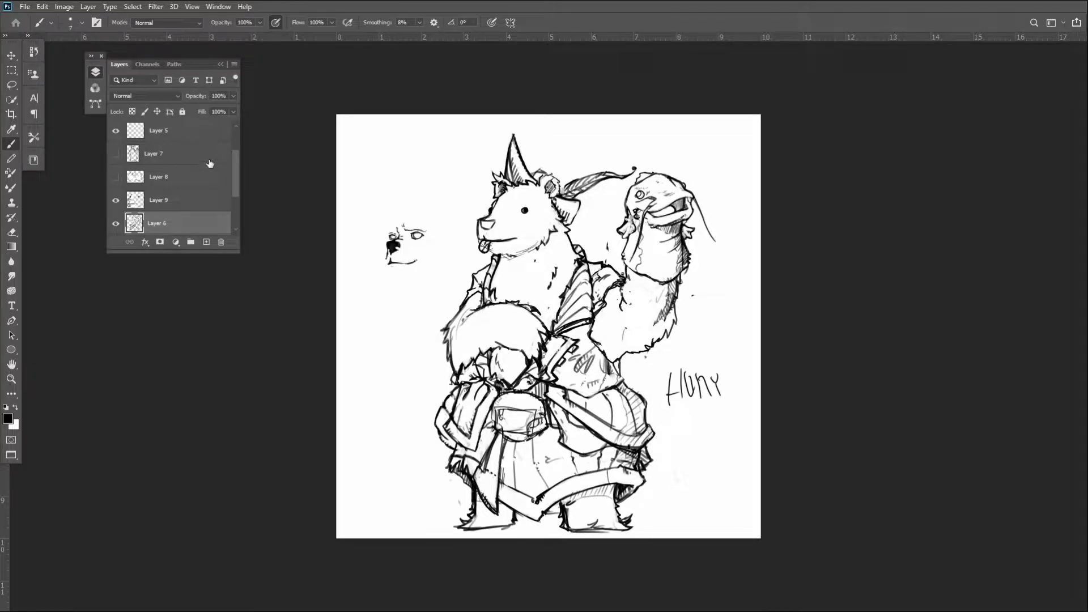
# Compare the bear's head with and without the Layer 9 face sketch, leaving Layer 9 hidden
pyautogui.click(116, 201)
pyautogui.click(116, 202)
pyautogui.click(115, 202)
pyautogui.click(114, 202)
pyautogui.click(115, 202)
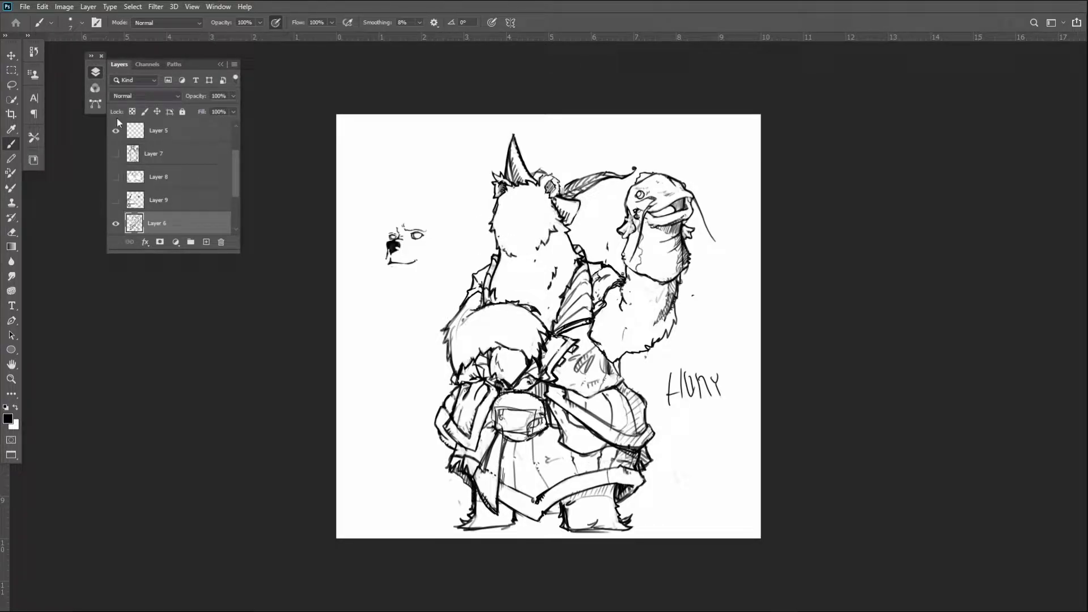
# Lasso the raised fish-headed arm, move it away from the shoulder, and erase the stray lines in the gap
pyautogui.click(19, 88)
pyautogui.moveTo(670, 161)
pyautogui.mouseDown()
pyautogui.moveTo(626, 193)
pyautogui.moveTo(612, 243)
pyautogui.moveTo(611, 315)
pyautogui.moveTo(632, 360)
pyautogui.moveTo(720, 300)
pyautogui.moveTo(710, 227)
pyautogui.moveTo(741, 235)
pyautogui.mouseUp()
pyautogui.click(11, 55)
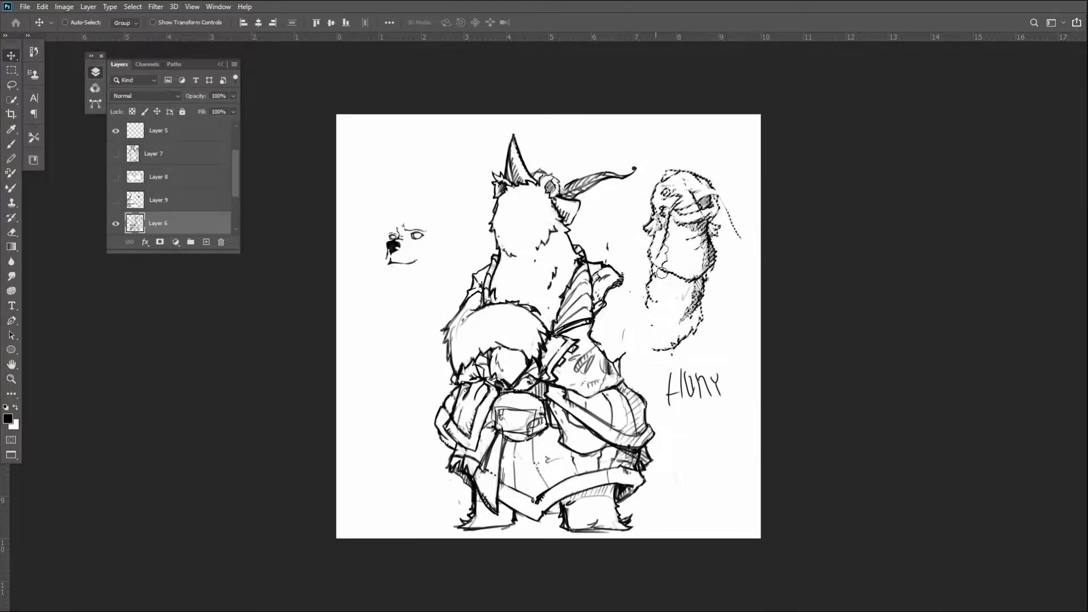
pyautogui.hotkey('ctrl', 'd')
pyautogui.moveTo(625, 290)
pyautogui.mouseDown()
pyautogui.moveTo(614, 277)
pyautogui.moveTo(613, 292)
pyautogui.mouseUp()
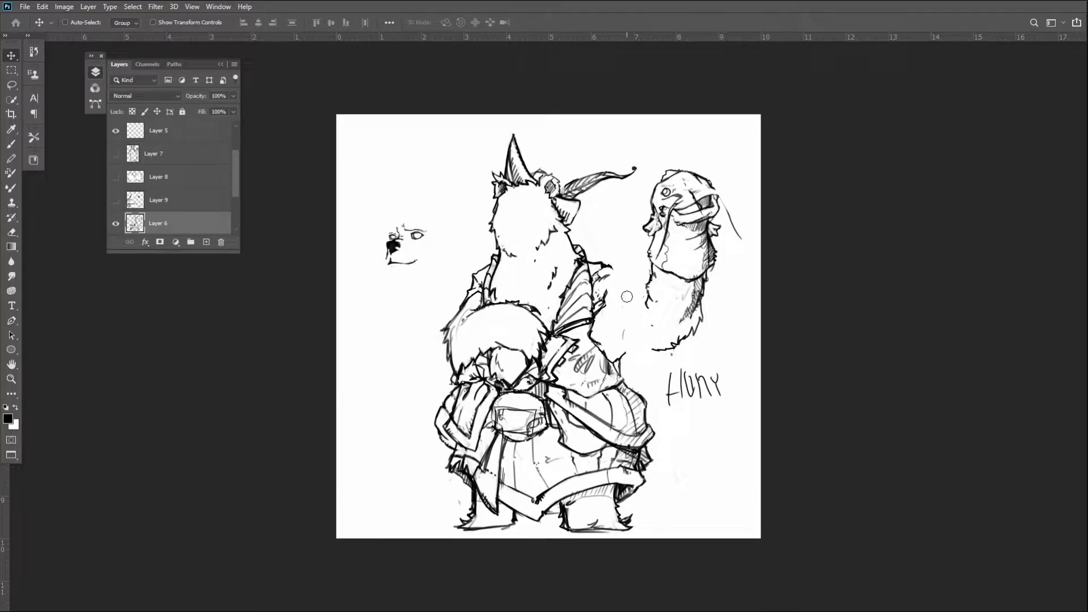
# Select the fish-headed arm again, move it back against the bear's shoulder, and deselect it
pyautogui.press('l')
pyautogui.moveTo(712, 153)
pyautogui.mouseDown()
pyautogui.moveTo(672, 151)
pyautogui.moveTo(633, 198)
pyautogui.moveTo(635, 333)
pyautogui.moveTo(671, 363)
pyautogui.moveTo(732, 314)
pyautogui.moveTo(749, 257)
pyautogui.moveTo(741, 155)
pyautogui.moveTo(710, 139)
pyautogui.mouseUp()
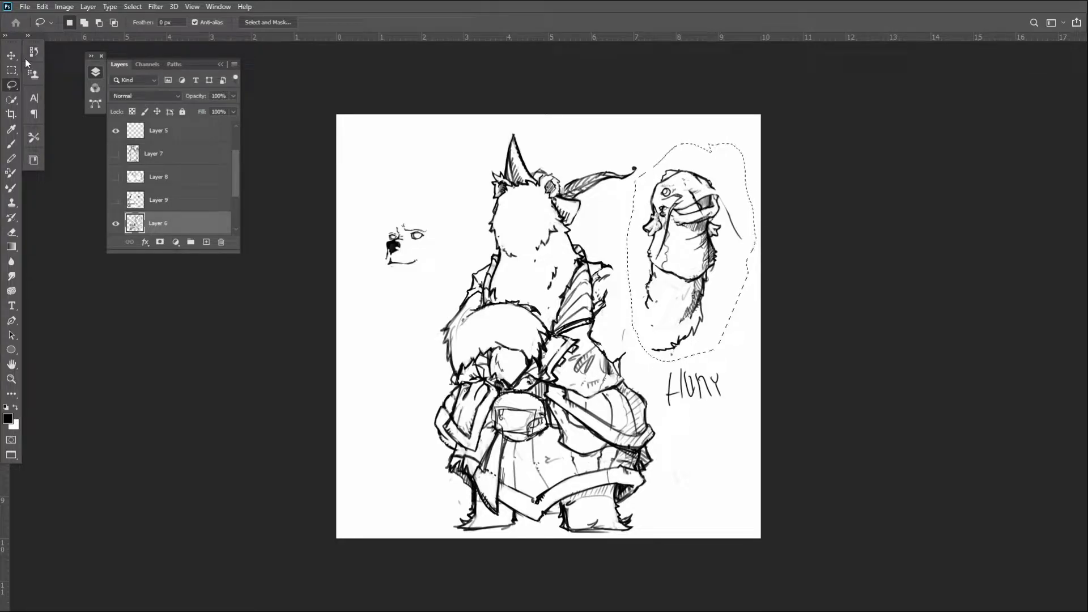
pyautogui.press('v')
pyautogui.moveTo(720, 285)
pyautogui.mouseDown()
pyautogui.moveTo(736, 323)
pyautogui.moveTo(690, 290)
pyautogui.moveTo(689, 276)
pyautogui.mouseUp()
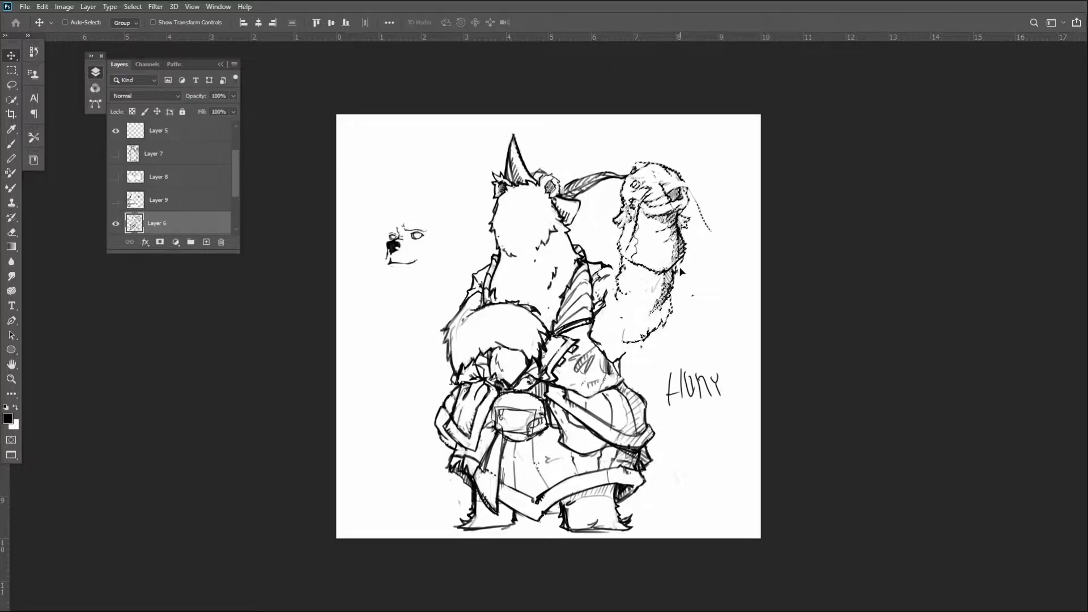
pyautogui.hotkey('ctrl', 'd')
pyautogui.press('b')
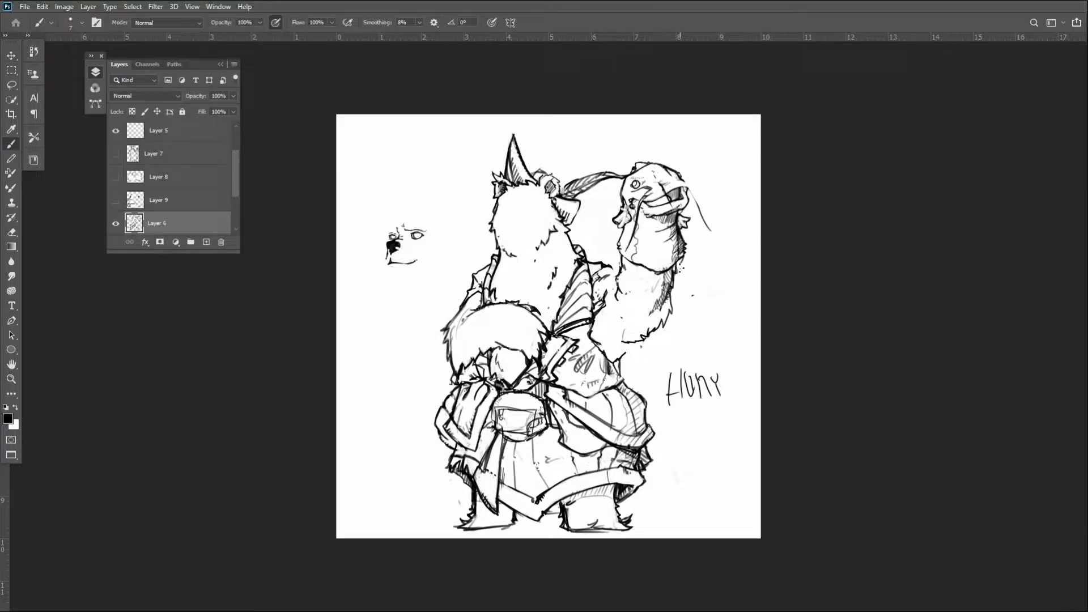
# Thicken the fish head's long whisker with tapered brush strokes running from the mouth to its tip
pyautogui.moveTo(680, 268); pyautogui.dragTo(673, 449)
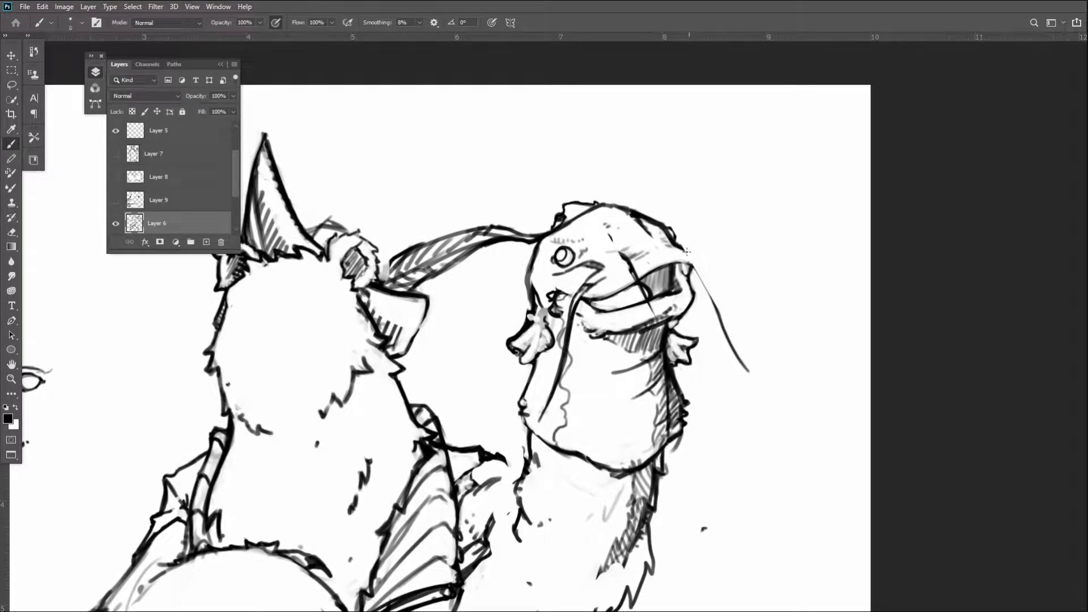
pyautogui.moveTo(681, 246)
pyautogui.mouseDown()
pyautogui.moveTo(719, 305)
pyautogui.moveTo(704, 265)
pyautogui.moveTo(748, 371)
pyautogui.mouseUp()
pyautogui.moveTo(727, 332); pyautogui.dragTo(701, 263)
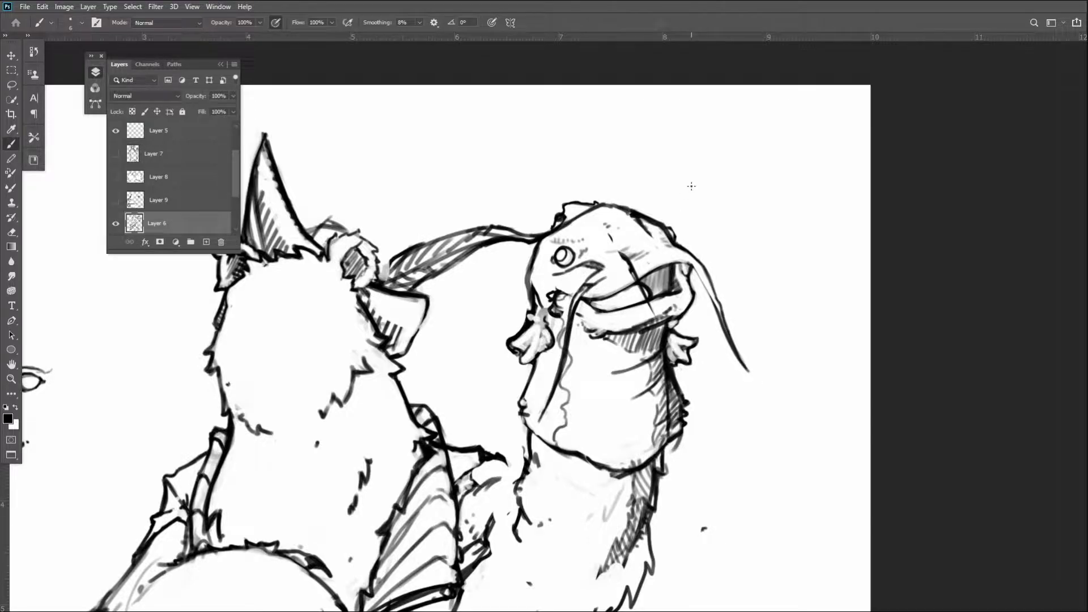
# Erase the rectangular sketch lines inside the rounded belt piece at the bear's waist
pyautogui.scroll(-5, 692, 186)
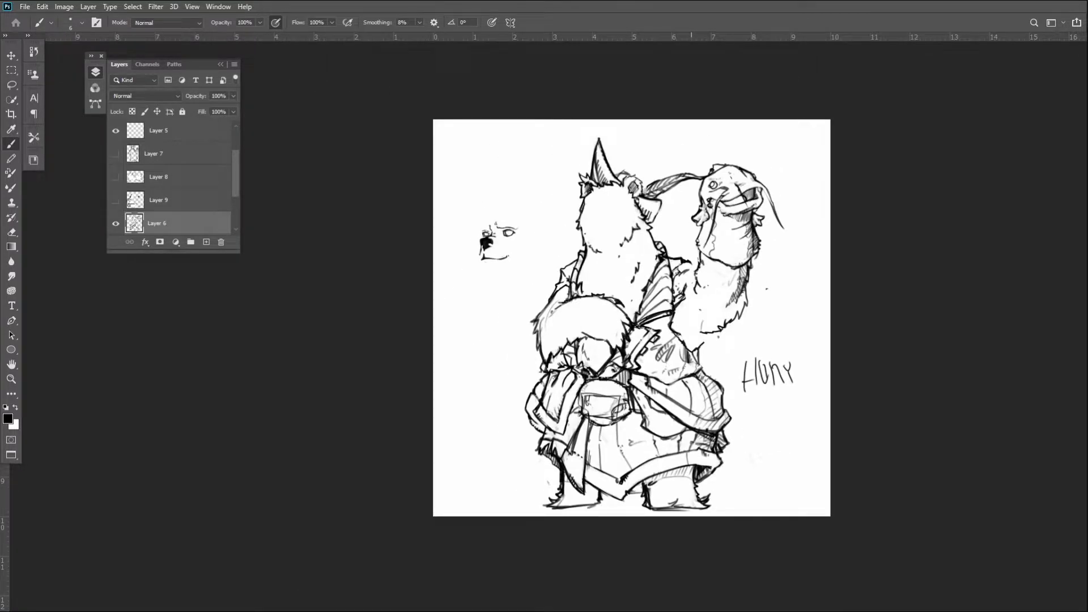
pyautogui.scroll(5, 640, 440)
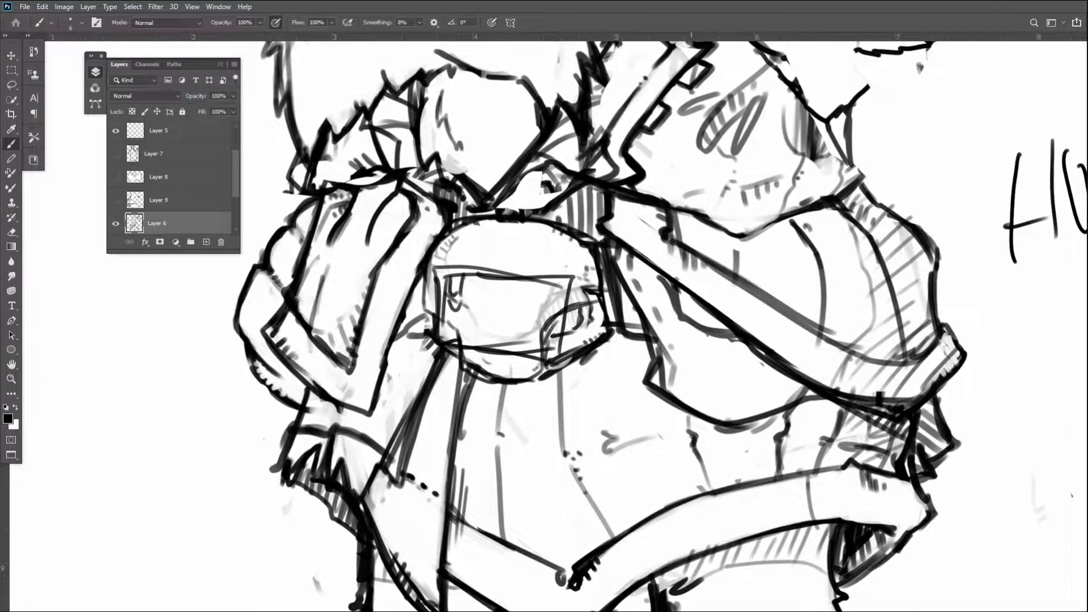
pyautogui.moveTo(466, 259); pyautogui.dragTo(447, 283)
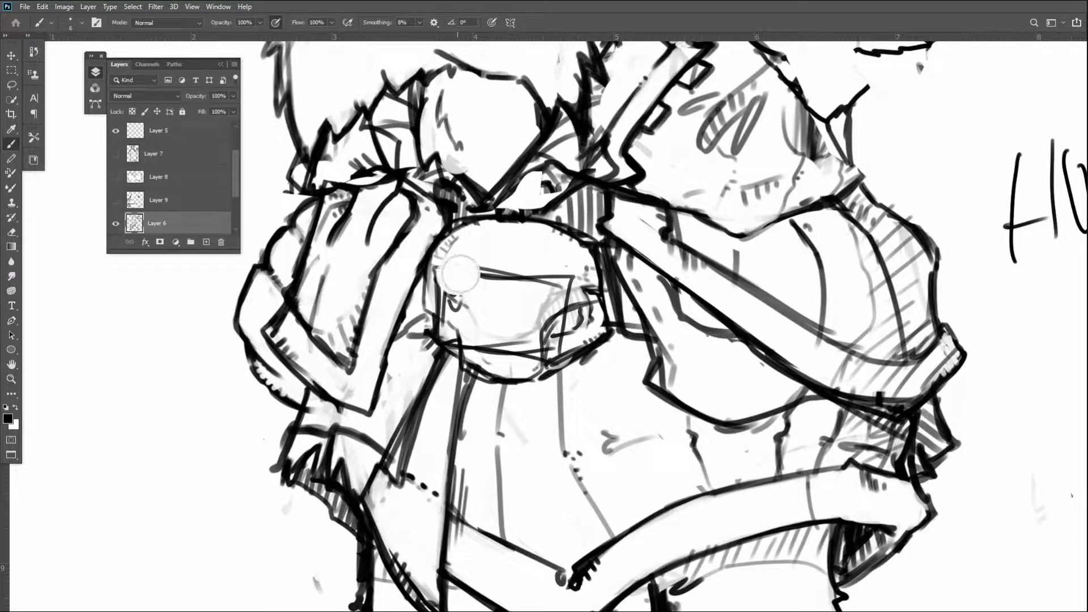
pyautogui.moveTo(472, 249)
pyautogui.mouseDown()
pyautogui.moveTo(443, 270)
pyautogui.moveTo(442, 307)
pyautogui.moveTo(442, 282)
pyautogui.moveTo(461, 302)
pyautogui.moveTo(501, 265)
pyautogui.moveTo(562, 278)
pyautogui.moveTo(566, 291)
pyautogui.moveTo(537, 272)
pyautogui.moveTo(472, 335)
pyautogui.moveTo(511, 347)
pyautogui.moveTo(444, 287)
pyautogui.moveTo(465, 321)
pyautogui.moveTo(458, 344)
pyautogui.moveTo(444, 346)
pyautogui.moveTo(464, 314)
pyautogui.moveTo(470, 361)
pyautogui.moveTo(505, 374)
pyautogui.moveTo(522, 359)
pyautogui.moveTo(520, 340)
pyautogui.moveTo(529, 355)
pyautogui.moveTo(531, 338)
pyautogui.moveTo(497, 320)
pyautogui.moveTo(541, 309)
pyautogui.moveTo(570, 281)
pyautogui.moveTo(579, 292)
pyautogui.moveTo(604, 266)
pyautogui.moveTo(551, 333)
pyautogui.moveTo(560, 345)
pyautogui.moveTo(591, 324)
pyautogui.moveTo(591, 301)
pyautogui.moveTo(600, 277)
pyautogui.mouseUp()
# Adjust the brush size and redraw the lower rim and corner edges of the rounded belt piece
pyautogui.press('[')
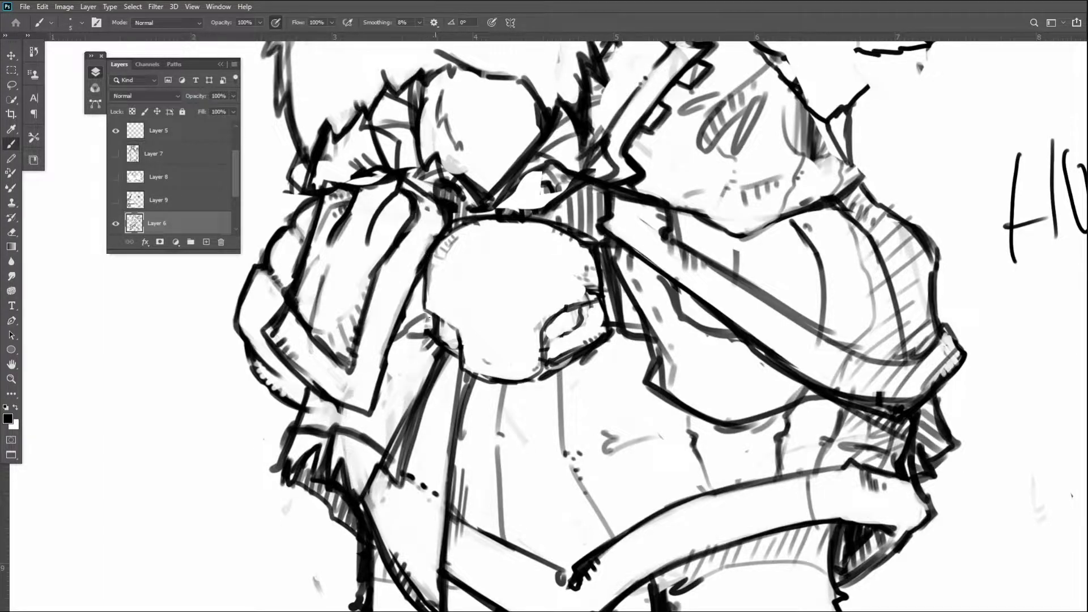
pyautogui.press(']')
pyautogui.moveTo(425, 311); pyautogui.dragTo(458, 337)
pyautogui.moveTo(456, 347)
pyautogui.mouseDown()
pyautogui.moveTo(494, 360)
pyautogui.moveTo(544, 352)
pyautogui.mouseUp()
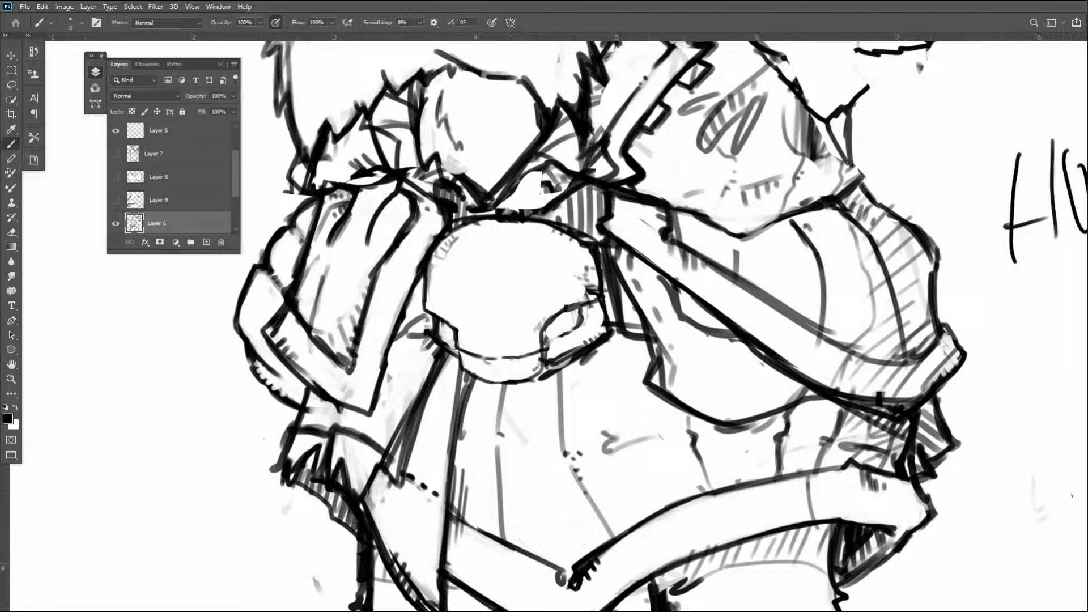
pyautogui.moveTo(456, 349)
pyautogui.mouseDown()
pyautogui.moveTo(475, 332)
pyautogui.moveTo(477, 365)
pyautogui.moveTo(497, 386)
pyautogui.moveTo(483, 380)
pyautogui.moveTo(503, 384)
pyautogui.moveTo(552, 365)
pyautogui.mouseUp()
pyautogui.moveTo(498, 386); pyautogui.dragTo(589, 354)
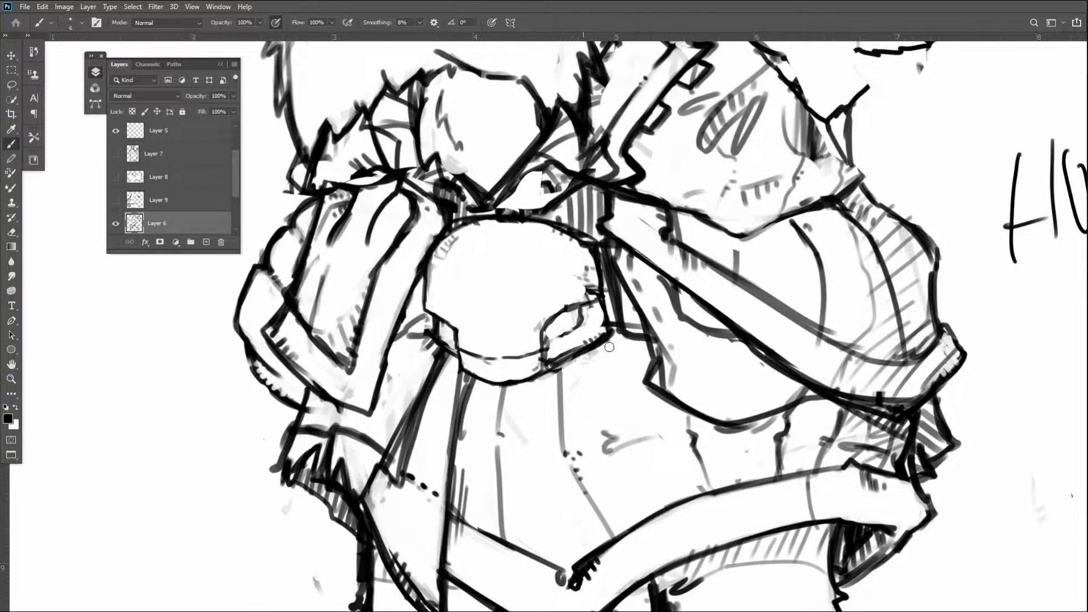
pyautogui.moveTo(558, 354)
pyautogui.mouseDown()
pyautogui.moveTo(572, 344)
pyautogui.moveTo(554, 357)
pyautogui.moveTo(548, 338)
pyautogui.mouseUp()
# Switch to the Aggie.io canvas in Chrome and set its brush size to 12 px
pyautogui.hotkey('alt', 'Tab')
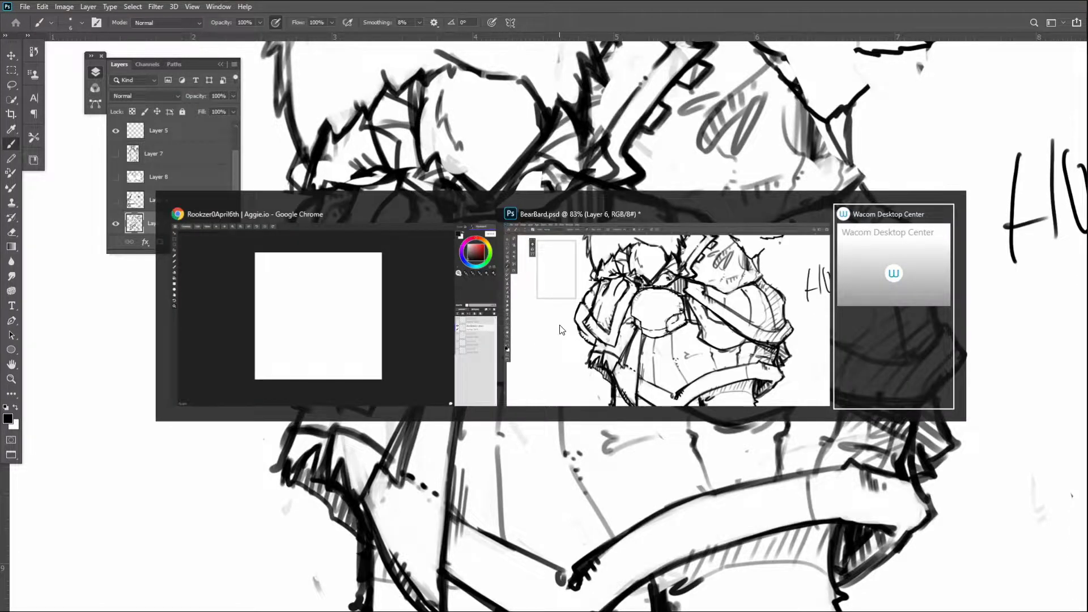
pyautogui.hotkey('alt', 'Tab')
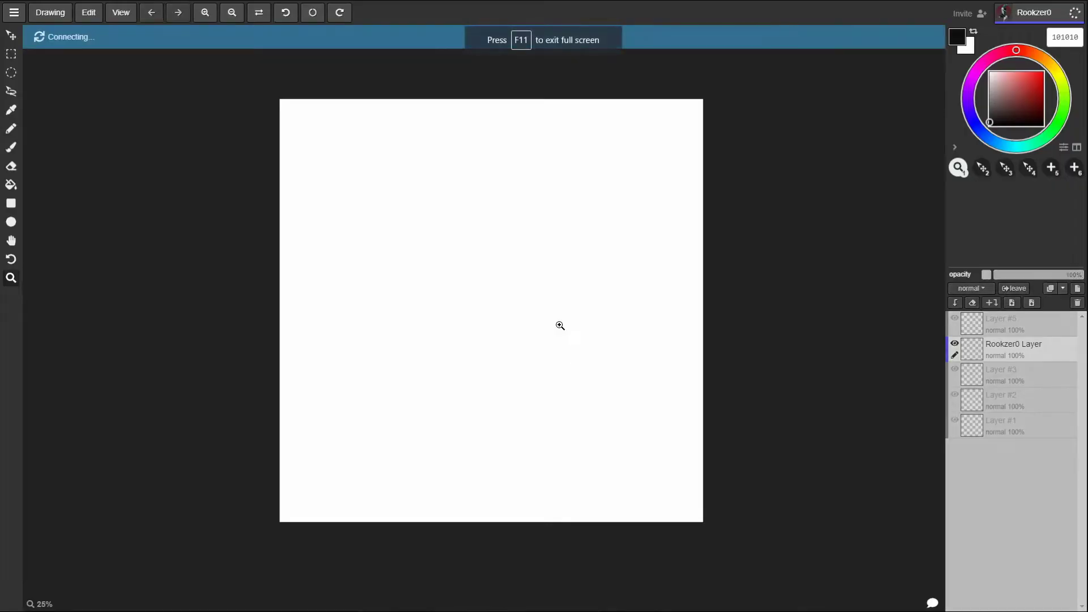
pyautogui.click(11, 147)
pyautogui.press('[')
pyautogui.press('[')
pyautogui.press('[')
pyautogui.press('[')
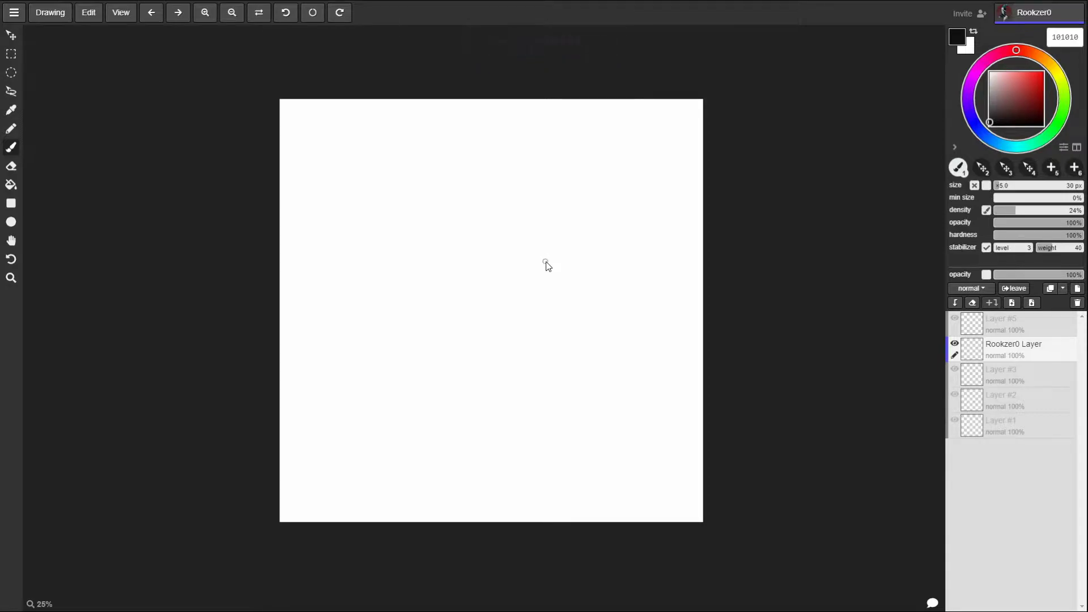
pyautogui.press('[')
pyautogui.press('[')
# Handwrite "$1 - 1 pushup" in the upper corner of the blank canvas
pyautogui.moveTo(296, 117); pyautogui.dragTo(296, 133)
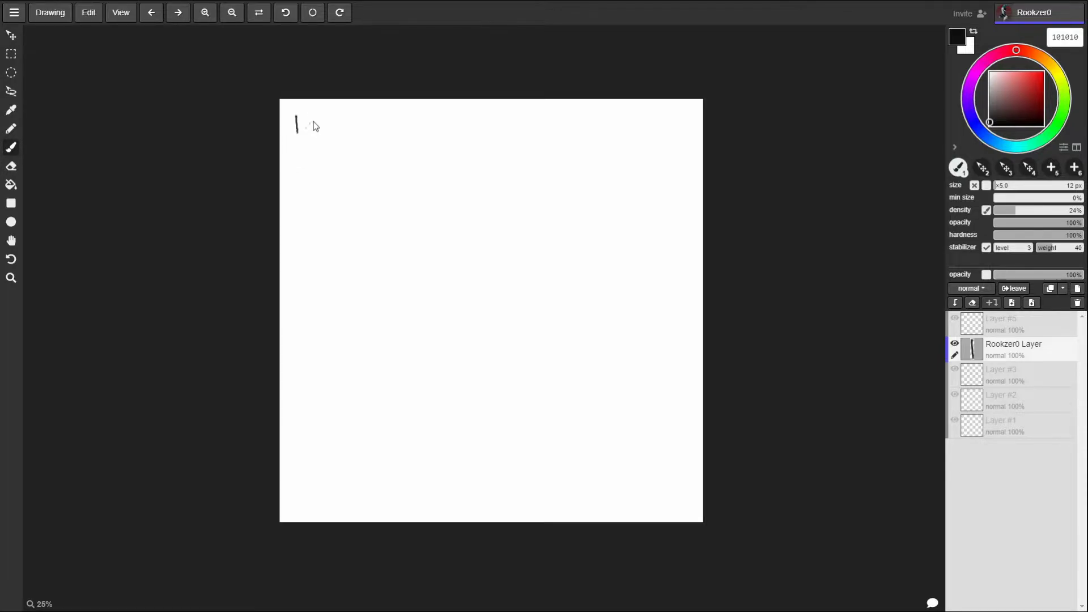
pyautogui.moveTo(294, 121); pyautogui.dragTo(301, 134)
pyautogui.moveTo(285, 118)
pyautogui.mouseDown()
pyautogui.moveTo(287, 139)
pyautogui.moveTo(315, 126)
pyautogui.moveTo(331, 139)
pyautogui.moveTo(344, 132)
pyautogui.mouseUp()
pyautogui.moveTo(350, 121)
pyautogui.mouseDown()
pyautogui.moveTo(359, 140)
pyautogui.moveTo(364, 131)
pyautogui.mouseUp()
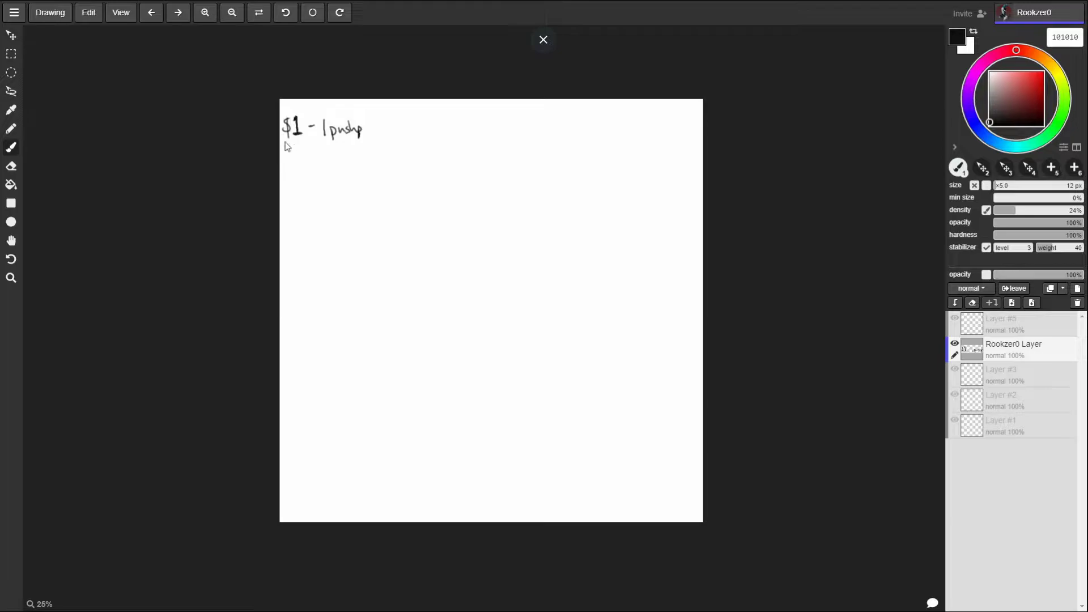
# Handwrite "$5 - 10 pushup" beneath the $1 line
pyautogui.moveTo(291, 147); pyautogui.dragTo(295, 160)
pyautogui.moveTo(296, 148)
pyautogui.mouseDown()
pyautogui.moveTo(323, 162)
pyautogui.moveTo(330, 151)
pyautogui.mouseUp()
pyautogui.moveTo(338, 153); pyautogui.dragTo(340, 158)
pyautogui.moveTo(343, 153); pyautogui.dragTo(362, 159)
pyautogui.moveTo(364, 152); pyautogui.dragTo(367, 158)
pyautogui.moveTo(368, 152); pyautogui.dragTo(370, 164)
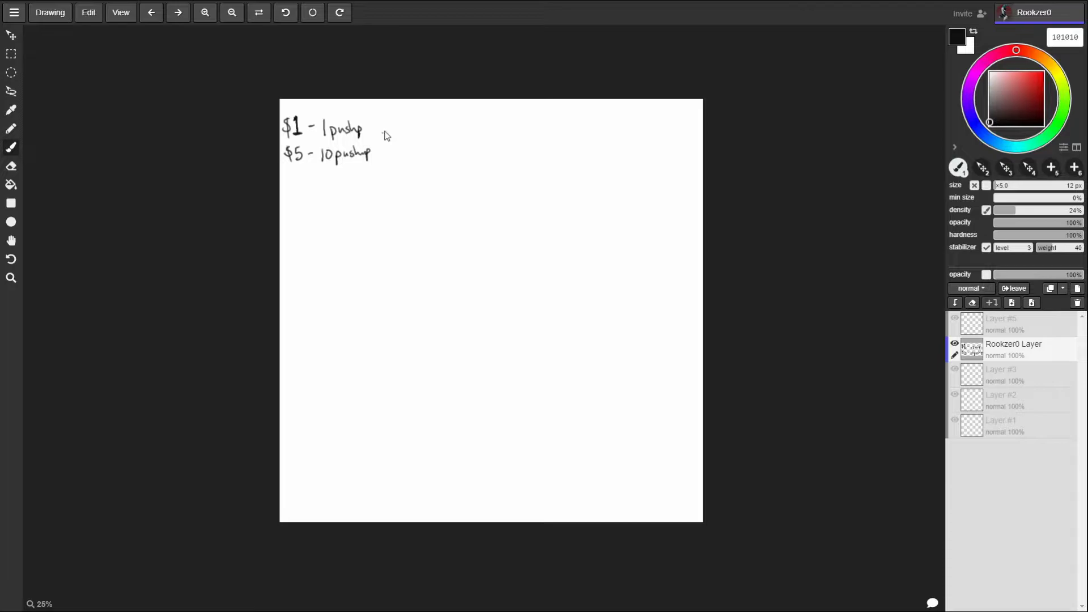
# Handwrite "$10 - 10-20min Drawing" beneath the $5 line
pyautogui.moveTo(289, 170); pyautogui.dragTo(286, 180)
pyautogui.moveTo(287, 169)
pyautogui.mouseDown()
pyautogui.moveTo(288, 182)
pyautogui.moveTo(314, 176)
pyautogui.mouseUp()
pyautogui.moveTo(324, 172)
pyautogui.mouseDown()
pyautogui.moveTo(325, 182)
pyautogui.moveTo(331, 173)
pyautogui.moveTo(393, 181)
pyautogui.mouseUp()
pyautogui.click(373, 180)
pyautogui.moveTo(402, 175)
pyautogui.mouseDown()
pyautogui.moveTo(438, 178)
pyautogui.moveTo(431, 190)
pyautogui.mouseUp()
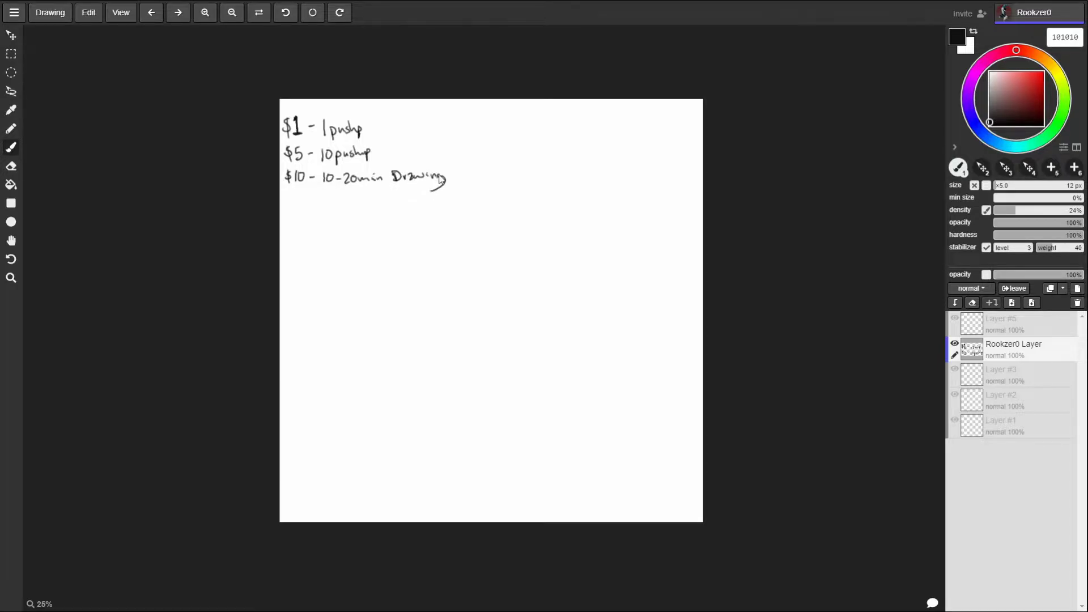
# Close the Wacom Desktop Center window and switch back to BearBard.psd in Photoshop
pyautogui.hotkey('alt', 'Tab')
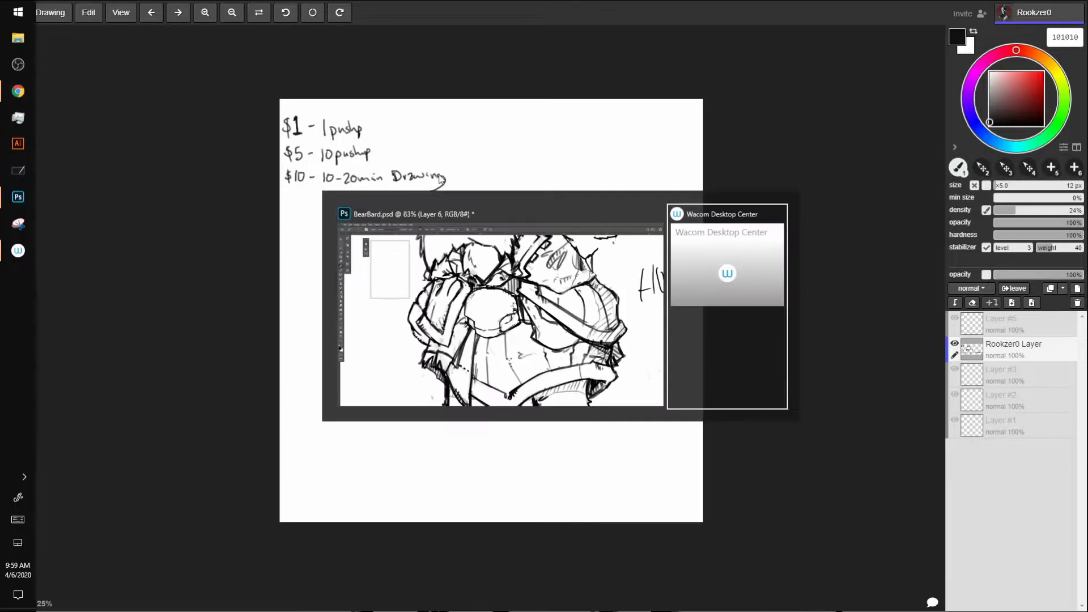
pyautogui.click(633, 111)
pyautogui.hotkey('alt', 'Tab')
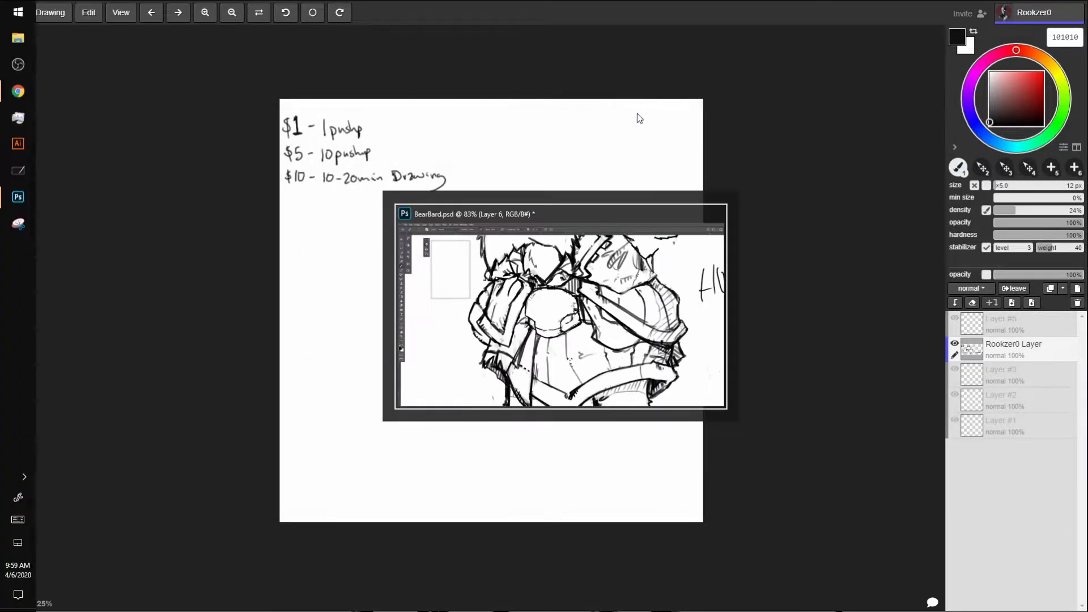
pyautogui.scroll(-6, 476, 470)
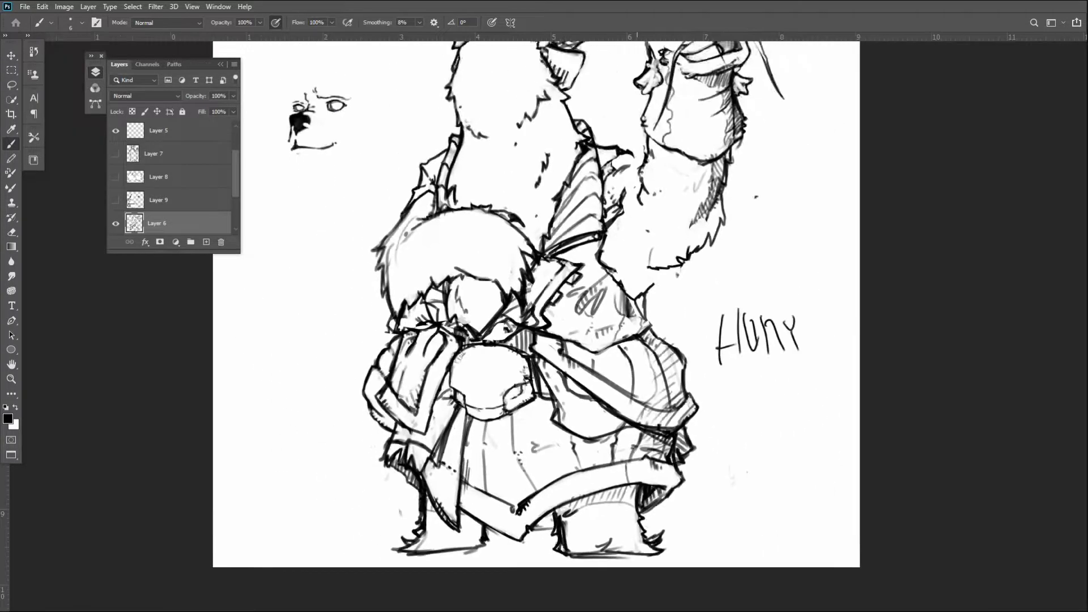
pyautogui.scroll(2, 488, 199)
pyautogui.scroll(3, 636, 317)
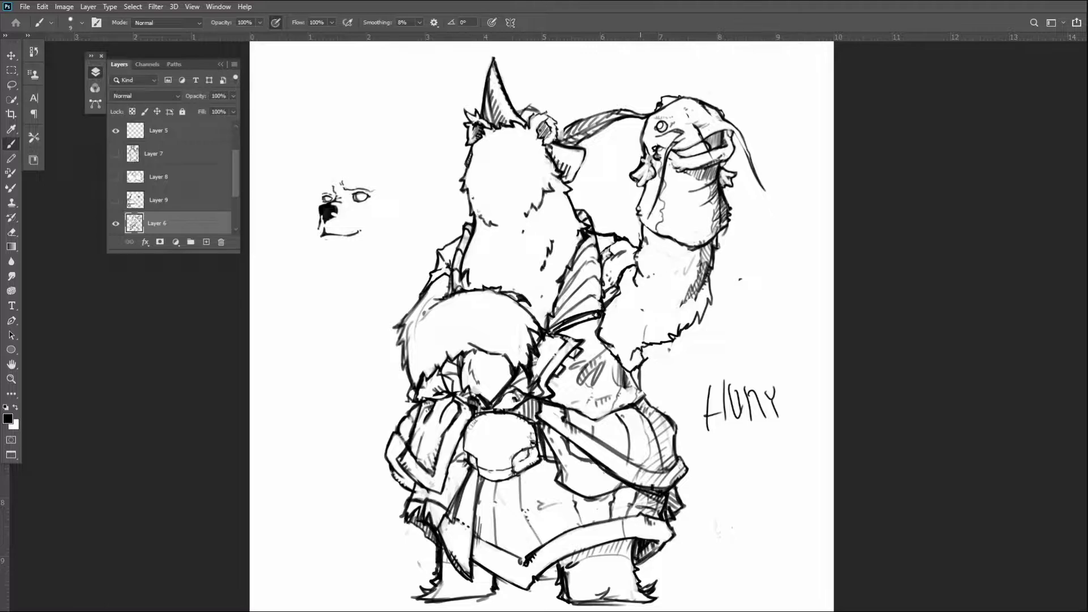
# Draw the jagged fur edge and shading where the raised arm meets the elbow cloth
pyautogui.moveTo(637, 350); pyautogui.dragTo(637, 358)
pyautogui.moveTo(624, 356); pyautogui.dragTo(634, 363)
pyautogui.moveTo(604, 345); pyautogui.dragTo(610, 360)
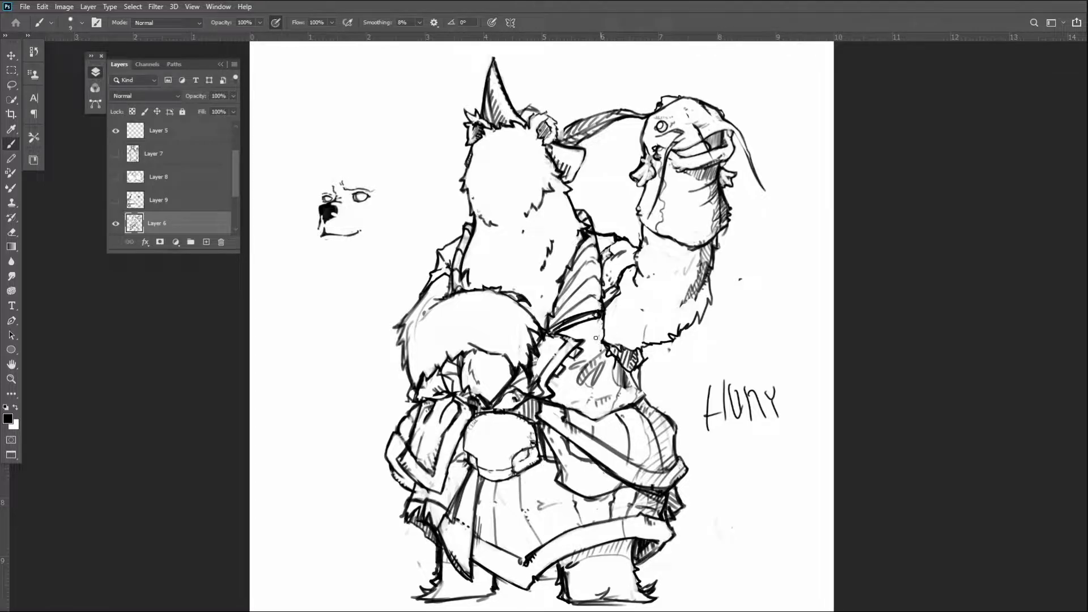
pyautogui.moveTo(601, 342); pyautogui.dragTo(588, 353)
# Check the bear's head against the Layer 9 face sketch by showing and hiding that layer
pyautogui.click(116, 200)
pyautogui.click(116, 200)
pyautogui.click(116, 200)
pyautogui.click(115, 200)
# Lasso the front outline of the bear's face, shift it outward, scale it to 95.72% and rotate it 9.52 degrees
pyautogui.press('l')
pyautogui.moveTo(465, 146)
pyautogui.mouseDown()
pyautogui.moveTo(443, 205)
pyautogui.moveTo(455, 225)
pyautogui.moveTo(484, 222)
pyautogui.moveTo(508, 180)
pyautogui.moveTo(484, 131)
pyautogui.moveTo(487, 166)
pyautogui.moveTo(512, 161)
pyautogui.mouseUp()
pyautogui.click(19, 56)
pyautogui.press('t')
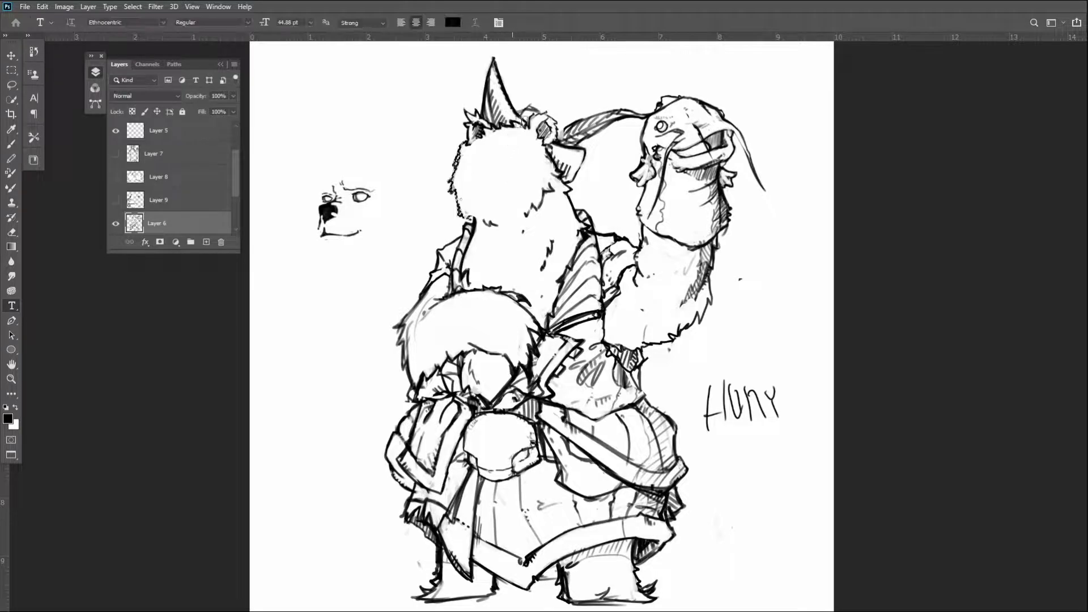
pyautogui.hotkey('ctrl', 't')
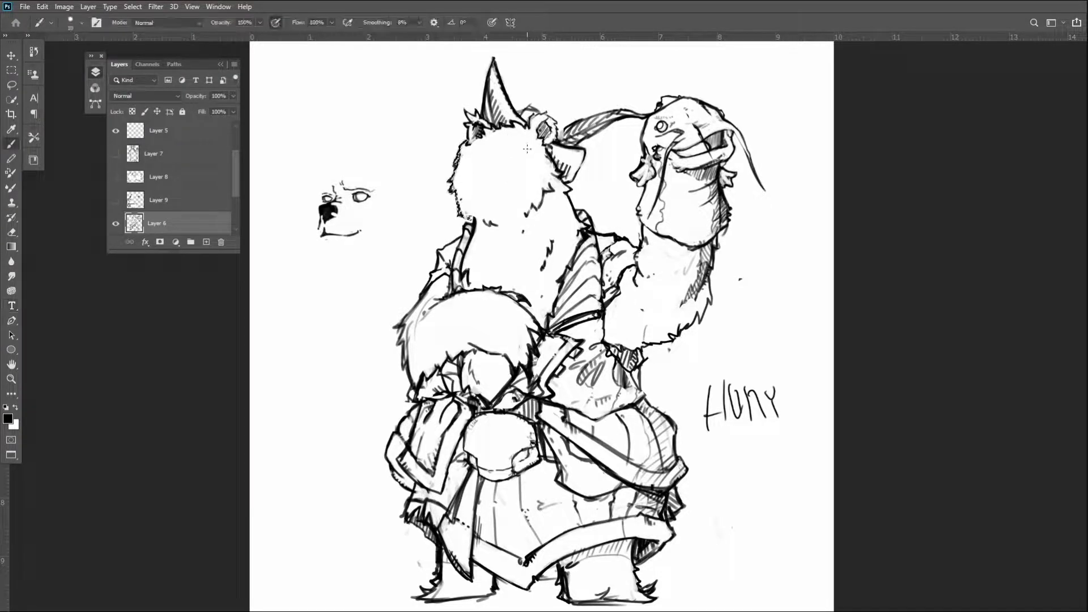
pyautogui.moveTo(487, 133); pyautogui.dragTo(469, 165)
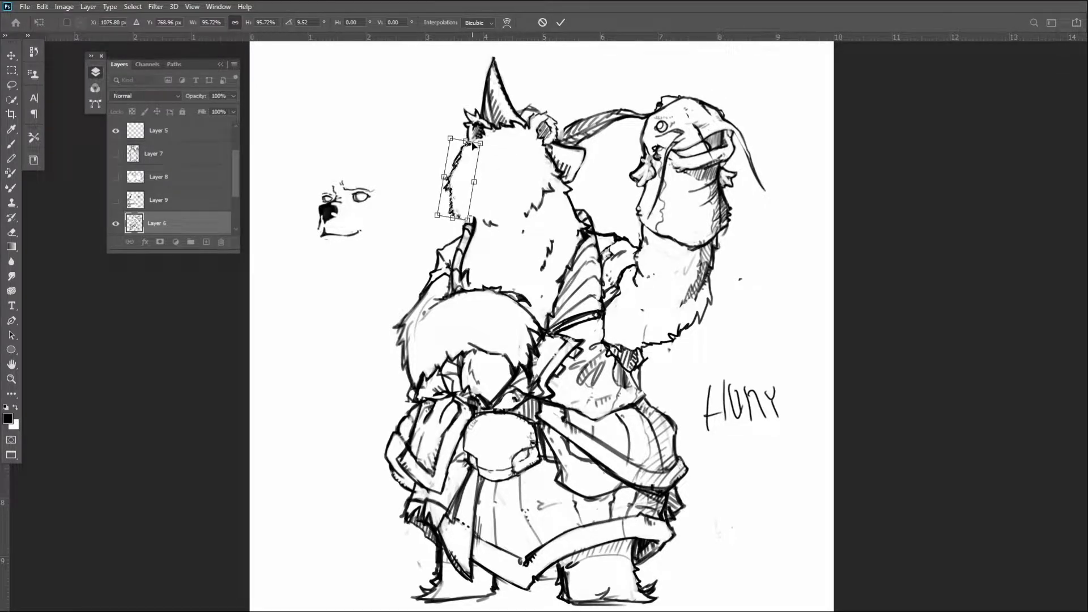
pyautogui.press('Return')
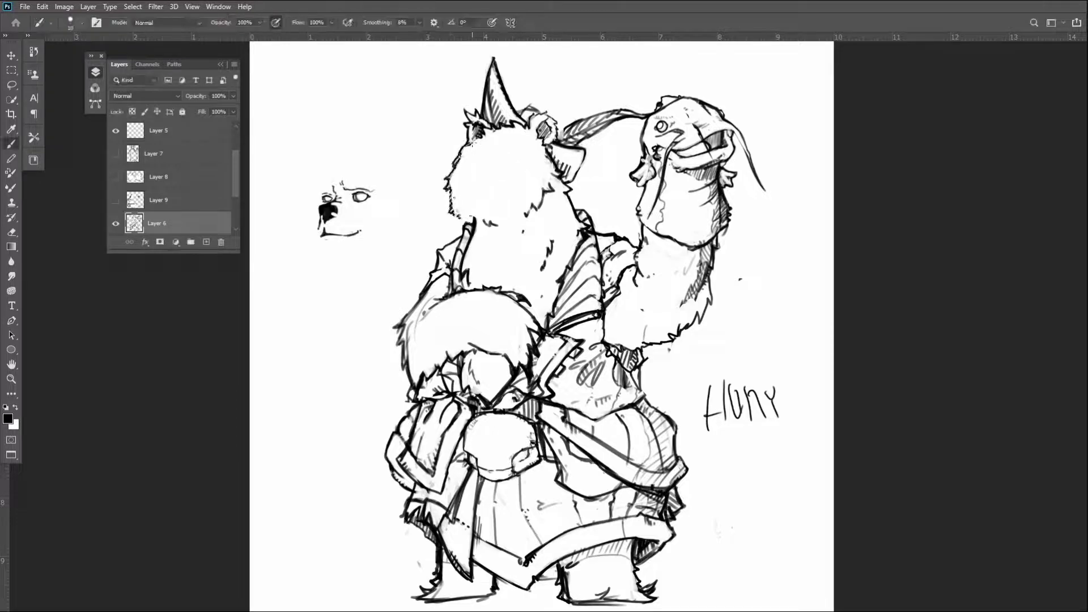
# Draw the bear's snout outline, shaded nose and mouth line at the front of the face
pyautogui.moveTo(474, 140); pyautogui.dragTo(451, 170)
pyautogui.moveTo(451, 170); pyautogui.dragTo(444, 190)
pyautogui.moveTo(460, 147); pyautogui.dragTo(443, 187)
pyautogui.moveTo(455, 196); pyautogui.dragTo(486, 200)
pyautogui.hotkey('ctrl', 'z')
pyautogui.moveTo(454, 183)
pyautogui.mouseDown()
pyautogui.moveTo(465, 176)
pyautogui.moveTo(465, 186)
pyautogui.moveTo(456, 180)
pyautogui.moveTo(486, 209)
pyautogui.moveTo(472, 211)
pyautogui.moveTo(488, 205)
pyautogui.mouseUp()
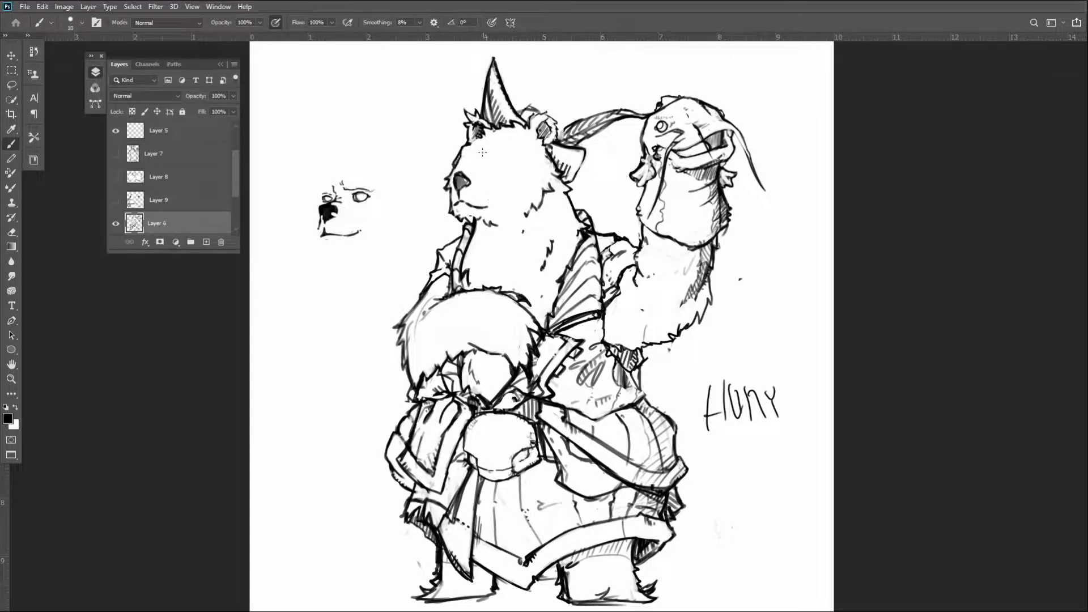
pyautogui.moveTo(503, 161)
pyautogui.mouseDown()
pyautogui.moveTo(515, 153)
pyautogui.moveTo(523, 165)
pyautogui.moveTo(511, 163)
pyautogui.mouseUp()
pyautogui.moveTo(460, 156); pyautogui.dragTo(458, 164)
pyautogui.moveTo(466, 141)
pyautogui.mouseDown()
pyautogui.moveTo(457, 164)
pyautogui.moveTo(462, 152)
pyautogui.moveTo(501, 167)
pyautogui.moveTo(521, 158)
pyautogui.moveTo(452, 168)
pyautogui.mouseUp()
pyautogui.moveTo(497, 158)
pyautogui.mouseDown()
pyautogui.moveTo(520, 159)
pyautogui.moveTo(515, 169)
pyautogui.mouseUp()
pyautogui.hotkey('ctrl', 'z')
pyautogui.hotkey('ctrl', 'z')
pyautogui.hotkey('ctrl', 'z')
pyautogui.hotkey('ctrl', 'z')
pyautogui.hotkey('ctrl', 'z')
# Draw the bear's eye and the crease running down the face beside the muzzle
pyautogui.moveTo(497, 154)
pyautogui.mouseDown()
pyautogui.moveTo(519, 162)
pyautogui.moveTo(503, 159)
pyautogui.mouseUp()
pyautogui.moveTo(503, 151)
pyautogui.mouseDown()
pyautogui.moveTo(517, 160)
pyautogui.moveTo(451, 166)
pyautogui.moveTo(465, 150)
pyautogui.moveTo(456, 168)
pyautogui.moveTo(486, 170)
pyautogui.moveTo(490, 214)
pyautogui.moveTo(488, 153)
pyautogui.moveTo(504, 147)
pyautogui.moveTo(506, 161)
pyautogui.moveTo(492, 163)
pyautogui.moveTo(458, 150)
pyautogui.moveTo(452, 177)
pyautogui.moveTo(466, 142)
pyautogui.mouseUp()
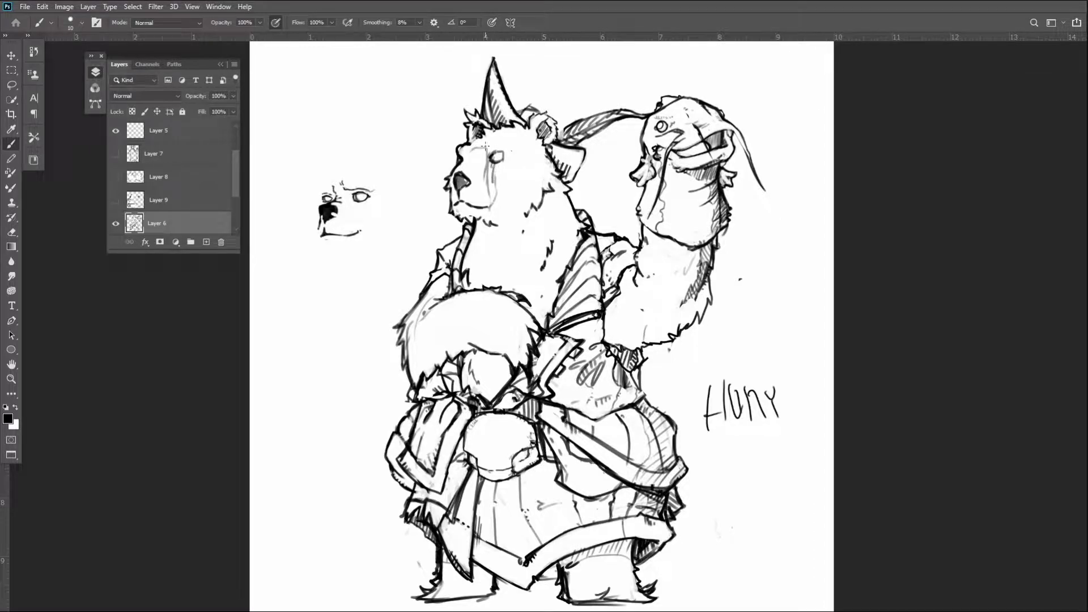
pyautogui.moveTo(464, 174)
pyautogui.mouseDown()
pyautogui.moveTo(453, 198)
pyautogui.moveTo(466, 177)
pyautogui.mouseUp()
pyautogui.hotkey('ctrl', 'z')
pyautogui.hotkey('ctrl', 'z')
pyautogui.hotkey('ctrl', 'z')
pyautogui.hotkey('ctrl', 'z')
pyautogui.hotkey('ctrl', 'z')
pyautogui.hotkey('ctrl', 'z')
pyautogui.hotkey('ctrl', 'z')
# Redraw the bear's nose lower on a longer snout and erase the crease below the eye with a larger brush
pyautogui.moveTo(446, 179)
pyautogui.mouseDown()
pyautogui.moveTo(440, 198)
pyautogui.moveTo(455, 219)
pyautogui.moveTo(492, 209)
pyautogui.moveTo(496, 194)
pyautogui.moveTo(488, 158)
pyautogui.moveTo(443, 199)
pyautogui.moveTo(465, 197)
pyautogui.moveTo(460, 205)
pyautogui.moveTo(446, 193)
pyautogui.moveTo(462, 193)
pyautogui.moveTo(462, 206)
pyautogui.moveTo(449, 182)
pyautogui.moveTo(448, 204)
pyautogui.mouseUp()
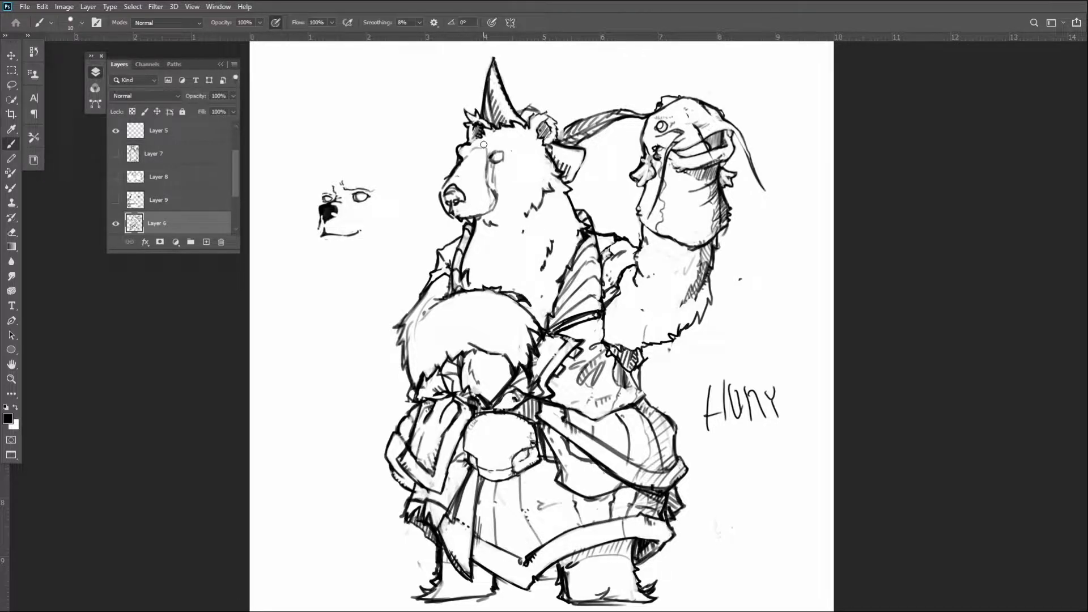
pyautogui.press(']')
pyautogui.press(']')
pyautogui.press(']')
pyautogui.press(']')
pyautogui.press(']')
pyautogui.press(']')
pyautogui.press(']')
pyautogui.moveTo(497, 172)
pyautogui.mouseDown()
pyautogui.moveTo(485, 190)
pyautogui.moveTo(486, 165)
pyautogui.moveTo(502, 171)
pyautogui.mouseUp()
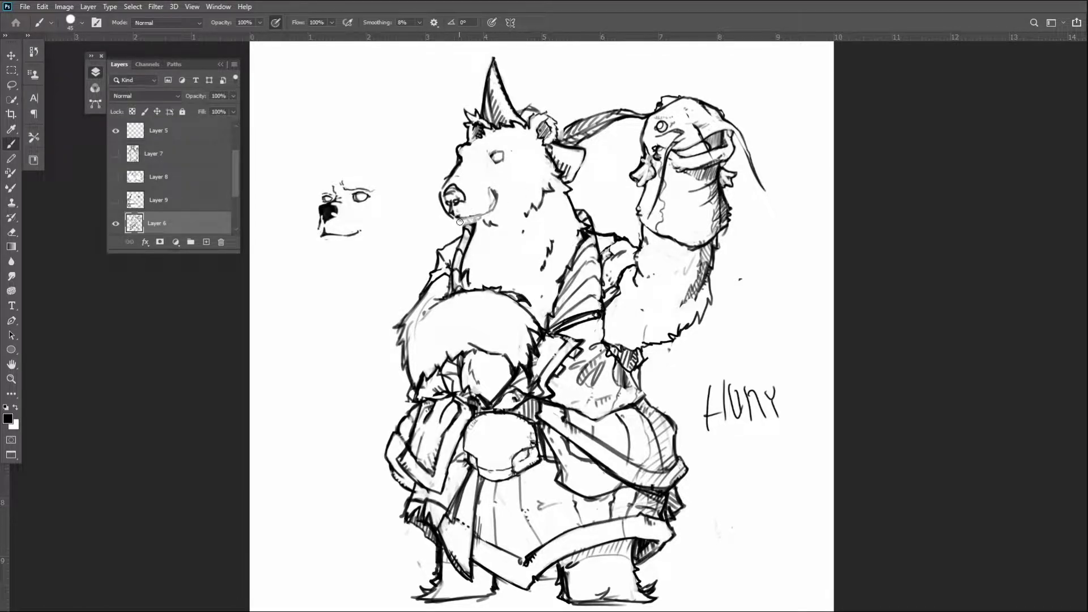
# Reduce the brush size and redraw the bear's eye as an almond-shaped outline
pyautogui.hotkey('ctrl', 'z')
pyautogui.hotkey('ctrl', 'z')
pyautogui.press('[')
pyautogui.press('[')
pyautogui.press('[')
pyautogui.moveTo(490, 151)
pyautogui.mouseDown()
pyautogui.moveTo(506, 154)
pyautogui.moveTo(494, 163)
pyautogui.mouseUp()
pyautogui.hotkey('ctrl', 'z')
pyautogui.hotkey('ctrl', 'z')
pyautogui.hotkey('ctrl', 'z')
pyautogui.moveTo(483, 160)
pyautogui.mouseDown()
pyautogui.moveTo(502, 162)
pyautogui.moveTo(484, 162)
pyautogui.moveTo(502, 174)
pyautogui.moveTo(486, 201)
pyautogui.moveTo(496, 203)
pyautogui.mouseUp()
pyautogui.hotkey('ctrl', 'z')
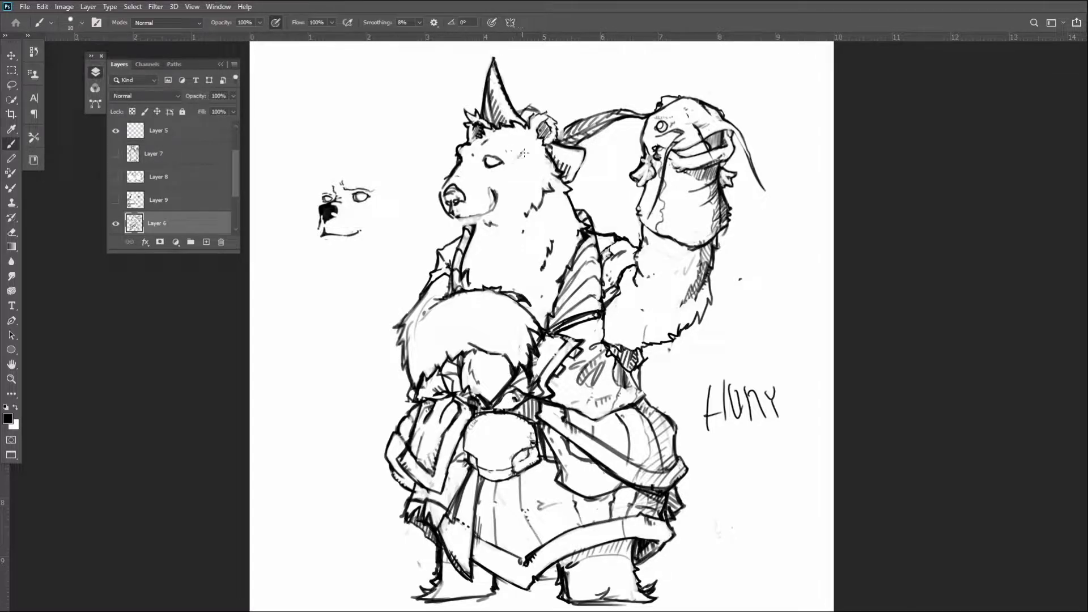
# Draw the curved cheek line behind the bear's eye and a jagged fur tuft under the jaw
pyautogui.moveTo(511, 167); pyautogui.dragTo(524, 158)
pyautogui.moveTo(534, 149)
pyautogui.mouseDown()
pyautogui.moveTo(526, 187)
pyautogui.moveTo(506, 204)
pyautogui.moveTo(521, 198)
pyautogui.mouseUp()
pyautogui.moveTo(456, 218); pyautogui.dragTo(499, 233)
pyautogui.moveTo(520, 190)
pyautogui.mouseDown()
pyautogui.moveTo(530, 160)
pyautogui.moveTo(511, 195)
pyautogui.moveTo(526, 186)
pyautogui.moveTo(536, 224)
pyautogui.moveTo(521, 215)
pyautogui.moveTo(554, 196)
pyautogui.mouseUp()
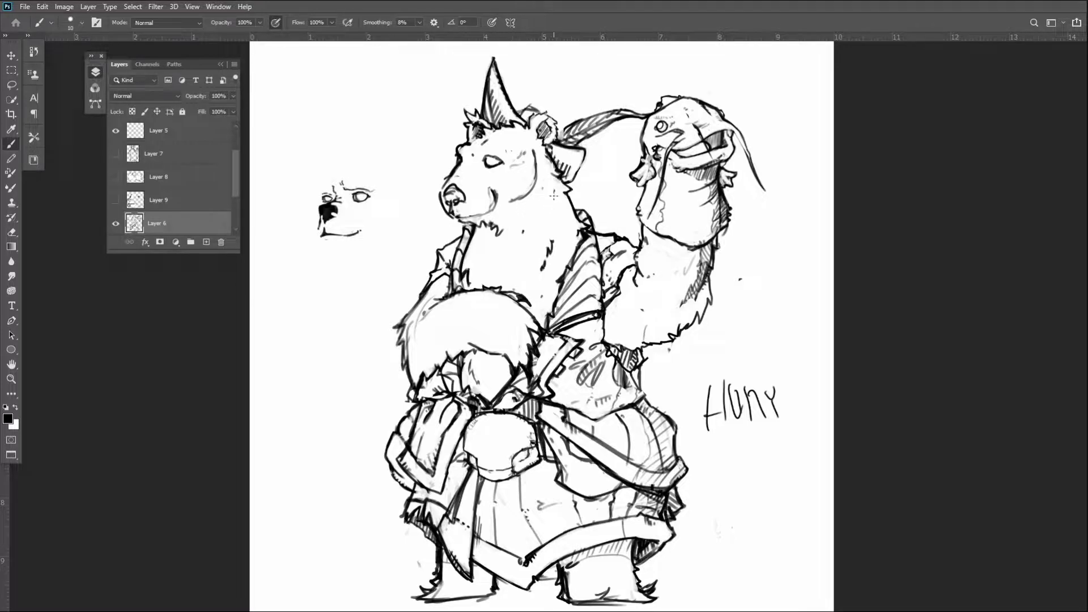
# Clean up the fur along the back of the bear's neck and draw the neck lines running from the chin and shoulder toward the chest
pyautogui.moveTo(559, 152)
pyautogui.mouseDown()
pyautogui.moveTo(557, 183)
pyautogui.moveTo(554, 151)
pyautogui.moveTo(562, 159)
pyautogui.moveTo(572, 195)
pyautogui.moveTo(549, 234)
pyautogui.mouseUp()
pyautogui.moveTo(566, 189)
pyautogui.mouseDown()
pyautogui.moveTo(590, 222)
pyautogui.moveTo(564, 202)
pyautogui.moveTo(553, 259)
pyautogui.moveTo(543, 249)
pyautogui.mouseUp()
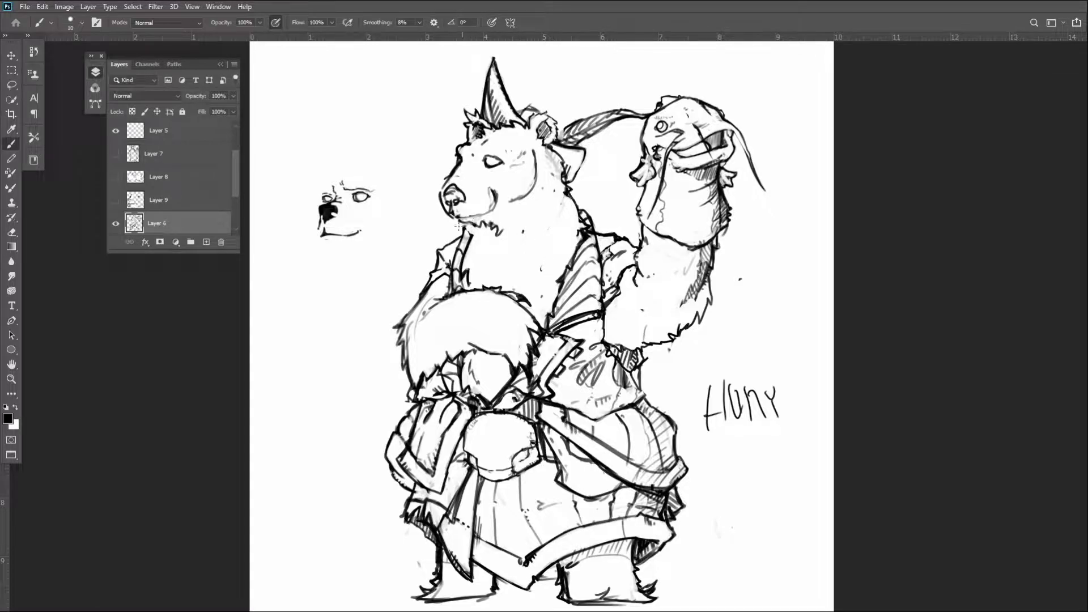
pyautogui.moveTo(453, 221); pyautogui.dragTo(484, 244)
pyautogui.moveTo(467, 241); pyautogui.dragTo(481, 254)
pyautogui.moveTo(465, 226)
pyautogui.mouseDown()
pyautogui.moveTo(496, 271)
pyautogui.moveTo(575, 211)
pyautogui.mouseUp()
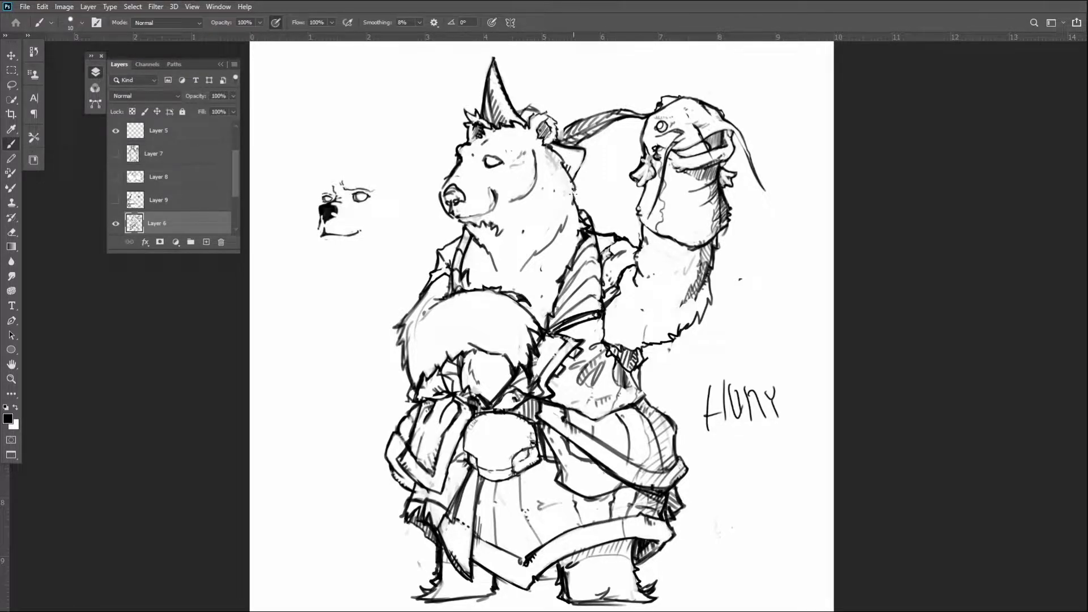
# Erase the spare face study beside the bear with a larger brush and delete the hidden Layer 9
pyautogui.press(']')
pyautogui.moveTo(321, 198); pyautogui.dragTo(335, 221)
pyautogui.moveTo(345, 155)
pyautogui.mouseDown()
pyautogui.moveTo(323, 233)
pyautogui.moveTo(341, 182)
pyautogui.moveTo(323, 226)
pyautogui.moveTo(332, 196)
pyautogui.moveTo(361, 162)
pyautogui.moveTo(339, 239)
pyautogui.moveTo(361, 207)
pyautogui.moveTo(366, 229)
pyautogui.mouseUp()
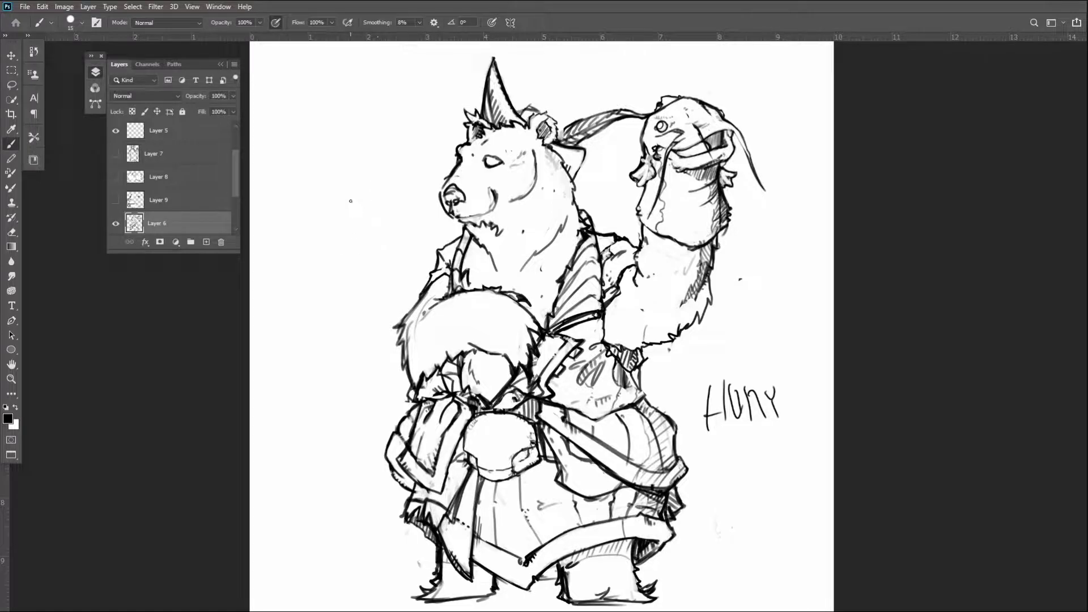
pyautogui.click(183, 196)
pyautogui.press('Delete')
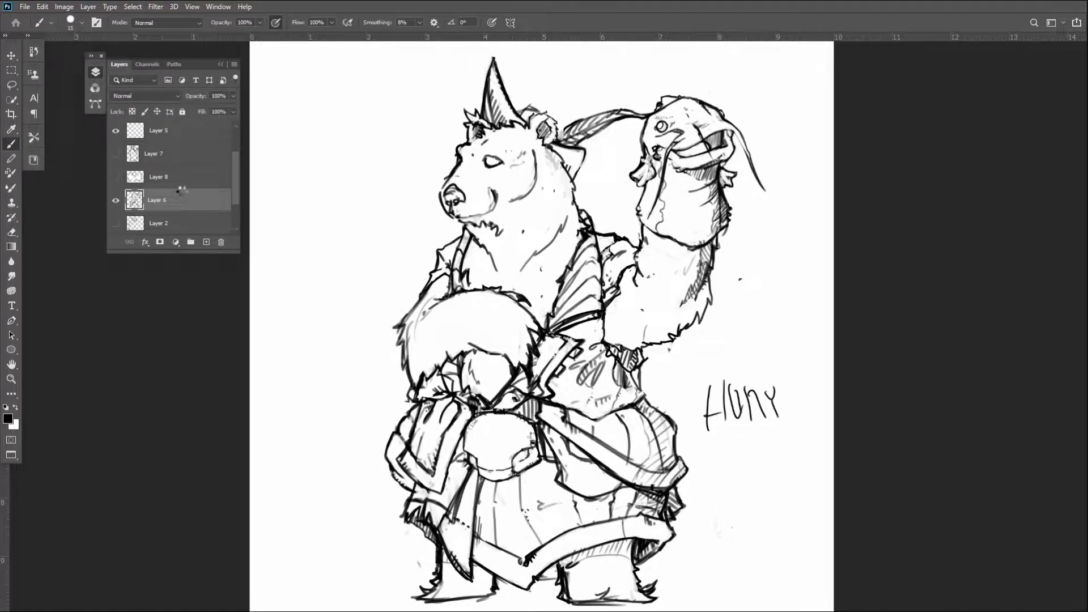
# Flip the canvas horizontally and rework the bear's chin and mouth line with a smaller brush
pyautogui.hotkey('ctrl', 'shift', 'h')
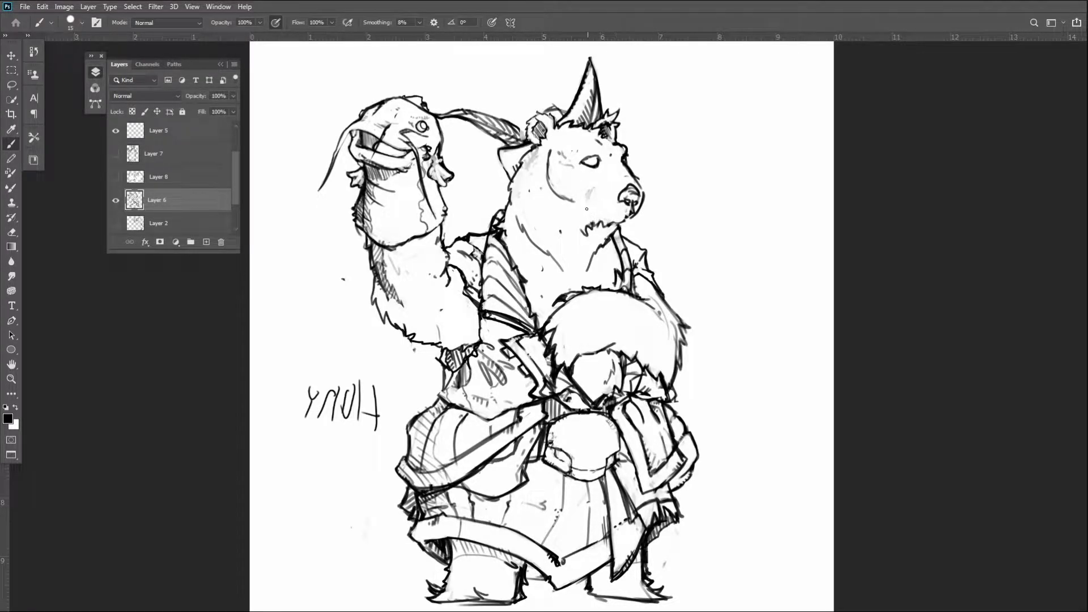
pyautogui.press('[')
pyautogui.moveTo(628, 216)
pyautogui.mouseDown()
pyautogui.moveTo(588, 204)
pyautogui.moveTo(623, 226)
pyautogui.moveTo(606, 223)
pyautogui.moveTo(638, 211)
pyautogui.moveTo(643, 232)
pyautogui.moveTo(637, 187)
pyautogui.moveTo(640, 209)
pyautogui.mouseUp()
pyautogui.moveTo(629, 260); pyautogui.dragTo(708, 260)
pyautogui.moveTo(644, 174); pyautogui.dragTo(594, 480)
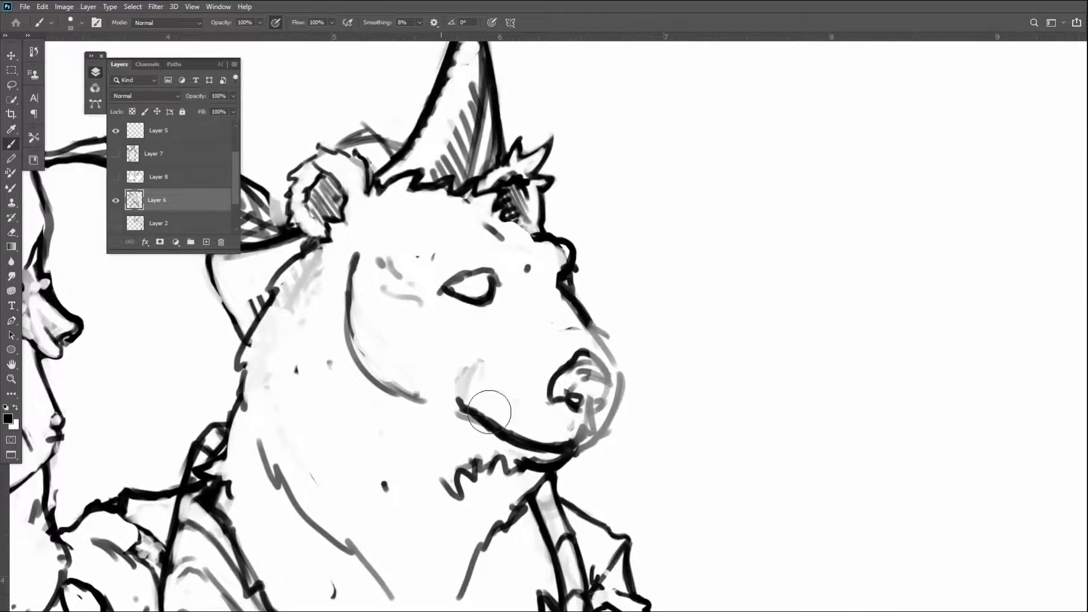
# Lighten the bear's mouth line and cheek curve and clear the stray marks on the face and neck
pyautogui.hotkey('ctrl', 'z')
pyautogui.hotkey('ctrl', 'z')
pyautogui.hotkey('ctrl', 'z')
pyautogui.hotkey('ctrl', 'z')
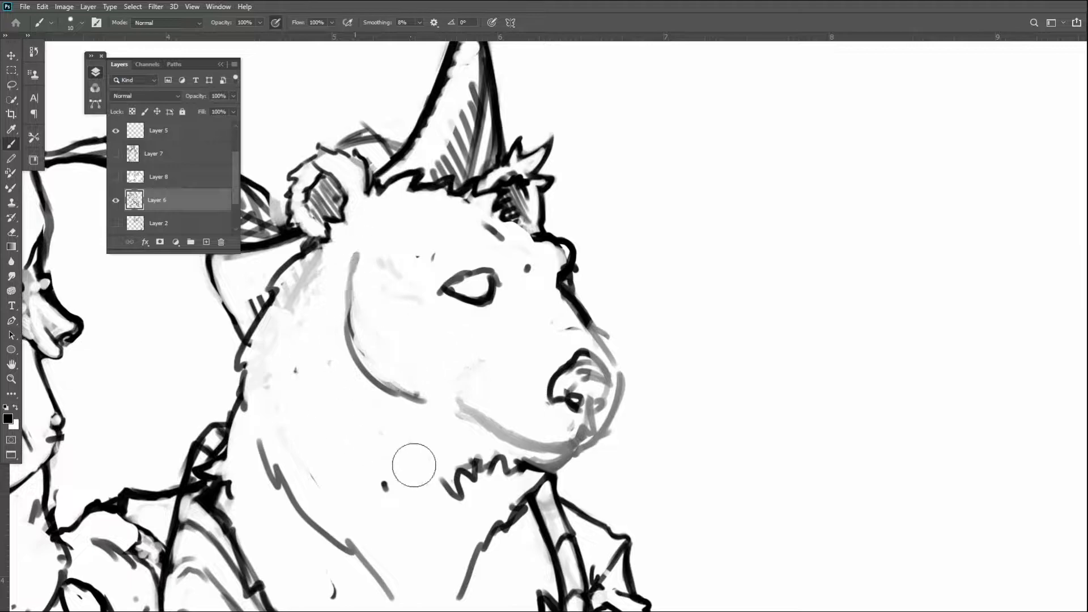
pyautogui.hotkey('ctrl', 'z')
pyautogui.hotkey('ctrl', 'z')
pyautogui.hotkey('ctrl', 'z')
pyautogui.hotkey('ctrl', 'z')
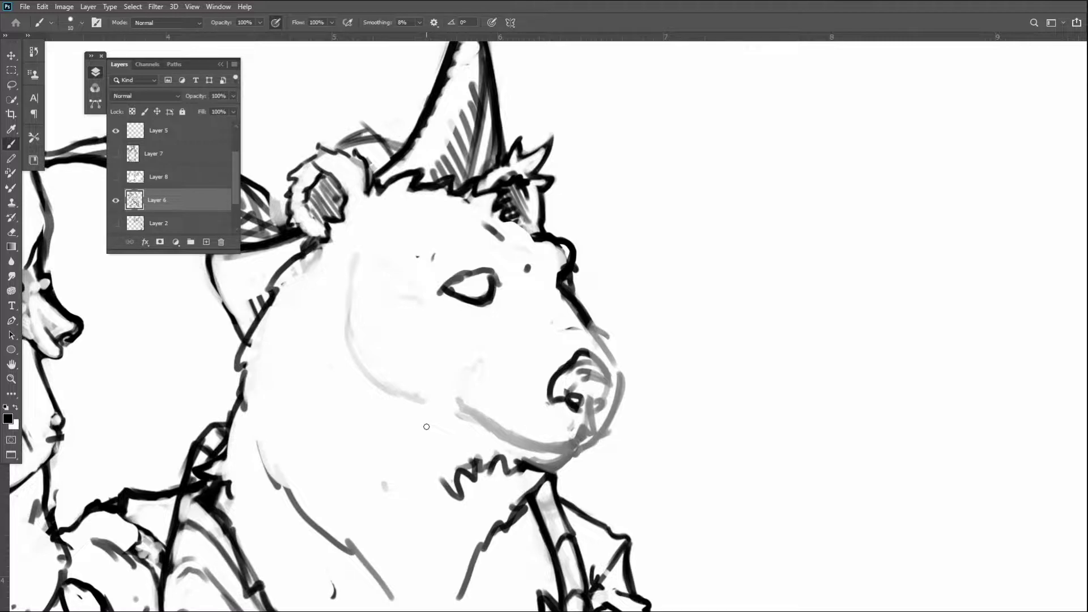
pyautogui.hotkey('alt', 'Tab')
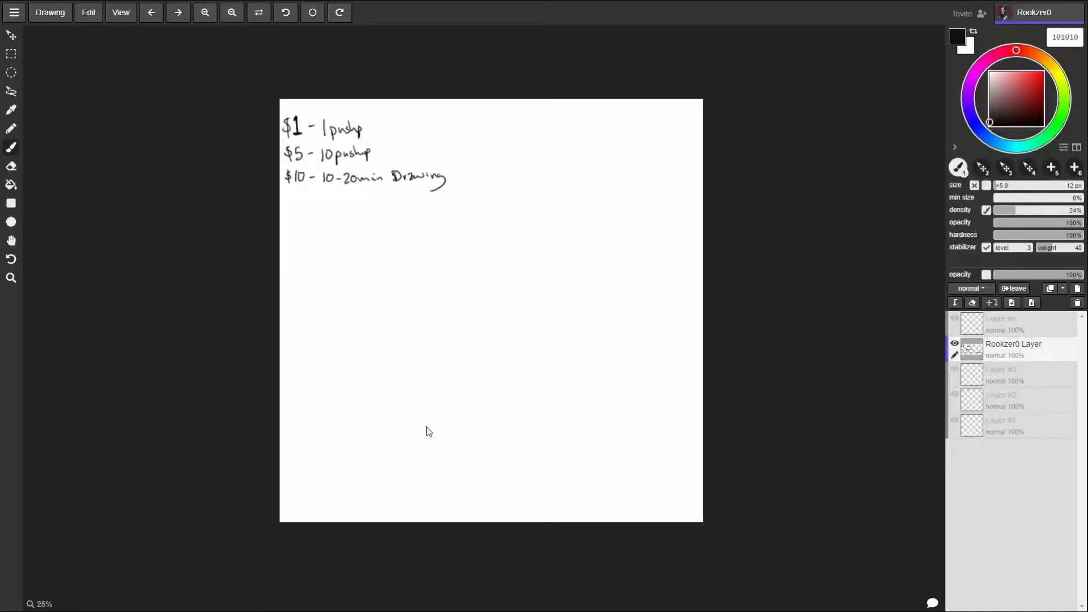
pyautogui.press('i')
pyautogui.hotkey('alt', 'Tab')
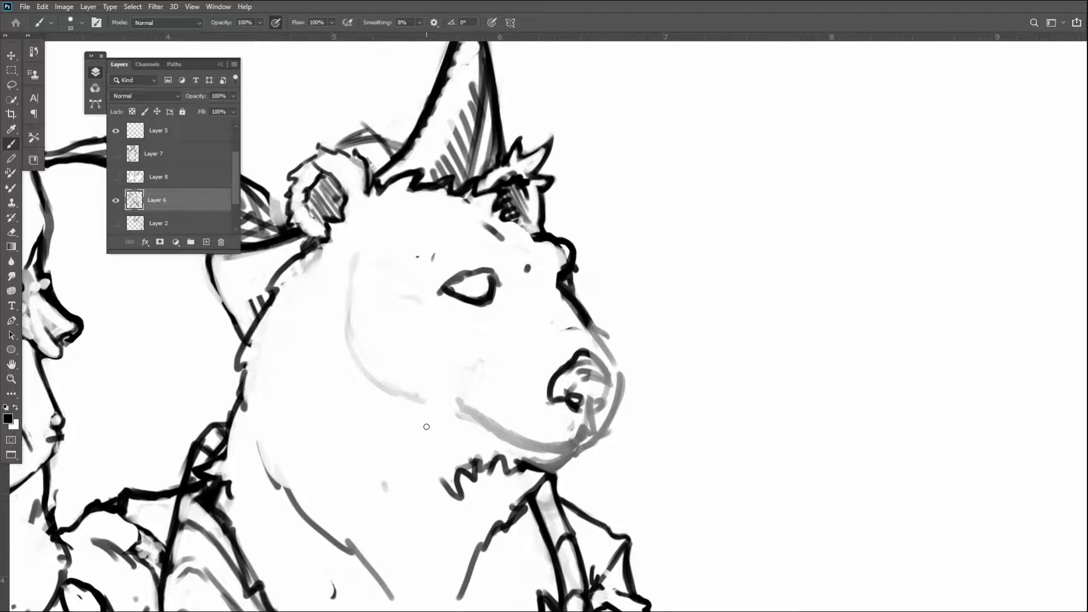
pyautogui.hotkey('alt', 'Tab')
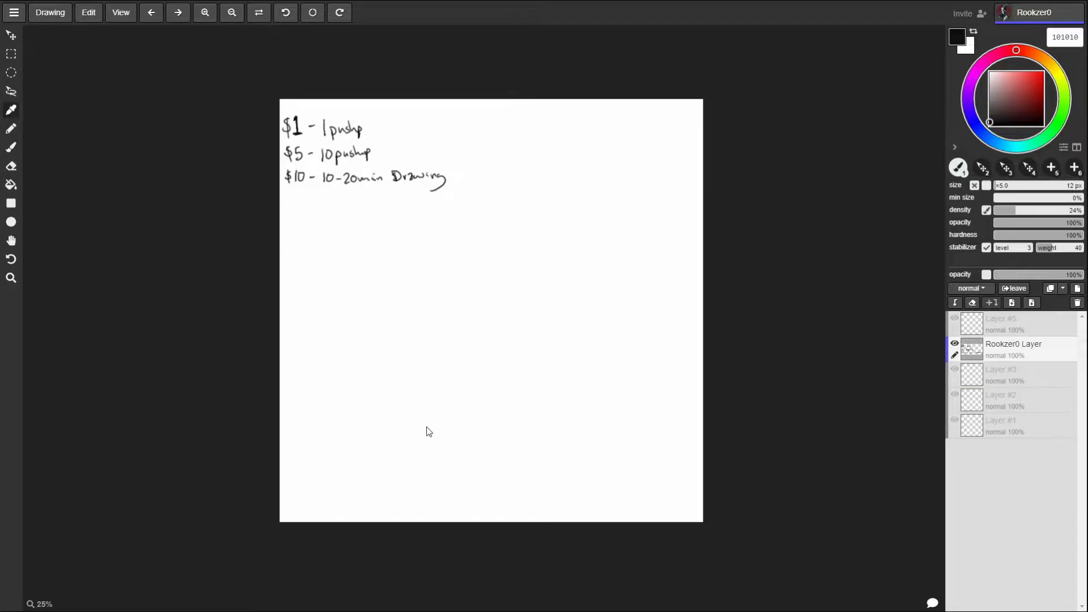
pyautogui.hotkey('alt', 'Tab')
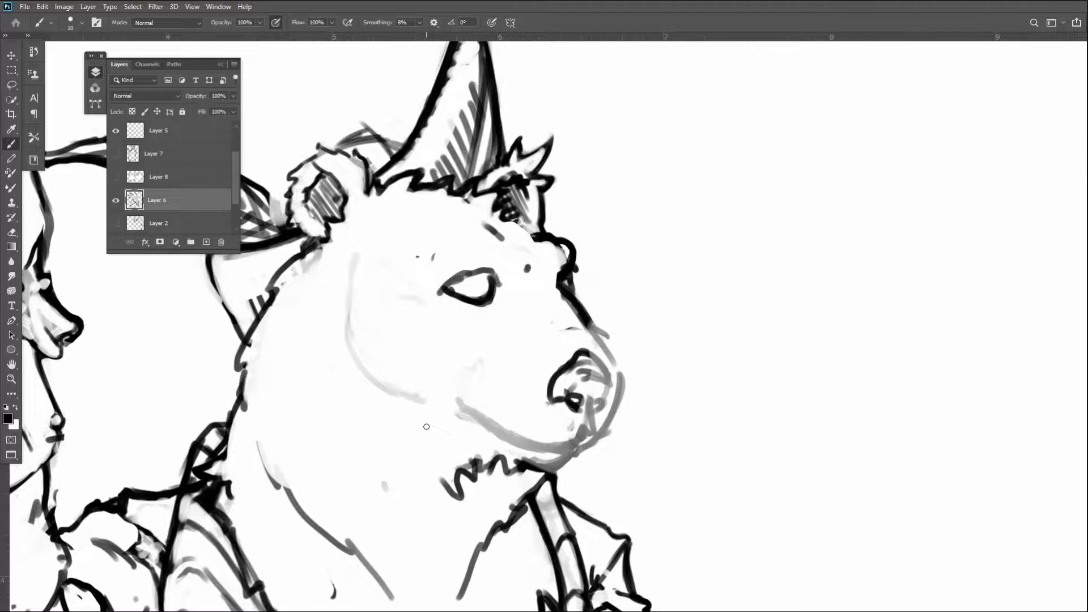
# Fade the dot beside the brow and redraw the bridge of the bear's snout with a slightly smaller brush
pyautogui.click(527, 267)
pyautogui.moveTo(551, 310); pyautogui.dragTo(596, 352)
pyautogui.press('[')
pyautogui.moveTo(570, 290); pyautogui.dragTo(553, 273)
pyautogui.moveTo(582, 315); pyautogui.dragTo(626, 380)
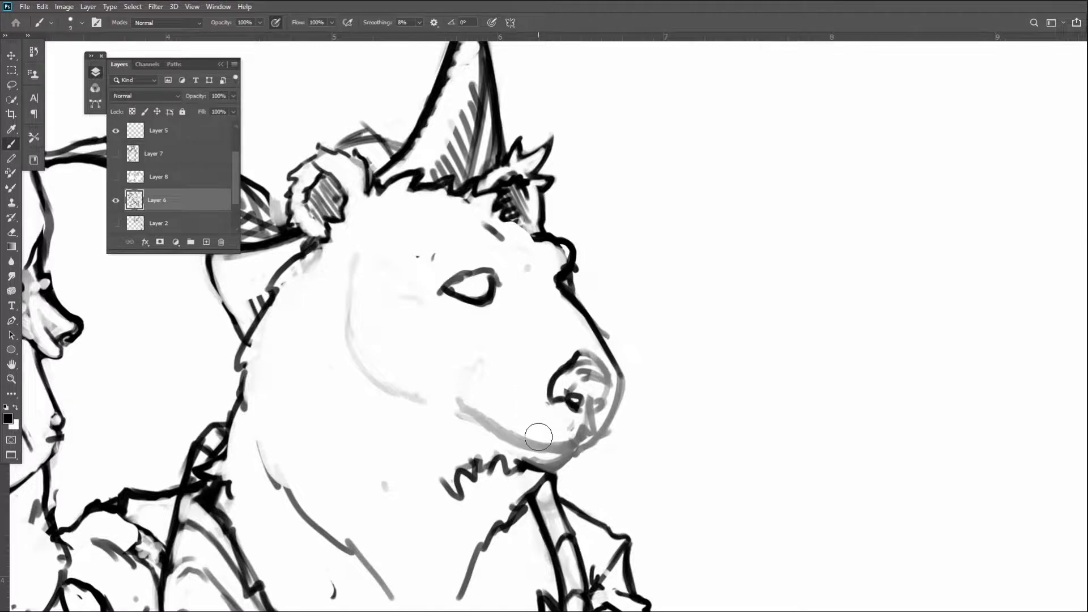
# Erase the bear's old nose and redraw it with a pointed top and curled nostril at the snout tip
pyautogui.moveTo(571, 383)
pyautogui.mouseDown()
pyautogui.moveTo(575, 350)
pyautogui.moveTo(573, 410)
pyautogui.moveTo(595, 373)
pyautogui.moveTo(614, 372)
pyautogui.moveTo(581, 374)
pyautogui.moveTo(584, 345)
pyautogui.moveTo(604, 361)
pyautogui.moveTo(577, 340)
pyautogui.moveTo(565, 380)
pyautogui.moveTo(572, 401)
pyautogui.moveTo(574, 384)
pyautogui.moveTo(562, 399)
pyautogui.moveTo(590, 418)
pyautogui.moveTo(607, 410)
pyautogui.moveTo(616, 368)
pyautogui.moveTo(586, 347)
pyautogui.mouseUp()
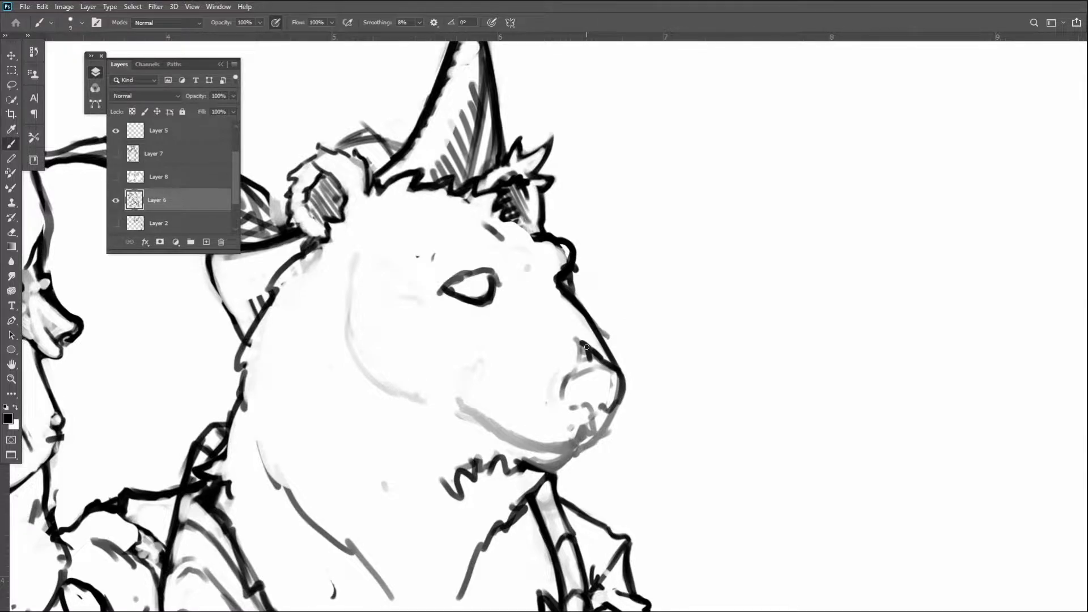
pyautogui.moveTo(578, 352); pyautogui.dragTo(566, 406)
pyautogui.moveTo(577, 370)
pyautogui.mouseDown()
pyautogui.moveTo(568, 409)
pyautogui.moveTo(595, 412)
pyautogui.moveTo(590, 426)
pyautogui.moveTo(614, 392)
pyautogui.moveTo(590, 430)
pyautogui.moveTo(602, 382)
pyautogui.mouseUp()
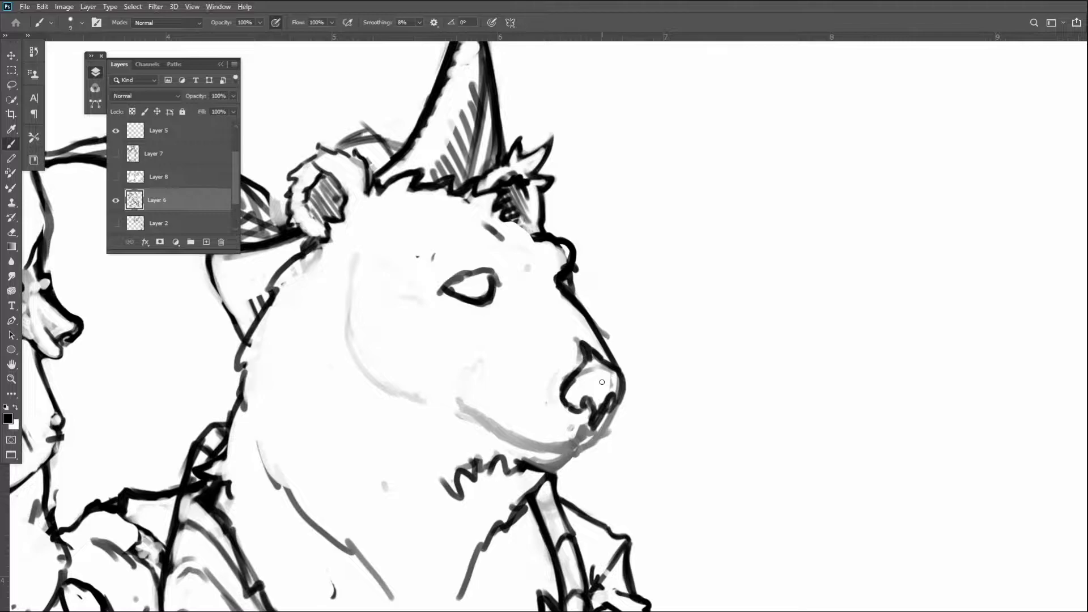
# Add a new layer and move it above Layer 5
pyautogui.hotkey('alt', 'Tab')
pyautogui.hotkey('alt', 'Tab')
pyautogui.click(206, 242)
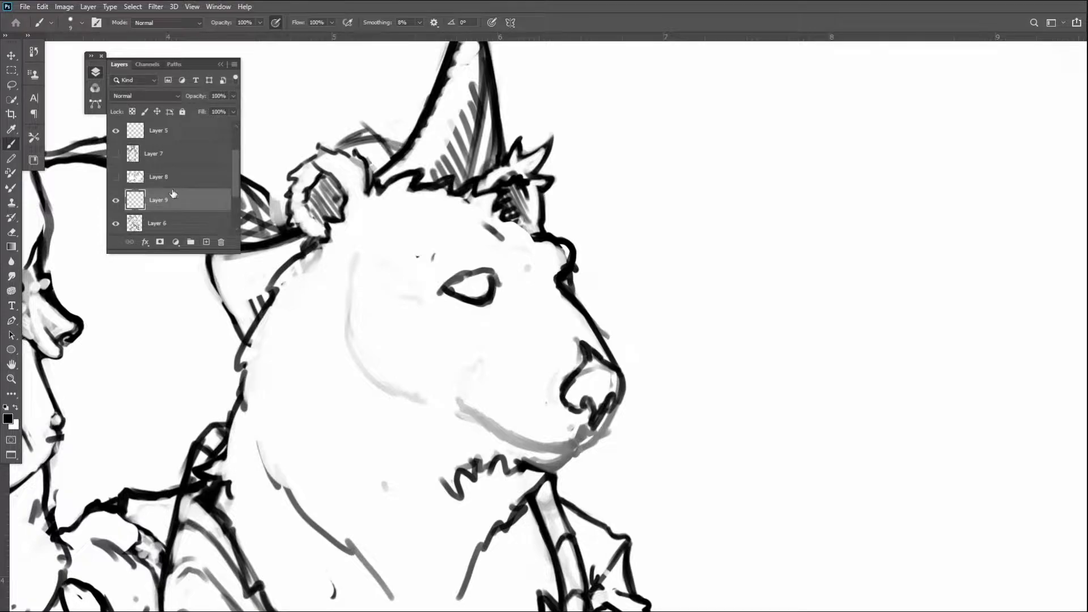
pyautogui.moveTo(174, 195); pyautogui.dragTo(179, 129)
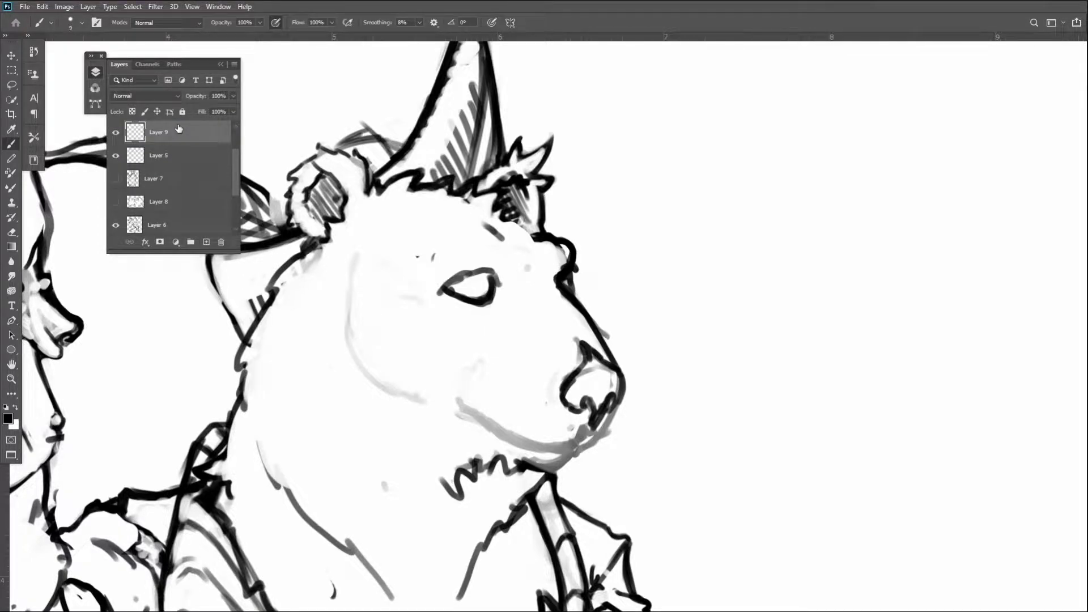
# Create a new 3000 x 3000 pixel document at 300 ppi with a white background and add one blank layer
pyautogui.click(41, 7)
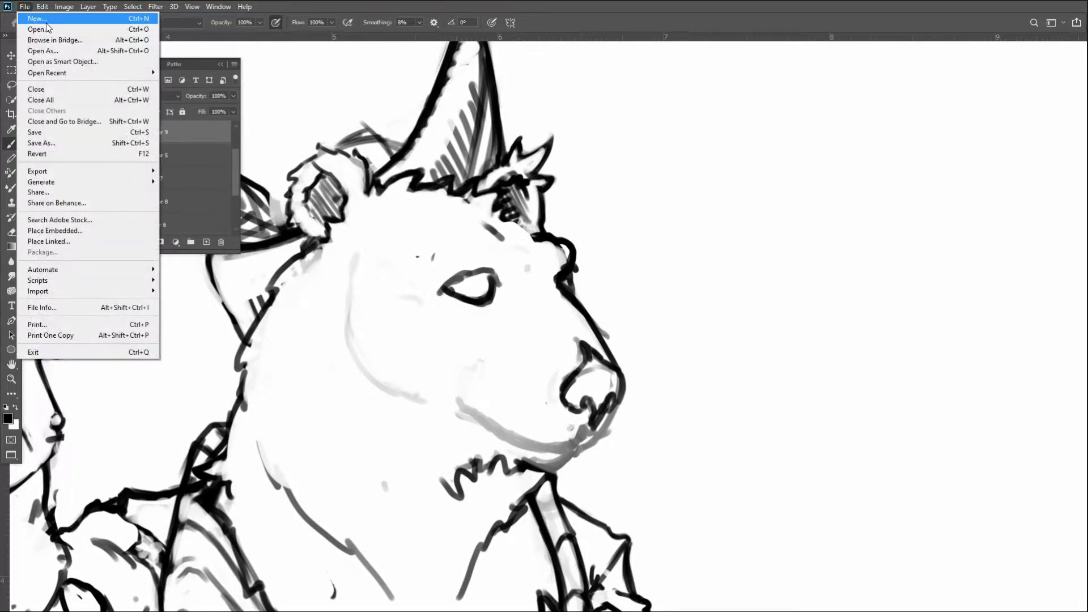
pyautogui.click(57, 20)
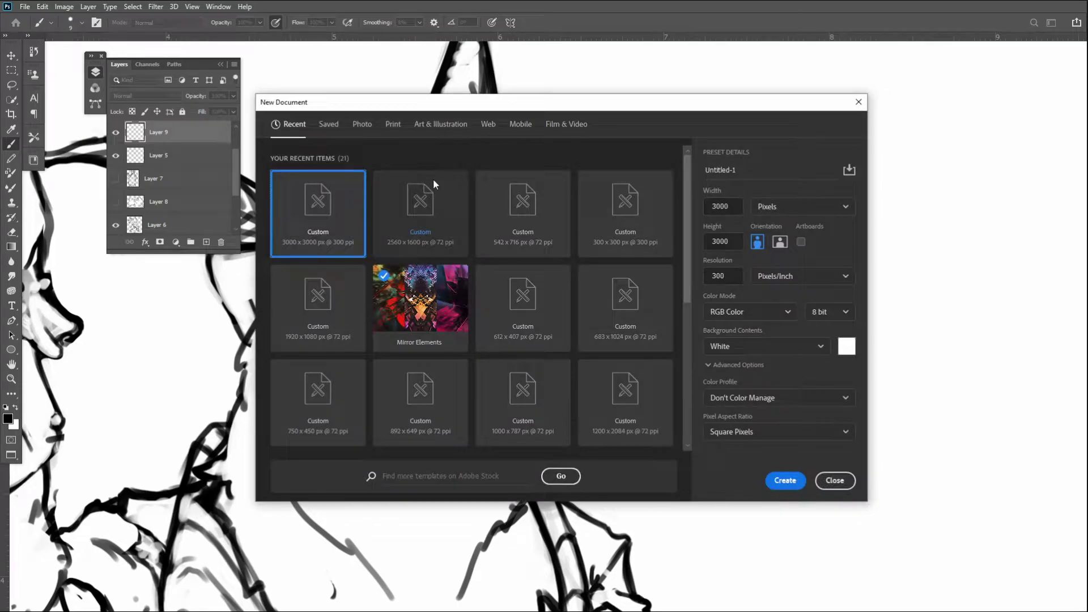
pyautogui.click(784, 480)
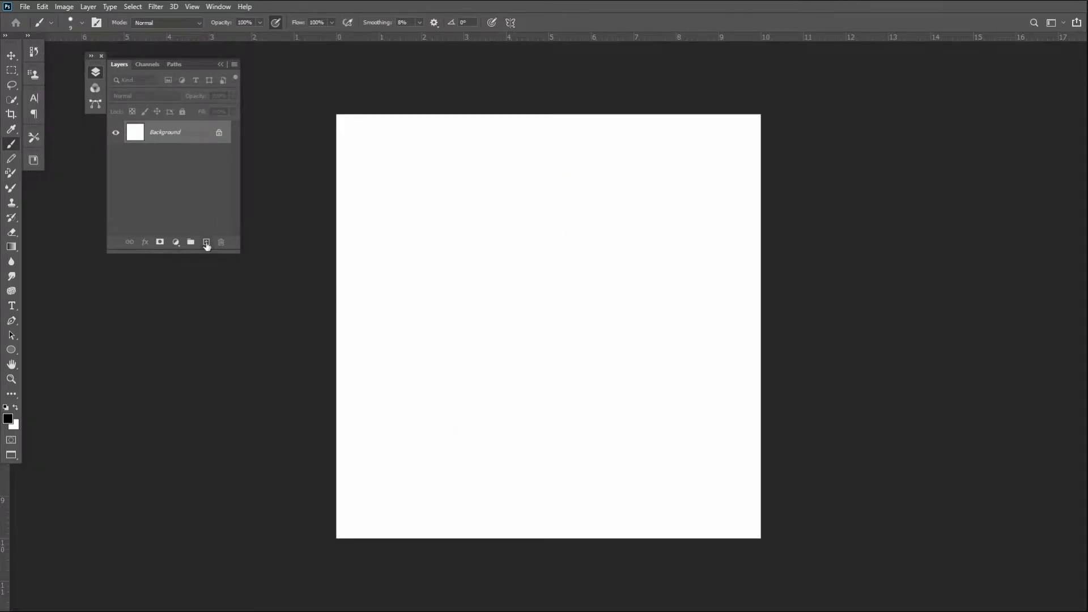
pyautogui.click(207, 243)
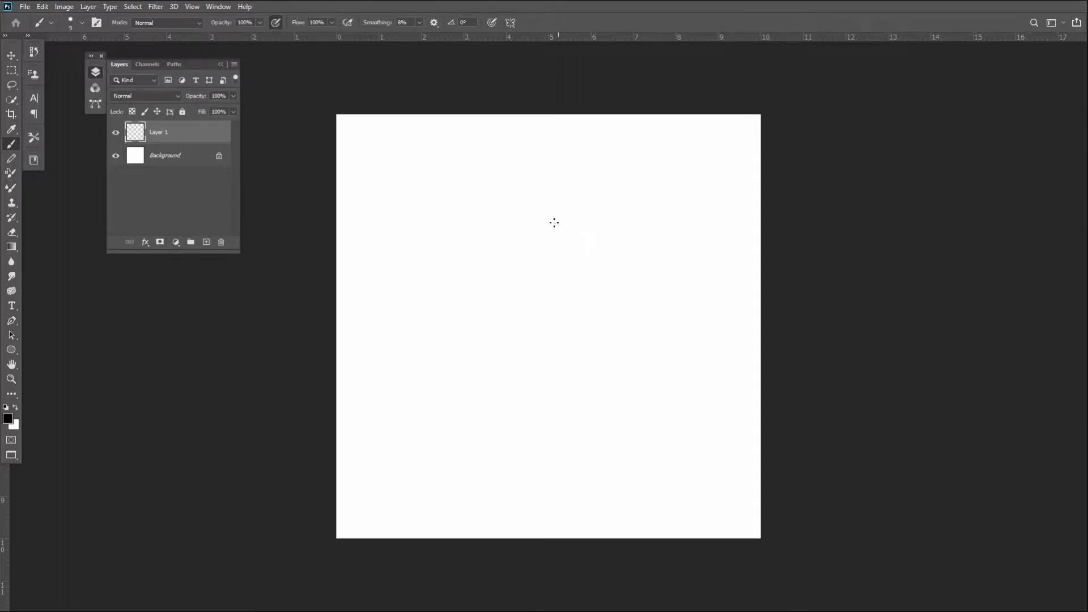
pyautogui.click(206, 241)
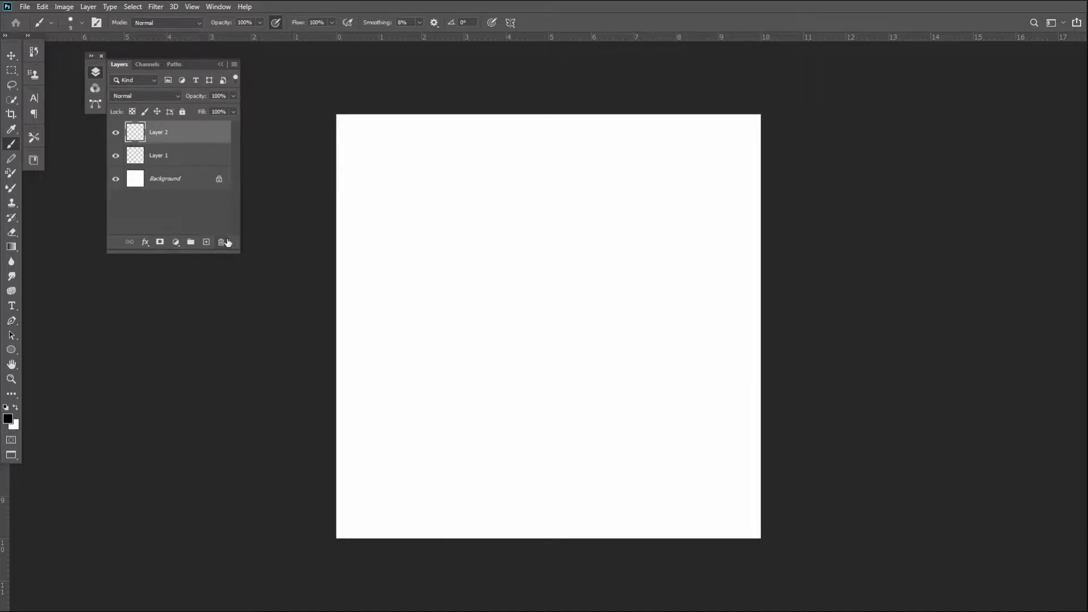
pyautogui.click(221, 242)
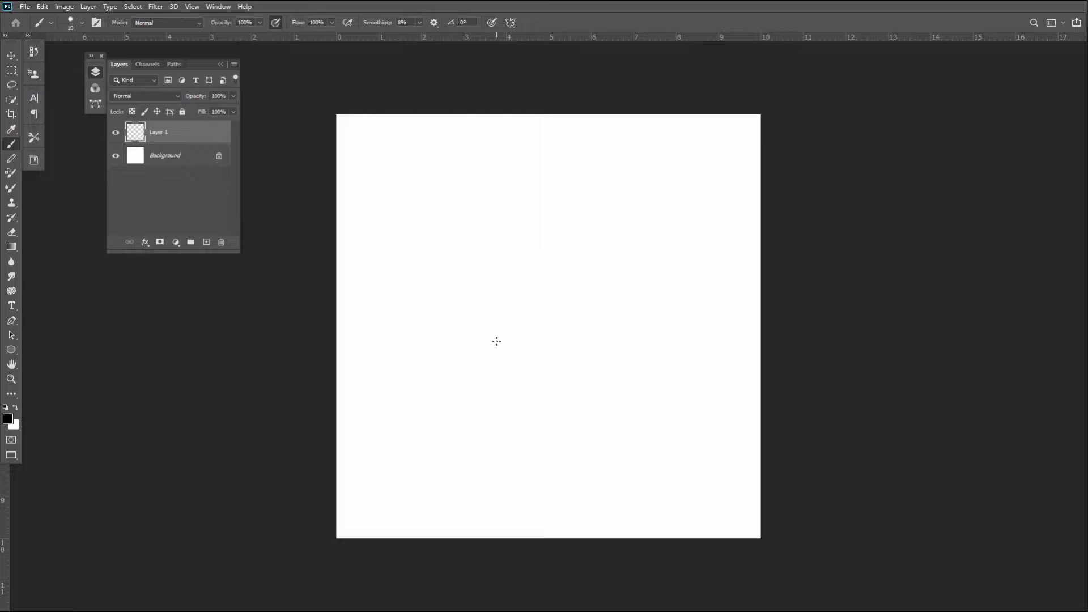
# Rough out a creature's rounded head, neck, sloping shoulder and belly curve at the centre of the canvas
pyautogui.moveTo(515, 214)
pyautogui.mouseDown()
pyautogui.moveTo(500, 253)
pyautogui.moveTo(509, 270)
pyautogui.moveTo(538, 216)
pyautogui.moveTo(556, 271)
pyautogui.mouseUp()
pyautogui.moveTo(506, 258)
pyautogui.mouseDown()
pyautogui.moveTo(559, 221)
pyautogui.moveTo(507, 274)
pyautogui.moveTo(538, 202)
pyautogui.mouseUp()
pyautogui.moveTo(557, 266)
pyautogui.mouseDown()
pyautogui.moveTo(551, 230)
pyautogui.moveTo(509, 247)
pyautogui.moveTo(477, 293)
pyautogui.moveTo(547, 291)
pyautogui.moveTo(569, 320)
pyautogui.mouseUp()
pyautogui.moveTo(572, 320); pyautogui.dragTo(589, 340)
pyautogui.moveTo(493, 254); pyautogui.dragTo(456, 333)
pyautogui.moveTo(451, 354)
pyautogui.mouseDown()
pyautogui.moveTo(460, 392)
pyautogui.moveTo(540, 465)
pyautogui.mouseUp()
# Sketch the long narrow shape hanging from the creature's front shoulder and mark the rear shoulder's contour
pyautogui.moveTo(579, 330); pyautogui.dragTo(538, 445)
pyautogui.moveTo(565, 350); pyautogui.dragTo(541, 470)
pyautogui.moveTo(541, 470); pyautogui.dragTo(559, 466)
pyautogui.moveTo(553, 358); pyautogui.dragTo(589, 331)
pyautogui.moveTo(589, 332)
pyautogui.mouseDown()
pyautogui.moveTo(577, 347)
pyautogui.moveTo(600, 343)
pyautogui.moveTo(578, 326)
pyautogui.mouseUp()
pyautogui.moveTo(474, 305)
pyautogui.mouseDown()
pyautogui.moveTo(431, 351)
pyautogui.moveTo(448, 366)
pyautogui.mouseUp()
# Sketch the rounded cheek and muzzle construction lines on the creature's face
pyautogui.moveTo(556, 225)
pyautogui.mouseDown()
pyautogui.moveTo(570, 238)
pyautogui.moveTo(527, 261)
pyautogui.moveTo(578, 253)
pyautogui.moveTo(530, 273)
pyautogui.moveTo(548, 281)
pyautogui.mouseUp()
pyautogui.moveTo(556, 278); pyautogui.dragTo(579, 281)
pyautogui.moveTo(572, 244)
pyautogui.mouseDown()
pyautogui.moveTo(593, 276)
pyautogui.moveTo(574, 246)
pyautogui.moveTo(593, 277)
pyautogui.moveTo(586, 292)
pyautogui.moveTo(525, 272)
pyautogui.mouseUp()
pyautogui.moveTo(578, 251)
pyautogui.mouseDown()
pyautogui.moveTo(555, 276)
pyautogui.moveTo(590, 260)
pyautogui.moveTo(561, 269)
pyautogui.moveTo(554, 235)
pyautogui.moveTo(529, 243)
pyautogui.moveTo(525, 222)
pyautogui.moveTo(532, 228)
pyautogui.moveTo(504, 212)
pyautogui.moveTo(537, 205)
pyautogui.moveTo(559, 223)
pyautogui.moveTo(475, 191)
pyautogui.moveTo(483, 202)
pyautogui.moveTo(530, 199)
pyautogui.moveTo(524, 180)
pyautogui.moveTo(558, 225)
pyautogui.mouseUp()
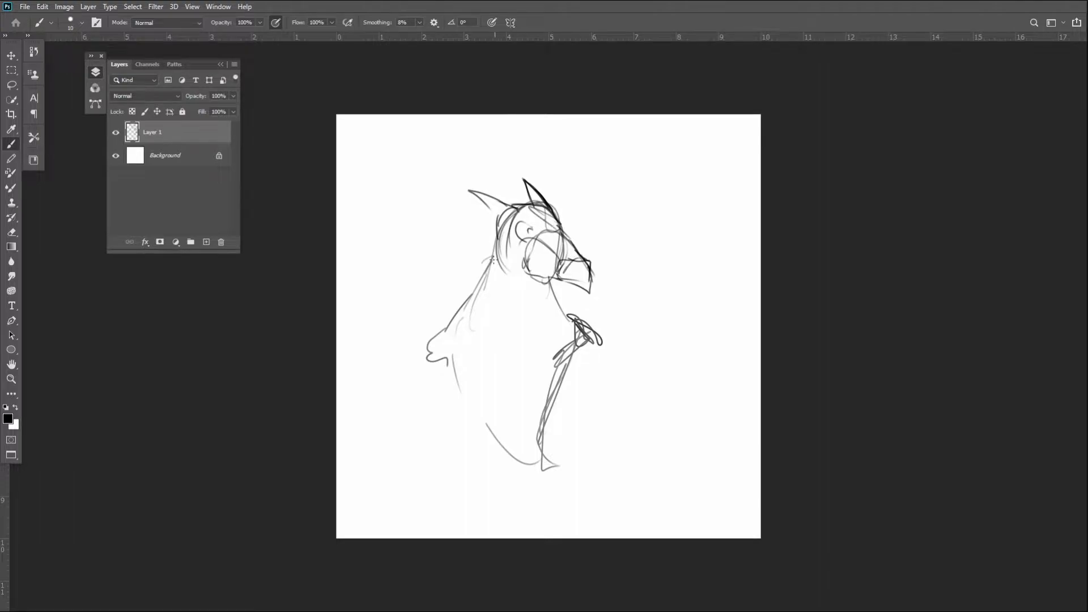
# Draw the creature's neck outline, rear shoulder slope and the fold lines inside the neck
pyautogui.moveTo(495, 236); pyautogui.dragTo(489, 311)
pyautogui.moveTo(549, 277); pyautogui.dragTo(567, 315)
pyautogui.moveTo(497, 253)
pyautogui.mouseDown()
pyautogui.moveTo(477, 311)
pyautogui.moveTo(449, 336)
pyautogui.mouseUp()
pyautogui.moveTo(512, 277)
pyautogui.mouseDown()
pyautogui.moveTo(519, 318)
pyautogui.moveTo(538, 306)
pyautogui.mouseUp()
pyautogui.moveTo(528, 331); pyautogui.dragTo(524, 341)
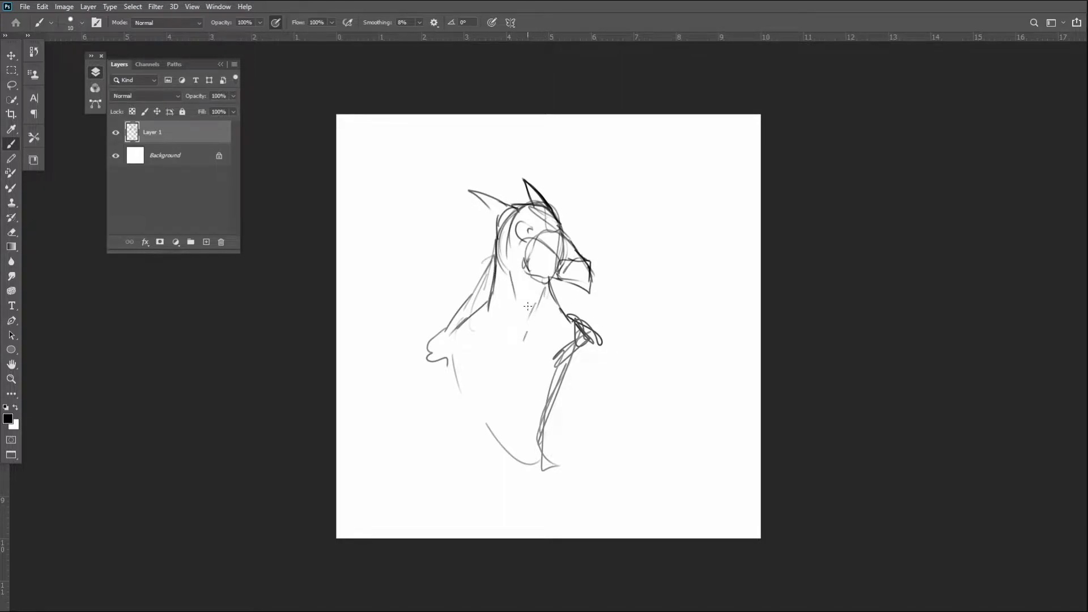
# Darken the creature's throat and chest lines and erase the sloping line to the rear shoulder
pyautogui.moveTo(557, 297); pyautogui.dragTo(596, 342)
pyautogui.moveTo(543, 288)
pyautogui.mouseDown()
pyautogui.moveTo(513, 346)
pyautogui.moveTo(525, 313)
pyautogui.mouseUp()
pyautogui.moveTo(548, 279); pyautogui.dragTo(569, 315)
pyautogui.moveTo(491, 262)
pyautogui.mouseDown()
pyautogui.moveTo(499, 325)
pyautogui.moveTo(487, 294)
pyautogui.moveTo(484, 318)
pyautogui.moveTo(476, 295)
pyautogui.moveTo(457, 326)
pyautogui.mouseUp()
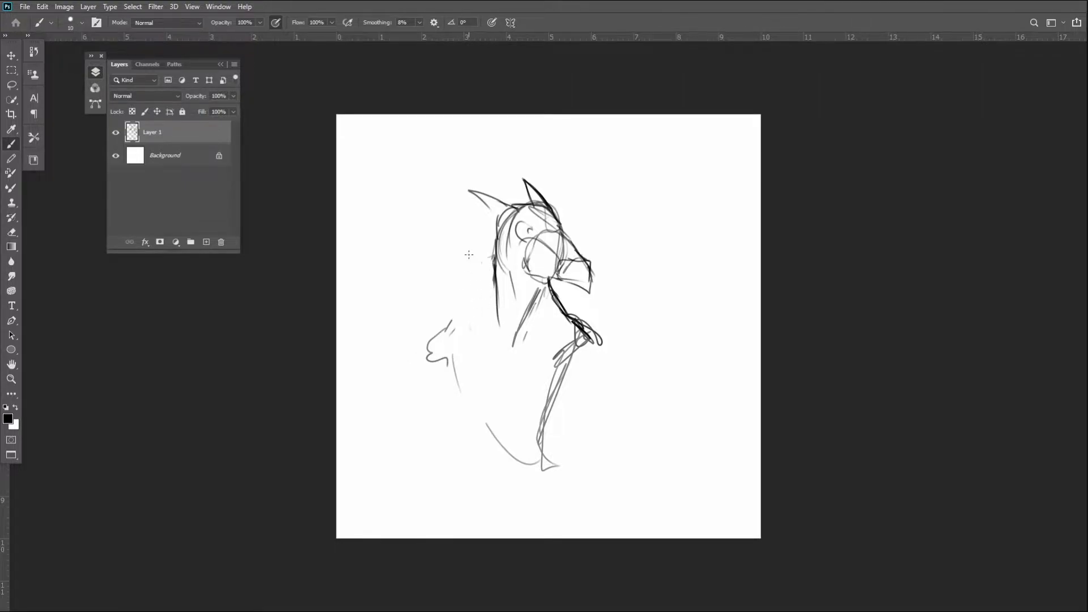
# Enlarge the brush, thicken the creature's throat, ears and back of the head, and erase the eye and muzzle circle
pyautogui.press(']')
pyautogui.press(']')
pyautogui.press(']')
pyautogui.moveTo(549, 281)
pyautogui.mouseDown()
pyautogui.moveTo(606, 340)
pyautogui.moveTo(527, 321)
pyautogui.mouseUp()
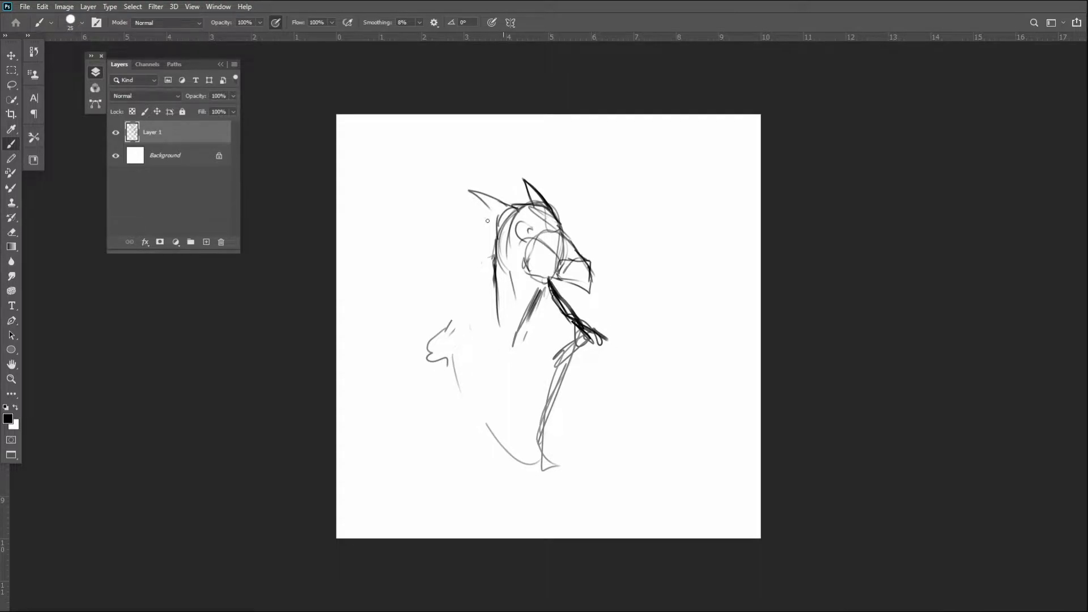
pyautogui.moveTo(494, 267)
pyautogui.mouseDown()
pyautogui.moveTo(492, 216)
pyautogui.moveTo(467, 191)
pyautogui.moveTo(517, 206)
pyautogui.moveTo(553, 199)
pyautogui.moveTo(523, 227)
pyautogui.moveTo(545, 254)
pyautogui.moveTo(562, 242)
pyautogui.mouseUp()
pyautogui.press('[')
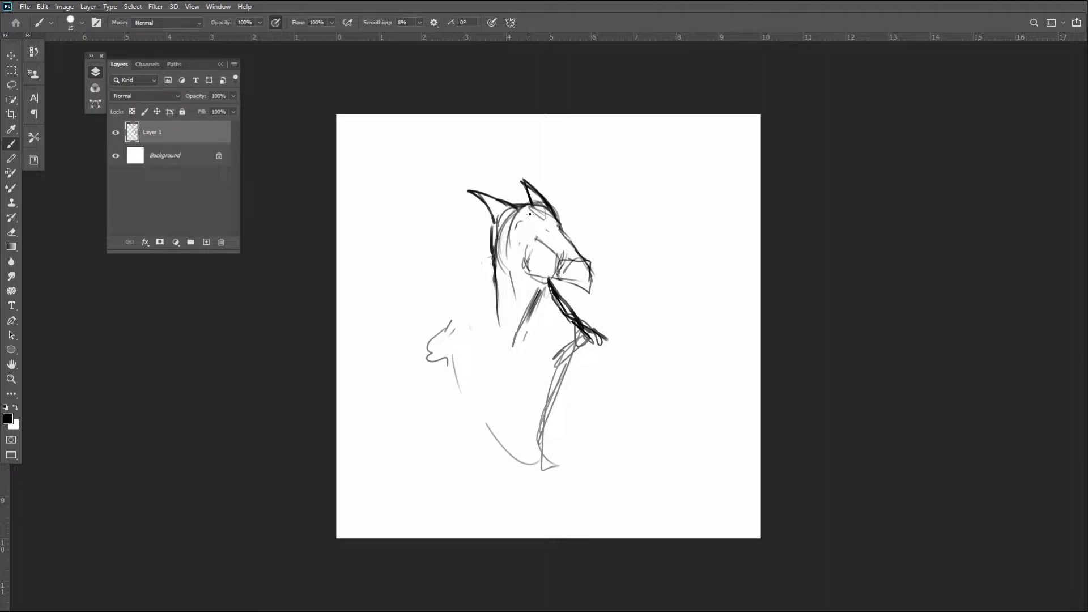
# Draw the creature's long back line down to the base and a curved shape below the front shoulder
pyautogui.moveTo(492, 249); pyautogui.dragTo(501, 345)
pyautogui.moveTo(487, 300)
pyautogui.mouseDown()
pyautogui.moveTo(492, 391)
pyautogui.moveTo(537, 460)
pyautogui.mouseUp()
pyautogui.moveTo(589, 347)
pyautogui.mouseDown()
pyautogui.moveTo(578, 451)
pyautogui.moveTo(618, 368)
pyautogui.mouseUp()
pyautogui.moveTo(491, 313); pyautogui.dragTo(506, 449)
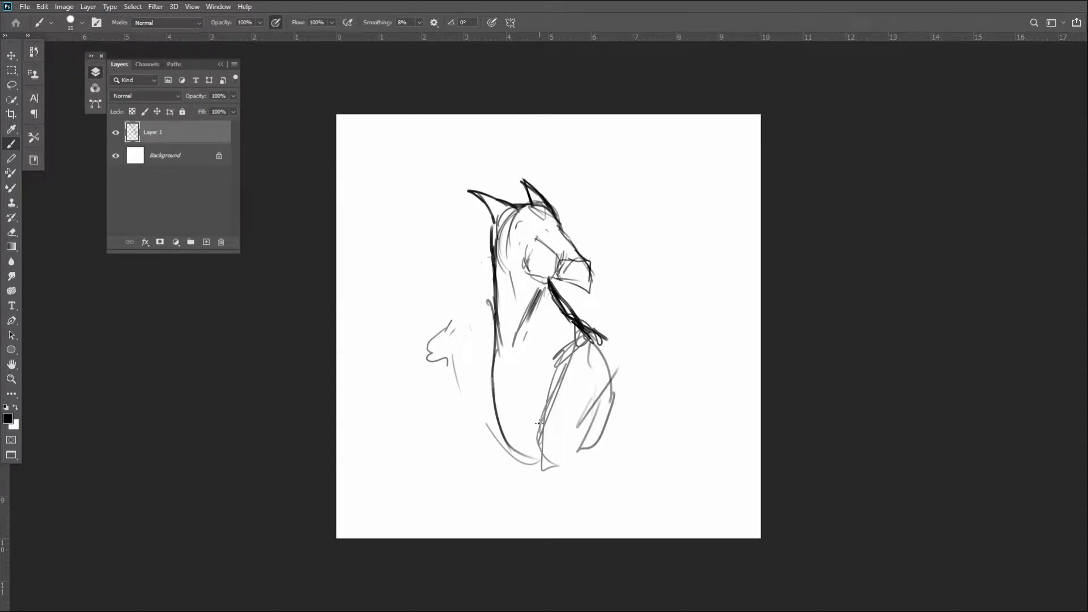
# Erase the creature's front ear and beak, and redraw the head with long swept-back horns, a narrow eye and a hooked beak
pyautogui.moveTo(543, 213)
pyautogui.mouseDown()
pyautogui.moveTo(510, 204)
pyautogui.moveTo(520, 188)
pyautogui.moveTo(549, 214)
pyautogui.moveTo(524, 184)
pyautogui.moveTo(535, 202)
pyautogui.mouseUp()
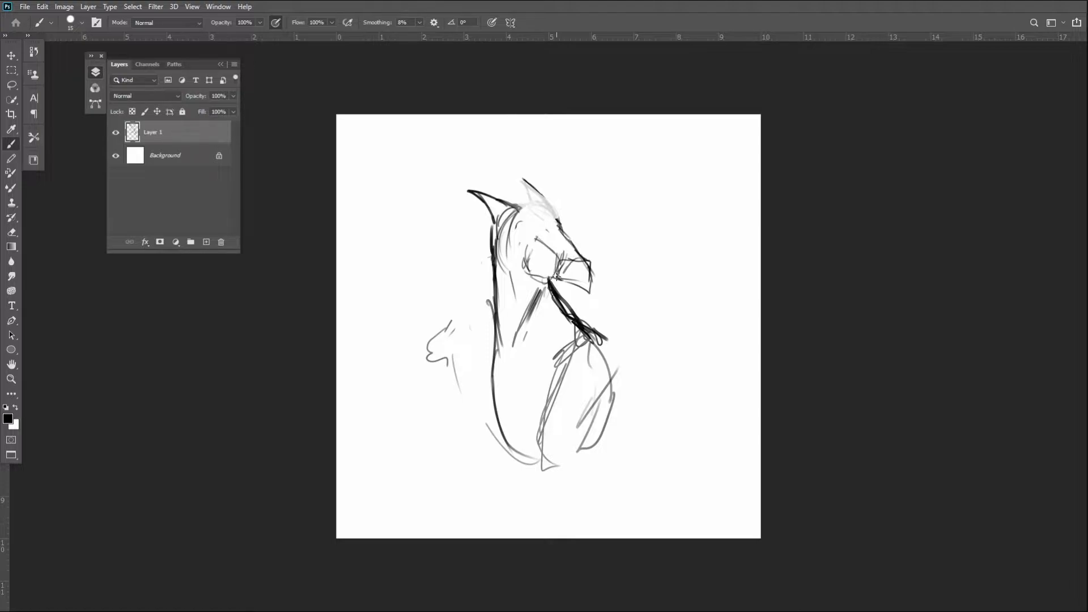
pyautogui.moveTo(557, 276)
pyautogui.mouseDown()
pyautogui.moveTo(523, 243)
pyautogui.moveTo(540, 275)
pyautogui.moveTo(538, 242)
pyautogui.moveTo(573, 292)
pyautogui.moveTo(548, 234)
pyautogui.moveTo(575, 279)
pyautogui.moveTo(583, 268)
pyautogui.moveTo(602, 295)
pyautogui.mouseUp()
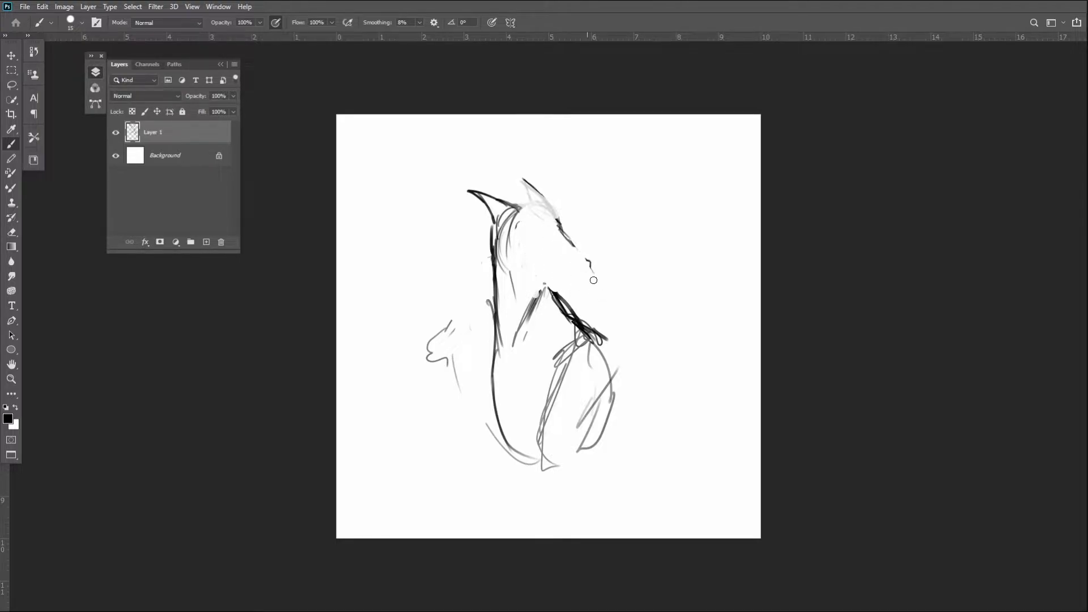
pyautogui.press('[')
pyautogui.moveTo(484, 196)
pyautogui.mouseDown()
pyautogui.moveTo(451, 161)
pyautogui.moveTo(490, 221)
pyautogui.moveTo(468, 207)
pyautogui.moveTo(505, 230)
pyautogui.mouseUp()
pyautogui.moveTo(506, 178); pyautogui.dragTo(527, 203)
pyautogui.moveTo(483, 155); pyautogui.dragTo(522, 190)
pyautogui.moveTo(482, 154); pyautogui.dragTo(526, 170)
pyautogui.moveTo(543, 185); pyautogui.dragTo(557, 213)
pyautogui.moveTo(509, 161)
pyautogui.mouseDown()
pyautogui.moveTo(564, 223)
pyautogui.moveTo(541, 235)
pyautogui.moveTo(515, 208)
pyautogui.mouseUp()
pyautogui.moveTo(566, 233); pyautogui.dragTo(594, 265)
pyautogui.moveTo(493, 226)
pyautogui.mouseDown()
pyautogui.moveTo(494, 269)
pyautogui.moveTo(562, 275)
pyautogui.moveTo(589, 296)
pyautogui.moveTo(590, 254)
pyautogui.moveTo(589, 286)
pyautogui.moveTo(570, 227)
pyautogui.moveTo(548, 188)
pyautogui.moveTo(527, 182)
pyautogui.moveTo(554, 202)
pyautogui.mouseUp()
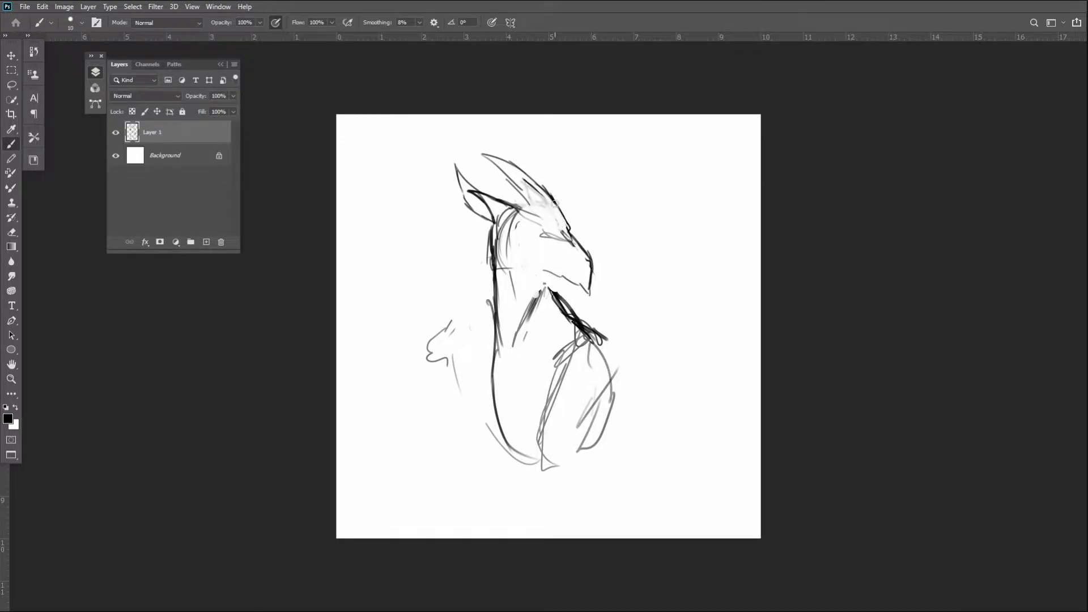
# Define the underside of the creature's beak and add jagged feathers along the back of the head and jaw
pyautogui.click(554, 203)
pyautogui.moveTo(536, 283)
pyautogui.mouseDown()
pyautogui.moveTo(576, 278)
pyautogui.moveTo(588, 299)
pyautogui.mouseUp()
pyautogui.moveTo(543, 271)
pyautogui.mouseDown()
pyautogui.moveTo(509, 265)
pyautogui.moveTo(581, 326)
pyautogui.mouseUp()
pyautogui.moveTo(496, 245)
pyautogui.mouseDown()
pyautogui.moveTo(494, 353)
pyautogui.moveTo(484, 298)
pyautogui.moveTo(493, 248)
pyautogui.moveTo(488, 273)
pyautogui.moveTo(508, 254)
pyautogui.moveTo(498, 275)
pyautogui.moveTo(522, 221)
pyautogui.moveTo(506, 241)
pyautogui.moveTo(489, 188)
pyautogui.moveTo(464, 186)
pyautogui.moveTo(516, 211)
pyautogui.moveTo(476, 199)
pyautogui.moveTo(497, 209)
pyautogui.moveTo(508, 272)
pyautogui.mouseUp()
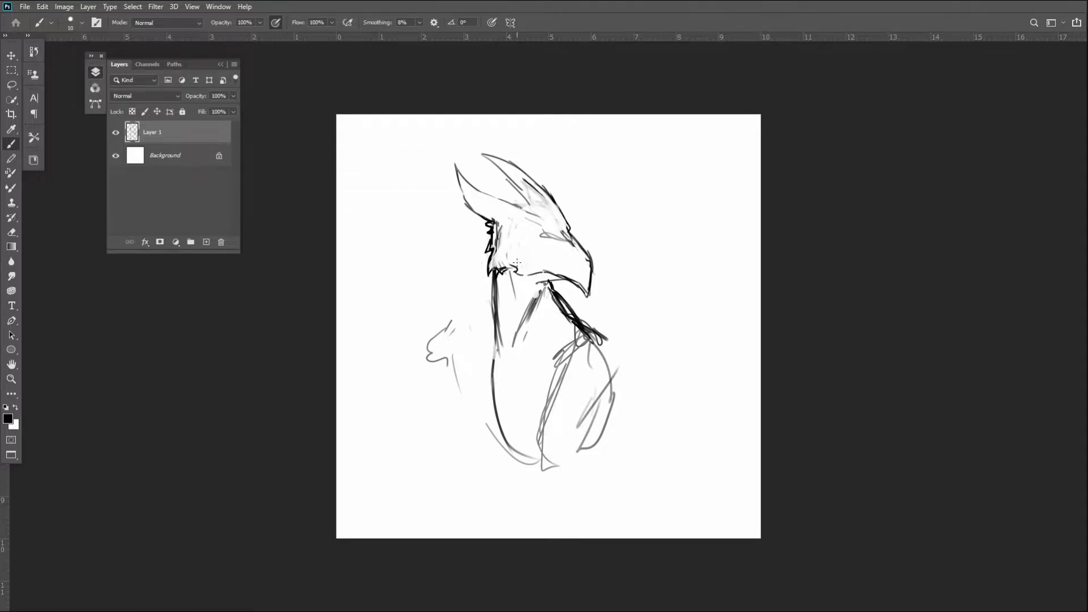
pyautogui.moveTo(538, 228)
pyautogui.mouseDown()
pyautogui.moveTo(516, 229)
pyautogui.moveTo(539, 231)
pyautogui.moveTo(527, 228)
pyautogui.moveTo(523, 241)
pyautogui.moveTo(541, 241)
pyautogui.mouseUp()
# Leave full-screen view and switch back to the BearBard.psd document
pyautogui.press('f')
pyautogui.press('f')
pyautogui.click(186, 38)
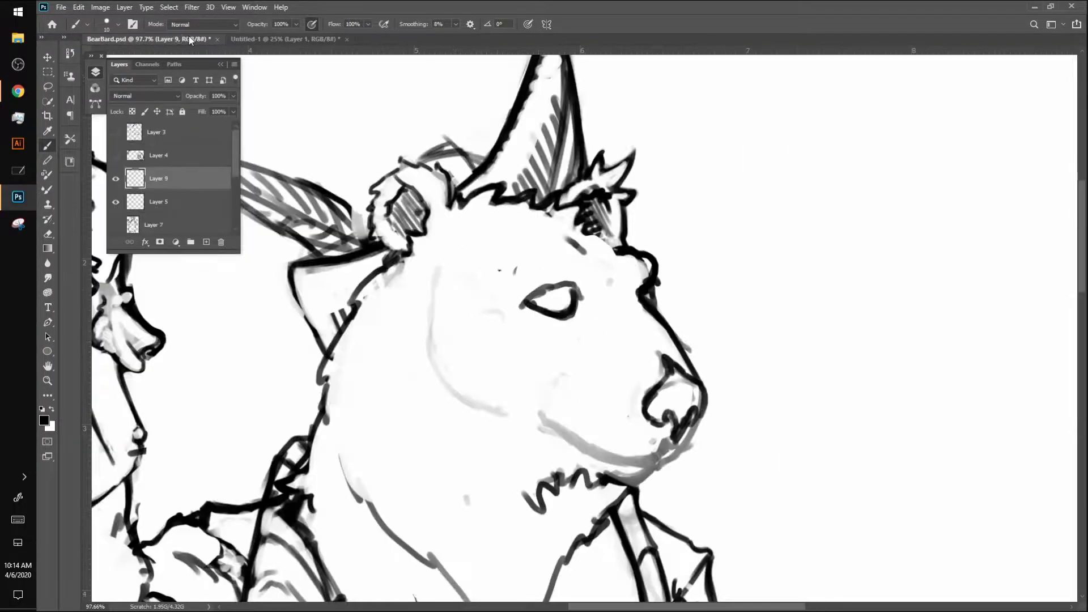
# Switch to the Untitled-1 document and sketch the creature's slanted neckline, chest contour and a rounded far shoulder
pyautogui.click(291, 41)
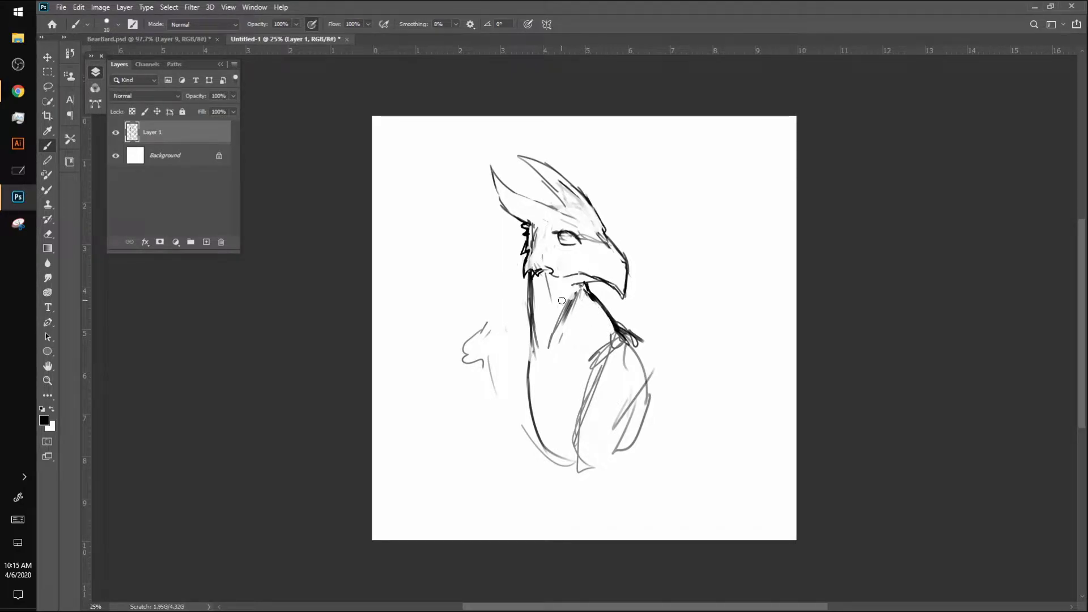
pyautogui.moveTo(533, 334)
pyautogui.mouseDown()
pyautogui.moveTo(529, 374)
pyautogui.moveTo(625, 332)
pyautogui.mouseUp()
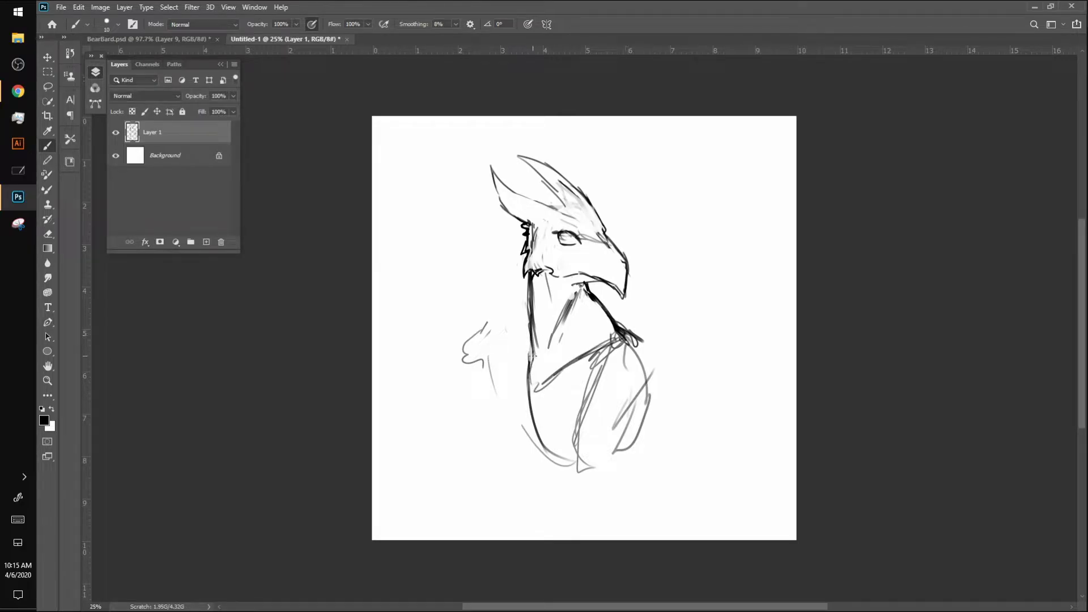
pyautogui.moveTo(532, 364)
pyautogui.mouseDown()
pyautogui.moveTo(560, 336)
pyautogui.moveTo(553, 300)
pyautogui.moveTo(529, 361)
pyautogui.moveTo(519, 359)
pyautogui.mouseUp()
pyautogui.moveTo(633, 333); pyautogui.dragTo(652, 396)
pyautogui.moveTo(536, 391)
pyautogui.mouseDown()
pyautogui.moveTo(544, 418)
pyautogui.moveTo(643, 416)
pyautogui.mouseUp()
pyautogui.moveTo(601, 473)
pyautogui.mouseDown()
pyautogui.moveTo(656, 388)
pyautogui.moveTo(651, 345)
pyautogui.moveTo(689, 363)
pyautogui.moveTo(671, 397)
pyautogui.moveTo(680, 403)
pyautogui.mouseUp()
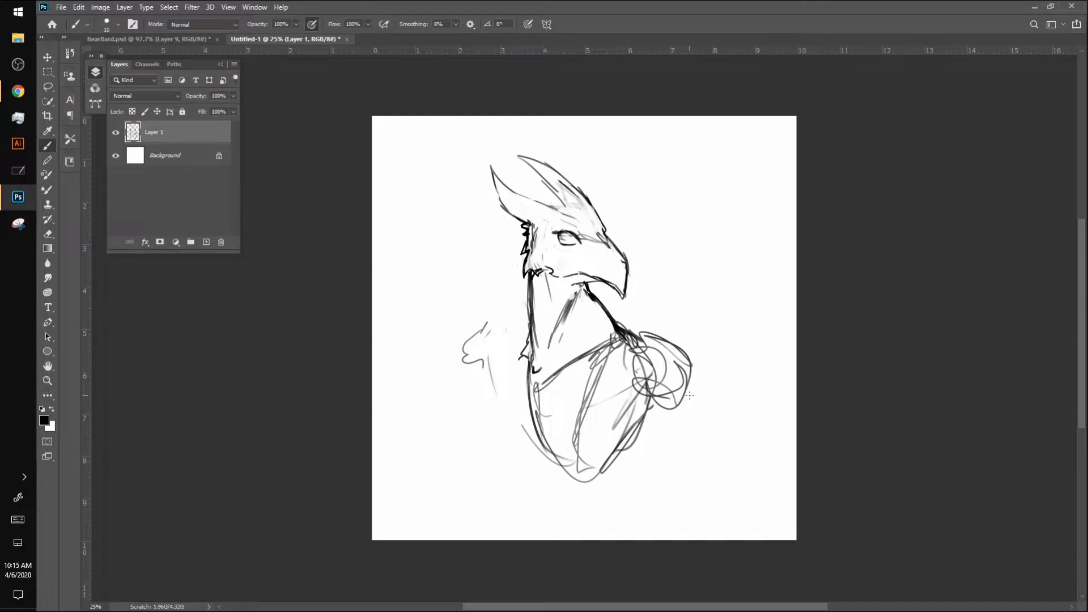
pyautogui.moveTo(637, 352)
pyautogui.mouseDown()
pyautogui.moveTo(662, 347)
pyautogui.moveTo(641, 372)
pyautogui.moveTo(672, 357)
pyautogui.moveTo(644, 384)
pyautogui.moveTo(679, 368)
pyautogui.moveTo(661, 396)
pyautogui.moveTo(677, 362)
pyautogui.mouseUp()
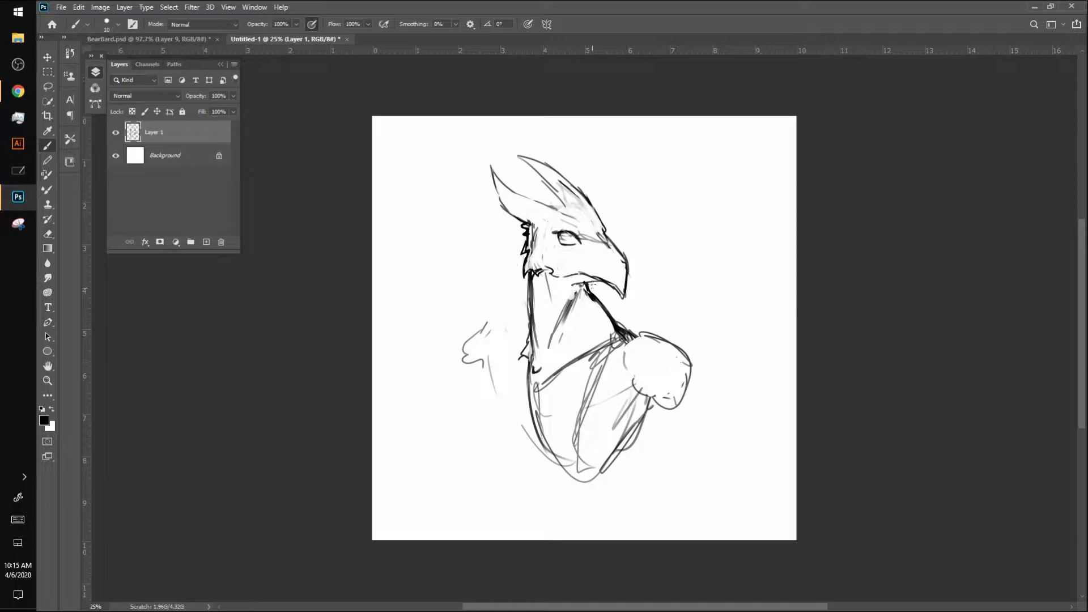
# Clean up the front of the creature's neck and redraw its eye with a rounder shape
pyautogui.moveTo(595, 292)
pyautogui.mouseDown()
pyautogui.moveTo(627, 328)
pyautogui.moveTo(598, 306)
pyautogui.moveTo(606, 318)
pyautogui.moveTo(628, 328)
pyautogui.moveTo(565, 277)
pyautogui.moveTo(575, 303)
pyautogui.moveTo(553, 351)
pyautogui.moveTo(567, 302)
pyautogui.mouseUp()
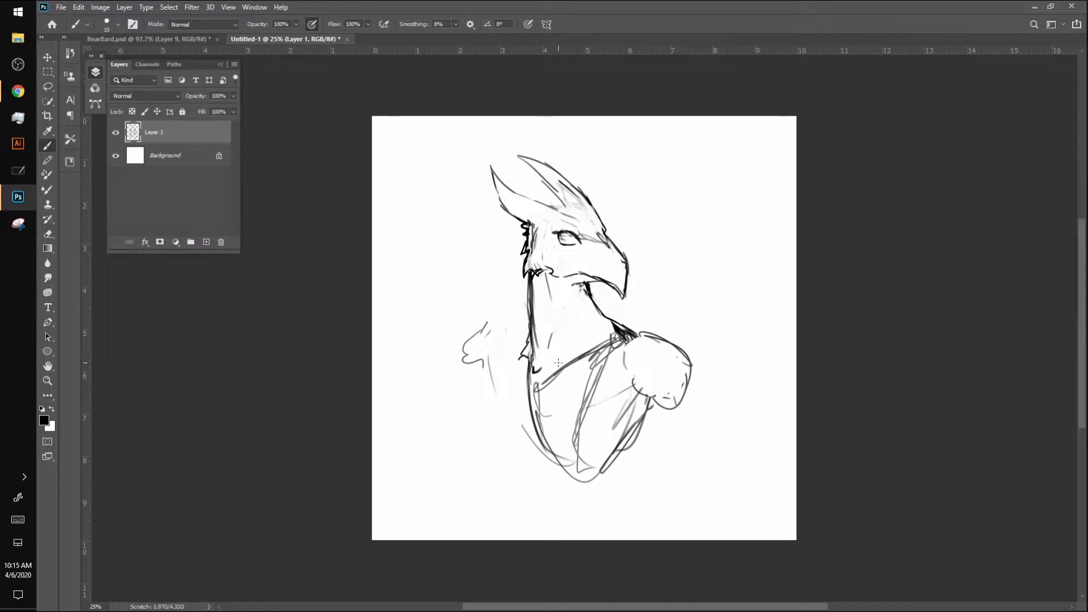
pyautogui.moveTo(557, 332); pyautogui.dragTo(567, 317)
pyautogui.moveTo(564, 228)
pyautogui.mouseDown()
pyautogui.moveTo(576, 245)
pyautogui.moveTo(572, 232)
pyautogui.mouseUp()
# Open the creature's mouth with a curved cheek corner, a jagged mouth line and a short lower jaw
pyautogui.moveTo(587, 273)
pyautogui.mouseDown()
pyautogui.moveTo(622, 290)
pyautogui.moveTo(571, 269)
pyautogui.mouseUp()
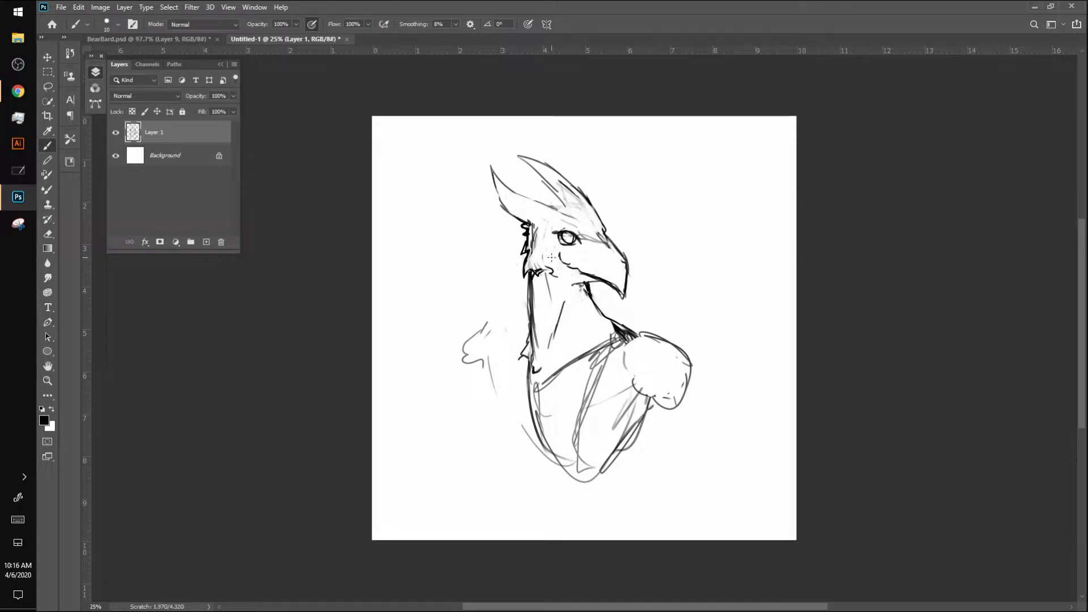
pyautogui.moveTo(558, 268)
pyautogui.mouseDown()
pyautogui.moveTo(564, 285)
pyautogui.moveTo(609, 293)
pyautogui.moveTo(575, 267)
pyautogui.moveTo(586, 281)
pyautogui.moveTo(596, 273)
pyautogui.mouseUp()
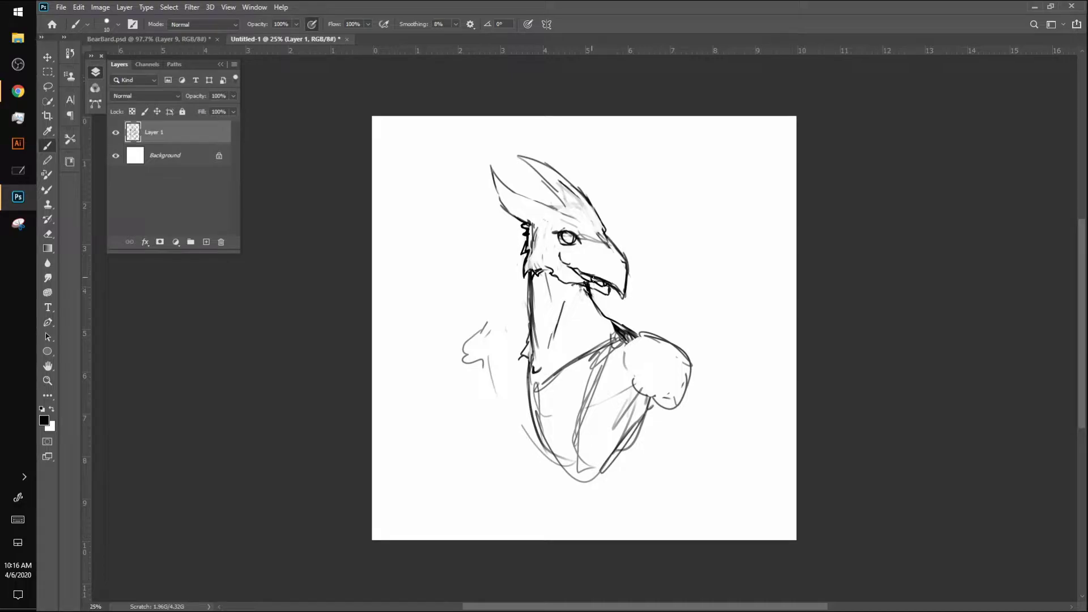
pyautogui.moveTo(569, 283)
pyautogui.mouseDown()
pyautogui.moveTo(609, 301)
pyautogui.moveTo(612, 288)
pyautogui.mouseUp()
# Move the back of the neck slightly outward and rework the throat and the underside of the jaw
pyautogui.moveTo(537, 290)
pyautogui.mouseDown()
pyautogui.moveTo(535, 342)
pyautogui.moveTo(532, 282)
pyautogui.mouseUp()
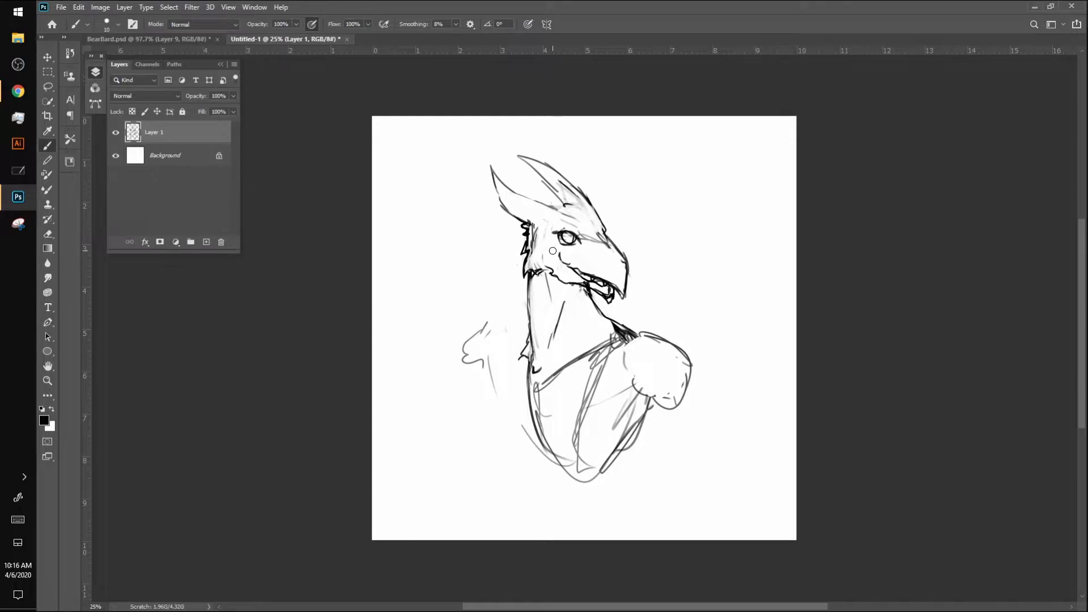
pyautogui.press(']')
pyautogui.moveTo(527, 280); pyautogui.dragTo(518, 366)
pyautogui.press('[')
pyautogui.moveTo(586, 287); pyautogui.dragTo(603, 318)
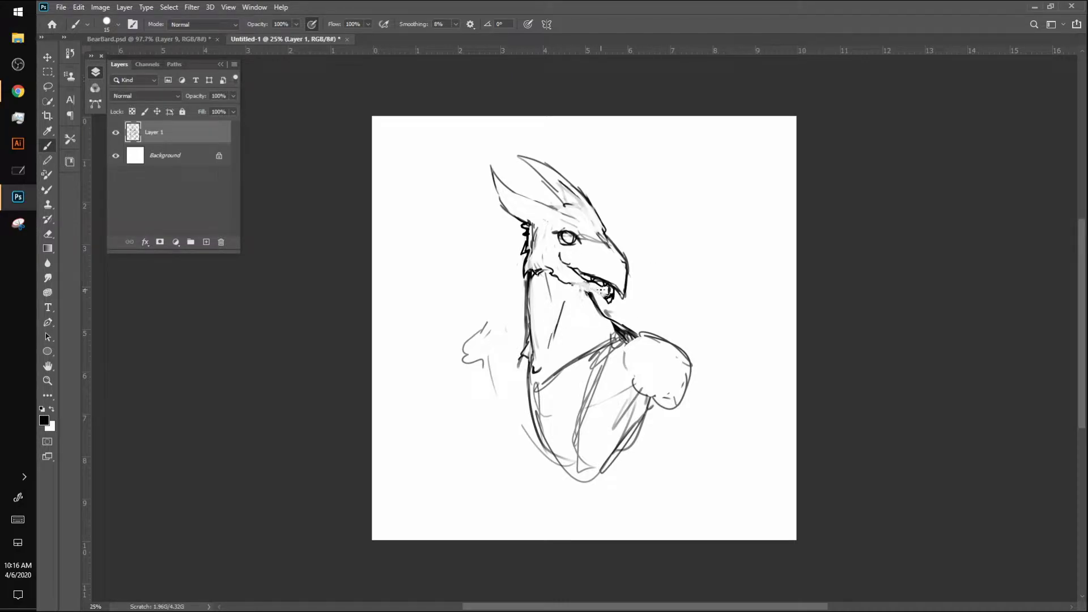
pyautogui.moveTo(571, 284); pyautogui.dragTo(608, 302)
# Add a furrowed brow with a sharper snout tip, and redraw the front horn as a more upright spike
pyautogui.moveTo(610, 243)
pyautogui.mouseDown()
pyautogui.moveTo(582, 189)
pyautogui.moveTo(598, 217)
pyautogui.moveTo(585, 241)
pyautogui.moveTo(596, 235)
pyautogui.moveTo(588, 225)
pyautogui.moveTo(587, 243)
pyautogui.moveTo(600, 239)
pyautogui.mouseUp()
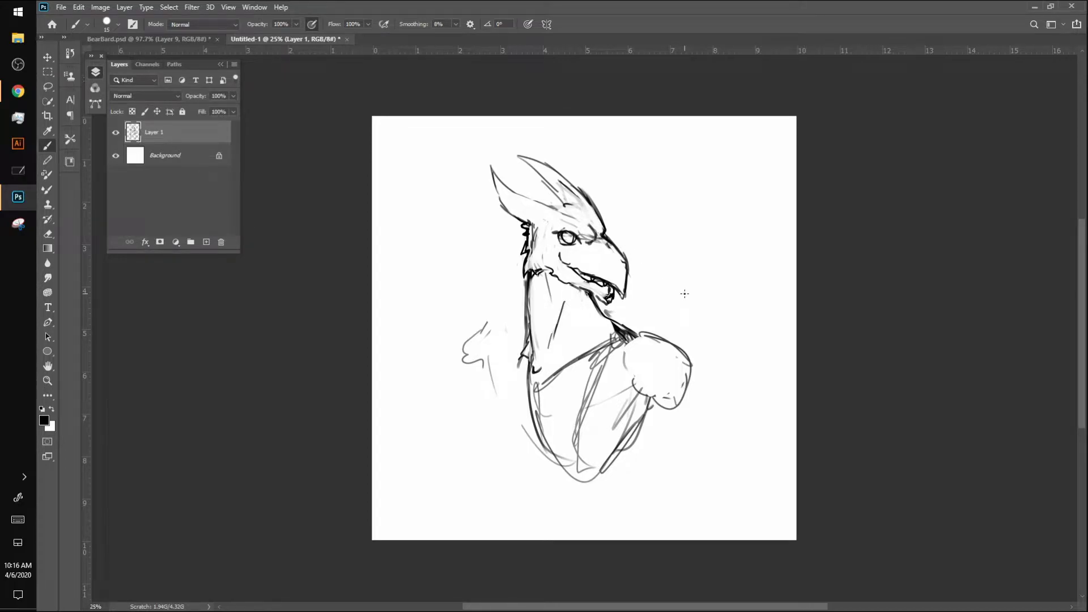
pyautogui.moveTo(621, 254)
pyautogui.mouseDown()
pyautogui.moveTo(624, 263)
pyautogui.moveTo(607, 238)
pyautogui.moveTo(630, 280)
pyautogui.moveTo(630, 258)
pyautogui.moveTo(612, 248)
pyautogui.mouseUp()
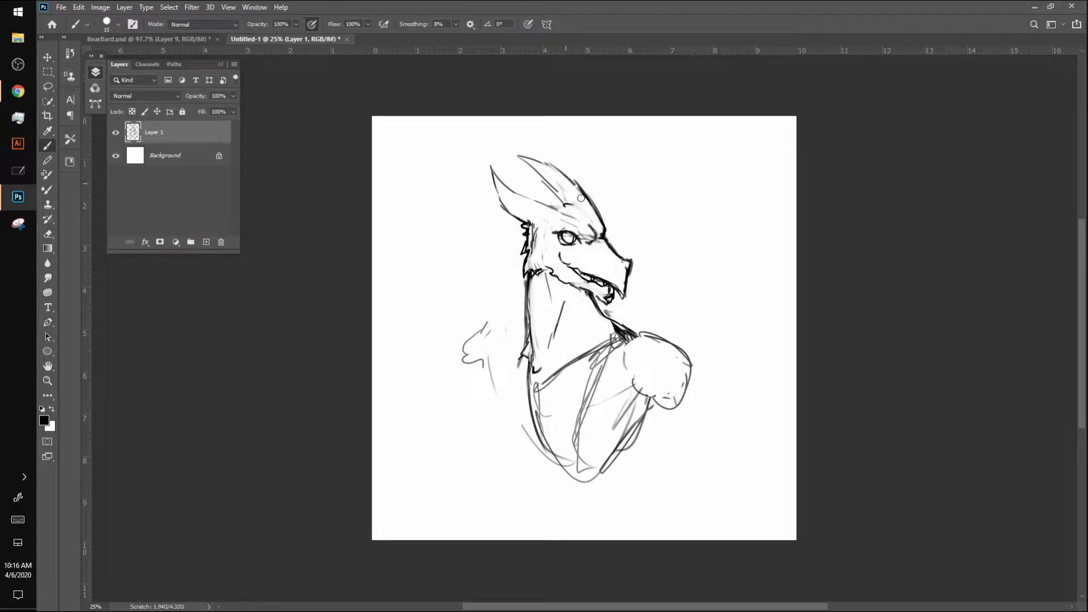
pyautogui.moveTo(564, 194)
pyautogui.mouseDown()
pyautogui.moveTo(509, 105)
pyautogui.moveTo(533, 163)
pyautogui.moveTo(507, 151)
pyautogui.moveTo(575, 186)
pyautogui.moveTo(573, 176)
pyautogui.moveTo(598, 208)
pyautogui.moveTo(530, 148)
pyautogui.moveTo(546, 199)
pyautogui.moveTo(536, 176)
pyautogui.moveTo(559, 201)
pyautogui.moveTo(548, 205)
pyautogui.moveTo(561, 196)
pyautogui.moveTo(591, 220)
pyautogui.moveTo(557, 188)
pyautogui.moveTo(589, 219)
pyautogui.mouseUp()
pyautogui.press('[')
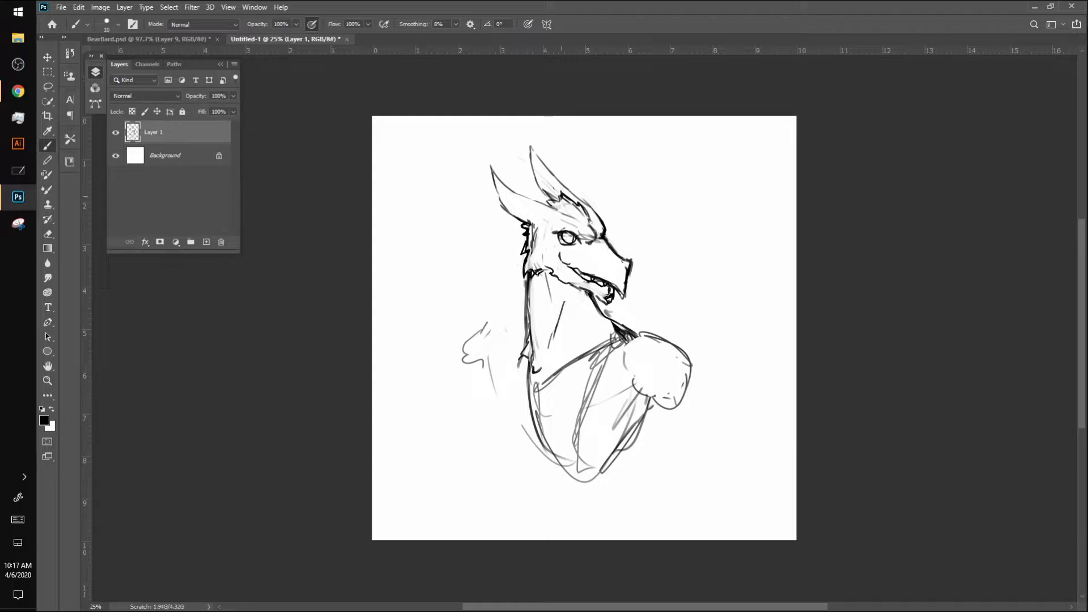
pyautogui.moveTo(549, 196); pyautogui.dragTo(529, 200)
# Replace the feathers behind the head with longer spikes and add a jagged crest with a darker brow line
pyautogui.moveTo(527, 222)
pyautogui.mouseDown()
pyautogui.moveTo(500, 225)
pyautogui.moveTo(520, 225)
pyautogui.moveTo(514, 237)
pyautogui.moveTo(537, 227)
pyautogui.moveTo(511, 250)
pyautogui.moveTo(545, 247)
pyautogui.moveTo(537, 240)
pyautogui.moveTo(522, 257)
pyautogui.moveTo(537, 231)
pyautogui.moveTo(511, 235)
pyautogui.moveTo(517, 272)
pyautogui.moveTo(499, 218)
pyautogui.mouseUp()
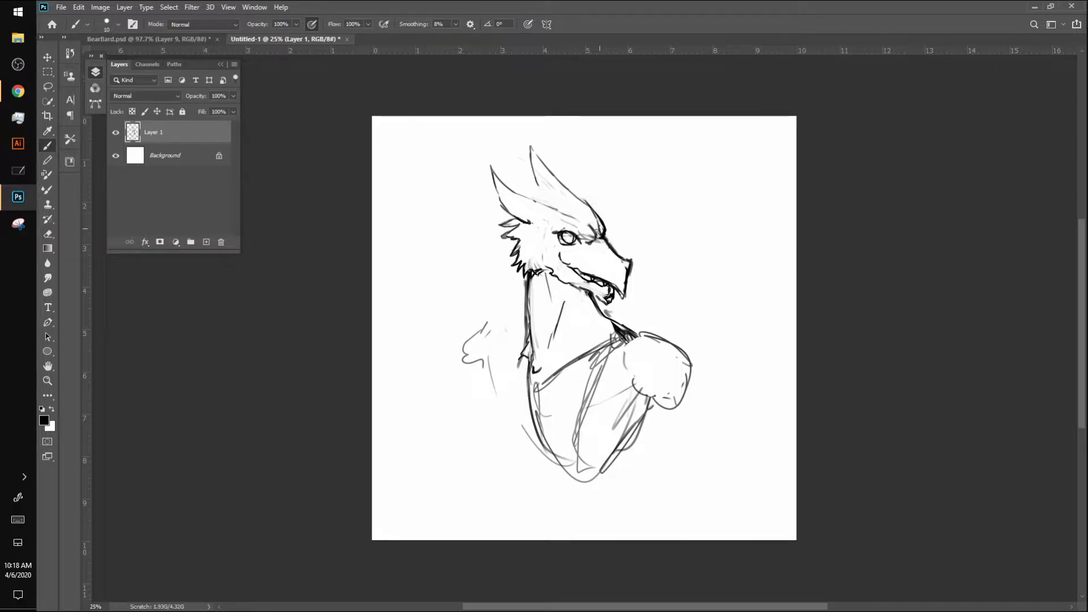
pyautogui.moveTo(563, 187); pyautogui.dragTo(515, 160)
pyautogui.moveTo(515, 160)
pyautogui.mouseDown()
pyautogui.moveTo(524, 189)
pyautogui.moveTo(513, 161)
pyautogui.moveTo(563, 180)
pyautogui.moveTo(603, 236)
pyautogui.mouseUp()
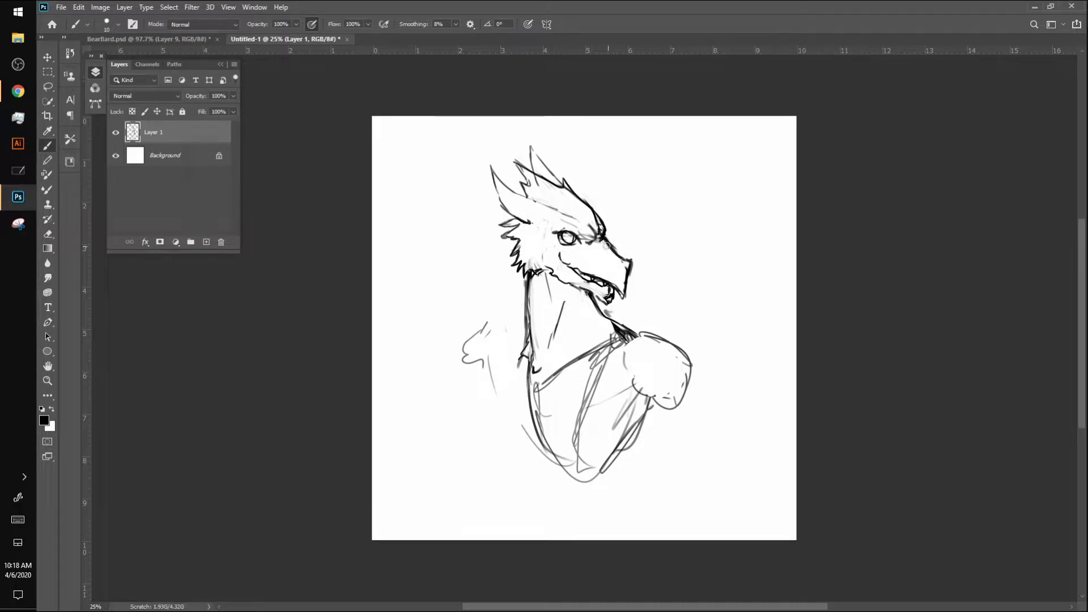
pyautogui.moveTo(602, 237); pyautogui.dragTo(624, 255)
# Erase the front of the neck, the near end of the shoulder and parts of the neckline and chest
pyautogui.moveTo(591, 292); pyautogui.dragTo(604, 315)
pyautogui.press(']')
pyautogui.press(']')
pyautogui.moveTo(533, 371)
pyautogui.mouseDown()
pyautogui.moveTo(538, 351)
pyautogui.moveTo(531, 403)
pyautogui.mouseUp()
pyautogui.moveTo(550, 346); pyautogui.dragTo(562, 307)
pyautogui.moveTo(534, 414); pyautogui.dragTo(575, 359)
pyautogui.moveTo(587, 310)
pyautogui.mouseDown()
pyautogui.moveTo(634, 329)
pyautogui.moveTo(648, 353)
pyautogui.moveTo(639, 330)
pyautogui.mouseUp()
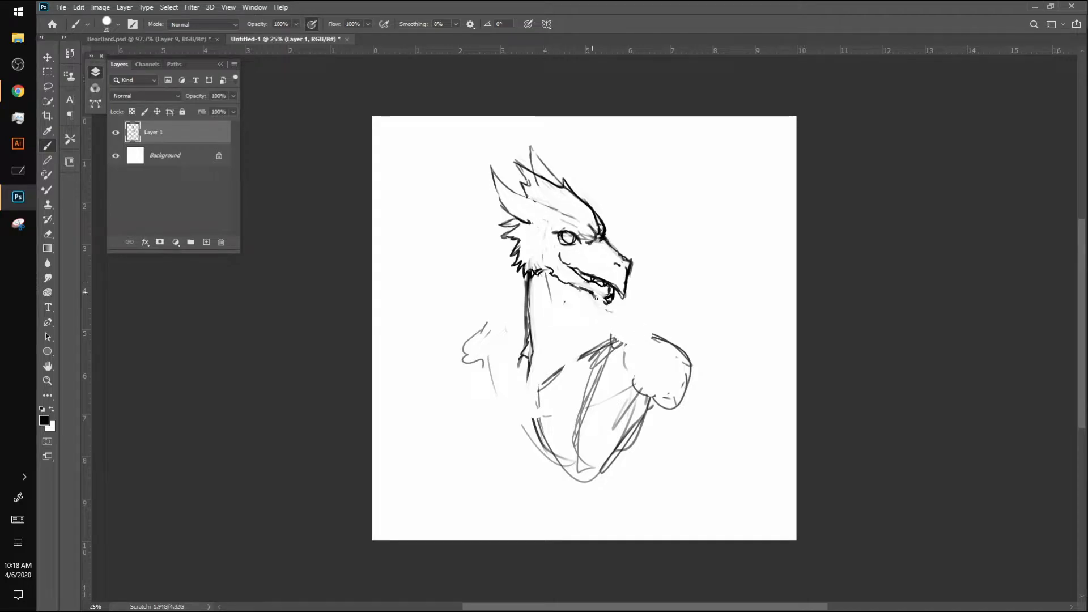
# Draw a small pointed beard under the chin and erase the remaining shoulder, torso and old neck lines
pyautogui.moveTo(595, 297)
pyautogui.mouseDown()
pyautogui.moveTo(680, 396)
pyautogui.moveTo(677, 334)
pyautogui.moveTo(649, 339)
pyautogui.moveTo(675, 427)
pyautogui.moveTo(689, 376)
pyautogui.moveTo(693, 395)
pyautogui.moveTo(672, 369)
pyautogui.mouseUp()
pyautogui.moveTo(609, 461); pyautogui.dragTo(600, 460)
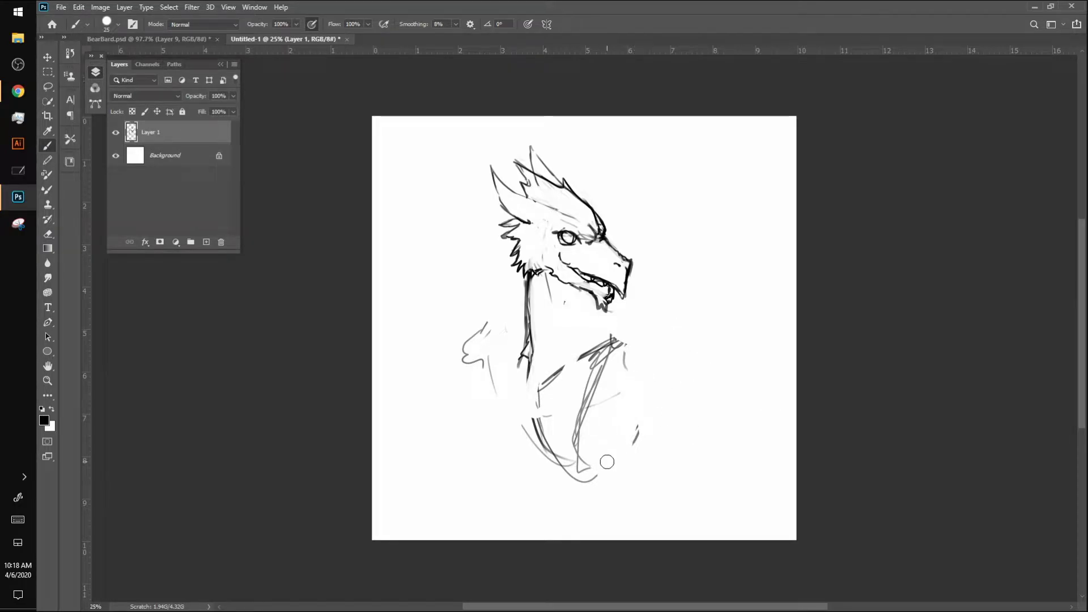
pyautogui.moveTo(612, 340)
pyautogui.mouseDown()
pyautogui.moveTo(575, 396)
pyautogui.moveTo(585, 340)
pyautogui.moveTo(537, 438)
pyautogui.moveTo(588, 459)
pyautogui.moveTo(631, 454)
pyautogui.moveTo(585, 446)
pyautogui.mouseUp()
pyautogui.moveTo(475, 355)
pyautogui.mouseDown()
pyautogui.moveTo(471, 334)
pyautogui.moveTo(501, 423)
pyautogui.mouseUp()
pyautogui.moveTo(528, 291)
pyautogui.mouseDown()
pyautogui.moveTo(530, 280)
pyautogui.moveTo(528, 371)
pyautogui.mouseUp()
# Add jagged feathers under the jaw and draw new neck lines that slope out to both shoulders
pyautogui.press('[')
pyautogui.moveTo(549, 249)
pyautogui.mouseDown()
pyautogui.moveTo(527, 279)
pyautogui.moveTo(539, 271)
pyautogui.moveTo(548, 283)
pyautogui.moveTo(554, 269)
pyautogui.moveTo(551, 281)
pyautogui.moveTo(536, 271)
pyautogui.moveTo(521, 281)
pyautogui.mouseUp()
pyautogui.press('[')
pyautogui.moveTo(530, 224)
pyautogui.mouseDown()
pyautogui.moveTo(517, 355)
pyautogui.moveTo(575, 296)
pyautogui.moveTo(633, 354)
pyautogui.mouseUp()
pyautogui.moveTo(513, 291)
pyautogui.mouseDown()
pyautogui.moveTo(476, 409)
pyautogui.moveTo(517, 372)
pyautogui.moveTo(474, 378)
pyautogui.mouseUp()
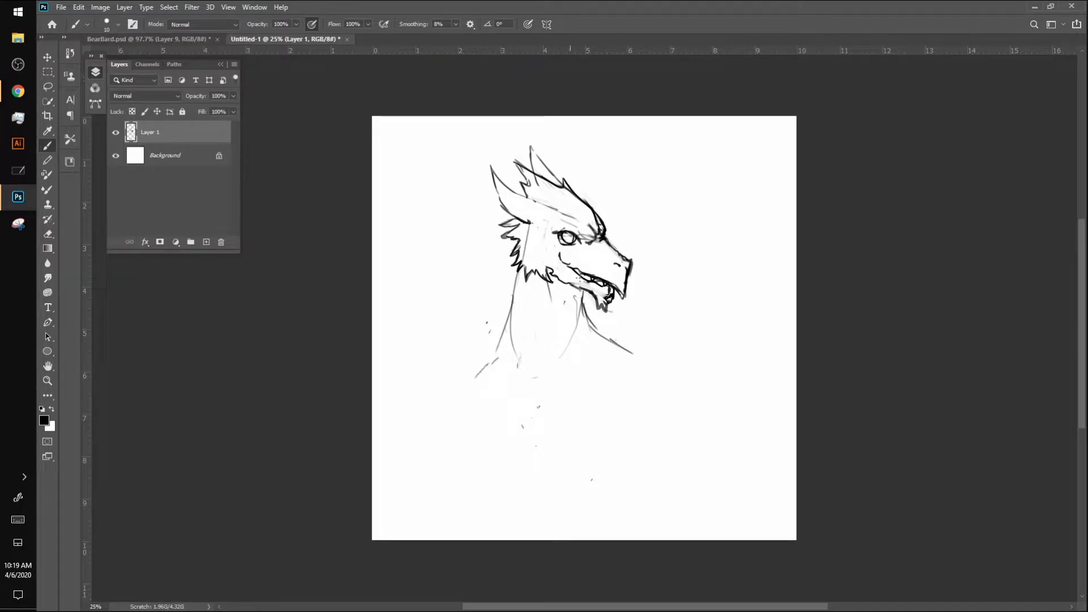
# Sketch a coat collar with wide lapels on both sides of the neck and a deep curved neckline
pyautogui.moveTo(506, 294)
pyautogui.mouseDown()
pyautogui.moveTo(481, 332)
pyautogui.moveTo(471, 390)
pyautogui.moveTo(511, 424)
pyautogui.moveTo(508, 356)
pyautogui.moveTo(556, 407)
pyautogui.moveTo(587, 415)
pyautogui.mouseUp()
pyautogui.moveTo(599, 355); pyautogui.dragTo(595, 385)
pyautogui.moveTo(592, 389); pyautogui.dragTo(602, 436)
pyautogui.moveTo(583, 320); pyautogui.dragTo(592, 409)
pyautogui.moveTo(580, 296); pyautogui.dragTo(627, 356)
pyautogui.moveTo(592, 317); pyautogui.dragTo(629, 353)
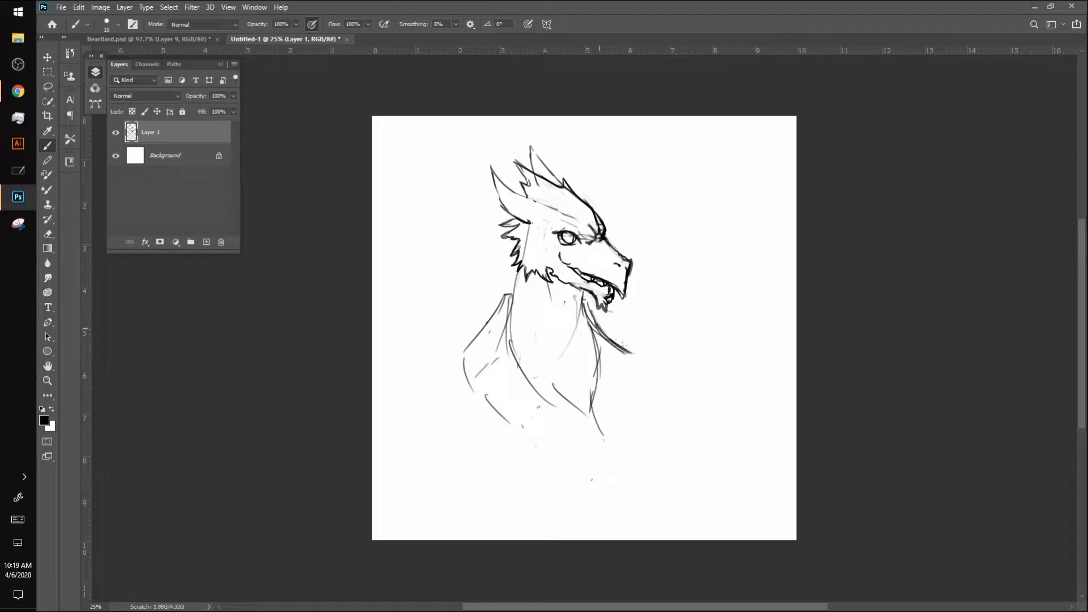
pyautogui.moveTo(584, 300); pyautogui.dragTo(592, 319)
pyautogui.moveTo(514, 290)
pyautogui.mouseDown()
pyautogui.moveTo(462, 359)
pyautogui.moveTo(468, 380)
pyautogui.moveTo(524, 432)
pyautogui.mouseUp()
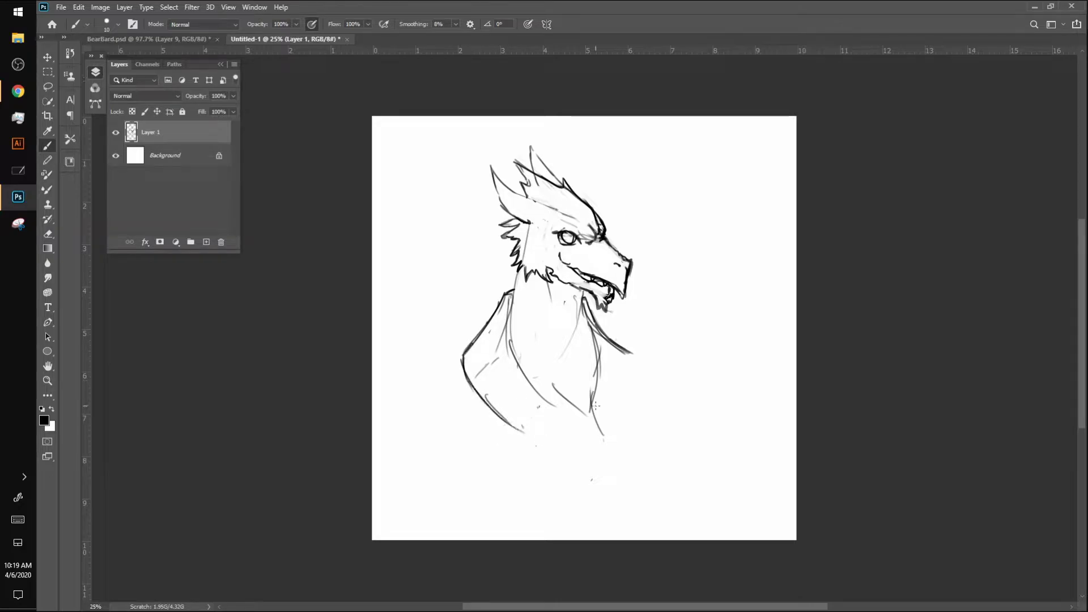
# Fade the near lapel's lower edge and redraw the curved neckline with darker lines down to its point
pyautogui.moveTo(470, 368); pyautogui.dragTo(518, 426)
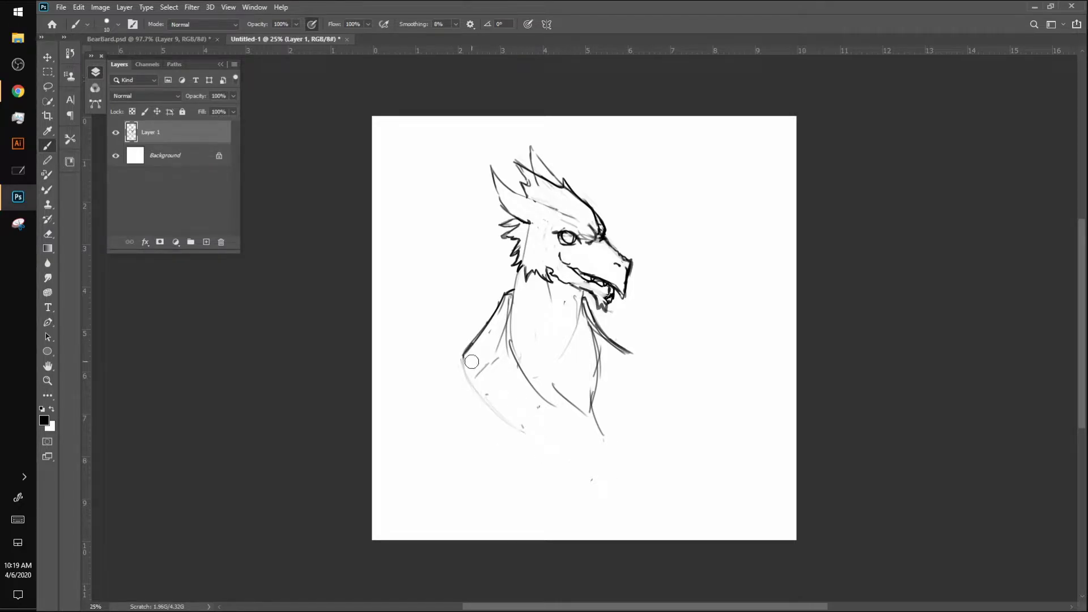
pyautogui.moveTo(511, 309)
pyautogui.mouseDown()
pyautogui.moveTo(509, 324)
pyautogui.moveTo(558, 406)
pyautogui.moveTo(586, 415)
pyautogui.mouseUp()
pyautogui.moveTo(555, 380)
pyautogui.mouseDown()
pyautogui.moveTo(581, 405)
pyautogui.moveTo(556, 374)
pyautogui.mouseUp()
pyautogui.moveTo(500, 325)
pyautogui.mouseDown()
pyautogui.moveTo(575, 427)
pyautogui.moveTo(508, 351)
pyautogui.moveTo(573, 404)
pyautogui.mouseUp()
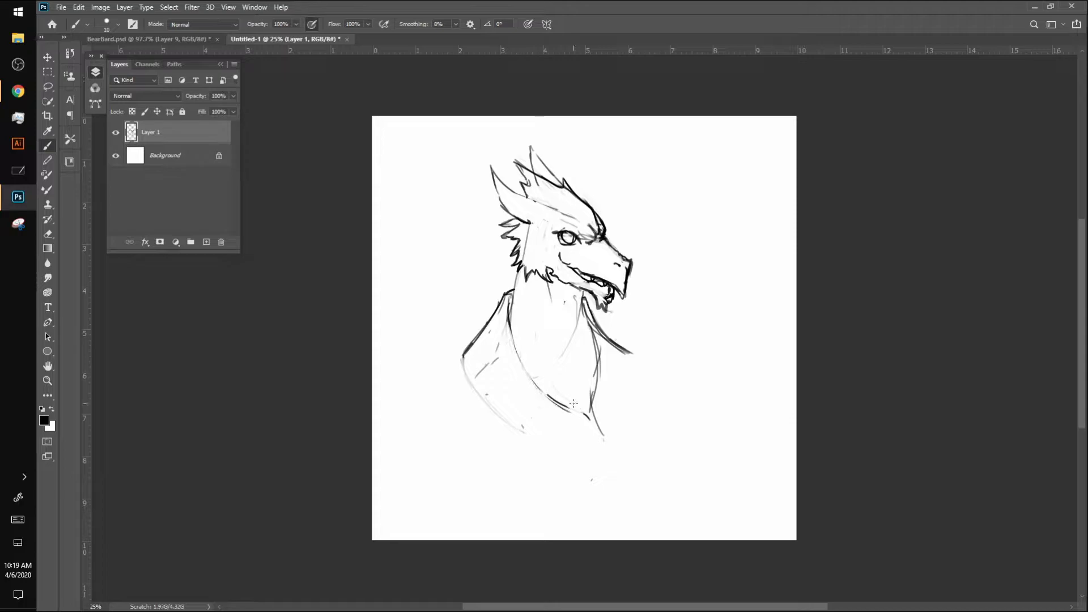
pyautogui.moveTo(508, 322)
pyautogui.mouseDown()
pyautogui.moveTo(532, 379)
pyautogui.moveTo(517, 352)
pyautogui.moveTo(525, 362)
pyautogui.mouseUp()
pyautogui.moveTo(510, 328)
pyautogui.mouseDown()
pyautogui.moveTo(540, 386)
pyautogui.moveTo(573, 398)
pyautogui.mouseUp()
pyautogui.moveTo(588, 322); pyautogui.dragTo(601, 403)
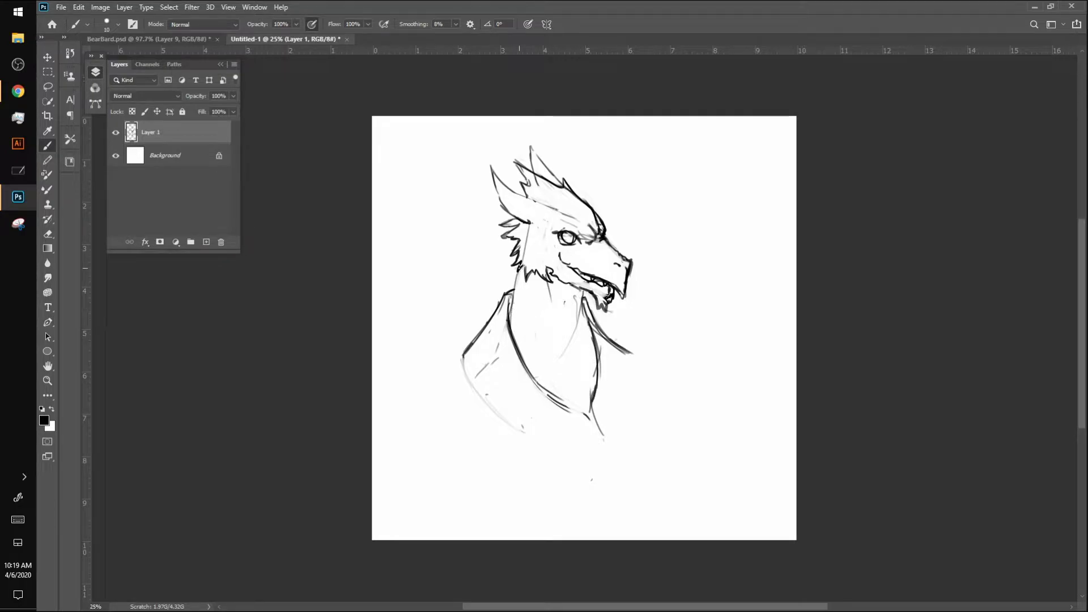
# Darken the back of the neck and draw a bead necklace with one large central bead along the neckline
pyautogui.moveTo(518, 272); pyautogui.dragTo(509, 313)
pyautogui.moveTo(532, 366)
pyautogui.mouseDown()
pyautogui.moveTo(578, 399)
pyautogui.moveTo(560, 376)
pyautogui.moveTo(582, 378)
pyautogui.moveTo(584, 392)
pyautogui.moveTo(589, 344)
pyautogui.mouseUp()
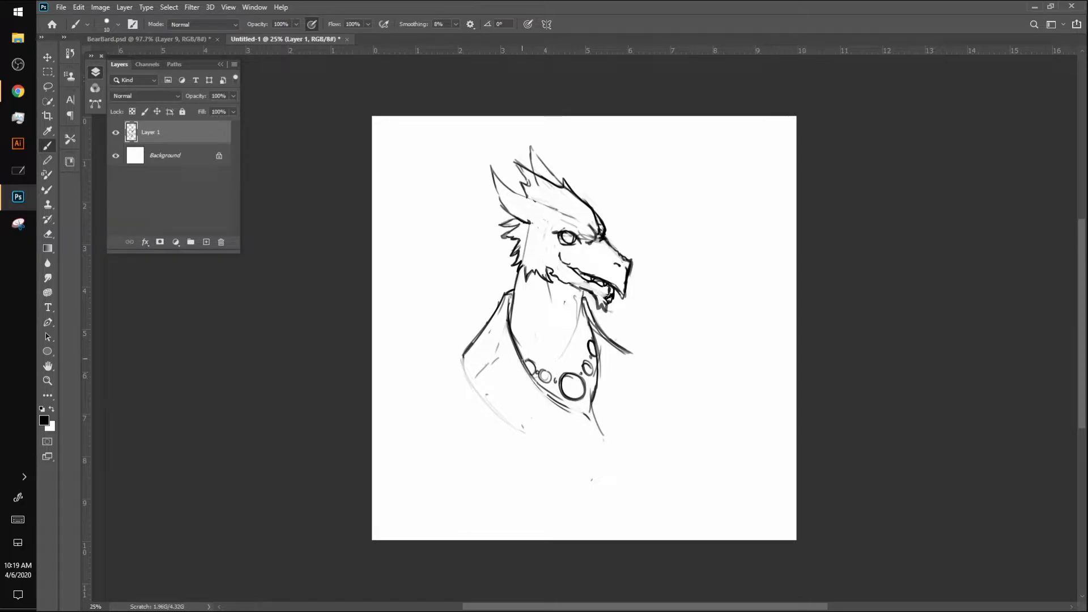
pyautogui.moveTo(542, 372)
pyautogui.mouseDown()
pyautogui.moveTo(549, 385)
pyautogui.moveTo(549, 372)
pyautogui.mouseUp()
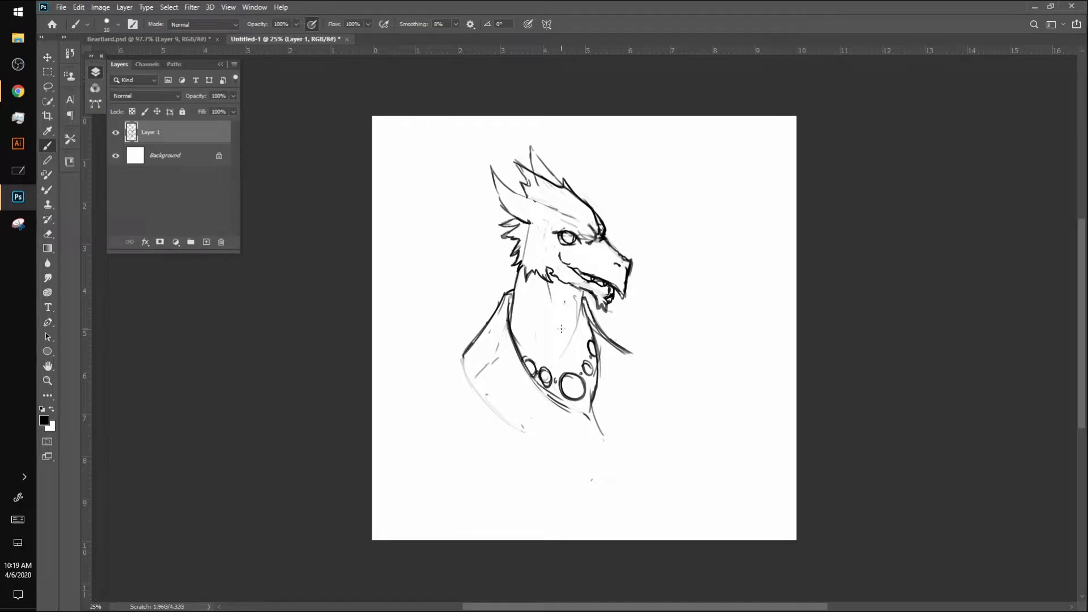
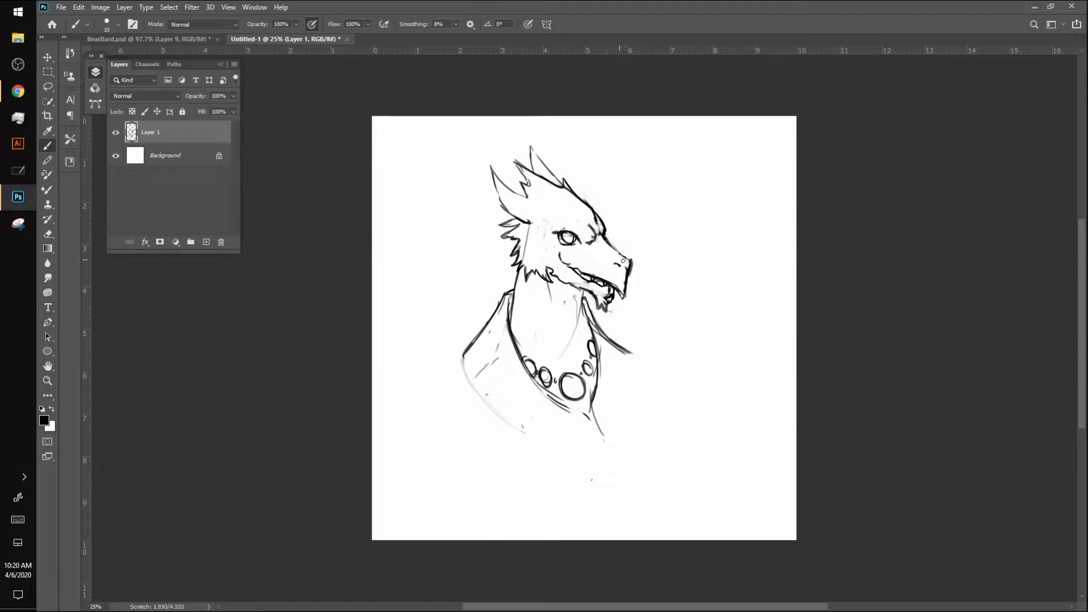
# Reshape the beak tip into a blunt, rounded snout with a nostril
pyautogui.press(']')
pyautogui.press('[')
pyautogui.moveTo(615, 250); pyautogui.dragTo(633, 259)
pyautogui.moveTo(629, 261); pyautogui.dragTo(626, 284)
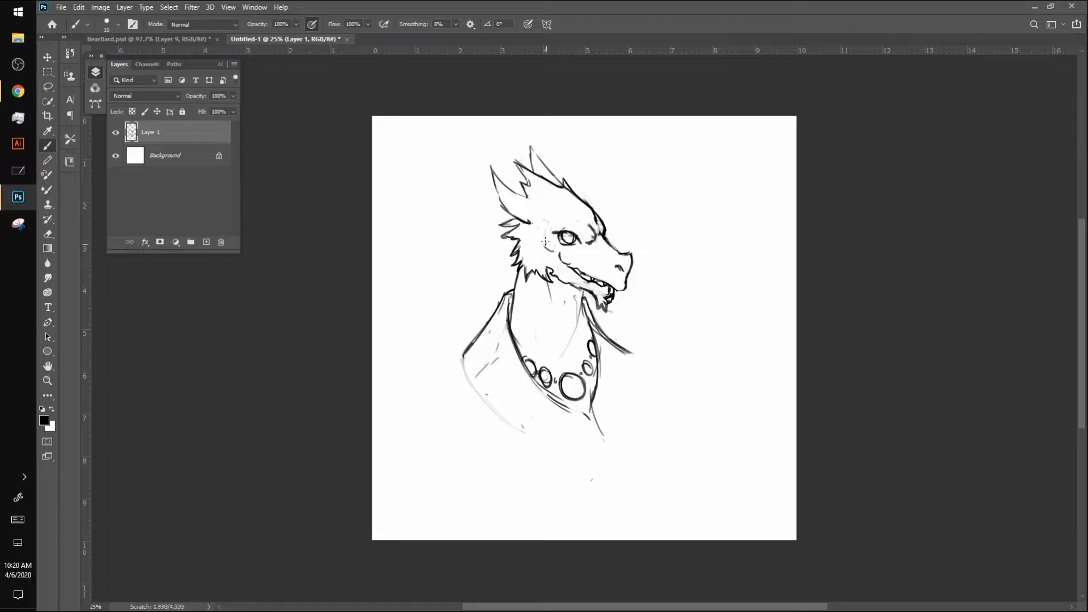
# Detail the mouth edge and cheek with scales, shade the snout bridge and refine the eye and brow
pyautogui.moveTo(561, 260); pyautogui.dragTo(603, 281)
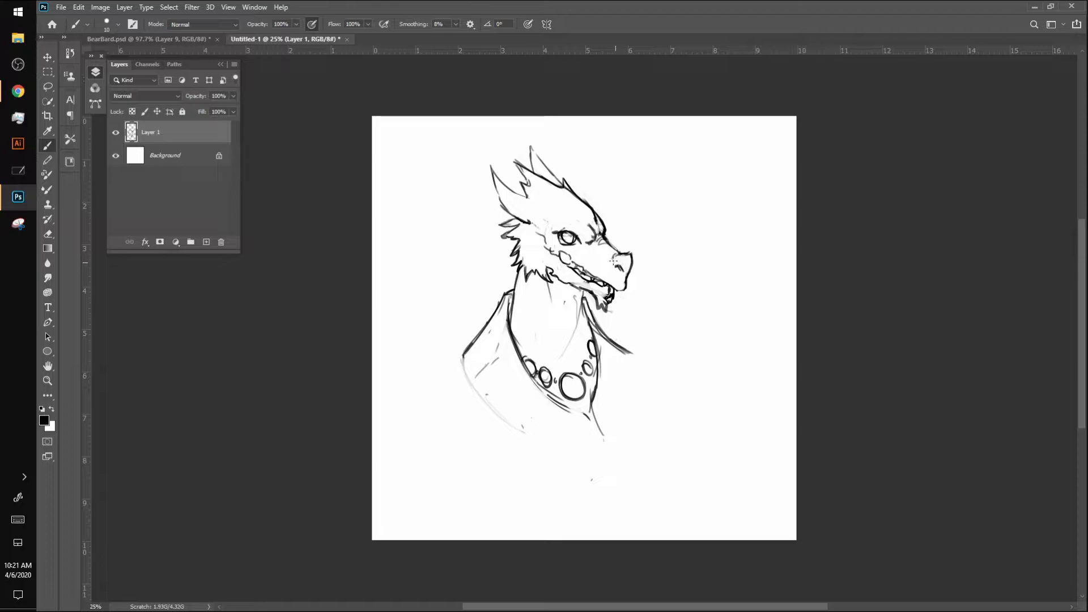
pyautogui.moveTo(607, 247); pyautogui.dragTo(603, 258)
pyautogui.moveTo(564, 232); pyautogui.dragTo(572, 235)
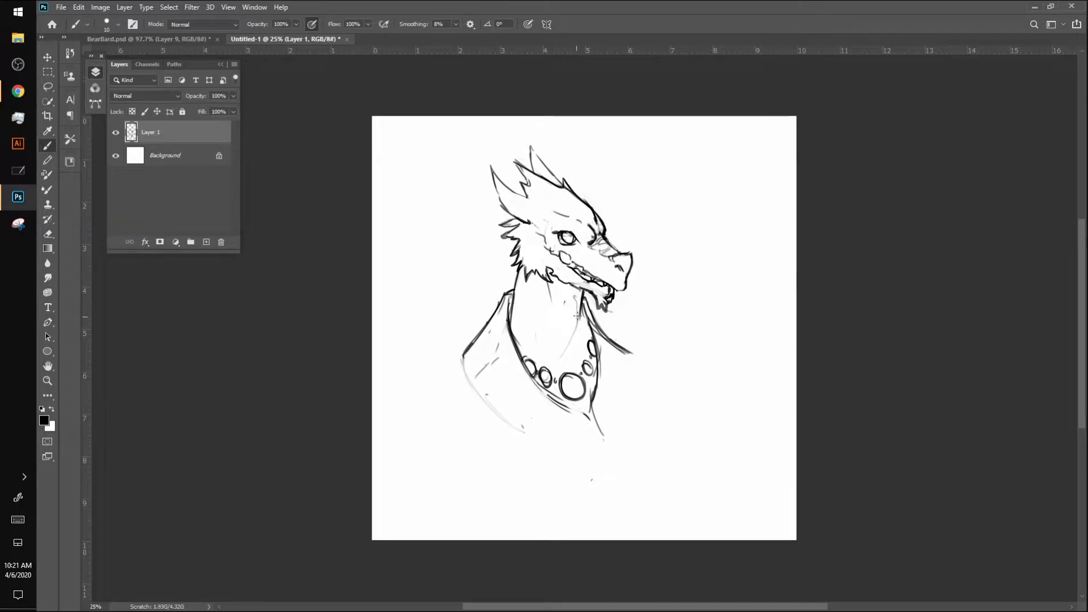
# Add short hatching strokes along the front of the neck below the chin
pyautogui.moveTo(576, 329); pyautogui.dragTo(581, 334)
pyautogui.moveTo(577, 326); pyautogui.dragTo(583, 329)
pyautogui.moveTo(579, 319); pyautogui.dragTo(585, 320)
pyautogui.moveTo(579, 310); pyautogui.dragTo(584, 314)
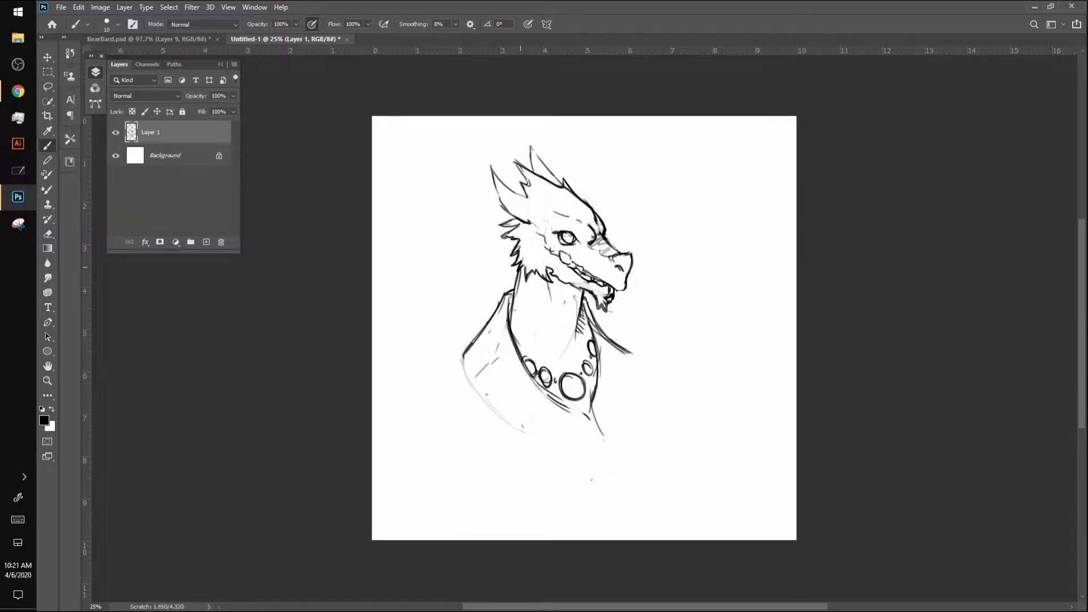
# Redraw the near lapel with a wider pointed edge, extend a line below it and outline the far lapel
pyautogui.moveTo(498, 308)
pyautogui.mouseDown()
pyautogui.moveTo(454, 364)
pyautogui.moveTo(524, 432)
pyautogui.mouseUp()
pyautogui.rightClick(484, 381)
pyautogui.click(484, 381)
pyautogui.moveTo(531, 434)
pyautogui.mouseDown()
pyautogui.moveTo(530, 424)
pyautogui.moveTo(581, 481)
pyautogui.mouseUp()
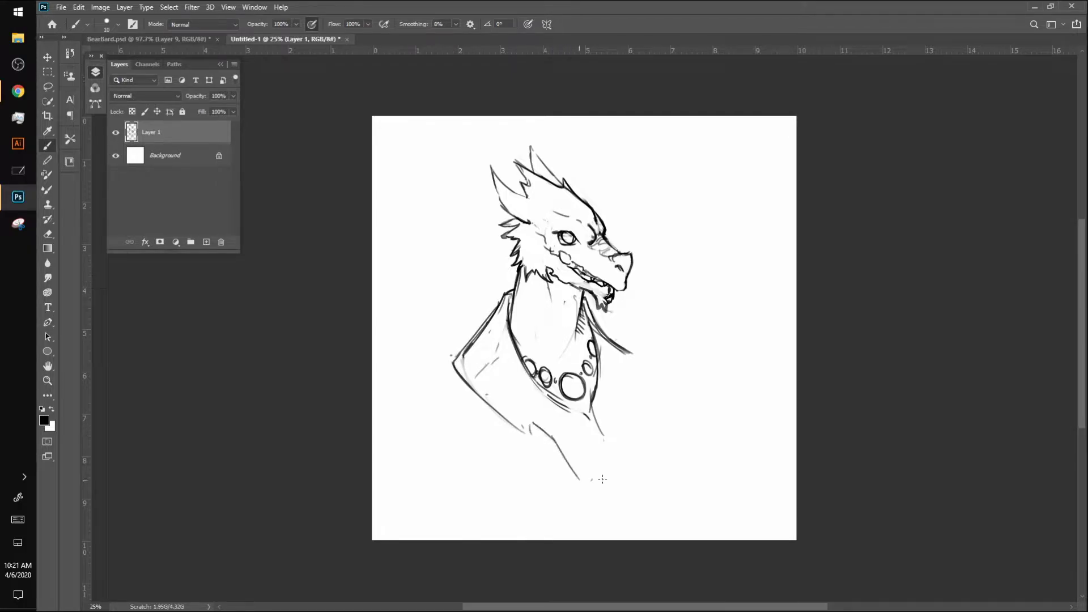
pyautogui.moveTo(601, 335)
pyautogui.mouseDown()
pyautogui.moveTo(641, 363)
pyautogui.moveTo(639, 416)
pyautogui.moveTo(620, 408)
pyautogui.moveTo(637, 435)
pyautogui.moveTo(632, 358)
pyautogui.moveTo(638, 414)
pyautogui.mouseUp()
pyautogui.moveTo(627, 349); pyautogui.dragTo(638, 409)
# Sketch the torso's side lines below the lapels, with a curl at the near lapel's end and a far lapel bottom
pyautogui.moveTo(528, 432)
pyautogui.mouseDown()
pyautogui.moveTo(543, 418)
pyautogui.moveTo(541, 438)
pyautogui.moveTo(528, 432)
pyautogui.moveTo(583, 501)
pyautogui.mouseUp()
pyautogui.moveTo(571, 406); pyautogui.dragTo(605, 447)
pyautogui.moveTo(575, 405)
pyautogui.mouseDown()
pyautogui.moveTo(604, 400)
pyautogui.moveTo(643, 498)
pyautogui.mouseUp()
pyautogui.moveTo(617, 413)
pyautogui.mouseDown()
pyautogui.moveTo(636, 462)
pyautogui.moveTo(623, 419)
pyautogui.moveTo(596, 409)
pyautogui.moveTo(614, 390)
pyautogui.moveTo(591, 423)
pyautogui.moveTo(599, 419)
pyautogui.mouseUp()
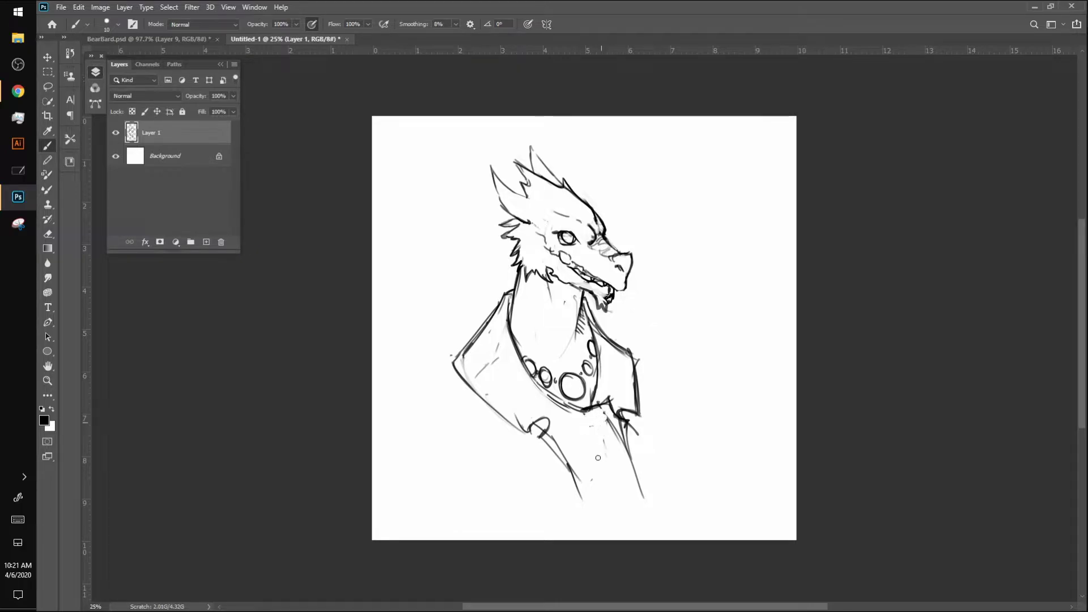
# Erase the torso side lines and the stray strokes below the neckline and far lapel
pyautogui.moveTo(563, 445); pyautogui.dragTo(572, 483)
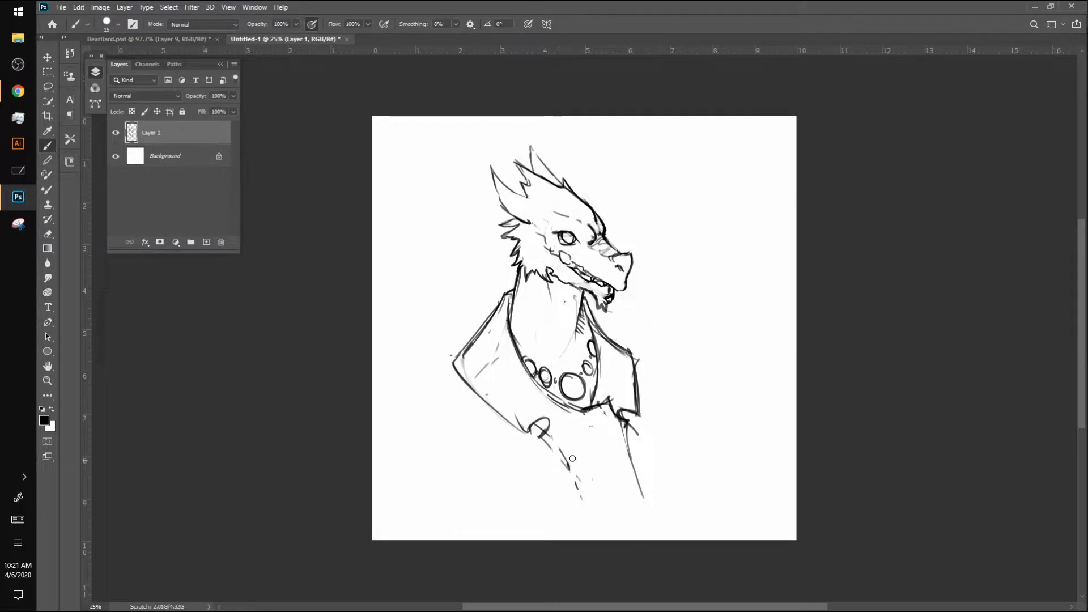
pyautogui.moveTo(623, 439); pyautogui.dragTo(638, 488)
pyautogui.moveTo(604, 393)
pyautogui.mouseDown()
pyautogui.moveTo(585, 418)
pyautogui.moveTo(598, 403)
pyautogui.moveTo(599, 420)
pyautogui.moveTo(618, 406)
pyautogui.moveTo(634, 437)
pyautogui.moveTo(578, 451)
pyautogui.moveTo(568, 489)
pyautogui.mouseUp()
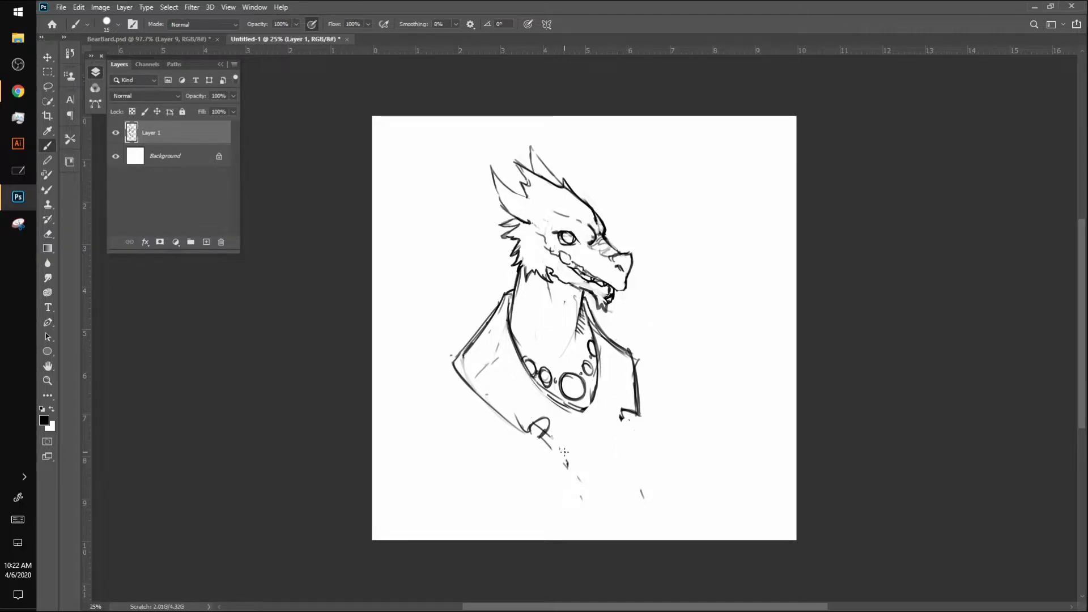
# Draw the garment's front with long torso sides and two round buttons, and outline the near sleeve and waist
pyautogui.moveTo(538, 388); pyautogui.dragTo(566, 408)
pyautogui.moveTo(575, 412); pyautogui.dragTo(626, 452)
pyautogui.moveTo(549, 440); pyautogui.dragTo(554, 532)
pyautogui.moveTo(617, 443); pyautogui.dragTo(612, 534)
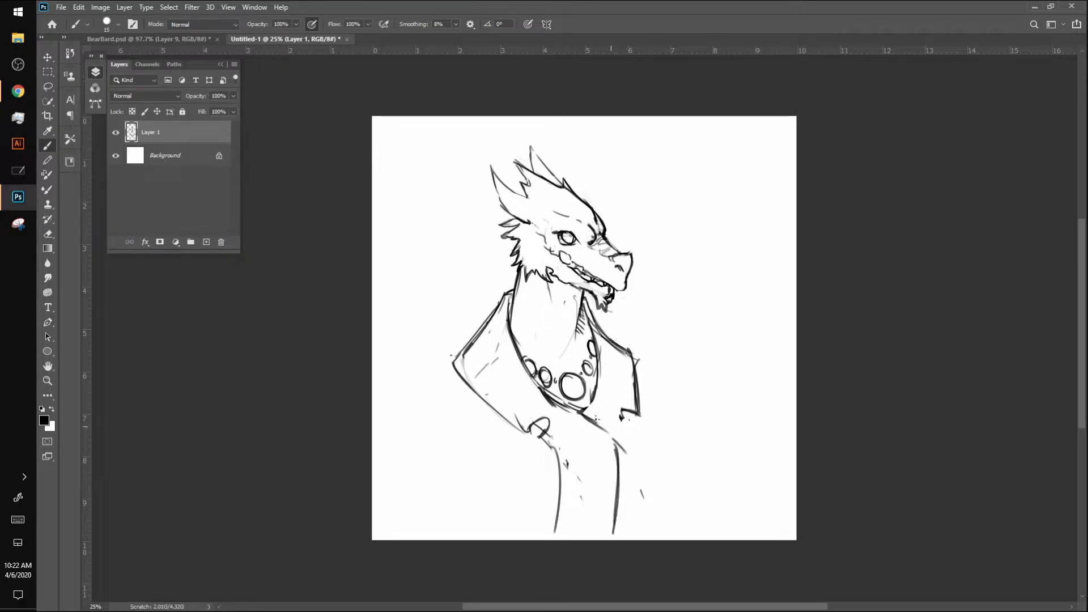
pyautogui.moveTo(601, 447)
pyautogui.mouseDown()
pyautogui.moveTo(600, 492)
pyautogui.moveTo(604, 483)
pyautogui.mouseUp()
pyautogui.moveTo(459, 381)
pyautogui.mouseDown()
pyautogui.moveTo(476, 441)
pyautogui.moveTo(623, 490)
pyautogui.moveTo(576, 514)
pyautogui.moveTo(605, 493)
pyautogui.moveTo(523, 508)
pyautogui.moveTo(595, 466)
pyautogui.mouseUp()
pyautogui.moveTo(635, 508)
pyautogui.mouseDown()
pyautogui.moveTo(611, 475)
pyautogui.moveTo(547, 494)
pyautogui.mouseUp()
# Scale down the whole creature sketch, move it higher on the canvas and continue the outline of its far side
pyautogui.hotkey('ctrl', 't')
pyautogui.moveTo(692, 535); pyautogui.dragTo(640, 378)
pyautogui.moveTo(570, 305); pyautogui.dragTo(624, 287)
pyautogui.press('Return')
pyautogui.moveTo(637, 342); pyautogui.dragTo(662, 513)
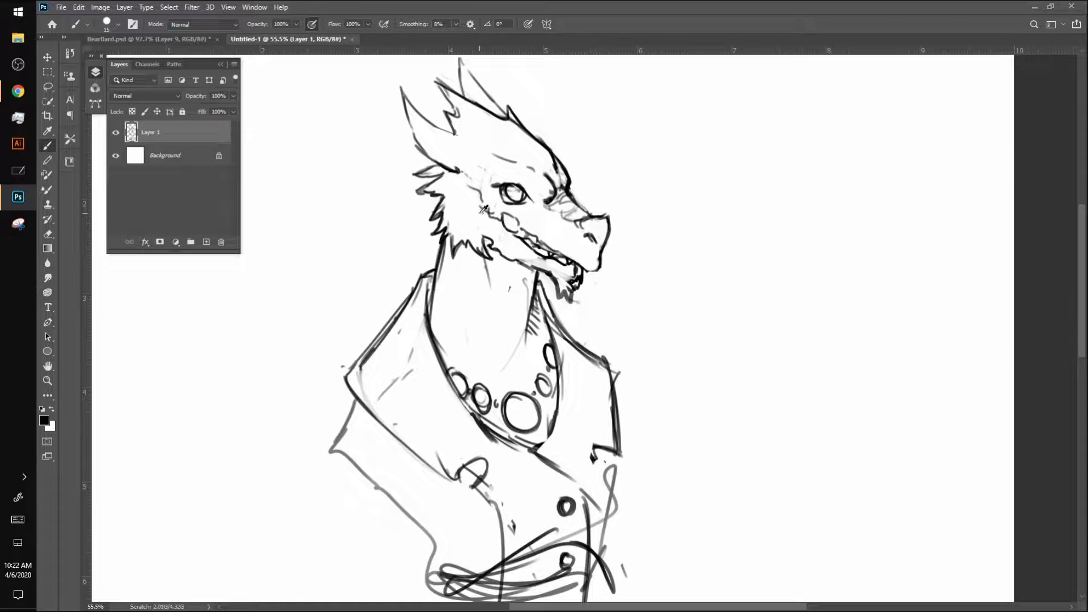
pyautogui.hotkey('alt', 'Tab')
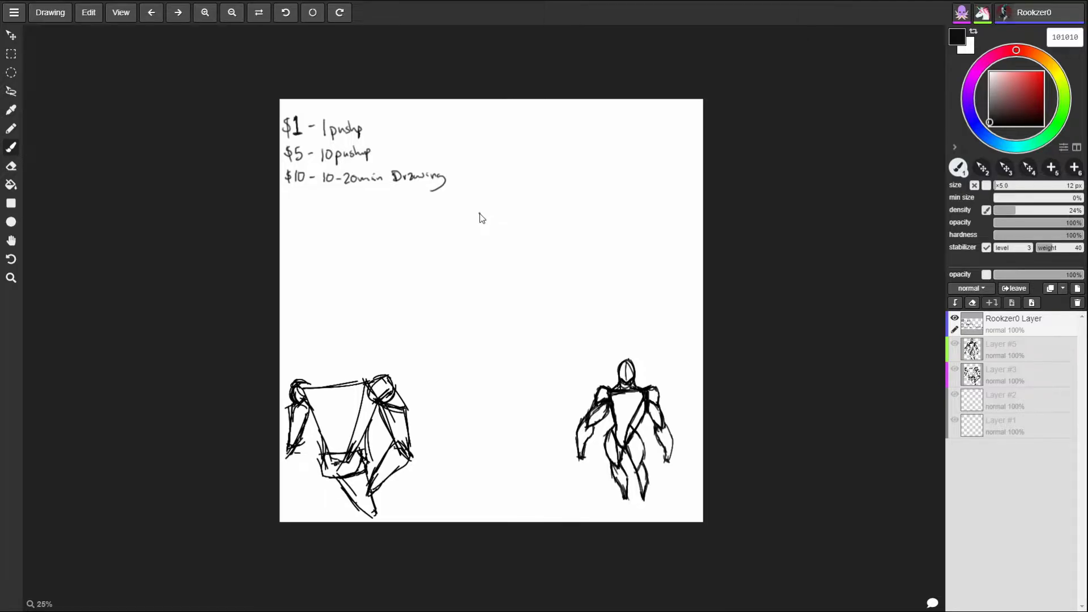
pyautogui.hotkey('alt', 'Tab')
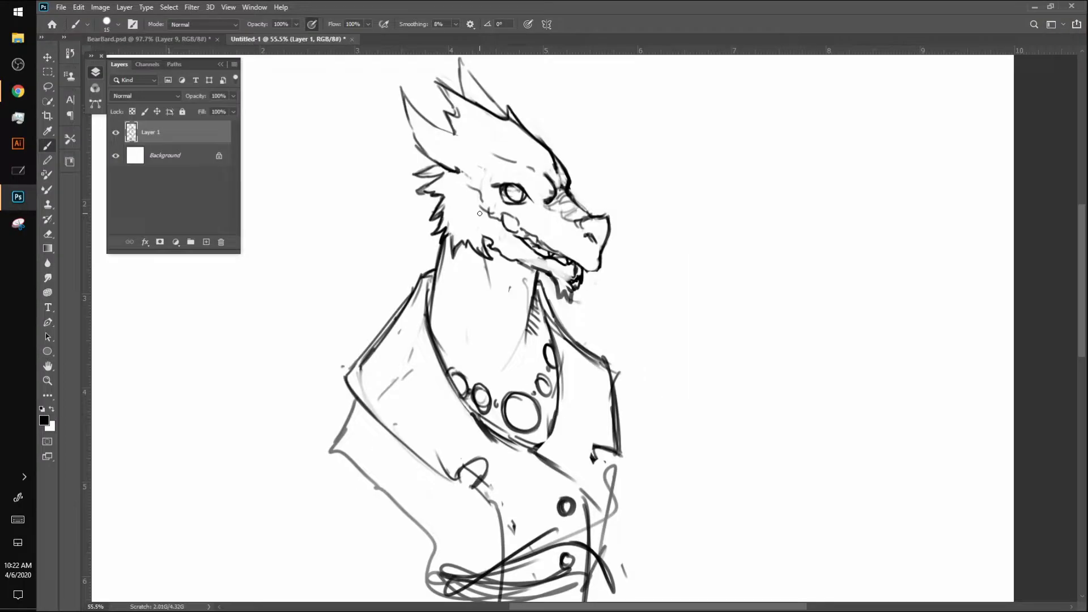
# Add short lines to the neck beneath the jaw and reinforce the far collar tip and the near side of the neck
pyautogui.press('[')
pyautogui.moveTo(538, 272); pyautogui.dragTo(525, 283)
pyautogui.moveTo(521, 292); pyautogui.dragTo(512, 323)
pyautogui.moveTo(528, 281); pyautogui.dragTo(533, 300)
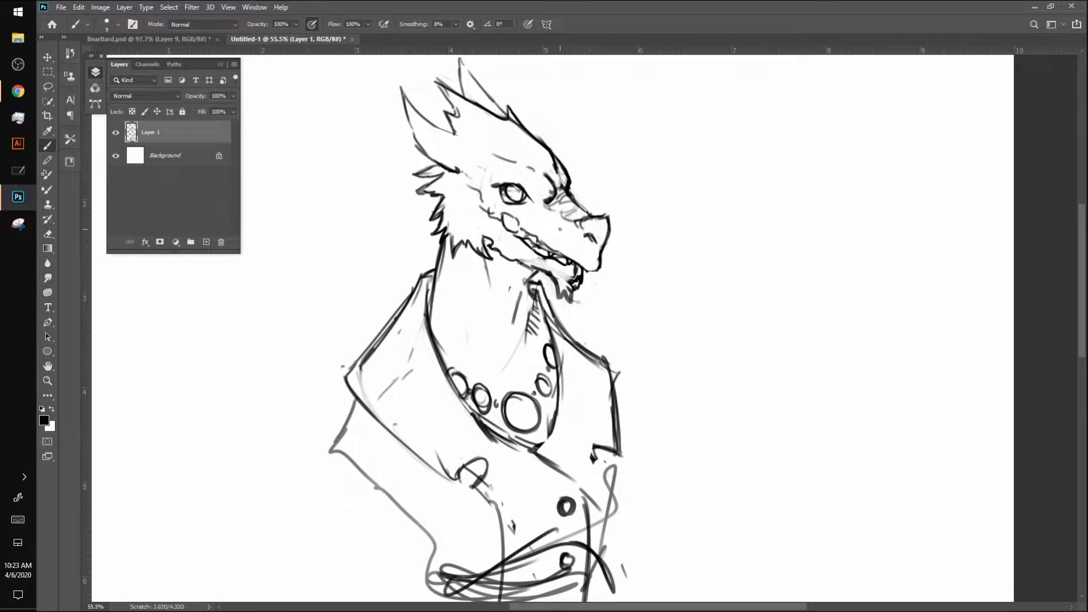
pyautogui.moveTo(451, 235); pyautogui.dragTo(434, 260)
# Block in the creature's hips and flared lower garment below the waist with broad rough strokes
pyautogui.scroll(-5, 455, 263)
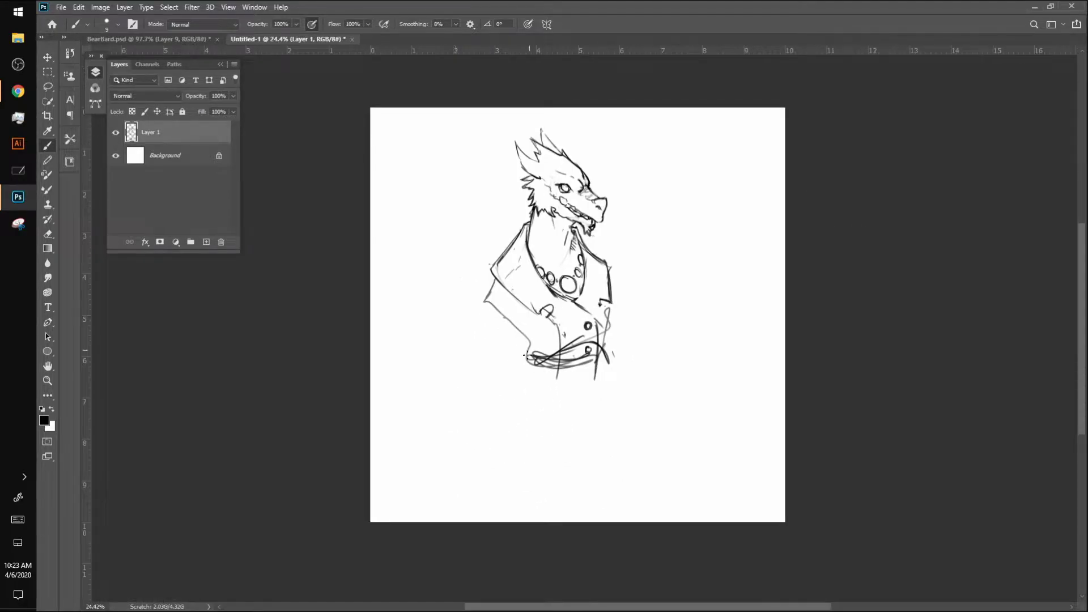
pyautogui.press(']')
pyautogui.press(']')
pyautogui.press(']')
pyautogui.press(']')
pyautogui.moveTo(520, 304)
pyautogui.mouseDown()
pyautogui.moveTo(526, 345)
pyautogui.moveTo(502, 403)
pyautogui.mouseUp()
pyautogui.moveTo(526, 353); pyautogui.dragTo(508, 379)
pyautogui.moveTo(589, 353)
pyautogui.mouseDown()
pyautogui.moveTo(595, 391)
pyautogui.moveTo(649, 437)
pyautogui.mouseUp()
pyautogui.moveTo(586, 433); pyautogui.dragTo(638, 435)
pyautogui.moveTo(561, 409); pyautogui.dragTo(602, 430)
pyautogui.moveTo(510, 394)
pyautogui.mouseDown()
pyautogui.moveTo(549, 428)
pyautogui.moveTo(648, 435)
pyautogui.mouseUp()
pyautogui.press('[')
pyautogui.moveTo(523, 356)
pyautogui.mouseDown()
pyautogui.moveTo(503, 402)
pyautogui.moveTo(535, 403)
pyautogui.mouseUp()
# Rough in the near arm hanging down and the far arm bent at the elbow with a raised hand
pyautogui.moveTo(492, 277); pyautogui.dragTo(459, 368)
pyautogui.moveTo(609, 309)
pyautogui.mouseDown()
pyautogui.moveTo(646, 363)
pyautogui.moveTo(694, 327)
pyautogui.moveTo(651, 362)
pyautogui.mouseUp()
pyautogui.moveTo(659, 362); pyautogui.dragTo(707, 306)
pyautogui.moveTo(703, 319)
pyautogui.mouseDown()
pyautogui.moveTo(710, 271)
pyautogui.moveTo(699, 260)
pyautogui.moveTo(727, 300)
pyautogui.mouseUp()
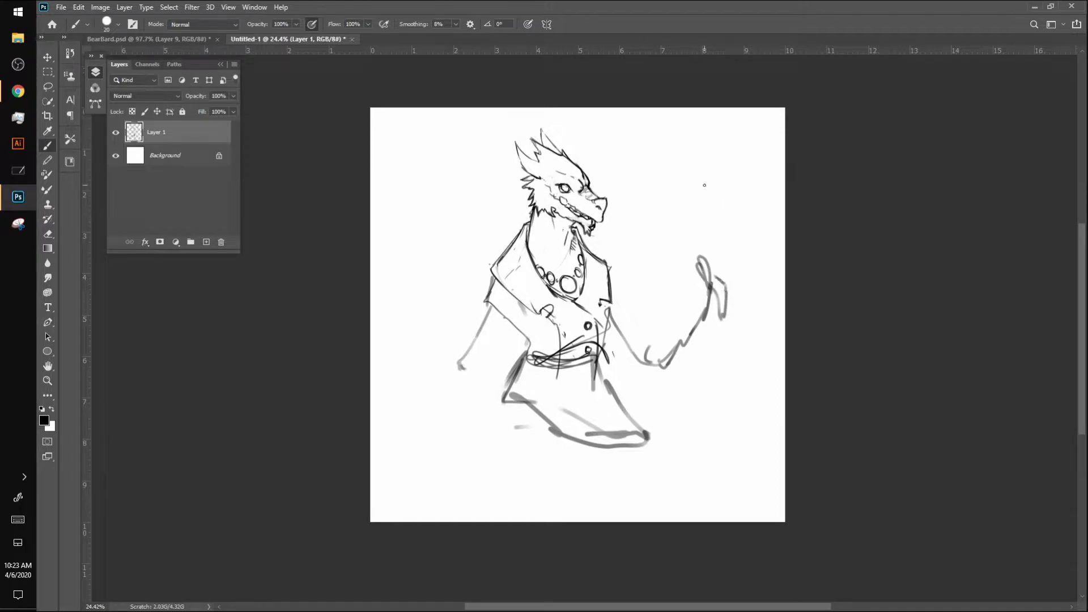
# Darken the brow and the neck shading, and sketch angular shoulder edges beneath both lapels
pyautogui.press('[')
pyautogui.moveTo(568, 175)
pyautogui.mouseDown()
pyautogui.moveTo(582, 186)
pyautogui.moveTo(542, 165)
pyautogui.mouseUp()
pyautogui.moveTo(625, 217); pyautogui.dragTo(683, 218)
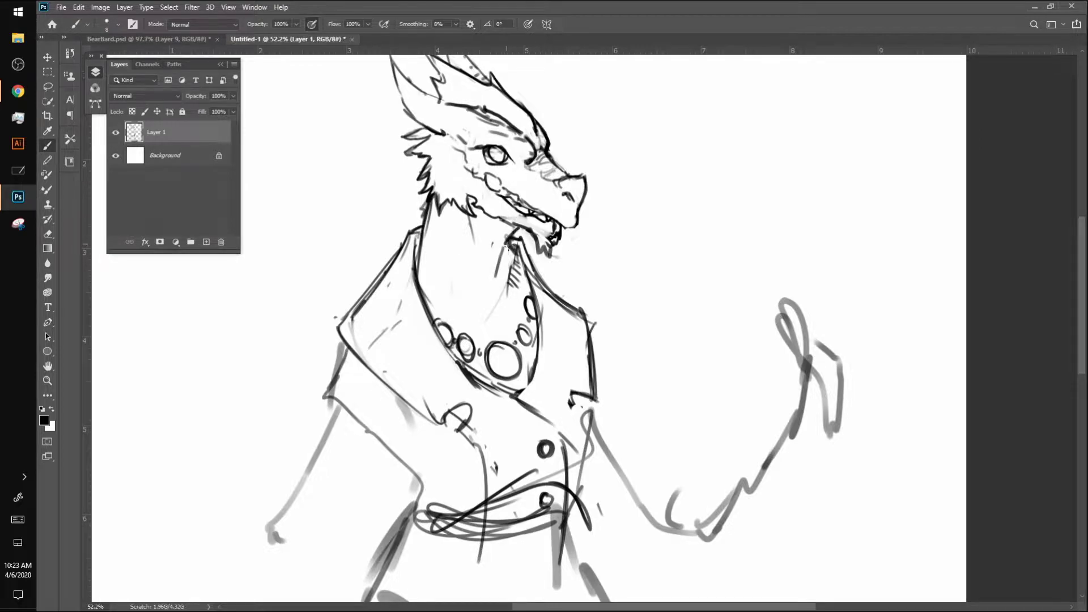
pyautogui.moveTo(506, 245)
pyautogui.mouseDown()
pyautogui.moveTo(506, 271)
pyautogui.moveTo(510, 263)
pyautogui.moveTo(580, 303)
pyautogui.moveTo(587, 338)
pyautogui.moveTo(603, 339)
pyautogui.moveTo(605, 374)
pyautogui.mouseUp()
pyautogui.moveTo(600, 335); pyautogui.dragTo(604, 359)
pyautogui.moveTo(339, 350)
pyautogui.mouseDown()
pyautogui.moveTo(303, 381)
pyautogui.moveTo(322, 398)
pyautogui.moveTo(358, 378)
pyautogui.mouseUp()
pyautogui.moveTo(589, 326)
pyautogui.mouseDown()
pyautogui.moveTo(613, 346)
pyautogui.moveTo(594, 362)
pyautogui.mouseUp()
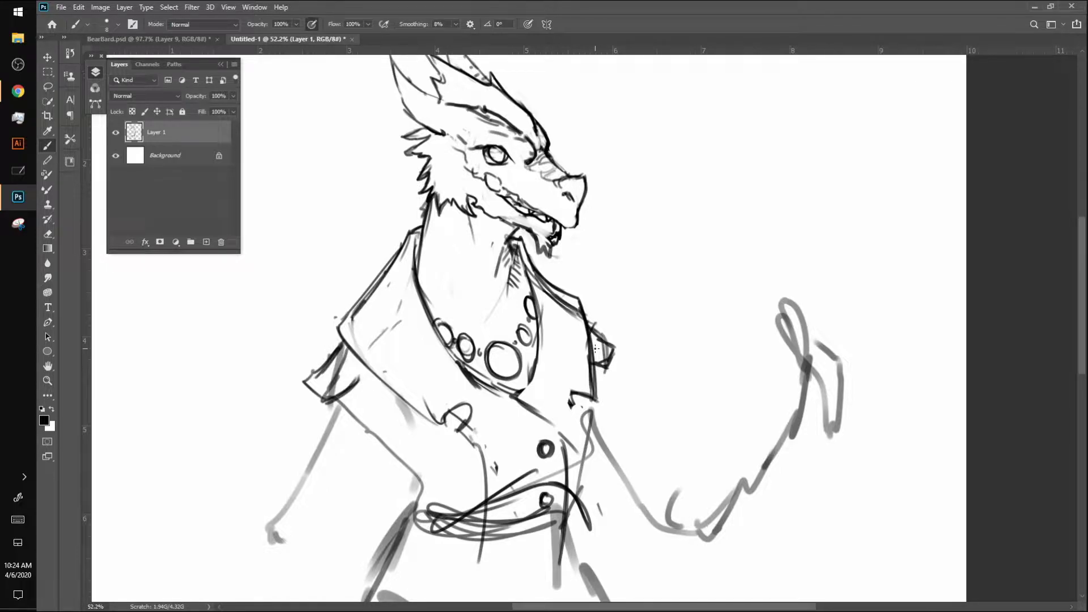
# Sketch the upper sleeve edges on both arms and close the near sleeve with a curved cuff
pyautogui.moveTo(600, 369)
pyautogui.mouseDown()
pyautogui.moveTo(607, 439)
pyautogui.moveTo(608, 424)
pyautogui.mouseUp()
pyautogui.moveTo(321, 395); pyautogui.dragTo(309, 466)
pyautogui.moveTo(284, 504); pyautogui.dragTo(342, 515)
pyautogui.moveTo(367, 472); pyautogui.dragTo(346, 512)
pyautogui.moveTo(385, 458); pyautogui.dragTo(351, 511)
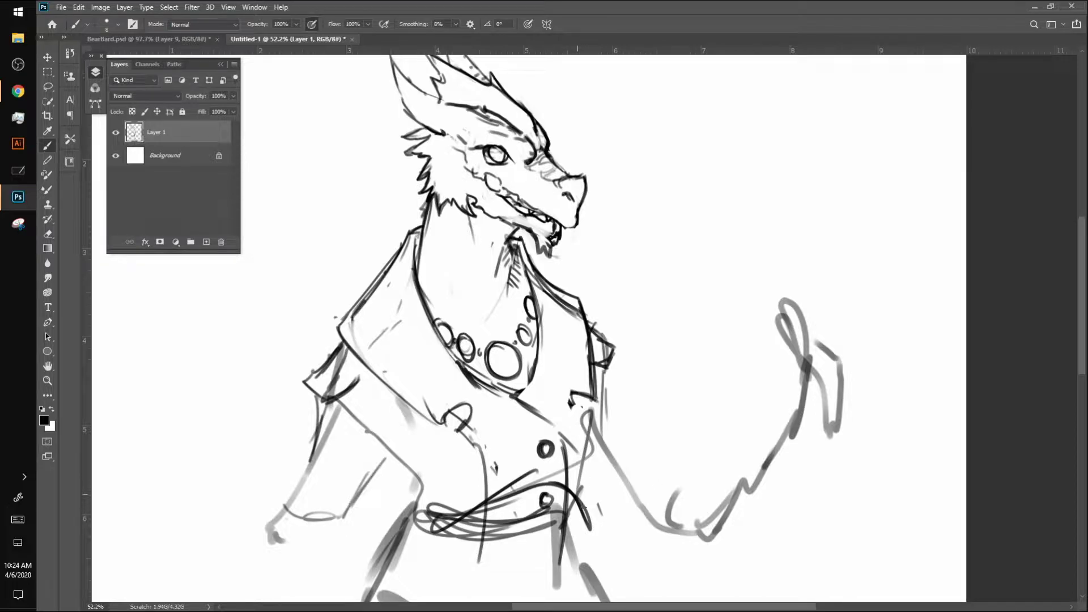
# Sketch the far sleeve's elbow and extend the forearm outward over the rough arm guide
pyautogui.moveTo(601, 534); pyautogui.dragTo(643, 507)
pyautogui.moveTo(587, 536); pyautogui.dragTo(640, 497)
pyautogui.moveTo(595, 414)
pyautogui.mouseDown()
pyautogui.moveTo(632, 486)
pyautogui.moveTo(625, 500)
pyautogui.moveTo(718, 460)
pyautogui.moveTo(762, 481)
pyautogui.moveTo(778, 524)
pyautogui.mouseUp()
pyautogui.moveTo(750, 417)
pyautogui.mouseDown()
pyautogui.moveTo(700, 418)
pyautogui.moveTo(651, 367)
pyautogui.mouseUp()
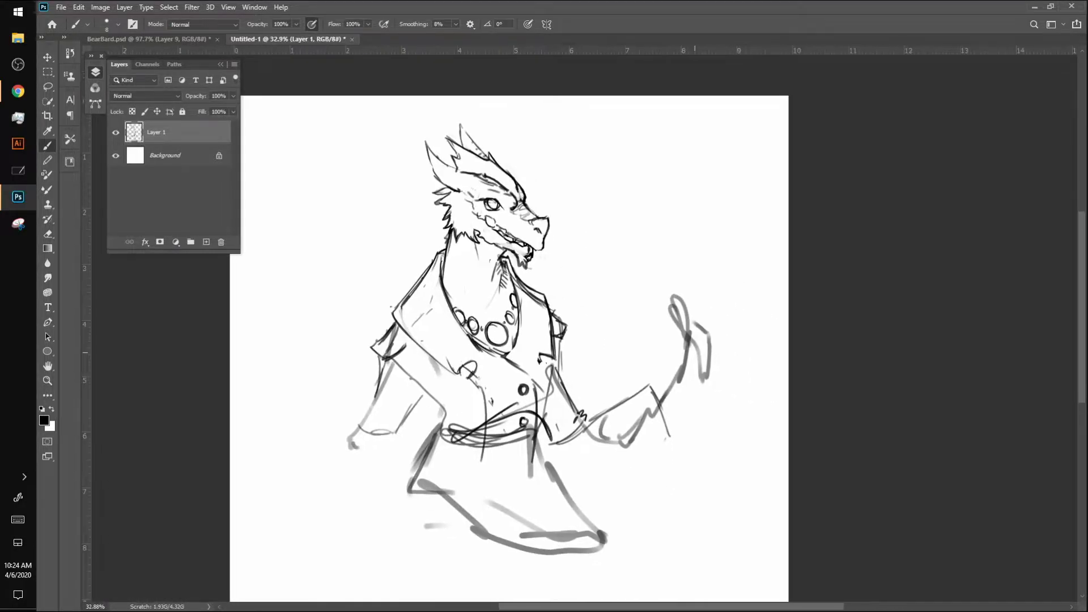
pyautogui.moveTo(702, 407)
pyautogui.mouseDown()
pyautogui.moveTo(731, 407)
pyautogui.moveTo(714, 421)
pyautogui.mouseUp()
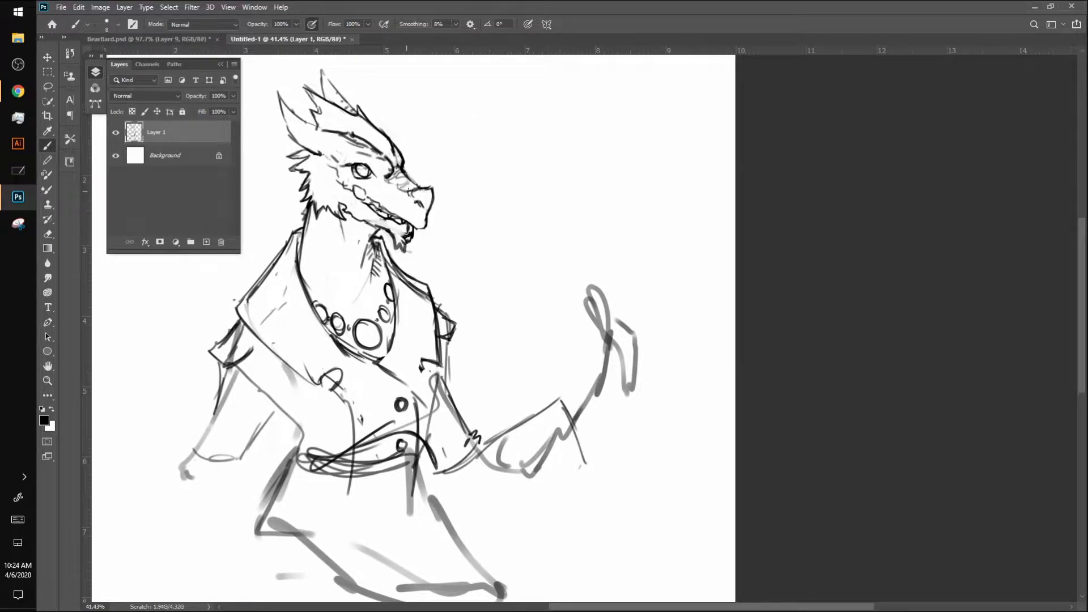
# Undo the trial strokes beside the snout and erase the rough raised hand and wrist
pyautogui.moveTo(418, 224); pyautogui.dragTo(472, 251)
pyautogui.moveTo(426, 198)
pyautogui.mouseDown()
pyautogui.moveTo(473, 232)
pyautogui.moveTo(472, 250)
pyautogui.mouseUp()
pyautogui.moveTo(401, 235); pyautogui.dragTo(435, 276)
pyautogui.hotkey('ctrl', 'z')
pyautogui.hotkey('ctrl', 'z')
pyautogui.hotkey('ctrl', 'z')
pyautogui.hotkey('ctrl', 'z')
pyautogui.hotkey('ctrl', 'z')
pyautogui.hotkey('ctrl', 'z')
pyautogui.hotkey('ctrl', 'z')
pyautogui.hotkey('ctrl', 'z')
pyautogui.hotkey('ctrl', 'z')
pyautogui.hotkey('ctrl', 'z')
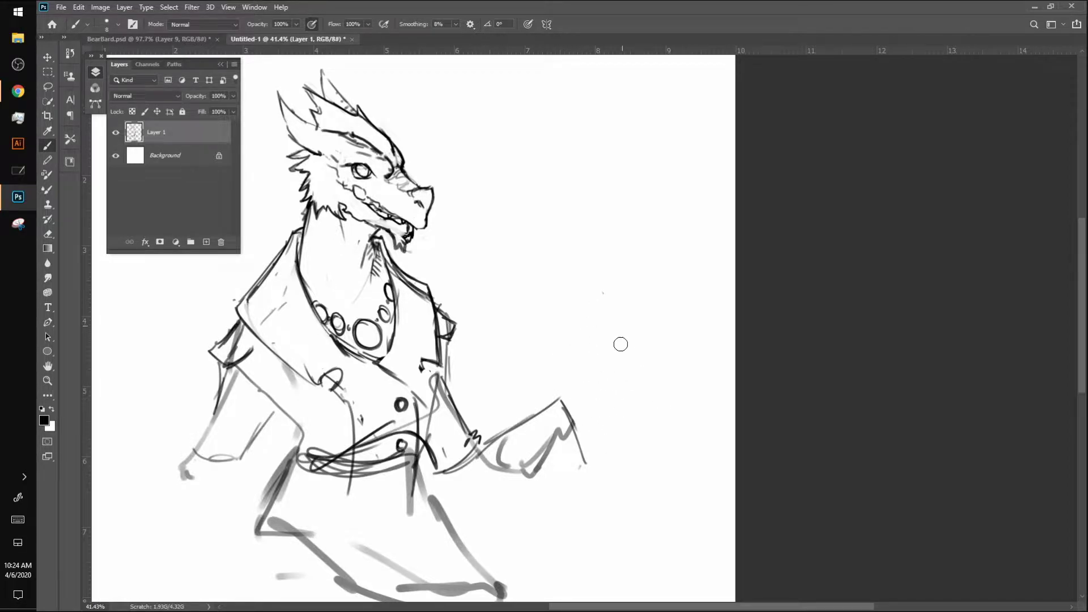
# Outline the far forearm's sleeve extending sideways, with a wide flared cuff at its end
pyautogui.moveTo(482, 451)
pyautogui.mouseDown()
pyautogui.moveTo(558, 399)
pyautogui.moveTo(580, 467)
pyautogui.mouseUp()
pyautogui.moveTo(531, 416); pyautogui.dragTo(548, 490)
pyautogui.moveTo(578, 452); pyautogui.dragTo(584, 488)
pyautogui.moveTo(539, 498)
pyautogui.mouseDown()
pyautogui.moveTo(581, 488)
pyautogui.moveTo(456, 515)
pyautogui.mouseUp()
pyautogui.moveTo(438, 469)
pyautogui.mouseDown()
pyautogui.moveTo(437, 493)
pyautogui.moveTo(460, 502)
pyautogui.moveTo(439, 492)
pyautogui.moveTo(507, 484)
pyautogui.moveTo(456, 497)
pyautogui.mouseUp()
pyautogui.hotkey('ctrl', 'z')
pyautogui.hotkey('ctrl', 'z')
pyautogui.hotkey('ctrl', 'z')
pyautogui.hotkey('ctrl', 'z')
pyautogui.hotkey('ctrl', 'z')
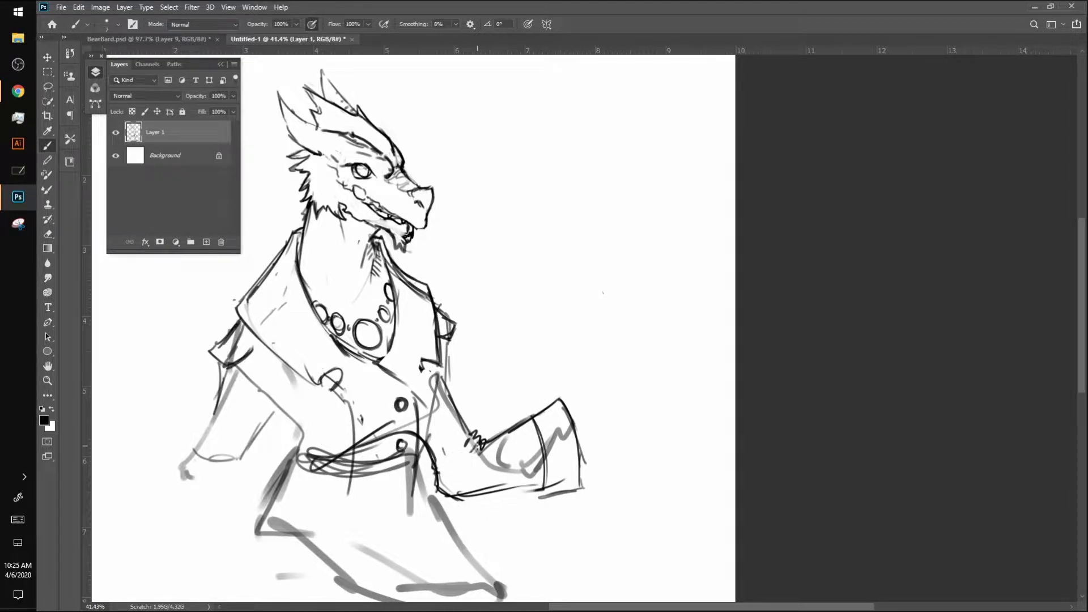
# Add fold strokes at the far elbow and erase the flared cuff with the guide lines inside the forearm
pyautogui.moveTo(475, 448); pyautogui.dragTo(460, 469)
pyautogui.moveTo(477, 449); pyautogui.dragTo(467, 468)
pyautogui.moveTo(557, 437); pyautogui.dragTo(564, 432)
pyautogui.moveTo(500, 452)
pyautogui.mouseDown()
pyautogui.moveTo(563, 461)
pyautogui.moveTo(547, 471)
pyautogui.moveTo(585, 485)
pyautogui.mouseUp()
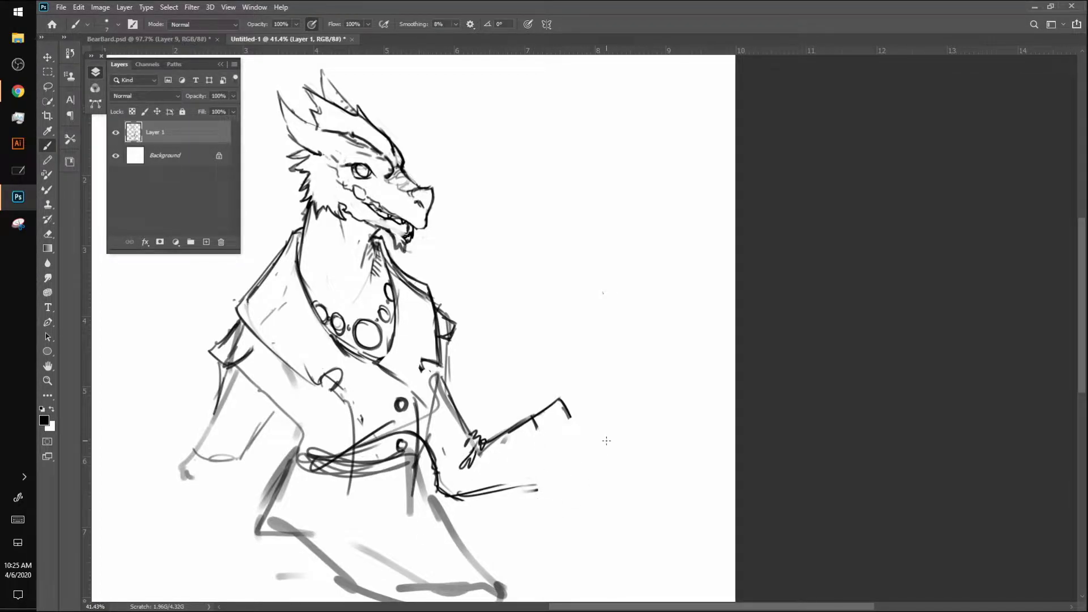
# Redraw the far sleeve's cuff as a straighter band and close the forearm's lower edge
pyautogui.moveTo(534, 419)
pyautogui.mouseDown()
pyautogui.moveTo(529, 492)
pyautogui.moveTo(561, 400)
pyautogui.moveTo(561, 461)
pyautogui.mouseUp()
pyautogui.moveTo(561, 404)
pyautogui.mouseDown()
pyautogui.moveTo(568, 462)
pyautogui.moveTo(560, 420)
pyautogui.mouseUp()
pyautogui.moveTo(527, 466); pyautogui.dragTo(533, 419)
pyautogui.moveTo(532, 419)
pyautogui.mouseDown()
pyautogui.moveTo(529, 490)
pyautogui.moveTo(532, 420)
pyautogui.mouseUp()
pyautogui.moveTo(502, 496); pyautogui.dragTo(561, 485)
pyautogui.moveTo(561, 485)
pyautogui.mouseDown()
pyautogui.moveTo(515, 493)
pyautogui.moveTo(526, 483)
pyautogui.mouseUp()
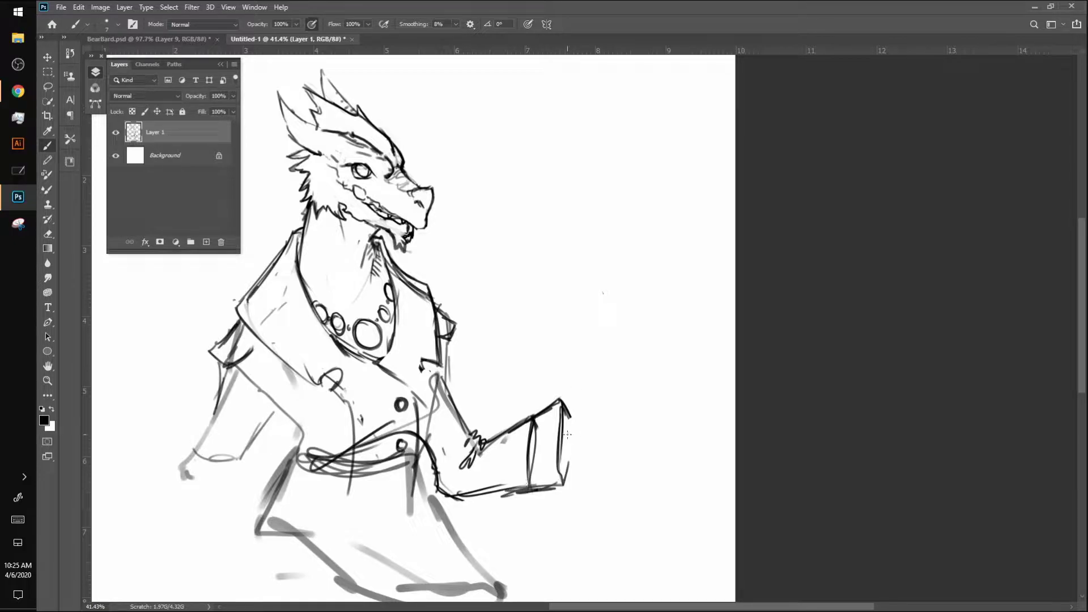
# Erase the far forearm and its cuff from the elbow outward
pyautogui.press(']')
pyautogui.press(']')
pyautogui.moveTo(468, 474)
pyautogui.mouseDown()
pyautogui.moveTo(470, 443)
pyautogui.moveTo(497, 504)
pyautogui.moveTo(549, 383)
pyautogui.moveTo(558, 422)
pyautogui.moveTo(517, 451)
pyautogui.mouseUp()
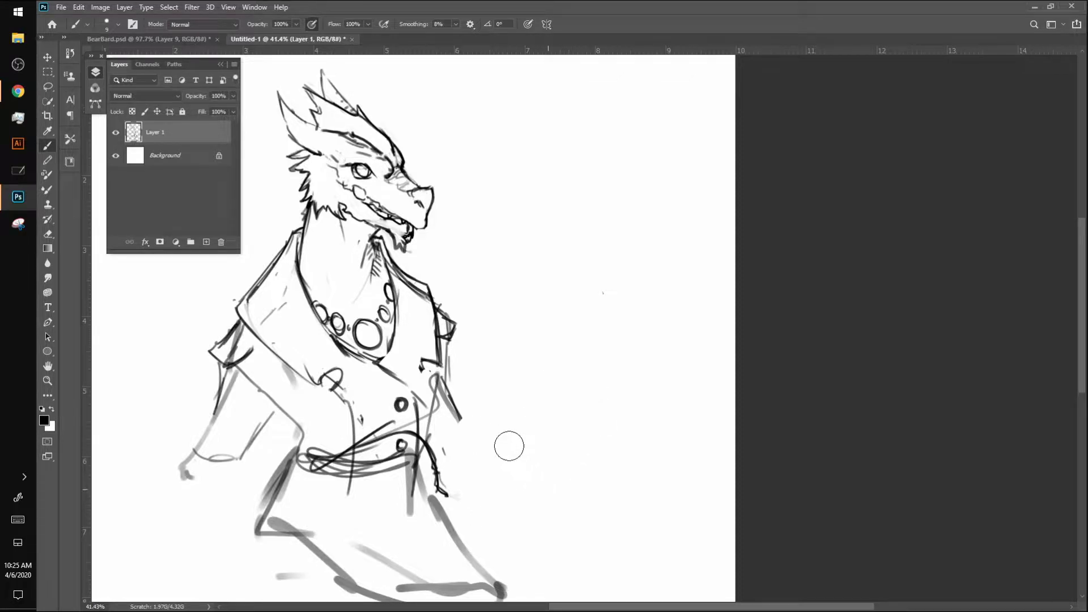
# Sketch the far arm bent upward from the elbow, with a tapered forearm and a blocky hand shape
pyautogui.moveTo(445, 377)
pyautogui.mouseDown()
pyautogui.moveTo(470, 409)
pyautogui.moveTo(452, 431)
pyautogui.moveTo(437, 396)
pyautogui.moveTo(453, 439)
pyautogui.moveTo(504, 373)
pyautogui.moveTo(522, 311)
pyautogui.mouseUp()
pyautogui.moveTo(453, 411)
pyautogui.mouseDown()
pyautogui.moveTo(448, 460)
pyautogui.moveTo(461, 484)
pyautogui.moveTo(505, 434)
pyautogui.mouseUp()
pyautogui.moveTo(517, 418)
pyautogui.mouseDown()
pyautogui.moveTo(540, 325)
pyautogui.moveTo(504, 315)
pyautogui.moveTo(525, 320)
pyautogui.moveTo(506, 314)
pyautogui.moveTo(512, 270)
pyautogui.mouseUp()
pyautogui.moveTo(517, 313)
pyautogui.mouseDown()
pyautogui.moveTo(533, 331)
pyautogui.moveTo(515, 285)
pyautogui.moveTo(547, 339)
pyautogui.moveTo(518, 270)
pyautogui.mouseUp()
pyautogui.moveTo(544, 332)
pyautogui.mouseDown()
pyautogui.moveTo(562, 288)
pyautogui.moveTo(519, 270)
pyautogui.mouseUp()
pyautogui.moveTo(518, 268); pyautogui.dragTo(561, 311)
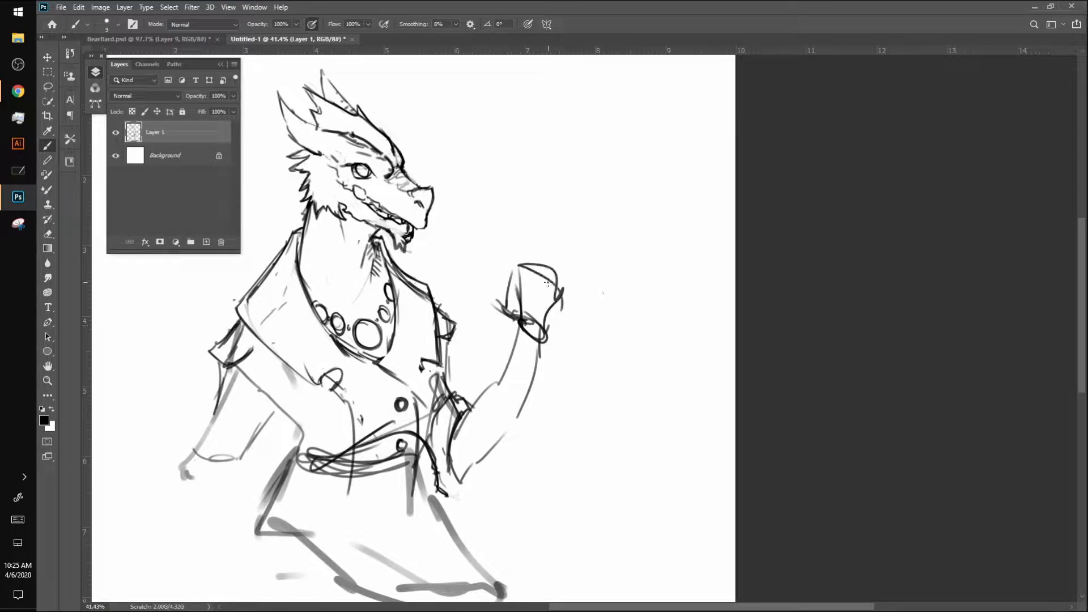
# Erase the blocky hand, and darken the raised forearm's inner edge and the sleeve folds at the elbow
pyautogui.moveTo(530, 276); pyautogui.dragTo(512, 322)
pyautogui.moveTo(511, 326)
pyautogui.mouseDown()
pyautogui.moveTo(535, 267)
pyautogui.moveTo(546, 343)
pyautogui.moveTo(563, 284)
pyautogui.mouseUp()
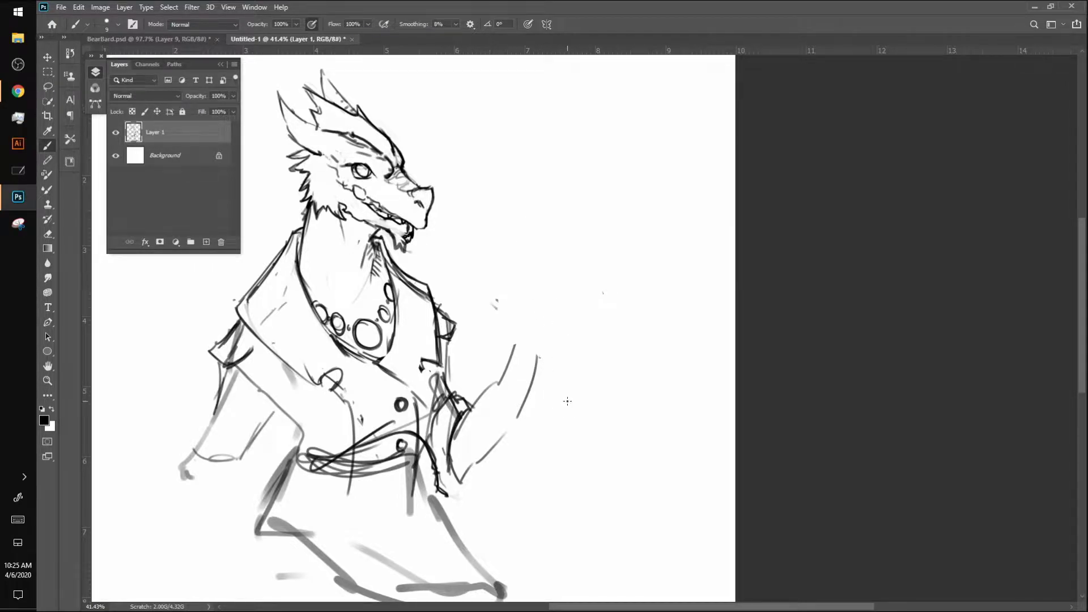
pyautogui.moveTo(457, 429); pyautogui.dragTo(470, 399)
pyautogui.moveTo(456, 424)
pyautogui.mouseDown()
pyautogui.moveTo(512, 342)
pyautogui.moveTo(486, 389)
pyautogui.moveTo(463, 398)
pyautogui.mouseUp()
pyautogui.moveTo(463, 403); pyautogui.dragTo(448, 442)
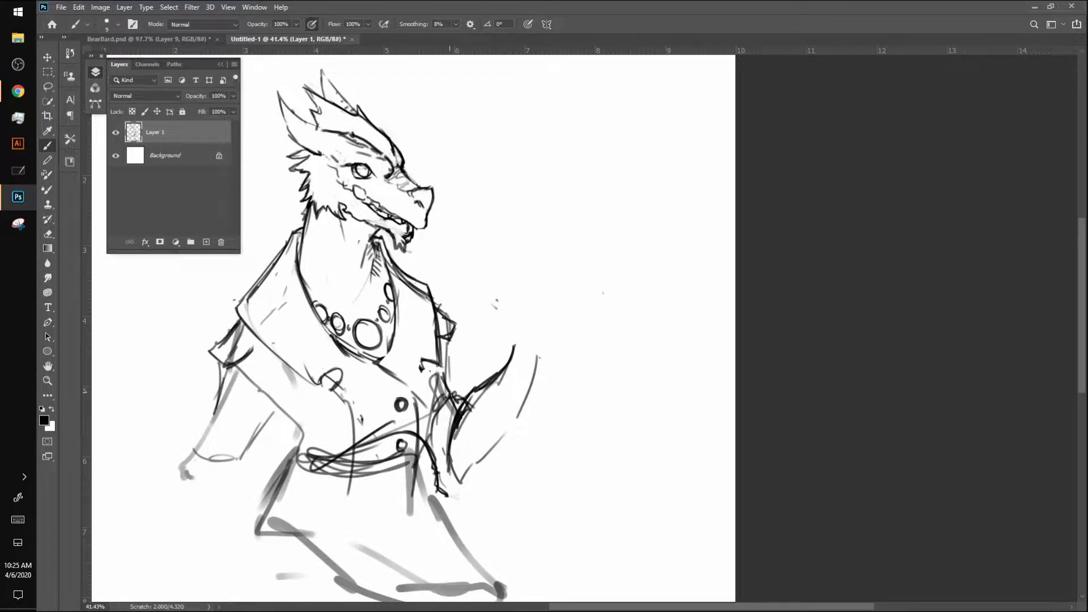
pyautogui.moveTo(448, 341)
pyautogui.mouseDown()
pyautogui.moveTo(451, 383)
pyautogui.moveTo(470, 392)
pyautogui.mouseUp()
pyautogui.moveTo(461, 396)
pyautogui.mouseDown()
pyautogui.moveTo(455, 417)
pyautogui.moveTo(462, 393)
pyautogui.moveTo(454, 407)
pyautogui.moveTo(453, 391)
pyautogui.moveTo(443, 401)
pyautogui.moveTo(444, 382)
pyautogui.moveTo(463, 395)
pyautogui.mouseUp()
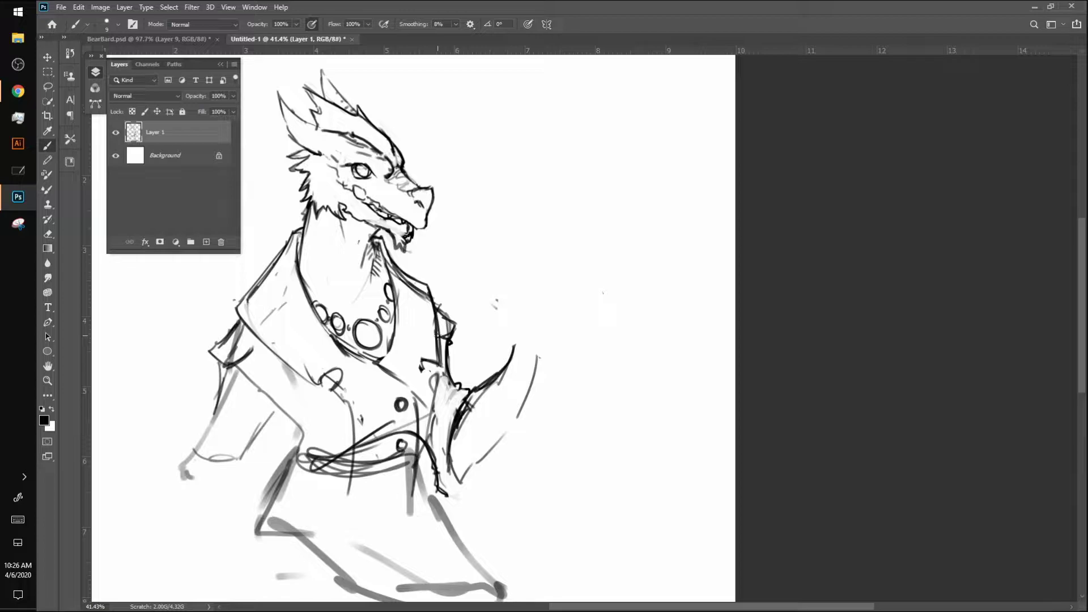
# Darken the garment's overlapping front edge from the neckline down past the upper button
pyautogui.moveTo(420, 363)
pyautogui.mouseDown()
pyautogui.moveTo(433, 375)
pyautogui.moveTo(419, 414)
pyautogui.mouseUp()
pyautogui.moveTo(387, 371)
pyautogui.mouseDown()
pyautogui.moveTo(420, 391)
pyautogui.moveTo(415, 430)
pyautogui.mouseUp()
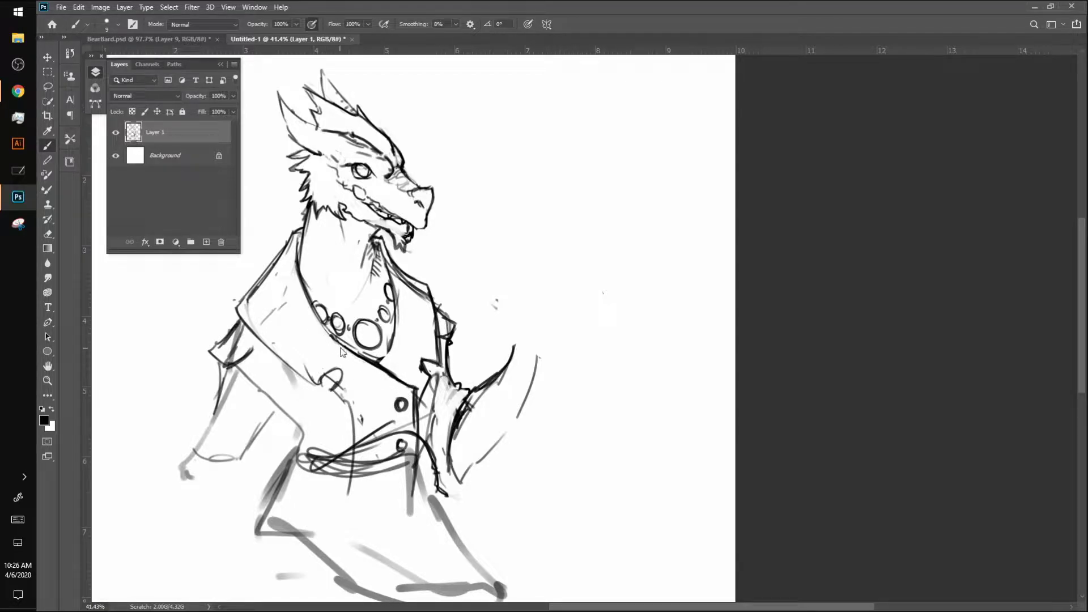
pyautogui.moveTo(324, 321); pyautogui.dragTo(412, 382)
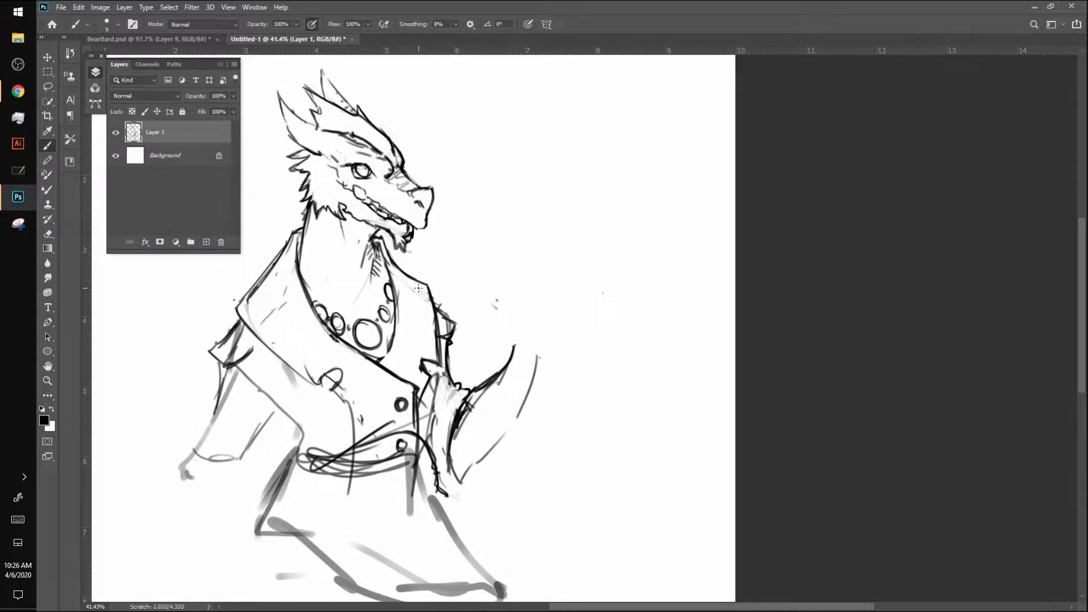
# Define both sleeves with fold lines and a jagged near cuff, and darken the horn outlines
pyautogui.moveTo(459, 391)
pyautogui.mouseDown()
pyautogui.moveTo(448, 411)
pyautogui.moveTo(443, 398)
pyautogui.mouseUp()
pyautogui.moveTo(224, 363)
pyautogui.mouseDown()
pyautogui.moveTo(197, 445)
pyautogui.moveTo(240, 459)
pyautogui.moveTo(272, 428)
pyautogui.moveTo(256, 460)
pyautogui.mouseUp()
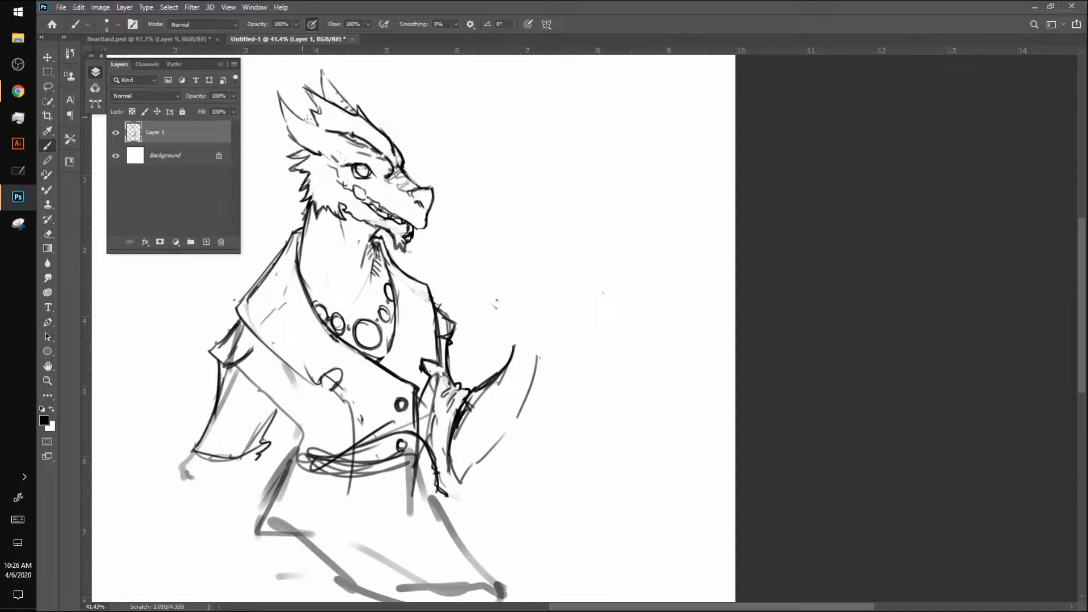
pyautogui.moveTo(278, 90)
pyautogui.mouseDown()
pyautogui.moveTo(290, 131)
pyautogui.moveTo(279, 101)
pyautogui.moveTo(299, 67)
pyautogui.moveTo(327, 96)
pyautogui.moveTo(323, 67)
pyautogui.moveTo(344, 99)
pyautogui.mouseUp()
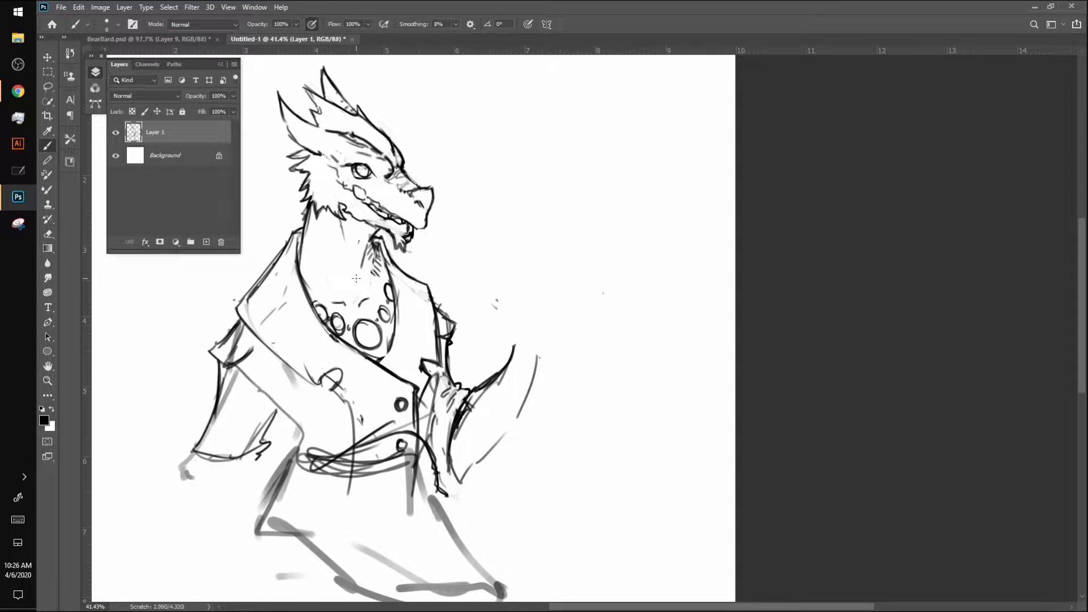
# Redraw the near lapel's lower end as a clean pointed corner in place of the curl, removing its inner strokes
pyautogui.moveTo(319, 387)
pyautogui.mouseDown()
pyautogui.moveTo(341, 374)
pyautogui.moveTo(331, 389)
pyautogui.mouseUp()
pyautogui.moveTo(245, 325)
pyautogui.mouseDown()
pyautogui.moveTo(312, 389)
pyautogui.moveTo(333, 373)
pyautogui.moveTo(315, 394)
pyautogui.moveTo(351, 353)
pyautogui.moveTo(322, 397)
pyautogui.mouseUp()
pyautogui.moveTo(349, 356); pyautogui.dragTo(343, 354)
pyautogui.hotkey('ctrl', 'z')
pyautogui.hotkey('ctrl', 'z')
pyautogui.hotkey('ctrl', 'z')
pyautogui.hotkey('ctrl', 'z')
pyautogui.hotkey('ctrl', 'z')
pyautogui.hotkey('ctrl', 'z')
pyautogui.hotkey('ctrl', 'z')
pyautogui.hotkey('ctrl', 'z')
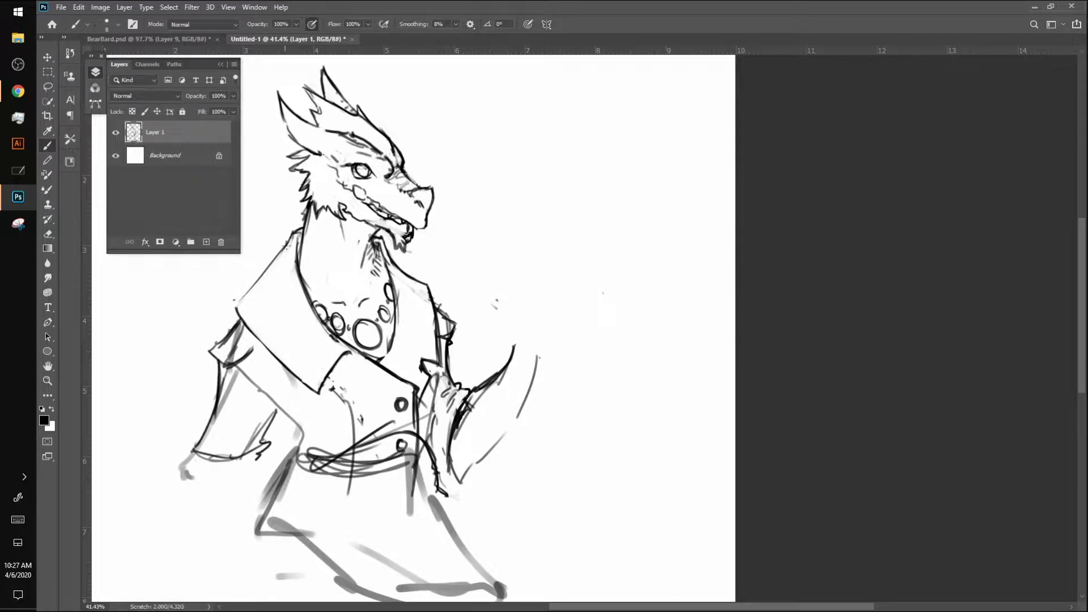
# Darken the near lapel's outline and the coat edge below it, and draw the far lapel's lower edge
pyautogui.moveTo(290, 237)
pyautogui.mouseDown()
pyautogui.moveTo(243, 294)
pyautogui.moveTo(244, 324)
pyautogui.mouseUp()
pyautogui.moveTo(239, 314); pyautogui.dragTo(309, 386)
pyautogui.moveTo(262, 345)
pyautogui.mouseDown()
pyautogui.moveTo(315, 388)
pyautogui.moveTo(350, 358)
pyautogui.moveTo(357, 441)
pyautogui.mouseUp()
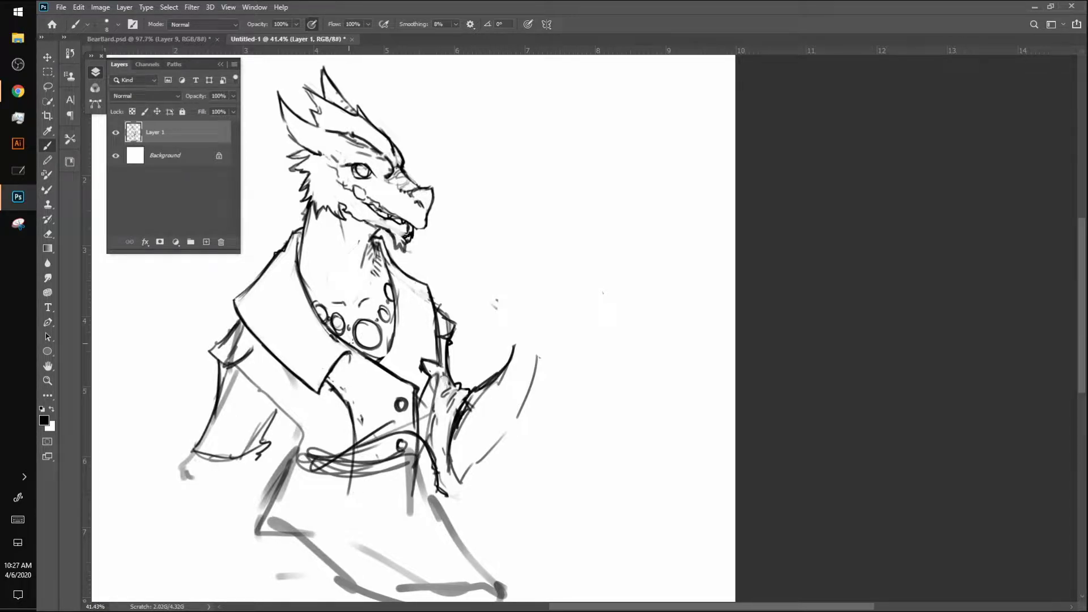
pyautogui.moveTo(351, 355); pyautogui.dragTo(386, 356)
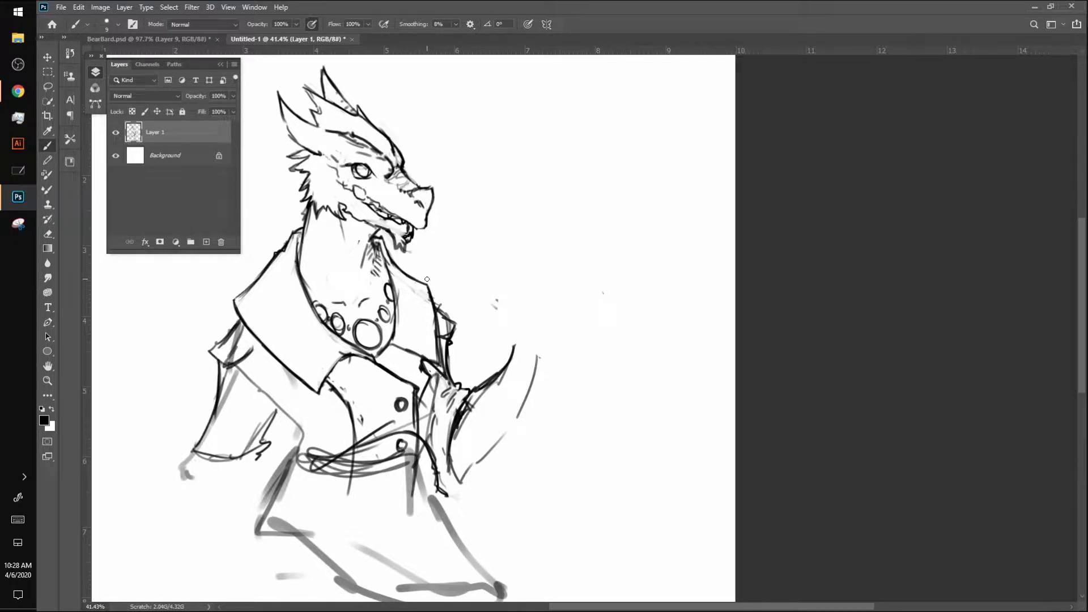
pyautogui.moveTo(439, 368)
pyautogui.mouseDown()
pyautogui.moveTo(429, 297)
pyautogui.moveTo(445, 377)
pyautogui.mouseUp()
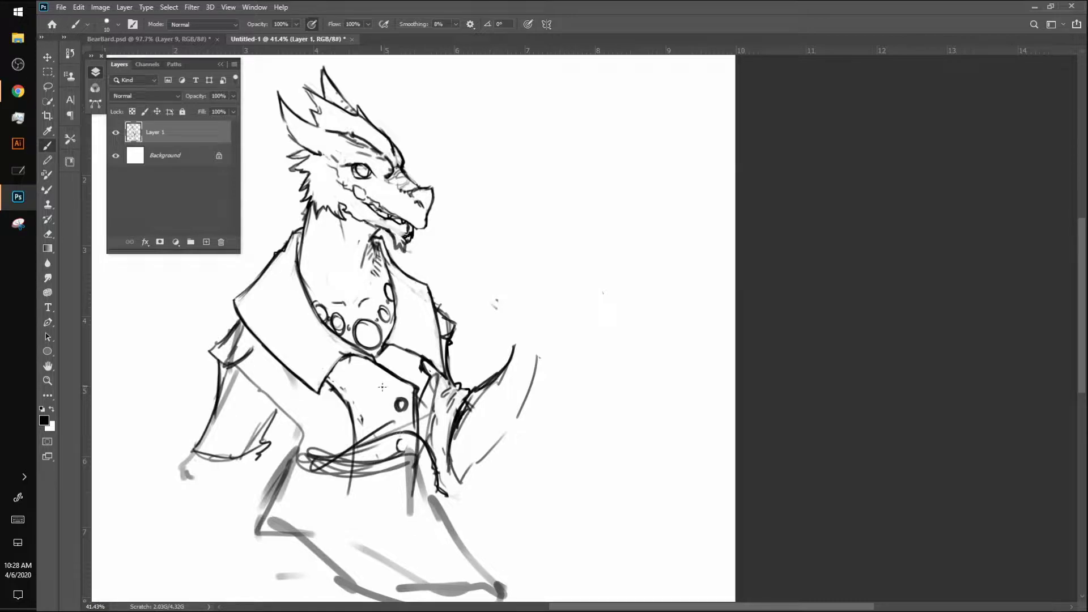
# Add a button beside the upper one, and erase the waist sash, hips, lower button and near hand
pyautogui.moveTo(370, 400)
pyautogui.mouseDown()
pyautogui.moveTo(372, 413)
pyautogui.moveTo(375, 402)
pyautogui.mouseUp()
pyautogui.moveTo(306, 456)
pyautogui.mouseDown()
pyautogui.moveTo(332, 474)
pyautogui.moveTo(388, 415)
pyautogui.moveTo(365, 437)
pyautogui.moveTo(359, 481)
pyautogui.moveTo(377, 441)
pyautogui.moveTo(379, 462)
pyautogui.moveTo(395, 441)
pyautogui.moveTo(403, 452)
pyautogui.moveTo(399, 434)
pyautogui.moveTo(417, 437)
pyautogui.moveTo(444, 504)
pyautogui.moveTo(423, 448)
pyautogui.moveTo(420, 514)
pyautogui.moveTo(363, 480)
pyautogui.mouseUp()
pyautogui.moveTo(309, 456)
pyautogui.mouseDown()
pyautogui.moveTo(277, 463)
pyautogui.moveTo(295, 451)
pyautogui.moveTo(292, 435)
pyautogui.moveTo(292, 475)
pyautogui.moveTo(260, 521)
pyautogui.moveTo(278, 488)
pyautogui.moveTo(169, 470)
pyautogui.moveTo(259, 478)
pyautogui.moveTo(333, 524)
pyautogui.moveTo(312, 524)
pyautogui.moveTo(509, 584)
pyautogui.moveTo(290, 557)
pyautogui.moveTo(525, 560)
pyautogui.moveTo(457, 531)
pyautogui.moveTo(463, 481)
pyautogui.mouseUp()
pyautogui.press('[')
pyautogui.press('[')
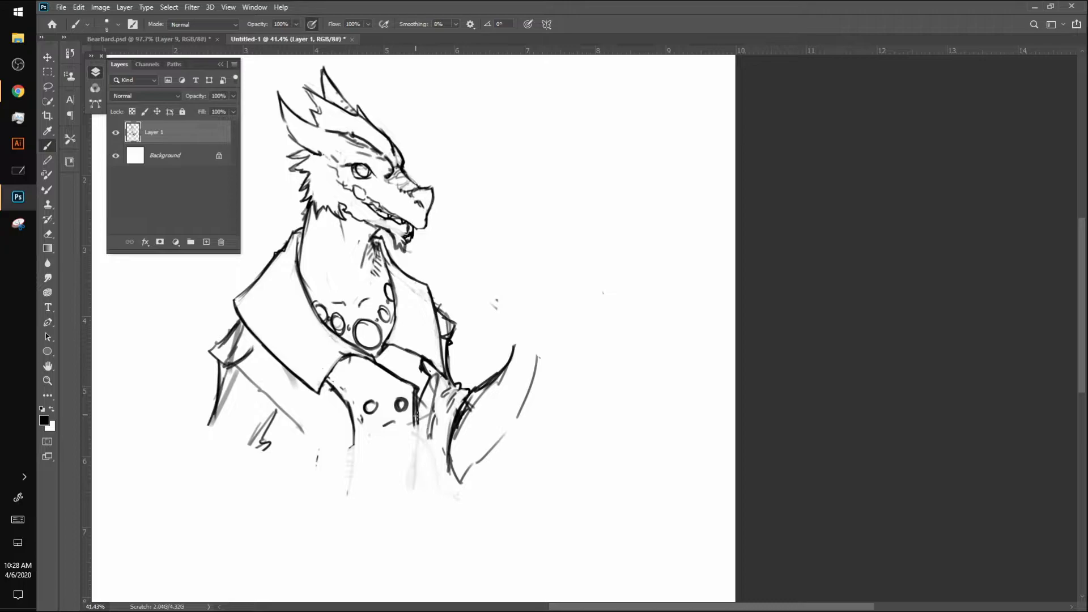
# Outline the vest's sides, pointed hem and waistline, and add four small round buttons in two columns
pyautogui.moveTo(424, 465); pyautogui.dragTo(420, 474)
pyautogui.moveTo(351, 428)
pyautogui.mouseDown()
pyautogui.moveTo(366, 474)
pyautogui.moveTo(420, 477)
pyautogui.moveTo(428, 445)
pyautogui.moveTo(444, 482)
pyautogui.moveTo(401, 488)
pyautogui.moveTo(422, 479)
pyautogui.mouseUp()
pyautogui.moveTo(318, 485); pyautogui.dragTo(390, 482)
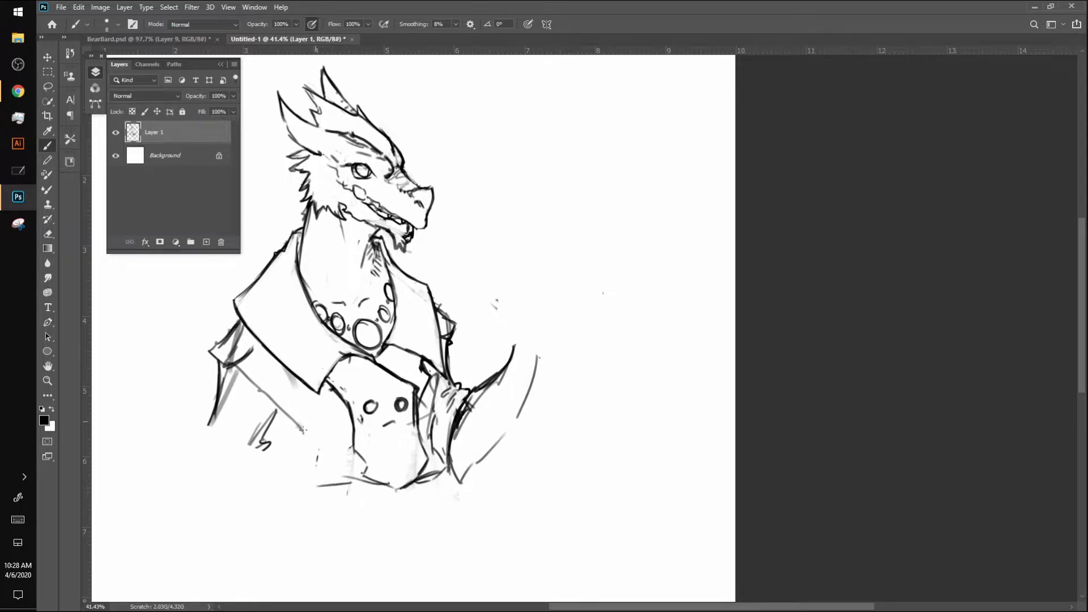
pyautogui.moveTo(301, 425); pyautogui.dragTo(304, 451)
pyautogui.moveTo(408, 429)
pyautogui.mouseDown()
pyautogui.moveTo(402, 440)
pyautogui.moveTo(405, 429)
pyautogui.moveTo(370, 434)
pyautogui.moveTo(406, 465)
pyautogui.moveTo(412, 458)
pyautogui.mouseUp()
pyautogui.moveTo(385, 462); pyautogui.dragTo(384, 471)
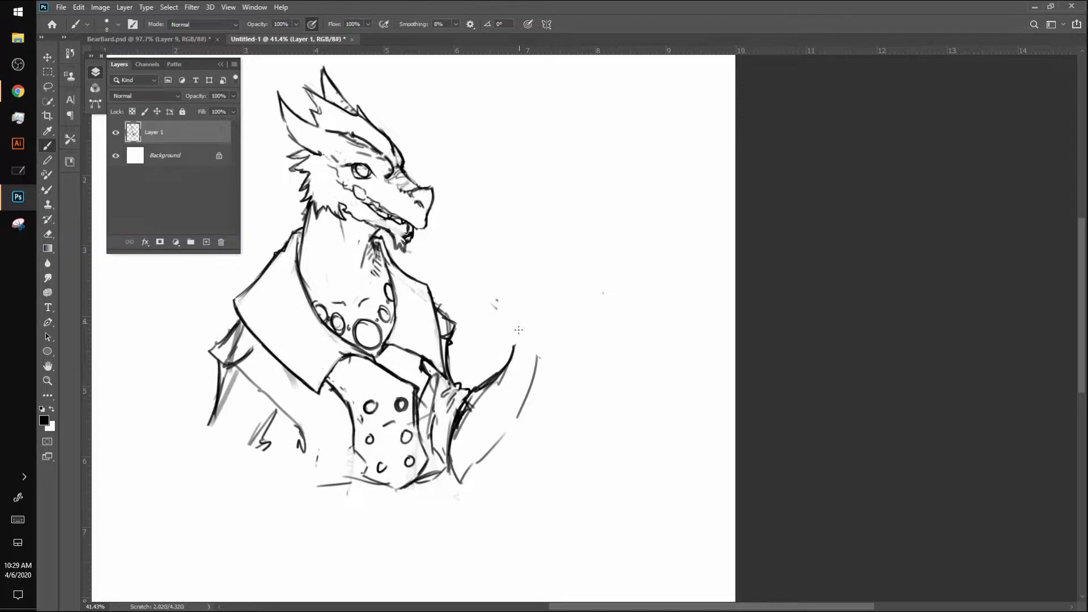
# Draw a clenched fist with curled fingers and a thumb at the end of the raised forearm
pyautogui.moveTo(513, 345)
pyautogui.mouseDown()
pyautogui.moveTo(530, 307)
pyautogui.moveTo(510, 318)
pyautogui.moveTo(524, 287)
pyautogui.moveTo(543, 337)
pyautogui.moveTo(516, 312)
pyautogui.moveTo(528, 288)
pyautogui.mouseUp()
pyautogui.moveTo(499, 304)
pyautogui.mouseDown()
pyautogui.moveTo(529, 278)
pyautogui.moveTo(557, 331)
pyautogui.moveTo(520, 285)
pyautogui.moveTo(492, 294)
pyautogui.moveTo(482, 340)
pyautogui.moveTo(510, 306)
pyautogui.moveTo(499, 334)
pyautogui.moveTo(515, 319)
pyautogui.moveTo(521, 339)
pyautogui.moveTo(518, 319)
pyautogui.moveTo(525, 339)
pyautogui.moveTo(518, 319)
pyautogui.moveTo(493, 309)
pyautogui.moveTo(483, 334)
pyautogui.moveTo(517, 347)
pyautogui.moveTo(517, 270)
pyautogui.mouseUp()
pyautogui.moveTo(518, 275); pyautogui.dragTo(527, 294)
pyautogui.moveTo(508, 290)
pyautogui.mouseDown()
pyautogui.moveTo(524, 280)
pyautogui.moveTo(513, 274)
pyautogui.moveTo(520, 300)
pyautogui.moveTo(504, 276)
pyautogui.moveTo(545, 291)
pyautogui.mouseUp()
pyautogui.moveTo(543, 288)
pyautogui.mouseDown()
pyautogui.moveTo(524, 332)
pyautogui.moveTo(554, 291)
pyautogui.moveTo(539, 334)
pyautogui.moveTo(551, 300)
pyautogui.moveTo(543, 335)
pyautogui.moveTo(565, 302)
pyautogui.moveTo(549, 334)
pyautogui.moveTo(566, 315)
pyautogui.moveTo(564, 301)
pyautogui.moveTo(552, 335)
pyautogui.moveTo(569, 315)
pyautogui.moveTo(544, 292)
pyautogui.moveTo(557, 310)
pyautogui.moveTo(532, 330)
pyautogui.moveTo(555, 334)
pyautogui.moveTo(534, 311)
pyautogui.moveTo(525, 318)
pyautogui.mouseUp()
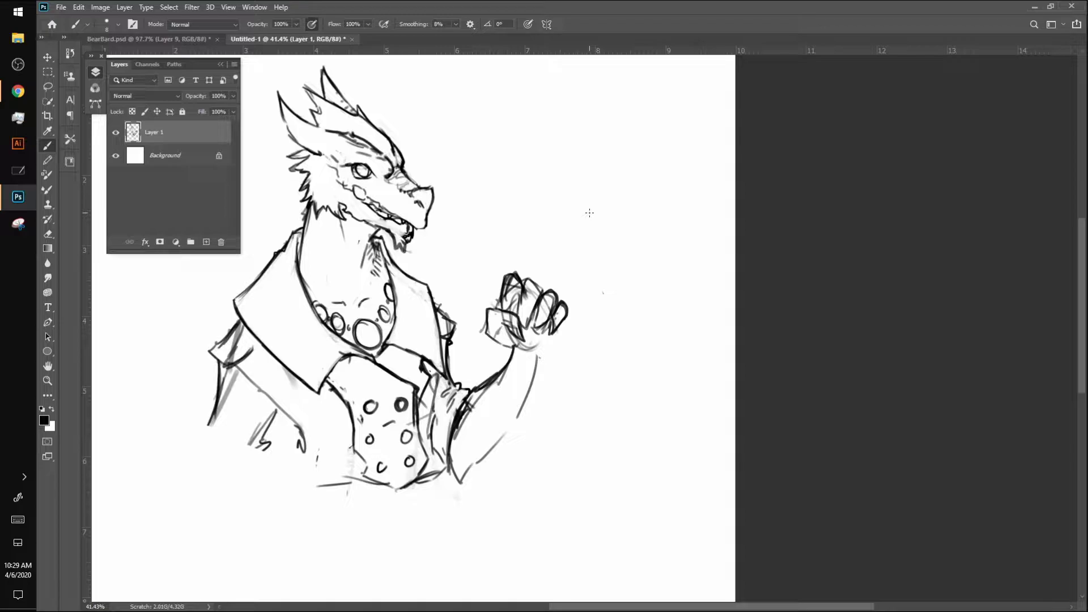
# Draw two long, closely spaced parallel vertical lines in the blank area beside the creature
pyautogui.scroll(-2, 589, 213)
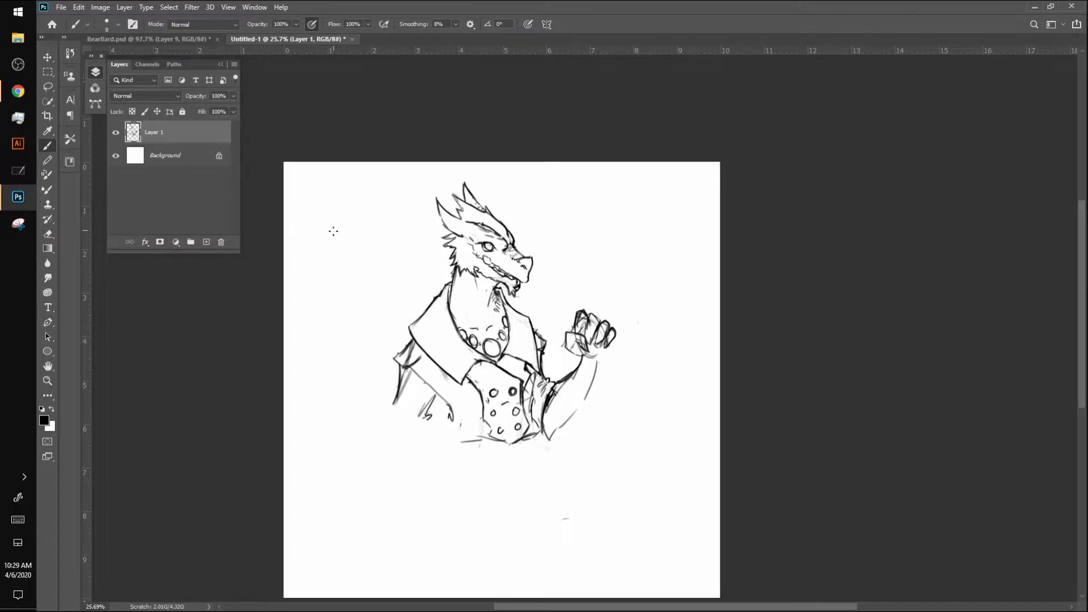
pyautogui.moveTo(330, 194); pyautogui.dragTo(330, 533)
pyautogui.hotkey('ctrl', 'z')
pyautogui.moveTo(318, 194); pyautogui.dragTo(319, 556)
pyautogui.moveTo(325, 194)
pyautogui.mouseDown()
pyautogui.moveTo(330, 578)
pyautogui.moveTo(331, 547)
pyautogui.mouseUp()
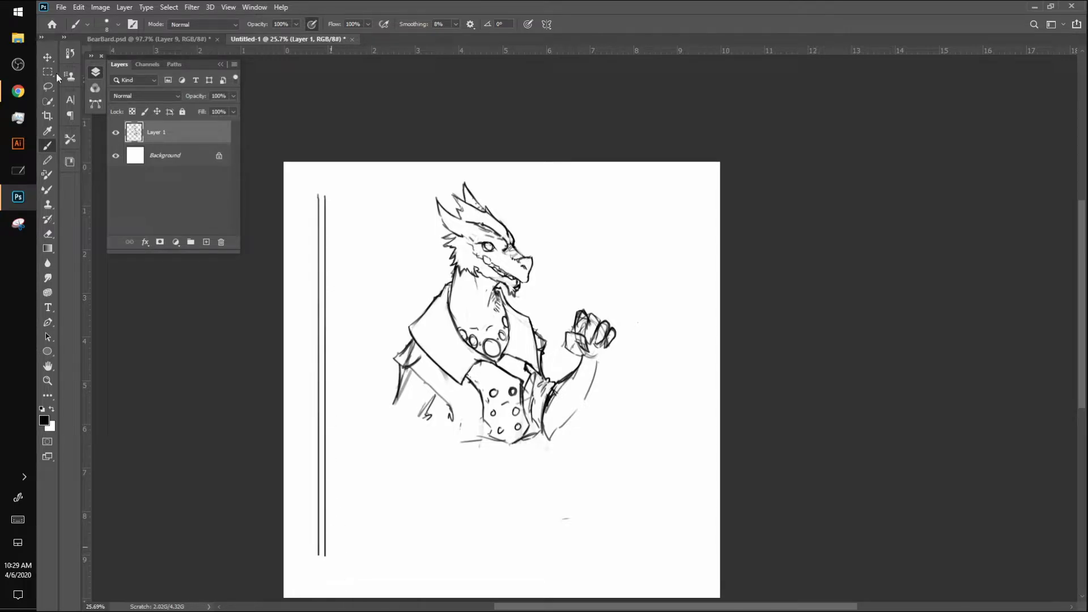
# Select the two parallel shaft lines, rotate them by about -71.6 degrees, and place them diagonally through the raised fist
pyautogui.click(49, 57)
pyautogui.click(48, 86)
pyautogui.moveTo(338, 190)
pyautogui.mouseDown()
pyautogui.moveTo(314, 186)
pyautogui.moveTo(318, 586)
pyautogui.moveTo(356, 464)
pyautogui.moveTo(340, 170)
pyautogui.mouseUp()
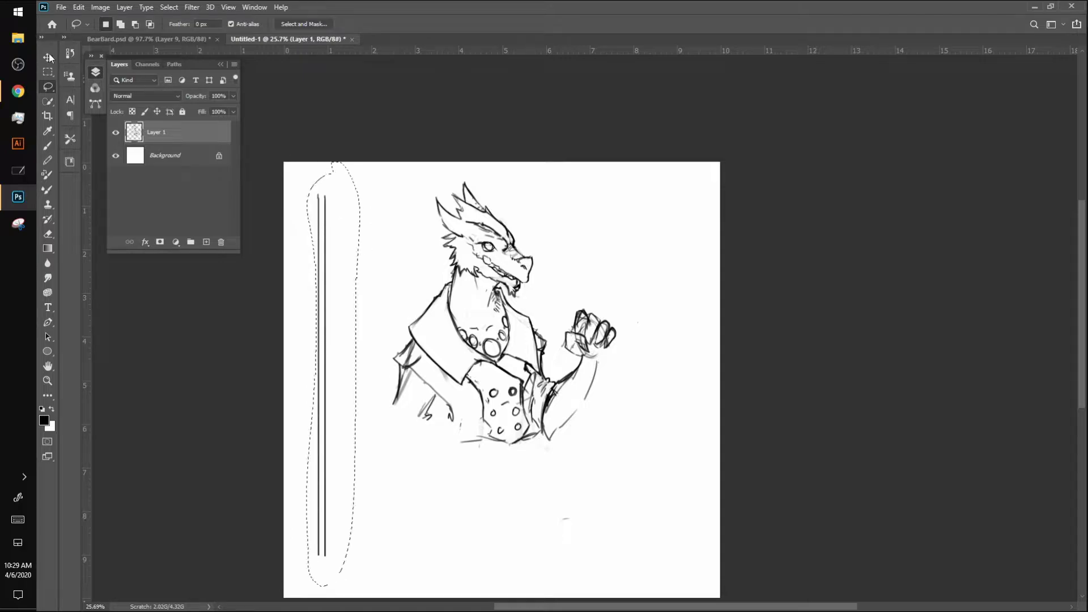
pyautogui.click(52, 56)
pyautogui.hotkey('ctrl', 't')
pyautogui.moveTo(394, 547); pyautogui.dragTo(498, 430)
pyautogui.moveTo(397, 435)
pyautogui.mouseDown()
pyautogui.moveTo(677, 354)
pyautogui.moveTo(625, 360)
pyautogui.mouseUp()
pyautogui.moveTo(768, 414); pyautogui.dragTo(775, 334)
pyautogui.moveTo(663, 347); pyautogui.dragTo(810, 401)
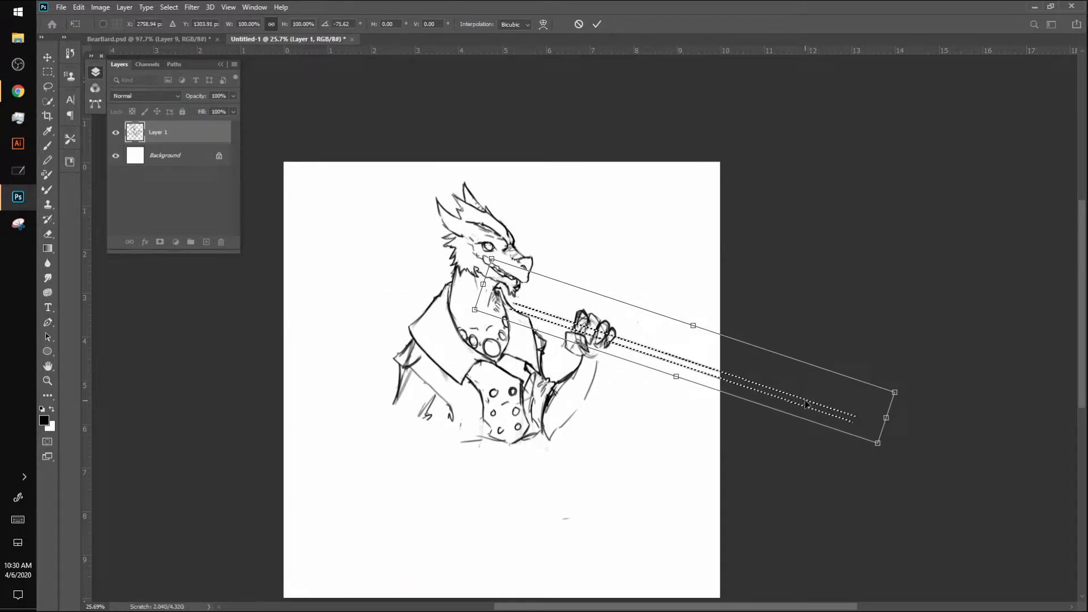
pyautogui.press('Return')
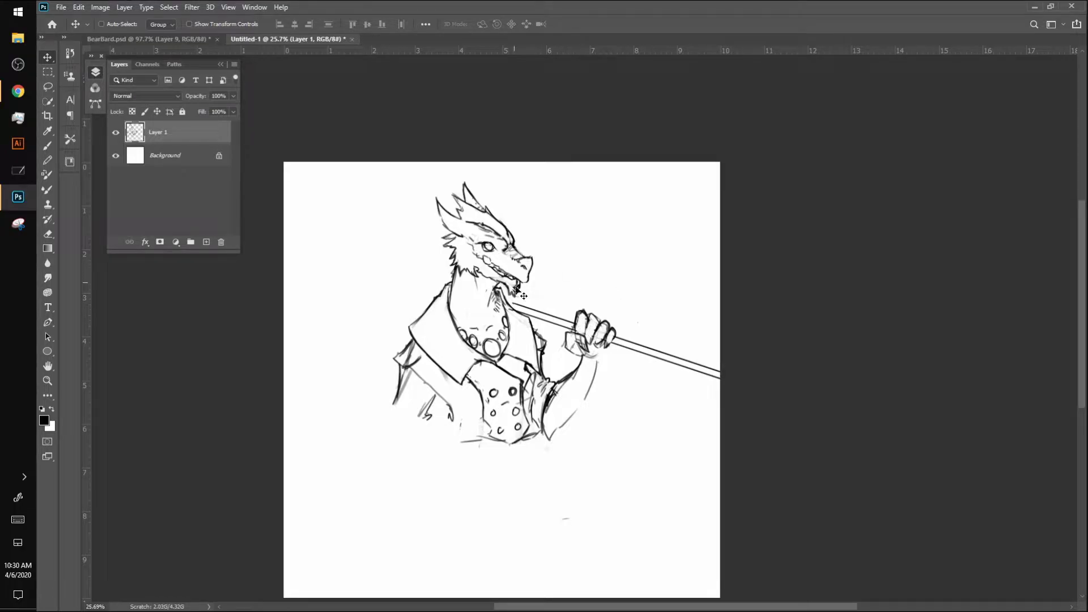
# Clean up the shaft's end at the collar and shorten its far end beyond the fist
pyautogui.press('b')
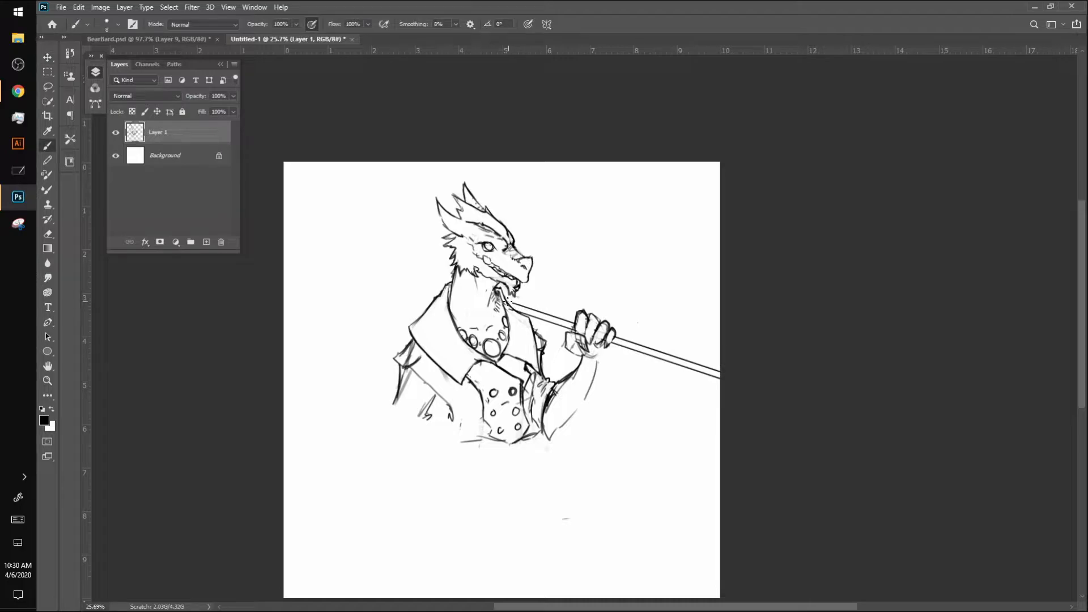
pyautogui.moveTo(523, 305); pyautogui.dragTo(508, 302)
pyautogui.moveTo(734, 355)
pyautogui.mouseDown()
pyautogui.moveTo(713, 400)
pyautogui.moveTo(692, 379)
pyautogui.mouseUp()
pyautogui.scroll(3, 657, 404)
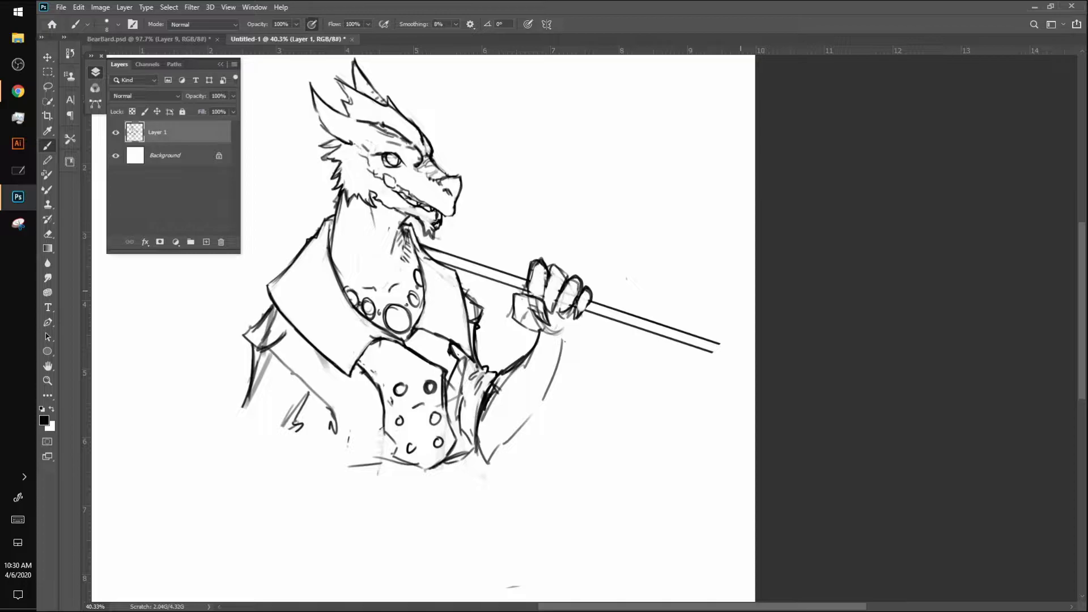
pyautogui.hotkey('alt', 'Tab')
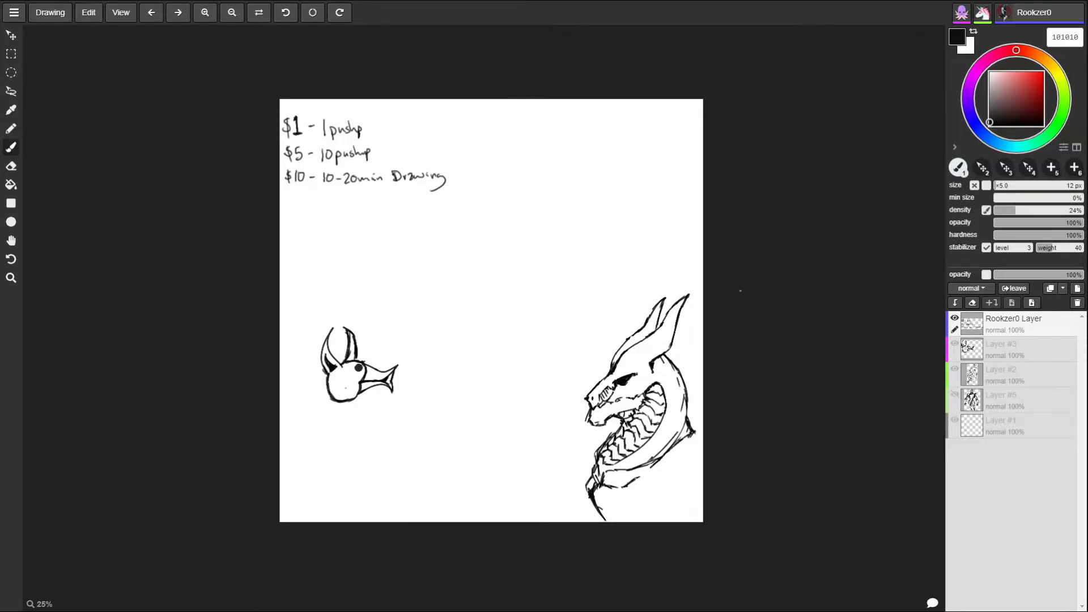
pyautogui.hotkey('alt', 'Tab')
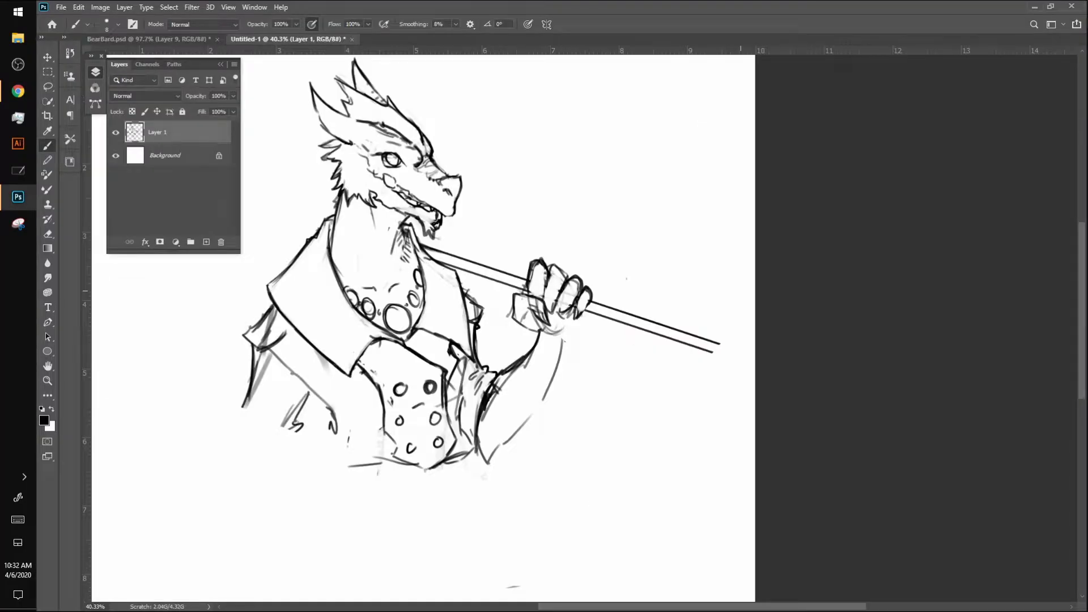
# Erase the fist's thumb and palm lines, and draw curved wrap bands around the raised forearm
pyautogui.moveTo(529, 304); pyautogui.dragTo(545, 322)
pyautogui.moveTo(513, 304)
pyautogui.mouseDown()
pyautogui.moveTo(541, 296)
pyautogui.moveTo(534, 339)
pyautogui.moveTo(558, 309)
pyautogui.moveTo(514, 298)
pyautogui.moveTo(529, 301)
pyautogui.moveTo(540, 335)
pyautogui.moveTo(556, 320)
pyautogui.moveTo(523, 296)
pyautogui.mouseUp()
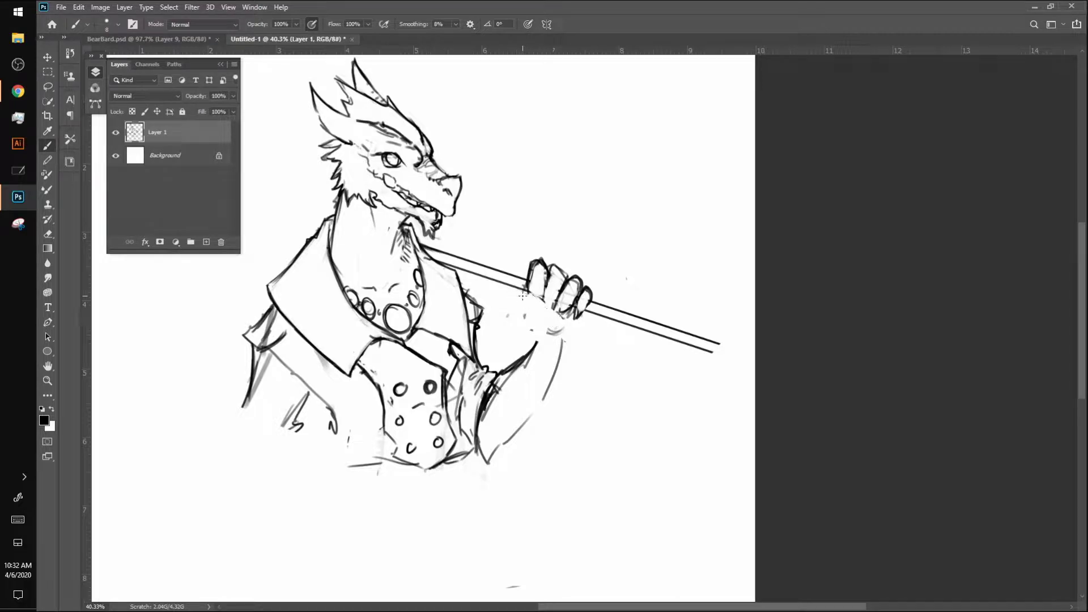
pyautogui.moveTo(538, 343); pyautogui.dragTo(548, 324)
pyautogui.moveTo(512, 369)
pyautogui.mouseDown()
pyautogui.moveTo(542, 412)
pyautogui.moveTo(540, 402)
pyautogui.moveTo(553, 401)
pyautogui.mouseUp()
pyautogui.moveTo(566, 331)
pyautogui.mouseDown()
pyautogui.moveTo(541, 340)
pyautogui.moveTo(538, 355)
pyautogui.moveTo(558, 391)
pyautogui.mouseUp()
pyautogui.moveTo(535, 340); pyautogui.dragTo(561, 395)
# Add a small ring at the base of the ear and a row of tiny beads around the neck
pyautogui.moveTo(336, 132)
pyautogui.mouseDown()
pyautogui.moveTo(328, 145)
pyautogui.moveTo(338, 127)
pyautogui.mouseUp()
pyautogui.moveTo(334, 252)
pyautogui.mouseDown()
pyautogui.moveTo(357, 284)
pyautogui.moveTo(399, 266)
pyautogui.mouseUp()
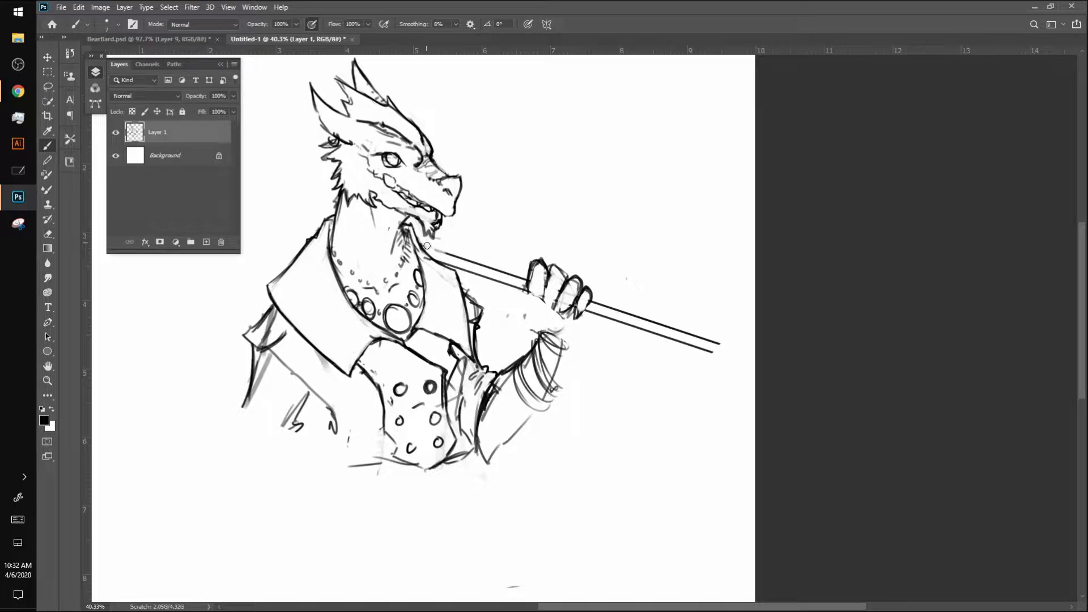
# Erase the shaft near the collar and beyond the fist, and remove the fist's fingers
pyautogui.moveTo(443, 257)
pyautogui.mouseDown()
pyautogui.moveTo(462, 267)
pyautogui.moveTo(462, 258)
pyautogui.mouseUp()
pyautogui.moveTo(589, 308)
pyautogui.mouseDown()
pyautogui.moveTo(620, 294)
pyautogui.moveTo(614, 319)
pyautogui.moveTo(601, 312)
pyautogui.moveTo(669, 340)
pyautogui.moveTo(668, 320)
pyautogui.moveTo(712, 340)
pyautogui.mouseUp()
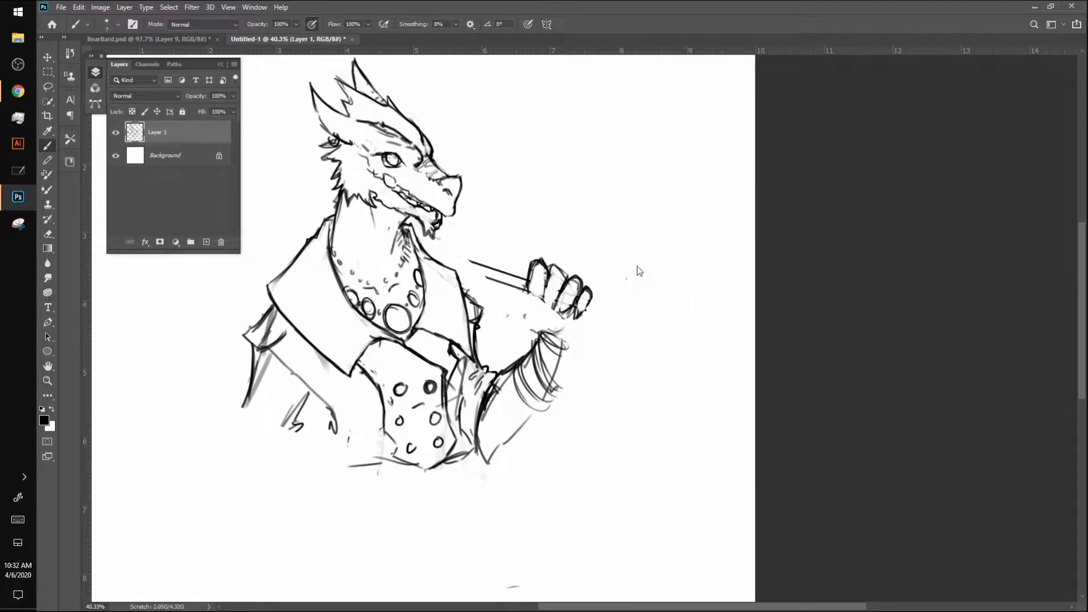
pyautogui.press('[')
pyautogui.rightClick(522, 299)
pyautogui.click(588, 225)
pyautogui.moveTo(535, 283)
pyautogui.mouseDown()
pyautogui.moveTo(531, 250)
pyautogui.moveTo(547, 292)
pyautogui.moveTo(583, 286)
pyautogui.mouseUp()
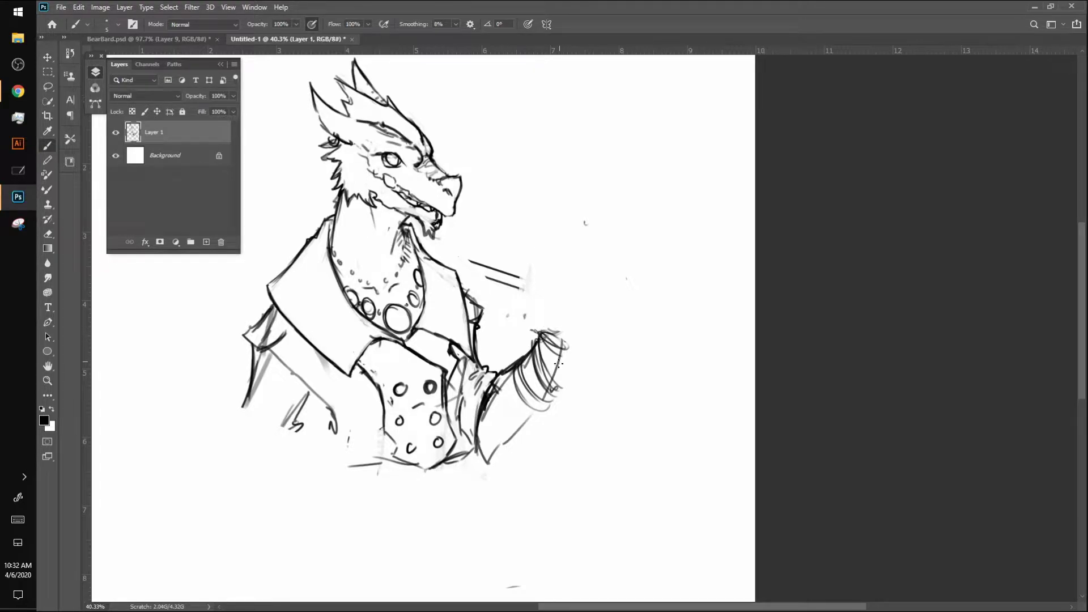
# Draw a new raised hand above the forearm wraps, with a pointed thumb, rounded palm and curled fingers
pyautogui.moveTo(564, 356); pyautogui.dragTo(566, 344)
pyautogui.moveTo(550, 381)
pyautogui.mouseDown()
pyautogui.moveTo(566, 356)
pyautogui.moveTo(540, 337)
pyautogui.mouseUp()
pyautogui.moveTo(531, 297)
pyautogui.mouseDown()
pyautogui.moveTo(575, 333)
pyautogui.moveTo(581, 293)
pyautogui.moveTo(565, 265)
pyautogui.moveTo(540, 331)
pyautogui.mouseUp()
pyautogui.moveTo(538, 326); pyautogui.dragTo(555, 261)
pyautogui.moveTo(533, 310)
pyautogui.mouseDown()
pyautogui.moveTo(524, 279)
pyautogui.moveTo(540, 268)
pyautogui.moveTo(542, 282)
pyautogui.moveTo(528, 249)
pyautogui.moveTo(535, 296)
pyautogui.moveTo(549, 302)
pyautogui.moveTo(527, 267)
pyautogui.moveTo(529, 245)
pyautogui.moveTo(560, 327)
pyautogui.mouseUp()
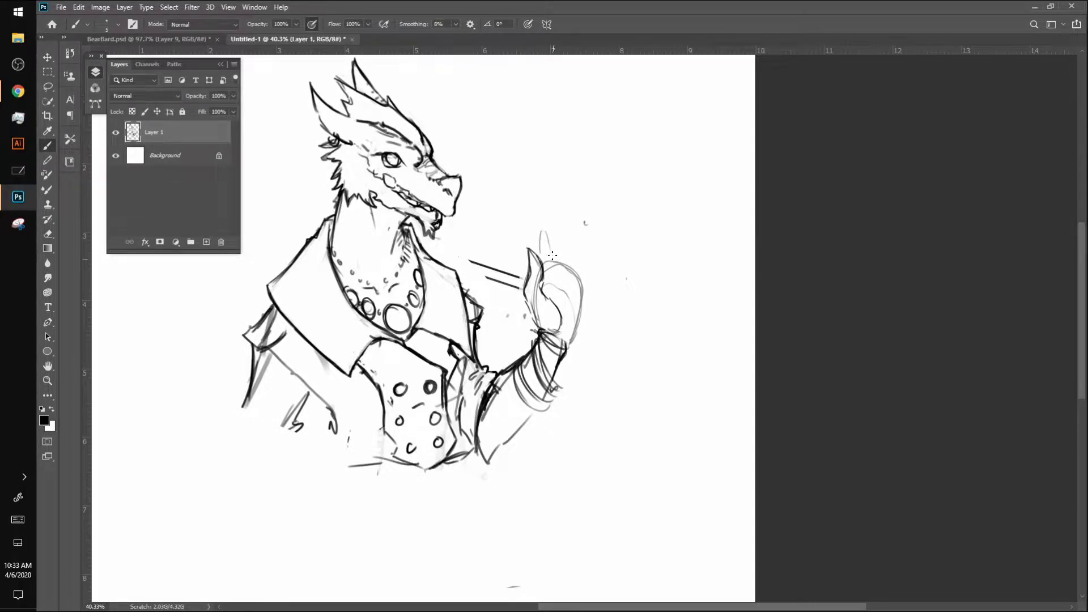
pyautogui.moveTo(541, 243)
pyautogui.mouseDown()
pyautogui.moveTo(553, 264)
pyautogui.moveTo(552, 238)
pyautogui.moveTo(539, 232)
pyautogui.moveTo(541, 253)
pyautogui.moveTo(562, 252)
pyautogui.moveTo(561, 273)
pyautogui.moveTo(575, 274)
pyautogui.moveTo(564, 253)
pyautogui.moveTo(574, 296)
pyautogui.moveTo(568, 258)
pyautogui.moveTo(557, 268)
pyautogui.moveTo(534, 249)
pyautogui.mouseUp()
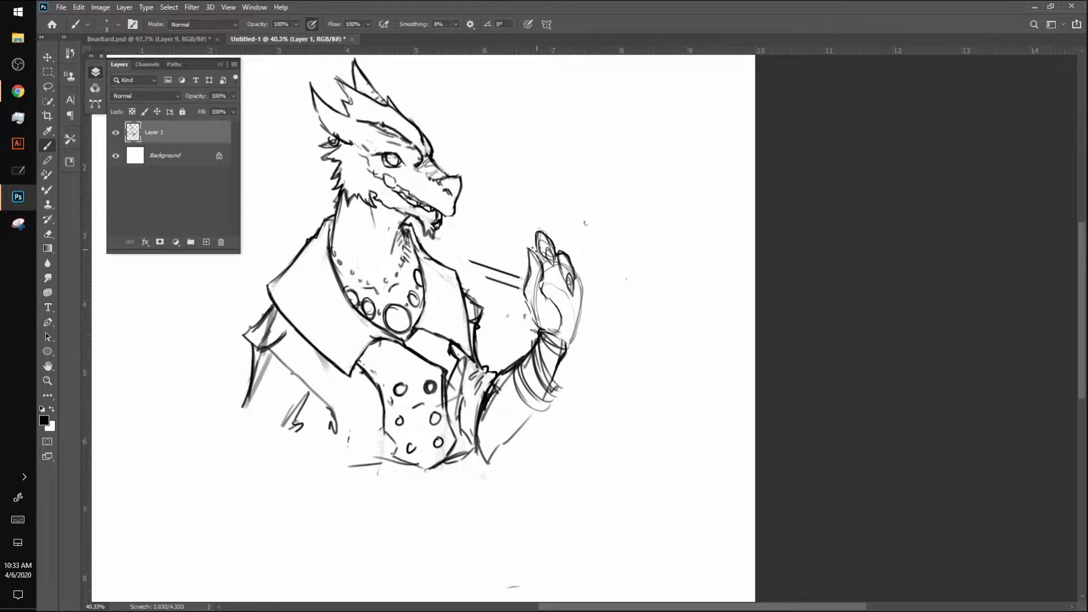
pyautogui.moveTo(589, 285)
pyautogui.mouseDown()
pyautogui.moveTo(580, 299)
pyautogui.moveTo(587, 274)
pyautogui.mouseUp()
# Select the new hand, rotate it toward the creature's face, and reposition it on the wrist
pyautogui.press('l')
pyautogui.moveTo(578, 243)
pyautogui.mouseDown()
pyautogui.moveTo(536, 217)
pyautogui.moveTo(523, 291)
pyautogui.moveTo(538, 330)
pyautogui.moveTo(592, 338)
pyautogui.moveTo(577, 234)
pyautogui.mouseUp()
pyautogui.hotkey('ctrl', 't')
pyautogui.moveTo(628, 299); pyautogui.dragTo(626, 272)
pyautogui.moveTo(590, 316)
pyautogui.mouseDown()
pyautogui.moveTo(562, 313)
pyautogui.moveTo(568, 322)
pyautogui.mouseUp()
pyautogui.press('Return')
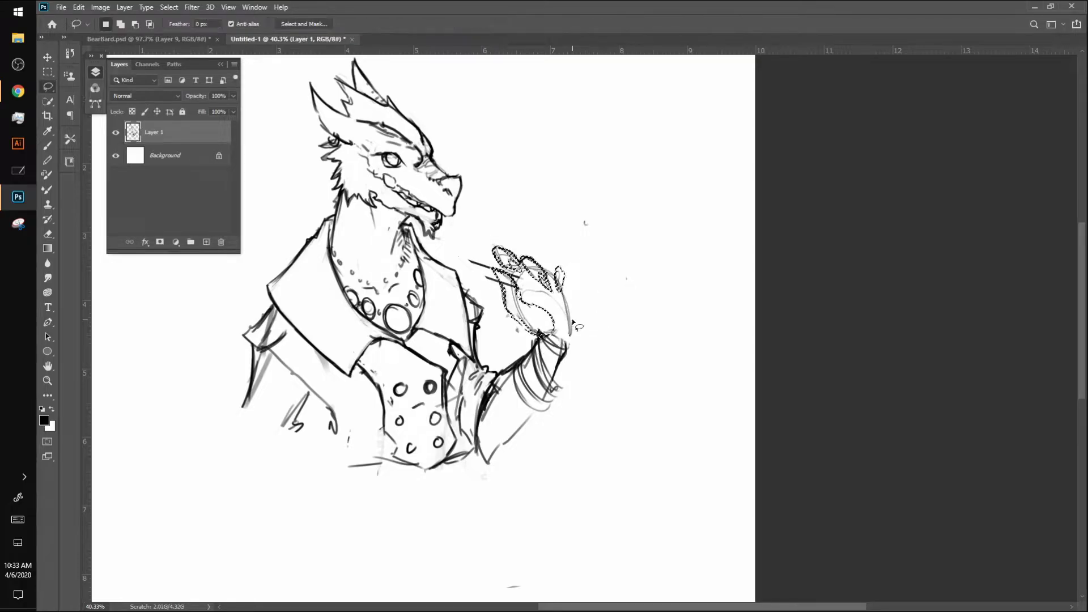
pyautogui.hotkey('ctrl', 'd')
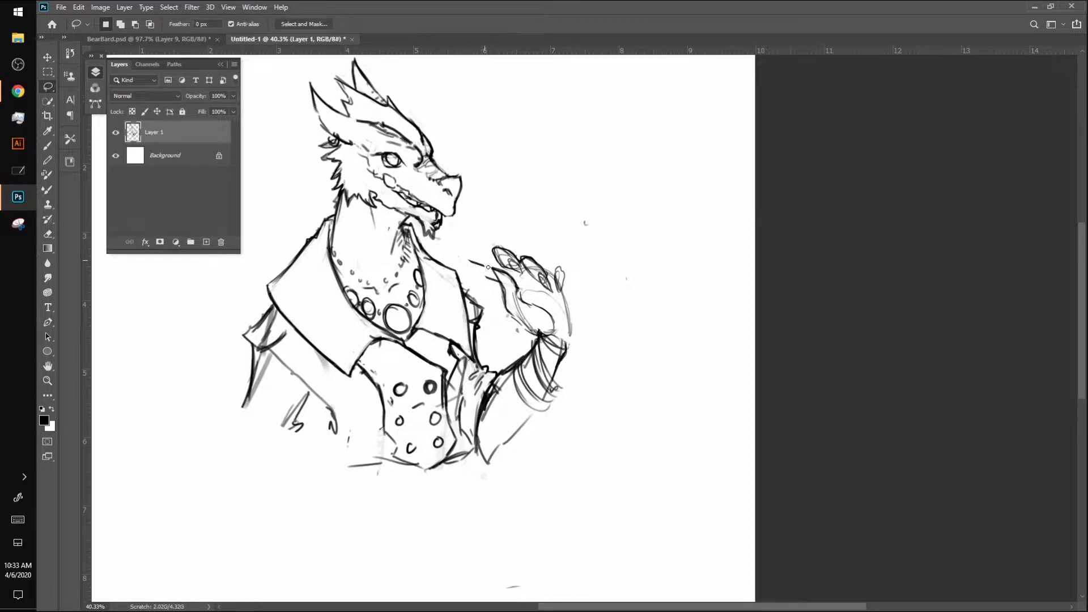
# Erase the leftover shaft lines and draw a sword grip with a flared pommel through the hand
pyautogui.moveTo(483, 265); pyautogui.dragTo(475, 260)
pyautogui.press('b')
pyautogui.moveTo(551, 280)
pyautogui.mouseDown()
pyautogui.moveTo(561, 297)
pyautogui.moveTo(581, 293)
pyautogui.moveTo(542, 290)
pyautogui.moveTo(597, 314)
pyautogui.moveTo(595, 297)
pyautogui.moveTo(613, 309)
pyautogui.moveTo(608, 292)
pyautogui.moveTo(613, 310)
pyautogui.mouseUp()
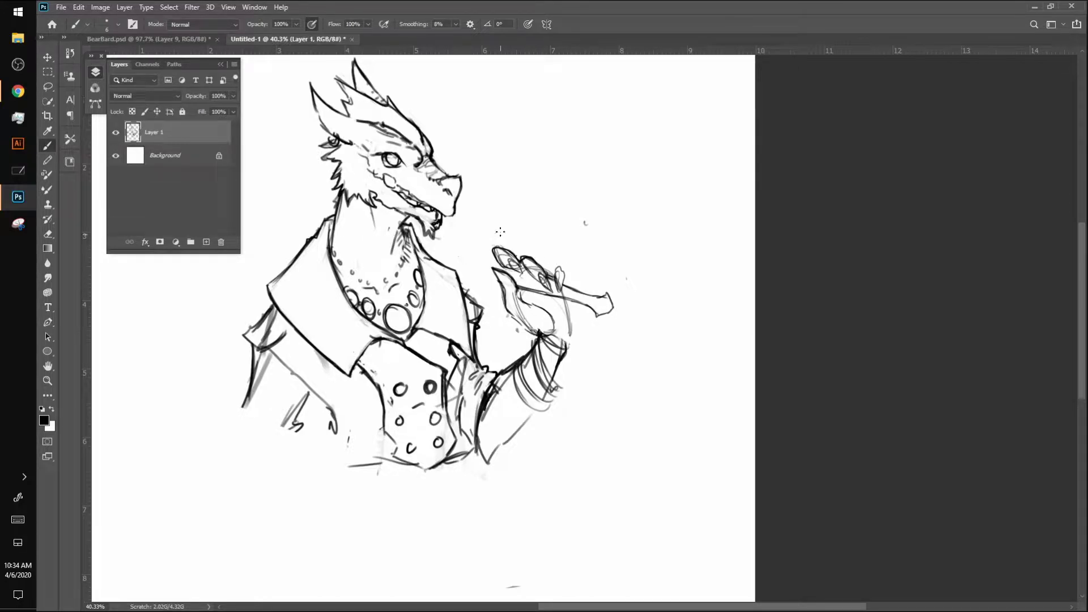
# Draw a short crossguard with squared ends across the sword grip, beside the thumb and first finger
pyautogui.moveTo(489, 239)
pyautogui.mouseDown()
pyautogui.moveTo(482, 213)
pyautogui.moveTo(489, 239)
pyautogui.moveTo(521, 194)
pyautogui.moveTo(508, 191)
pyautogui.moveTo(474, 347)
pyautogui.moveTo(478, 298)
pyautogui.mouseUp()
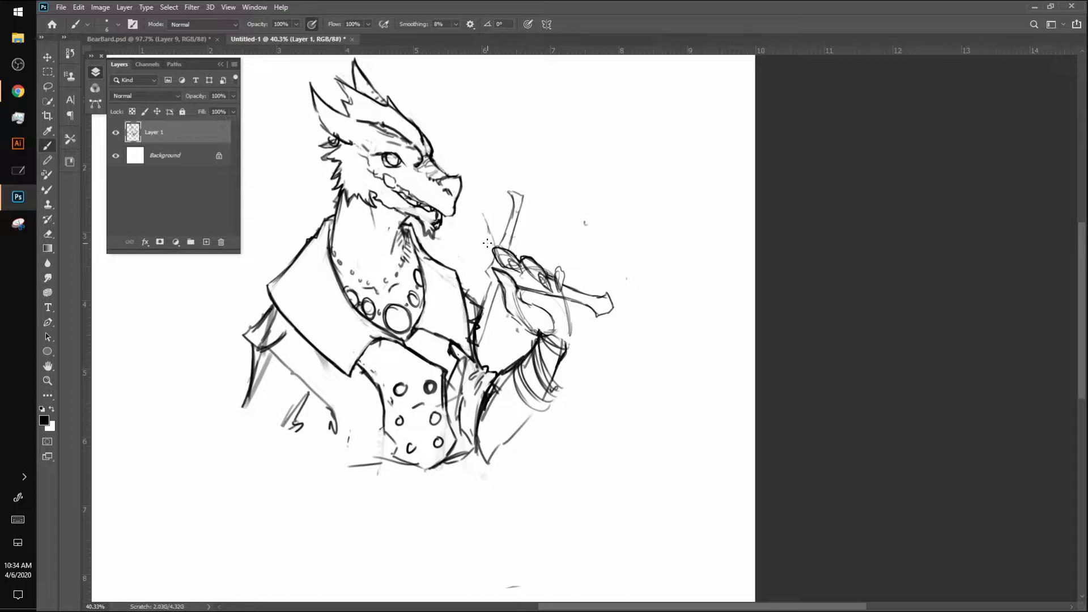
pyautogui.hotkey('ctrl', 'z')
pyautogui.hotkey('ctrl', 'z')
pyautogui.moveTo(481, 271); pyautogui.dragTo(482, 306)
pyautogui.moveTo(498, 244)
pyautogui.mouseDown()
pyautogui.moveTo(513, 221)
pyautogui.moveTo(524, 235)
pyautogui.moveTo(494, 225)
pyautogui.moveTo(528, 236)
pyautogui.moveTo(504, 185)
pyautogui.moveTo(504, 213)
pyautogui.moveTo(487, 238)
pyautogui.mouseUp()
pyautogui.press('e')
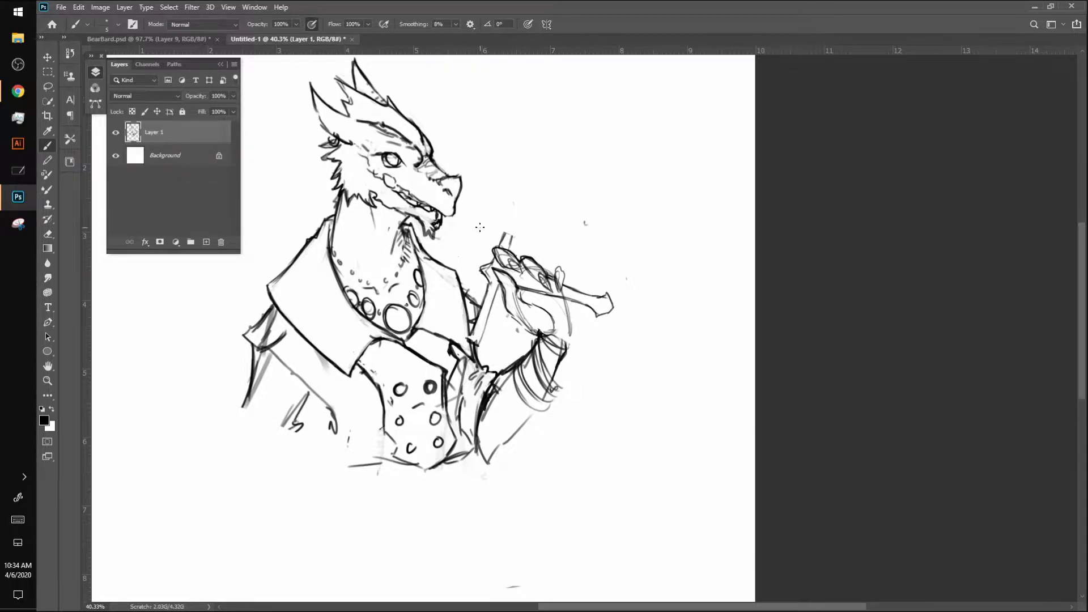
pyautogui.moveTo(485, 312); pyautogui.dragTo(473, 355)
pyautogui.press(']')
pyautogui.moveTo(483, 312); pyautogui.dragTo(479, 353)
pyautogui.moveTo(478, 298)
pyautogui.mouseDown()
pyautogui.moveTo(465, 286)
pyautogui.moveTo(489, 297)
pyautogui.moveTo(484, 290)
pyautogui.moveTo(485, 316)
pyautogui.moveTo(510, 242)
pyautogui.mouseUp()
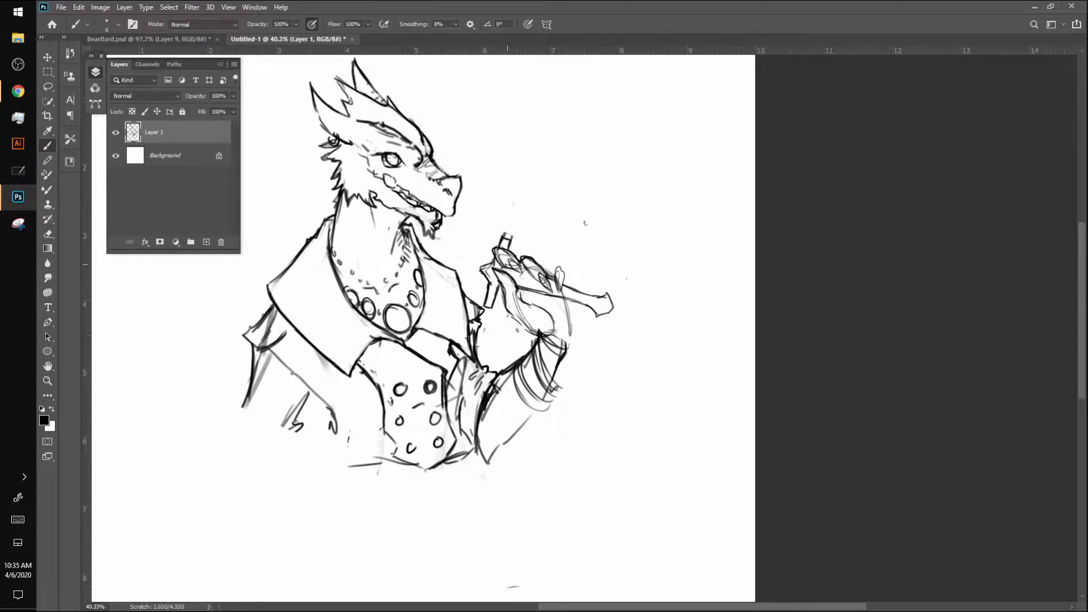
pyautogui.moveTo(504, 262); pyautogui.dragTo(518, 272)
# Create a new layer and draw a long, narrow vertical sword blade with a pointed tip beside the creature
pyautogui.scroll(-3, 571, 183)
pyautogui.scroll(-2, 549, 360)
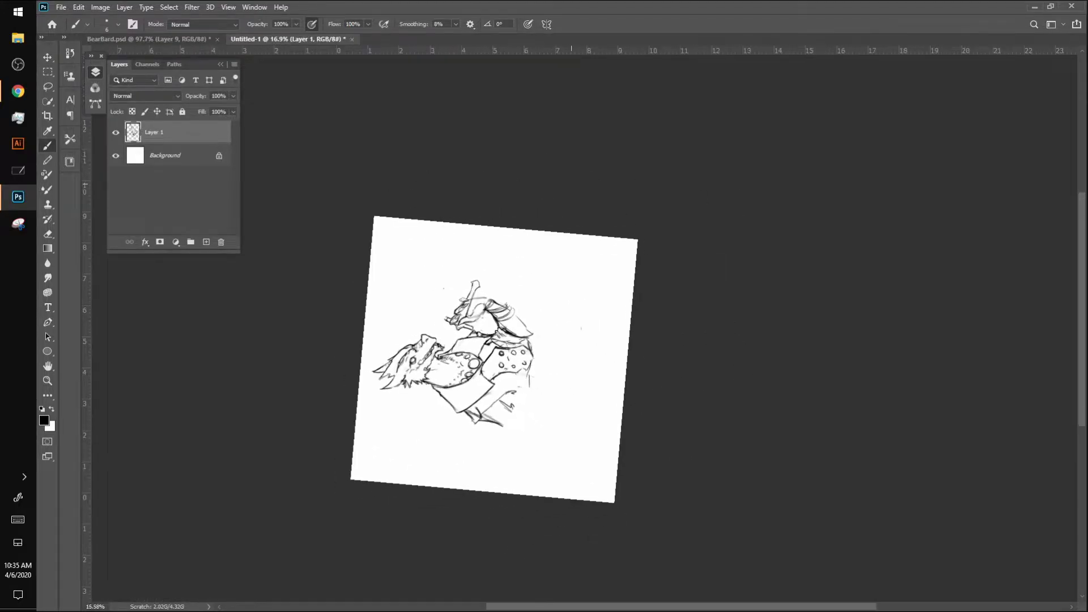
pyautogui.click(206, 242)
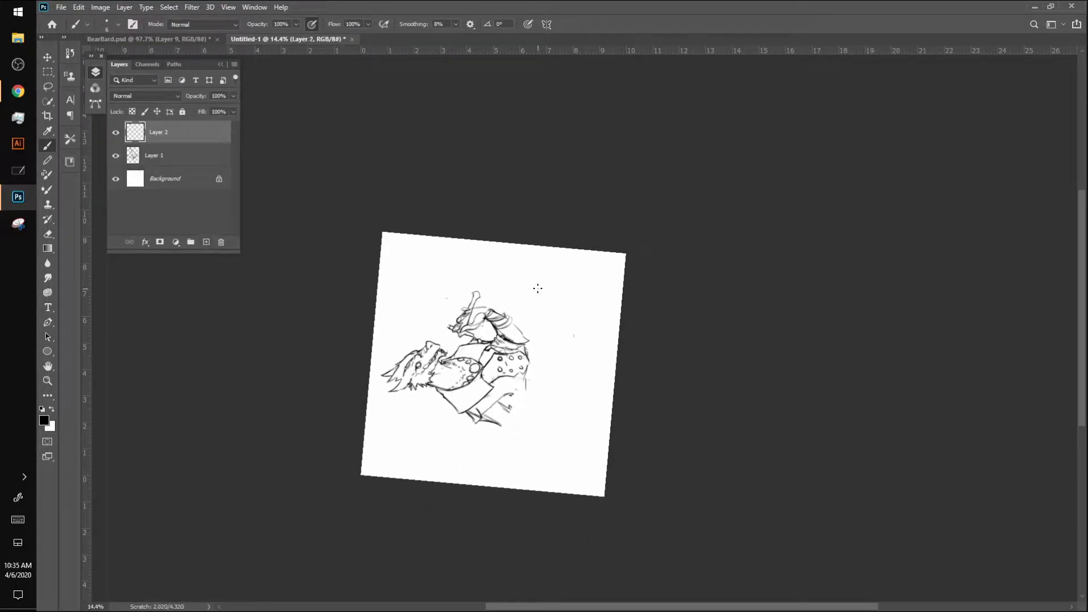
pyautogui.hotkey('ctrl', '0')
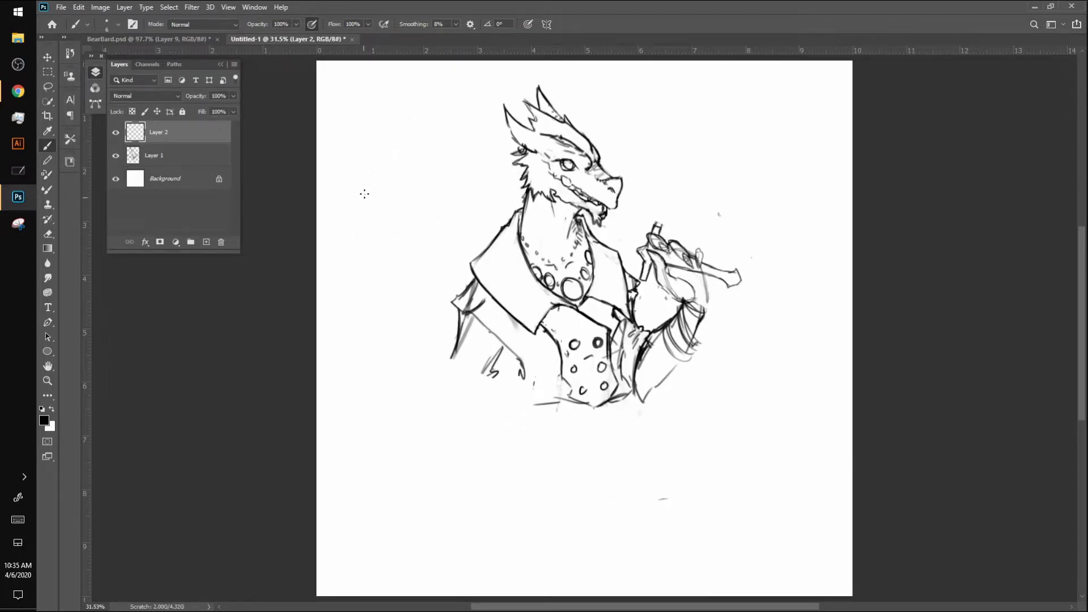
pyautogui.moveTo(366, 150)
pyautogui.mouseDown()
pyautogui.moveTo(379, 454)
pyautogui.moveTo(367, 470)
pyautogui.moveTo(375, 195)
pyautogui.moveTo(370, 485)
pyautogui.mouseUp()
pyautogui.moveTo(367, 473)
pyautogui.mouseDown()
pyautogui.moveTo(372, 489)
pyautogui.moveTo(375, 470)
pyautogui.mouseUp()
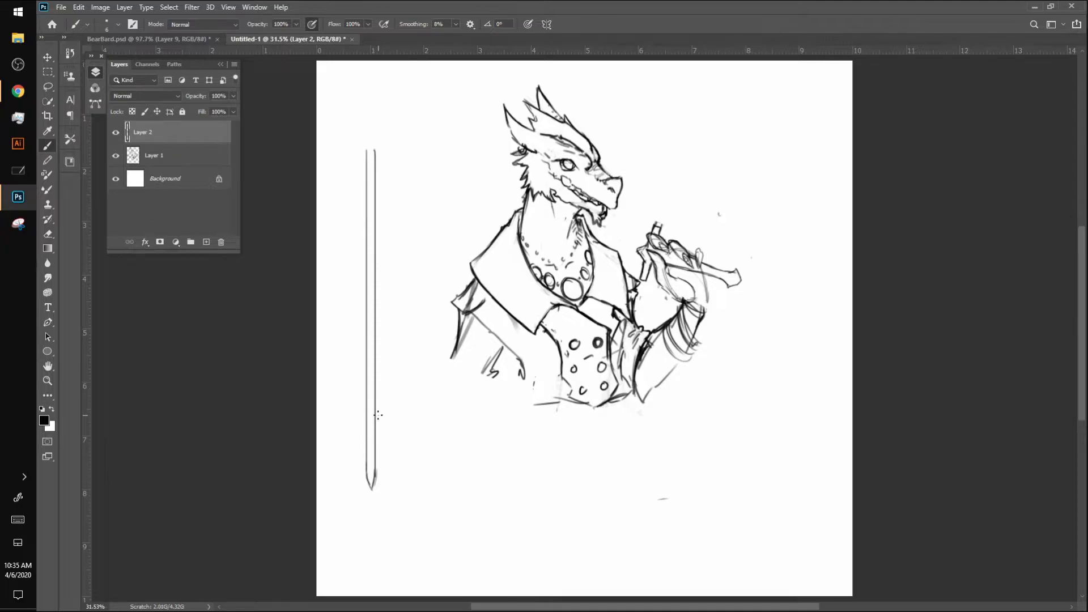
# Distort the blade so that it narrows toward its pointed end
pyautogui.hotkey('ctrl', 't')
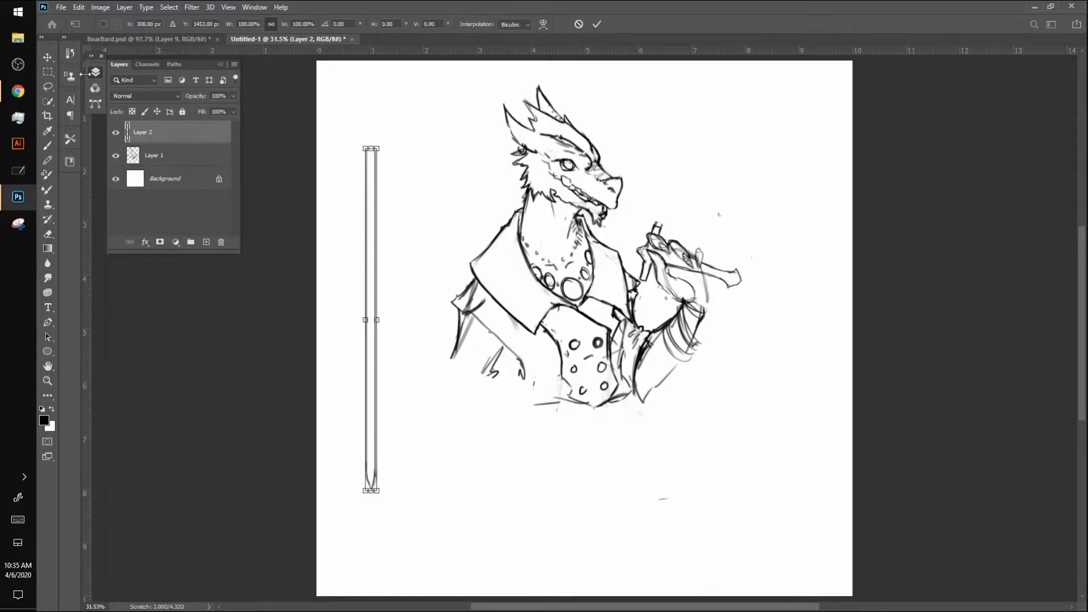
pyautogui.rightClick(379, 494)
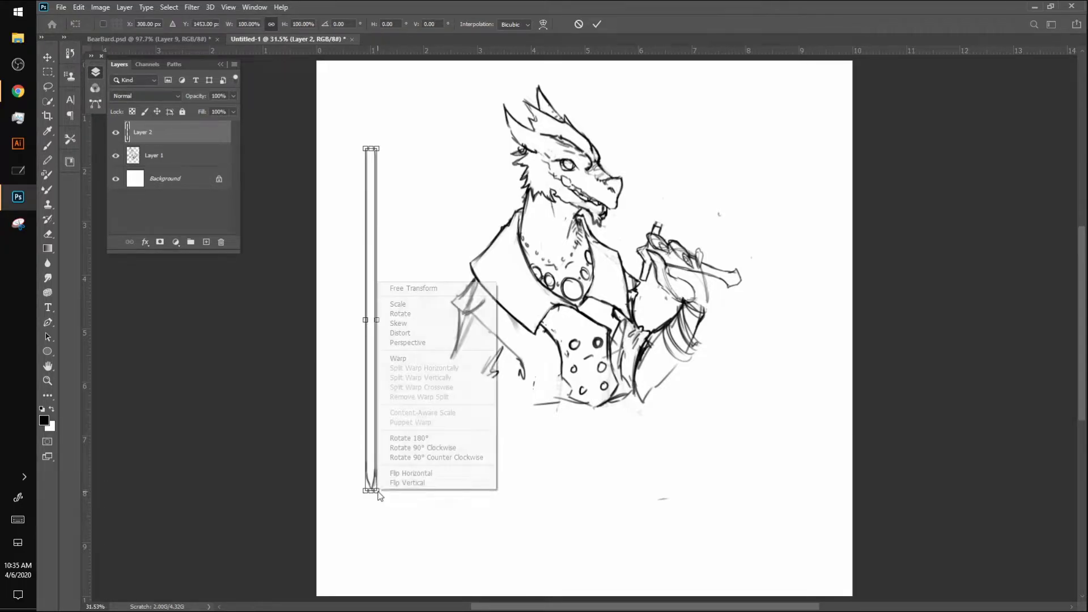
pyautogui.click(378, 492)
pyautogui.keyDown('ctrl'); pyautogui.moveTo(377, 491); pyautogui.dragTo(373, 491); pyautogui.keyUp('ctrl')
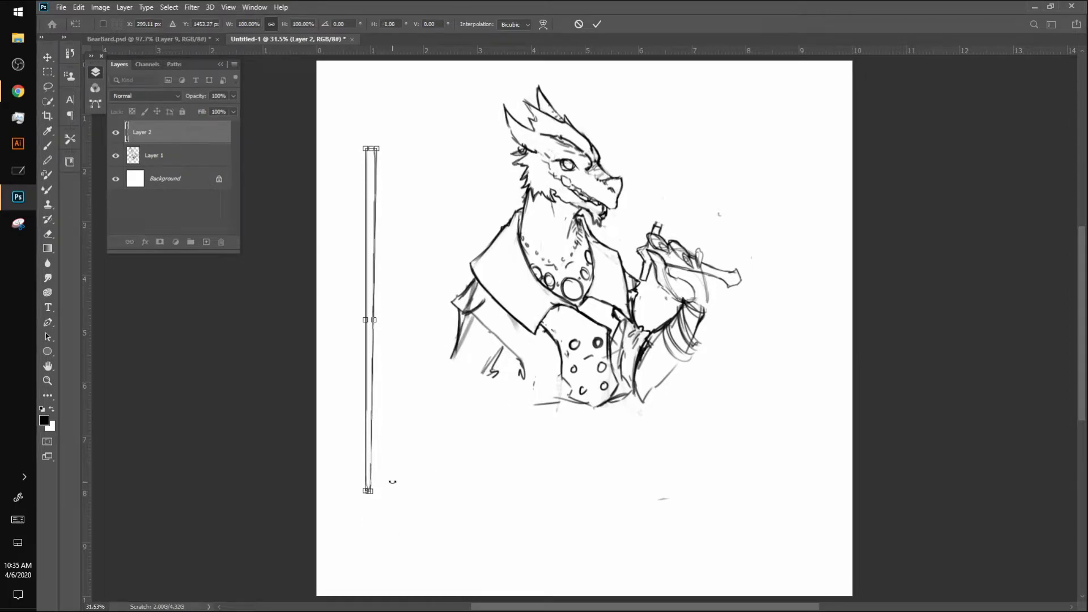
pyautogui.press('Return')
# Rotate the blade diagonally and align its base with the crossguard, so it extends across the neck and over the shoulder
pyautogui.hotkey('ctrl', 't')
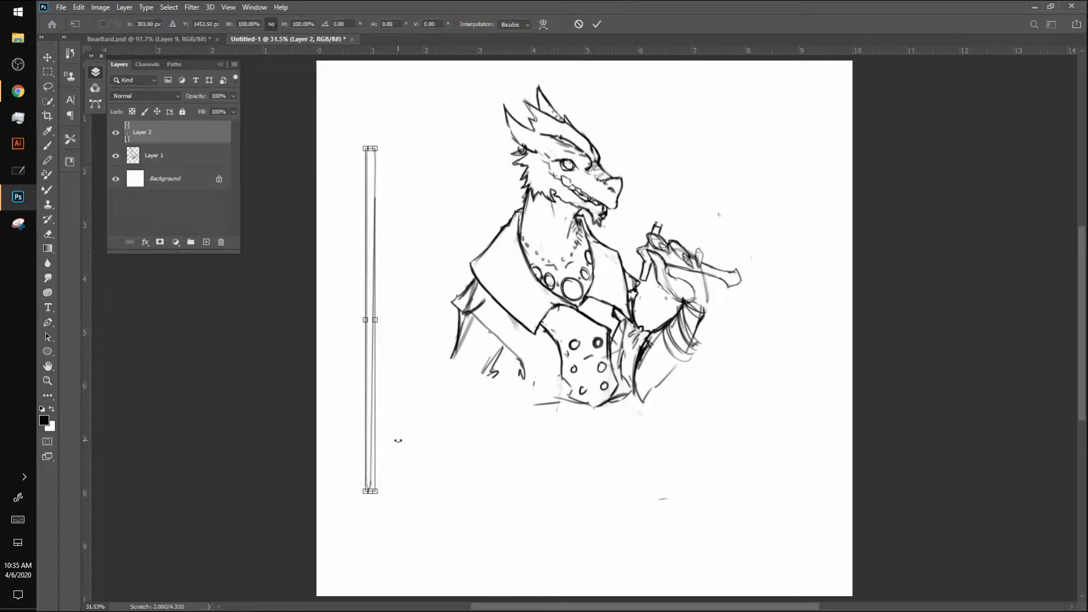
pyautogui.moveTo(390, 136); pyautogui.dragTo(536, 404)
pyautogui.press('Return')
pyautogui.press('v')
pyautogui.moveTo(437, 339); pyautogui.dragTo(534, 206)
pyautogui.hotkey('ctrl', 't')
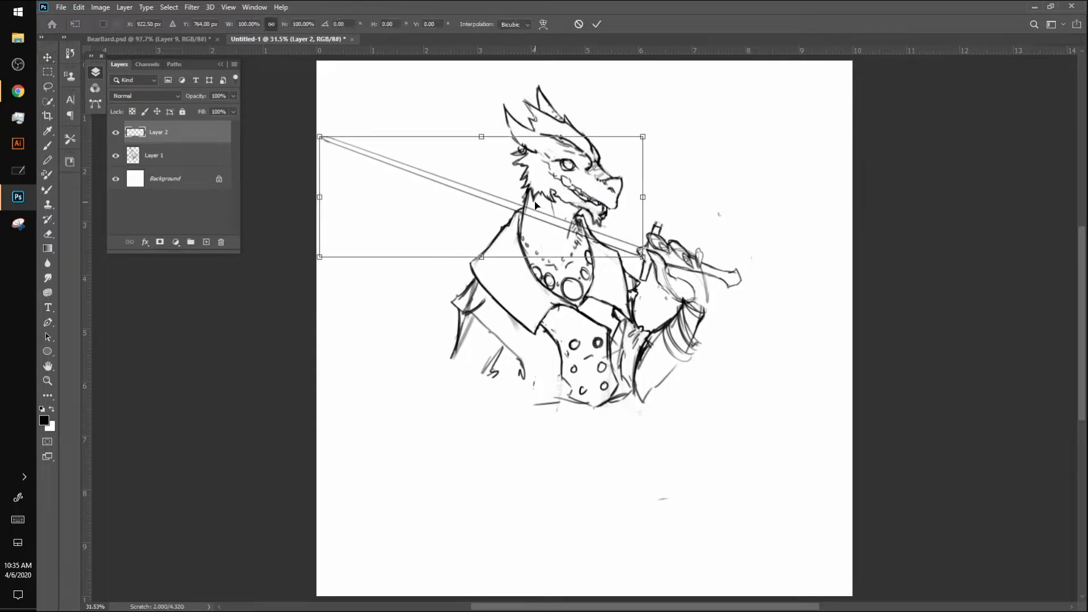
pyautogui.moveTo(664, 168); pyautogui.dragTo(662, 155)
pyautogui.moveTo(634, 239); pyautogui.dragTo(631, 247)
pyautogui.moveTo(669, 161); pyautogui.dragTo(666, 158)
pyautogui.moveTo(625, 245); pyautogui.dragTo(627, 247)
pyautogui.press('Return')
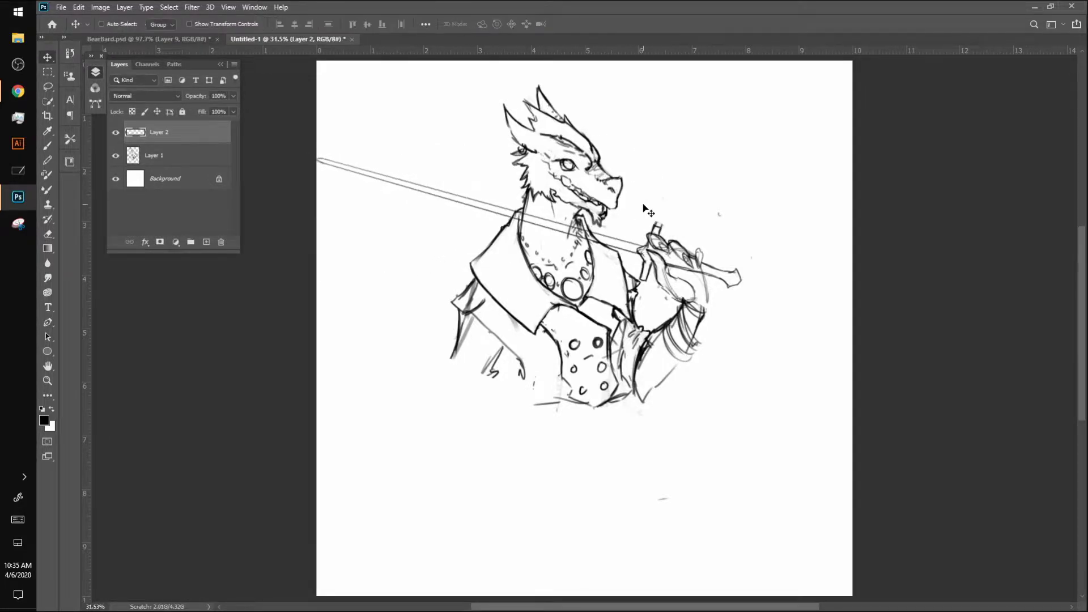
# Erase the blade where it crosses the neck and collar, and move both sketch layers toward the canvas centre
pyautogui.moveTo(524, 212)
pyautogui.mouseDown()
pyautogui.moveTo(550, 248)
pyautogui.moveTo(578, 247)
pyautogui.moveTo(571, 206)
pyautogui.moveTo(579, 227)
pyautogui.mouseUp()
pyautogui.keyDown('shift'); pyautogui.click(161, 152); pyautogui.keyUp('shift')
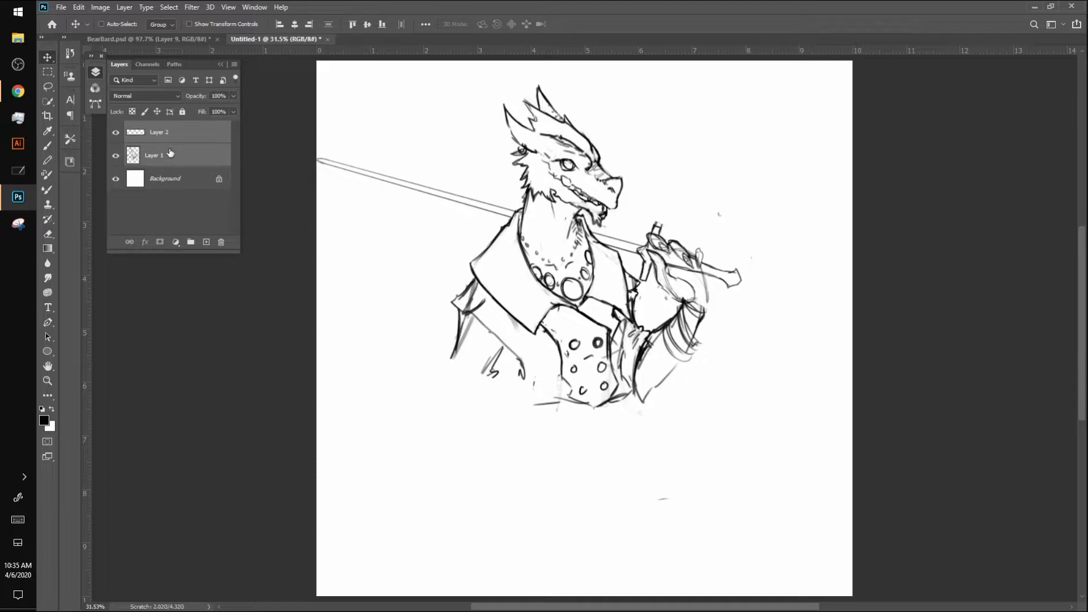
pyautogui.moveTo(627, 257)
pyautogui.mouseDown()
pyautogui.moveTo(694, 294)
pyautogui.moveTo(664, 278)
pyautogui.mouseUp()
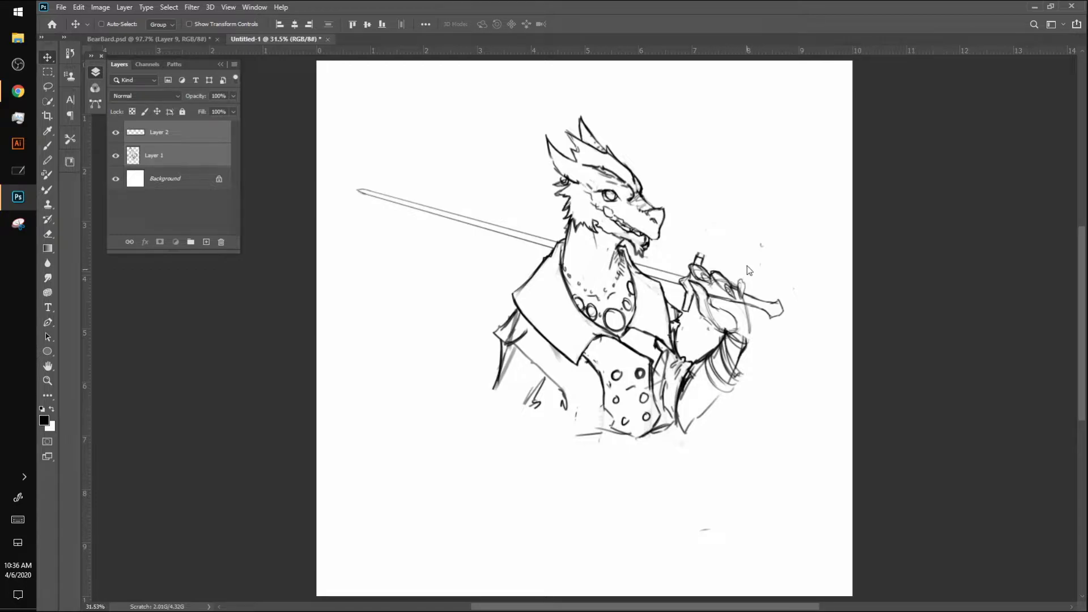
pyautogui.click(747, 246)
pyautogui.click(548, 230)
pyautogui.doubleClick(184, 177)
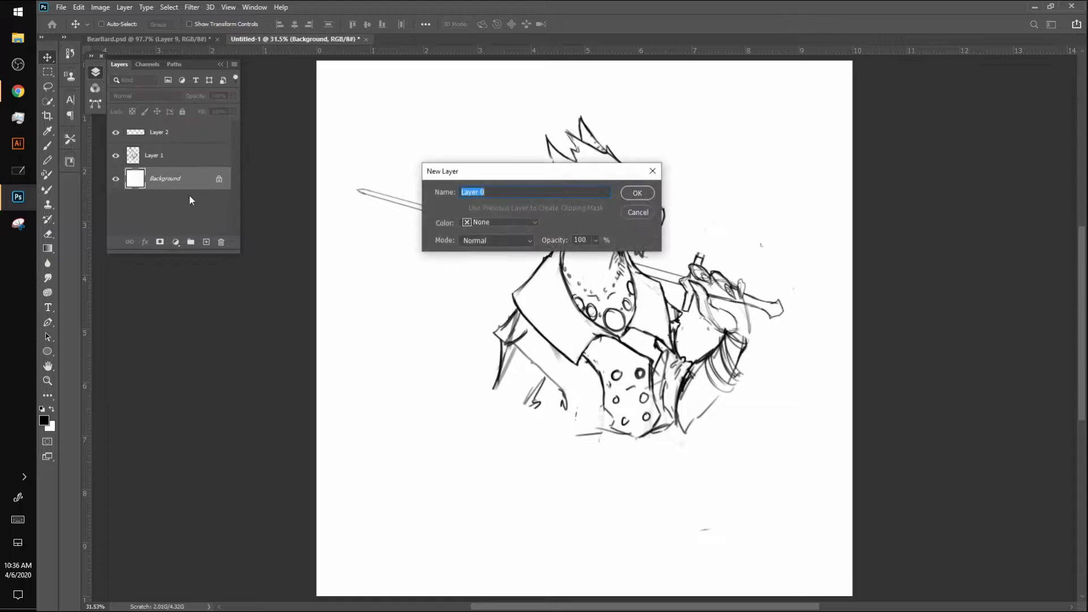
pyautogui.click(634, 212)
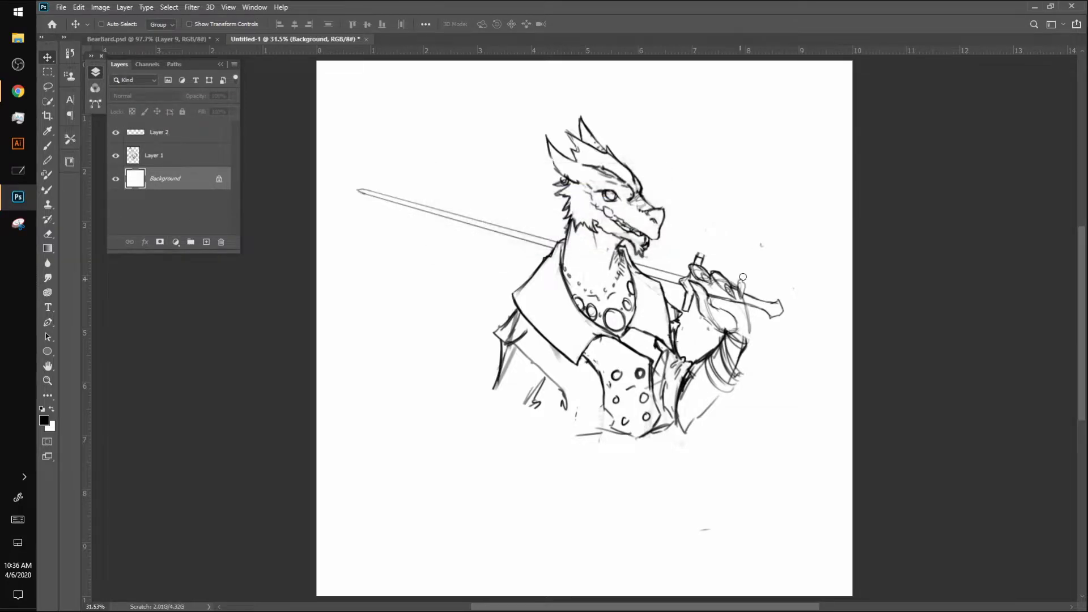
# On Layer 1, erase the outermost finger and redraw the fingers as rounded knuckles curled around the sword grip
pyautogui.click(205, 157)
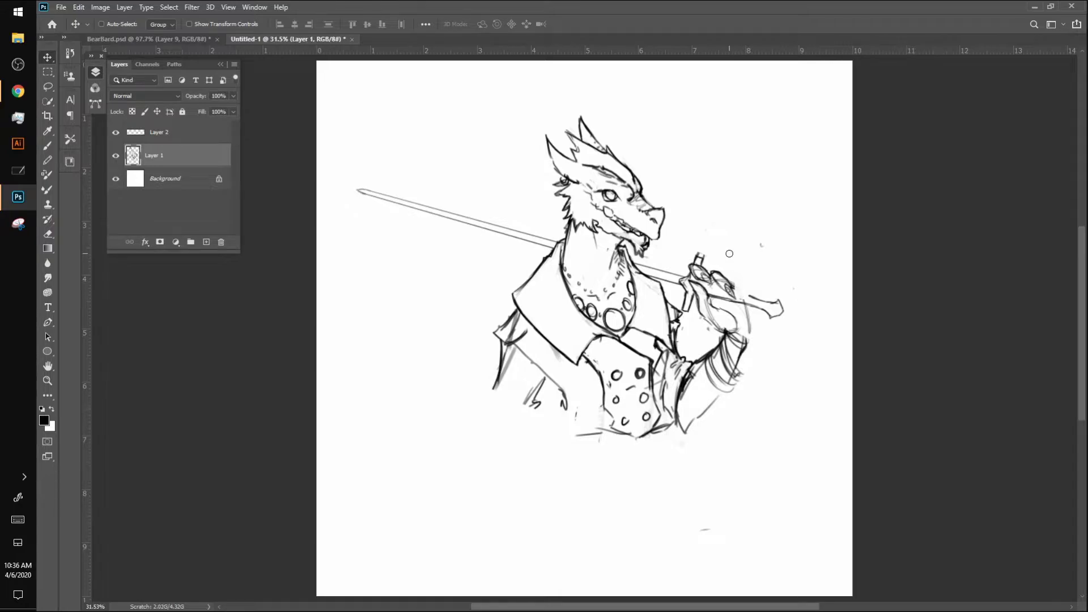
pyautogui.press('b')
pyautogui.press(']')
pyautogui.press(']')
pyautogui.moveTo(732, 282)
pyautogui.mouseDown()
pyautogui.moveTo(741, 293)
pyautogui.moveTo(724, 277)
pyautogui.moveTo(735, 274)
pyautogui.moveTo(711, 267)
pyautogui.moveTo(732, 302)
pyautogui.moveTo(706, 274)
pyautogui.mouseUp()
pyautogui.moveTo(710, 283)
pyautogui.mouseDown()
pyautogui.moveTo(700, 270)
pyautogui.moveTo(779, 299)
pyautogui.moveTo(771, 296)
pyautogui.mouseUp()
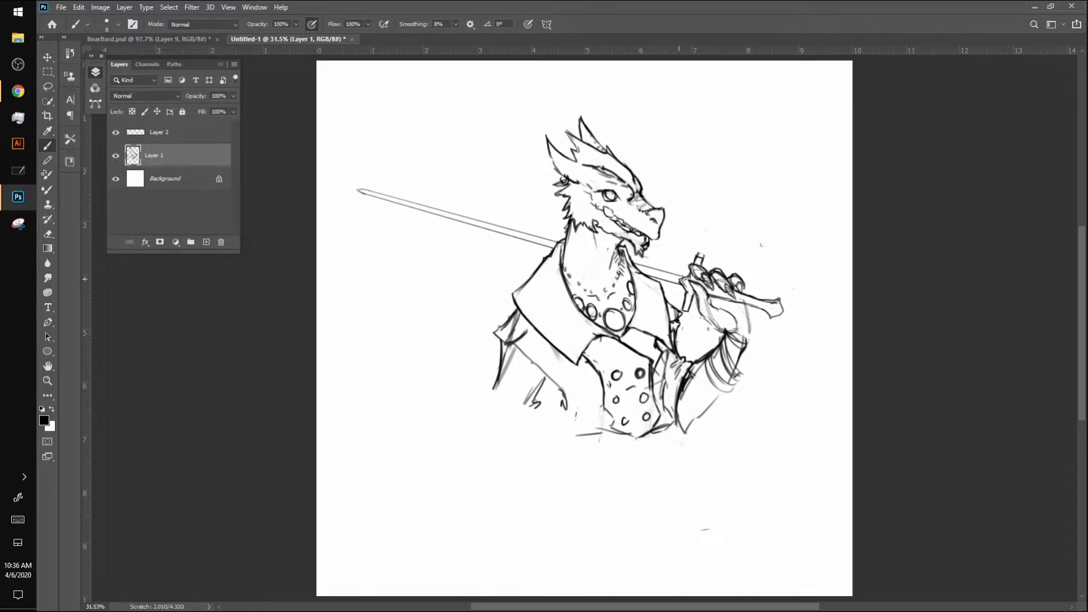
# Strengthen the crossguard below the fingers and try a tall curved knuckle guard arching above the sword hand
pyautogui.moveTo(685, 271)
pyautogui.mouseDown()
pyautogui.moveTo(685, 276)
pyautogui.moveTo(683, 316)
pyautogui.mouseUp()
pyautogui.moveTo(699, 249)
pyautogui.mouseDown()
pyautogui.moveTo(693, 269)
pyautogui.moveTo(748, 231)
pyautogui.moveTo(765, 286)
pyautogui.moveTo(759, 335)
pyautogui.moveTo(757, 239)
pyautogui.mouseUp()
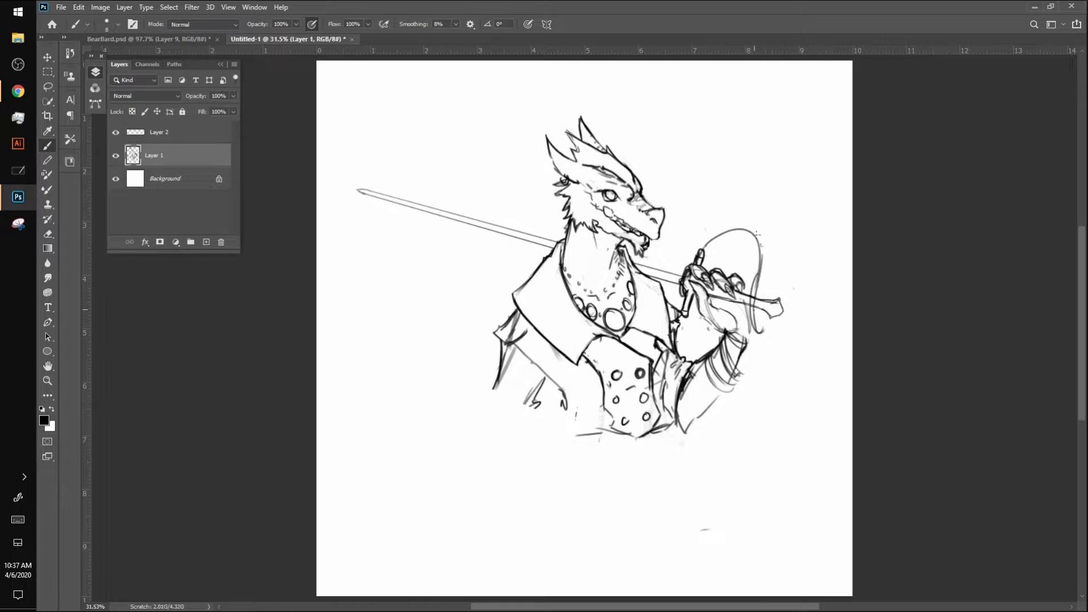
pyautogui.moveTo(755, 288)
pyautogui.mouseDown()
pyautogui.moveTo(746, 233)
pyautogui.moveTo(708, 243)
pyautogui.moveTo(750, 279)
pyautogui.moveTo(744, 239)
pyautogui.moveTo(719, 243)
pyautogui.mouseUp()
pyautogui.moveTo(736, 233)
pyautogui.mouseDown()
pyautogui.moveTo(752, 286)
pyautogui.moveTo(752, 271)
pyautogui.moveTo(711, 234)
pyautogui.moveTo(739, 225)
pyautogui.moveTo(756, 245)
pyautogui.moveTo(756, 290)
pyautogui.mouseUp()
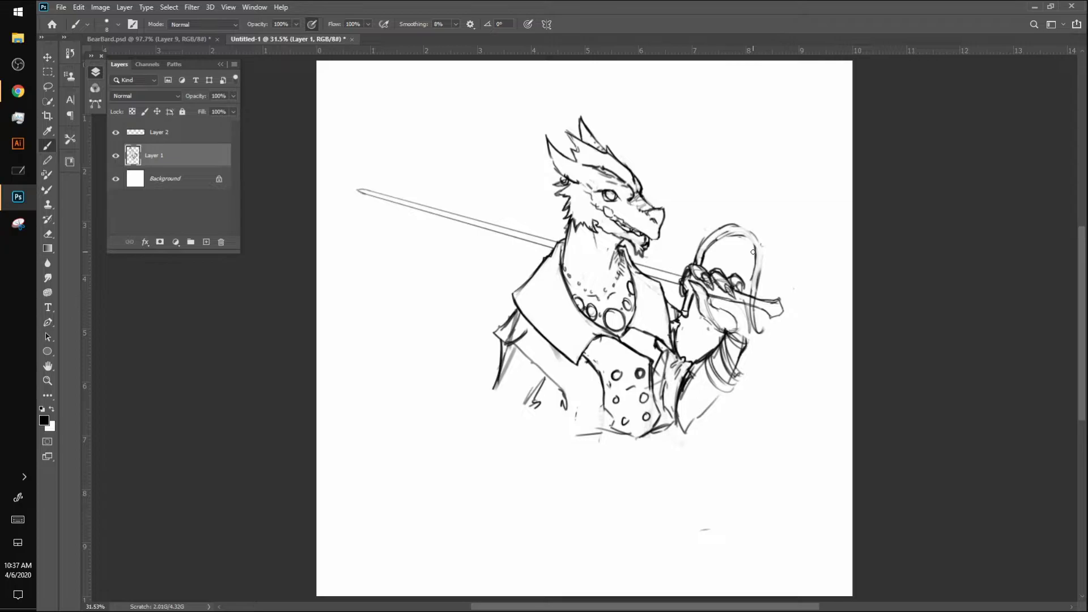
# Redraw the knuckle guard as a lower double-lined arc over the fingers, finished with a rounded loop at the pommel
pyautogui.moveTo(710, 240)
pyautogui.mouseDown()
pyautogui.moveTo(736, 244)
pyautogui.moveTo(735, 223)
pyautogui.moveTo(756, 253)
pyautogui.moveTo(760, 267)
pyautogui.moveTo(717, 256)
pyautogui.moveTo(748, 270)
pyautogui.moveTo(733, 256)
pyautogui.moveTo(754, 286)
pyautogui.moveTo(736, 264)
pyautogui.moveTo(749, 268)
pyautogui.moveTo(707, 265)
pyautogui.moveTo(740, 259)
pyautogui.moveTo(772, 319)
pyautogui.mouseUp()
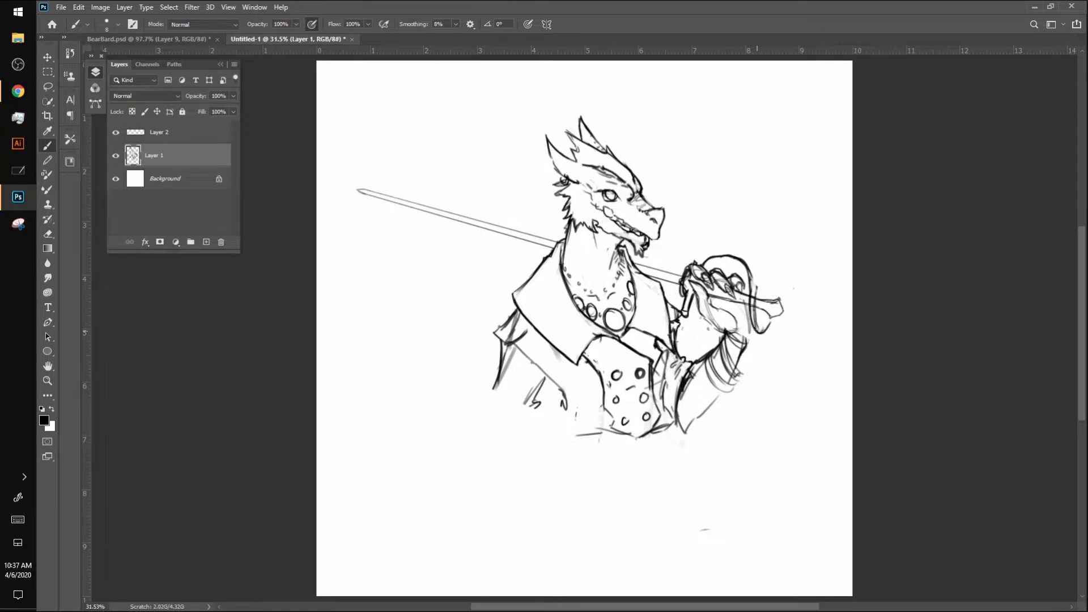
pyautogui.moveTo(709, 255)
pyautogui.mouseDown()
pyautogui.moveTo(732, 250)
pyautogui.moveTo(752, 262)
pyautogui.moveTo(755, 285)
pyautogui.mouseUp()
pyautogui.moveTo(771, 317)
pyautogui.mouseDown()
pyautogui.moveTo(773, 330)
pyautogui.moveTo(766, 312)
pyautogui.moveTo(779, 304)
pyautogui.moveTo(777, 320)
pyautogui.moveTo(784, 311)
pyautogui.mouseUp()
pyautogui.hotkey('ctrl', 'z')
pyautogui.hotkey('ctrl', 'z')
pyautogui.hotkey('ctrl', 'z')
pyautogui.hotkey('ctrl', 'z')
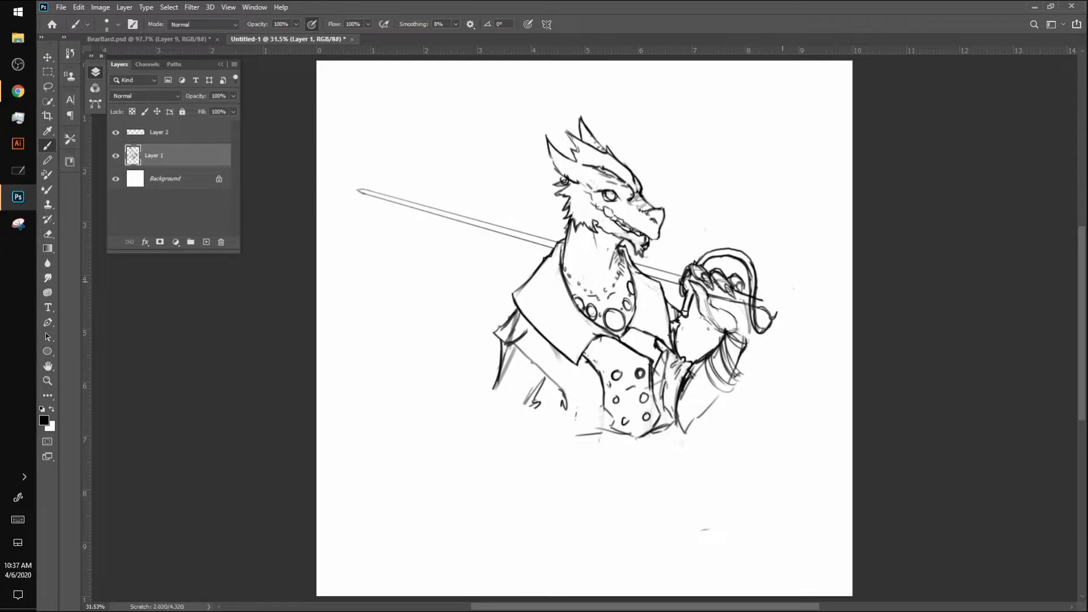
pyautogui.moveTo(762, 298)
pyautogui.mouseDown()
pyautogui.moveTo(780, 311)
pyautogui.moveTo(762, 335)
pyautogui.moveTo(771, 327)
pyautogui.mouseUp()
# Darken the lowered arm's sleeve edges and redraw the curved wrapped bands of the cuff around the raised forearm
pyautogui.moveTo(501, 355)
pyautogui.mouseDown()
pyautogui.moveTo(499, 366)
pyautogui.moveTo(497, 339)
pyautogui.moveTo(489, 392)
pyautogui.moveTo(548, 379)
pyautogui.moveTo(557, 392)
pyautogui.mouseUp()
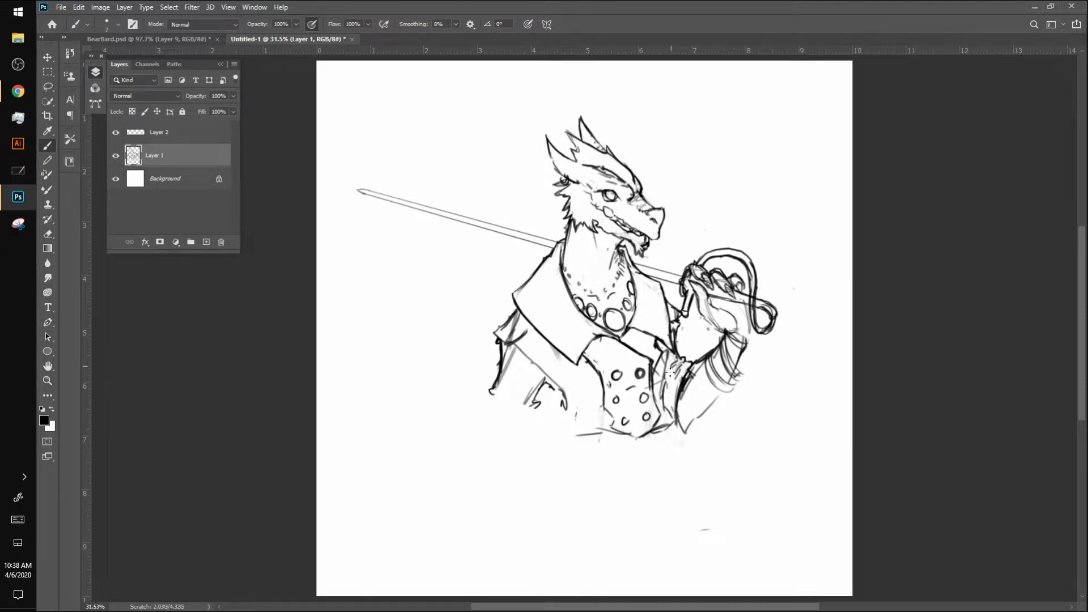
pyautogui.moveTo(661, 389); pyautogui.dragTo(664, 365)
pyautogui.moveTo(726, 332)
pyautogui.mouseDown()
pyautogui.moveTo(717, 349)
pyautogui.moveTo(730, 378)
pyautogui.moveTo(739, 363)
pyautogui.moveTo(743, 375)
pyautogui.moveTo(725, 347)
pyautogui.moveTo(736, 374)
pyautogui.moveTo(716, 362)
pyautogui.moveTo(712, 391)
pyautogui.moveTo(731, 381)
pyautogui.moveTo(715, 373)
pyautogui.moveTo(717, 343)
pyautogui.moveTo(708, 392)
pyautogui.moveTo(719, 408)
pyautogui.moveTo(725, 397)
pyautogui.mouseUp()
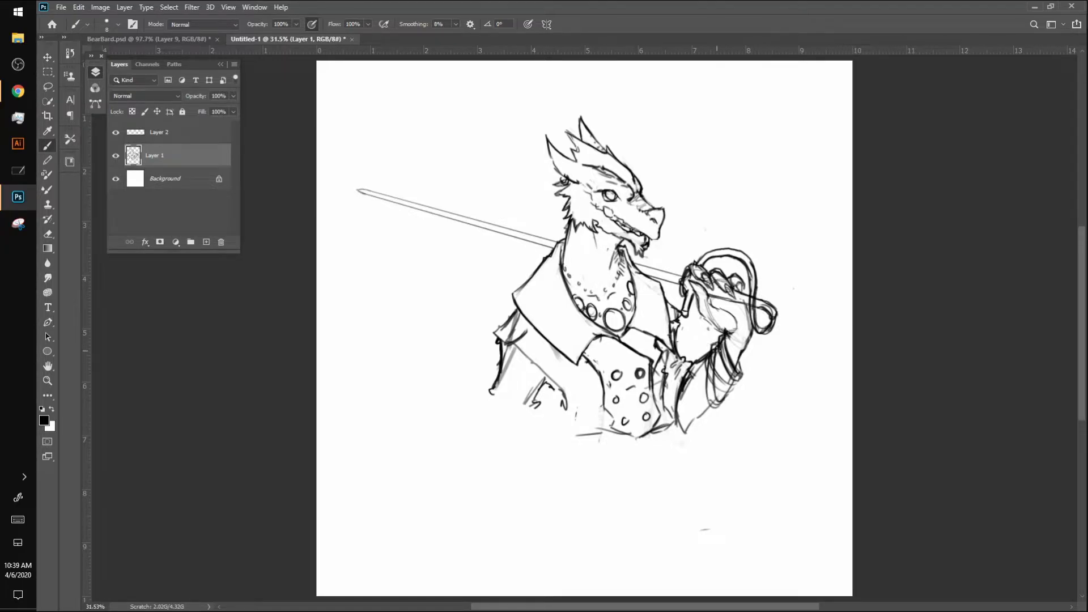
pyautogui.moveTo(713, 346)
pyautogui.mouseDown()
pyautogui.moveTo(706, 376)
pyautogui.moveTo(715, 368)
pyautogui.moveTo(734, 386)
pyautogui.mouseUp()
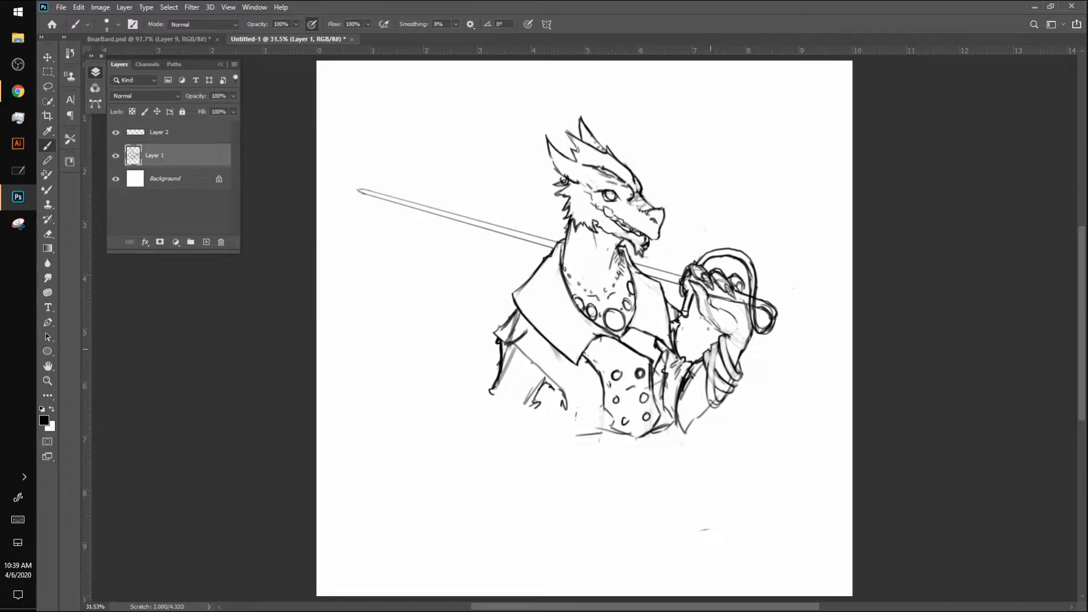
pyautogui.moveTo(715, 348)
pyautogui.mouseDown()
pyautogui.moveTo(710, 403)
pyautogui.moveTo(724, 409)
pyautogui.moveTo(709, 404)
pyautogui.moveTo(727, 393)
pyautogui.mouseUp()
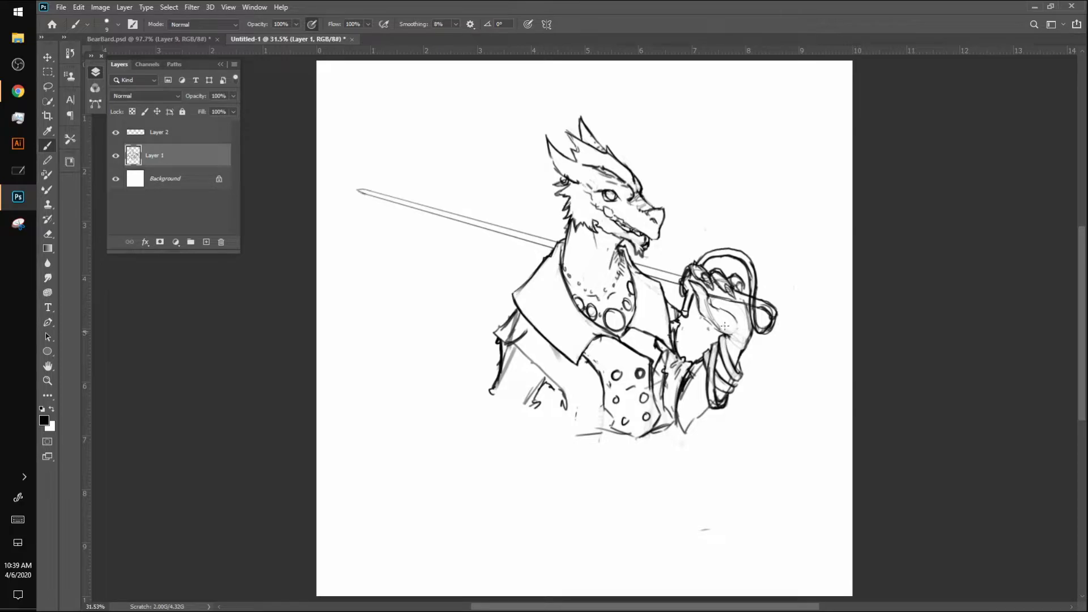
# Darken the coat edge, add small marks along the horns and brow, and thicken the hem at the lowered sleeve
pyautogui.moveTo(663, 372); pyautogui.dragTo(665, 351)
pyautogui.moveTo(549, 155); pyautogui.dragTo(560, 170)
pyautogui.moveTo(580, 120); pyautogui.dragTo(579, 112)
pyautogui.moveTo(552, 153); pyautogui.dragTo(547, 138)
pyautogui.moveTo(614, 161); pyautogui.dragTo(621, 172)
pyautogui.moveTo(539, 390)
pyautogui.mouseDown()
pyautogui.moveTo(595, 424)
pyautogui.moveTo(527, 403)
pyautogui.moveTo(560, 409)
pyautogui.mouseUp()
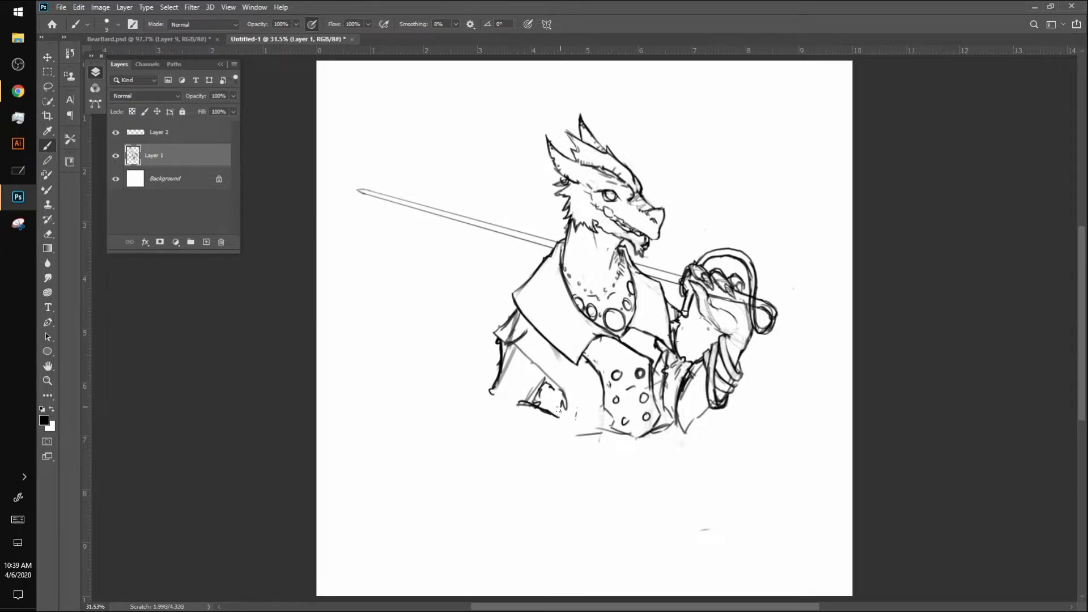
# Turn the dotted necklace line into a row of small round beads and touch up the large centre bead
pyautogui.click(613, 285)
pyautogui.moveTo(615, 281)
pyautogui.mouseDown()
pyautogui.moveTo(623, 262)
pyautogui.moveTo(599, 288)
pyautogui.moveTo(569, 275)
pyautogui.mouseUp()
pyautogui.moveTo(617, 306)
pyautogui.mouseDown()
pyautogui.moveTo(601, 322)
pyautogui.moveTo(620, 327)
pyautogui.moveTo(623, 313)
pyautogui.mouseUp()
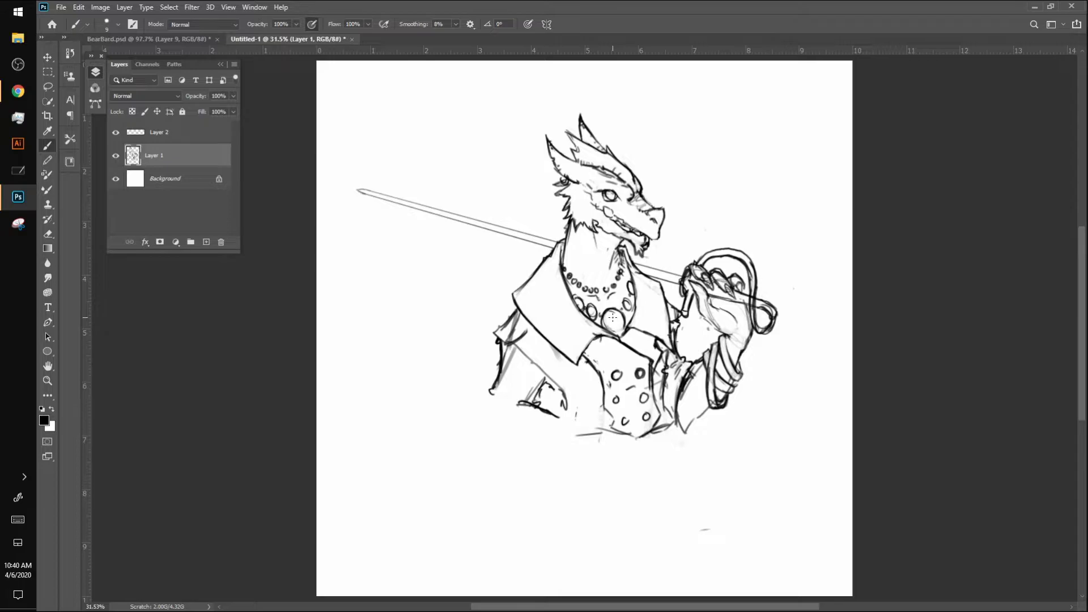
# Refine the fingers and palm lines of the sword hand with a smaller brush, and touch up the collar's point
pyautogui.scroll(3, 612, 317)
pyautogui.scroll(-2, 613, 318)
pyautogui.scroll(-4, 612, 317)
pyautogui.scroll(5, 612, 317)
pyautogui.scroll(-1, 613, 317)
pyautogui.scroll(1, 613, 317)
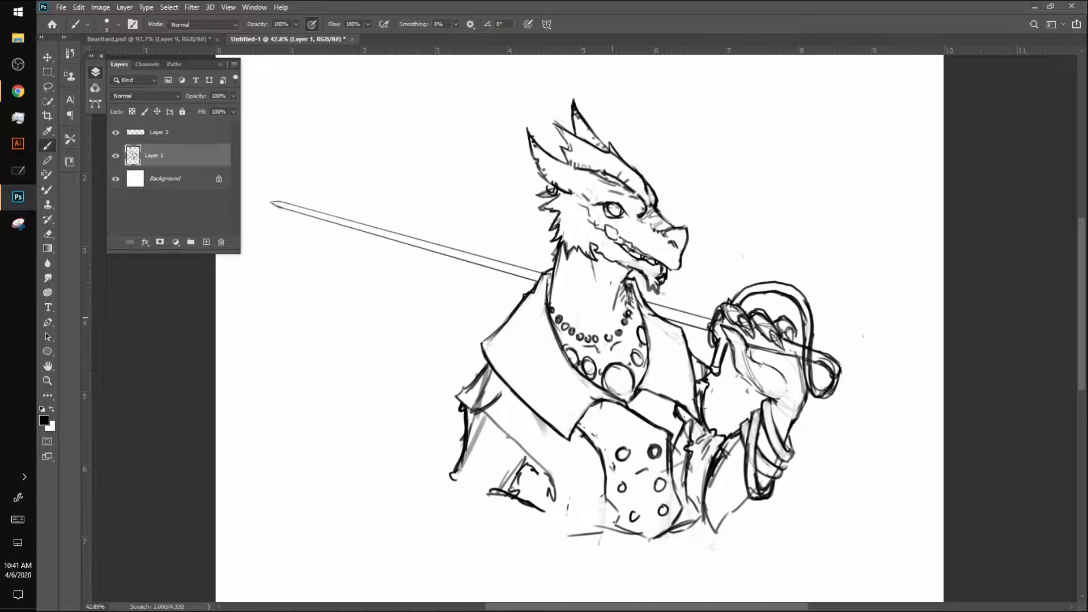
pyautogui.press('[')
pyautogui.moveTo(726, 309); pyautogui.dragTo(732, 325)
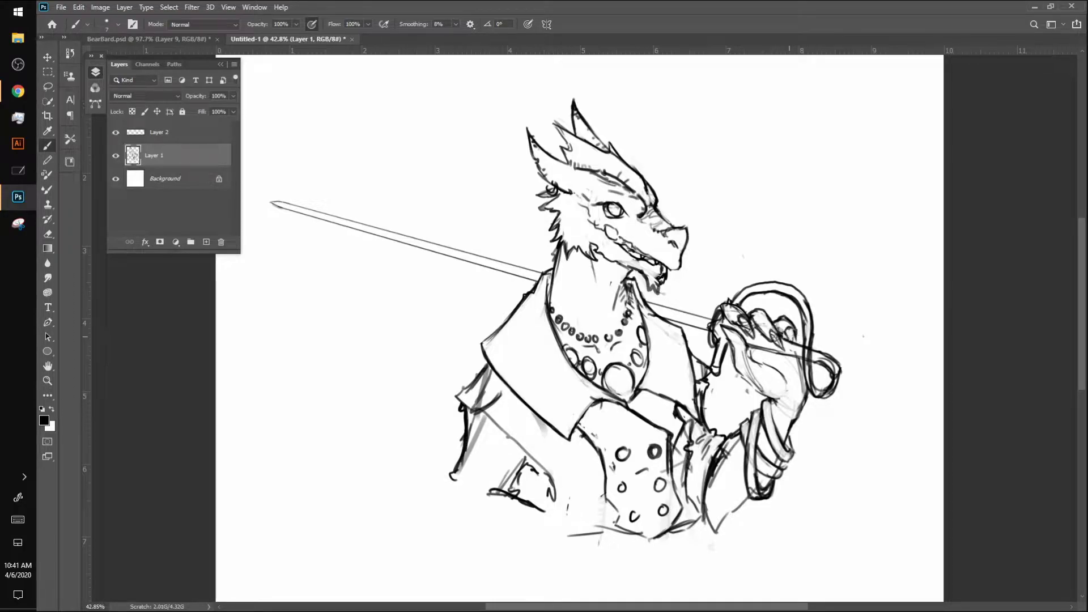
pyautogui.moveTo(796, 350); pyautogui.dragTo(784, 328)
pyautogui.moveTo(748, 355)
pyautogui.mouseDown()
pyautogui.moveTo(781, 371)
pyautogui.moveTo(779, 358)
pyautogui.mouseUp()
pyautogui.moveTo(559, 426); pyautogui.dragTo(565, 421)
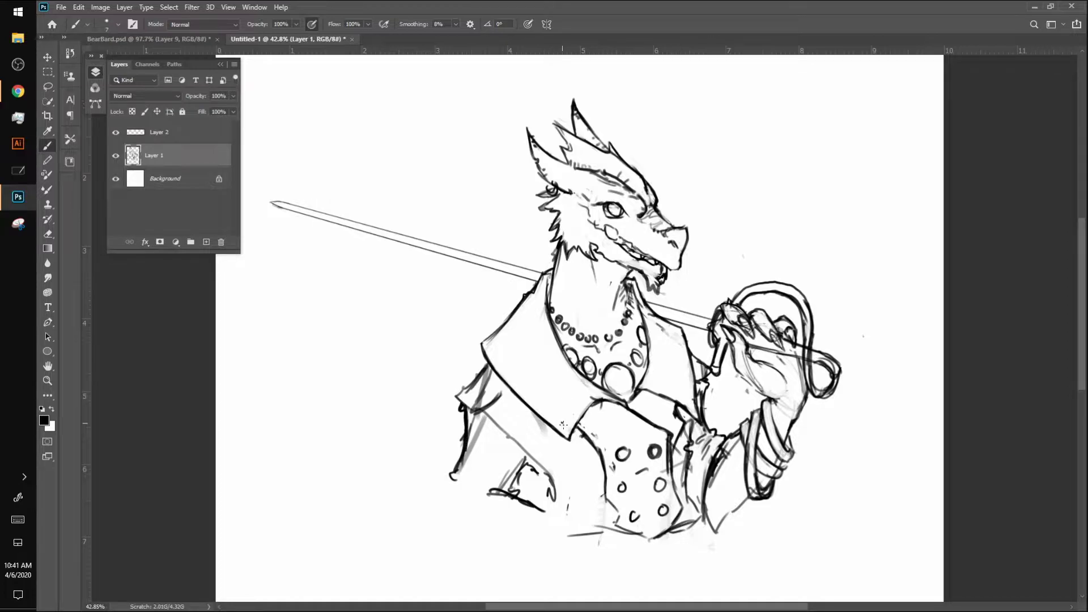
# Clean up the rough shoulder lines below the collar and redraw the inner curve of the lowered sleeve
pyautogui.moveTo(687, 406); pyautogui.dragTo(690, 397)
pyautogui.moveTo(486, 411); pyautogui.dragTo(544, 474)
pyautogui.hotkey('ctrl', 'z')
pyautogui.hotkey('ctrl', 'z')
pyautogui.hotkey('ctrl', 'z')
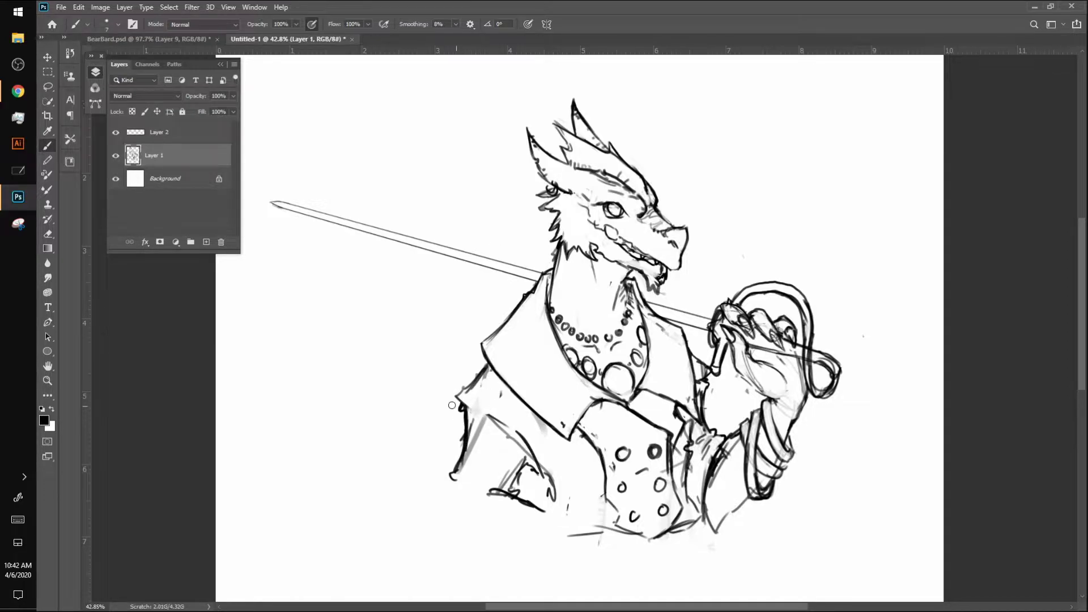
# Draw a row of pointed, feather-like tufts over the lowered arm's shoulder, just below the collar
pyautogui.moveTo(484, 357)
pyautogui.mouseDown()
pyautogui.moveTo(437, 413)
pyautogui.moveTo(468, 408)
pyautogui.mouseUp()
pyautogui.moveTo(488, 368)
pyautogui.mouseDown()
pyautogui.moveTo(460, 434)
pyautogui.moveTo(479, 423)
pyautogui.mouseUp()
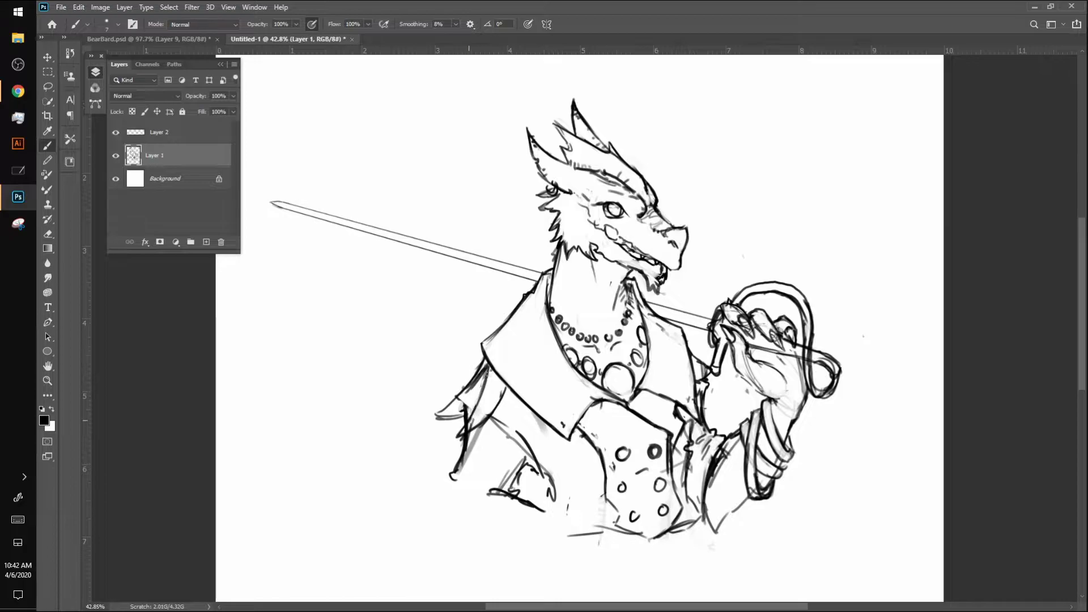
pyautogui.moveTo(480, 371); pyautogui.dragTo(468, 390)
pyautogui.moveTo(512, 395)
pyautogui.mouseDown()
pyautogui.moveTo(500, 441)
pyautogui.moveTo(508, 417)
pyautogui.mouseUp()
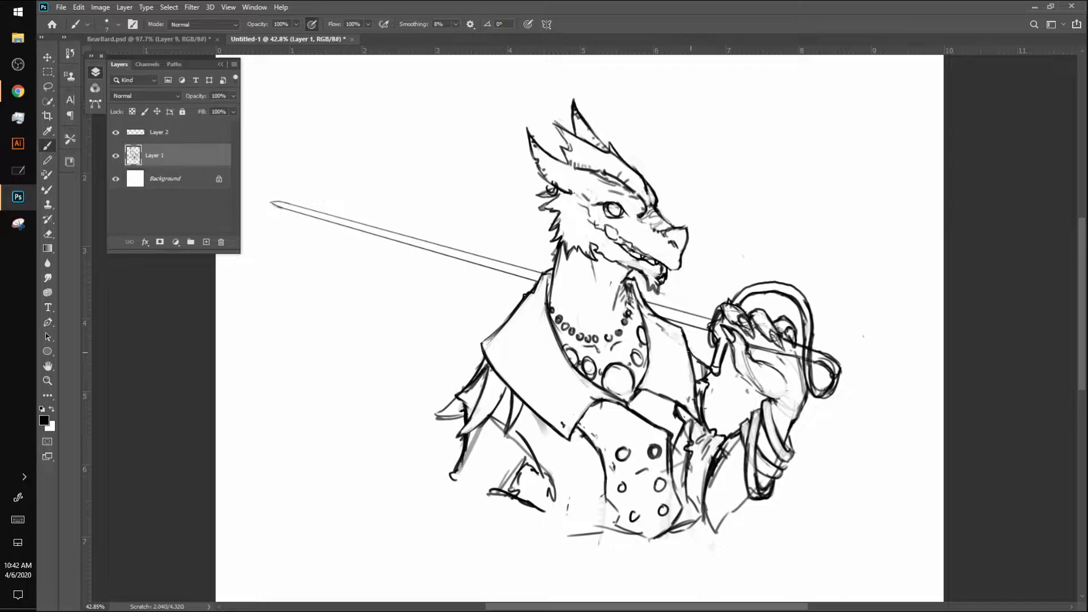
# Add matching dark pointed tufts on the other shoulder, between the collar and the sword hand
pyautogui.moveTo(715, 346); pyautogui.dragTo(691, 354)
pyautogui.moveTo(715, 346); pyautogui.dragTo(700, 361)
pyautogui.moveTo(699, 401); pyautogui.dragTo(731, 400)
pyautogui.moveTo(691, 365); pyautogui.dragTo(717, 392)
pyautogui.moveTo(721, 396); pyautogui.dragTo(737, 404)
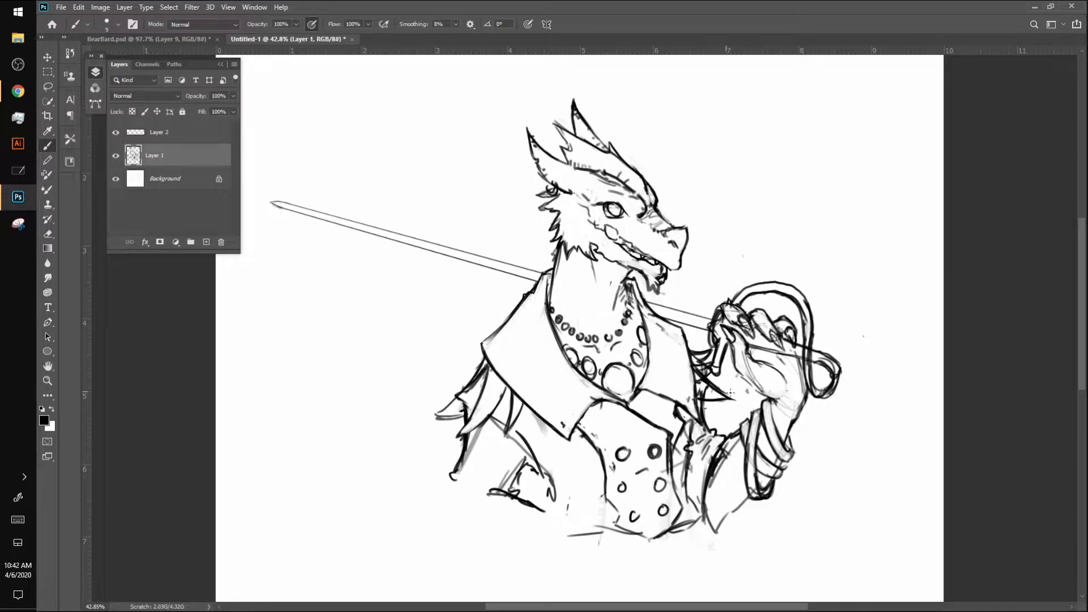
pyautogui.hotkey('ctrl', 'z')
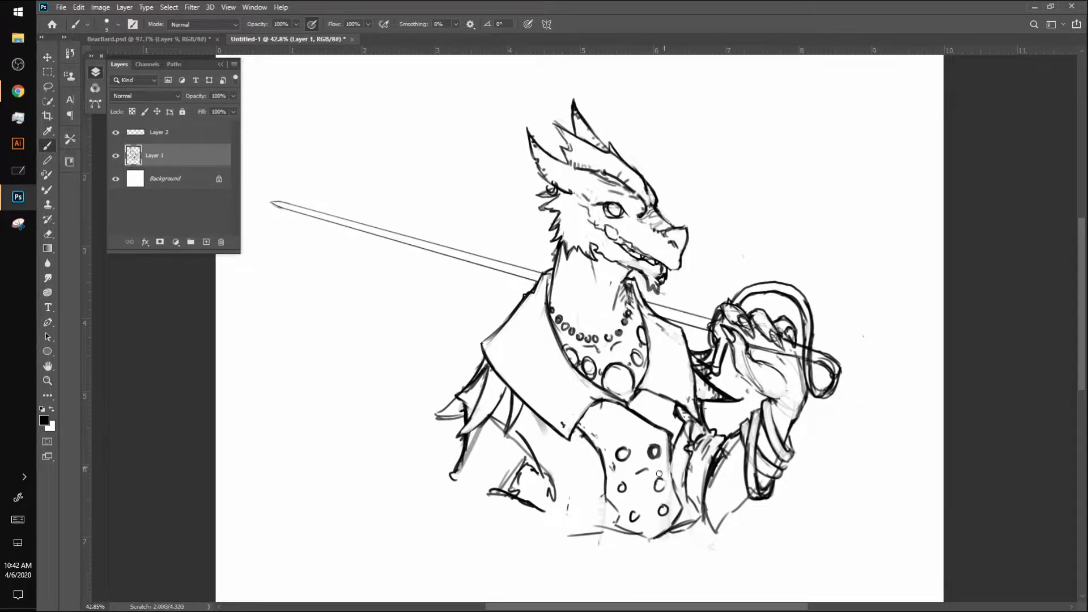
# Rework the vest front to four evenly spaced buttons, with fold strokes between them and a darker side edge
pyautogui.moveTo(625, 481); pyautogui.dragTo(647, 474)
pyautogui.moveTo(671, 467); pyautogui.dragTo(677, 497)
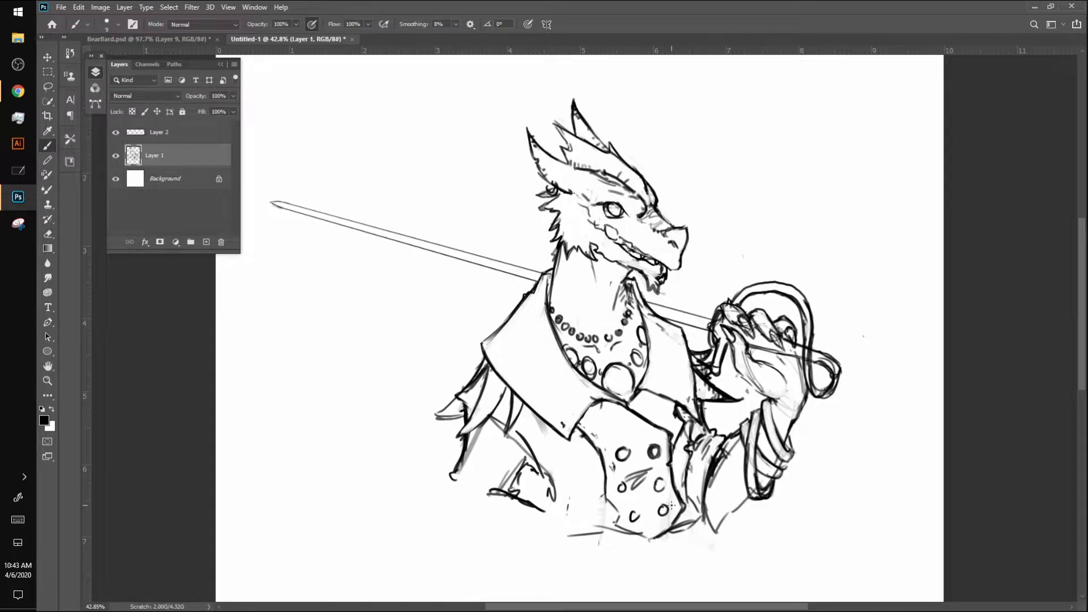
pyautogui.moveTo(663, 480)
pyautogui.mouseDown()
pyautogui.moveTo(655, 496)
pyautogui.moveTo(621, 491)
pyautogui.moveTo(641, 519)
pyautogui.moveTo(669, 499)
pyautogui.moveTo(663, 489)
pyautogui.moveTo(627, 508)
pyautogui.moveTo(637, 490)
pyautogui.mouseUp()
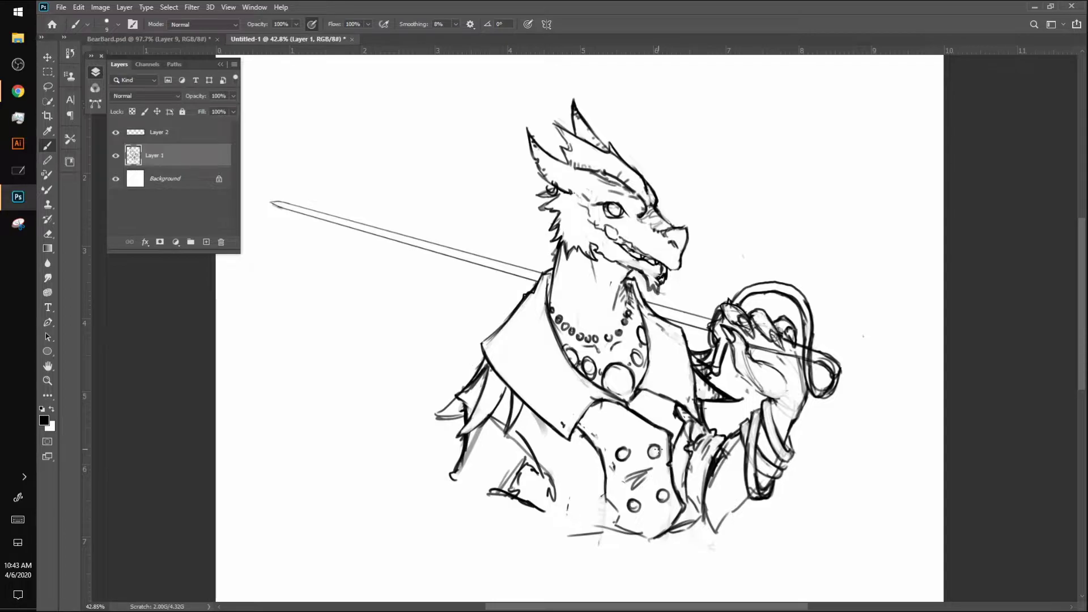
pyautogui.scroll(-2, 656, 451)
pyautogui.scroll(-2, 658, 449)
pyautogui.scroll(5, 659, 449)
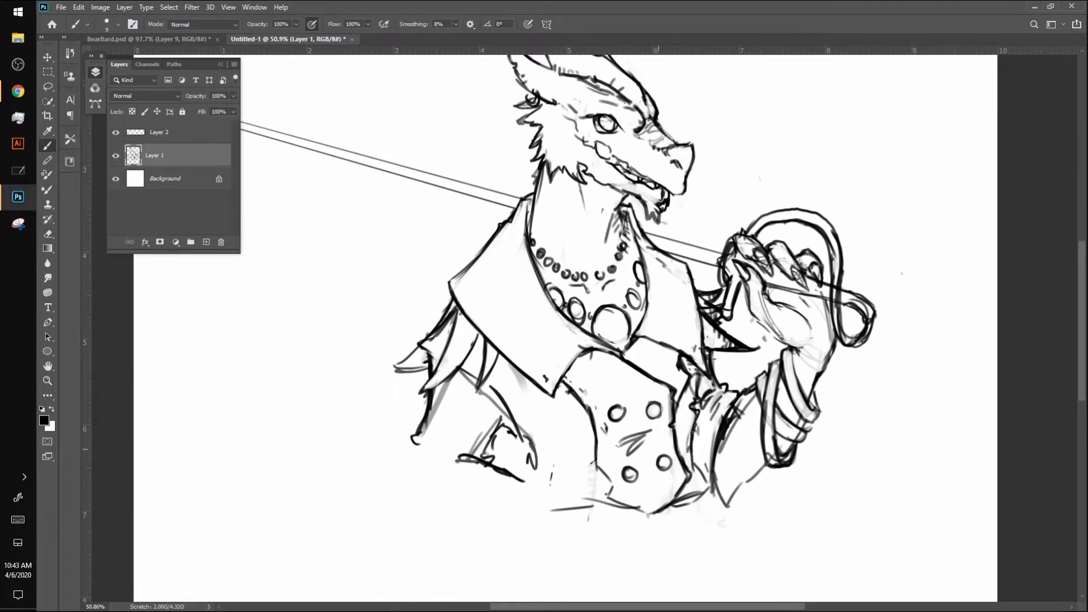
pyautogui.scroll(-1, 658, 449)
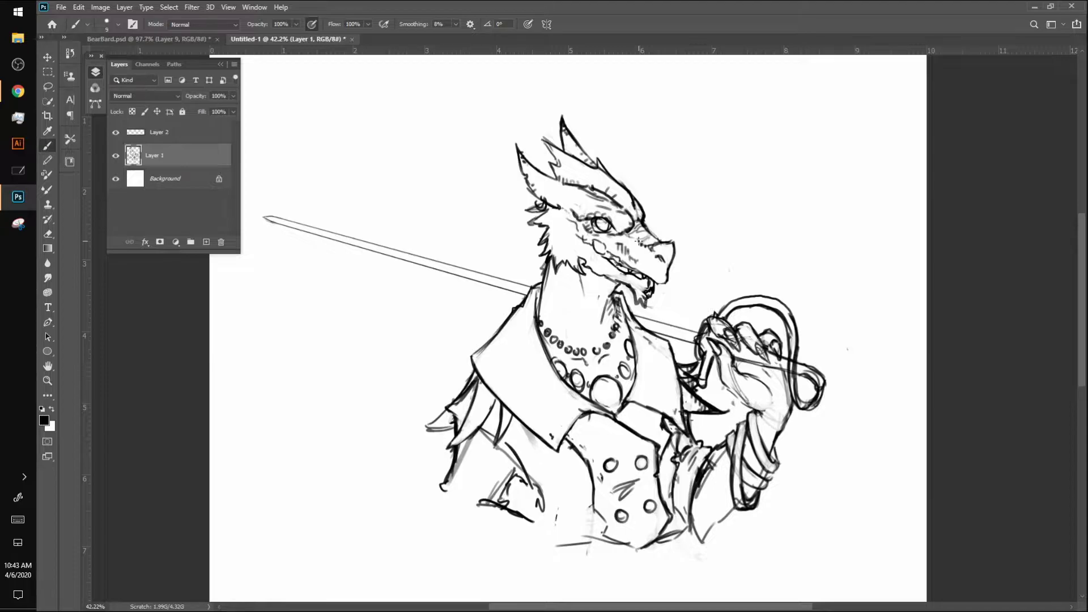
# Create a new layer beneath Layer 1 and set the foreground colour to a muted red
pyautogui.click(206, 242)
pyautogui.moveTo(170, 160); pyautogui.dragTo(171, 188)
pyautogui.click(46, 420)
pyautogui.moveTo(215, 147)
pyautogui.mouseDown()
pyautogui.moveTo(224, 122)
pyautogui.moveTo(160, 112)
pyautogui.moveTo(225, 150)
pyautogui.moveTo(159, 154)
pyautogui.mouseUp()
pyautogui.click(331, 110)
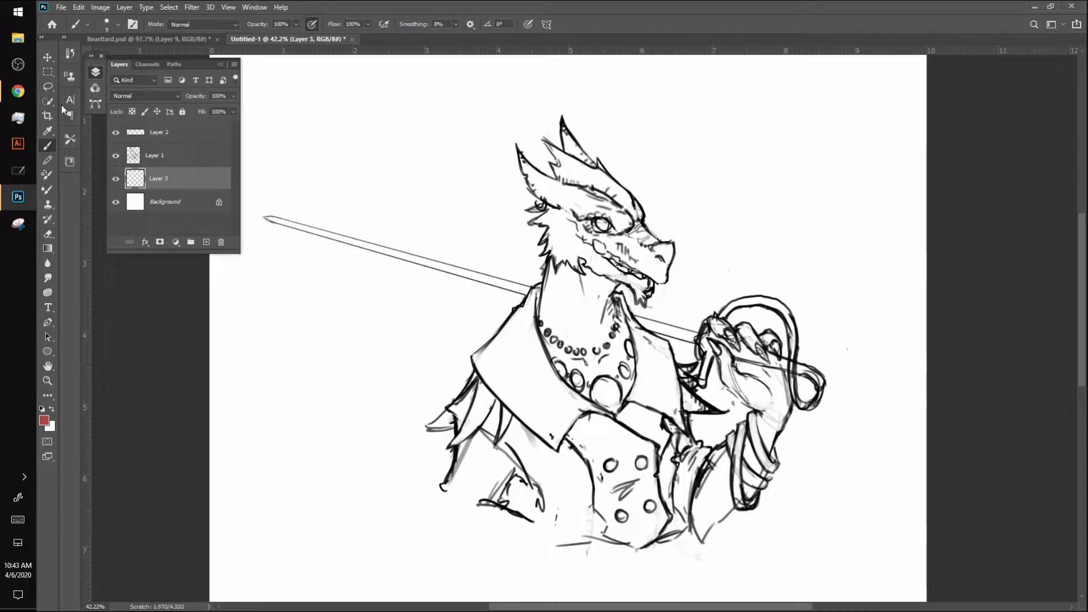
# Lasso around the creature's whole silhouette on Layer 3, fill it with the muted red, and clear the selection
pyautogui.click(47, 87)
pyautogui.moveTo(563, 119)
pyautogui.mouseDown()
pyautogui.moveTo(655, 235)
pyautogui.moveTo(647, 309)
pyautogui.moveTo(632, 291)
pyautogui.moveTo(617, 299)
pyautogui.moveTo(640, 321)
pyautogui.moveTo(689, 336)
pyautogui.moveTo(728, 319)
pyautogui.moveTo(772, 338)
pyautogui.moveTo(795, 409)
pyautogui.moveTo(786, 442)
pyautogui.moveTo(586, 543)
pyautogui.moveTo(461, 498)
pyautogui.moveTo(443, 480)
pyautogui.moveTo(459, 458)
pyautogui.moveTo(434, 426)
pyautogui.moveTo(543, 273)
pyautogui.moveTo(547, 241)
pyautogui.moveTo(521, 161)
pyautogui.moveTo(558, 181)
pyautogui.moveTo(549, 146)
pyautogui.moveTo(566, 141)
pyautogui.moveTo(572, 113)
pyautogui.mouseUp()
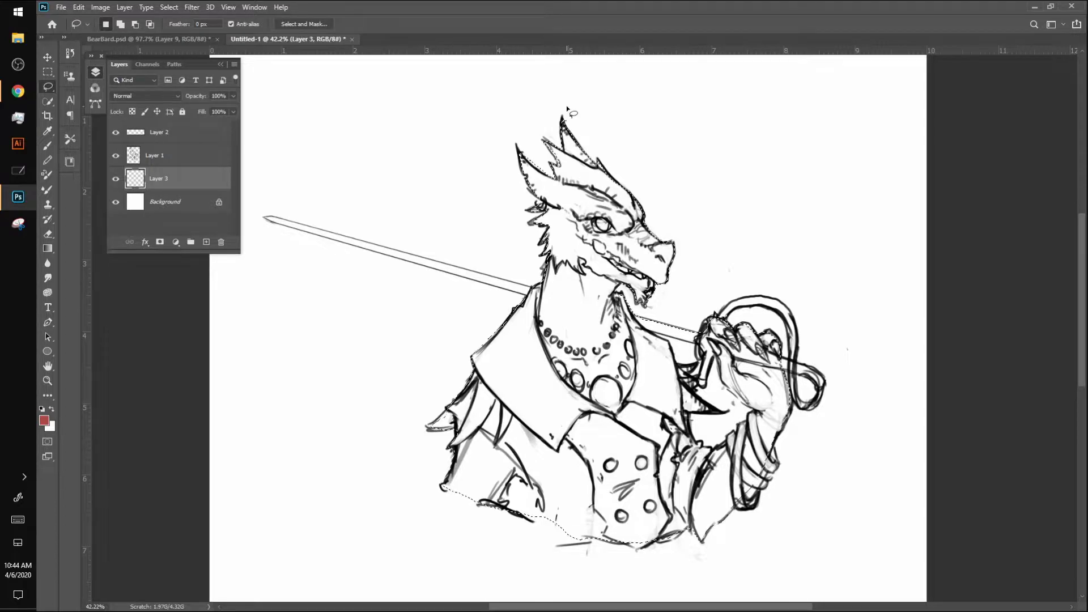
pyautogui.hotkey('alt', 'BackSpace')
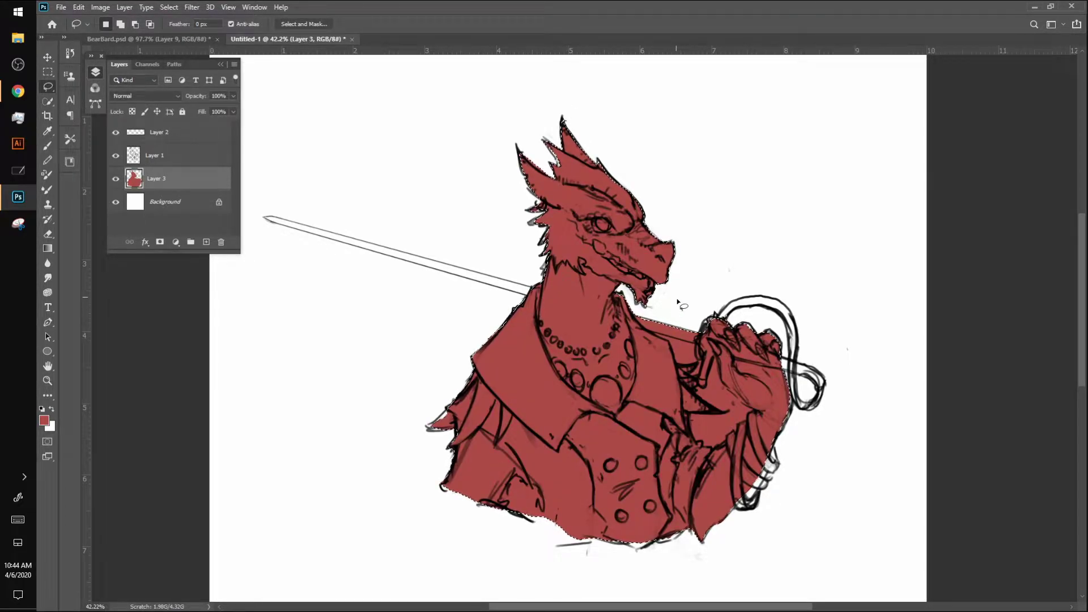
pyautogui.moveTo(678, 302); pyautogui.dragTo(678, 309)
pyautogui.press('Return')
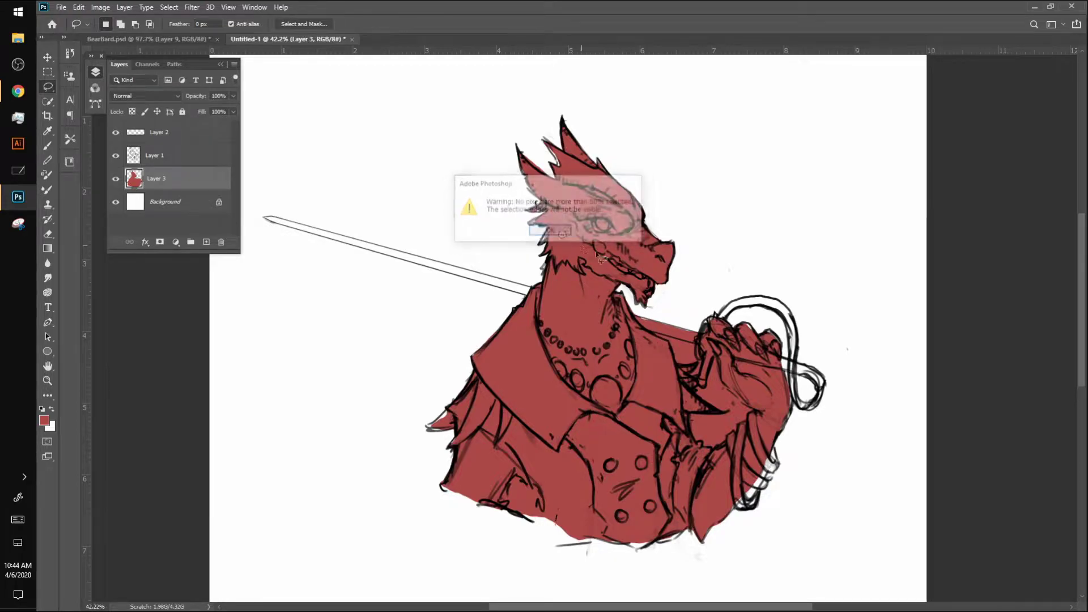
# Lasso and delete the red fill in the gap below the blade and in the opening between chest and raised arm
pyautogui.moveTo(678, 339)
pyautogui.mouseDown()
pyautogui.moveTo(702, 354)
pyautogui.moveTo(688, 368)
pyautogui.moveTo(652, 328)
pyautogui.mouseUp()
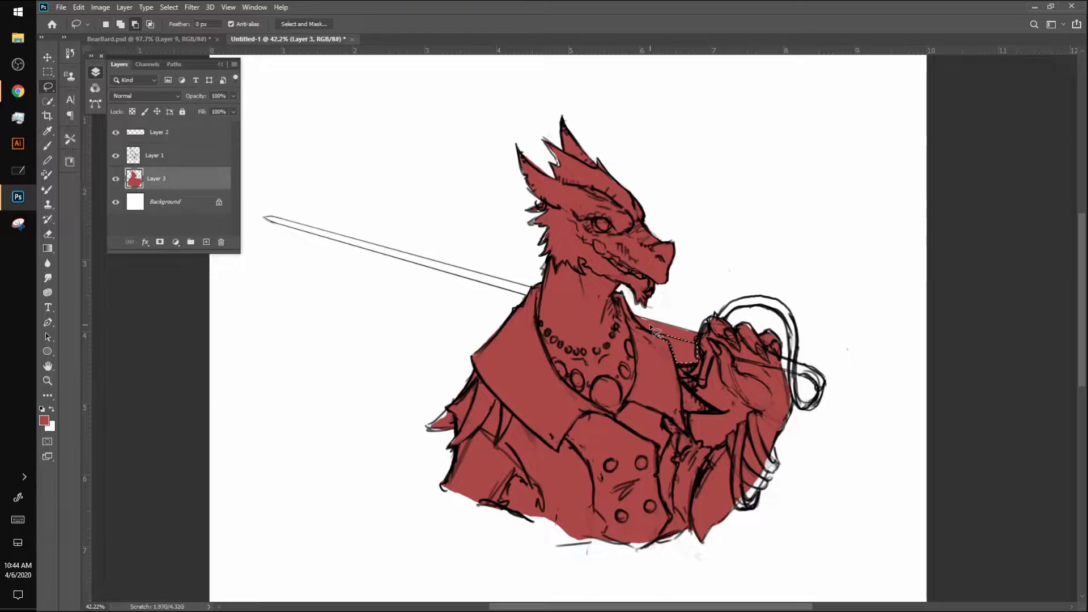
pyautogui.press('Delete')
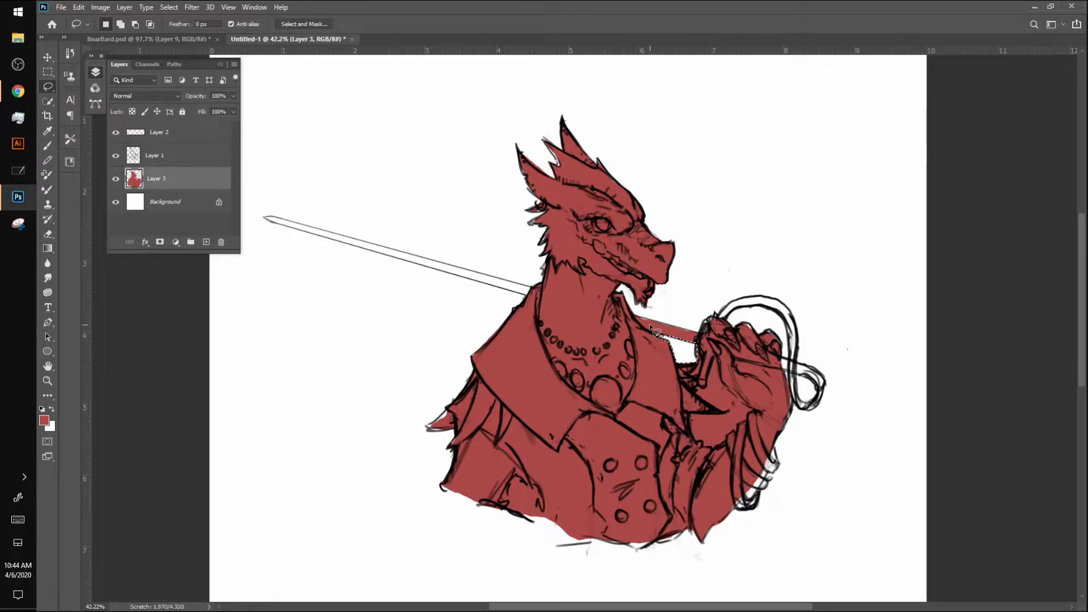
pyautogui.moveTo(717, 368)
pyautogui.mouseDown()
pyautogui.moveTo(698, 392)
pyautogui.moveTo(721, 414)
pyautogui.moveTo(690, 418)
pyautogui.moveTo(697, 443)
pyautogui.moveTo(717, 451)
pyautogui.moveTo(753, 413)
pyautogui.moveTo(726, 389)
pyautogui.moveTo(720, 352)
pyautogui.mouseUp()
pyautogui.press('Delete')
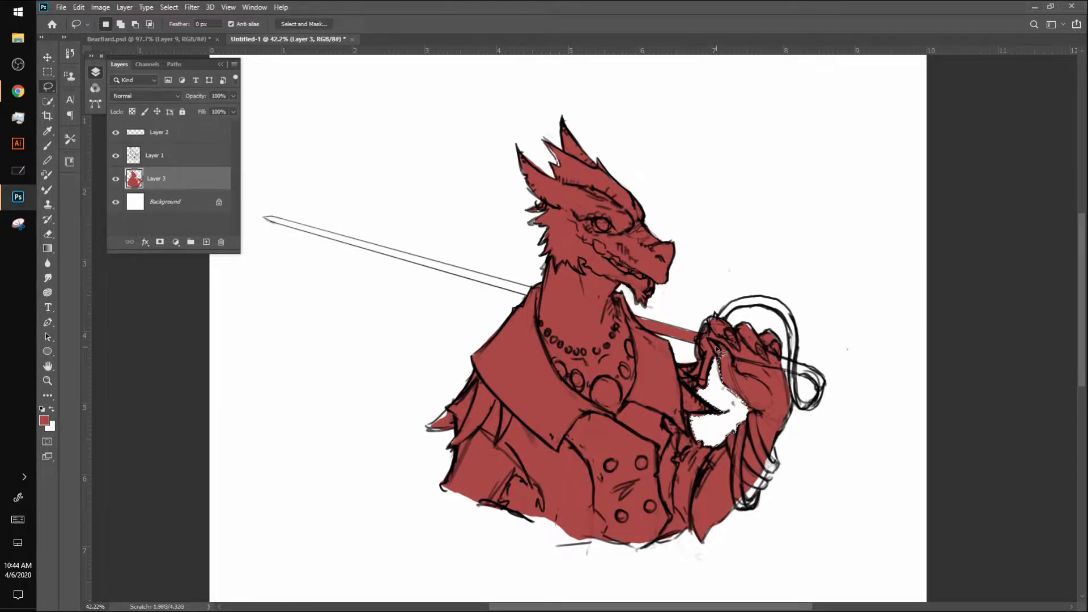
# Deselect and paint the red base over the missed shoulder tuft tip, knuckle guard, pommel loop and forearm bands
pyautogui.press('b')
pyautogui.press(']')
pyautogui.press(']')
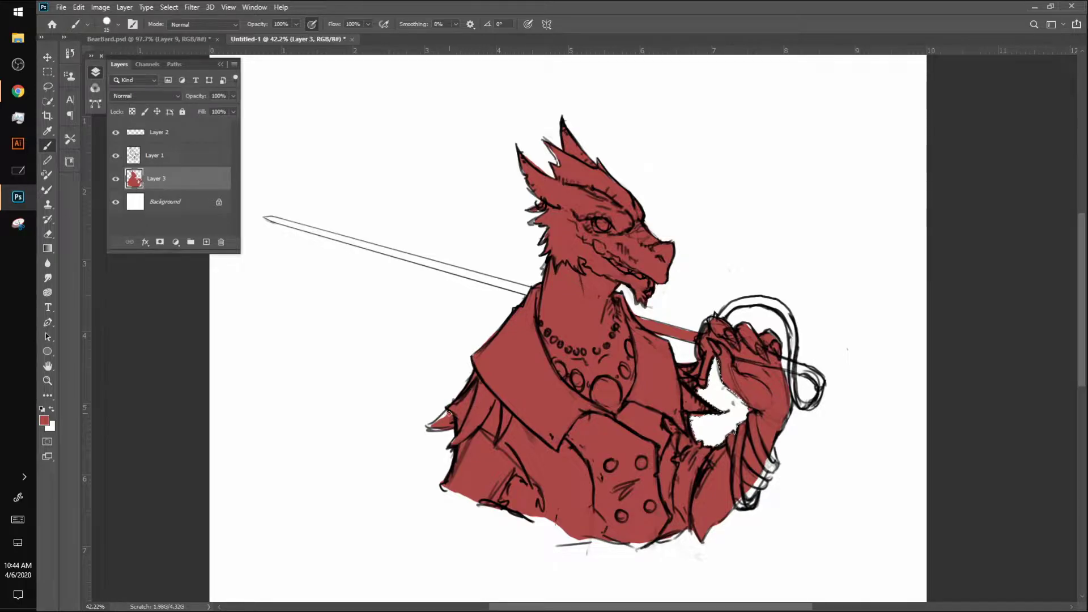
pyautogui.hotkey('ctrl', 'd')
pyautogui.moveTo(429, 426)
pyautogui.mouseDown()
pyautogui.moveTo(448, 407)
pyautogui.moveTo(434, 424)
pyautogui.mouseUp()
pyautogui.moveTo(701, 344); pyautogui.dragTo(668, 336)
pyautogui.moveTo(718, 315)
pyautogui.mouseDown()
pyautogui.moveTo(771, 301)
pyautogui.moveTo(752, 299)
pyautogui.moveTo(777, 304)
pyautogui.moveTo(793, 333)
pyautogui.mouseUp()
pyautogui.press(']')
pyautogui.moveTo(793, 322)
pyautogui.mouseDown()
pyautogui.moveTo(793, 375)
pyautogui.moveTo(783, 369)
pyautogui.moveTo(821, 385)
pyautogui.moveTo(790, 376)
pyautogui.mouseUp()
pyautogui.moveTo(764, 468)
pyautogui.mouseDown()
pyautogui.moveTo(773, 454)
pyautogui.moveTo(760, 479)
pyautogui.mouseUp()
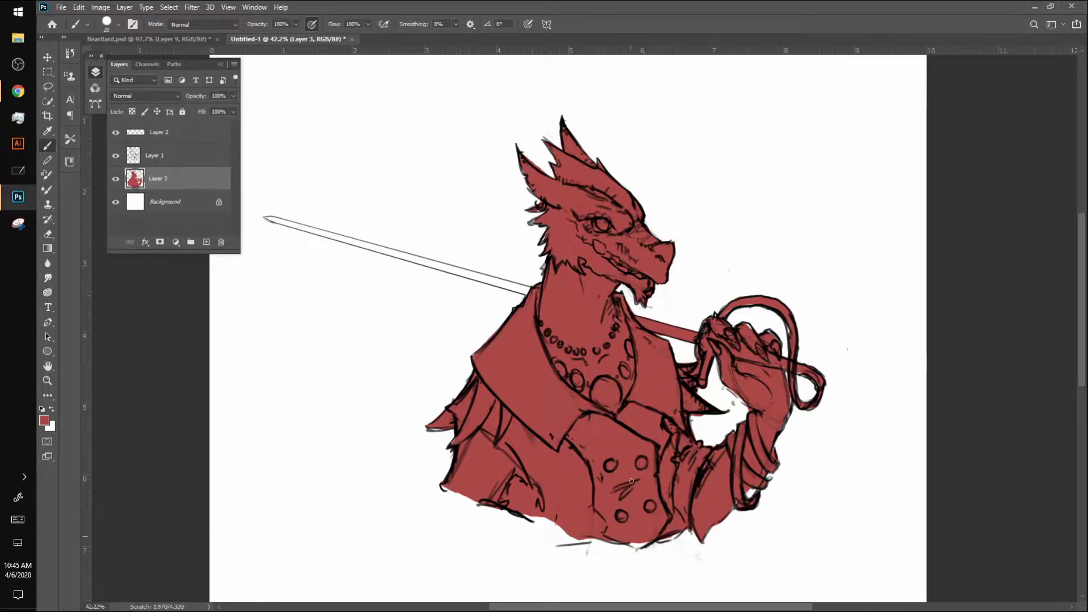
# Paint the long sword blade behind the shoulder solid red, all the way to its tip
pyautogui.moveTo(306, 228)
pyautogui.mouseDown()
pyautogui.moveTo(267, 217)
pyautogui.moveTo(333, 237)
pyautogui.moveTo(284, 223)
pyautogui.mouseUp()
pyautogui.moveTo(403, 254)
pyautogui.mouseDown()
pyautogui.moveTo(455, 269)
pyautogui.moveTo(344, 240)
pyautogui.moveTo(524, 289)
pyautogui.mouseUp()
pyautogui.rightClick(504, 281)
pyautogui.click(496, 280)
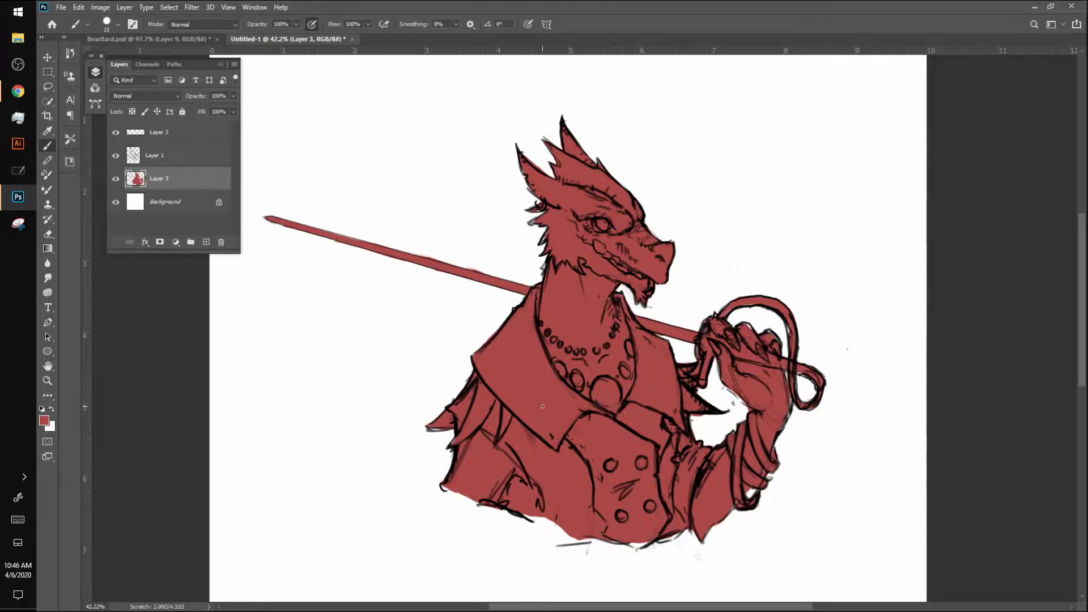
# Add a new layer above the red silhouette, try a radial red-to-white gradient across it, and undo the gradient
pyautogui.click(207, 242)
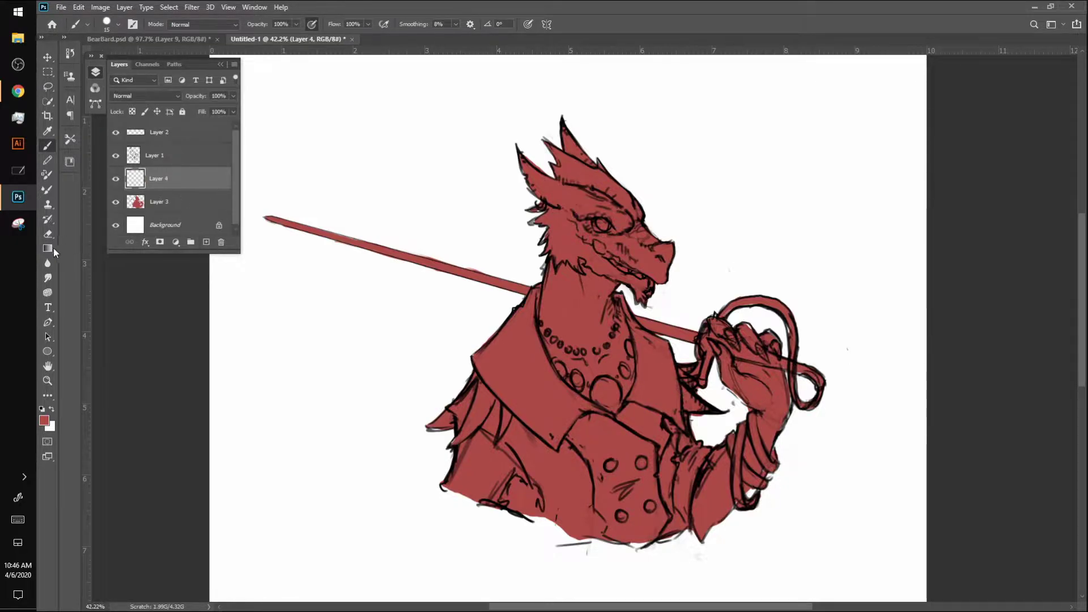
pyautogui.click(48, 248)
pyautogui.moveTo(555, 120); pyautogui.dragTo(604, 559)
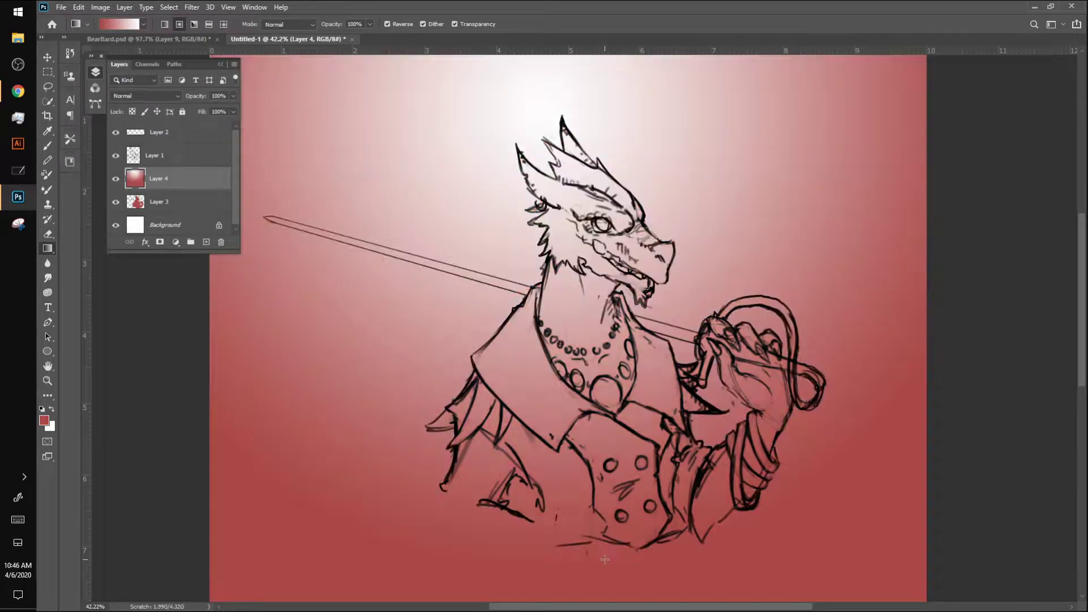
pyautogui.hotkey('ctrl', 'z')
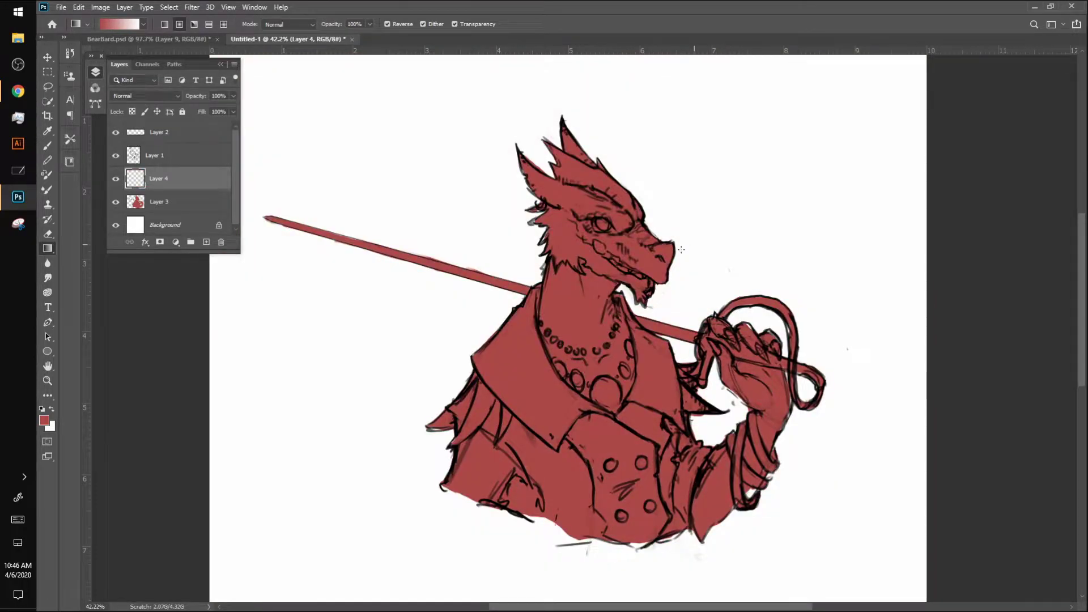
# Lay a radial gradient from white beside the snout out to red on Layer 4 and clip it to the silhouette below
pyautogui.moveTo(705, 252); pyautogui.dragTo(370, 609)
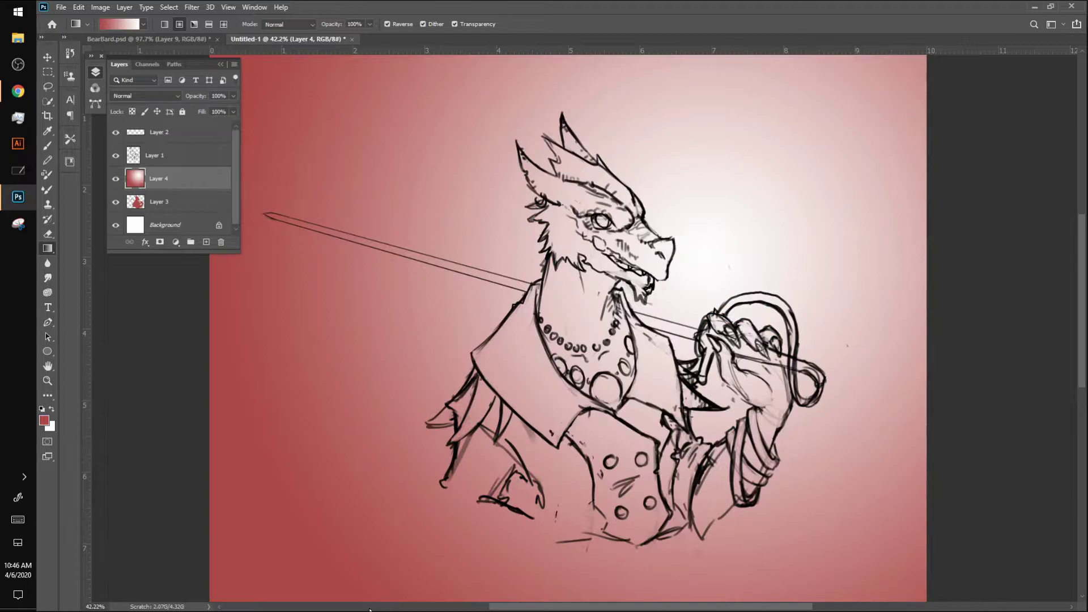
pyautogui.hotkey('ctrl', 'z')
pyautogui.moveTo(715, 244); pyautogui.dragTo(503, 475)
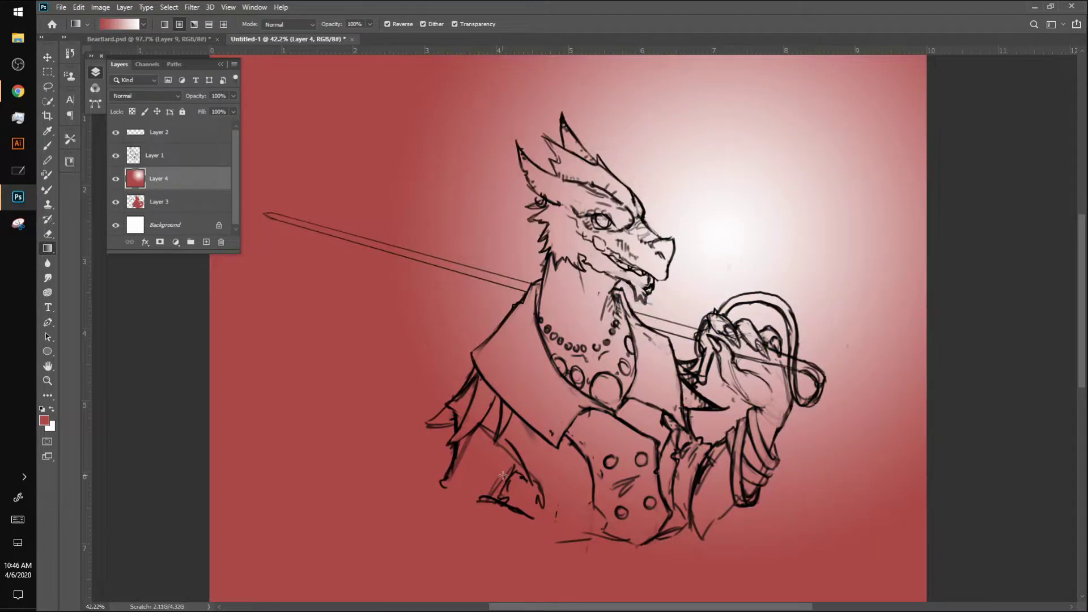
pyautogui.rightClick(164, 179)
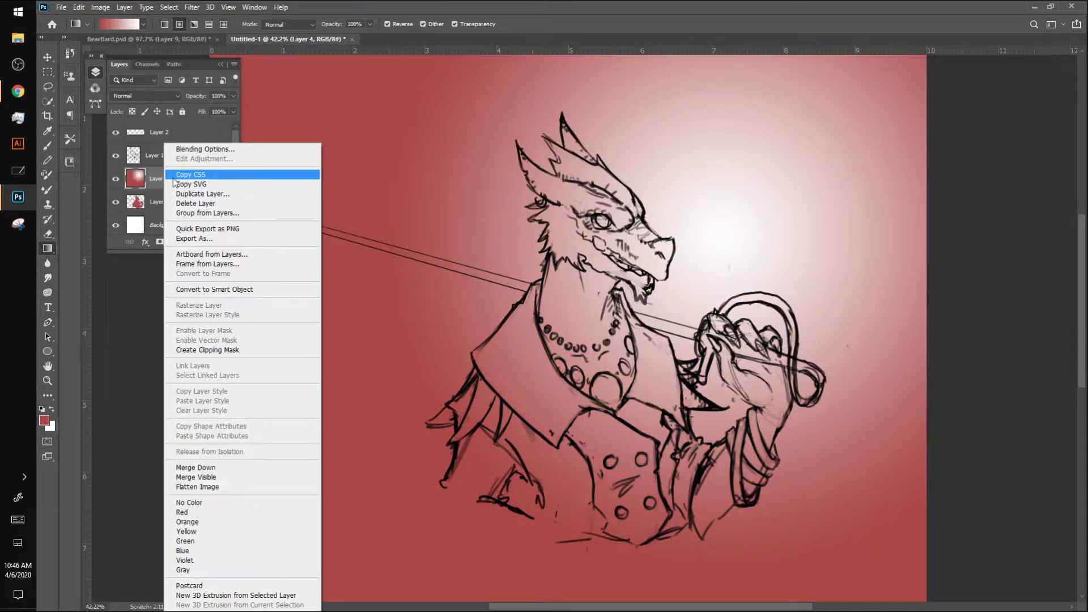
pyautogui.click(232, 369)
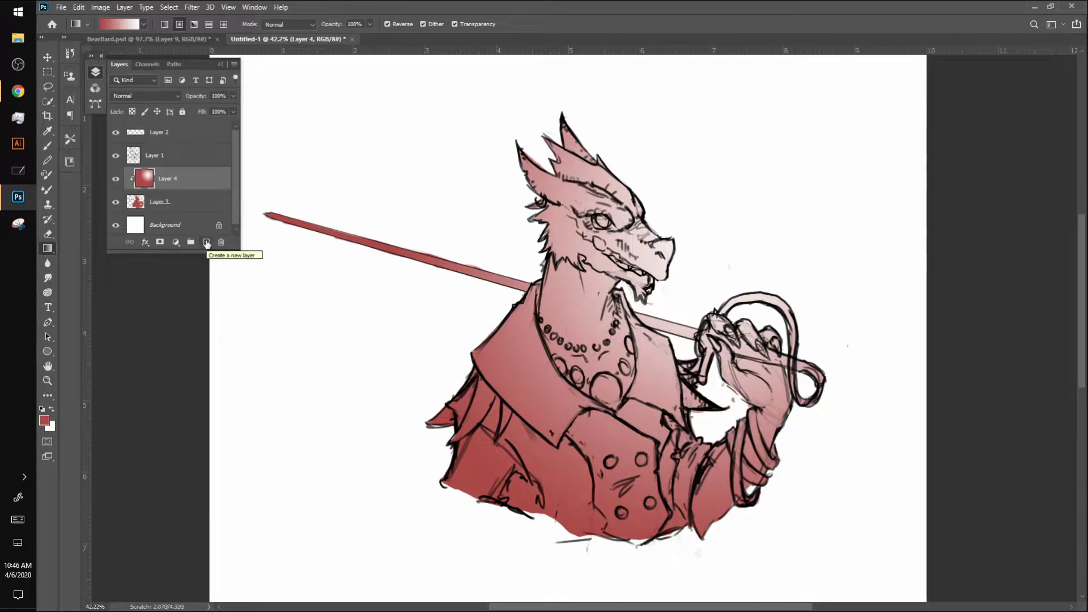
# Add a new layer above the clipped gradient, set the foreground colour to a mid grey and enlarge the brush
pyautogui.click(207, 242)
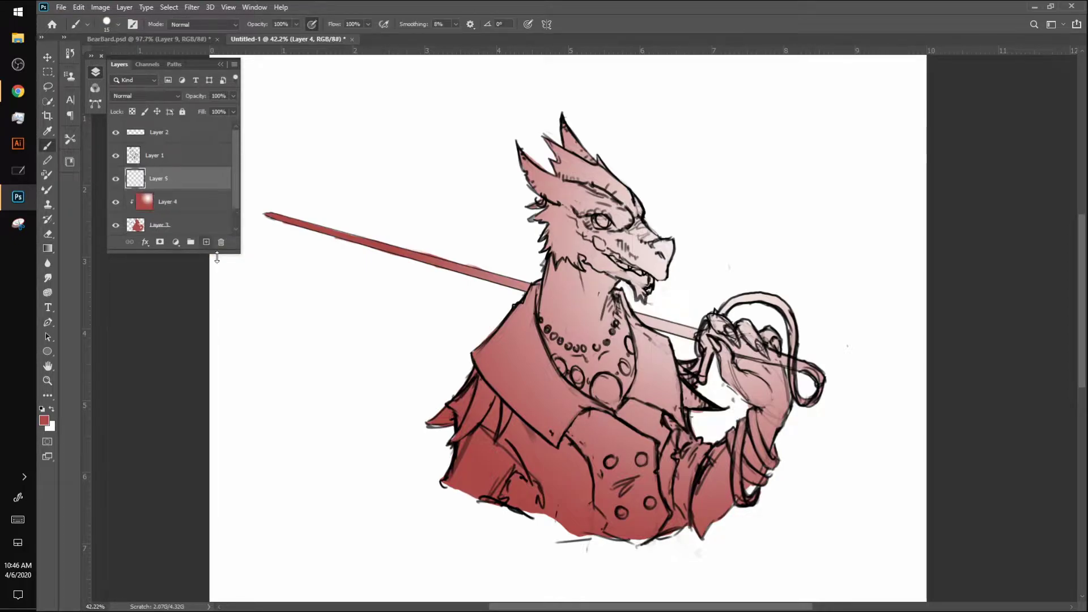
pyautogui.click(44, 421)
pyautogui.write('cfc0bb')
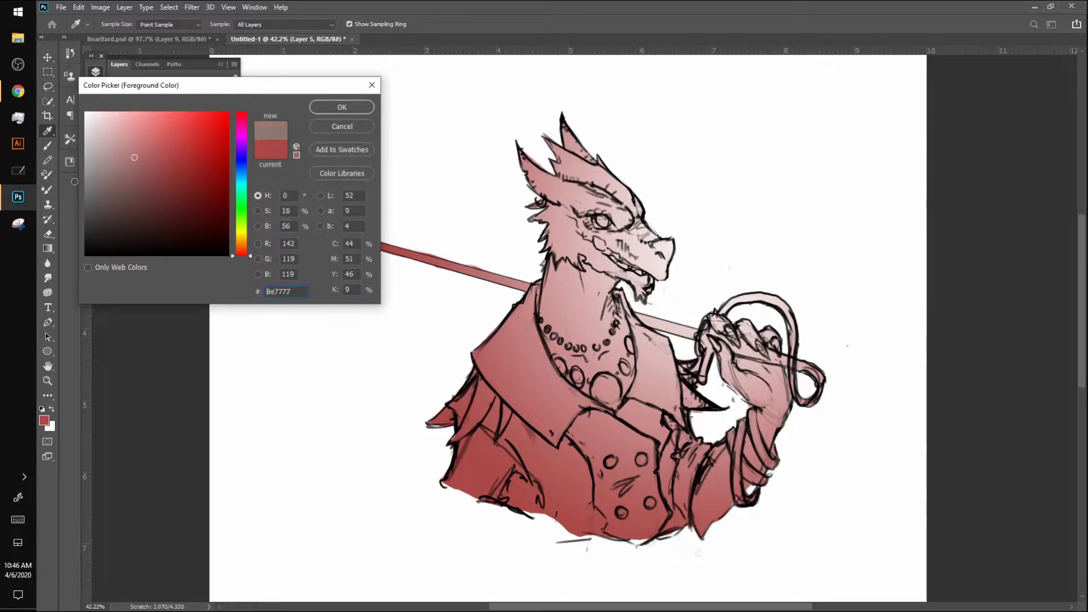
pyautogui.click(328, 109)
pyautogui.press(']')
pyautogui.press(']')
# Toggle the gradient and base layers' visibility, try loose strokes around the figure on the base layer, and undo them
pyautogui.moveTo(237, 193); pyautogui.dragTo(239, 205)
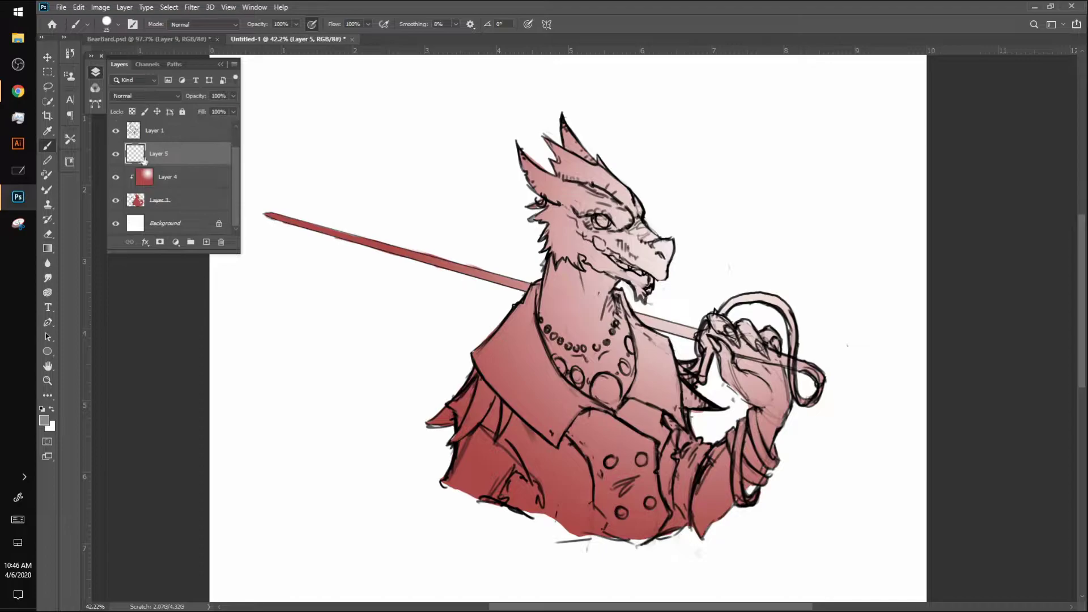
pyautogui.click(115, 177)
pyautogui.click(116, 177)
pyautogui.click(116, 200)
pyautogui.click(115, 200)
pyautogui.click(153, 199)
pyautogui.moveTo(749, 160)
pyautogui.mouseDown()
pyautogui.moveTo(815, 187)
pyautogui.moveTo(880, 425)
pyautogui.mouseUp()
pyautogui.moveTo(868, 492)
pyautogui.mouseDown()
pyautogui.moveTo(627, 575)
pyautogui.moveTo(322, 496)
pyautogui.moveTo(433, 87)
pyautogui.moveTo(339, 170)
pyautogui.mouseUp()
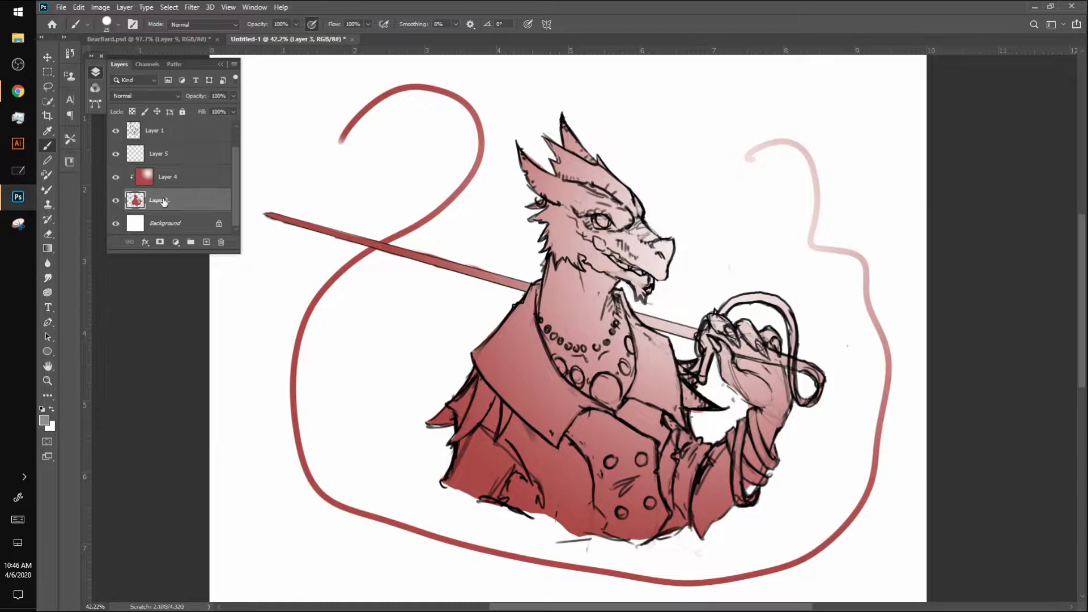
pyautogui.hotkey('ctrl', 'z')
pyautogui.hotkey('ctrl', 'z')
# Fill the clipped Layer 4 with grey and replace it with a linear white-to-grey gradient from the head down to the lower coat
pyautogui.click(170, 184)
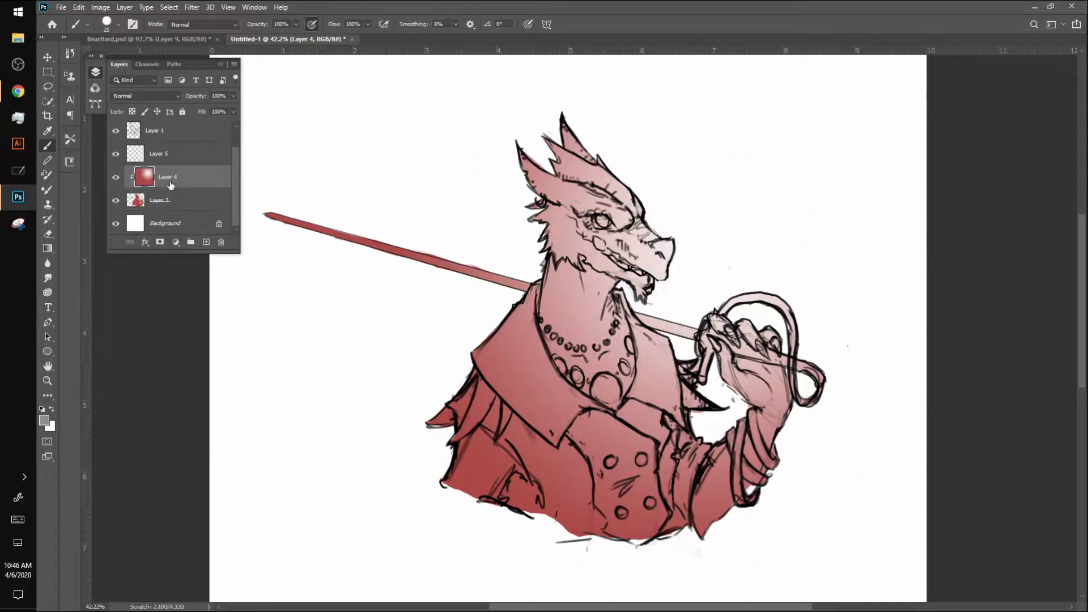
pyautogui.hotkey('alt', 'BackSpace')
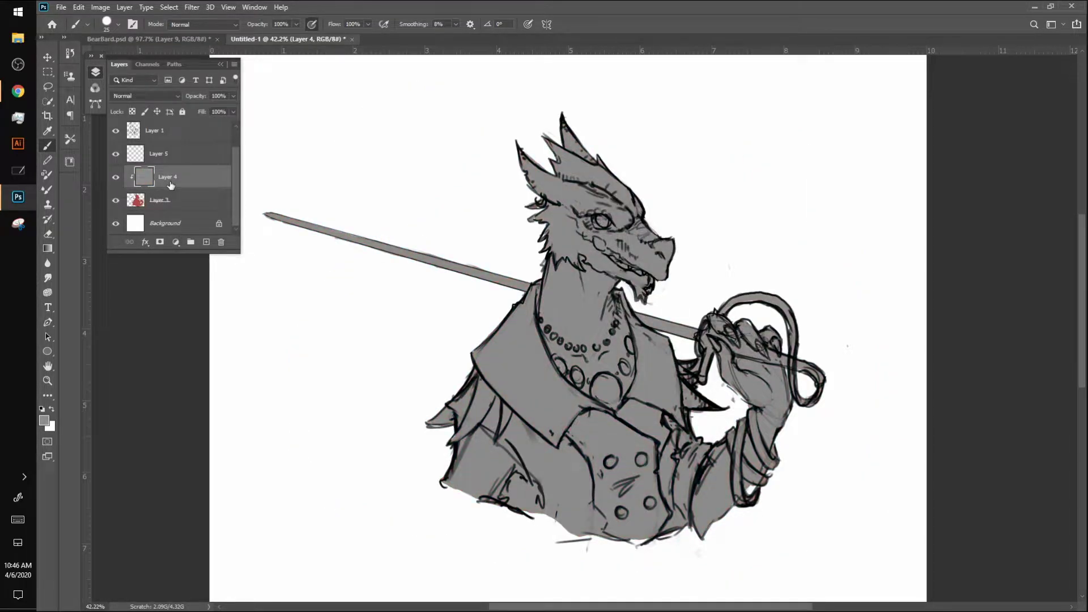
pyautogui.click(48, 248)
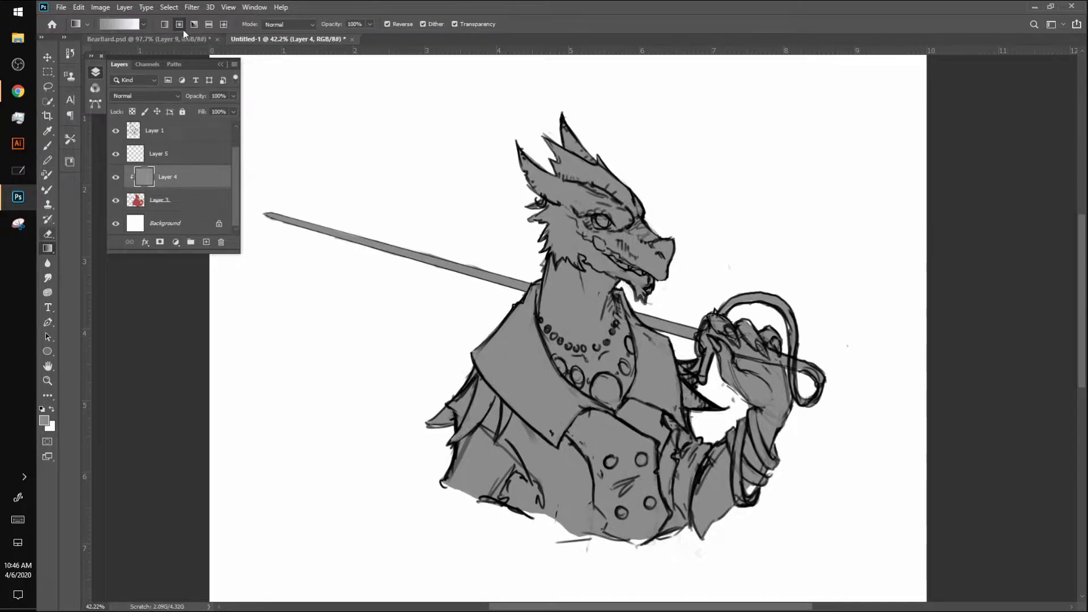
pyautogui.click(165, 25)
pyautogui.moveTo(683, 180); pyautogui.dragTo(497, 514)
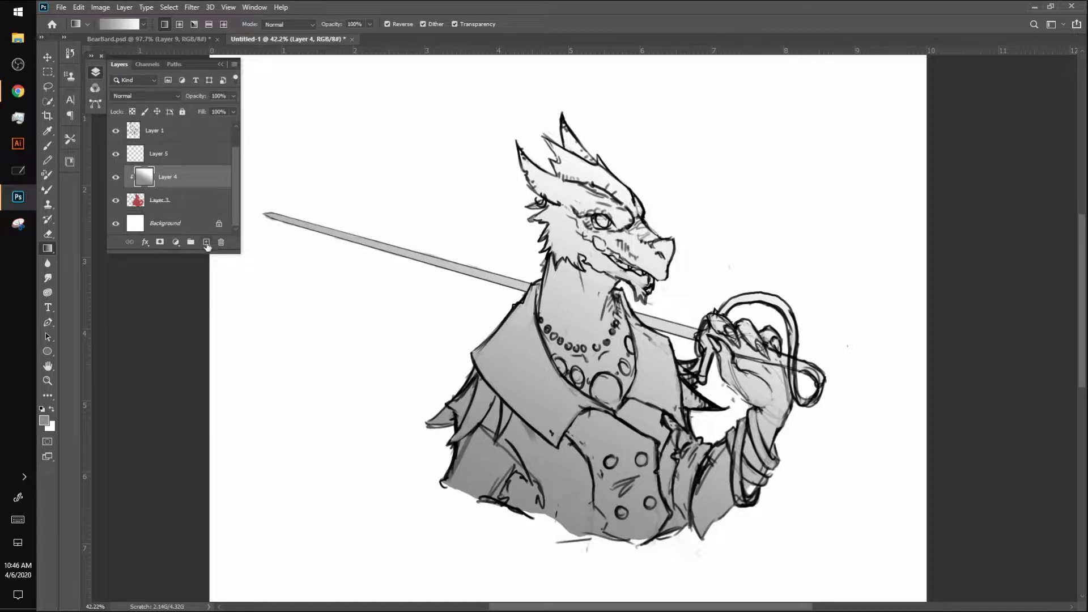
# Try a Gradient Map adjustment with the Blue, Yellow, Blue preset above Layer 4, then cancel and undo it
pyautogui.click(176, 242)
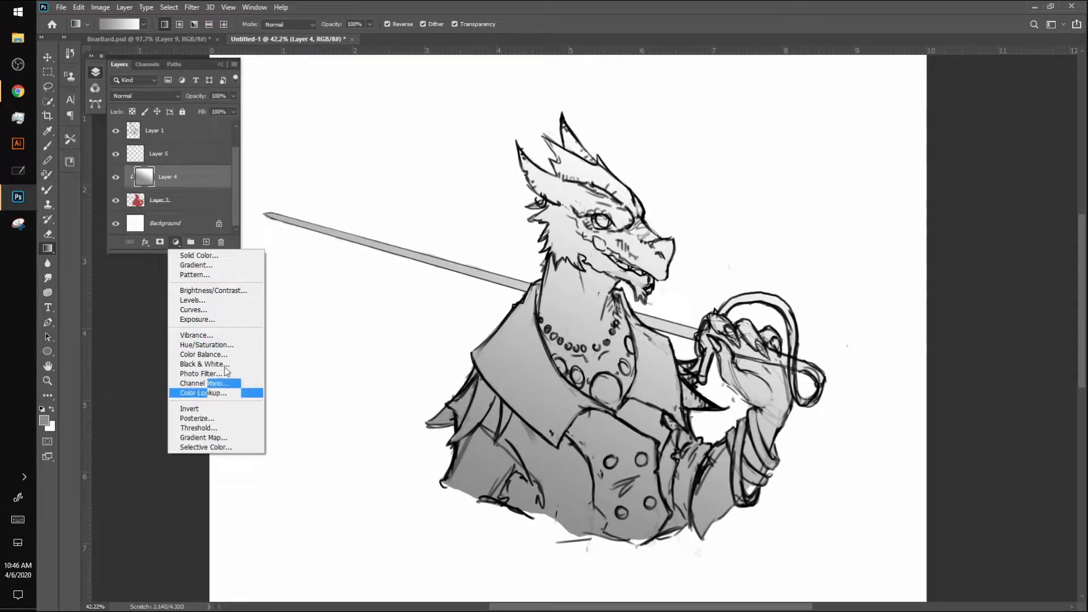
pyautogui.click(226, 438)
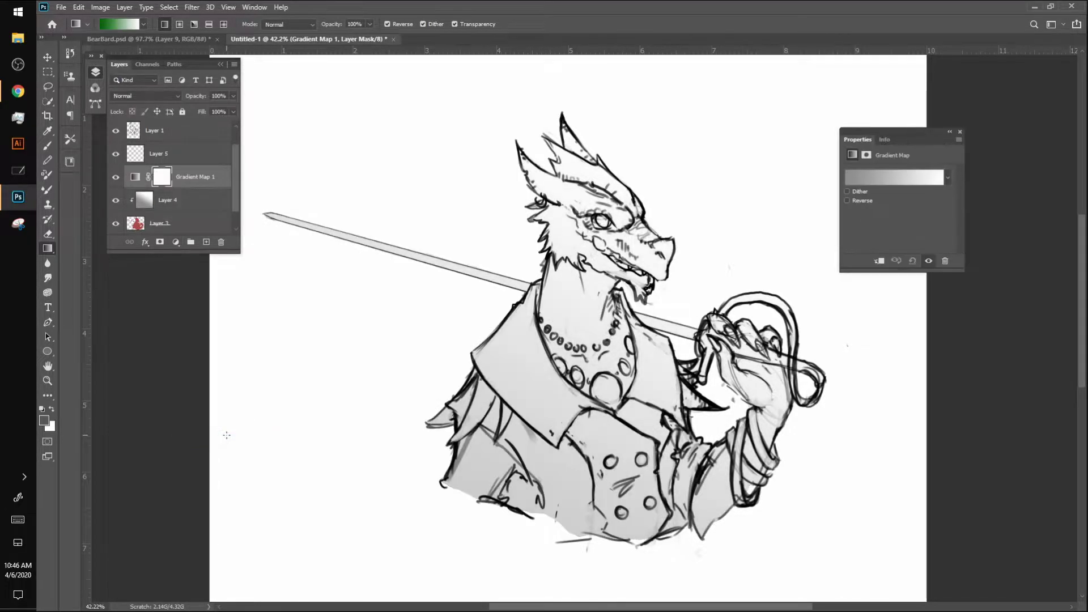
pyautogui.click(894, 177)
pyautogui.click(959, 131)
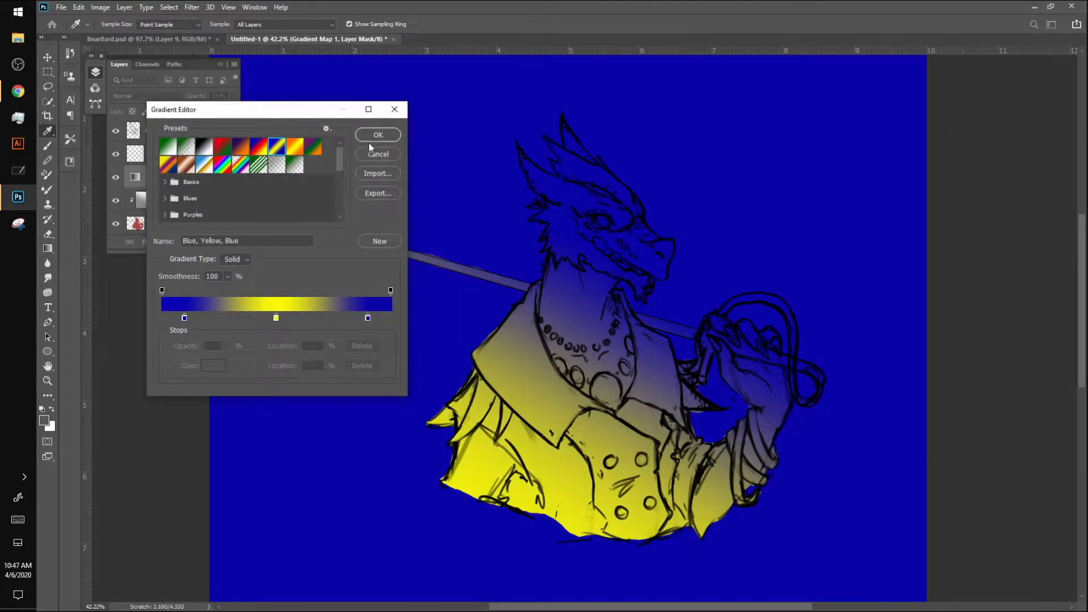
pyautogui.click(372, 152)
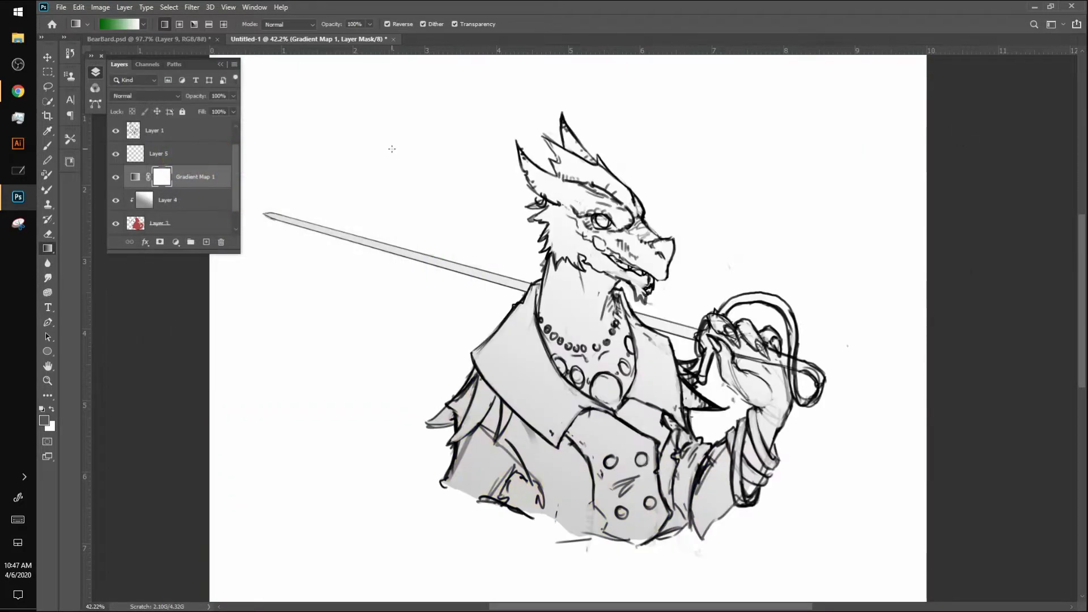
pyautogui.hotkey('ctrl', 'z')
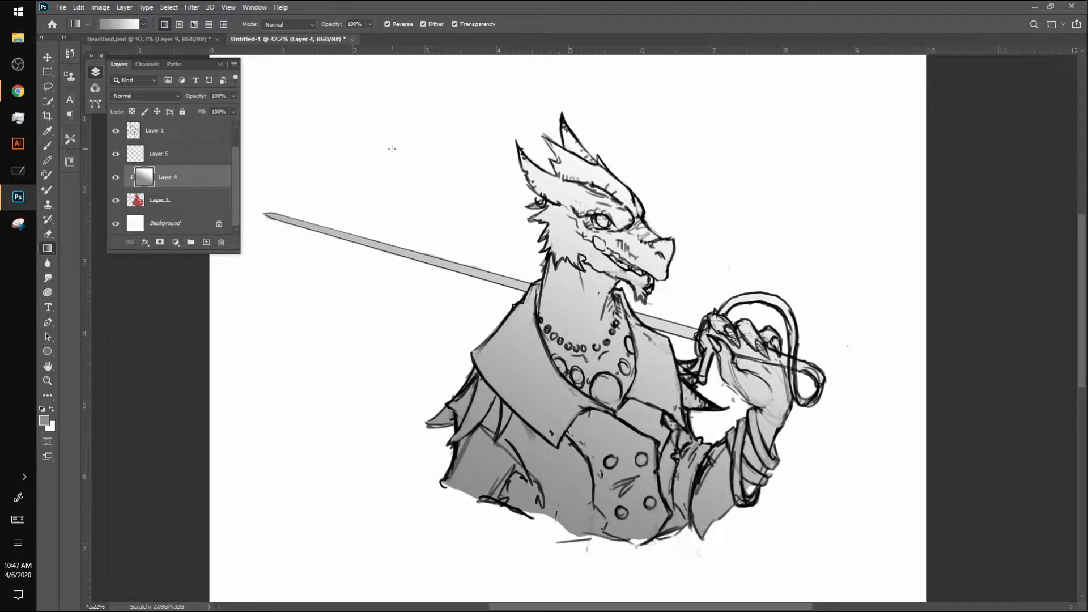
# Set the clipped grey gradient layer to Multiply and add a new layer above it
pyautogui.click(144, 95)
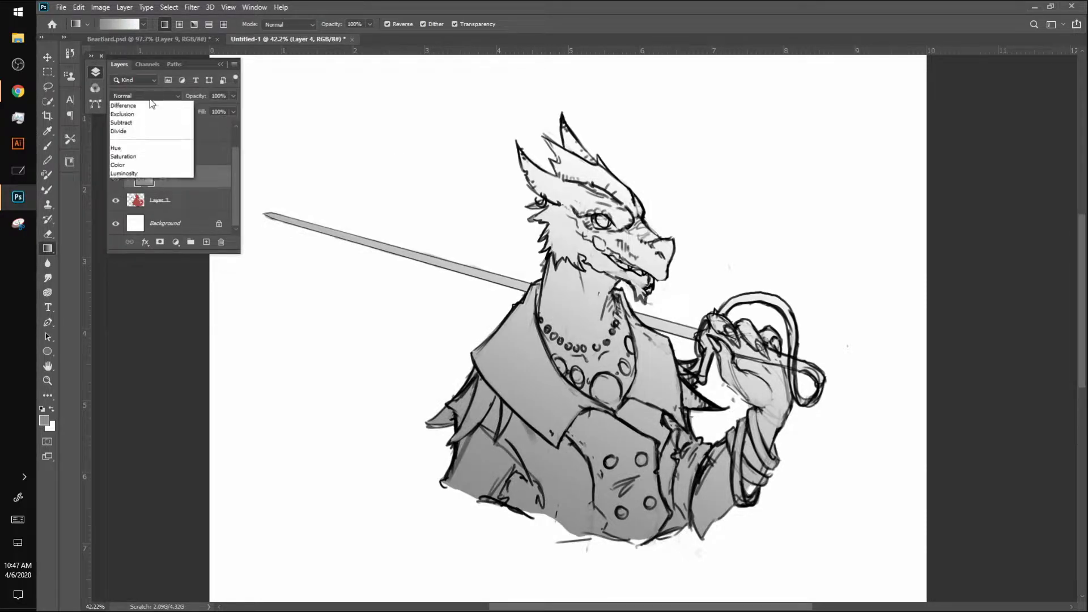
pyautogui.click(148, 139)
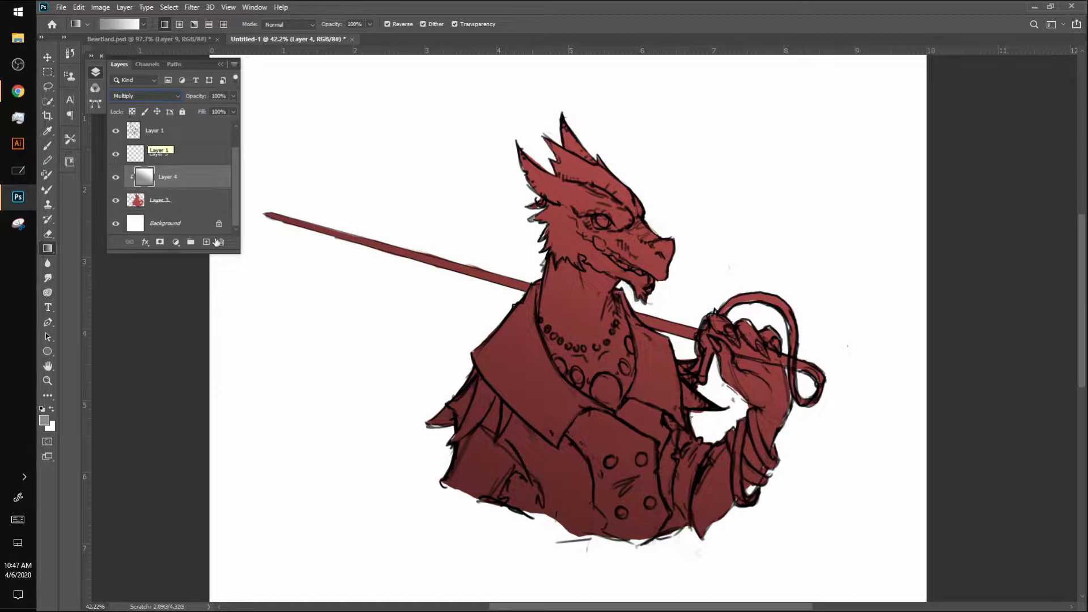
pyautogui.click(206, 242)
# Paint the necklace medallion, large and small beads, and four vest buttons golden yellow (ffcc00)
pyautogui.press('i')
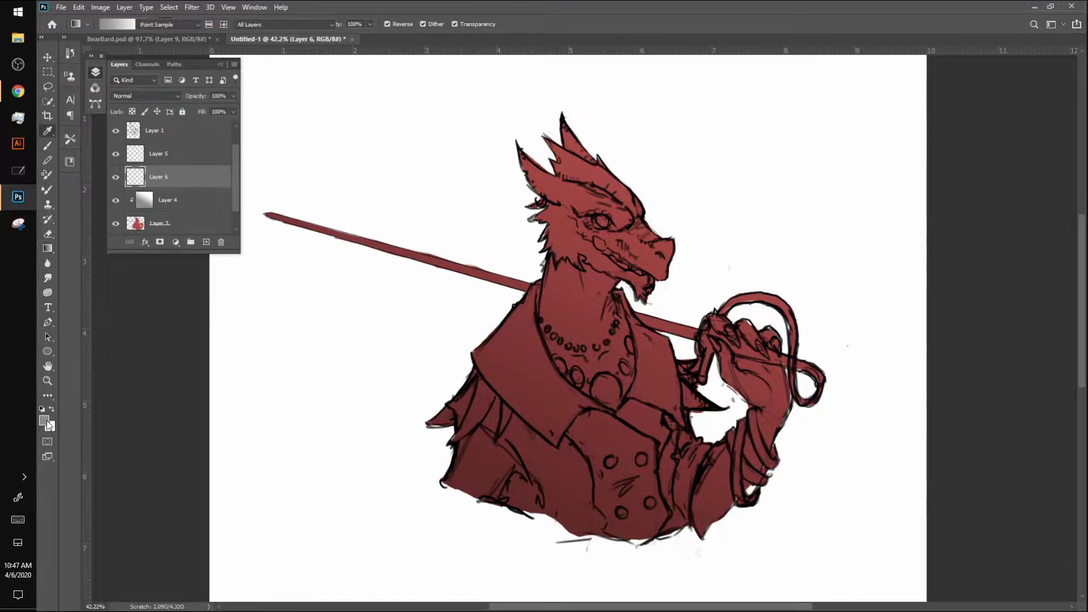
pyautogui.click(47, 422)
pyautogui.moveTo(244, 228); pyautogui.dragTo(248, 241)
pyautogui.click(222, 135)
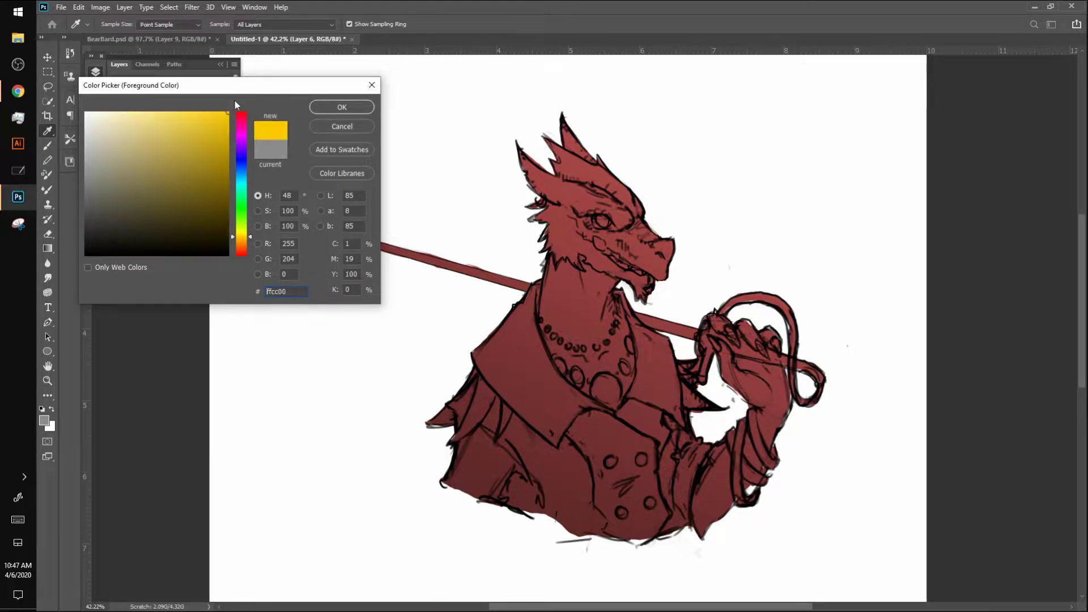
pyautogui.click(350, 105)
pyautogui.press('g')
pyautogui.press('b')
pyautogui.moveTo(610, 400)
pyautogui.mouseDown()
pyautogui.moveTo(617, 389)
pyautogui.moveTo(609, 401)
pyautogui.moveTo(598, 394)
pyautogui.moveTo(602, 375)
pyautogui.moveTo(598, 391)
pyautogui.moveTo(615, 402)
pyautogui.moveTo(628, 350)
pyautogui.mouseUp()
pyautogui.moveTo(575, 373); pyautogui.dragTo(562, 358)
pyautogui.moveTo(609, 460); pyautogui.dragTo(643, 462)
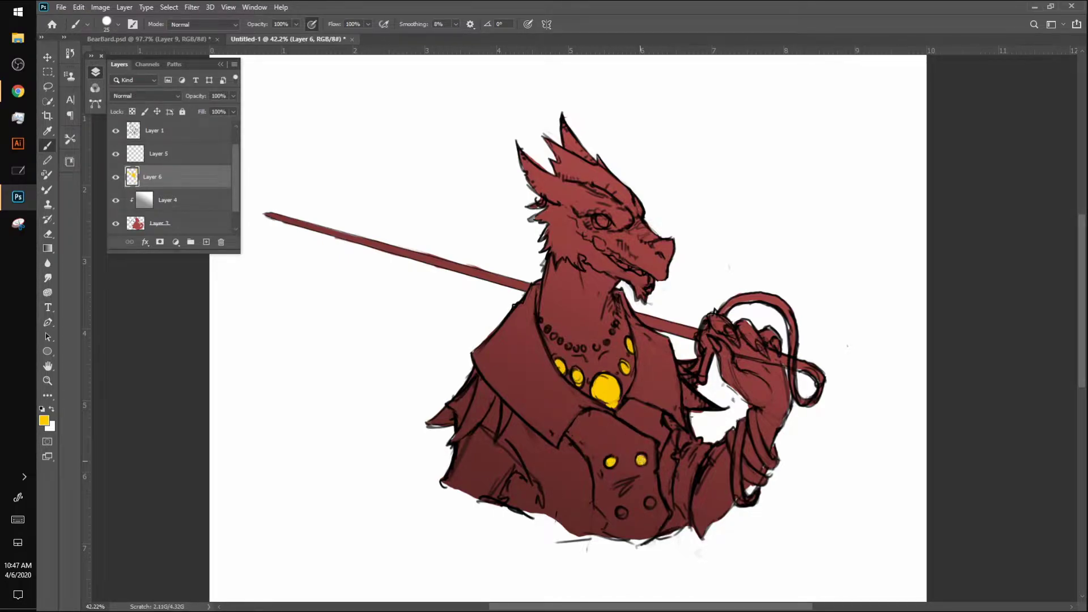
pyautogui.moveTo(648, 501); pyautogui.dragTo(624, 515)
pyautogui.press('[')
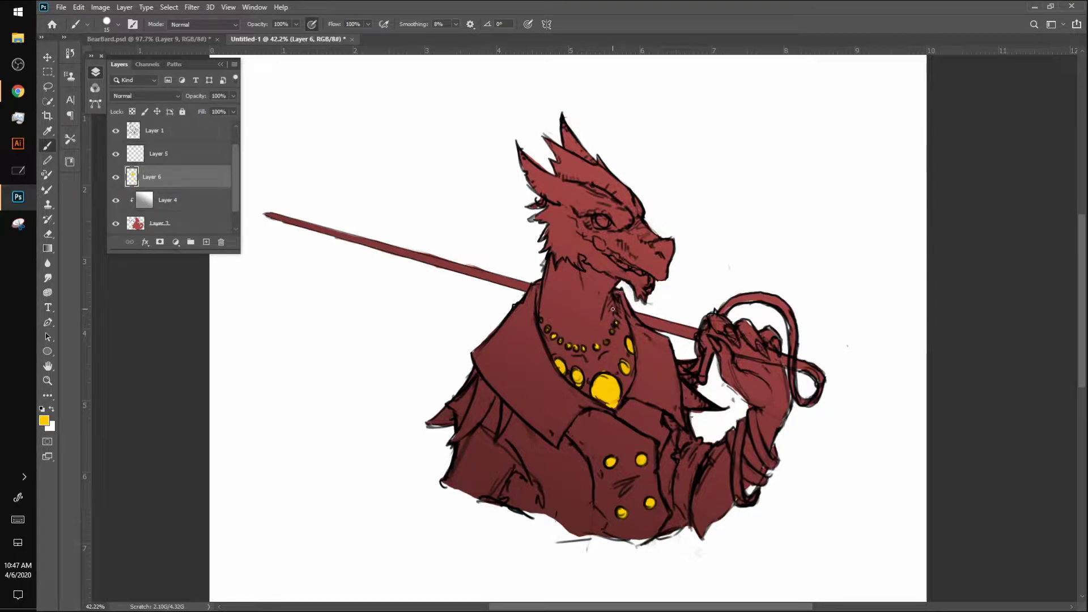
# Paint the sword's crossguard, curved knuckle guard and pommel loop golden yellow with a larger brush
pyautogui.press(']')
pyautogui.moveTo(707, 347)
pyautogui.mouseDown()
pyautogui.moveTo(705, 375)
pyautogui.moveTo(703, 336)
pyautogui.moveTo(733, 298)
pyautogui.moveTo(757, 294)
pyautogui.moveTo(794, 321)
pyautogui.moveTo(793, 369)
pyautogui.moveTo(814, 399)
pyautogui.moveTo(822, 382)
pyautogui.moveTo(794, 363)
pyautogui.moveTo(723, 338)
pyautogui.moveTo(767, 353)
pyautogui.mouseUp()
pyautogui.rightClick(725, 308)
pyautogui.click(725, 308)
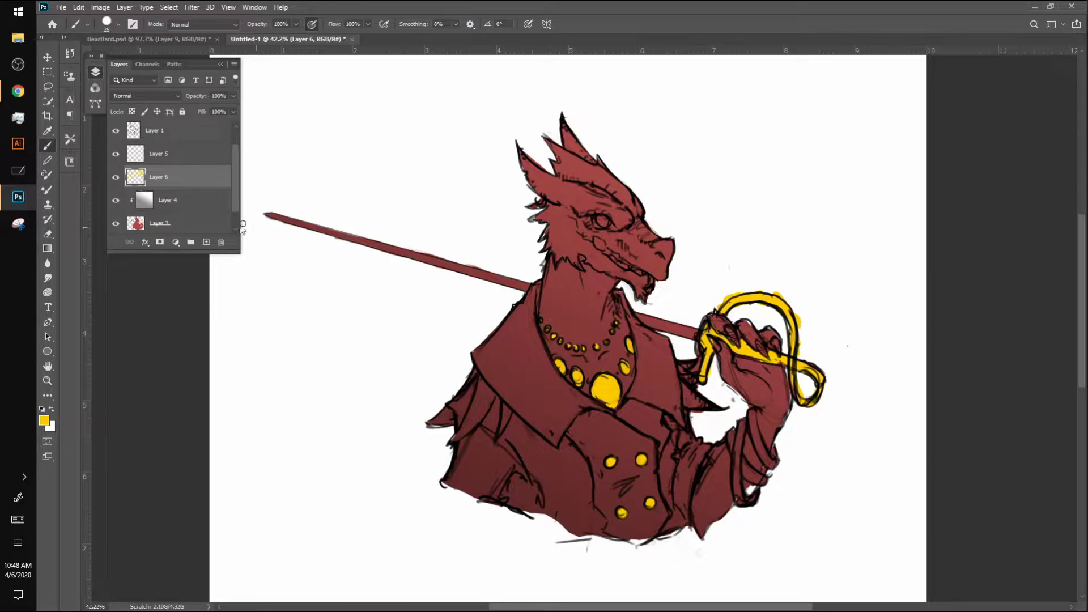
# Paint the whole sword blade light grey (dedede) and clip the accent-colour layer to the silhouette
pyautogui.click(44, 421)
pyautogui.moveTo(172, 156); pyautogui.dragTo(154, 112)
pyautogui.moveTo(241, 177); pyautogui.dragTo(241, 184)
pyautogui.moveTo(146, 124); pyautogui.dragTo(71, 131)
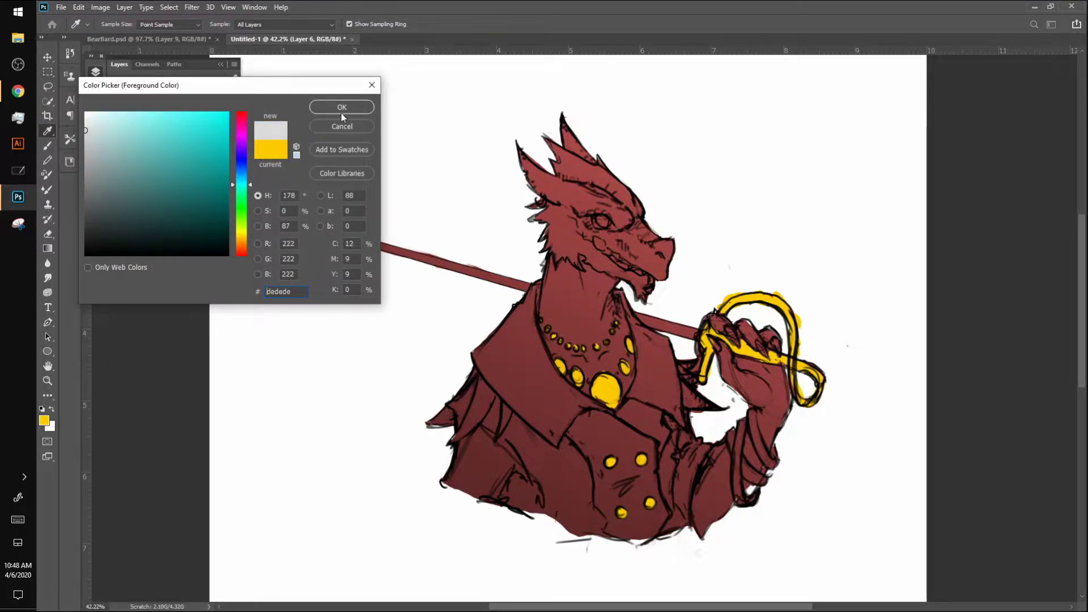
pyautogui.click(342, 107)
pyautogui.moveTo(263, 213)
pyautogui.mouseDown()
pyautogui.moveTo(374, 254)
pyautogui.moveTo(329, 223)
pyautogui.moveTo(269, 215)
pyautogui.moveTo(427, 271)
pyautogui.moveTo(375, 237)
pyautogui.moveTo(426, 268)
pyautogui.moveTo(436, 256)
pyautogui.moveTo(527, 284)
pyautogui.mouseUp()
pyautogui.moveTo(640, 309)
pyautogui.mouseDown()
pyautogui.moveTo(662, 327)
pyautogui.moveTo(648, 316)
pyautogui.moveTo(690, 336)
pyautogui.moveTo(676, 309)
pyautogui.mouseUp()
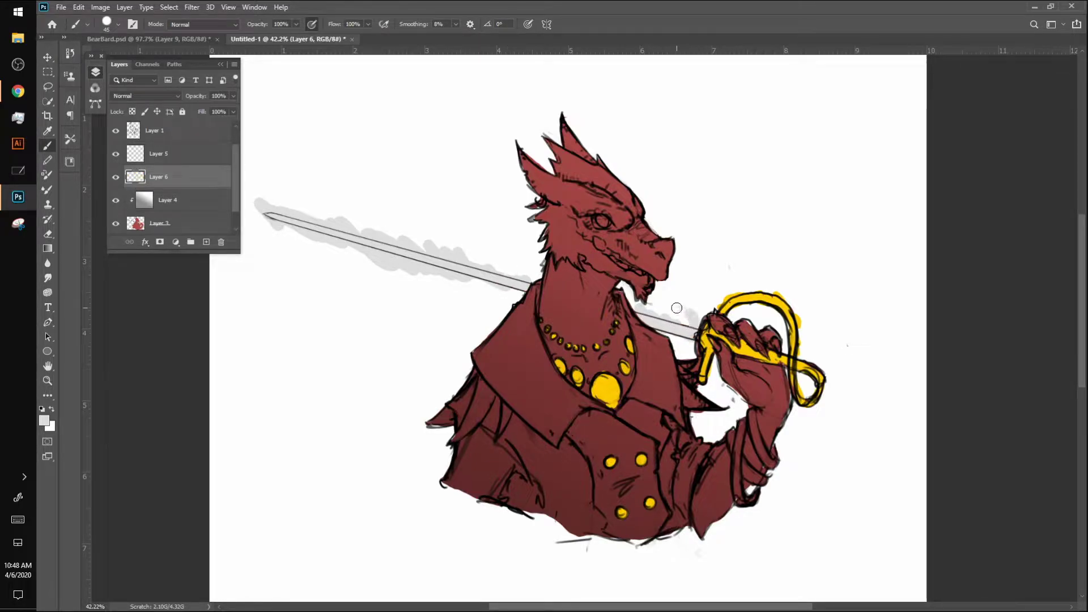
pyautogui.rightClick(165, 178)
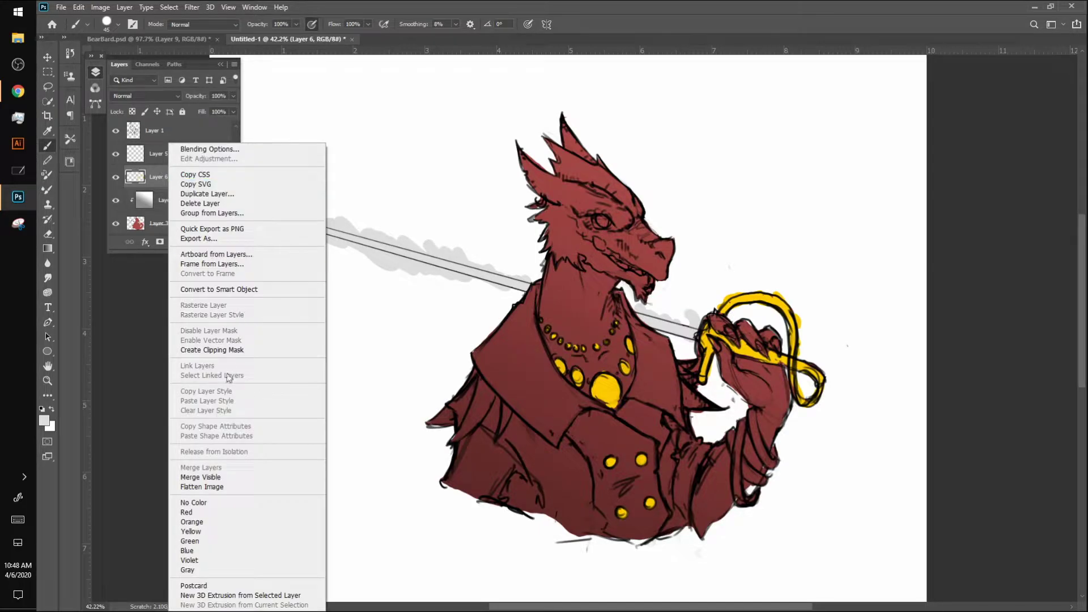
pyautogui.click(243, 350)
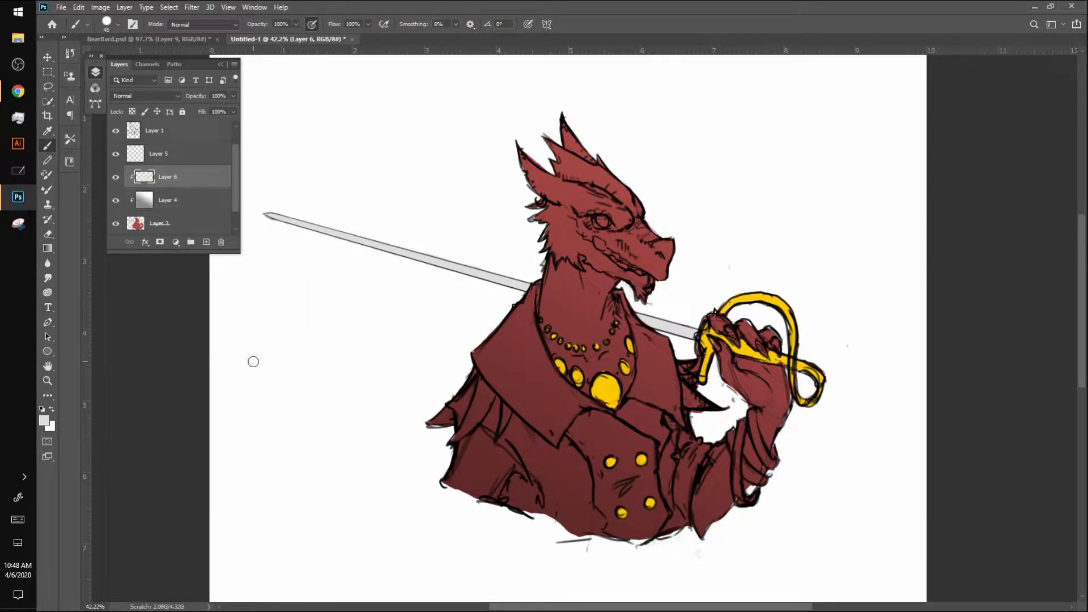
# Paint one forearm band light grey and the neighbouring bands golden yellow sampled from the knuckle guard
pyautogui.press('[')
pyautogui.press('[')
pyautogui.press('[')
pyautogui.press('[')
pyautogui.moveTo(743, 429); pyautogui.dragTo(740, 499)
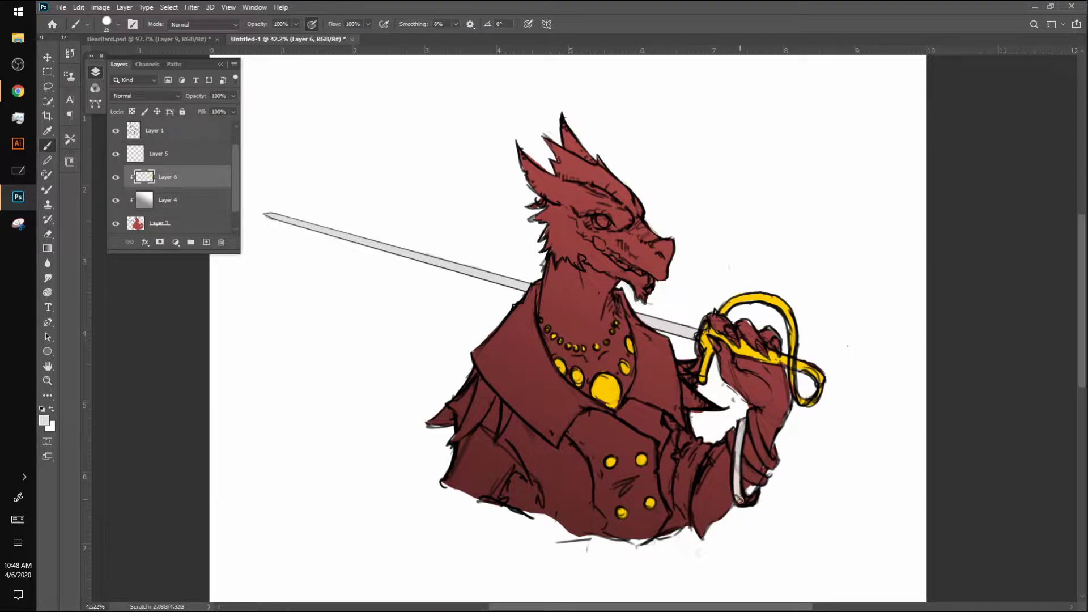
pyautogui.keyDown('alt'); pyautogui.click(785, 303); pyautogui.keyUp('alt')
pyautogui.moveTo(732, 433)
pyautogui.mouseDown()
pyautogui.moveTo(746, 475)
pyautogui.moveTo(765, 479)
pyautogui.mouseUp()
pyautogui.moveTo(752, 414); pyautogui.dragTo(774, 460)
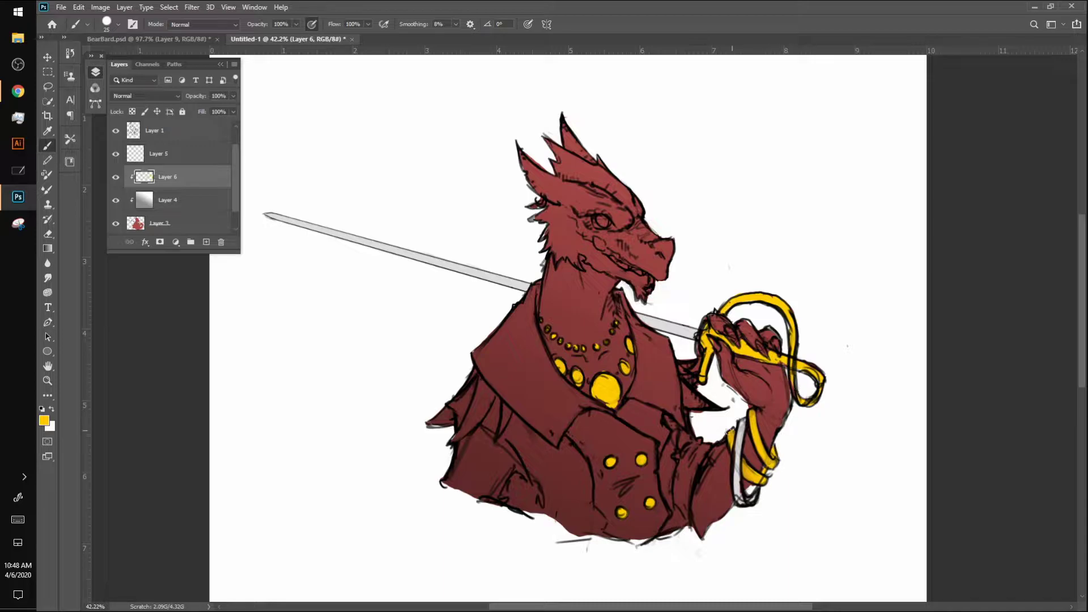
# Choose a bright pure yellow and paint the dragon's eye with it
pyautogui.keyDown('alt'); pyautogui.click(584, 316); pyautogui.keyUp('alt')
pyautogui.press('i')
pyautogui.click(45, 420)
pyautogui.moveTo(242, 170); pyautogui.dragTo(244, 191)
pyautogui.moveTo(243, 206); pyautogui.dragTo(242, 204)
pyautogui.moveTo(225, 117); pyautogui.dragTo(229, 111)
pyautogui.moveTo(243, 180); pyautogui.dragTo(244, 231)
pyautogui.click(341, 107)
pyautogui.press('b')
pyautogui.moveTo(601, 222); pyautogui.dragTo(603, 220)
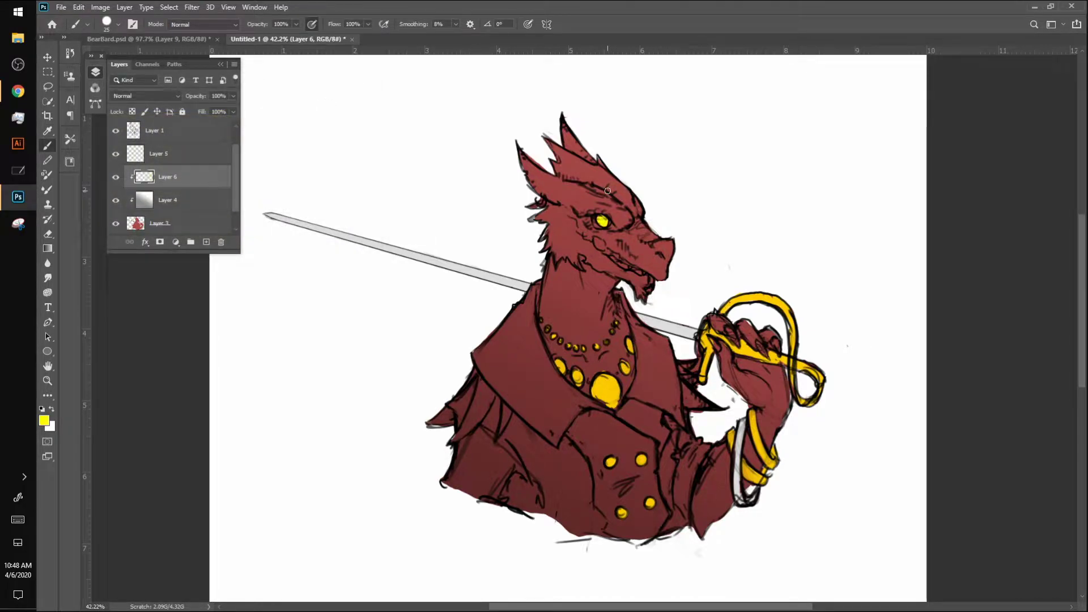
# Try a Hue/Saturation adjustment on the accent-colour layer and return to the brush
pyautogui.hotkey('ctrl', 'u')
pyautogui.moveTo(884, 115)
pyautogui.mouseDown()
pyautogui.moveTo(918, 115)
pyautogui.moveTo(844, 115)
pyautogui.moveTo(930, 117)
pyautogui.moveTo(843, 116)
pyautogui.moveTo(869, 116)
pyautogui.moveTo(874, 147)
pyautogui.moveTo(916, 145)
pyautogui.moveTo(887, 117)
pyautogui.mouseUp()
pyautogui.click(906, 142)
pyautogui.click(1012, 59)
pyautogui.press('b')
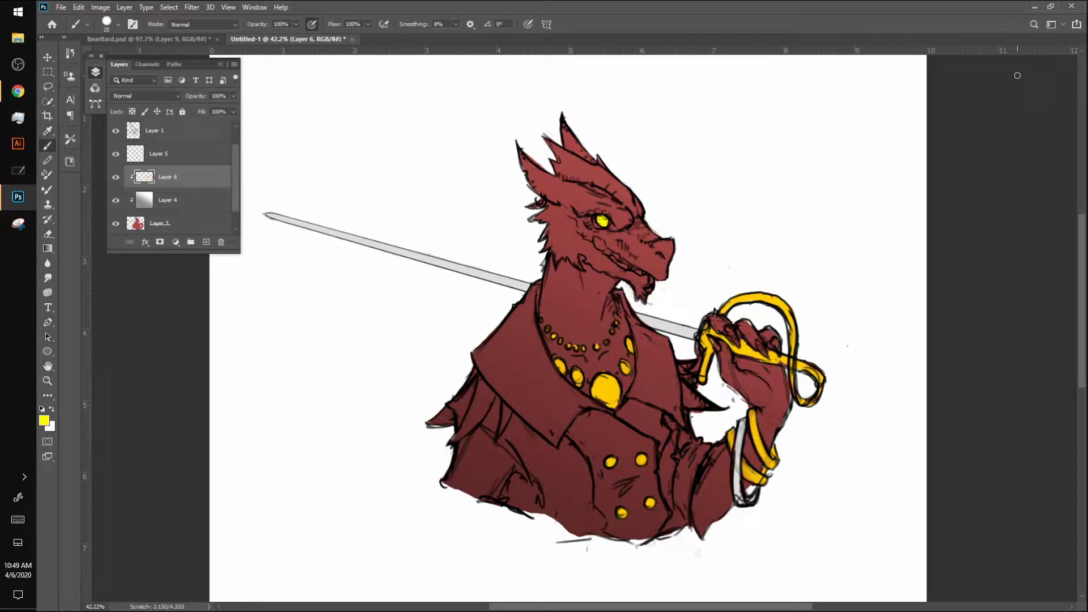
# Choose a bright green, repaint the dragon's eye with it and reduce the brush size
pyautogui.click(44, 419)
pyautogui.moveTo(242, 232); pyautogui.dragTo(244, 208)
pyautogui.click(358, 110)
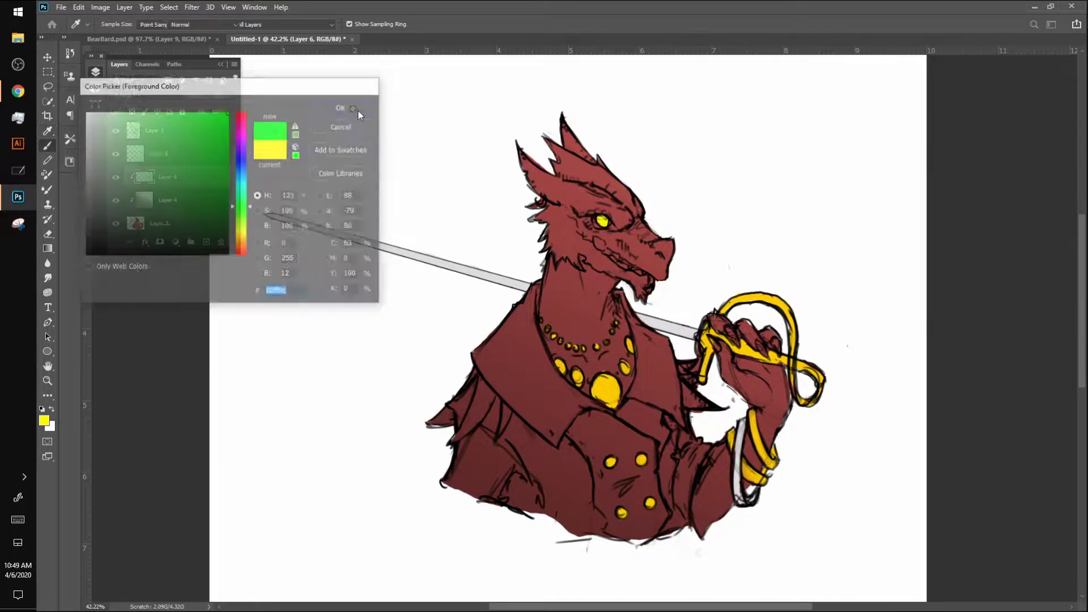
pyautogui.moveTo(597, 220); pyautogui.dragTo(604, 221)
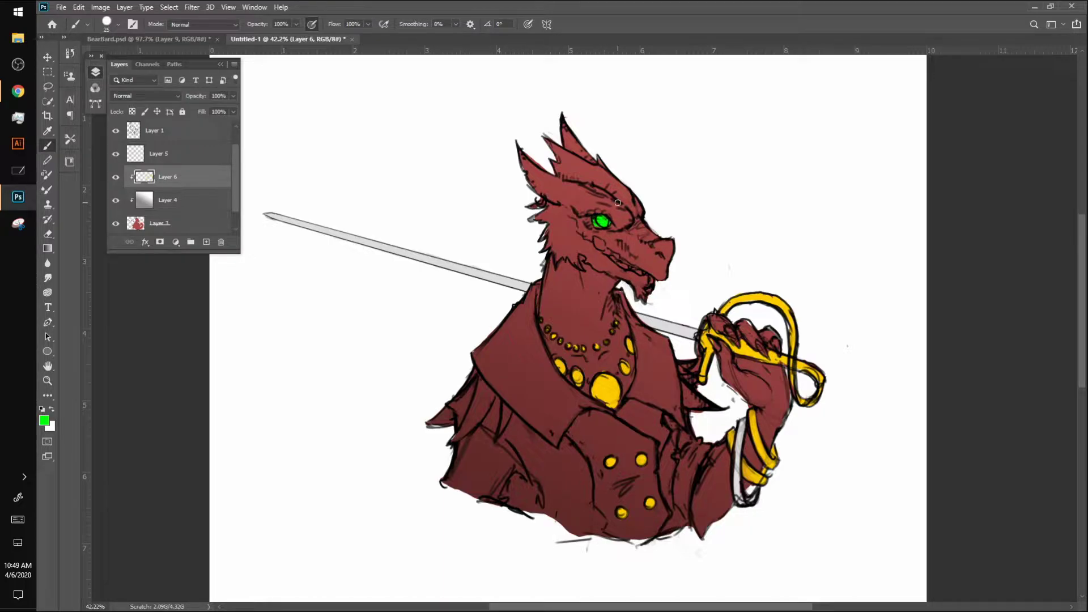
pyautogui.press('[')
pyautogui.press('[')
# Create a new 3000 x 3000 pixel RGB document at 300 pixels/inch with a white background
pyautogui.click(62, 8)
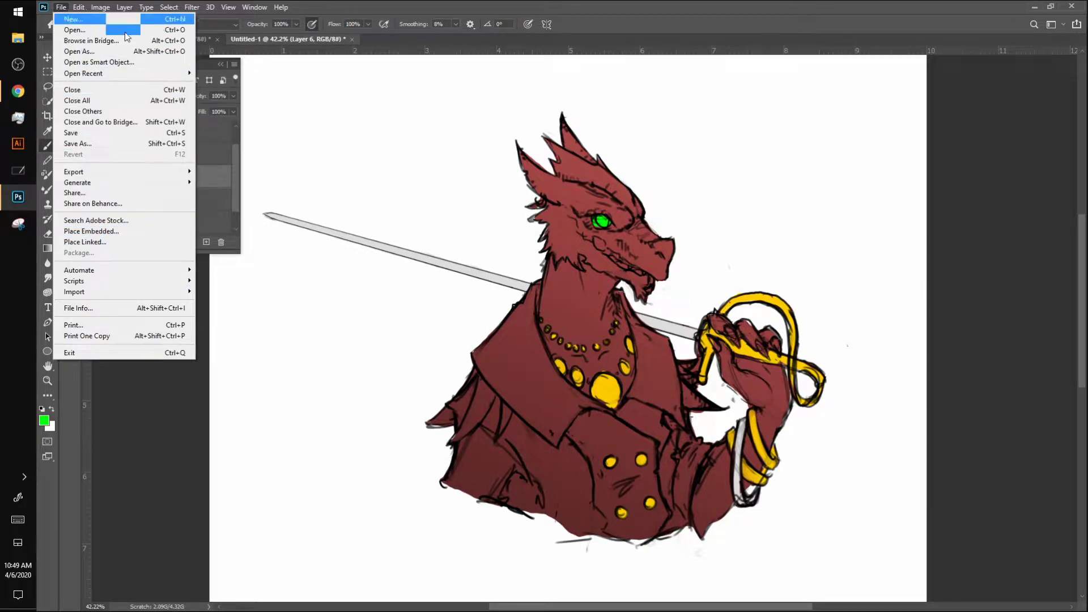
pyautogui.click(105, 20)
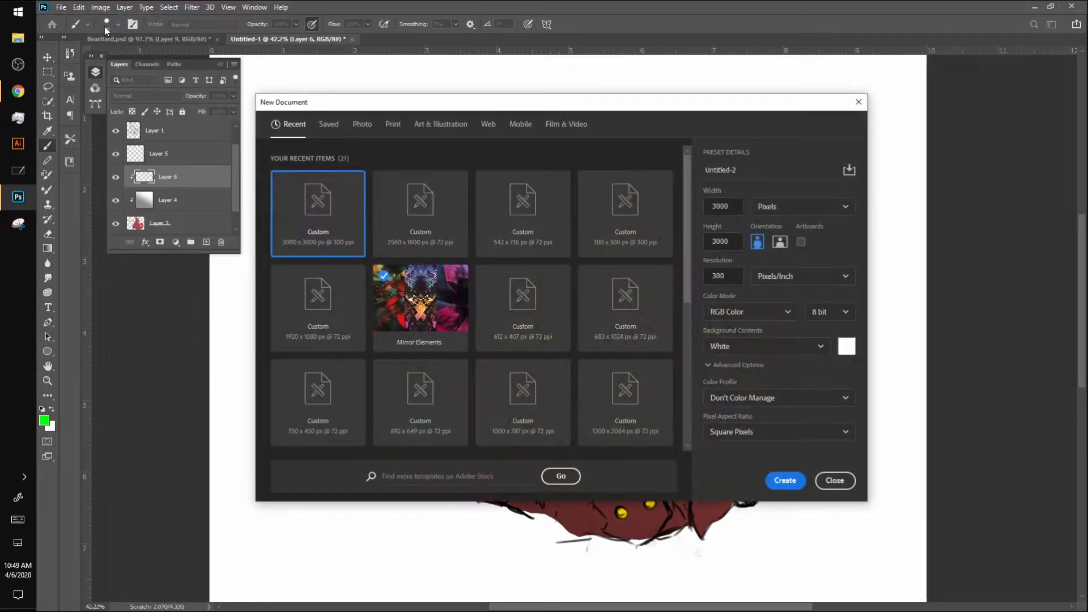
pyautogui.click(786, 479)
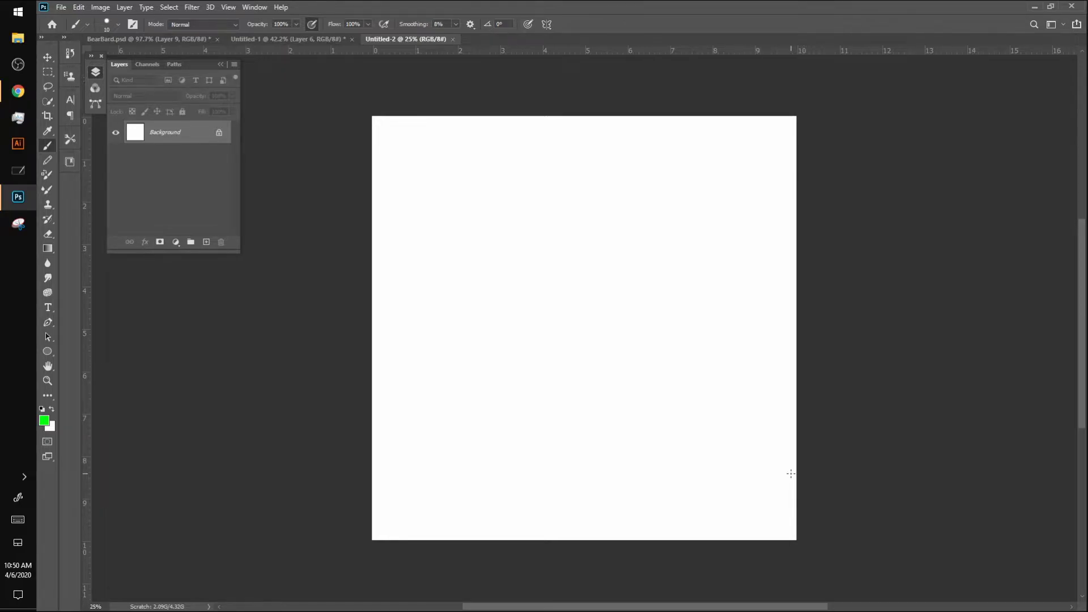
# Switch to the shared browser canvas and rework the $10 line to read "+20min Drawing" with "10pushups" written beneath it
pyautogui.hotkey('alt', 'Tab')
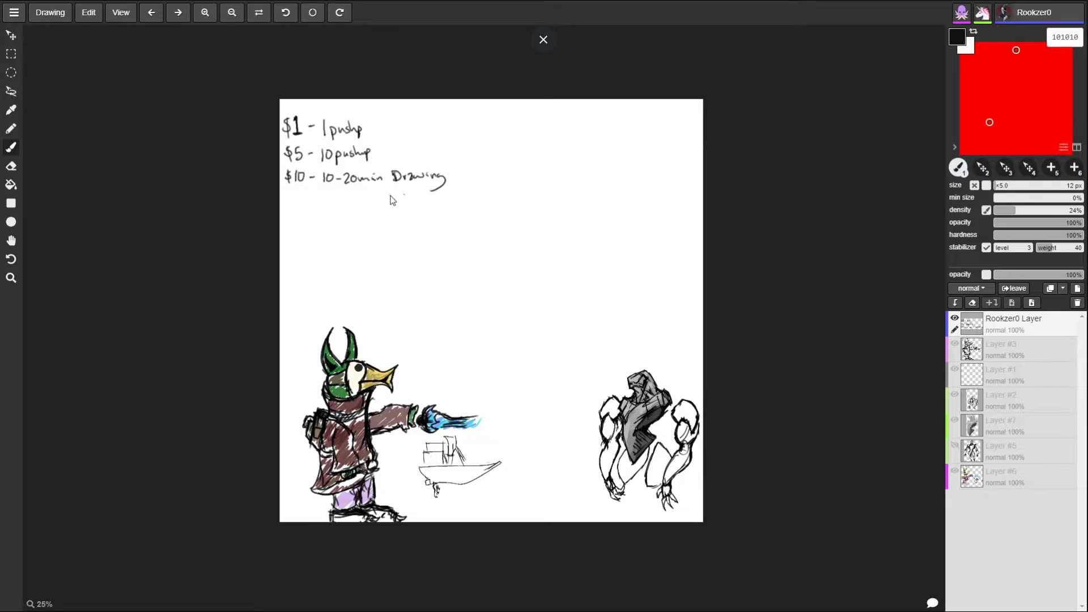
pyautogui.click(325, 157)
pyautogui.click(325, 128)
pyautogui.moveTo(325, 117); pyautogui.dragTo(321, 163)
pyautogui.moveTo(321, 120)
pyautogui.mouseDown()
pyautogui.moveTo(337, 174)
pyautogui.moveTo(319, 196)
pyautogui.moveTo(326, 189)
pyautogui.mouseUp()
pyautogui.moveTo(333, 193); pyautogui.dragTo(373, 199)
pyautogui.moveTo(338, 174); pyautogui.dragTo(338, 183)
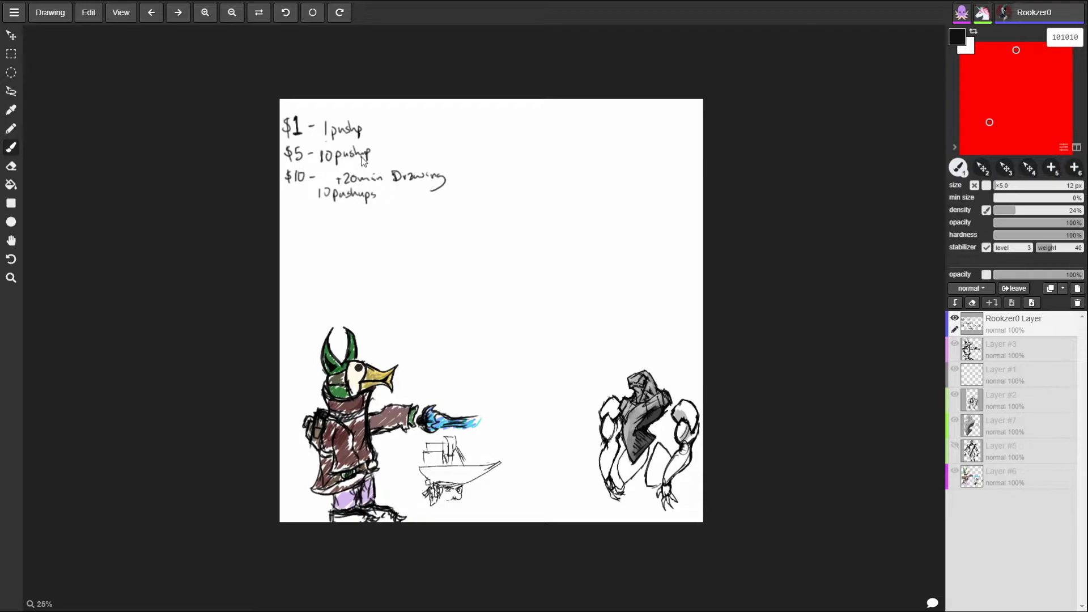
pyautogui.press('i')
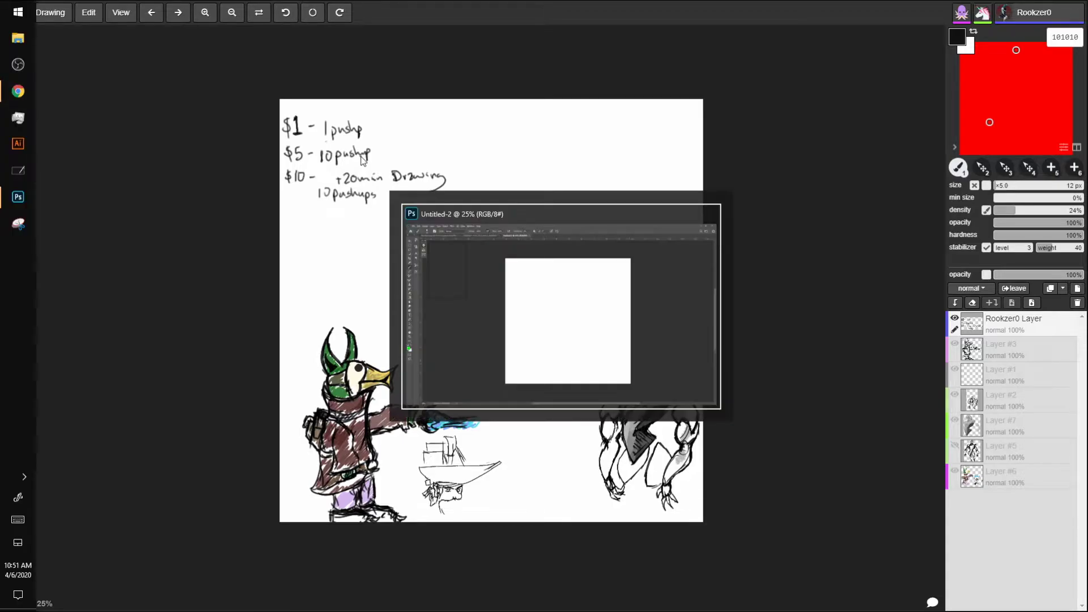
pyautogui.hotkey('alt', 'Tab')
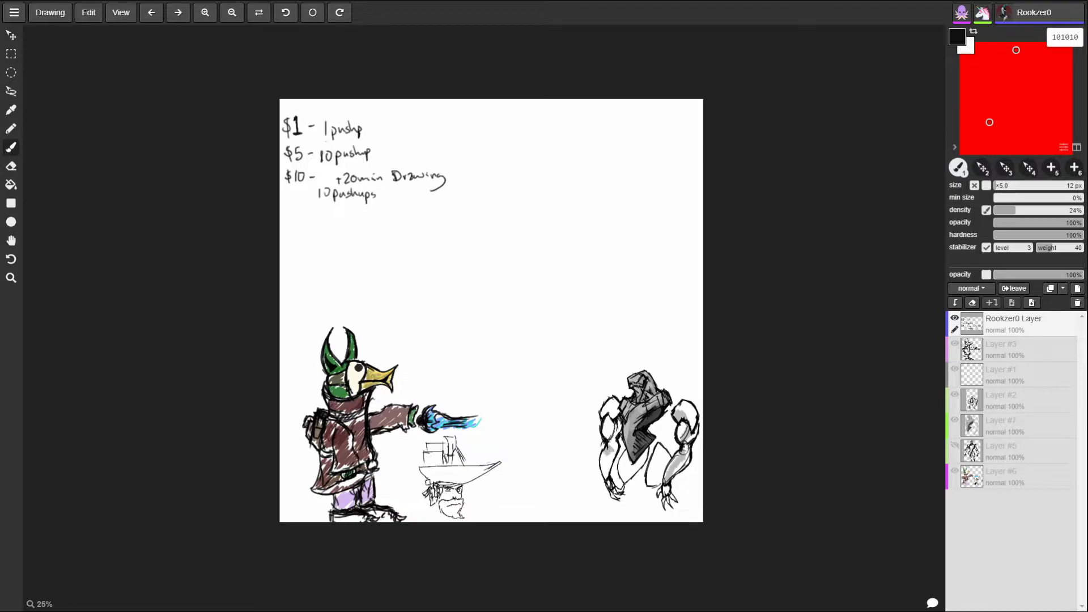
pyautogui.moveTo(639, 372); pyautogui.dragTo(649, 352)
pyautogui.press('i')
pyautogui.hotkey('alt', 'Tab')
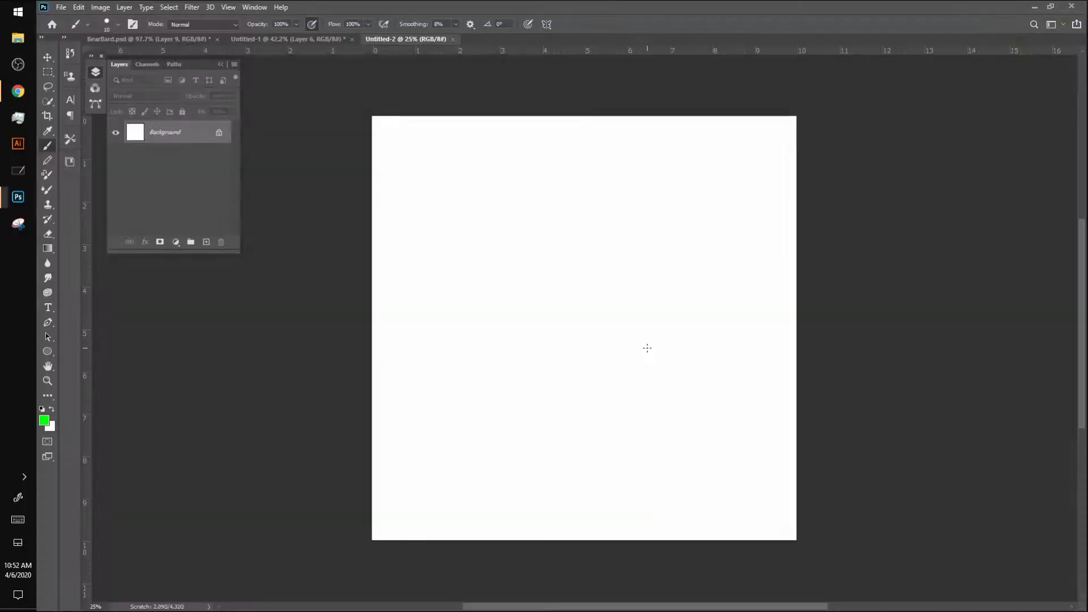
pyautogui.hotkey('alt', 'Tab')
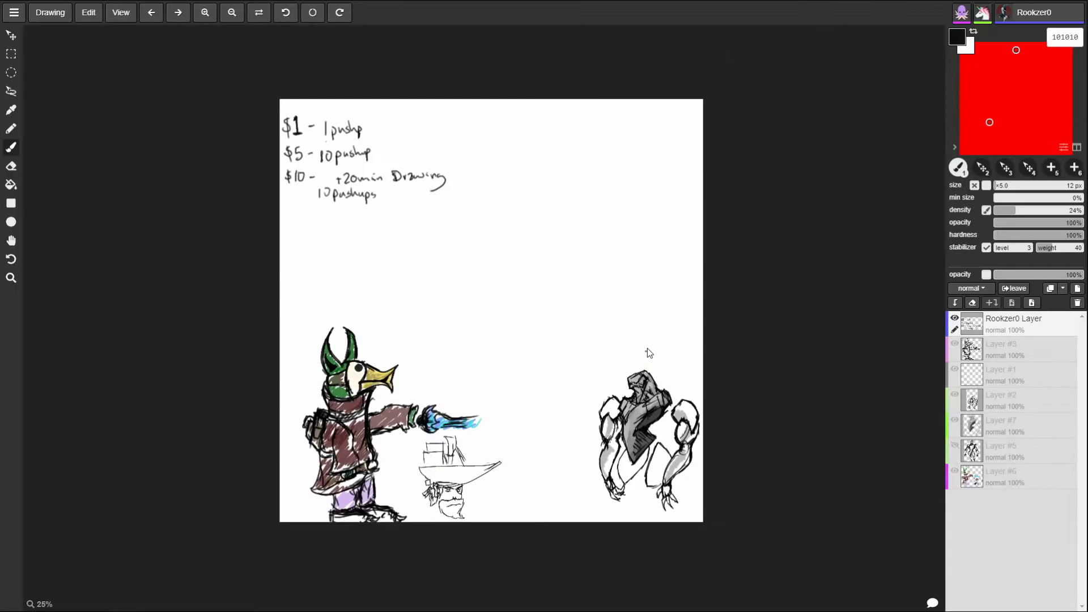
# Try sketching a long-snouted, pointy-eared animal head in the middle of the shared canvas and undo the strokes
pyautogui.moveTo(504, 261)
pyautogui.mouseDown()
pyautogui.moveTo(481, 284)
pyautogui.moveTo(408, 272)
pyautogui.moveTo(408, 312)
pyautogui.moveTo(507, 299)
pyautogui.mouseUp()
pyautogui.moveTo(413, 314)
pyautogui.mouseDown()
pyautogui.moveTo(417, 339)
pyautogui.moveTo(528, 305)
pyautogui.mouseUp()
pyautogui.moveTo(496, 269)
pyautogui.mouseDown()
pyautogui.moveTo(551, 260)
pyautogui.moveTo(512, 221)
pyautogui.moveTo(543, 309)
pyautogui.moveTo(493, 319)
pyautogui.mouseUp()
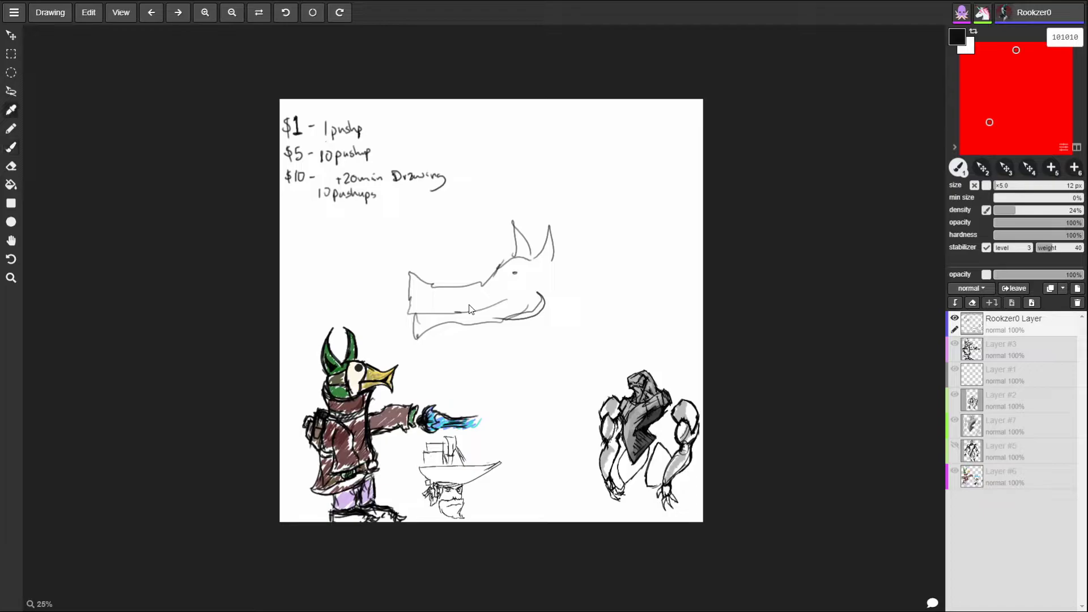
pyautogui.hotkey('ctrl', 'z')
pyautogui.hotkey('ctrl', 'z')
pyautogui.hotkey('ctrl', 'z')
pyautogui.hotkey('ctrl', 'z')
pyautogui.hotkey('ctrl', 'z')
pyautogui.hotkey('ctrl', 'z')
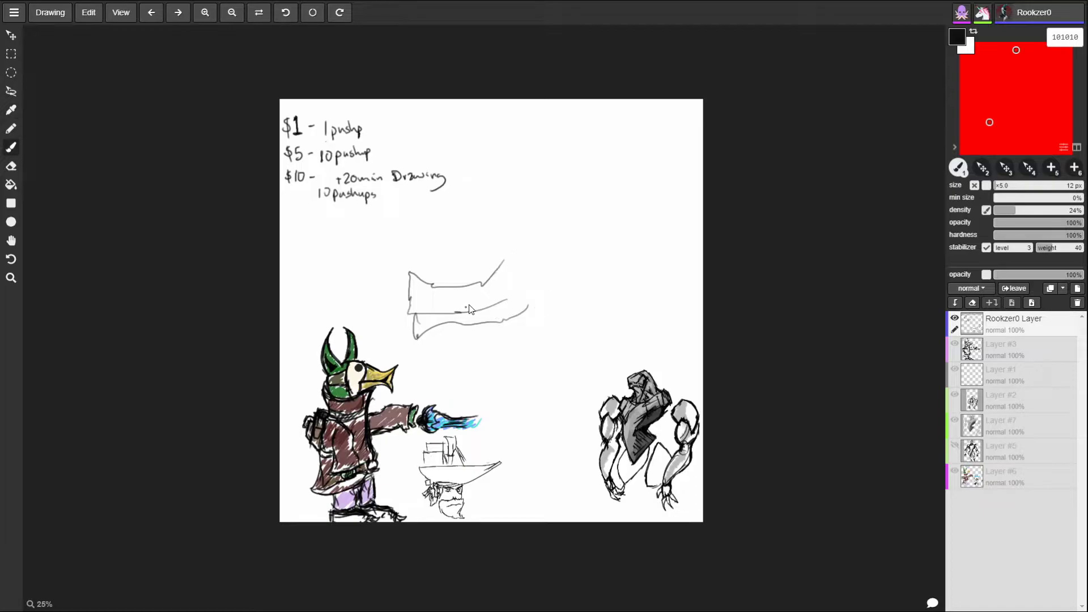
# Switch to Photoshop, add an empty layer to the blank document, enter full-screen mode and reset the colours to black and white
pyautogui.hotkey('alt', 'Tab')
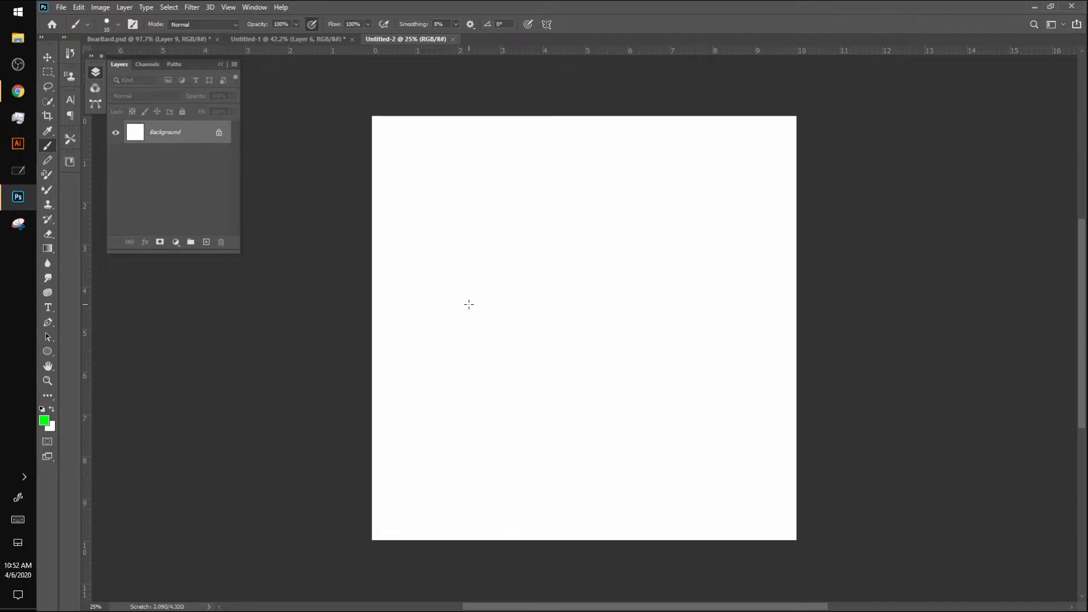
pyautogui.click(206, 242)
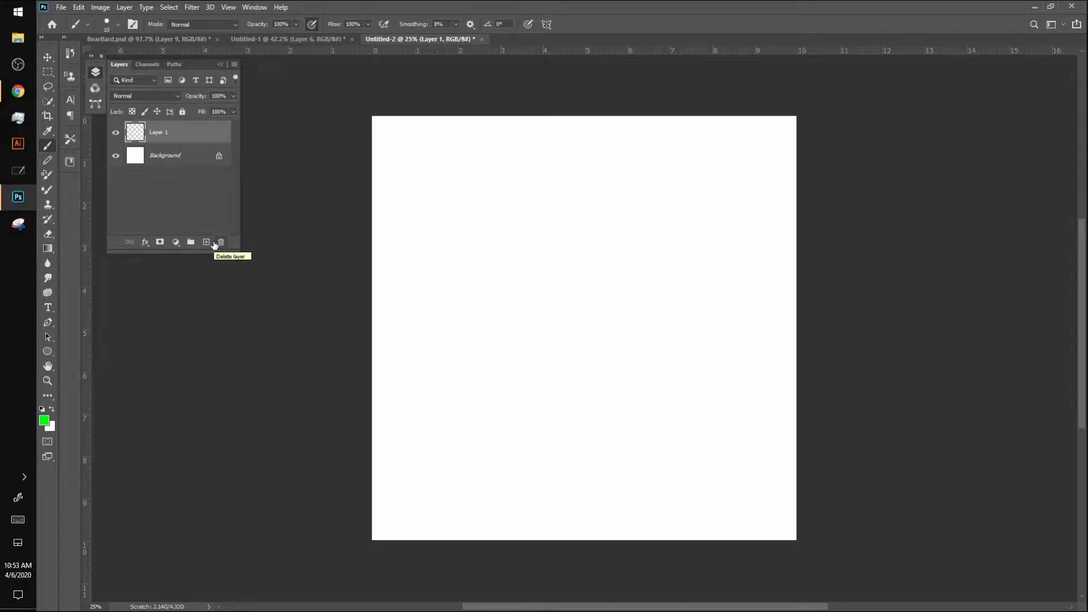
pyautogui.click(931, 605)
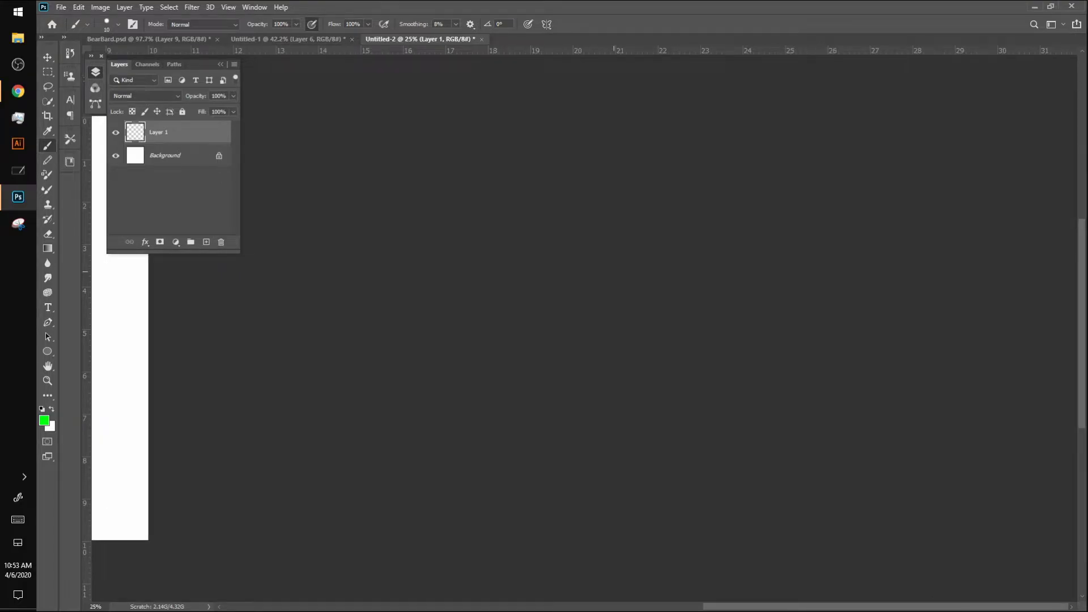
pyautogui.hotkey('ctrl', '0')
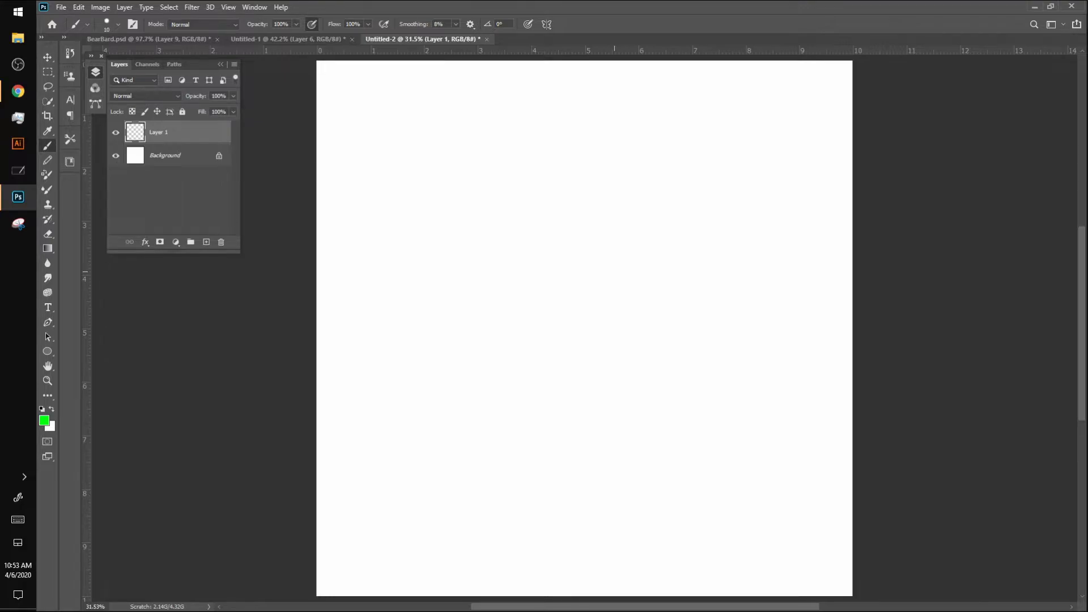
pyautogui.moveTo(587, 188)
pyautogui.mouseDown()
pyautogui.moveTo(549, 228)
pyautogui.moveTo(595, 235)
pyautogui.moveTo(598, 195)
pyautogui.mouseUp()
pyautogui.hotkey('ctrl', 'z')
pyautogui.press('f')
pyautogui.press('d')
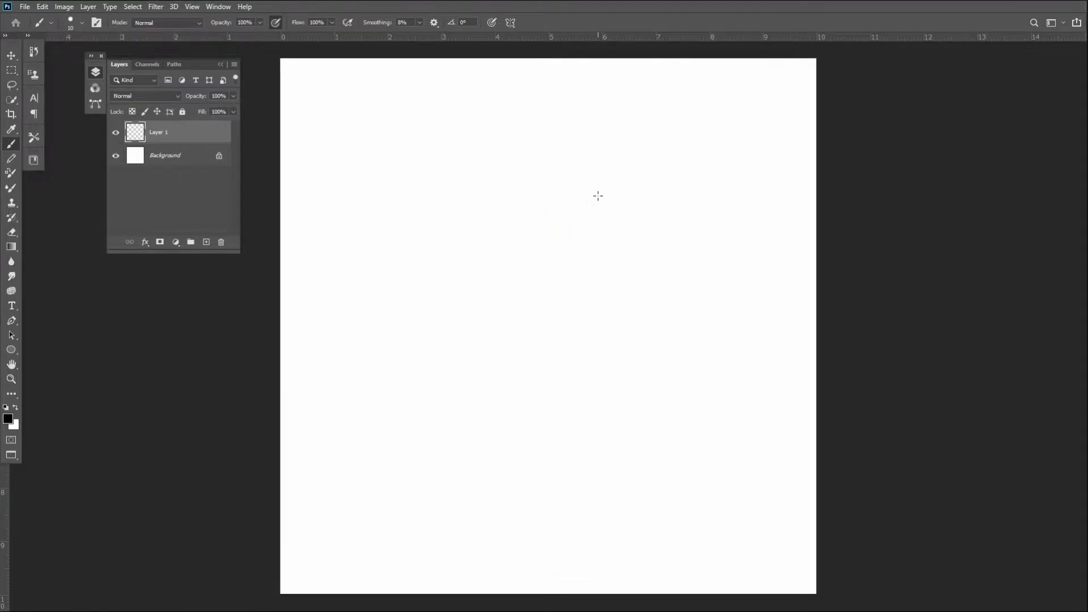
# Sketch an oval head with an ear on each side and a rough skull contour in the upper part of the canvas
pyautogui.moveTo(527, 178)
pyautogui.mouseDown()
pyautogui.moveTo(553, 236)
pyautogui.moveTo(503, 211)
pyautogui.moveTo(562, 184)
pyautogui.moveTo(559, 254)
pyautogui.moveTo(546, 176)
pyautogui.moveTo(512, 179)
pyautogui.moveTo(571, 211)
pyautogui.moveTo(532, 262)
pyautogui.moveTo(555, 180)
pyautogui.moveTo(557, 257)
pyautogui.moveTo(556, 189)
pyautogui.moveTo(577, 207)
pyautogui.moveTo(575, 235)
pyautogui.moveTo(568, 212)
pyautogui.moveTo(578, 233)
pyautogui.moveTo(584, 222)
pyautogui.moveTo(564, 214)
pyautogui.moveTo(588, 210)
pyautogui.moveTo(570, 237)
pyautogui.moveTo(559, 178)
pyautogui.moveTo(572, 208)
pyautogui.moveTo(573, 195)
pyautogui.moveTo(555, 165)
pyautogui.mouseUp()
pyautogui.moveTo(508, 212)
pyautogui.mouseDown()
pyautogui.moveTo(504, 225)
pyautogui.moveTo(501, 180)
pyautogui.moveTo(526, 144)
pyautogui.mouseUp()
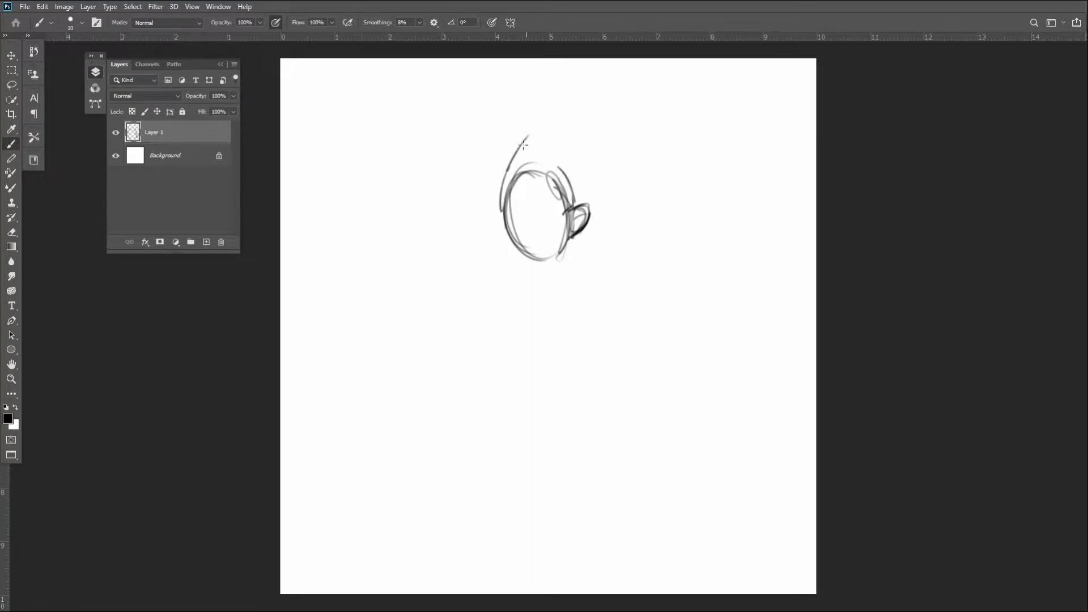
pyautogui.moveTo(506, 226)
pyautogui.mouseDown()
pyautogui.moveTo(544, 273)
pyautogui.moveTo(546, 264)
pyautogui.moveTo(526, 259)
pyautogui.moveTo(567, 256)
pyautogui.moveTo(537, 252)
pyautogui.moveTo(506, 215)
pyautogui.moveTo(502, 233)
pyautogui.moveTo(500, 216)
pyautogui.moveTo(507, 237)
pyautogui.mouseUp()
pyautogui.moveTo(492, 220)
pyautogui.mouseDown()
pyautogui.moveTo(541, 184)
pyautogui.moveTo(521, 233)
pyautogui.moveTo(503, 215)
pyautogui.moveTo(511, 236)
pyautogui.moveTo(502, 217)
pyautogui.moveTo(523, 256)
pyautogui.mouseUp()
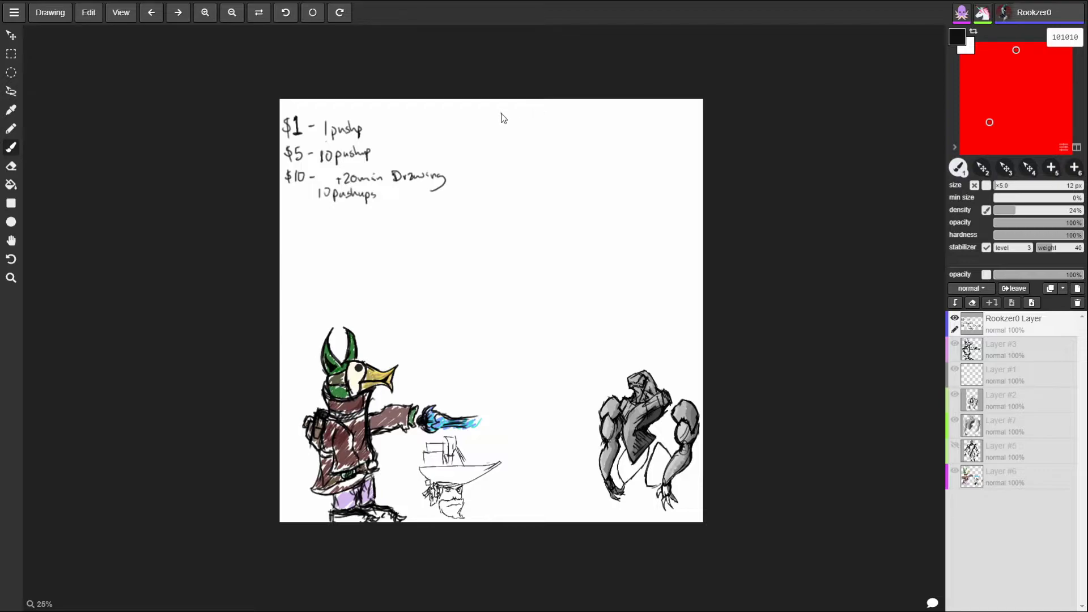
# Write "4/6 - 215lb" in the upper right area of the shared browser canvas and return to Photoshop
pyautogui.moveTo(529, 116)
pyautogui.mouseDown()
pyautogui.moveTo(535, 150)
pyautogui.moveTo(546, 129)
pyautogui.moveTo(588, 129)
pyautogui.mouseUp()
pyautogui.moveTo(599, 118)
pyautogui.mouseDown()
pyautogui.moveTo(595, 129)
pyautogui.moveTo(612, 126)
pyautogui.mouseUp()
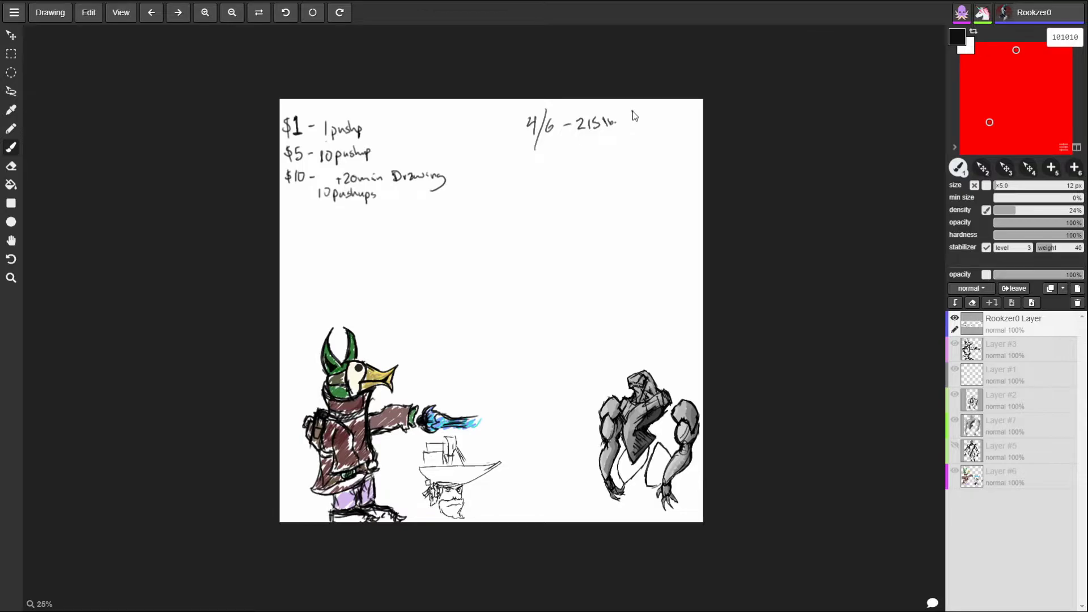
pyautogui.press('super+Tab')
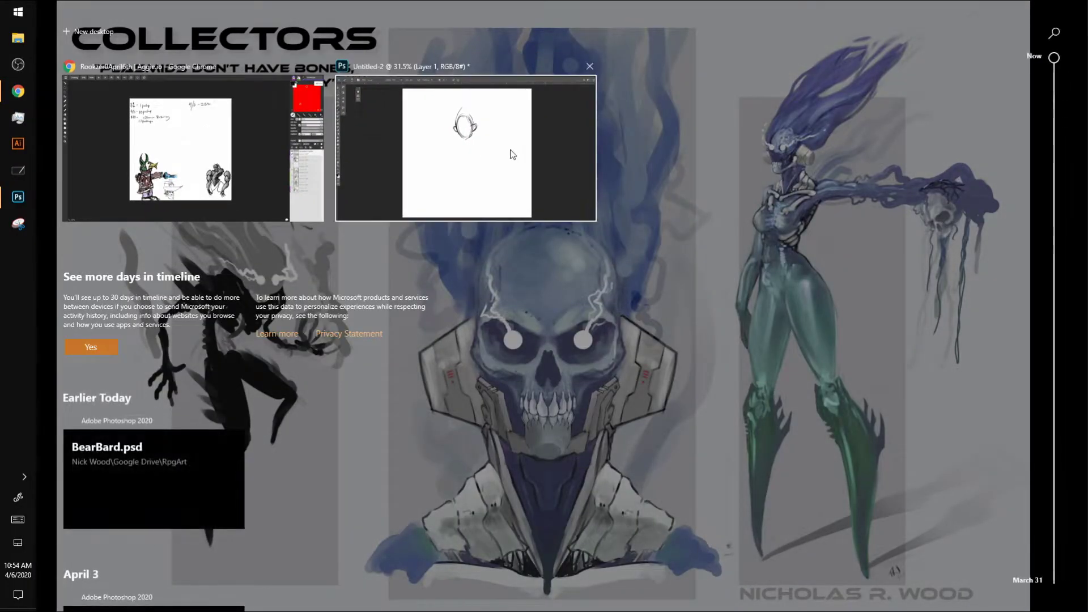
pyautogui.click(509, 148)
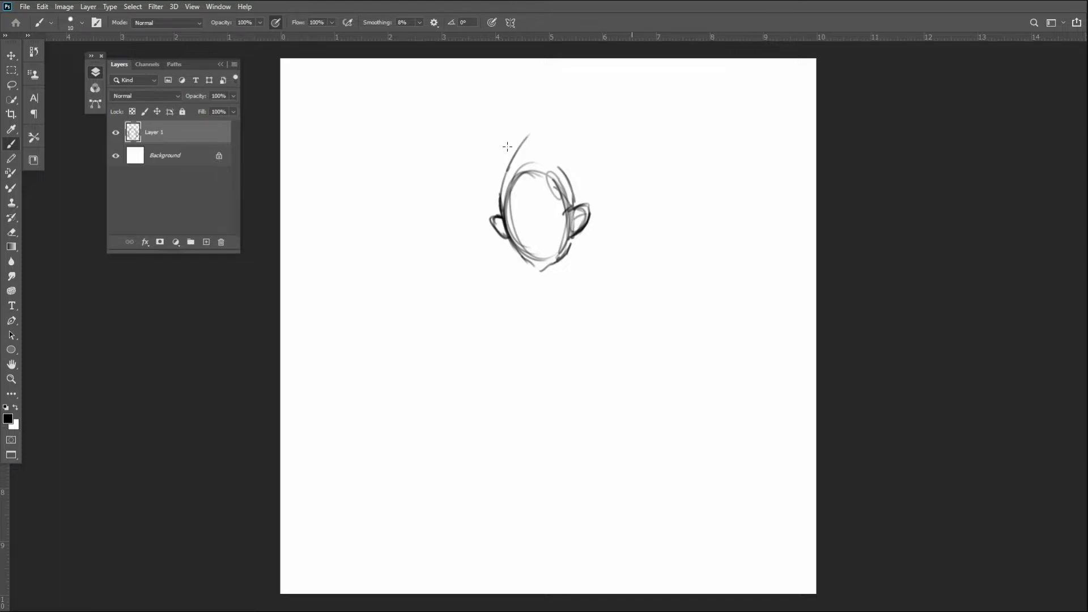
# Rework the head's jaw and skull outline, and erase the whole sketch from the layer
pyautogui.moveTo(500, 198)
pyautogui.mouseDown()
pyautogui.moveTo(518, 143)
pyautogui.moveTo(542, 119)
pyautogui.mouseUp()
pyautogui.hotkey('ctrl', 'z')
pyautogui.hotkey('ctrl', 'z')
pyautogui.moveTo(506, 225)
pyautogui.mouseDown()
pyautogui.moveTo(537, 263)
pyautogui.moveTo(530, 269)
pyautogui.moveTo(579, 231)
pyautogui.mouseUp()
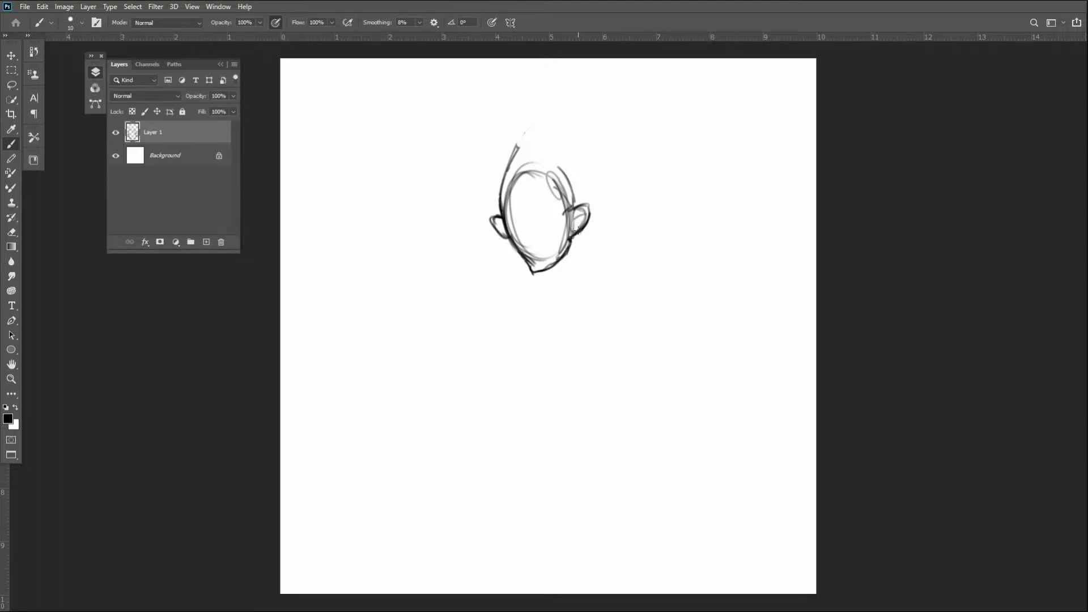
pyautogui.moveTo(510, 187)
pyautogui.mouseDown()
pyautogui.moveTo(513, 170)
pyautogui.moveTo(532, 162)
pyautogui.mouseUp()
pyautogui.moveTo(542, 257)
pyautogui.mouseDown()
pyautogui.moveTo(563, 199)
pyautogui.moveTo(544, 187)
pyautogui.moveTo(562, 199)
pyautogui.moveTo(565, 184)
pyautogui.moveTo(563, 205)
pyautogui.moveTo(576, 186)
pyautogui.moveTo(552, 184)
pyautogui.moveTo(563, 127)
pyautogui.moveTo(579, 180)
pyautogui.mouseUp()
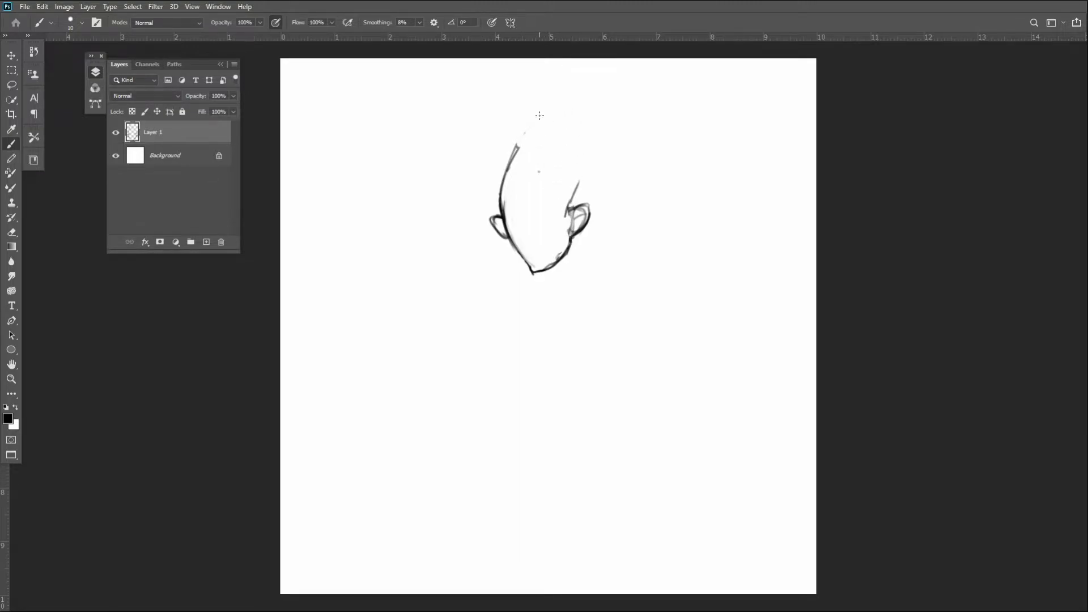
pyautogui.moveTo(525, 136)
pyautogui.mouseDown()
pyautogui.moveTo(523, 277)
pyautogui.moveTo(519, 116)
pyautogui.moveTo(518, 147)
pyautogui.mouseUp()
pyautogui.moveTo(525, 284); pyautogui.dragTo(590, 214)
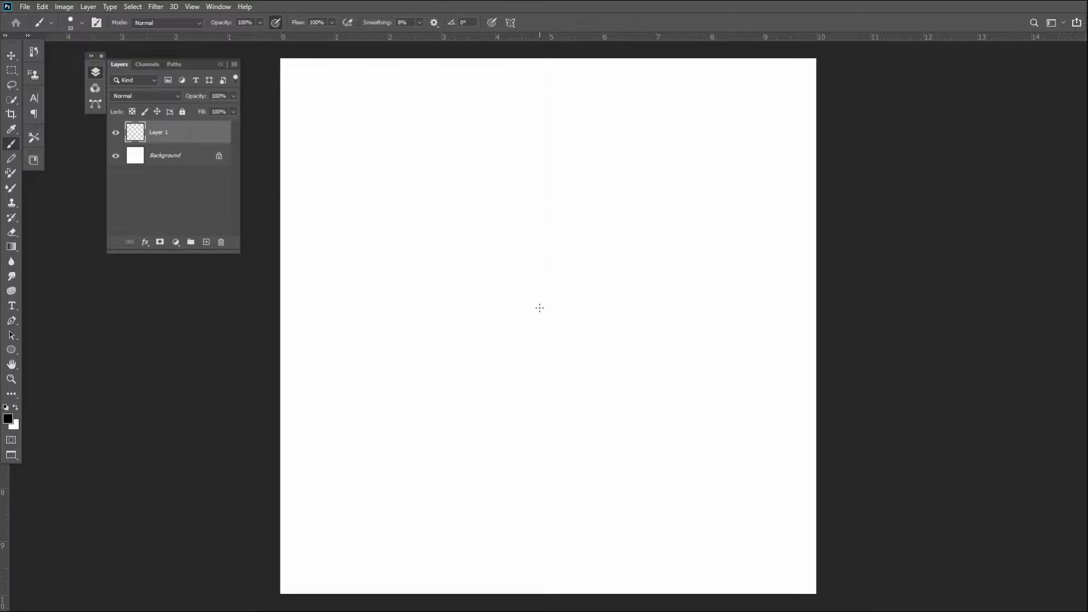
# Sketch a new oval head with two large pointed ears slightly above the canvas centre
pyautogui.moveTo(492, 224)
pyautogui.mouseDown()
pyautogui.moveTo(529, 318)
pyautogui.moveTo(567, 249)
pyautogui.moveTo(546, 202)
pyautogui.mouseUp()
pyautogui.moveTo(487, 296)
pyautogui.mouseDown()
pyautogui.moveTo(424, 173)
pyautogui.moveTo(529, 210)
pyautogui.mouseUp()
pyautogui.moveTo(575, 279)
pyautogui.mouseDown()
pyautogui.moveTo(556, 165)
pyautogui.moveTo(546, 209)
pyautogui.mouseUp()
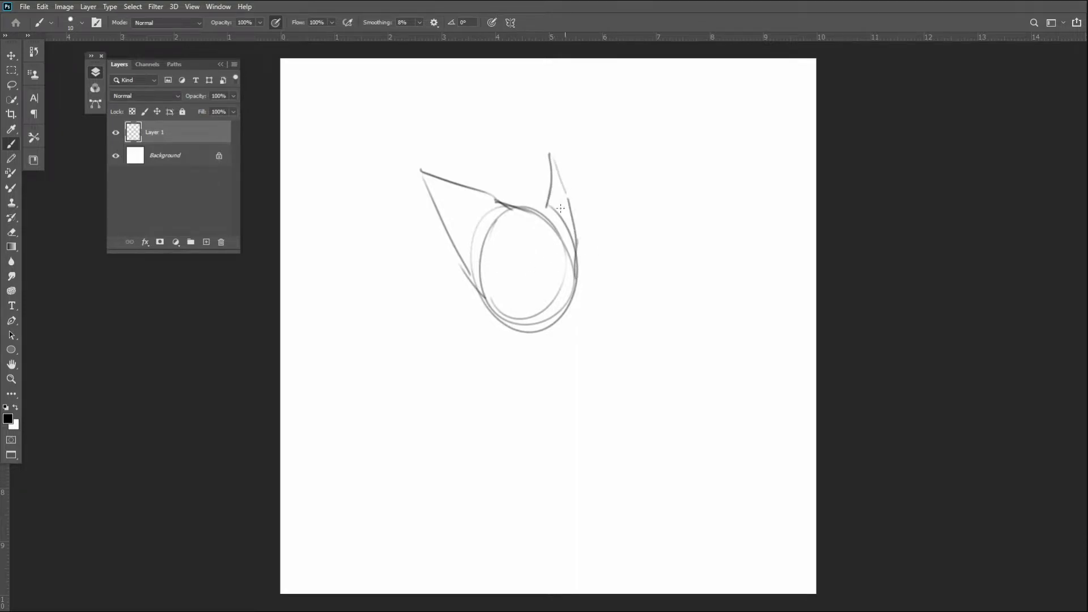
# Add a protruding muzzle with a small nose to the cat-like head, and rough in its cheek and neck
pyautogui.moveTo(539, 207)
pyautogui.mouseDown()
pyautogui.moveTo(564, 236)
pyautogui.moveTo(577, 284)
pyautogui.mouseUp()
pyautogui.moveTo(451, 242)
pyautogui.mouseDown()
pyautogui.moveTo(460, 295)
pyautogui.moveTo(486, 316)
pyautogui.moveTo(572, 326)
pyautogui.mouseUp()
pyautogui.moveTo(569, 239)
pyautogui.mouseDown()
pyautogui.moveTo(584, 272)
pyautogui.moveTo(572, 324)
pyautogui.mouseUp()
pyautogui.moveTo(565, 275)
pyautogui.mouseDown()
pyautogui.moveTo(585, 276)
pyautogui.moveTo(574, 293)
pyautogui.moveTo(592, 290)
pyautogui.moveTo(590, 311)
pyautogui.moveTo(551, 336)
pyautogui.mouseUp()
pyautogui.moveTo(458, 263)
pyautogui.mouseDown()
pyautogui.moveTo(497, 332)
pyautogui.moveTo(543, 374)
pyautogui.mouseUp()
pyautogui.moveTo(556, 335)
pyautogui.mouseDown()
pyautogui.moveTo(545, 378)
pyautogui.moveTo(554, 368)
pyautogui.mouseUp()
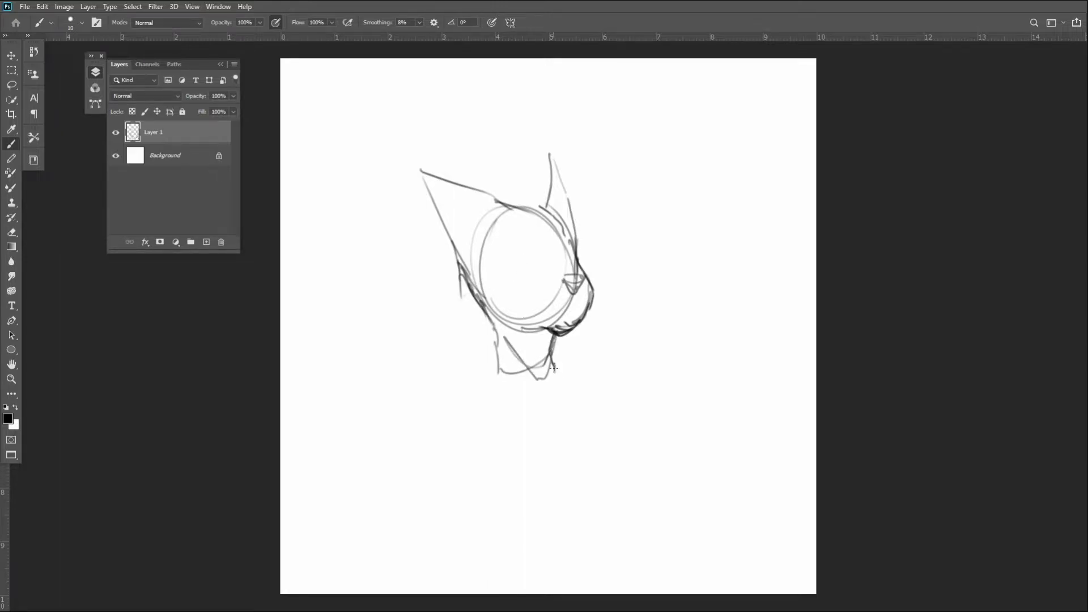
# Try placing brow and eye marks on the cat-like face and undo them
pyautogui.moveTo(502, 249); pyautogui.dragTo(511, 246)
pyautogui.moveTo(524, 246)
pyautogui.mouseDown()
pyautogui.moveTo(549, 266)
pyautogui.moveTo(534, 243)
pyautogui.moveTo(551, 260)
pyautogui.moveTo(563, 258)
pyautogui.moveTo(552, 239)
pyautogui.moveTo(580, 254)
pyautogui.moveTo(546, 187)
pyautogui.moveTo(551, 250)
pyautogui.mouseUp()
pyautogui.moveTo(550, 243); pyautogui.dragTo(553, 253)
pyautogui.hotkey('ctrl', 'z')
pyautogui.hotkey('ctrl', 'z')
pyautogui.hotkey('ctrl', 'z')
pyautogui.hotkey('ctrl', 'z')
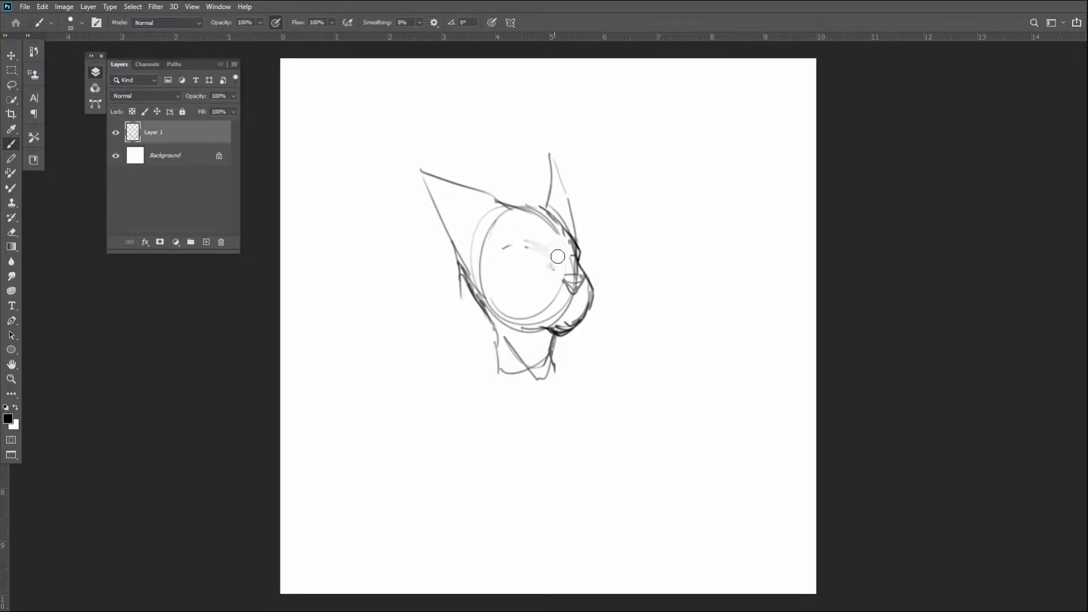
# Erase the construction lines inside the face, and darken the forehead and larger ear's outline
pyautogui.moveTo(537, 273)
pyautogui.mouseDown()
pyautogui.moveTo(551, 299)
pyautogui.moveTo(566, 286)
pyautogui.moveTo(570, 311)
pyautogui.mouseUp()
pyautogui.moveTo(534, 275)
pyautogui.mouseDown()
pyautogui.moveTo(505, 246)
pyautogui.moveTo(536, 256)
pyautogui.moveTo(525, 274)
pyautogui.moveTo(510, 243)
pyautogui.moveTo(517, 263)
pyautogui.moveTo(543, 258)
pyautogui.moveTo(513, 234)
pyautogui.moveTo(513, 261)
pyautogui.mouseUp()
pyautogui.moveTo(508, 246)
pyautogui.mouseDown()
pyautogui.moveTo(513, 274)
pyautogui.moveTo(532, 249)
pyautogui.moveTo(546, 266)
pyautogui.moveTo(556, 319)
pyautogui.moveTo(527, 323)
pyautogui.moveTo(494, 301)
pyautogui.moveTo(536, 329)
pyautogui.moveTo(527, 314)
pyautogui.moveTo(545, 294)
pyautogui.moveTo(560, 322)
pyautogui.moveTo(577, 293)
pyautogui.moveTo(570, 300)
pyautogui.moveTo(565, 265)
pyautogui.moveTo(541, 237)
pyautogui.moveTo(557, 232)
pyautogui.moveTo(510, 207)
pyautogui.moveTo(575, 239)
pyautogui.mouseUp()
pyautogui.moveTo(540, 204)
pyautogui.mouseDown()
pyautogui.moveTo(506, 202)
pyautogui.moveTo(498, 183)
pyautogui.moveTo(500, 204)
pyautogui.moveTo(475, 194)
pyautogui.mouseUp()
pyautogui.moveTo(462, 195)
pyautogui.mouseDown()
pyautogui.moveTo(454, 184)
pyautogui.moveTo(481, 200)
pyautogui.moveTo(437, 171)
pyautogui.mouseUp()
pyautogui.moveTo(439, 173)
pyautogui.mouseDown()
pyautogui.moveTo(419, 164)
pyautogui.moveTo(430, 169)
pyautogui.moveTo(433, 214)
pyautogui.moveTo(471, 275)
pyautogui.mouseUp()
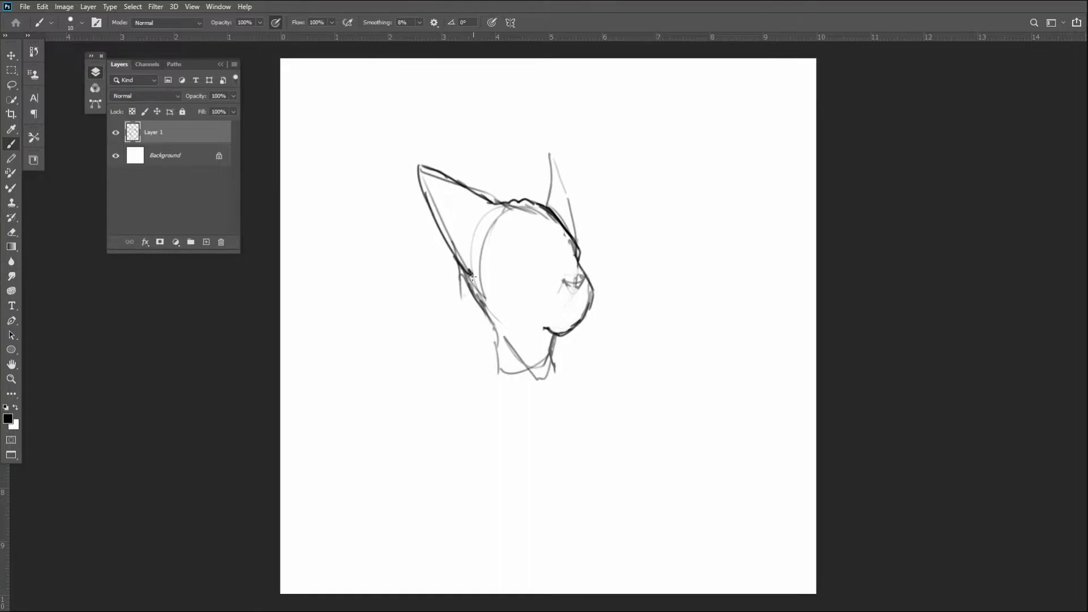
# Draw the larger ear's inner fold and redraw the far ear as a tall, narrow point
pyautogui.moveTo(432, 171)
pyautogui.mouseDown()
pyautogui.moveTo(483, 230)
pyautogui.moveTo(486, 264)
pyautogui.moveTo(481, 223)
pyautogui.mouseUp()
pyautogui.moveTo(553, 207)
pyautogui.mouseDown()
pyautogui.moveTo(574, 149)
pyautogui.moveTo(569, 241)
pyautogui.moveTo(573, 138)
pyautogui.mouseUp()
pyautogui.moveTo(574, 139); pyautogui.dragTo(541, 186)
# Try looping cheek, jaw and neck lines under the head, and erase them together with the earlier neck sketch
pyautogui.moveTo(457, 269)
pyautogui.mouseDown()
pyautogui.moveTo(469, 306)
pyautogui.moveTo(491, 321)
pyautogui.mouseUp()
pyautogui.moveTo(569, 329)
pyautogui.mouseDown()
pyautogui.moveTo(492, 328)
pyautogui.moveTo(530, 355)
pyautogui.mouseUp()
pyautogui.moveTo(481, 309); pyautogui.dragTo(526, 374)
pyautogui.moveTo(555, 337)
pyautogui.mouseDown()
pyautogui.moveTo(474, 339)
pyautogui.moveTo(524, 382)
pyautogui.mouseUp()
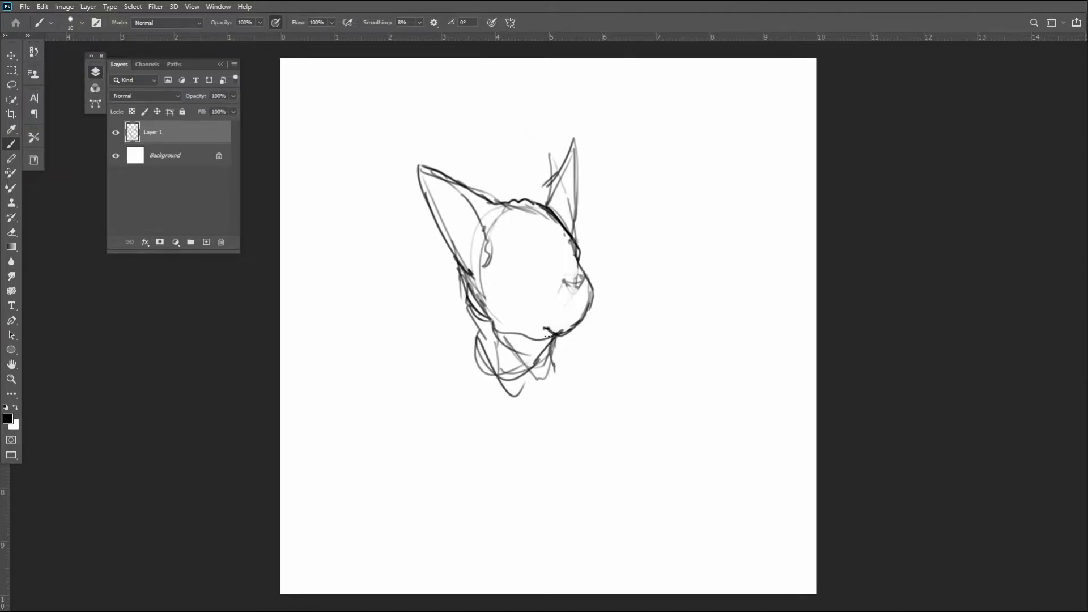
pyautogui.moveTo(554, 346)
pyautogui.mouseDown()
pyautogui.moveTo(526, 399)
pyautogui.moveTo(536, 401)
pyautogui.moveTo(469, 297)
pyautogui.moveTo(471, 316)
pyautogui.moveTo(499, 328)
pyautogui.moveTo(496, 317)
pyautogui.moveTo(494, 355)
pyautogui.moveTo(527, 339)
pyautogui.moveTo(479, 314)
pyautogui.mouseUp()
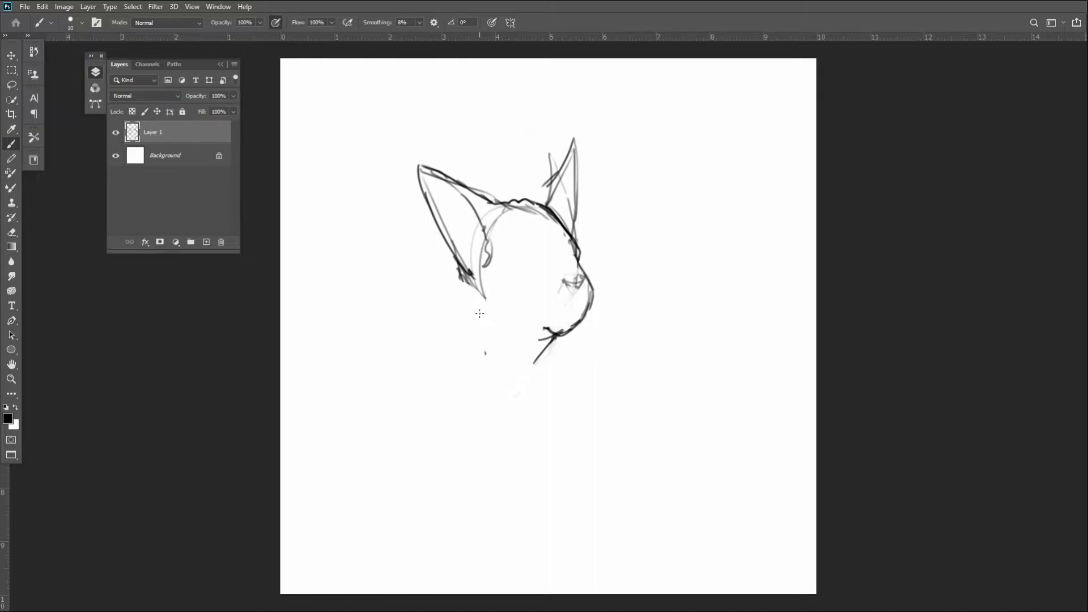
# Redraw the cheek and jawline, outline the nose and strengthen the muzzle's contour
pyautogui.moveTo(454, 258)
pyautogui.mouseDown()
pyautogui.moveTo(502, 315)
pyautogui.moveTo(512, 341)
pyautogui.moveTo(513, 322)
pyautogui.moveTo(533, 336)
pyautogui.moveTo(555, 330)
pyautogui.mouseUp()
pyautogui.moveTo(565, 293)
pyautogui.mouseDown()
pyautogui.moveTo(575, 285)
pyautogui.moveTo(556, 278)
pyautogui.moveTo(573, 293)
pyautogui.mouseUp()
pyautogui.moveTo(534, 325)
pyautogui.mouseDown()
pyautogui.moveTo(550, 335)
pyautogui.moveTo(469, 293)
pyautogui.moveTo(486, 324)
pyautogui.moveTo(580, 311)
pyautogui.moveTo(590, 265)
pyautogui.mouseUp()
pyautogui.moveTo(577, 243); pyautogui.dragTo(587, 296)
# Sketch both sides of the neck with V-shaped throat lines beneath the jaw
pyautogui.moveTo(463, 266); pyautogui.dragTo(512, 390)
pyautogui.moveTo(554, 341); pyautogui.dragTo(530, 371)
pyautogui.moveTo(517, 391)
pyautogui.mouseDown()
pyautogui.moveTo(458, 299)
pyautogui.moveTo(481, 357)
pyautogui.mouseUp()
pyautogui.moveTo(479, 357)
pyautogui.mouseDown()
pyautogui.moveTo(470, 404)
pyautogui.moveTo(555, 358)
pyautogui.mouseUp()
# Sketch sloping shoulders, a curved neckline with a small round ornament, and a tapering chest shape below it
pyautogui.moveTo(552, 340); pyautogui.dragTo(592, 404)
pyautogui.moveTo(483, 339)
pyautogui.mouseDown()
pyautogui.moveTo(474, 383)
pyautogui.moveTo(453, 412)
pyautogui.moveTo(566, 394)
pyautogui.mouseUp()
pyautogui.moveTo(447, 422)
pyautogui.mouseDown()
pyautogui.moveTo(539, 407)
pyautogui.moveTo(526, 410)
pyautogui.moveTo(536, 398)
pyautogui.moveTo(417, 430)
pyautogui.mouseUp()
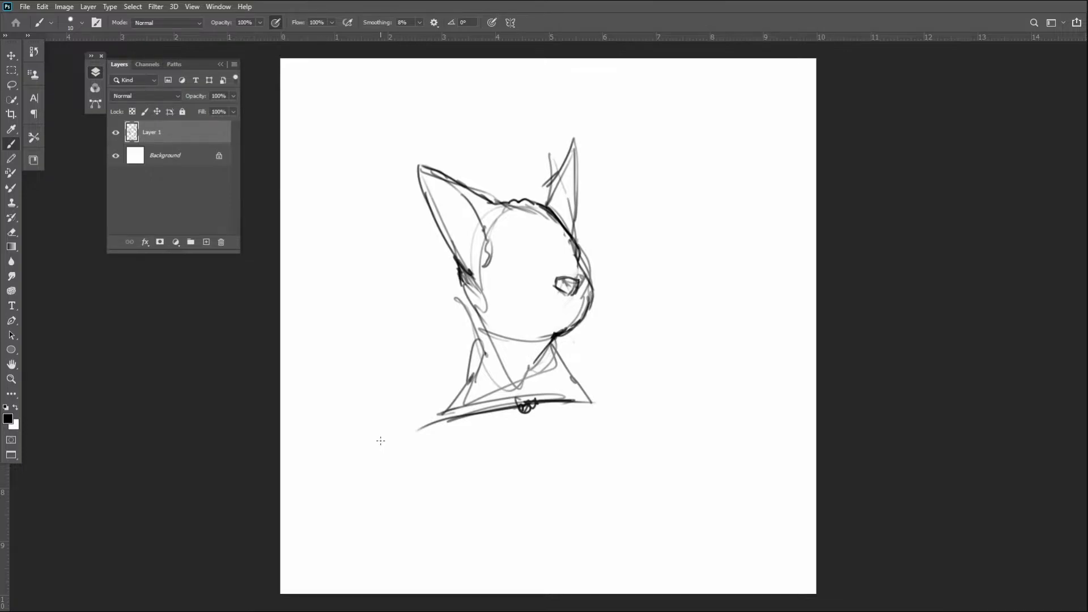
pyautogui.moveTo(553, 344); pyautogui.dragTo(610, 413)
pyautogui.moveTo(469, 300)
pyautogui.mouseDown()
pyautogui.moveTo(497, 384)
pyautogui.moveTo(486, 361)
pyautogui.moveTo(430, 426)
pyautogui.moveTo(560, 430)
pyautogui.moveTo(493, 448)
pyautogui.moveTo(548, 446)
pyautogui.mouseUp()
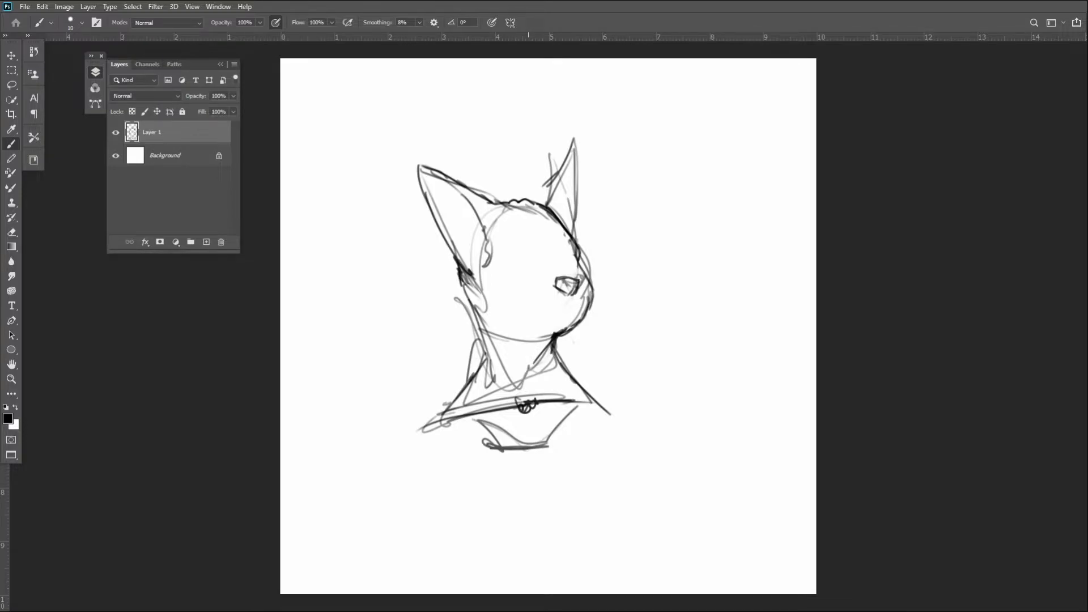
# Erase the round ornament and redraw the middle of the neckline with a small notch
pyautogui.moveTo(524, 396); pyautogui.dragTo(525, 404)
pyautogui.hotkey('ctrl', 'z')
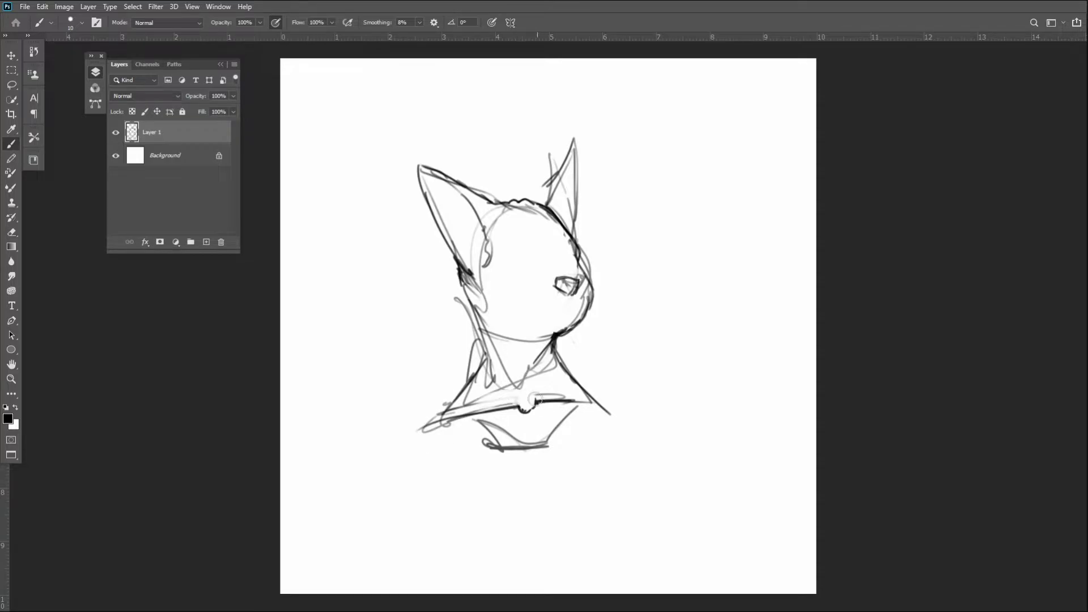
pyautogui.moveTo(511, 406); pyautogui.dragTo(540, 402)
# Darken the shoulder, jaw and neck outlines, and add short shading strokes along both sides of the throat
pyautogui.moveTo(457, 400); pyautogui.dragTo(421, 426)
pyautogui.moveTo(493, 333)
pyautogui.mouseDown()
pyautogui.moveTo(482, 320)
pyautogui.moveTo(523, 339)
pyautogui.mouseUp()
pyautogui.moveTo(464, 284); pyautogui.dragTo(485, 377)
pyautogui.moveTo(553, 336)
pyautogui.mouseDown()
pyautogui.moveTo(558, 368)
pyautogui.moveTo(601, 405)
pyautogui.mouseUp()
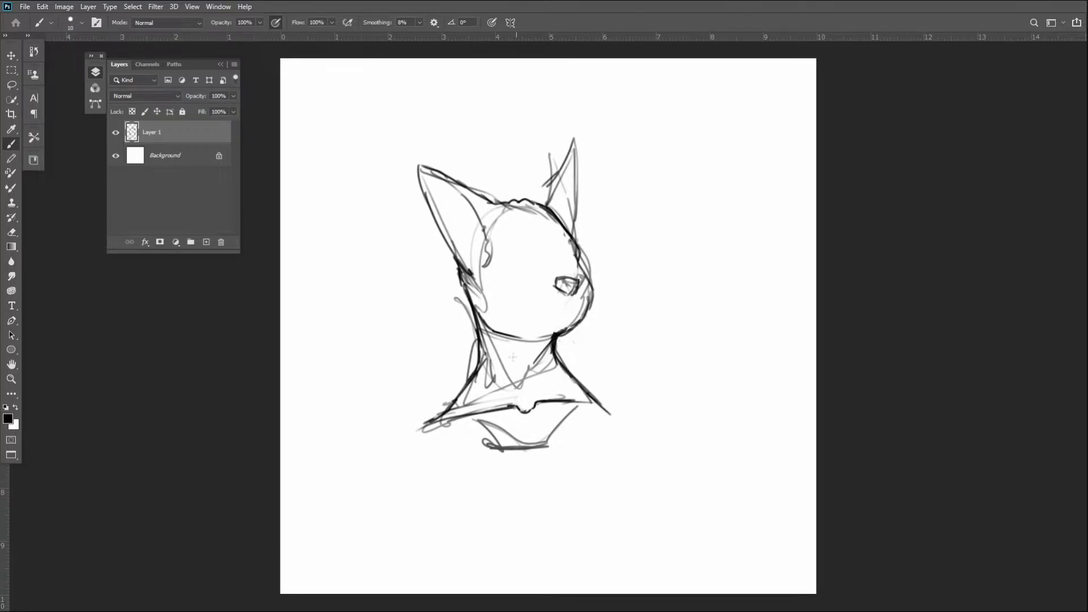
pyautogui.moveTo(494, 356); pyautogui.dragTo(486, 331)
pyautogui.moveTo(542, 366); pyautogui.dragTo(549, 348)
# Sketch a curved brow line across the face, redraw the nose as a smaller wedge, and tighten the muzzle, chin and jaw outline
pyautogui.moveTo(511, 253); pyautogui.dragTo(575, 249)
pyautogui.moveTo(540, 213)
pyautogui.mouseDown()
pyautogui.moveTo(567, 264)
pyautogui.moveTo(558, 274)
pyautogui.moveTo(581, 292)
pyautogui.moveTo(589, 258)
pyautogui.moveTo(567, 281)
pyautogui.moveTo(579, 285)
pyautogui.moveTo(562, 287)
pyautogui.moveTo(568, 296)
pyautogui.moveTo(560, 282)
pyautogui.moveTo(574, 295)
pyautogui.moveTo(586, 286)
pyautogui.moveTo(572, 297)
pyautogui.moveTo(574, 279)
pyautogui.moveTo(592, 285)
pyautogui.moveTo(596, 316)
pyautogui.moveTo(573, 328)
pyautogui.mouseUp()
pyautogui.moveTo(589, 272); pyautogui.dragTo(597, 275)
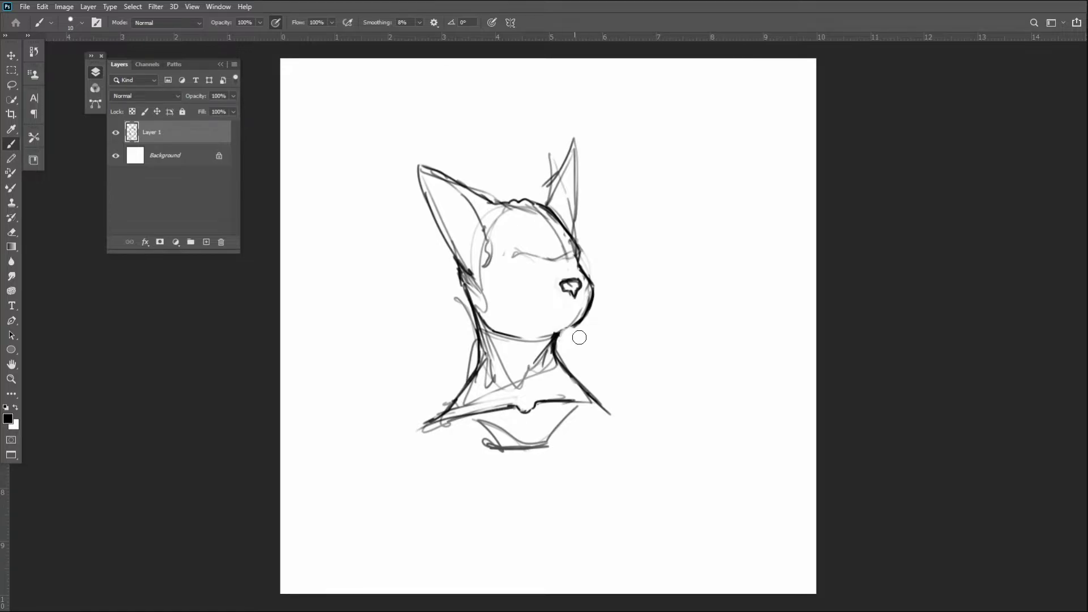
pyautogui.moveTo(478, 306)
pyautogui.mouseDown()
pyautogui.moveTo(487, 322)
pyautogui.moveTo(545, 333)
pyautogui.mouseUp()
pyautogui.rightClick(543, 317)
pyautogui.click(585, 318)
# Move the nose closer to the face profile by erasing and redrawing it, remove the brow line, and rework the crown and profile
pyautogui.moveTo(564, 298); pyautogui.dragTo(576, 283)
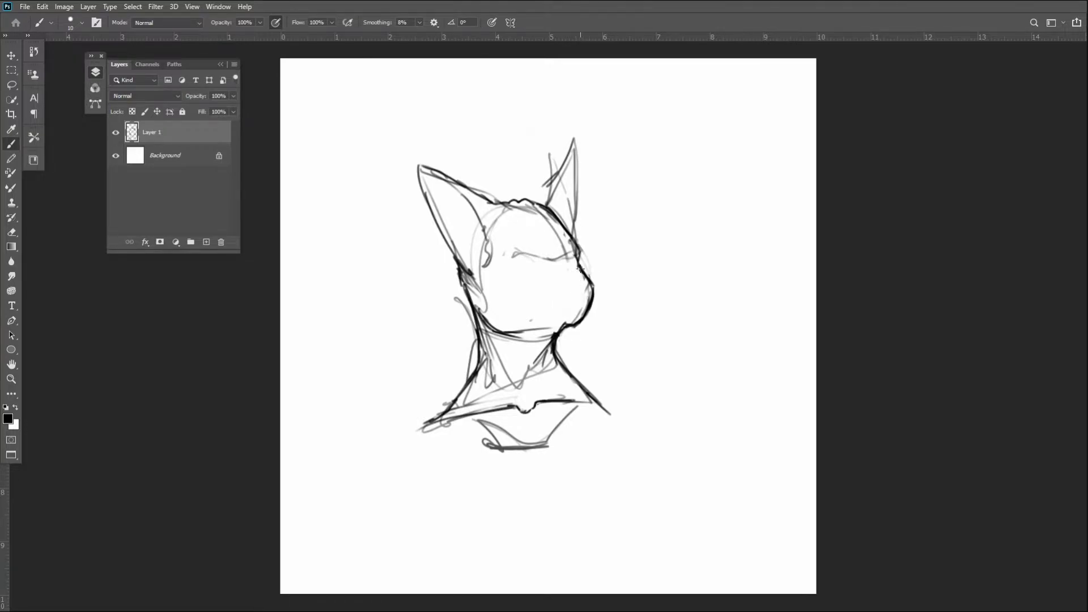
pyautogui.moveTo(564, 280)
pyautogui.mouseDown()
pyautogui.moveTo(578, 281)
pyautogui.moveTo(579, 297)
pyautogui.moveTo(568, 281)
pyautogui.moveTo(594, 278)
pyautogui.moveTo(579, 277)
pyautogui.moveTo(577, 295)
pyautogui.mouseUp()
pyautogui.moveTo(500, 253)
pyautogui.mouseDown()
pyautogui.moveTo(573, 246)
pyautogui.moveTo(539, 249)
pyautogui.moveTo(525, 270)
pyautogui.moveTo(561, 249)
pyautogui.moveTo(521, 204)
pyautogui.mouseUp()
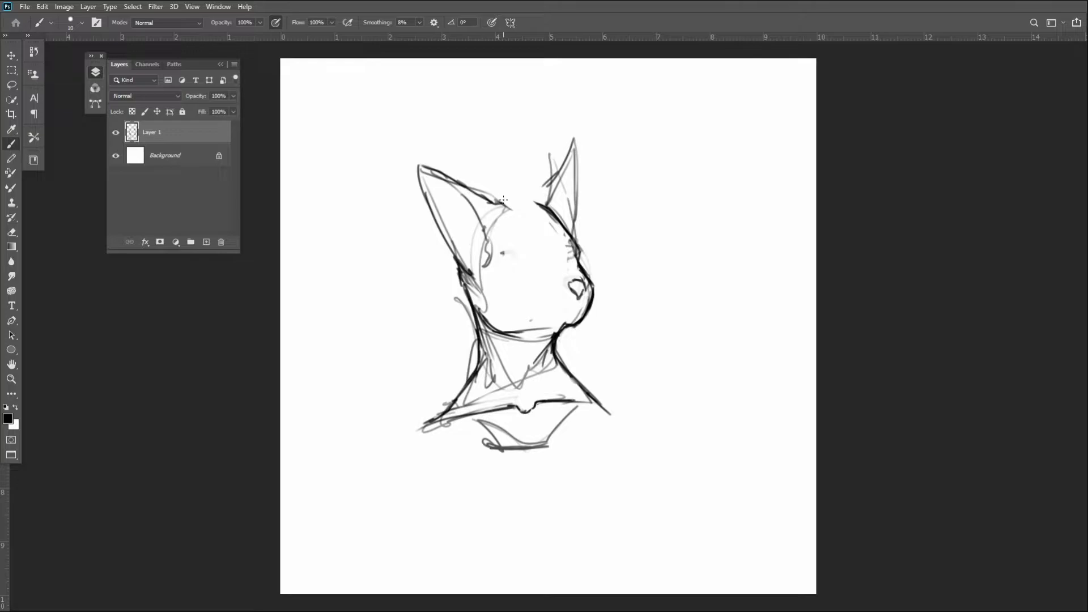
pyautogui.moveTo(566, 229); pyautogui.dragTo(526, 203)
pyautogui.moveTo(572, 243); pyautogui.dragTo(594, 275)
pyautogui.moveTo(575, 311)
pyautogui.mouseDown()
pyautogui.moveTo(546, 316)
pyautogui.moveTo(578, 311)
pyautogui.mouseUp()
pyautogui.moveTo(516, 208)
pyautogui.mouseDown()
pyautogui.moveTo(497, 202)
pyautogui.moveTo(514, 209)
pyautogui.mouseUp()
# Erase both tall ears and redraw them as wider pointed ears tilted back from the head
pyautogui.moveTo(422, 164)
pyautogui.mouseDown()
pyautogui.moveTo(444, 212)
pyautogui.moveTo(488, 208)
pyautogui.moveTo(461, 258)
pyautogui.moveTo(475, 178)
pyautogui.moveTo(439, 233)
pyautogui.mouseUp()
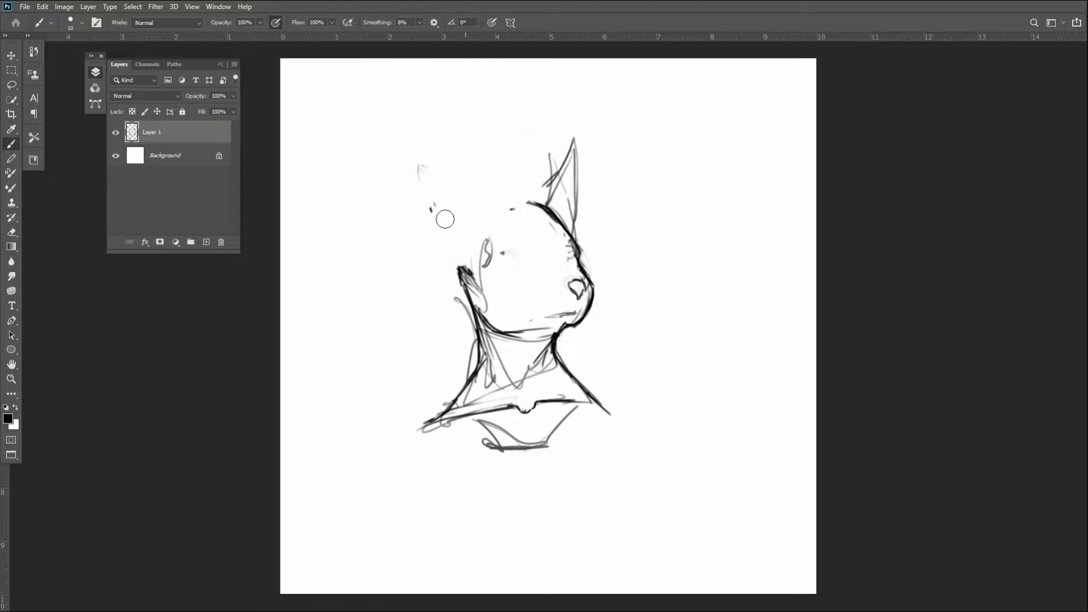
pyautogui.moveTo(566, 141)
pyautogui.mouseDown()
pyautogui.moveTo(573, 199)
pyautogui.moveTo(552, 196)
pyautogui.moveTo(566, 128)
pyautogui.mouseUp()
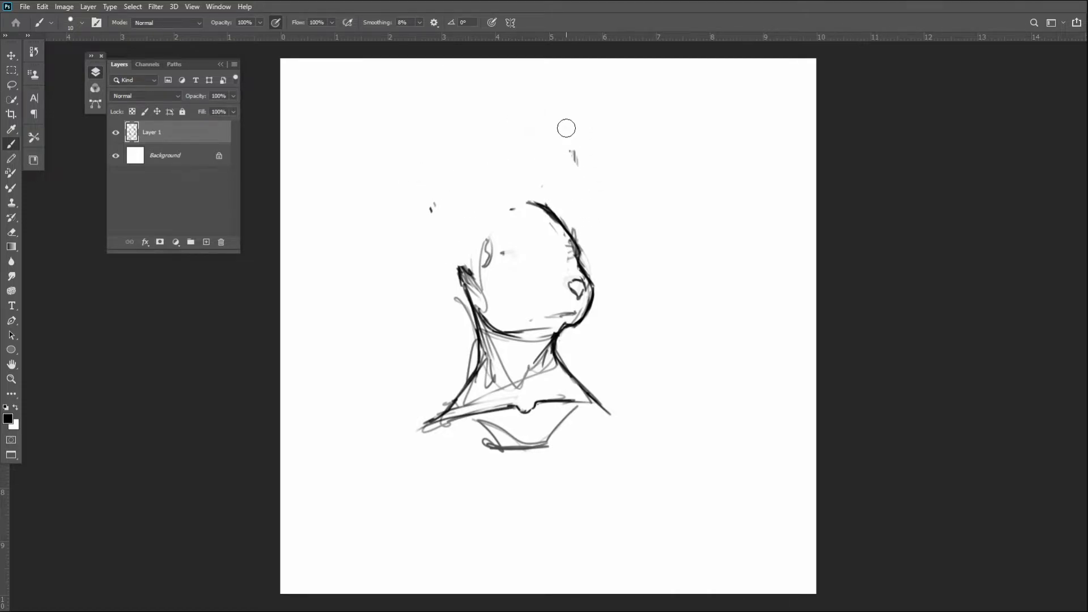
pyautogui.moveTo(460, 275); pyautogui.dragTo(428, 237)
pyautogui.moveTo(530, 201)
pyautogui.mouseDown()
pyautogui.moveTo(491, 209)
pyautogui.moveTo(390, 189)
pyautogui.moveTo(418, 227)
pyautogui.mouseUp()
pyautogui.moveTo(568, 232)
pyautogui.mouseDown()
pyautogui.moveTo(515, 157)
pyautogui.moveTo(509, 200)
pyautogui.moveTo(512, 157)
pyautogui.mouseUp()
pyautogui.moveTo(513, 156); pyautogui.dragTo(547, 187)
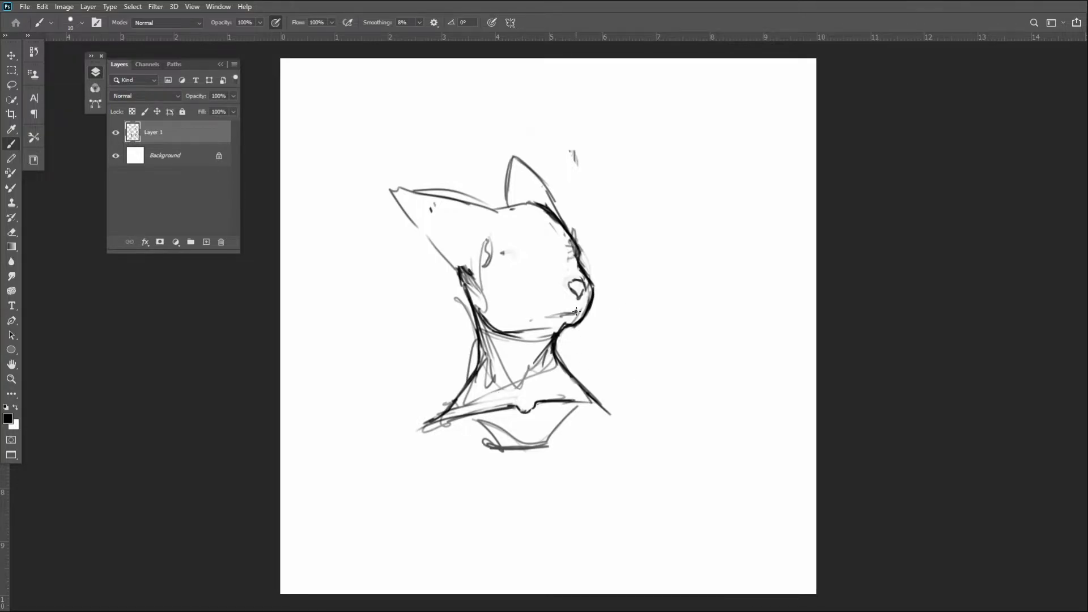
# Sketch a short mouth line and a small far eye, and clear the leftover ear mark inside the head
pyautogui.moveTo(571, 311); pyautogui.dragTo(550, 318)
pyautogui.moveTo(523, 234)
pyautogui.mouseDown()
pyautogui.moveTo(495, 310)
pyautogui.moveTo(526, 319)
pyautogui.moveTo(562, 279)
pyautogui.moveTo(550, 241)
pyautogui.moveTo(517, 256)
pyautogui.moveTo(553, 263)
pyautogui.moveTo(524, 255)
pyautogui.moveTo(533, 279)
pyautogui.moveTo(555, 271)
pyautogui.moveTo(532, 250)
pyautogui.moveTo(513, 266)
pyautogui.moveTo(533, 279)
pyautogui.moveTo(574, 261)
pyautogui.moveTo(488, 279)
pyautogui.moveTo(500, 296)
pyautogui.moveTo(524, 275)
pyautogui.moveTo(524, 256)
pyautogui.moveTo(539, 272)
pyautogui.moveTo(521, 230)
pyautogui.mouseUp()
# Scale the portrait sketch down to roughly three-quarters of its size and move it to the upper middle of the canvas
pyautogui.hotkey('ctrl', 't')
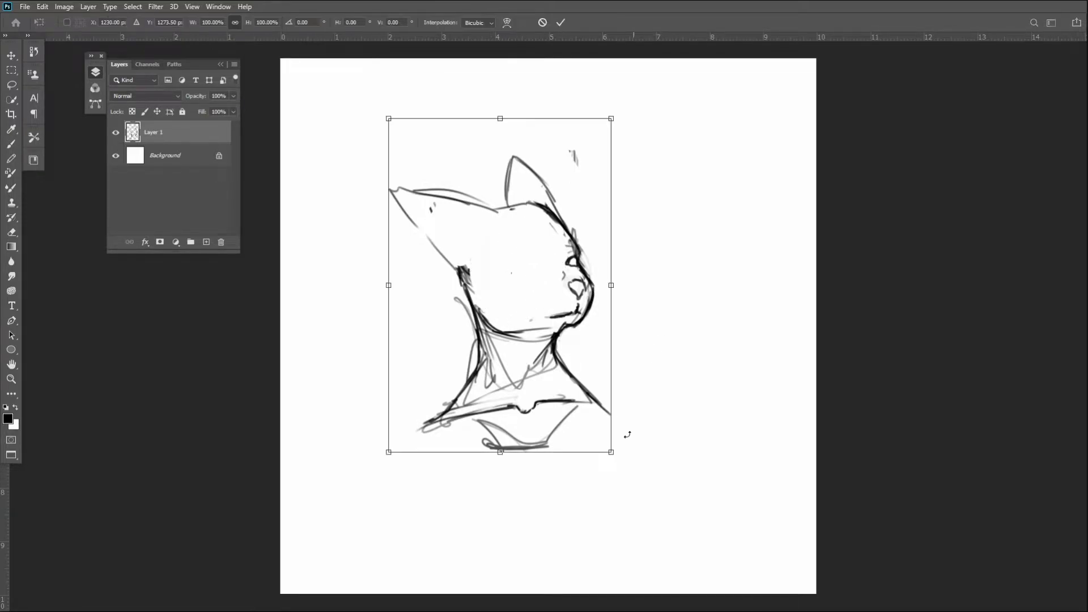
pyautogui.moveTo(611, 452); pyautogui.dragTo(564, 360)
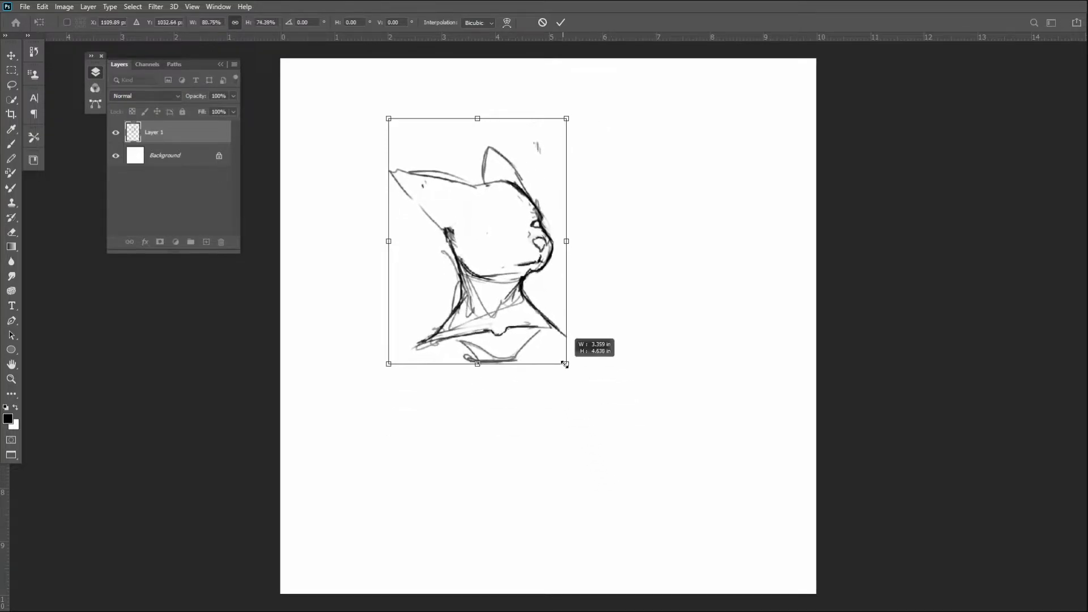
pyautogui.press('Return')
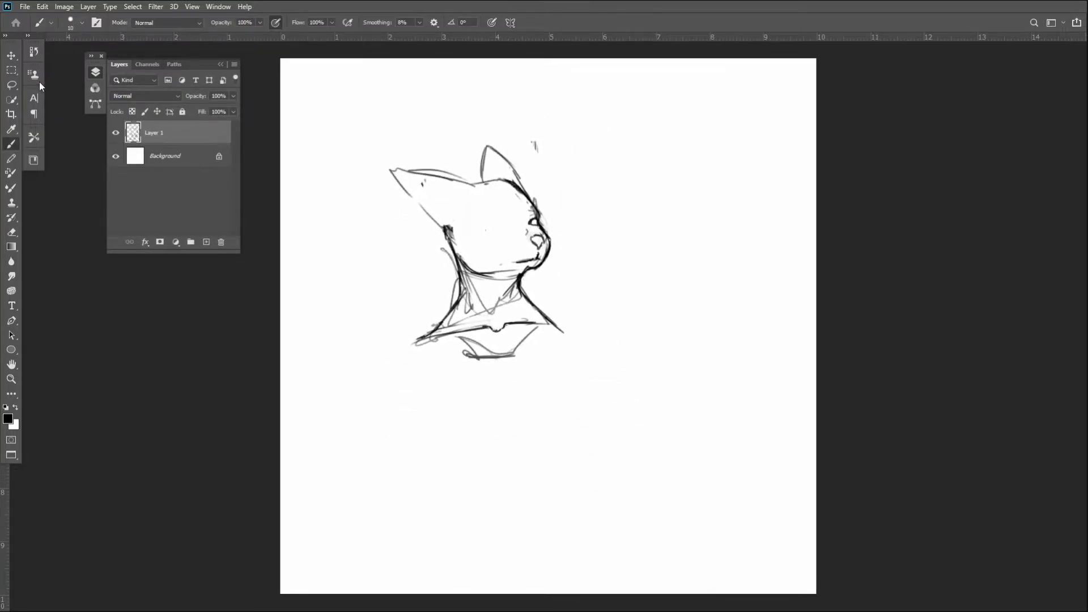
pyautogui.click(12, 56)
pyautogui.moveTo(520, 278); pyautogui.dragTo(587, 266)
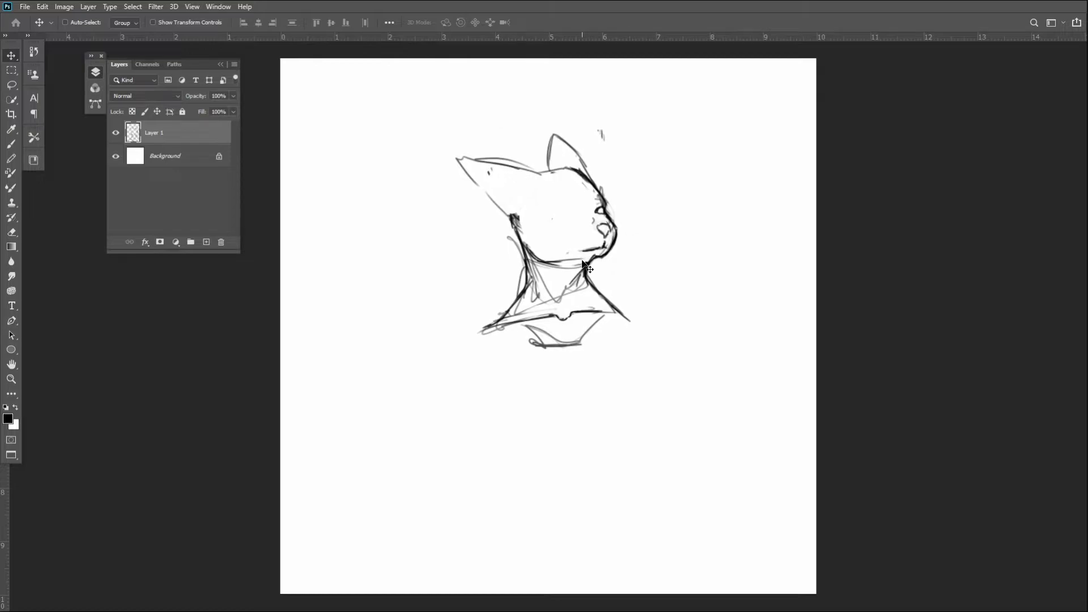
# Sketch an almond-shaped near eye with a short mark behind it, and darken the nose
pyautogui.press('b')
pyautogui.moveTo(559, 217)
pyautogui.mouseDown()
pyautogui.moveTo(580, 209)
pyautogui.moveTo(558, 217)
pyautogui.moveTo(579, 214)
pyautogui.moveTo(601, 189)
pyautogui.moveTo(583, 210)
pyautogui.moveTo(530, 199)
pyautogui.mouseUp()
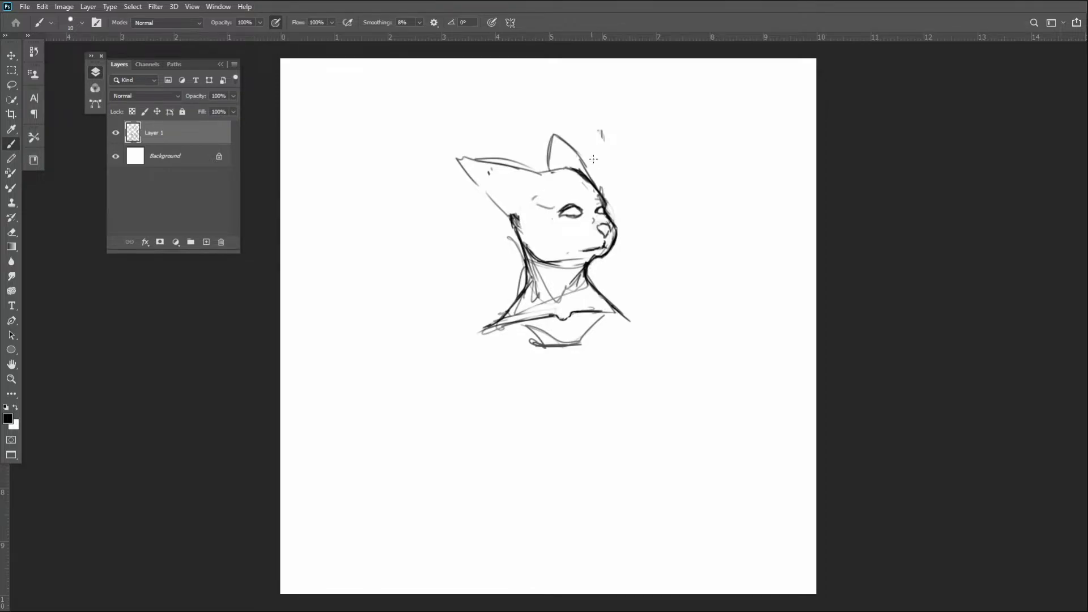
pyautogui.moveTo(599, 224); pyautogui.dragTo(613, 232)
# Erase the small chest shape below the neckline and sketch a large egg-shaped ribcage with waist and hip curves beneath it
pyautogui.moveTo(562, 328)
pyautogui.mouseDown()
pyautogui.moveTo(585, 335)
pyautogui.moveTo(590, 319)
pyautogui.mouseUp()
pyautogui.moveTo(499, 328)
pyautogui.mouseDown()
pyautogui.moveTo(614, 311)
pyautogui.moveTo(628, 319)
pyautogui.mouseUp()
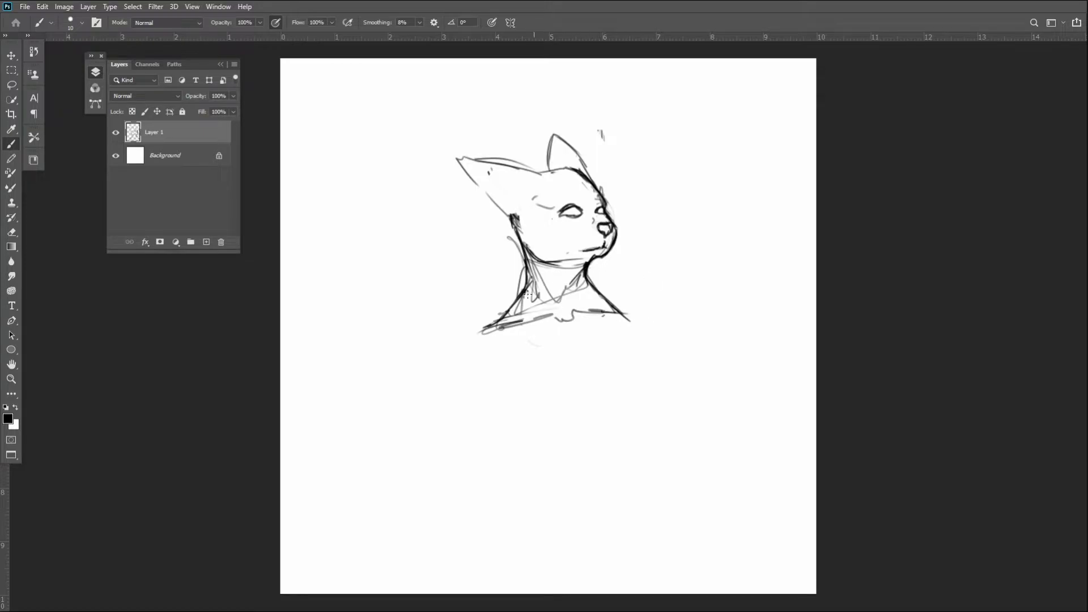
pyautogui.moveTo(499, 335); pyautogui.dragTo(498, 432)
pyautogui.moveTo(521, 422); pyautogui.dragTo(623, 373)
pyautogui.moveTo(615, 317); pyautogui.dragTo(622, 363)
pyautogui.moveTo(533, 300); pyautogui.dragTo(522, 399)
pyautogui.moveTo(506, 320); pyautogui.dragTo(536, 446)
pyautogui.moveTo(601, 283); pyautogui.dragTo(595, 391)
pyautogui.moveTo(617, 317); pyautogui.dragTo(566, 436)
pyautogui.moveTo(513, 405); pyautogui.dragTo(543, 491)
pyautogui.moveTo(593, 412)
pyautogui.mouseDown()
pyautogui.moveTo(602, 453)
pyautogui.moveTo(644, 510)
pyautogui.mouseUp()
# Sketch rounded shoulders with straight upper-arm lines, and bend the far arm up into a raised open hand
pyautogui.moveTo(504, 315)
pyautogui.mouseDown()
pyautogui.moveTo(464, 351)
pyautogui.moveTo(480, 377)
pyautogui.moveTo(465, 366)
pyautogui.mouseUp()
pyautogui.moveTo(478, 374); pyautogui.dragTo(441, 460)
pyautogui.moveTo(632, 315); pyautogui.dragTo(638, 369)
pyautogui.moveTo(649, 331)
pyautogui.mouseDown()
pyautogui.moveTo(652, 374)
pyautogui.moveTo(696, 454)
pyautogui.mouseUp()
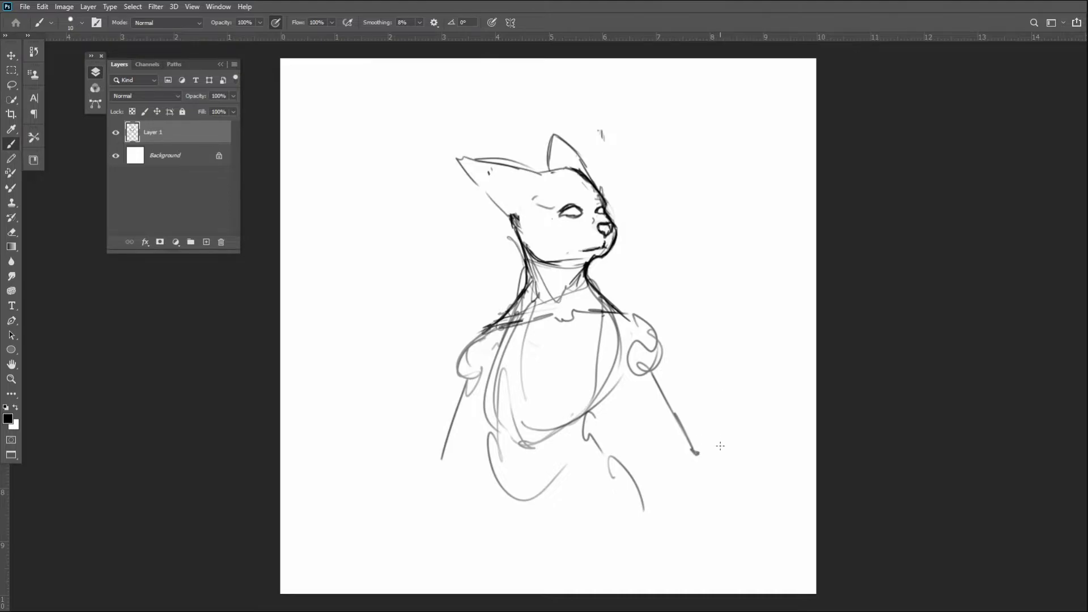
pyautogui.moveTo(696, 454)
pyautogui.mouseDown()
pyautogui.moveTo(743, 425)
pyautogui.moveTo(765, 402)
pyautogui.mouseUp()
pyautogui.moveTo(766, 403)
pyautogui.mouseDown()
pyautogui.moveTo(771, 364)
pyautogui.moveTo(792, 374)
pyautogui.moveTo(784, 324)
pyautogui.moveTo(749, 377)
pyautogui.moveTo(729, 328)
pyautogui.moveTo(761, 391)
pyautogui.moveTo(774, 297)
pyautogui.moveTo(781, 349)
pyautogui.moveTo(747, 290)
pyautogui.moveTo(768, 388)
pyautogui.mouseUp()
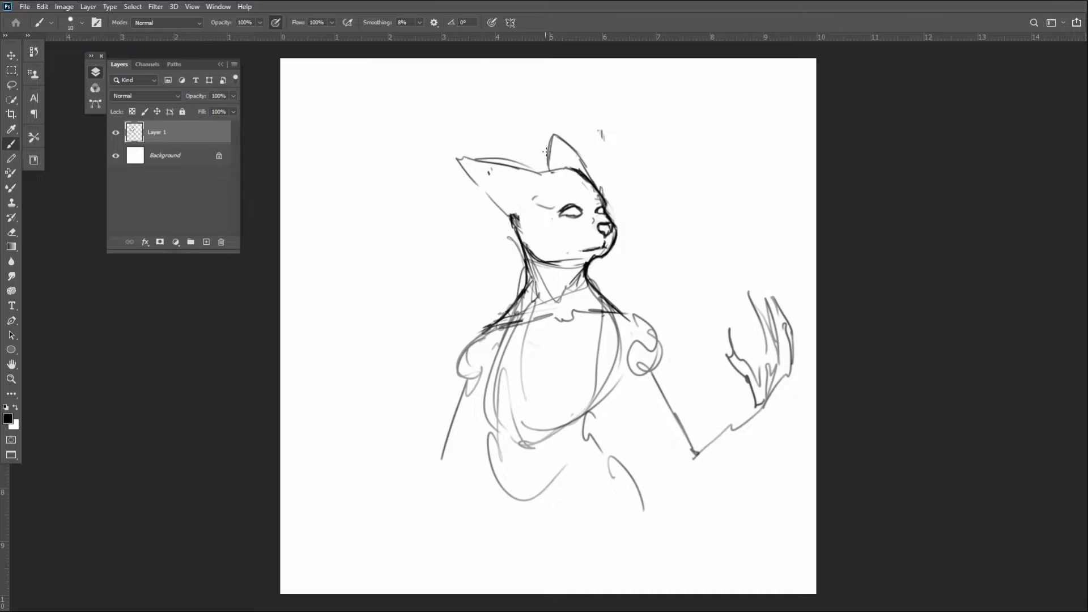
# Replace the long pointed ears with small rounded ears that have inner-ear lines and fur tufts
pyautogui.moveTo(550, 170)
pyautogui.mouseDown()
pyautogui.moveTo(561, 145)
pyautogui.moveTo(584, 173)
pyautogui.moveTo(567, 140)
pyautogui.moveTo(557, 150)
pyautogui.moveTo(566, 140)
pyautogui.moveTo(549, 171)
pyautogui.moveTo(547, 137)
pyautogui.moveTo(550, 153)
pyautogui.moveTo(558, 141)
pyautogui.moveTo(580, 152)
pyautogui.moveTo(576, 119)
pyautogui.moveTo(579, 148)
pyautogui.moveTo(602, 170)
pyautogui.moveTo(551, 158)
pyautogui.moveTo(603, 175)
pyautogui.moveTo(508, 147)
pyautogui.moveTo(558, 181)
pyautogui.moveTo(541, 176)
pyautogui.moveTo(591, 180)
pyautogui.moveTo(569, 168)
pyautogui.moveTo(602, 191)
pyautogui.moveTo(577, 157)
pyautogui.mouseUp()
pyautogui.moveTo(473, 180)
pyautogui.mouseDown()
pyautogui.moveTo(470, 128)
pyautogui.moveTo(478, 191)
pyautogui.moveTo(529, 161)
pyautogui.moveTo(503, 192)
pyautogui.moveTo(527, 168)
pyautogui.mouseUp()
pyautogui.moveTo(516, 167)
pyautogui.mouseDown()
pyautogui.moveTo(500, 204)
pyautogui.moveTo(515, 212)
pyautogui.moveTo(497, 174)
pyautogui.moveTo(535, 168)
pyautogui.moveTo(510, 162)
pyautogui.moveTo(545, 170)
pyautogui.moveTo(497, 158)
pyautogui.moveTo(526, 164)
pyautogui.moveTo(484, 202)
pyautogui.moveTo(513, 168)
pyautogui.moveTo(500, 204)
pyautogui.moveTo(495, 177)
pyautogui.moveTo(517, 216)
pyautogui.moveTo(516, 187)
pyautogui.mouseUp()
pyautogui.rightClick(485, 164)
pyautogui.moveTo(576, 156)
pyautogui.mouseDown()
pyautogui.moveTo(566, 168)
pyautogui.moveTo(592, 161)
pyautogui.moveTo(592, 182)
pyautogui.mouseUp()
pyautogui.moveTo(588, 166); pyautogui.dragTo(580, 177)
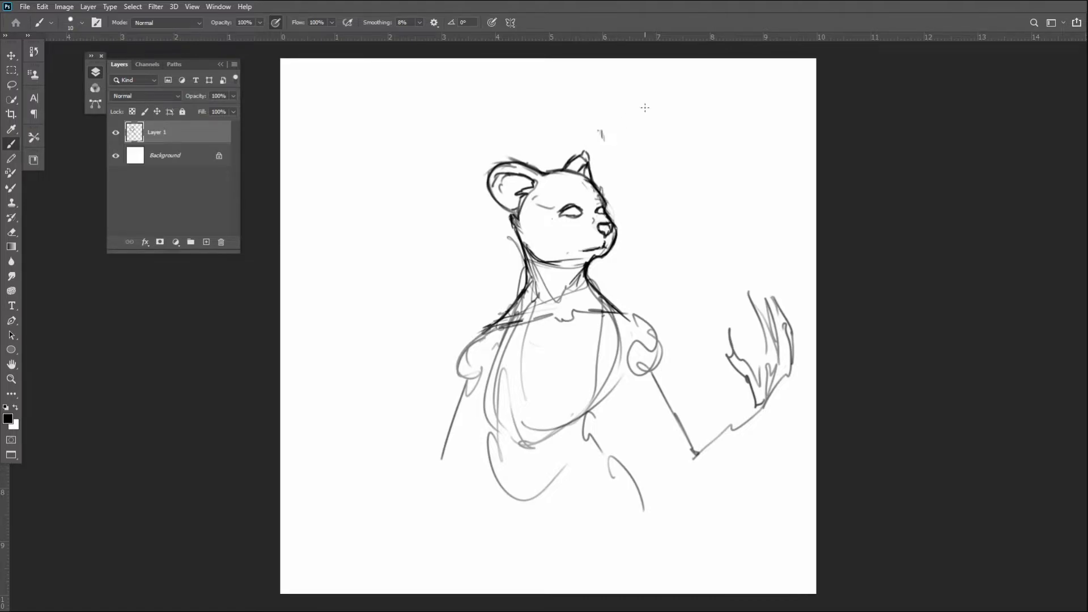
# Erase the near ear, fade the old face lines, and sketch new forehead and brow lines
pyautogui.moveTo(502, 155); pyautogui.dragTo(493, 199)
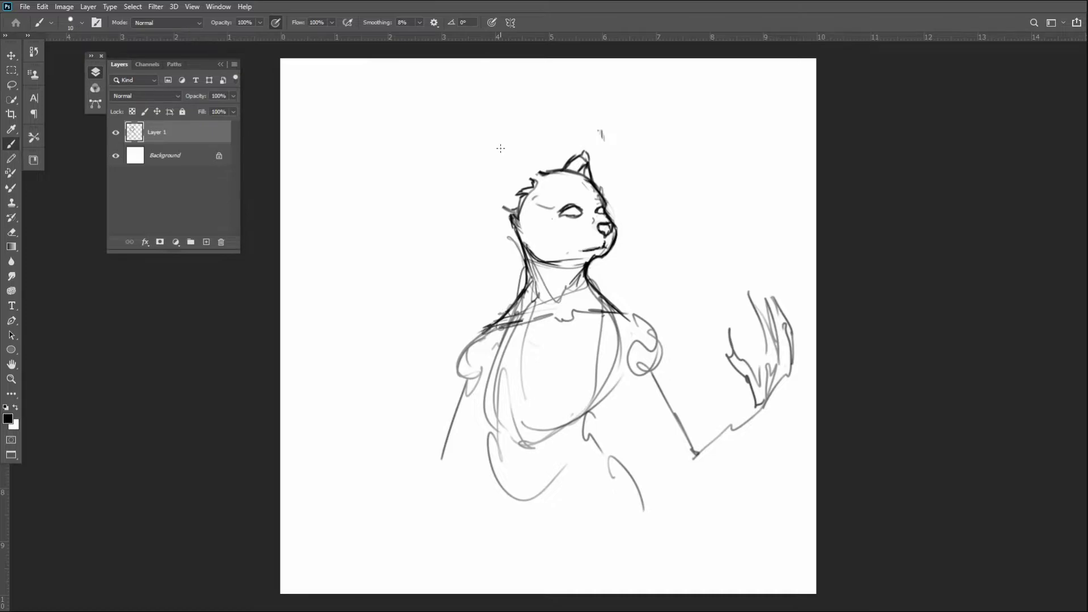
pyautogui.moveTo(572, 196)
pyautogui.mouseDown()
pyautogui.moveTo(583, 215)
pyautogui.moveTo(612, 176)
pyautogui.moveTo(611, 151)
pyautogui.moveTo(560, 222)
pyautogui.mouseUp()
pyautogui.moveTo(543, 169); pyautogui.dragTo(588, 206)
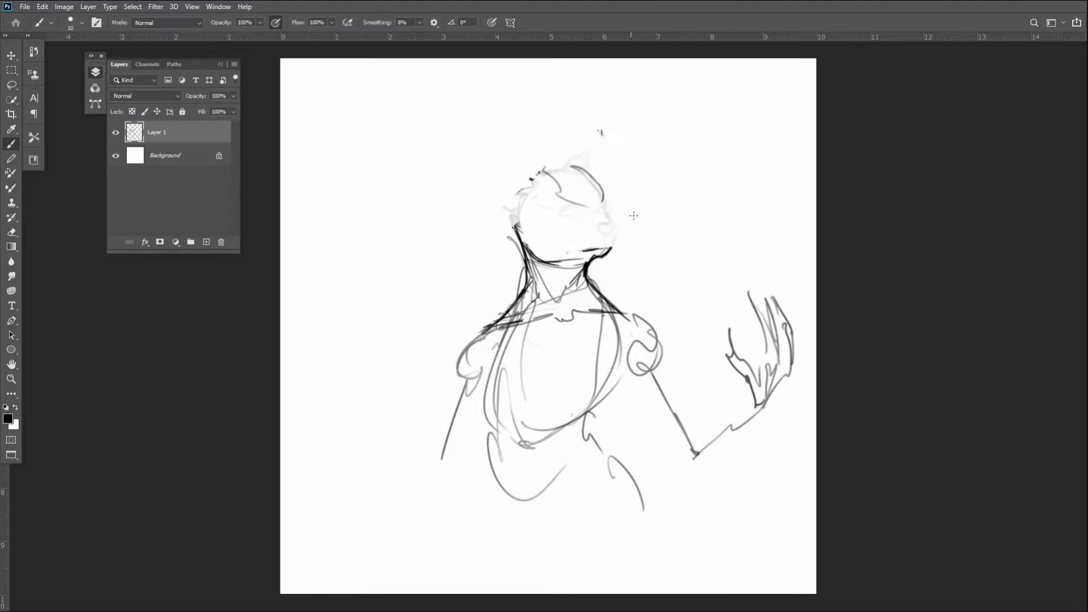
# Redraw the snout profile with its nose, mouth and chin, and outline a slanted eye below the brow
pyautogui.moveTo(567, 202)
pyautogui.mouseDown()
pyautogui.moveTo(611, 229)
pyautogui.moveTo(605, 236)
pyautogui.moveTo(617, 224)
pyautogui.moveTo(601, 207)
pyautogui.moveTo(617, 229)
pyautogui.mouseUp()
pyautogui.moveTo(607, 244)
pyautogui.mouseDown()
pyautogui.moveTo(599, 249)
pyautogui.moveTo(610, 247)
pyautogui.mouseUp()
pyautogui.moveTo(613, 244); pyautogui.dragTo(595, 264)
pyautogui.moveTo(560, 202)
pyautogui.mouseDown()
pyautogui.moveTo(583, 213)
pyautogui.moveTo(559, 208)
pyautogui.moveTo(575, 213)
pyautogui.moveTo(603, 187)
pyautogui.moveTo(607, 211)
pyautogui.mouseUp()
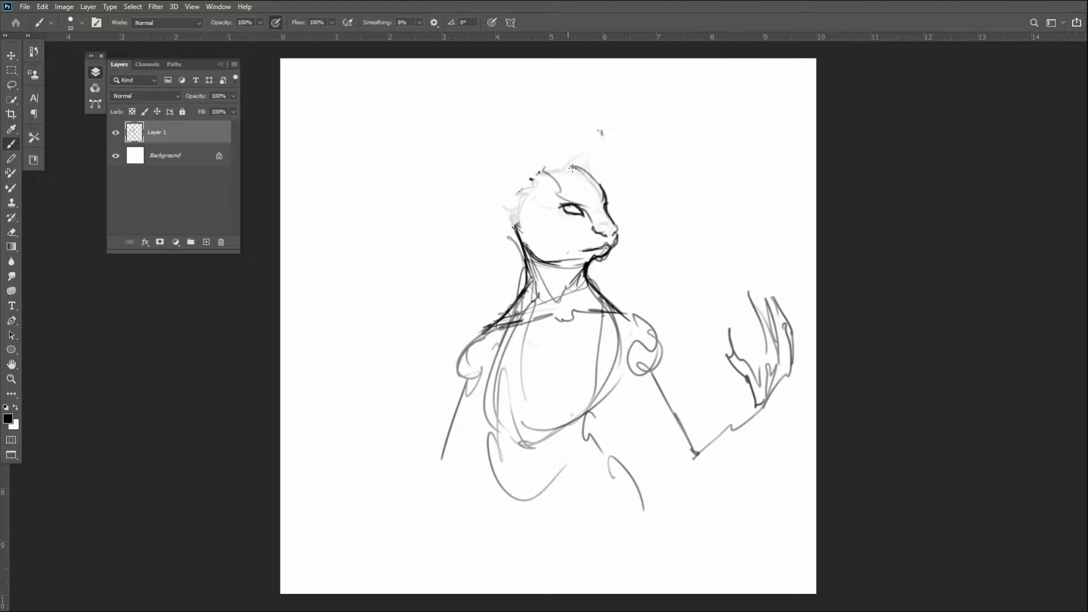
# Redraw both ears as small pointed cat ears, and detail the cheek with a curved mouth line, spots and jaw fur
pyautogui.moveTo(567, 165); pyautogui.dragTo(596, 178)
pyautogui.moveTo(552, 164)
pyautogui.mouseDown()
pyautogui.moveTo(563, 146)
pyautogui.moveTo(579, 166)
pyautogui.moveTo(504, 161)
pyautogui.moveTo(499, 180)
pyautogui.moveTo(497, 160)
pyautogui.moveTo(515, 205)
pyautogui.moveTo(496, 161)
pyautogui.moveTo(513, 211)
pyautogui.moveTo(535, 170)
pyautogui.moveTo(556, 165)
pyautogui.mouseUp()
pyautogui.moveTo(585, 248); pyautogui.dragTo(566, 250)
pyautogui.moveTo(552, 232); pyautogui.dragTo(535, 219)
pyautogui.click(530, 235)
pyautogui.click(547, 246)
pyautogui.moveTo(513, 210)
pyautogui.mouseDown()
pyautogui.moveTo(515, 248)
pyautogui.moveTo(531, 262)
pyautogui.mouseUp()
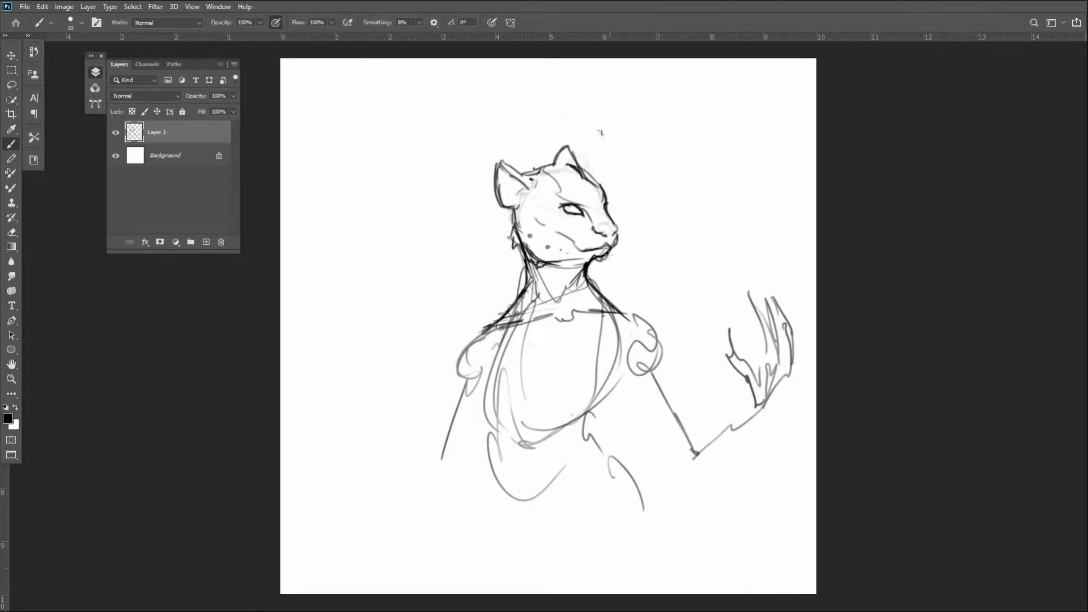
# Add a fur tuft under the chin, spots above the eye, marks below it, and a jagged stripe along the cheek
pyautogui.moveTo(559, 260); pyautogui.dragTo(598, 269)
pyautogui.moveTo(603, 261); pyautogui.dragTo(589, 267)
pyautogui.moveTo(575, 200); pyautogui.dragTo(573, 195)
pyautogui.click(573, 191)
pyautogui.moveTo(582, 223); pyautogui.dragTo(589, 229)
pyautogui.moveTo(548, 223)
pyautogui.mouseDown()
pyautogui.moveTo(535, 233)
pyautogui.moveTo(528, 210)
pyautogui.moveTo(564, 231)
pyautogui.mouseUp()
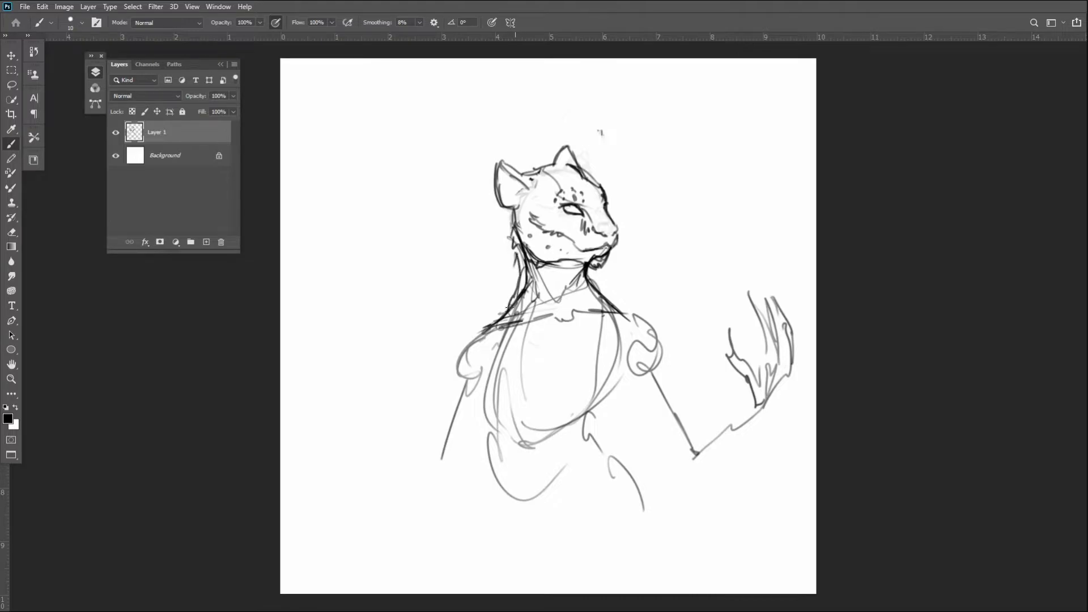
# Lighten the old neck lines and sketch a wide double-lined V-shaped collar with pointed ends between the shoulders
pyautogui.moveTo(517, 260); pyautogui.dragTo(503, 313)
pyautogui.moveTo(527, 260)
pyautogui.mouseDown()
pyautogui.moveTo(540, 292)
pyautogui.moveTo(522, 306)
pyautogui.moveTo(555, 282)
pyautogui.mouseUp()
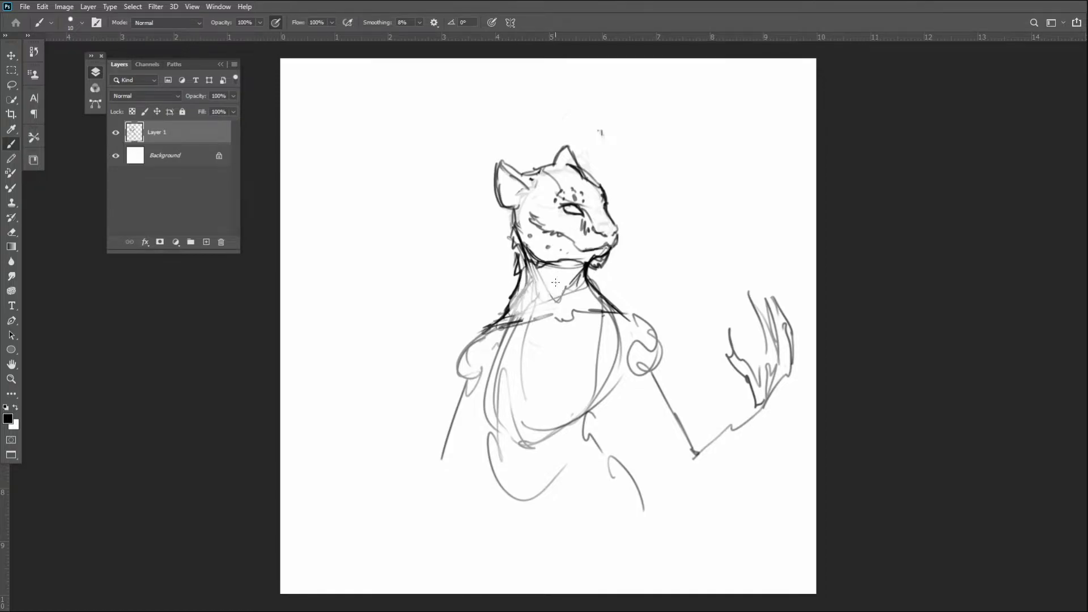
pyautogui.moveTo(489, 321)
pyautogui.mouseDown()
pyautogui.moveTo(474, 329)
pyautogui.moveTo(498, 320)
pyautogui.moveTo(561, 356)
pyautogui.moveTo(602, 334)
pyautogui.mouseUp()
pyautogui.moveTo(620, 296)
pyautogui.mouseDown()
pyautogui.moveTo(578, 350)
pyautogui.moveTo(595, 339)
pyautogui.mouseUp()
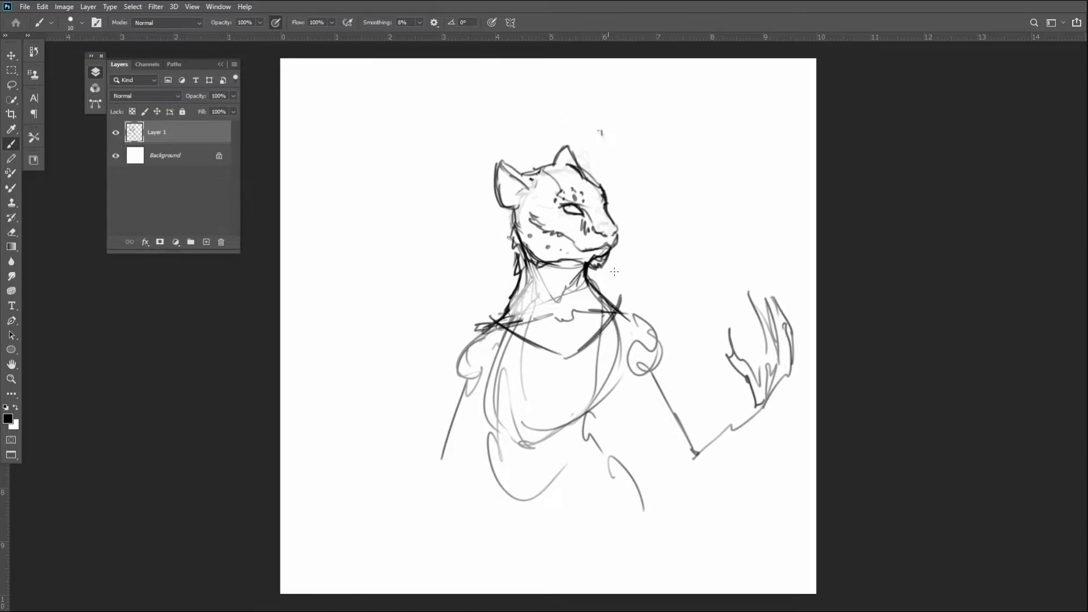
pyautogui.moveTo(616, 298)
pyautogui.mouseDown()
pyautogui.moveTo(632, 311)
pyautogui.moveTo(621, 325)
pyautogui.mouseUp()
pyautogui.moveTo(491, 321)
pyautogui.mouseDown()
pyautogui.moveTo(462, 339)
pyautogui.moveTo(488, 337)
pyautogui.moveTo(551, 369)
pyautogui.moveTo(565, 363)
pyautogui.moveTo(560, 378)
pyautogui.moveTo(572, 381)
pyautogui.moveTo(636, 310)
pyautogui.mouseUp()
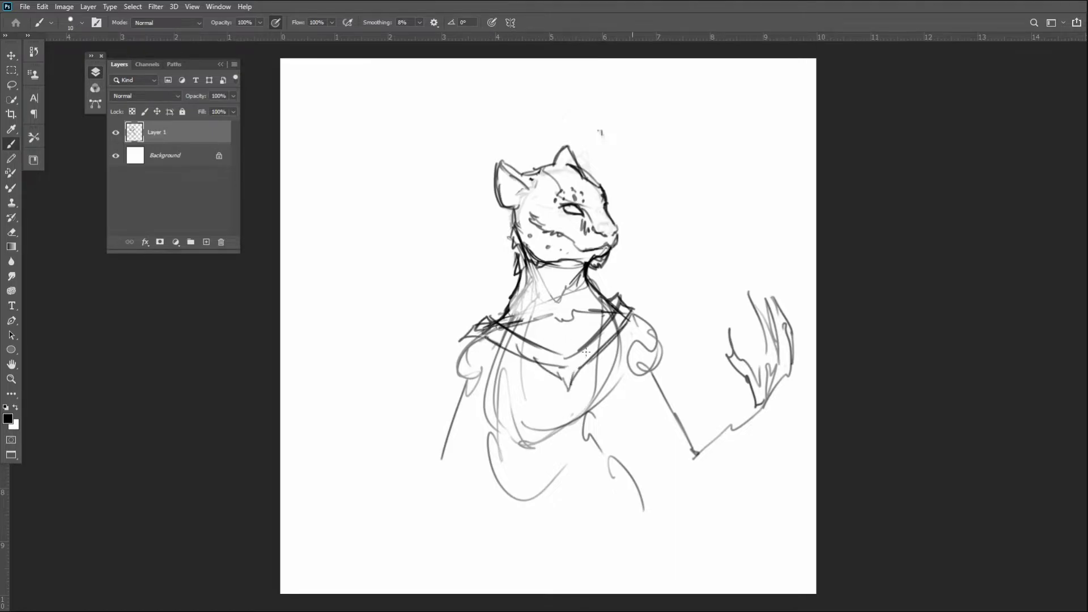
pyautogui.moveTo(583, 363); pyautogui.dragTo(634, 311)
pyautogui.moveTo(626, 316); pyautogui.dragTo(640, 306)
# Sketch the sides of the torso narrowing to the waist, an arch under the ribcage, and the outer hip lines
pyautogui.moveTo(493, 353); pyautogui.dragTo(486, 376)
pyautogui.moveTo(474, 413); pyautogui.dragTo(483, 383)
pyautogui.moveTo(522, 448); pyautogui.dragTo(588, 432)
pyautogui.moveTo(628, 365)
pyautogui.mouseDown()
pyautogui.moveTo(605, 433)
pyautogui.moveTo(642, 489)
pyautogui.mouseUp()
pyautogui.moveTo(478, 392); pyautogui.dragTo(522, 516)
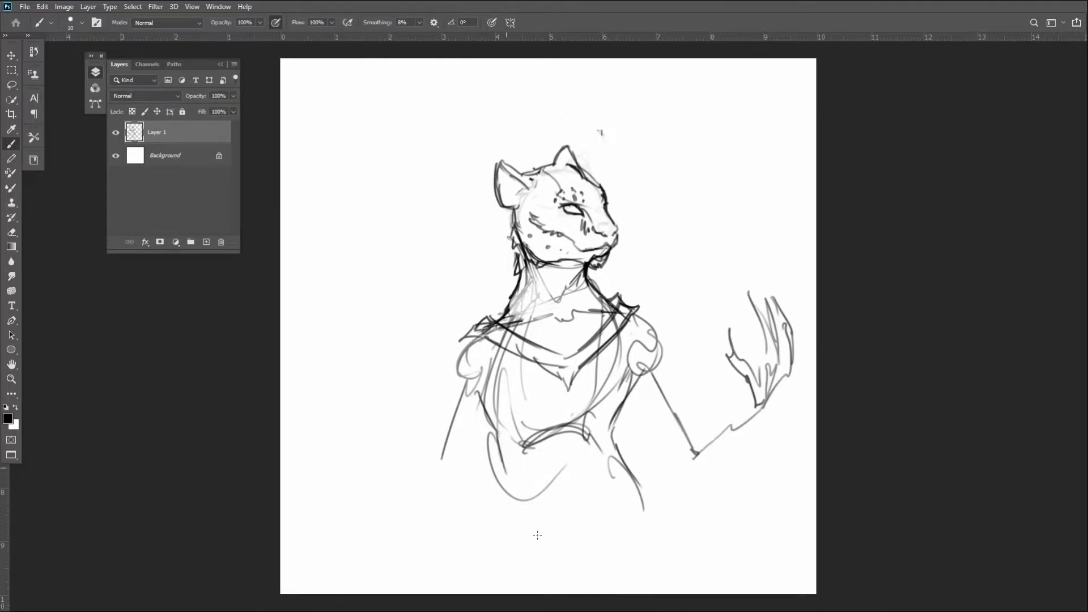
pyautogui.moveTo(496, 423)
pyautogui.mouseDown()
pyautogui.moveTo(486, 395)
pyautogui.moveTo(515, 504)
pyautogui.moveTo(513, 550)
pyautogui.mouseUp()
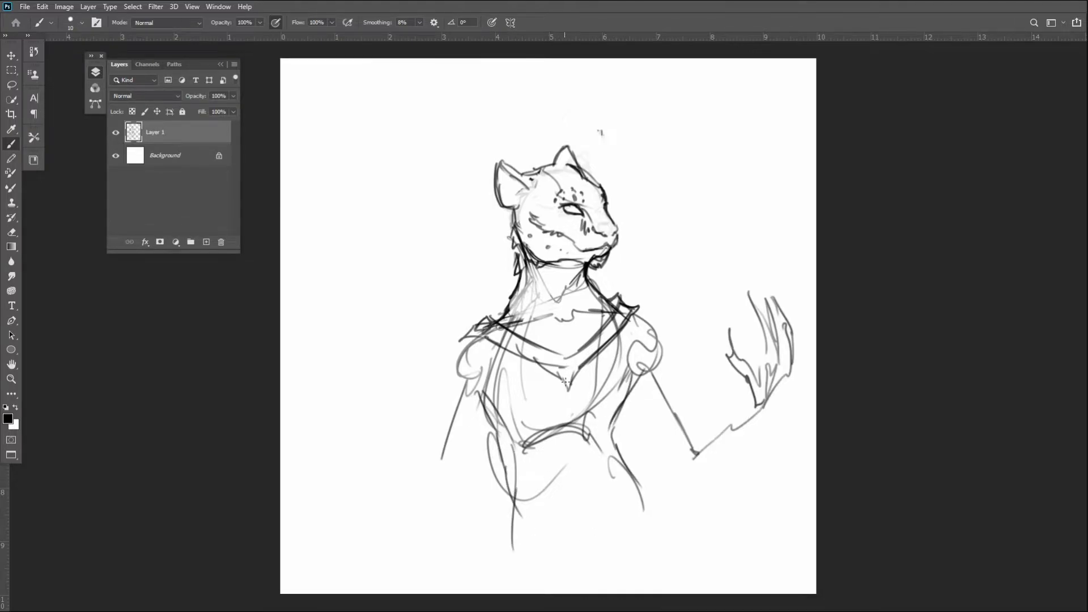
# Darken the collar's centre point and the torso side, and add a pointed flare and a curved belt line at the hips
pyautogui.moveTo(544, 361)
pyautogui.mouseDown()
pyautogui.moveTo(566, 390)
pyautogui.moveTo(591, 349)
pyautogui.mouseUp()
pyautogui.moveTo(499, 405)
pyautogui.mouseDown()
pyautogui.moveTo(494, 438)
pyautogui.moveTo(485, 477)
pyautogui.moveTo(538, 498)
pyautogui.moveTo(520, 496)
pyautogui.moveTo(580, 519)
pyautogui.moveTo(632, 477)
pyautogui.moveTo(611, 466)
pyautogui.mouseUp()
pyautogui.moveTo(632, 381); pyautogui.dragTo(601, 427)
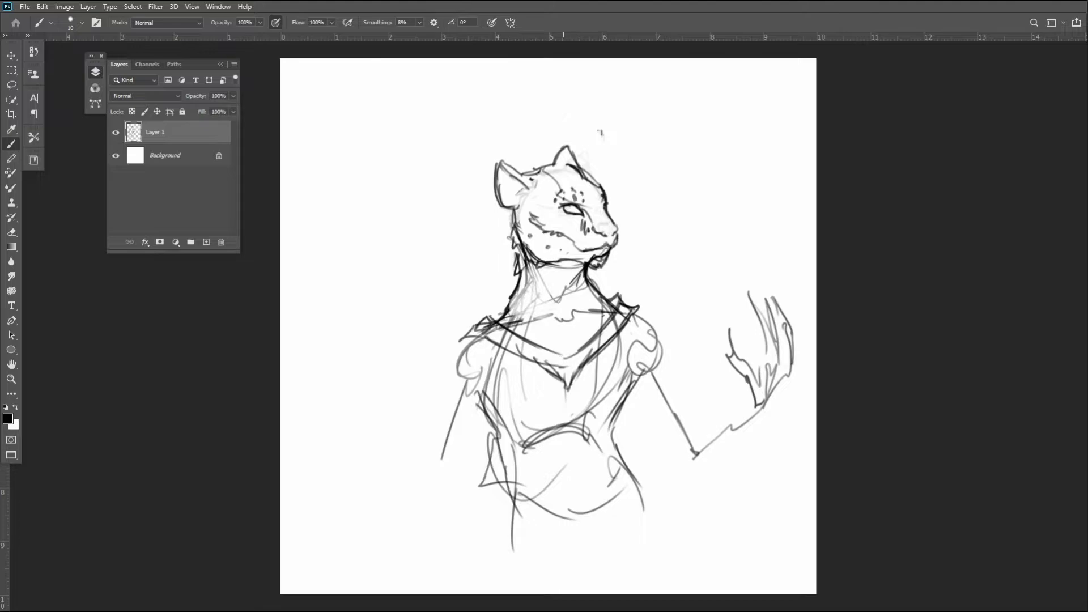
# Scale the whole figure sketch down proportionally to 81.60%
pyautogui.scroll(-5, 563, 325)
pyautogui.scroll(3, 563, 325)
pyautogui.hotkey('ctrl', 't')
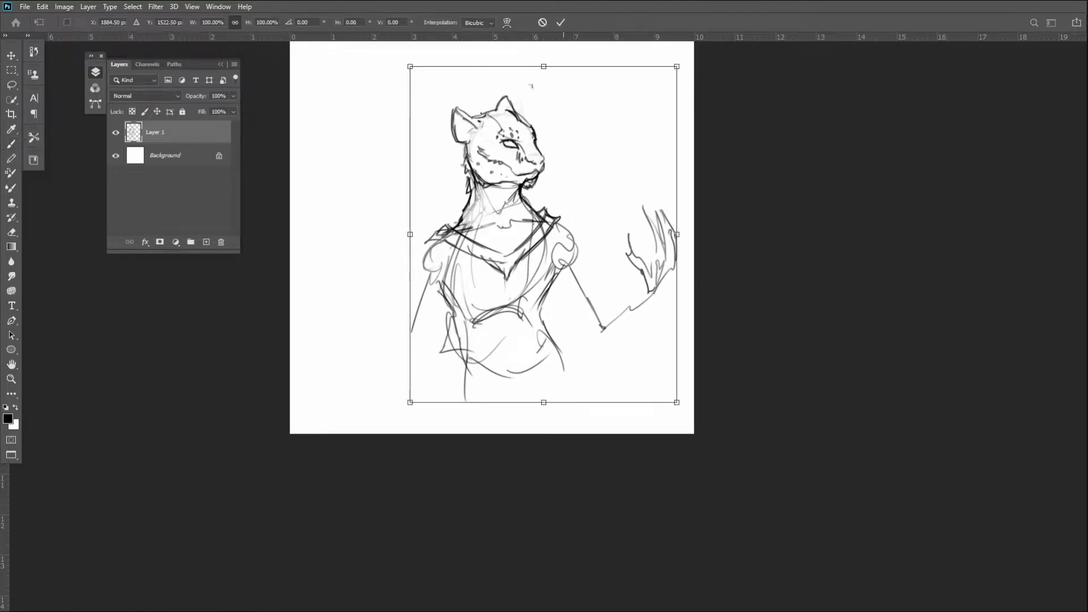
pyautogui.moveTo(675, 400)
pyautogui.mouseDown()
pyautogui.moveTo(607, 328)
pyautogui.moveTo(627, 340)
pyautogui.mouseUp()
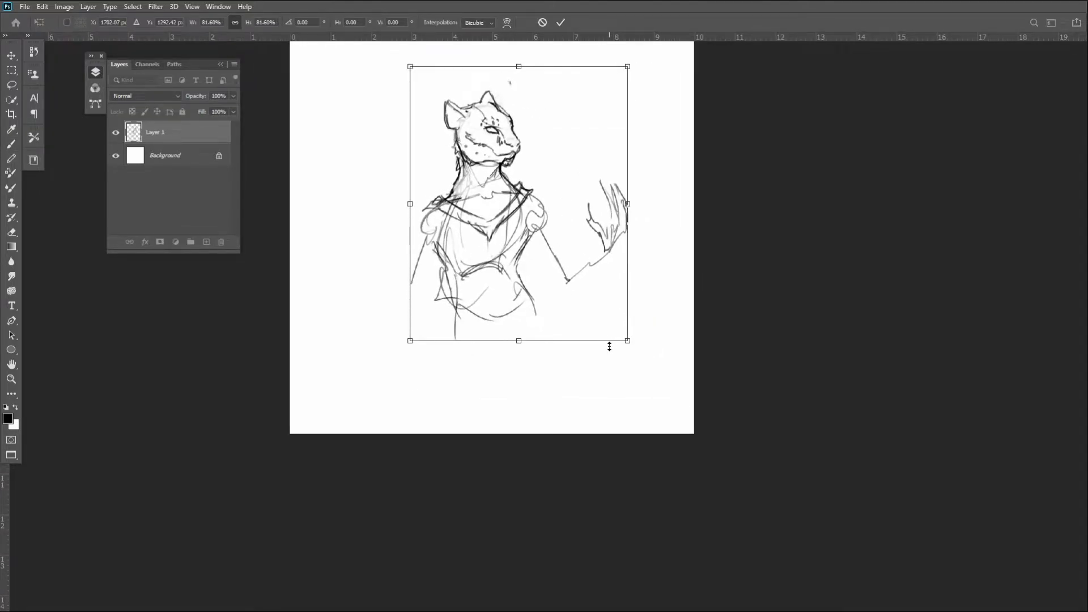
# Apply the 81.60% scaling to the cat character sketch and erase its lower torso lines
pyautogui.press('Return')
pyautogui.moveTo(461, 268)
pyautogui.mouseDown()
pyautogui.moveTo(449, 243)
pyautogui.moveTo(502, 330)
pyautogui.moveTo(495, 273)
pyautogui.moveTo(470, 265)
pyautogui.mouseUp()
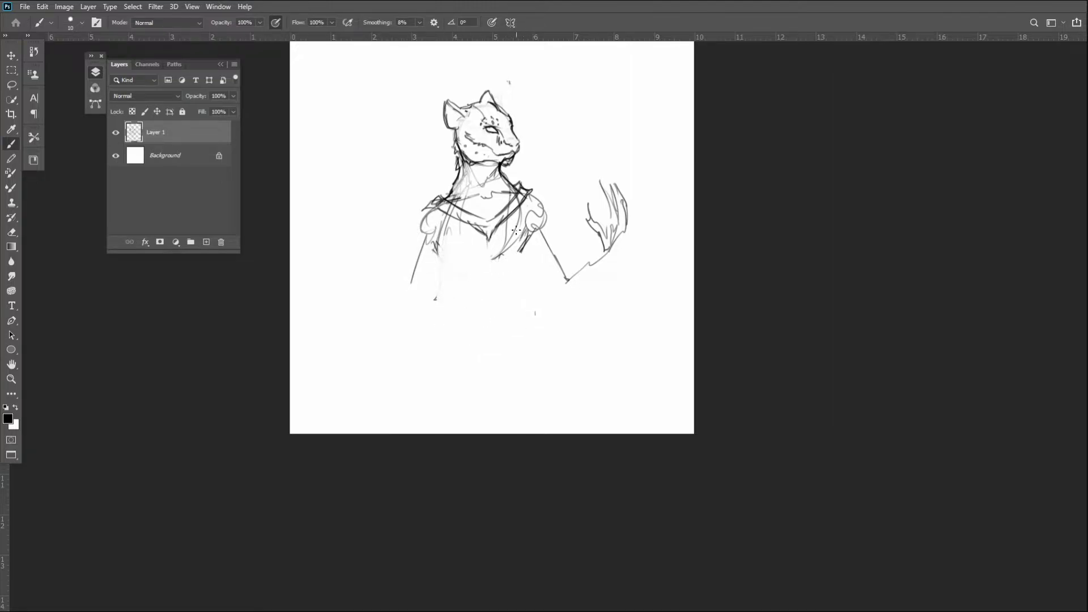
# Sketch an oval ribcage with long side contours below the V-shaped collar
pyautogui.moveTo(460, 189); pyautogui.dragTo(448, 283)
pyautogui.moveTo(524, 190); pyautogui.dragTo(520, 266)
pyautogui.moveTo(476, 224); pyautogui.dragTo(467, 258)
pyautogui.moveTo(443, 204); pyautogui.dragTo(522, 249)
pyautogui.moveTo(525, 193); pyautogui.dragTo(510, 306)
pyautogui.moveTo(465, 199)
pyautogui.mouseDown()
pyautogui.moveTo(445, 291)
pyautogui.moveTo(453, 297)
pyautogui.mouseUp()
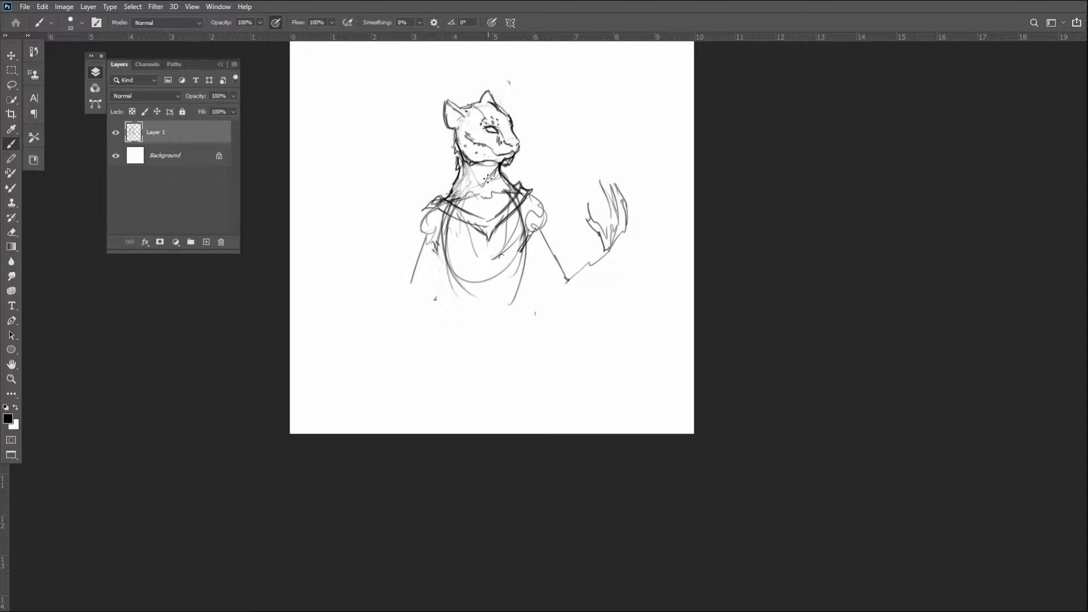
pyautogui.moveTo(462, 200); pyautogui.dragTo(496, 303)
pyautogui.moveTo(511, 198); pyautogui.dragTo(513, 311)
# Sketch the waist curves and a flared skirt shape around the hips
pyautogui.moveTo(443, 245)
pyautogui.mouseDown()
pyautogui.moveTo(520, 281)
pyautogui.moveTo(525, 255)
pyautogui.mouseUp()
pyautogui.moveTo(474, 317)
pyautogui.mouseDown()
pyautogui.moveTo(520, 291)
pyautogui.moveTo(479, 283)
pyautogui.mouseUp()
pyautogui.moveTo(532, 249); pyautogui.dragTo(520, 385)
pyautogui.moveTo(464, 278)
pyautogui.mouseDown()
pyautogui.moveTo(457, 340)
pyautogui.moveTo(431, 366)
pyautogui.mouseUp()
pyautogui.moveTo(460, 331)
pyautogui.mouseDown()
pyautogui.moveTo(438, 361)
pyautogui.moveTo(518, 337)
pyautogui.moveTo(525, 298)
pyautogui.moveTo(527, 389)
pyautogui.mouseUp()
pyautogui.moveTo(533, 397)
pyautogui.mouseDown()
pyautogui.moveTo(430, 365)
pyautogui.moveTo(533, 399)
pyautogui.moveTo(532, 278)
pyautogui.moveTo(555, 406)
pyautogui.moveTo(432, 354)
pyautogui.mouseUp()
# Rough in both bent arms, with a small loop for the lowered hand, and erase the old raised hand
pyautogui.moveTo(429, 238)
pyautogui.mouseDown()
pyautogui.moveTo(399, 309)
pyautogui.moveTo(351, 340)
pyautogui.mouseUp()
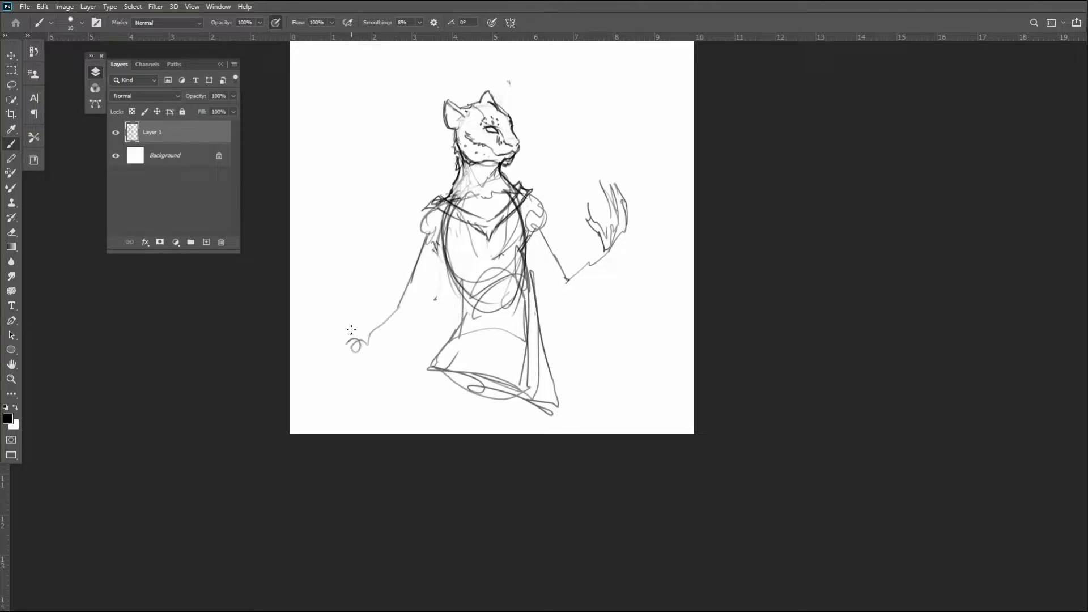
pyautogui.moveTo(533, 229)
pyautogui.mouseDown()
pyautogui.moveTo(578, 298)
pyautogui.moveTo(537, 228)
pyautogui.moveTo(588, 278)
pyautogui.moveTo(642, 209)
pyautogui.moveTo(640, 184)
pyautogui.mouseUp()
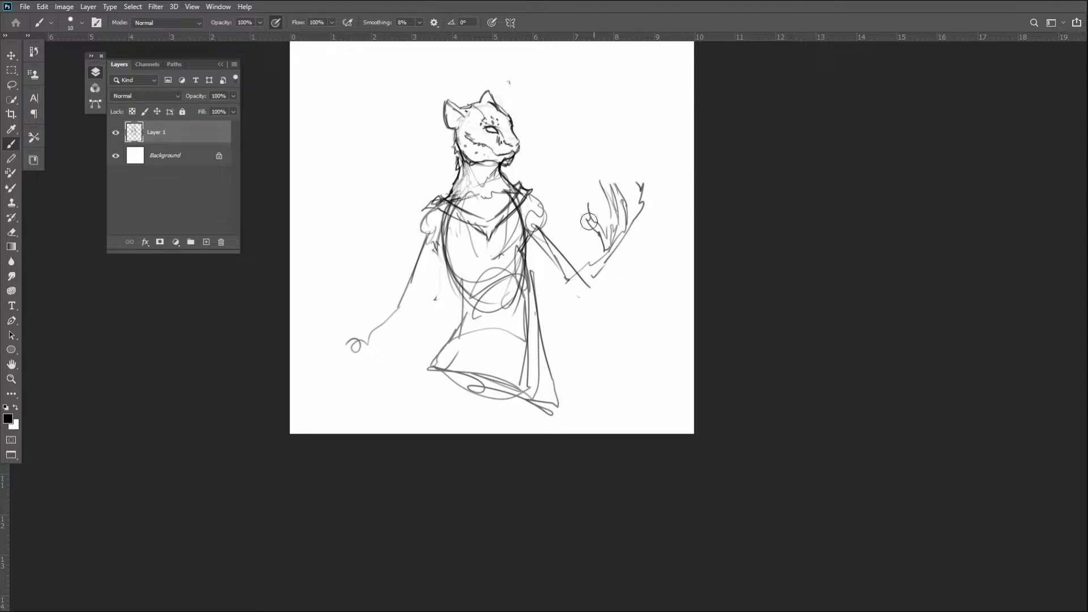
pyautogui.moveTo(590, 212)
pyautogui.mouseDown()
pyautogui.moveTo(621, 194)
pyautogui.moveTo(607, 230)
pyautogui.mouseUp()
# Draw the torso's centre line and darker side and hip contours, clearing the construction lines inside the ribcage
pyautogui.moveTo(497, 231)
pyautogui.mouseDown()
pyautogui.moveTo(492, 260)
pyautogui.moveTo(512, 339)
pyautogui.moveTo(500, 394)
pyautogui.mouseUp()
pyautogui.moveTo(436, 241); pyautogui.dragTo(465, 290)
pyautogui.moveTo(533, 232); pyautogui.dragTo(524, 287)
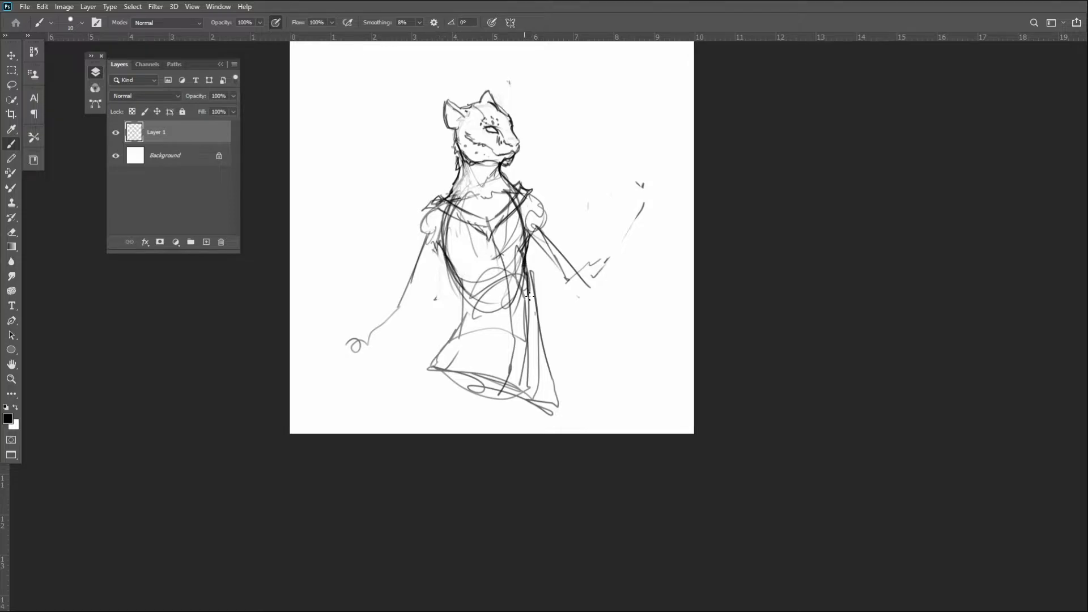
pyautogui.moveTo(457, 303)
pyautogui.mouseDown()
pyautogui.moveTo(432, 350)
pyautogui.moveTo(457, 310)
pyautogui.mouseUp()
pyautogui.moveTo(485, 279)
pyautogui.mouseDown()
pyautogui.moveTo(495, 303)
pyautogui.moveTo(505, 259)
pyautogui.moveTo(504, 271)
pyautogui.moveTo(488, 230)
pyautogui.moveTo(488, 247)
pyautogui.moveTo(502, 220)
pyautogui.moveTo(472, 218)
pyautogui.moveTo(502, 210)
pyautogui.moveTo(482, 202)
pyautogui.moveTo(466, 221)
pyautogui.moveTo(500, 254)
pyautogui.moveTo(527, 217)
pyautogui.mouseUp()
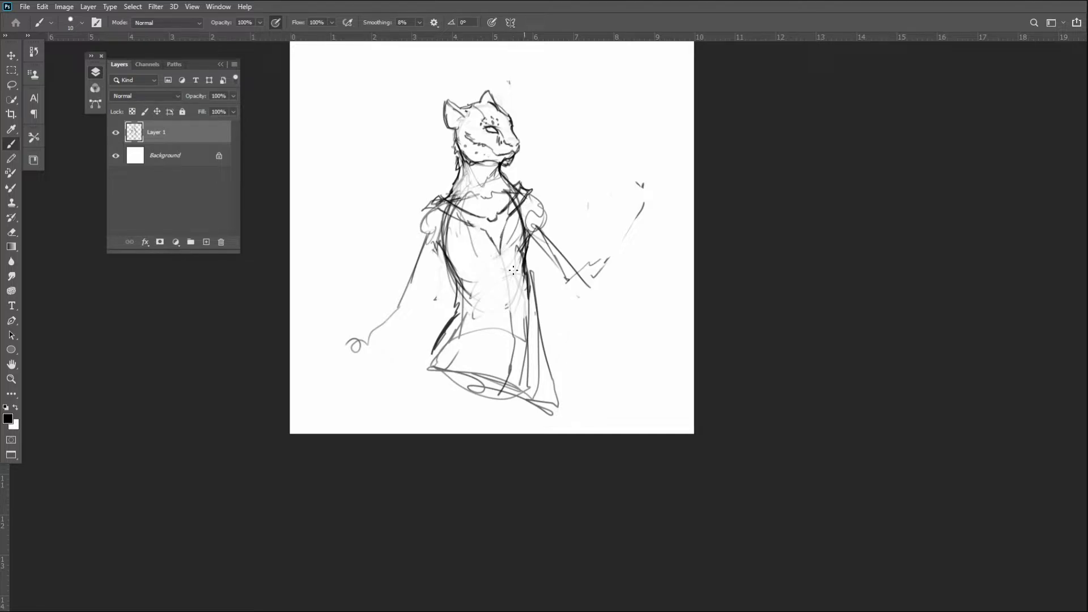
# Sketch an arched waistline over the hips and guide curves across the chest
pyautogui.moveTo(470, 290); pyautogui.dragTo(522, 270)
pyautogui.moveTo(465, 315); pyautogui.dragTo(521, 266)
pyautogui.moveTo(457, 264); pyautogui.dragTo(541, 236)
pyautogui.moveTo(457, 201); pyautogui.dragTo(492, 262)
pyautogui.moveTo(520, 202)
pyautogui.mouseDown()
pyautogui.moveTo(479, 247)
pyautogui.moveTo(520, 234)
pyautogui.moveTo(516, 243)
pyautogui.moveTo(527, 221)
pyautogui.mouseUp()
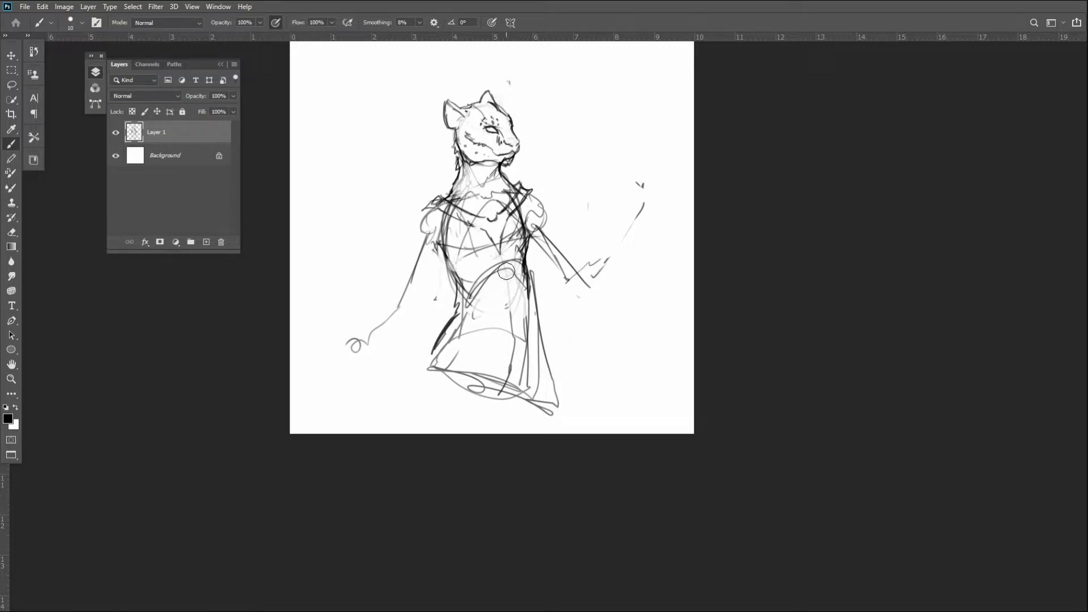
# Darken both torso sides and extend the left hip line outward below the arched waistline
pyautogui.moveTo(443, 249); pyautogui.dragTo(462, 271)
pyautogui.moveTo(453, 219)
pyautogui.mouseDown()
pyautogui.moveTo(467, 261)
pyautogui.moveTo(458, 288)
pyautogui.mouseUp()
pyautogui.moveTo(519, 211); pyautogui.dragTo(524, 266)
pyautogui.moveTo(460, 300)
pyautogui.mouseDown()
pyautogui.moveTo(523, 267)
pyautogui.moveTo(412, 372)
pyautogui.mouseUp()
pyautogui.moveTo(453, 320); pyautogui.dragTo(486, 291)
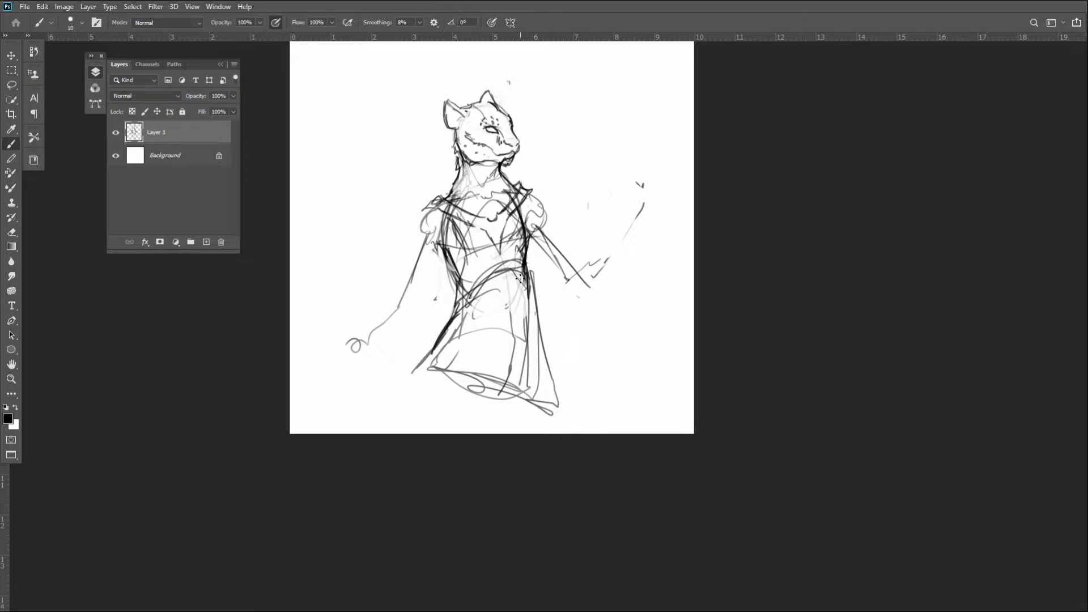
# Sketch short sleeves with jagged fur edges and hem lines on both shoulders
pyautogui.moveTo(436, 208)
pyautogui.mouseDown()
pyautogui.moveTo(395, 271)
pyautogui.moveTo(458, 250)
pyautogui.moveTo(406, 266)
pyautogui.moveTo(403, 290)
pyautogui.mouseUp()
pyautogui.moveTo(512, 218)
pyautogui.mouseDown()
pyautogui.moveTo(538, 241)
pyautogui.moveTo(560, 237)
pyautogui.mouseUp()
pyautogui.moveTo(533, 188); pyautogui.dragTo(552, 219)
pyautogui.moveTo(443, 192)
pyautogui.mouseDown()
pyautogui.moveTo(408, 225)
pyautogui.moveTo(398, 256)
pyautogui.moveTo(413, 251)
pyautogui.mouseUp()
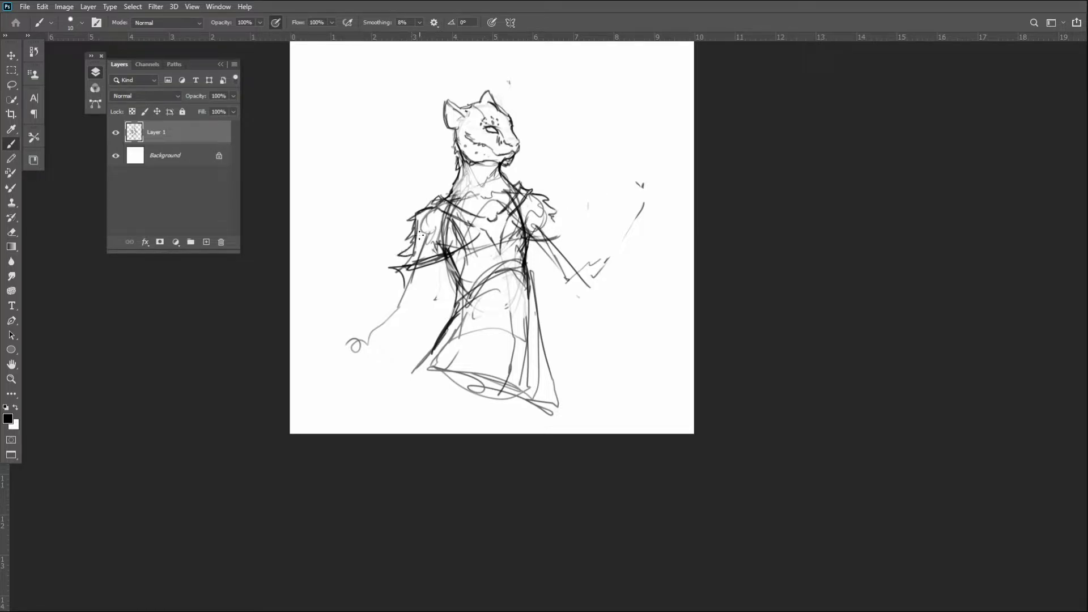
# Undo the last shoulder strokes and redraw the jagged fur edges of both sleeves
pyautogui.hotkey('ctrl', 'z')
pyautogui.hotkey('ctrl', 'z')
pyautogui.hotkey('ctrl', 'z')
pyautogui.hotkey('ctrl', 'z')
pyautogui.moveTo(414, 211); pyautogui.dragTo(406, 251)
pyautogui.moveTo(551, 217); pyautogui.dragTo(564, 237)
# Add small beads along the collar and a bold oval pendant at the centre of the chest
pyautogui.moveTo(458, 189)
pyautogui.mouseDown()
pyautogui.moveTo(470, 208)
pyautogui.moveTo(515, 194)
pyautogui.mouseUp()
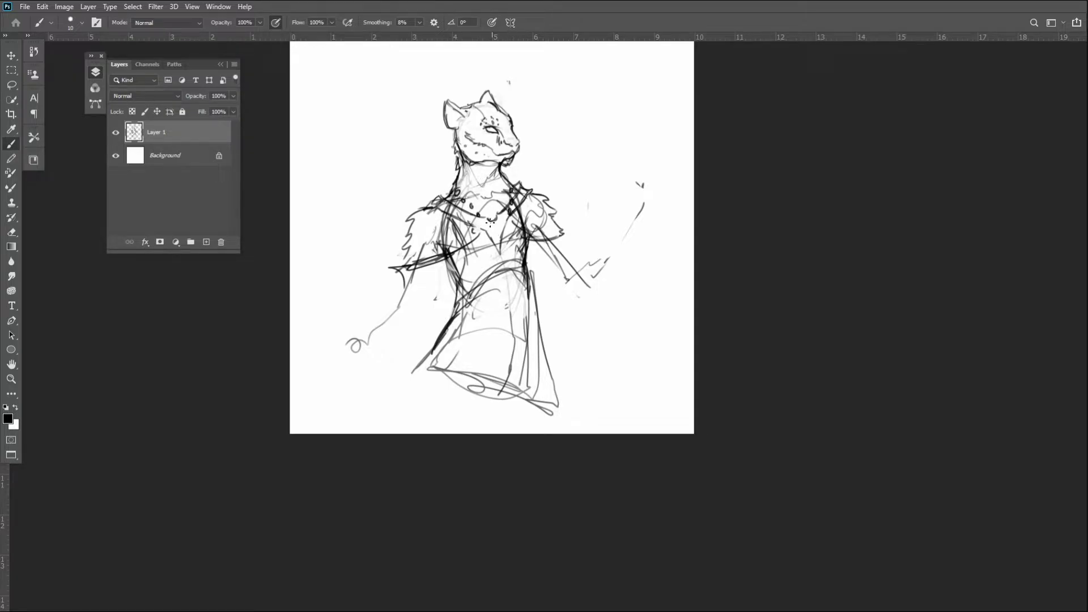
pyautogui.moveTo(496, 234)
pyautogui.mouseDown()
pyautogui.moveTo(490, 246)
pyautogui.moveTo(506, 244)
pyautogui.moveTo(498, 266)
pyautogui.moveTo(507, 258)
pyautogui.moveTo(510, 244)
pyautogui.moveTo(490, 254)
pyautogui.mouseUp()
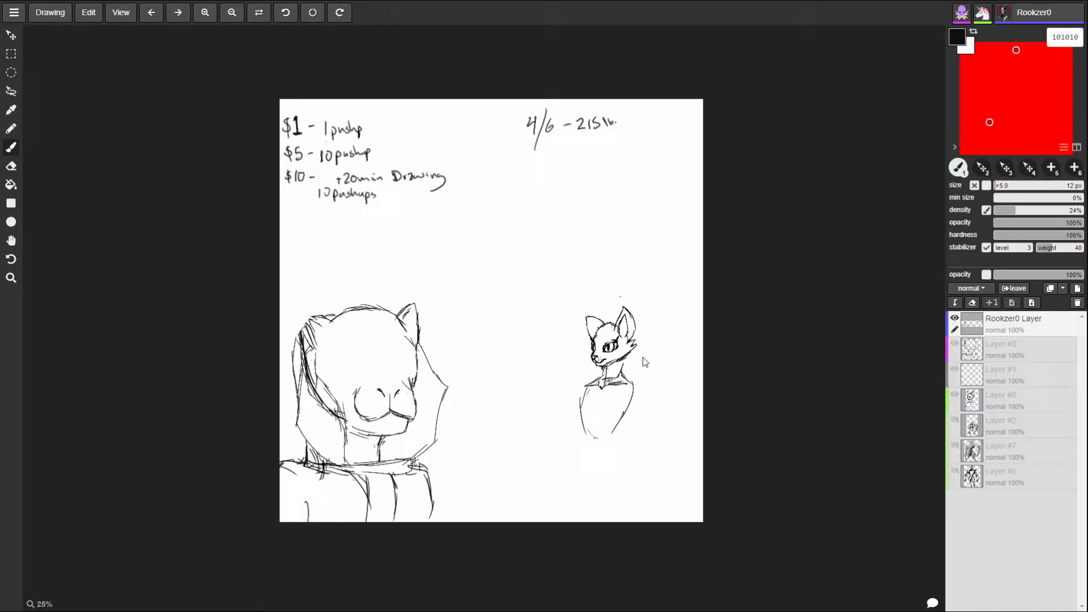
# Write the tally 20, 20 and 5 beneath the weight note on the shared canvas and switch back to Photoshop
pyautogui.moveTo(642, 357); pyautogui.dragTo(587, 440)
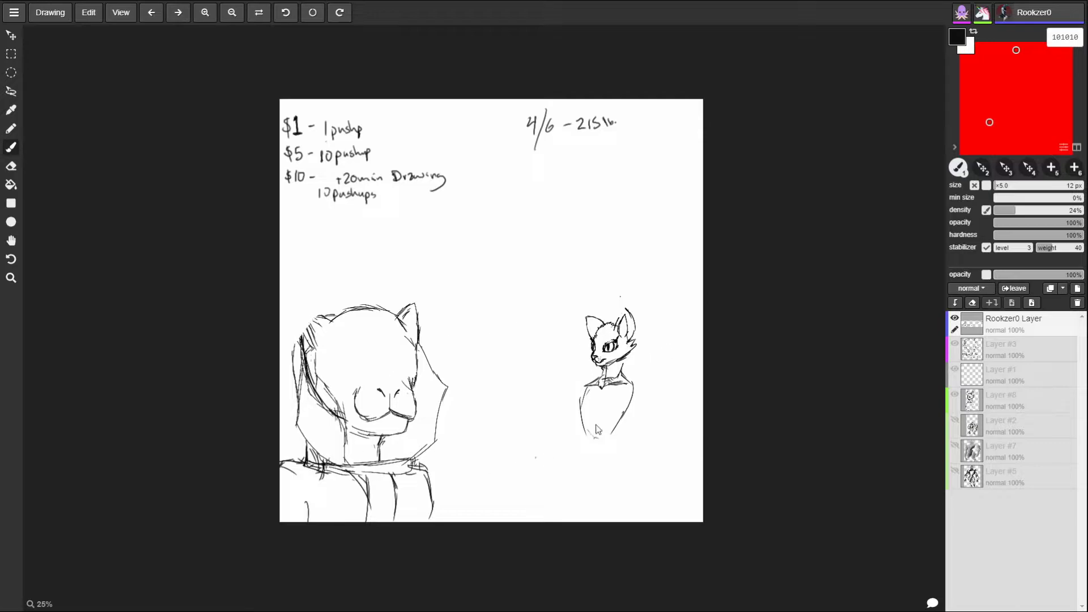
pyautogui.moveTo(630, 134); pyautogui.dragTo(636, 141)
pyautogui.moveTo(640, 136); pyautogui.dragTo(639, 162)
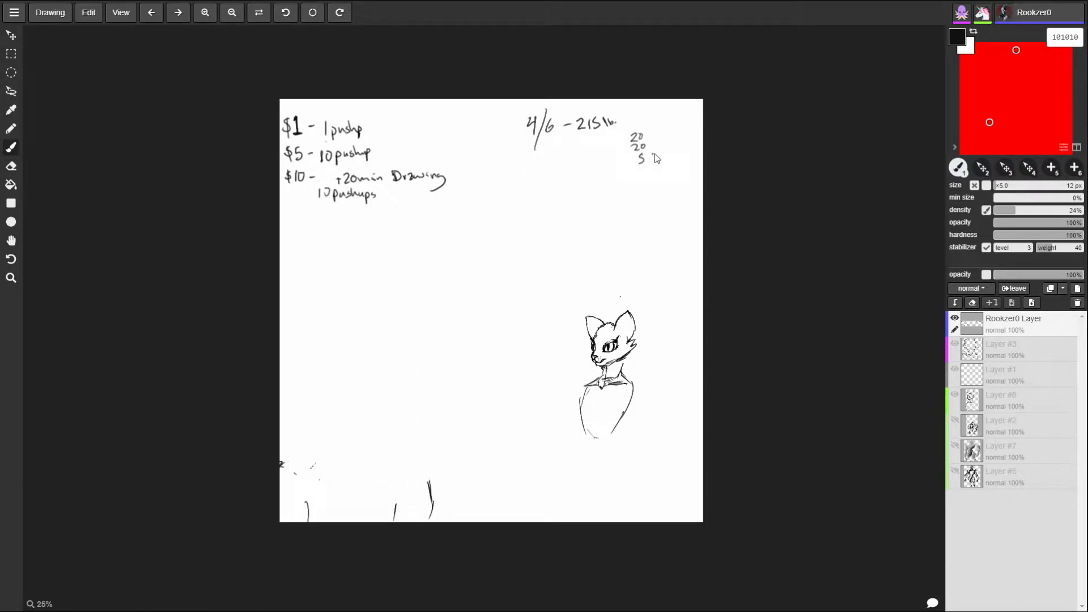
pyautogui.press('i')
pyautogui.hotkey('alt', 'Tab')
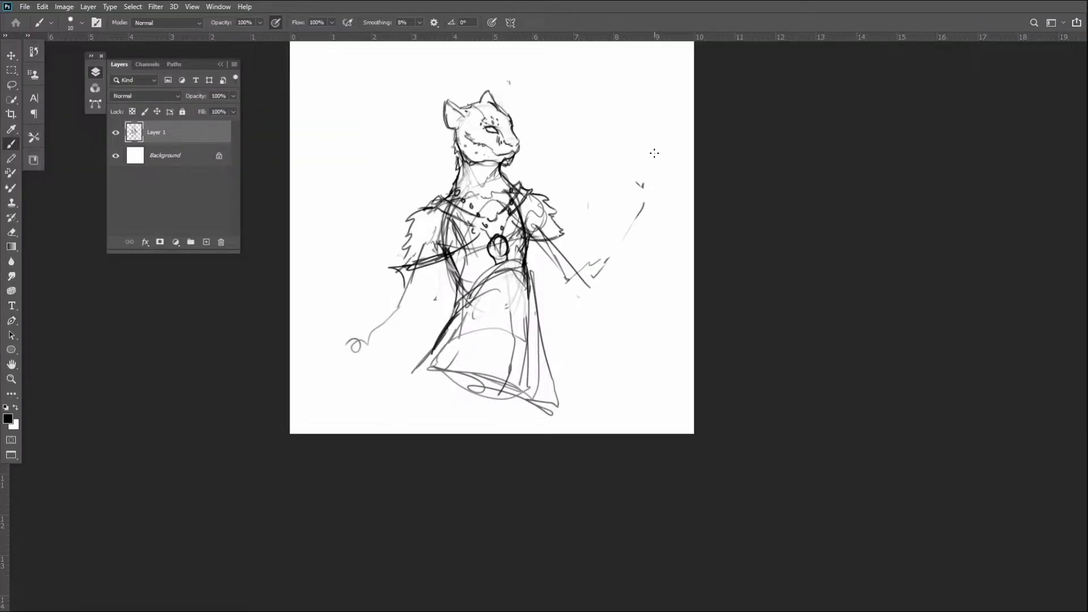
# Sketch an arched waist plate over the hips with a wide belt band beneath it
pyautogui.moveTo(471, 295)
pyautogui.mouseDown()
pyautogui.moveTo(519, 262)
pyautogui.moveTo(543, 320)
pyautogui.mouseUp()
pyautogui.moveTo(501, 264)
pyautogui.mouseDown()
pyautogui.moveTo(442, 311)
pyautogui.moveTo(426, 366)
pyautogui.moveTo(543, 309)
pyautogui.moveTo(548, 335)
pyautogui.mouseUp()
pyautogui.moveTo(474, 334)
pyautogui.mouseDown()
pyautogui.moveTo(525, 339)
pyautogui.moveTo(452, 344)
pyautogui.moveTo(541, 353)
pyautogui.moveTo(438, 339)
pyautogui.moveTo(547, 342)
pyautogui.moveTo(433, 340)
pyautogui.moveTo(538, 342)
pyautogui.moveTo(529, 331)
pyautogui.moveTo(468, 341)
pyautogui.moveTo(560, 344)
pyautogui.mouseUp()
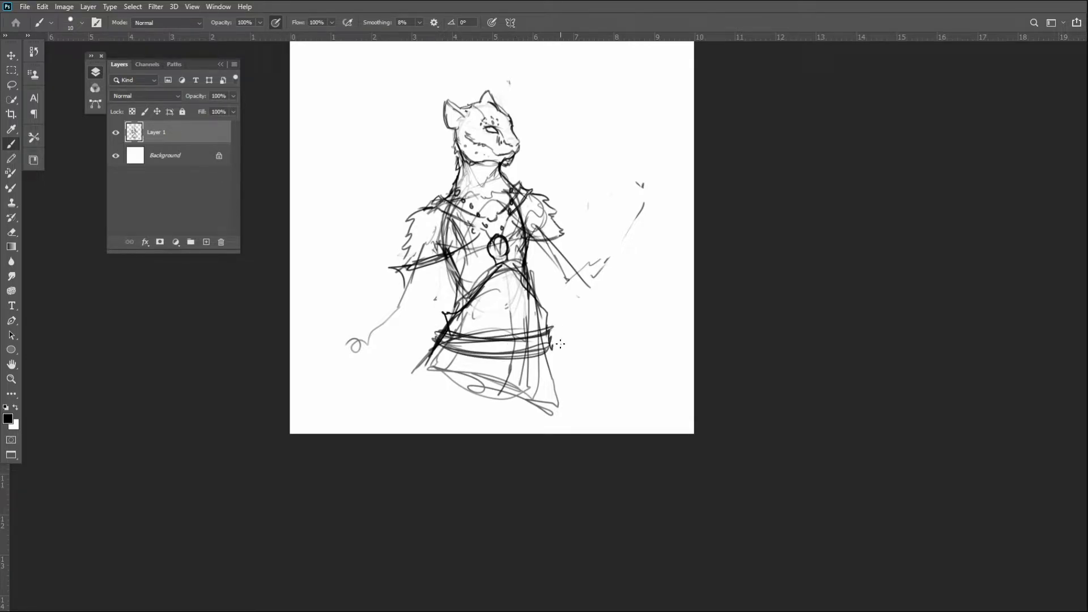
# Draw the scalloped lower edge and pointed side tips of the waist plate
pyautogui.scroll(5, 575, 300)
pyautogui.moveTo(448, 254)
pyautogui.mouseDown()
pyautogui.moveTo(485, 268)
pyautogui.moveTo(464, 260)
pyautogui.moveTo(471, 271)
pyautogui.mouseUp()
pyautogui.moveTo(479, 333)
pyautogui.mouseDown()
pyautogui.moveTo(482, 354)
pyautogui.moveTo(462, 266)
pyautogui.moveTo(456, 332)
pyautogui.moveTo(479, 342)
pyautogui.moveTo(499, 300)
pyautogui.moveTo(483, 344)
pyautogui.moveTo(426, 296)
pyautogui.moveTo(380, 344)
pyautogui.moveTo(431, 297)
pyautogui.moveTo(484, 345)
pyautogui.moveTo(497, 305)
pyautogui.moveTo(521, 335)
pyautogui.moveTo(531, 321)
pyautogui.moveTo(526, 340)
pyautogui.mouseUp()
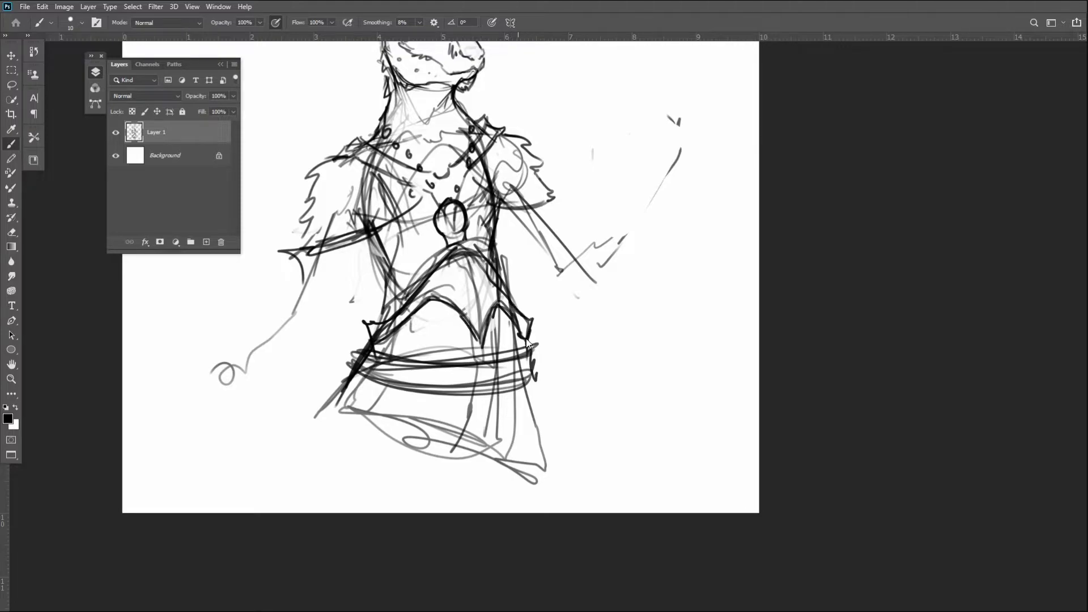
pyautogui.moveTo(365, 321); pyautogui.dragTo(371, 339)
pyautogui.moveTo(371, 337)
pyautogui.mouseDown()
pyautogui.moveTo(453, 260)
pyautogui.moveTo(469, 293)
pyautogui.moveTo(526, 316)
pyautogui.mouseUp()
pyautogui.moveTo(491, 285); pyautogui.dragTo(520, 295)
# Clear the sketch lines inside the waist plate and strengthen its outline with bold strokes
pyautogui.press(']')
pyautogui.moveTo(461, 249); pyautogui.dragTo(366, 329)
pyautogui.moveTo(477, 252)
pyautogui.mouseDown()
pyautogui.moveTo(533, 313)
pyautogui.moveTo(503, 270)
pyautogui.moveTo(519, 309)
pyautogui.moveTo(496, 284)
pyautogui.moveTo(474, 279)
pyautogui.mouseUp()
pyautogui.moveTo(522, 315); pyautogui.dragTo(453, 267)
pyautogui.moveTo(384, 328); pyautogui.dragTo(425, 292)
pyautogui.moveTo(499, 288); pyautogui.dragTo(527, 317)
pyautogui.moveTo(481, 273); pyautogui.dragTo(531, 294)
pyautogui.moveTo(463, 249)
pyautogui.mouseDown()
pyautogui.moveTo(485, 255)
pyautogui.moveTo(520, 296)
pyautogui.mouseUp()
pyautogui.press('[')
pyautogui.moveTo(488, 263)
pyautogui.mouseDown()
pyautogui.moveTo(533, 315)
pyautogui.moveTo(526, 341)
pyautogui.mouseUp()
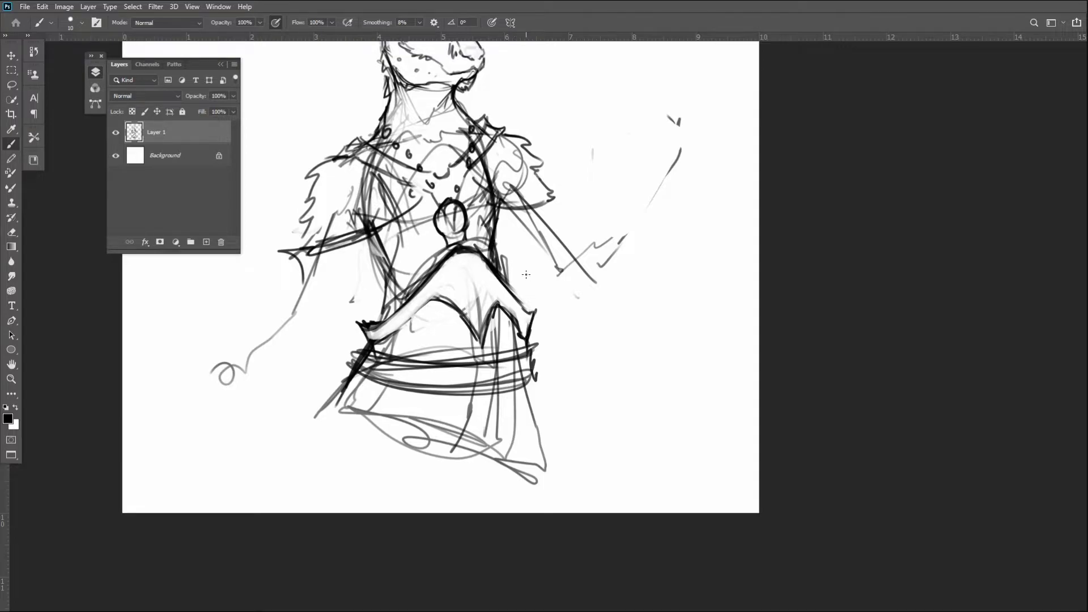
# Draw a centre ridge on the waist plate and clean up the belt band's interior and right end
pyautogui.moveTo(465, 286)
pyautogui.mouseDown()
pyautogui.moveTo(478, 334)
pyautogui.moveTo(496, 294)
pyautogui.moveTo(509, 309)
pyautogui.moveTo(482, 302)
pyautogui.moveTo(486, 339)
pyautogui.moveTo(497, 305)
pyautogui.moveTo(510, 303)
pyautogui.moveTo(422, 309)
pyautogui.moveTo(361, 338)
pyautogui.moveTo(382, 371)
pyautogui.moveTo(447, 378)
pyautogui.moveTo(544, 352)
pyautogui.moveTo(470, 340)
pyautogui.mouseUp()
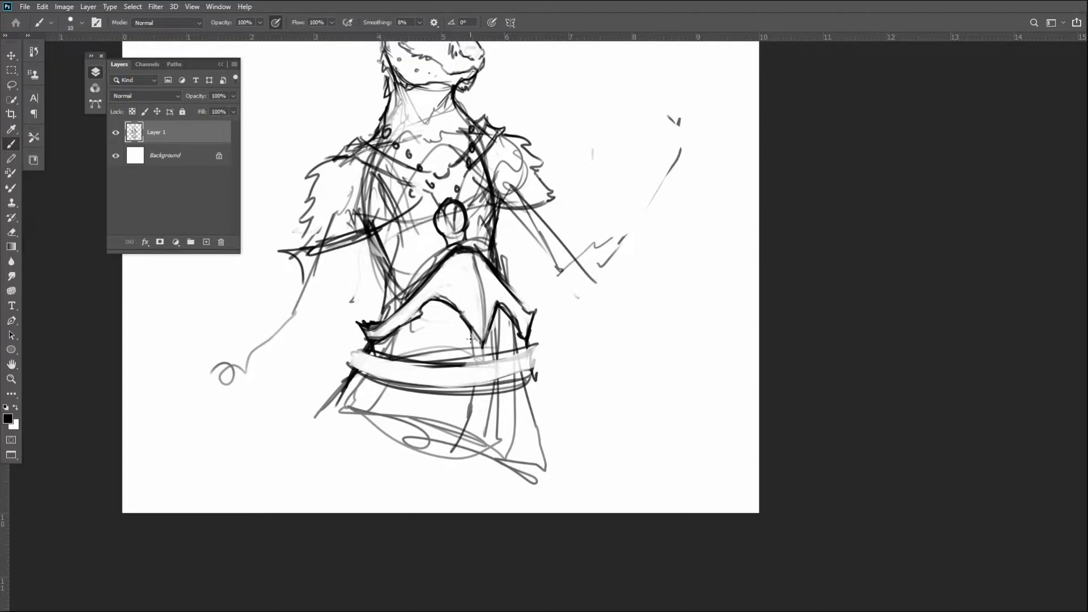
pyautogui.moveTo(369, 342); pyautogui.dragTo(396, 329)
pyautogui.moveTo(438, 361)
pyautogui.mouseDown()
pyautogui.moveTo(370, 304)
pyautogui.moveTo(370, 348)
pyautogui.moveTo(355, 358)
pyautogui.moveTo(355, 341)
pyautogui.moveTo(364, 367)
pyautogui.moveTo(350, 366)
pyautogui.moveTo(430, 394)
pyautogui.moveTo(475, 371)
pyautogui.moveTo(442, 391)
pyautogui.moveTo(511, 379)
pyautogui.moveTo(547, 339)
pyautogui.moveTo(463, 364)
pyautogui.moveTo(523, 350)
pyautogui.moveTo(527, 367)
pyautogui.moveTo(528, 352)
pyautogui.moveTo(519, 382)
pyautogui.moveTo(531, 345)
pyautogui.moveTo(507, 388)
pyautogui.moveTo(536, 383)
pyautogui.moveTo(515, 364)
pyautogui.moveTo(505, 378)
pyautogui.moveTo(524, 346)
pyautogui.mouseUp()
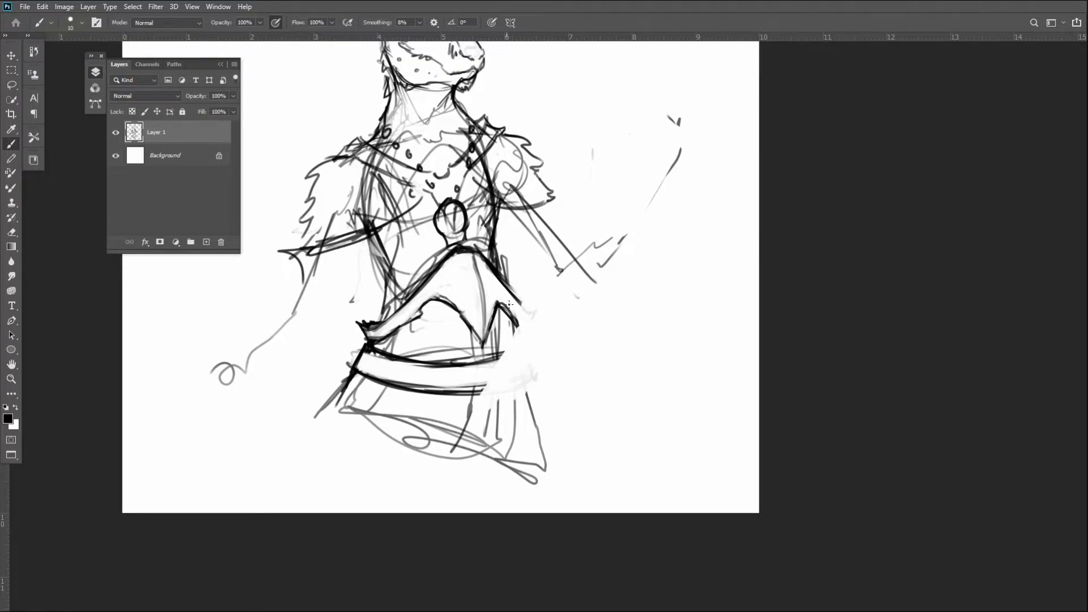
# Redraw the right hip contour closer to the body and close the right end of the belt
pyautogui.moveTo(521, 302)
pyautogui.mouseDown()
pyautogui.moveTo(507, 356)
pyautogui.moveTo(560, 471)
pyautogui.mouseUp()
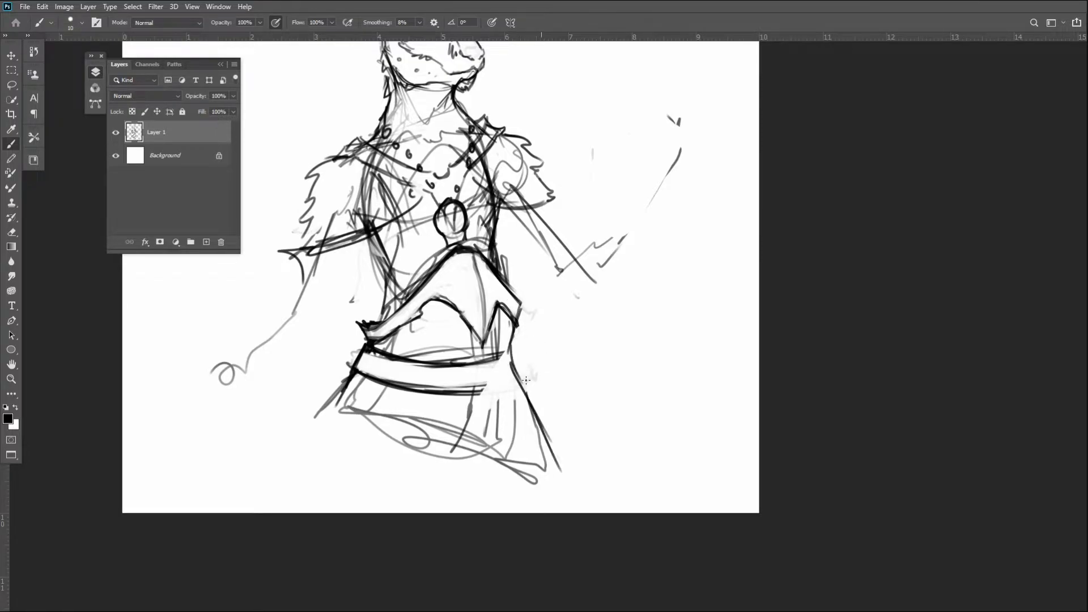
pyautogui.moveTo(488, 361)
pyautogui.mouseDown()
pyautogui.moveTo(513, 350)
pyautogui.moveTo(507, 382)
pyautogui.moveTo(483, 392)
pyautogui.moveTo(523, 375)
pyautogui.mouseUp()
pyautogui.moveTo(461, 392); pyautogui.dragTo(513, 378)
pyautogui.moveTo(390, 269); pyautogui.dragTo(377, 348)
pyautogui.moveTo(707, 426)
pyautogui.mouseDown()
pyautogui.moveTo(652, 427)
pyautogui.moveTo(660, 468)
pyautogui.mouseUp()
pyautogui.moveTo(660, 525); pyautogui.dragTo(745, 524)
# Clear the old lines on the right side of the chest and redraw the torso contour as an outward curve
pyautogui.moveTo(397, 283); pyautogui.dragTo(535, 435)
pyautogui.scroll(2, 461, 327)
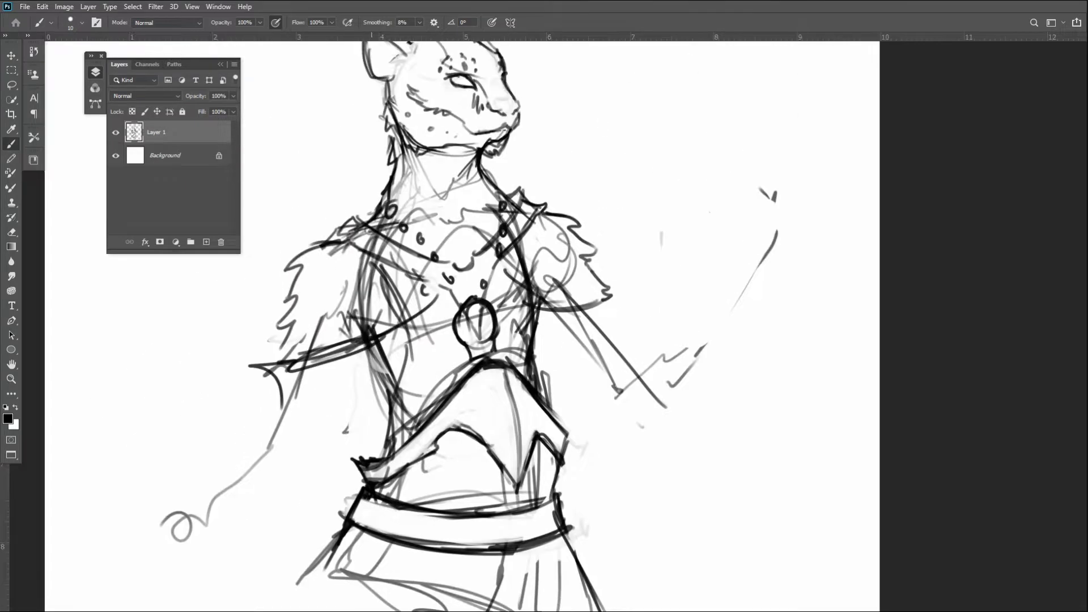
pyautogui.moveTo(418, 306)
pyautogui.mouseDown()
pyautogui.moveTo(428, 366)
pyautogui.moveTo(416, 321)
pyautogui.moveTo(445, 340)
pyautogui.mouseUp()
pyautogui.moveTo(513, 306)
pyautogui.mouseDown()
pyautogui.moveTo(514, 277)
pyautogui.moveTo(534, 357)
pyautogui.mouseUp()
pyautogui.moveTo(530, 271); pyautogui.dragTo(521, 370)
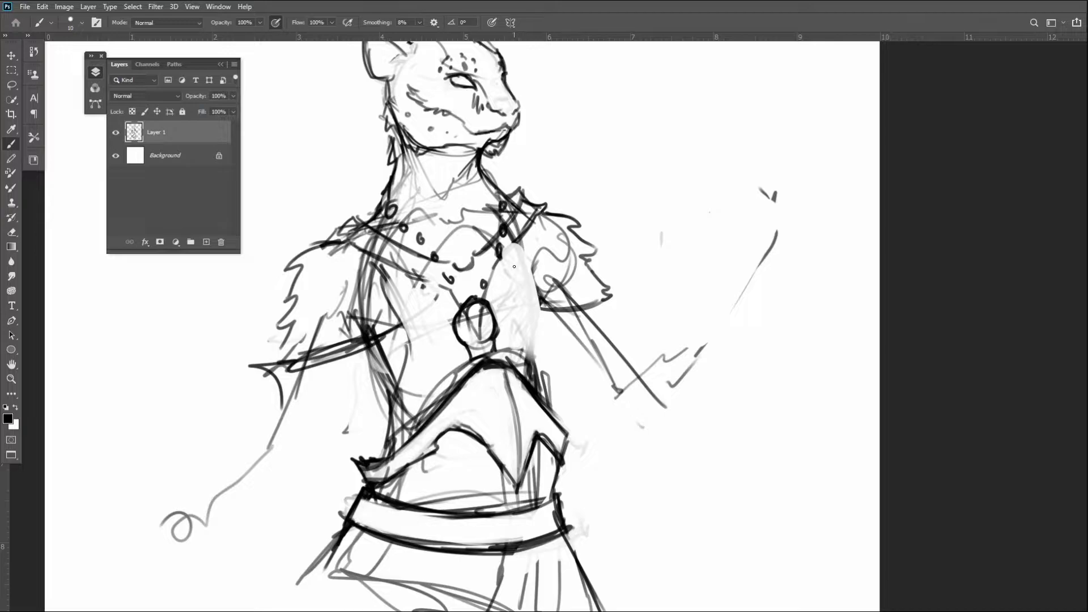
pyautogui.moveTo(520, 244)
pyautogui.mouseDown()
pyautogui.moveTo(542, 297)
pyautogui.moveTo(546, 359)
pyautogui.moveTo(533, 372)
pyautogui.mouseUp()
pyautogui.moveTo(550, 317); pyautogui.dragTo(532, 380)
pyautogui.moveTo(530, 276); pyautogui.dragTo(549, 318)
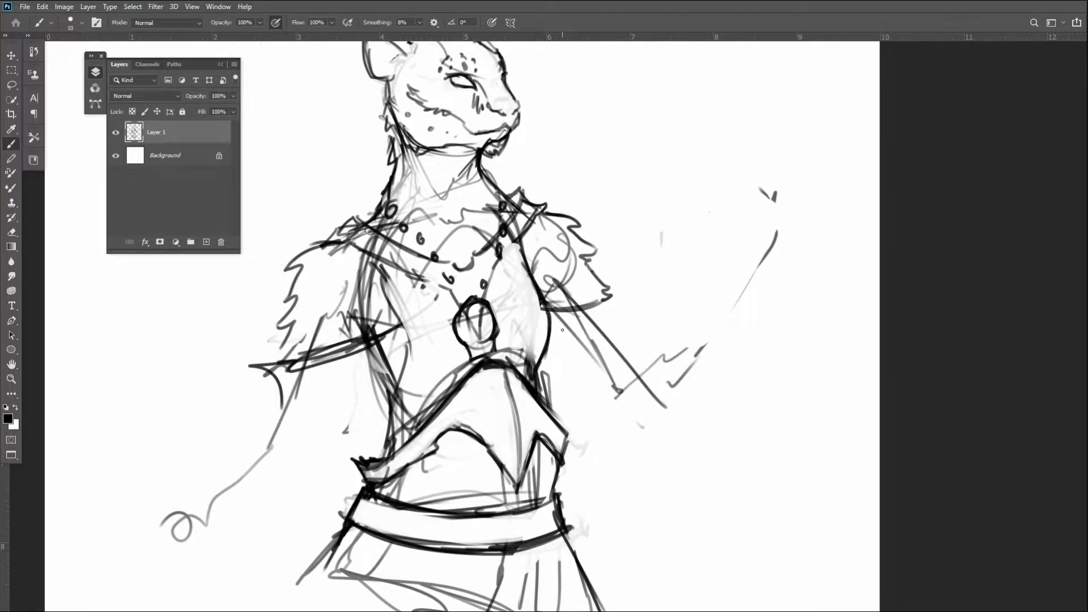
# Clear the tangled lines on the left side of the chest and redraw the torso contour below the armpit
pyautogui.moveTo(403, 347)
pyautogui.mouseDown()
pyautogui.moveTo(411, 379)
pyautogui.moveTo(425, 382)
pyautogui.moveTo(412, 402)
pyautogui.moveTo(369, 355)
pyautogui.moveTo(387, 398)
pyautogui.mouseUp()
pyautogui.moveTo(400, 299); pyautogui.dragTo(394, 340)
pyautogui.moveTo(405, 376); pyautogui.dragTo(421, 328)
pyautogui.moveTo(377, 259)
pyautogui.mouseDown()
pyautogui.moveTo(403, 339)
pyautogui.moveTo(399, 372)
pyautogui.moveTo(422, 409)
pyautogui.moveTo(381, 442)
pyautogui.moveTo(496, 295)
pyautogui.moveTo(501, 329)
pyautogui.moveTo(458, 312)
pyautogui.moveTo(492, 300)
pyautogui.moveTo(481, 354)
pyautogui.moveTo(493, 349)
pyautogui.moveTo(469, 339)
pyautogui.moveTo(492, 335)
pyautogui.moveTo(483, 343)
pyautogui.mouseUp()
pyautogui.moveTo(401, 311)
pyautogui.mouseDown()
pyautogui.moveTo(391, 395)
pyautogui.moveTo(378, 402)
pyautogui.moveTo(356, 385)
pyautogui.mouseUp()
pyautogui.moveTo(359, 346); pyautogui.dragTo(386, 380)
pyautogui.moveTo(379, 324); pyautogui.dragTo(392, 372)
pyautogui.moveTo(354, 304); pyautogui.dragTo(393, 371)
pyautogui.moveTo(398, 332); pyautogui.dragTo(396, 386)
# Undo the last left-side strokes, refine the contour and give the oval pendant a skull face
pyautogui.hotkey('ctrl', 'z')
pyautogui.hotkey('ctrl', 'z')
pyautogui.hotkey('ctrl', 'z')
pyautogui.hotkey('ctrl', 'z')
pyautogui.moveTo(373, 246); pyautogui.dragTo(381, 255)
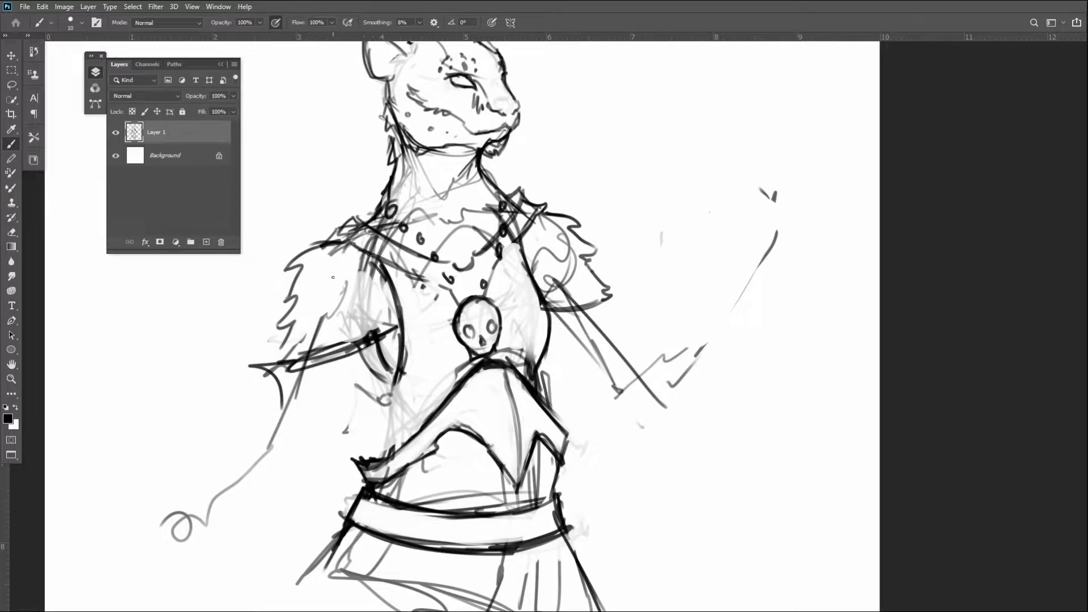
# Undo the last few strokes and redraw the left collar strap with bolder edges
pyautogui.hotkey('ctrl', 'z')
pyautogui.hotkey('ctrl', 'z')
pyautogui.hotkey('ctrl', 'z')
pyautogui.hotkey('ctrl', 'z')
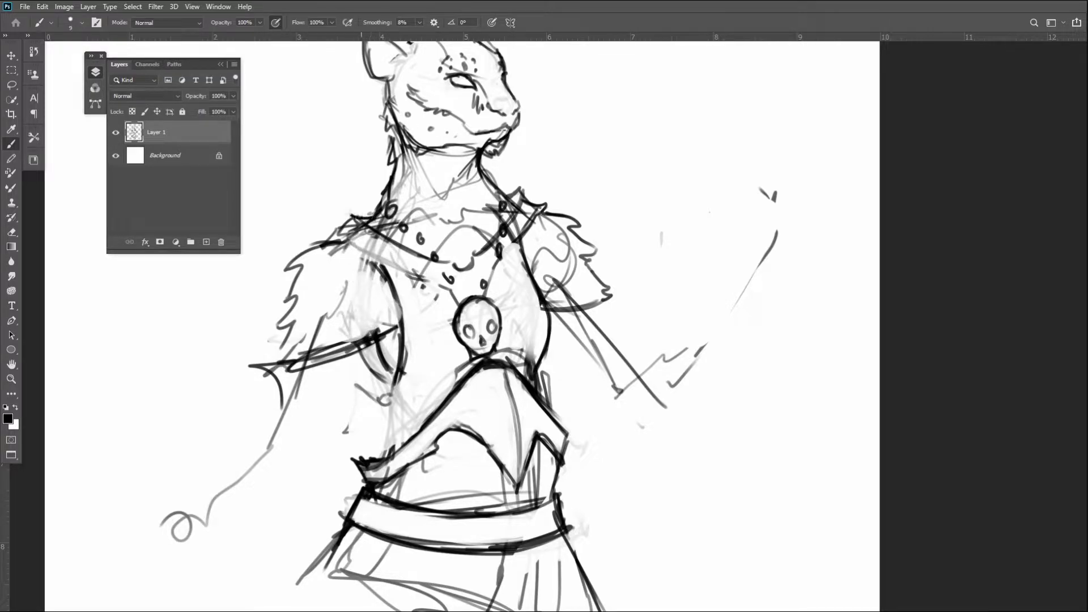
pyautogui.moveTo(350, 214)
pyautogui.mouseDown()
pyautogui.moveTo(424, 258)
pyautogui.moveTo(321, 241)
pyautogui.moveTo(452, 292)
pyautogui.mouseUp()
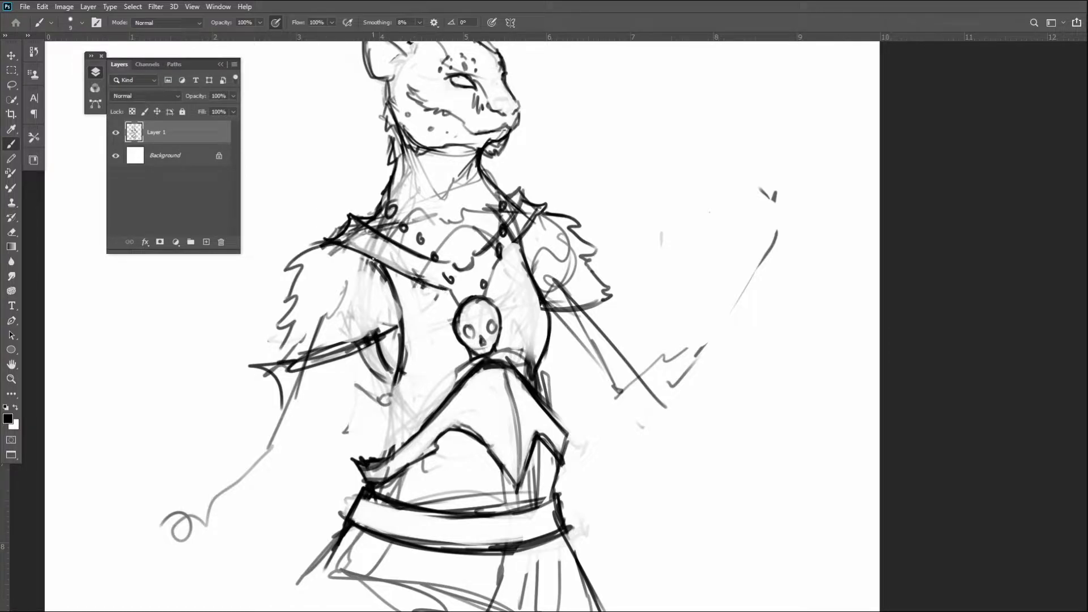
# Sketch jagged tufts at the left armpit and fill the left shoulder with leopard spots
pyautogui.moveTo(354, 314)
pyautogui.mouseDown()
pyautogui.moveTo(372, 333)
pyautogui.moveTo(348, 319)
pyautogui.moveTo(335, 349)
pyautogui.mouseUp()
pyautogui.moveTo(358, 306)
pyautogui.mouseDown()
pyautogui.moveTo(335, 333)
pyautogui.moveTo(313, 333)
pyautogui.mouseUp()
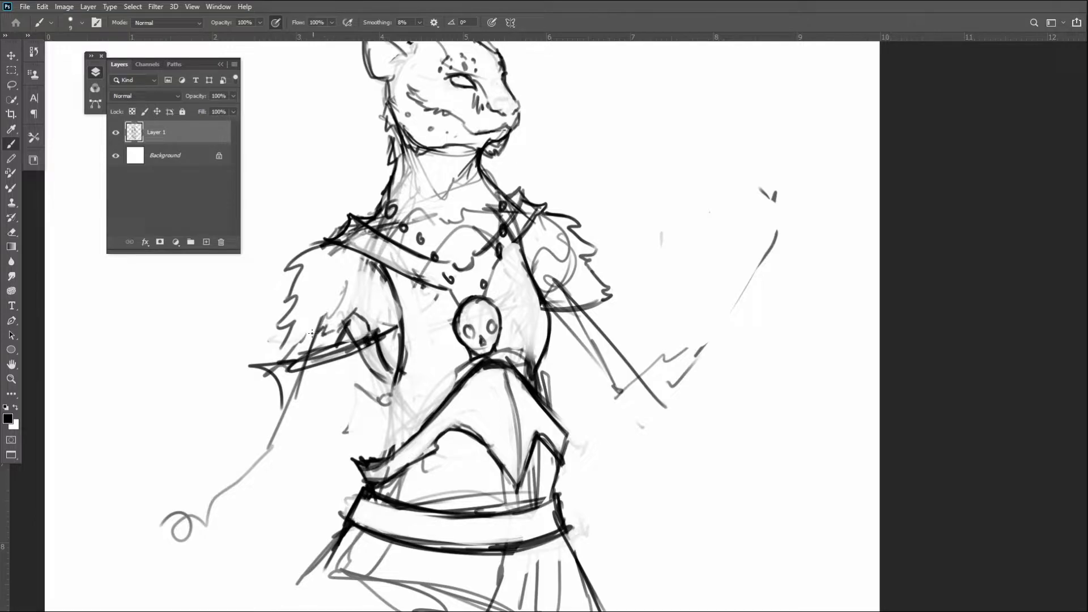
pyautogui.moveTo(343, 287); pyautogui.dragTo(315, 332)
pyautogui.moveTo(327, 254)
pyautogui.mouseDown()
pyautogui.moveTo(312, 269)
pyautogui.moveTo(320, 279)
pyautogui.moveTo(348, 260)
pyautogui.moveTo(329, 285)
pyautogui.moveTo(361, 274)
pyautogui.moveTo(349, 285)
pyautogui.mouseUp()
pyautogui.press(']')
pyautogui.moveTo(333, 323)
pyautogui.mouseDown()
pyautogui.moveTo(314, 298)
pyautogui.moveTo(286, 294)
pyautogui.moveTo(283, 304)
pyautogui.mouseUp()
pyautogui.click(310, 317)
pyautogui.press('[')
pyautogui.press('[')
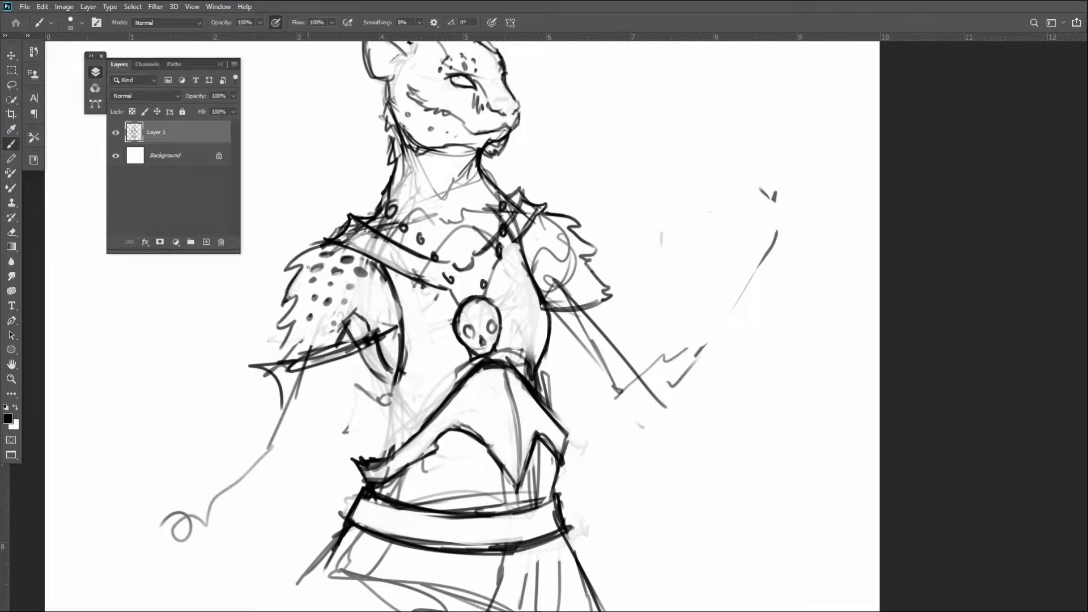
# Darken the jagged fur edge of the left shoulder and define the sleeve band toward the armpit
pyautogui.moveTo(295, 295)
pyautogui.mouseDown()
pyautogui.moveTo(275, 328)
pyautogui.moveTo(290, 331)
pyautogui.moveTo(280, 354)
pyautogui.moveTo(290, 358)
pyautogui.mouseUp()
pyautogui.moveTo(380, 285); pyautogui.dragTo(388, 265)
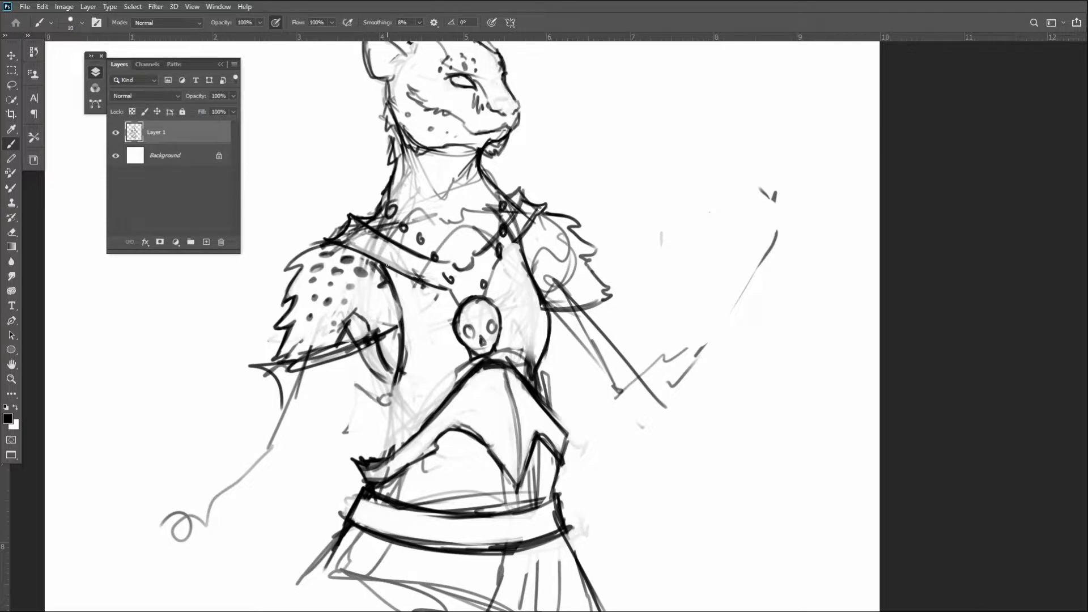
pyautogui.moveTo(386, 307)
pyautogui.mouseDown()
pyautogui.moveTo(382, 374)
pyautogui.moveTo(294, 374)
pyautogui.mouseUp()
pyautogui.moveTo(385, 341)
pyautogui.mouseDown()
pyautogui.moveTo(296, 364)
pyautogui.moveTo(347, 346)
pyautogui.moveTo(334, 338)
pyautogui.mouseUp()
pyautogui.moveTo(388, 347)
pyautogui.mouseDown()
pyautogui.moveTo(316, 411)
pyautogui.moveTo(384, 370)
pyautogui.mouseUp()
# Sketch a wide cloth panel hanging below the left sleeve, undoing the stray strokes
pyautogui.moveTo(251, 364)
pyautogui.mouseDown()
pyautogui.moveTo(278, 397)
pyautogui.moveTo(259, 453)
pyautogui.moveTo(351, 413)
pyautogui.moveTo(390, 379)
pyautogui.mouseUp()
pyautogui.moveTo(339, 422)
pyautogui.mouseDown()
pyautogui.moveTo(388, 384)
pyautogui.moveTo(366, 413)
pyautogui.moveTo(387, 416)
pyautogui.mouseUp()
pyautogui.moveTo(290, 447)
pyautogui.mouseDown()
pyautogui.moveTo(305, 440)
pyautogui.moveTo(350, 455)
pyautogui.moveTo(377, 446)
pyautogui.mouseUp()
pyautogui.hotkey('ctrl', 'z')
pyautogui.hotkey('ctrl', 'z')
pyautogui.hotkey('ctrl', 'z')
# Draw vertical bodice seams on both sides of the skull pendant and start the underbust line
pyautogui.moveTo(397, 341)
pyautogui.mouseDown()
pyautogui.moveTo(375, 457)
pyautogui.moveTo(399, 374)
pyautogui.moveTo(460, 372)
pyautogui.mouseUp()
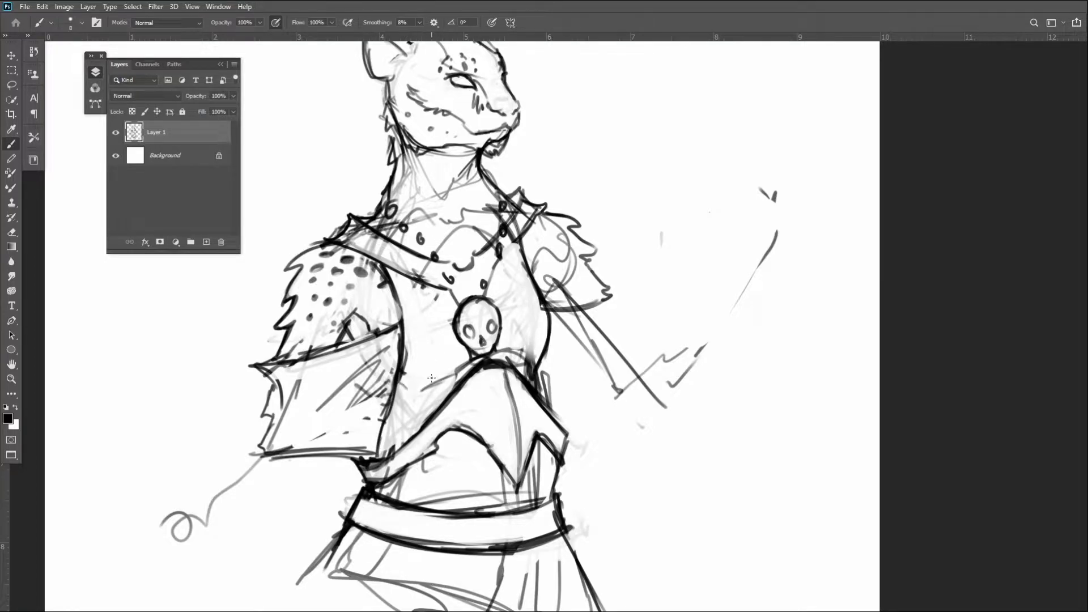
pyautogui.moveTo(508, 245)
pyautogui.mouseDown()
pyautogui.moveTo(533, 320)
pyautogui.moveTo(522, 371)
pyautogui.mouseUp()
pyautogui.moveTo(528, 296); pyautogui.dragTo(530, 328)
pyautogui.moveTo(418, 283); pyautogui.dragTo(428, 387)
pyautogui.moveTo(378, 269)
pyautogui.mouseDown()
pyautogui.moveTo(398, 348)
pyautogui.moveTo(392, 409)
pyautogui.mouseUp()
pyautogui.moveTo(388, 274); pyautogui.dragTo(400, 366)
# Darken the edge where the left sleeve meets the torso and define the underbust curve
pyautogui.moveTo(404, 323)
pyautogui.mouseDown()
pyautogui.moveTo(401, 420)
pyautogui.moveTo(380, 434)
pyautogui.mouseUp()
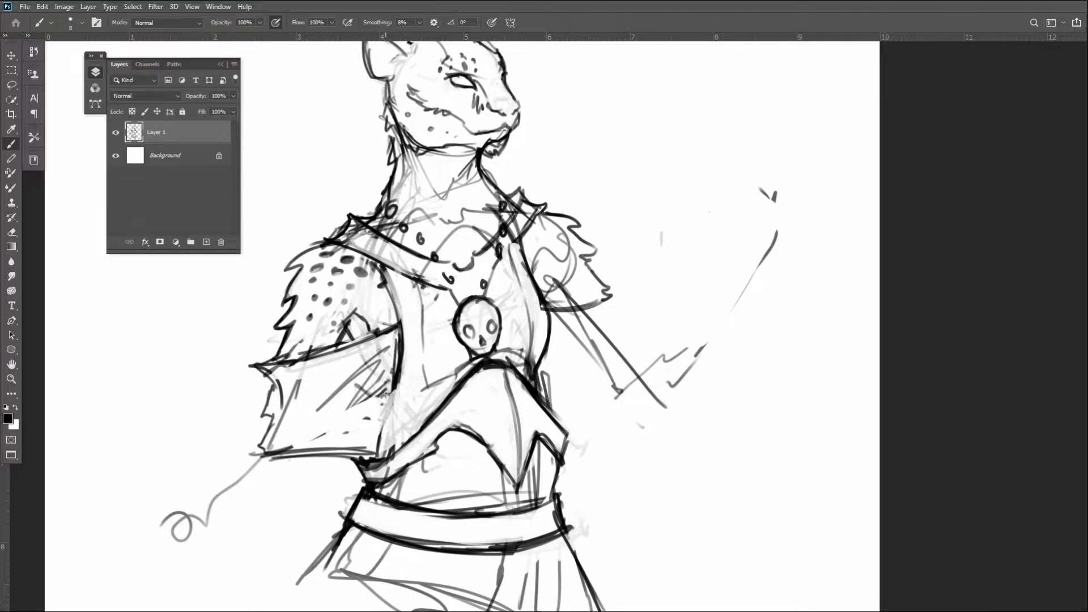
pyautogui.moveTo(390, 305)
pyautogui.mouseDown()
pyautogui.moveTo(393, 372)
pyautogui.moveTo(419, 393)
pyautogui.moveTo(381, 460)
pyautogui.mouseUp()
pyautogui.moveTo(396, 391)
pyautogui.mouseDown()
pyautogui.moveTo(384, 463)
pyautogui.moveTo(415, 425)
pyautogui.mouseUp()
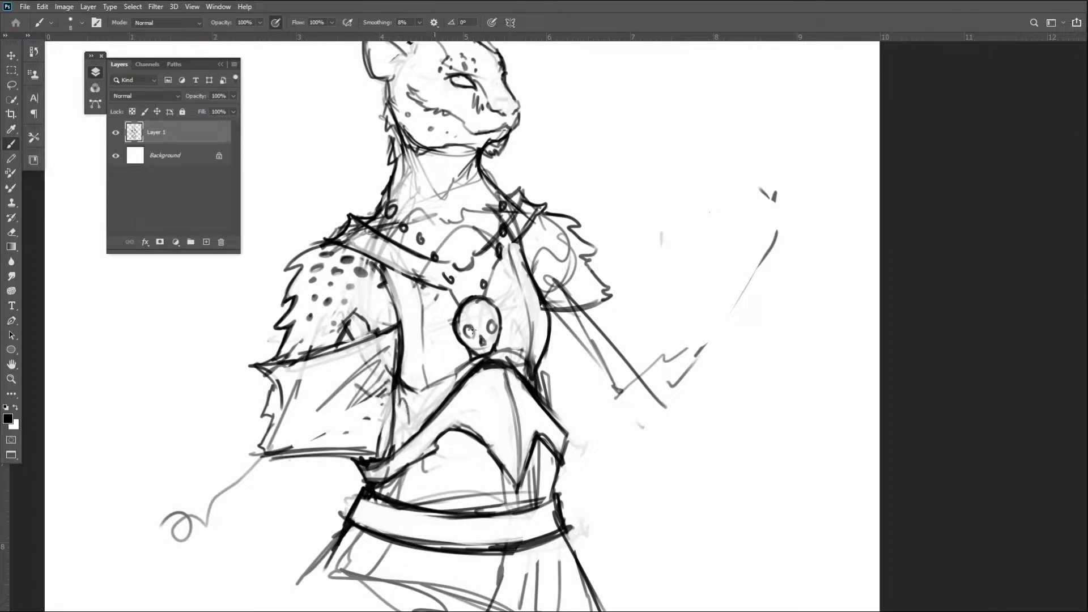
pyautogui.moveTo(444, 386)
pyautogui.mouseDown()
pyautogui.moveTo(409, 395)
pyautogui.moveTo(407, 426)
pyautogui.mouseUp()
pyautogui.moveTo(401, 367); pyautogui.dragTo(412, 474)
pyautogui.moveTo(432, 374); pyautogui.dragTo(438, 414)
# Touch up the right torso side and lighten the old arm line inside the left sleeve
pyautogui.moveTo(536, 334); pyautogui.dragTo(532, 370)
pyautogui.moveTo(538, 275); pyautogui.dragTo(524, 257)
pyautogui.moveTo(403, 349)
pyautogui.mouseDown()
pyautogui.moveTo(362, 318)
pyautogui.moveTo(363, 330)
pyautogui.moveTo(385, 313)
pyautogui.moveTo(363, 357)
pyautogui.moveTo(391, 356)
pyautogui.moveTo(378, 407)
pyautogui.mouseUp()
pyautogui.moveTo(295, 376); pyautogui.dragTo(276, 436)
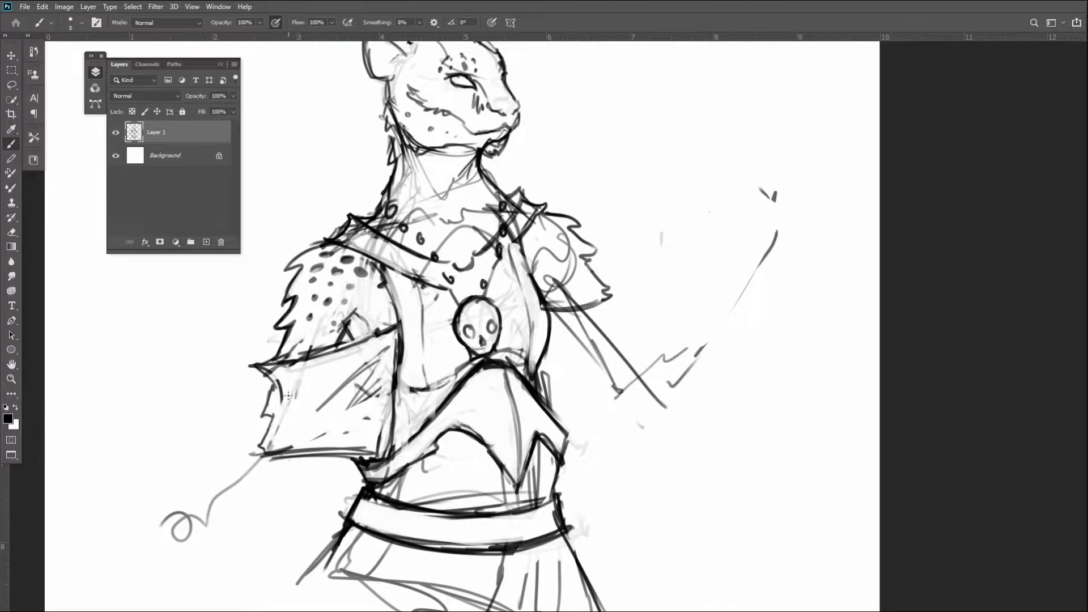
# Sketch the hanging right sleeve with hatching and a jagged outer edge
pyautogui.moveTo(553, 311)
pyautogui.mouseDown()
pyautogui.moveTo(602, 344)
pyautogui.moveTo(565, 431)
pyautogui.mouseUp()
pyautogui.moveTo(589, 392); pyautogui.dragTo(641, 346)
pyautogui.moveTo(622, 308)
pyautogui.mouseDown()
pyautogui.moveTo(568, 348)
pyautogui.moveTo(560, 379)
pyautogui.moveTo(581, 383)
pyautogui.moveTo(631, 315)
pyautogui.moveTo(622, 309)
pyautogui.moveTo(635, 339)
pyautogui.mouseUp()
# Reshape the left sleeve's hem into a shorter curve, erase the old hem and add fold lines inside
pyautogui.moveTo(256, 398)
pyautogui.mouseDown()
pyautogui.moveTo(262, 432)
pyautogui.moveTo(329, 437)
pyautogui.moveTo(354, 453)
pyautogui.mouseUp()
pyautogui.moveTo(258, 456)
pyautogui.mouseDown()
pyautogui.moveTo(291, 438)
pyautogui.moveTo(262, 456)
pyautogui.moveTo(250, 444)
pyautogui.moveTo(335, 458)
pyautogui.mouseUp()
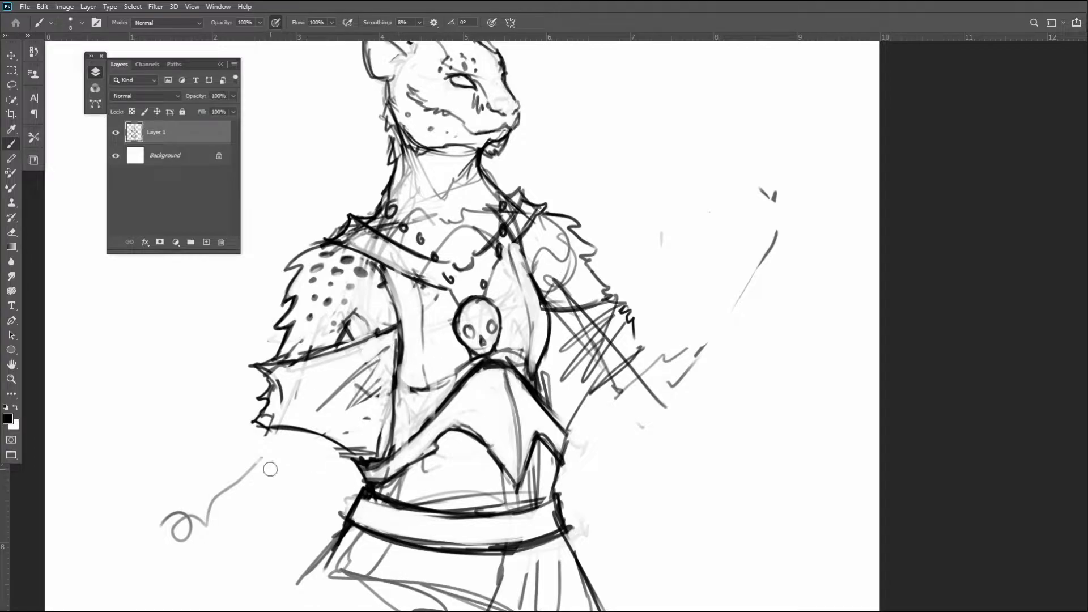
pyautogui.moveTo(340, 347)
pyautogui.mouseDown()
pyautogui.moveTo(377, 332)
pyautogui.moveTo(361, 338)
pyautogui.moveTo(355, 322)
pyautogui.moveTo(340, 341)
pyautogui.mouseUp()
pyautogui.moveTo(383, 290); pyautogui.dragTo(306, 358)
pyautogui.moveTo(272, 409)
pyautogui.mouseDown()
pyautogui.moveTo(374, 386)
pyautogui.moveTo(280, 413)
pyautogui.mouseUp()
pyautogui.moveTo(363, 385)
pyautogui.mouseDown()
pyautogui.moveTo(378, 403)
pyautogui.moveTo(363, 454)
pyautogui.moveTo(378, 420)
pyautogui.mouseUp()
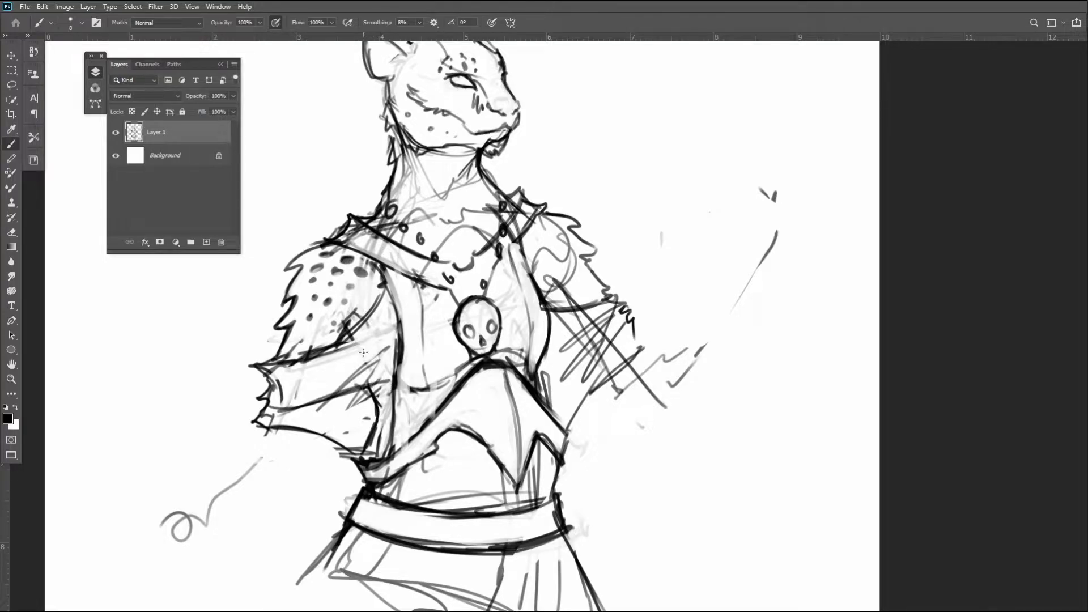
# Erase the hatched hanging right sleeve, add a few shadow strokes under the left arm, and redraw the right sleeve short with curved folds
pyautogui.moveTo(568, 409)
pyautogui.mouseDown()
pyautogui.moveTo(569, 368)
pyautogui.moveTo(595, 386)
pyautogui.moveTo(598, 326)
pyautogui.moveTo(587, 365)
pyautogui.moveTo(569, 287)
pyautogui.mouseUp()
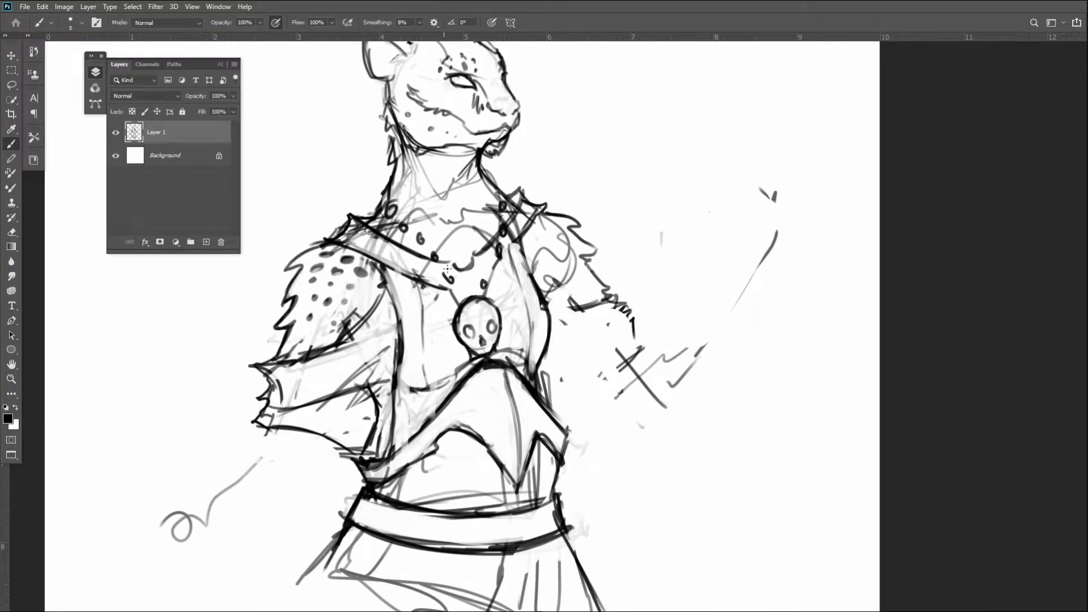
pyautogui.moveTo(385, 314); pyautogui.dragTo(292, 362)
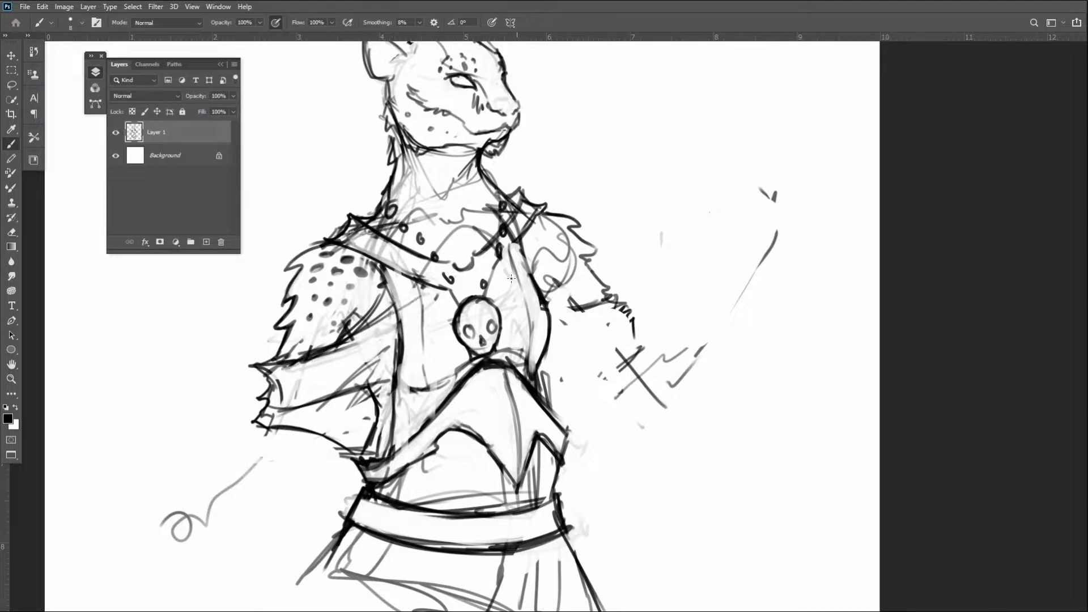
pyautogui.moveTo(569, 307)
pyautogui.mouseDown()
pyautogui.moveTo(608, 310)
pyautogui.moveTo(544, 301)
pyautogui.moveTo(593, 311)
pyautogui.mouseUp()
pyautogui.moveTo(549, 369)
pyautogui.mouseDown()
pyautogui.moveTo(635, 331)
pyautogui.moveTo(566, 376)
pyautogui.moveTo(628, 345)
pyautogui.moveTo(542, 370)
pyautogui.moveTo(577, 333)
pyautogui.moveTo(619, 319)
pyautogui.moveTo(561, 353)
pyautogui.mouseUp()
# Draw the raised right forearm from a pointed elbow up to the wrist, with double outlines and a few inner strokes
pyautogui.moveTo(630, 341)
pyautogui.mouseDown()
pyautogui.moveTo(651, 380)
pyautogui.moveTo(622, 387)
pyautogui.moveTo(742, 219)
pyautogui.mouseUp()
pyautogui.moveTo(777, 250); pyautogui.dragTo(683, 405)
pyautogui.moveTo(606, 362); pyautogui.dragTo(617, 374)
pyautogui.moveTo(646, 405)
pyautogui.mouseDown()
pyautogui.moveTo(602, 374)
pyautogui.moveTo(601, 402)
pyautogui.moveTo(645, 457)
pyautogui.moveTo(655, 427)
pyautogui.moveTo(734, 343)
pyautogui.moveTo(758, 264)
pyautogui.mouseUp()
pyautogui.moveTo(621, 378)
pyautogui.mouseDown()
pyautogui.moveTo(740, 237)
pyautogui.moveTo(737, 211)
pyautogui.moveTo(776, 217)
pyautogui.mouseUp()
# Rough in an open, upturned right hand with a curved thumb and bent, pointed fingers above the wrist
pyautogui.moveTo(779, 232)
pyautogui.mouseDown()
pyautogui.moveTo(801, 209)
pyautogui.moveTo(762, 102)
pyautogui.moveTo(778, 195)
pyautogui.mouseUp()
pyautogui.moveTo(778, 215)
pyautogui.mouseDown()
pyautogui.moveTo(754, 229)
pyautogui.moveTo(711, 187)
pyautogui.moveTo(799, 170)
pyautogui.mouseUp()
pyautogui.moveTo(733, 122); pyautogui.dragTo(784, 131)
pyautogui.moveTo(695, 122); pyautogui.dragTo(742, 170)
pyautogui.moveTo(726, 153); pyautogui.dragTo(770, 168)
pyautogui.moveTo(696, 120); pyautogui.dragTo(734, 138)
pyautogui.moveTo(761, 156); pyautogui.dragTo(762, 181)
pyautogui.moveTo(782, 136)
pyautogui.mouseDown()
pyautogui.moveTo(774, 227)
pyautogui.moveTo(838, 128)
pyautogui.moveTo(793, 195)
pyautogui.moveTo(757, 212)
pyautogui.moveTo(685, 153)
pyautogui.mouseUp()
pyautogui.moveTo(702, 196)
pyautogui.mouseDown()
pyautogui.moveTo(691, 148)
pyautogui.moveTo(707, 183)
pyautogui.moveTo(736, 198)
pyautogui.moveTo(768, 196)
pyautogui.moveTo(800, 164)
pyautogui.moveTo(791, 224)
pyautogui.moveTo(773, 235)
pyautogui.moveTo(841, 144)
pyautogui.moveTo(795, 91)
pyautogui.moveTo(833, 139)
pyautogui.mouseUp()
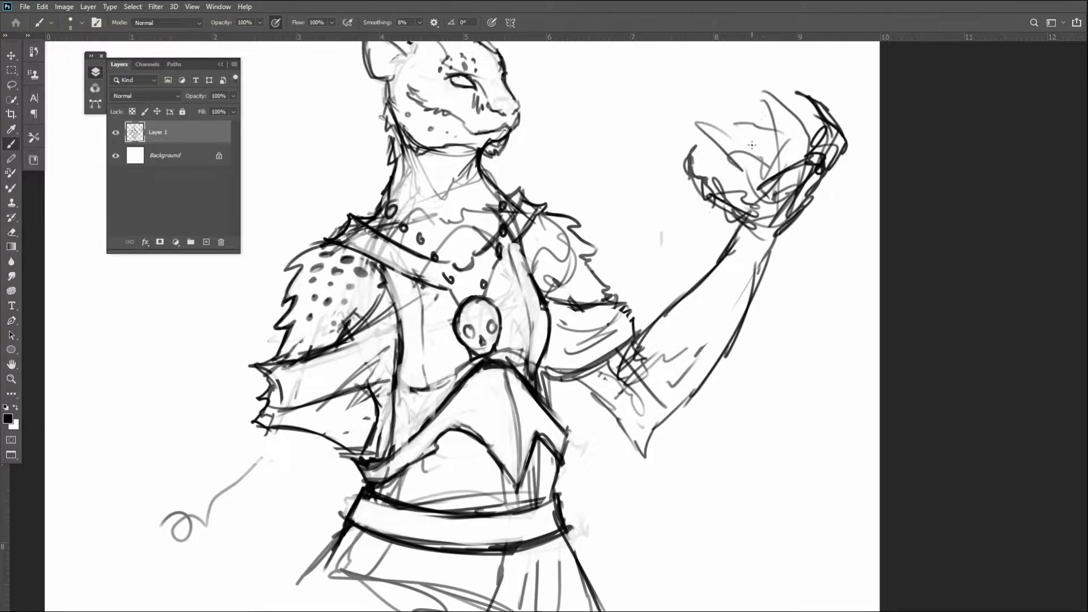
# Block in the lowered left forearm as a long tapered shape running from below the sleeve to the wrist
pyautogui.moveTo(204, 513)
pyautogui.mouseDown()
pyautogui.moveTo(309, 445)
pyautogui.moveTo(198, 535)
pyautogui.moveTo(226, 542)
pyautogui.moveTo(158, 548)
pyautogui.moveTo(145, 567)
pyautogui.mouseUp()
pyautogui.moveTo(249, 520); pyautogui.dragTo(192, 593)
pyautogui.moveTo(299, 470); pyautogui.dragTo(233, 539)
pyautogui.moveTo(299, 451); pyautogui.dragTo(227, 476)
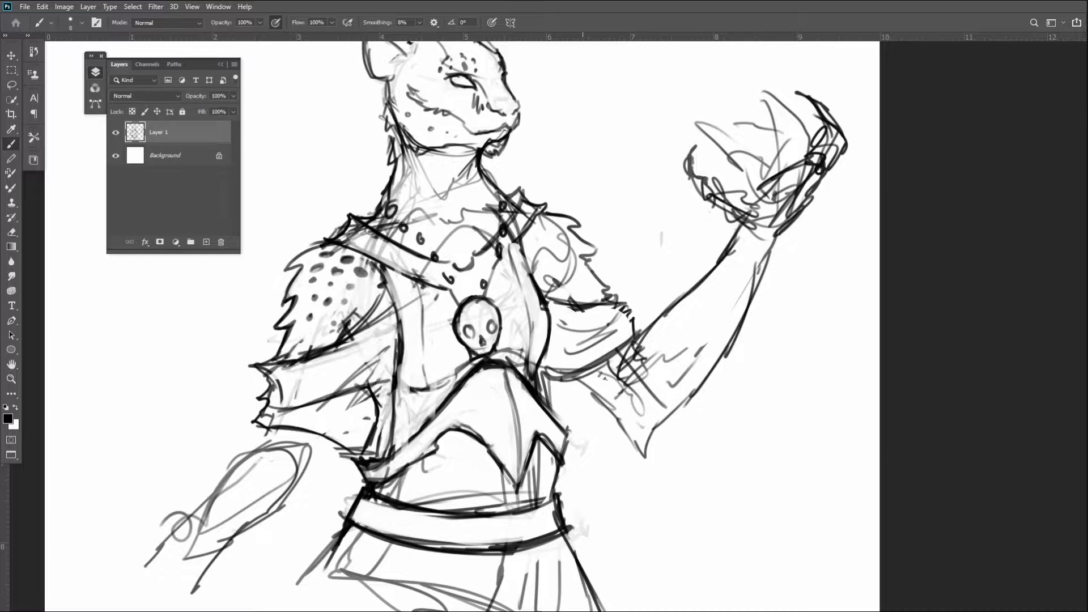
# Shade the nose and clean up the muzzle, mouth and chin contours, undoing the last two strokes
pyautogui.hotkey('ctrl', '-')
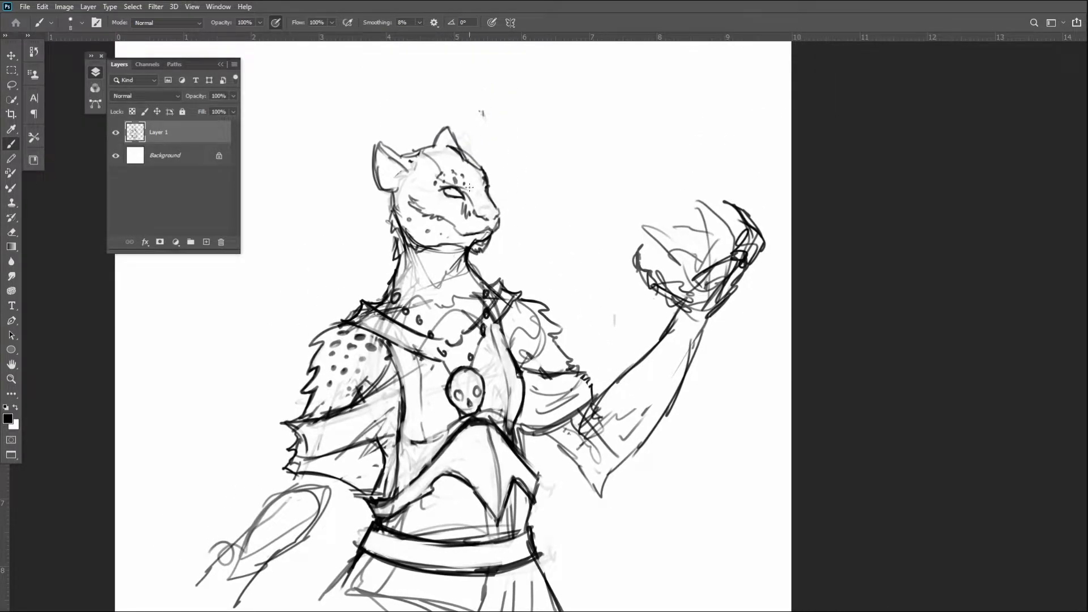
pyautogui.hotkey('ctrl', '+')
pyautogui.hotkey('ctrl', '+')
pyautogui.moveTo(446, 287); pyautogui.dragTo(427, 286)
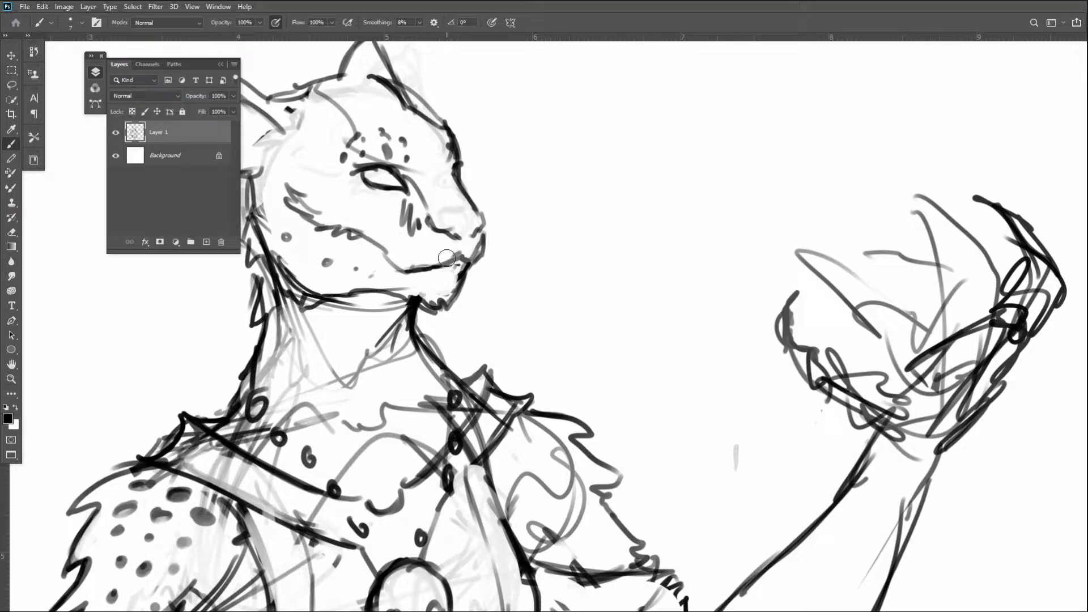
pyautogui.moveTo(437, 227)
pyautogui.mouseDown()
pyautogui.moveTo(477, 220)
pyautogui.moveTo(456, 229)
pyautogui.mouseUp()
pyautogui.moveTo(458, 240)
pyautogui.mouseDown()
pyautogui.moveTo(475, 222)
pyautogui.moveTo(485, 259)
pyautogui.moveTo(487, 240)
pyautogui.mouseUp()
pyautogui.moveTo(448, 302)
pyautogui.mouseDown()
pyautogui.moveTo(469, 277)
pyautogui.moveTo(457, 268)
pyautogui.mouseUp()
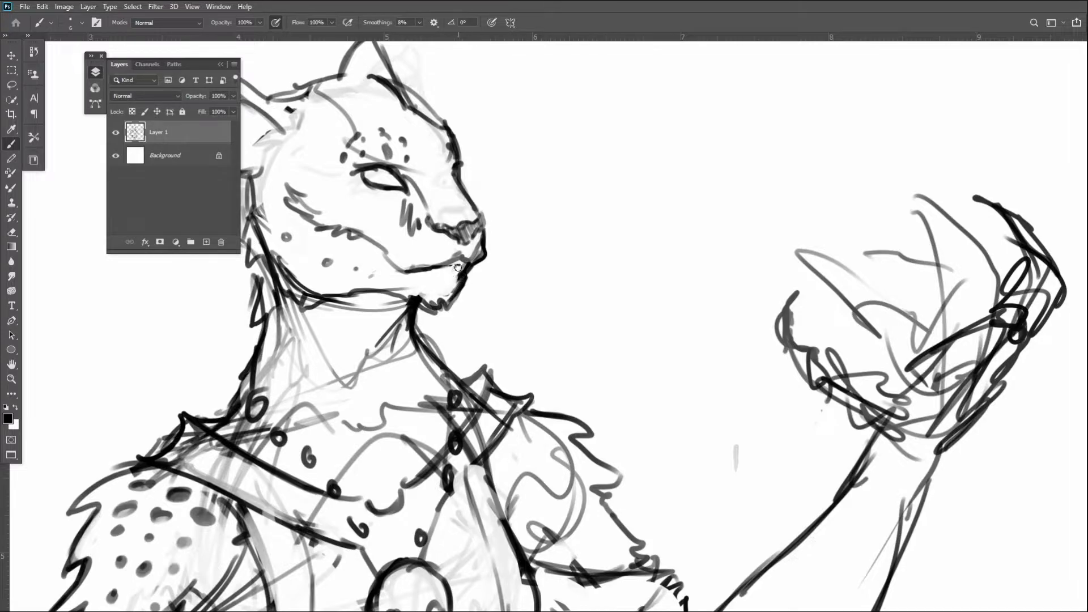
pyautogui.hotkey('ctrl', 'z')
pyautogui.hotkey('ctrl', 'z')
# Draw the pupil, thicken the eye outline, darken the forehead spots and add contour lines along the brow and nose bridge
pyautogui.moveTo(384, 169)
pyautogui.mouseDown()
pyautogui.moveTo(402, 182)
pyautogui.moveTo(375, 193)
pyautogui.moveTo(360, 174)
pyautogui.moveTo(383, 182)
pyautogui.mouseUp()
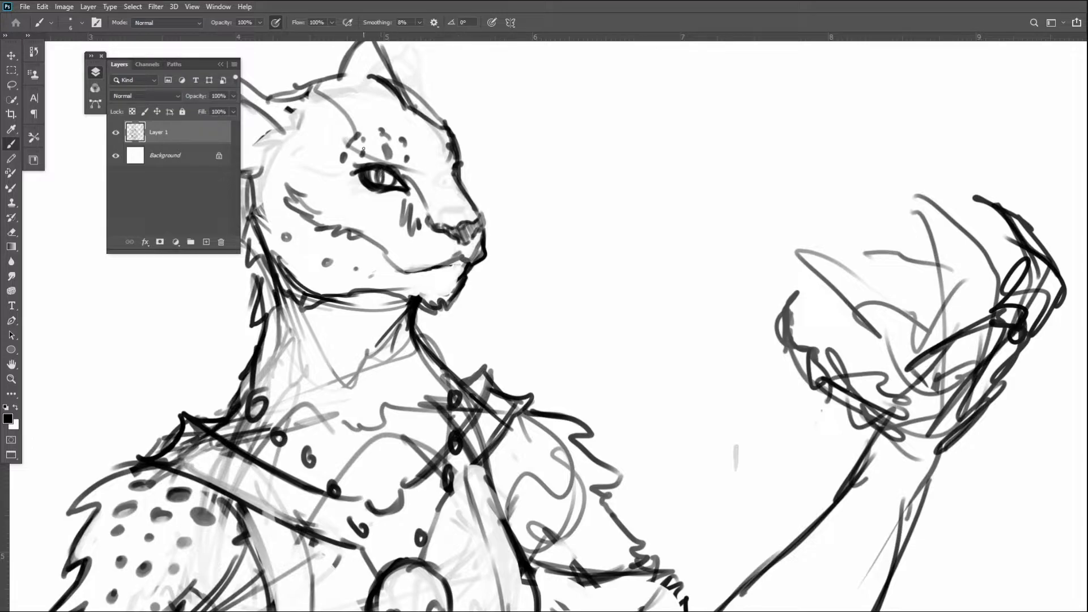
pyautogui.moveTo(361, 166); pyautogui.dragTo(413, 175)
pyautogui.moveTo(349, 116)
pyautogui.mouseDown()
pyautogui.moveTo(315, 87)
pyautogui.moveTo(356, 136)
pyautogui.moveTo(406, 161)
pyautogui.moveTo(420, 195)
pyautogui.moveTo(439, 182)
pyautogui.mouseUp()
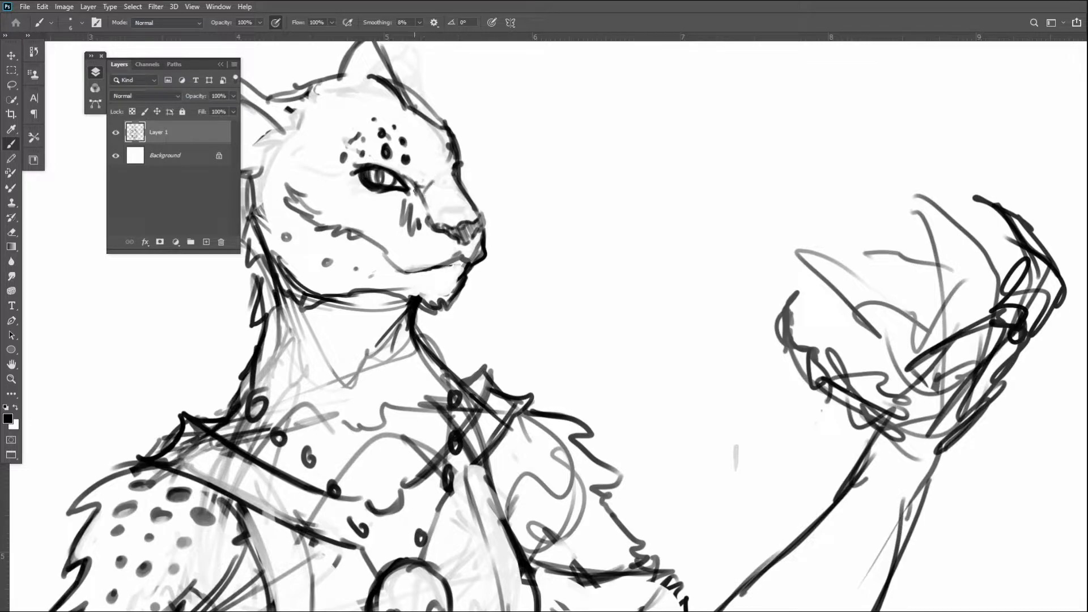
pyautogui.moveTo(442, 178)
pyautogui.mouseDown()
pyautogui.moveTo(404, 110)
pyautogui.moveTo(461, 155)
pyautogui.moveTo(390, 82)
pyautogui.mouseUp()
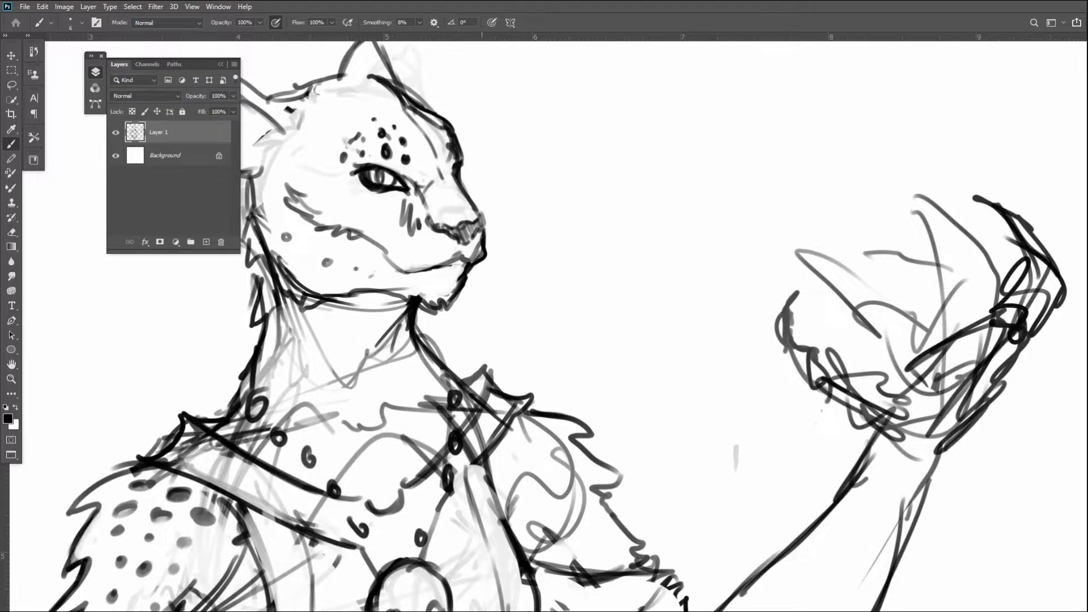
pyautogui.moveTo(474, 201); pyautogui.dragTo(481, 229)
# Erase the dark rear jawline and the construction lines across the neck
pyautogui.moveTo(586, 278); pyautogui.dragTo(729, 236)
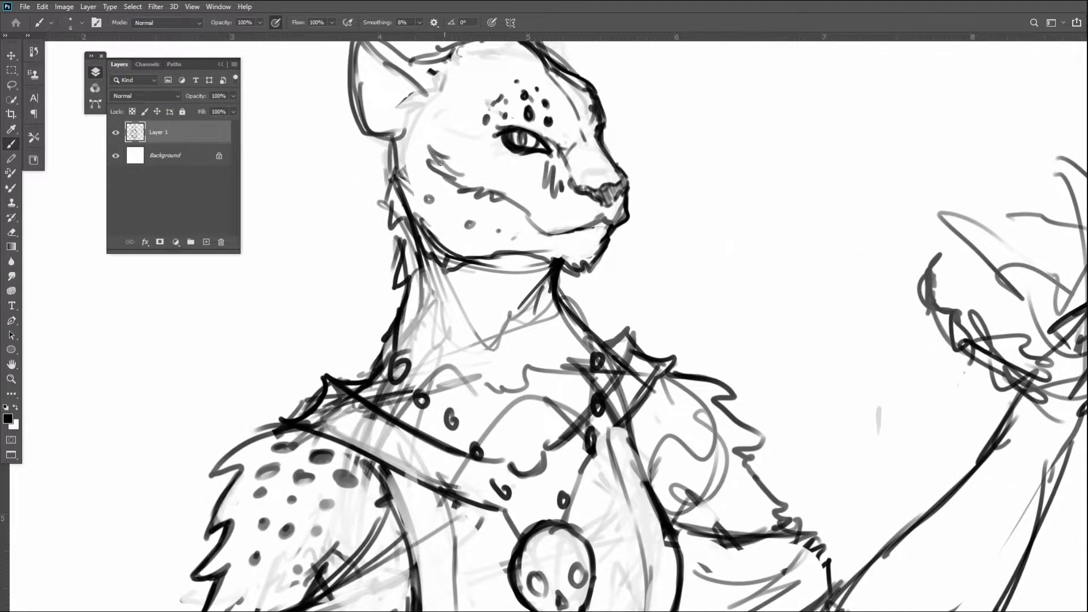
pyautogui.moveTo(402, 151)
pyautogui.mouseDown()
pyautogui.moveTo(419, 235)
pyautogui.moveTo(436, 218)
pyautogui.moveTo(425, 235)
pyautogui.moveTo(456, 255)
pyautogui.moveTo(475, 229)
pyautogui.mouseUp()
pyautogui.moveTo(427, 259)
pyautogui.mouseDown()
pyautogui.moveTo(403, 224)
pyautogui.moveTo(436, 238)
pyautogui.moveTo(430, 266)
pyautogui.moveTo(416, 251)
pyautogui.moveTo(424, 306)
pyautogui.moveTo(447, 337)
pyautogui.moveTo(487, 346)
pyautogui.moveTo(514, 317)
pyautogui.moveTo(455, 252)
pyautogui.mouseUp()
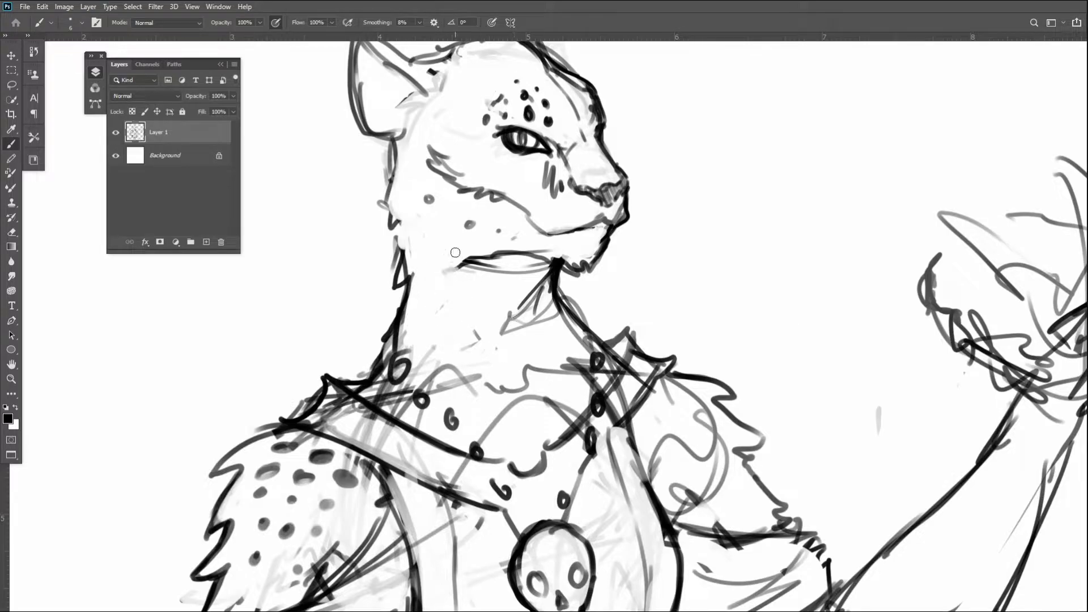
# Draw jagged fur tufts down the back of the head and neck and clear the old contour inside them
pyautogui.moveTo(379, 140)
pyautogui.mouseDown()
pyautogui.moveTo(379, 203)
pyautogui.moveTo(374, 166)
pyautogui.moveTo(360, 200)
pyautogui.moveTo(393, 261)
pyautogui.moveTo(398, 305)
pyautogui.moveTo(387, 320)
pyautogui.mouseUp()
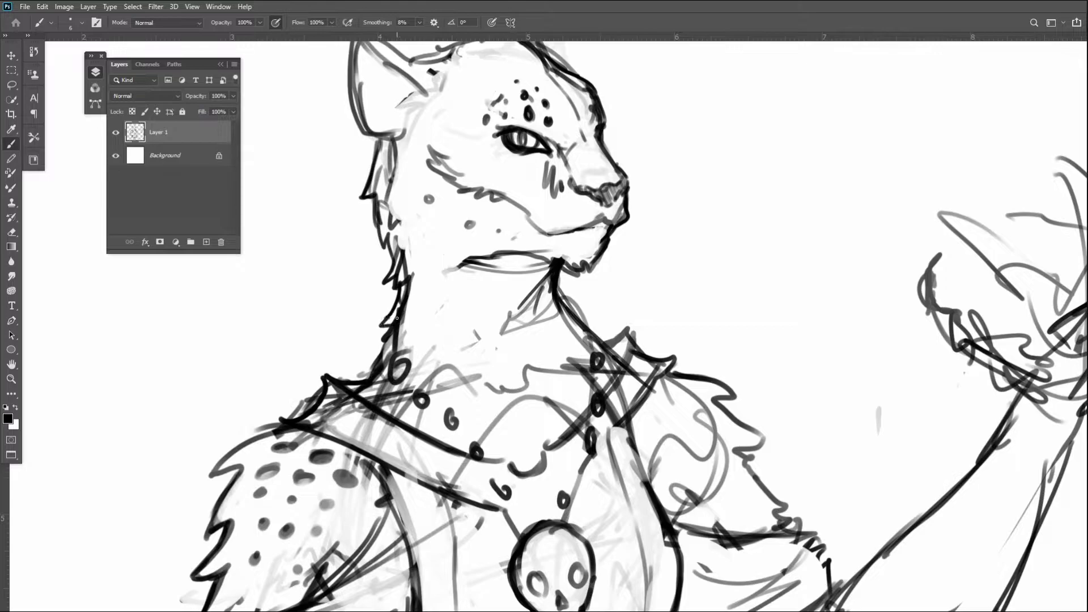
pyautogui.moveTo(395, 152)
pyautogui.mouseDown()
pyautogui.moveTo(389, 190)
pyautogui.moveTo(407, 289)
pyautogui.moveTo(391, 342)
pyautogui.mouseUp()
pyautogui.scroll(-6, 683, 401)
pyautogui.scroll(5, 827, 499)
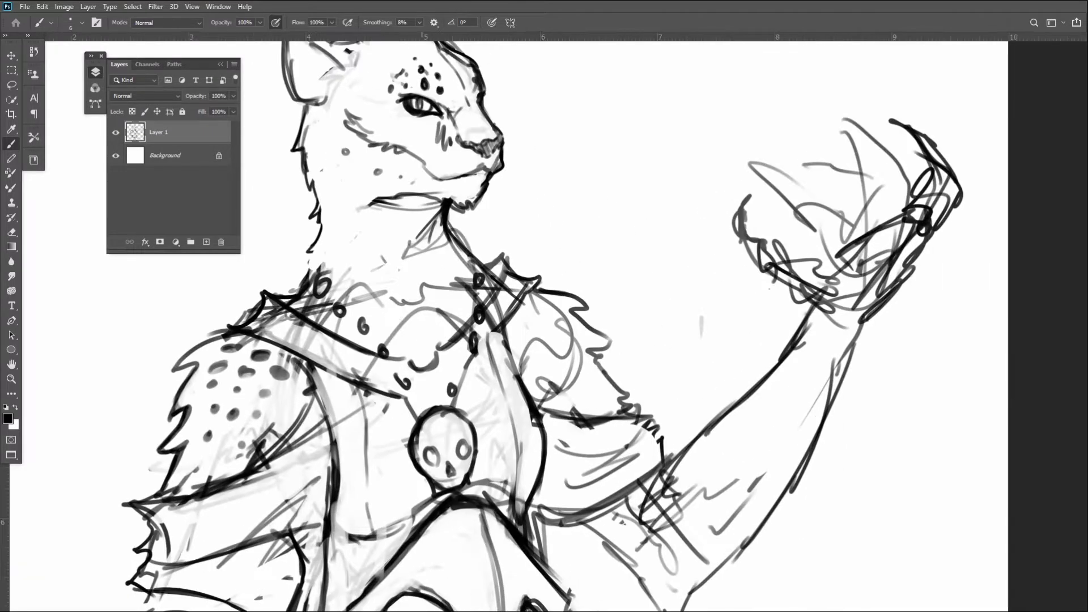
# Replace the lower neck's jagged edge with a smoother contour flaring into shoulder fur, and redraw the jawline as soft fur strokes
pyautogui.moveTo(680, 397); pyautogui.dragTo(765, 415)
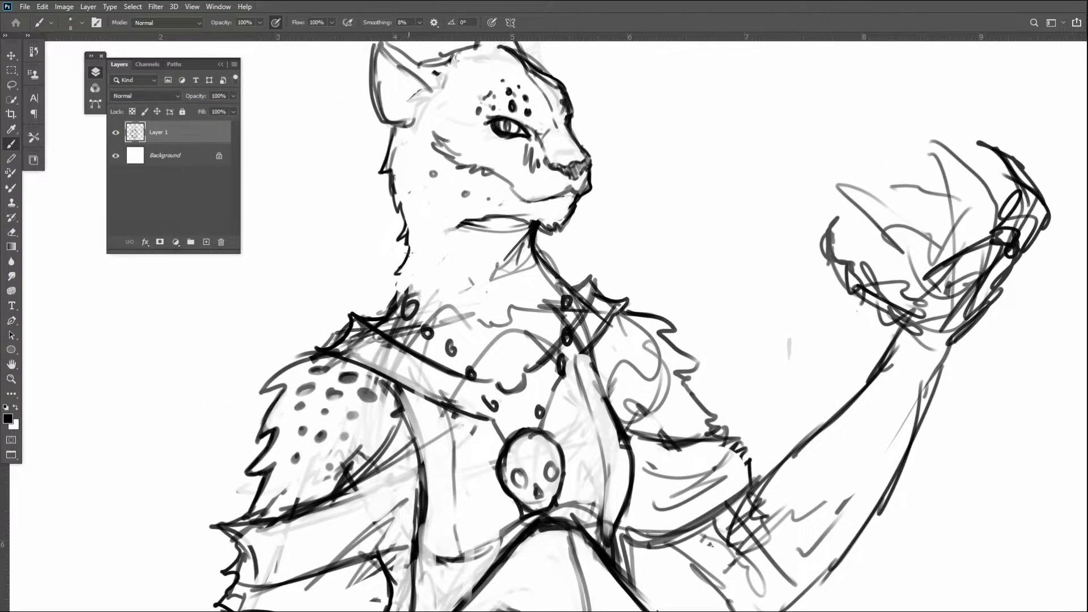
pyautogui.moveTo(405, 254)
pyautogui.mouseDown()
pyautogui.moveTo(374, 303)
pyautogui.moveTo(390, 292)
pyautogui.mouseUp()
pyautogui.hotkey('ctrl', 'z')
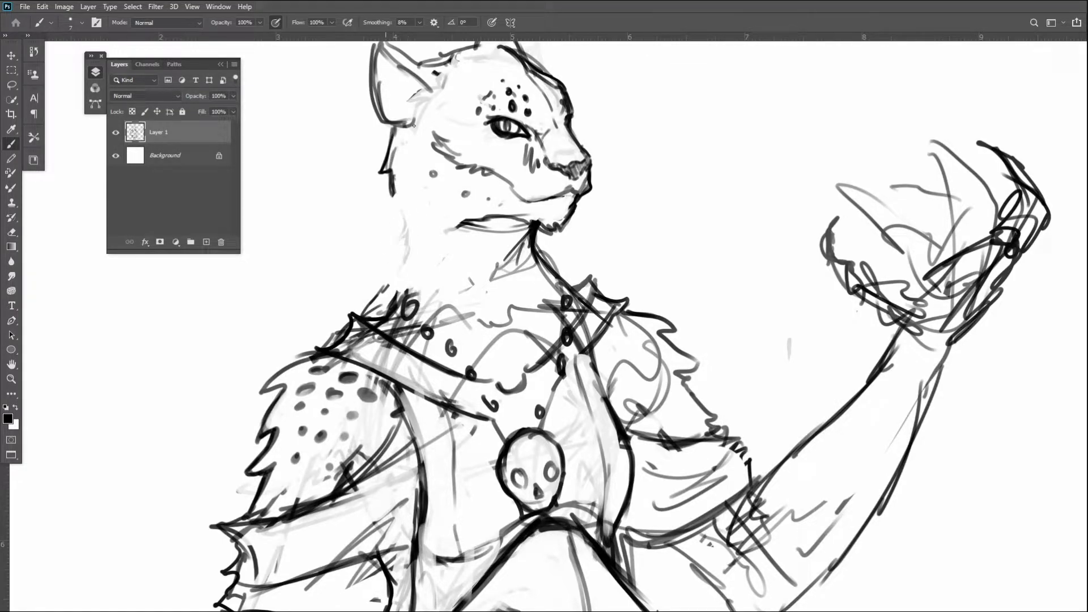
pyautogui.moveTo(392, 190); pyautogui.dragTo(403, 216)
pyautogui.moveTo(530, 215)
pyautogui.mouseDown()
pyautogui.moveTo(491, 210)
pyautogui.moveTo(466, 225)
pyautogui.moveTo(533, 230)
pyautogui.mouseUp()
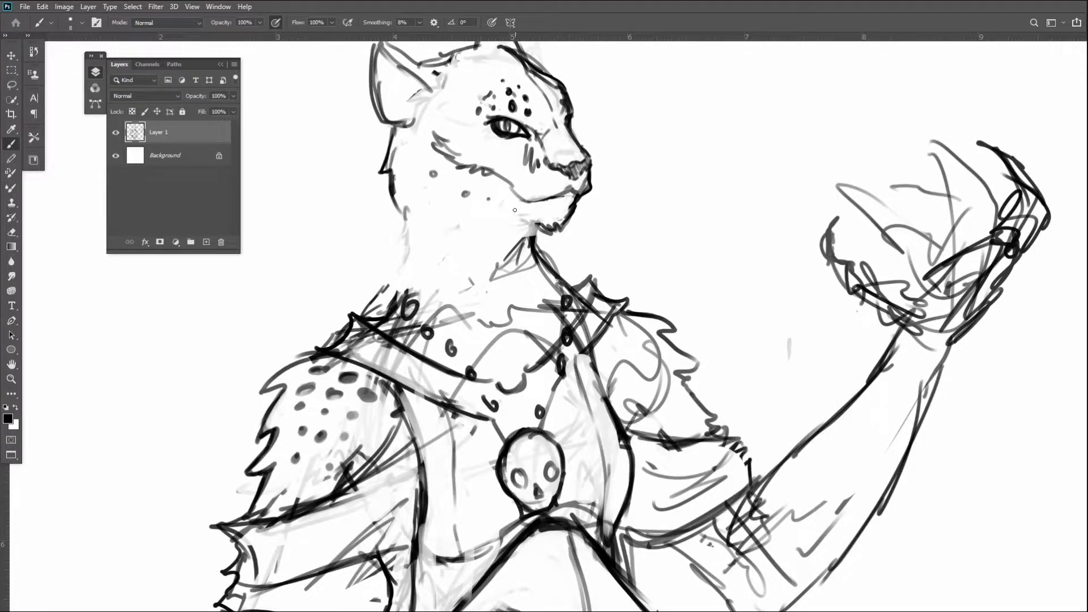
pyautogui.moveTo(423, 214)
pyautogui.mouseDown()
pyautogui.moveTo(493, 208)
pyautogui.moveTo(496, 236)
pyautogui.moveTo(488, 224)
pyautogui.moveTo(530, 238)
pyautogui.mouseUp()
pyautogui.moveTo(390, 191)
pyautogui.mouseDown()
pyautogui.moveTo(400, 235)
pyautogui.moveTo(368, 301)
pyautogui.mouseUp()
# Clean up the two chest straps and redraw them with crisp double edges meeting in a V above the skull pendant
pyautogui.hotkey('ctrl', '-')
pyautogui.hotkey('ctrl', '-')
pyautogui.hotkey('ctrl', '-')
pyautogui.hotkey('ctrl', '+')
pyautogui.hotkey('ctrl', '+')
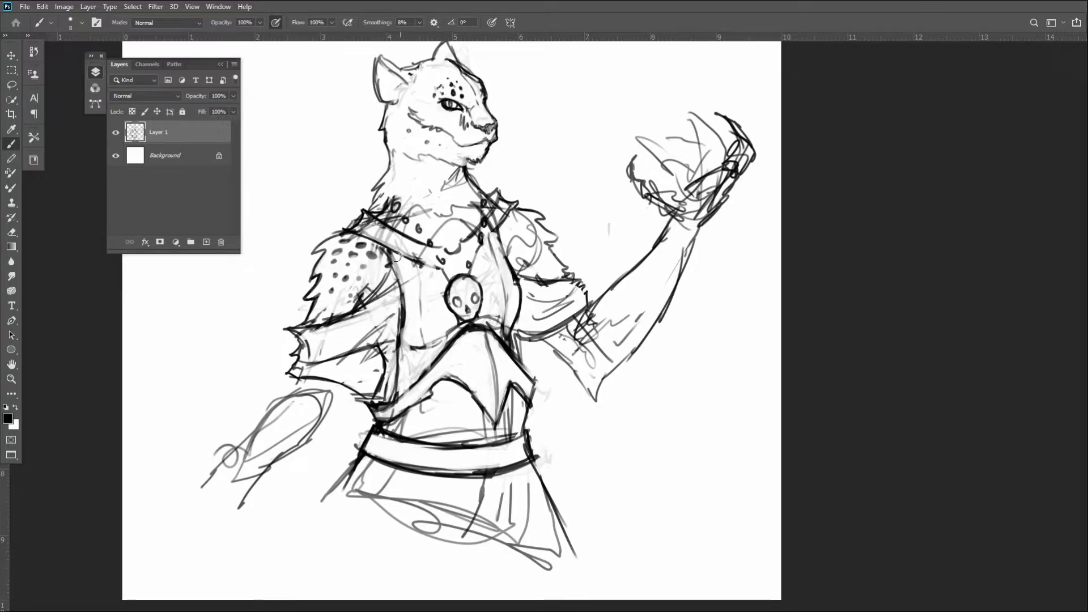
pyautogui.moveTo(415, 251); pyautogui.dragTo(352, 201)
pyautogui.moveTo(517, 187); pyautogui.dragTo(471, 255)
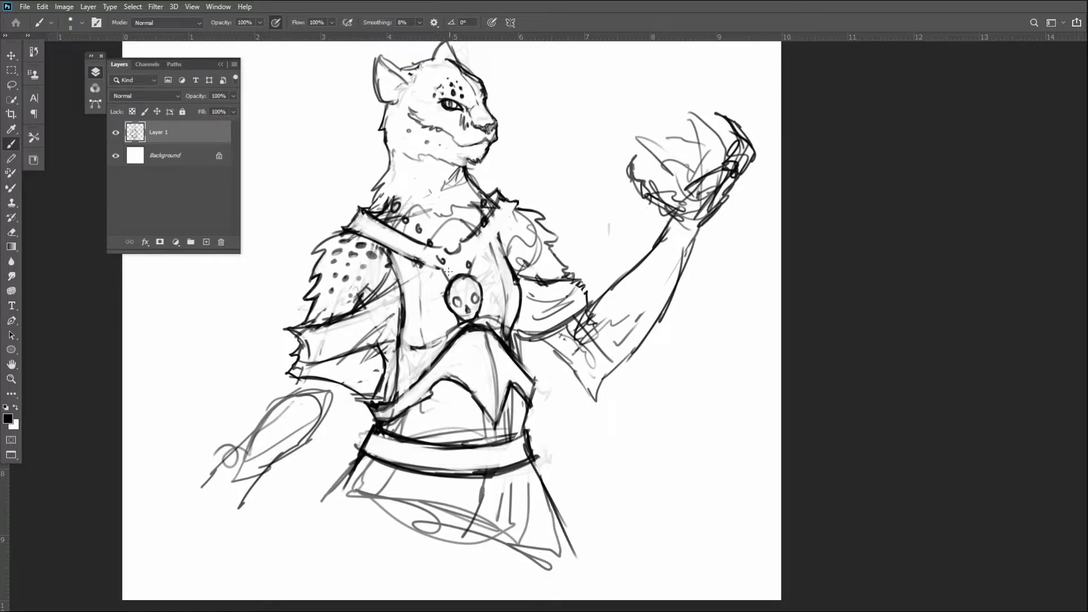
pyautogui.moveTo(508, 224); pyautogui.dragTo(477, 257)
pyautogui.moveTo(515, 210); pyautogui.dragTo(481, 252)
pyautogui.moveTo(357, 232); pyautogui.dragTo(436, 269)
pyautogui.moveTo(369, 224)
pyautogui.mouseDown()
pyautogui.moveTo(418, 255)
pyautogui.moveTo(364, 232)
pyautogui.moveTo(439, 249)
pyautogui.mouseUp()
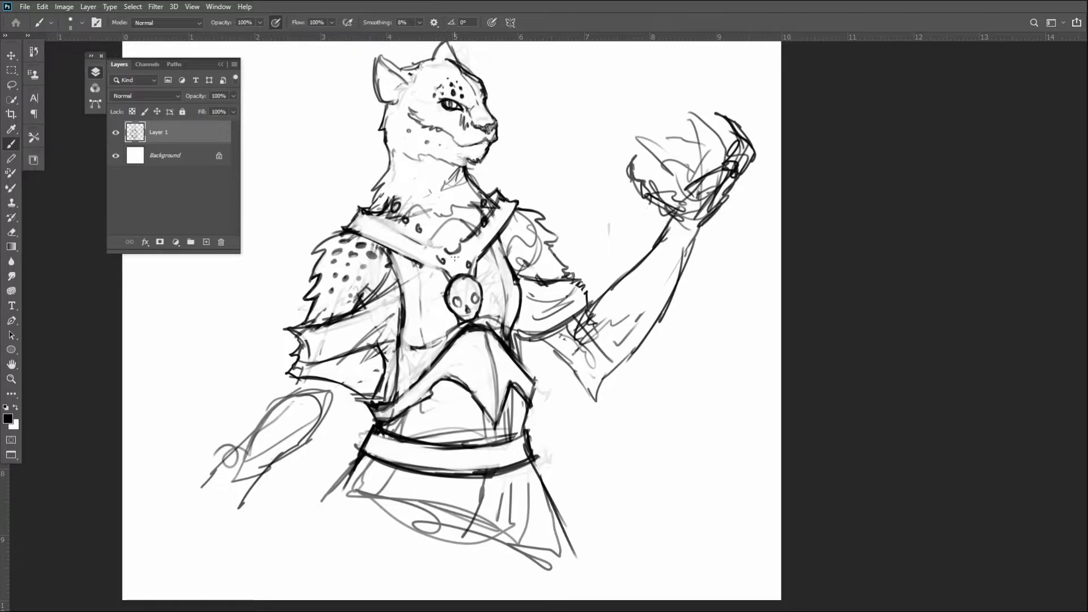
pyautogui.moveTo(368, 219); pyautogui.dragTo(459, 254)
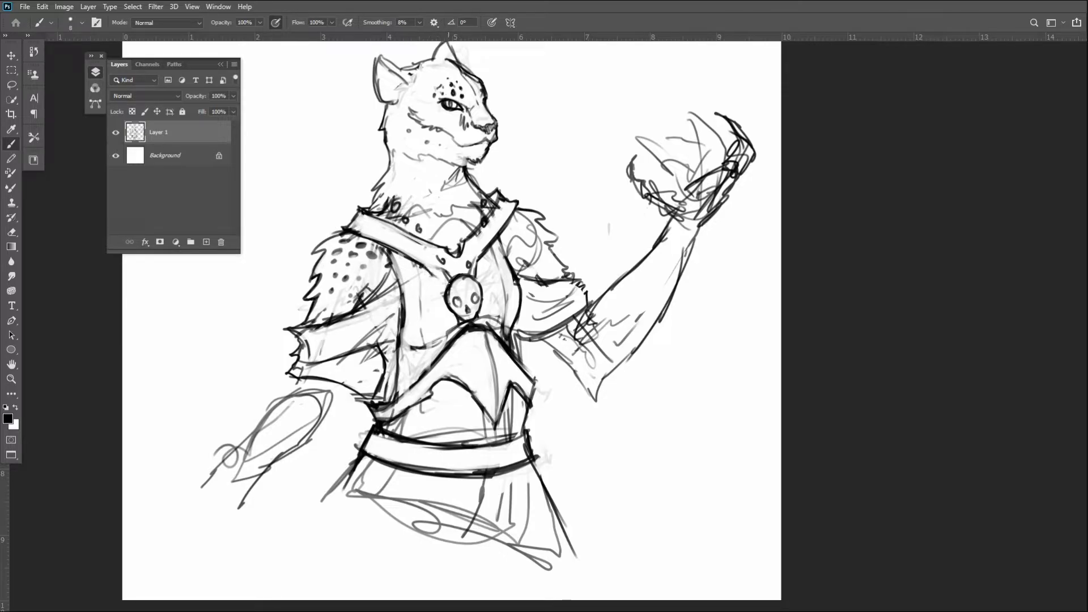
# Draw vertical fold and panel lines down both sides of the vest and clean up its armhole edges
pyautogui.moveTo(437, 283); pyautogui.dragTo(435, 355)
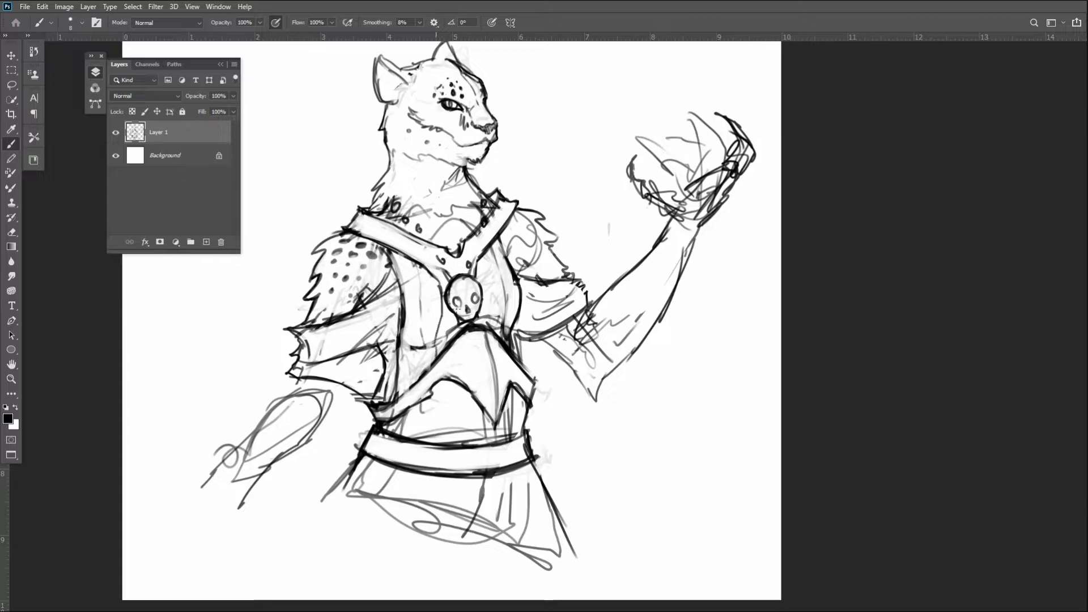
pyautogui.moveTo(480, 243); pyautogui.dragTo(492, 327)
pyautogui.moveTo(480, 262); pyautogui.dragTo(487, 314)
pyautogui.moveTo(498, 238)
pyautogui.mouseDown()
pyautogui.moveTo(517, 284)
pyautogui.moveTo(504, 340)
pyautogui.mouseUp()
pyautogui.moveTo(524, 263); pyautogui.dragTo(515, 297)
pyautogui.moveTo(519, 260)
pyautogui.mouseDown()
pyautogui.moveTo(516, 352)
pyautogui.moveTo(524, 288)
pyautogui.moveTo(506, 241)
pyautogui.moveTo(521, 186)
pyautogui.mouseUp()
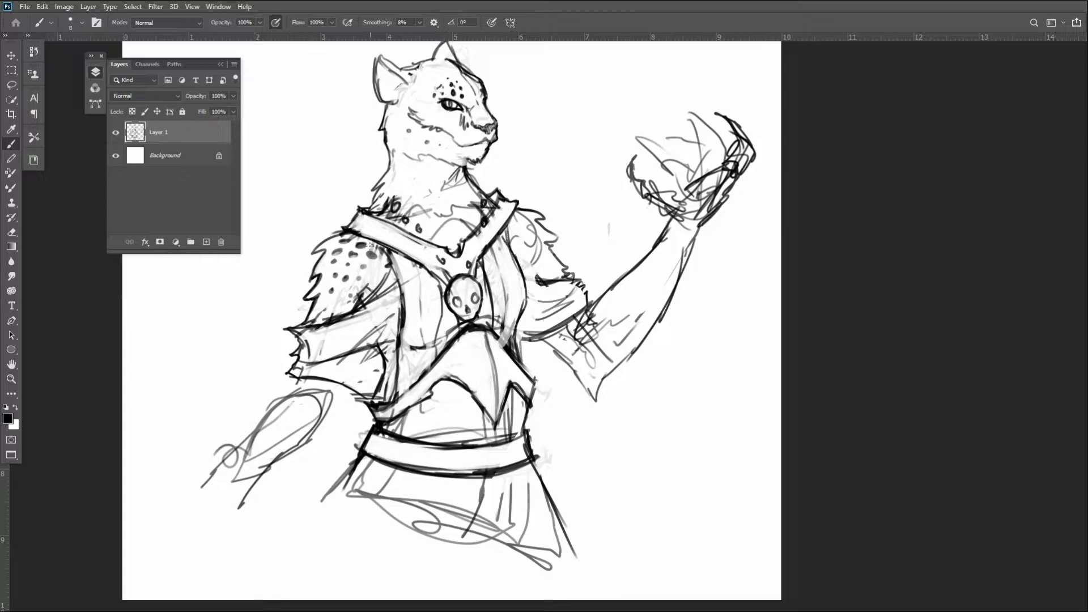
pyautogui.moveTo(397, 265); pyautogui.dragTo(401, 368)
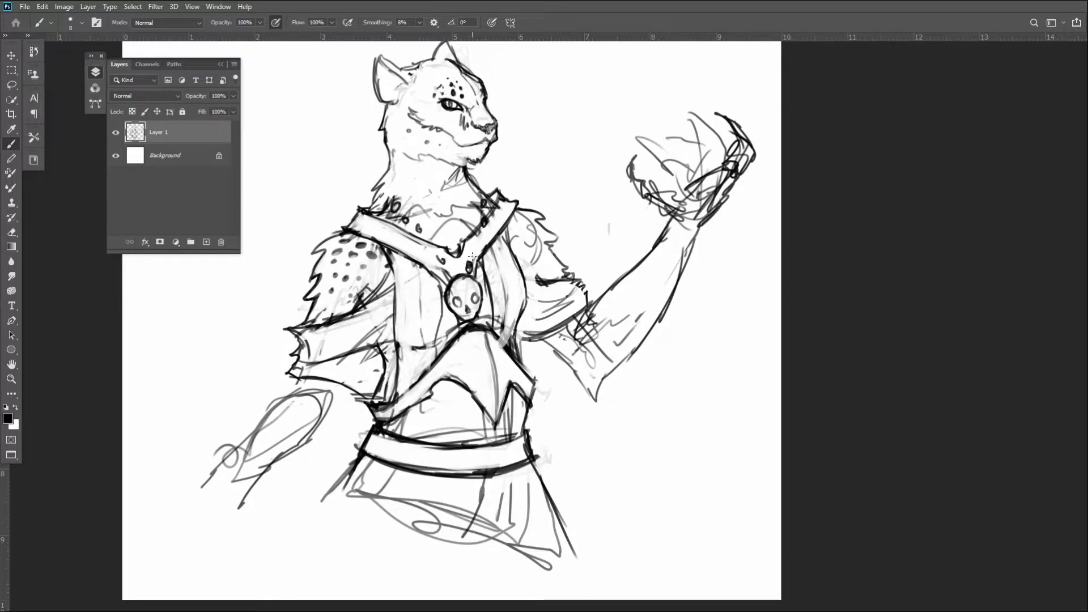
# Add small beads along the inner edges of the chest straps and darken the waist plate's upper right edge
pyautogui.moveTo(477, 240); pyautogui.dragTo(481, 231)
pyautogui.moveTo(447, 270)
pyautogui.mouseDown()
pyautogui.moveTo(445, 281)
pyautogui.moveTo(437, 264)
pyautogui.mouseUp()
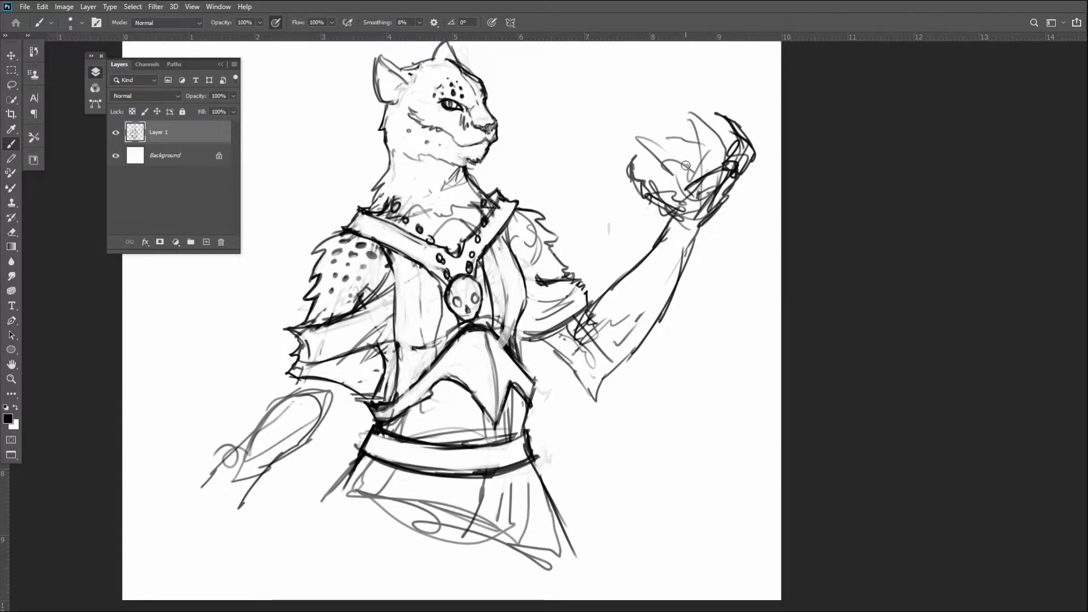
pyautogui.moveTo(496, 333); pyautogui.dragTo(529, 373)
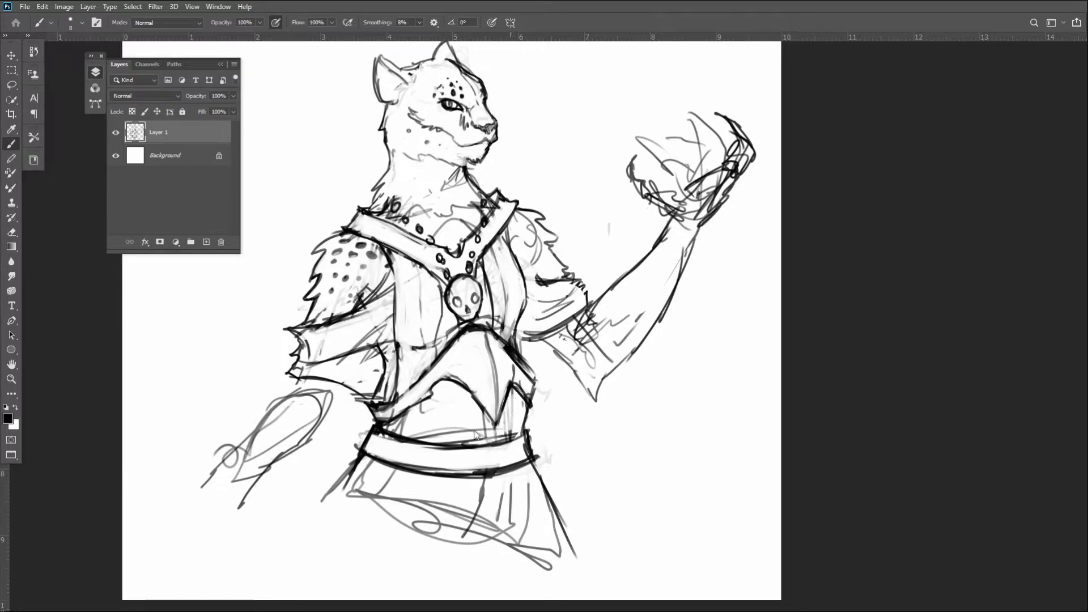
# Erase the rough raised hand and block in a new one with an oval palm, pointed thumb and bent outer finger
pyautogui.moveTo(668, 149)
pyautogui.mouseDown()
pyautogui.moveTo(700, 154)
pyautogui.moveTo(704, 183)
pyautogui.moveTo(735, 198)
pyautogui.moveTo(747, 124)
pyautogui.mouseUp()
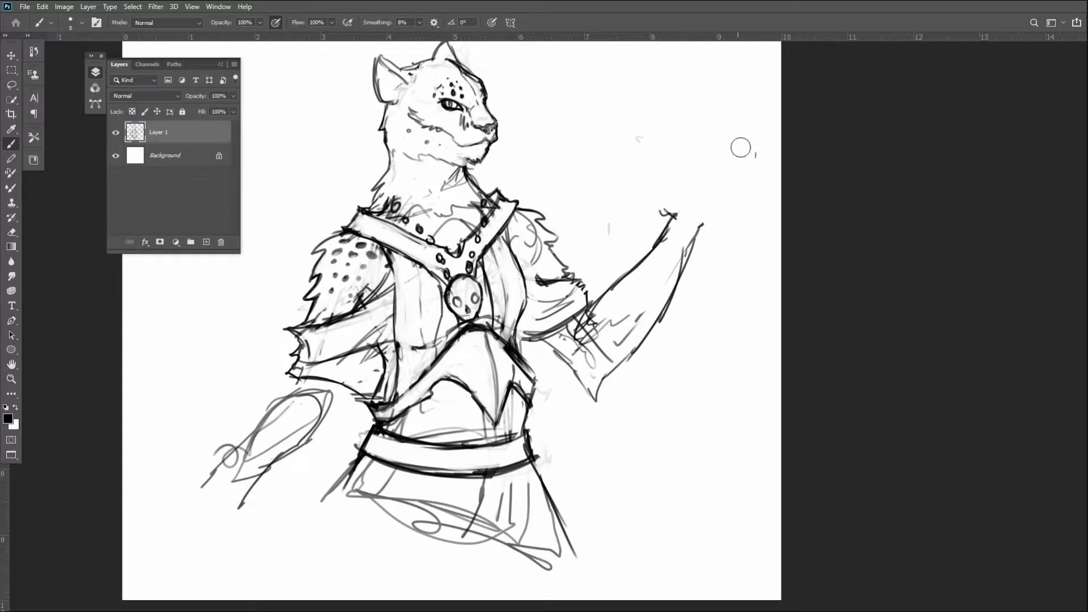
pyautogui.moveTo(683, 235)
pyautogui.mouseDown()
pyautogui.moveTo(683, 187)
pyautogui.moveTo(700, 165)
pyautogui.moveTo(677, 224)
pyautogui.moveTo(734, 182)
pyautogui.moveTo(729, 137)
pyautogui.mouseUp()
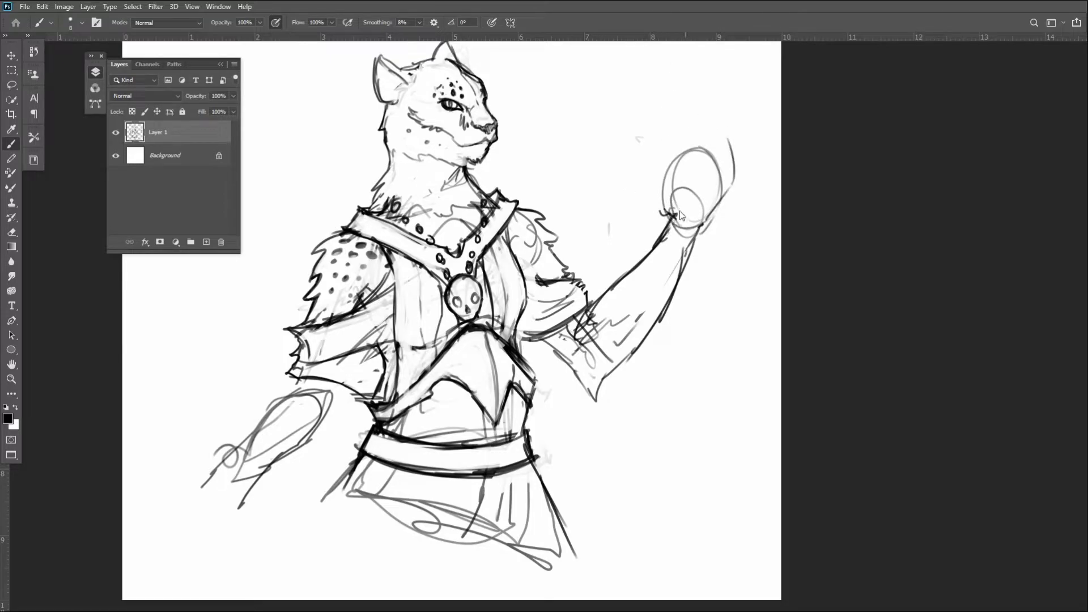
pyautogui.moveTo(676, 209)
pyautogui.mouseDown()
pyautogui.moveTo(680, 150)
pyautogui.moveTo(730, 197)
pyautogui.moveTo(710, 164)
pyautogui.moveTo(678, 150)
pyautogui.moveTo(692, 180)
pyautogui.moveTo(678, 196)
pyautogui.moveTo(675, 162)
pyautogui.moveTo(656, 195)
pyautogui.moveTo(654, 185)
pyautogui.moveTo(683, 186)
pyautogui.moveTo(655, 171)
pyautogui.moveTo(649, 148)
pyautogui.moveTo(663, 121)
pyautogui.moveTo(659, 147)
pyautogui.moveTo(748, 166)
pyautogui.moveTo(751, 136)
pyautogui.moveTo(721, 141)
pyautogui.moveTo(746, 149)
pyautogui.moveTo(750, 151)
pyautogui.mouseUp()
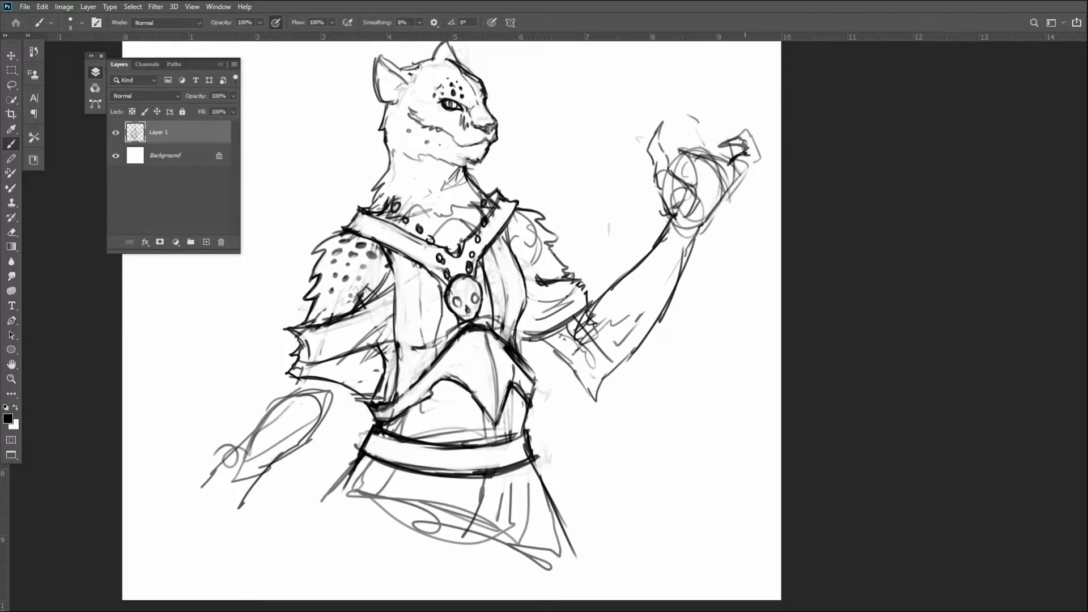
# Try out curled middle fingers, erase them, and redraw the bent outer finger with a darker outline
pyautogui.moveTo(732, 139)
pyautogui.mouseDown()
pyautogui.moveTo(713, 115)
pyautogui.moveTo(739, 120)
pyautogui.moveTo(736, 148)
pyautogui.moveTo(713, 155)
pyautogui.moveTo(718, 165)
pyautogui.moveTo(702, 135)
pyautogui.moveTo(681, 131)
pyautogui.moveTo(712, 131)
pyautogui.moveTo(702, 147)
pyautogui.mouseUp()
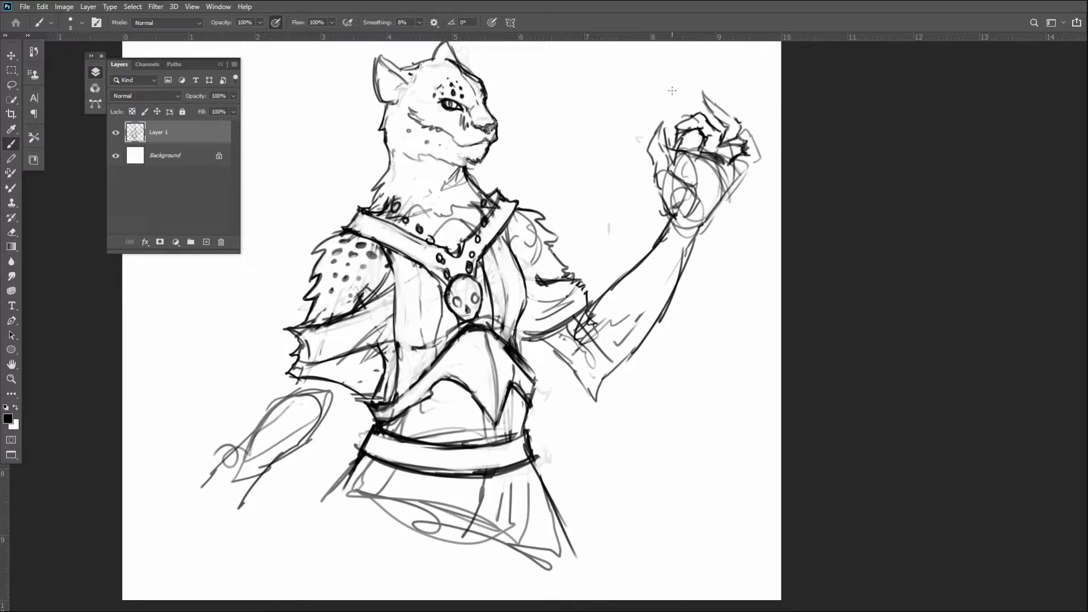
pyautogui.moveTo(675, 118)
pyautogui.mouseDown()
pyautogui.moveTo(703, 141)
pyautogui.moveTo(736, 114)
pyautogui.mouseUp()
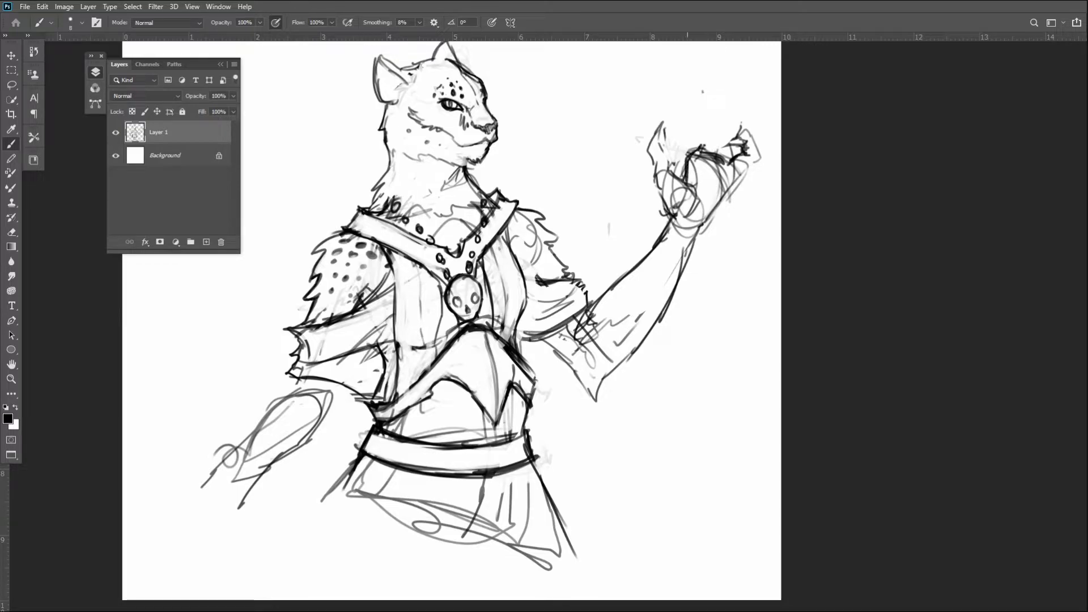
pyautogui.moveTo(694, 150)
pyautogui.mouseDown()
pyautogui.moveTo(740, 171)
pyautogui.moveTo(740, 190)
pyautogui.moveTo(762, 148)
pyautogui.moveTo(736, 141)
pyautogui.moveTo(738, 127)
pyautogui.moveTo(760, 157)
pyautogui.mouseUp()
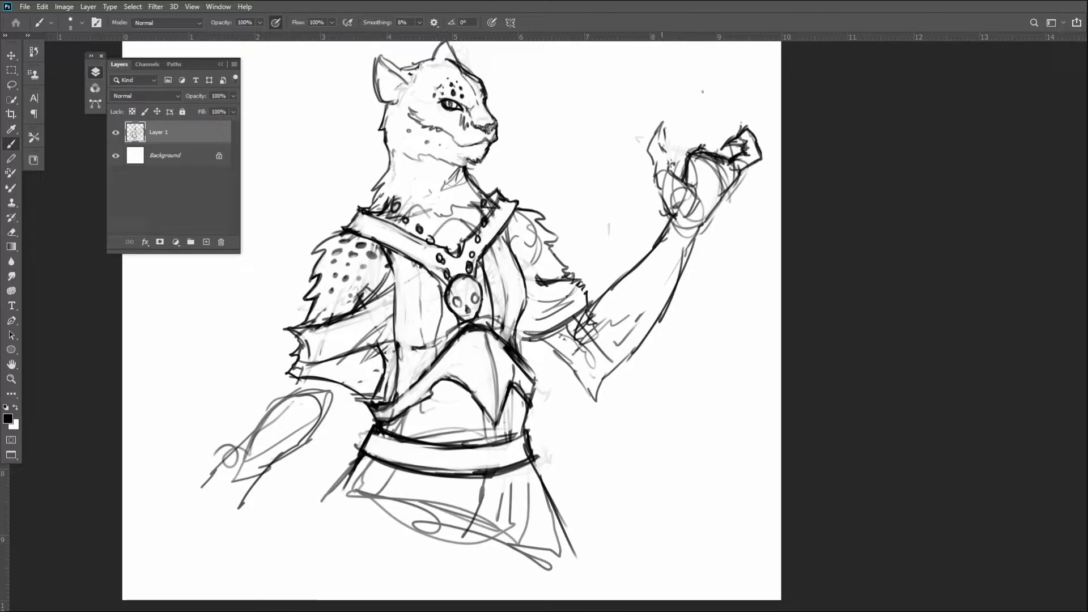
# Reshape the raised hand's palm with a deeper curve from the thumb and draw clawed fingers above the bent knuckles
pyautogui.moveTo(702, 180)
pyautogui.mouseDown()
pyautogui.moveTo(711, 167)
pyautogui.moveTo(695, 153)
pyautogui.moveTo(688, 166)
pyautogui.mouseUp()
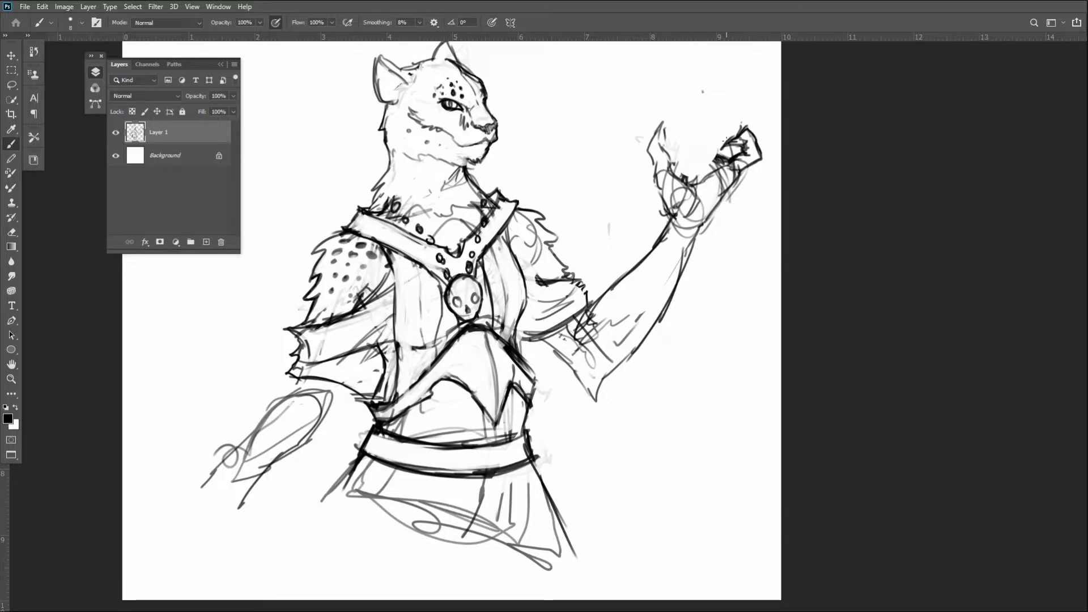
pyautogui.moveTo(692, 174)
pyautogui.mouseDown()
pyautogui.moveTo(692, 200)
pyautogui.moveTo(682, 158)
pyautogui.moveTo(682, 204)
pyautogui.moveTo(707, 183)
pyautogui.moveTo(686, 209)
pyautogui.moveTo(691, 196)
pyautogui.moveTo(690, 218)
pyautogui.moveTo(702, 183)
pyautogui.moveTo(692, 220)
pyautogui.moveTo(704, 168)
pyautogui.moveTo(700, 158)
pyautogui.moveTo(680, 168)
pyautogui.moveTo(715, 161)
pyautogui.moveTo(733, 121)
pyautogui.moveTo(703, 86)
pyautogui.moveTo(727, 96)
pyautogui.moveTo(711, 89)
pyautogui.moveTo(727, 125)
pyautogui.moveTo(710, 155)
pyautogui.moveTo(734, 135)
pyautogui.mouseUp()
pyautogui.moveTo(746, 134)
pyautogui.mouseDown()
pyautogui.moveTo(741, 113)
pyautogui.moveTo(704, 117)
pyautogui.moveTo(716, 128)
pyautogui.moveTo(706, 120)
pyautogui.moveTo(705, 134)
pyautogui.moveTo(728, 141)
pyautogui.moveTo(725, 122)
pyautogui.moveTo(737, 115)
pyautogui.mouseUp()
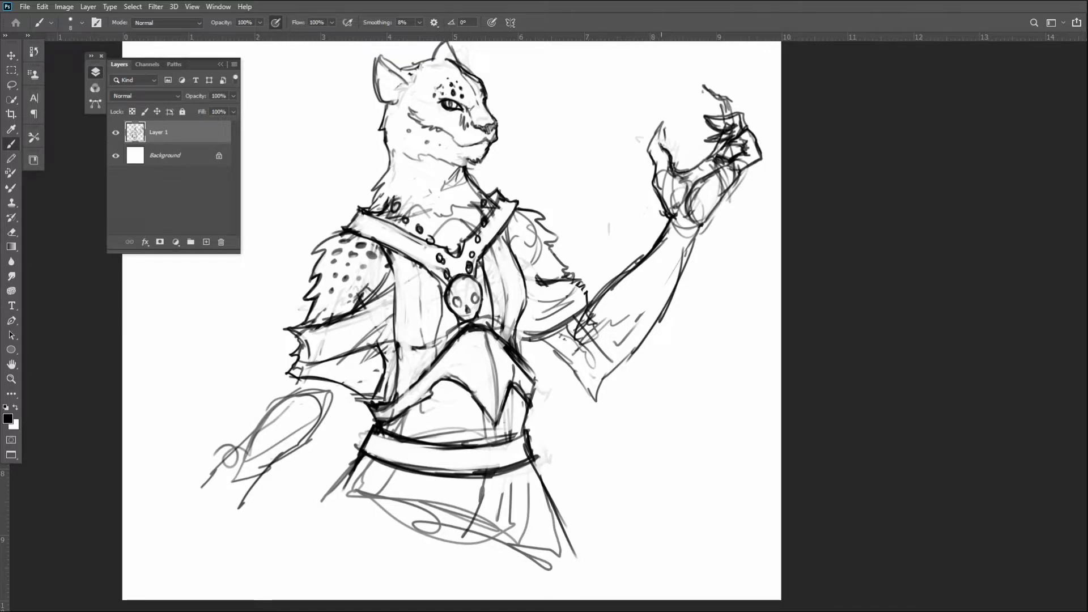
# Try out alternative shapes for the raised hand's pointed thumb
pyautogui.hotkey('ctrl', 'z')
pyautogui.moveTo(666, 165); pyautogui.dragTo(667, 126)
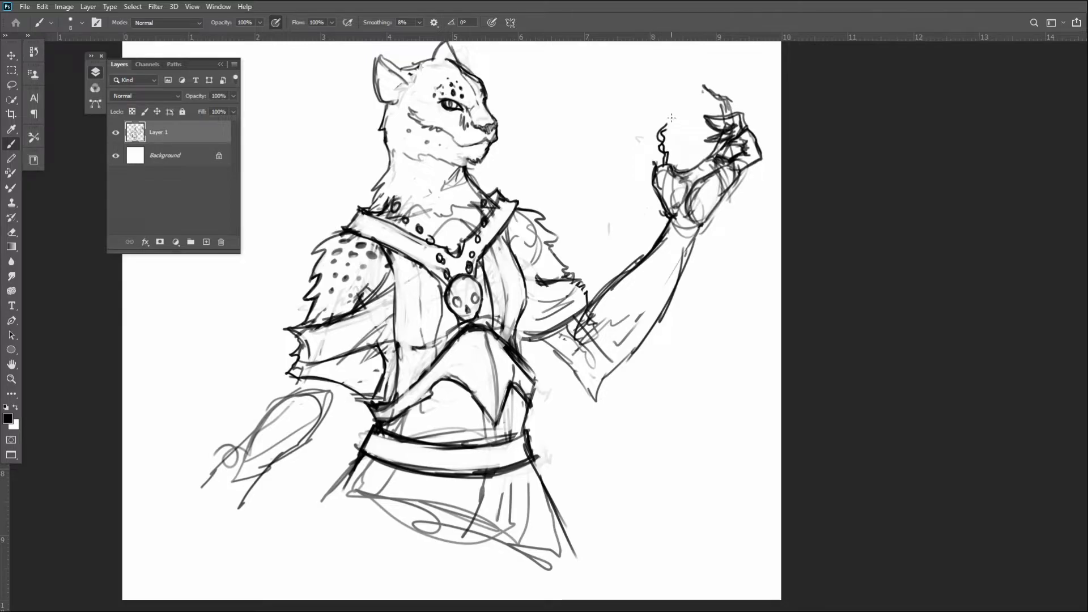
pyautogui.hotkey('ctrl', 'z')
pyautogui.hotkey('ctrl', 'z')
pyautogui.moveTo(656, 169)
pyautogui.mouseDown()
pyautogui.moveTo(672, 129)
pyautogui.moveTo(655, 157)
pyautogui.moveTo(664, 124)
pyautogui.moveTo(659, 142)
pyautogui.mouseUp()
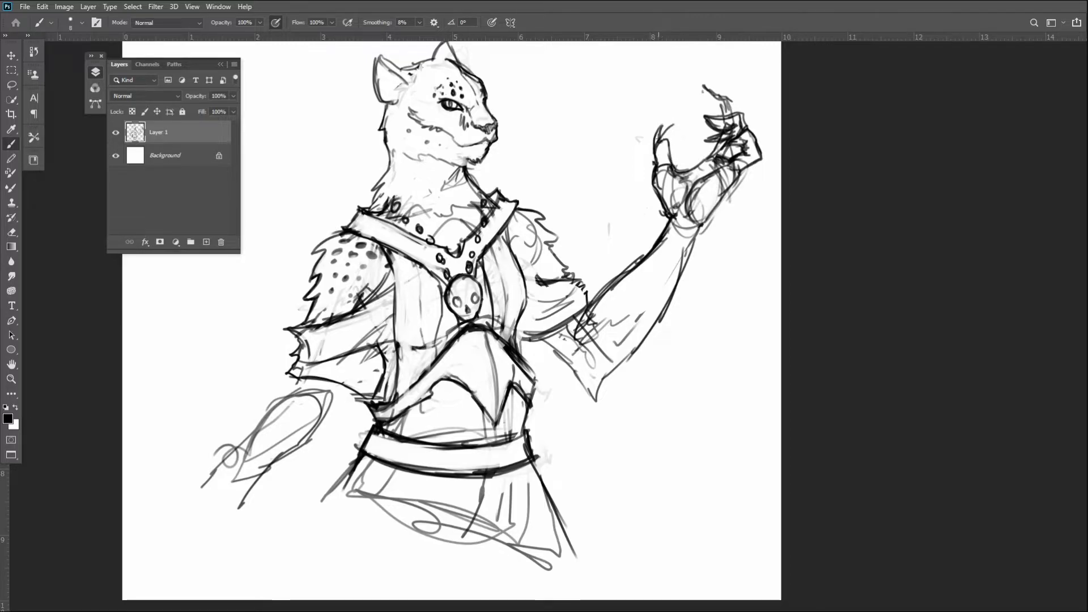
pyautogui.hotkey('ctrl', 'z')
pyautogui.hotkey('ctrl', 'z')
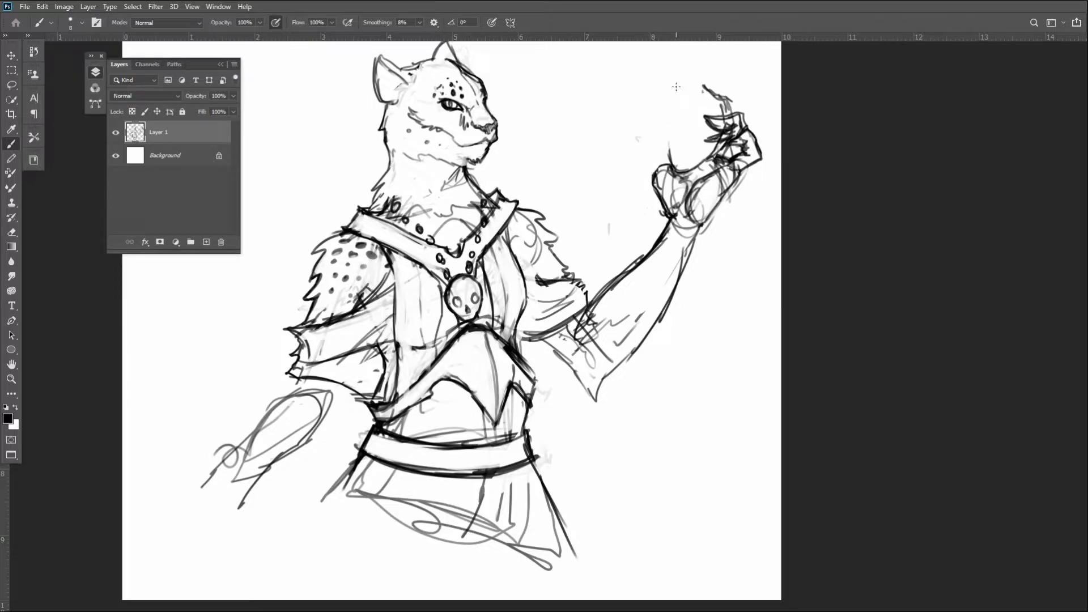
# Handwrite the note "nekko mancer" in the empty space between the head and the raised hand
pyautogui.moveTo(538, 82)
pyautogui.mouseDown()
pyautogui.moveTo(609, 68)
pyautogui.moveTo(610, 50)
pyautogui.mouseUp()
pyautogui.moveTo(578, 86); pyautogui.dragTo(648, 64)
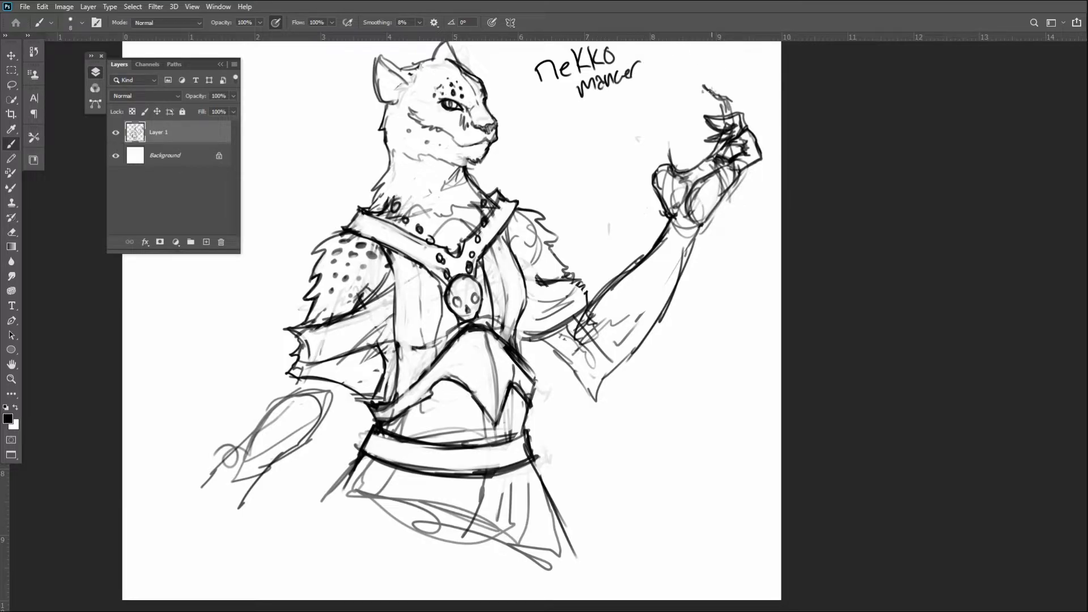
pyautogui.moveTo(583, 55); pyautogui.dragTo(595, 68)
# Redraw the raised hand's thumb with a bent joint and a long curved claw reaching inward
pyautogui.moveTo(674, 166); pyautogui.dragTo(663, 135)
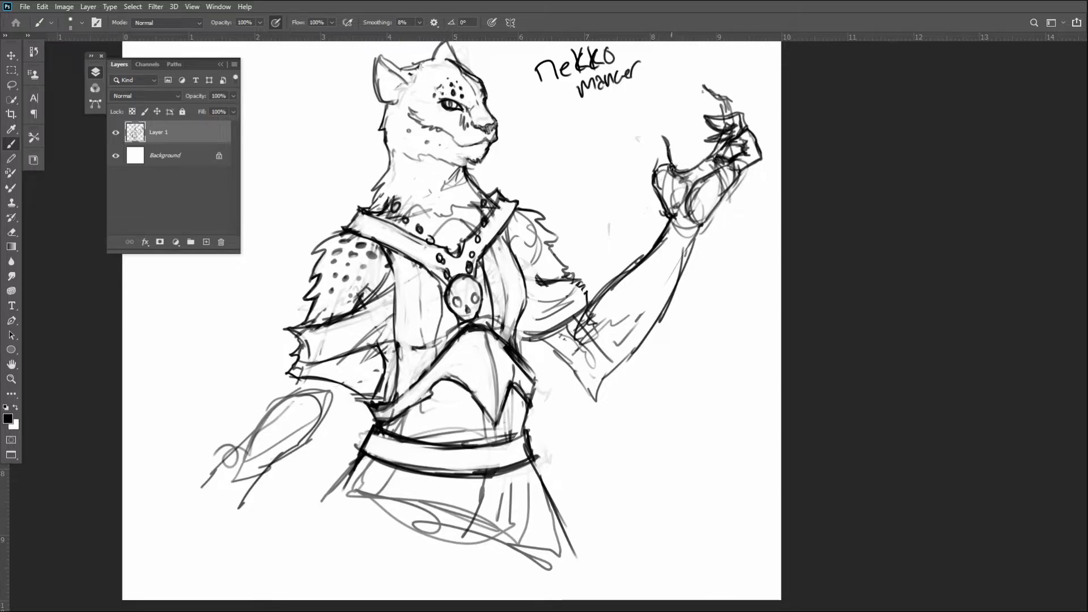
pyautogui.moveTo(677, 152)
pyautogui.mouseDown()
pyautogui.moveTo(672, 130)
pyautogui.moveTo(669, 139)
pyautogui.moveTo(688, 125)
pyautogui.mouseUp()
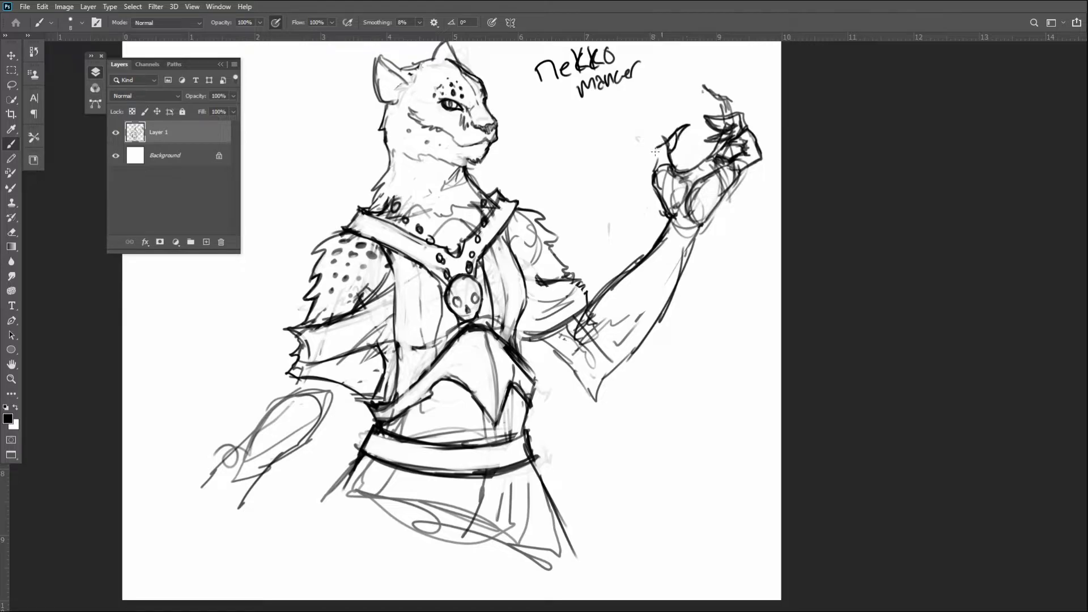
pyautogui.moveTo(652, 183); pyautogui.dragTo(657, 164)
# Erase the loose upper finger of the raised hand and redraw the fingers curled inward with pointed claws
pyautogui.moveTo(717, 140)
pyautogui.mouseDown()
pyautogui.moveTo(725, 133)
pyautogui.moveTo(708, 124)
pyautogui.mouseUp()
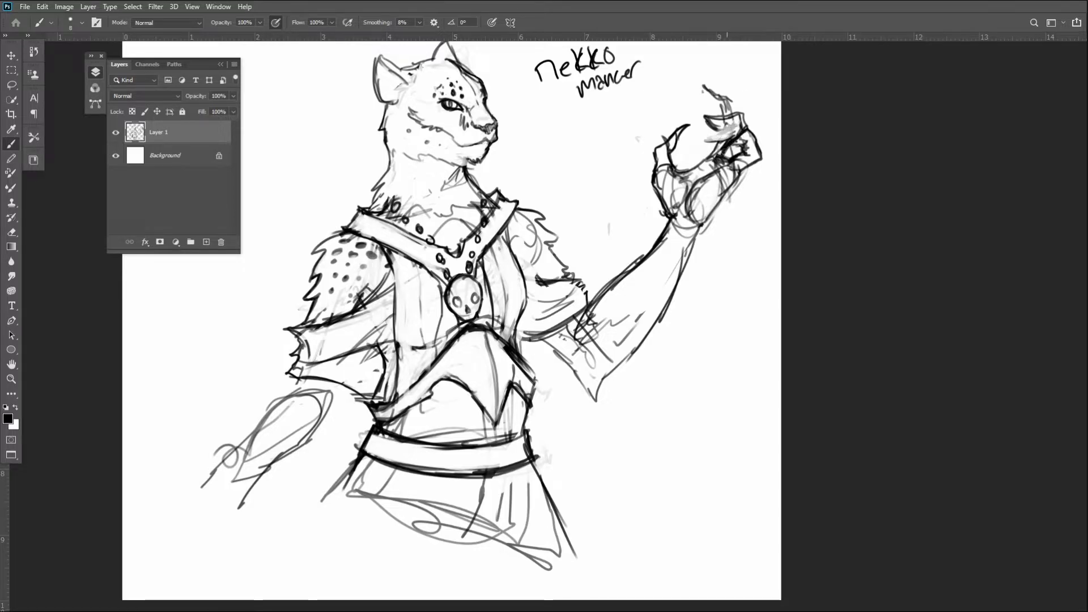
pyautogui.moveTo(730, 125)
pyautogui.mouseDown()
pyautogui.moveTo(704, 155)
pyautogui.moveTo(723, 150)
pyautogui.moveTo(701, 138)
pyautogui.mouseUp()
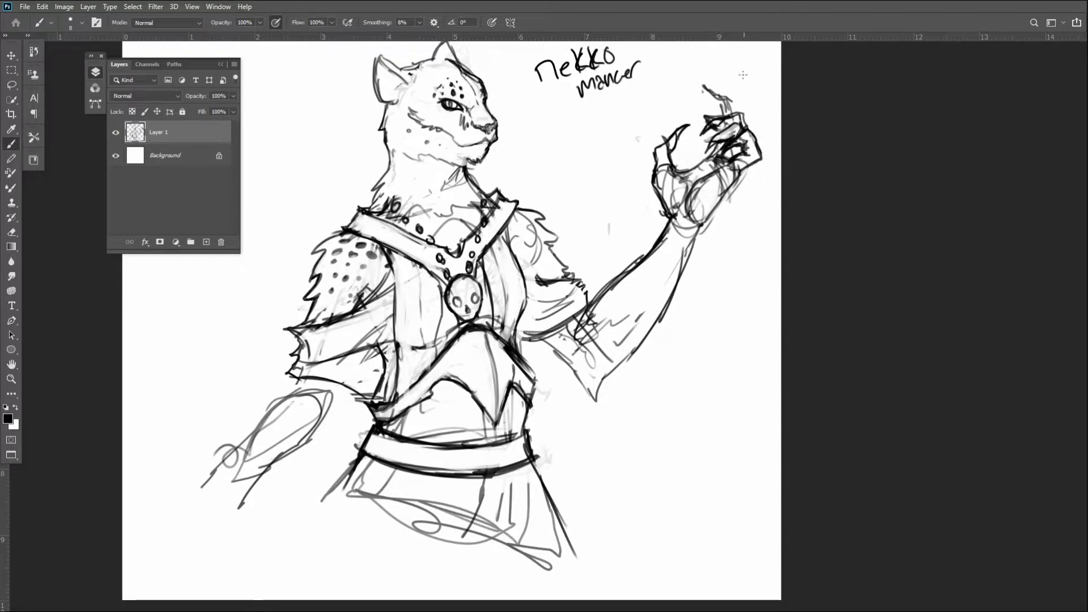
pyautogui.moveTo(725, 100)
pyautogui.mouseDown()
pyautogui.moveTo(703, 85)
pyautogui.moveTo(715, 151)
pyautogui.mouseUp()
pyautogui.moveTo(711, 84)
pyautogui.mouseDown()
pyautogui.moveTo(725, 110)
pyautogui.moveTo(723, 98)
pyautogui.moveTo(724, 107)
pyautogui.moveTo(697, 135)
pyautogui.mouseUp()
pyautogui.moveTo(693, 145)
pyautogui.mouseDown()
pyautogui.moveTo(715, 119)
pyautogui.moveTo(711, 132)
pyautogui.mouseUp()
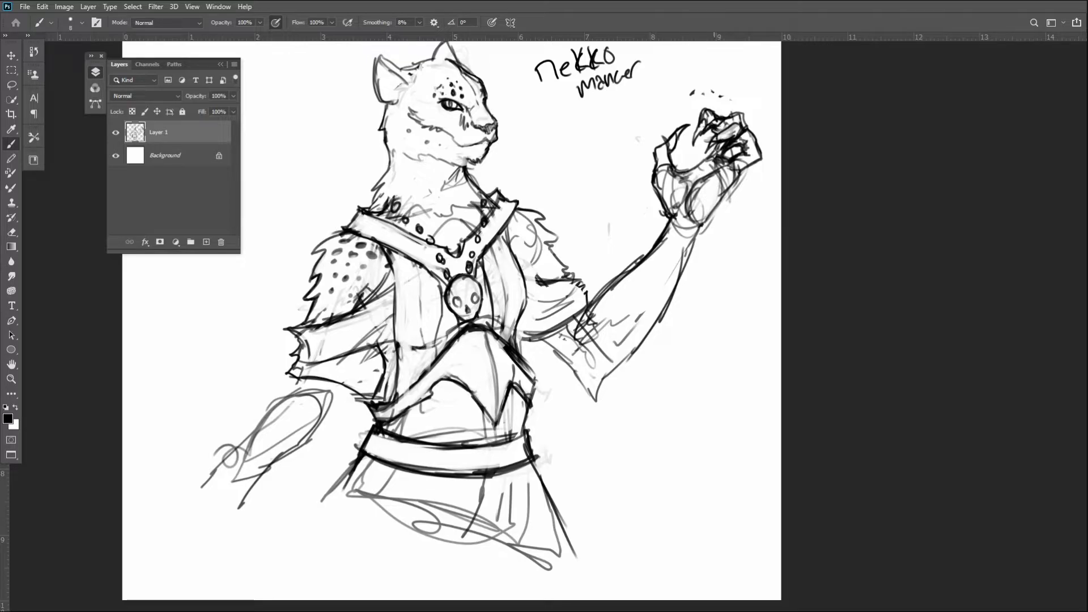
# Clean up the raised hand's palm by erasing construction lines and redefining the thumb base, outer pad and finger bases
pyautogui.scroll(5, 749, 261)
pyautogui.moveTo(719, 262); pyautogui.dragTo(697, 475)
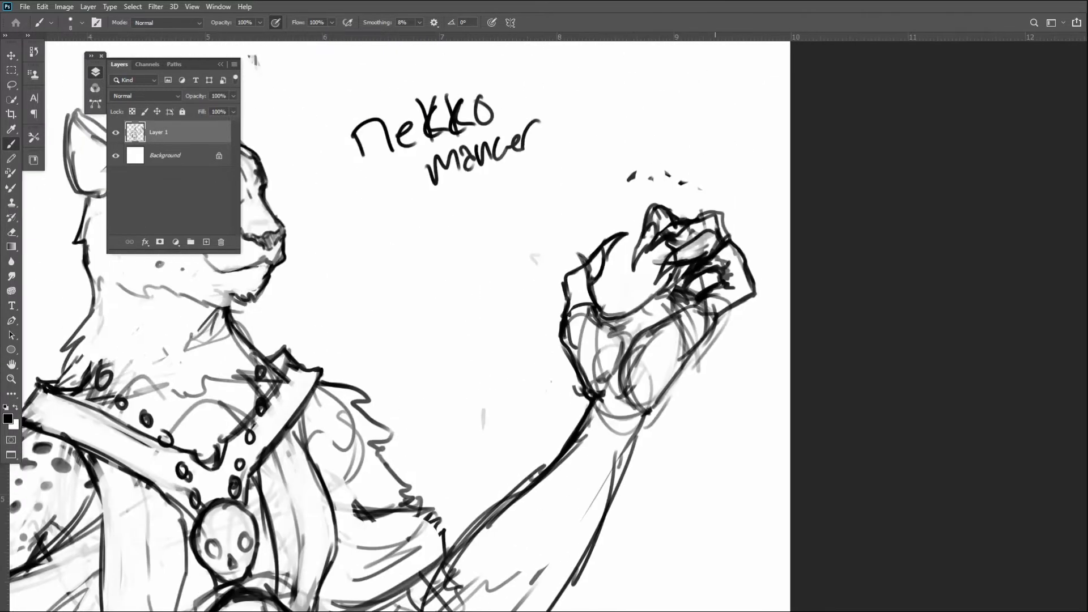
pyautogui.moveTo(638, 295)
pyautogui.mouseDown()
pyautogui.moveTo(669, 290)
pyautogui.moveTo(662, 278)
pyautogui.moveTo(647, 283)
pyautogui.moveTo(672, 241)
pyautogui.mouseUp()
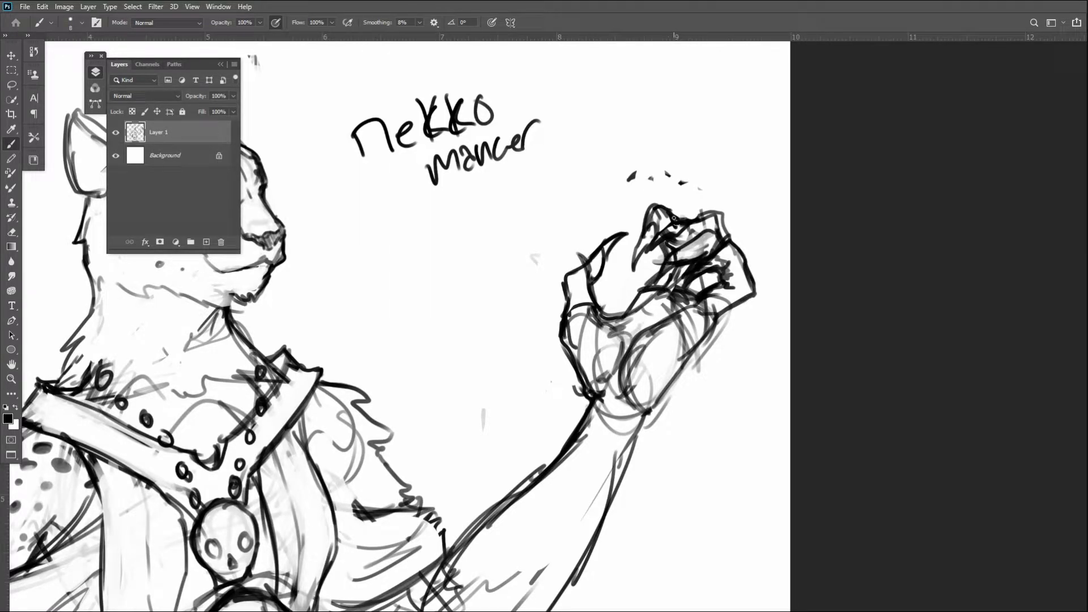
pyautogui.moveTo(687, 324)
pyautogui.mouseDown()
pyautogui.moveTo(655, 363)
pyautogui.moveTo(657, 392)
pyautogui.moveTo(645, 345)
pyautogui.moveTo(622, 333)
pyautogui.moveTo(579, 342)
pyautogui.moveTo(591, 341)
pyautogui.moveTo(578, 303)
pyautogui.moveTo(604, 269)
pyautogui.moveTo(581, 315)
pyautogui.moveTo(567, 292)
pyautogui.moveTo(583, 349)
pyautogui.mouseUp()
pyautogui.moveTo(573, 259)
pyautogui.mouseDown()
pyautogui.moveTo(583, 252)
pyautogui.moveTo(590, 274)
pyautogui.moveTo(592, 249)
pyautogui.mouseUp()
pyautogui.moveTo(592, 312)
pyautogui.mouseDown()
pyautogui.moveTo(631, 340)
pyautogui.moveTo(620, 330)
pyautogui.mouseUp()
pyautogui.moveTo(688, 321); pyautogui.dragTo(678, 350)
pyautogui.moveTo(709, 300)
pyautogui.mouseDown()
pyautogui.moveTo(697, 319)
pyautogui.moveTo(640, 316)
pyautogui.moveTo(649, 294)
pyautogui.moveTo(618, 318)
pyautogui.moveTo(664, 290)
pyautogui.mouseUp()
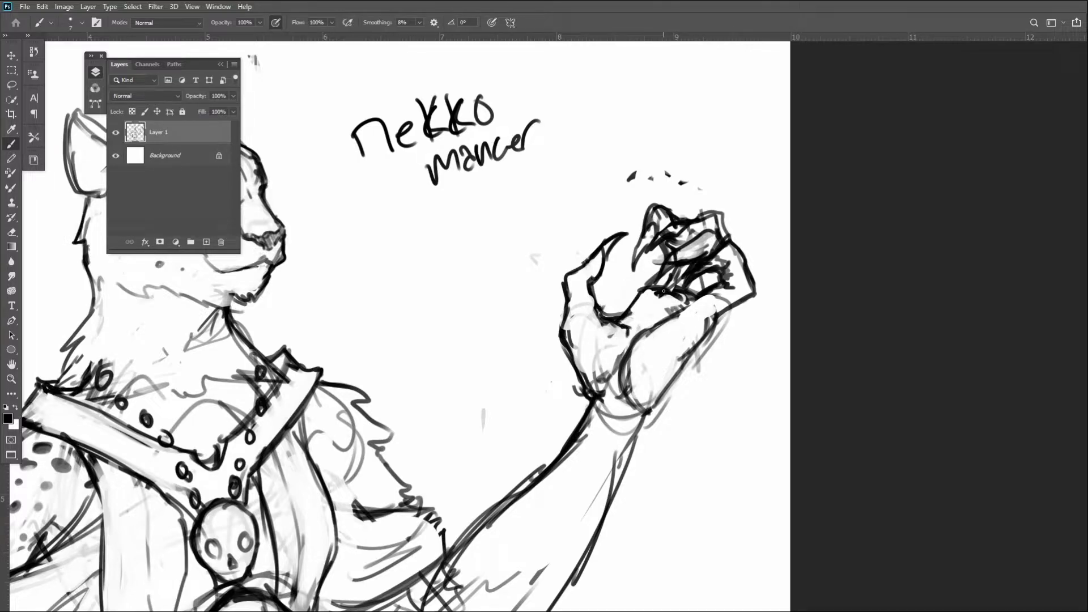
# Darken the gaps between the curled fingers and claws of the raised hand
pyautogui.moveTo(655, 244); pyautogui.dragTo(662, 258)
pyautogui.moveTo(674, 238)
pyautogui.mouseDown()
pyautogui.moveTo(683, 233)
pyautogui.moveTo(661, 276)
pyautogui.mouseUp()
pyautogui.moveTo(715, 248)
pyautogui.mouseDown()
pyautogui.moveTo(703, 259)
pyautogui.moveTo(723, 267)
pyautogui.moveTo(692, 254)
pyautogui.mouseUp()
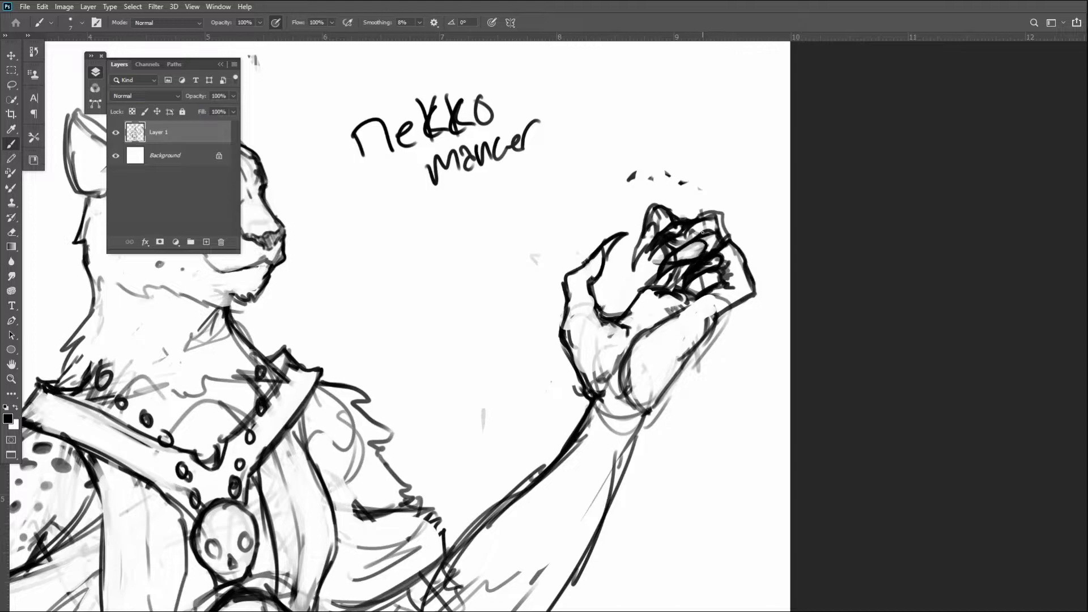
# Sketch an enlarged rounded paw outline with small claws in the empty space beside the raised hand
pyautogui.moveTo(524, 197)
pyautogui.mouseDown()
pyautogui.moveTo(431, 263)
pyautogui.moveTo(537, 217)
pyautogui.mouseUp()
pyautogui.moveTo(549, 245); pyautogui.dragTo(528, 302)
pyautogui.moveTo(541, 218); pyautogui.dragTo(554, 266)
pyautogui.rightClick(558, 272)
pyautogui.moveTo(529, 193); pyautogui.dragTo(431, 264)
pyautogui.moveTo(458, 305)
pyautogui.mouseDown()
pyautogui.moveTo(481, 338)
pyautogui.moveTo(543, 301)
pyautogui.mouseUp()
pyautogui.moveTo(419, 297)
pyautogui.mouseDown()
pyautogui.moveTo(448, 266)
pyautogui.moveTo(440, 323)
pyautogui.mouseUp()
pyautogui.moveTo(455, 328); pyautogui.dragTo(469, 343)
pyautogui.moveTo(474, 358); pyautogui.dragTo(489, 345)
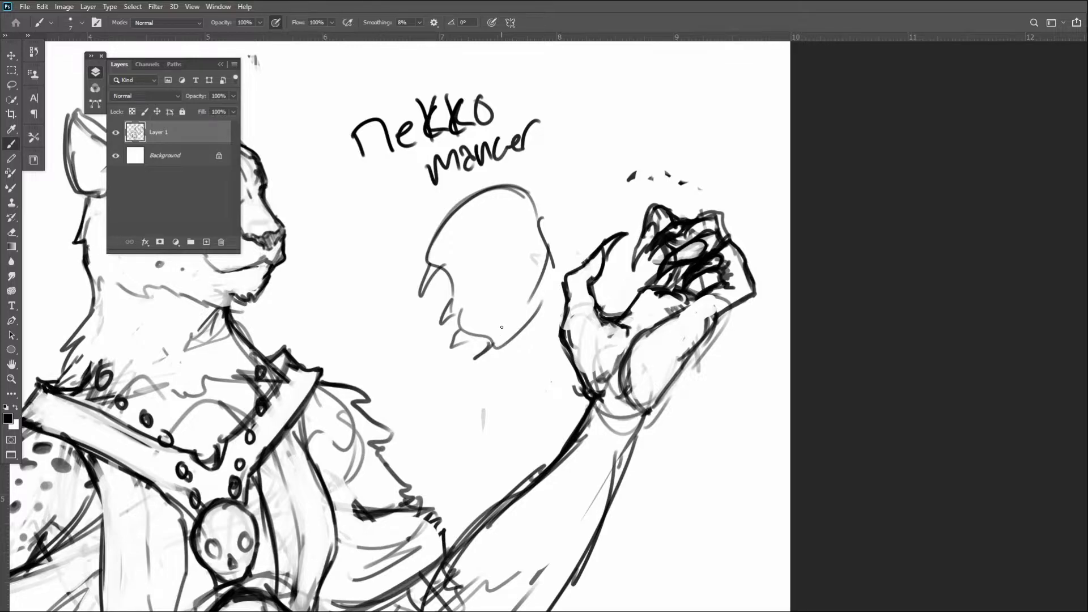
# Erase the enlarged paw sketch and the handwritten "nekko mancer" note
pyautogui.moveTo(513, 191)
pyautogui.mouseDown()
pyautogui.moveTo(489, 190)
pyautogui.moveTo(431, 255)
pyautogui.mouseUp()
pyautogui.moveTo(508, 191)
pyautogui.mouseDown()
pyautogui.moveTo(539, 226)
pyautogui.moveTo(550, 278)
pyautogui.moveTo(512, 337)
pyautogui.mouseUp()
pyautogui.moveTo(449, 253); pyautogui.dragTo(433, 317)
pyautogui.moveTo(419, 272)
pyautogui.mouseDown()
pyautogui.moveTo(452, 347)
pyautogui.moveTo(484, 375)
pyautogui.mouseUp()
pyautogui.moveTo(498, 313); pyautogui.dragTo(502, 349)
pyautogui.moveTo(522, 144)
pyautogui.mouseDown()
pyautogui.moveTo(473, 163)
pyautogui.moveTo(475, 154)
pyautogui.mouseUp()
pyautogui.moveTo(490, 137)
pyautogui.mouseDown()
pyautogui.moveTo(398, 197)
pyautogui.moveTo(432, 131)
pyautogui.moveTo(432, 87)
pyautogui.moveTo(367, 138)
pyautogui.moveTo(407, 146)
pyautogui.moveTo(525, 121)
pyautogui.mouseUp()
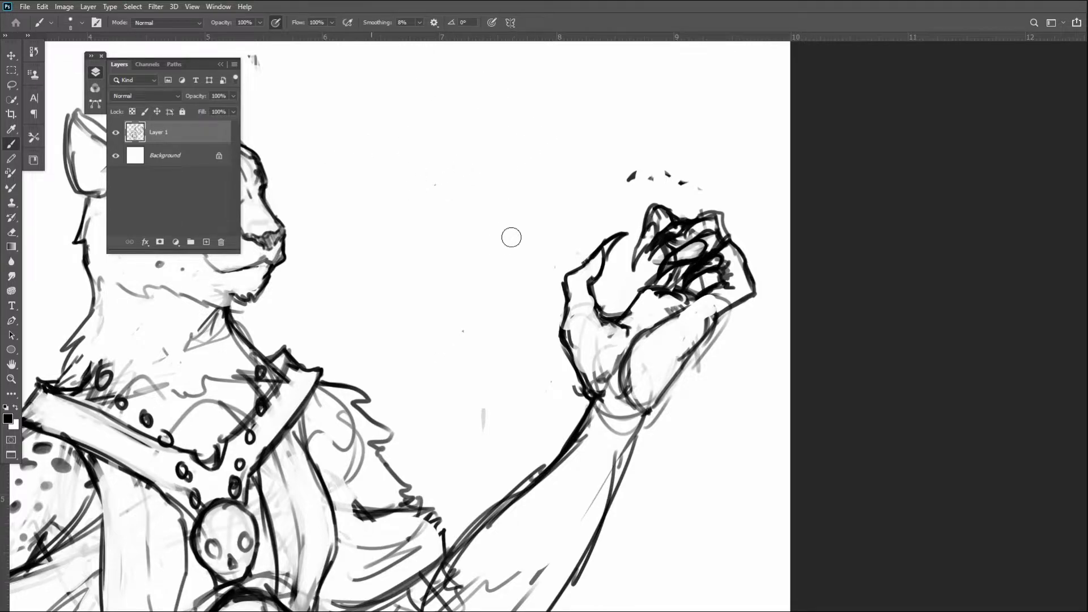
# Replace the lowered forearm with loose hanging lines, hatching the gap beside the torso and adding spots to the opposite shoulder
pyautogui.hotkey('ctrl', '0')
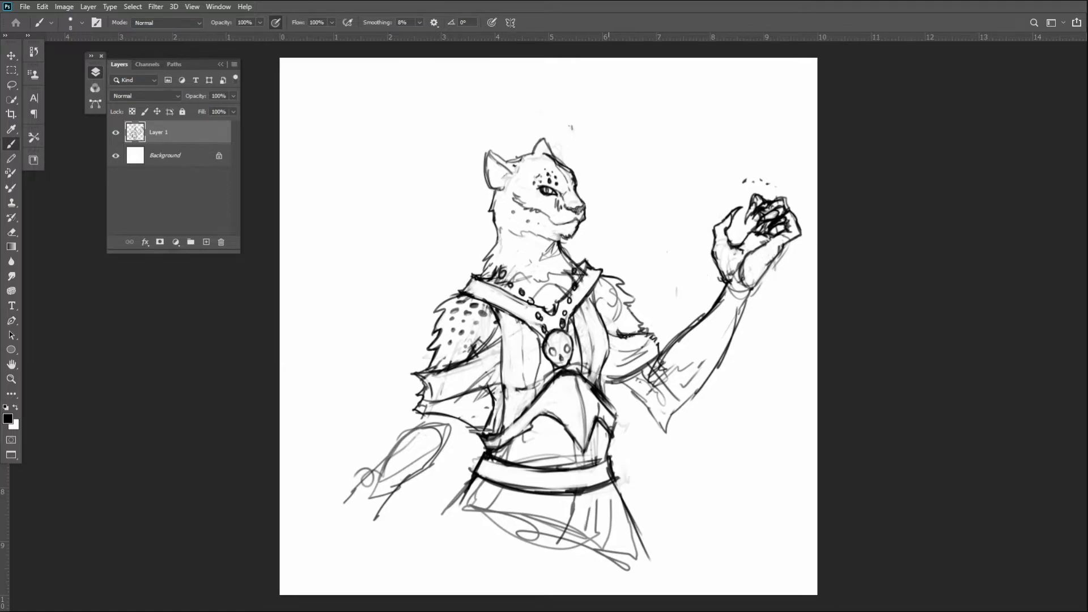
pyautogui.moveTo(596, 385); pyautogui.dragTo(626, 378)
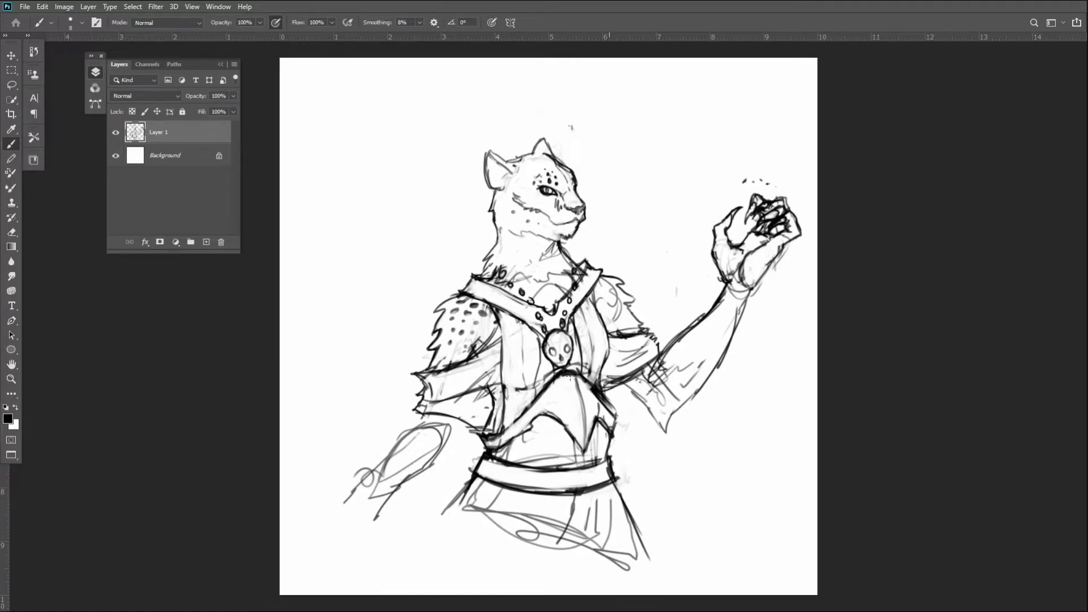
pyautogui.moveTo(462, 374)
pyautogui.mouseDown()
pyautogui.moveTo(454, 410)
pyautogui.moveTo(431, 416)
pyautogui.moveTo(472, 433)
pyautogui.moveTo(423, 446)
pyautogui.moveTo(411, 436)
pyautogui.moveTo(383, 477)
pyautogui.moveTo(413, 494)
pyautogui.moveTo(424, 405)
pyautogui.moveTo(409, 453)
pyautogui.moveTo(454, 423)
pyautogui.moveTo(447, 417)
pyautogui.moveTo(459, 427)
pyautogui.moveTo(459, 403)
pyautogui.moveTo(464, 436)
pyautogui.mouseUp()
pyautogui.moveTo(427, 414); pyautogui.dragTo(418, 471)
pyautogui.moveTo(460, 436); pyautogui.dragTo(467, 454)
pyautogui.moveTo(475, 394); pyautogui.dragTo(492, 413)
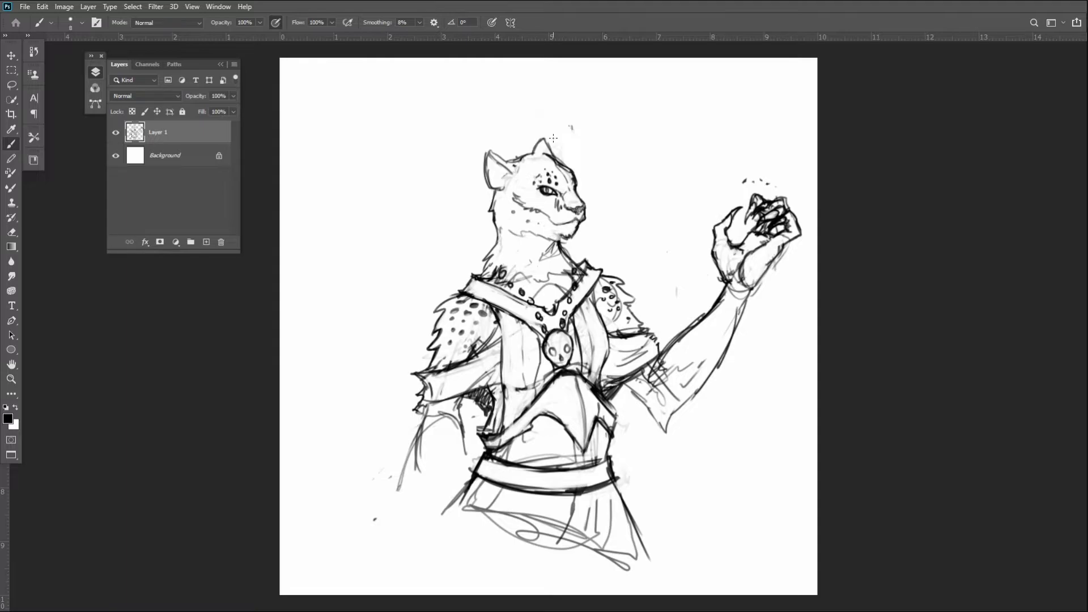
# Lasso the raised hand, rotate it with Free Transform and reposition it slightly inward on the wrist
pyautogui.press('l')
pyautogui.hotkey('shift', 'l')
pyautogui.moveTo(785, 152)
pyautogui.mouseDown()
pyautogui.moveTo(679, 234)
pyautogui.moveTo(820, 232)
pyautogui.moveTo(760, 134)
pyautogui.mouseUp()
pyautogui.click(17, 58)
pyautogui.moveTo(777, 252); pyautogui.dragTo(770, 192)
pyautogui.hotkey('ctrl', 't')
pyautogui.moveTo(778, 267); pyautogui.dragTo(787, 310)
pyautogui.moveTo(770, 267)
pyautogui.mouseDown()
pyautogui.moveTo(781, 269)
pyautogui.moveTo(777, 258)
pyautogui.mouseUp()
pyautogui.press('Return')
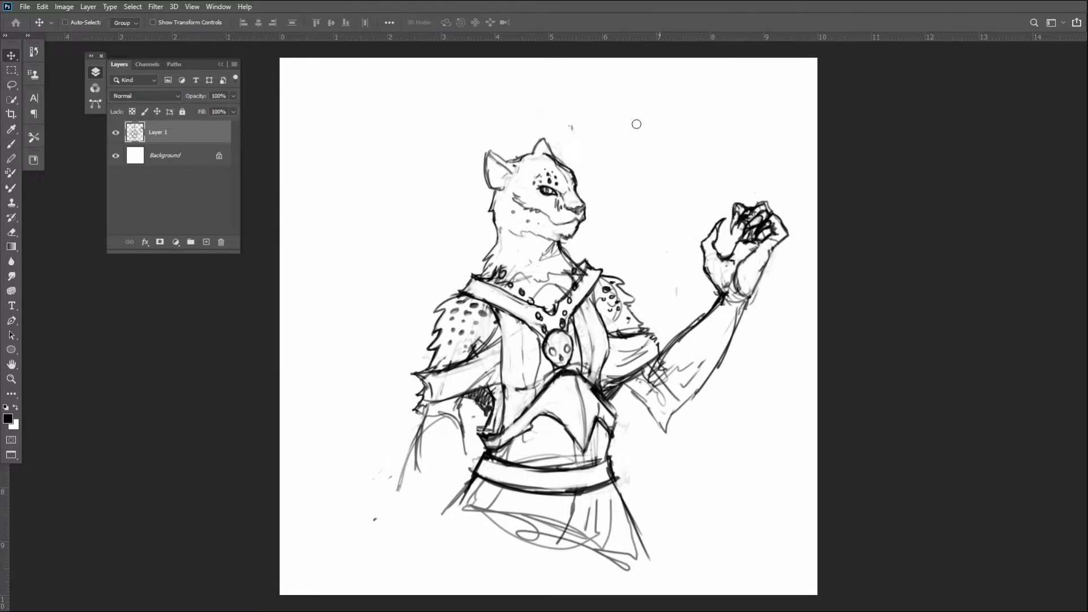
# Erase the scribbles around the raised forearm's elbow and tidy the inner lines of the lowered arm's sleeve
pyautogui.press('e')
pyautogui.moveTo(666, 348)
pyautogui.mouseDown()
pyautogui.moveTo(662, 382)
pyautogui.moveTo(679, 362)
pyautogui.moveTo(697, 374)
pyautogui.moveTo(667, 342)
pyautogui.moveTo(672, 355)
pyautogui.moveTo(649, 390)
pyautogui.moveTo(639, 378)
pyautogui.mouseUp()
pyautogui.press('b')
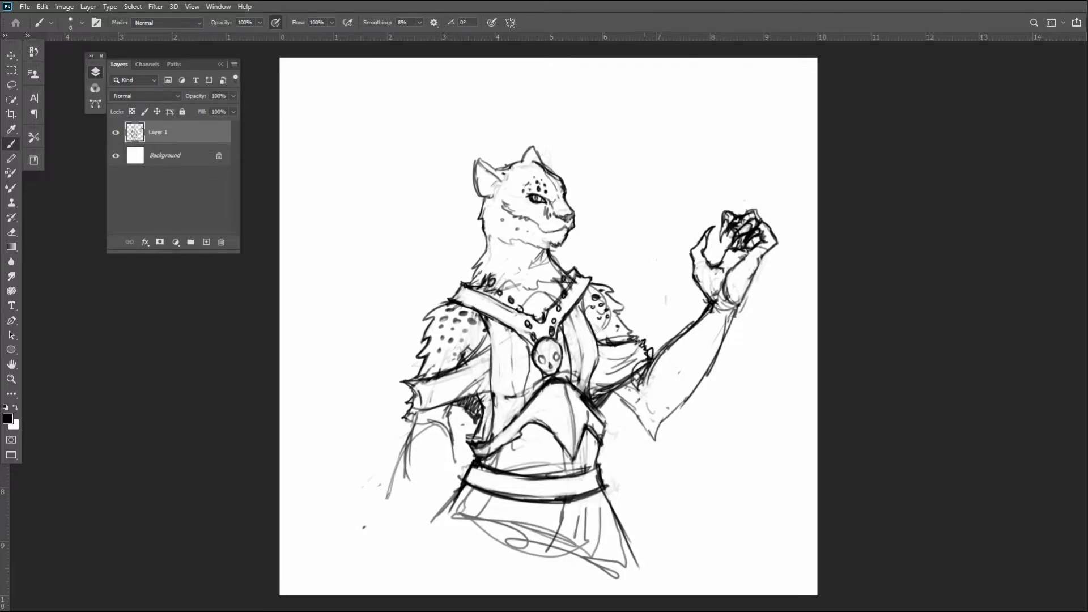
pyautogui.moveTo(656, 394)
pyautogui.mouseDown()
pyautogui.moveTo(634, 386)
pyautogui.moveTo(644, 359)
pyautogui.moveTo(600, 391)
pyautogui.moveTo(620, 378)
pyautogui.mouseUp()
pyautogui.moveTo(442, 397); pyautogui.dragTo(481, 369)
pyautogui.moveTo(441, 410)
pyautogui.mouseDown()
pyautogui.moveTo(479, 403)
pyautogui.moveTo(498, 384)
pyautogui.mouseUp()
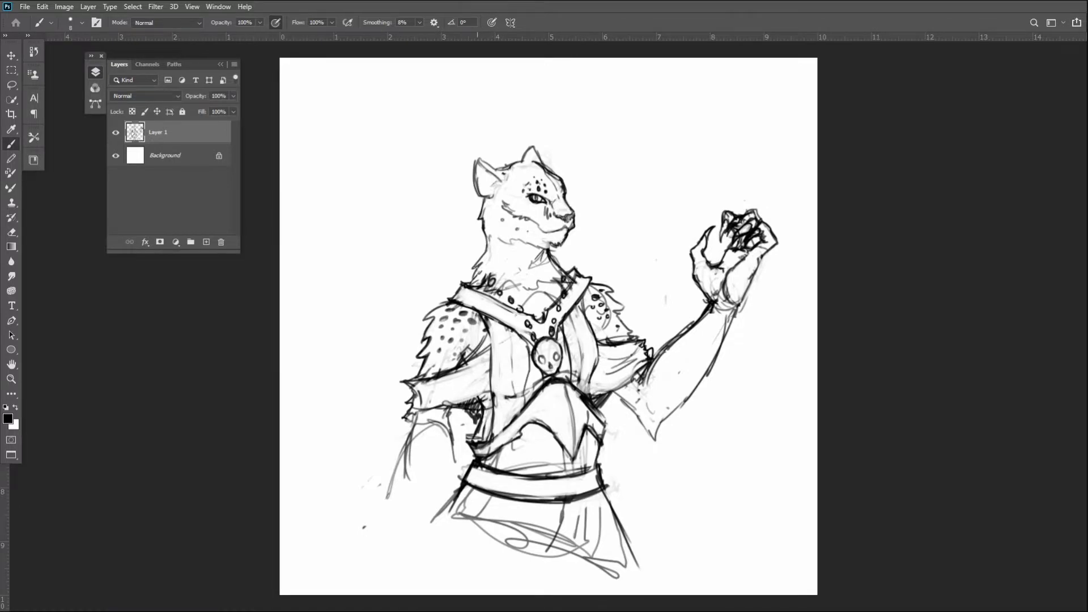
# Add leopard spots down the back of the head and neck with a larger brush
pyautogui.press(']')
pyautogui.press(']')
pyautogui.moveTo(489, 256)
pyautogui.mouseDown()
pyautogui.moveTo(499, 260)
pyautogui.moveTo(493, 246)
pyautogui.mouseUp()
# Darken the waist plate's side edge and sketch a second sash wrapping diagonally from the belt across the skirt
pyautogui.moveTo(599, 418); pyautogui.dragTo(603, 446)
pyautogui.moveTo(596, 431)
pyautogui.mouseDown()
pyautogui.moveTo(600, 413)
pyautogui.moveTo(611, 522)
pyautogui.moveTo(630, 547)
pyautogui.mouseUp()
pyautogui.moveTo(464, 500); pyautogui.dragTo(450, 505)
pyautogui.press('[')
pyautogui.moveTo(594, 410)
pyautogui.mouseDown()
pyautogui.moveTo(600, 461)
pyautogui.moveTo(577, 471)
pyautogui.moveTo(601, 456)
pyautogui.moveTo(603, 471)
pyautogui.moveTo(450, 530)
pyautogui.moveTo(608, 477)
pyautogui.moveTo(564, 514)
pyautogui.moveTo(480, 546)
pyautogui.moveTo(434, 516)
pyautogui.moveTo(468, 503)
pyautogui.mouseUp()
pyautogui.moveTo(507, 537)
pyautogui.mouseDown()
pyautogui.moveTo(427, 559)
pyautogui.moveTo(527, 544)
pyautogui.moveTo(612, 470)
pyautogui.moveTo(636, 527)
pyautogui.mouseUp()
# Sketch a hatched rectangular pouch hanging from the belt at the hip and outline the outer edge of the draped sash
pyautogui.moveTo(618, 457)
pyautogui.mouseDown()
pyautogui.moveTo(634, 524)
pyautogui.moveTo(631, 472)
pyautogui.mouseUp()
pyautogui.moveTo(640, 521); pyautogui.dragTo(630, 466)
pyautogui.moveTo(623, 457); pyautogui.dragTo(646, 523)
pyautogui.moveTo(640, 486)
pyautogui.mouseDown()
pyautogui.moveTo(636, 534)
pyautogui.moveTo(609, 499)
pyautogui.moveTo(601, 507)
pyautogui.moveTo(622, 529)
pyautogui.moveTo(611, 501)
pyautogui.moveTo(630, 543)
pyautogui.mouseUp()
pyautogui.moveTo(639, 562); pyautogui.dragTo(634, 532)
pyautogui.moveTo(460, 504)
pyautogui.mouseDown()
pyautogui.moveTo(408, 558)
pyautogui.moveTo(447, 562)
pyautogui.mouseUp()
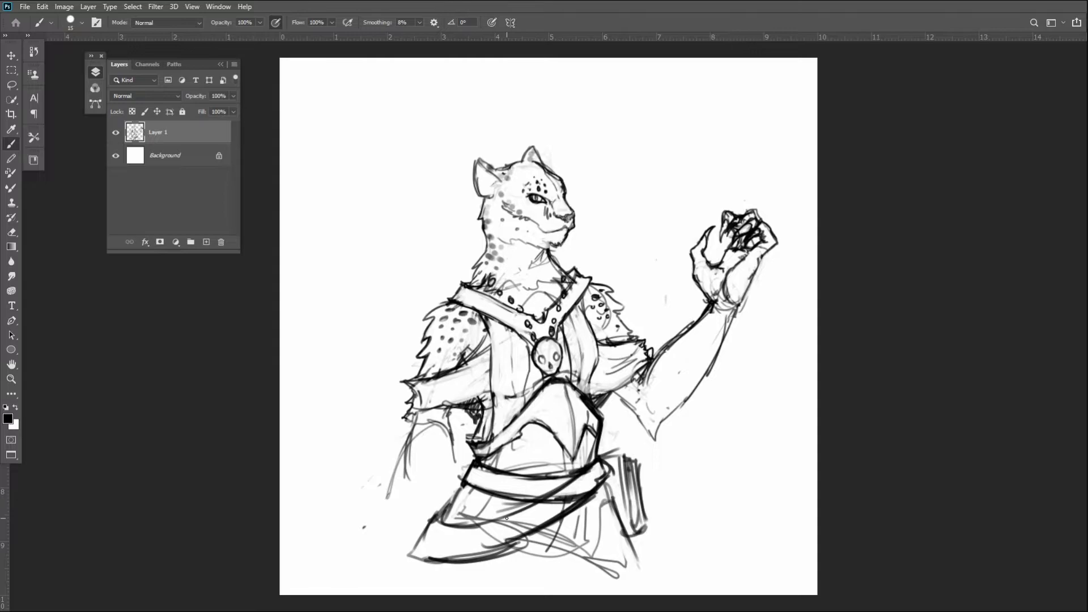
# Shift the whole leopard sketch upward on the canvas
pyautogui.press('v')
pyautogui.moveTo(590, 376); pyautogui.dragTo(587, 347)
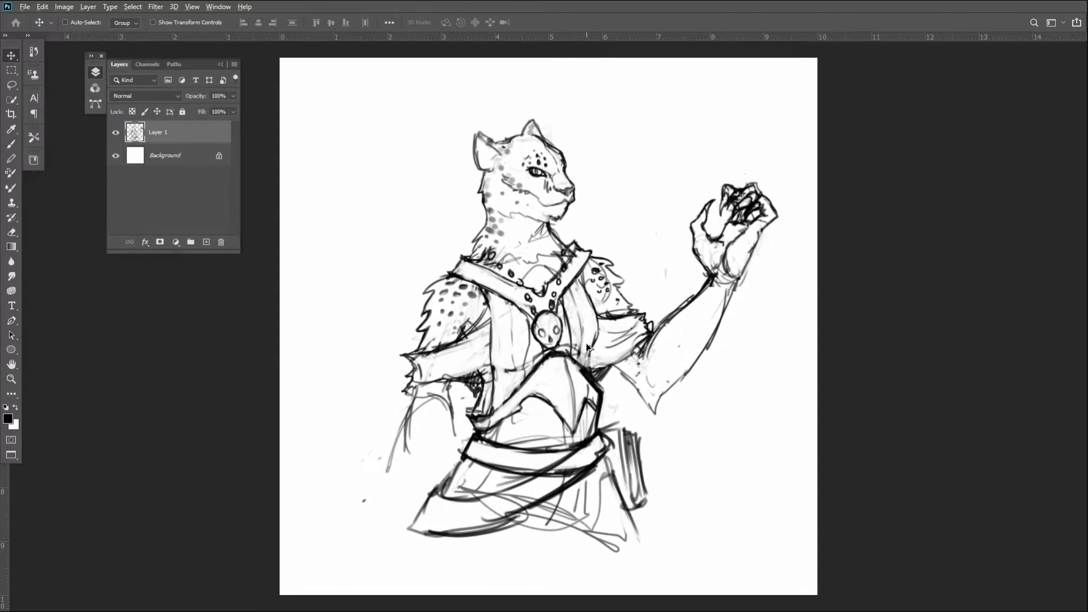
# Switch to the Aggie.io canvas in Chrome, circle both character sketches and undo the circles
pyautogui.hotkey('alt', 'Tab')
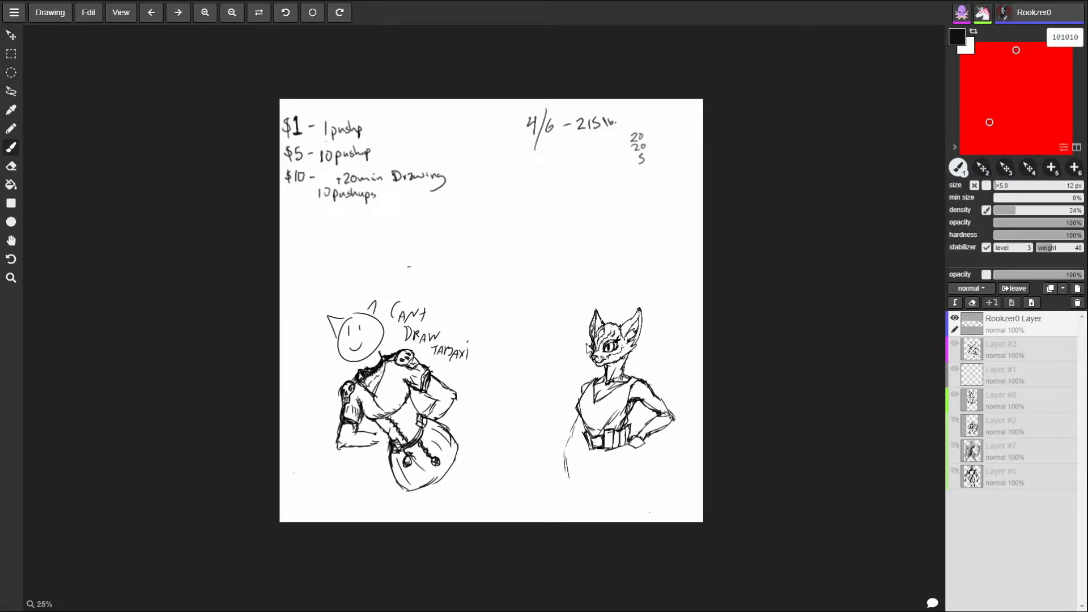
pyautogui.moveTo(694, 276); pyautogui.dragTo(703, 496)
pyautogui.moveTo(394, 246)
pyautogui.mouseDown()
pyautogui.moveTo(496, 376)
pyautogui.moveTo(409, 247)
pyautogui.mouseUp()
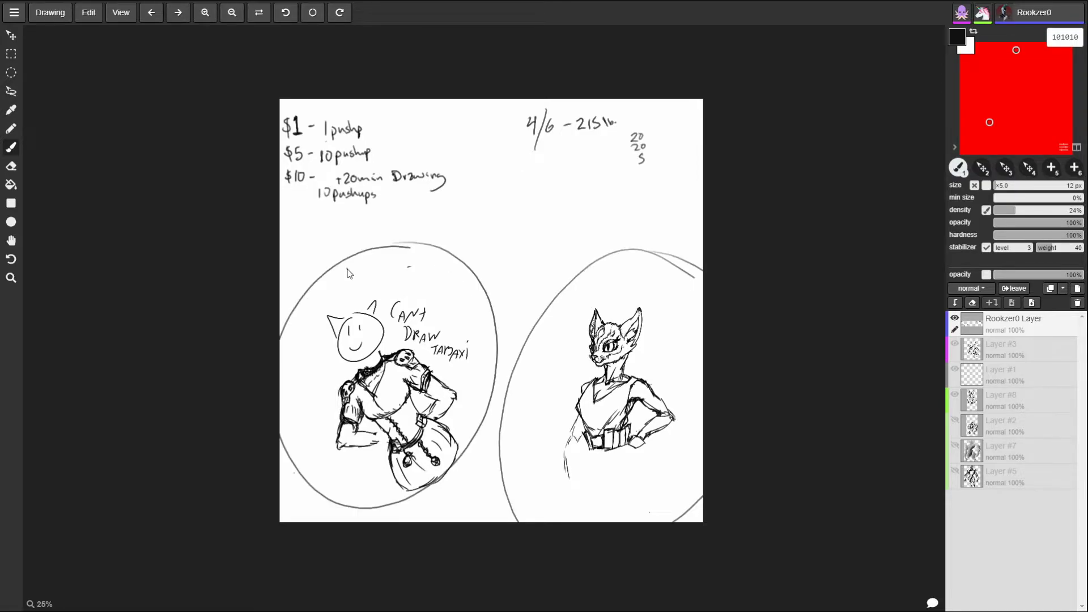
pyautogui.hotkey('ctrl', 'z')
pyautogui.hotkey('ctrl', 'z')
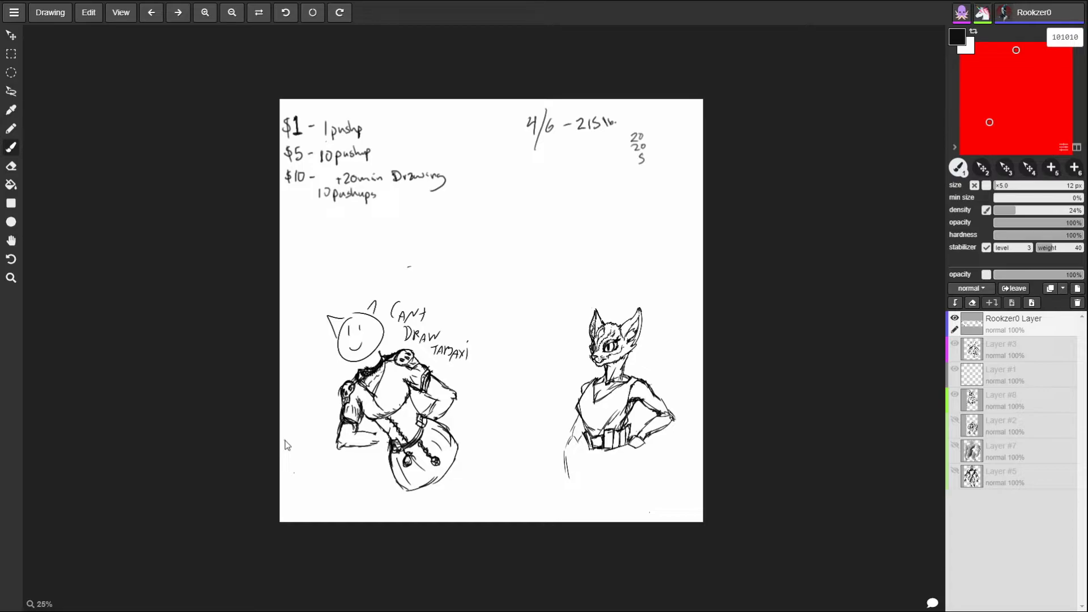
# Step back through further strokes on the Aggie.io canvas, redo one and switch back to Photoshop
pyautogui.hotkey('ctrl', 'z')
pyautogui.hotkey('ctrl', 'z')
pyautogui.hotkey('ctrl', 'z')
pyautogui.hotkey('ctrl', 'z')
pyautogui.hotkey('ctrl', 'z')
pyautogui.hotkey('ctrl', 'z')
pyautogui.hotkey('ctrl', 'z')
pyautogui.hotkey('ctrl', 'z')
pyautogui.hotkey('ctrl', 'z')
pyautogui.hotkey('ctrl', 'z')
pyautogui.hotkey('ctrl', 'y')
pyautogui.hotkey('alt', 'Tab')
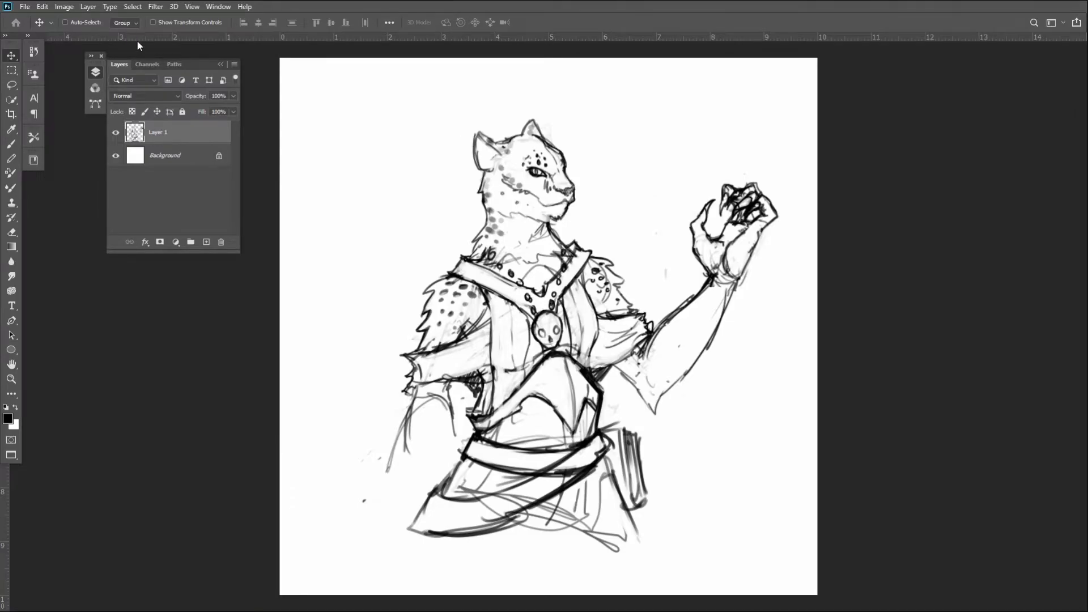
# Open the BearBard.psd document in full-screen view and examine the whole bear character drawing
pyautogui.press('f')
pyautogui.press('f')
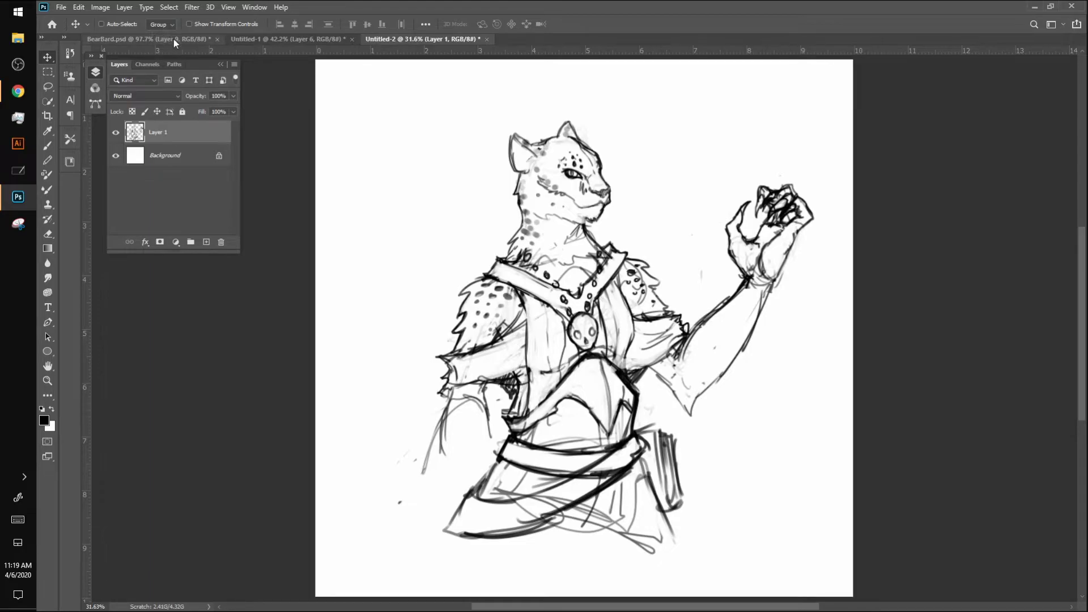
pyautogui.click(194, 39)
pyautogui.press('f')
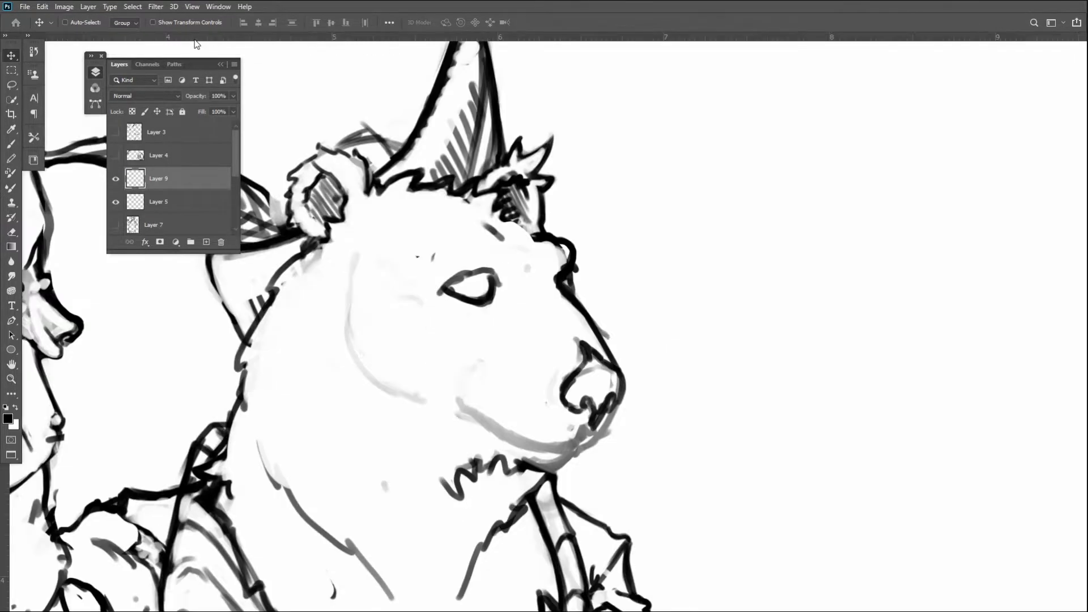
pyautogui.scroll(-4, 732, 484)
pyautogui.moveTo(821, 464); pyautogui.dragTo(739, 342)
pyautogui.scroll(-1, 739, 342)
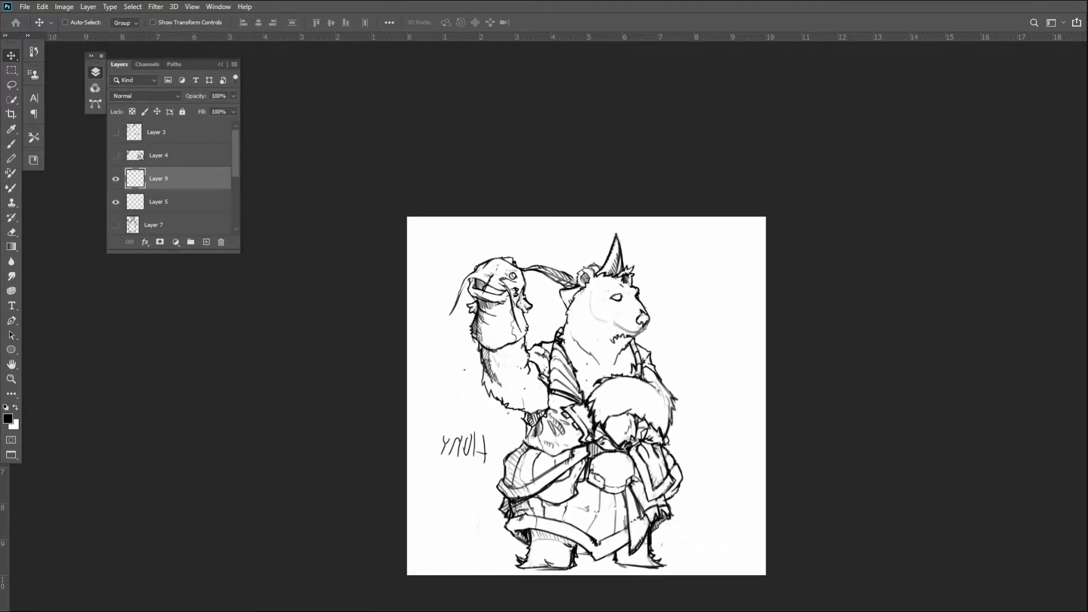
# Check the shared Aggie.io canvas in Chrome and return to the bear drawing in Photoshop
pyautogui.hotkey('alt', 'Tab')
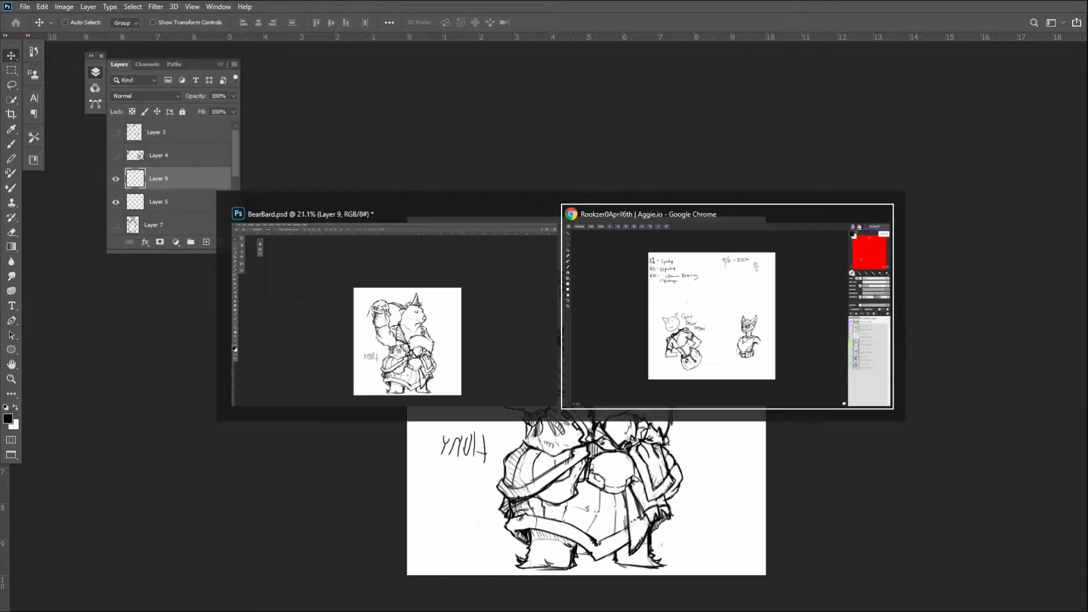
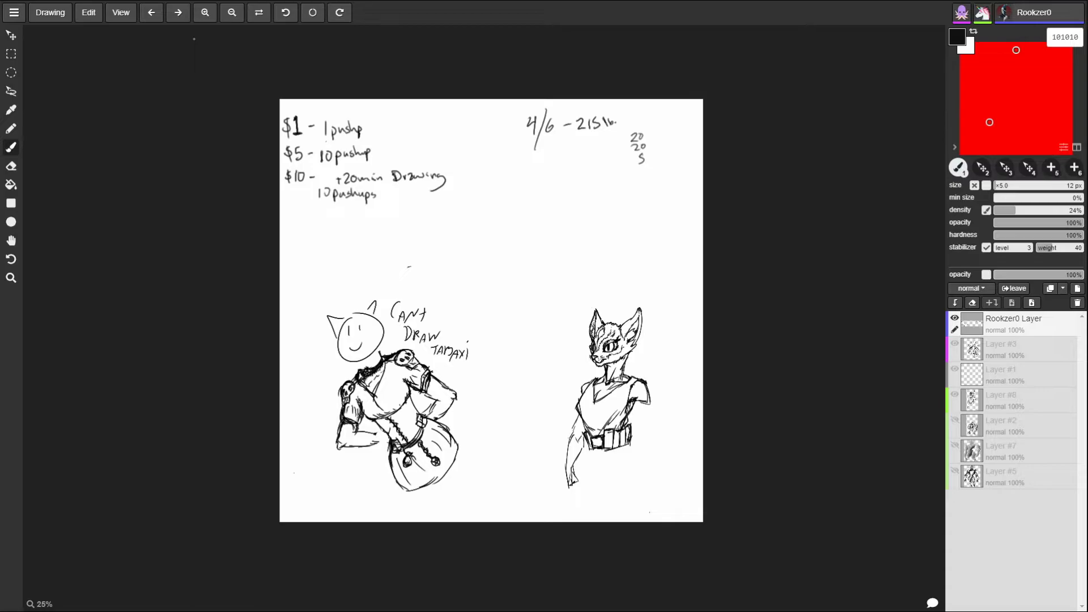
pyautogui.hotkey('alt', 'Tab')
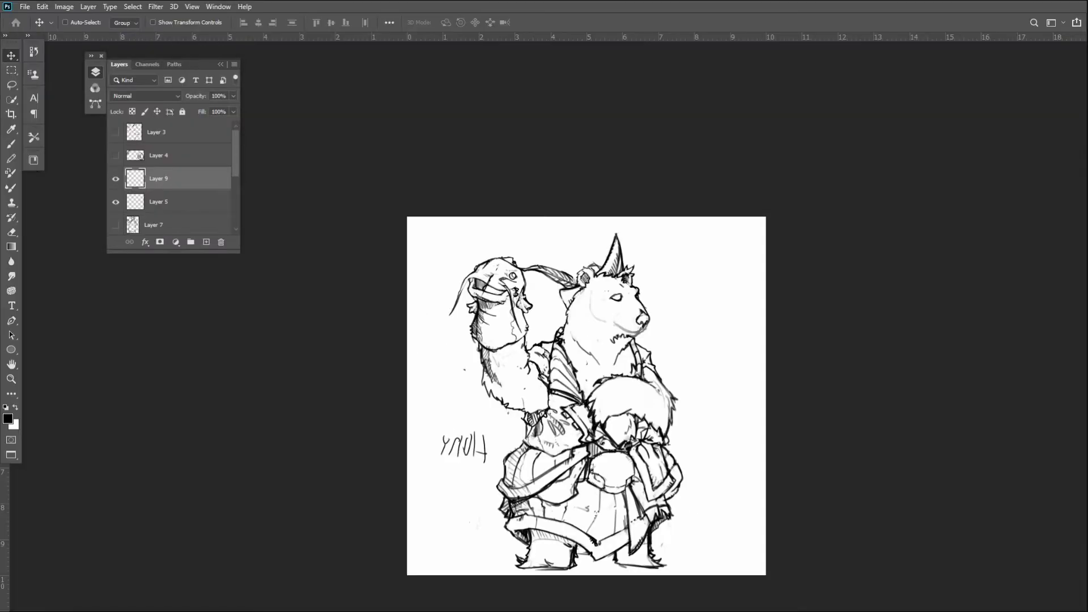
pyautogui.hotkey('ctrl', '+')
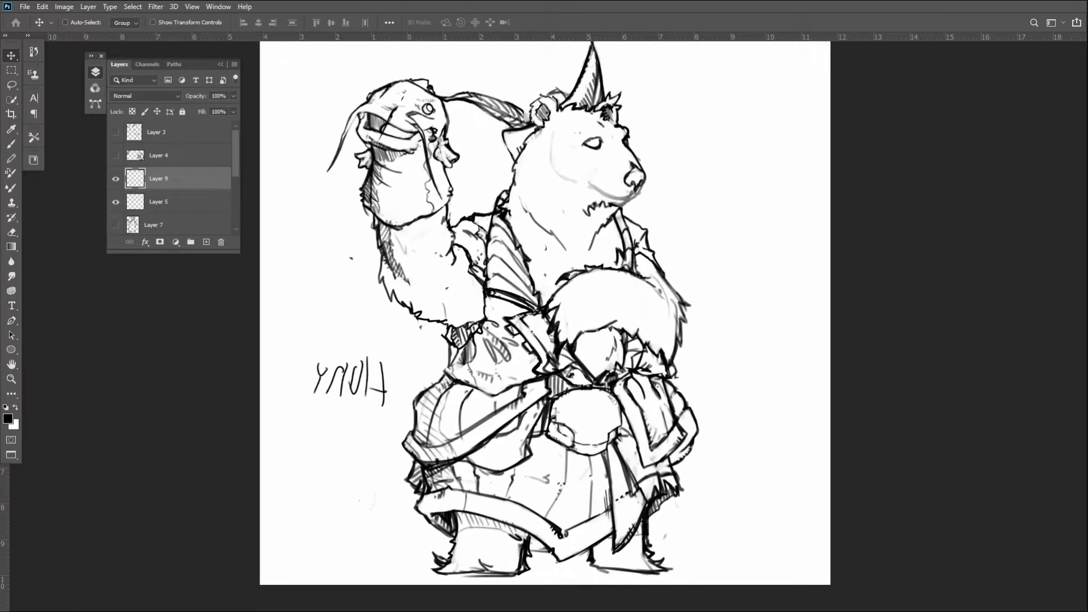
pyautogui.hotkey('ctrl', '-')
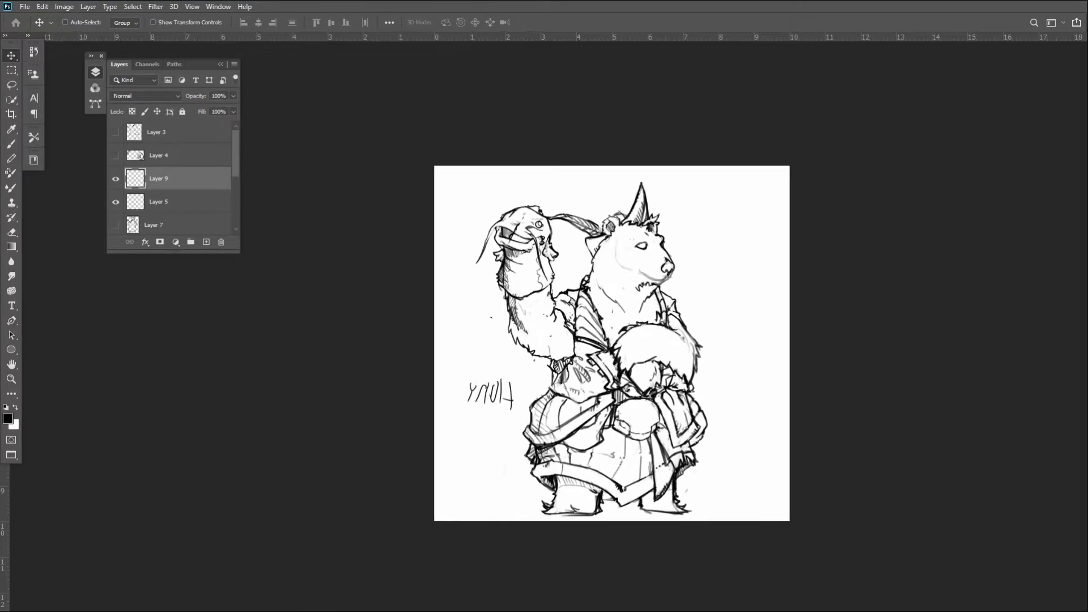
# Flip the bear drawing horizontally
pyautogui.hotkey('ctrl', '+')
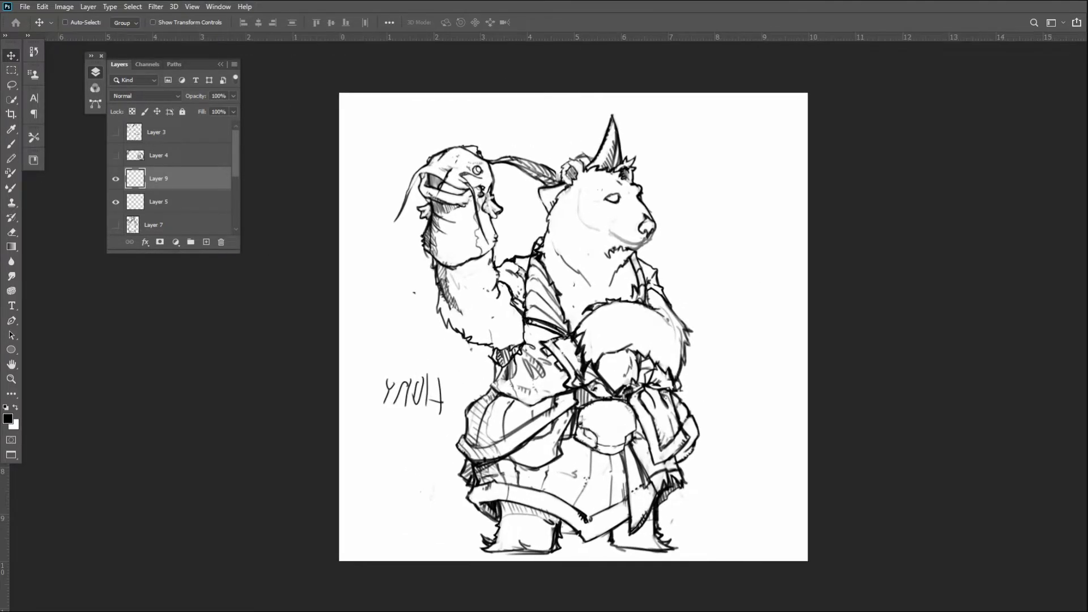
pyautogui.hotkey('alt', 'Tab')
pyautogui.press('Escape')
pyautogui.press('ctrl')
pyautogui.hotkey('ctrl', 'shift', 'h')
pyautogui.scroll(6, 600, 355)
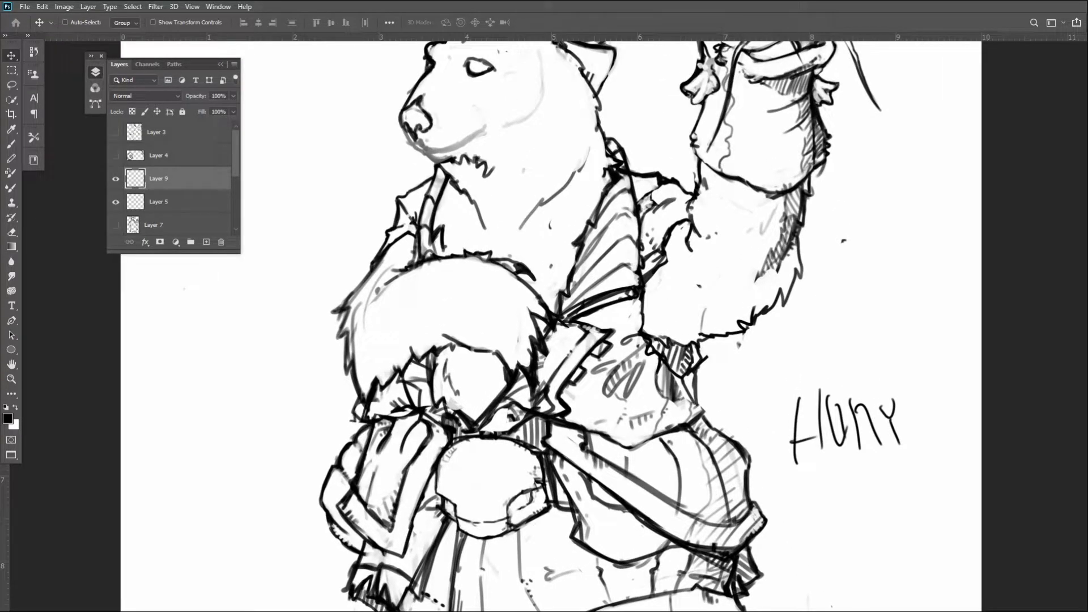
# Darken the bear's mouth line, add fur strokes under the chin and rework the cheek line with a smaller brush
pyautogui.press('b')
pyautogui.press('[')
pyautogui.moveTo(402, 127)
pyautogui.mouseDown()
pyautogui.moveTo(426, 153)
pyautogui.moveTo(430, 123)
pyautogui.moveTo(415, 139)
pyautogui.moveTo(440, 149)
pyautogui.moveTo(420, 146)
pyautogui.moveTo(428, 152)
pyautogui.moveTo(485, 131)
pyautogui.mouseUp()
pyautogui.moveTo(443, 162)
pyautogui.mouseDown()
pyautogui.moveTo(460, 179)
pyautogui.moveTo(440, 198)
pyautogui.moveTo(449, 200)
pyautogui.mouseUp()
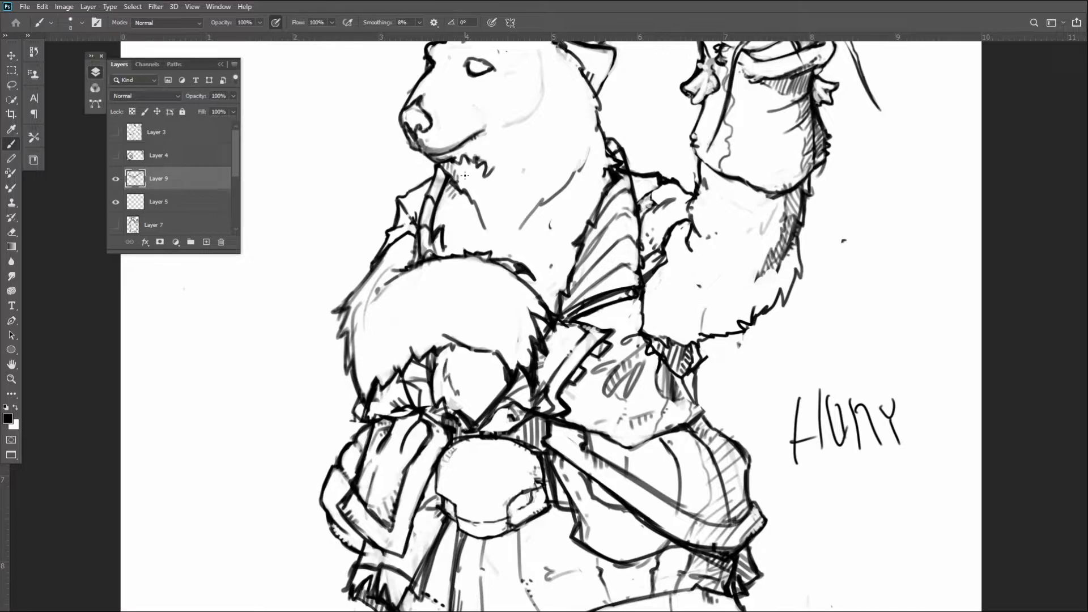
pyautogui.moveTo(518, 124)
pyautogui.mouseDown()
pyautogui.moveTo(532, 119)
pyautogui.moveTo(545, 84)
pyautogui.mouseUp()
# Try strokes along the top of the fish head and the feather's end, undoing the first ones
pyautogui.hotkey('ctrl', '-')
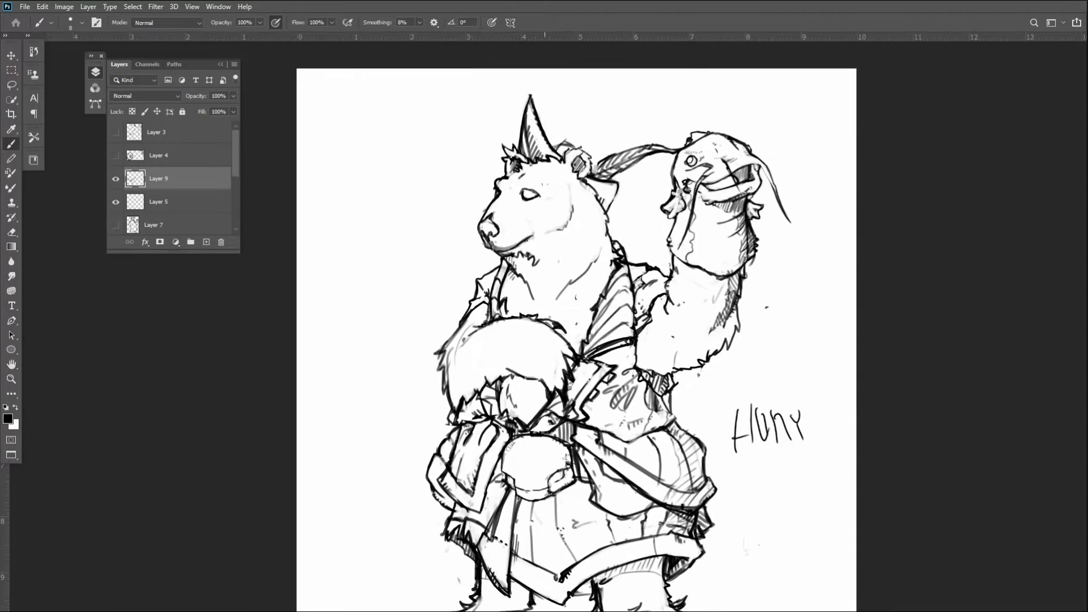
pyautogui.hotkey('ctrl', '+')
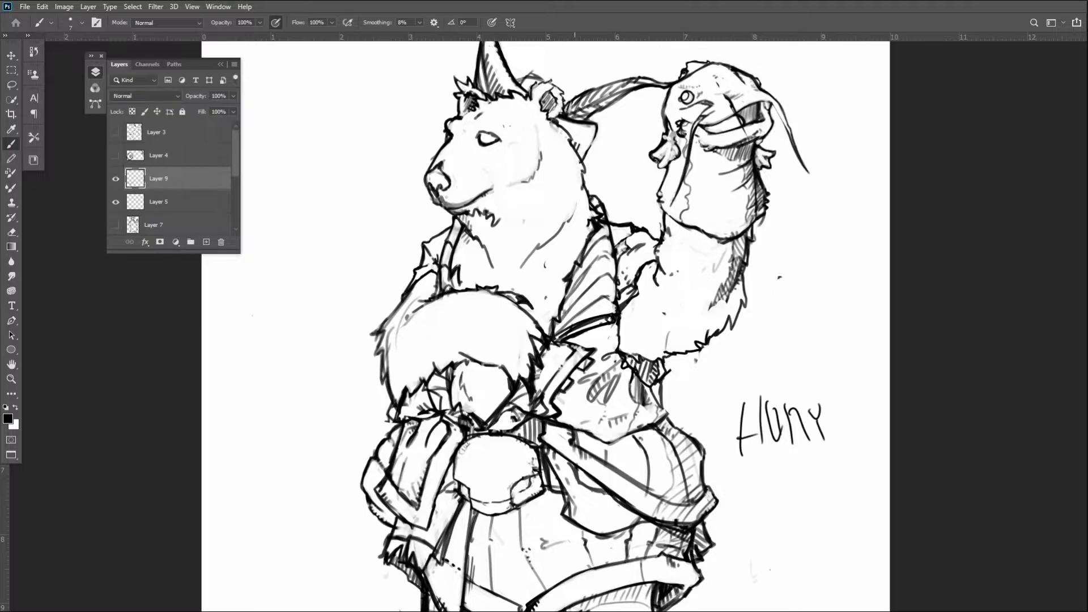
pyautogui.hotkey('ctrl', '-')
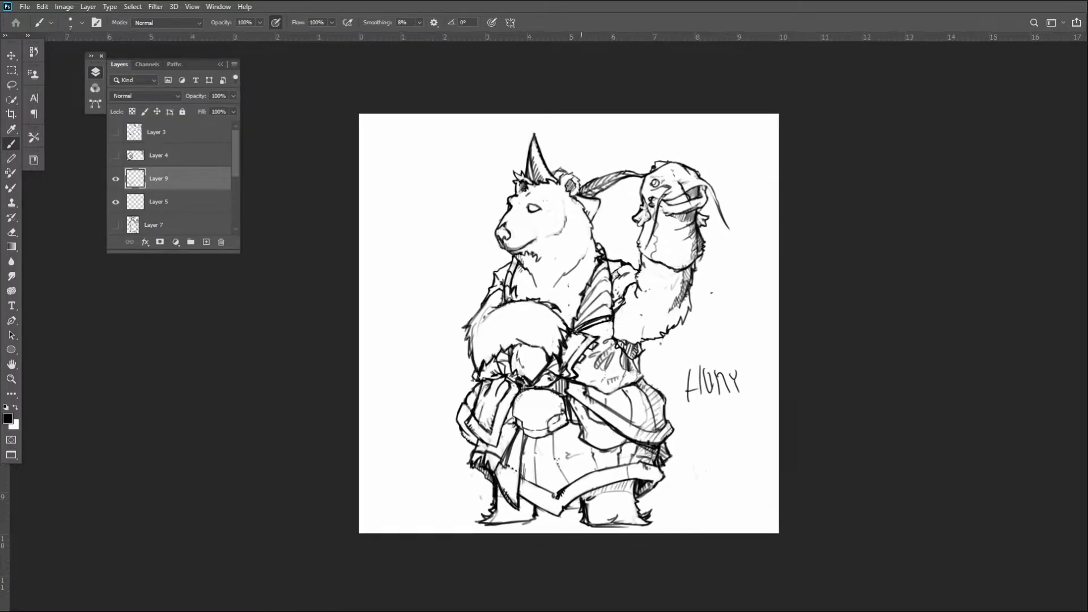
pyautogui.hotkey('ctrl', '+')
pyautogui.scroll(4, 582, 324)
pyautogui.scroll(-3, 582, 324)
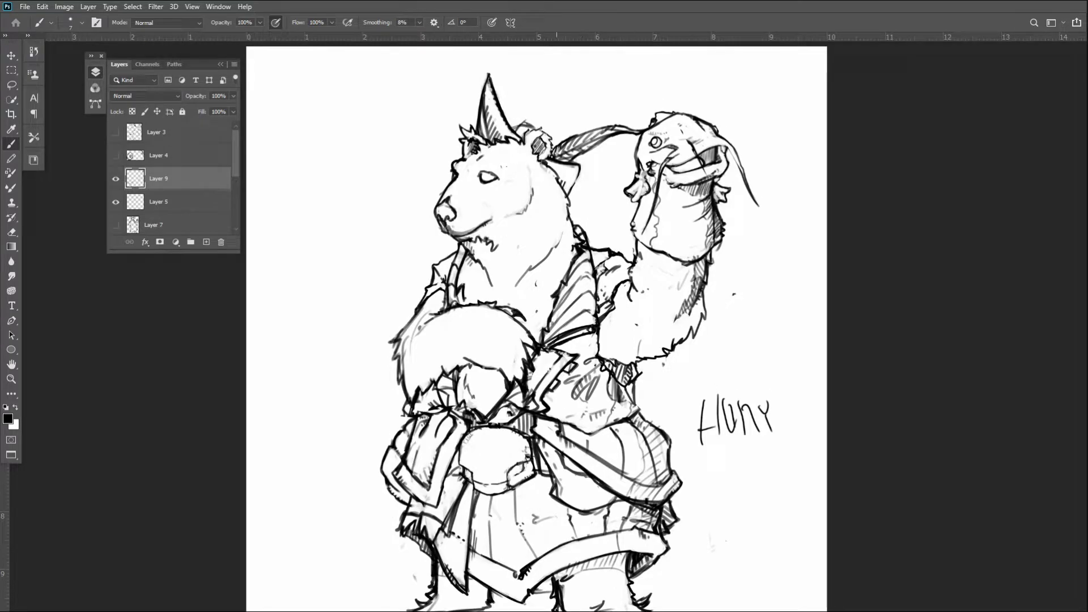
pyautogui.moveTo(634, 141)
pyautogui.mouseDown()
pyautogui.moveTo(646, 120)
pyautogui.moveTo(694, 116)
pyautogui.mouseUp()
pyautogui.hotkey('ctrl', 'z')
pyautogui.hotkey('ctrl', 'z')
pyautogui.moveTo(645, 132); pyautogui.dragTo(627, 128)
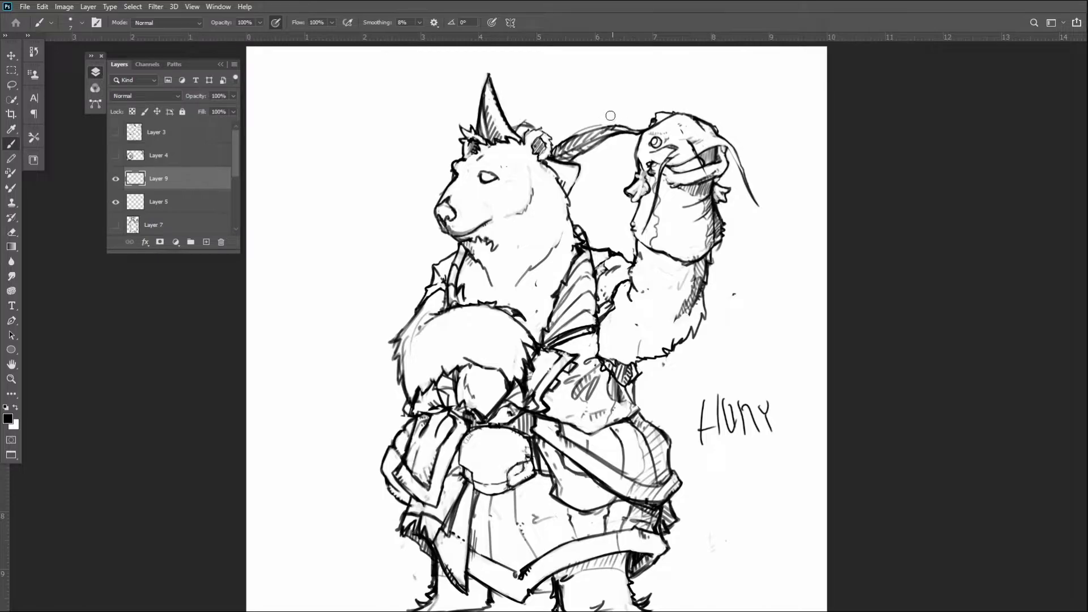
# Check what Layer 9 and Layer 5 contain and move Layer 9 directly above Layer 6
pyautogui.click(119, 177)
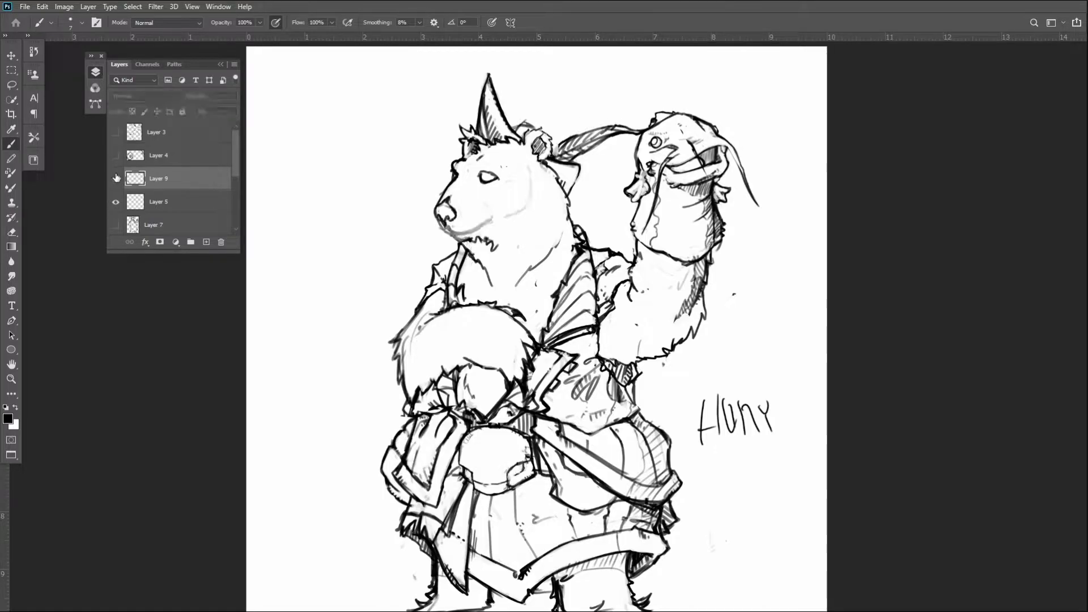
pyautogui.click(116, 177)
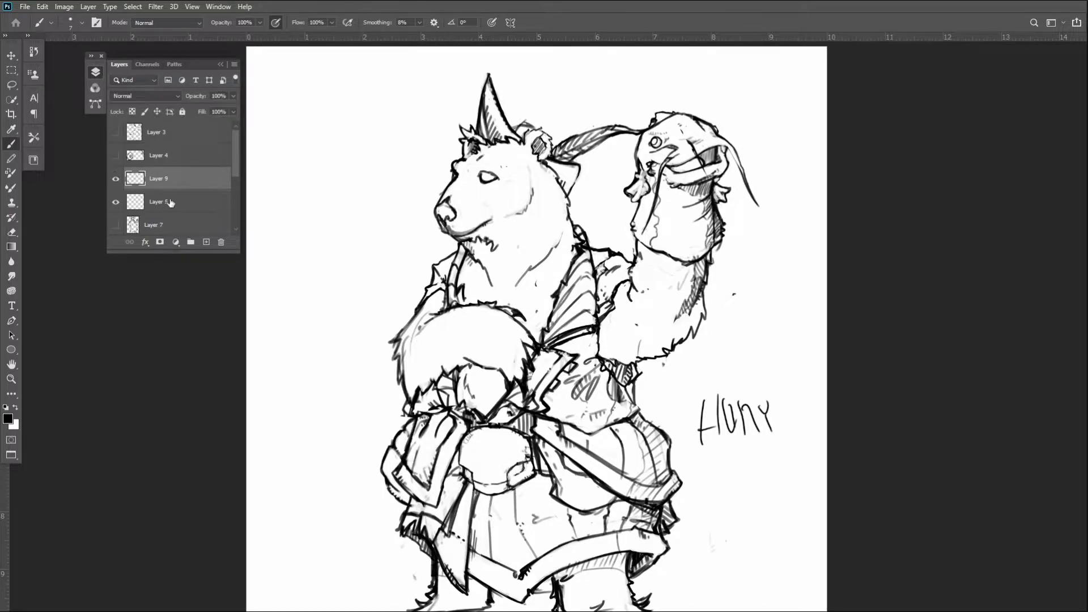
pyautogui.click(116, 202)
pyautogui.click(116, 202)
pyautogui.moveTo(235, 165)
pyautogui.mouseDown()
pyautogui.moveTo(233, 193)
pyautogui.moveTo(232, 178)
pyautogui.mouseUp()
pyautogui.moveTo(181, 151); pyautogui.dragTo(175, 214)
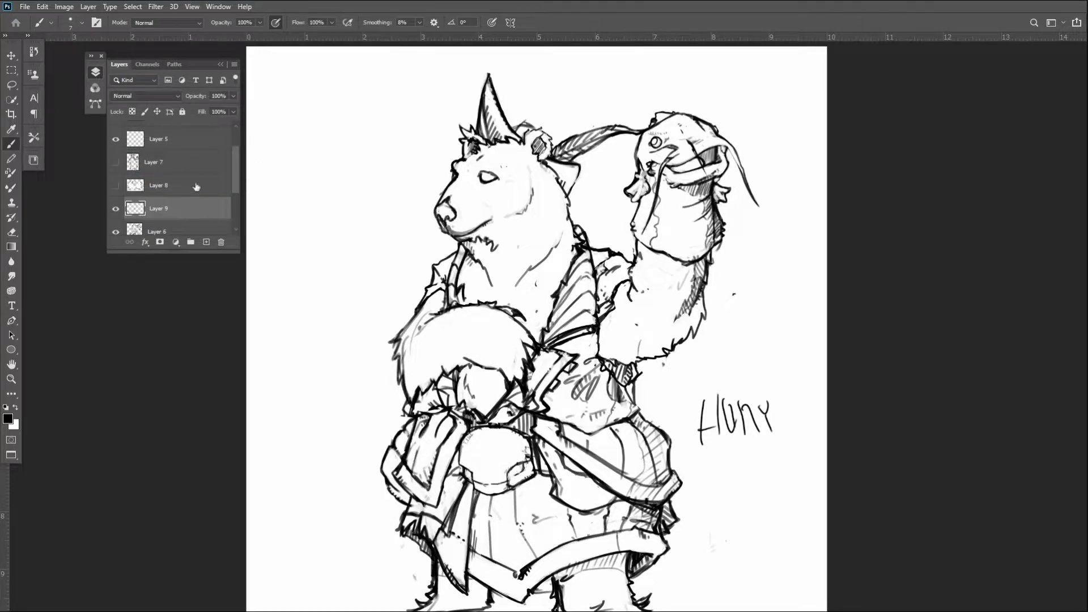
# Merge Layer 9 down into Layer 6
pyautogui.click(116, 210)
pyautogui.click(116, 209)
pyautogui.rightClick(182, 209)
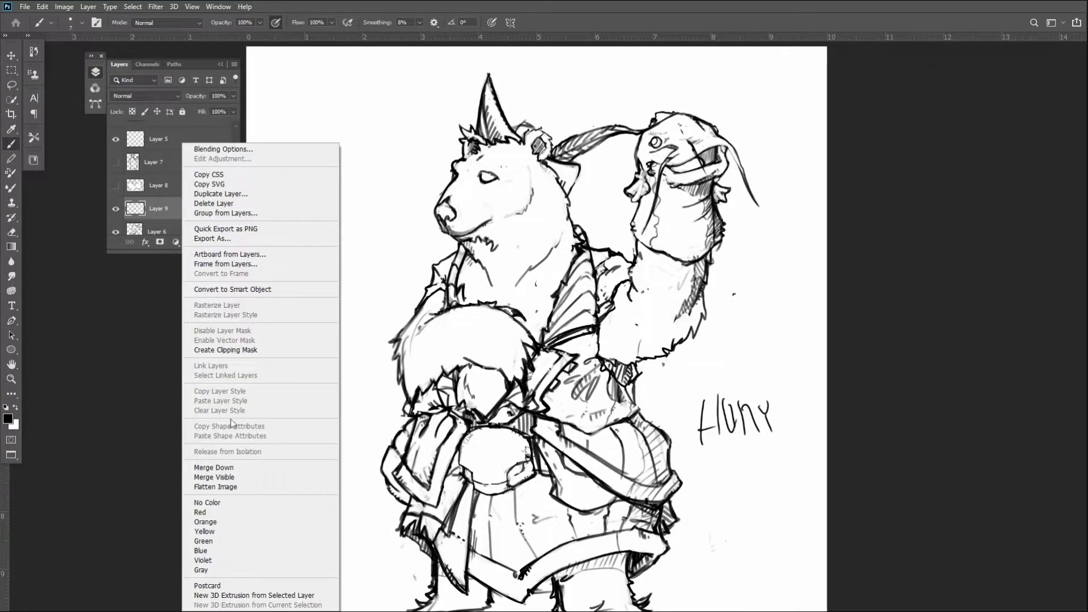
pyautogui.click(237, 468)
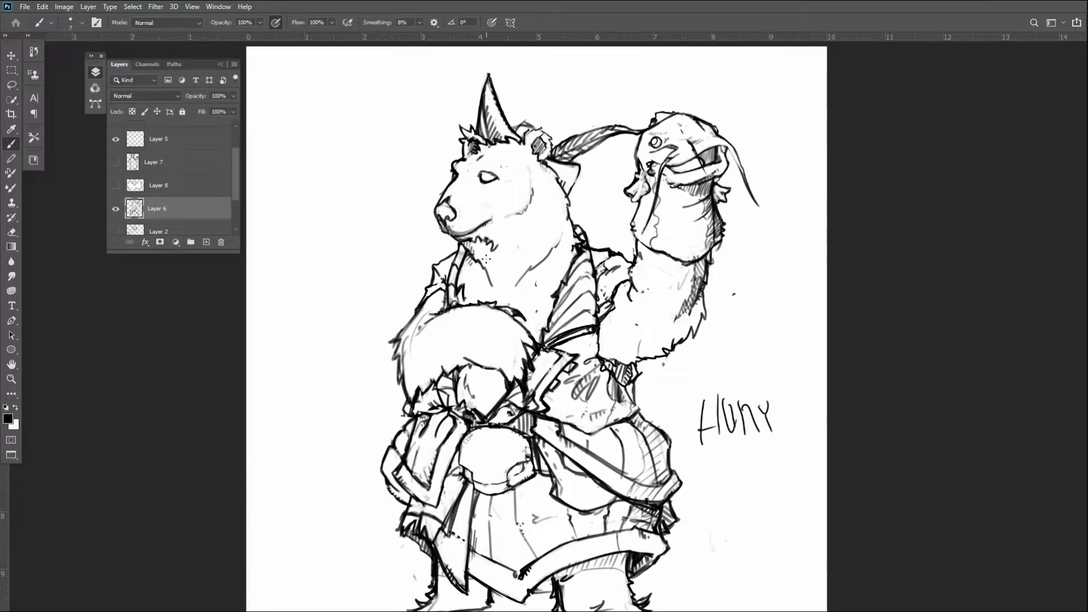
# Erase the feather running from the bear's ear to the fish head and hide Layer 5
pyautogui.moveTo(633, 127)
pyautogui.mouseDown()
pyautogui.moveTo(618, 144)
pyautogui.moveTo(615, 118)
pyautogui.moveTo(591, 148)
pyautogui.moveTo(582, 129)
pyautogui.moveTo(563, 139)
pyautogui.moveTo(557, 154)
pyautogui.moveTo(585, 151)
pyautogui.moveTo(553, 157)
pyautogui.moveTo(584, 165)
pyautogui.mouseUp()
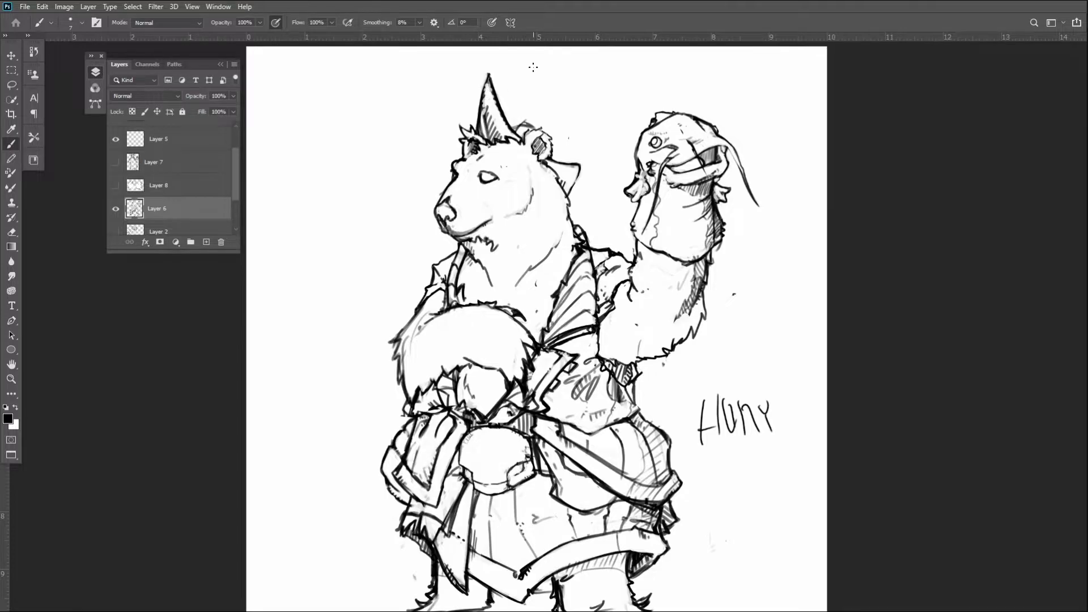
pyautogui.scroll(3, 724, 437)
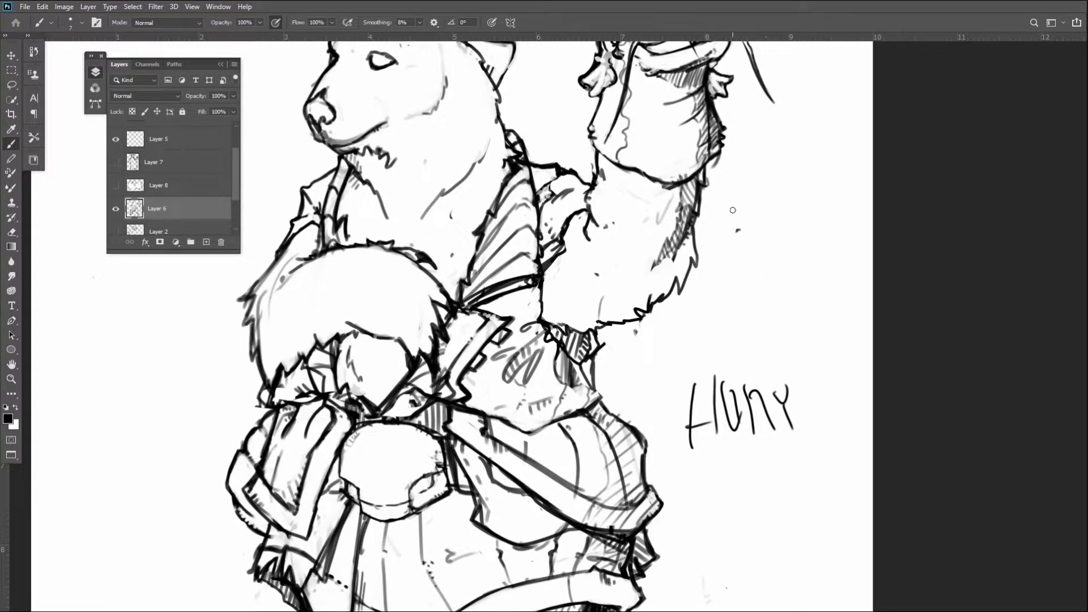
pyautogui.click(120, 138)
pyautogui.click(116, 137)
pyautogui.click(116, 138)
pyautogui.moveTo(677, 207)
pyautogui.mouseDown()
pyautogui.moveTo(770, 194)
pyautogui.moveTo(762, 248)
pyautogui.moveTo(684, 335)
pyautogui.moveTo(703, 332)
pyautogui.mouseUp()
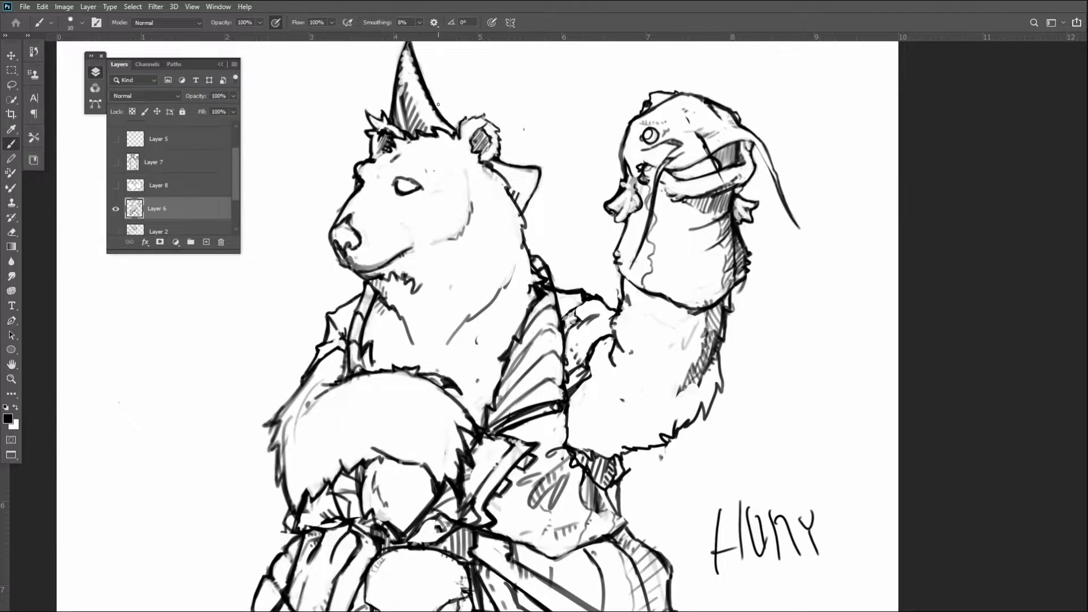
# Sketch an angular outline from the horn's base around the back of the ear and down behind the neck
pyautogui.moveTo(447, 102)
pyautogui.mouseDown()
pyautogui.moveTo(463, 94)
pyautogui.moveTo(512, 127)
pyautogui.moveTo(520, 156)
pyautogui.mouseUp()
pyautogui.press(']')
pyautogui.moveTo(445, 101)
pyautogui.mouseDown()
pyautogui.moveTo(468, 94)
pyautogui.moveTo(505, 127)
pyautogui.moveTo(526, 188)
pyautogui.moveTo(521, 166)
pyautogui.mouseUp()
pyautogui.press('[')
pyautogui.moveTo(448, 120); pyautogui.dragTo(486, 103)
pyautogui.moveTo(504, 163); pyautogui.dragTo(511, 143)
pyautogui.moveTo(488, 101)
pyautogui.mouseDown()
pyautogui.moveTo(531, 144)
pyautogui.moveTo(547, 233)
pyautogui.mouseUp()
pyautogui.moveTo(533, 164)
pyautogui.mouseDown()
pyautogui.moveTo(521, 126)
pyautogui.moveTo(534, 141)
pyautogui.moveTo(499, 105)
pyautogui.moveTo(447, 118)
pyautogui.mouseUp()
pyautogui.moveTo(554, 215); pyautogui.dragTo(538, 256)
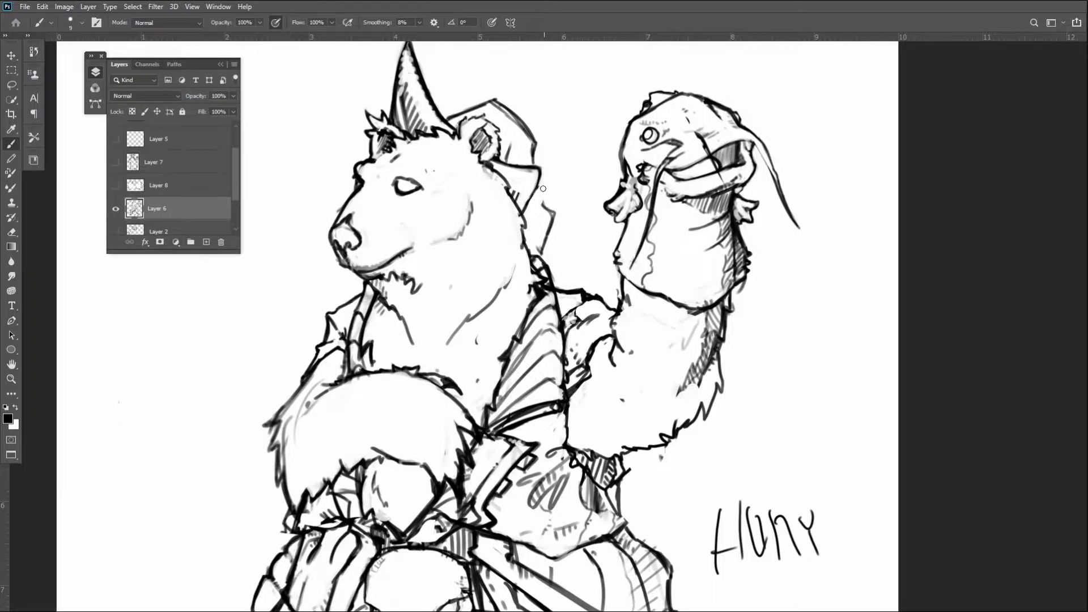
# Remove the line behind the neck, rework the angular outline with shading and erase all but its short upper edge
pyautogui.moveTo(539, 193)
pyautogui.mouseDown()
pyautogui.moveTo(549, 218)
pyautogui.moveTo(541, 255)
pyautogui.moveTo(552, 229)
pyautogui.mouseUp()
pyautogui.moveTo(528, 153)
pyautogui.mouseDown()
pyautogui.moveTo(530, 162)
pyautogui.moveTo(536, 131)
pyautogui.mouseUp()
pyautogui.moveTo(493, 103)
pyautogui.mouseDown()
pyautogui.moveTo(530, 136)
pyautogui.moveTo(513, 108)
pyautogui.moveTo(538, 149)
pyautogui.moveTo(507, 161)
pyautogui.moveTo(526, 162)
pyautogui.mouseUp()
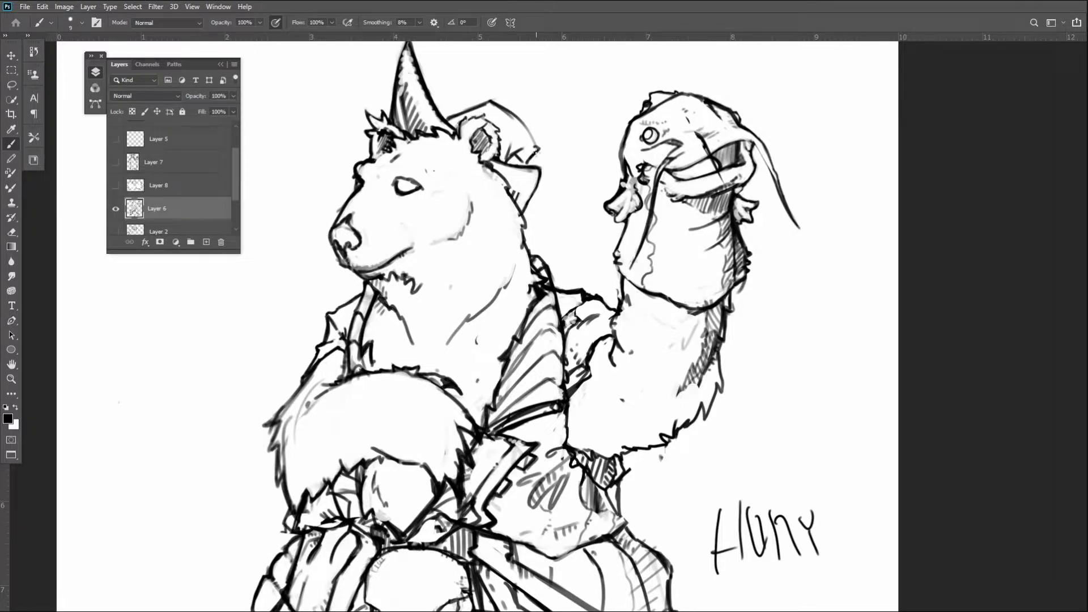
pyautogui.moveTo(519, 144)
pyautogui.mouseDown()
pyautogui.moveTo(509, 159)
pyautogui.moveTo(533, 157)
pyautogui.moveTo(532, 139)
pyautogui.moveTo(494, 102)
pyautogui.moveTo(504, 92)
pyautogui.mouseUp()
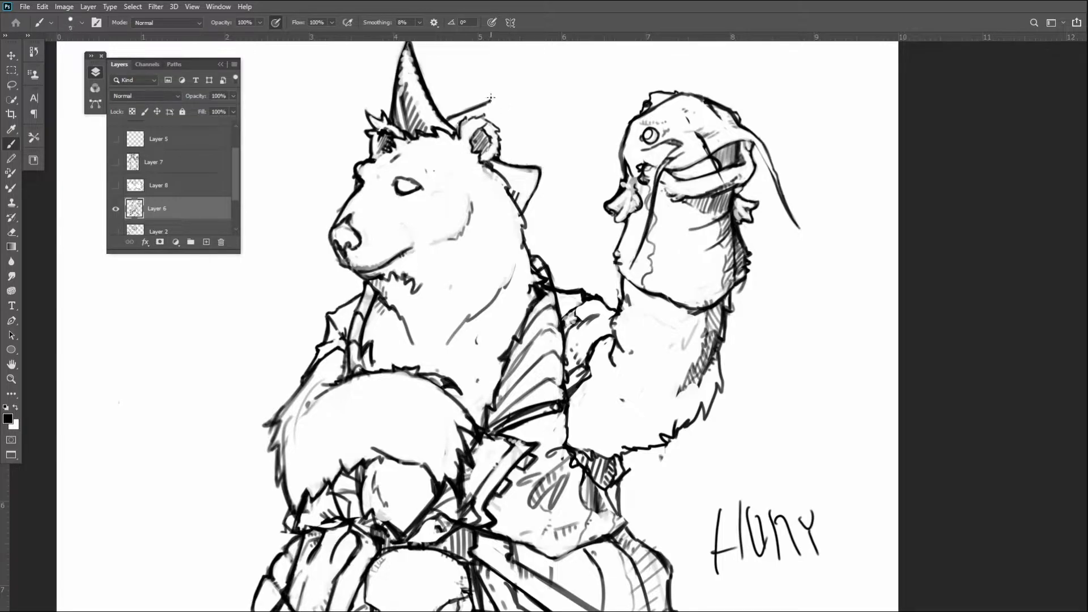
# Sketch a ragged flap behind the ear that sweeps up and outward to a curved, pointed tip
pyautogui.moveTo(490, 97); pyautogui.dragTo(496, 95)
pyautogui.moveTo(512, 164); pyautogui.dragTo(574, 71)
pyautogui.moveTo(497, 101)
pyautogui.mouseDown()
pyautogui.moveTo(574, 45)
pyautogui.moveTo(541, 79)
pyautogui.moveTo(584, 66)
pyautogui.moveTo(557, 86)
pyautogui.moveTo(556, 114)
pyautogui.moveTo(536, 130)
pyautogui.moveTo(551, 122)
pyautogui.moveTo(524, 132)
pyautogui.moveTo(558, 92)
pyautogui.mouseUp()
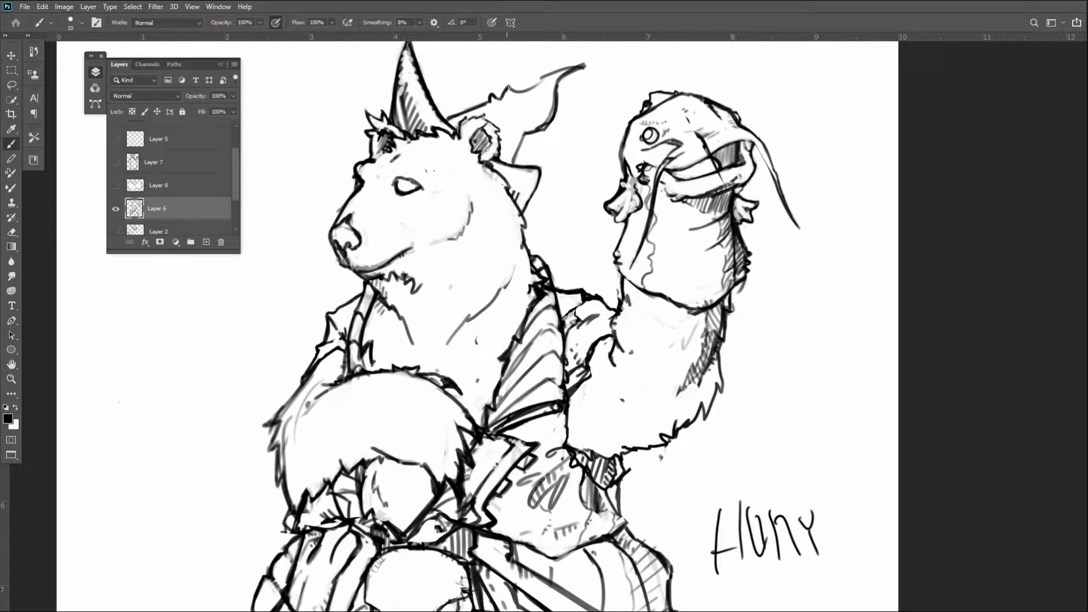
pyautogui.moveTo(513, 89); pyautogui.dragTo(540, 78)
# Undo the pointed flap strokes back to the short upper edge and the stem behind the ear
pyautogui.hotkey('ctrl', 'z')
pyautogui.press(']')
pyautogui.hotkey('ctrl', 'z')
pyautogui.hotkey('ctrl', 'z')
pyautogui.hotkey('ctrl', 'z')
pyautogui.hotkey('ctrl', 'z')
pyautogui.hotkey('ctrl', 'z')
pyautogui.hotkey('ctrl', 'z')
pyautogui.hotkey('ctrl', 'z')
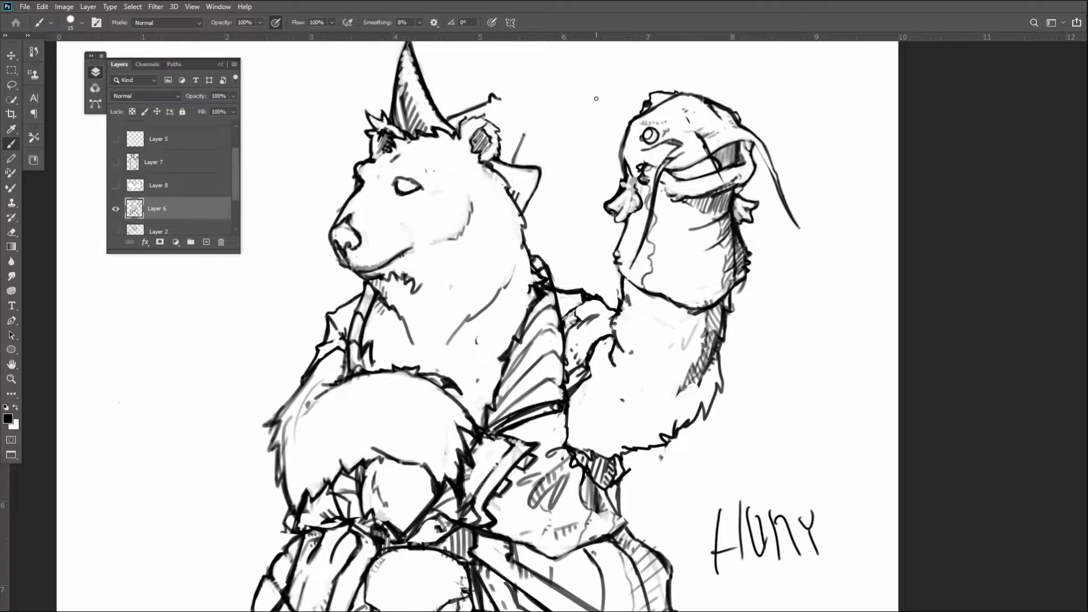
# Draw a shorter, rounded flap behind the bear's ear, undoing failed strokes and redrawing its back edge
pyautogui.press('[')
pyautogui.moveTo(502, 92)
pyautogui.mouseDown()
pyautogui.moveTo(531, 118)
pyautogui.moveTo(516, 146)
pyautogui.mouseUp()
pyautogui.hotkey('ctrl', 'z')
pyautogui.hotkey('ctrl', 'z')
pyautogui.hotkey('ctrl', 'z')
pyautogui.hotkey('ctrl', 'z')
pyautogui.hotkey('ctrl', 'z')
pyautogui.moveTo(514, 162)
pyautogui.mouseDown()
pyautogui.moveTo(533, 135)
pyautogui.moveTo(530, 111)
pyautogui.mouseUp()
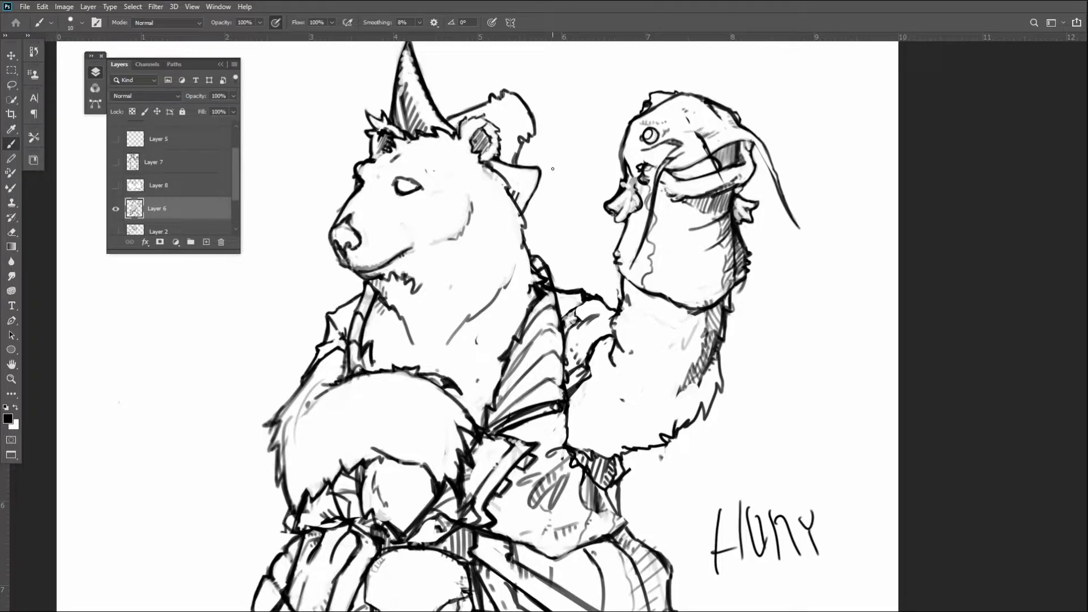
# Erase the handwritten word beside the bear using a larger brush size
pyautogui.press(']')
pyautogui.moveTo(720, 500)
pyautogui.mouseDown()
pyautogui.moveTo(739, 483)
pyautogui.moveTo(748, 579)
pyautogui.moveTo(775, 514)
pyautogui.moveTo(743, 561)
pyautogui.moveTo(820, 491)
pyautogui.moveTo(796, 575)
pyautogui.moveTo(827, 519)
pyautogui.mouseUp()
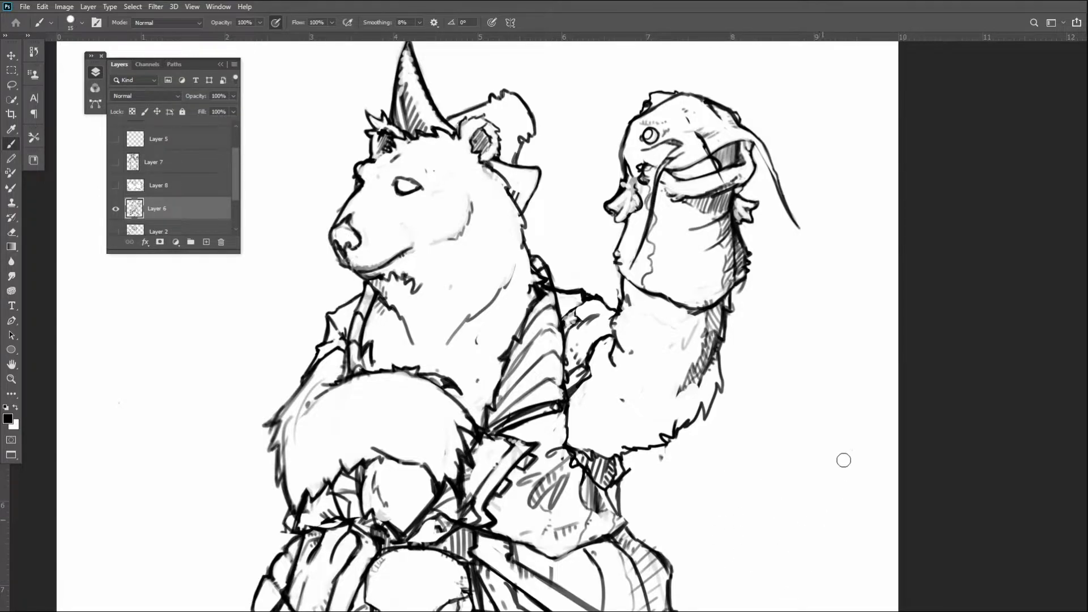
pyautogui.scroll(-5, 828, 374)
pyautogui.hscroll(2, 759, 291)
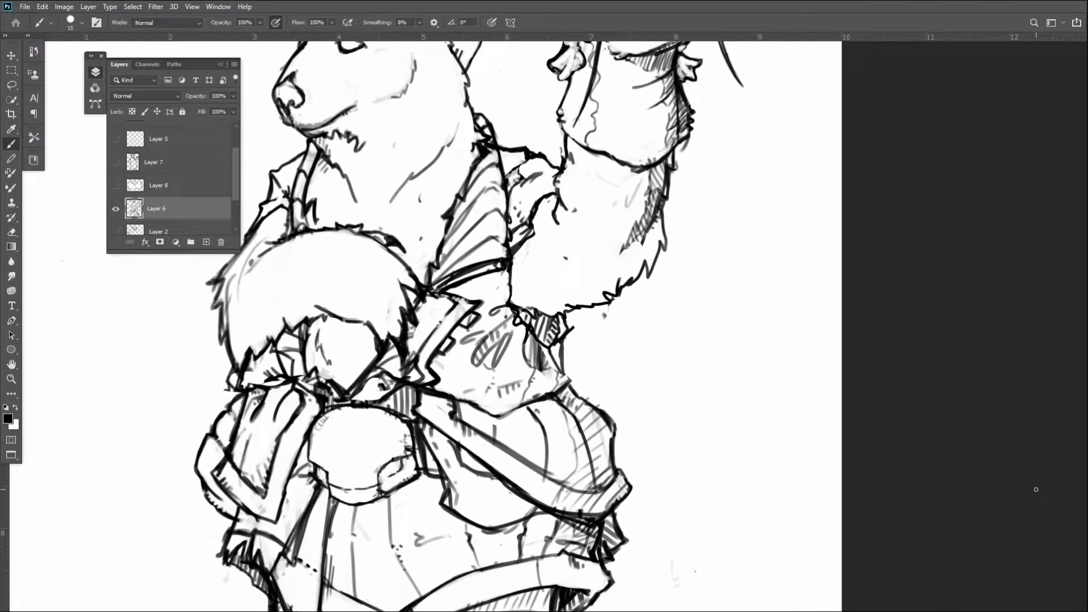
# Redraw the sole line of the foot beneath the hanging cloth point with a smaller brush
pyautogui.press('z')
pyautogui.keyDown('alt'); pyautogui.click(722, 347); pyautogui.keyUp('alt')
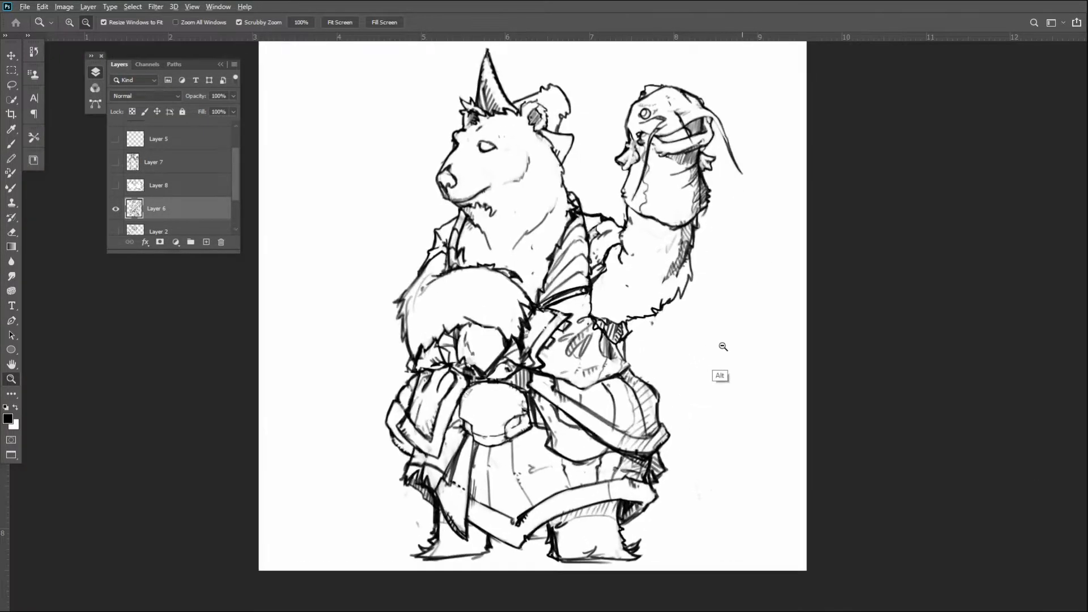
pyautogui.keyDown('alt'); pyautogui.click(720, 348); pyautogui.keyUp('alt')
pyautogui.click(11, 55)
pyautogui.moveTo(660, 348); pyautogui.dragTo(654, 342)
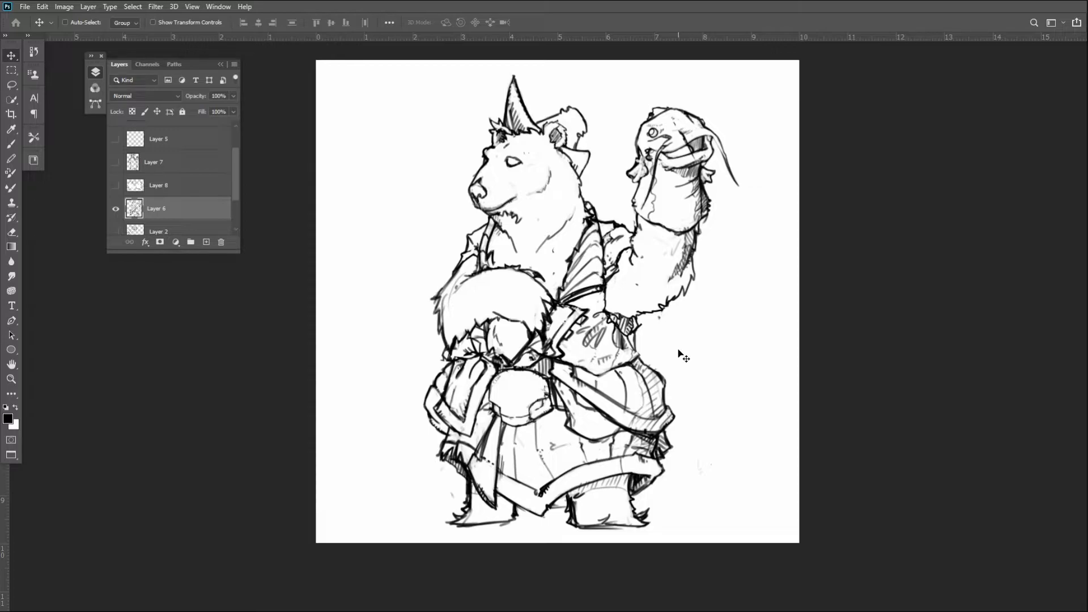
pyautogui.press('z')
pyautogui.moveTo(651, 281)
pyautogui.mouseDown()
pyautogui.moveTo(677, 277)
pyautogui.moveTo(662, 269)
pyautogui.moveTo(661, 281)
pyautogui.mouseUp()
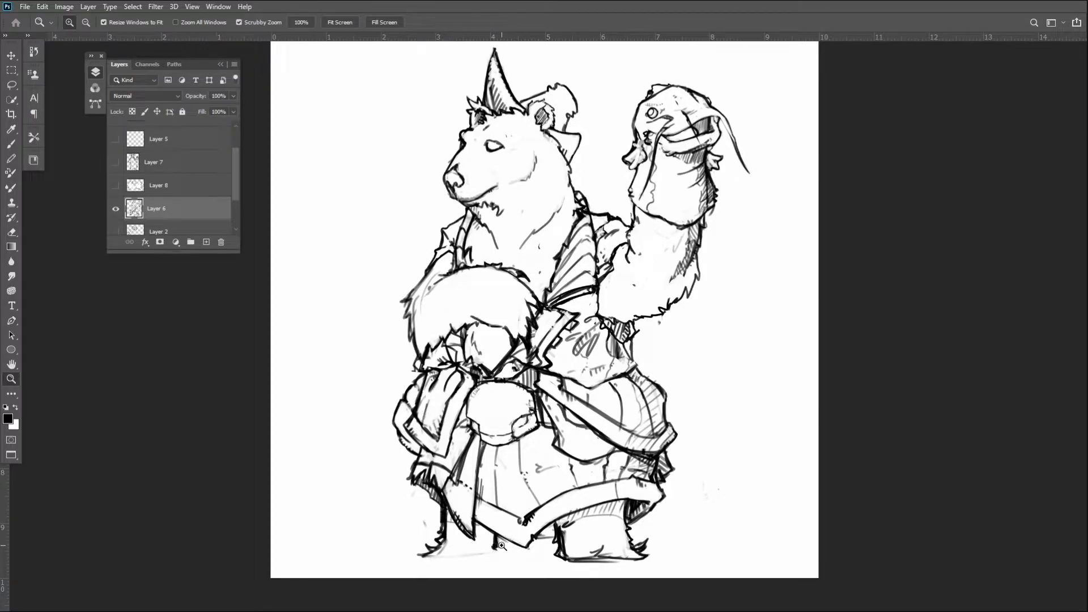
pyautogui.press('b')
pyautogui.press('[')
pyautogui.press(']')
pyautogui.press('[')
pyautogui.moveTo(444, 557); pyautogui.dragTo(497, 554)
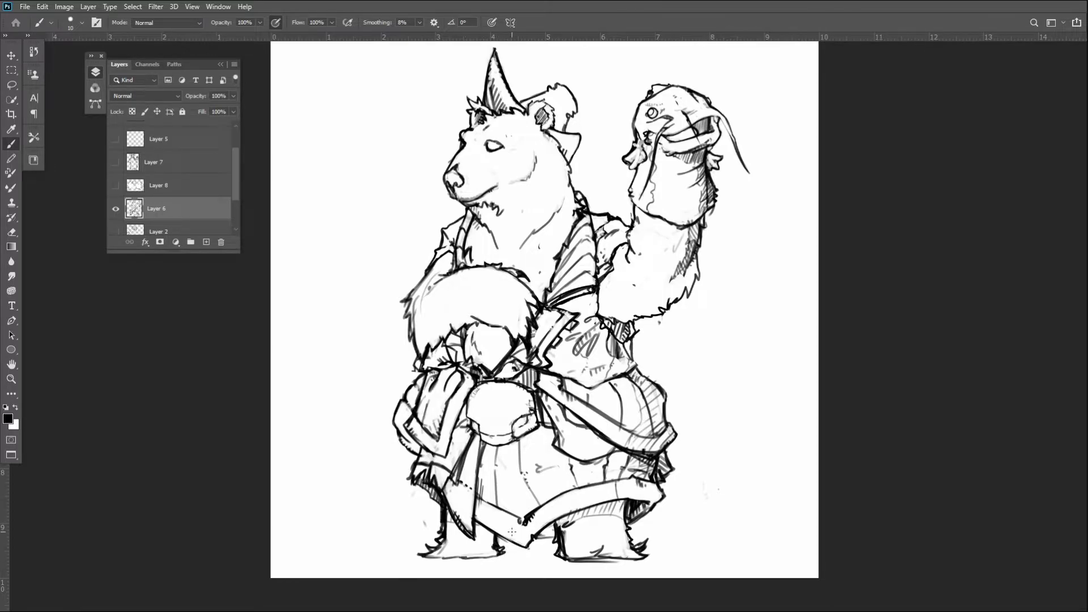
# Extend the fur and ground strokes at the outer edges of both feet, undoing a stroke by the skirt hem
pyautogui.moveTo(425, 555)
pyautogui.mouseDown()
pyautogui.moveTo(413, 527)
pyautogui.moveTo(428, 549)
pyautogui.mouseUp()
pyautogui.moveTo(652, 502); pyautogui.dragTo(658, 495)
pyautogui.hotkey('ctrl', 'z')
pyautogui.moveTo(605, 554)
pyautogui.mouseDown()
pyautogui.moveTo(632, 562)
pyautogui.moveTo(654, 556)
pyautogui.moveTo(640, 545)
pyautogui.moveTo(652, 550)
pyautogui.mouseUp()
pyautogui.press(']')
# Switch to the Aggie.io canvas in Chrome and sketch round head constructions with snouts between the two characters
pyautogui.hotkey('alt', 'Tab')
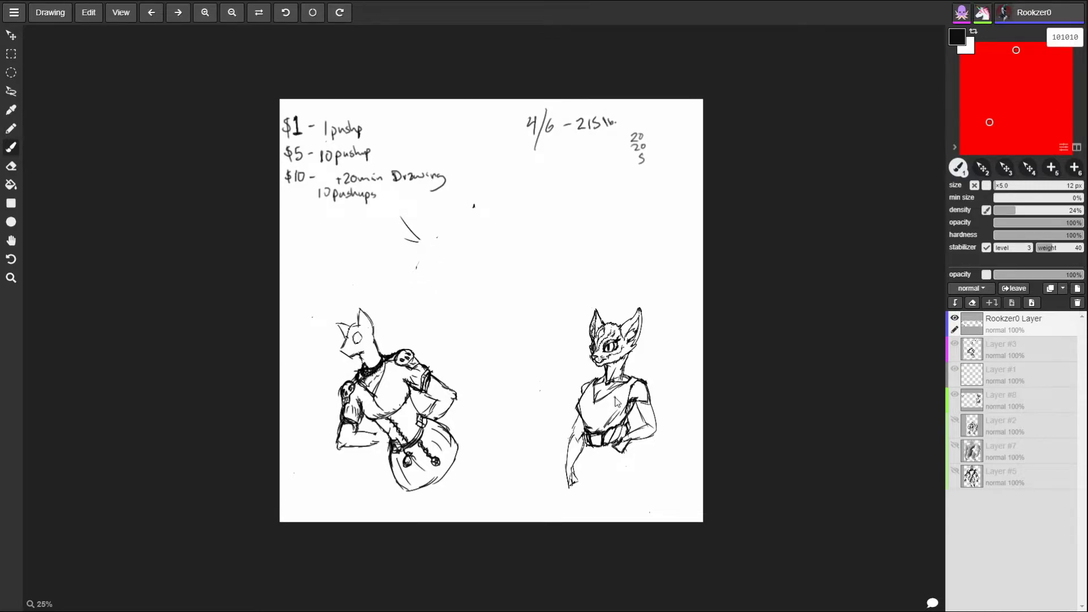
pyautogui.moveTo(485, 296)
pyautogui.mouseDown()
pyautogui.moveTo(520, 324)
pyautogui.moveTo(479, 337)
pyautogui.moveTo(484, 292)
pyautogui.moveTo(518, 337)
pyautogui.moveTo(516, 297)
pyautogui.moveTo(490, 332)
pyautogui.moveTo(520, 295)
pyautogui.mouseUp()
pyautogui.moveTo(476, 334)
pyautogui.mouseDown()
pyautogui.moveTo(494, 325)
pyautogui.moveTo(504, 337)
pyautogui.moveTo(474, 336)
pyautogui.moveTo(501, 333)
pyautogui.moveTo(485, 340)
pyautogui.moveTo(489, 362)
pyautogui.moveTo(470, 332)
pyautogui.moveTo(497, 357)
pyautogui.moveTo(482, 351)
pyautogui.mouseUp()
pyautogui.moveTo(488, 336)
pyautogui.mouseDown()
pyautogui.moveTo(478, 350)
pyautogui.moveTo(482, 340)
pyautogui.moveTo(469, 345)
pyautogui.moveTo(465, 307)
pyautogui.mouseUp()
pyautogui.moveTo(404, 293); pyautogui.dragTo(402, 307)
pyautogui.moveTo(481, 292)
pyautogui.mouseDown()
pyautogui.moveTo(467, 325)
pyautogui.moveTo(486, 361)
pyautogui.moveTo(525, 328)
pyautogui.moveTo(530, 300)
pyautogui.moveTo(510, 354)
pyautogui.mouseUp()
pyautogui.moveTo(524, 309)
pyautogui.mouseDown()
pyautogui.moveTo(520, 346)
pyautogui.moveTo(501, 335)
pyautogui.moveTo(518, 328)
pyautogui.mouseUp()
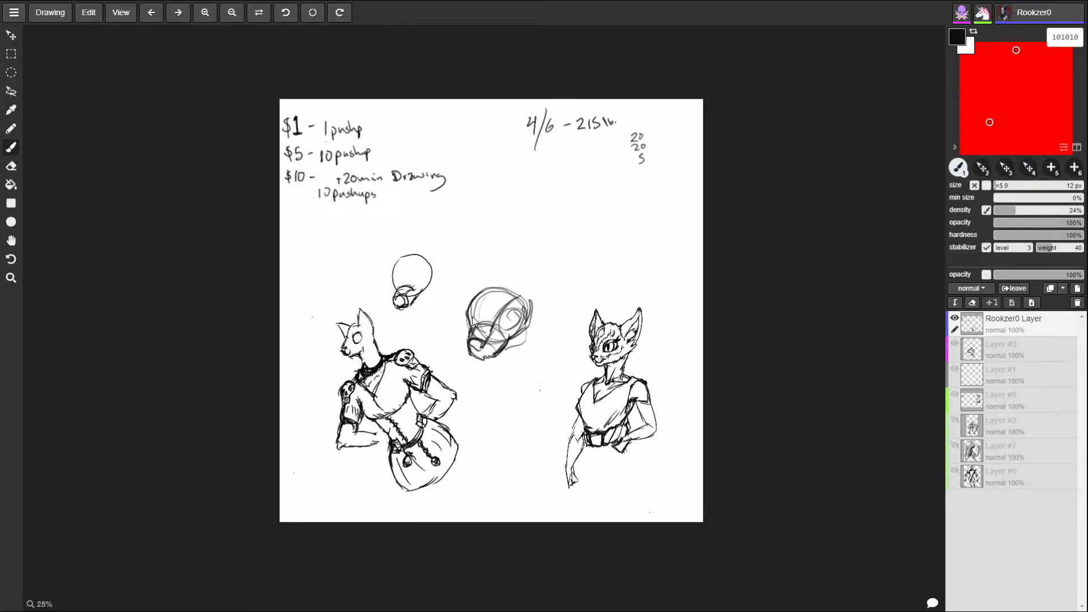
# Sketch a tall outline tapering downward around a vertical centre line, beside the weight note on the canvas
pyautogui.press('alt')
pyautogui.moveTo(559, 153)
pyautogui.mouseDown()
pyautogui.moveTo(565, 336)
pyautogui.moveTo(619, 168)
pyautogui.mouseUp()
pyautogui.moveTo(564, 335)
pyautogui.mouseDown()
pyautogui.moveTo(522, 207)
pyautogui.moveTo(498, 187)
pyautogui.moveTo(498, 136)
pyautogui.moveTo(488, 132)
pyautogui.mouseUp()
pyautogui.moveTo(619, 169); pyautogui.dragTo(625, 119)
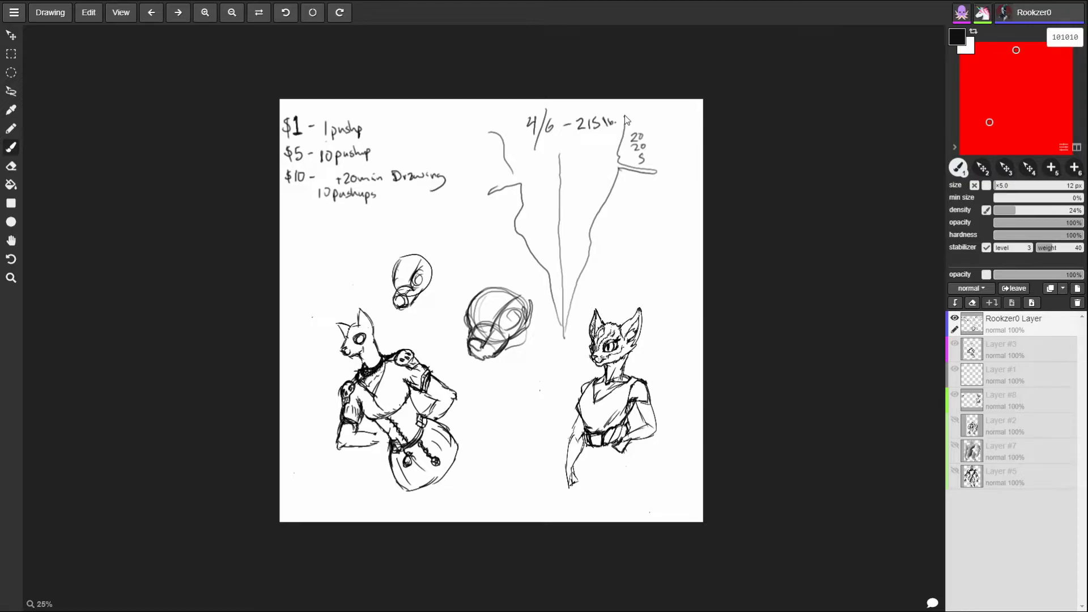
pyautogui.press('m')
pyautogui.moveTo(556, 282); pyautogui.dragTo(564, 352)
# Open a new Chrome tab, glance at the bear drawing in Photoshop and return to Chrome out of full-screen view
pyautogui.hotkey('ctrl', 't')
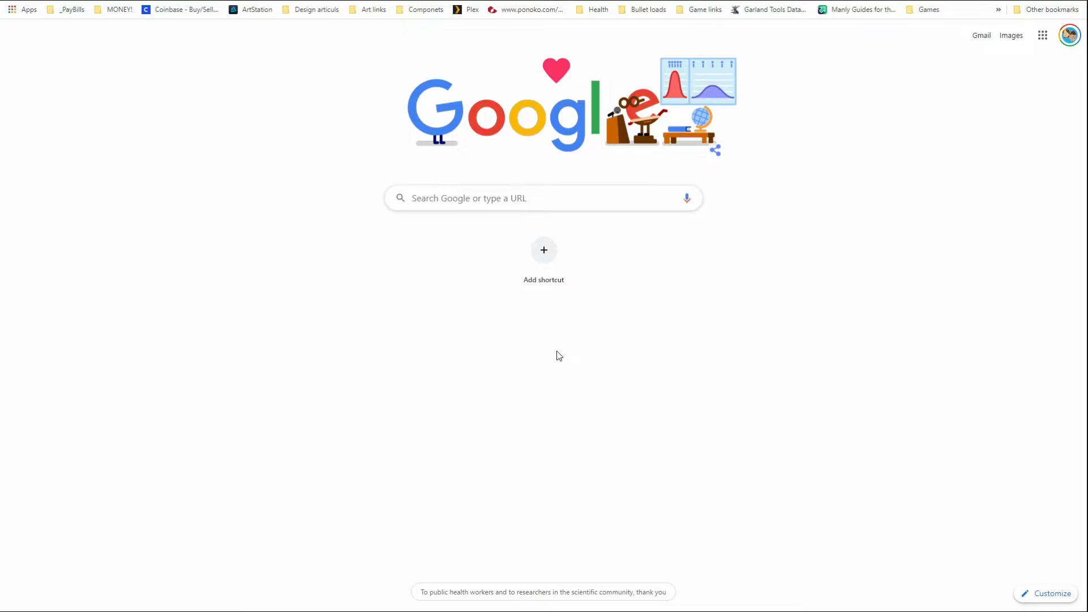
pyautogui.hotkey('alt', 'Tab')
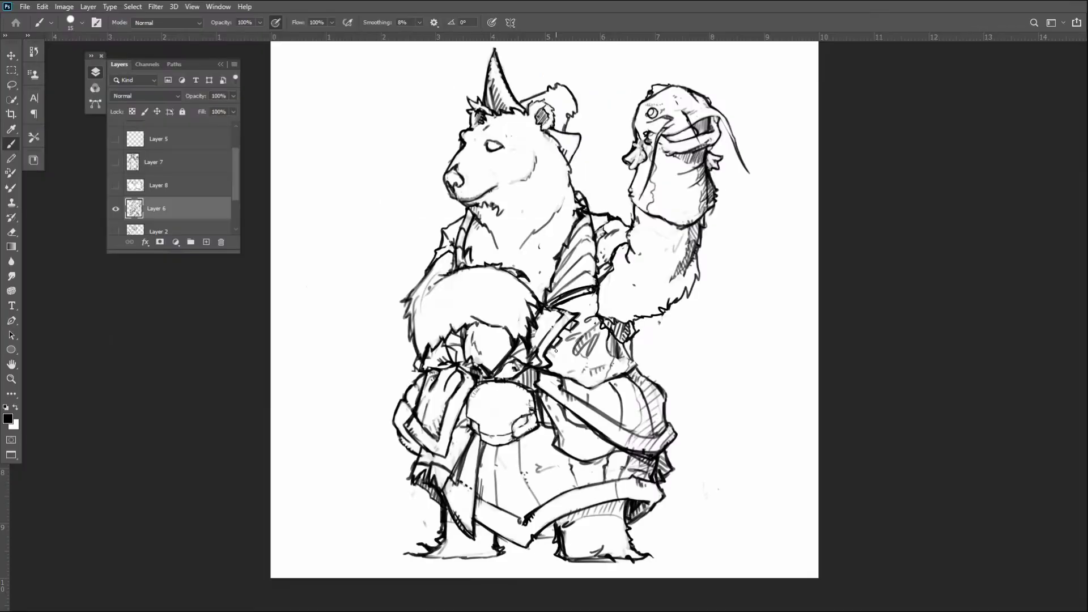
pyautogui.hotkey('alt', 'Tab')
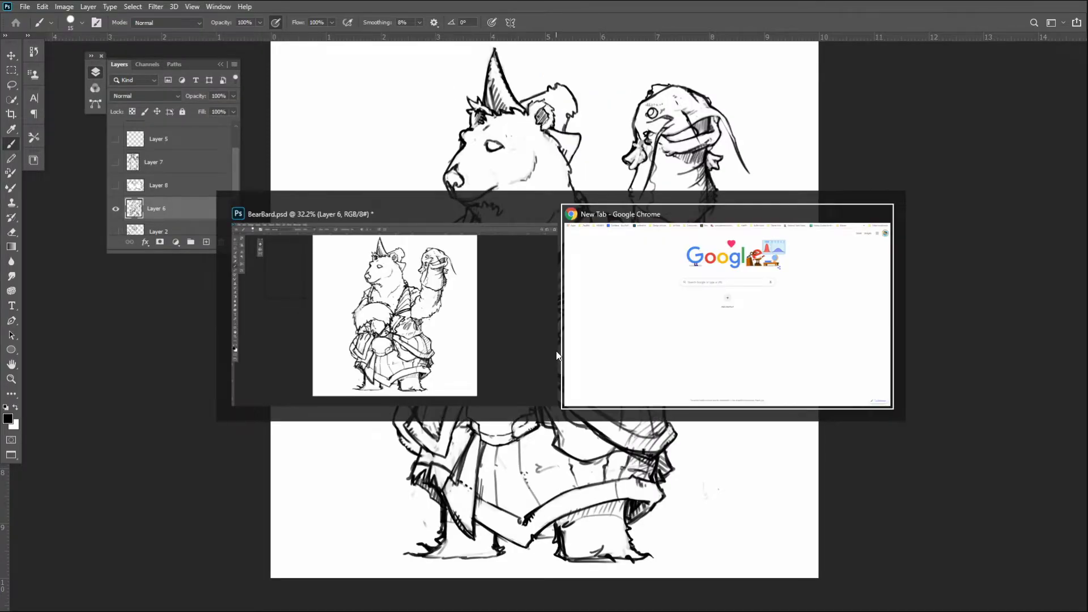
pyautogui.press('F11')
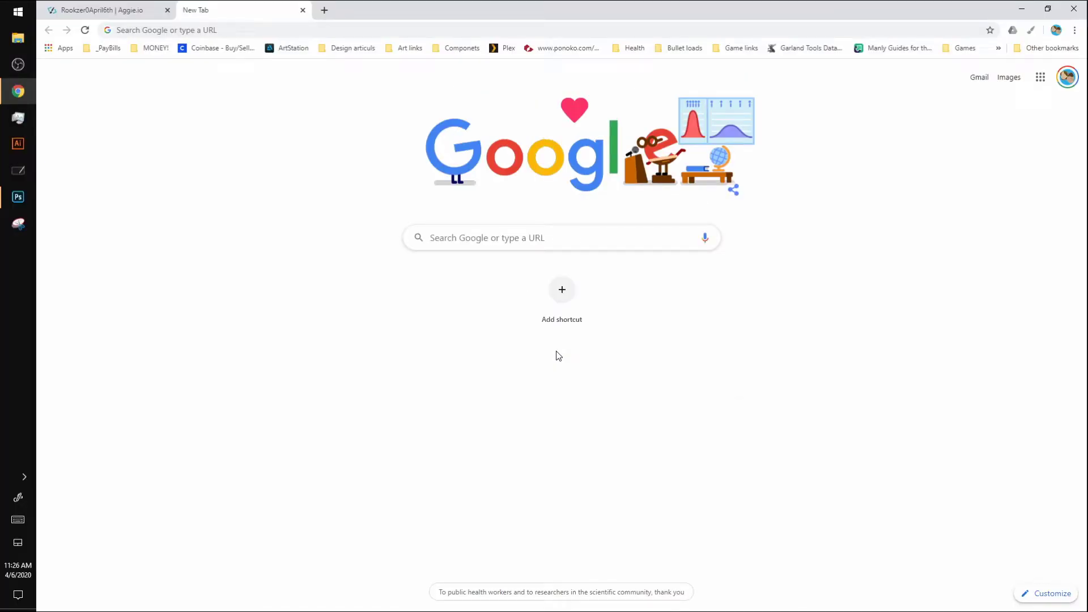
# Close the empty new tab in Chrome and switch back to the bear drawing in Photoshop
pyautogui.click(303, 10)
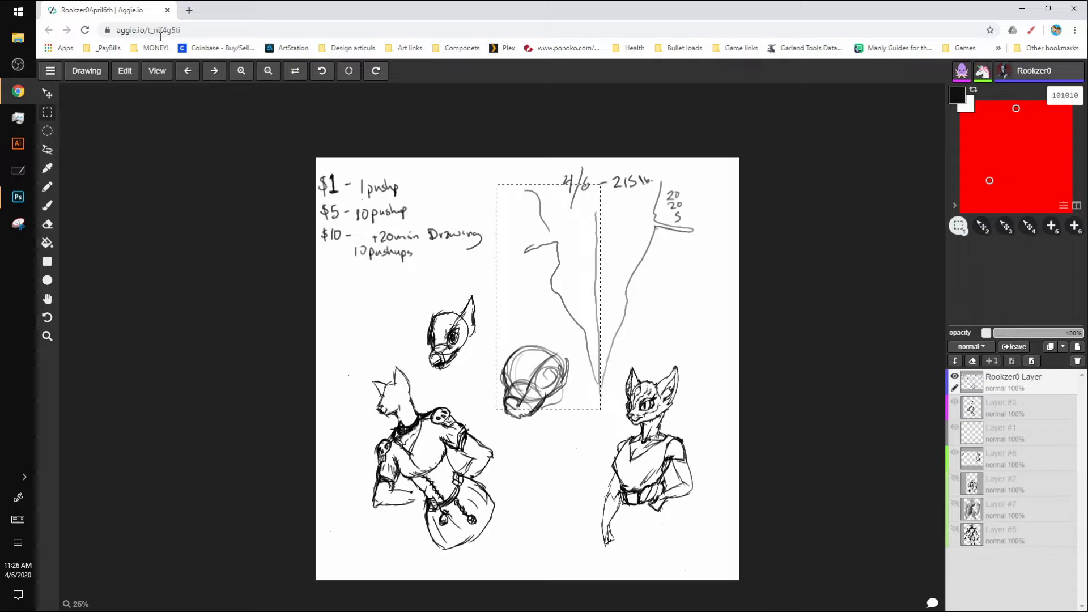
pyautogui.hotkey('alt', 'Tab')
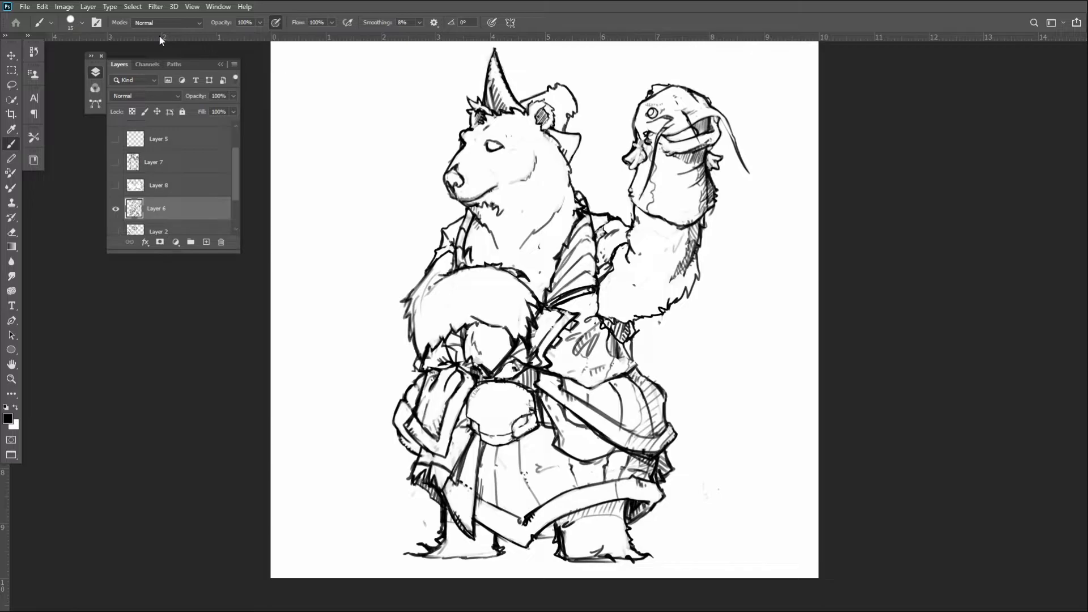
# Try setting up a vertical paint symmetry axis and moving it into the blank area beside the bear
pyautogui.click(510, 22)
pyautogui.click(543, 69)
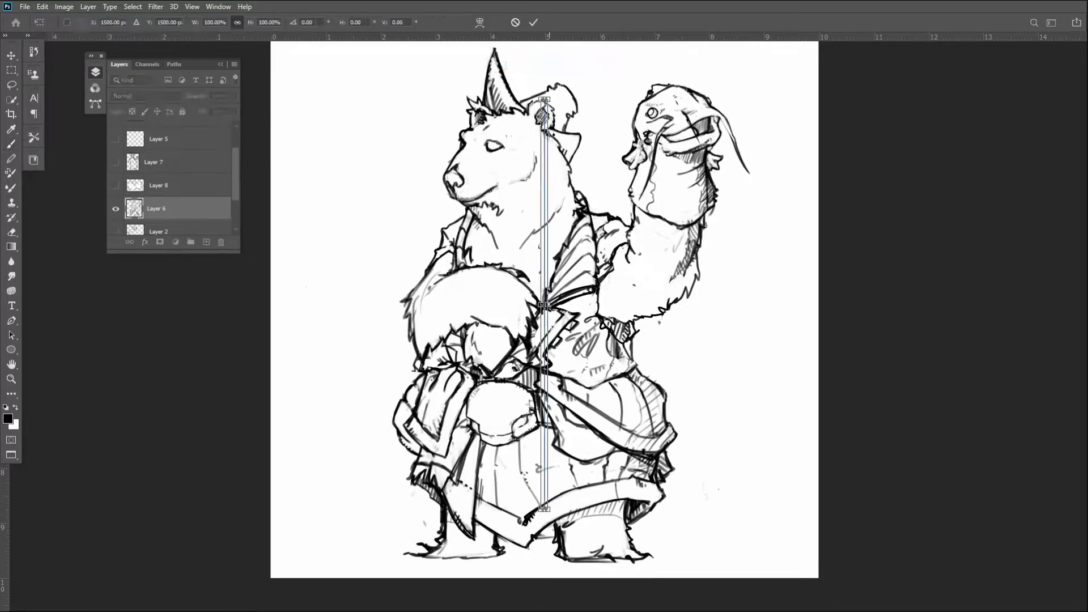
pyautogui.moveTo(547, 132)
pyautogui.mouseDown()
pyautogui.moveTo(358, 109)
pyautogui.moveTo(342, 126)
pyautogui.mouseUp()
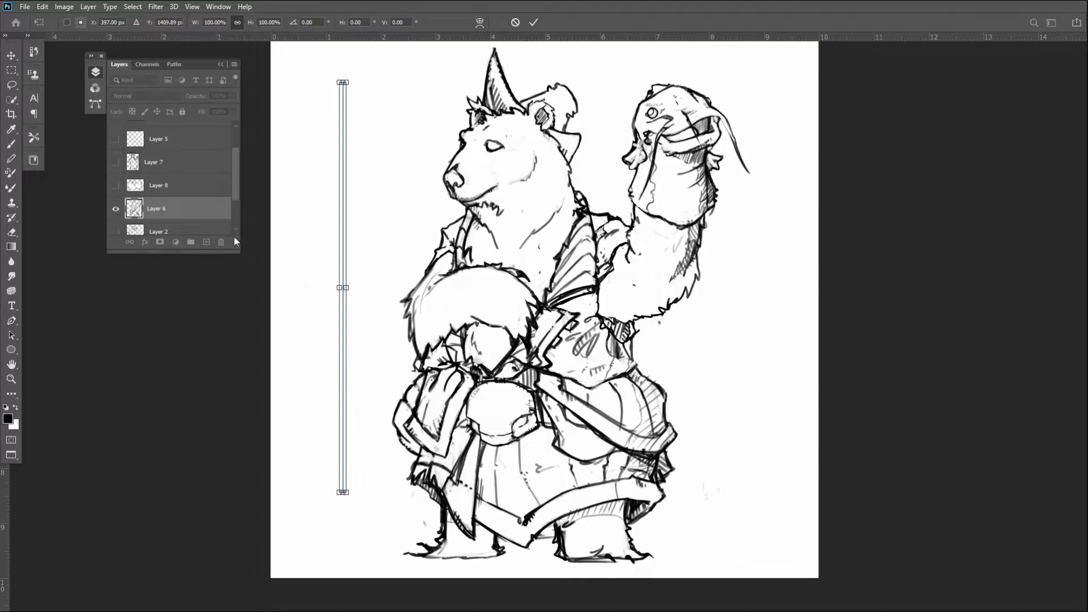
# Put the Aggie.io canvas in Chrome back into full-screen view and return to Photoshop
pyautogui.hotkey('alt', 'Tab')
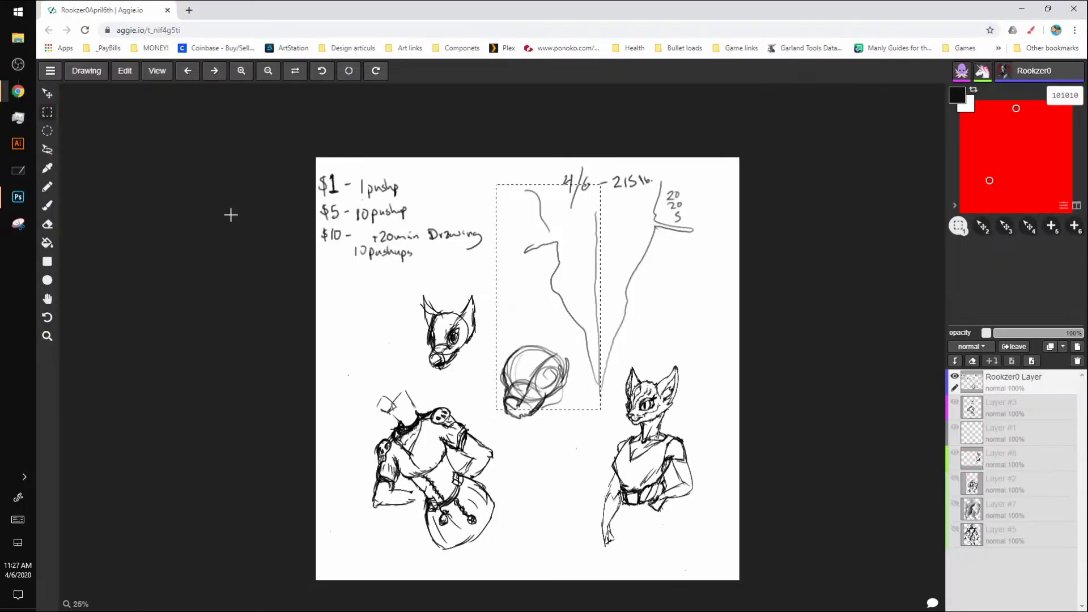
pyautogui.press('F11')
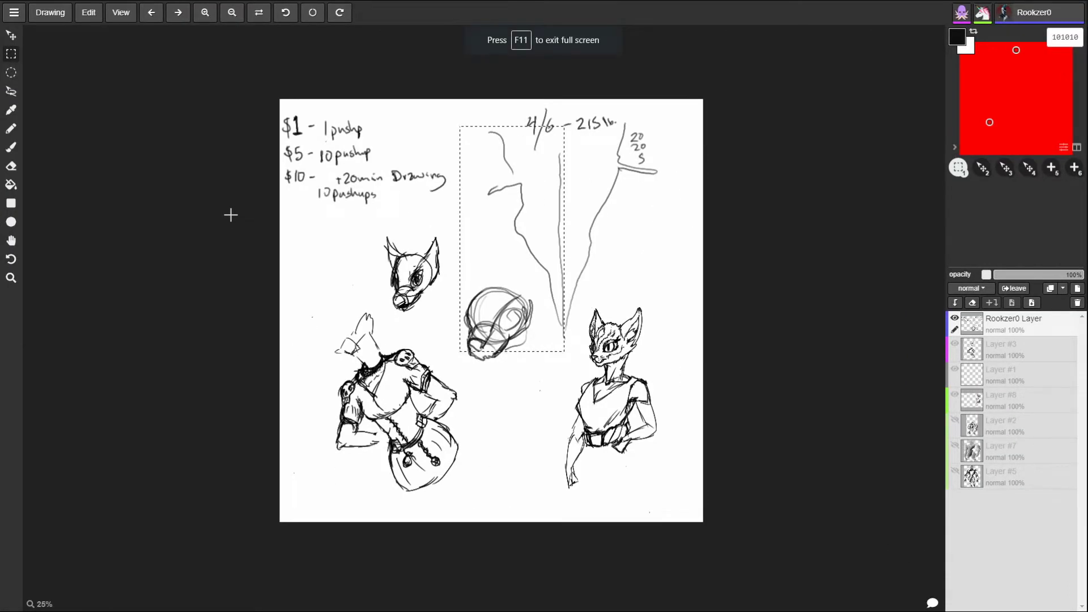
pyautogui.hotkey('alt', 'Tab')
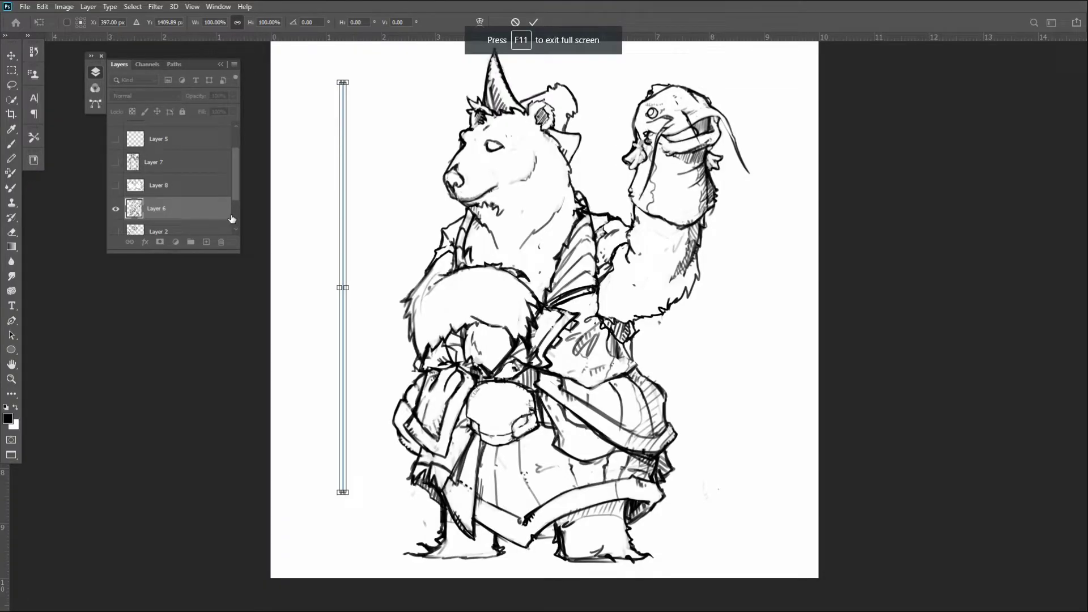
# Cancel moving the symmetry axis, undo the deletion of the bear layer and turn paint symmetry off
pyautogui.press('Escape')
pyautogui.press('b')
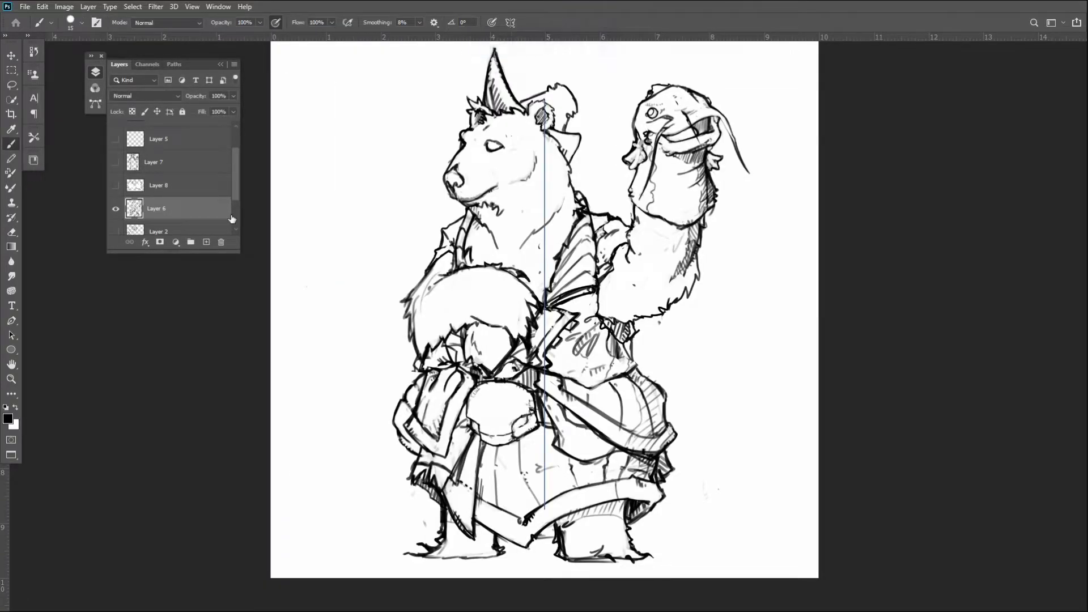
pyautogui.press('Delete')
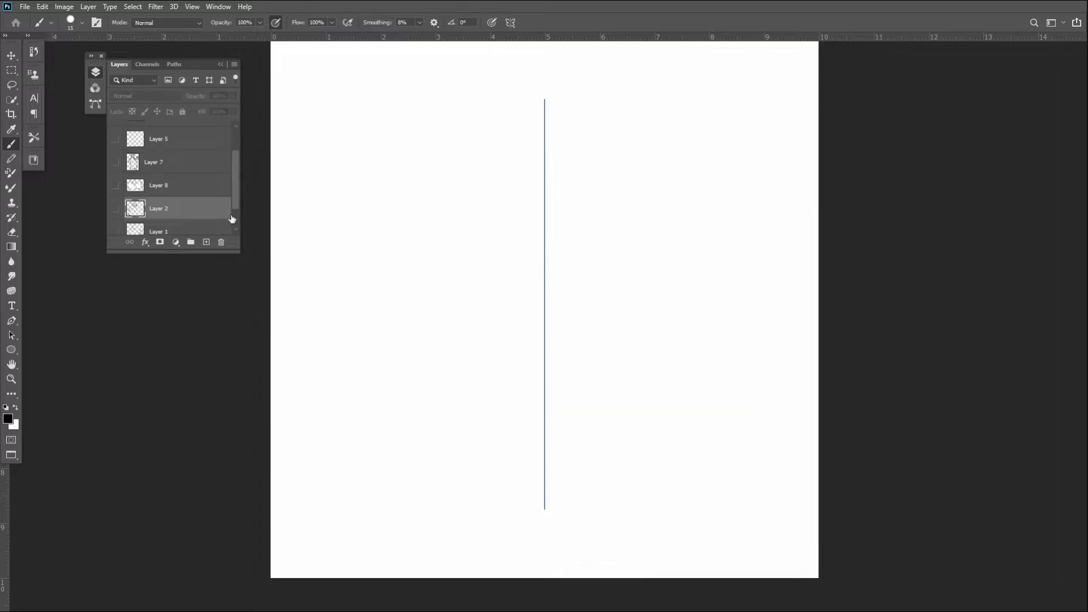
pyautogui.hotkey('ctrl', 'z')
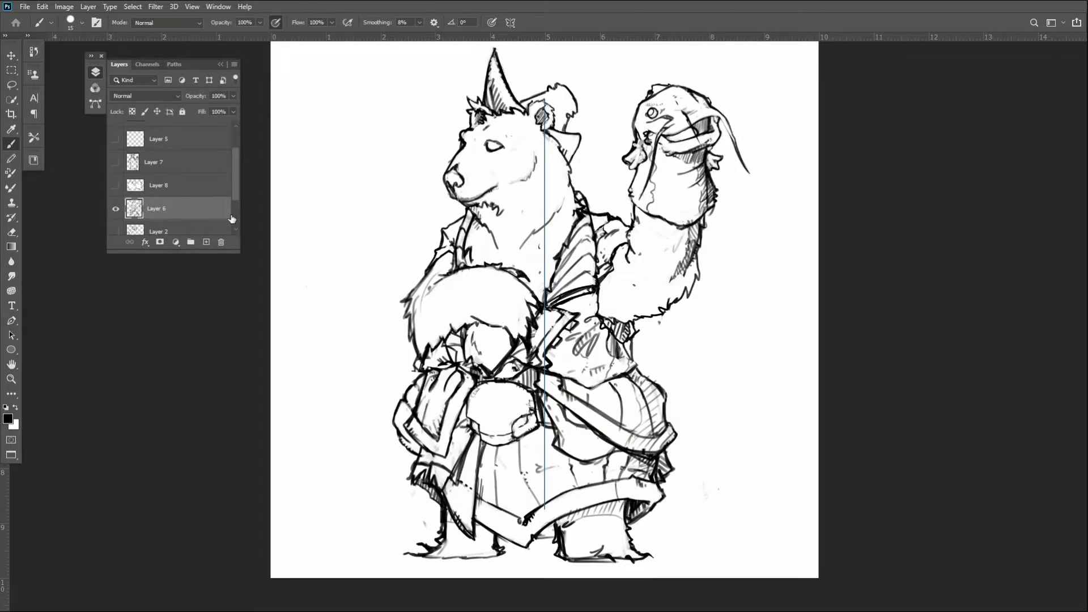
pyautogui.click(511, 22)
pyautogui.click(552, 36)
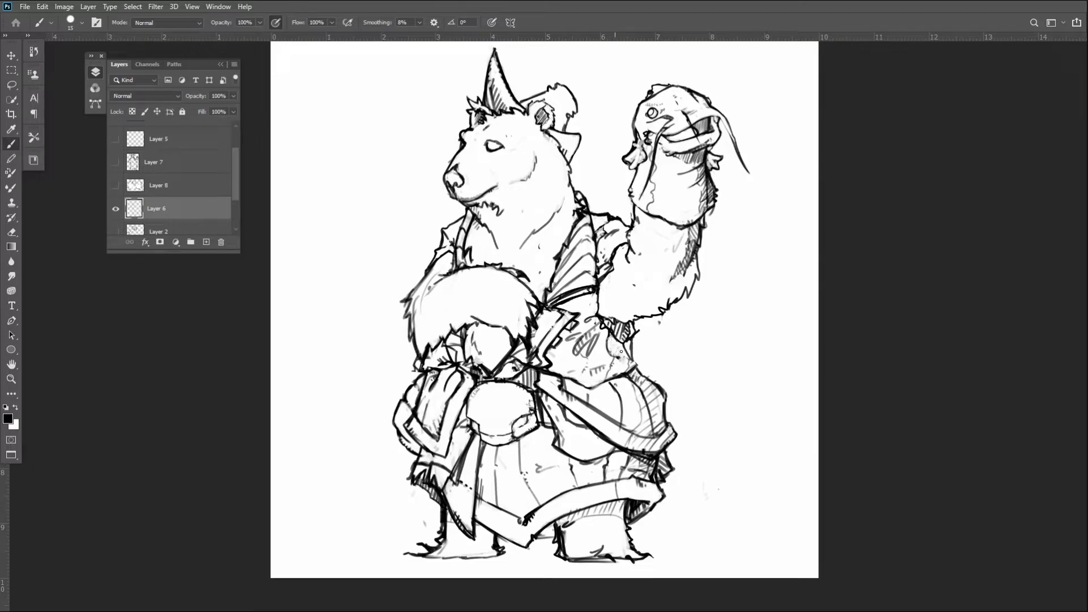
# Darken the edge of the waist cloth below the raised arm and shade under the skirt hem between the feet
pyautogui.press('[')
pyautogui.moveTo(633, 348); pyautogui.dragTo(640, 366)
pyautogui.press(']')
pyautogui.moveTo(540, 536)
pyautogui.mouseDown()
pyautogui.moveTo(555, 524)
pyautogui.moveTo(544, 537)
pyautogui.moveTo(557, 534)
pyautogui.mouseUp()
# With a smaller brush, hatch the shadow under the skirt's outer hem and draw claws on the foot below it
pyautogui.press('[')
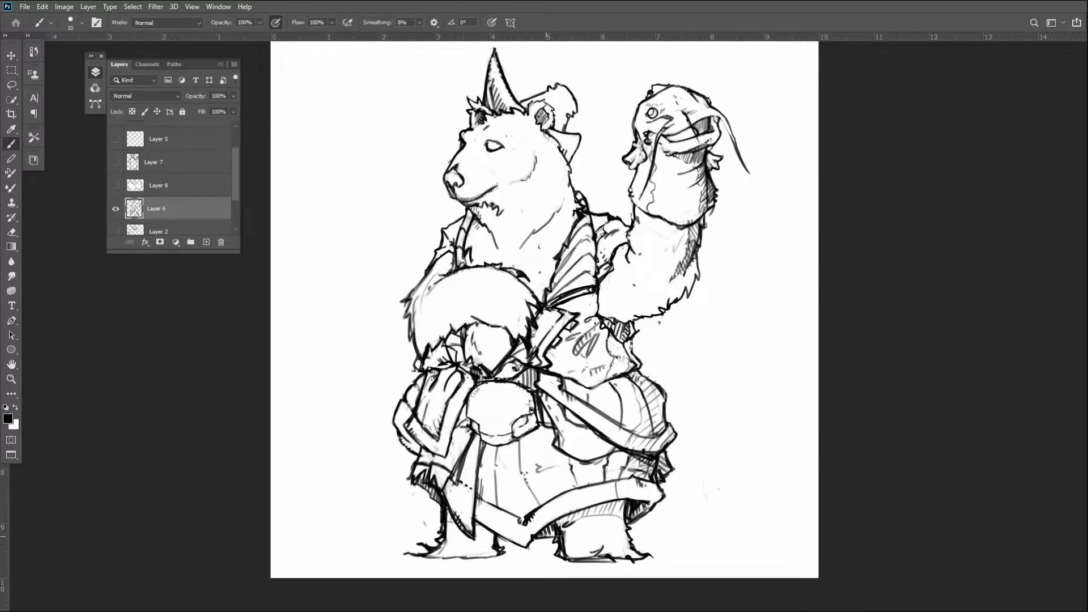
pyautogui.moveTo(627, 526); pyautogui.dragTo(650, 510)
pyautogui.rightClick(634, 541)
pyautogui.press('Escape')
pyautogui.moveTo(640, 547)
pyautogui.mouseDown()
pyautogui.moveTo(656, 551)
pyautogui.moveTo(628, 555)
pyautogui.moveTo(638, 562)
pyautogui.mouseUp()
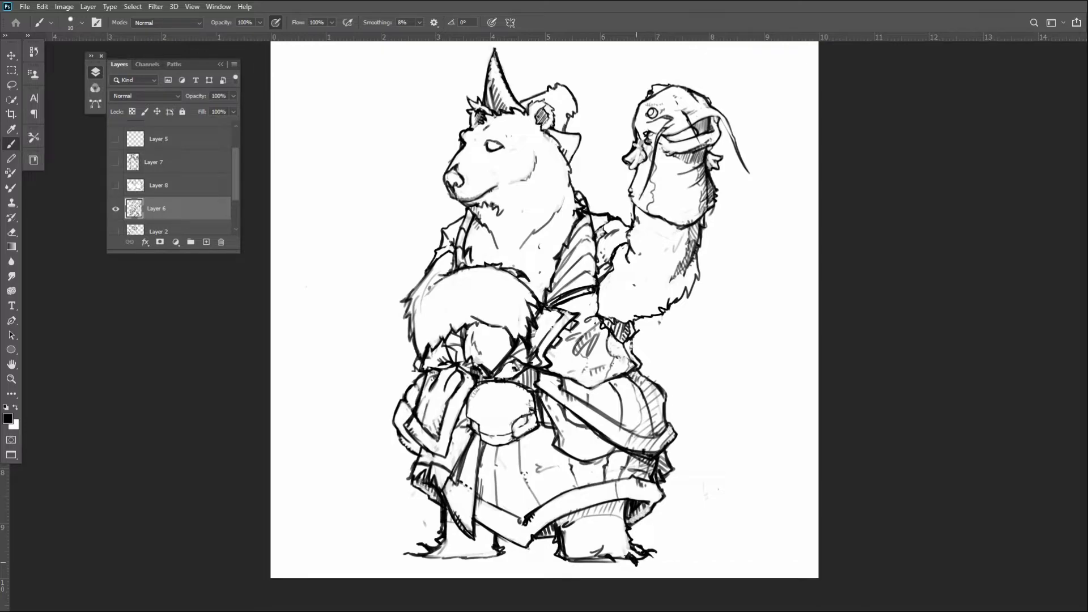
pyautogui.moveTo(607, 556); pyautogui.dragTo(616, 562)
# Add shading strokes to the hat and hatch the chest beside the collar and the striped vest panel
pyautogui.moveTo(558, 94); pyautogui.dragTo(566, 102)
pyautogui.moveTo(474, 229); pyautogui.dragTo(470, 241)
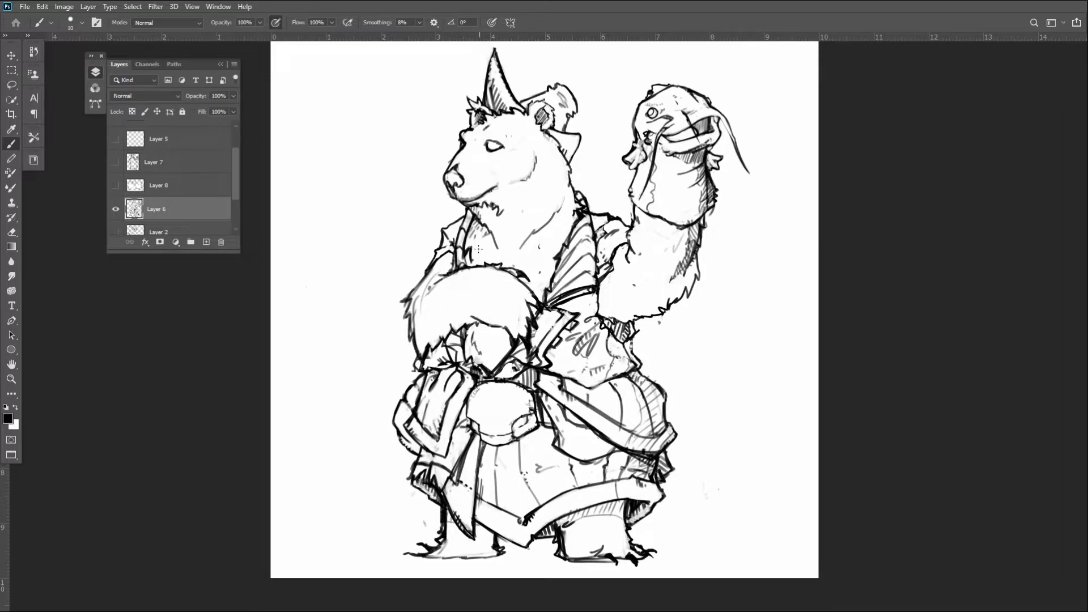
pyautogui.moveTo(484, 241)
pyautogui.mouseDown()
pyautogui.moveTo(476, 256)
pyautogui.moveTo(473, 231)
pyautogui.moveTo(467, 252)
pyautogui.mouseUp()
pyautogui.moveTo(581, 235)
pyautogui.mouseDown()
pyautogui.moveTo(579, 261)
pyautogui.moveTo(554, 292)
pyautogui.moveTo(563, 281)
pyautogui.moveTo(593, 318)
pyautogui.mouseUp()
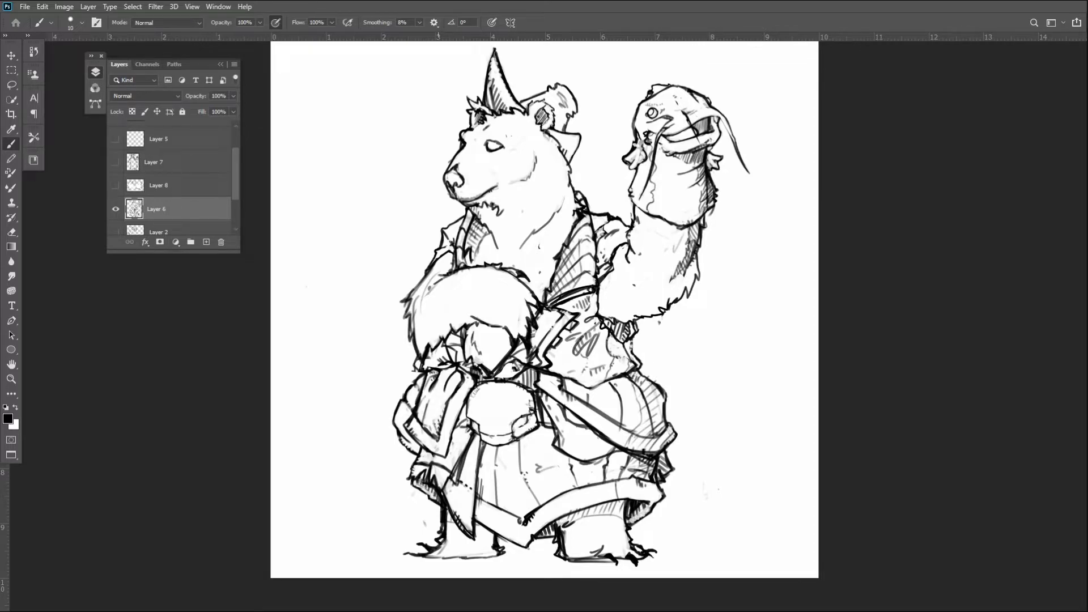
# Check the whole bear drawing and add light fur hatching at the elbow of the raised arm
pyautogui.press(']')
pyautogui.press('[')
pyautogui.click(12, 85)
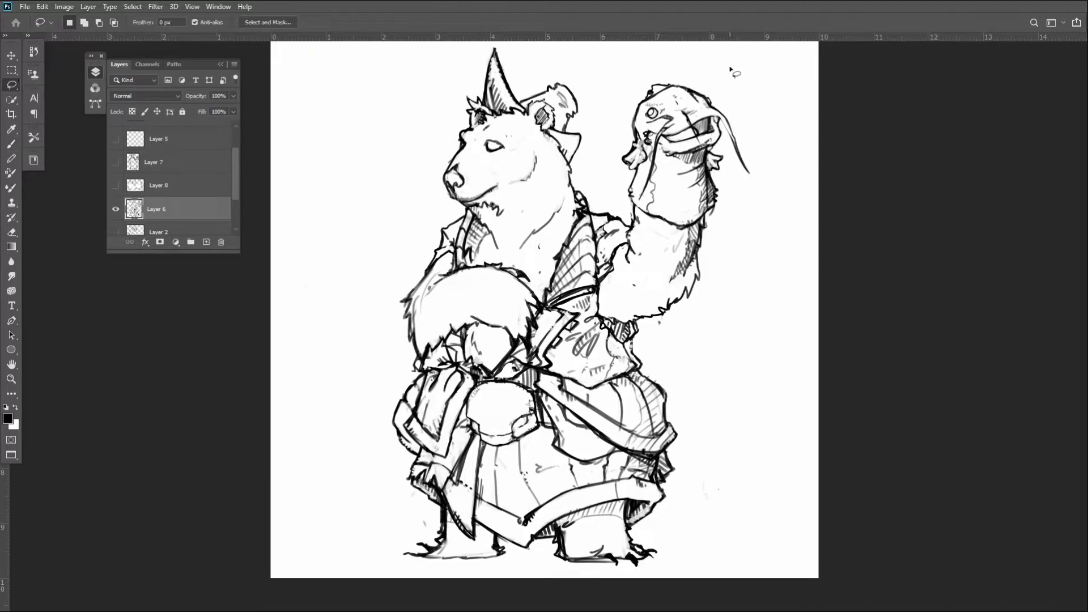
pyautogui.scroll(-5, 779, 325)
pyautogui.scroll(4, 646, 421)
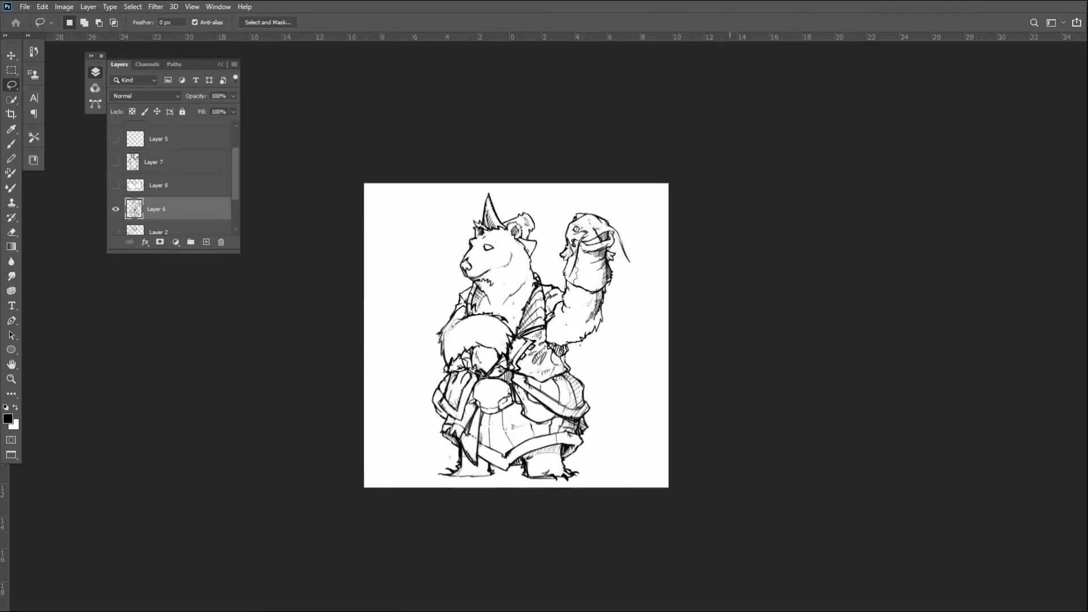
pyautogui.scroll(-2, 479, 339)
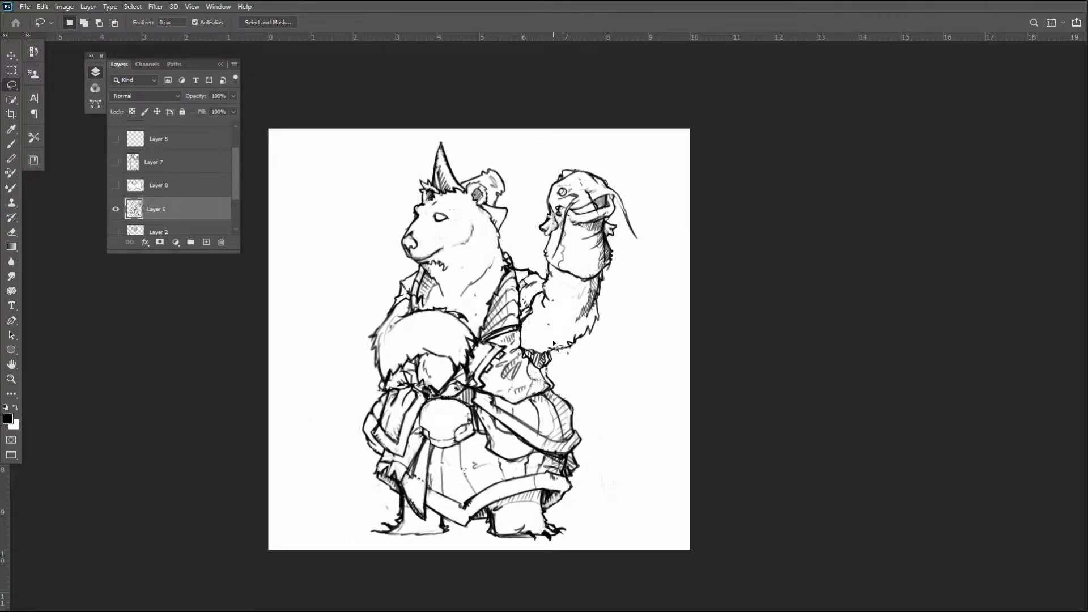
pyautogui.press('r')
pyautogui.press('b')
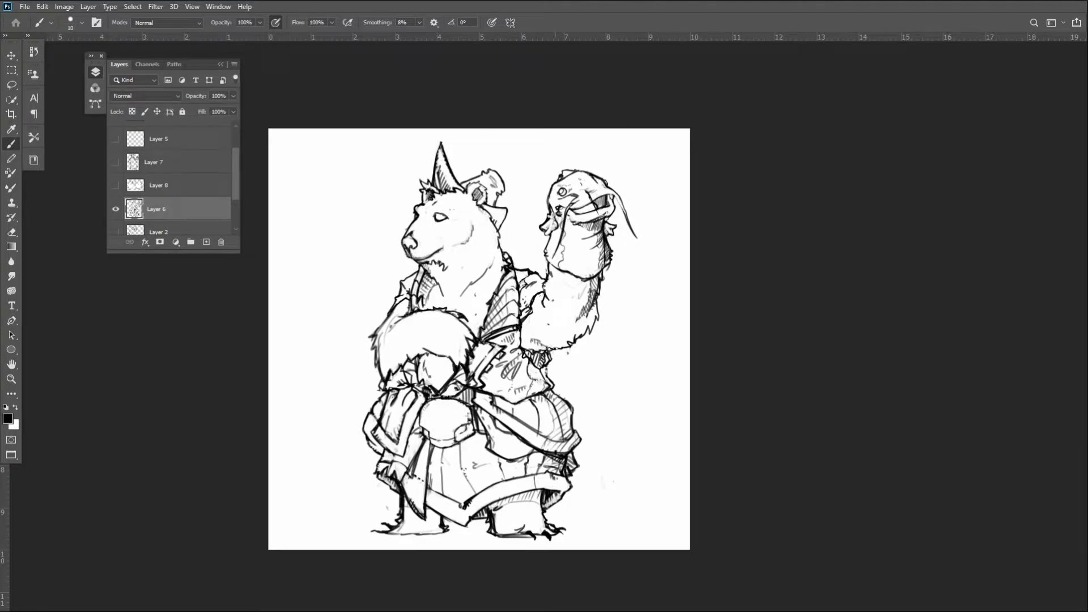
# Try deleting the selected sketch area on the Aggie.io canvas, undo the deletion and return to Photoshop
pyautogui.hotkey('alt', 'Tab')
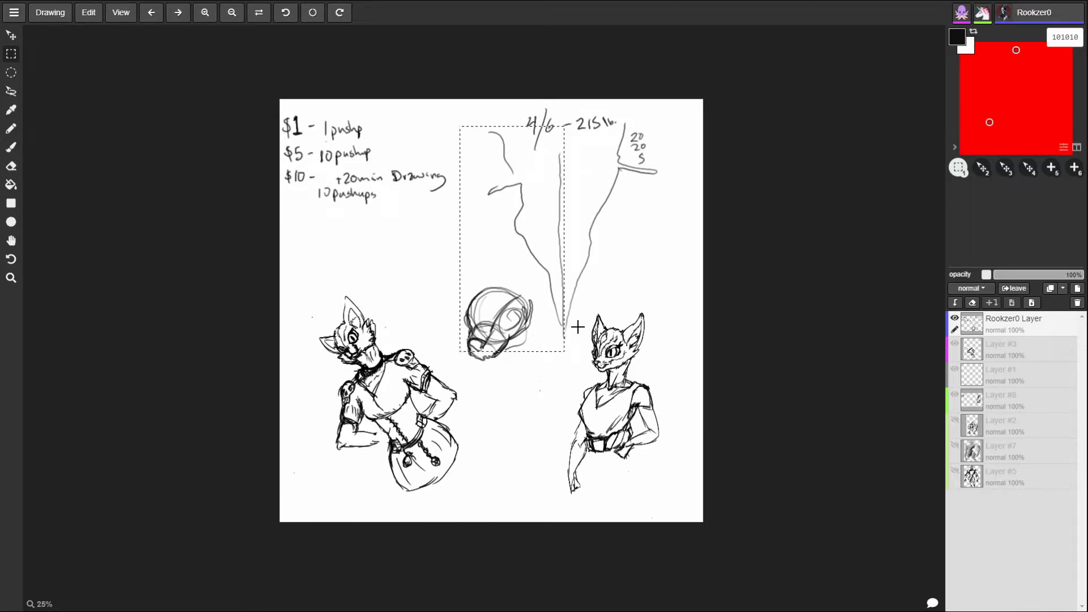
pyautogui.press('Delete')
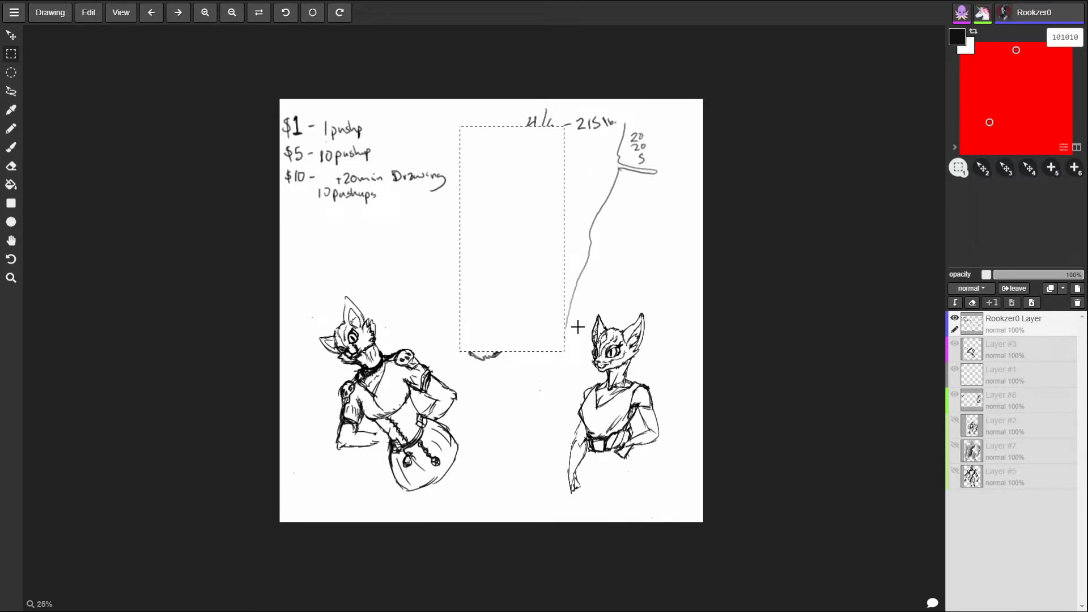
pyautogui.hotkey('ctrl', 'z')
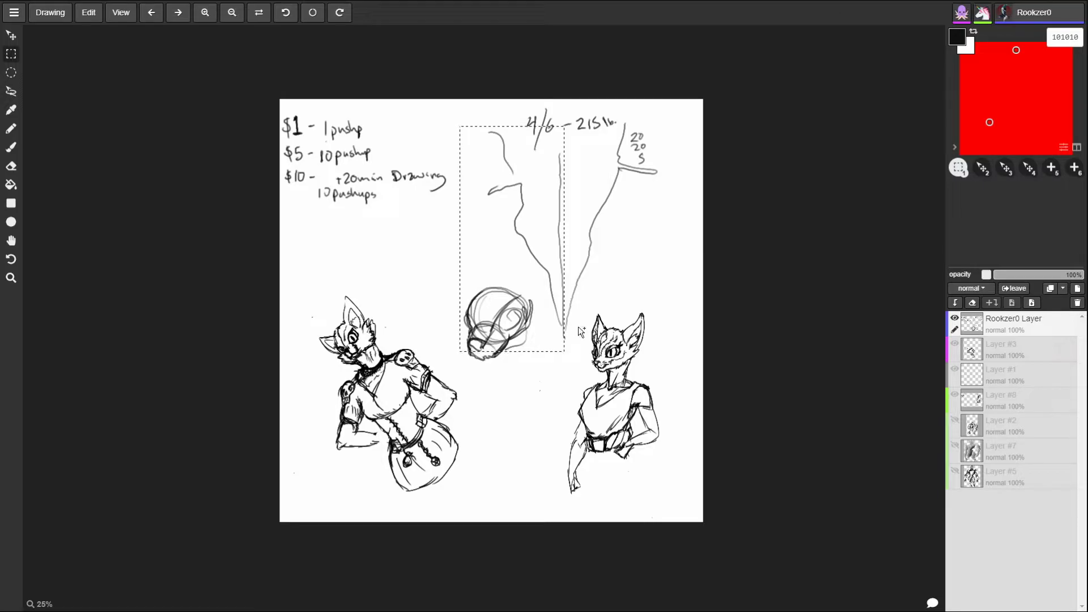
pyautogui.hotkey('alt', 'Tab')
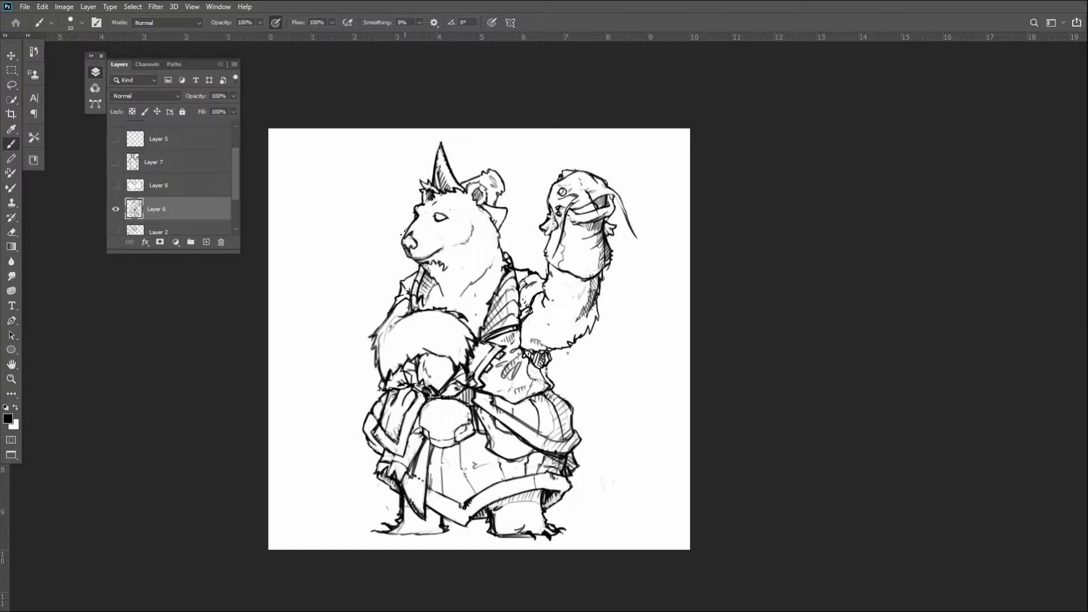
# Try hatching shadows beside the muzzle, on the lowered hand and along the bear's chest
pyautogui.press(']')
pyautogui.press('[')
pyautogui.moveTo(409, 242); pyautogui.dragTo(413, 244)
pyautogui.moveTo(437, 375)
pyautogui.mouseDown()
pyautogui.moveTo(433, 388)
pyautogui.moveTo(451, 363)
pyautogui.mouseUp()
pyautogui.moveTo(476, 310)
pyautogui.mouseDown()
pyautogui.moveTo(475, 321)
pyautogui.moveTo(490, 272)
pyautogui.moveTo(471, 290)
pyautogui.moveTo(481, 279)
pyautogui.mouseUp()
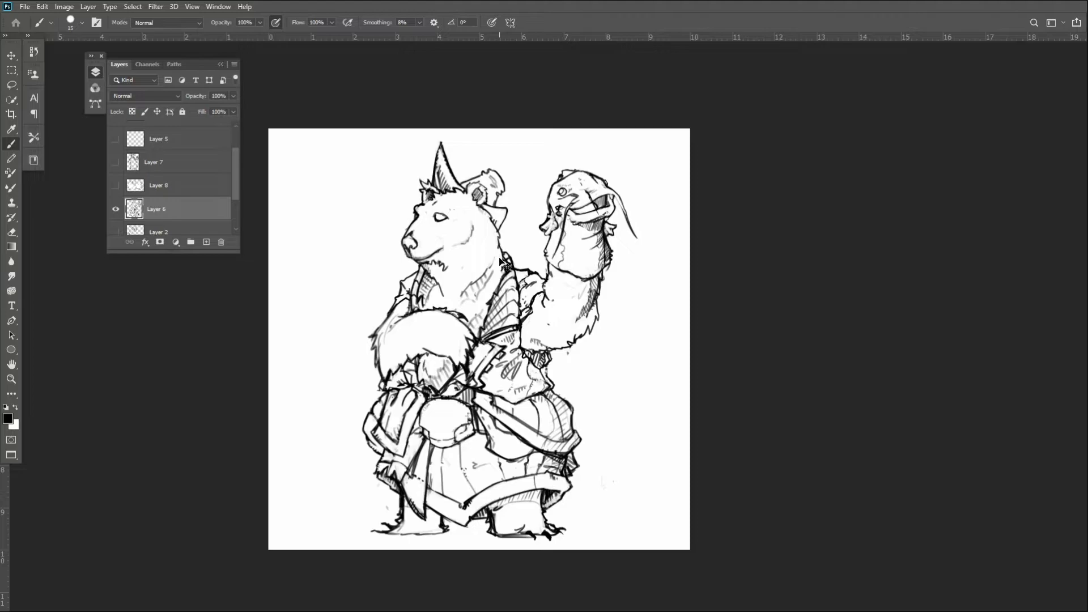
# Undo the latest hatching strokes on the bear's chest, lowered hand and muzzle
pyautogui.hotkey('ctrl', 'z')
pyautogui.hotkey('ctrl', 'z')
pyautogui.hotkey('ctrl', 'z')
pyautogui.hotkey('ctrl', 'z')
pyautogui.hotkey('ctrl', 'z')
pyautogui.hotkey('ctrl', 'z')
pyautogui.hotkey('ctrl', 'z')
pyautogui.hotkey('ctrl', 'z')
pyautogui.hotkey('ctrl', 'z')
pyautogui.hotkey('ctrl', 'z')
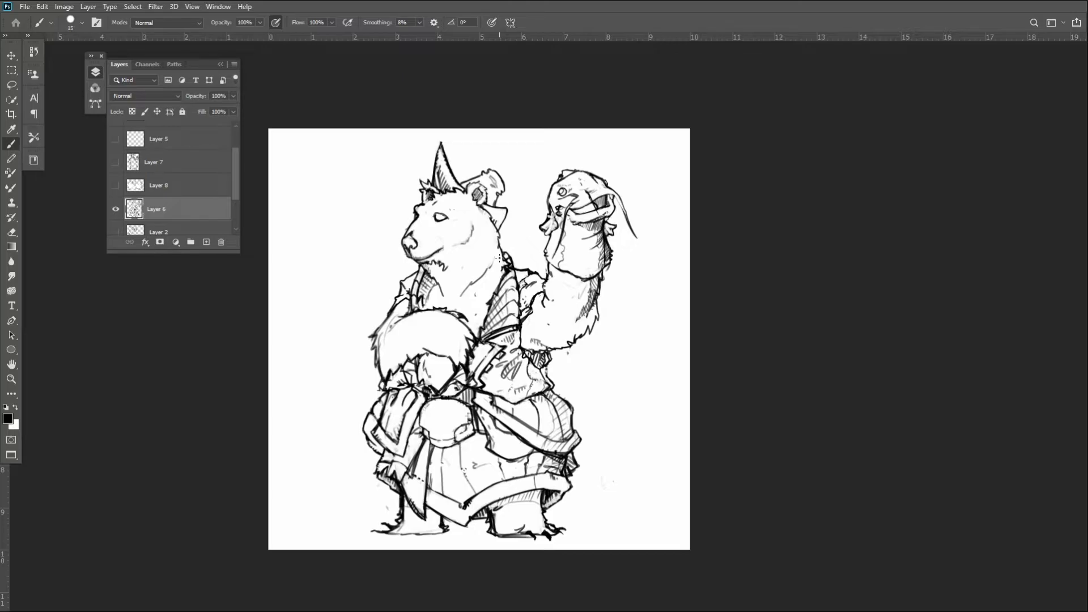
pyautogui.press('super')
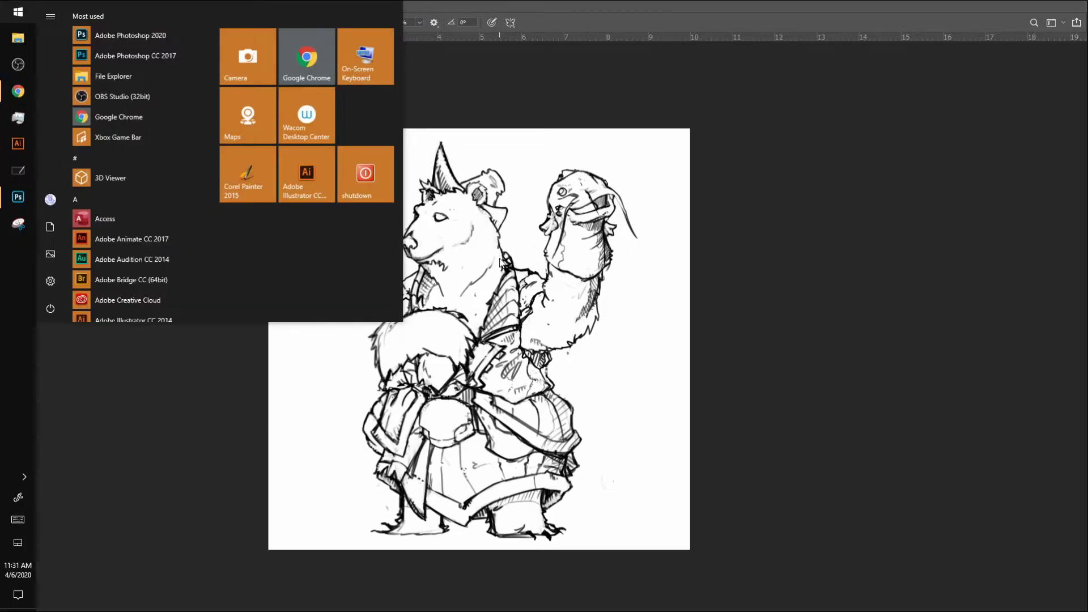
pyautogui.press('super')
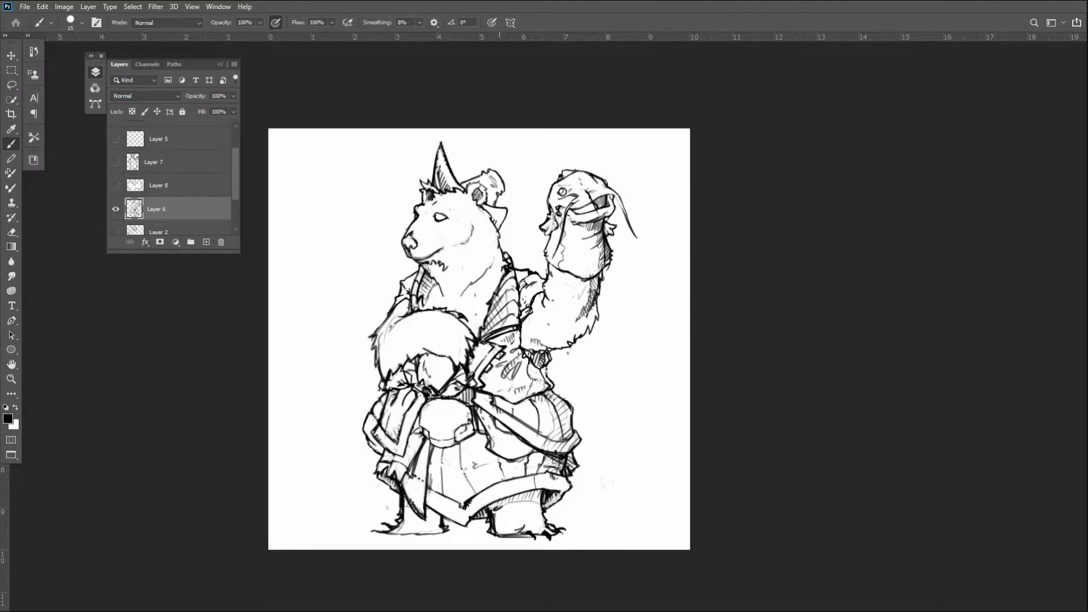
# With a finer brush, draw two eye sockets on the rounded skull ornament at the bear's belt
pyautogui.scroll(4, 488, 244)
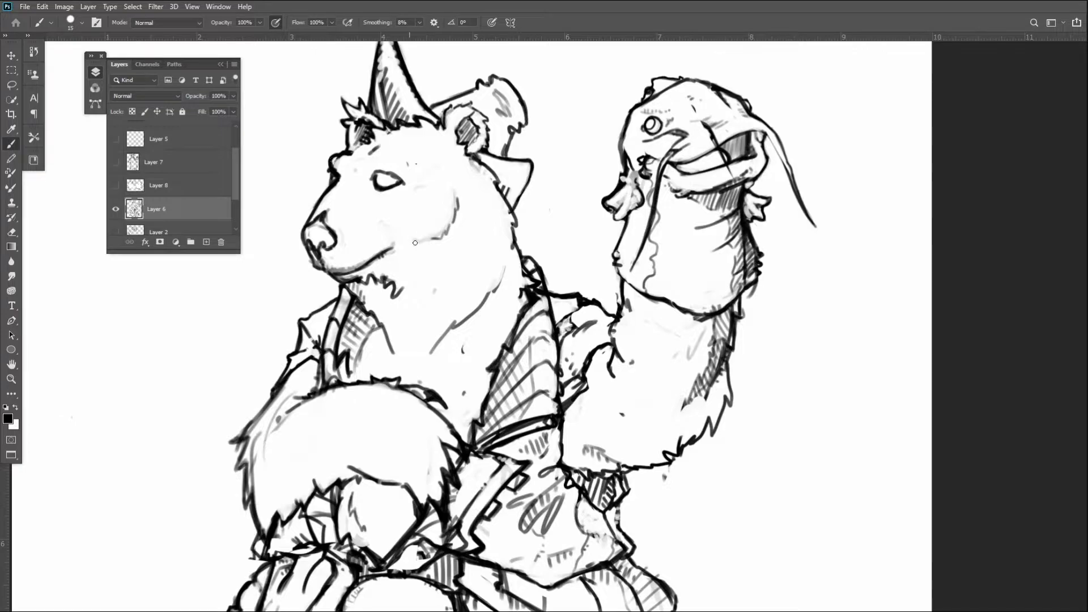
pyautogui.press('[')
pyautogui.press('[')
pyautogui.press('[')
pyautogui.hotkey('ctrl', '0')
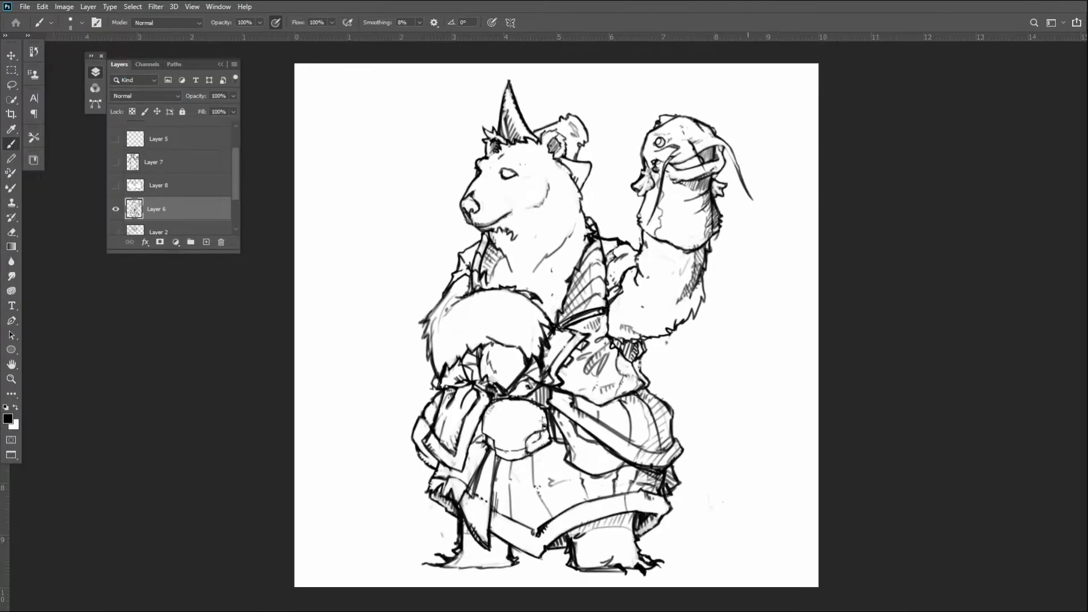
pyautogui.moveTo(706, 463); pyautogui.dragTo(765, 463)
pyautogui.moveTo(567, 430); pyautogui.dragTo(887, 389)
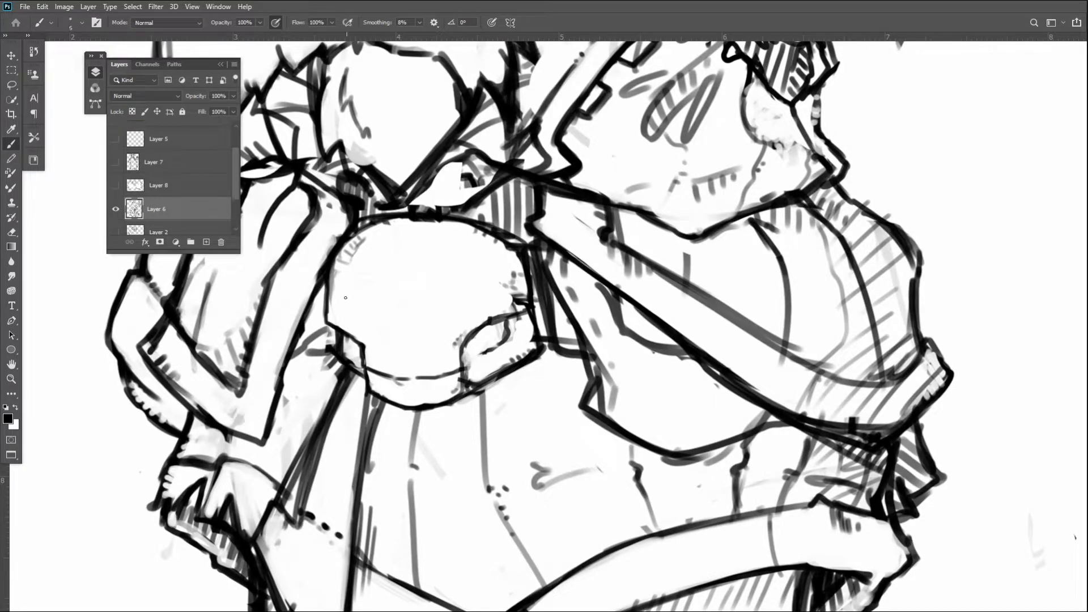
pyautogui.moveTo(349, 318)
pyautogui.mouseDown()
pyautogui.moveTo(370, 331)
pyautogui.moveTo(381, 317)
pyautogui.moveTo(386, 302)
pyautogui.moveTo(365, 283)
pyautogui.moveTo(342, 300)
pyautogui.moveTo(375, 287)
pyautogui.moveTo(386, 301)
pyautogui.moveTo(380, 324)
pyautogui.moveTo(342, 317)
pyautogui.moveTo(357, 283)
pyautogui.moveTo(386, 302)
pyautogui.moveTo(381, 315)
pyautogui.moveTo(451, 328)
pyautogui.moveTo(474, 294)
pyautogui.moveTo(426, 301)
pyautogui.moveTo(446, 279)
pyautogui.moveTo(469, 277)
pyautogui.moveTo(482, 297)
pyautogui.moveTo(462, 325)
pyautogui.moveTo(431, 322)
pyautogui.moveTo(436, 330)
pyautogui.moveTo(428, 305)
pyautogui.moveTo(438, 327)
pyautogui.moveTo(449, 274)
pyautogui.moveTo(485, 296)
pyautogui.moveTo(460, 321)
pyautogui.mouseUp()
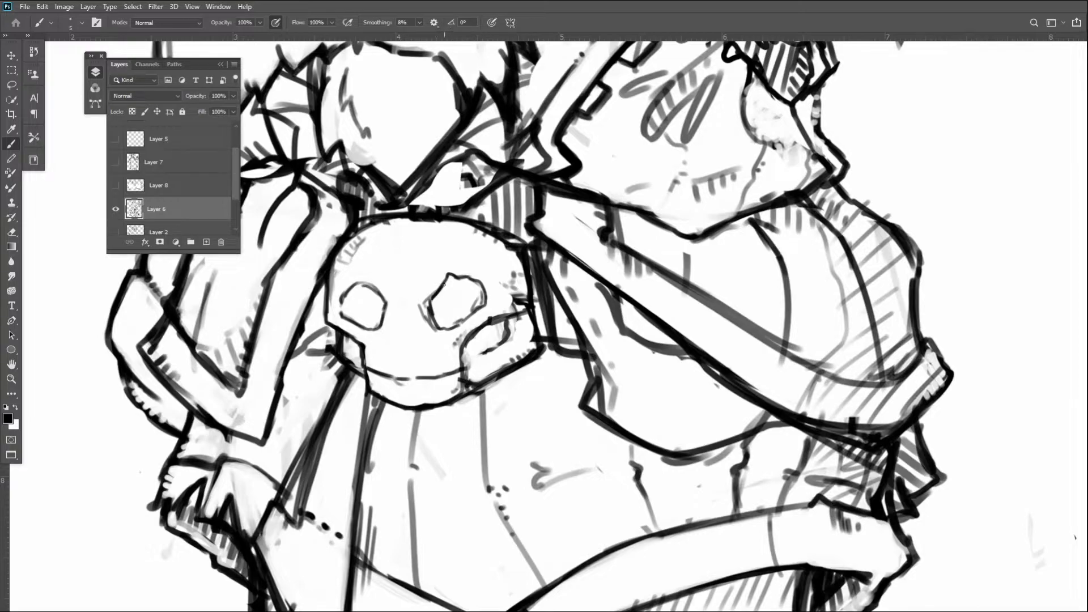
# Draw a nose opening on the belt skull and refine its eye socket, mouth line and cheekbones
pyautogui.moveTo(459, 277); pyautogui.dragTo(486, 289)
pyautogui.moveTo(418, 307)
pyautogui.mouseDown()
pyautogui.moveTo(432, 329)
pyautogui.moveTo(395, 353)
pyautogui.mouseUp()
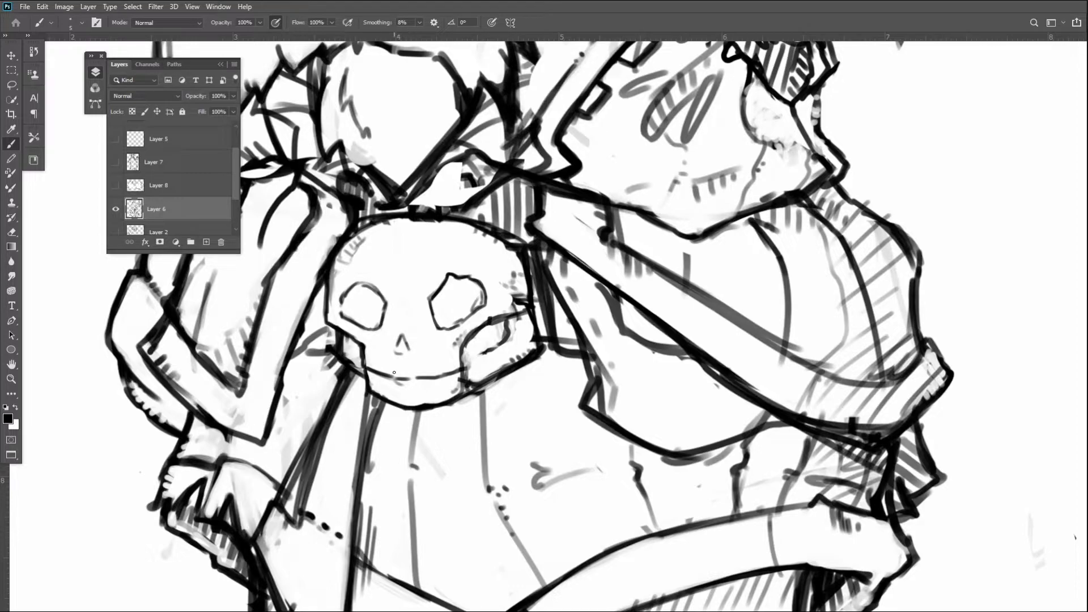
pyautogui.moveTo(401, 376)
pyautogui.mouseDown()
pyautogui.moveTo(438, 372)
pyautogui.moveTo(418, 372)
pyautogui.mouseUp()
pyautogui.moveTo(454, 375); pyautogui.dragTo(461, 351)
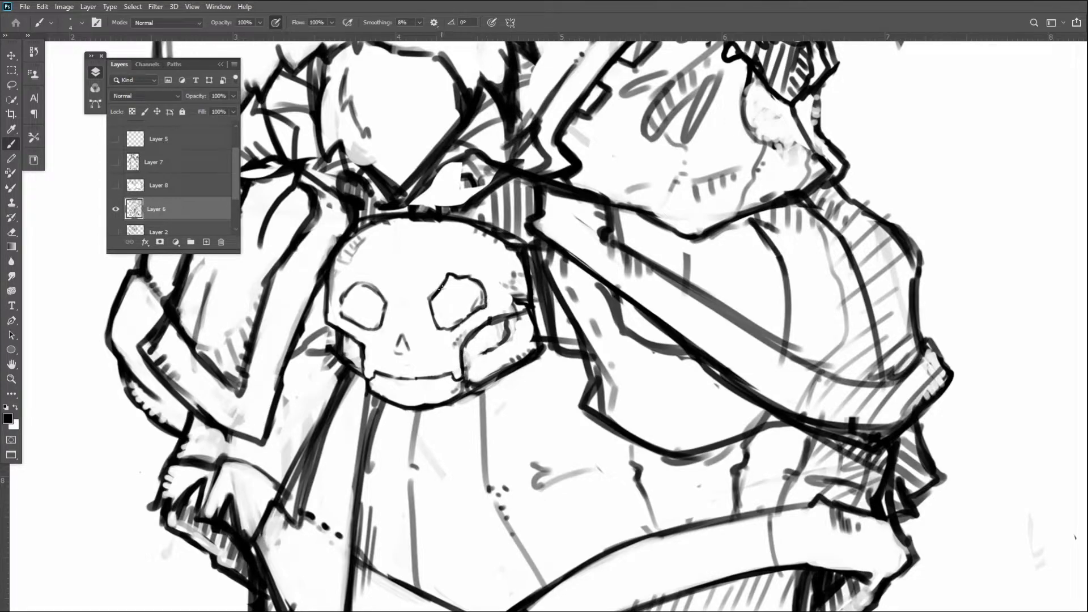
pyautogui.moveTo(470, 363)
pyautogui.mouseDown()
pyautogui.moveTo(500, 346)
pyautogui.moveTo(508, 326)
pyautogui.mouseUp()
pyautogui.moveTo(349, 340); pyautogui.dragTo(358, 356)
# Switch to the shared Aggie.io canvas and clear the rectangular selections around the skull sketch
pyautogui.hotkey('alt', 'Tab')
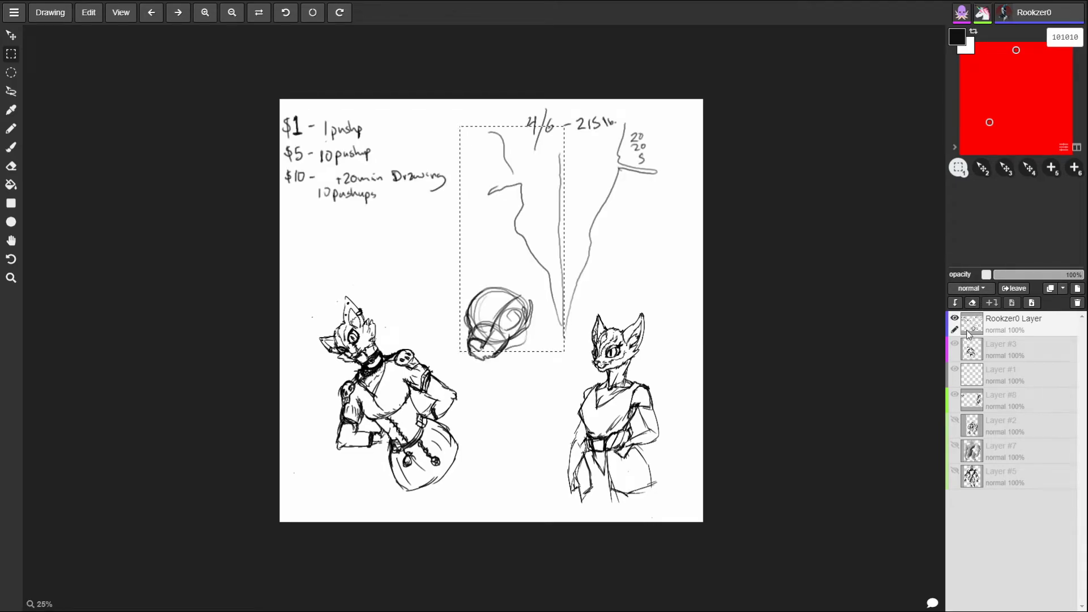
pyautogui.click(91, 14)
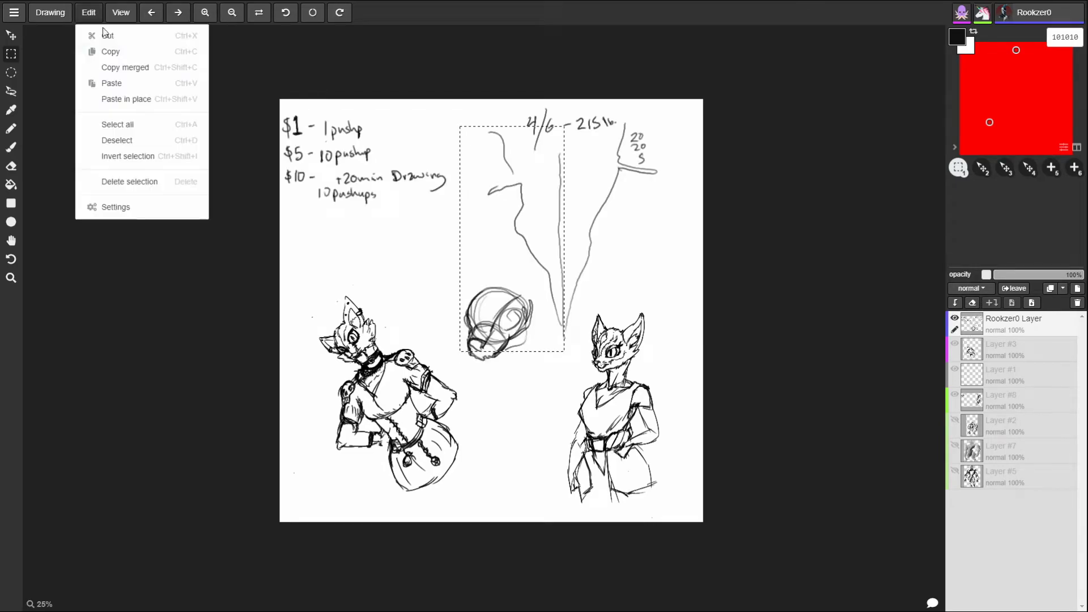
pyautogui.click(137, 140)
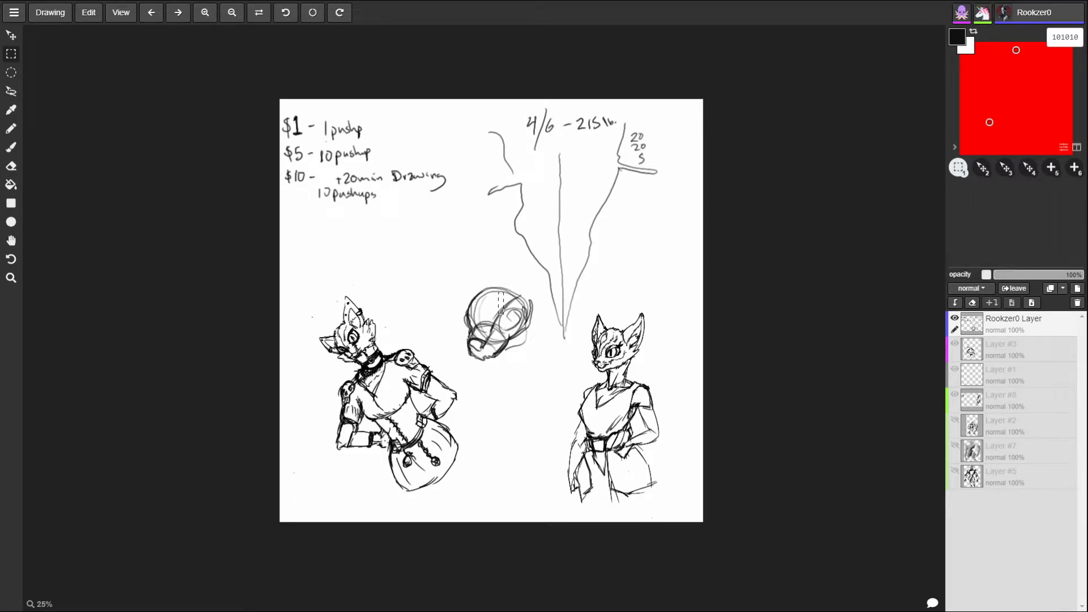
pyautogui.moveTo(499, 293); pyautogui.dragTo(506, 221)
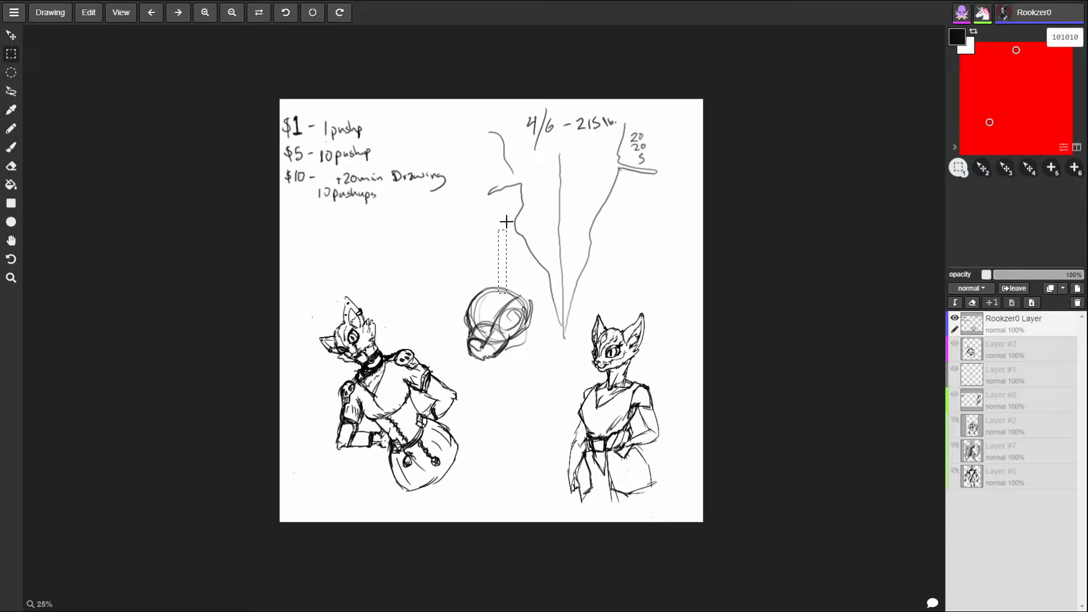
pyautogui.click(96, 16)
pyautogui.click(137, 138)
# Erase the skull sketch and the long construction lines, and handwrite two more 5s under the number column
pyautogui.click(13, 147)
pyautogui.moveTo(521, 352)
pyautogui.mouseDown()
pyautogui.moveTo(479, 323)
pyautogui.moveTo(473, 332)
pyautogui.moveTo(509, 293)
pyautogui.moveTo(531, 316)
pyautogui.mouseUp()
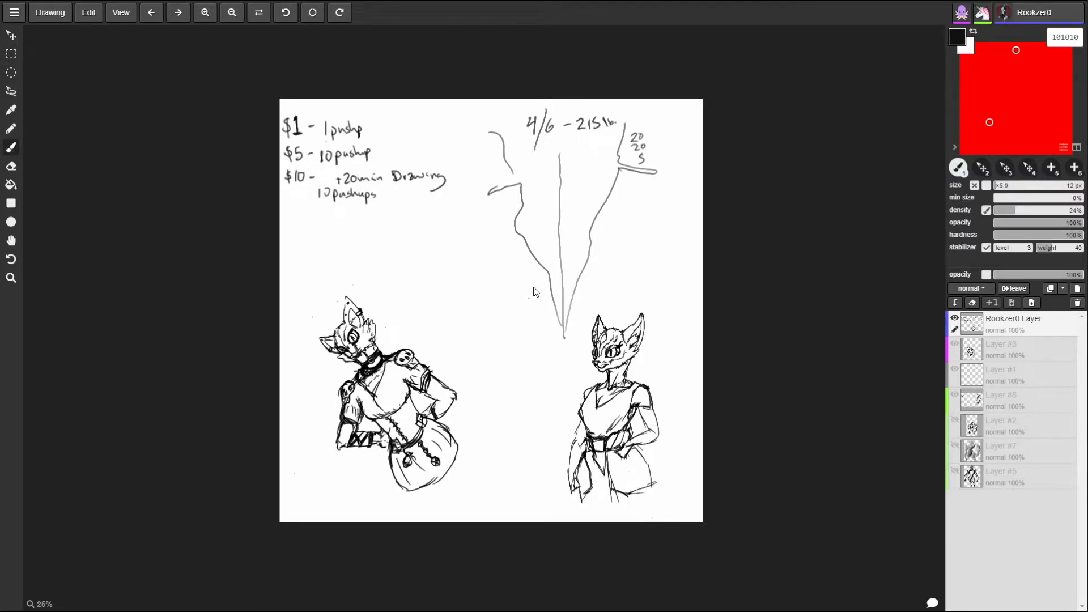
pyautogui.moveTo(491, 134)
pyautogui.mouseDown()
pyautogui.moveTo(520, 193)
pyautogui.moveTo(506, 170)
pyautogui.moveTo(513, 243)
pyautogui.moveTo(523, 248)
pyautogui.moveTo(531, 234)
pyautogui.moveTo(564, 354)
pyautogui.moveTo(557, 168)
pyautogui.moveTo(569, 259)
pyautogui.moveTo(609, 189)
pyautogui.moveTo(623, 130)
pyautogui.moveTo(623, 168)
pyautogui.moveTo(657, 171)
pyautogui.mouseUp()
pyautogui.press('[')
pyautogui.moveTo(642, 156); pyautogui.dragTo(639, 180)
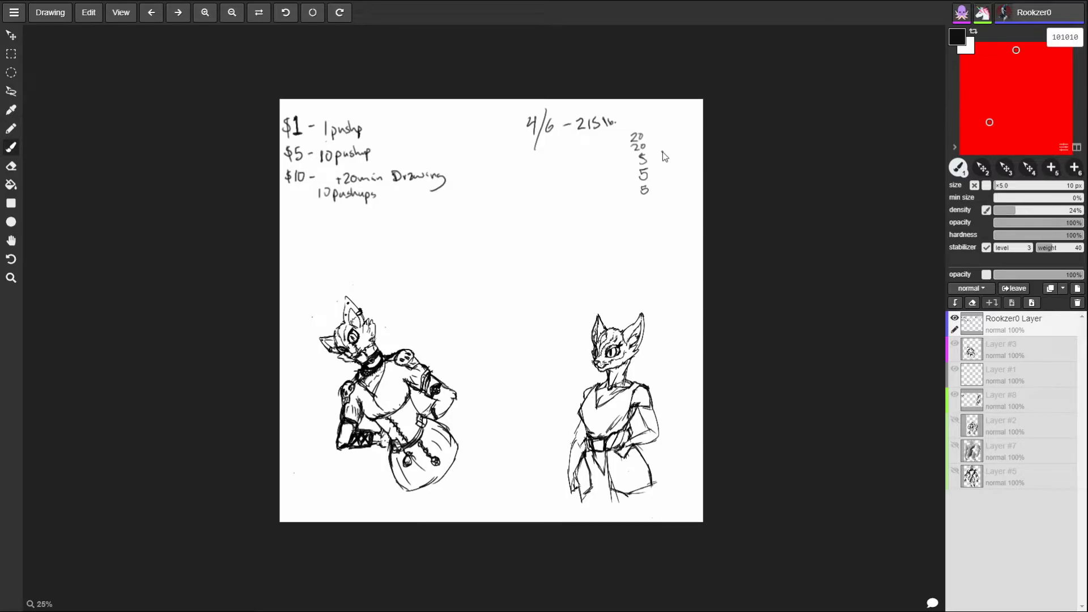
# Switch to Photoshop and add small shading marks beneath the belt skull's eye sockets
pyautogui.hotkey('alt', 'Tab')
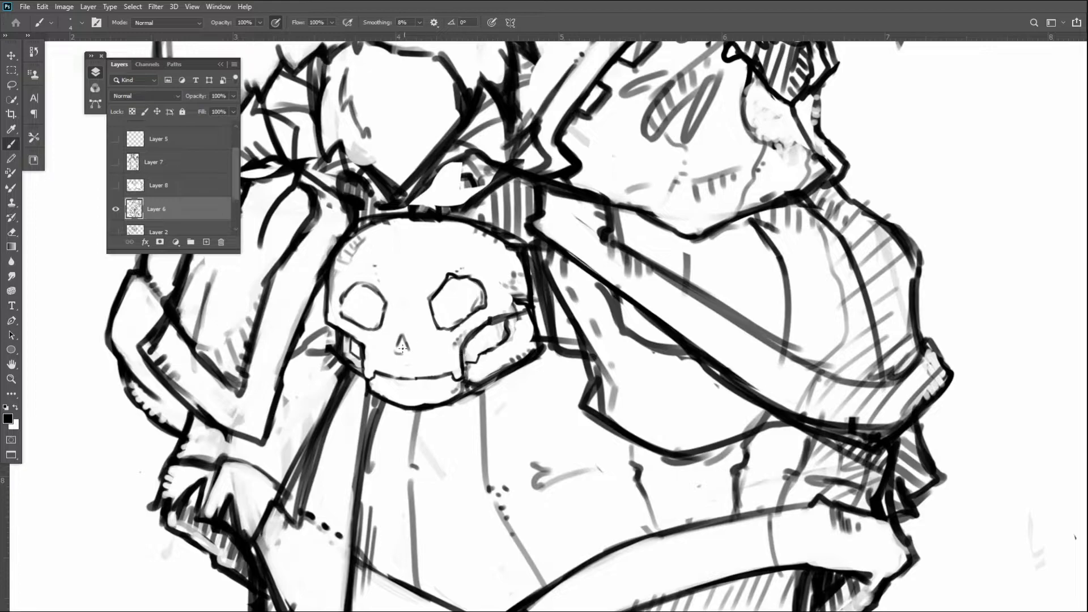
pyautogui.moveTo(399, 340)
pyautogui.mouseDown()
pyautogui.moveTo(412, 342)
pyautogui.moveTo(391, 333)
pyautogui.mouseUp()
# Switch to the shared Aggie.io canvas and examine the two cat-like character sketches up close
pyautogui.hotkey('alt', 'Tab')
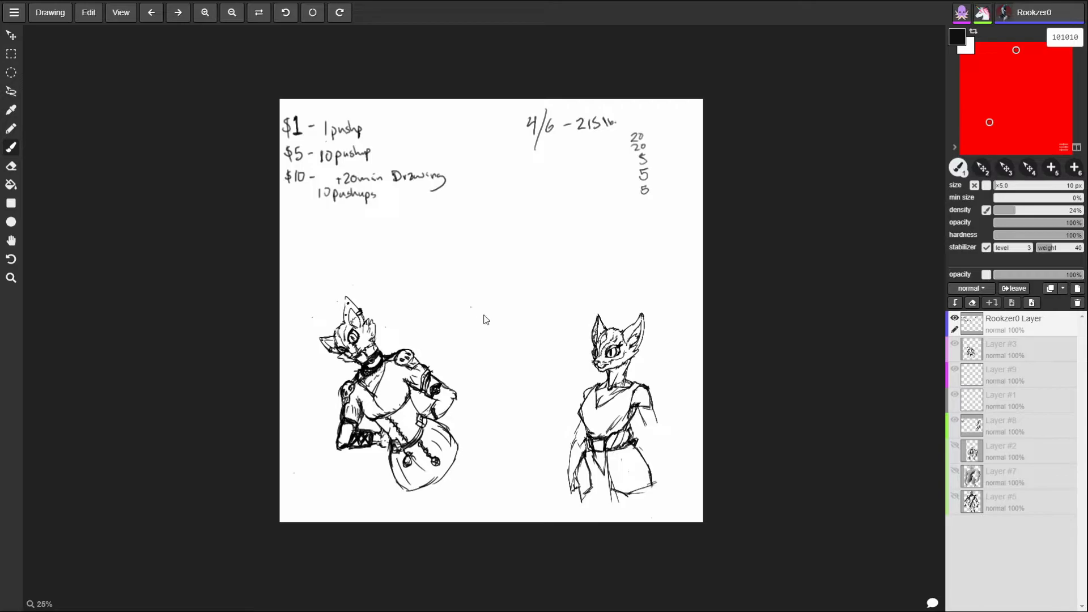
pyautogui.press('z')
pyautogui.press('alt')
pyautogui.moveTo(493, 322); pyautogui.dragTo(616, 105)
pyautogui.press('space')
pyautogui.moveTo(674, 184)
pyautogui.mouseDown()
pyautogui.moveTo(696, 184)
pyautogui.moveTo(595, 309)
pyautogui.moveTo(664, 234)
pyautogui.moveTo(538, 430)
pyautogui.moveTo(533, 469)
pyautogui.moveTo(648, 242)
pyautogui.moveTo(612, 254)
pyautogui.moveTo(498, 491)
pyautogui.mouseUp()
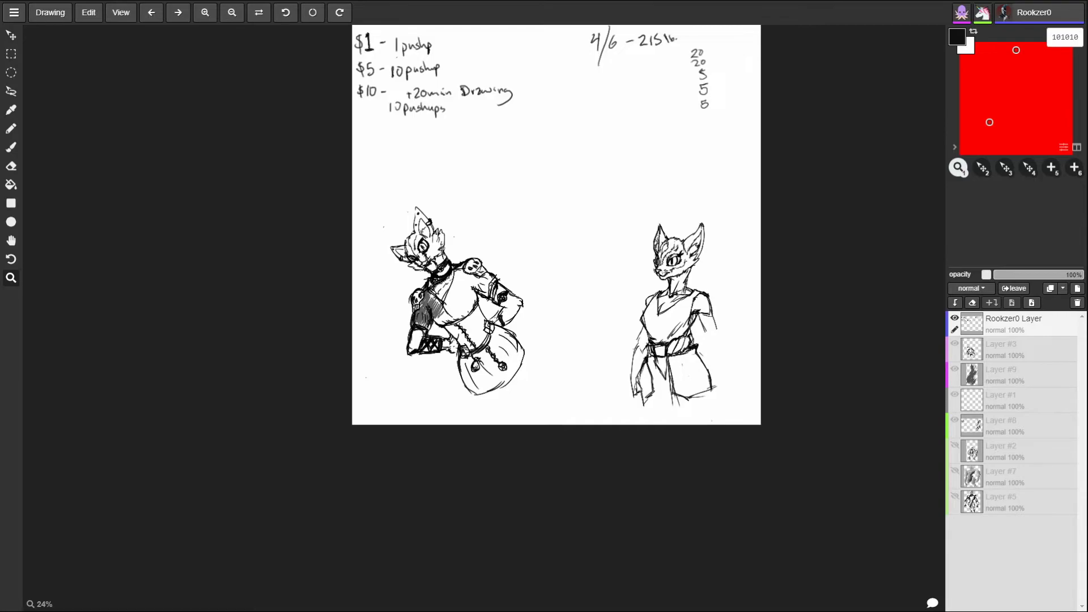
pyautogui.moveTo(631, 283); pyautogui.dragTo(518, 230)
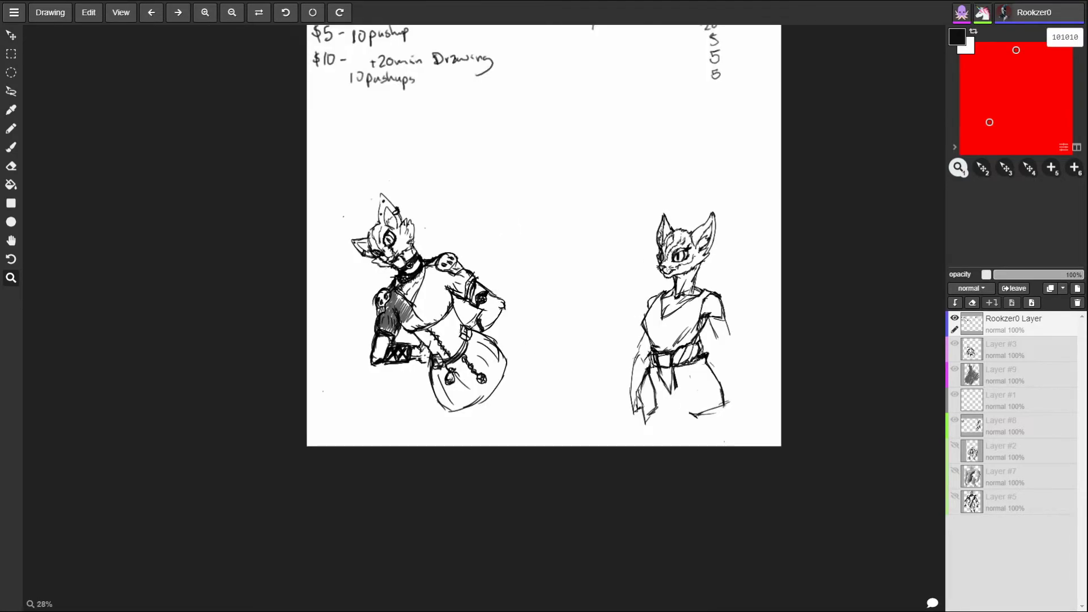
pyautogui.moveTo(561, 279); pyautogui.dragTo(565, 310)
pyautogui.press('space')
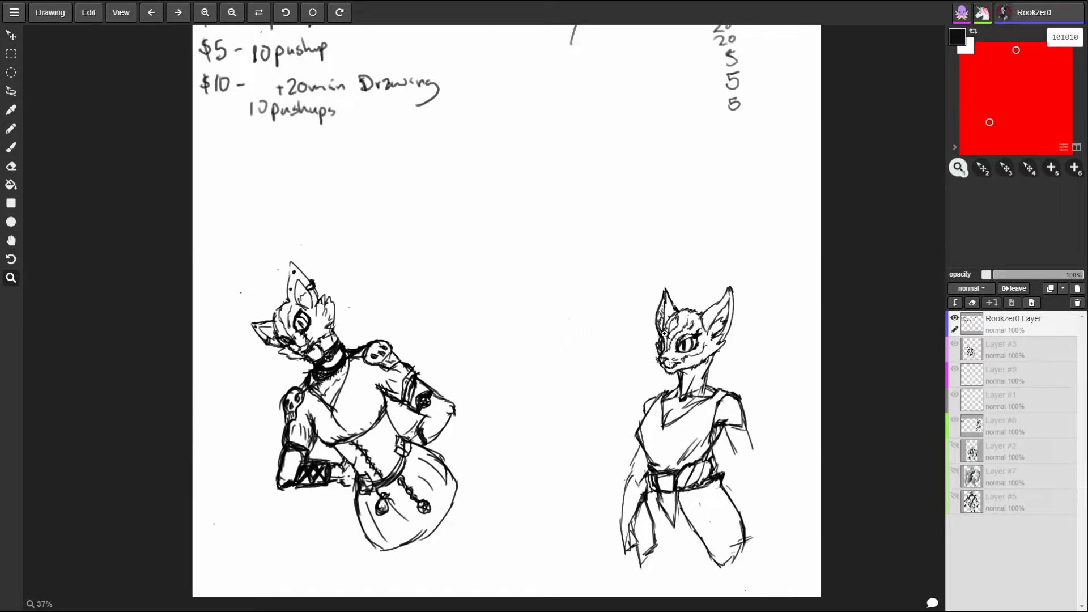
pyautogui.moveTo(539, 386); pyautogui.dragTo(521, 447)
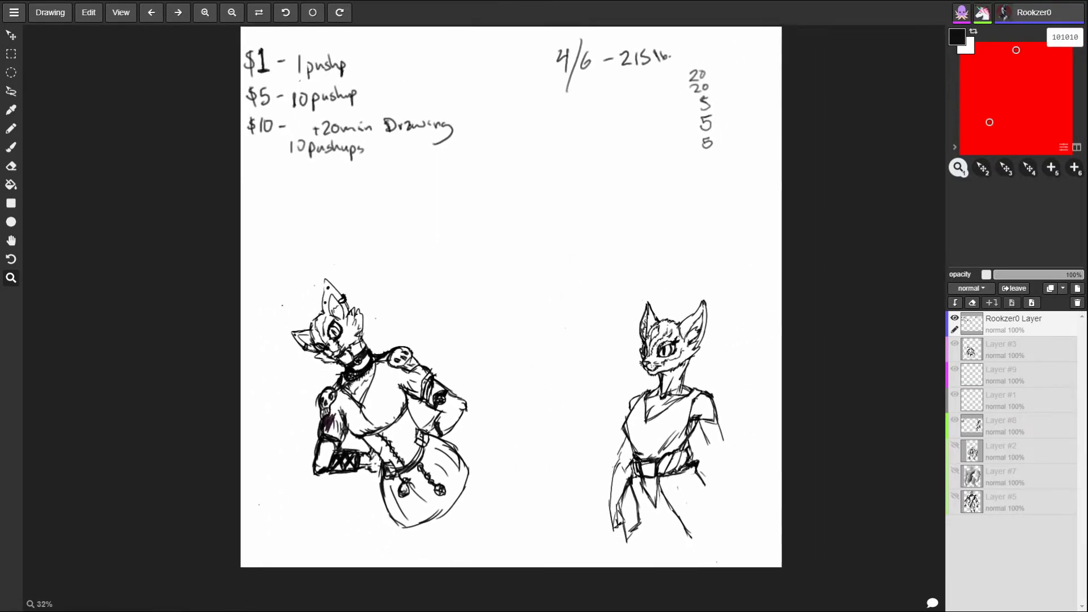
pyautogui.moveTo(602, 322); pyautogui.dragTo(452, 542)
pyautogui.moveTo(583, 381); pyautogui.dragTo(832, 35)
pyautogui.moveTo(606, 328); pyautogui.dragTo(576, 389)
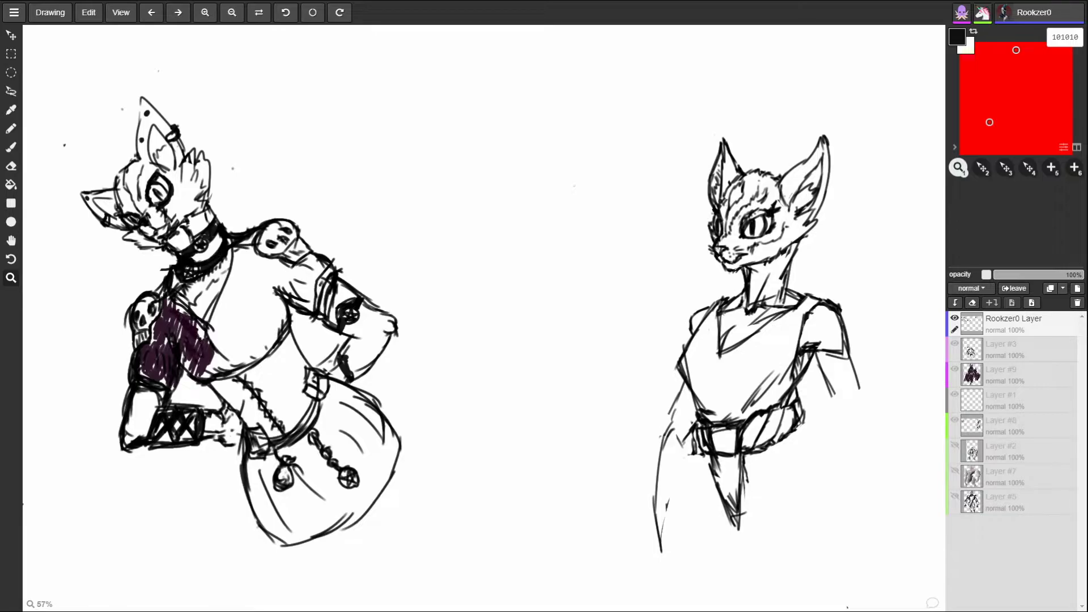
# Switch back to Photoshop and hatch short shading strokes around the outer edges of the belt skull's eye sockets
pyautogui.hotkey('alt', 'Tab')
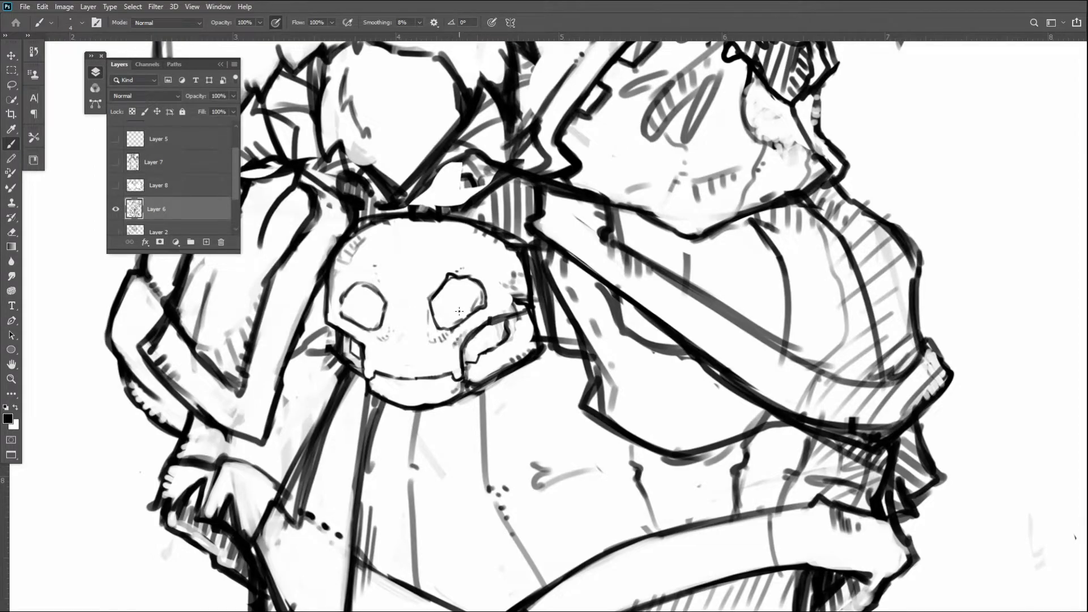
pyautogui.moveTo(460, 271)
pyautogui.mouseDown()
pyautogui.moveTo(491, 277)
pyautogui.moveTo(491, 302)
pyautogui.mouseUp()
pyautogui.moveTo(351, 281)
pyautogui.mouseDown()
pyautogui.moveTo(337, 308)
pyautogui.moveTo(350, 283)
pyautogui.mouseUp()
pyautogui.moveTo(484, 275); pyautogui.dragTo(488, 281)
pyautogui.moveTo(388, 299)
pyautogui.mouseDown()
pyautogui.moveTo(386, 339)
pyautogui.moveTo(432, 345)
pyautogui.mouseUp()
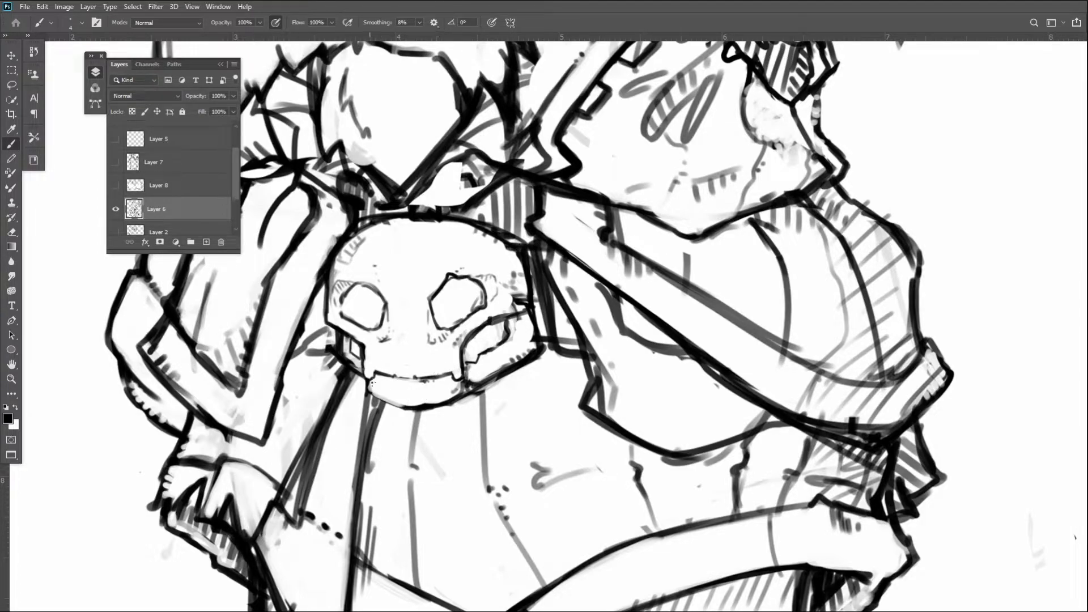
# Hatch short shadow strokes along the belt skull's jaw, and refine its cheekbone and the side of its cranium
pyautogui.moveTo(374, 397); pyautogui.dragTo(418, 409)
pyautogui.press('[')
pyautogui.moveTo(475, 384); pyautogui.dragTo(476, 388)
pyautogui.moveTo(479, 381); pyautogui.dragTo(486, 383)
pyautogui.moveTo(519, 318)
pyautogui.mouseDown()
pyautogui.moveTo(513, 343)
pyautogui.moveTo(491, 355)
pyautogui.moveTo(508, 343)
pyautogui.mouseUp()
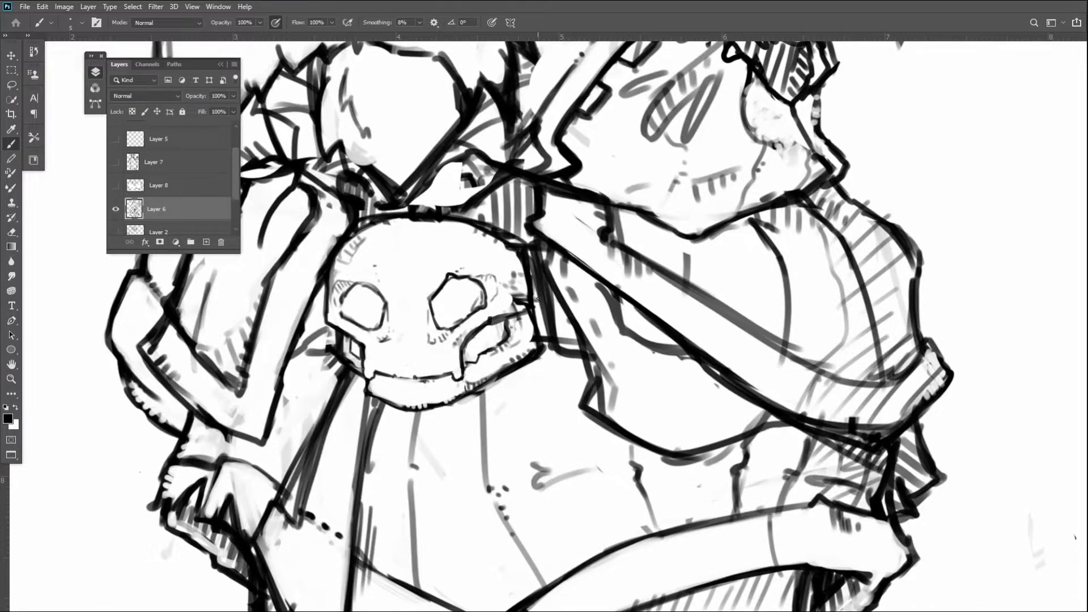
pyautogui.moveTo(491, 322); pyautogui.dragTo(520, 313)
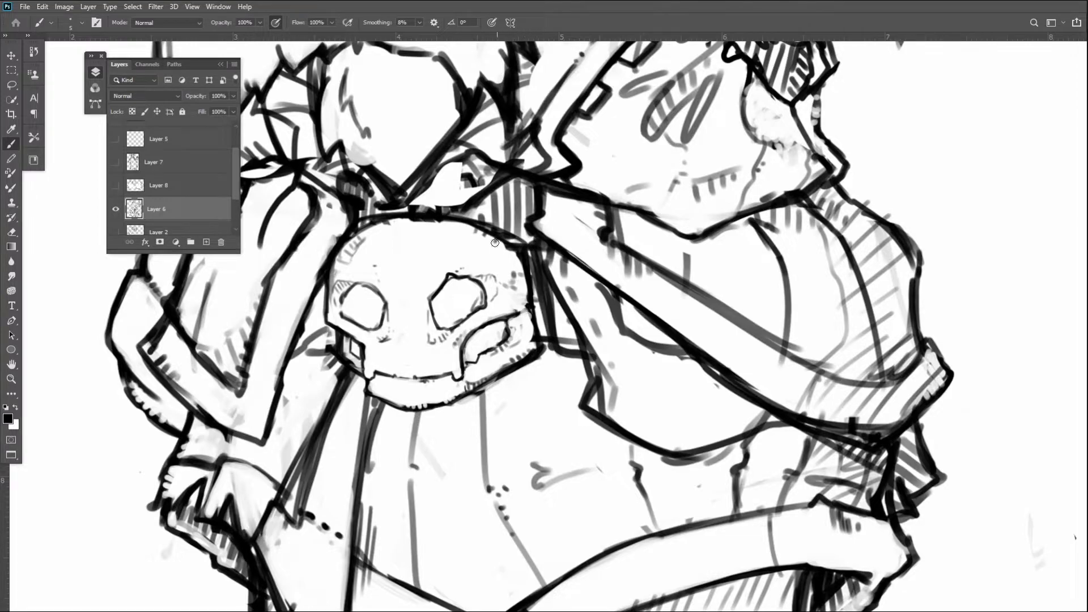
pyautogui.moveTo(522, 259)
pyautogui.mouseDown()
pyautogui.moveTo(520, 249)
pyautogui.moveTo(524, 276)
pyautogui.mouseUp()
# Fill both eye sockets of the belt skull with dense diagonal hatching
pyautogui.scroll(-5, 529, 274)
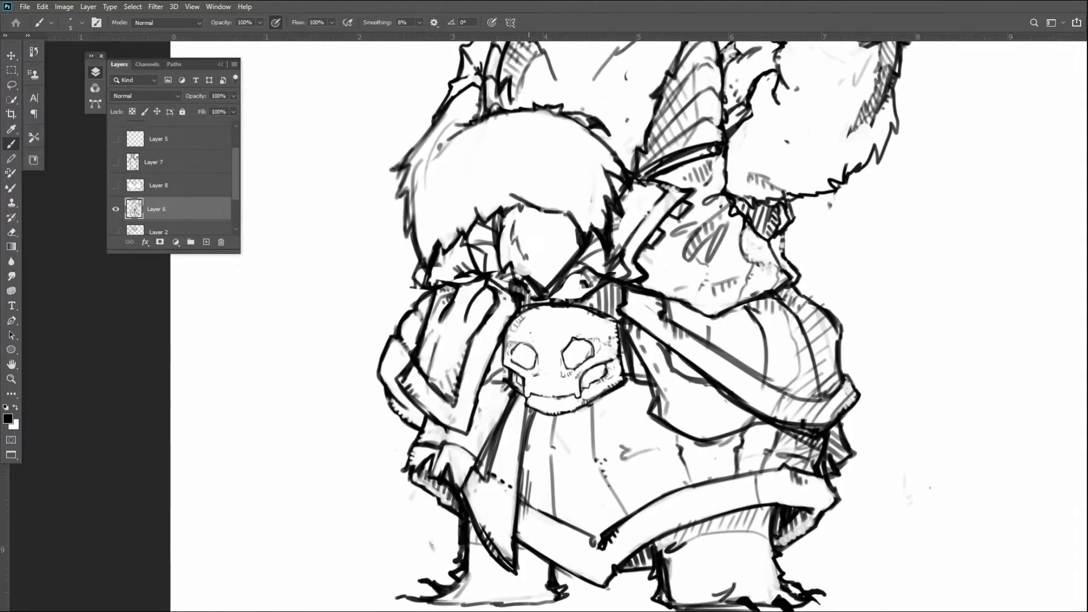
pyautogui.scroll(3, 528, 274)
pyautogui.scroll(2, 422, 448)
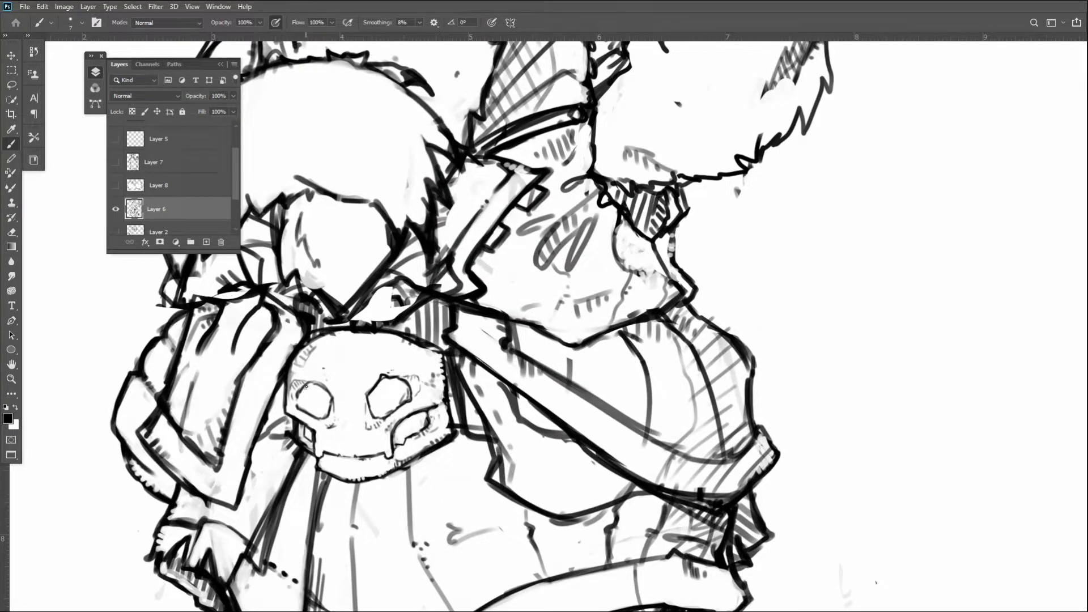
pyautogui.moveTo(308, 385)
pyautogui.mouseDown()
pyautogui.moveTo(303, 400)
pyautogui.moveTo(317, 388)
pyautogui.moveTo(328, 418)
pyautogui.mouseUp()
pyautogui.moveTo(376, 391)
pyautogui.mouseDown()
pyautogui.moveTo(400, 396)
pyautogui.moveTo(403, 411)
pyautogui.moveTo(403, 397)
pyautogui.mouseUp()
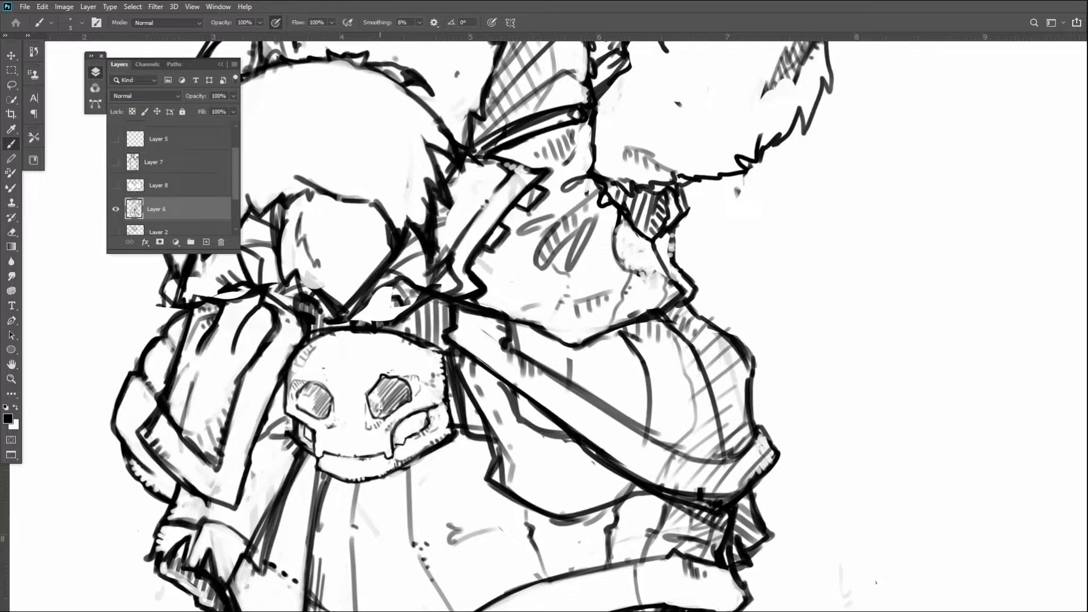
pyautogui.moveTo(291, 392)
pyautogui.mouseDown()
pyautogui.moveTo(311, 409)
pyautogui.moveTo(326, 399)
pyautogui.mouseUp()
# Hatch shadows on the cloth and diagonal band at the bear's hip, enlarging the brush for the last strokes
pyautogui.hotkey('ctrl', '0')
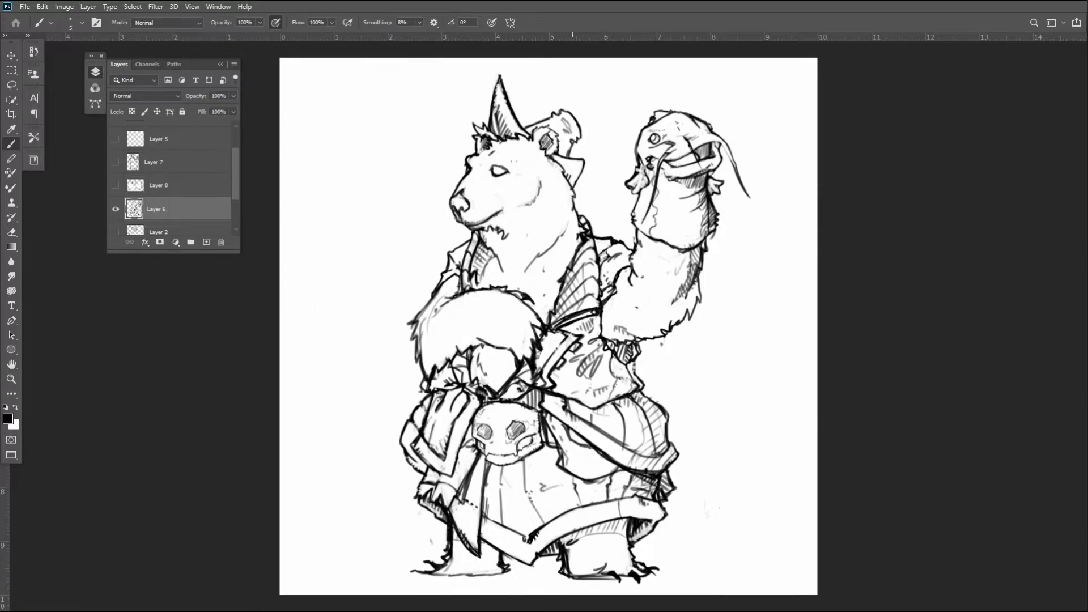
pyautogui.moveTo(582, 469); pyautogui.dragTo(614, 470)
pyautogui.moveTo(637, 487); pyautogui.dragTo(649, 488)
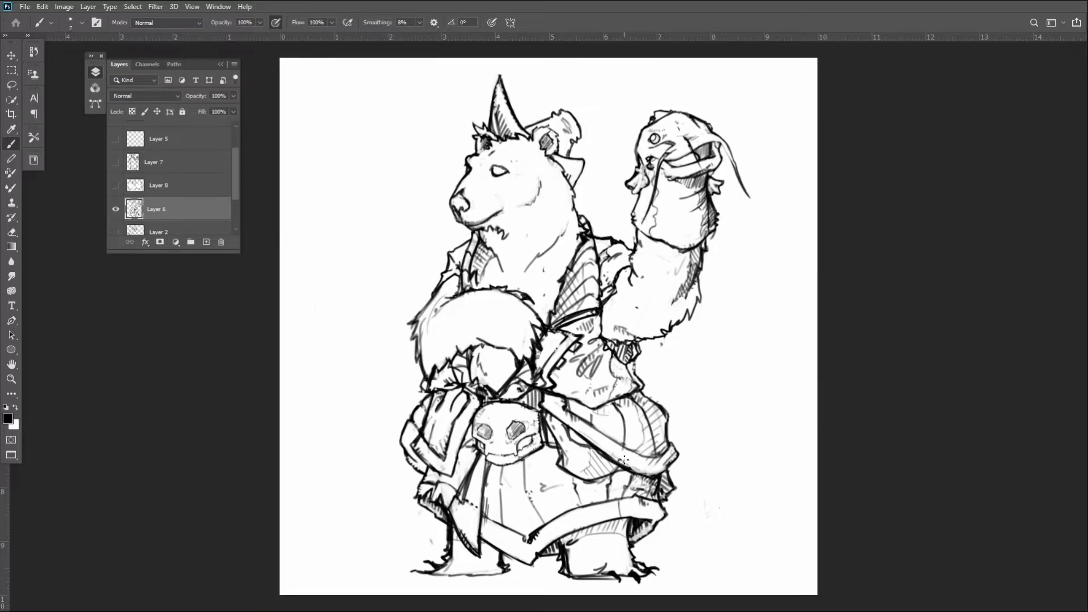
pyautogui.press(']')
pyautogui.press(']')
pyautogui.moveTo(653, 472)
pyautogui.mouseDown()
pyautogui.moveTo(671, 450)
pyautogui.moveTo(636, 426)
pyautogui.moveTo(598, 423)
pyautogui.mouseUp()
pyautogui.scroll(-1, 701, 427)
pyautogui.scroll(1, 660, 413)
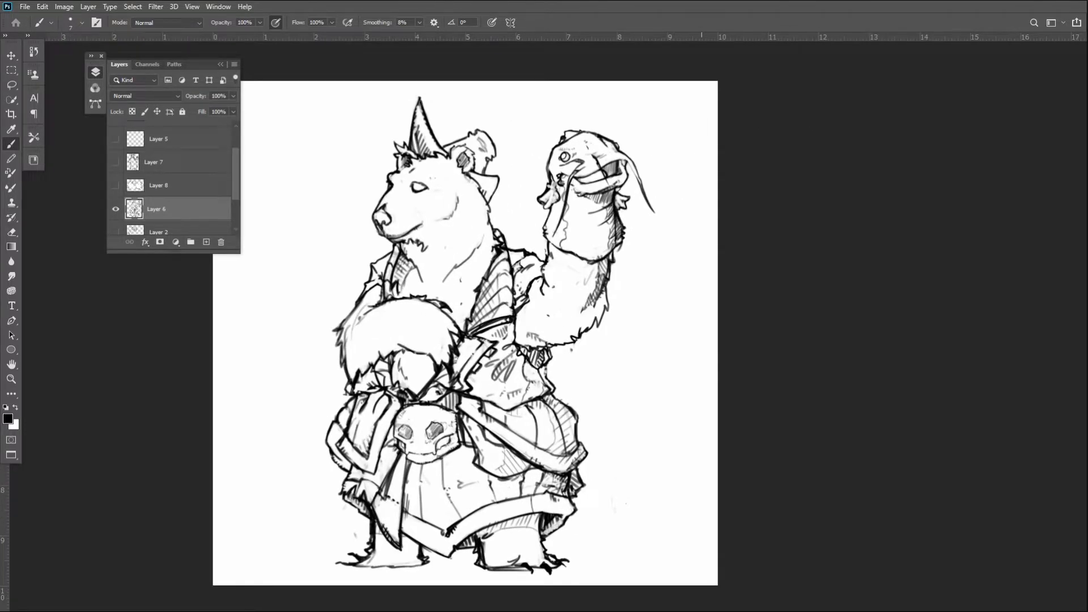
# Flip the bear drawing horizontally and check progress on the shared Aggie.io canvas
pyautogui.hotkey('ctrl', 'shift', 'h')
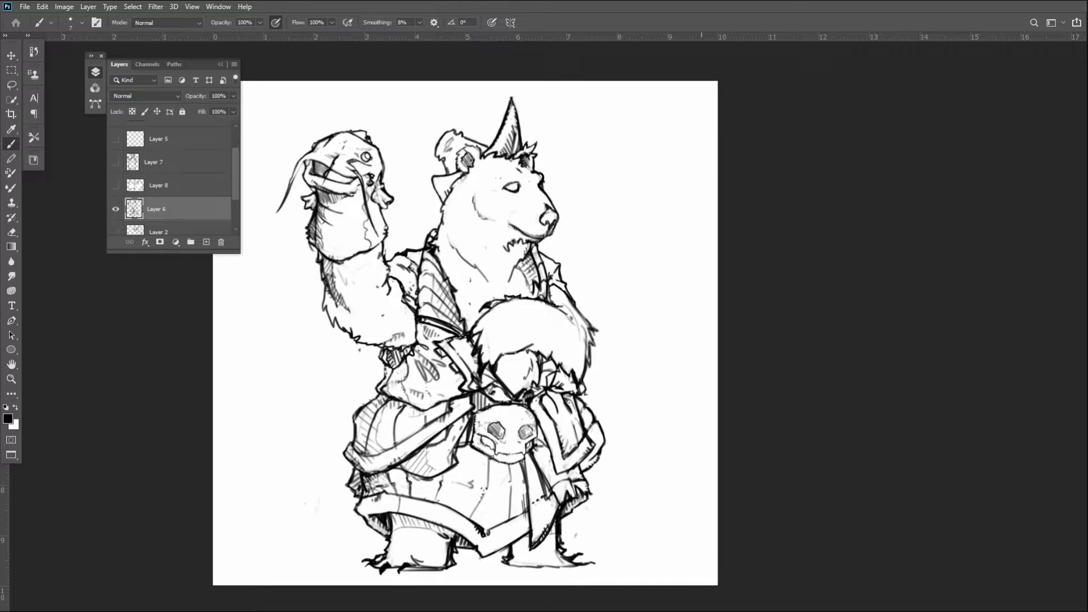
pyautogui.hotkey('alt', 'Tab')
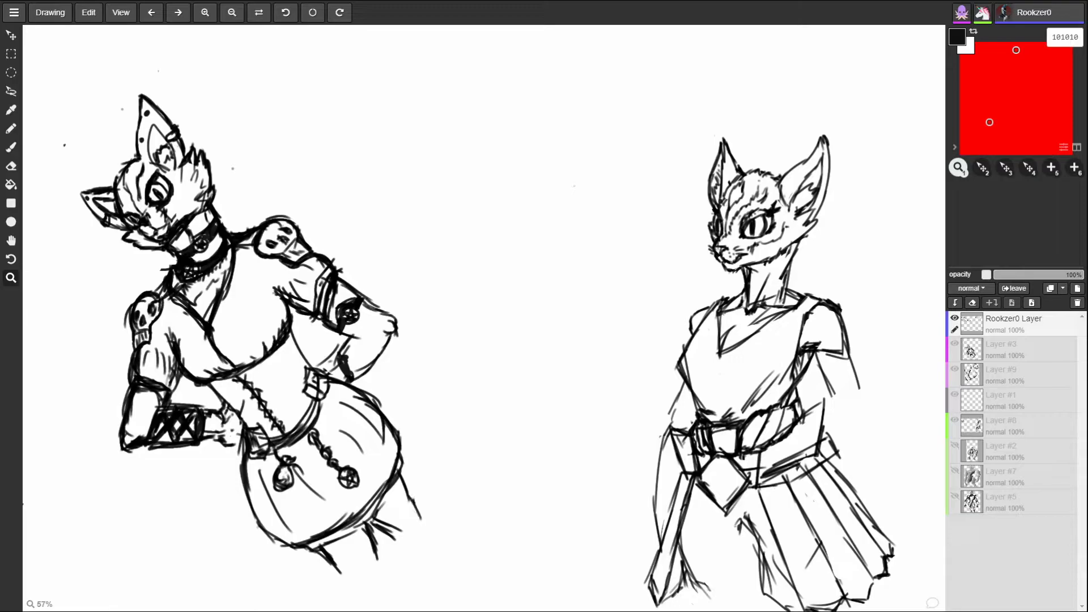
pyautogui.hotkey('alt', 'Tab')
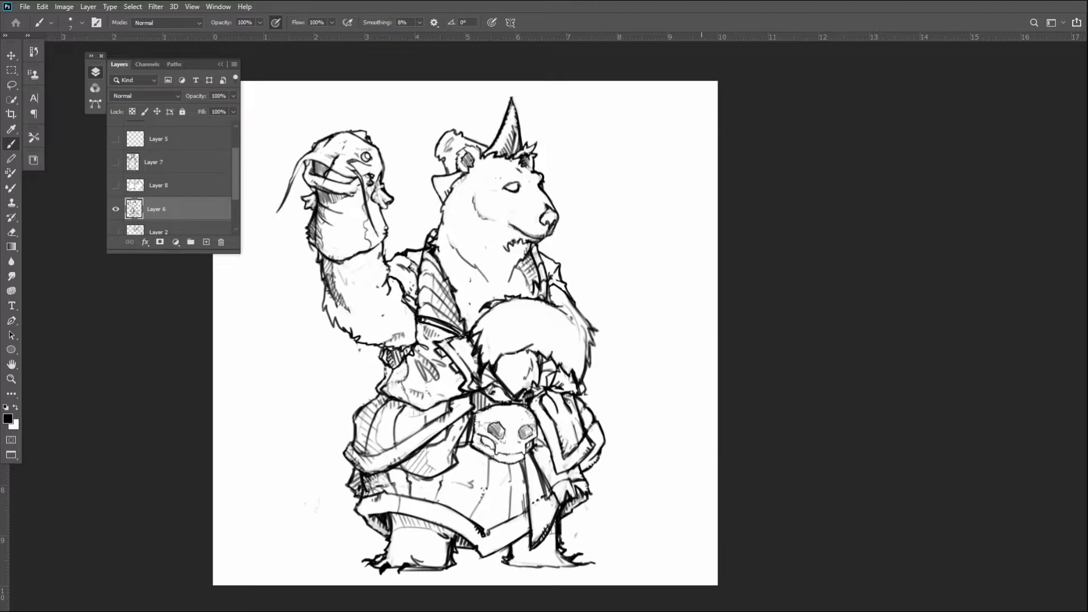
# Create a 3000 x 3000 pixel document at 300 ppi with a white background, and add an empty layer
pyautogui.click(25, 6)
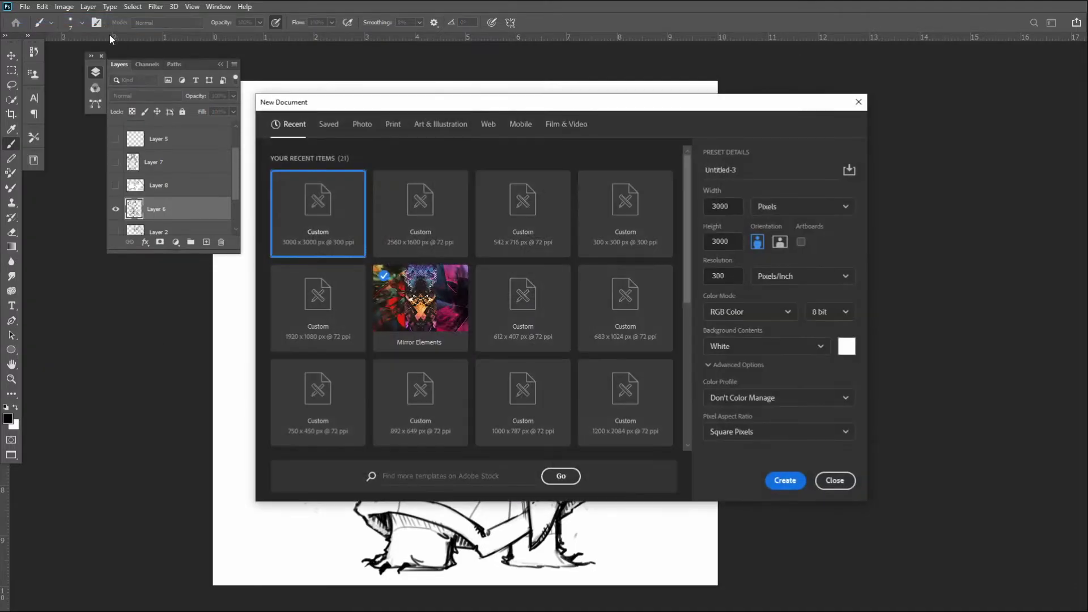
pyautogui.click(794, 480)
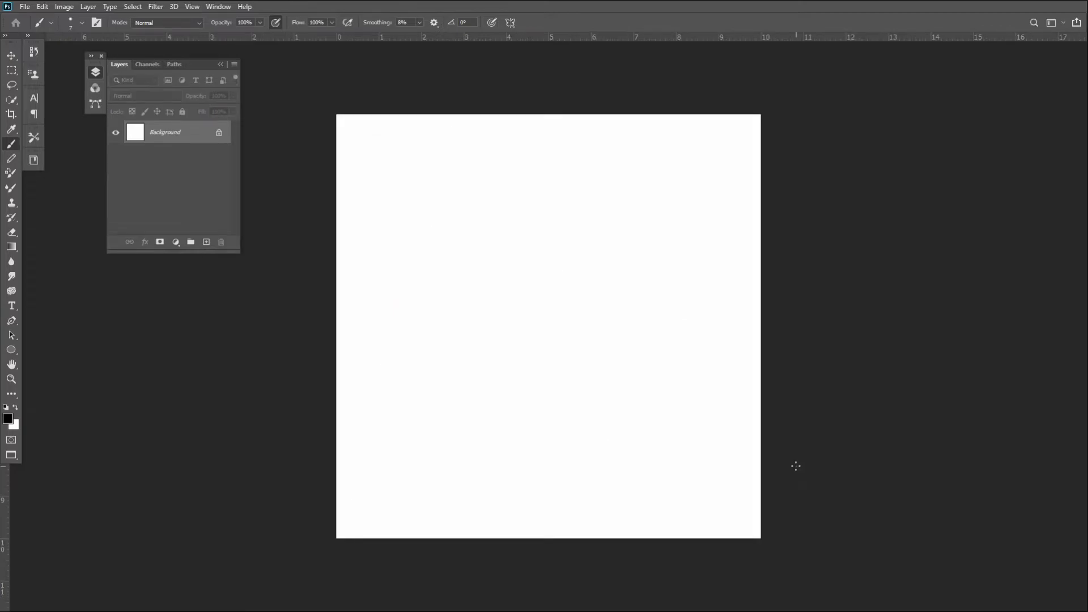
pyautogui.press(']')
pyautogui.press('[')
pyautogui.click(206, 243)
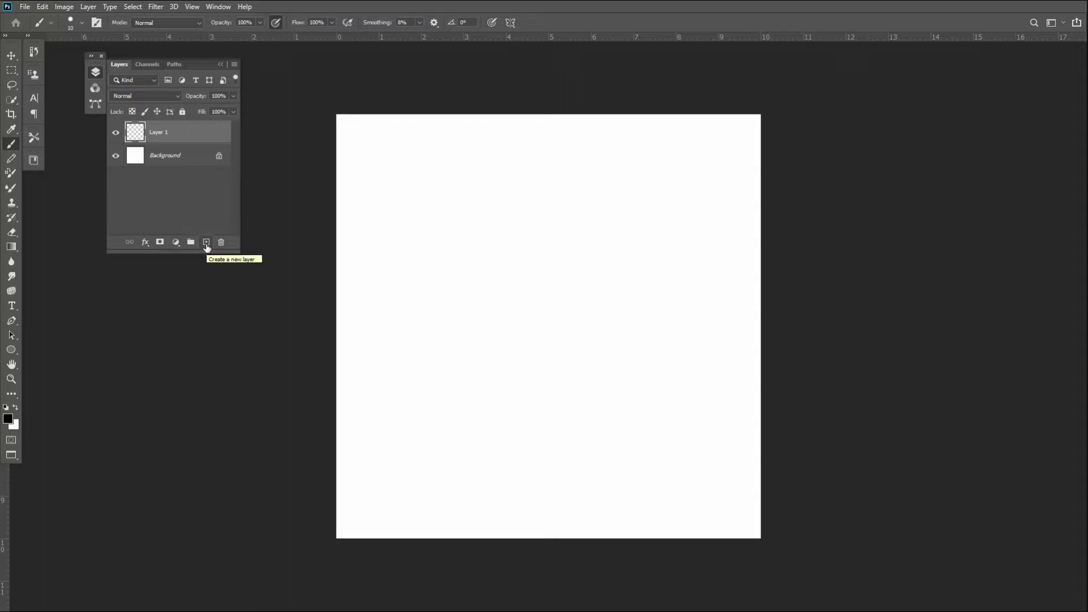
# Return to the standard screen mode and bring up the Untitled-1 document with the red dragon drawing
pyautogui.hotkey('alt', 'Tab')
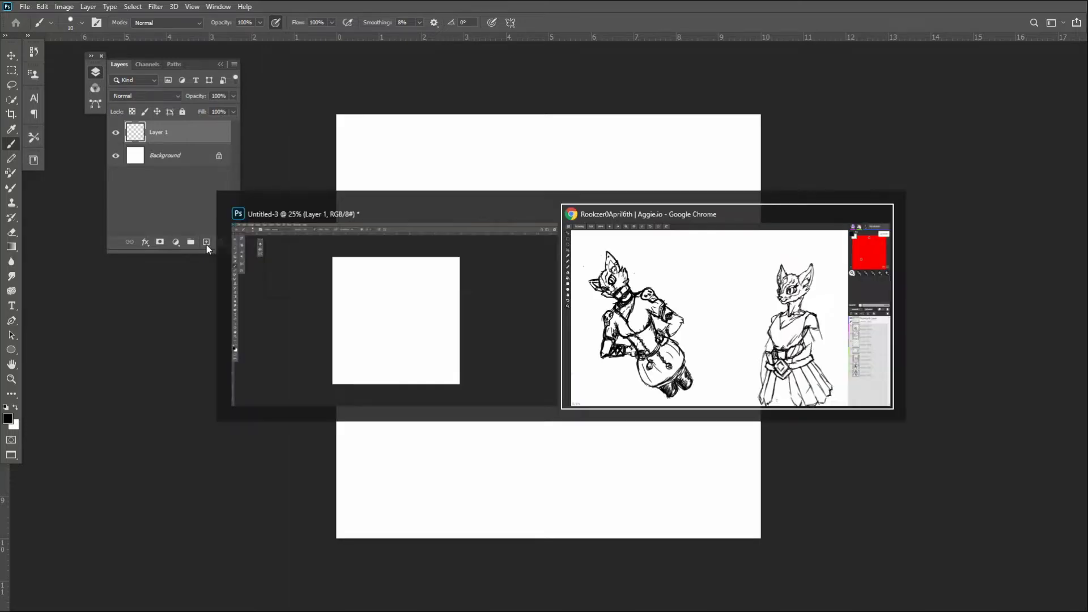
pyautogui.hotkey('alt', 'Tab')
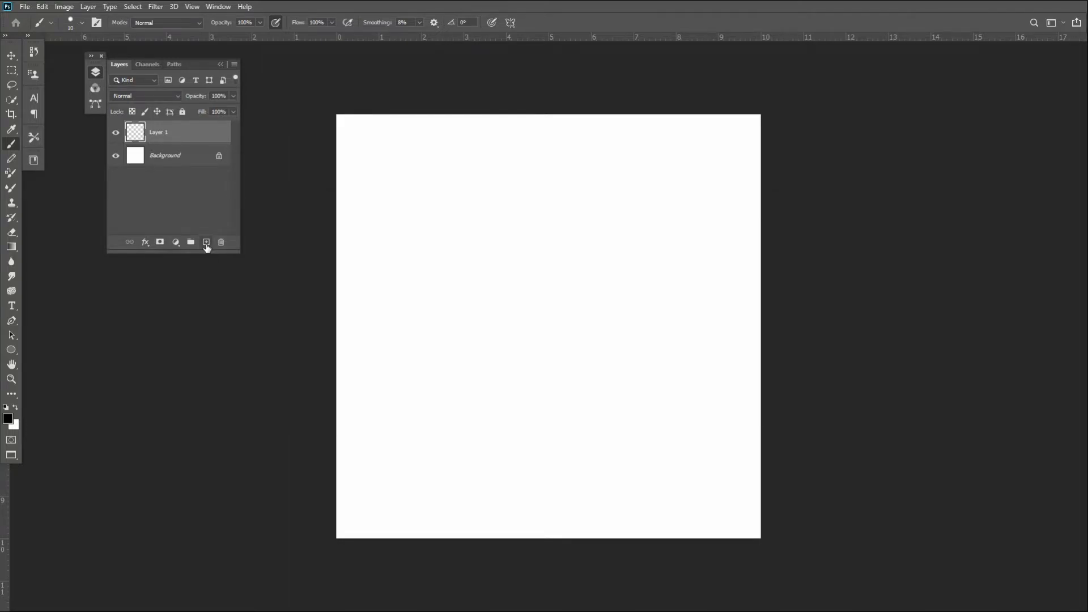
pyautogui.press('f')
pyautogui.press('f')
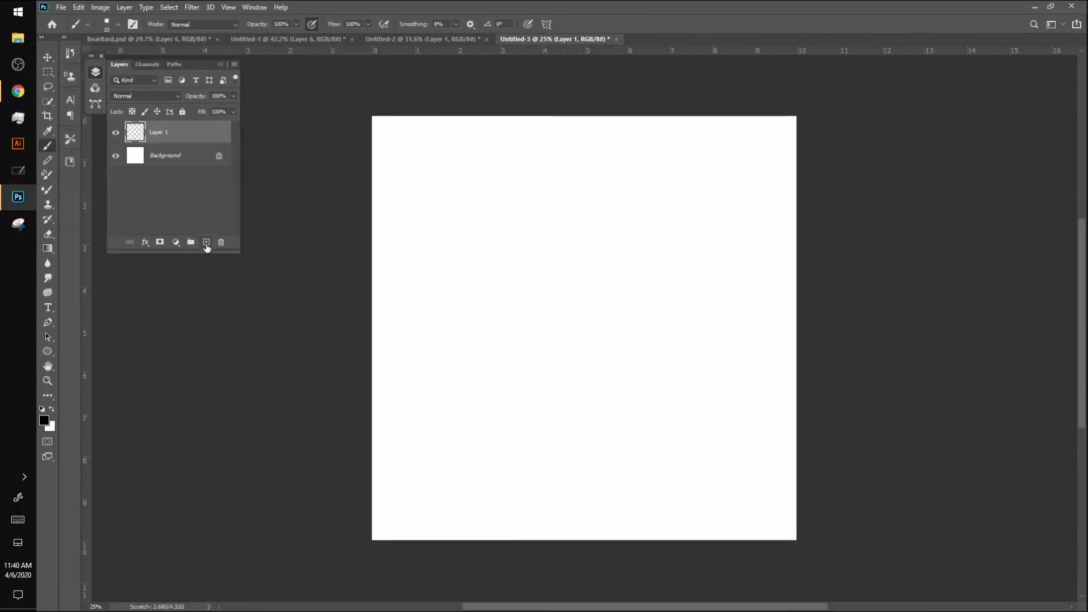
pyautogui.click(301, 39)
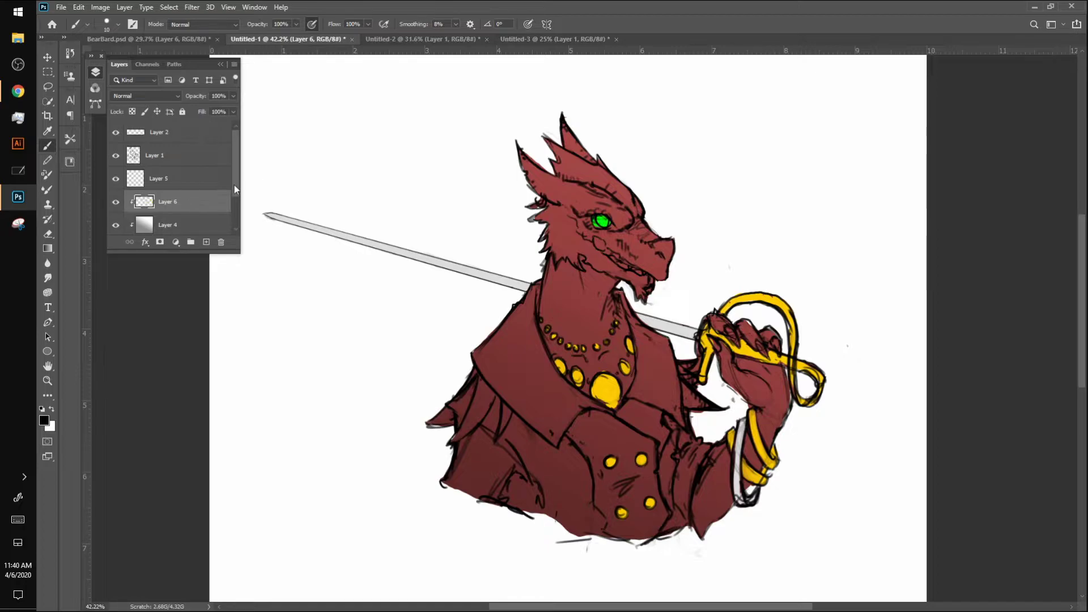
# Add a new clipped layer directly above Layer 3 and set the foreground colour to dark green #367300
pyautogui.moveTo(236, 190); pyautogui.dragTo(234, 223)
pyautogui.click(182, 201)
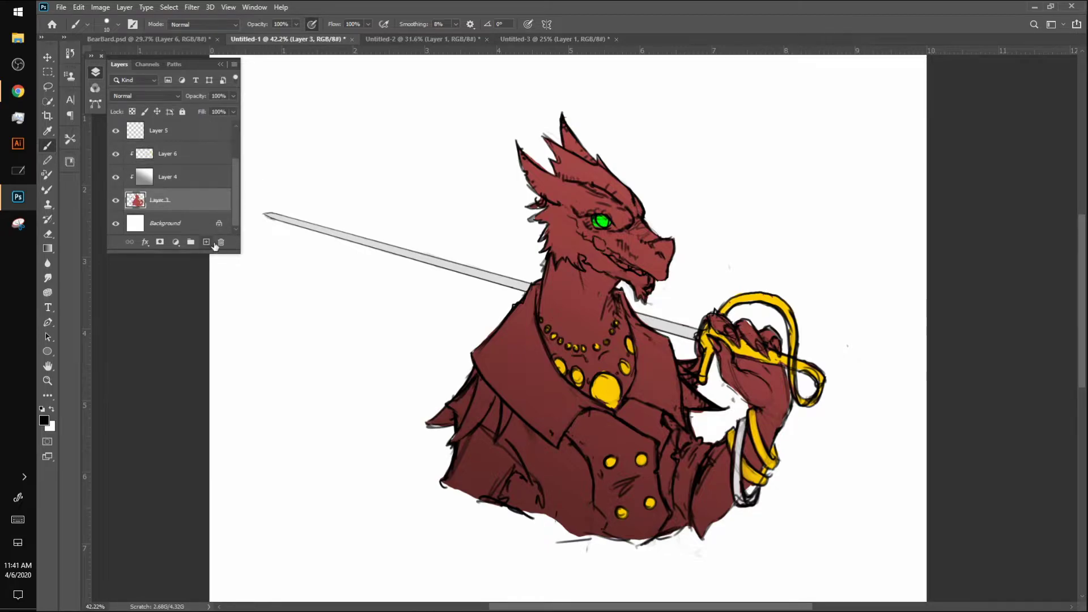
pyautogui.click(211, 244)
pyautogui.click(44, 420)
pyautogui.moveTo(244, 213); pyautogui.dragTo(227, 191)
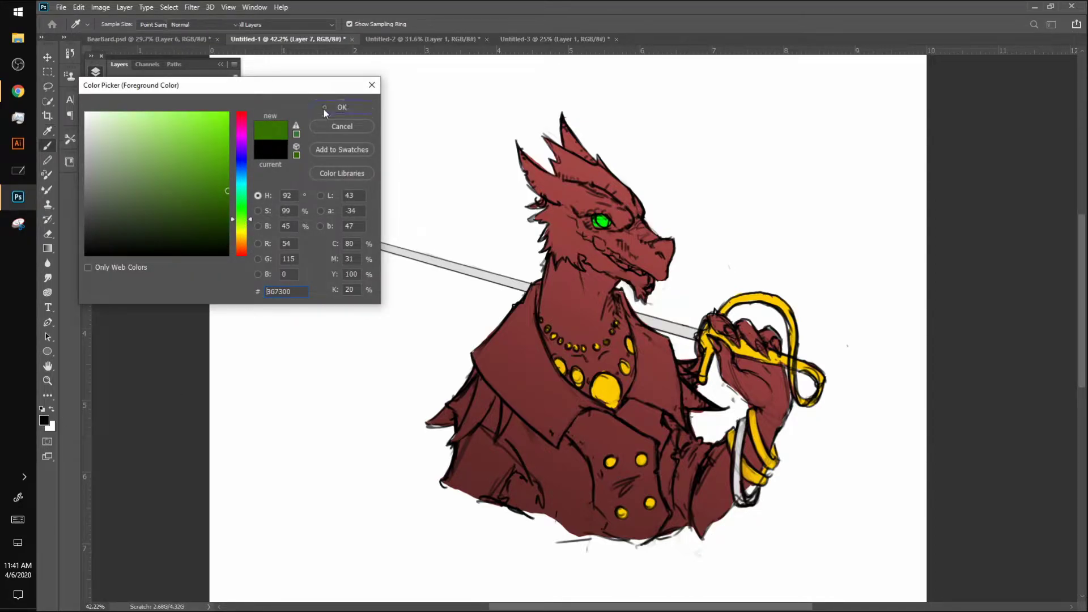
pyautogui.click(324, 108)
# Paint the large collar flap on the dragon's near shoulder dark green, adjusting the brush size to fit
pyautogui.press(']')
pyautogui.press(']')
pyautogui.press(']')
pyautogui.press(']')
pyautogui.press(']')
pyautogui.moveTo(537, 283)
pyautogui.mouseDown()
pyautogui.moveTo(540, 350)
pyautogui.moveTo(535, 296)
pyautogui.moveTo(524, 331)
pyautogui.moveTo(532, 366)
pyautogui.moveTo(520, 309)
pyautogui.moveTo(483, 347)
pyautogui.moveTo(471, 344)
pyautogui.moveTo(499, 388)
pyautogui.moveTo(556, 440)
pyautogui.moveTo(583, 406)
pyautogui.moveTo(550, 374)
pyautogui.mouseUp()
pyautogui.press('[')
pyautogui.press('[')
pyautogui.press('[')
pyautogui.press(']')
pyautogui.press(']')
pyautogui.press(']')
pyautogui.moveTo(524, 338)
pyautogui.mouseDown()
pyautogui.moveTo(535, 369)
pyautogui.moveTo(572, 403)
pyautogui.moveTo(558, 398)
pyautogui.moveTo(582, 404)
pyautogui.moveTo(554, 410)
pyautogui.moveTo(548, 428)
pyautogui.moveTo(524, 337)
pyautogui.moveTo(532, 424)
pyautogui.moveTo(492, 345)
pyautogui.moveTo(495, 384)
pyautogui.moveTo(502, 315)
pyautogui.moveTo(509, 362)
pyautogui.moveTo(518, 315)
pyautogui.mouseUp()
# Paint the smaller collar flap beside the raised sword hand dark green with a reduced brush
pyautogui.moveTo(634, 394)
pyautogui.mouseDown()
pyautogui.moveTo(685, 422)
pyautogui.moveTo(666, 345)
pyautogui.moveTo(643, 330)
pyautogui.mouseUp()
pyautogui.press('[')
pyautogui.press('[')
pyautogui.moveTo(618, 290)
pyautogui.mouseDown()
pyautogui.moveTo(644, 355)
pyautogui.moveTo(631, 308)
pyautogui.moveTo(643, 377)
pyautogui.moveTo(635, 390)
pyautogui.moveTo(637, 353)
pyautogui.moveTo(632, 392)
pyautogui.moveTo(646, 367)
pyautogui.moveTo(640, 328)
pyautogui.moveTo(650, 349)
pyautogui.moveTo(643, 386)
pyautogui.moveTo(647, 376)
pyautogui.moveTo(657, 399)
pyautogui.moveTo(658, 374)
pyautogui.mouseUp()
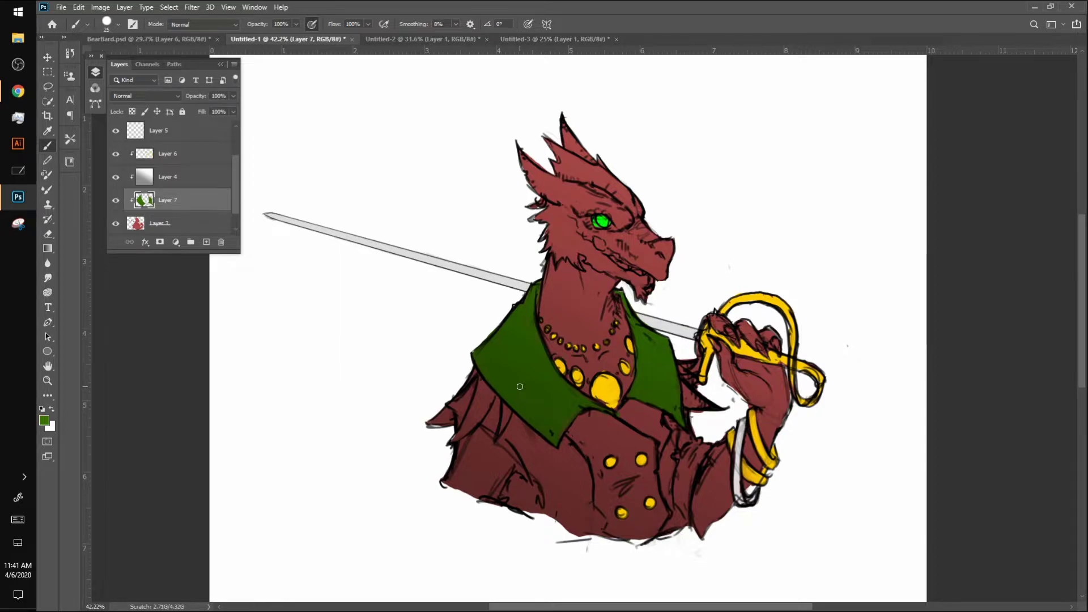
pyautogui.press(']')
pyautogui.press(']')
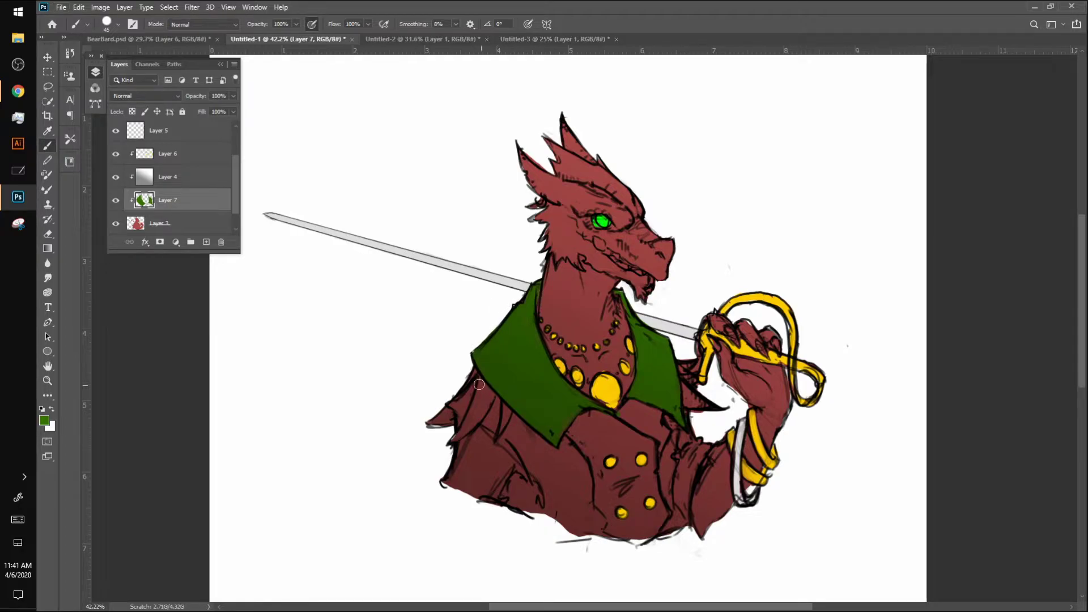
pyautogui.press('alt')
pyautogui.moveTo(572, 389); pyautogui.dragTo(555, 431)
pyautogui.hotkey('ctrl', 'z')
pyautogui.hotkey('ctrl', 'z')
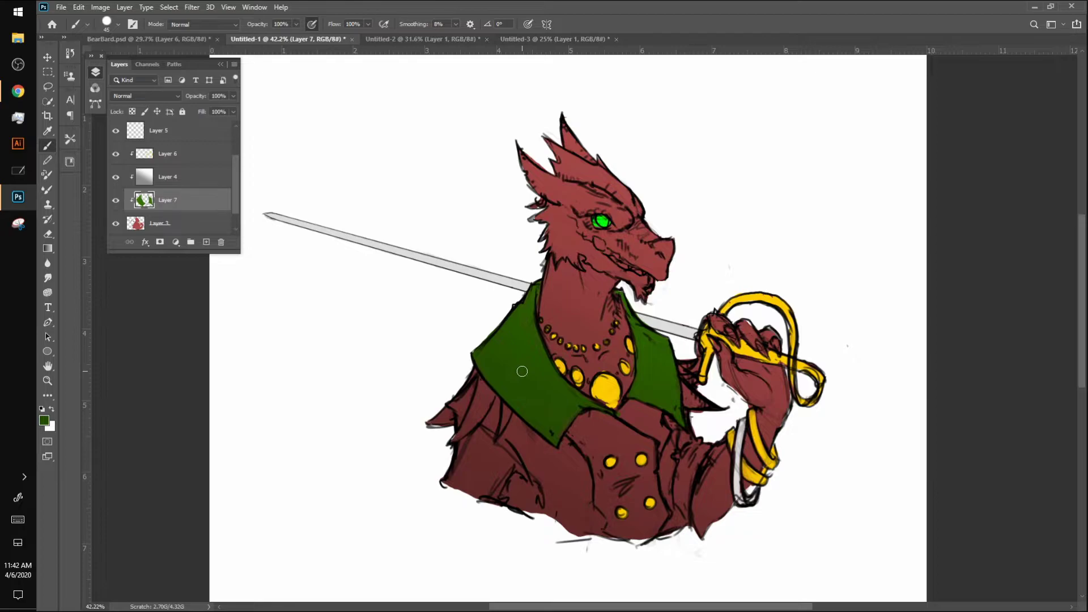
# Make Layer 3 the active layer and set the foreground colour to deep blue #0d698f
pyautogui.click(143, 224)
pyautogui.press('super')
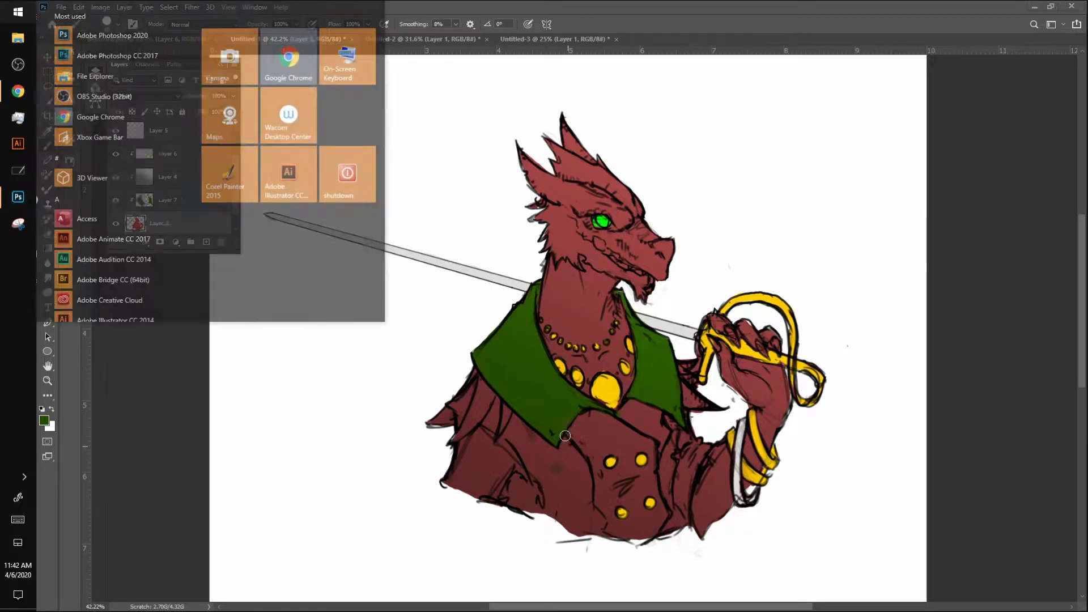
pyautogui.press('super')
pyautogui.press('alt')
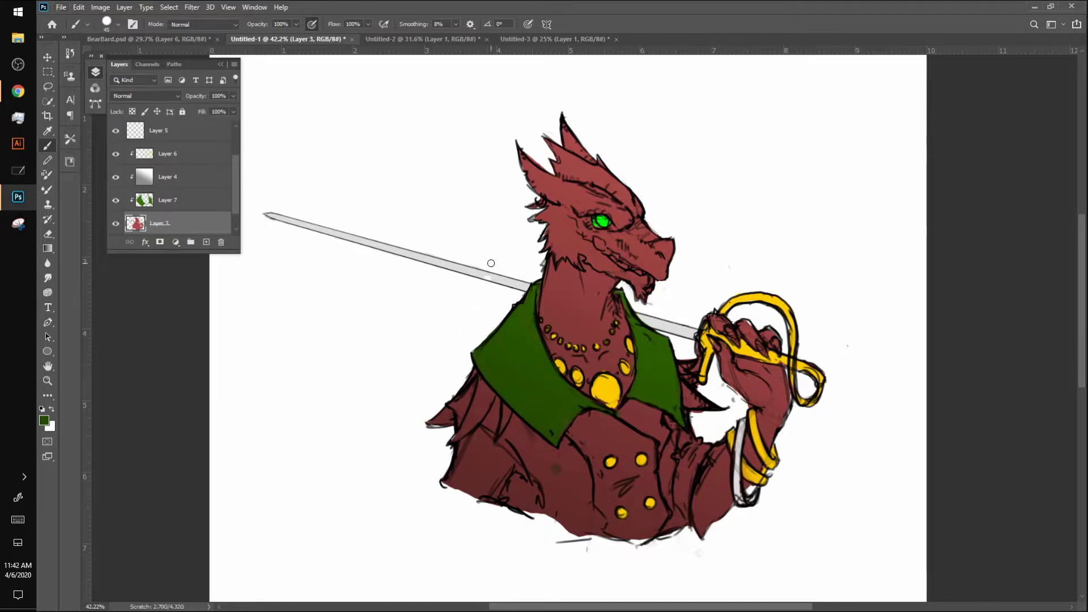
pyautogui.hotkey('ctrl', 'z')
pyautogui.click(45, 420)
pyautogui.moveTo(219, 201)
pyautogui.mouseDown()
pyautogui.moveTo(216, 175)
pyautogui.moveTo(242, 164)
pyautogui.moveTo(242, 175)
pyautogui.mouseUp()
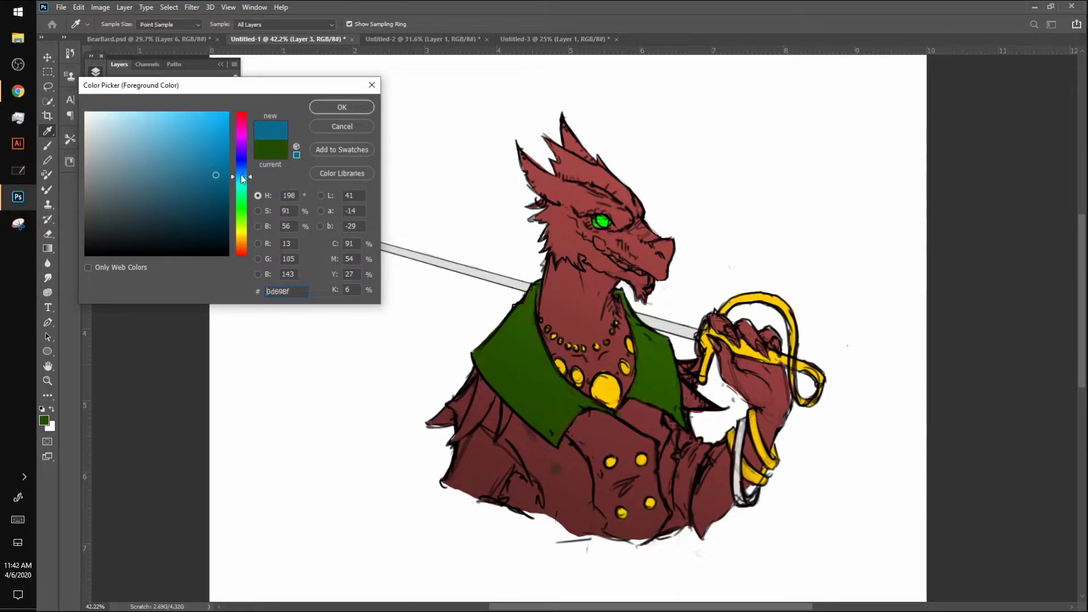
pyautogui.click(318, 107)
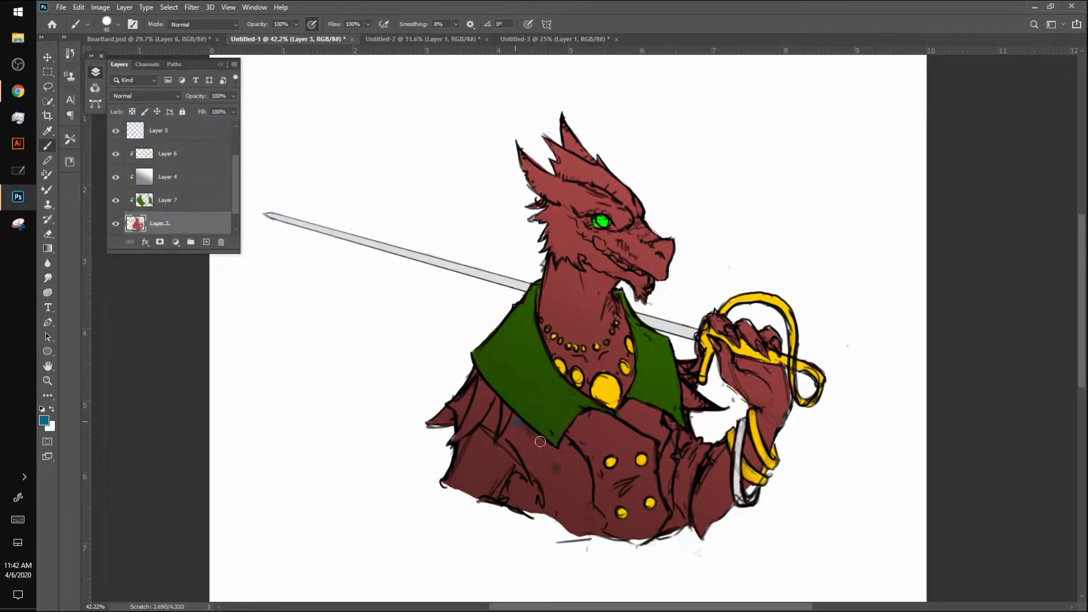
# Paint the coat deep blue on both sides of the buttoned vest, including the near sleeve and the upper part of the raised arm
pyautogui.moveTo(541, 445)
pyautogui.mouseDown()
pyautogui.moveTo(564, 458)
pyautogui.moveTo(568, 447)
pyautogui.moveTo(603, 539)
pyautogui.moveTo(570, 435)
pyautogui.mouseUp()
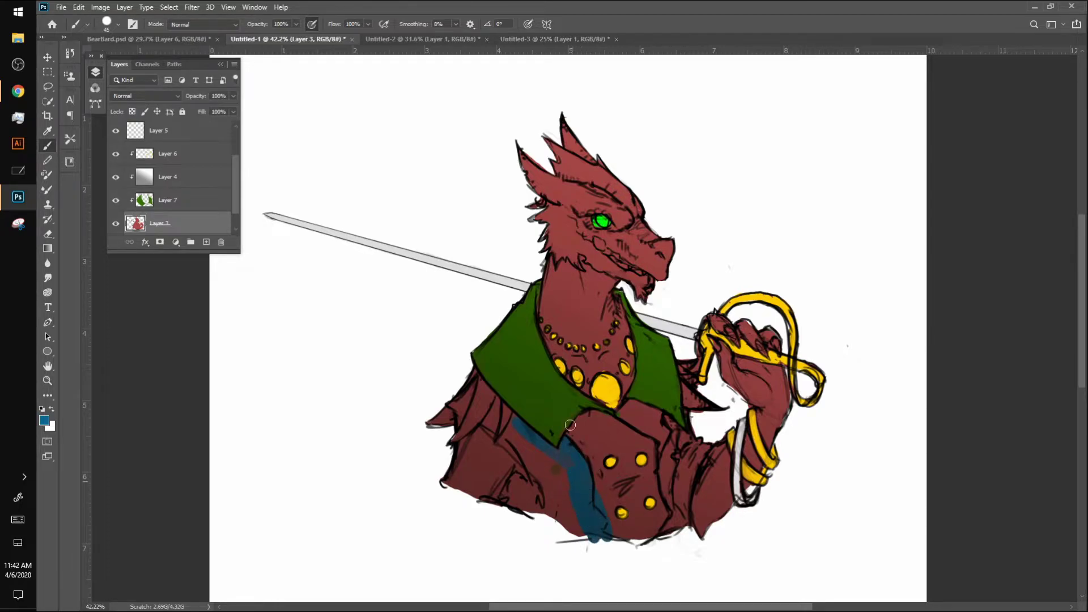
pyautogui.moveTo(490, 413)
pyautogui.mouseDown()
pyautogui.moveTo(522, 426)
pyautogui.moveTo(472, 375)
pyautogui.moveTo(443, 414)
pyautogui.moveTo(458, 398)
pyautogui.moveTo(452, 474)
pyautogui.moveTo(465, 404)
pyautogui.moveTo(483, 423)
pyautogui.moveTo(493, 408)
pyautogui.moveTo(530, 466)
pyautogui.moveTo(477, 436)
pyautogui.moveTo(462, 480)
pyautogui.moveTo(476, 435)
pyautogui.moveTo(485, 498)
pyautogui.moveTo(477, 483)
pyautogui.moveTo(527, 502)
pyautogui.moveTo(494, 468)
pyautogui.moveTo(492, 448)
pyautogui.moveTo(509, 442)
pyautogui.moveTo(501, 437)
pyautogui.moveTo(476, 434)
pyautogui.moveTo(489, 435)
pyautogui.moveTo(492, 485)
pyautogui.moveTo(487, 440)
pyautogui.moveTo(523, 508)
pyautogui.moveTo(520, 468)
pyautogui.moveTo(528, 466)
pyautogui.moveTo(564, 530)
pyautogui.mouseUp()
pyautogui.rightClick(576, 532)
pyautogui.click(534, 450)
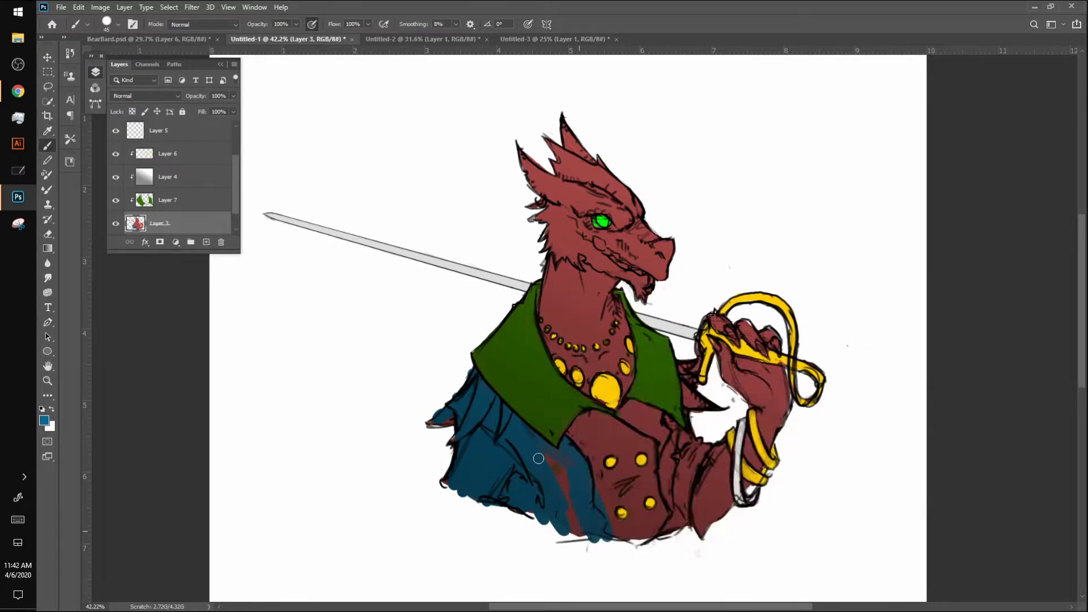
pyautogui.moveTo(570, 485); pyautogui.dragTo(565, 452)
pyautogui.moveTo(567, 512)
pyautogui.mouseDown()
pyautogui.moveTo(571, 521)
pyautogui.moveTo(576, 503)
pyautogui.mouseUp()
pyautogui.moveTo(625, 413)
pyautogui.mouseDown()
pyautogui.moveTo(657, 415)
pyautogui.moveTo(662, 447)
pyautogui.moveTo(666, 420)
pyautogui.moveTo(675, 431)
pyautogui.moveTo(664, 417)
pyautogui.moveTo(690, 435)
pyautogui.moveTo(670, 434)
pyautogui.moveTo(664, 449)
pyautogui.moveTo(669, 530)
pyautogui.moveTo(681, 473)
pyautogui.moveTo(709, 440)
pyautogui.moveTo(674, 468)
pyautogui.mouseUp()
pyautogui.moveTo(624, 417)
pyautogui.mouseDown()
pyautogui.moveTo(652, 430)
pyautogui.moveTo(705, 427)
pyautogui.mouseUp()
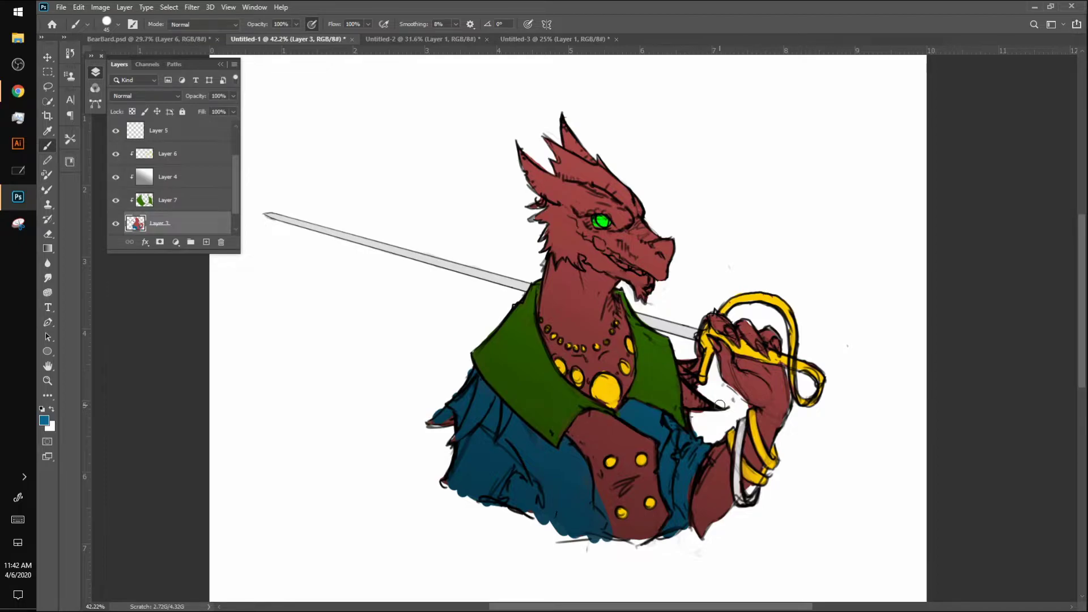
# Set the foreground colour to light blue #4da3c7
pyautogui.click(44, 420)
pyautogui.moveTo(199, 158); pyautogui.dragTo(173, 143)
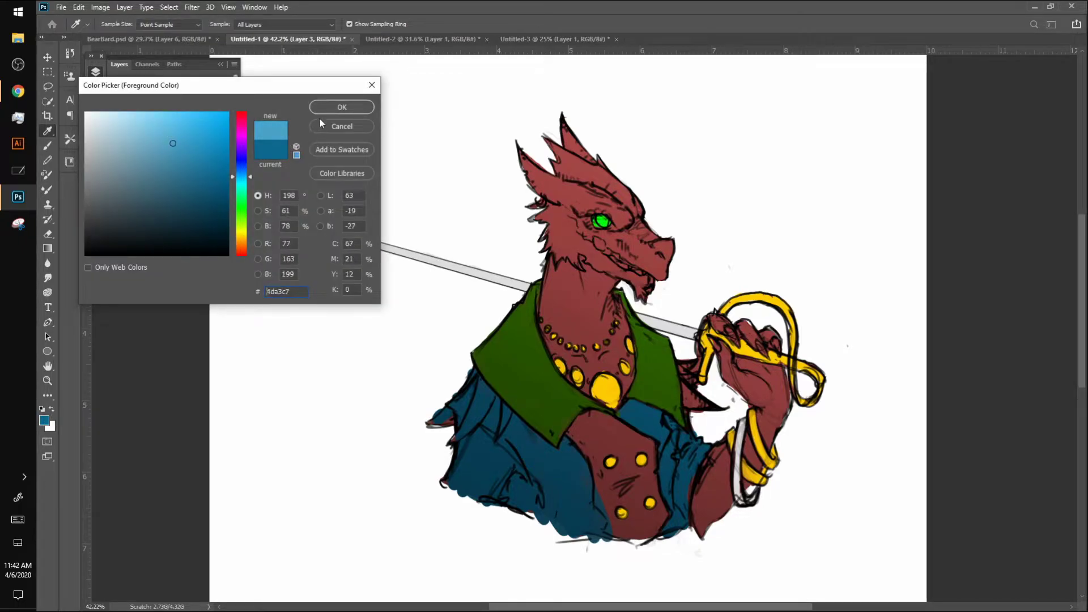
pyautogui.click(338, 109)
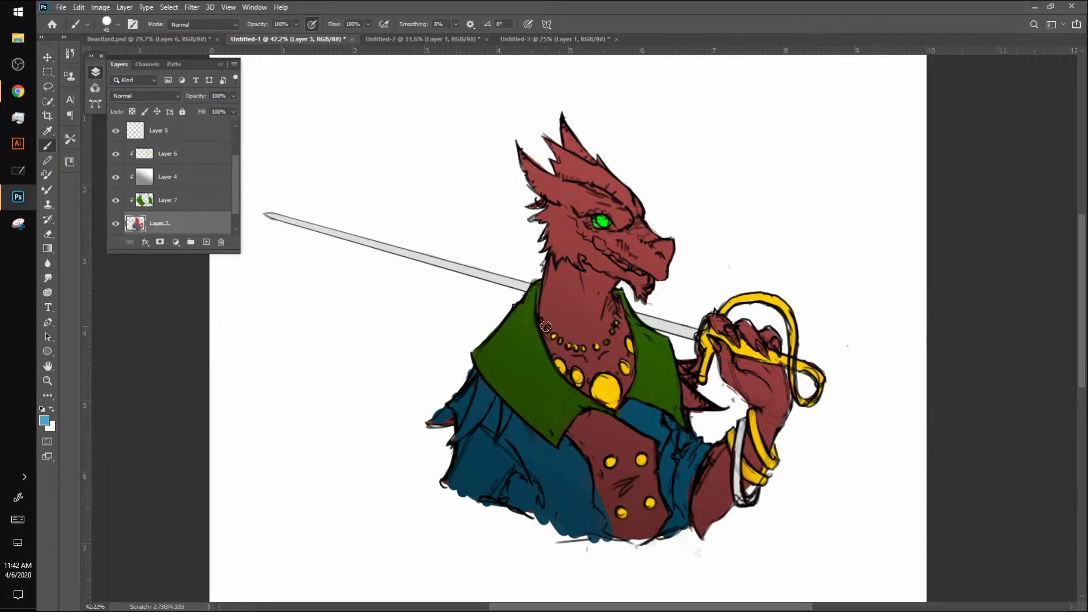
# Recolour the green collar on Layer 7 with Hue/Saturation: hue +112, saturation +7, lightness +44
pyautogui.click(175, 204)
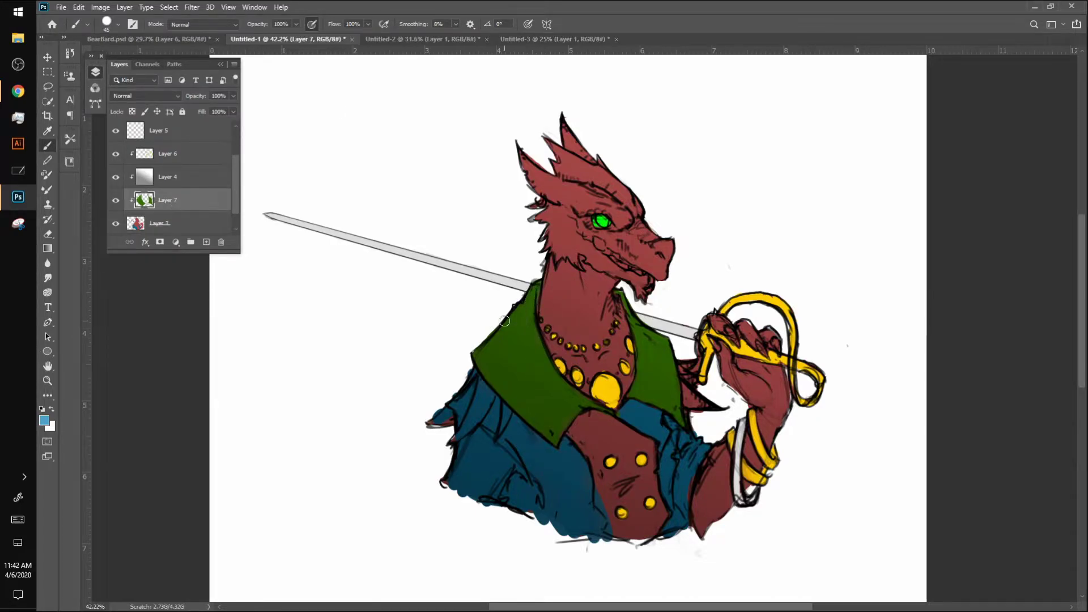
pyautogui.hotkey('ctrl', 'u')
pyautogui.moveTo(884, 113); pyautogui.dragTo(911, 173)
pyautogui.moveTo(899, 115); pyautogui.dragTo(867, 119)
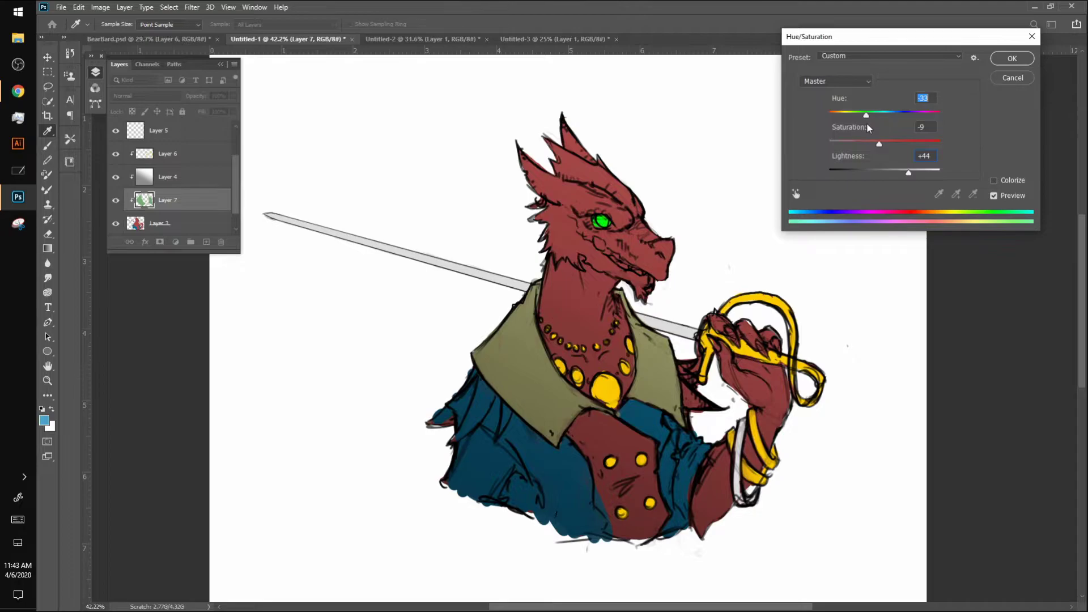
pyautogui.moveTo(871, 117)
pyautogui.mouseDown()
pyautogui.moveTo(899, 112)
pyautogui.moveTo(889, 116)
pyautogui.mouseUp()
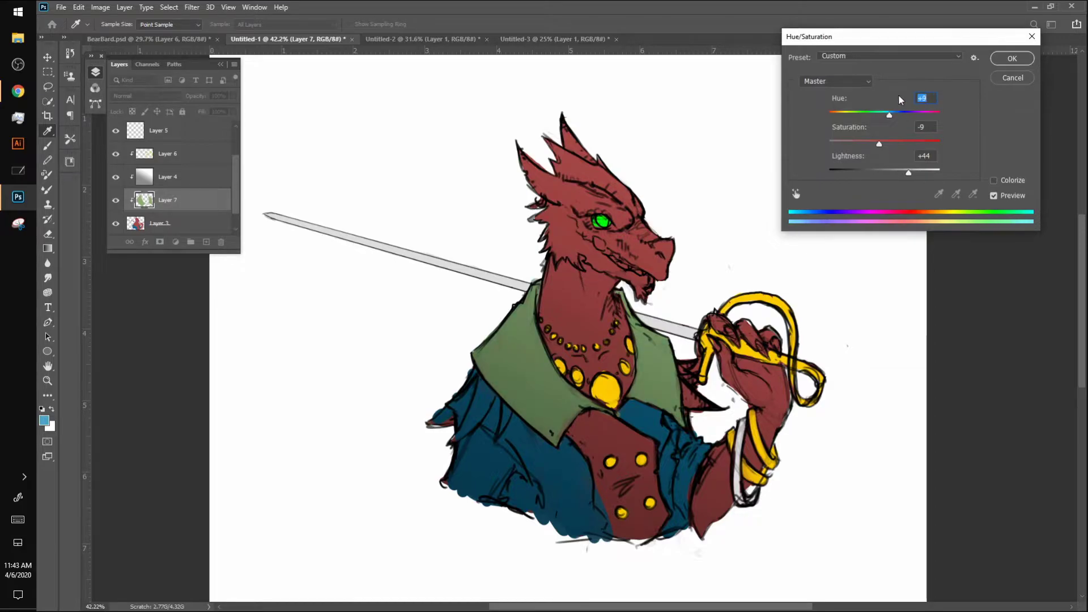
pyautogui.moveTo(891, 142); pyautogui.dragTo(926, 117)
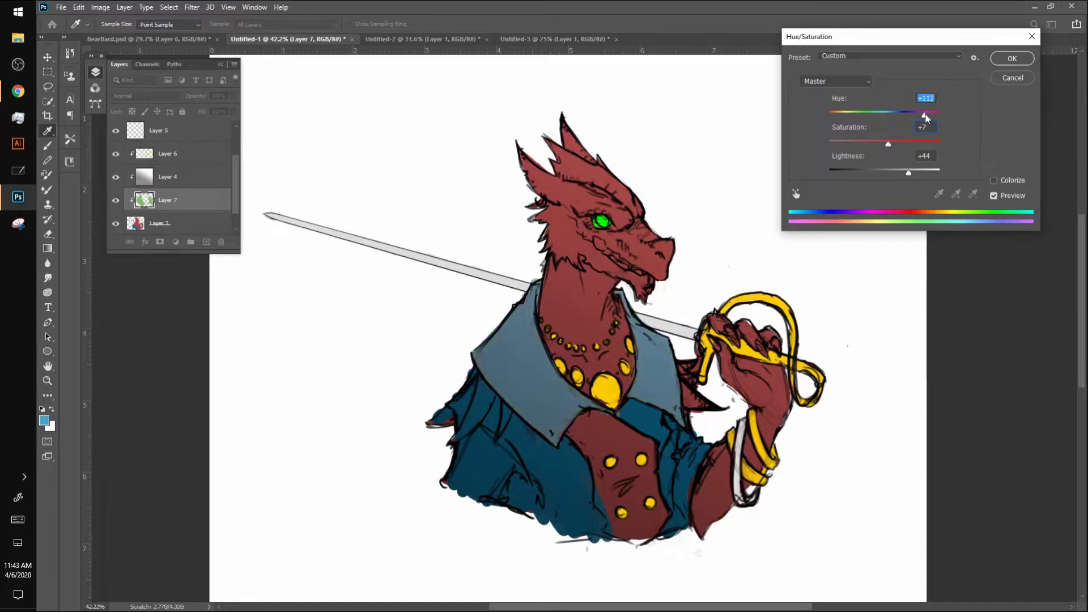
pyautogui.click(1011, 60)
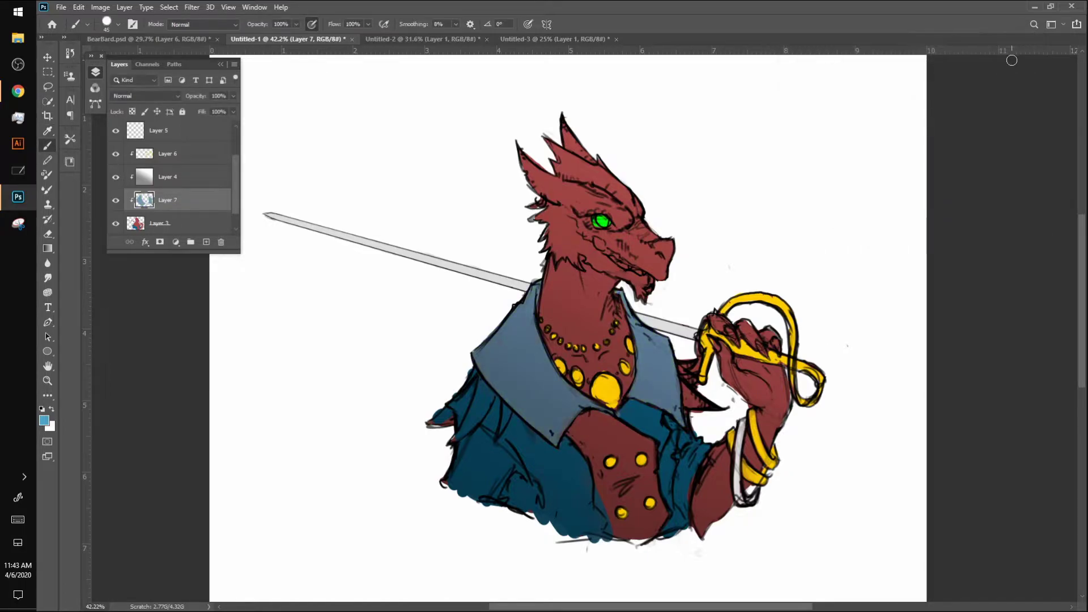
# Sample the collar's grey-blue and paint it over part of the vest front and the pointed folds on the near shoulder
pyautogui.keyDown('alt'); pyautogui.click(656, 383); pyautogui.keyUp('alt')
pyautogui.moveTo(578, 435); pyautogui.dragTo(598, 465)
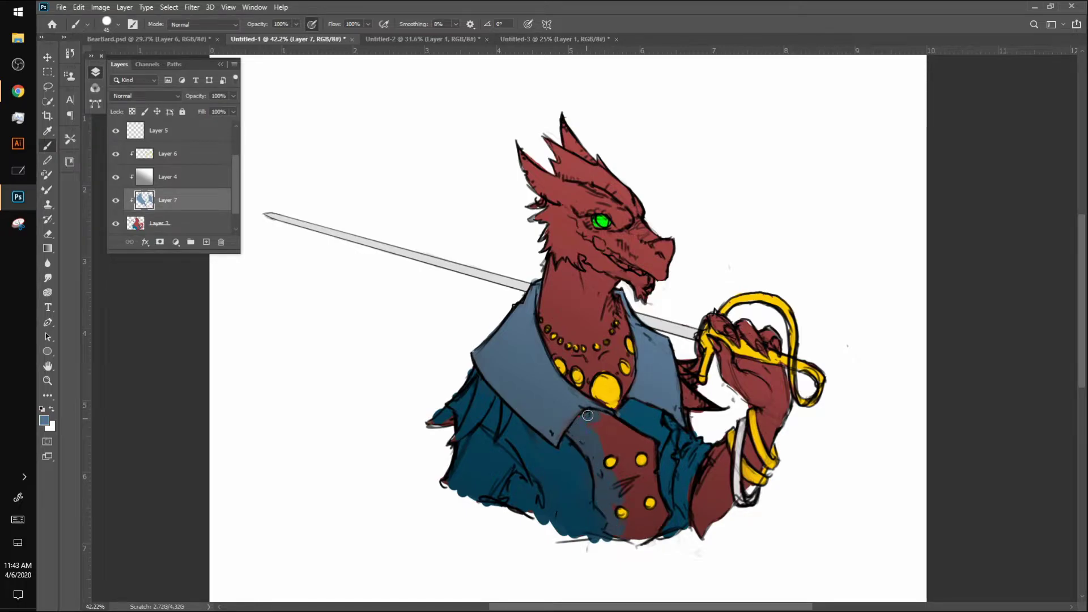
pyautogui.moveTo(579, 421)
pyautogui.mouseDown()
pyautogui.moveTo(604, 442)
pyautogui.moveTo(609, 422)
pyautogui.mouseUp()
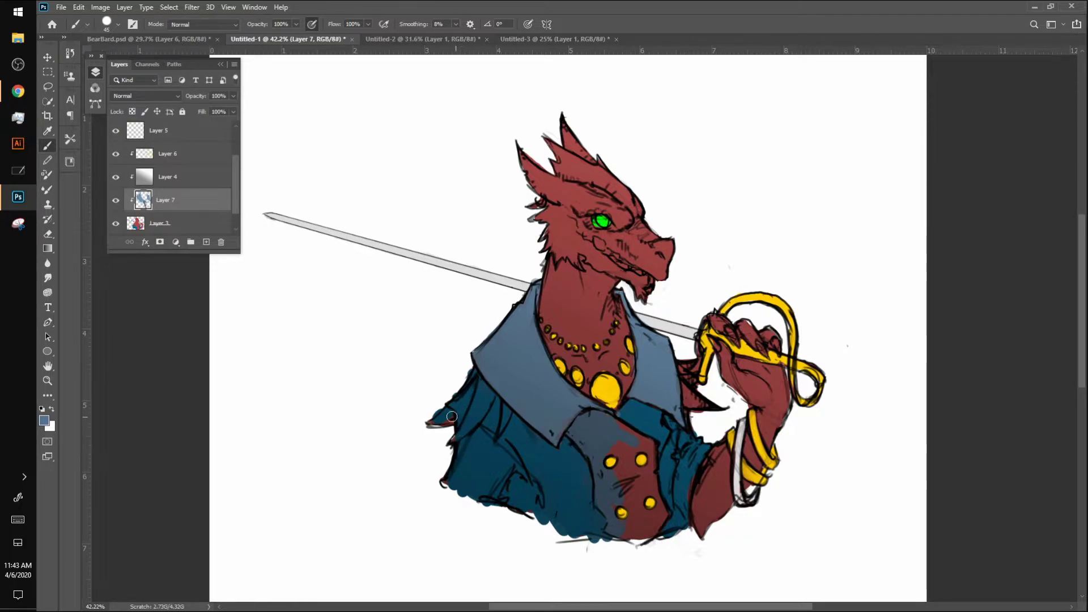
pyautogui.moveTo(476, 397)
pyautogui.mouseDown()
pyautogui.moveTo(454, 441)
pyautogui.moveTo(487, 399)
pyautogui.mouseUp()
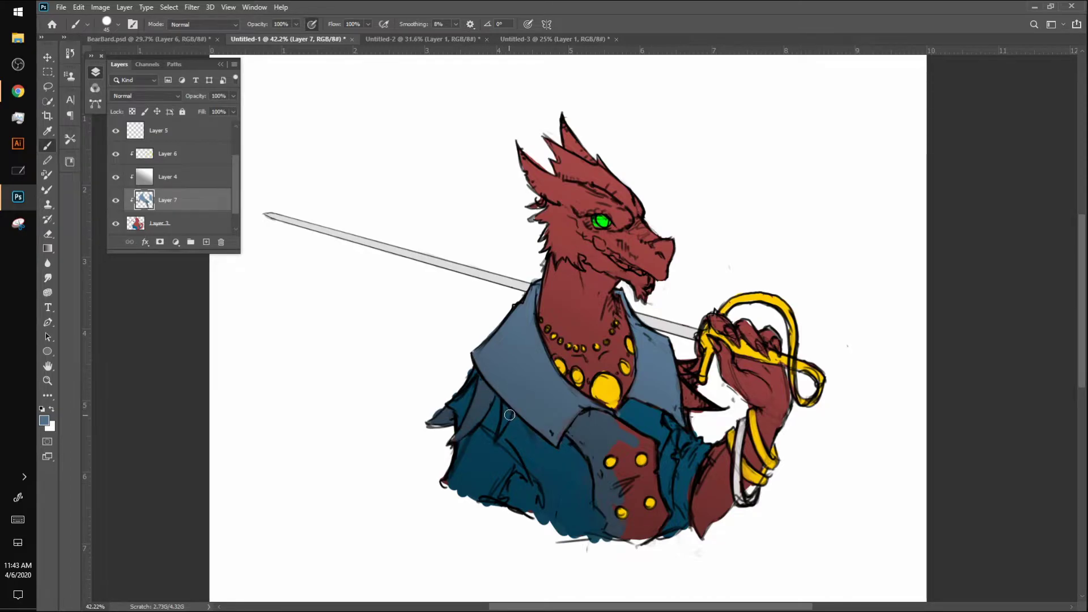
# Hide the Multiply shading on Layer 4 and merge Layer 7 down into Layer 3
pyautogui.click(116, 223)
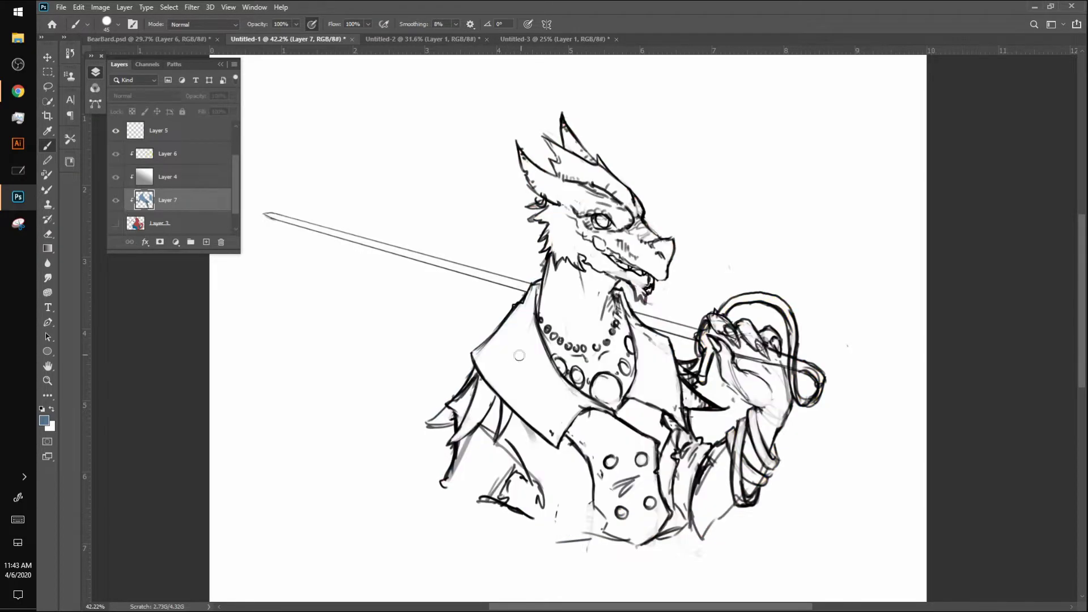
pyautogui.click(115, 225)
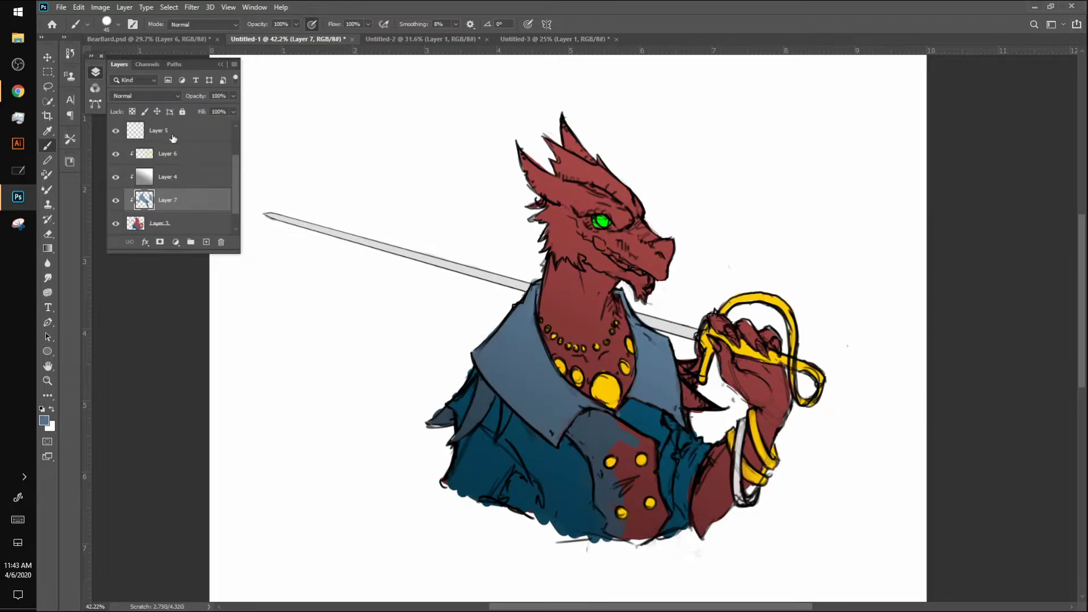
pyautogui.click(173, 176)
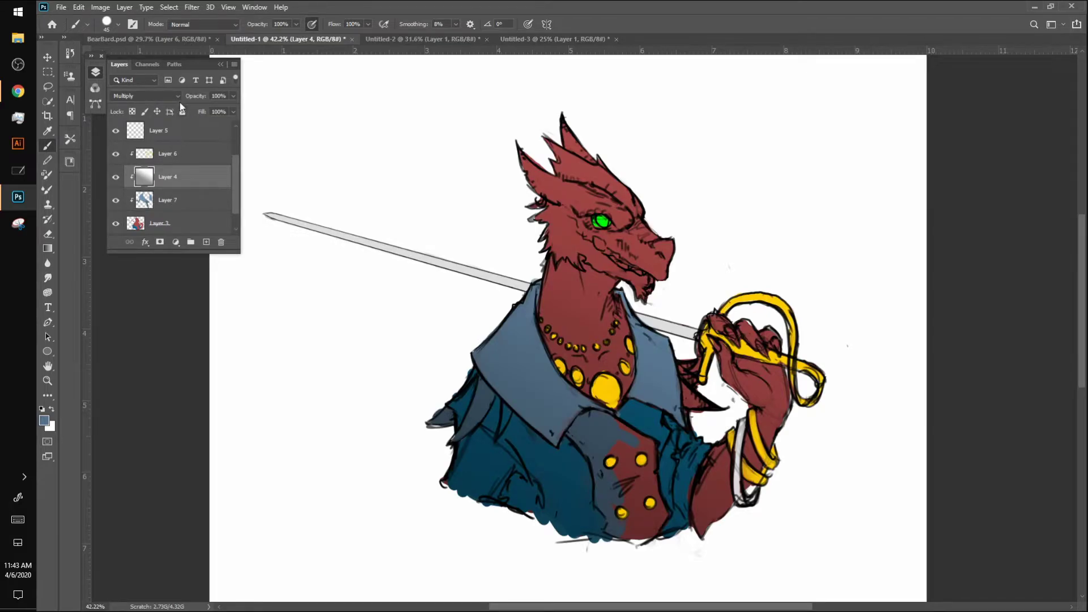
pyautogui.click(116, 177)
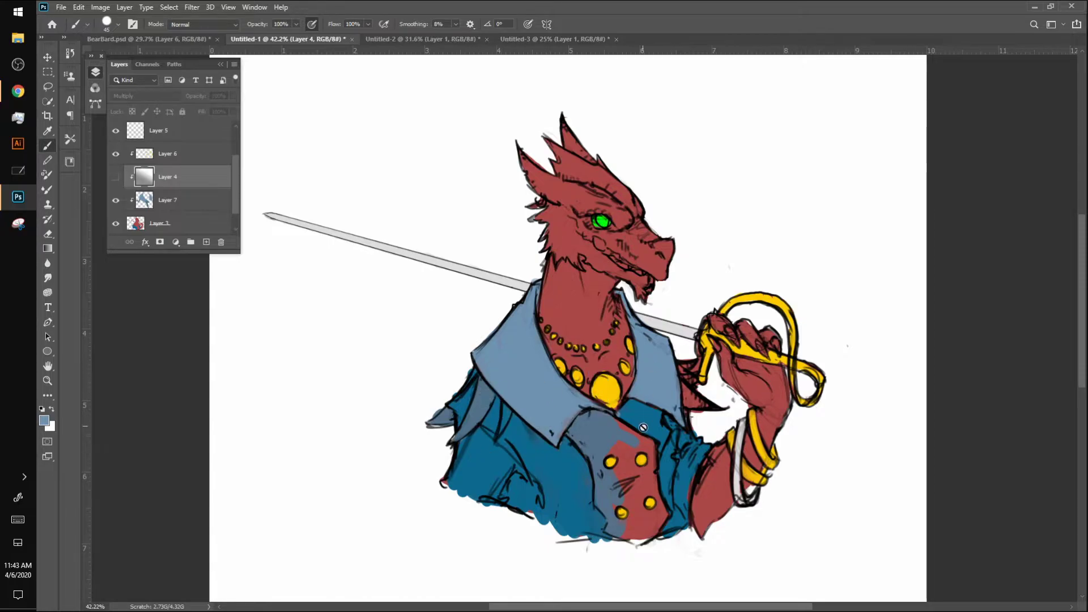
pyautogui.click(174, 225)
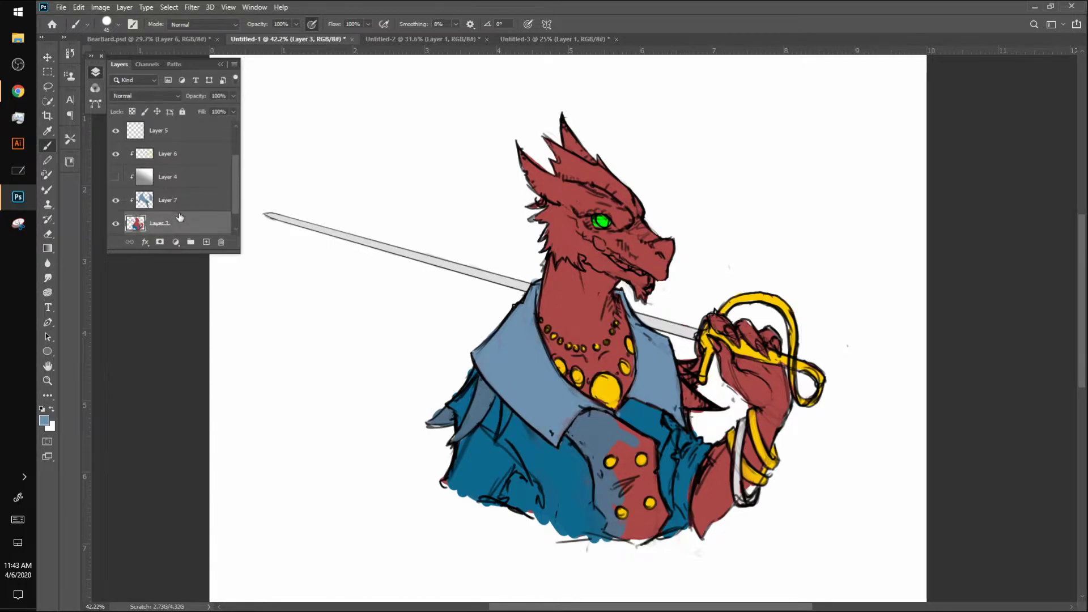
pyautogui.rightClick(201, 195)
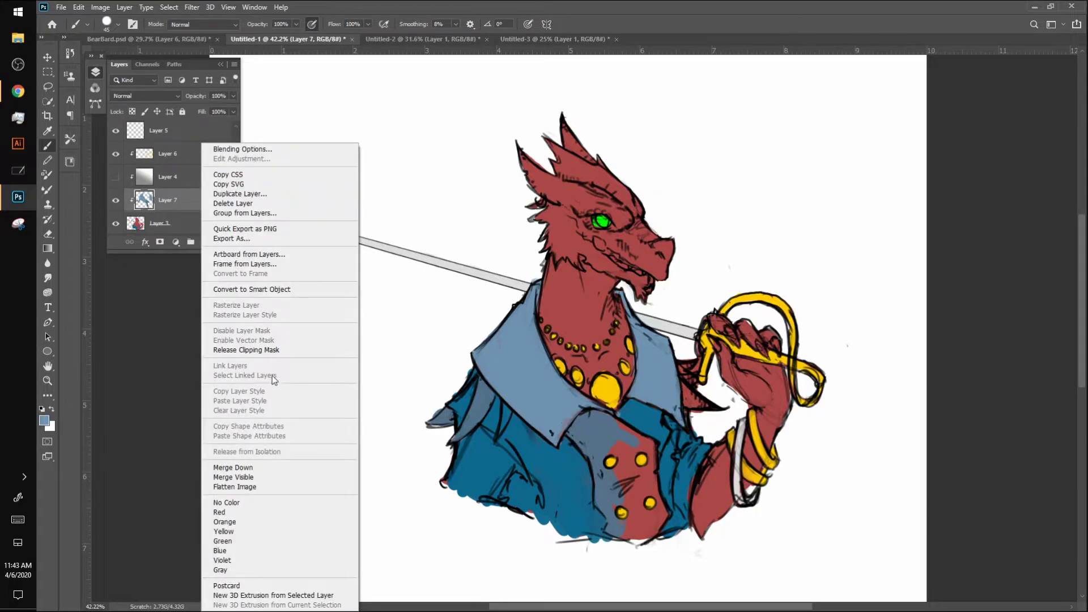
pyautogui.click(265, 467)
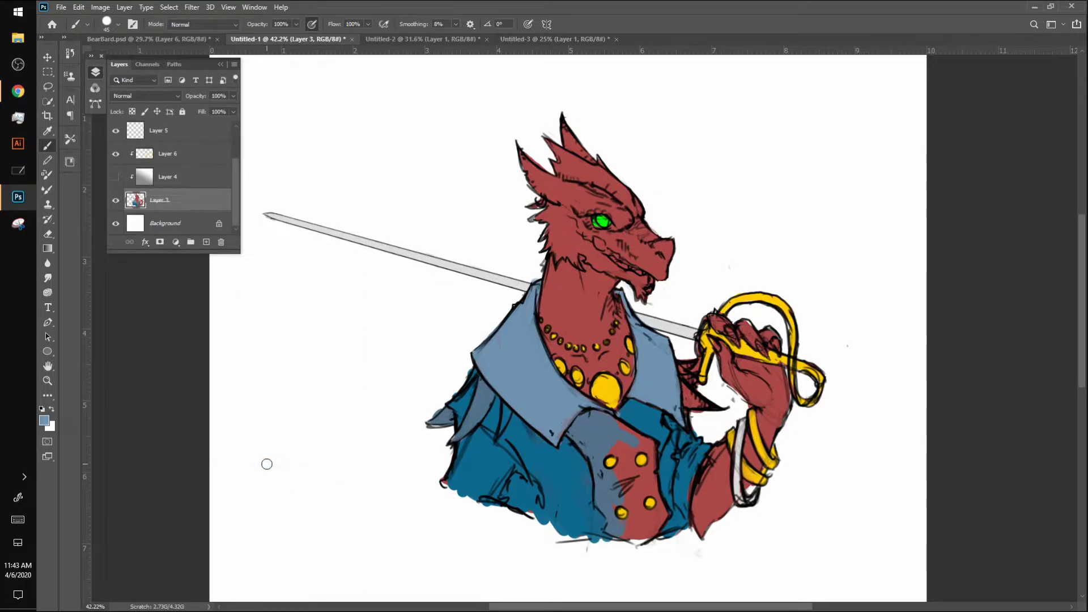
# Switch to the shared Aggie.io canvas and sketch a small cartoon cub in the empty space between the two cat characters
pyautogui.hotkey('alt', 'Tab')
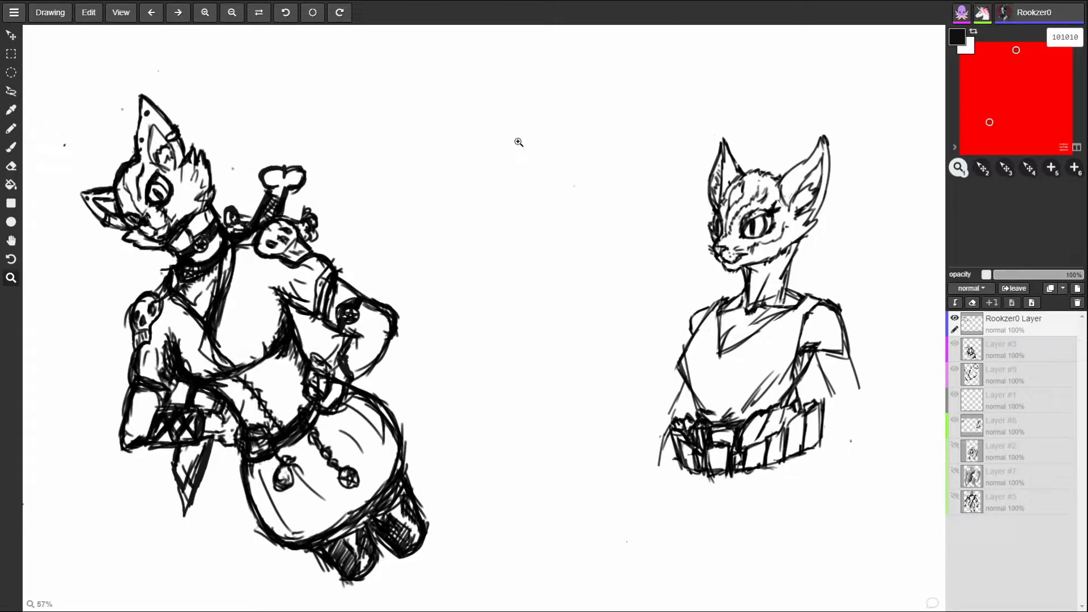
pyautogui.press('b')
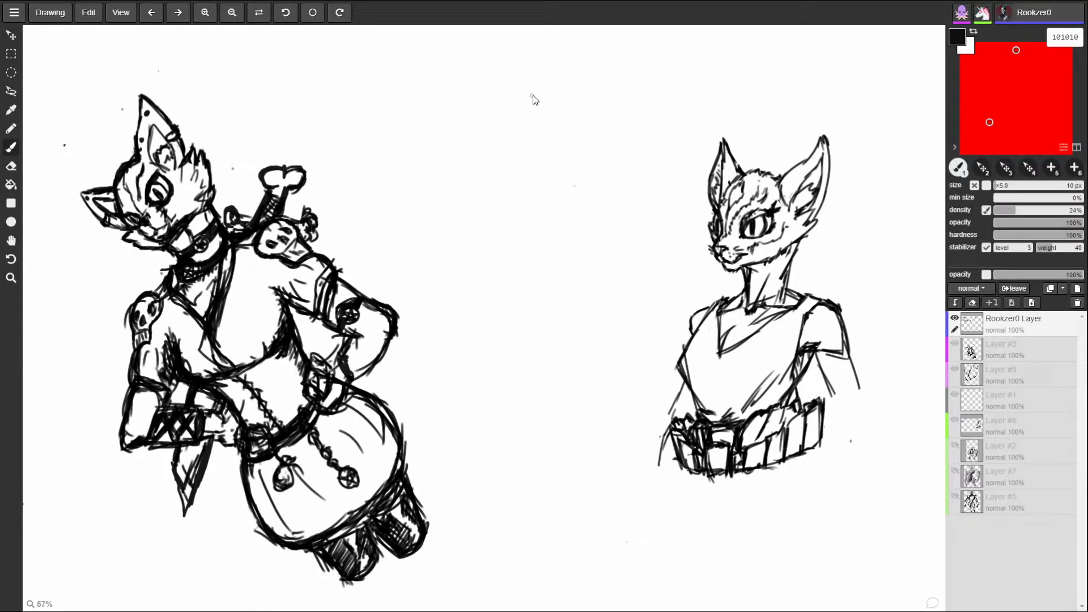
pyautogui.moveTo(579, 86); pyautogui.dragTo(564, 141)
pyautogui.moveTo(514, 81)
pyautogui.mouseDown()
pyautogui.moveTo(502, 145)
pyautogui.moveTo(551, 102)
pyautogui.moveTo(546, 83)
pyautogui.moveTo(551, 113)
pyautogui.moveTo(494, 95)
pyautogui.moveTo(510, 131)
pyautogui.moveTo(492, 149)
pyautogui.moveTo(560, 129)
pyautogui.moveTo(549, 146)
pyautogui.moveTo(505, 154)
pyautogui.moveTo(548, 147)
pyautogui.mouseUp()
pyautogui.moveTo(569, 77); pyautogui.dragTo(584, 96)
pyautogui.moveTo(502, 98)
pyautogui.mouseDown()
pyautogui.moveTo(491, 63)
pyautogui.moveTo(561, 79)
pyautogui.mouseUp()
pyautogui.moveTo(574, 123); pyautogui.dragTo(592, 173)
pyautogui.moveTo(494, 152); pyautogui.dragTo(497, 189)
pyautogui.moveTo(580, 129)
pyautogui.mouseDown()
pyautogui.moveTo(601, 165)
pyautogui.moveTo(575, 187)
pyautogui.moveTo(511, 200)
pyautogui.mouseUp()
pyautogui.moveTo(546, 178)
pyautogui.mouseDown()
pyautogui.moveTo(542, 198)
pyautogui.moveTo(506, 201)
pyautogui.moveTo(542, 200)
pyautogui.mouseUp()
pyautogui.moveTo(581, 141); pyautogui.dragTo(570, 192)
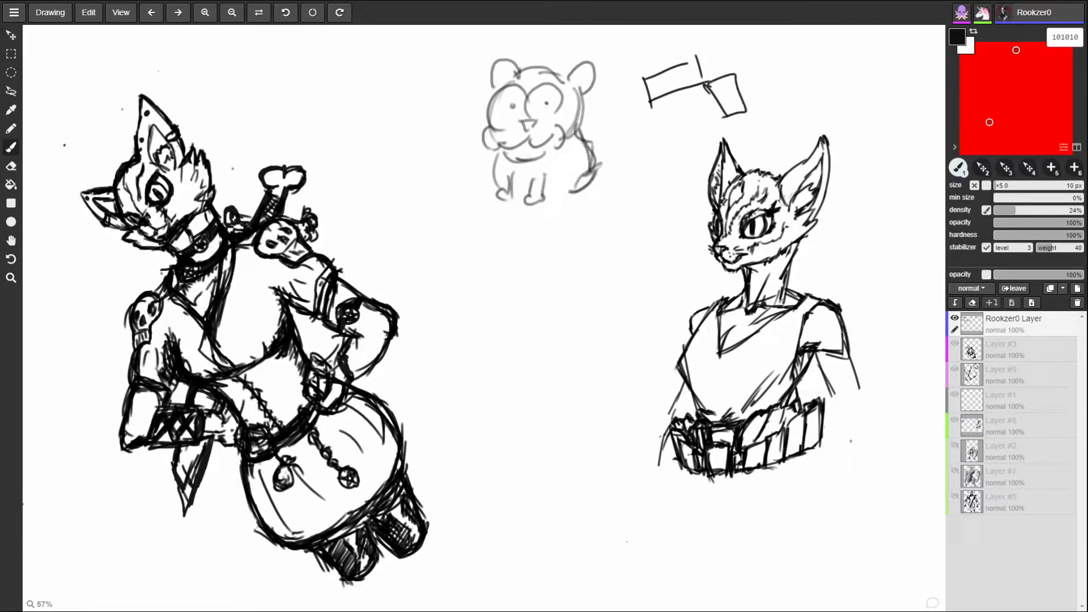
pyautogui.moveTo(490, 123)
pyautogui.mouseDown()
pyautogui.moveTo(489, 90)
pyautogui.moveTo(510, 79)
pyautogui.mouseUp()
pyautogui.moveTo(524, 121)
pyautogui.mouseDown()
pyautogui.moveTo(490, 111)
pyautogui.moveTo(535, 122)
pyautogui.moveTo(529, 130)
pyautogui.moveTo(536, 118)
pyautogui.moveTo(513, 127)
pyautogui.moveTo(545, 77)
pyautogui.moveTo(538, 123)
pyautogui.moveTo(565, 118)
pyautogui.moveTo(561, 138)
pyautogui.moveTo(491, 122)
pyautogui.moveTo(485, 150)
pyautogui.moveTo(562, 134)
pyautogui.moveTo(535, 159)
pyautogui.mouseUp()
pyautogui.moveTo(566, 76)
pyautogui.mouseDown()
pyautogui.moveTo(587, 87)
pyautogui.moveTo(574, 76)
pyautogui.mouseUp()
# Erase the cartoon cub doodle from the shared canvas and return to the dragon drawing in Photoshop
pyautogui.press('e')
pyautogui.moveTo(507, 65)
pyautogui.mouseDown()
pyautogui.moveTo(477, 176)
pyautogui.moveTo(577, 61)
pyautogui.moveTo(598, 88)
pyautogui.moveTo(580, 218)
pyautogui.mouseUp()
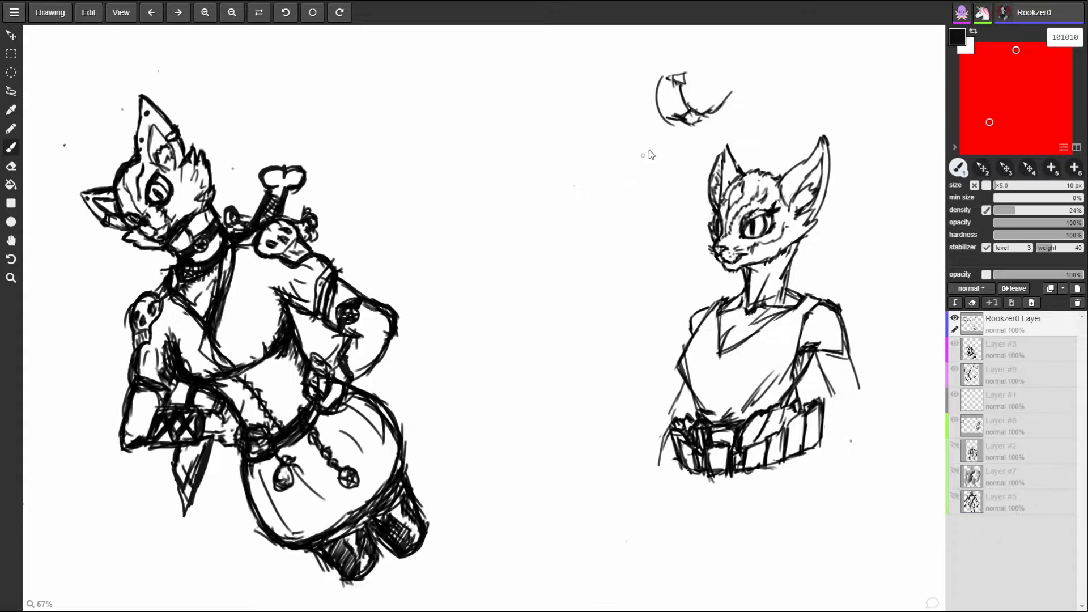
pyautogui.press('i')
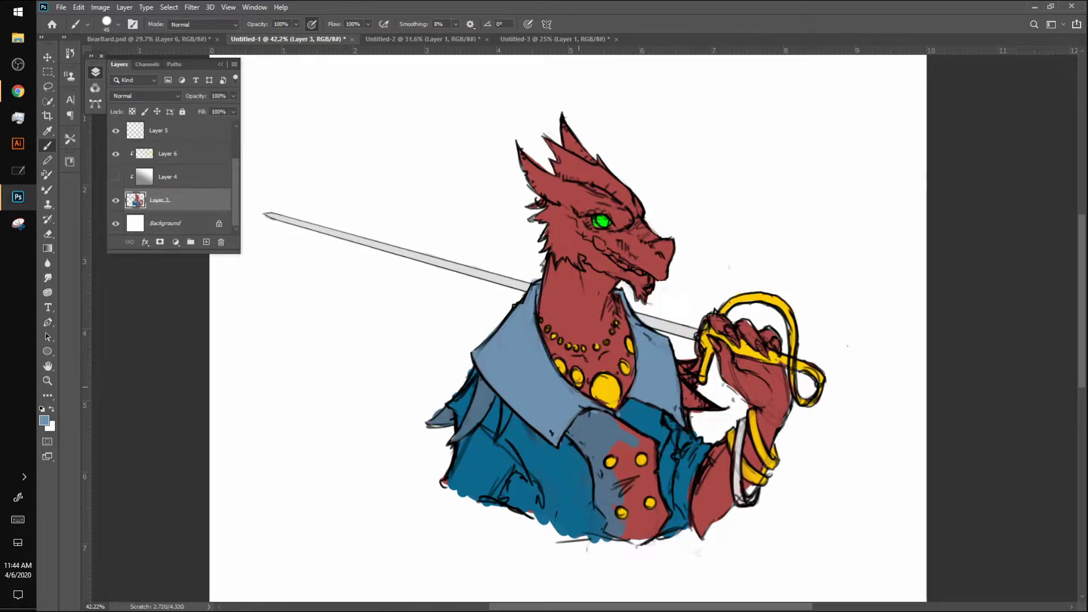
# Cover the whole buttoned vest and the strip under the far collar flap with light blue sampled from the collar
pyautogui.moveTo(585, 417)
pyautogui.mouseDown()
pyautogui.moveTo(592, 461)
pyautogui.moveTo(590, 416)
pyautogui.moveTo(622, 479)
pyautogui.moveTo(614, 428)
pyautogui.moveTo(602, 509)
pyautogui.moveTo(614, 529)
pyautogui.moveTo(613, 488)
pyautogui.moveTo(629, 493)
pyautogui.moveTo(643, 538)
pyautogui.moveTo(653, 484)
pyautogui.moveTo(629, 431)
pyautogui.moveTo(651, 445)
pyautogui.moveTo(630, 457)
pyautogui.moveTo(641, 443)
pyautogui.moveTo(616, 416)
pyautogui.moveTo(659, 426)
pyautogui.moveTo(663, 442)
pyautogui.moveTo(647, 437)
pyautogui.mouseUp()
pyautogui.keyDown('alt'); pyautogui.click(643, 415); pyautogui.keyUp('alt')
pyautogui.keyDown('alt'); pyautogui.click(617, 436); pyautogui.keyUp('alt')
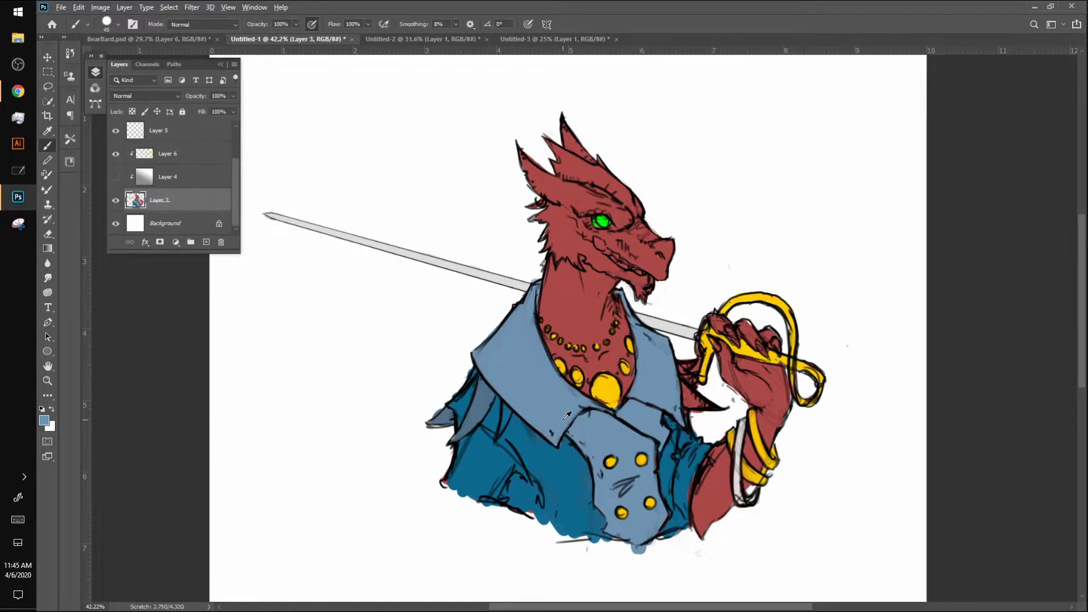
# Cover both coat sleeves with the collar's light blue and start dabbing small spots onto the dark blue coat front
pyautogui.moveTo(451, 429)
pyautogui.mouseDown()
pyautogui.moveTo(466, 503)
pyautogui.moveTo(471, 422)
pyautogui.mouseUp()
pyautogui.moveTo(521, 480)
pyautogui.mouseDown()
pyautogui.moveTo(469, 463)
pyautogui.moveTo(475, 431)
pyautogui.moveTo(460, 472)
pyautogui.moveTo(493, 453)
pyautogui.moveTo(503, 484)
pyautogui.moveTo(531, 488)
pyautogui.mouseUp()
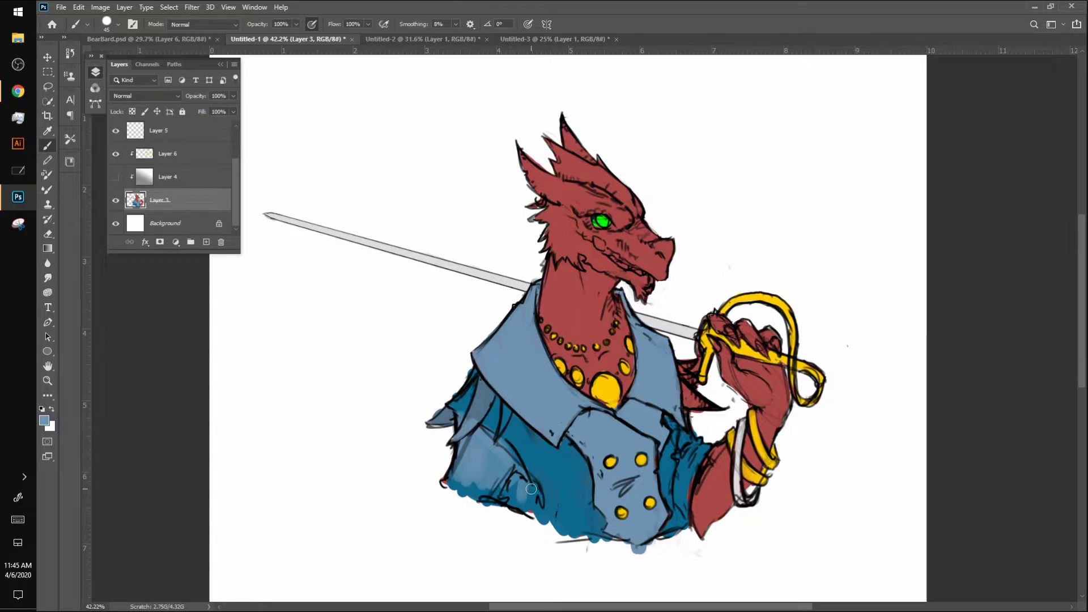
pyautogui.moveTo(685, 448)
pyautogui.mouseDown()
pyautogui.moveTo(681, 496)
pyautogui.moveTo(686, 433)
pyautogui.moveTo(703, 445)
pyautogui.moveTo(688, 470)
pyautogui.moveTo(697, 434)
pyautogui.mouseUp()
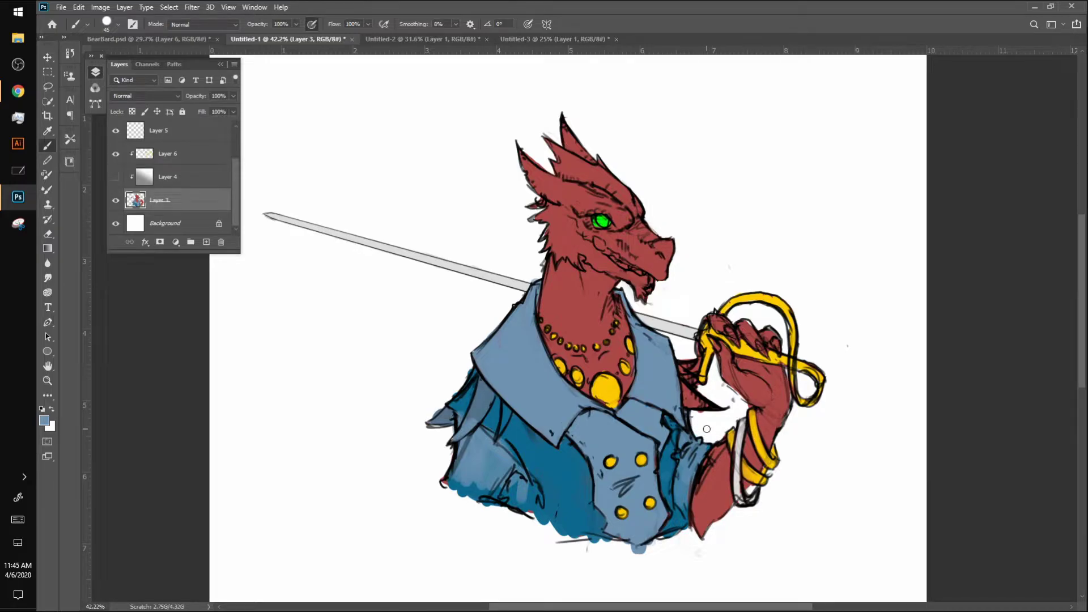
pyautogui.moveTo(444, 457)
pyautogui.mouseDown()
pyautogui.moveTo(511, 507)
pyautogui.moveTo(499, 485)
pyautogui.moveTo(458, 474)
pyautogui.moveTo(505, 481)
pyautogui.moveTo(468, 471)
pyautogui.moveTo(504, 465)
pyautogui.moveTo(505, 494)
pyautogui.moveTo(514, 463)
pyautogui.moveTo(503, 492)
pyautogui.moveTo(495, 453)
pyautogui.moveTo(509, 454)
pyautogui.moveTo(499, 501)
pyautogui.moveTo(517, 490)
pyautogui.moveTo(537, 519)
pyautogui.moveTo(540, 460)
pyautogui.moveTo(542, 496)
pyautogui.moveTo(556, 489)
pyautogui.moveTo(550, 521)
pyautogui.moveTo(525, 497)
pyautogui.moveTo(549, 496)
pyautogui.moveTo(553, 516)
pyautogui.moveTo(569, 499)
pyautogui.moveTo(567, 469)
pyautogui.moveTo(572, 494)
pyautogui.mouseUp()
pyautogui.press('[')
pyautogui.press('[')
pyautogui.press('[')
pyautogui.press('[')
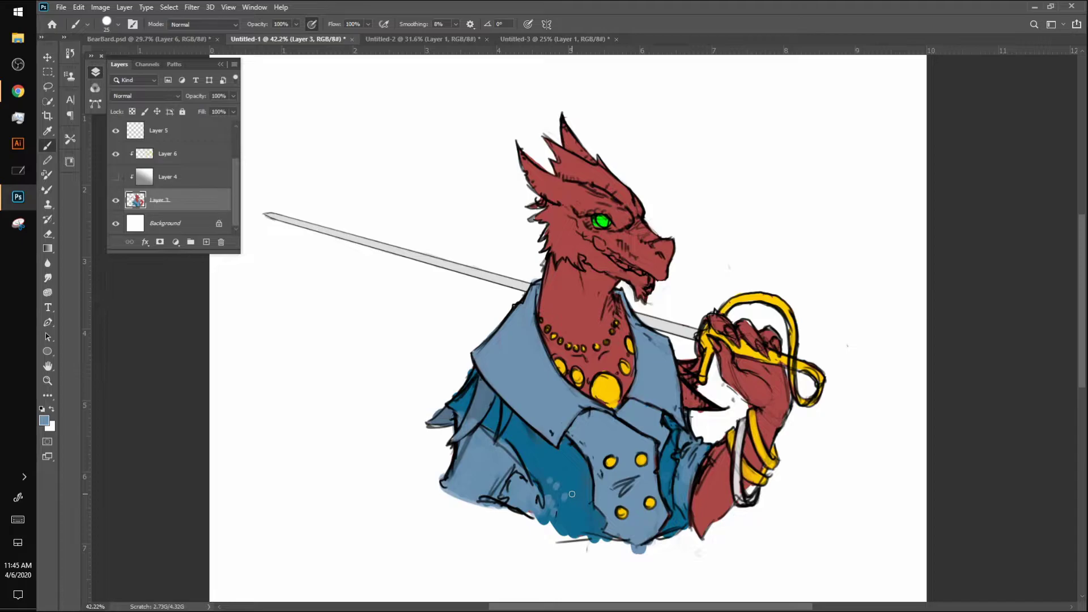
# Shift the sampled skin red to an olive yellow and paint the near horn, nose and mouth corner
pyautogui.keyDown('alt'); pyautogui.click(625, 236); pyautogui.keyUp('alt')
pyautogui.click(45, 420)
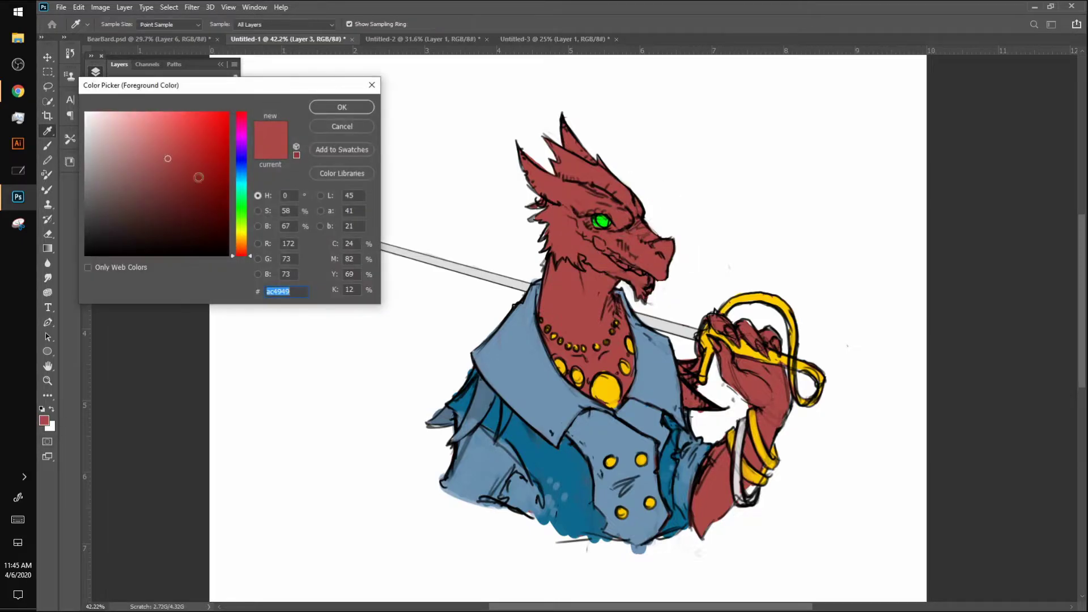
pyautogui.click(243, 232)
pyautogui.click(340, 108)
pyautogui.moveTo(595, 244)
pyautogui.mouseDown()
pyautogui.moveTo(667, 255)
pyautogui.moveTo(662, 241)
pyautogui.mouseUp()
pyautogui.moveTo(521, 146)
pyautogui.mouseDown()
pyautogui.moveTo(541, 184)
pyautogui.moveTo(527, 156)
pyautogui.moveTo(531, 181)
pyautogui.moveTo(546, 179)
pyautogui.moveTo(528, 168)
pyautogui.moveTo(566, 180)
pyautogui.mouseUp()
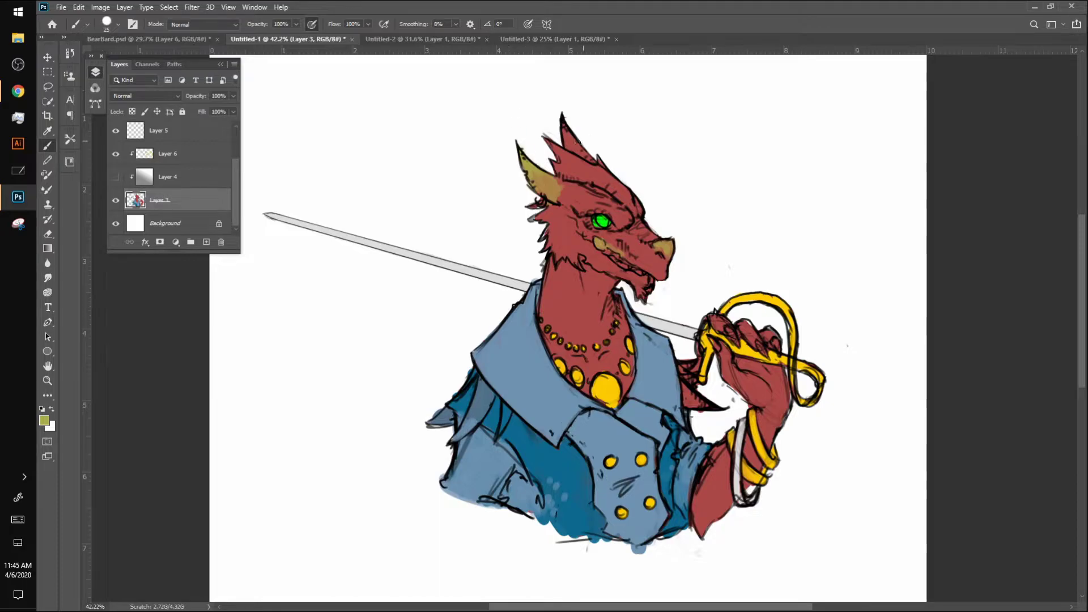
# Add a clipped layer above Layer 3 and paint the far horn and brow ridge olive
pyautogui.click(206, 242)
pyautogui.moveTo(563, 146)
pyautogui.mouseDown()
pyautogui.moveTo(599, 158)
pyautogui.moveTo(568, 143)
pyautogui.mouseUp()
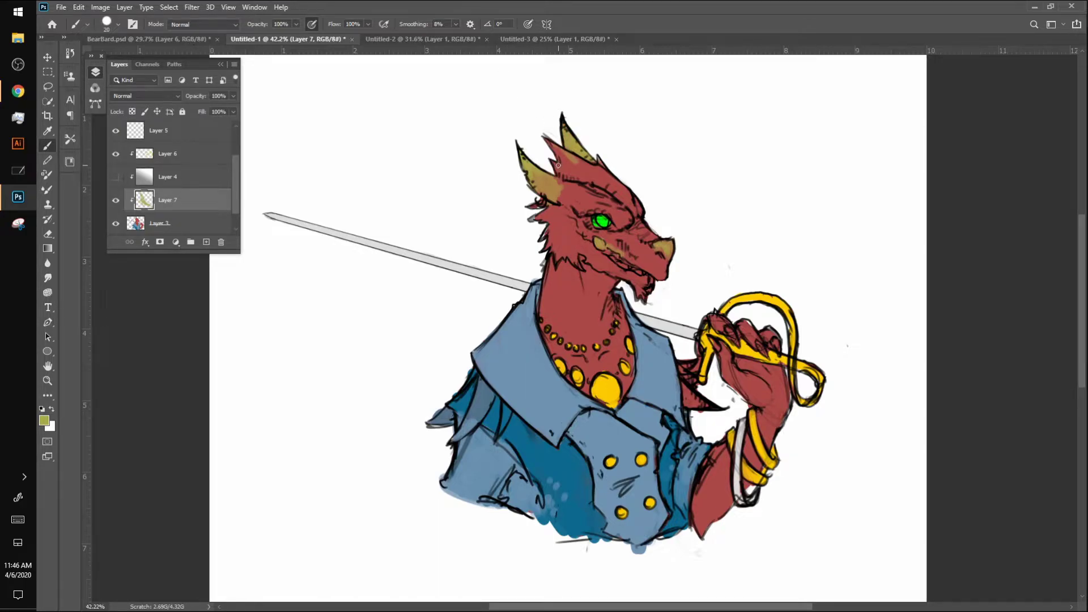
pyautogui.press('[')
pyautogui.press('[')
pyautogui.moveTo(564, 184)
pyautogui.mouseDown()
pyautogui.moveTo(586, 187)
pyautogui.moveTo(555, 204)
pyautogui.moveTo(565, 184)
pyautogui.mouseUp()
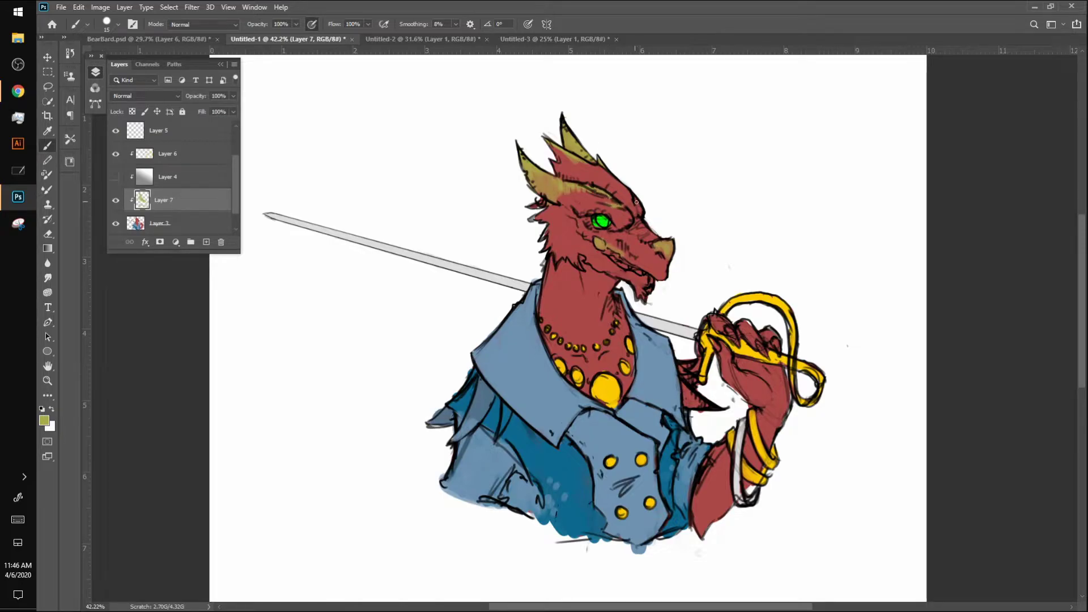
# Paint olive around the eye and along the muzzle and jaw with a larger brush, undoing the last stroke
pyautogui.press(']')
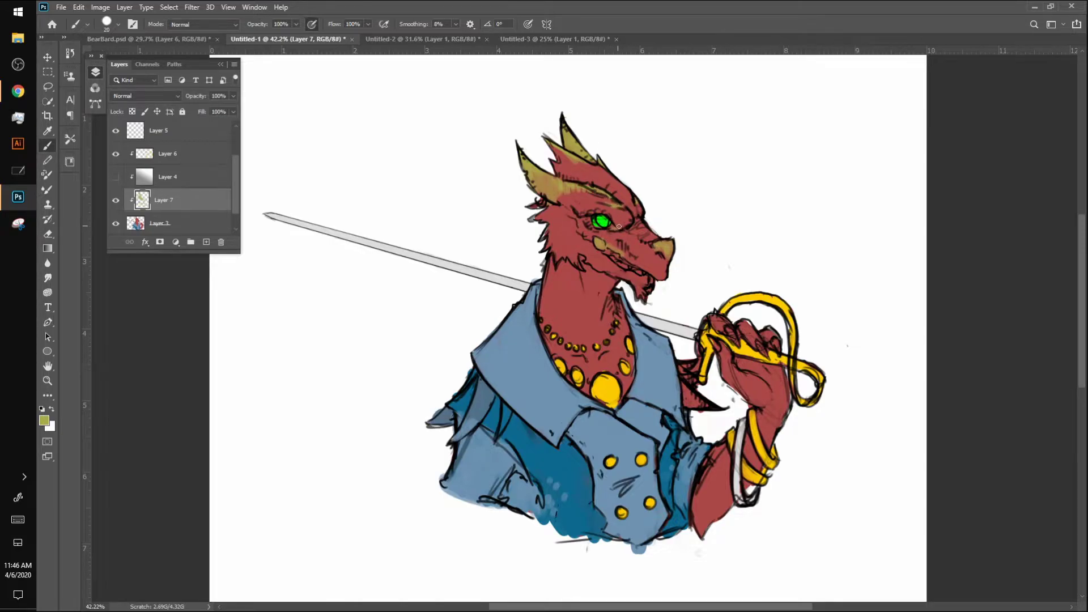
pyautogui.press(']')
pyautogui.moveTo(613, 230)
pyautogui.mouseDown()
pyautogui.moveTo(584, 221)
pyautogui.moveTo(639, 246)
pyautogui.moveTo(632, 238)
pyautogui.moveTo(617, 249)
pyautogui.moveTo(660, 273)
pyautogui.mouseUp()
pyautogui.hotkey('ctrl', 'z')
# Extend the olive over the head crest, the bridge of the snout and the base of the near horn
pyautogui.press('[')
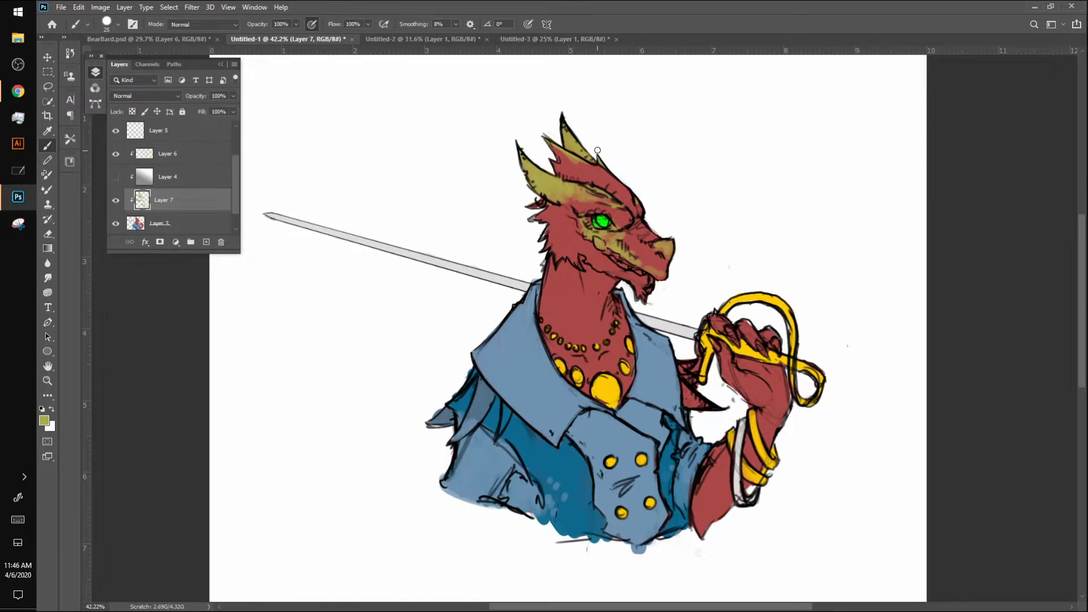
pyautogui.press('[')
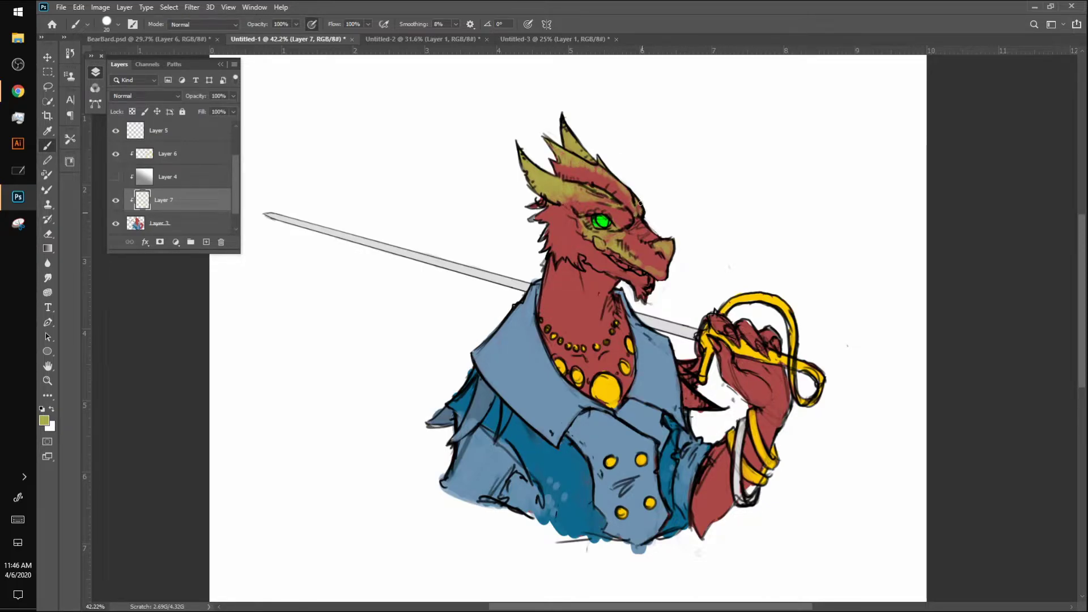
pyautogui.moveTo(641, 216); pyautogui.dragTo(639, 218)
pyautogui.press(']')
pyautogui.press(']')
pyautogui.press(']')
pyautogui.moveTo(532, 205)
pyautogui.mouseDown()
pyautogui.moveTo(522, 212)
pyautogui.moveTo(553, 196)
pyautogui.mouseUp()
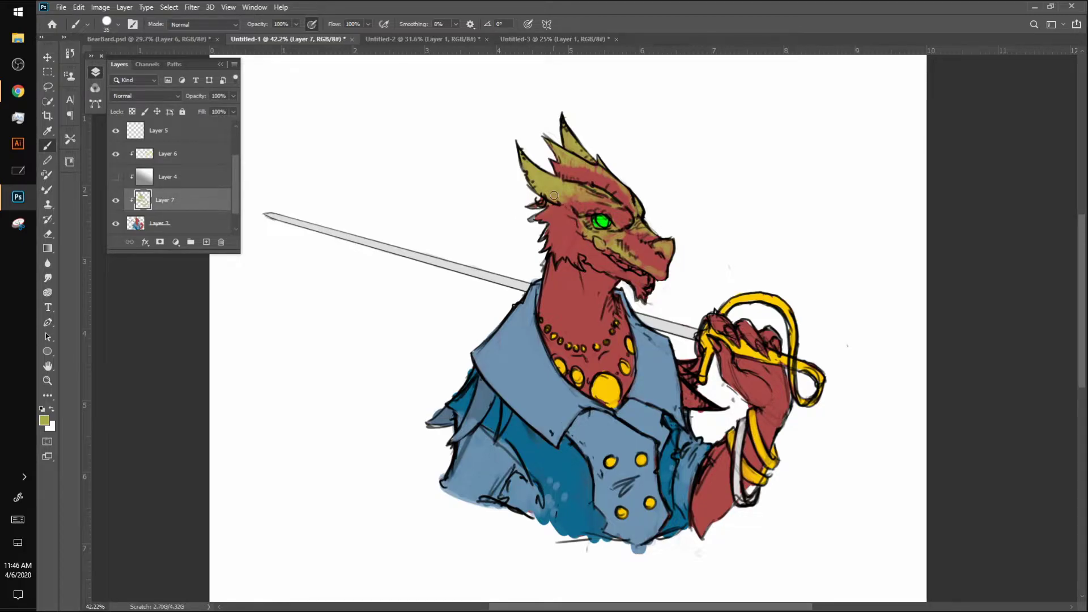
# Set the foreground colour to teal 49aca2 and paint the cheek fringe and chin beard
pyautogui.click(44, 421)
pyautogui.click(246, 187)
pyautogui.moveTo(246, 190); pyautogui.dragTo(246, 193)
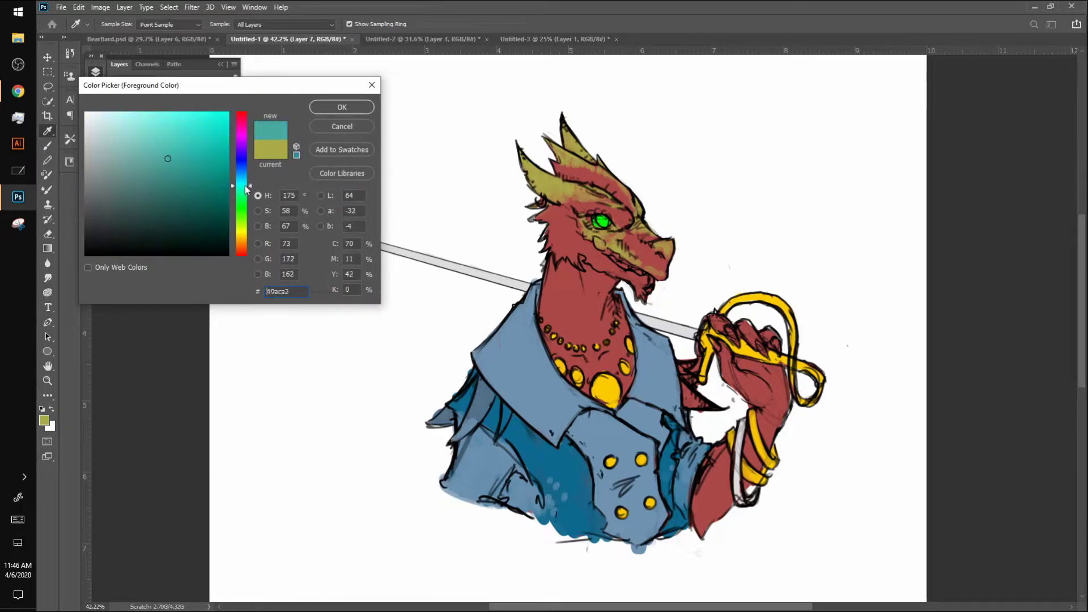
pyautogui.click(369, 107)
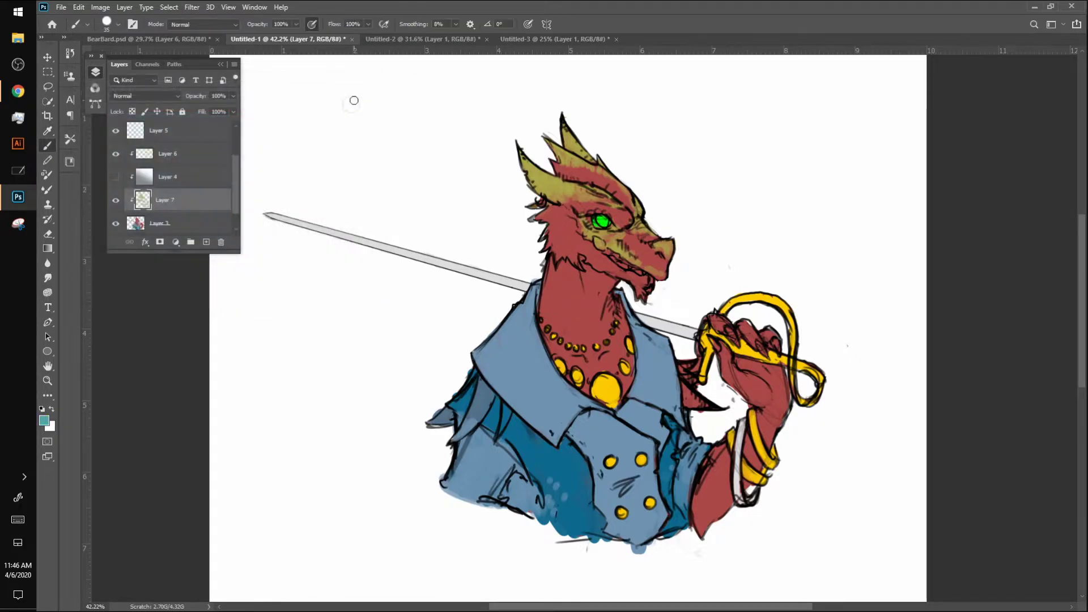
pyautogui.moveTo(532, 204)
pyautogui.mouseDown()
pyautogui.moveTo(558, 258)
pyautogui.moveTo(575, 262)
pyautogui.mouseUp()
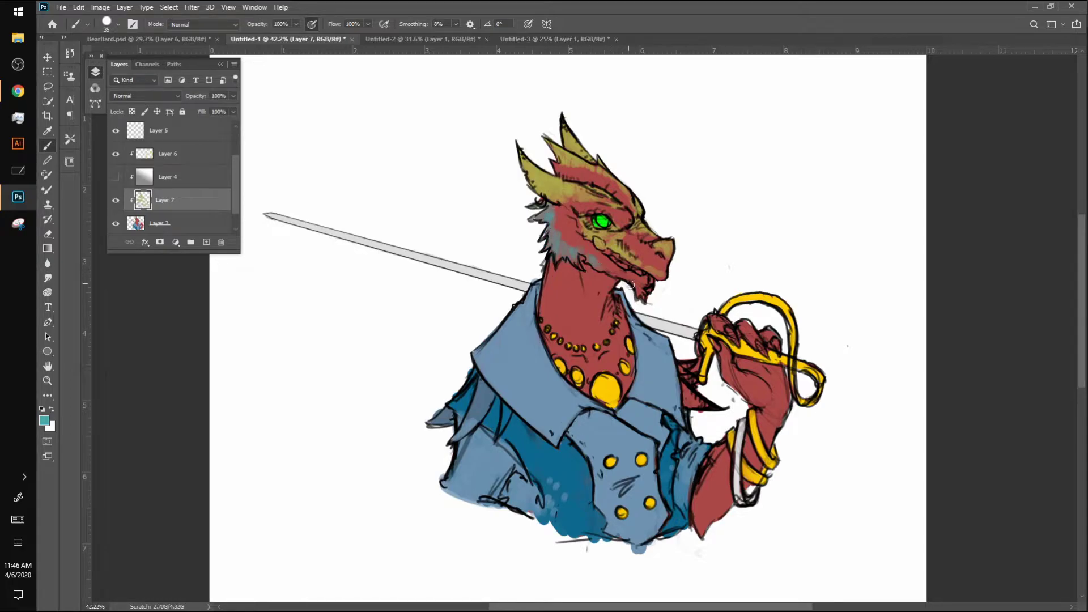
pyautogui.moveTo(646, 305); pyautogui.dragTo(631, 287)
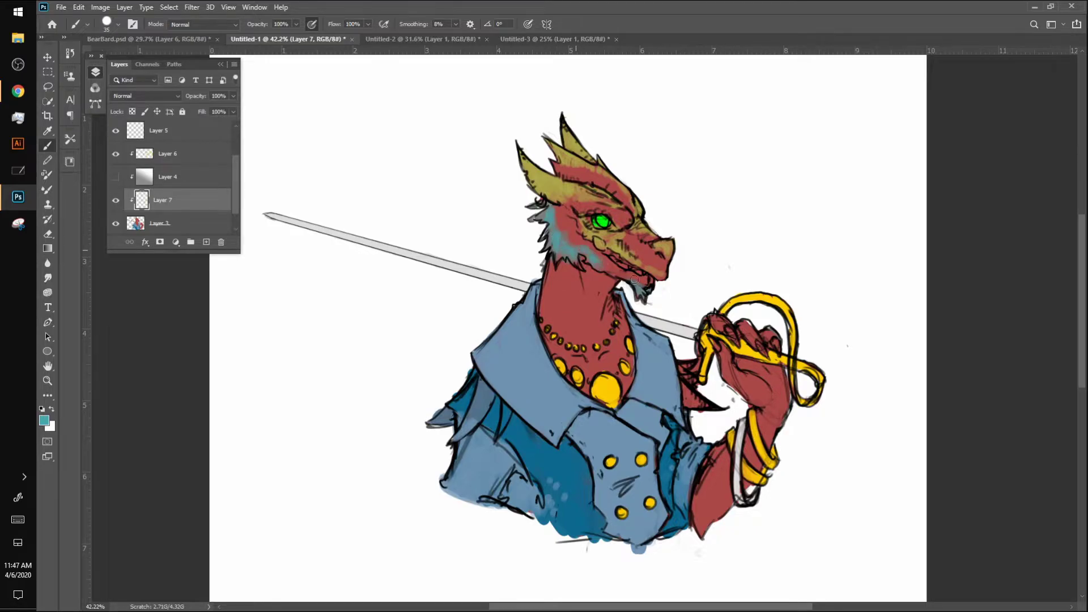
# Paint the upper neck with olive sampled from the jaw, then sample the chest red
pyautogui.keyDown('alt'); pyautogui.click(618, 271); pyautogui.keyUp('alt')
pyautogui.moveTo(566, 265)
pyautogui.mouseDown()
pyautogui.moveTo(555, 293)
pyautogui.moveTo(569, 268)
pyautogui.moveTo(585, 278)
pyautogui.moveTo(580, 259)
pyautogui.moveTo(602, 278)
pyautogui.moveTo(564, 277)
pyautogui.moveTo(546, 293)
pyautogui.moveTo(564, 270)
pyautogui.moveTo(560, 299)
pyautogui.moveTo(585, 278)
pyautogui.moveTo(605, 281)
pyautogui.moveTo(601, 307)
pyautogui.mouseUp()
pyautogui.keyDown('alt'); pyautogui.click(591, 341); pyautogui.keyUp('alt')
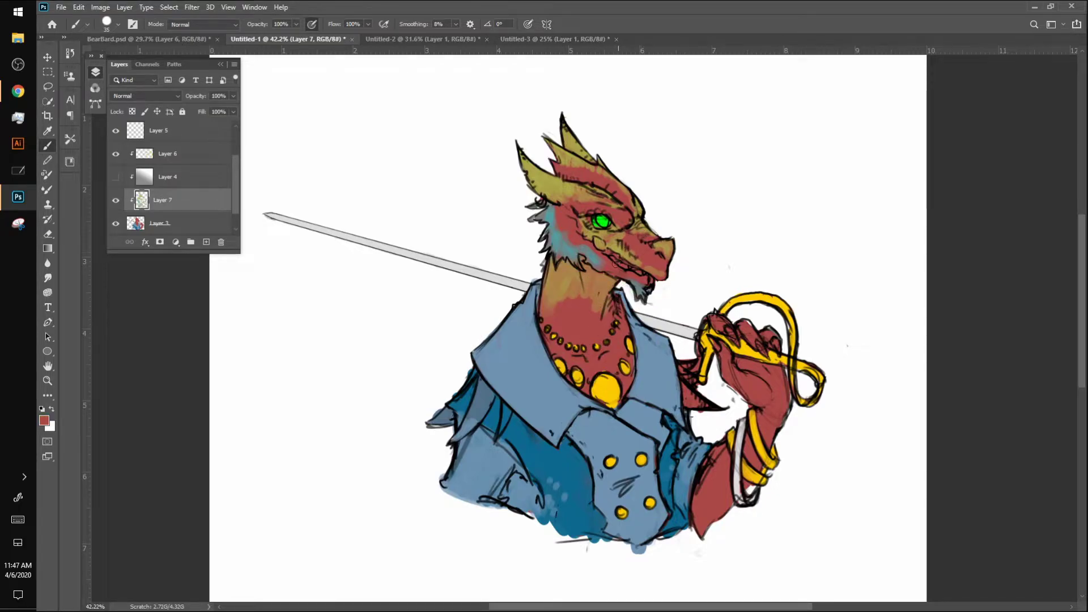
# Paint the front of the throat teal and separate it from the olive neck patch with red
pyautogui.keyDown('alt'); pyautogui.click(583, 249); pyautogui.keyUp('alt')
pyautogui.moveTo(604, 265)
pyautogui.mouseDown()
pyautogui.moveTo(593, 245)
pyautogui.moveTo(610, 270)
pyautogui.moveTo(636, 279)
pyautogui.moveTo(591, 272)
pyautogui.moveTo(583, 257)
pyautogui.moveTo(578, 288)
pyautogui.moveTo(588, 277)
pyautogui.moveTo(597, 310)
pyautogui.moveTo(612, 279)
pyautogui.moveTo(595, 302)
pyautogui.moveTo(603, 317)
pyautogui.moveTo(591, 298)
pyautogui.moveTo(596, 331)
pyautogui.moveTo(605, 310)
pyautogui.mouseUp()
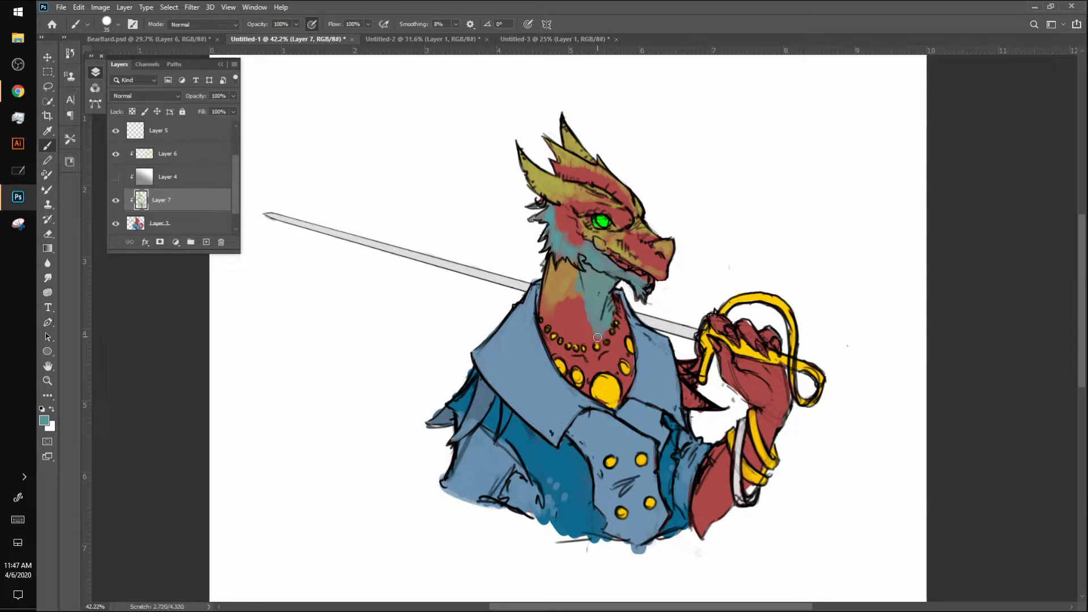
pyautogui.keyDown('alt'); pyautogui.click(571, 277); pyautogui.keyUp('alt')
pyautogui.keyDown('alt'); pyautogui.click(565, 356); pyautogui.keyUp('alt')
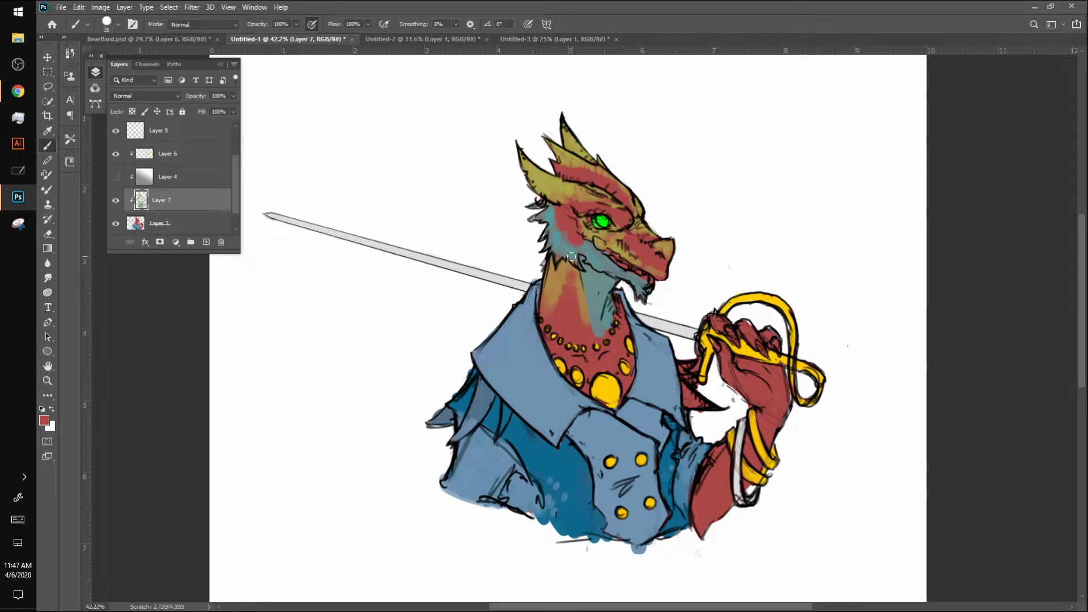
# Repaint along the jaw with sampled red, and add olive scale marks to the jaw with a smaller brush
pyautogui.keyDown('alt'); pyautogui.click(578, 291); pyautogui.keyUp('alt')
pyautogui.keyDown('alt'); pyautogui.click(577, 223); pyautogui.keyUp('alt')
pyautogui.moveTo(590, 250); pyautogui.dragTo(626, 263)
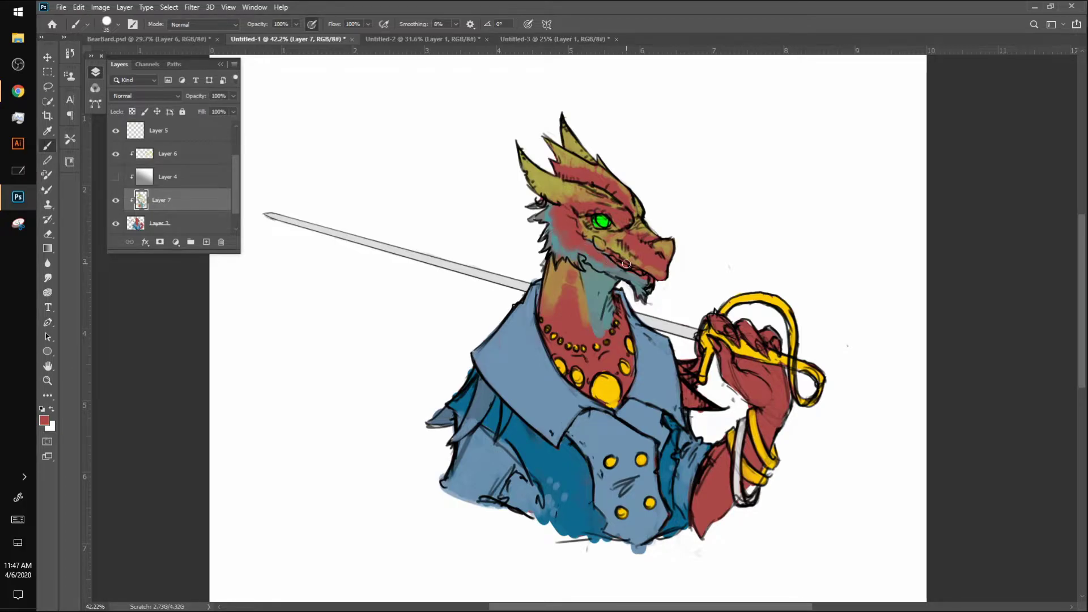
pyautogui.keyDown('alt'); pyautogui.click(600, 243); pyautogui.keyUp('alt')
pyautogui.press('[')
pyautogui.press('[')
pyautogui.press('[')
pyautogui.press('[')
pyautogui.moveTo(614, 259); pyautogui.dragTo(603, 251)
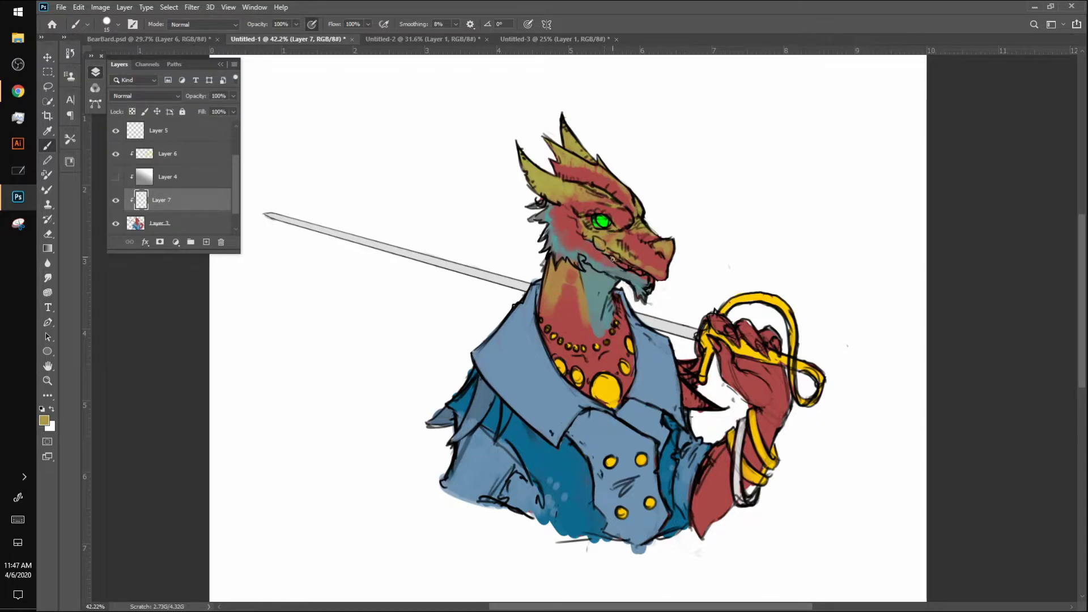
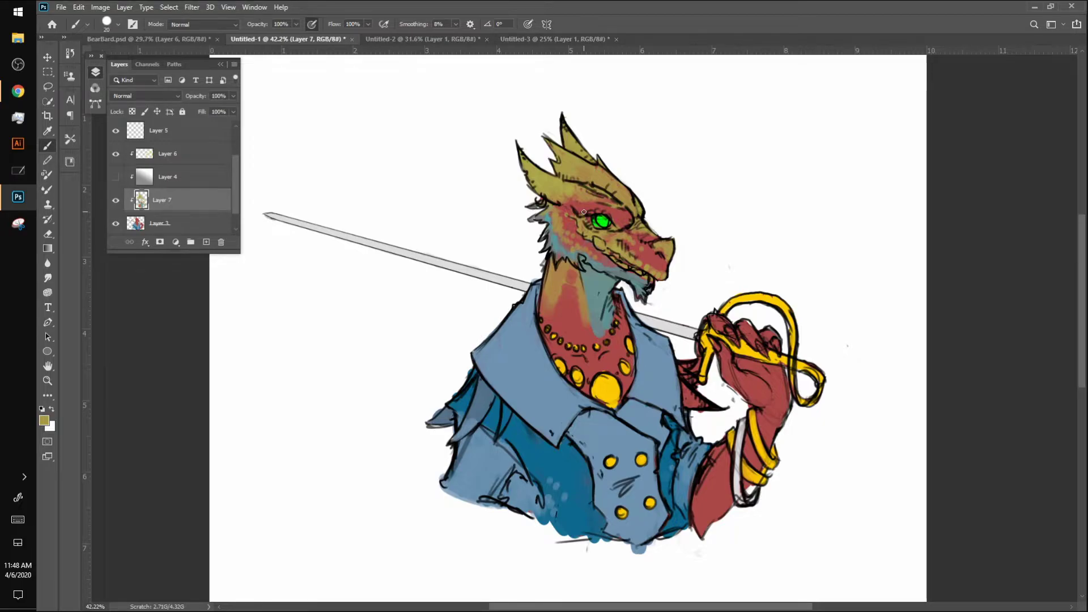
# Dab sampled red scale marks over the cheek, the near horn and the head crest
pyautogui.keyDown('alt'); pyautogui.click(565, 249); pyautogui.keyUp('alt')
pyautogui.moveTo(564, 217)
pyautogui.mouseDown()
pyautogui.moveTo(556, 213)
pyautogui.moveTo(561, 231)
pyautogui.mouseUp()
pyautogui.moveTo(531, 174); pyautogui.dragTo(557, 192)
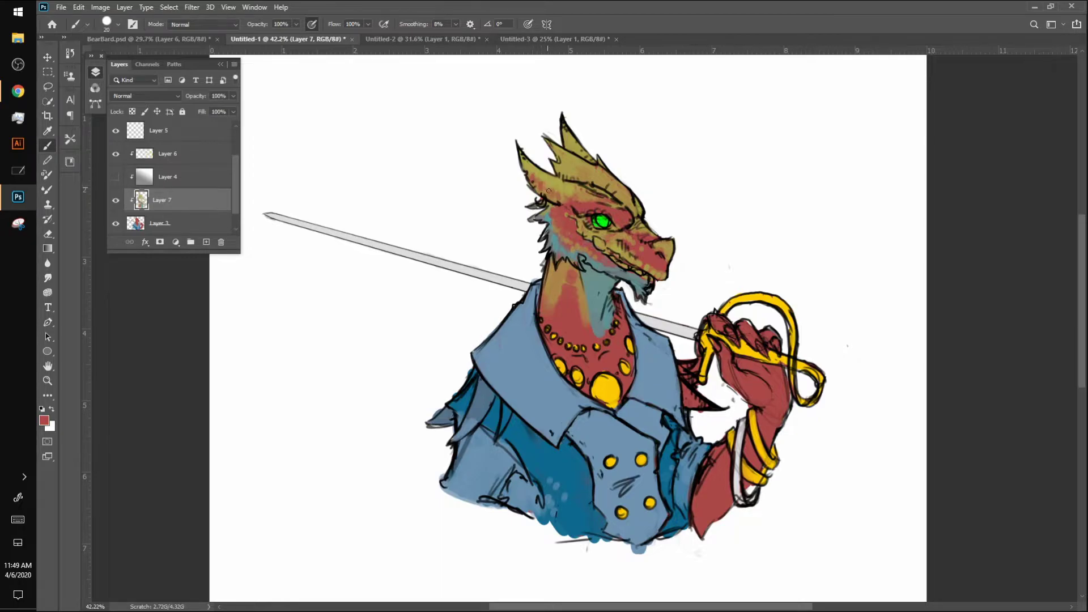
pyautogui.moveTo(556, 161); pyautogui.dragTo(603, 189)
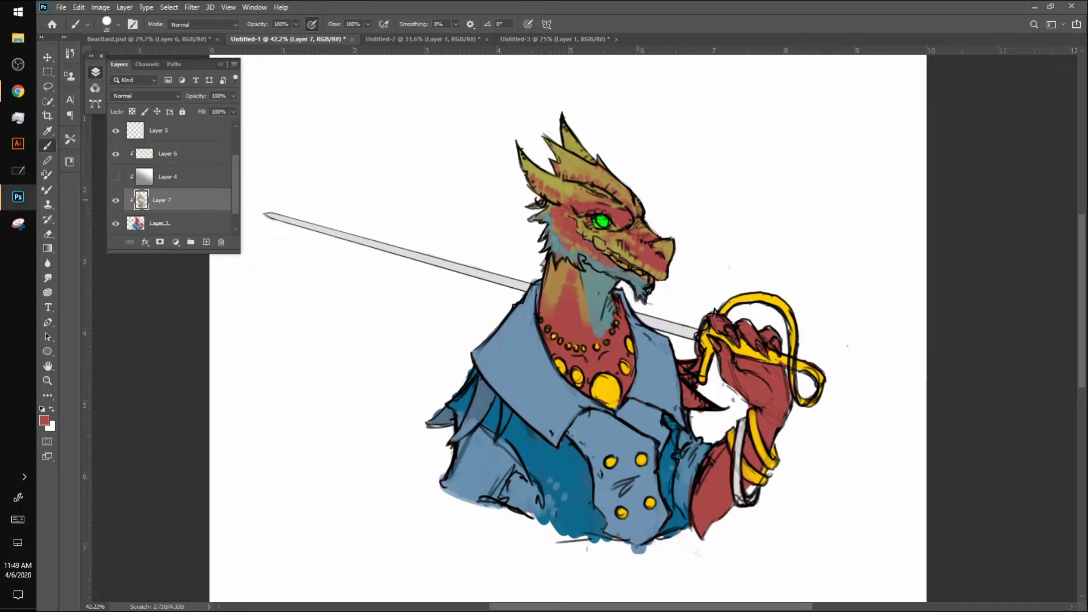
# Break up the olive on the snout and neck with small dabs of sampled red
pyautogui.keyDown('alt'); pyautogui.click(575, 215); pyautogui.keyUp('alt')
pyautogui.keyDown('alt'); pyautogui.click(619, 232); pyautogui.keyUp('alt')
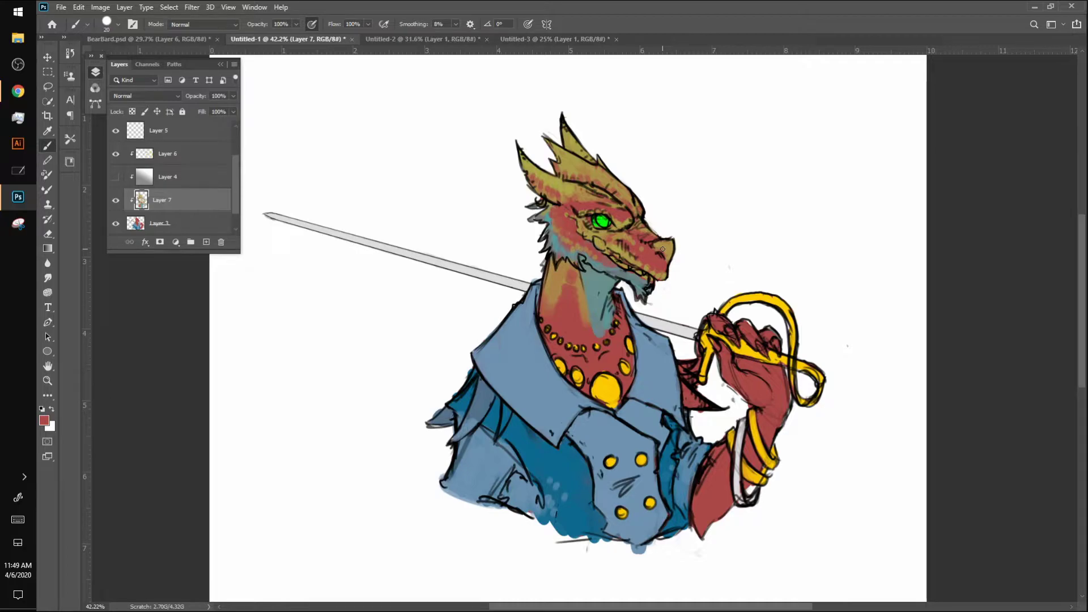
pyautogui.press('[')
pyautogui.press(']')
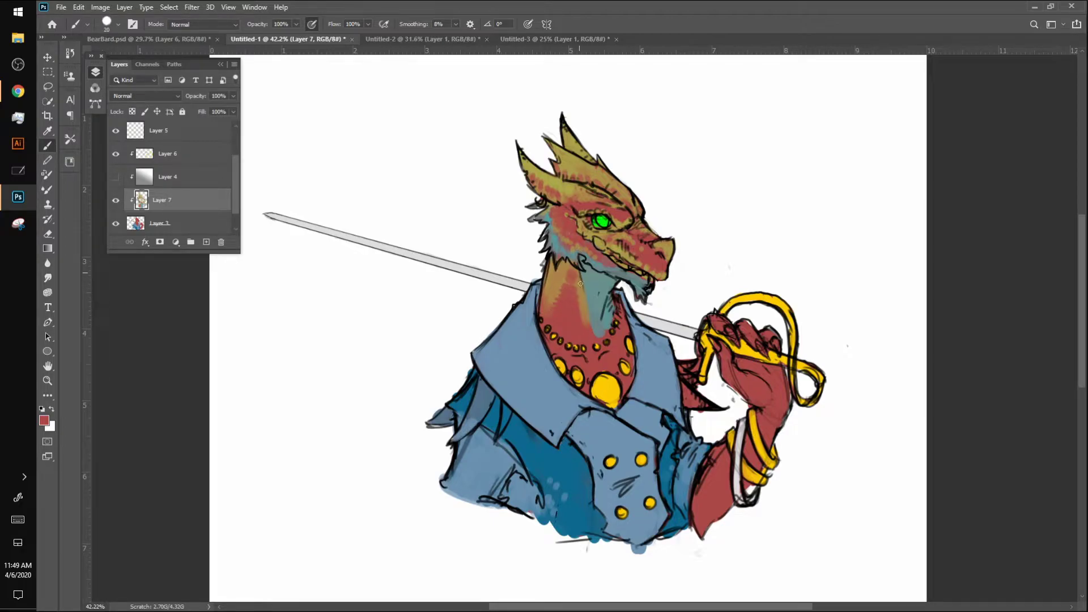
# Refine the red edge beside the teal throat and extend teal scale dabs down around the bead necklace
pyautogui.press('[')
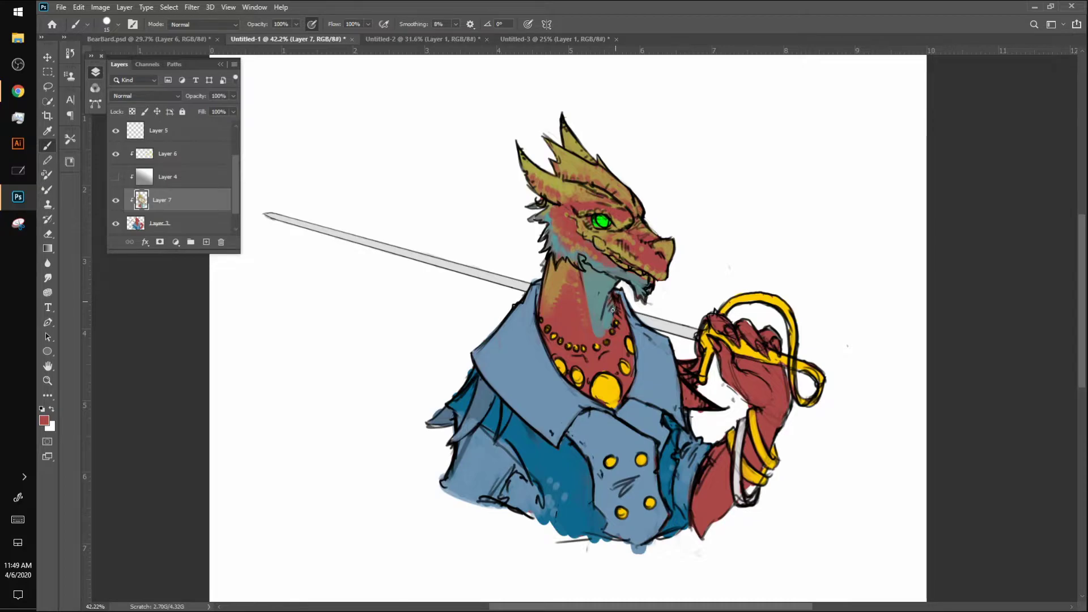
pyautogui.keyDown('alt'); pyautogui.click(593, 300); pyautogui.keyUp('alt')
pyautogui.moveTo(591, 358); pyautogui.dragTo(607, 347)
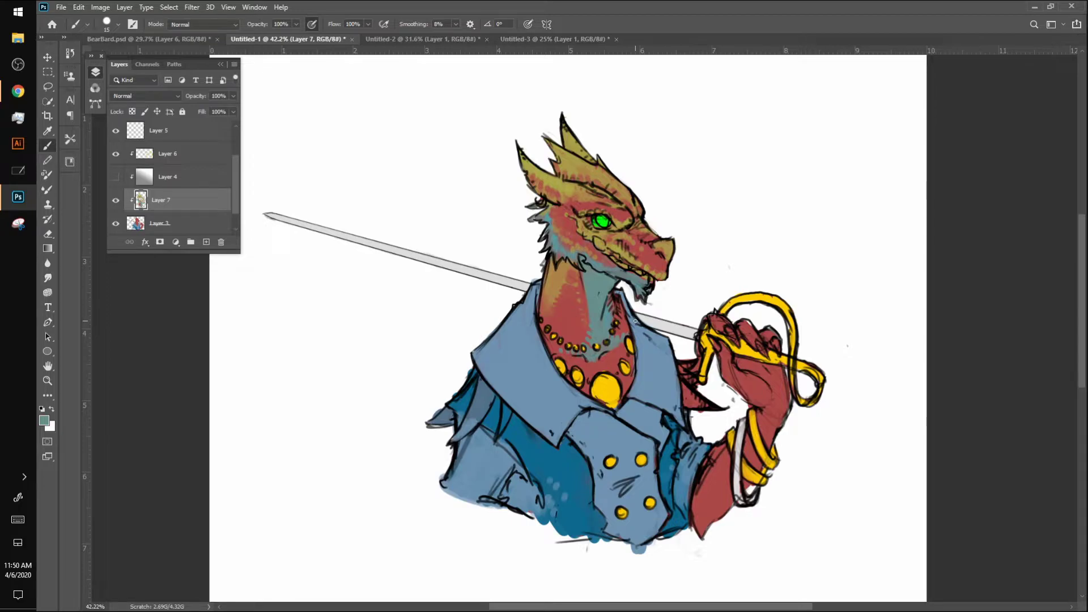
# Retouch the muzzle and nose with small scale dabs in colours sampled from the face
pyautogui.keyDown('alt'); pyautogui.click(604, 264); pyautogui.keyUp('alt')
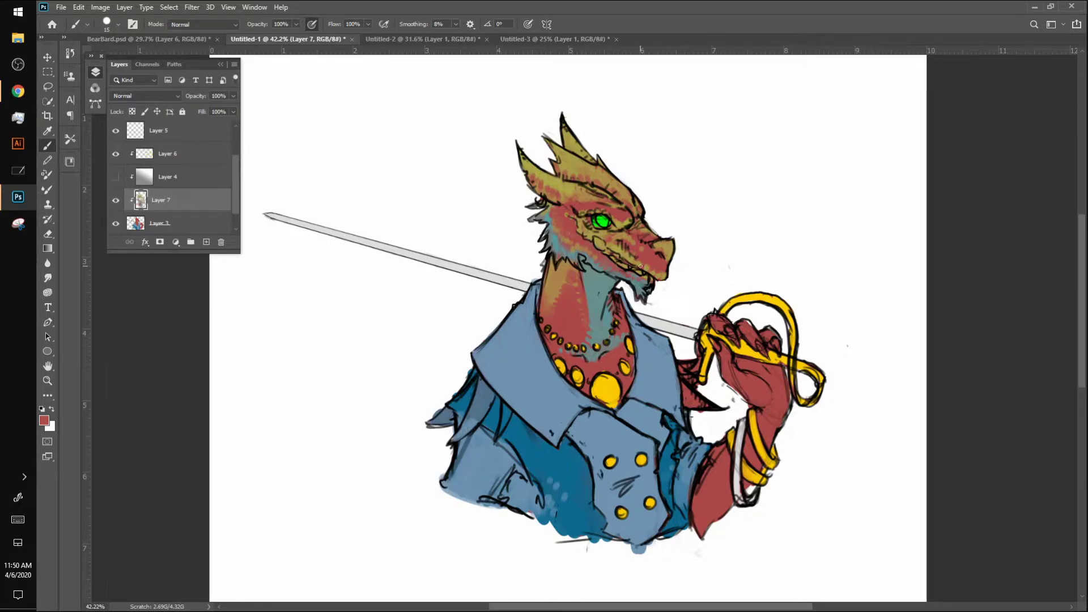
pyautogui.press('alt')
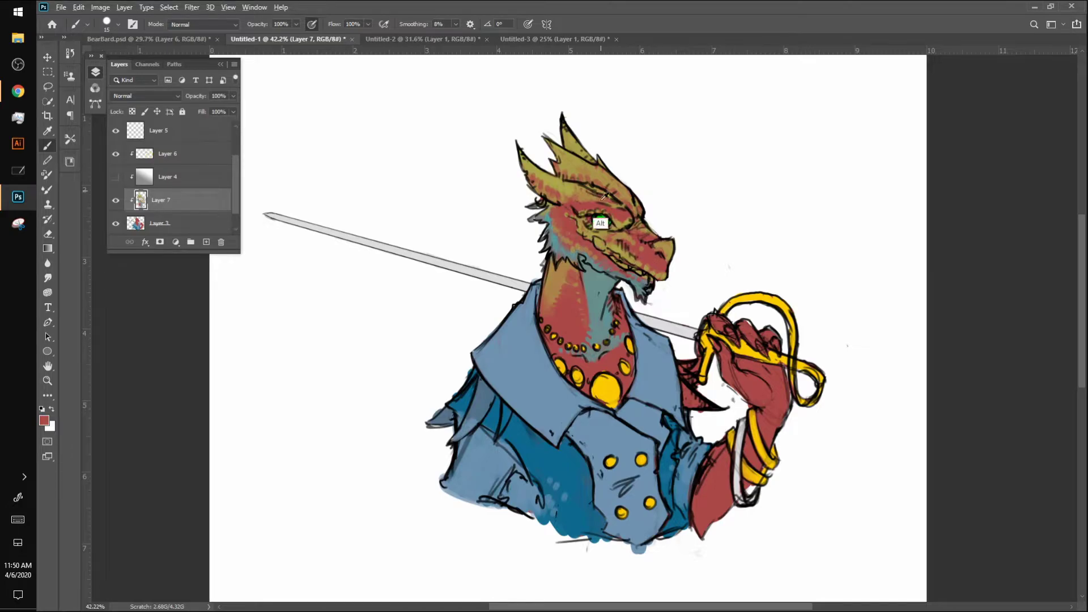
pyautogui.keyDown('alt'); pyautogui.click(624, 158); pyautogui.keyUp('alt')
pyautogui.keyDown('alt'); pyautogui.click(666, 243); pyautogui.keyUp('alt')
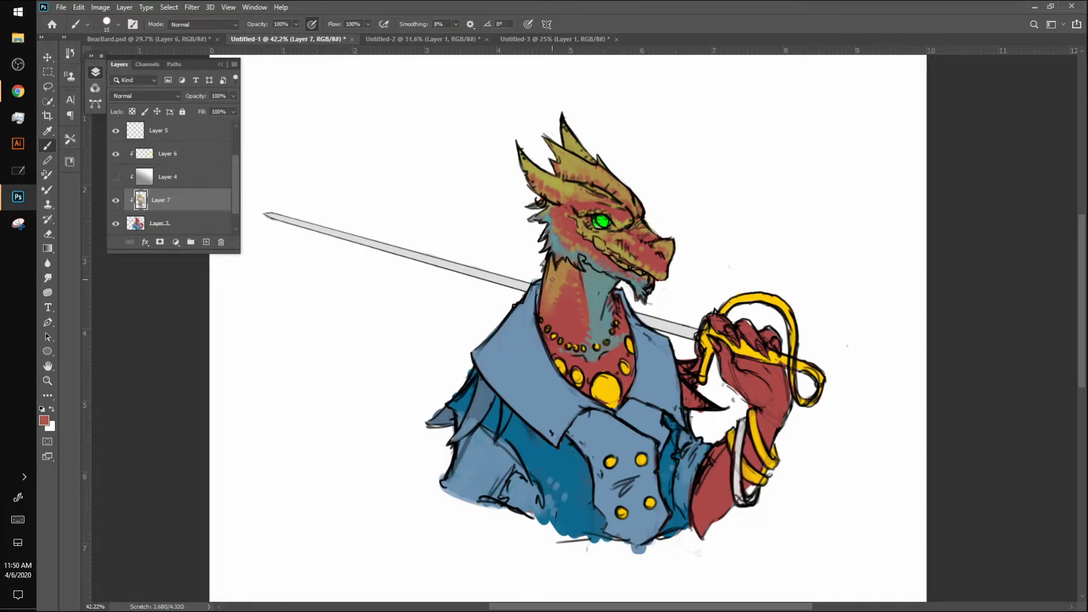
# Sample the neck's orange-tan and dab it over the chest and raised forearm with a larger brush
pyautogui.keyDown('alt'); pyautogui.click(551, 309); pyautogui.keyUp('alt')
pyautogui.press(']')
pyautogui.press(']')
pyautogui.press(']')
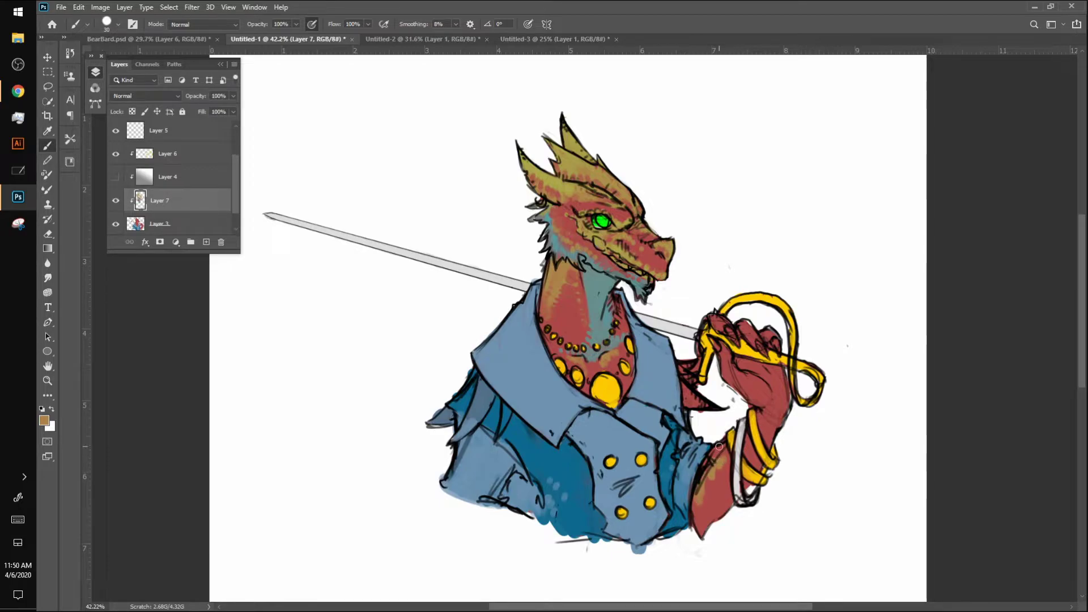
pyautogui.moveTo(745, 446); pyautogui.dragTo(747, 434)
pyautogui.click(760, 420)
# Paint the fingers and palm of the sword hand with teal sampled from the throat, using a smaller brush
pyautogui.press('[')
pyautogui.press('[')
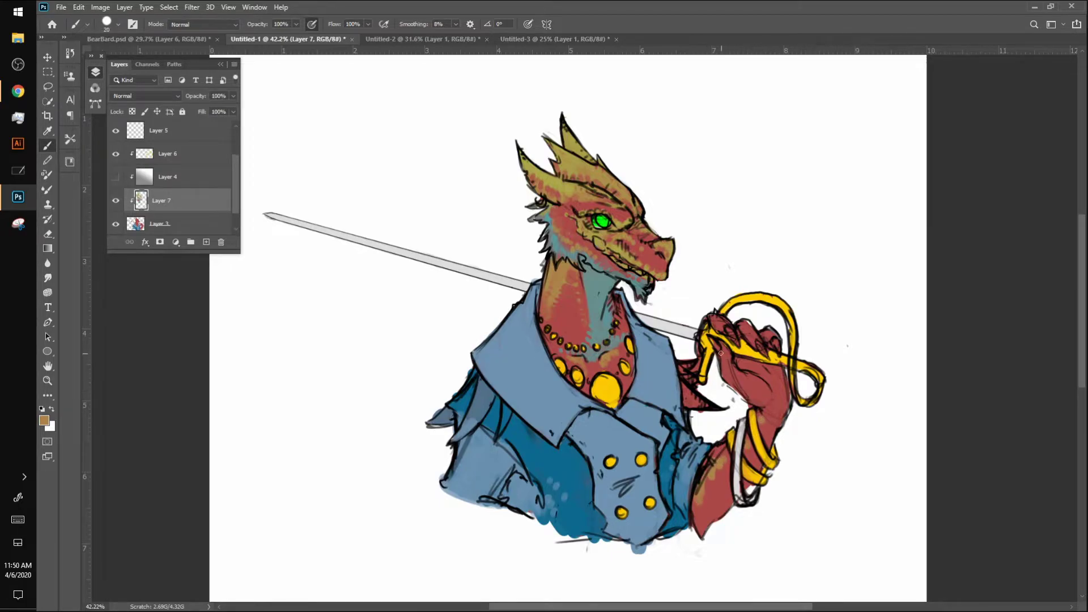
pyautogui.keyDown('alt'); pyautogui.click(604, 318); pyautogui.keyUp('alt')
pyautogui.moveTo(717, 347); pyautogui.dragTo(730, 377)
pyautogui.moveTo(715, 322)
pyautogui.mouseDown()
pyautogui.moveTo(736, 339)
pyautogui.moveTo(748, 322)
pyautogui.moveTo(759, 343)
pyautogui.moveTo(748, 339)
pyautogui.moveTo(765, 352)
pyautogui.moveTo(764, 341)
pyautogui.moveTo(776, 342)
pyautogui.moveTo(779, 351)
pyautogui.moveTo(734, 356)
pyautogui.moveTo(779, 371)
pyautogui.moveTo(751, 372)
pyautogui.moveTo(769, 385)
pyautogui.moveTo(767, 373)
pyautogui.moveTo(774, 390)
pyautogui.moveTo(785, 379)
pyautogui.moveTo(729, 370)
pyautogui.moveTo(747, 397)
pyautogui.mouseUp()
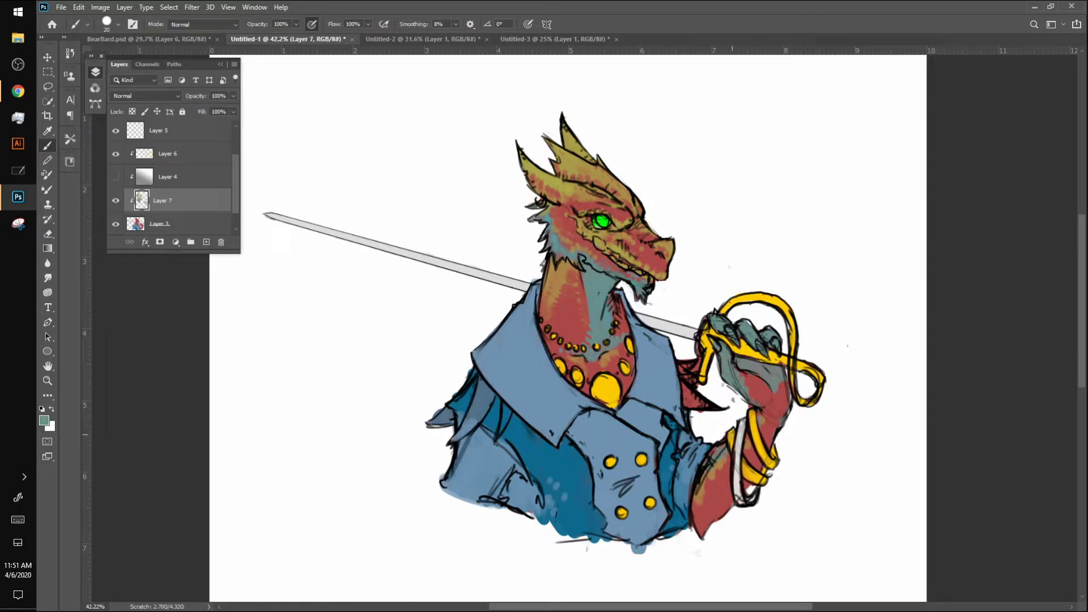
# Retouch the cheek and jaw with small scale dabs in teal, red and olive sampled from the surrounding skin
pyautogui.keyDown('alt'); pyautogui.click(575, 291); pyautogui.keyUp('alt')
pyautogui.keyDown('alt'); pyautogui.click(574, 254); pyautogui.keyUp('alt')
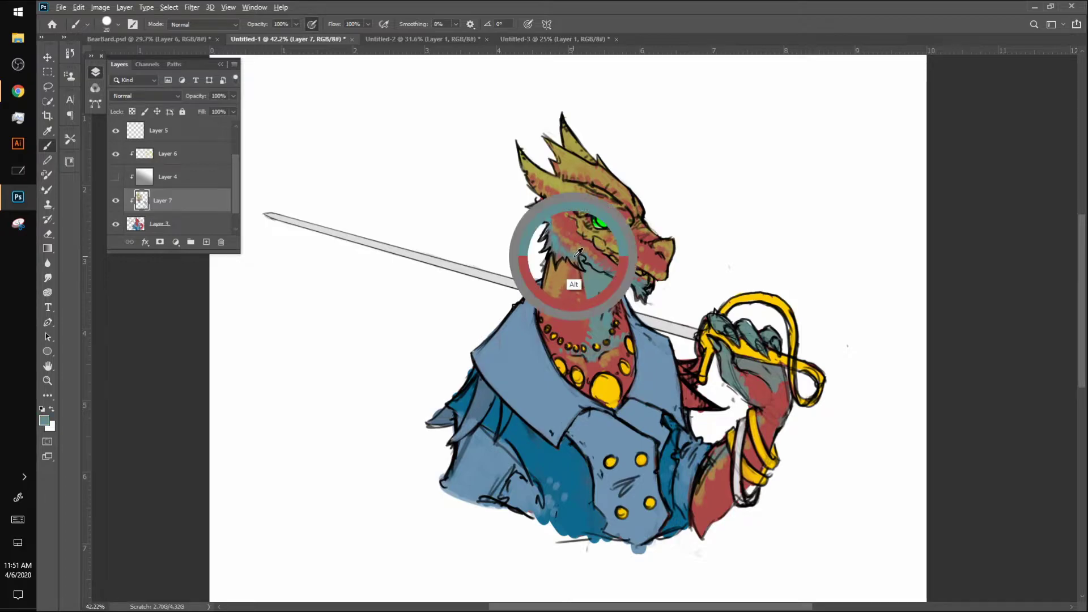
pyautogui.keyDown('alt'); pyautogui.click(567, 220); pyautogui.keyUp('alt')
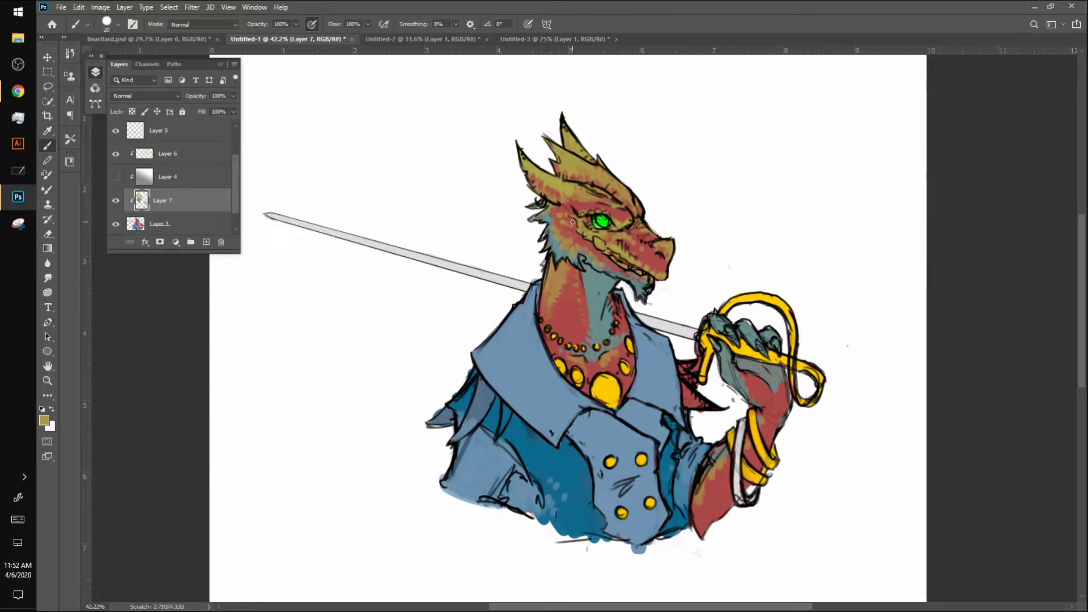
# Check the colour layers by toggling their visibility, and merge Layer 7 down into Layer 3
pyautogui.scroll(5, 573, 221)
pyautogui.scroll(-1, 572, 221)
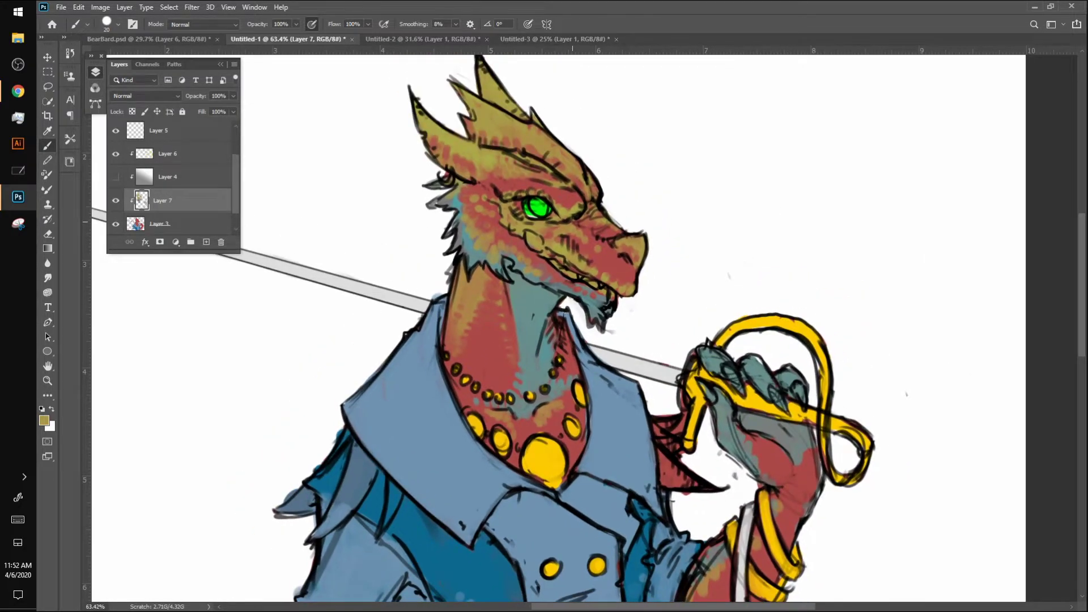
pyautogui.hotkey('alt', '[')
pyautogui.keyDown('alt'); pyautogui.click(533, 300); pyautogui.keyUp('alt')
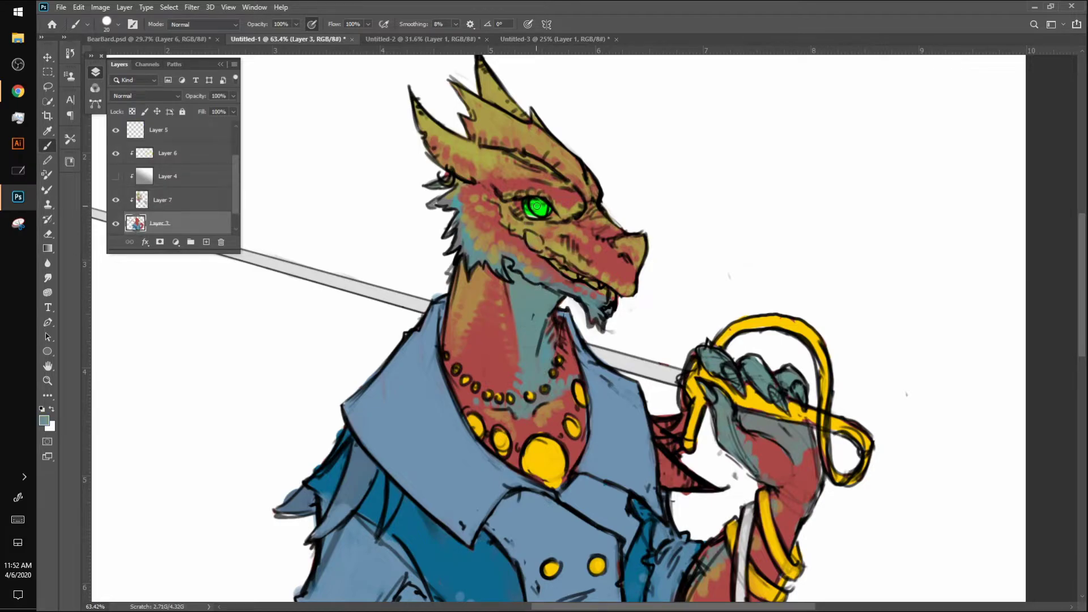
pyautogui.moveTo(235, 170)
pyautogui.mouseDown()
pyautogui.moveTo(236, 144)
pyautogui.moveTo(235, 181)
pyautogui.mouseUp()
pyautogui.click(116, 177)
pyautogui.click(116, 200)
pyautogui.click(116, 177)
pyautogui.click(116, 200)
pyautogui.click(116, 200)
pyautogui.click(116, 200)
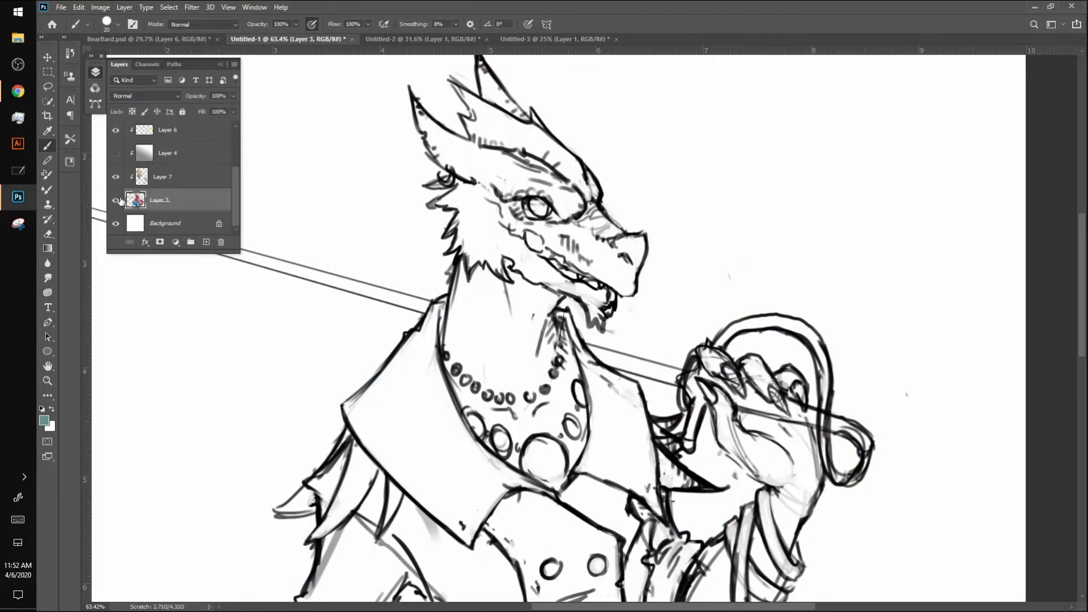
pyautogui.rightClick(180, 177)
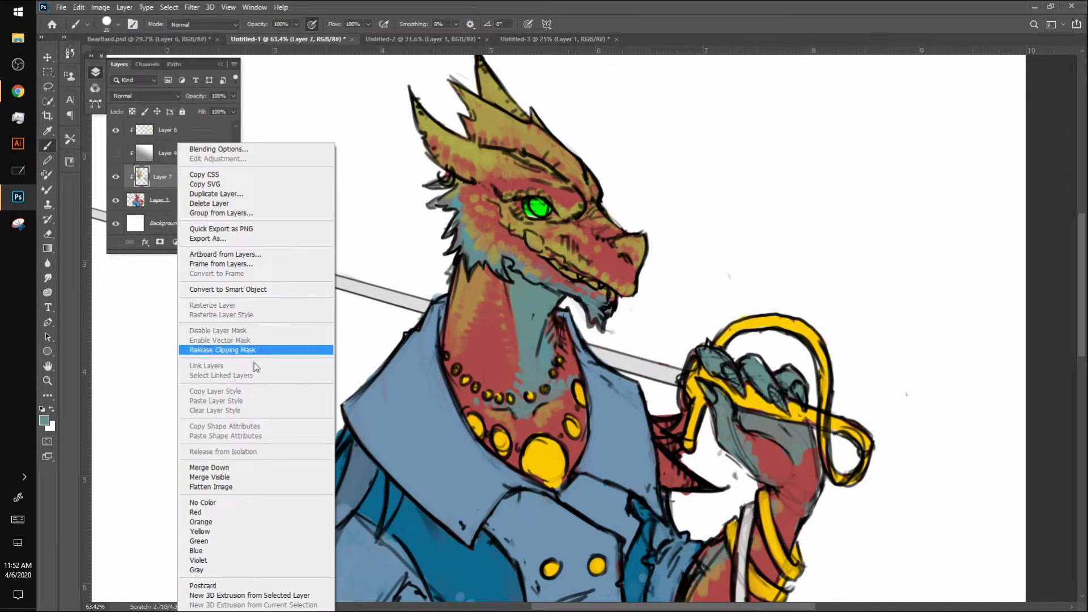
pyautogui.click(250, 467)
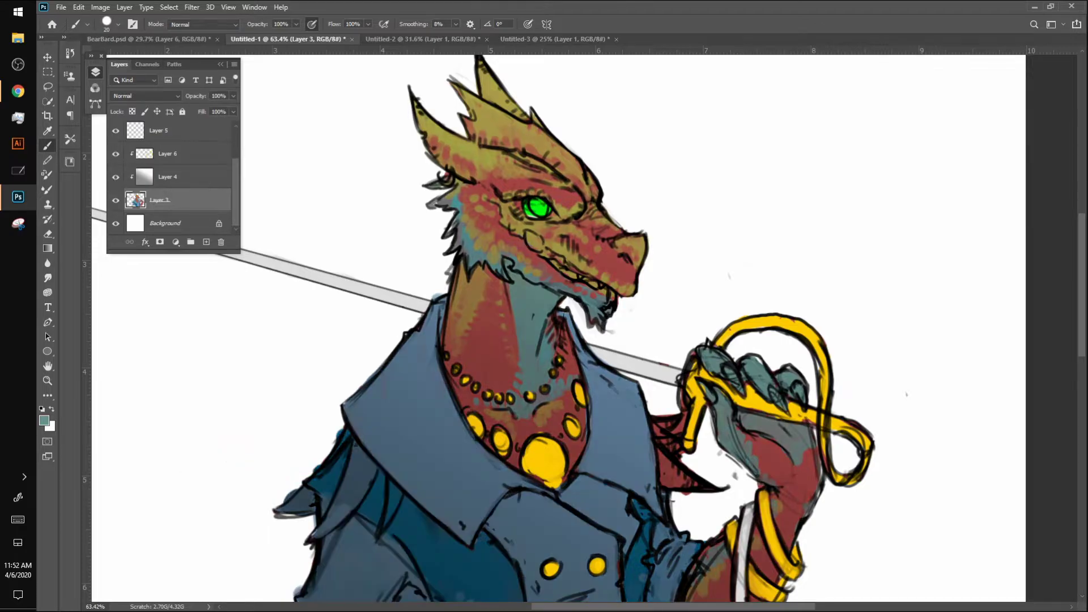
# Add a layer mask to the visible Layer 4 shading and paint dark grey on it to lighten the collar, coat front and shoulder
pyautogui.hotkey('ctrl', '0')
pyautogui.click(147, 186)
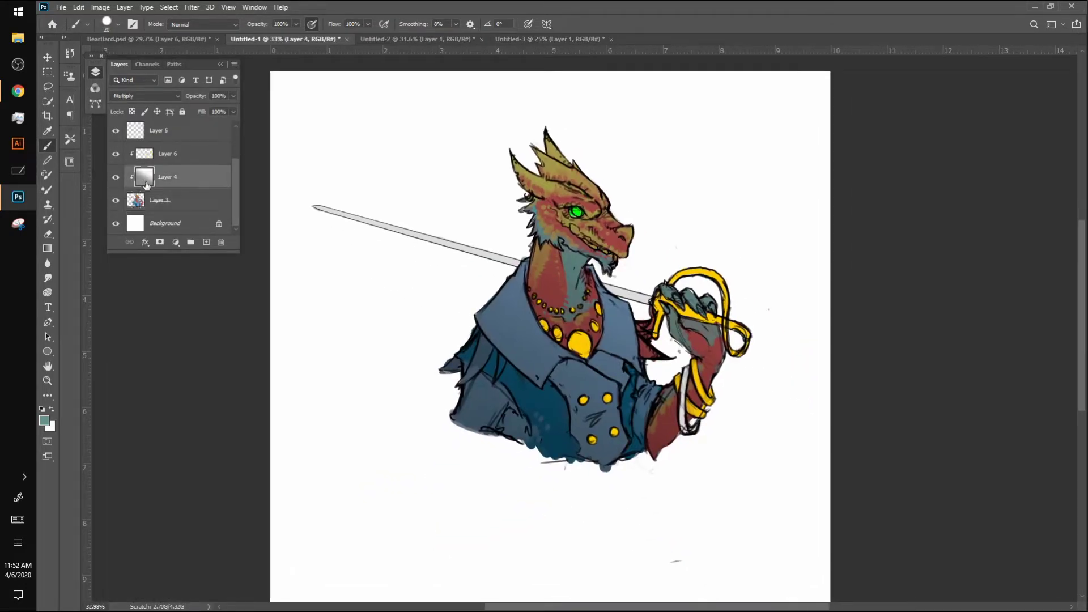
pyautogui.click(160, 243)
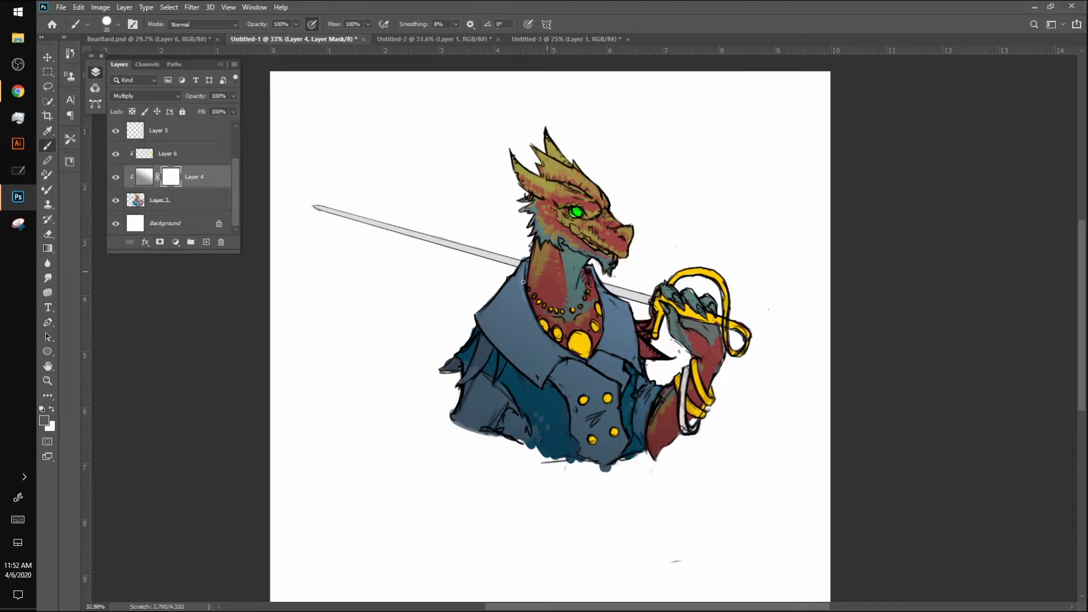
pyautogui.moveTo(522, 296); pyautogui.dragTo(548, 340)
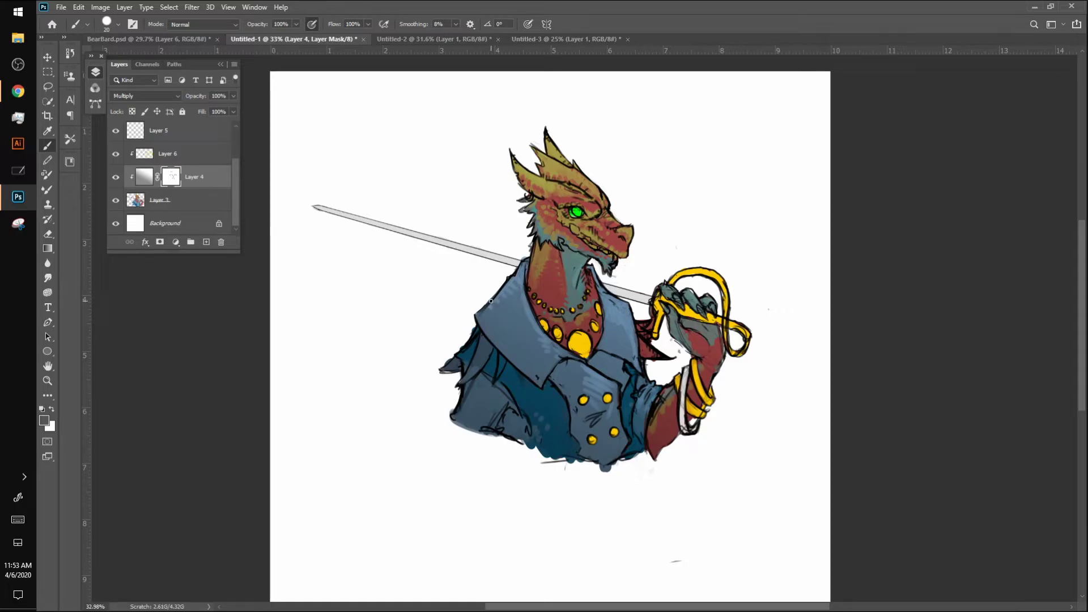
pyautogui.moveTo(479, 342)
pyautogui.mouseDown()
pyautogui.moveTo(463, 383)
pyautogui.moveTo(470, 376)
pyautogui.mouseUp()
pyautogui.moveTo(460, 355); pyautogui.dragTo(471, 358)
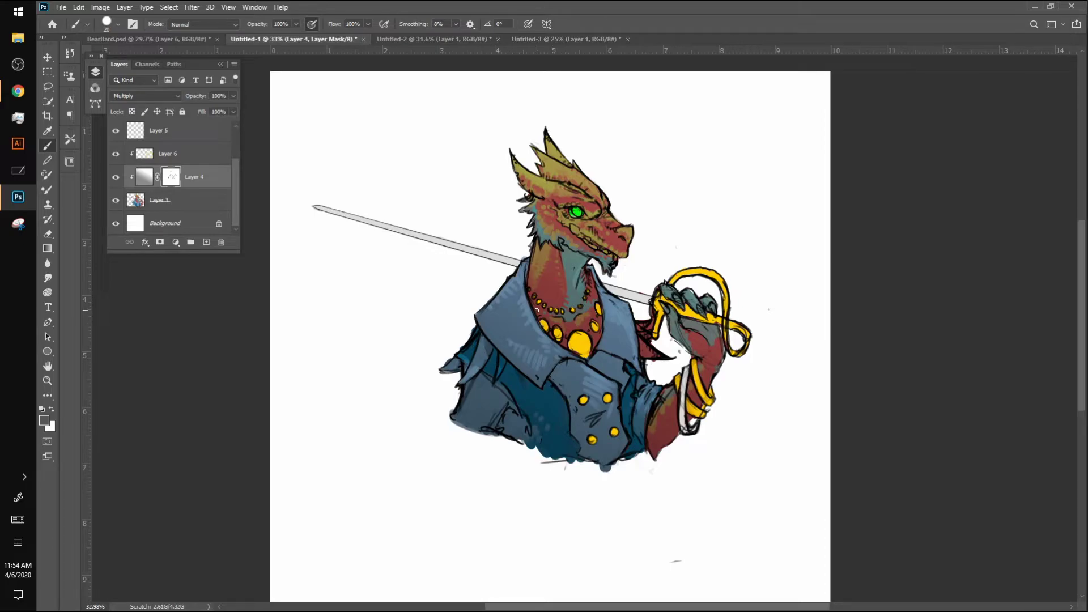
# Paint the spikes on both shoulders yellow on Layer 3, using the colour sampled from the large pendant
pyautogui.click(136, 201)
pyautogui.keyDown('alt'); pyautogui.click(583, 341); pyautogui.keyUp('alt')
pyautogui.moveTo(483, 336)
pyautogui.mouseDown()
pyautogui.moveTo(460, 382)
pyautogui.moveTo(489, 349)
pyautogui.moveTo(481, 336)
pyautogui.moveTo(470, 374)
pyautogui.moveTo(492, 346)
pyautogui.mouseUp()
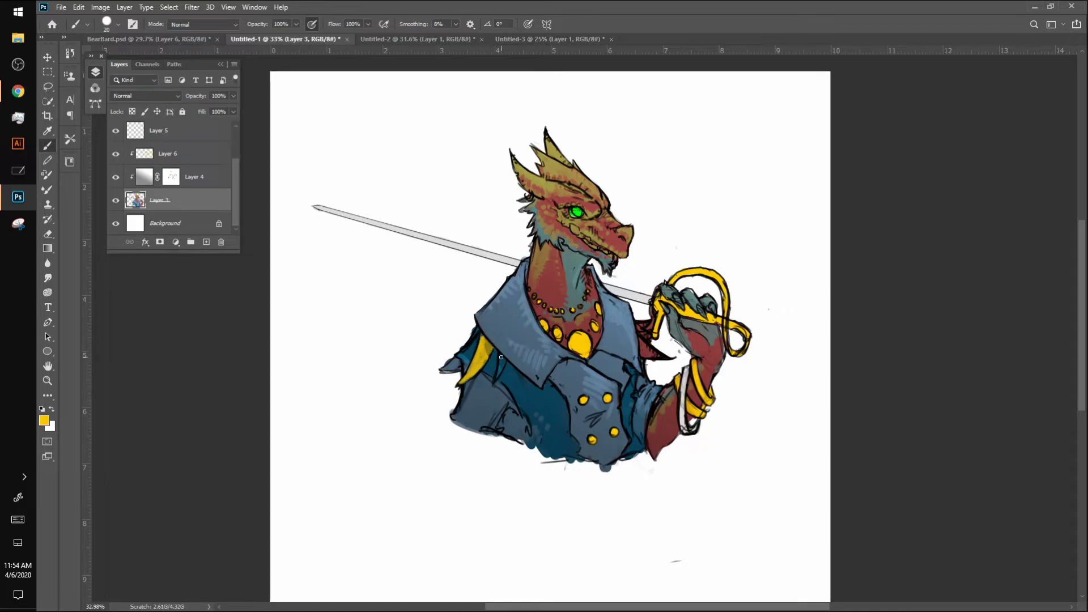
pyautogui.moveTo(455, 364); pyautogui.dragTo(451, 371)
pyautogui.moveTo(640, 341)
pyautogui.mouseDown()
pyautogui.moveTo(647, 354)
pyautogui.moveTo(663, 347)
pyautogui.mouseUp()
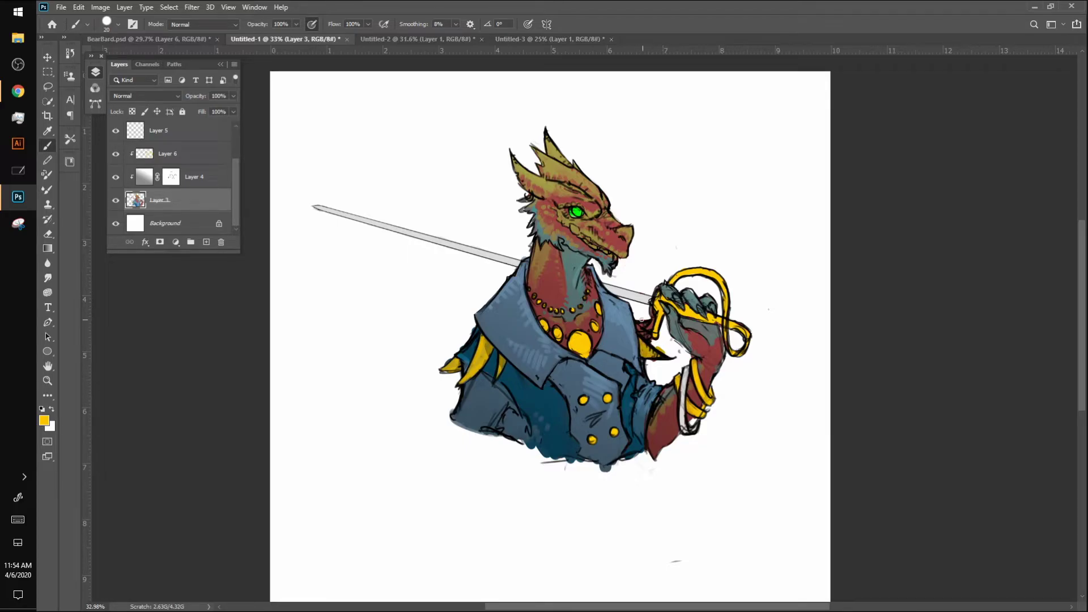
# Hide the Layer 4 shading and touch up the sword guard beside the hand with sampled yellow on Layer 3
pyautogui.keyDown('alt'); pyautogui.click(627, 431); pyautogui.keyUp('alt')
pyautogui.click(116, 177)
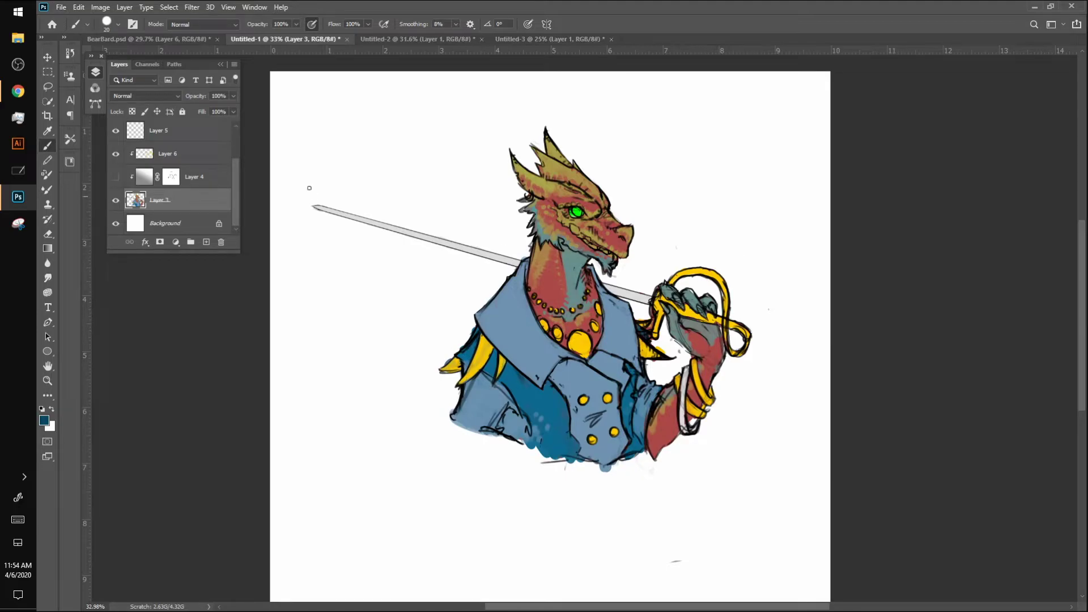
pyautogui.keyDown('alt'); pyautogui.click(549, 286); pyautogui.keyUp('alt')
pyautogui.scroll(4, 721, 307)
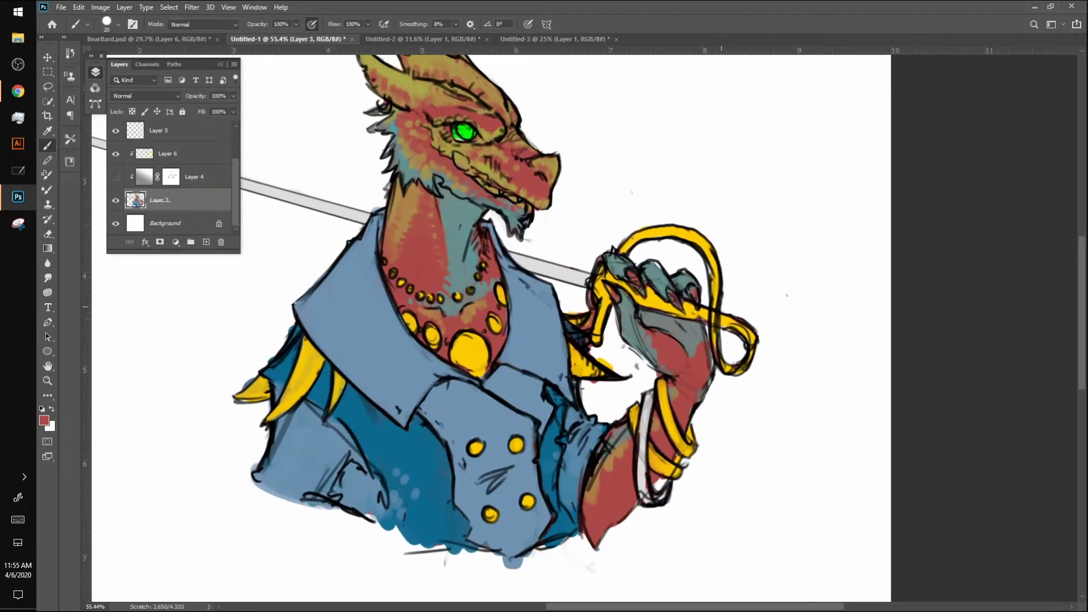
pyautogui.click(115, 153)
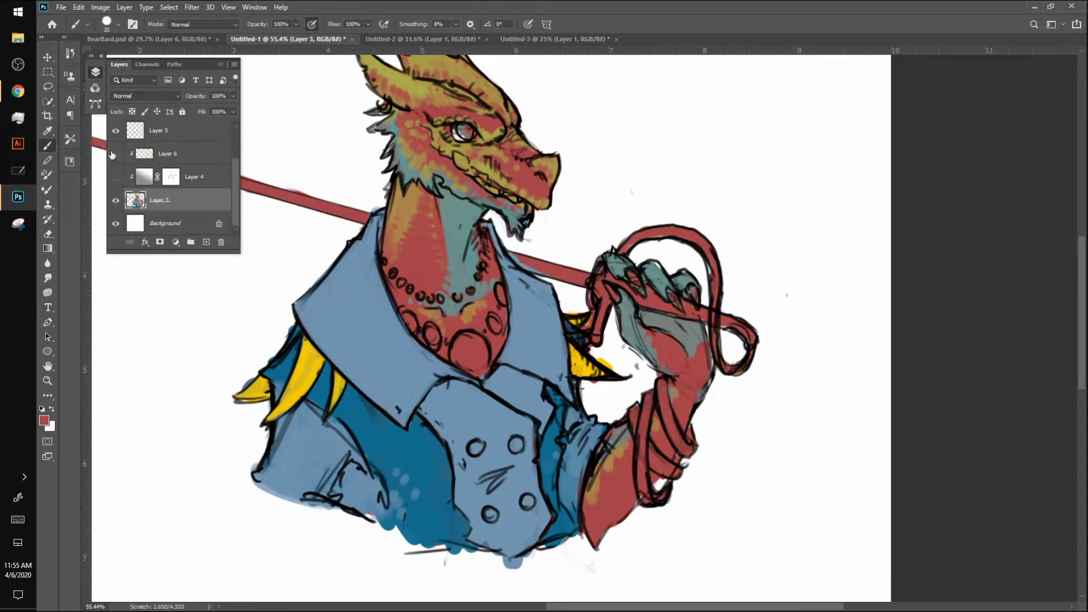
pyautogui.click(115, 154)
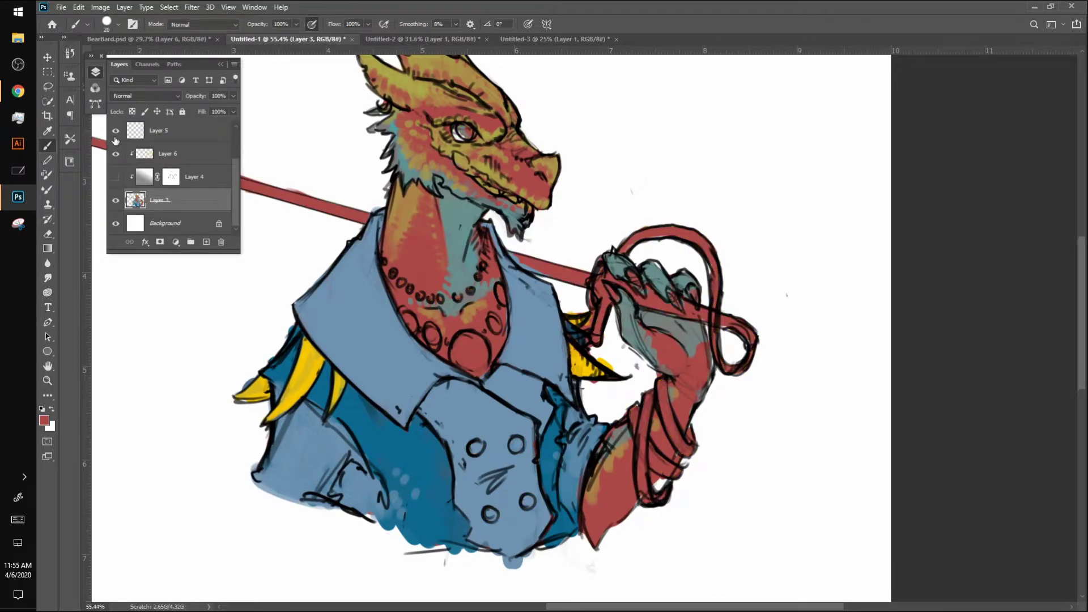
pyautogui.click(211, 154)
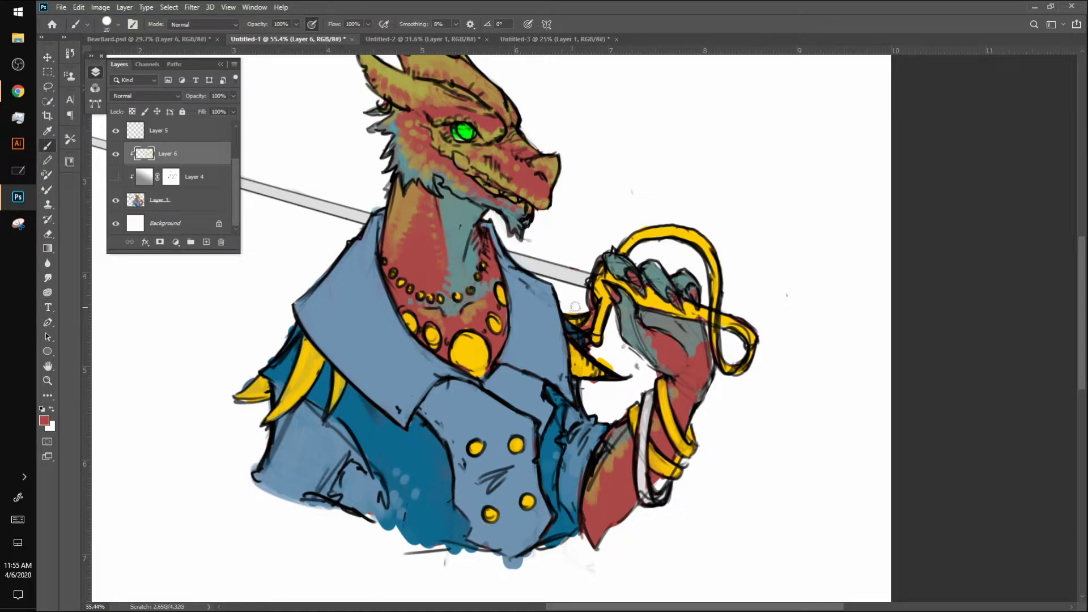
pyautogui.click(178, 200)
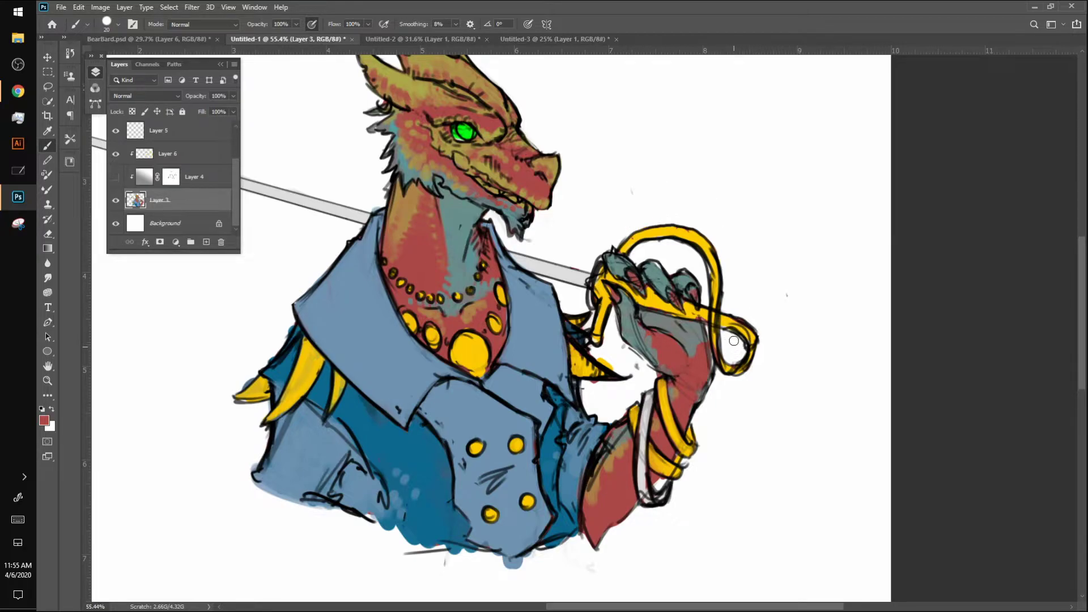
pyautogui.press('alt')
pyautogui.keyDown('alt'); pyautogui.click(697, 240); pyautogui.keyUp('alt')
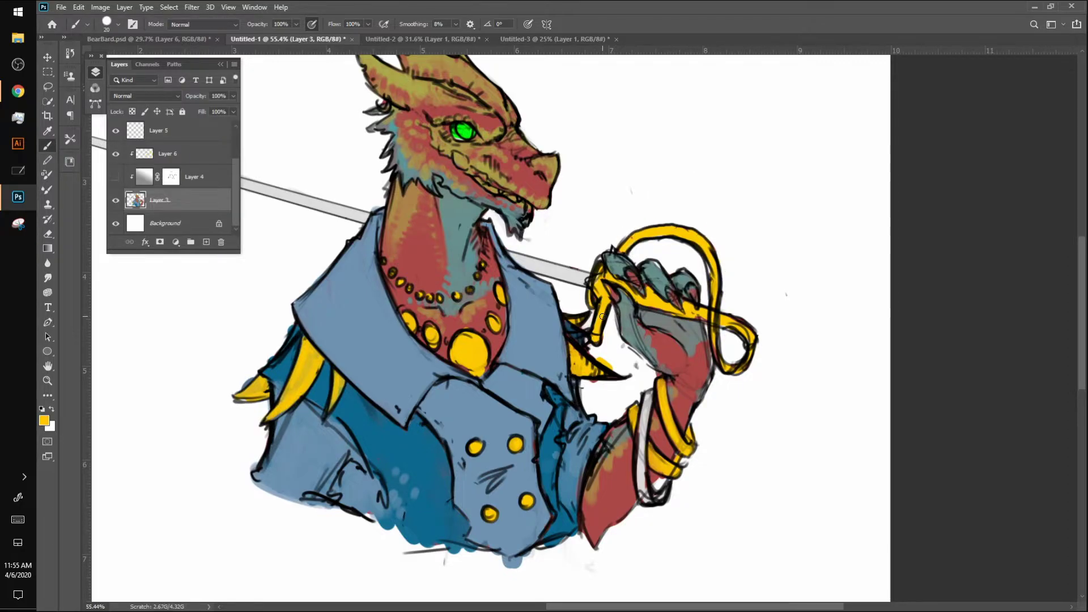
# Clean up the pale bracelet with its sampled light colour and the skin inside it with sampled red
pyautogui.keyDown('alt'); pyautogui.click(648, 412); pyautogui.keyUp('alt')
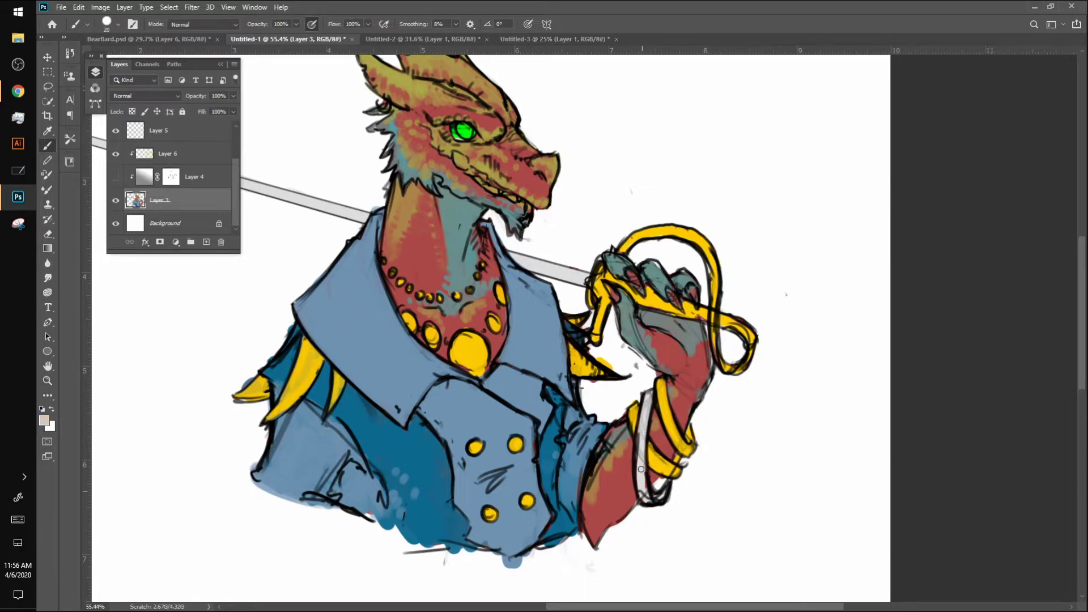
pyautogui.moveTo(643, 476); pyautogui.dragTo(648, 497)
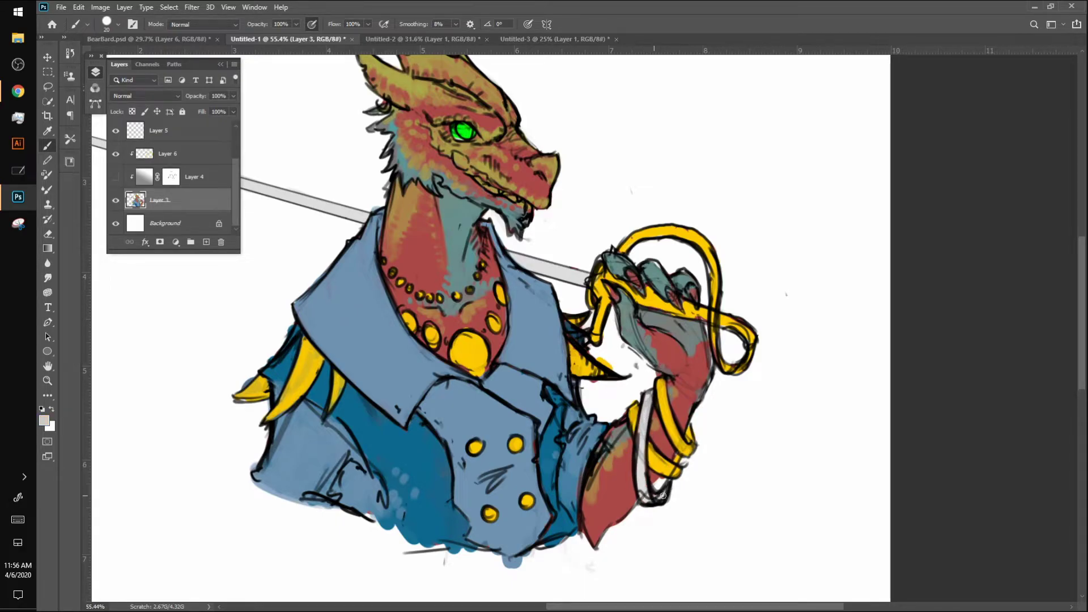
pyautogui.keyDown('alt'); pyautogui.click(668, 445); pyautogui.keyUp('alt')
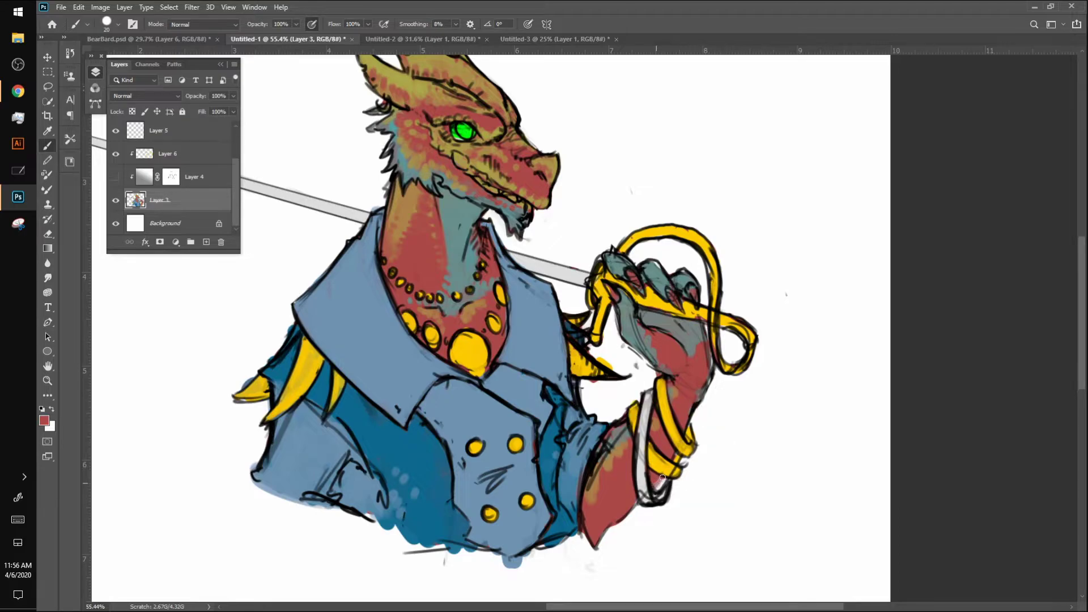
pyautogui.moveTo(652, 486); pyautogui.dragTo(662, 478)
# Dab teal scales around the wrist and yellow scales along the forearm to the elbow, sampling from the hand and pendant
pyautogui.keyDown('alt'); pyautogui.click(693, 331); pyautogui.keyUp('alt')
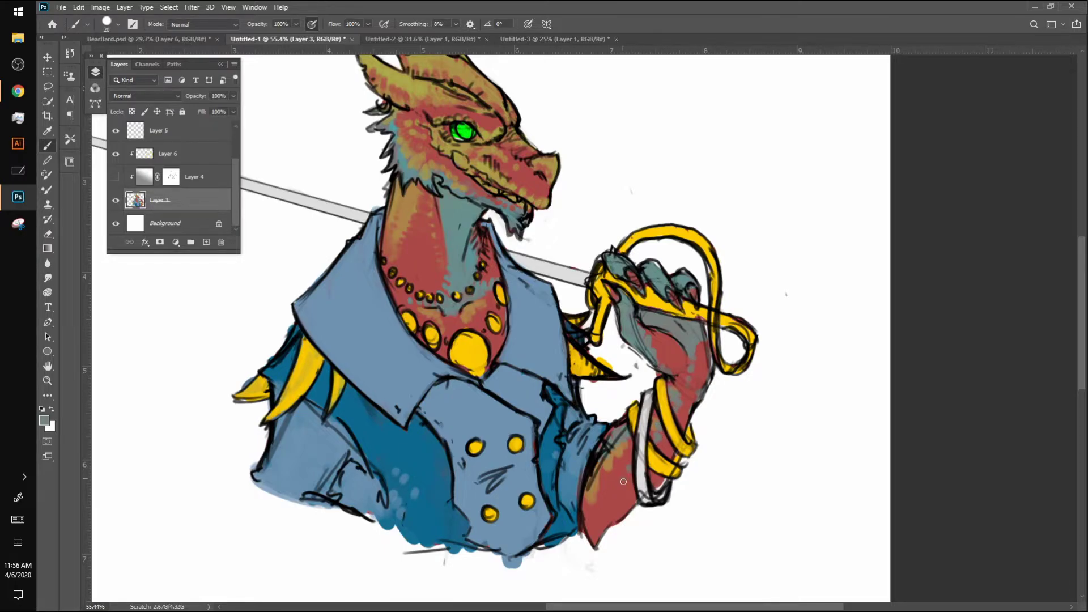
pyautogui.keyDown('alt'); pyautogui.click(477, 362); pyautogui.keyUp('alt')
pyautogui.moveTo(588, 498); pyautogui.dragTo(617, 462)
pyautogui.moveTo(601, 519)
pyautogui.mouseDown()
pyautogui.moveTo(594, 539)
pyautogui.moveTo(609, 525)
pyautogui.mouseUp()
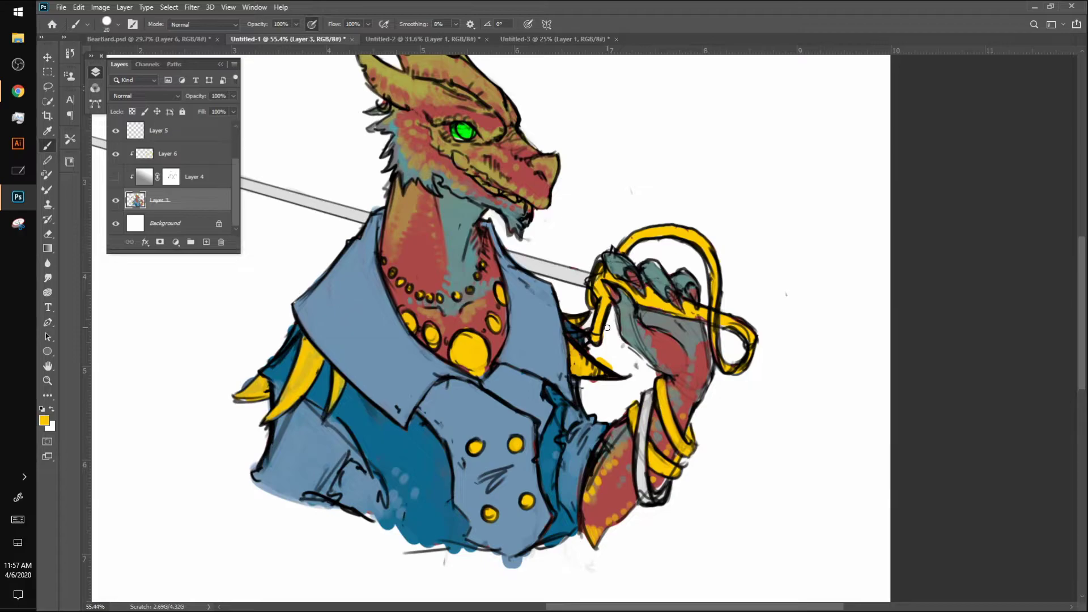
# Shade the sleeve beside the raised forearm with sampled blue, using a smaller brush
pyautogui.keyDown('alt'); pyautogui.click(547, 444); pyautogui.keyUp('alt')
pyautogui.keyDown('alt'); pyautogui.click(453, 238); pyautogui.keyUp('alt')
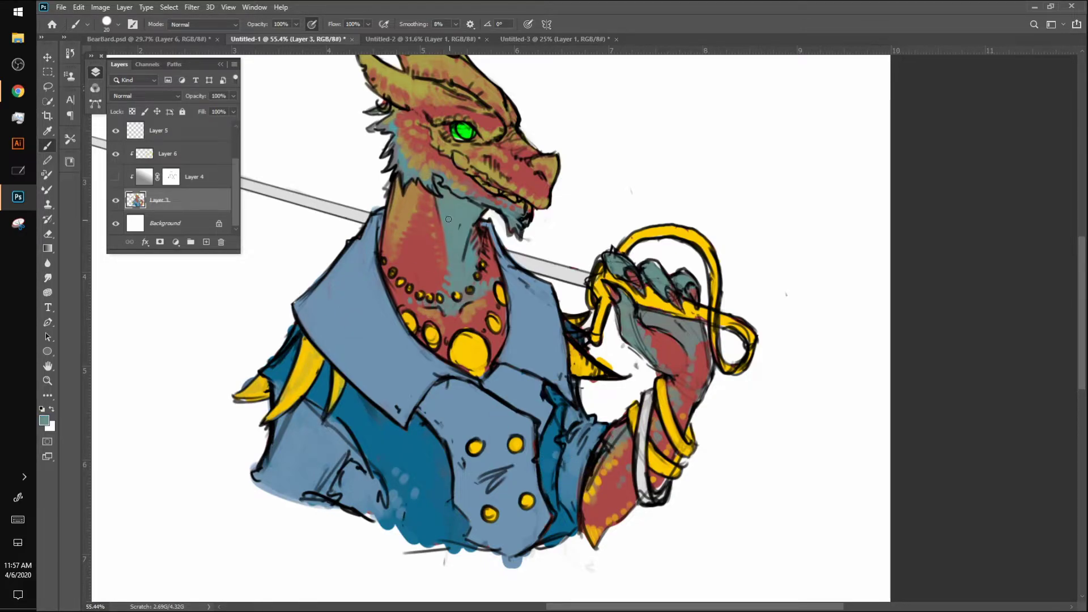
pyautogui.press('[')
pyautogui.press('[')
pyautogui.keyDown('alt'); pyautogui.click(573, 508); pyautogui.keyUp('alt')
pyautogui.moveTo(572, 505); pyautogui.dragTo(572, 517)
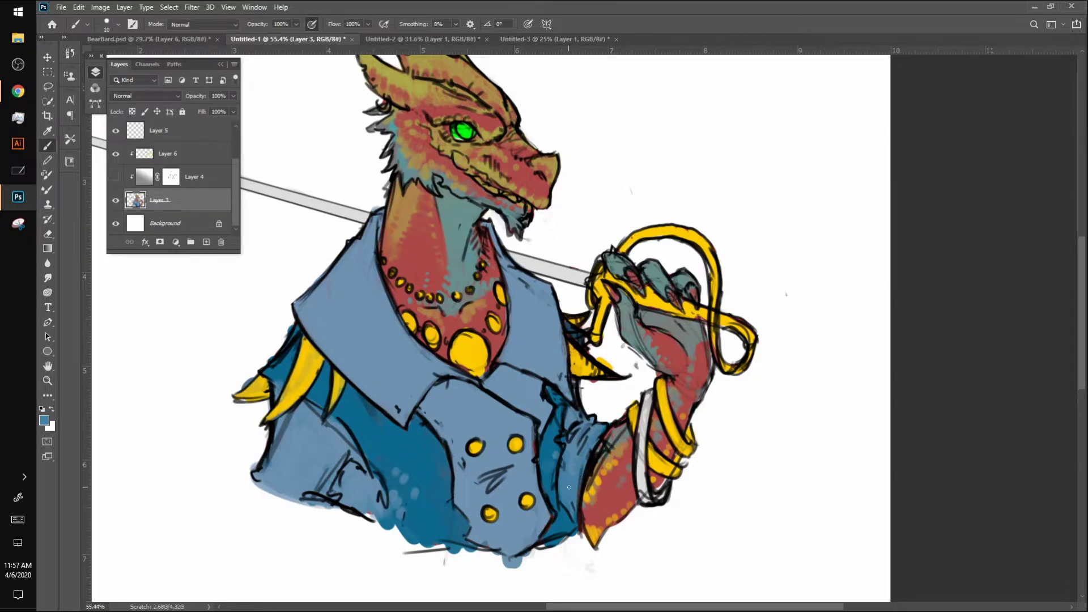
# Draw a light blue swirl pattern over the dark blue garment on both sides of the front panel, sampling the clothing's blues
pyautogui.keyDown('alt'); pyautogui.click(551, 450); pyautogui.keyUp('alt')
pyautogui.keyDown('alt'); pyautogui.click(564, 445); pyautogui.keyUp('alt')
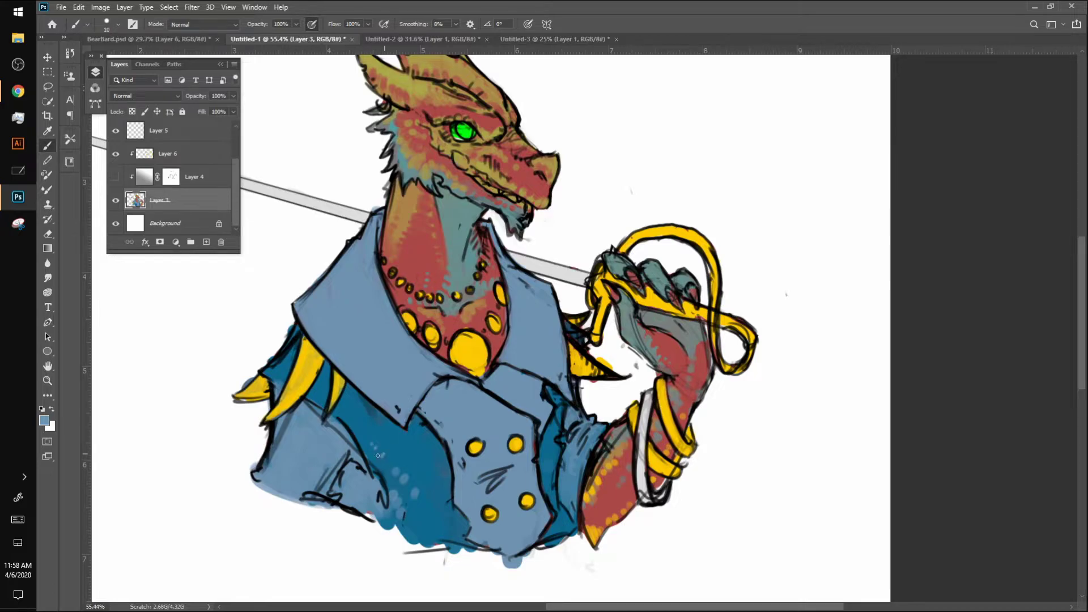
pyautogui.moveTo(428, 426)
pyautogui.mouseDown()
pyautogui.moveTo(427, 483)
pyautogui.moveTo(447, 455)
pyautogui.moveTo(442, 499)
pyautogui.moveTo(459, 471)
pyautogui.moveTo(448, 466)
pyautogui.moveTo(498, 537)
pyautogui.moveTo(443, 494)
pyautogui.moveTo(451, 504)
pyautogui.moveTo(430, 524)
pyautogui.moveTo(450, 514)
pyautogui.moveTo(444, 532)
pyautogui.moveTo(498, 501)
pyautogui.moveTo(452, 537)
pyautogui.mouseUp()
pyautogui.moveTo(549, 430); pyautogui.dragTo(547, 478)
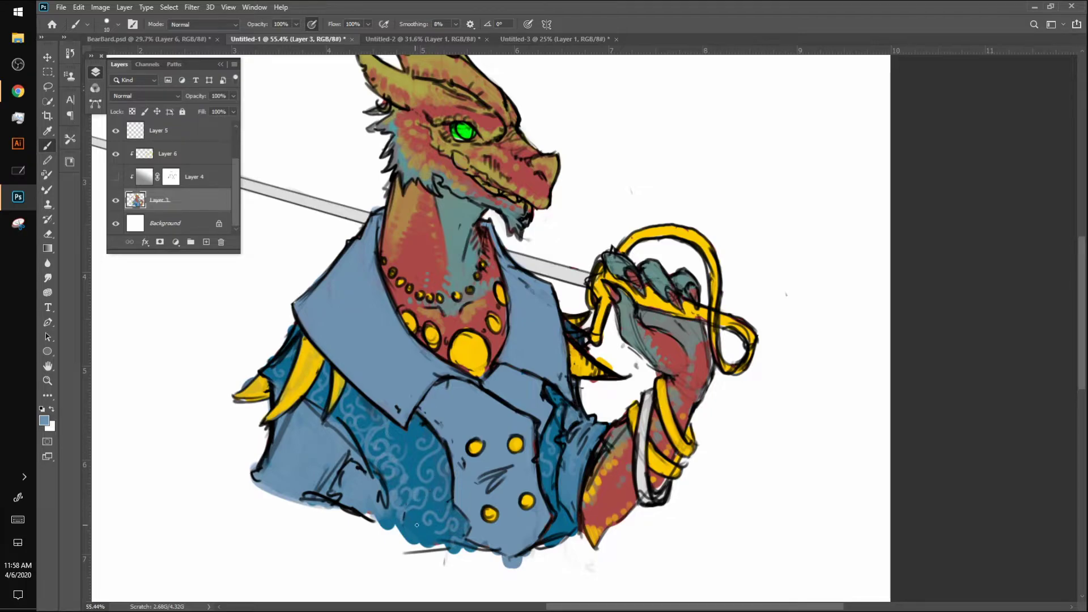
pyautogui.moveTo(412, 460)
pyautogui.mouseDown()
pyautogui.moveTo(410, 470)
pyautogui.moveTo(414, 450)
pyautogui.moveTo(402, 442)
pyautogui.moveTo(413, 438)
pyautogui.mouseUp()
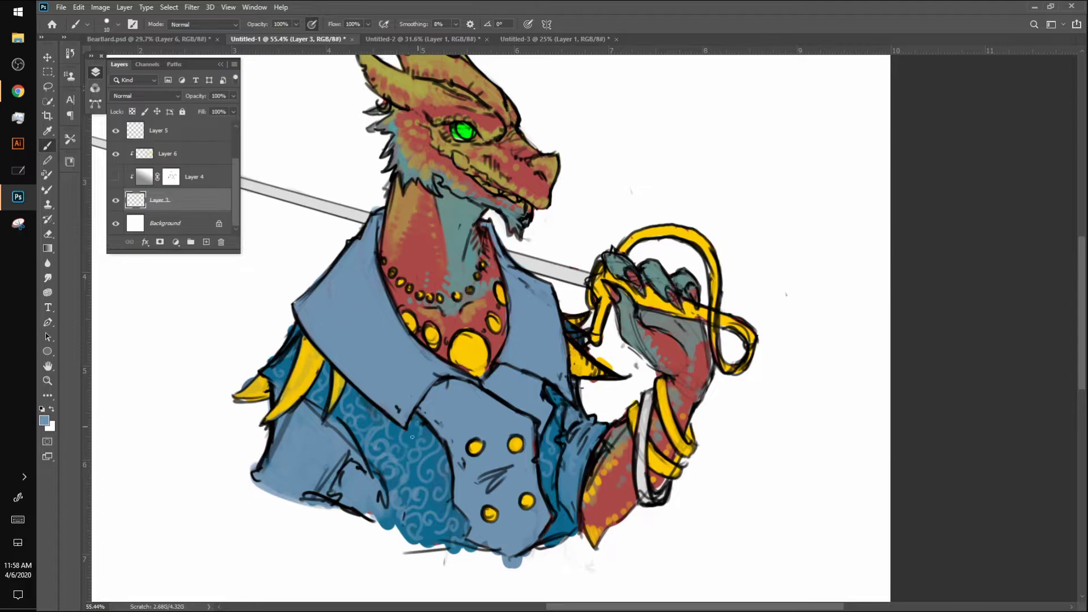
pyautogui.moveTo(546, 482); pyautogui.dragTo(557, 503)
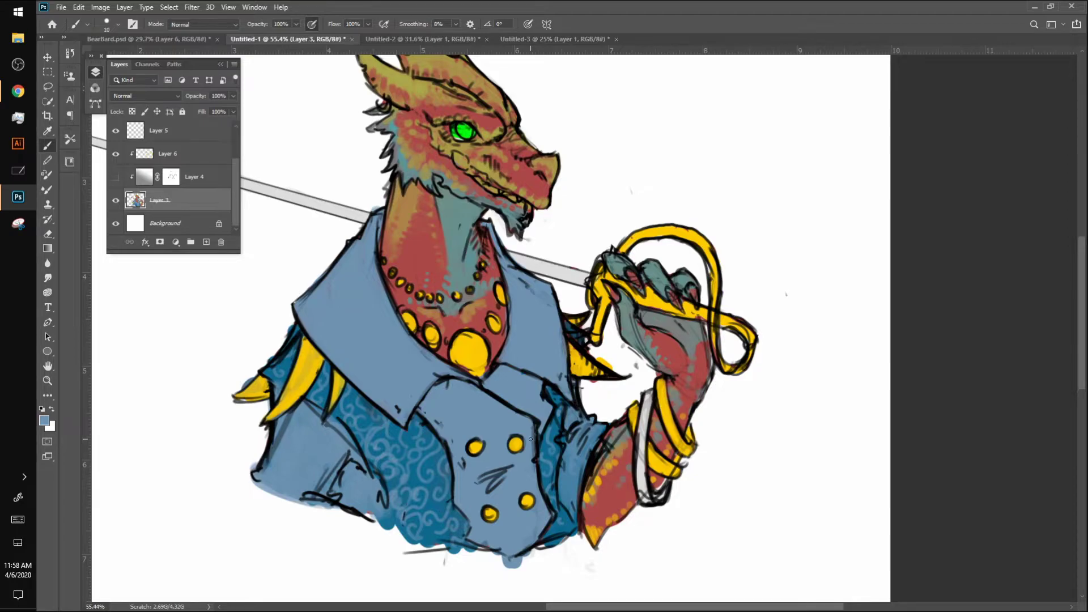
pyautogui.keyDown('alt'); pyautogui.click(434, 487); pyautogui.keyUp('alt')
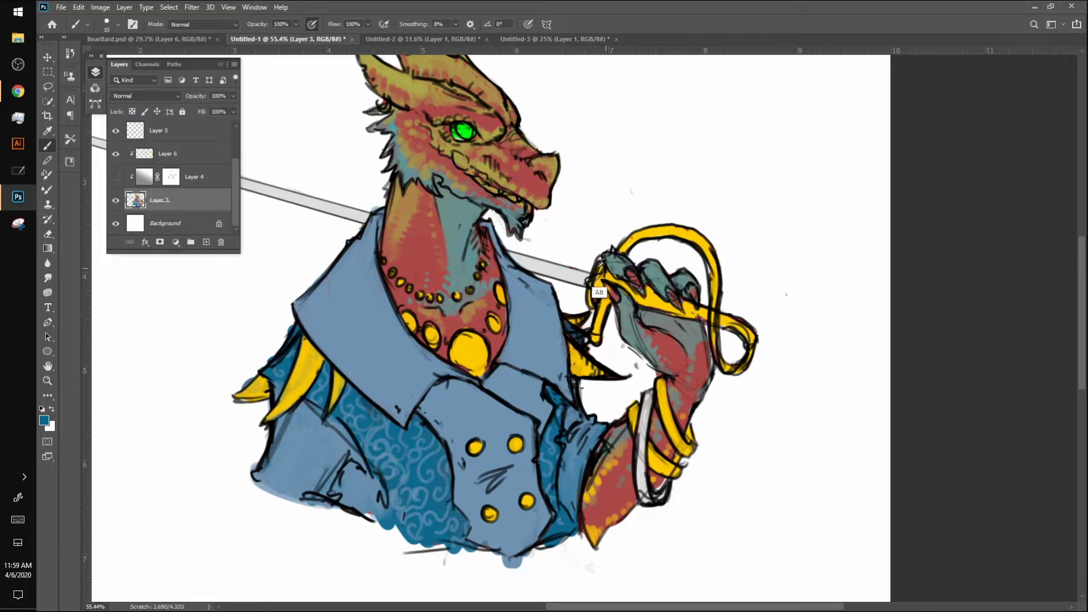
# Touch up the raised hand with sampled grey-green and hatch the lower sleeve opening with the coat's dark blue on Layer 3
pyautogui.keyDown('alt'); pyautogui.click(593, 279); pyautogui.keyUp('alt')
pyautogui.keyDown('alt'); pyautogui.click(638, 364); pyautogui.keyUp('alt')
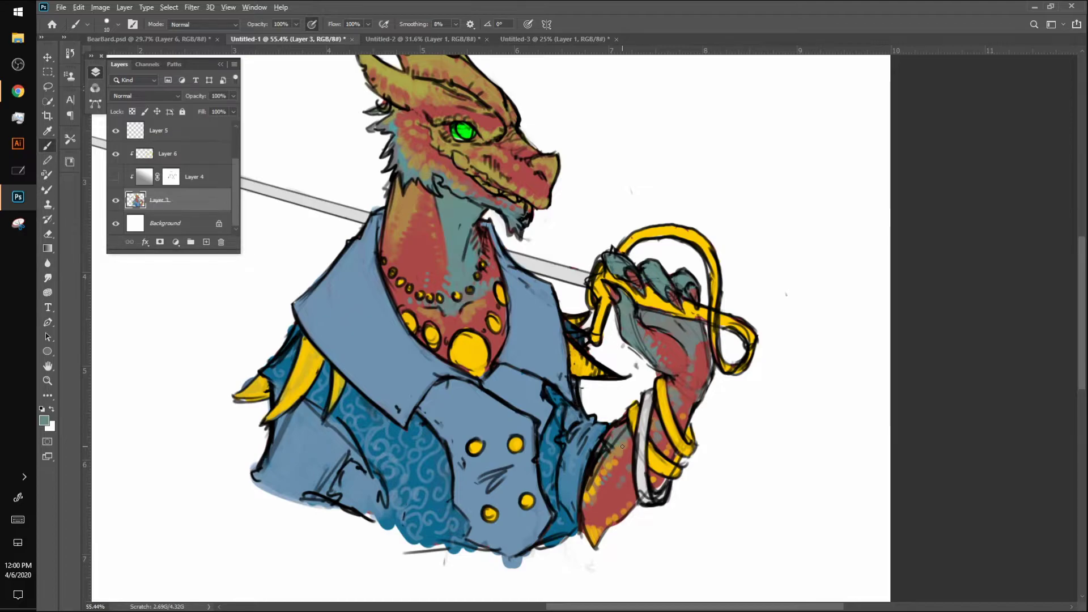
pyautogui.keyDown('alt'); pyautogui.click(408, 475); pyautogui.keyUp('alt')
pyautogui.moveTo(348, 476); pyautogui.dragTo(412, 528)
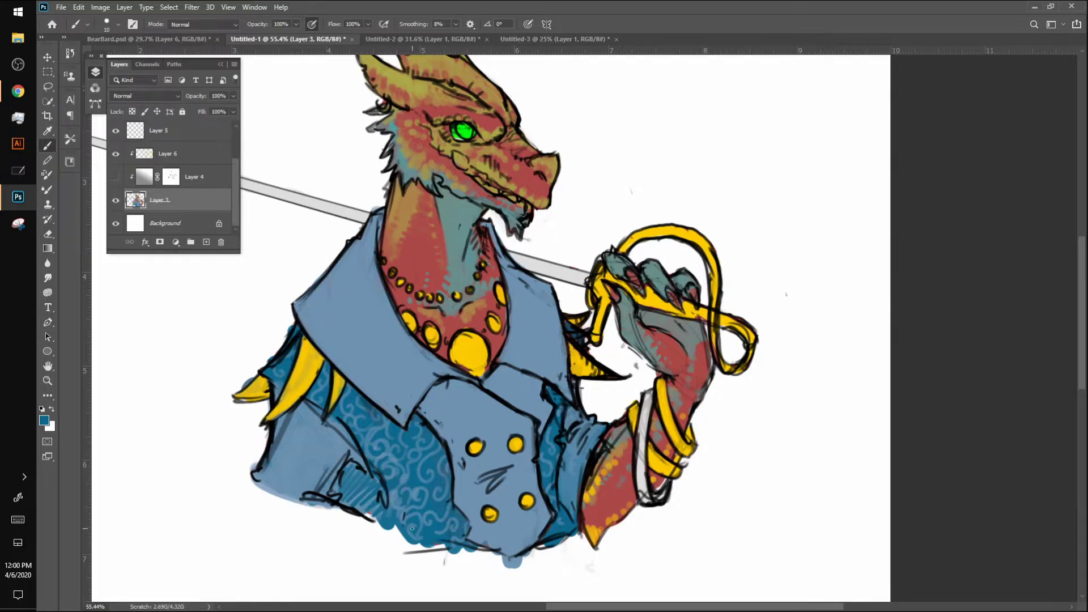
pyautogui.scroll(-4, 412, 528)
pyautogui.scroll(3, 491, 328)
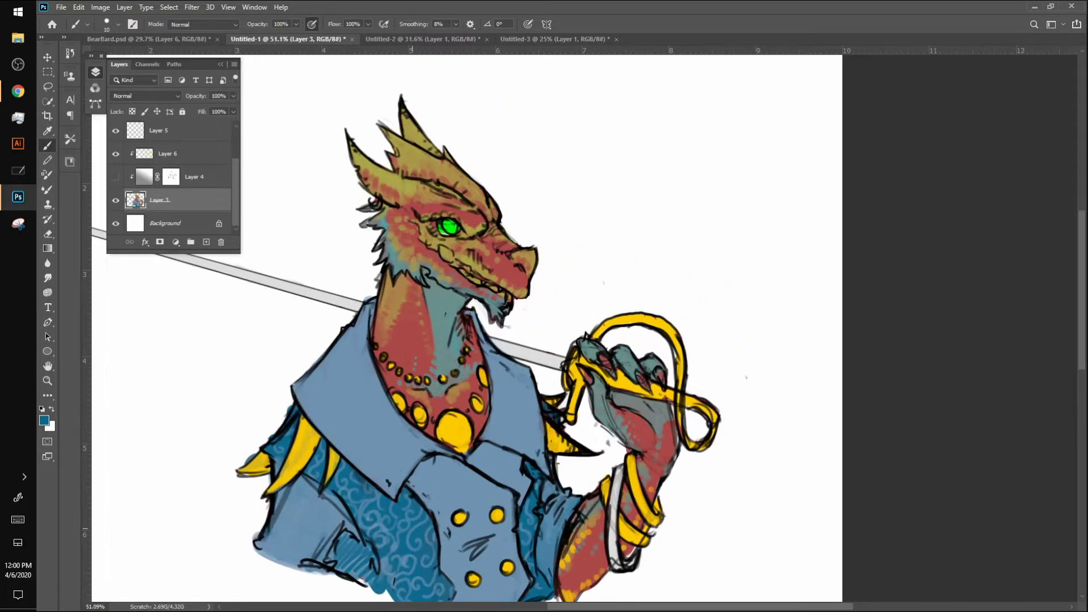
# On Layer 6, clear the iris, repaint it bright green #6cff00, and add accents in yellow sampled from the pendant
pyautogui.click(183, 160)
pyautogui.click(454, 228)
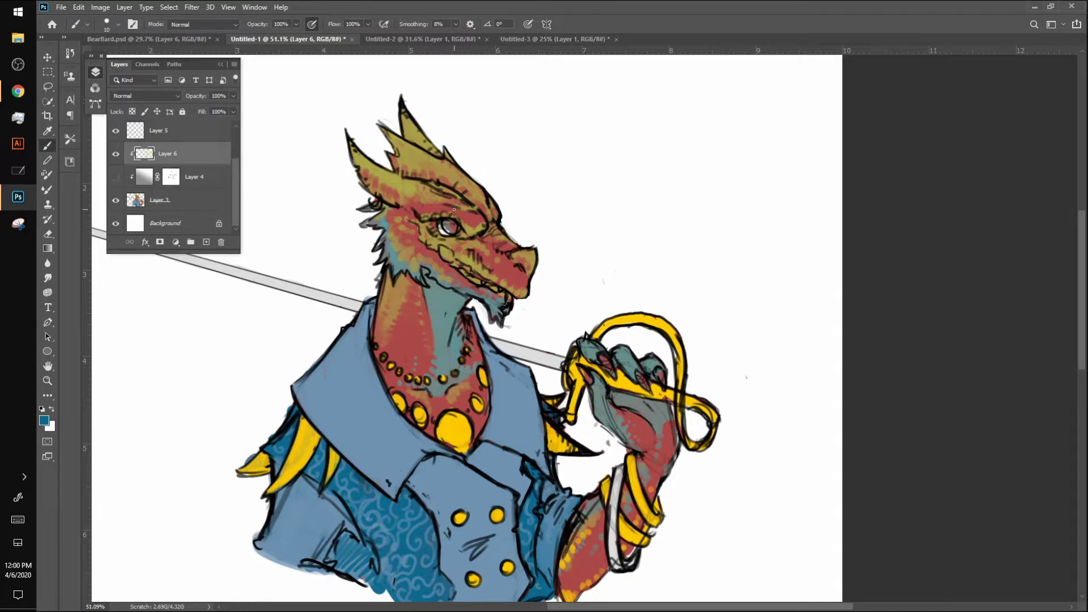
pyautogui.keyDown('alt'); pyautogui.click(393, 183); pyautogui.keyUp('alt')
pyautogui.click(142, 202)
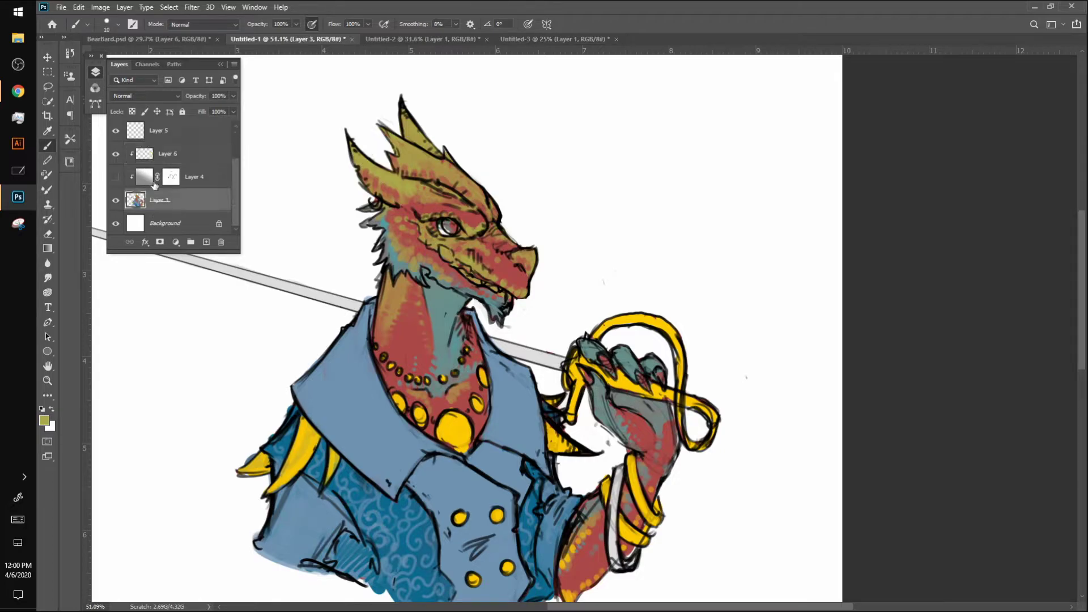
pyautogui.keyDown('alt'); pyautogui.click(427, 211); pyautogui.keyUp('alt')
pyautogui.click(170, 154)
pyautogui.click(44, 421)
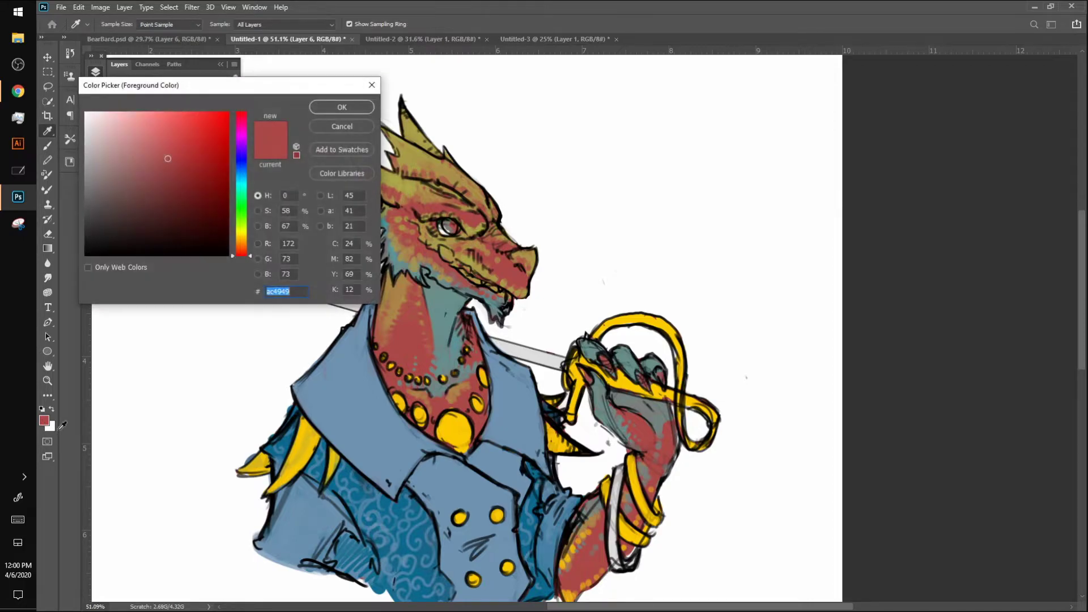
pyautogui.click(241, 218)
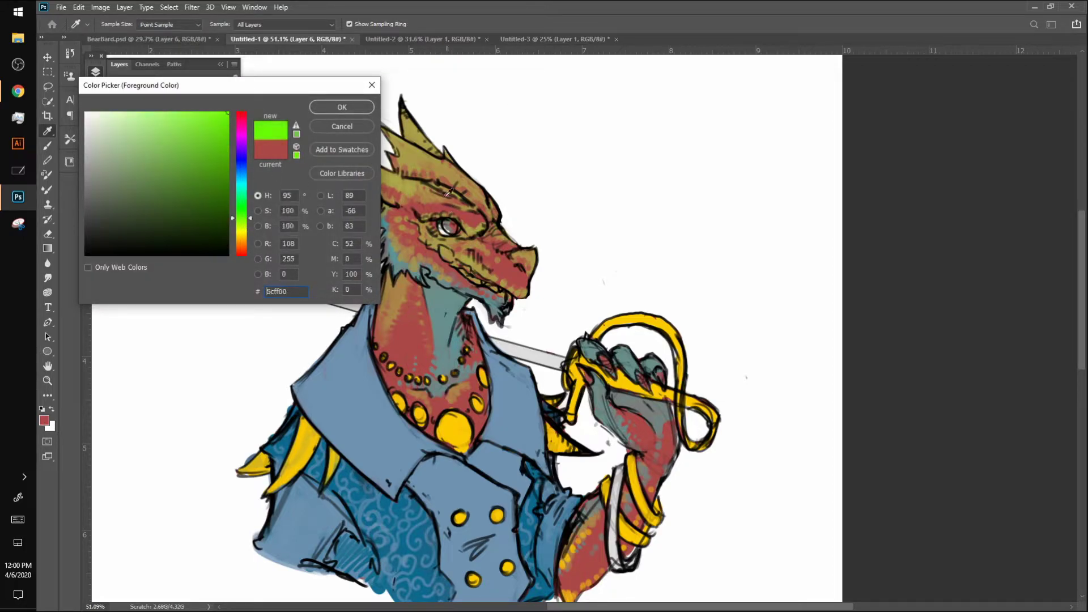
pyautogui.click(357, 107)
pyautogui.moveTo(446, 227); pyautogui.dragTo(449, 228)
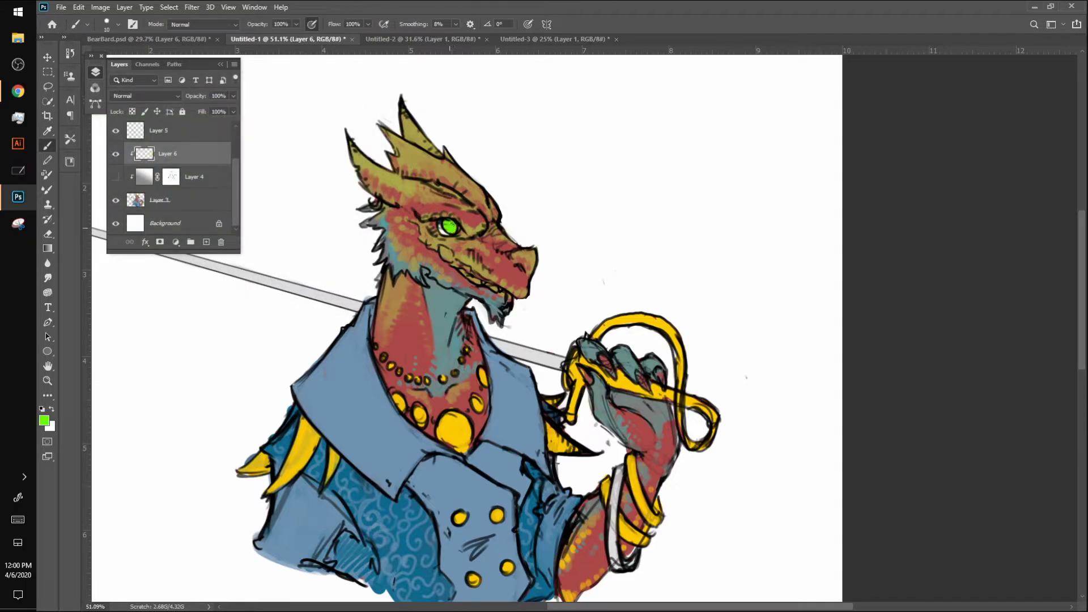
pyautogui.keyDown('alt'); pyautogui.click(532, 208); pyautogui.keyUp('alt')
pyautogui.keyDown('alt'); pyautogui.click(455, 441); pyautogui.keyUp('alt')
# Show Layer 4 and deepen its multiply shading with a black (000000) gradient running between the head and the lower coat
pyautogui.click(116, 178)
pyautogui.click(144, 177)
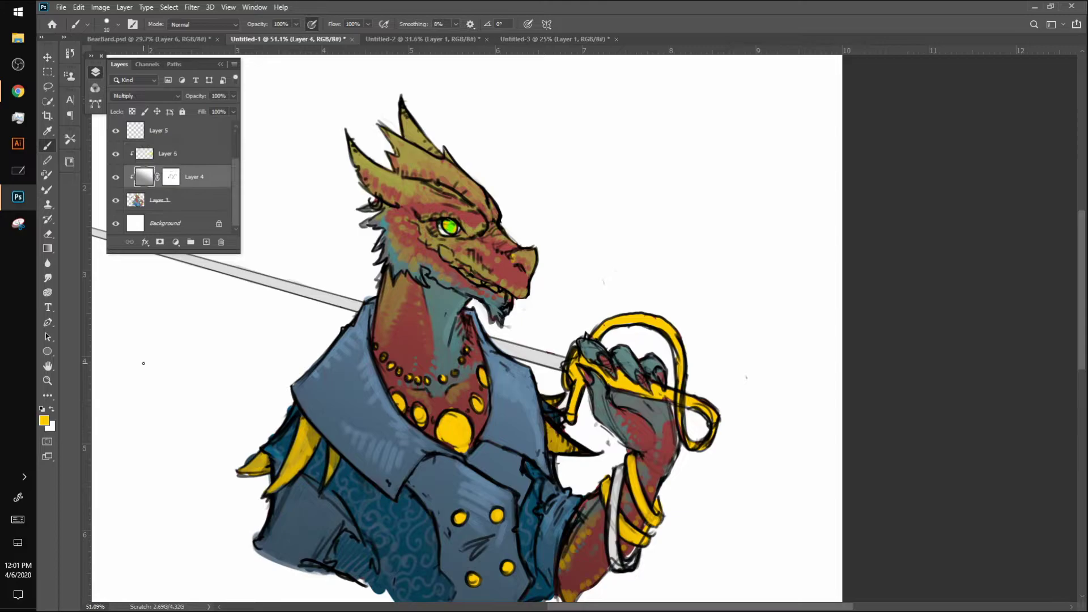
pyautogui.click(47, 248)
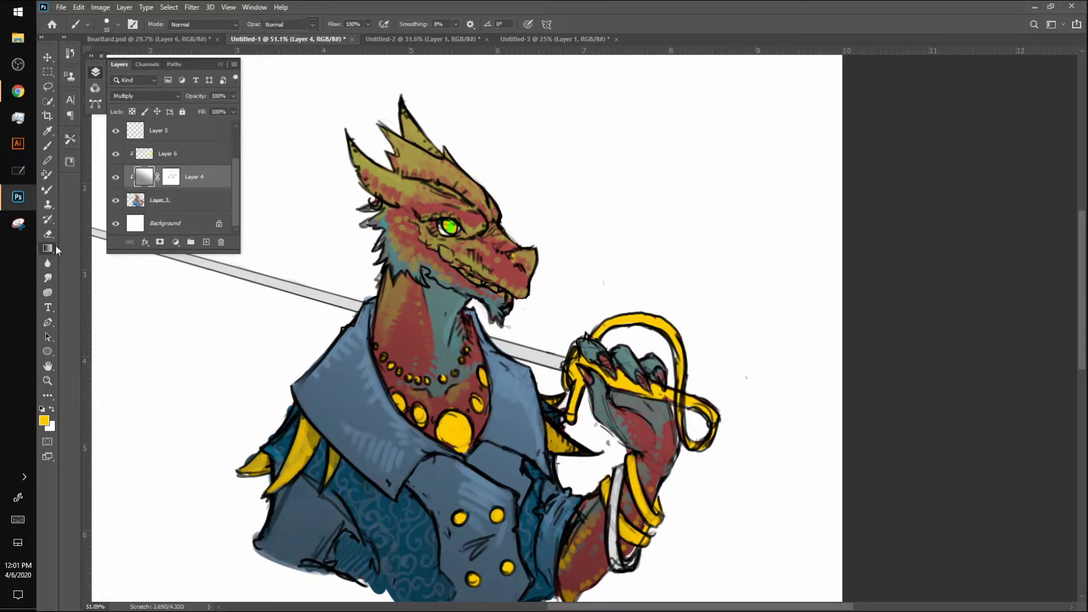
pyautogui.click(43, 420)
pyautogui.write('000000')
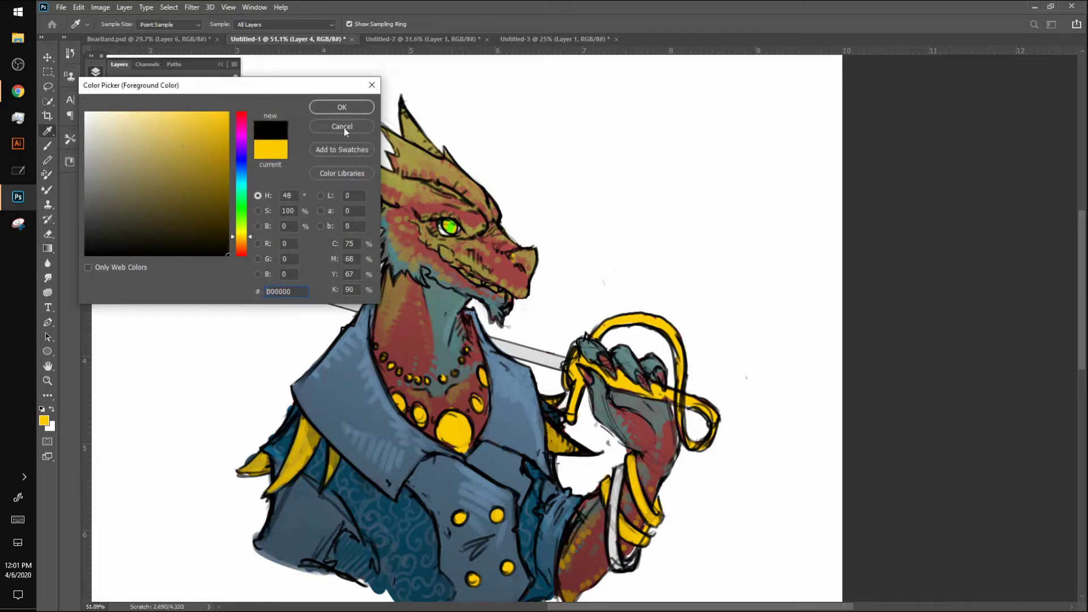
pyautogui.click(341, 108)
pyautogui.scroll(-3, 348, 105)
pyautogui.scroll(-1, 501, 328)
pyautogui.moveTo(488, 182); pyautogui.dragTo(348, 458)
pyautogui.moveTo(497, 168); pyautogui.dragTo(347, 510)
pyautogui.moveTo(497, 204); pyautogui.dragTo(306, 526)
pyautogui.moveTo(491, 201); pyautogui.dragTo(300, 511)
# On Layer 4's mask, brush away shading with a hard round brush to light the neck and the collar beside the sword
pyautogui.click(174, 177)
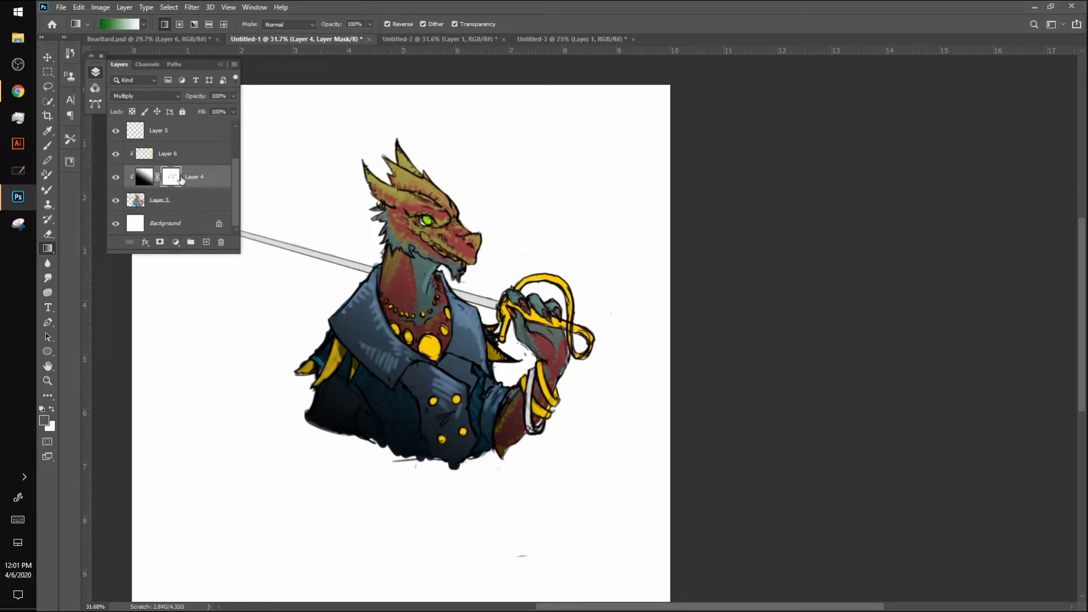
pyautogui.scroll(8, 472, 353)
pyautogui.moveTo(402, 179); pyautogui.dragTo(413, 276)
pyautogui.scroll(2, 587, 237)
pyautogui.press('b')
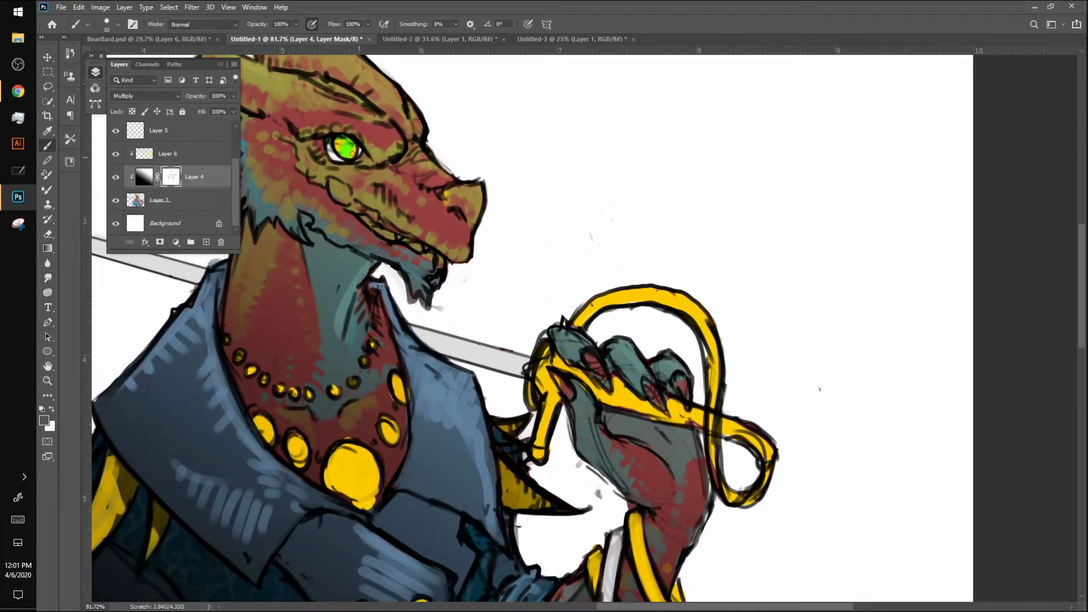
pyautogui.rightClick(369, 155)
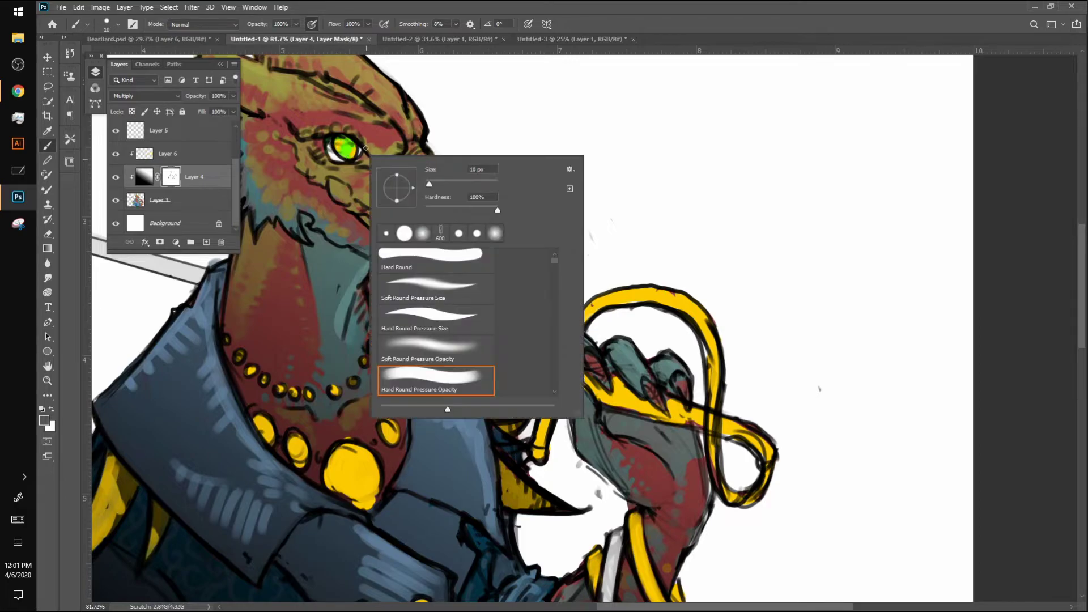
pyautogui.click(365, 146)
pyautogui.press(']')
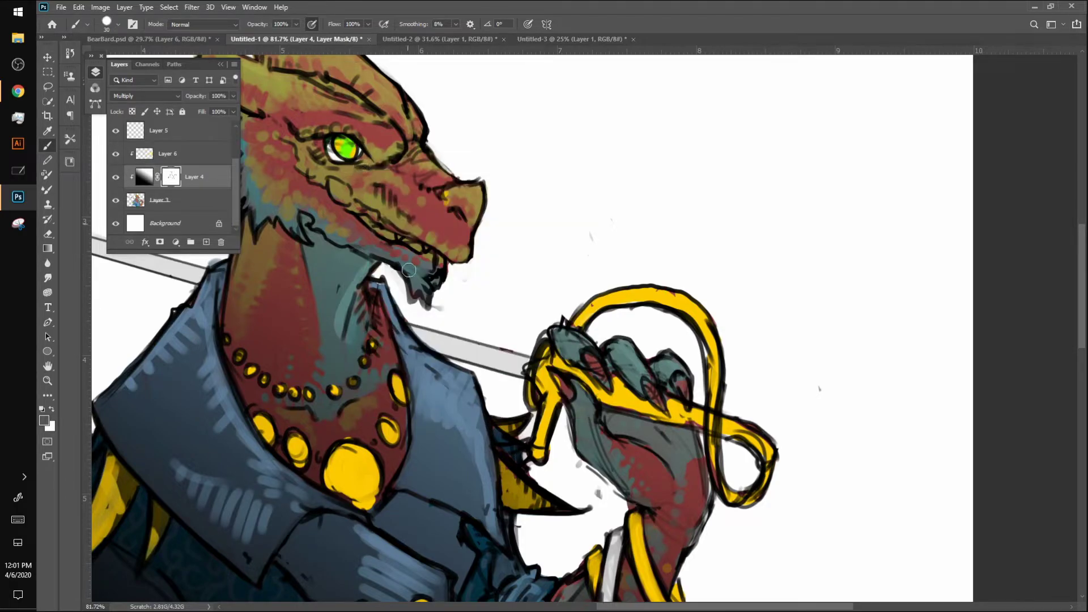
pyautogui.press('[')
pyautogui.moveTo(344, 320); pyautogui.dragTo(339, 356)
pyautogui.press('[')
pyautogui.press('[')
pyautogui.press(']')
pyautogui.press(']')
pyautogui.press(']')
pyautogui.press(']')
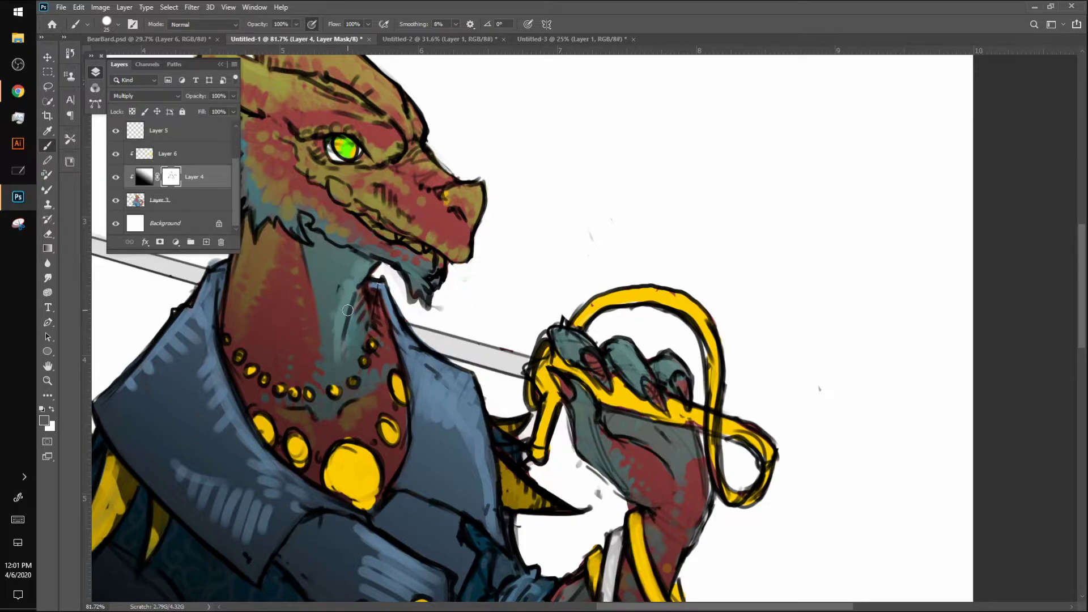
pyautogui.moveTo(476, 391)
pyautogui.mouseDown()
pyautogui.moveTo(491, 476)
pyautogui.moveTo(467, 379)
pyautogui.moveTo(453, 370)
pyautogui.mouseUp()
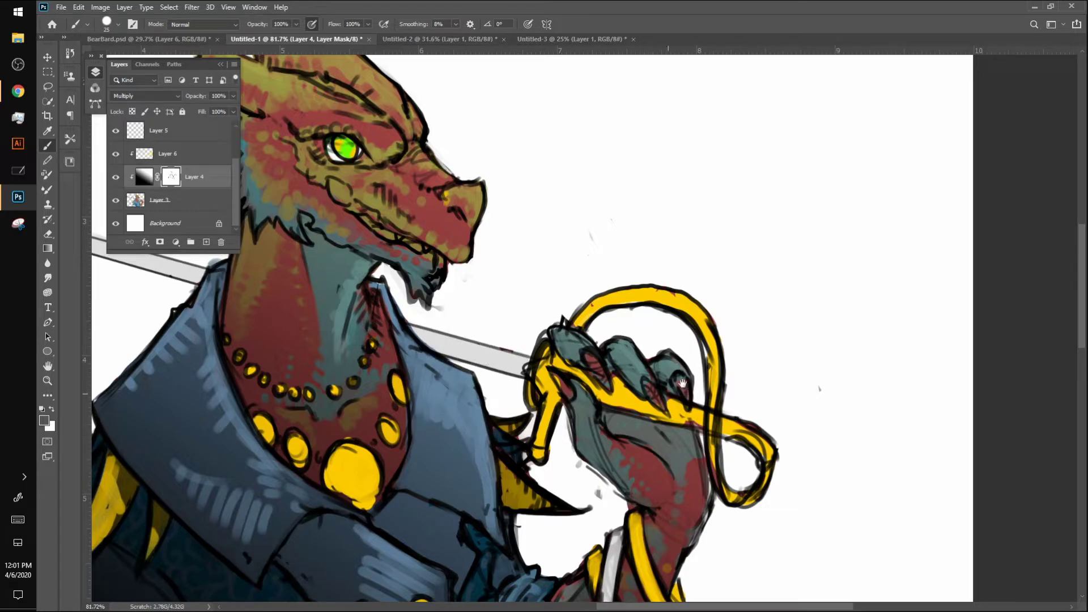
pyautogui.moveTo(692, 321); pyautogui.dragTo(635, 197)
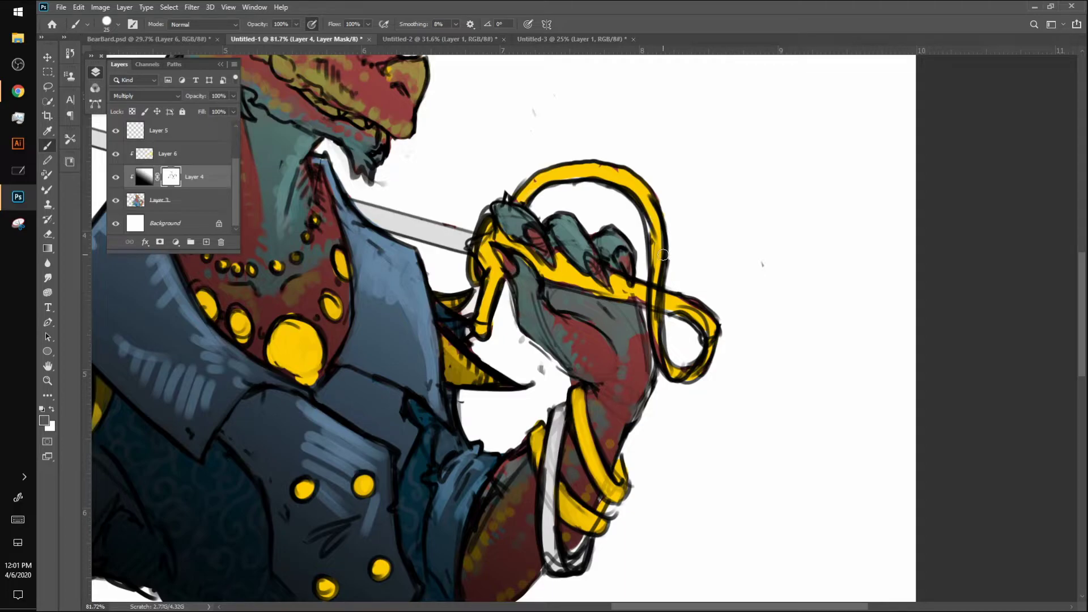
# Try to lighten the coat's buttoned front flap and lapel edge by brushing directly on Layer 4 with an enlarged brush
pyautogui.click(141, 202)
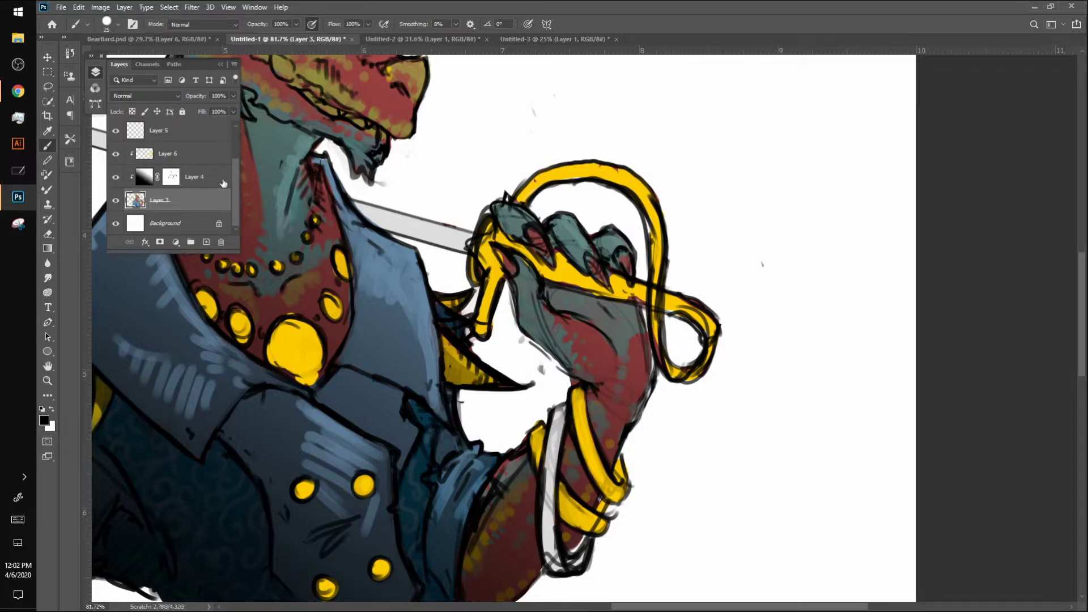
pyautogui.click(142, 180)
pyautogui.hotkey('ctrl', '-')
pyautogui.hotkey('ctrl', '-')
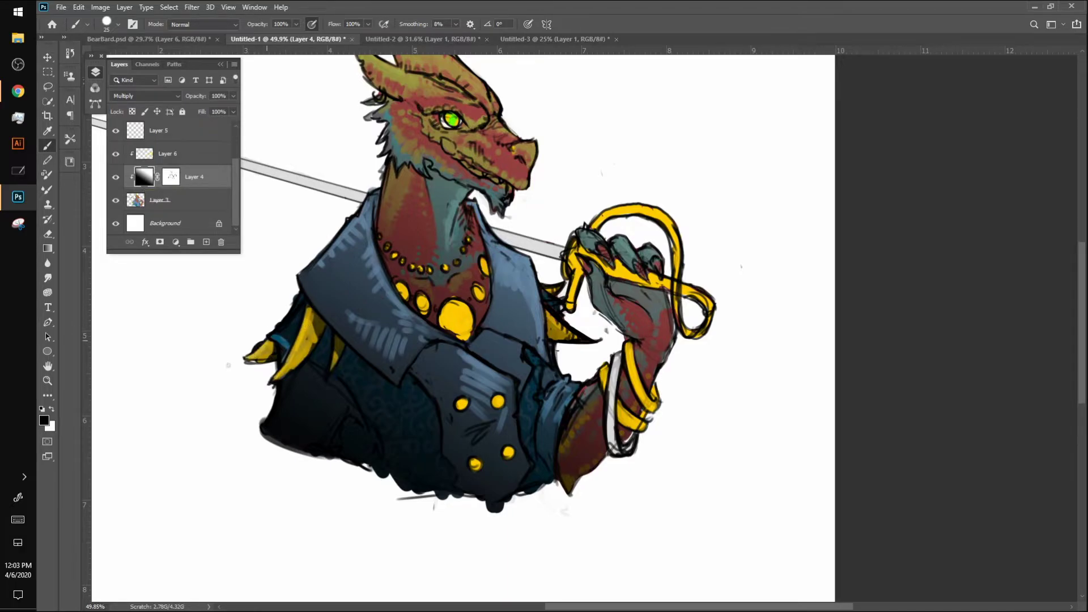
pyautogui.press(']')
pyautogui.press(']')
pyautogui.press(']')
pyautogui.press(']')
pyautogui.press(']')
pyautogui.moveTo(505, 398)
pyautogui.mouseDown()
pyautogui.moveTo(523, 514)
pyautogui.moveTo(508, 413)
pyautogui.moveTo(495, 430)
pyautogui.moveTo(483, 395)
pyautogui.moveTo(504, 506)
pyautogui.moveTo(470, 358)
pyautogui.moveTo(498, 378)
pyautogui.moveTo(460, 414)
pyautogui.moveTo(490, 392)
pyautogui.moveTo(476, 396)
pyautogui.moveTo(469, 364)
pyautogui.moveTo(462, 399)
pyautogui.moveTo(467, 381)
pyautogui.moveTo(490, 395)
pyautogui.moveTo(464, 409)
pyautogui.moveTo(510, 392)
pyautogui.moveTo(498, 407)
pyautogui.moveTo(527, 401)
pyautogui.mouseUp()
pyautogui.moveTo(472, 444)
pyautogui.mouseDown()
pyautogui.moveTo(524, 410)
pyautogui.moveTo(492, 458)
pyautogui.mouseUp()
pyautogui.moveTo(426, 340)
pyautogui.mouseDown()
pyautogui.moveTo(462, 354)
pyautogui.moveTo(416, 331)
pyautogui.moveTo(368, 241)
pyautogui.moveTo(405, 335)
pyautogui.moveTo(425, 323)
pyautogui.moveTo(408, 340)
pyautogui.moveTo(404, 374)
pyautogui.moveTo(391, 248)
pyautogui.moveTo(462, 347)
pyautogui.moveTo(474, 336)
pyautogui.mouseUp()
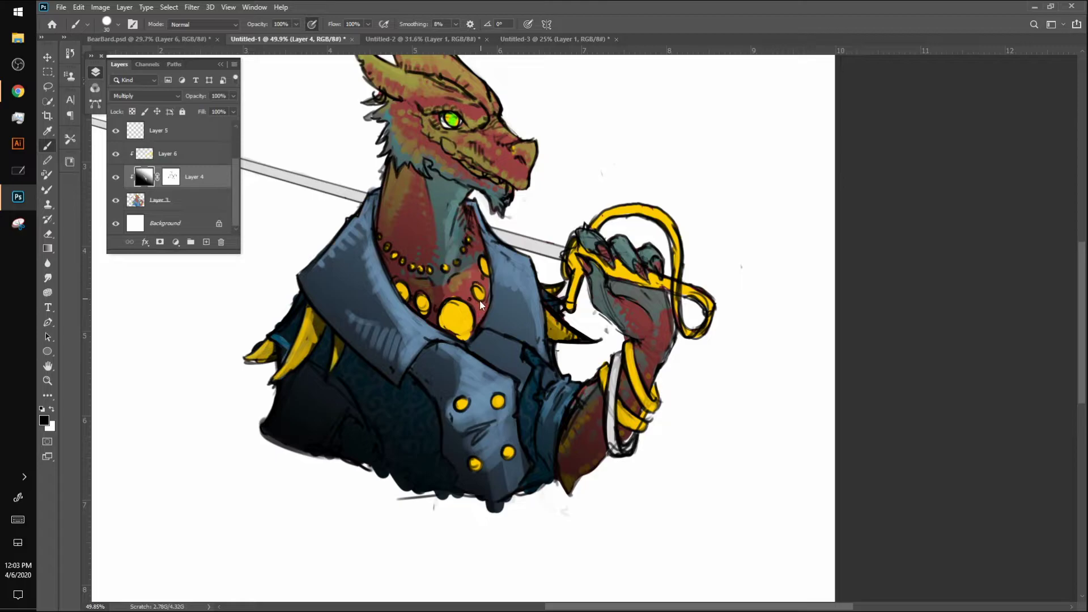
# Try to lighten the chest skin around the necklace and large pendant on Layer 4
pyautogui.press('x')
pyautogui.press('x')
pyautogui.press('x')
pyautogui.press('x')
pyautogui.moveTo(485, 249); pyautogui.dragTo(470, 339)
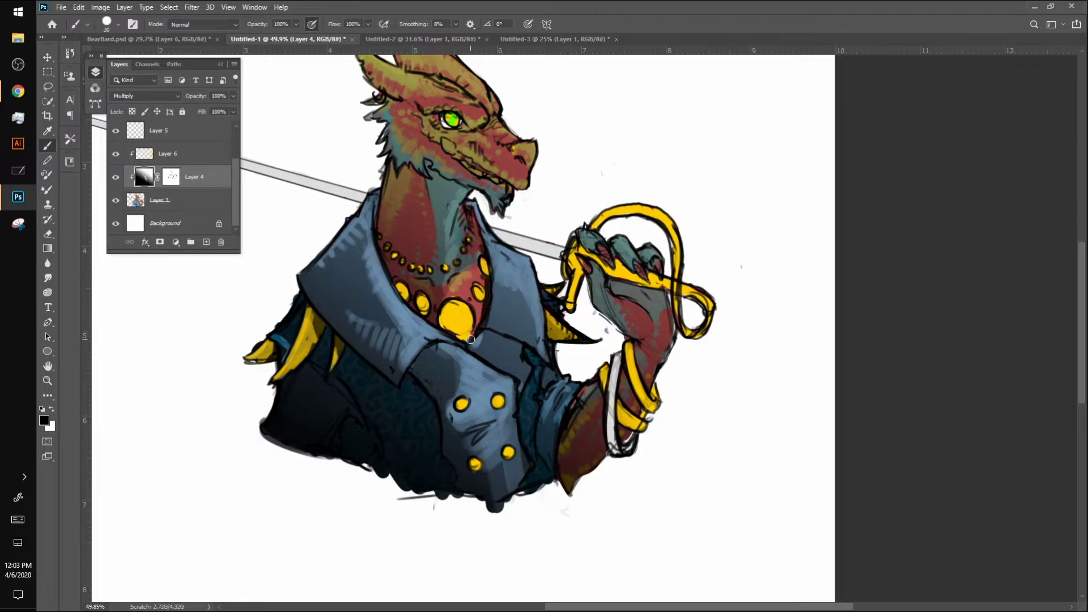
# Undo the brush strokes made on Layer 4 over the chest and the coat's front flap
pyautogui.hotkey('ctrl', 'z')
pyautogui.hotkey('ctrl', 'z')
pyautogui.hotkey('ctrl', 'z')
pyautogui.hotkey('ctrl', 'z')
pyautogui.hotkey('ctrl', 'z')
pyautogui.hotkey('ctrl', 'z')
pyautogui.hotkey('ctrl', 'z')
pyautogui.hotkey('ctrl', 'z')
pyautogui.hotkey('ctrl', 'z')
pyautogui.hotkey('ctrl', 'z')
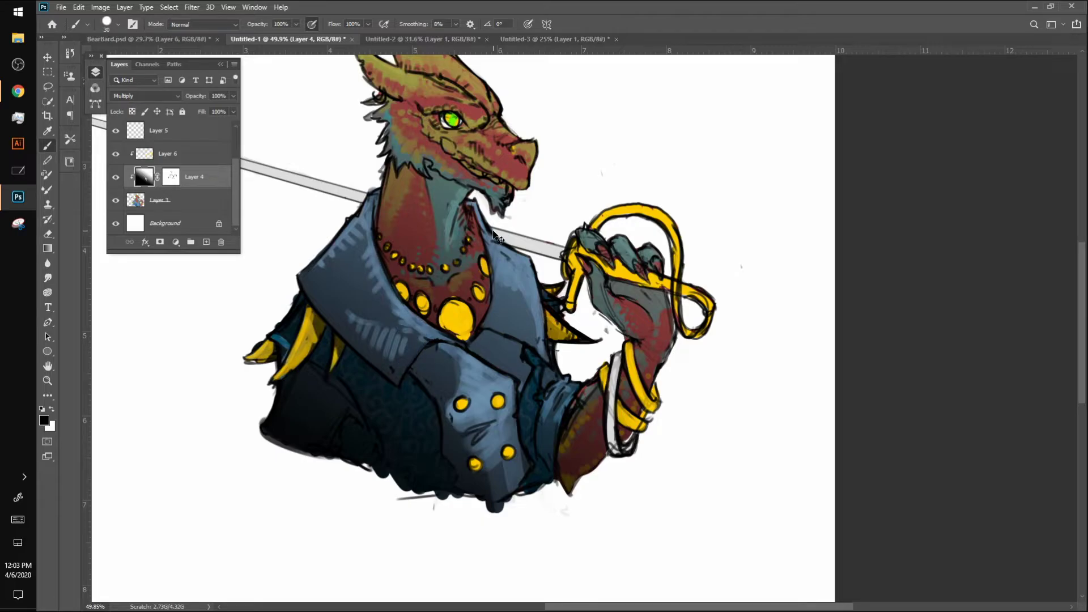
pyautogui.hotkey('ctrl', 'z')
pyautogui.hotkey('ctrl', 'z')
pyautogui.hotkey('ctrl', 'z')
pyautogui.hotkey('ctrl', 'z')
pyautogui.hotkey('ctrl', 'z')
pyautogui.hotkey('ctrl', 'z')
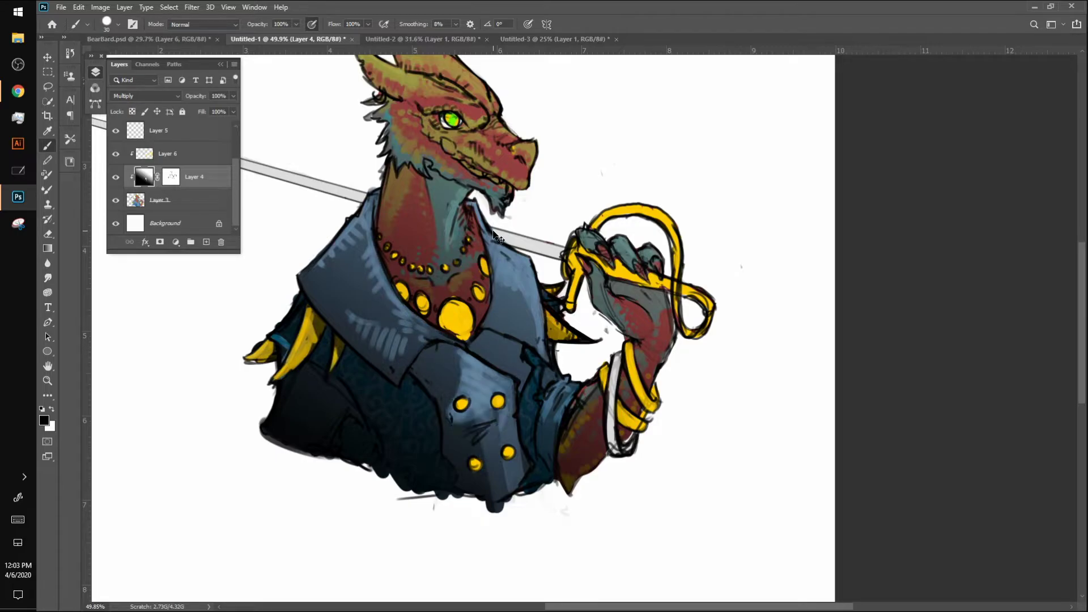
pyautogui.hotkey('ctrl', 'z')
pyautogui.hotkey('ctrl', 'z')
pyautogui.hotkey('ctrl', 'z')
pyautogui.hotkey('ctrl', 'z')
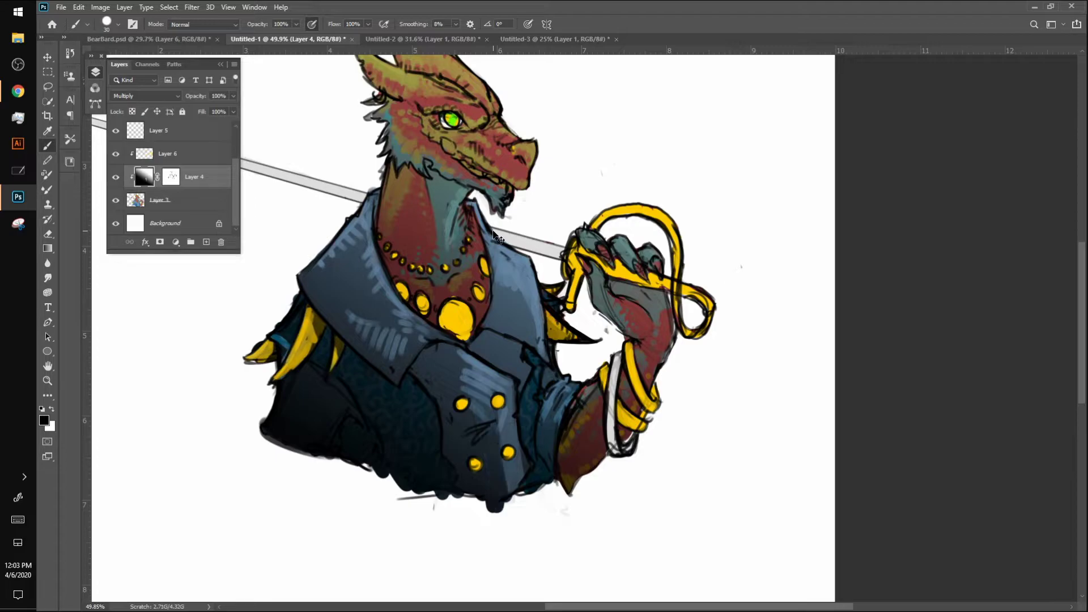
# On Layer 4's mask, brush away the shading over the dragon's eye
pyautogui.click(180, 175)
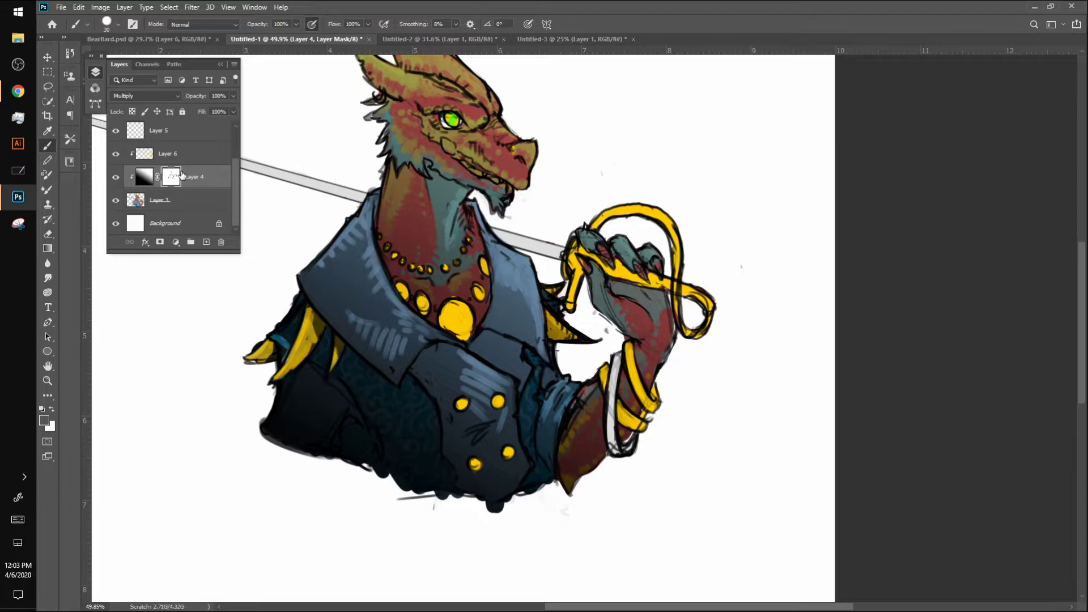
pyautogui.scroll(5, 561, 318)
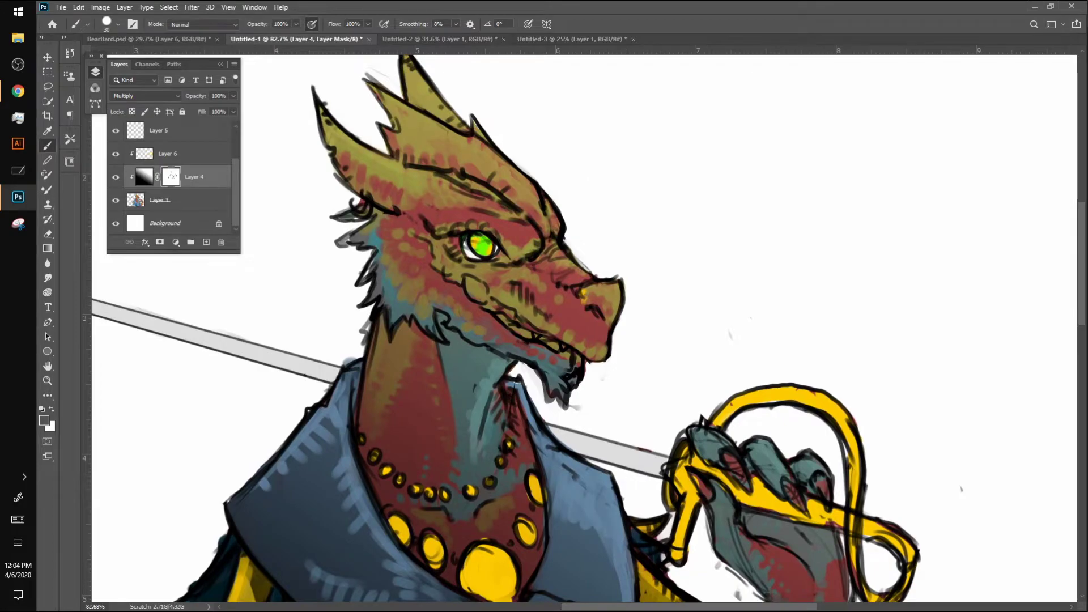
pyautogui.moveTo(472, 243); pyautogui.dragTo(491, 252)
# On Layer 3, touch up the collar edge and sword blade below the chin with sampled blue and light grey, undoing the last stroke
pyautogui.press('alt')
pyautogui.click(201, 203)
pyautogui.keyDown('alt'); pyautogui.click(540, 416); pyautogui.keyUp('alt')
pyautogui.keyDown('alt'); pyautogui.click(522, 413); pyautogui.keyUp('alt')
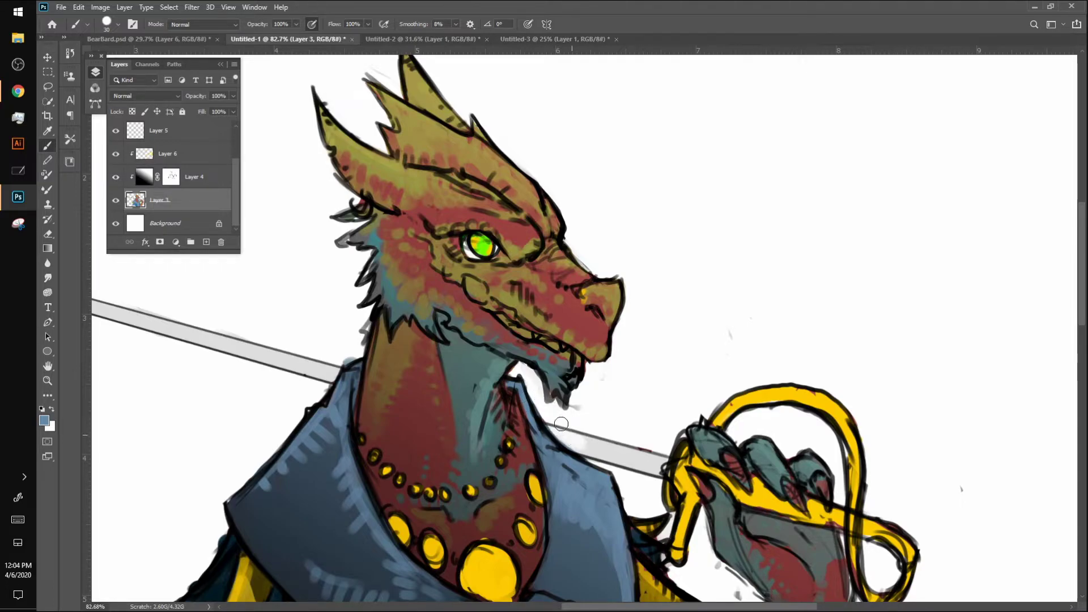
pyautogui.keyDown('alt'); pyautogui.click(615, 459); pyautogui.keyUp('alt')
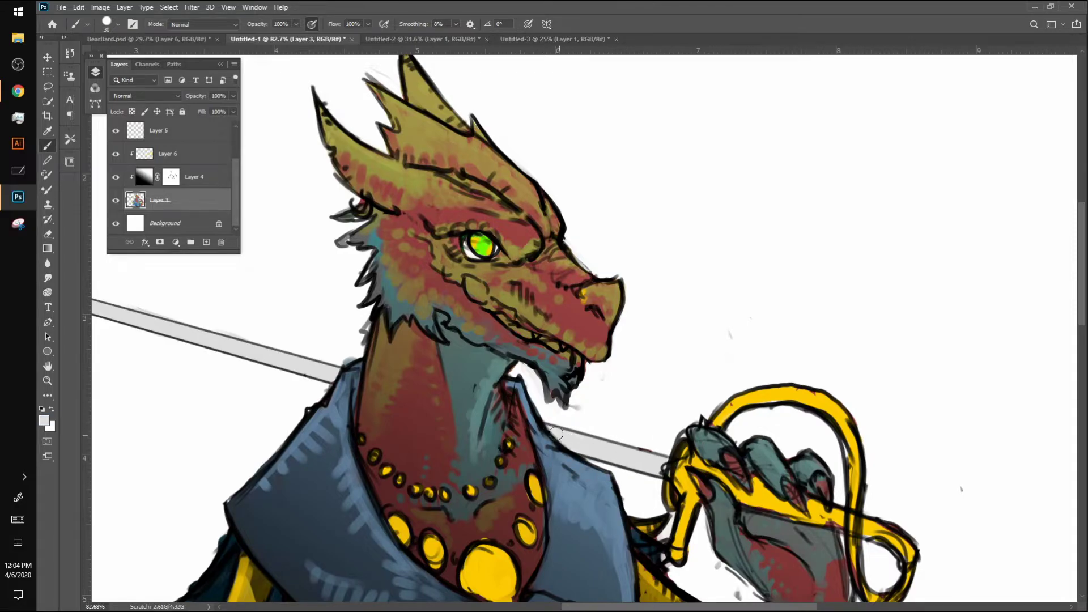
pyautogui.moveTo(552, 420); pyautogui.dragTo(598, 433)
pyautogui.hotkey('ctrl', 'z')
# On Layer 1, clean up the rough outlines along the sword's curved hand guard and its end loop
pyautogui.click(178, 122)
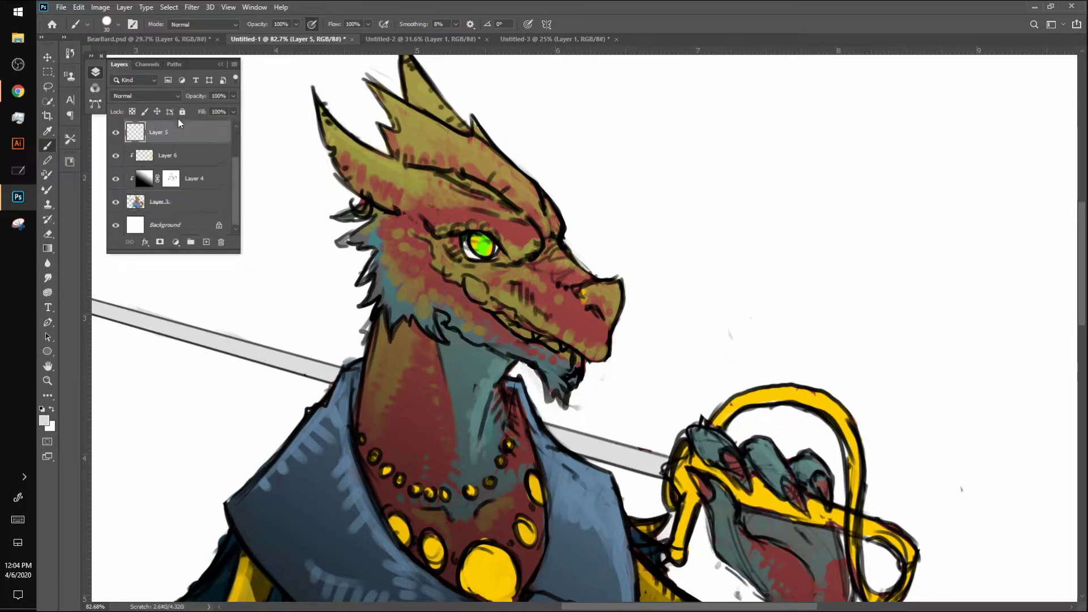
pyautogui.click(198, 173)
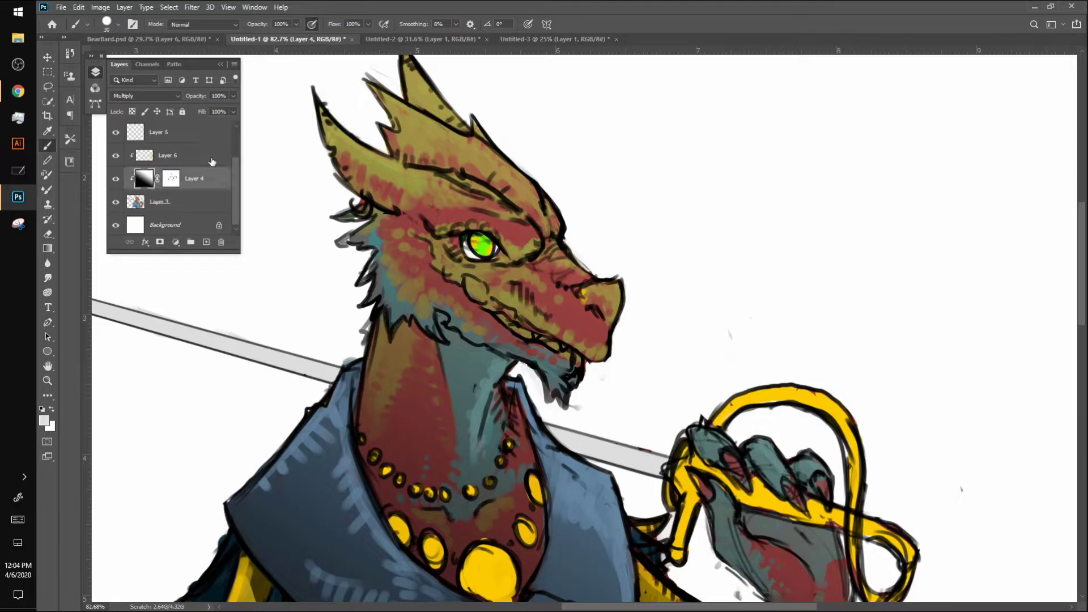
pyautogui.scroll(-3, 721, 363)
pyautogui.scroll(-5, 528, 404)
pyautogui.scroll(6, 775, 410)
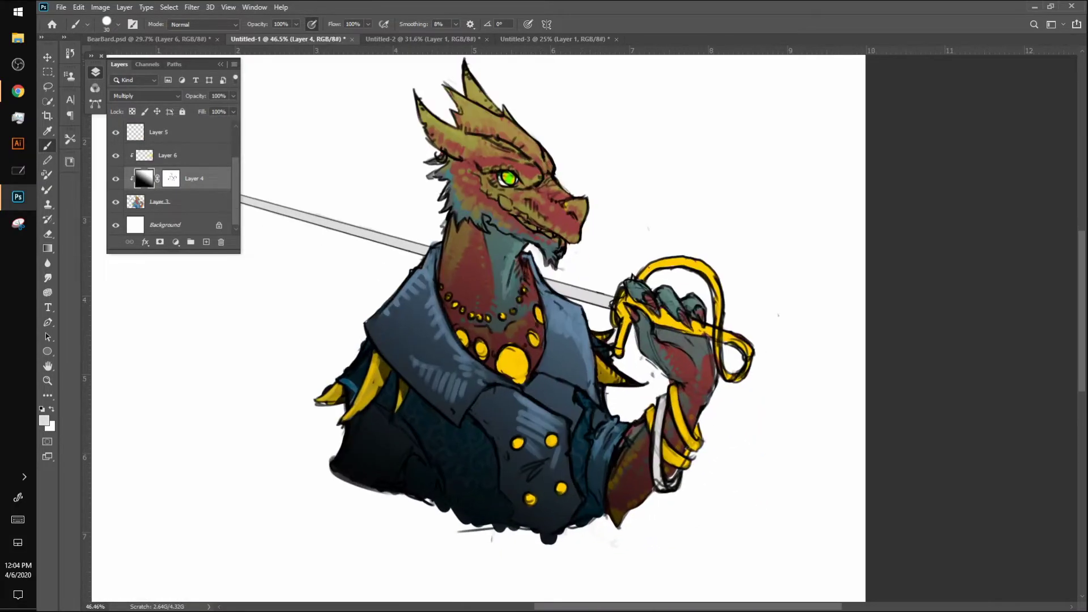
pyautogui.scroll(1, 687, 494)
pyautogui.click(183, 161)
pyautogui.moveTo(235, 177); pyautogui.dragTo(234, 136)
pyautogui.click(192, 155)
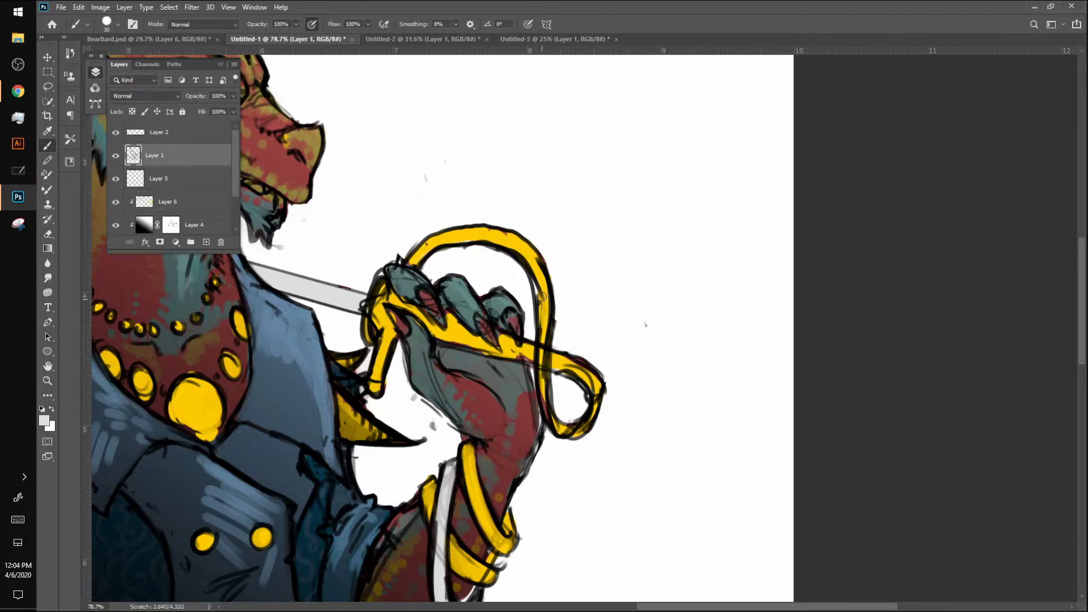
pyautogui.moveTo(467, 242)
pyautogui.mouseDown()
pyautogui.moveTo(539, 273)
pyautogui.moveTo(487, 242)
pyautogui.moveTo(533, 275)
pyautogui.moveTo(549, 393)
pyautogui.moveTo(541, 369)
pyautogui.moveTo(569, 430)
pyautogui.moveTo(588, 418)
pyautogui.moveTo(571, 367)
pyautogui.moveTo(595, 414)
pyautogui.mouseUp()
pyautogui.moveTo(559, 346)
pyautogui.mouseDown()
pyautogui.moveTo(614, 403)
pyautogui.moveTo(603, 392)
pyautogui.mouseUp()
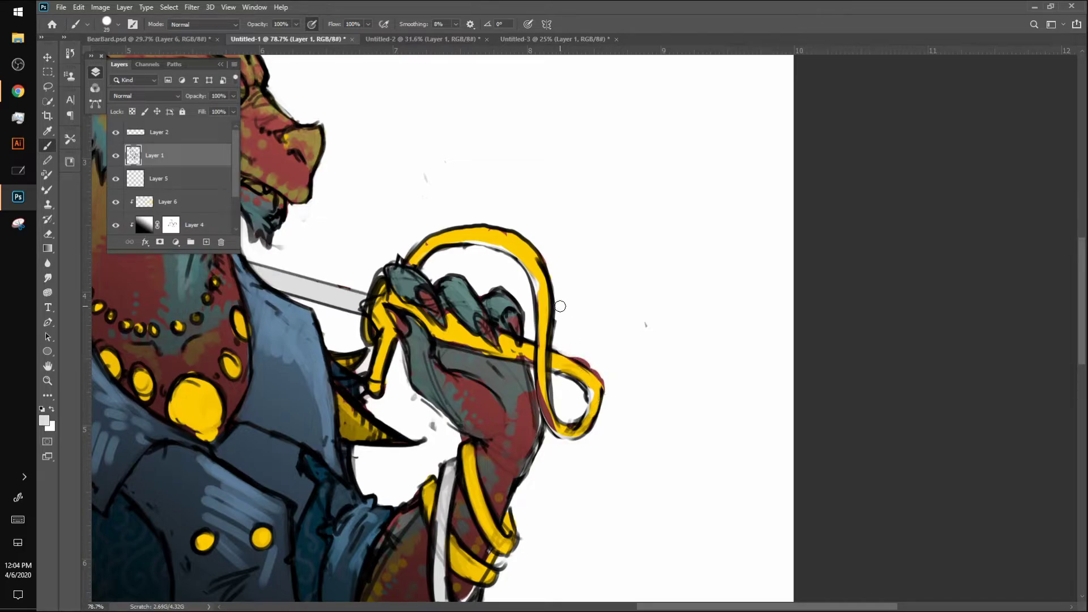
# On Layer 1, refine the outline of the sword's looping hand guard with a smaller black brush
pyautogui.press('[')
pyautogui.press('[')
pyautogui.press('d')
pyautogui.press(']')
pyautogui.moveTo(567, 359)
pyautogui.mouseDown()
pyautogui.moveTo(592, 376)
pyautogui.moveTo(590, 361)
pyautogui.mouseUp()
pyautogui.moveTo(549, 371)
pyautogui.mouseDown()
pyautogui.moveTo(587, 391)
pyautogui.moveTo(566, 375)
pyautogui.moveTo(585, 401)
pyautogui.moveTo(569, 422)
pyautogui.moveTo(567, 374)
pyautogui.moveTo(577, 422)
pyautogui.moveTo(548, 355)
pyautogui.mouseUp()
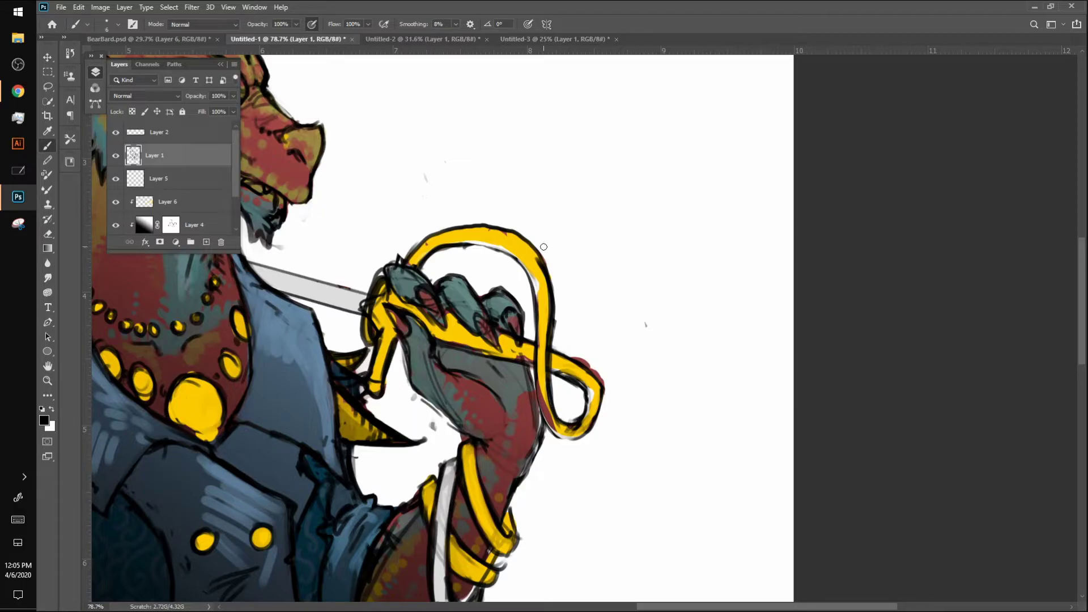
pyautogui.moveTo(533, 261); pyautogui.dragTo(549, 307)
pyautogui.moveTo(538, 264)
pyautogui.mouseDown()
pyautogui.moveTo(554, 419)
pyautogui.moveTo(567, 431)
pyautogui.moveTo(587, 419)
pyautogui.moveTo(592, 396)
pyautogui.moveTo(564, 423)
pyautogui.moveTo(577, 423)
pyautogui.moveTo(592, 391)
pyautogui.moveTo(538, 405)
pyautogui.mouseUp()
pyautogui.moveTo(537, 405)
pyautogui.mouseDown()
pyautogui.moveTo(556, 434)
pyautogui.moveTo(593, 425)
pyautogui.mouseUp()
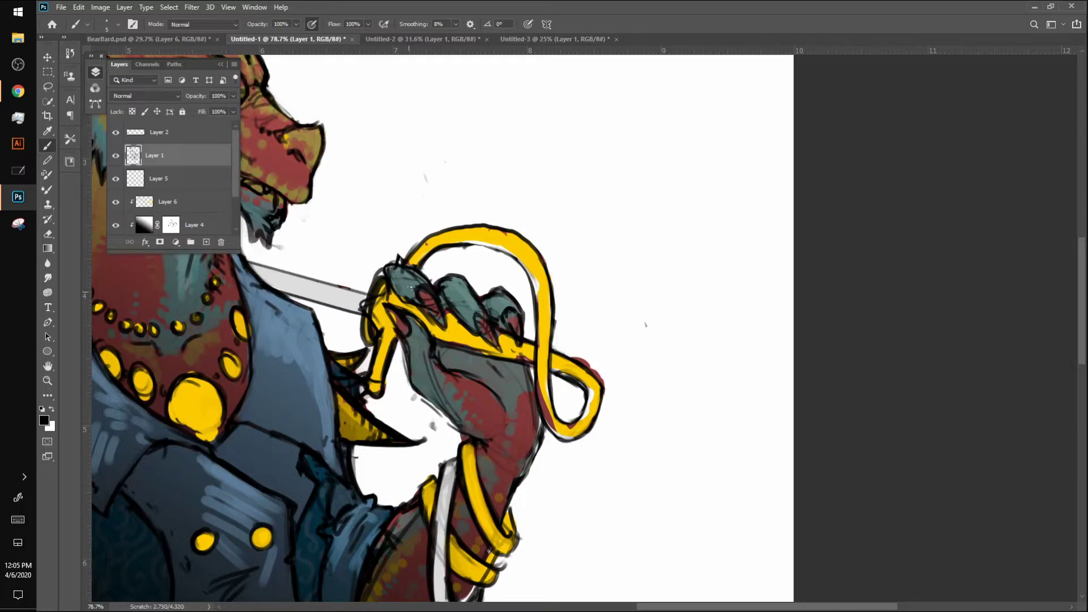
# Redraw the collar rings in black where the sword blade meets the hilt
pyautogui.moveTo(377, 324)
pyautogui.mouseDown()
pyautogui.moveTo(386, 299)
pyautogui.moveTo(376, 324)
pyautogui.mouseUp()
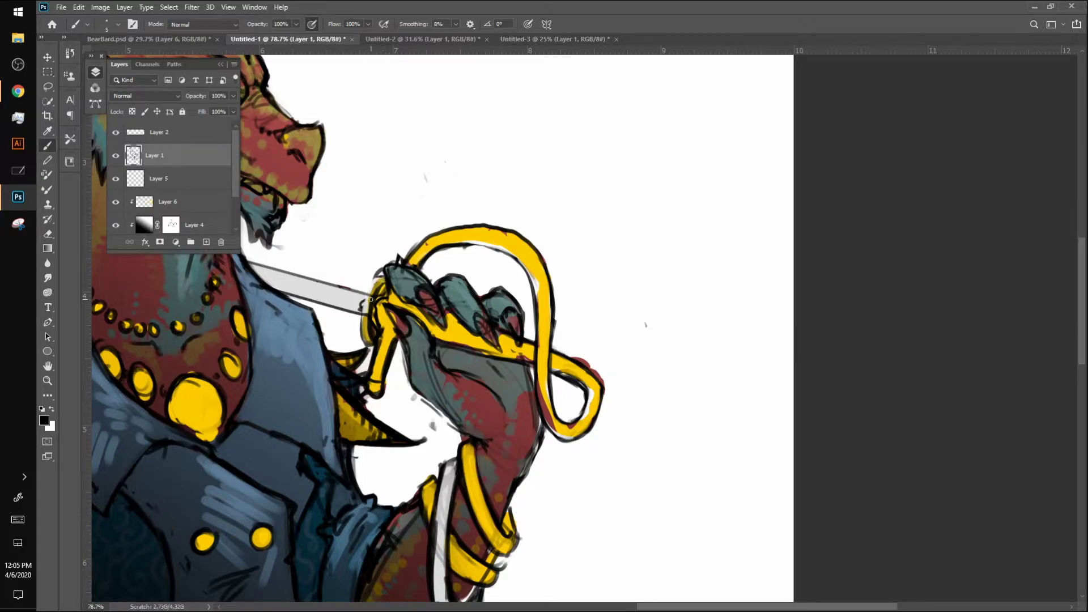
pyautogui.moveTo(371, 299)
pyautogui.mouseDown()
pyautogui.moveTo(385, 277)
pyautogui.moveTo(374, 271)
pyautogui.moveTo(368, 346)
pyautogui.mouseUp()
pyautogui.moveTo(359, 309)
pyautogui.mouseDown()
pyautogui.moveTo(352, 325)
pyautogui.moveTo(354, 281)
pyautogui.moveTo(365, 315)
pyautogui.moveTo(347, 306)
pyautogui.moveTo(364, 282)
pyautogui.moveTo(355, 273)
pyautogui.moveTo(344, 292)
pyautogui.moveTo(346, 333)
pyautogui.moveTo(342, 292)
pyautogui.moveTo(367, 271)
pyautogui.moveTo(344, 317)
pyautogui.moveTo(345, 296)
pyautogui.mouseUp()
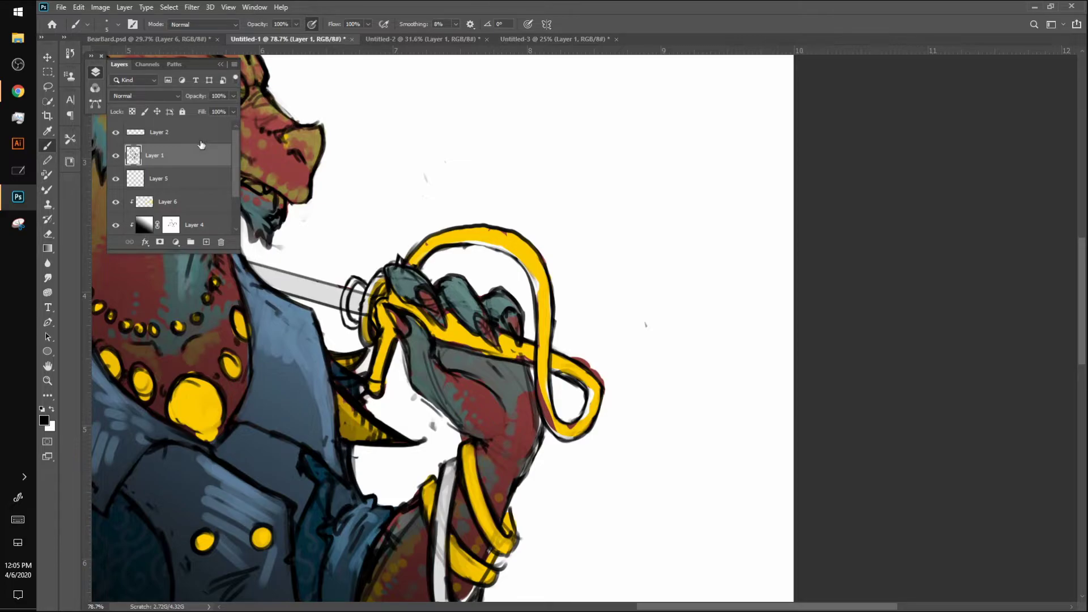
# Merge Layer 2 down into Layer 1
pyautogui.click(116, 134)
pyautogui.click(116, 134)
pyautogui.rightClick(175, 135)
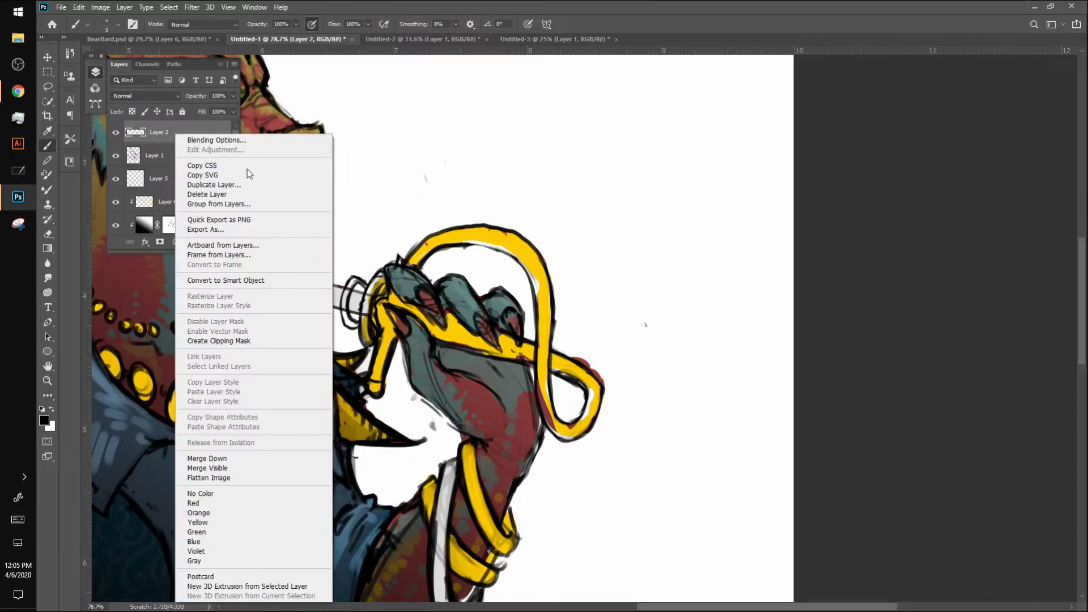
pyautogui.click(243, 458)
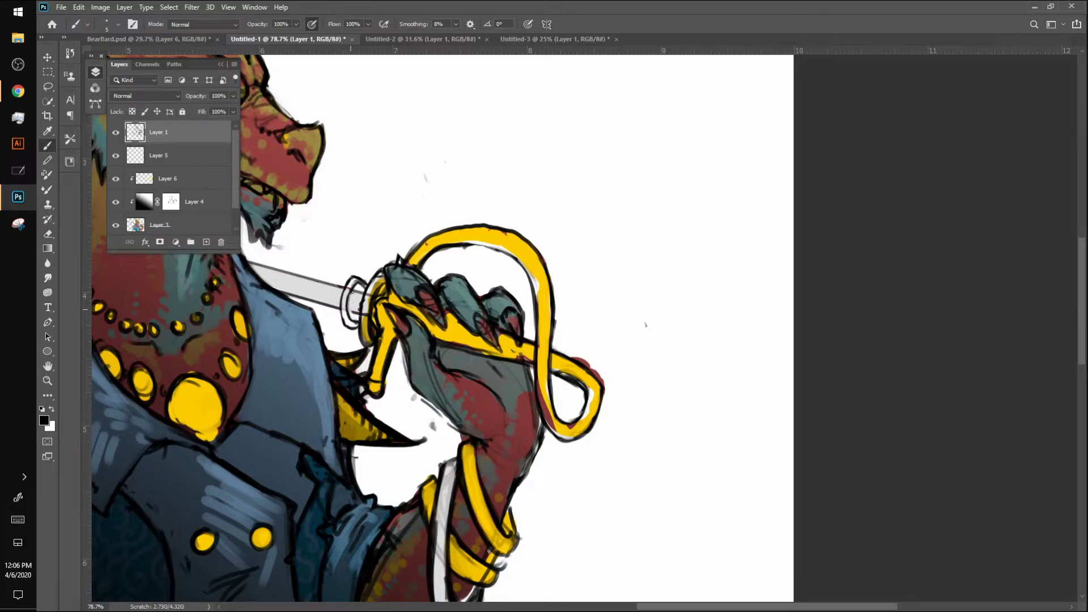
# Clean up the stray lines inside the sword's collar rings and retouch that area on Layer 3 with the blade's sampled light grey
pyautogui.moveTo(348, 308); pyautogui.dragTo(358, 313)
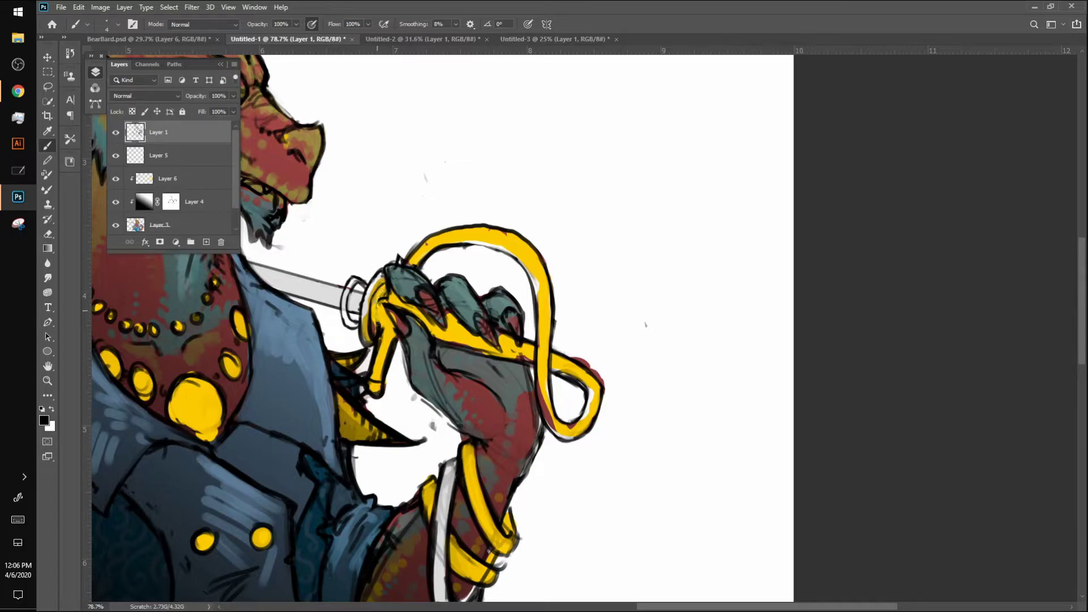
pyautogui.press('[')
pyautogui.click(205, 224)
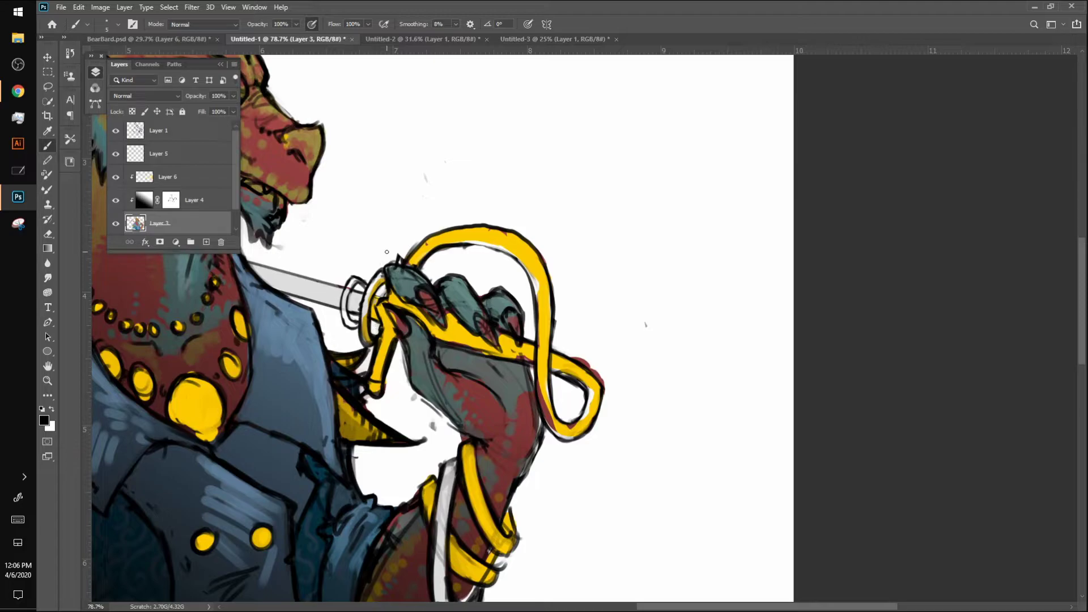
pyautogui.keyDown('alt'); pyautogui.click(322, 325); pyautogui.keyUp('alt')
pyautogui.click(178, 179)
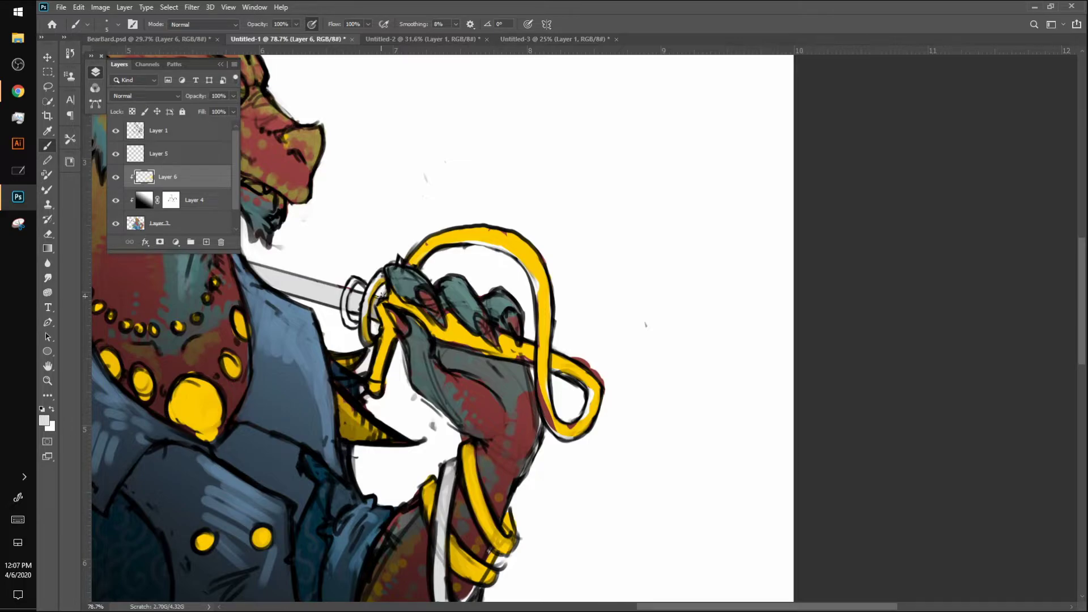
# On Layer 3, fill the white gaps along the hand guard and the collar rings with the guard's sampled yellow
pyautogui.click(136, 222)
pyautogui.keyDown('alt'); pyautogui.click(544, 276); pyautogui.keyUp('alt')
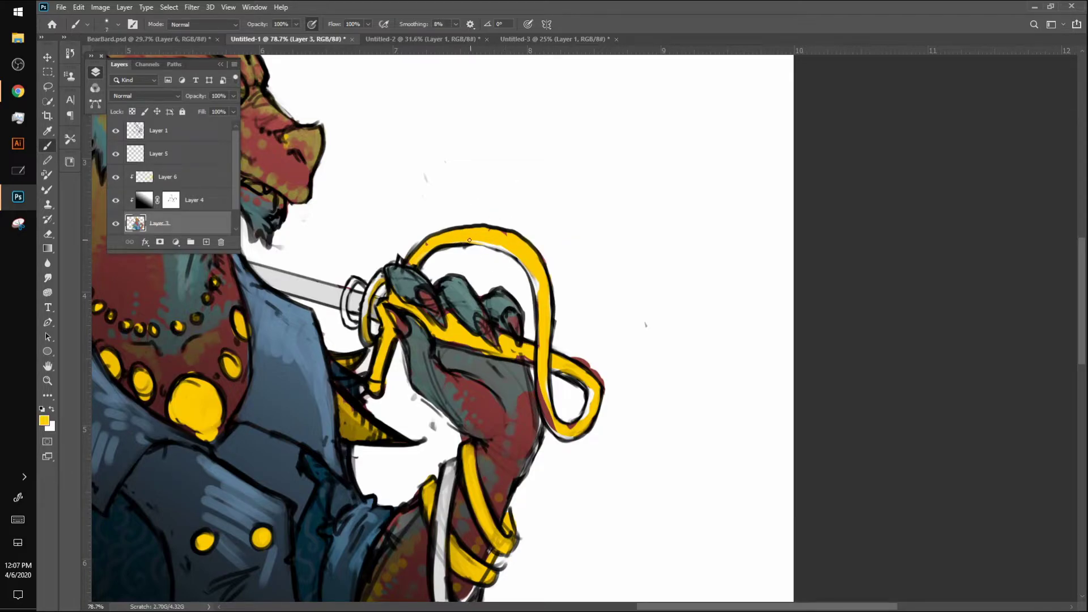
pyautogui.press(']')
pyautogui.press(']')
pyautogui.moveTo(524, 268); pyautogui.dragTo(533, 288)
pyautogui.press(']')
pyautogui.moveTo(551, 419)
pyautogui.mouseDown()
pyautogui.moveTo(542, 388)
pyautogui.moveTo(546, 415)
pyautogui.mouseUp()
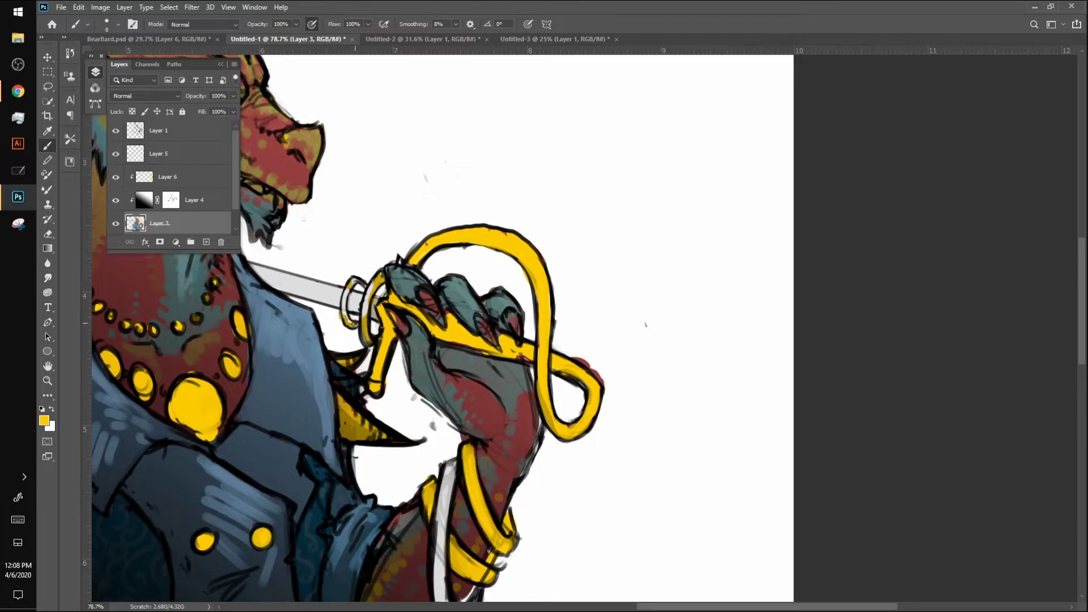
# Move Layer 6 below Layer 4 and merge it down into Layer 3
pyautogui.click(116, 176)
pyautogui.click(116, 176)
pyautogui.moveTo(134, 177); pyautogui.dragTo(146, 210)
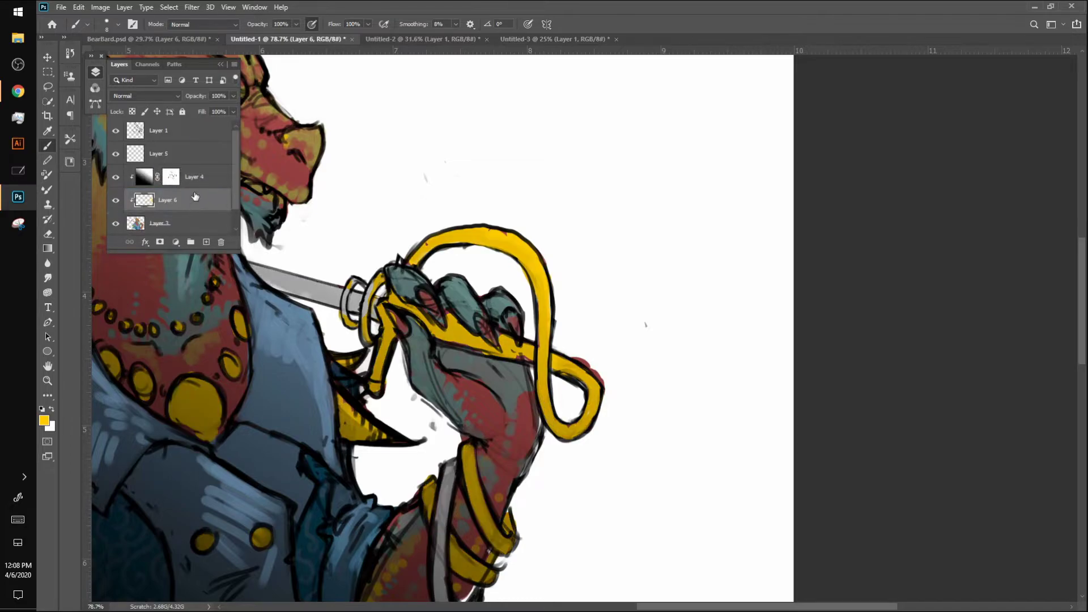
pyautogui.hotkey('ctrl', '0')
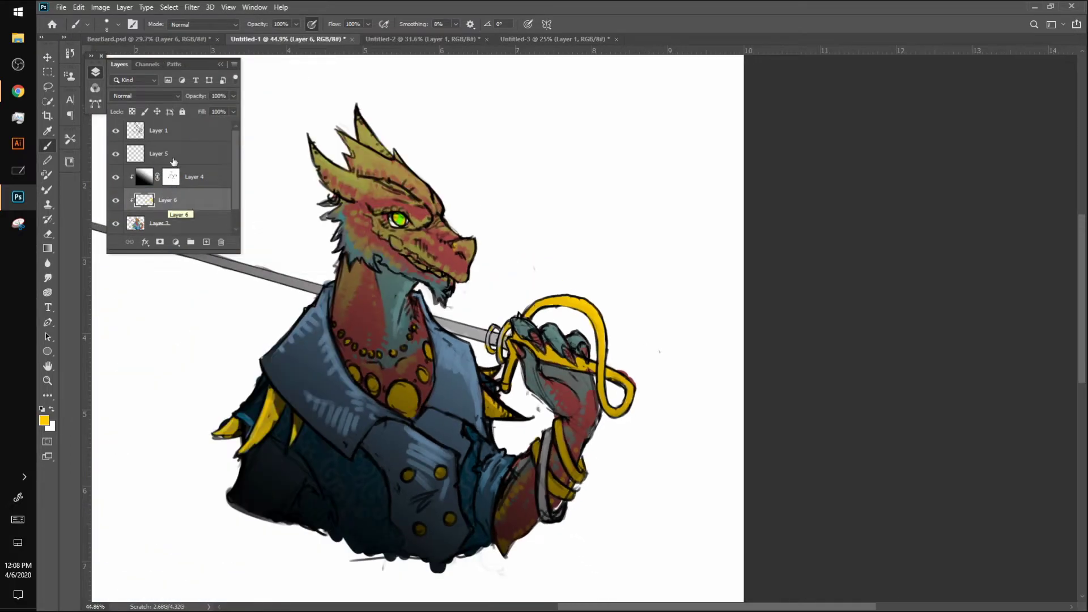
pyautogui.rightClick(197, 200)
pyautogui.click(256, 468)
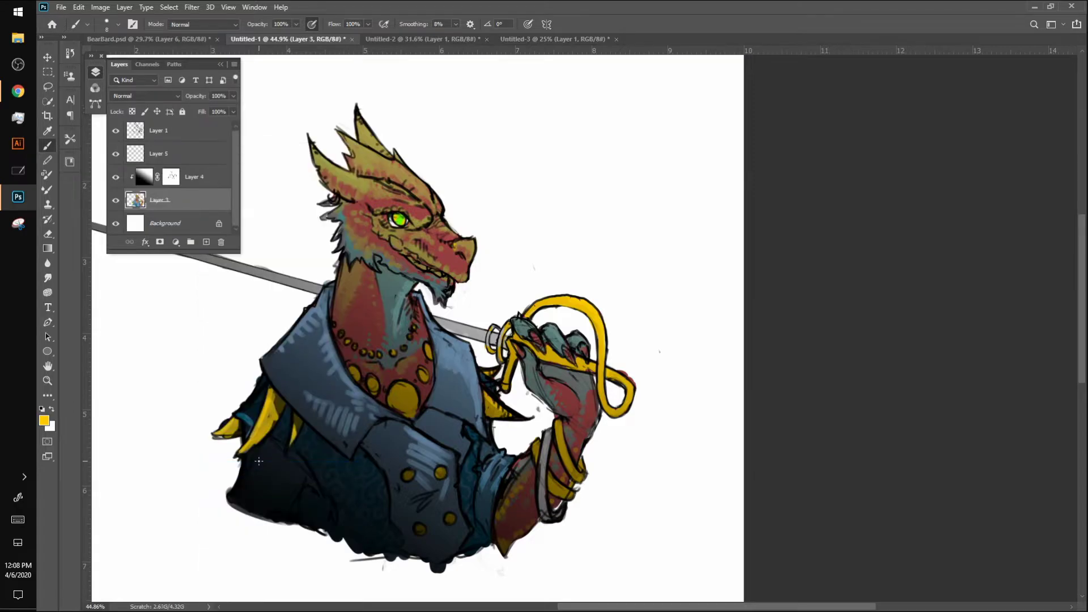
# Hide the Layer 4 shading to check the flat colours around the chest and sword hand, and show it again
pyautogui.click(118, 179)
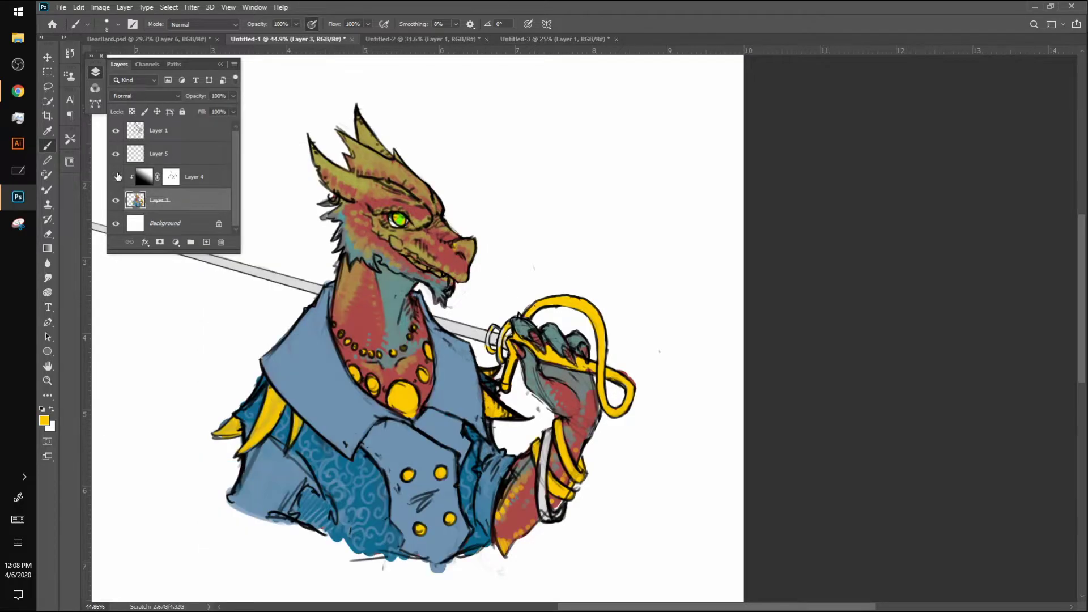
pyautogui.keyDown('alt'); pyautogui.click(460, 327); pyautogui.keyUp('alt')
pyautogui.keyDown('alt'); pyautogui.click(502, 363); pyautogui.keyUp('alt')
pyautogui.keyDown('alt'); pyautogui.click(584, 308); pyautogui.keyUp('alt')
pyautogui.scroll(3, 483, 329)
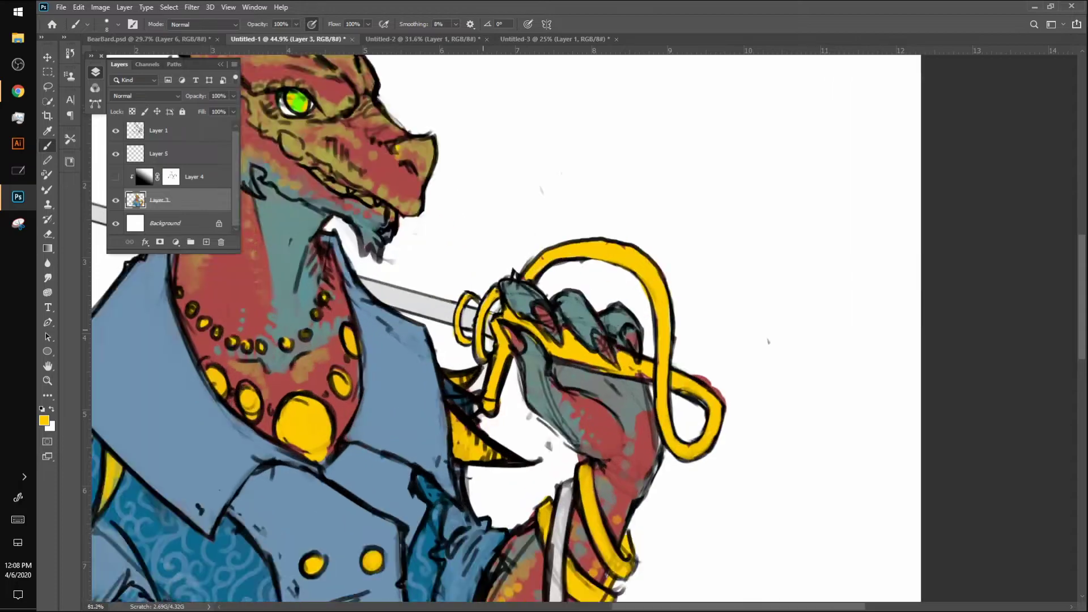
pyautogui.click(115, 177)
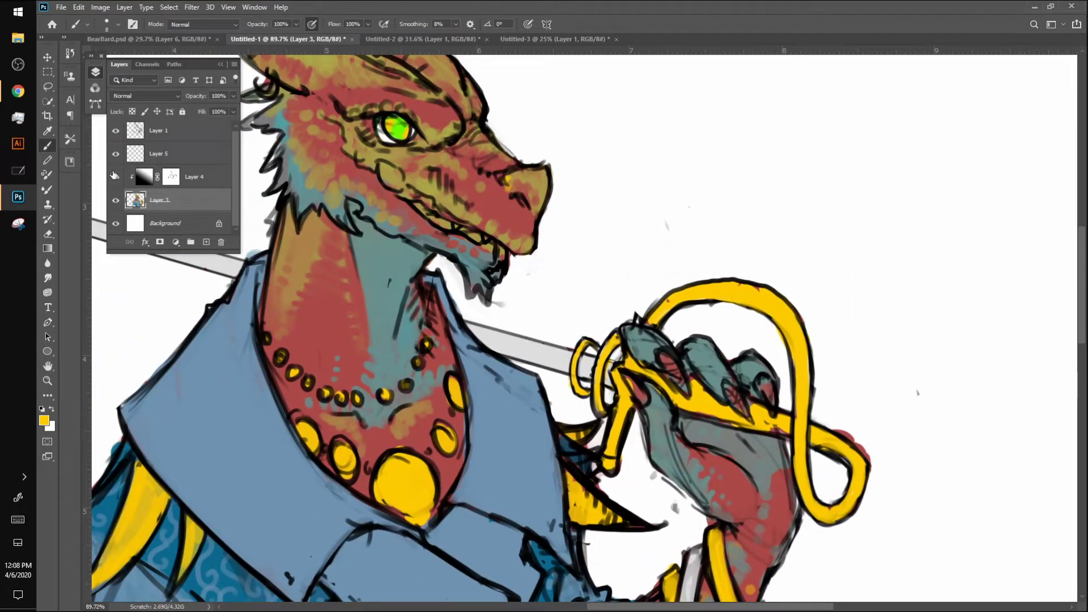
# Delete Layer 5
pyautogui.scroll(4, 450, 69)
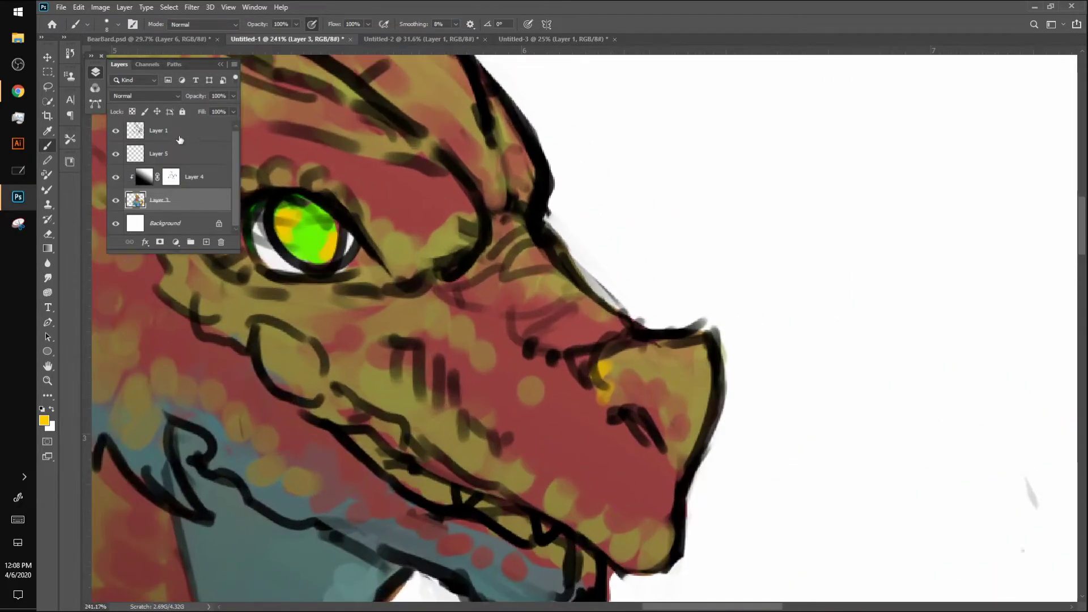
pyautogui.click(166, 154)
pyautogui.press('Delete')
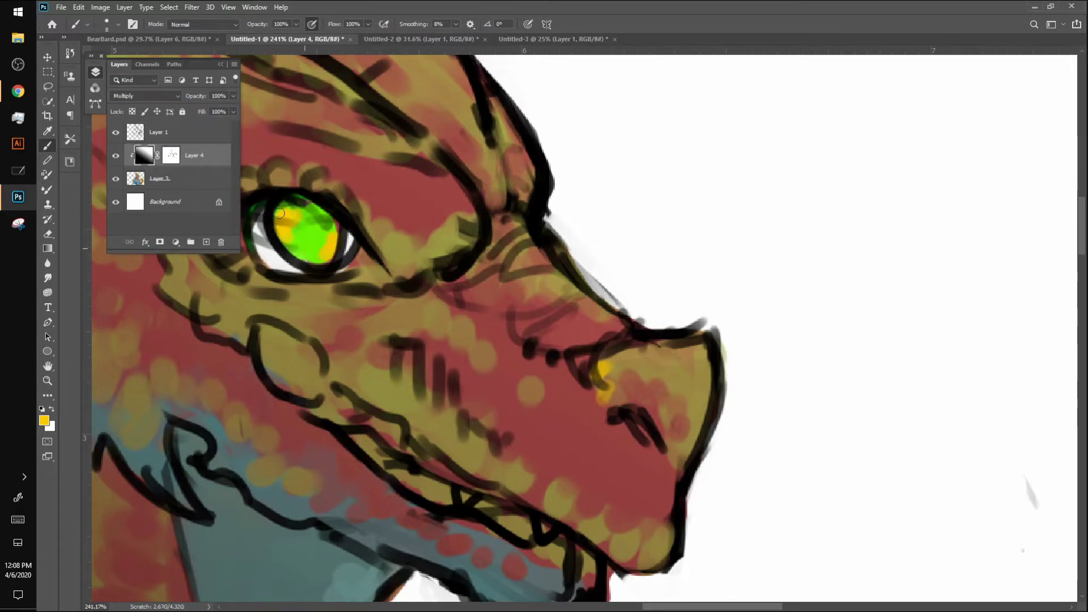
# On Layer 1, erase the thick rough outlines around the dragon's iris and eyelids
pyautogui.hotkey('alt', ']')
pyautogui.moveTo(308, 259)
pyautogui.mouseDown()
pyautogui.moveTo(318, 224)
pyautogui.moveTo(330, 255)
pyautogui.mouseUp()
pyautogui.moveTo(300, 207); pyautogui.dragTo(364, 247)
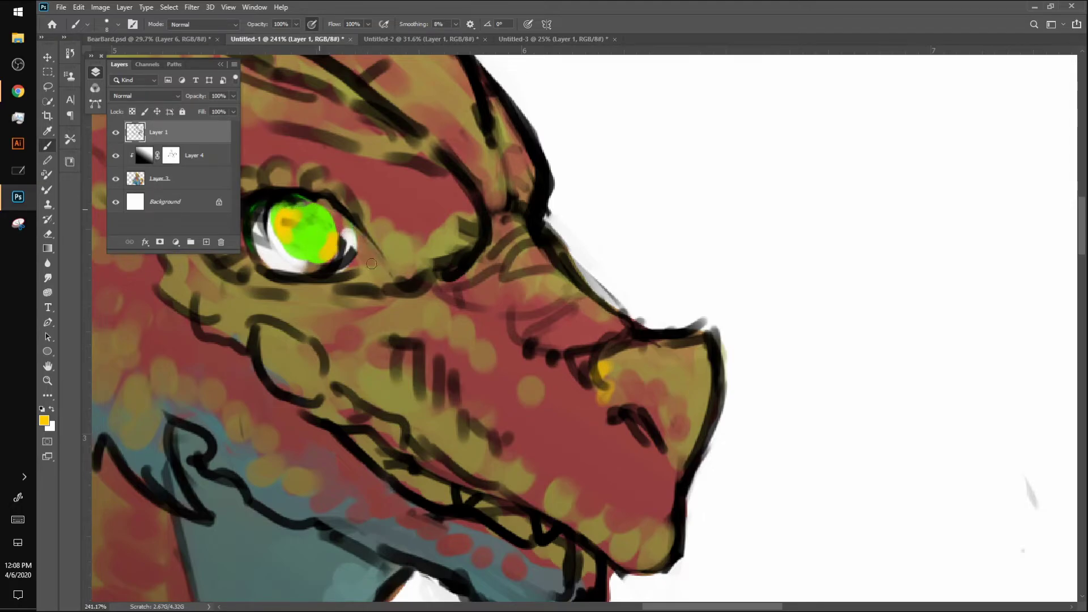
pyautogui.hscroll(-5, 425, 219)
pyautogui.scroll(1, 425, 218)
pyautogui.moveTo(424, 227)
pyautogui.mouseDown()
pyautogui.moveTo(523, 263)
pyautogui.moveTo(447, 222)
pyautogui.moveTo(507, 244)
pyautogui.moveTo(435, 257)
pyautogui.moveTo(462, 271)
pyautogui.moveTo(445, 267)
pyautogui.moveTo(450, 285)
pyautogui.moveTo(417, 241)
pyautogui.moveTo(446, 292)
pyautogui.moveTo(425, 233)
pyautogui.moveTo(472, 282)
pyautogui.moveTo(511, 293)
pyautogui.moveTo(515, 267)
pyautogui.mouseUp()
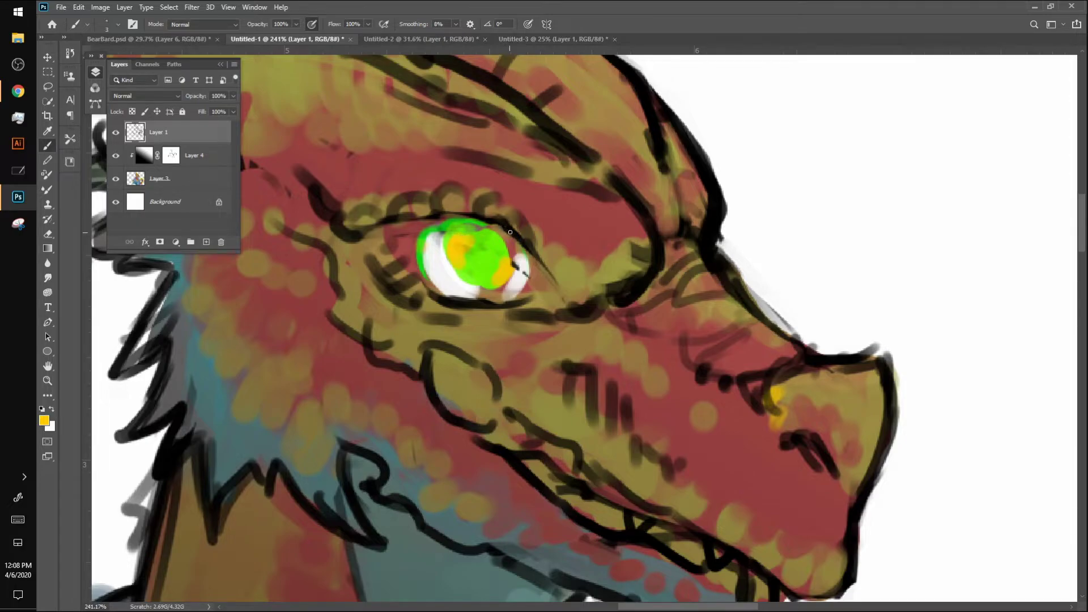
# Redraw the eyelid outline down to the eye's inner corner with a thin black brush, undoing the unwanted strokes
pyautogui.press('d')
pyautogui.moveTo(523, 249); pyautogui.dragTo(572, 302)
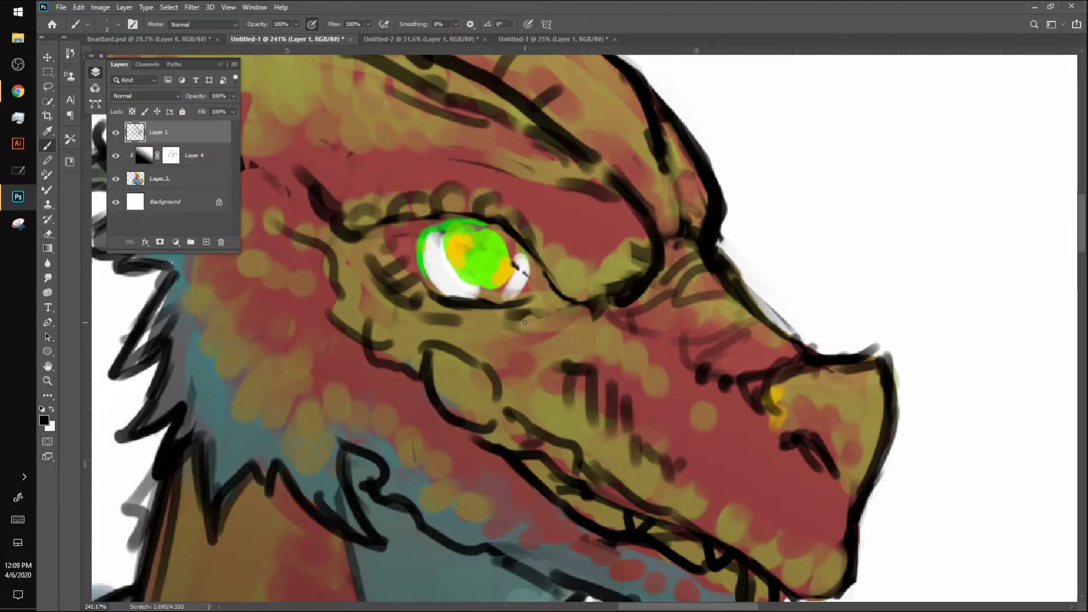
pyautogui.press(']')
pyautogui.hotkey('ctrl', 'z')
pyautogui.hotkey('ctrl', 'z')
pyautogui.press('[')
pyautogui.press(']')
# Refine the brow fold in front of the eye and clear the rough lines beneath the brow ridge
pyautogui.moveTo(536, 302)
pyautogui.mouseDown()
pyautogui.moveTo(548, 304)
pyautogui.moveTo(550, 279)
pyautogui.moveTo(563, 296)
pyautogui.moveTo(622, 288)
pyautogui.moveTo(604, 278)
pyautogui.moveTo(636, 250)
pyautogui.moveTo(617, 161)
pyautogui.moveTo(605, 165)
pyautogui.moveTo(653, 196)
pyautogui.moveTo(665, 219)
pyautogui.moveTo(617, 187)
pyautogui.mouseUp()
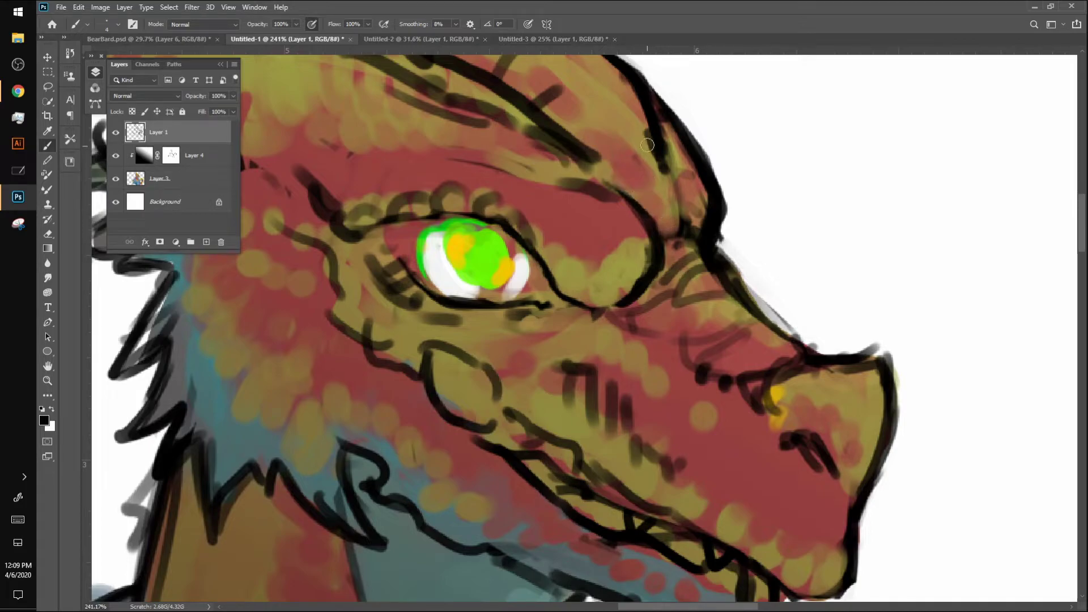
pyautogui.moveTo(668, 222); pyautogui.dragTo(626, 100)
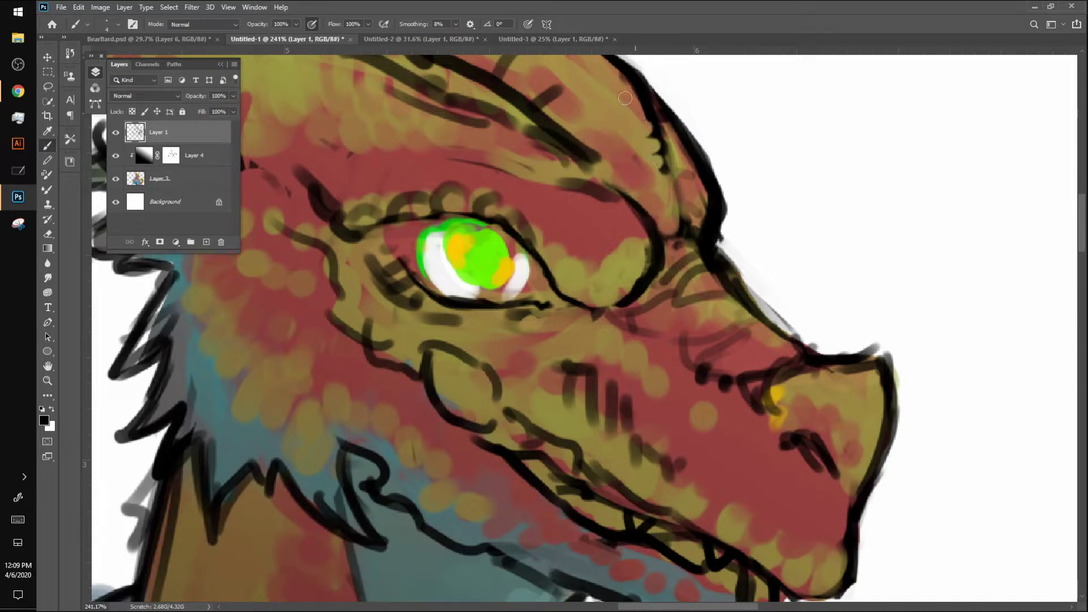
pyautogui.moveTo(486, 127)
pyautogui.mouseDown()
pyautogui.moveTo(561, 161)
pyautogui.moveTo(508, 144)
pyautogui.moveTo(454, 164)
pyautogui.moveTo(609, 192)
pyautogui.mouseUp()
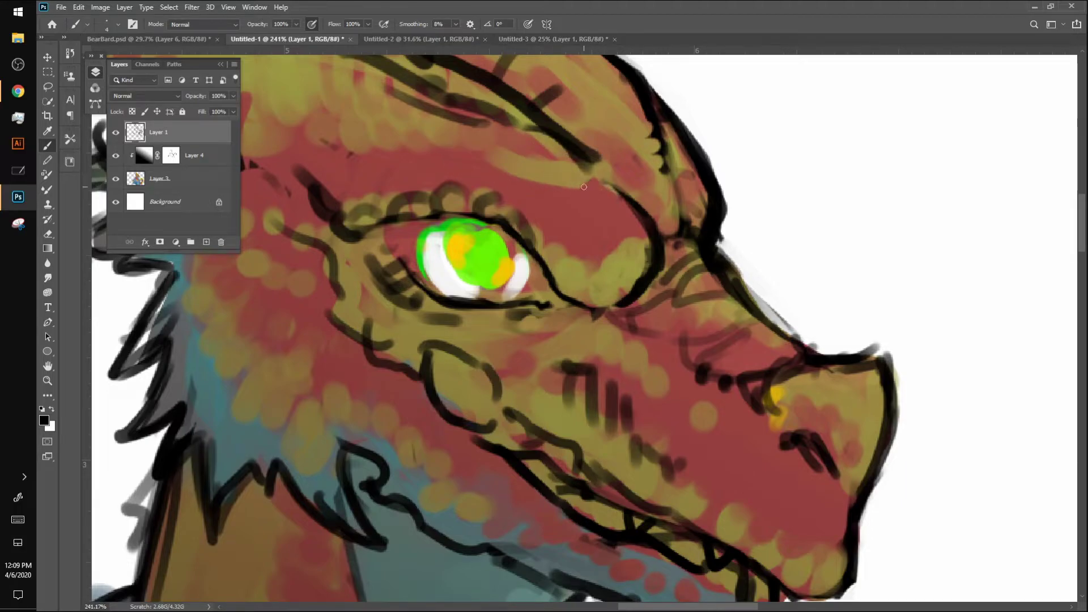
# Redraw the small round scales along the upper eyelid and replace the thick crease at the eye's outer corner with thin lines
pyautogui.moveTo(486, 218)
pyautogui.mouseDown()
pyautogui.moveTo(494, 187)
pyautogui.moveTo(504, 197)
pyautogui.moveTo(446, 188)
pyautogui.moveTo(466, 185)
pyautogui.mouseUp()
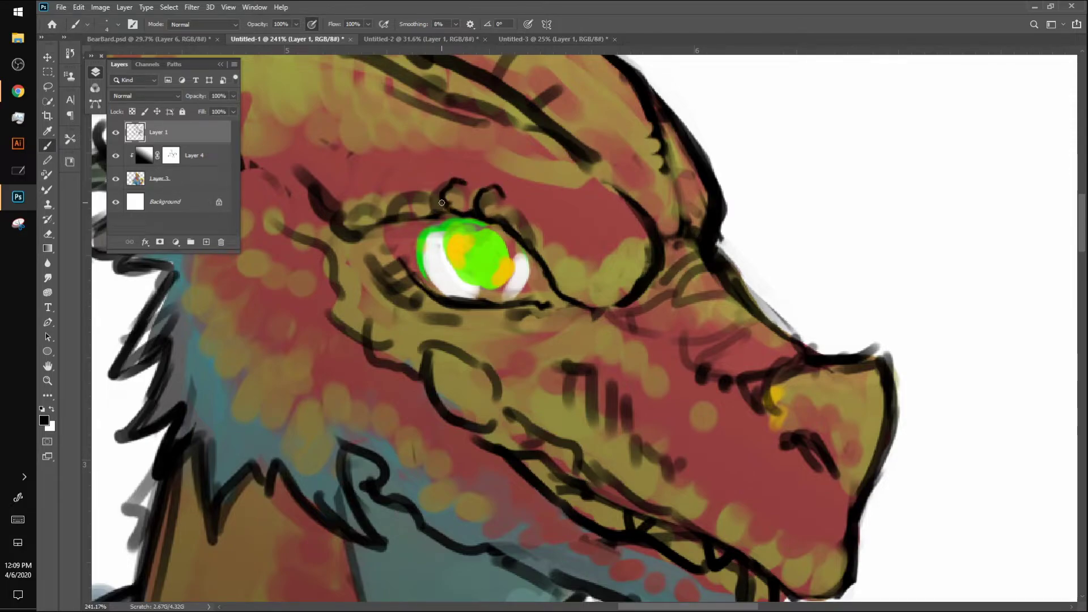
pyautogui.moveTo(432, 216)
pyautogui.mouseDown()
pyautogui.moveTo(412, 187)
pyautogui.moveTo(432, 182)
pyautogui.mouseUp()
pyautogui.moveTo(413, 199)
pyautogui.mouseDown()
pyautogui.moveTo(381, 196)
pyautogui.moveTo(377, 219)
pyautogui.moveTo(339, 206)
pyautogui.mouseUp()
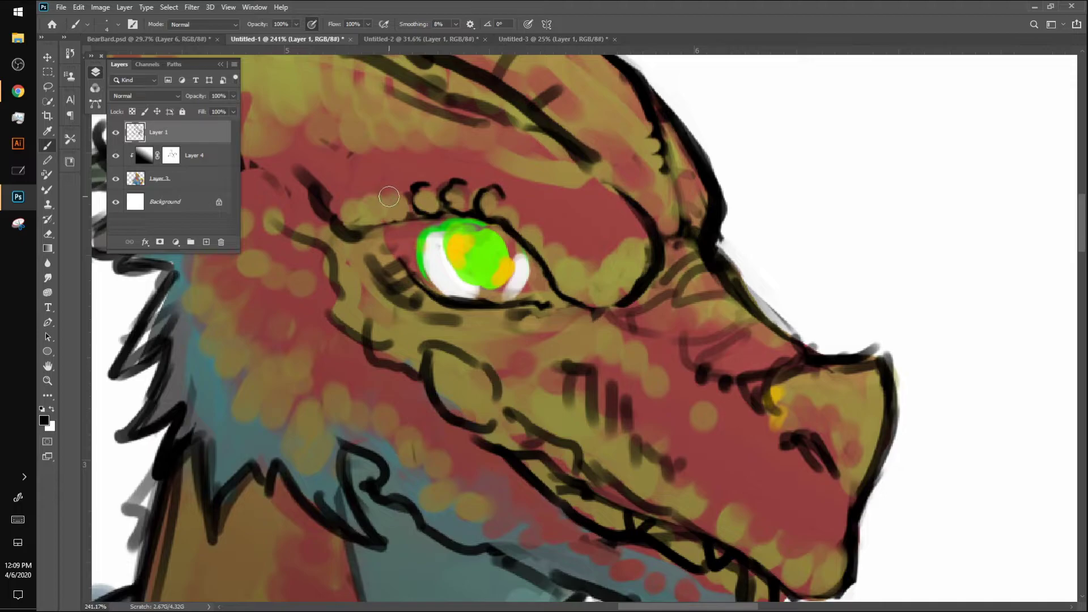
pyautogui.moveTo(354, 218); pyautogui.dragTo(301, 173)
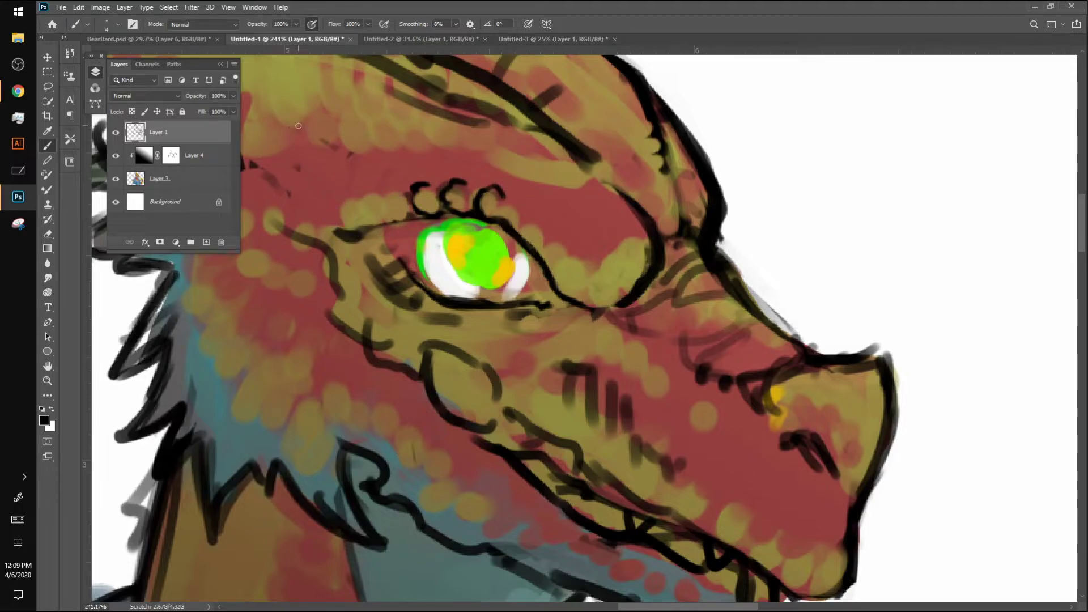
pyautogui.moveTo(358, 233)
pyautogui.mouseDown()
pyautogui.moveTo(332, 222)
pyautogui.moveTo(286, 161)
pyautogui.mouseUp()
pyautogui.moveTo(358, 233)
pyautogui.mouseDown()
pyautogui.moveTo(345, 170)
pyautogui.moveTo(379, 222)
pyautogui.moveTo(370, 208)
pyautogui.moveTo(388, 179)
pyautogui.moveTo(407, 190)
pyautogui.moveTo(390, 219)
pyautogui.mouseUp()
# Add thin black wrinkle strokes to the skin between the upper eyelid and the brow fold
pyautogui.moveTo(520, 236); pyautogui.dragTo(517, 202)
pyautogui.moveTo(521, 177); pyautogui.dragTo(543, 187)
pyautogui.moveTo(545, 216); pyautogui.dragTo(549, 226)
pyautogui.moveTo(571, 300); pyautogui.dragTo(552, 264)
pyautogui.moveTo(560, 213); pyautogui.dragTo(558, 271)
pyautogui.moveTo(588, 229); pyautogui.dragTo(578, 250)
pyautogui.moveTo(608, 306); pyautogui.dragTo(625, 297)
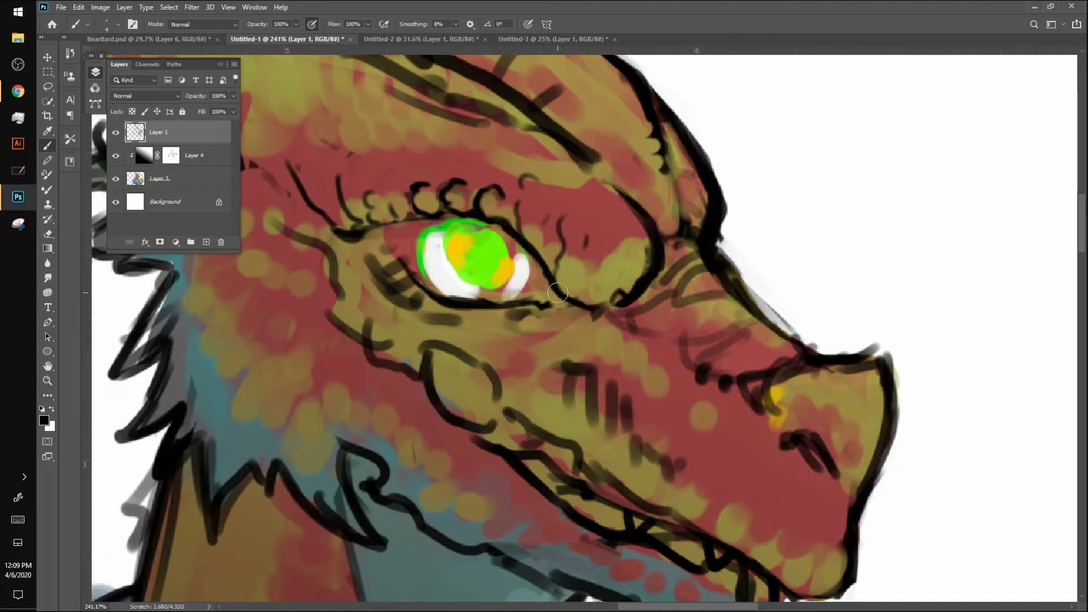
pyautogui.moveTo(609, 301); pyautogui.dragTo(619, 294)
pyautogui.moveTo(626, 286)
pyautogui.mouseDown()
pyautogui.moveTo(635, 262)
pyautogui.moveTo(625, 232)
pyautogui.mouseUp()
# Clear the rough sketch lines from the snout bridge and thin its upper outline beside the brow
pyautogui.moveTo(663, 272); pyautogui.dragTo(676, 250)
pyautogui.moveTo(642, 310)
pyautogui.mouseDown()
pyautogui.moveTo(695, 278)
pyautogui.moveTo(648, 336)
pyautogui.moveTo(675, 349)
pyautogui.moveTo(751, 349)
pyautogui.moveTo(742, 365)
pyautogui.moveTo(755, 364)
pyautogui.moveTo(691, 371)
pyautogui.moveTo(713, 352)
pyautogui.mouseUp()
pyautogui.moveTo(703, 272); pyautogui.dragTo(764, 333)
pyautogui.moveTo(758, 231)
pyautogui.mouseDown()
pyautogui.moveTo(737, 252)
pyautogui.moveTo(804, 323)
pyautogui.moveTo(740, 253)
pyautogui.mouseUp()
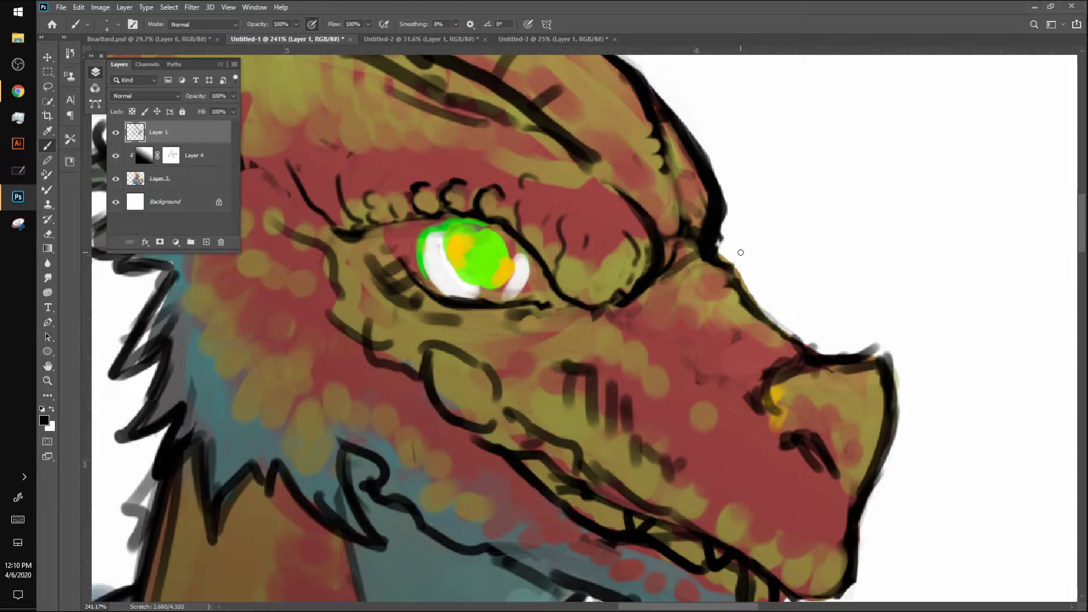
# Draw bumpy scales along the top of the snout and redraw the nose tip and nostril in black
pyautogui.press('[')
pyautogui.moveTo(719, 249)
pyautogui.mouseDown()
pyautogui.moveTo(773, 293)
pyautogui.moveTo(736, 275)
pyautogui.moveTo(754, 280)
pyautogui.moveTo(764, 314)
pyautogui.moveTo(749, 292)
pyautogui.moveTo(782, 330)
pyautogui.moveTo(848, 356)
pyautogui.moveTo(891, 351)
pyautogui.mouseUp()
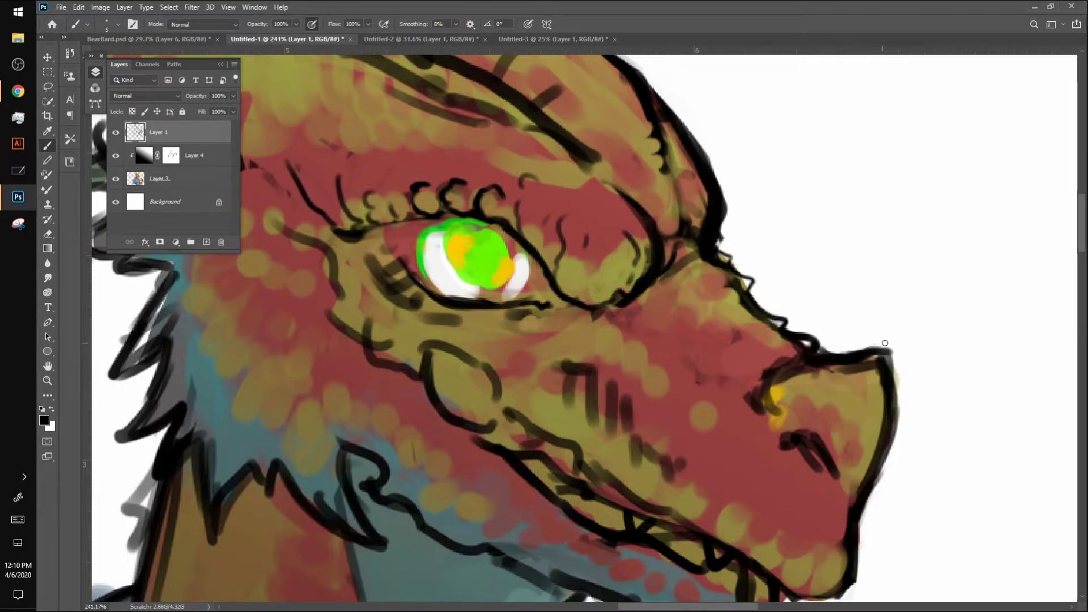
pyautogui.moveTo(791, 377)
pyautogui.mouseDown()
pyautogui.moveTo(866, 366)
pyautogui.moveTo(804, 368)
pyautogui.moveTo(776, 400)
pyautogui.moveTo(822, 371)
pyautogui.moveTo(878, 370)
pyautogui.moveTo(886, 431)
pyautogui.moveTo(867, 459)
pyautogui.moveTo(869, 371)
pyautogui.moveTo(848, 370)
pyautogui.moveTo(898, 350)
pyautogui.moveTo(877, 485)
pyautogui.mouseUp()
pyautogui.moveTo(811, 438)
pyautogui.mouseDown()
pyautogui.moveTo(784, 450)
pyautogui.moveTo(841, 498)
pyautogui.moveTo(793, 477)
pyautogui.moveTo(807, 450)
pyautogui.moveTo(821, 475)
pyautogui.mouseUp()
# On Layer 3, paint the inside of the dragon's mouth with red sampled from the face, using a larger brush
pyautogui.scroll(-3, 822, 476)
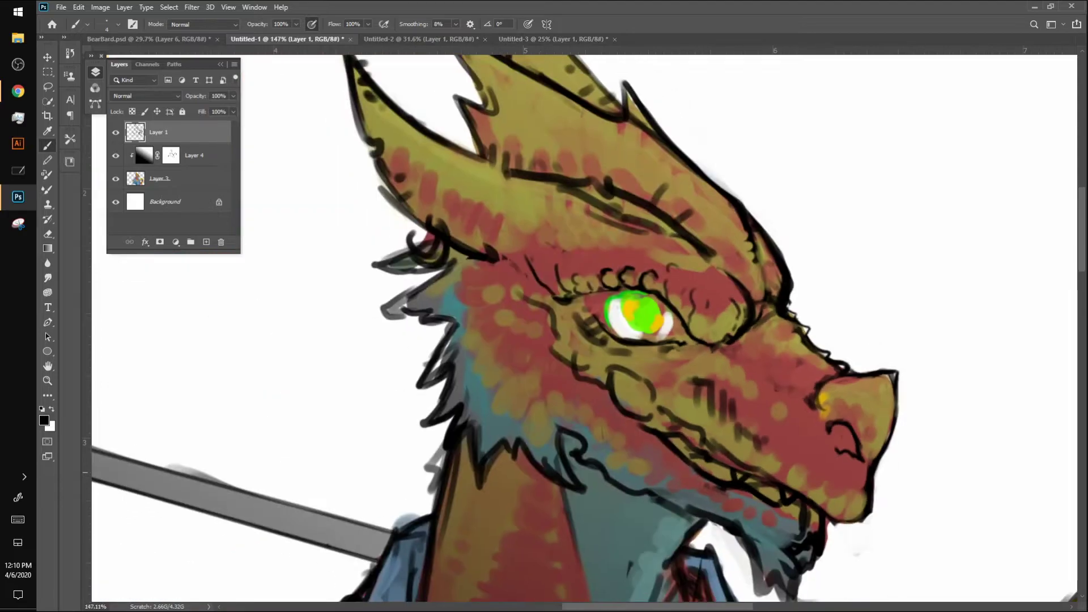
pyautogui.scroll(-1, 584, 328)
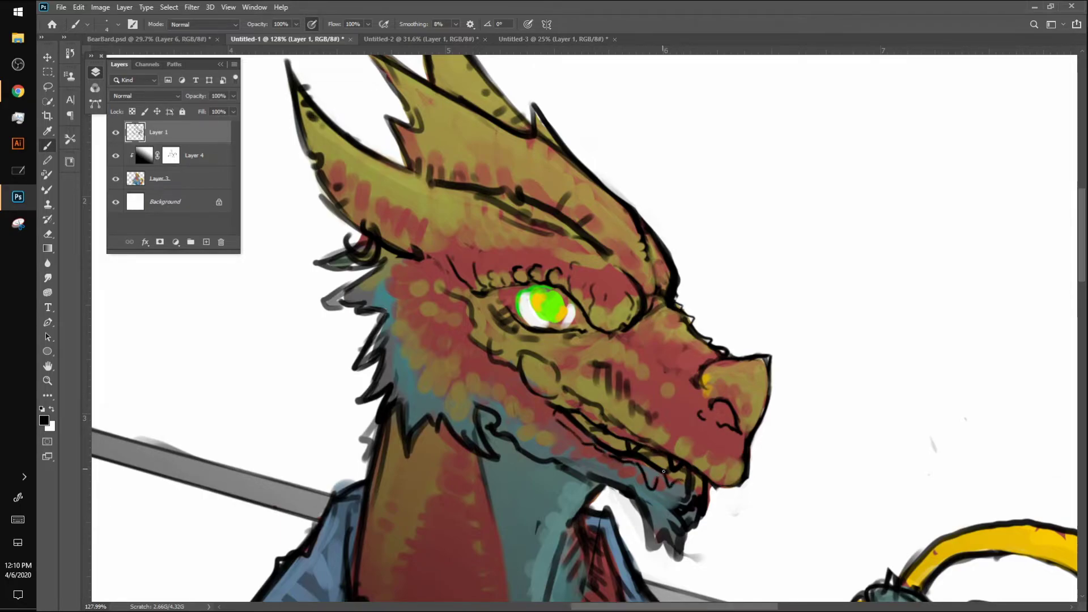
pyautogui.keyDown('alt'); pyautogui.click(600, 328); pyautogui.keyUp('alt')
pyautogui.click(170, 173)
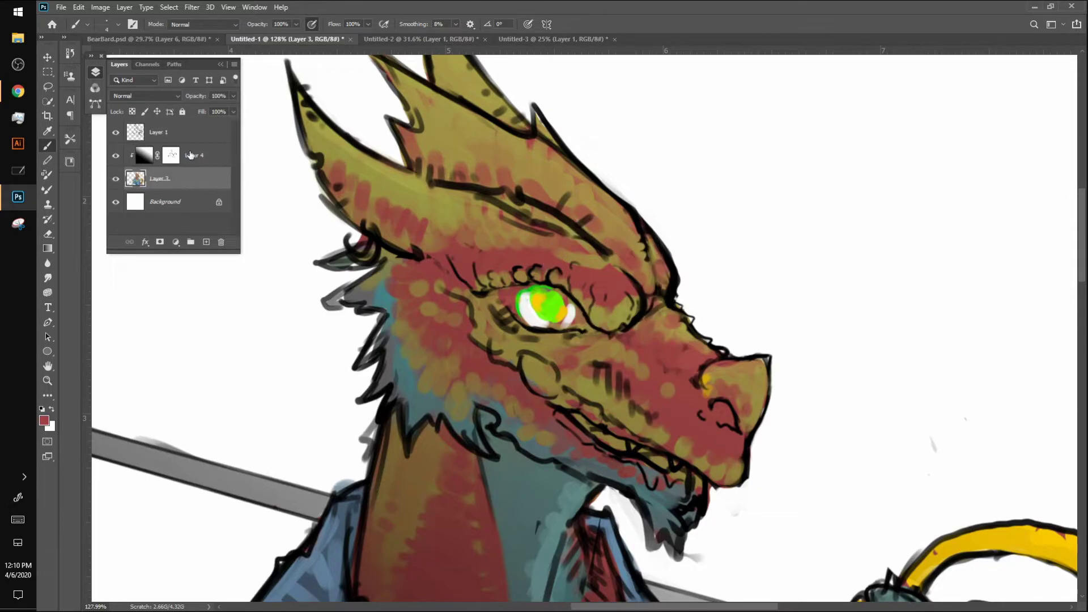
pyautogui.press(']')
pyautogui.press(']')
pyautogui.press(']')
pyautogui.press(']')
pyautogui.moveTo(575, 416); pyautogui.dragTo(681, 467)
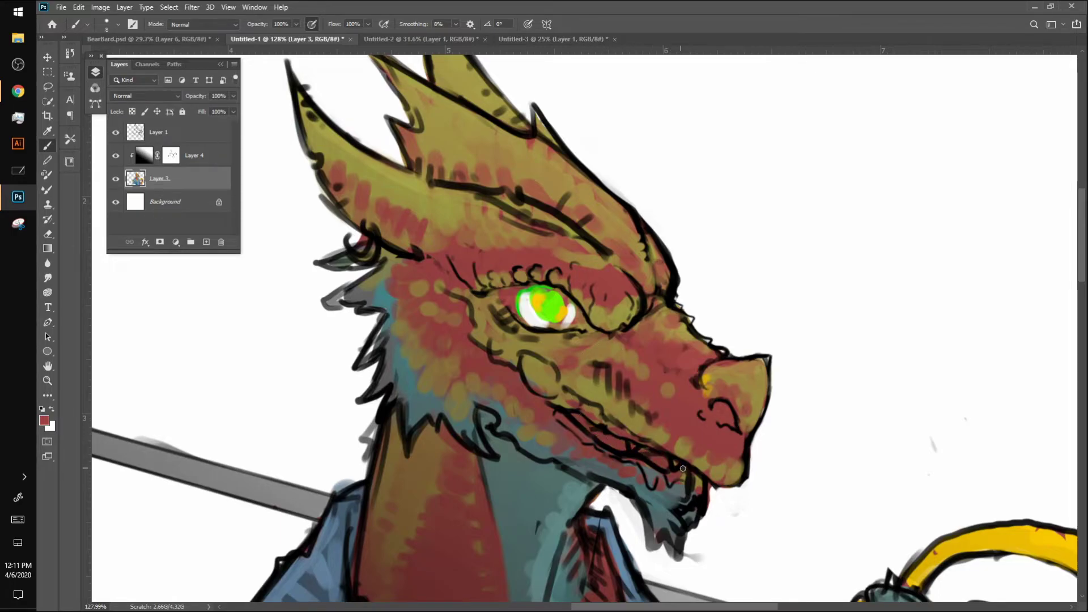
# On Layer 3, paint the teeth white and colour the lip scales, cheek spot and nostril with teal sampled from the skin
pyautogui.keyDown('alt'); pyautogui.click(818, 343); pyautogui.keyUp('alt')
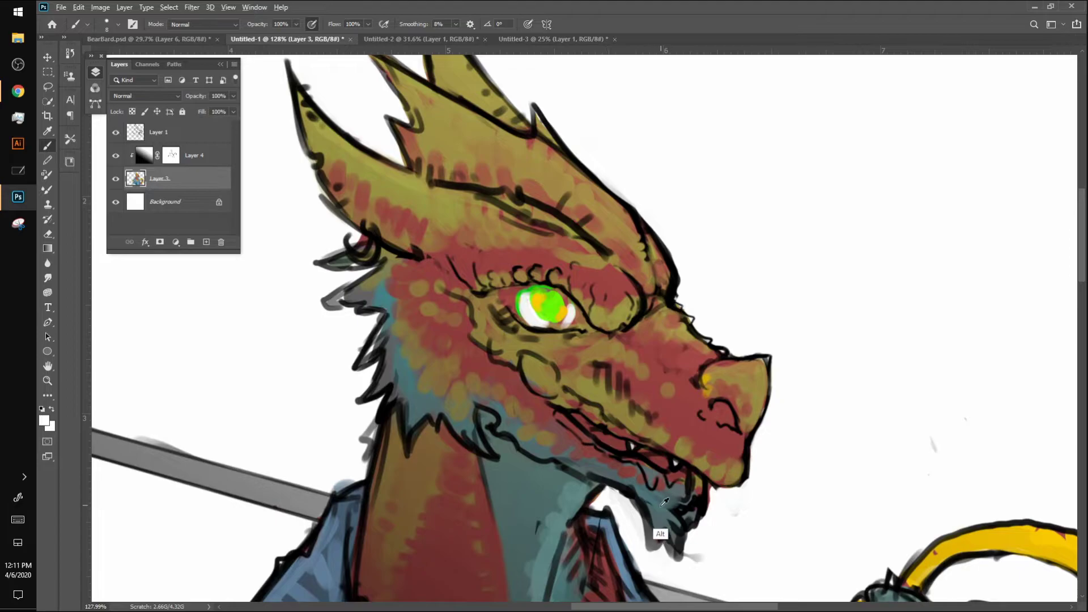
pyautogui.keyDown('alt'); pyautogui.click(563, 418); pyautogui.keyUp('alt')
pyautogui.moveTo(625, 458)
pyautogui.mouseDown()
pyautogui.moveTo(653, 477)
pyautogui.moveTo(697, 488)
pyautogui.mouseUp()
pyautogui.moveTo(530, 355)
pyautogui.mouseDown()
pyautogui.moveTo(539, 387)
pyautogui.moveTo(556, 383)
pyautogui.moveTo(531, 358)
pyautogui.moveTo(496, 356)
pyautogui.moveTo(545, 362)
pyautogui.mouseUp()
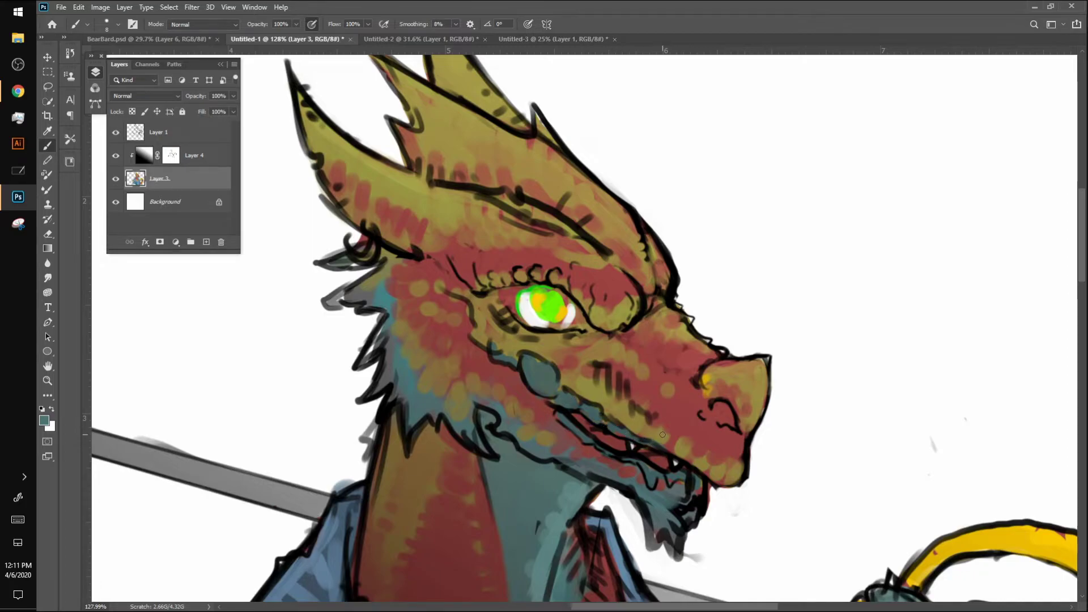
pyautogui.moveTo(717, 402)
pyautogui.mouseDown()
pyautogui.moveTo(735, 424)
pyautogui.moveTo(703, 412)
pyautogui.mouseUp()
pyautogui.click(703, 407)
pyautogui.click(689, 400)
# On Layer 1, redraw the contours around the eye and its lower lid with thin black lines
pyautogui.click(161, 132)
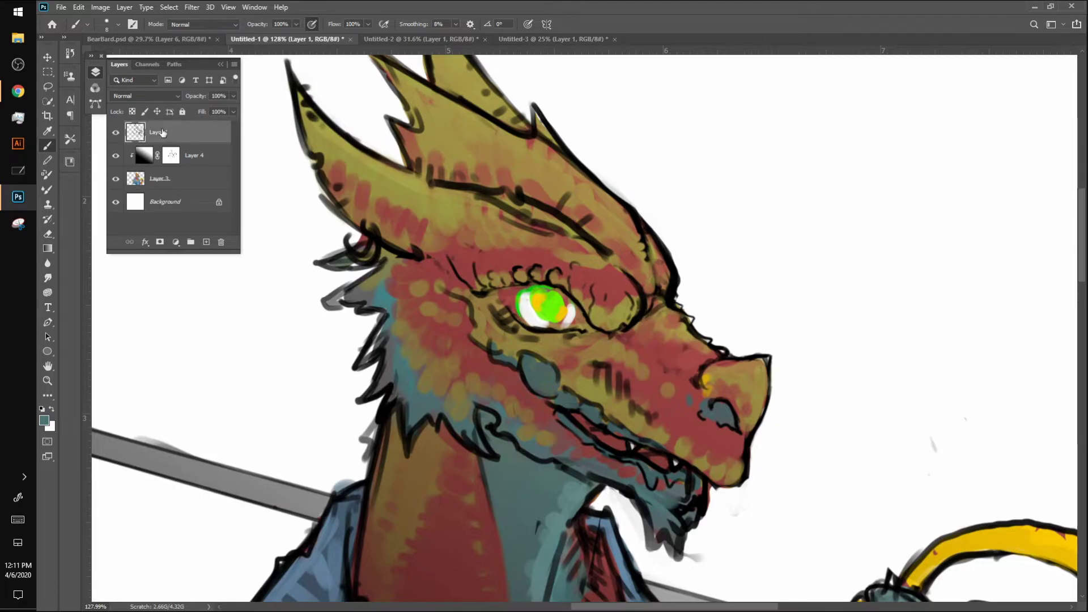
pyautogui.press('d')
pyautogui.press('[')
pyautogui.press(']')
pyautogui.moveTo(556, 346)
pyautogui.mouseDown()
pyautogui.moveTo(573, 338)
pyautogui.moveTo(487, 293)
pyautogui.mouseUp()
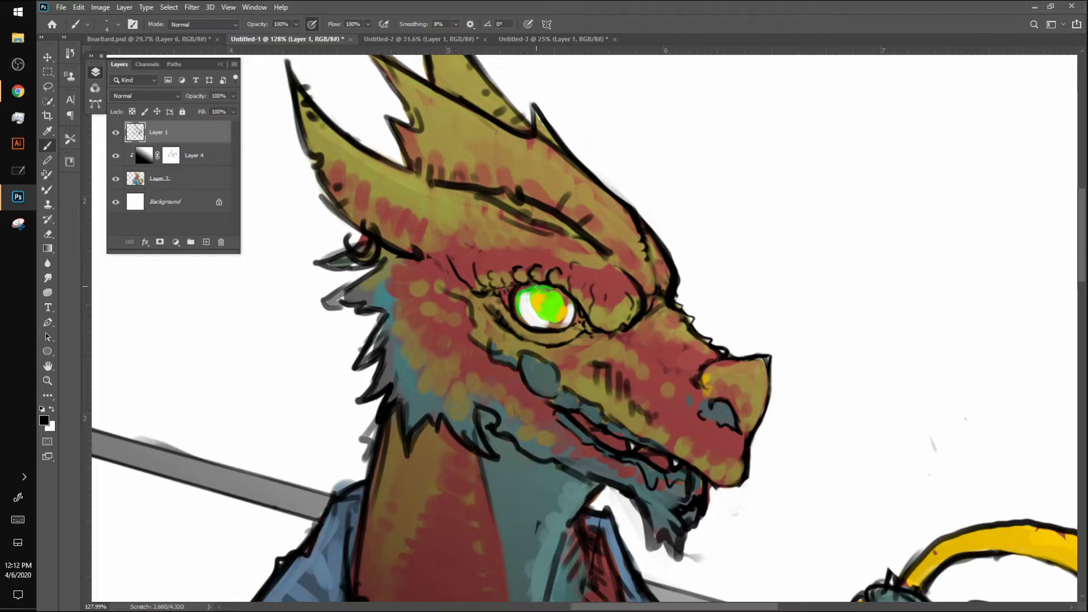
# Draw a vertical black slit pupil in the eye and outline the iris in black
pyautogui.press(']')
pyautogui.moveTo(530, 309)
pyautogui.mouseDown()
pyautogui.moveTo(554, 320)
pyautogui.moveTo(536, 315)
pyautogui.moveTo(542, 324)
pyautogui.moveTo(558, 321)
pyautogui.moveTo(565, 294)
pyautogui.moveTo(555, 324)
pyautogui.moveTo(529, 301)
pyautogui.moveTo(546, 323)
pyautogui.moveTo(562, 318)
pyautogui.moveTo(562, 296)
pyautogui.moveTo(565, 305)
pyautogui.moveTo(532, 308)
pyautogui.moveTo(550, 295)
pyautogui.moveTo(561, 314)
pyautogui.mouseUp()
pyautogui.moveTo(541, 291)
pyautogui.mouseDown()
pyautogui.moveTo(538, 325)
pyautogui.moveTo(551, 325)
pyautogui.moveTo(542, 288)
pyautogui.moveTo(536, 315)
pyautogui.moveTo(551, 304)
pyautogui.moveTo(551, 325)
pyautogui.moveTo(544, 296)
pyautogui.mouseUp()
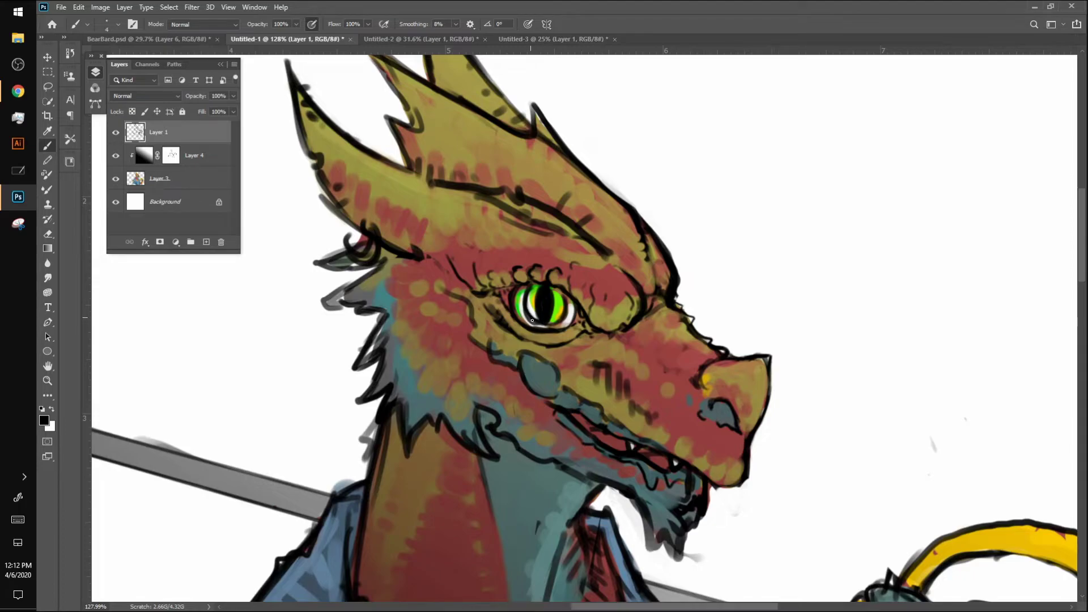
pyautogui.moveTo(522, 309)
pyautogui.mouseDown()
pyautogui.moveTo(533, 289)
pyautogui.moveTo(536, 314)
pyautogui.moveTo(530, 307)
pyautogui.moveTo(560, 318)
pyautogui.moveTo(563, 306)
pyautogui.moveTo(563, 318)
pyautogui.moveTo(562, 295)
pyautogui.mouseUp()
pyautogui.scroll(-8, 765, 405)
pyautogui.moveTo(765, 419); pyautogui.dragTo(551, 269)
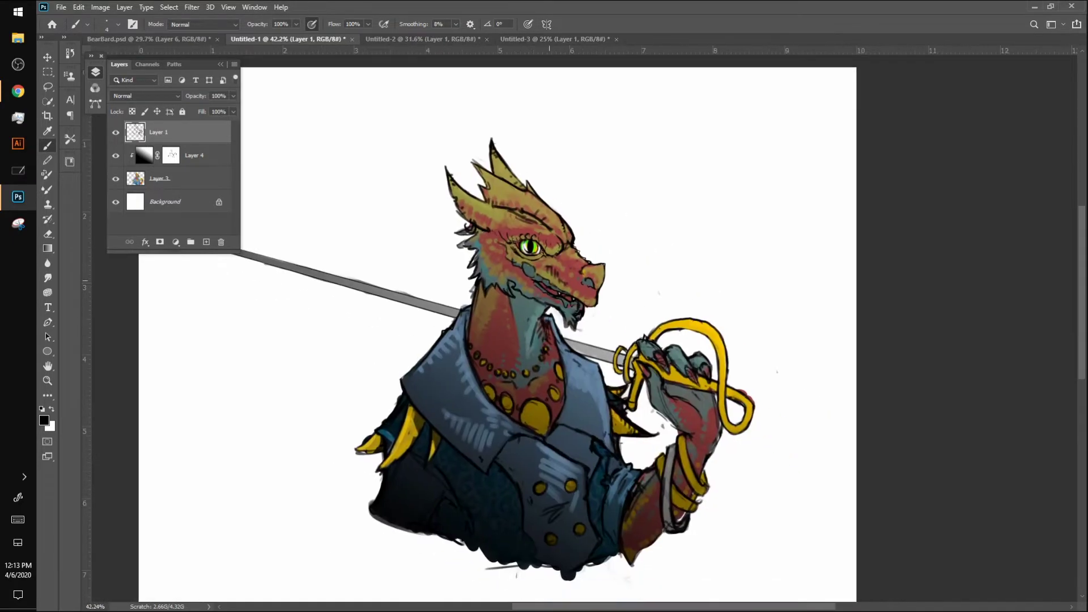
# On Layer 3, repaint the iris in a bright blue of hue 196 and clean up the eye white around it
pyautogui.scroll(4, 549, 280)
pyautogui.click(153, 179)
pyautogui.click(44, 420)
pyautogui.click(243, 187)
pyautogui.moveTo(242, 186); pyautogui.dragTo(243, 178)
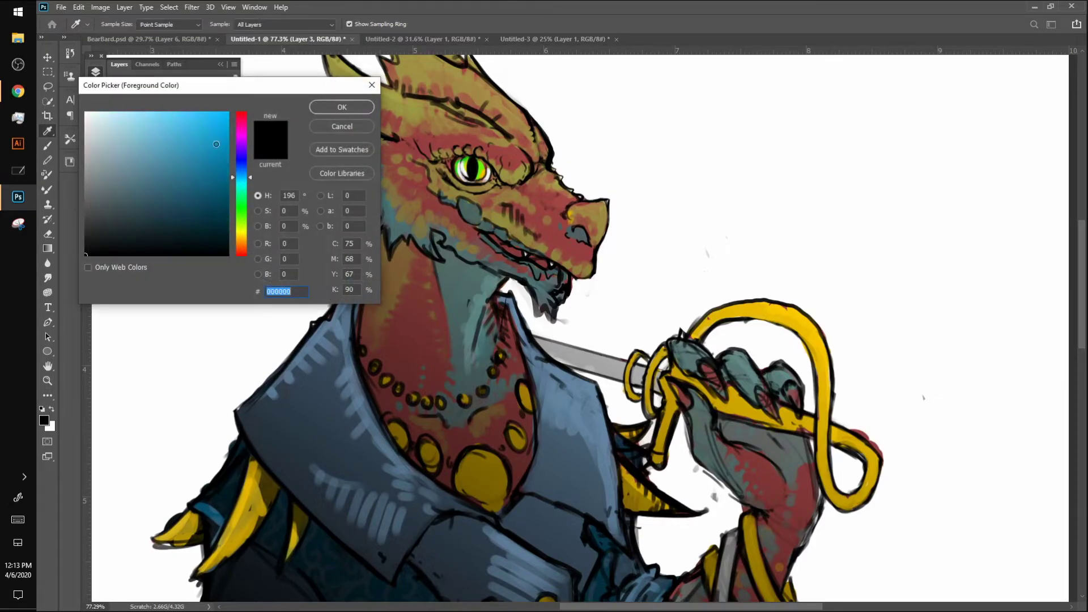
pyautogui.click(229, 112)
pyautogui.click(355, 111)
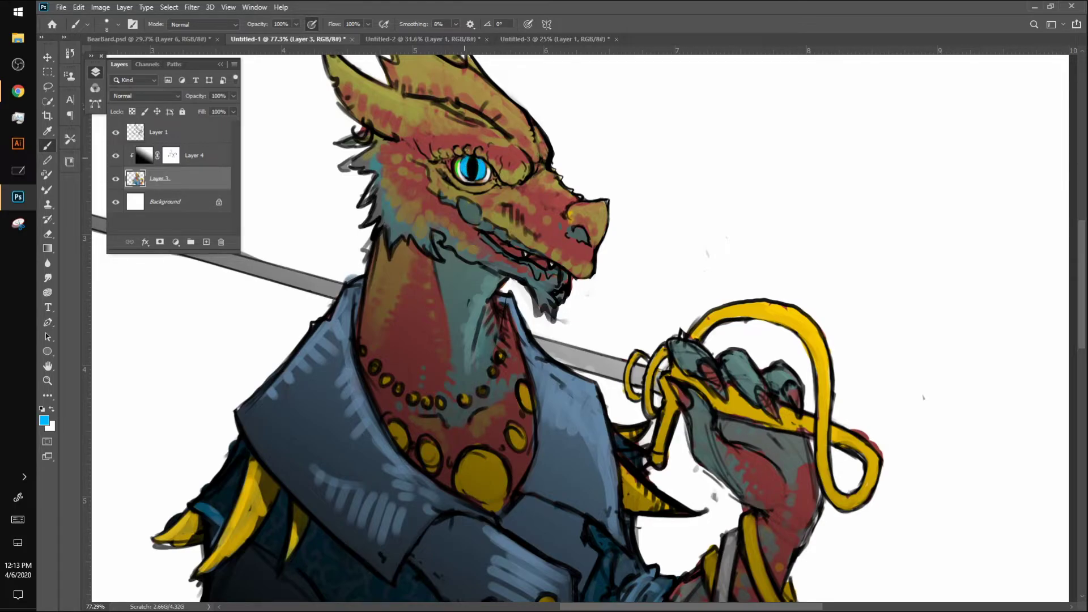
pyautogui.keyDown('alt'); pyautogui.click(575, 148); pyautogui.keyUp('alt')
pyautogui.moveTo(457, 158); pyautogui.dragTo(458, 177)
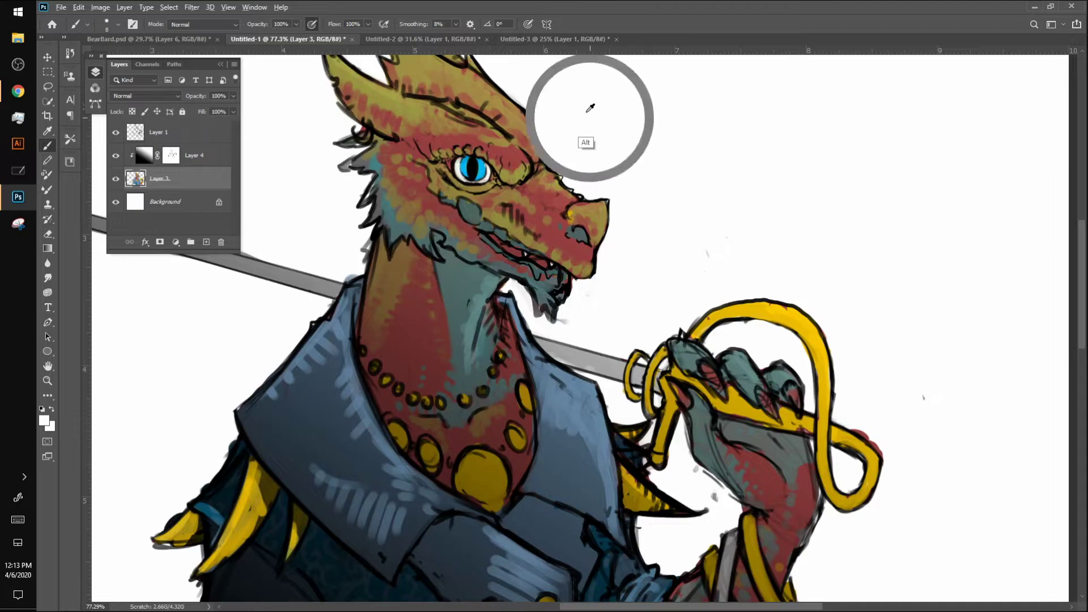
pyautogui.keyDown('alt'); pyautogui.click(480, 174); pyautogui.keyUp('alt')
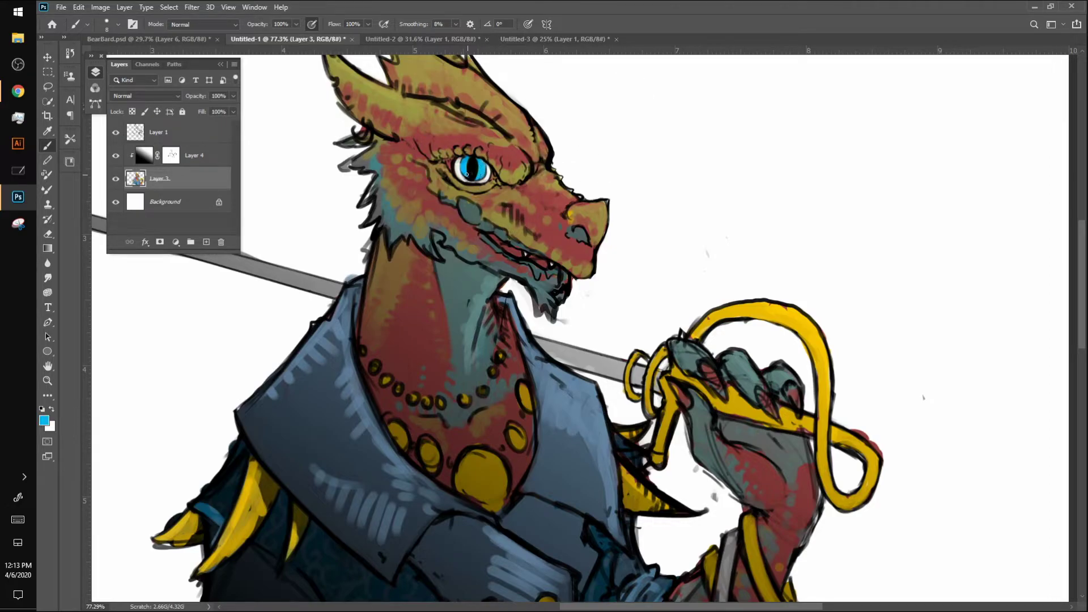
# Paint the brow fold in front of the eye with short strokes of red and orange-brown sampled from the face
pyautogui.scroll(4, 512, 128)
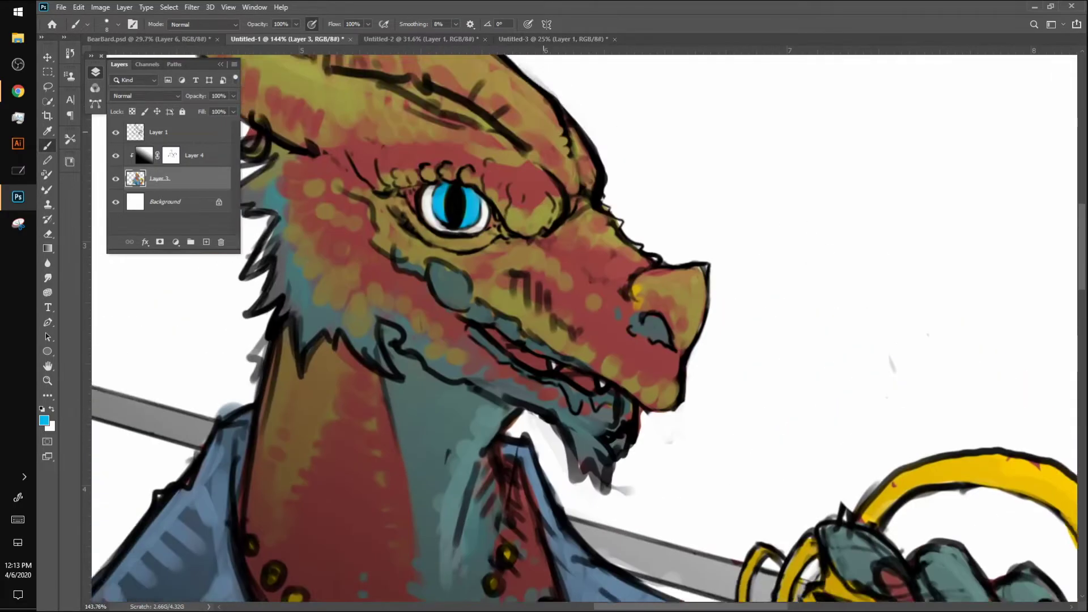
pyautogui.keyDown('alt'); pyautogui.click(615, 320); pyautogui.keyUp('alt')
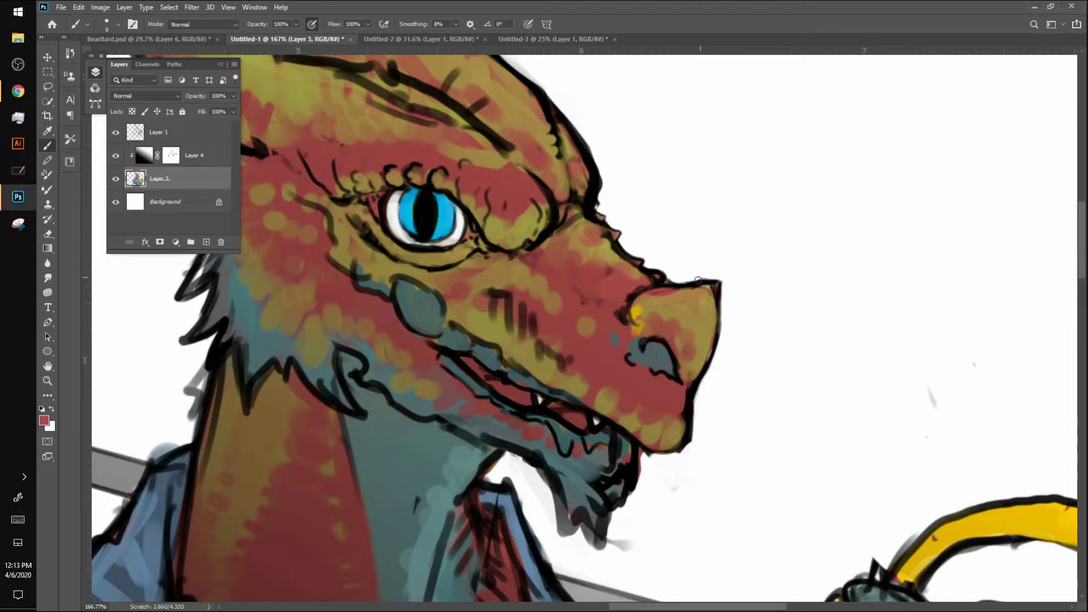
pyautogui.keyDown('alt'); pyautogui.click(507, 212); pyautogui.keyUp('alt')
pyautogui.moveTo(516, 218)
pyautogui.mouseDown()
pyautogui.moveTo(538, 208)
pyautogui.moveTo(540, 183)
pyautogui.moveTo(519, 221)
pyautogui.moveTo(513, 191)
pyautogui.moveTo(528, 231)
pyautogui.moveTo(546, 206)
pyautogui.mouseUp()
pyautogui.keyDown('alt'); pyautogui.click(475, 156); pyautogui.keyUp('alt')
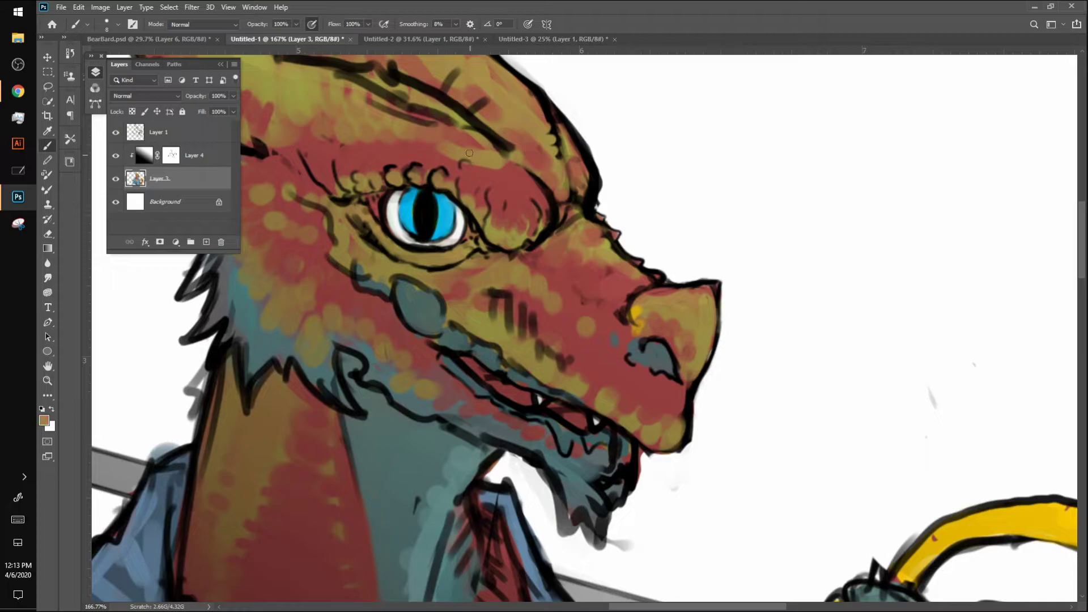
pyautogui.moveTo(486, 179); pyautogui.dragTo(485, 169)
pyautogui.moveTo(502, 176)
pyautogui.mouseDown()
pyautogui.moveTo(502, 152)
pyautogui.moveTo(531, 123)
pyautogui.moveTo(545, 165)
pyautogui.mouseUp()
pyautogui.keyDown('alt'); pyautogui.click(535, 124); pyautogui.keyUp('alt')
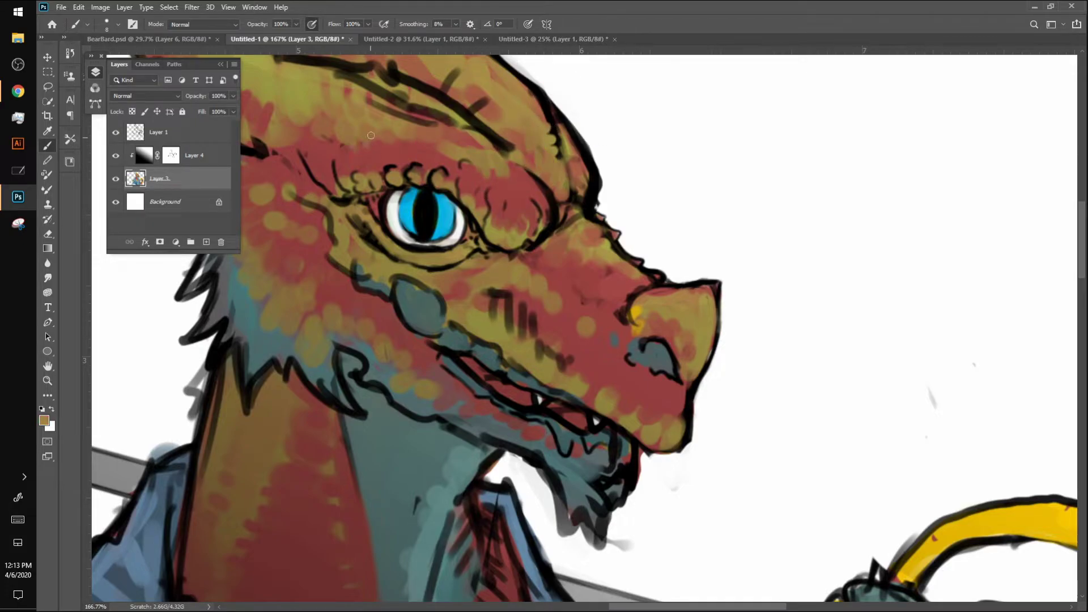
# Blend sampled orange-brown and yellow-green strokes into the skin above the upper eyelid and behind the eye
pyautogui.keyDown('alt'); pyautogui.click(413, 152); pyautogui.keyUp('alt')
pyautogui.moveTo(425, 160); pyautogui.dragTo(460, 157)
pyautogui.keyDown('alt'); pyautogui.click(350, 177); pyautogui.keyUp('alt')
pyautogui.moveTo(345, 184); pyautogui.dragTo(337, 160)
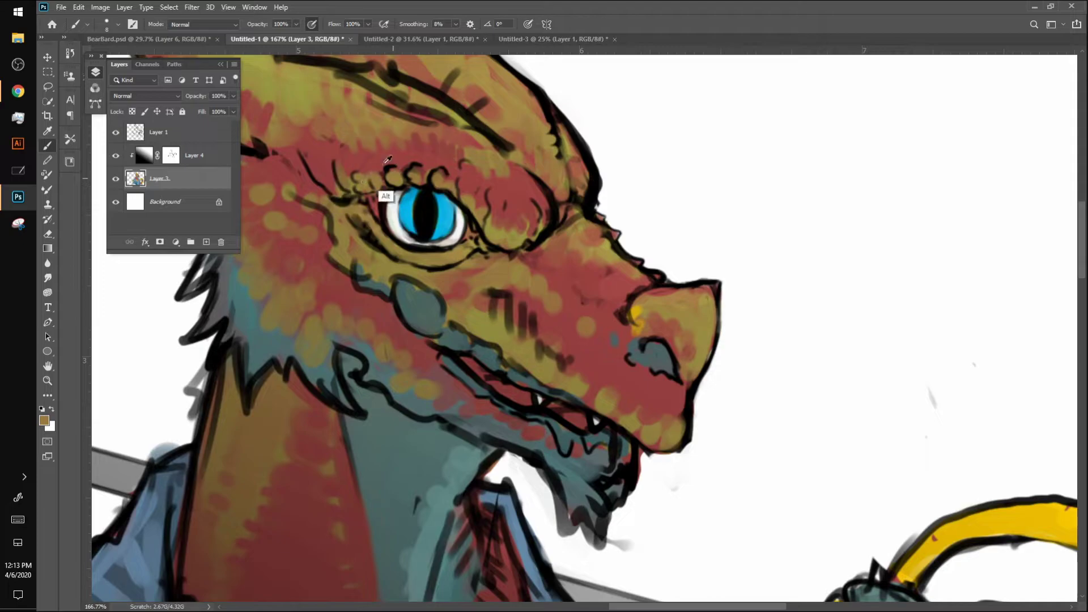
pyautogui.keyDown('alt'); pyautogui.click(279, 63); pyautogui.keyUp('alt')
pyautogui.moveTo(349, 189)
pyautogui.mouseDown()
pyautogui.moveTo(343, 161)
pyautogui.moveTo(338, 169)
pyautogui.moveTo(356, 182)
pyautogui.moveTo(359, 166)
pyautogui.moveTo(336, 170)
pyautogui.moveTo(342, 190)
pyautogui.moveTo(324, 181)
pyautogui.moveTo(304, 107)
pyautogui.moveTo(318, 199)
pyautogui.moveTo(284, 169)
pyautogui.mouseUp()
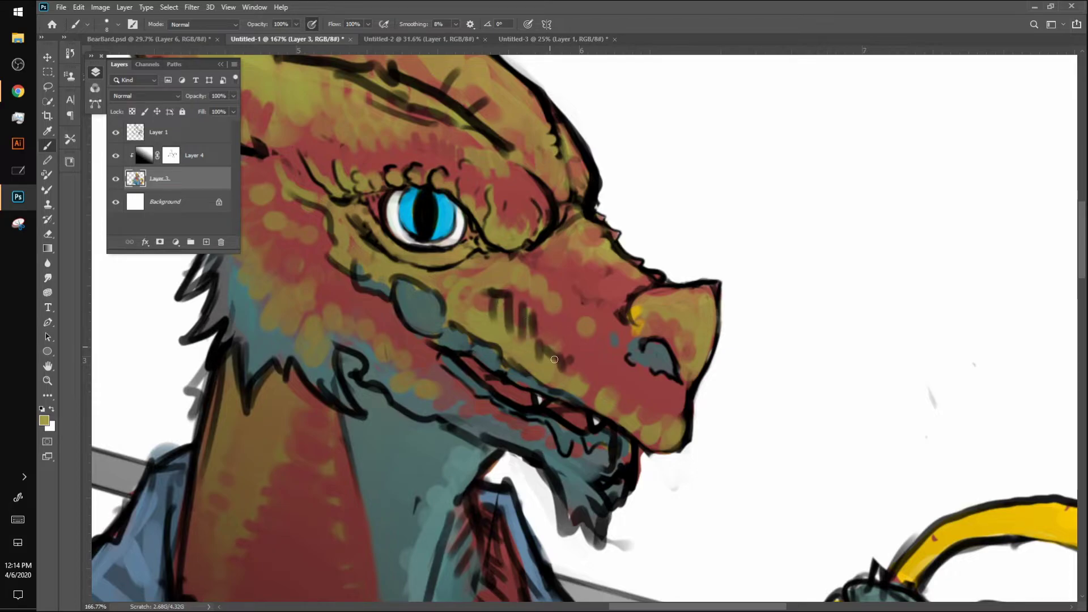
# Dot small yellow-green scales along the side of the snout and around the nostril
pyautogui.click(578, 359)
pyautogui.click(589, 366)
pyautogui.click(596, 365)
pyautogui.click(549, 330)
pyautogui.click(556, 326)
pyautogui.click(637, 371)
pyautogui.click(651, 376)
pyautogui.click(661, 378)
pyautogui.click(670, 381)
pyautogui.click(679, 385)
pyautogui.moveTo(677, 354)
pyautogui.mouseDown()
pyautogui.moveTo(664, 335)
pyautogui.moveTo(688, 348)
pyautogui.mouseUp()
pyautogui.click(688, 364)
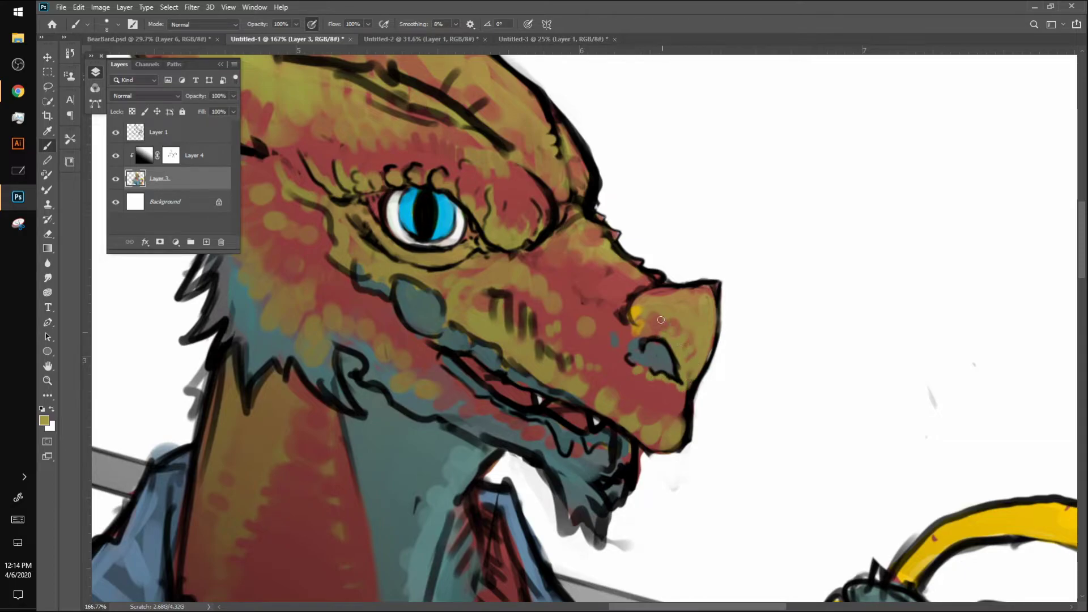
# Touch up the nose tip with sampled ochre and add yellow-green scale strokes across the snout bridge
pyautogui.press('alt')
pyautogui.keyDown('alt'); pyautogui.click(666, 289); pyautogui.keyUp('alt')
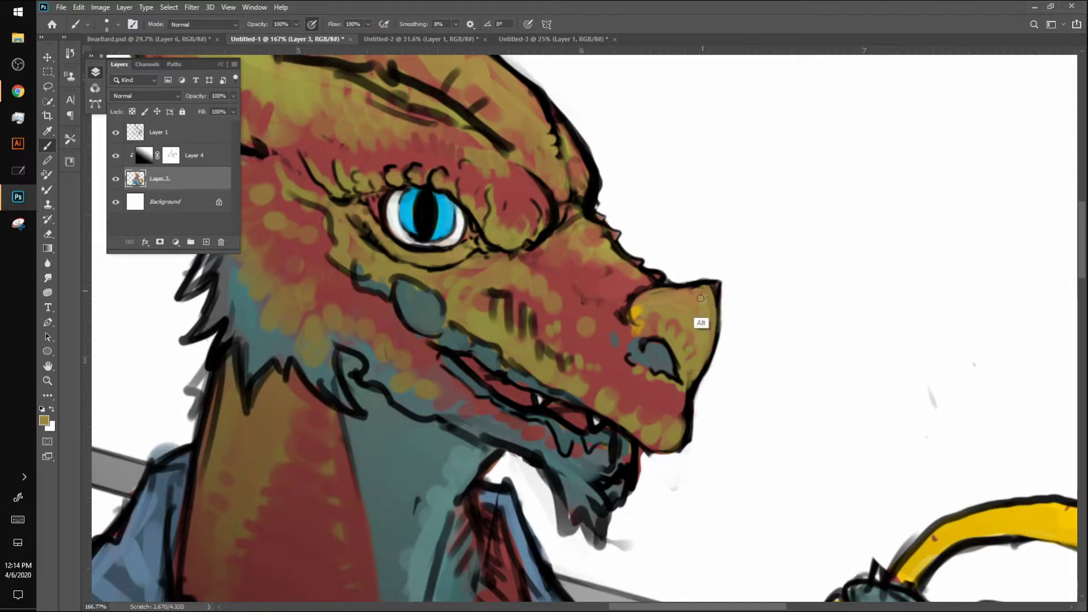
pyautogui.keyDown('alt'); pyautogui.click(699, 339); pyautogui.keyUp('alt')
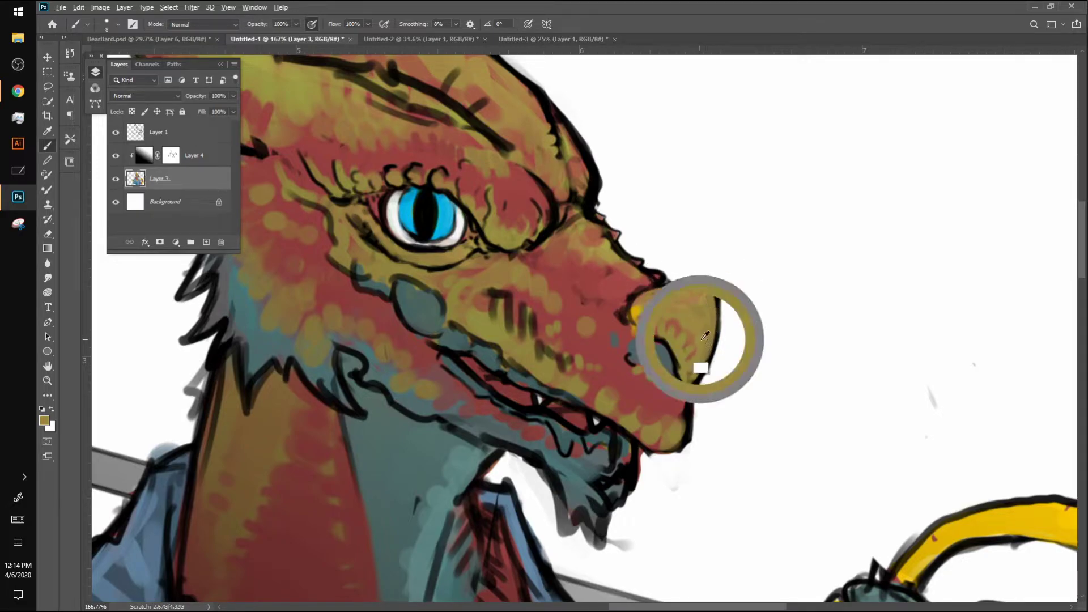
pyautogui.press('alt')
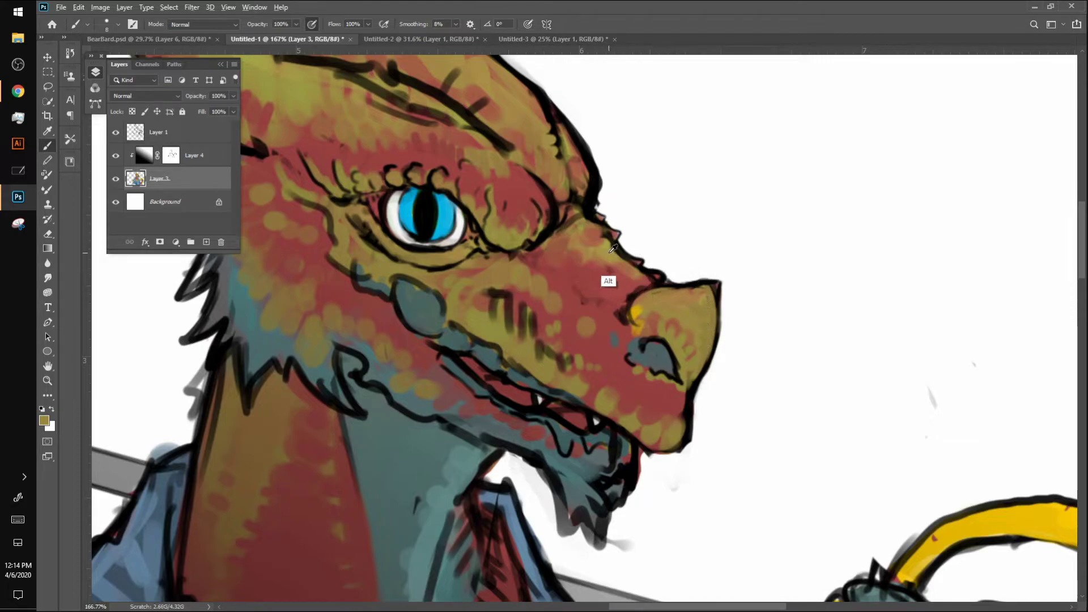
pyautogui.moveTo(589, 266); pyautogui.dragTo(666, 266)
pyautogui.moveTo(591, 287); pyautogui.dragTo(626, 279)
# Try a broad brush stroke over the neck and coat on Layer 4's mask with a larger brush, and undo it
pyautogui.scroll(-4, 915, 401)
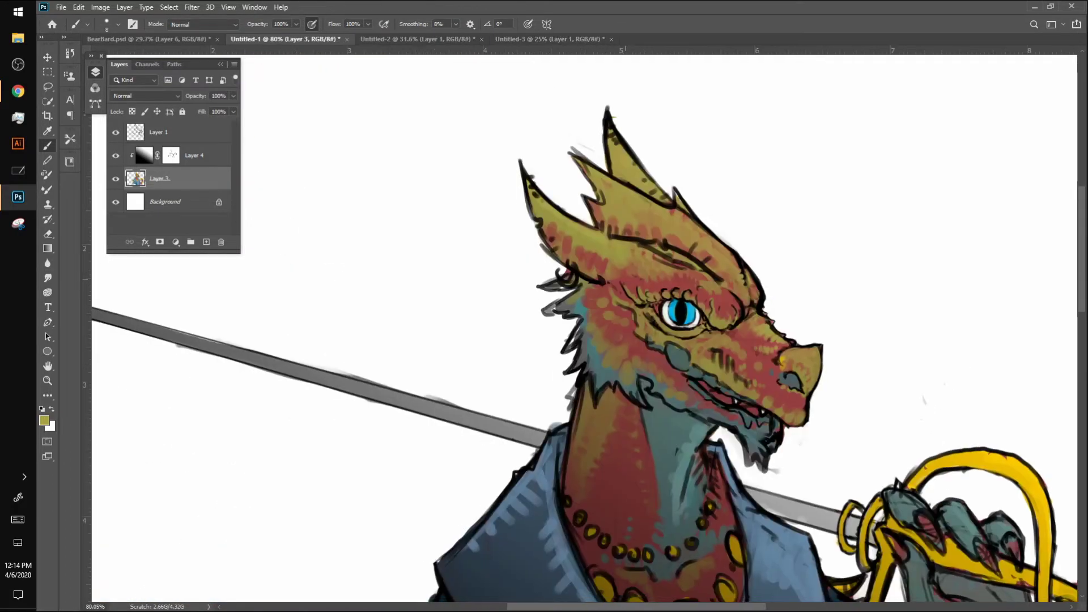
pyautogui.hscroll(3, 584, 328)
pyautogui.scroll(3, 838, 396)
pyautogui.scroll(-5, 734, 368)
pyautogui.scroll(-2, 566, 328)
pyautogui.click(176, 149)
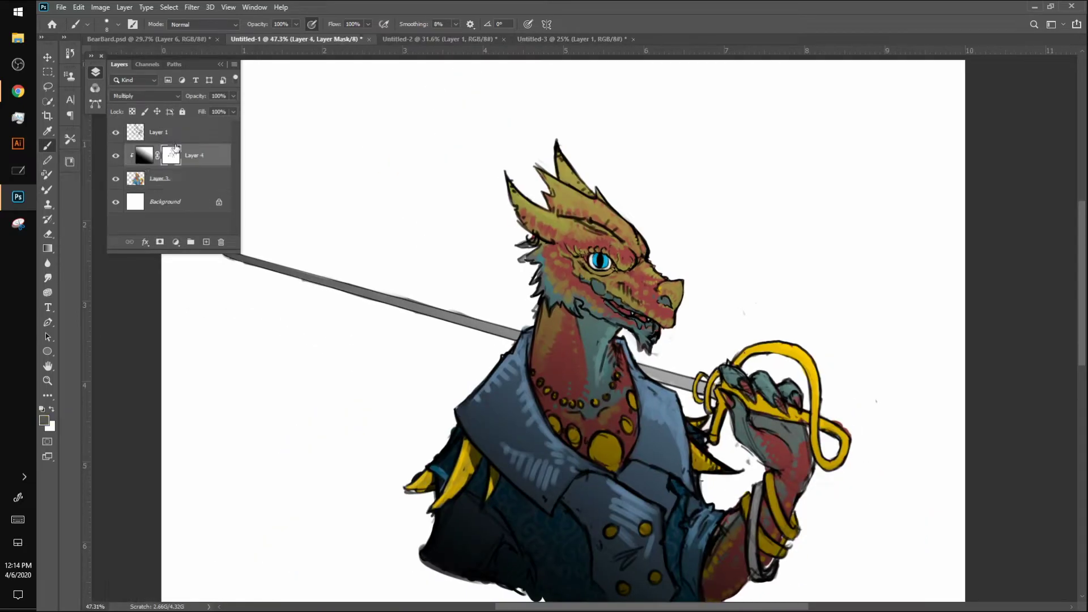
pyautogui.press(']')
pyautogui.press(']')
pyautogui.press(']')
pyautogui.press(']')
pyautogui.press('x')
pyautogui.press('x')
pyautogui.moveTo(587, 311); pyautogui.dragTo(510, 600)
pyautogui.hotkey('ctrl', 'z')
pyautogui.press(']')
# Colorize the shading gradient on Layer 4 with a warm yellow-brown tint of hue 44 using Hue/Saturation
pyautogui.click(146, 162)
pyautogui.hotkey('ctrl', 'u')
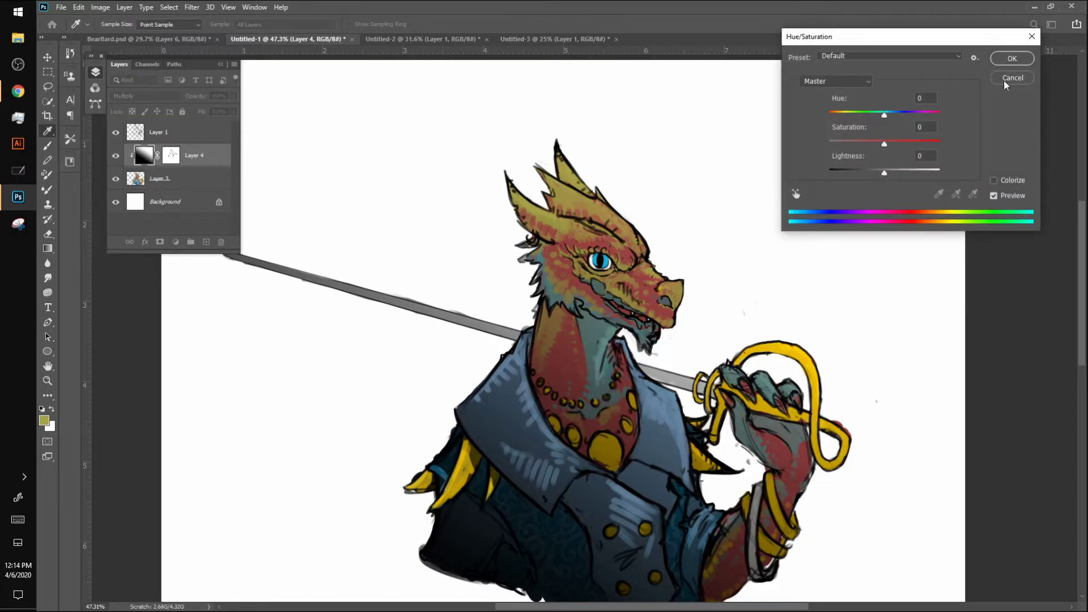
pyautogui.moveTo(883, 173)
pyautogui.mouseDown()
pyautogui.moveTo(870, 172)
pyautogui.moveTo(893, 172)
pyautogui.mouseUp()
pyautogui.moveTo(884, 115)
pyautogui.mouseDown()
pyautogui.moveTo(849, 116)
pyautogui.moveTo(868, 143)
pyautogui.moveTo(900, 116)
pyautogui.moveTo(843, 118)
pyautogui.moveTo(887, 143)
pyautogui.moveTo(867, 143)
pyautogui.mouseUp()
pyautogui.click(994, 180)
pyautogui.click(1012, 59)
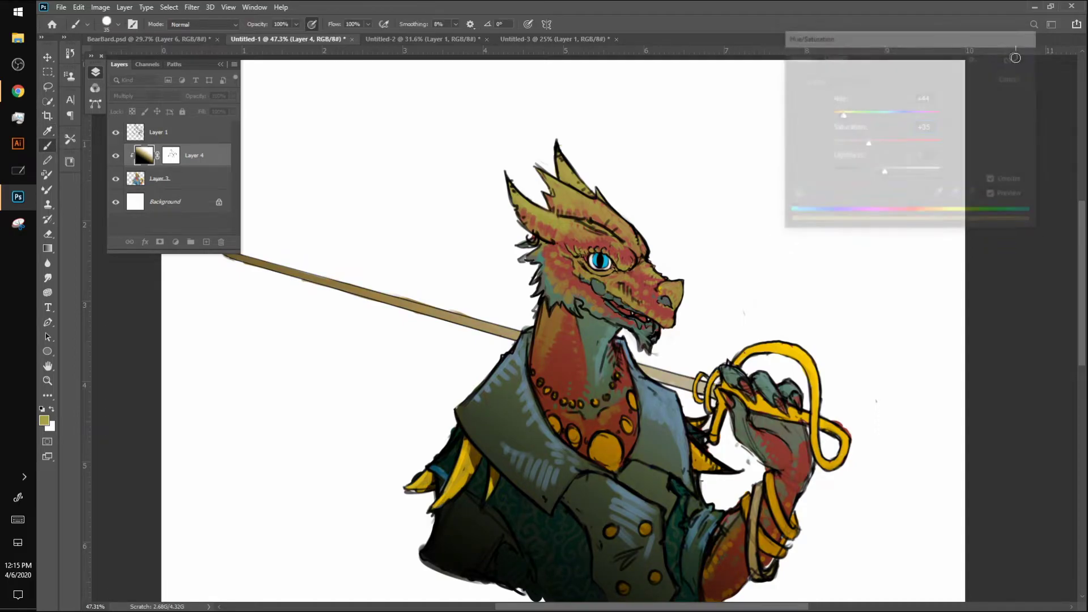
# Replace Layer 4's shading with a diagonal grey (878787) to white gradient running between the upper right and lower left
pyautogui.scroll(-5, 568, 216)
pyautogui.scroll(5, 569, 216)
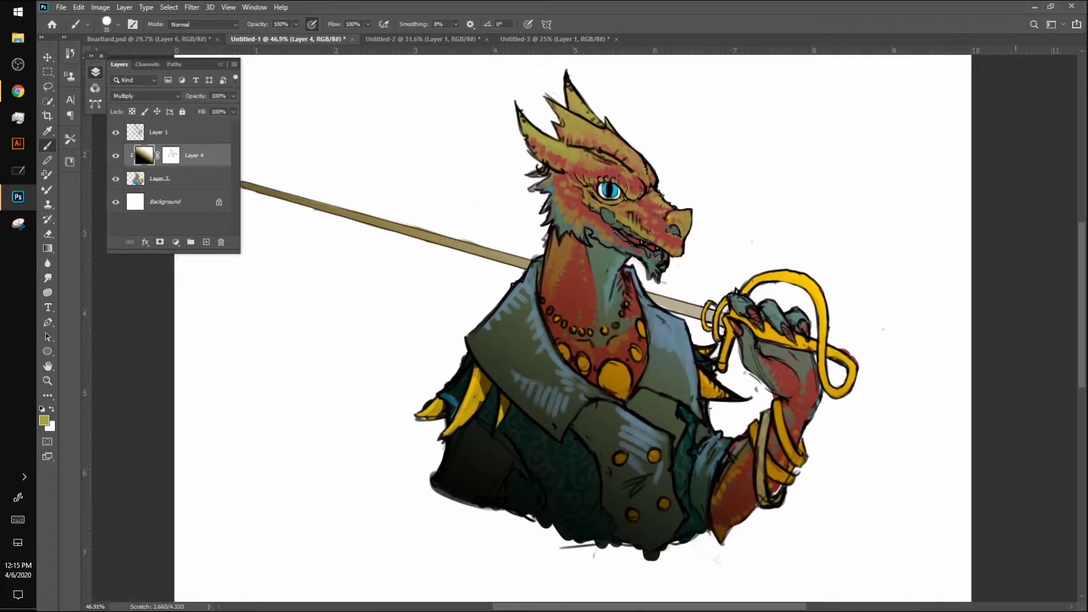
pyautogui.moveTo(569, 216); pyautogui.dragTo(554, 239)
pyautogui.scroll(-2, 814, 337)
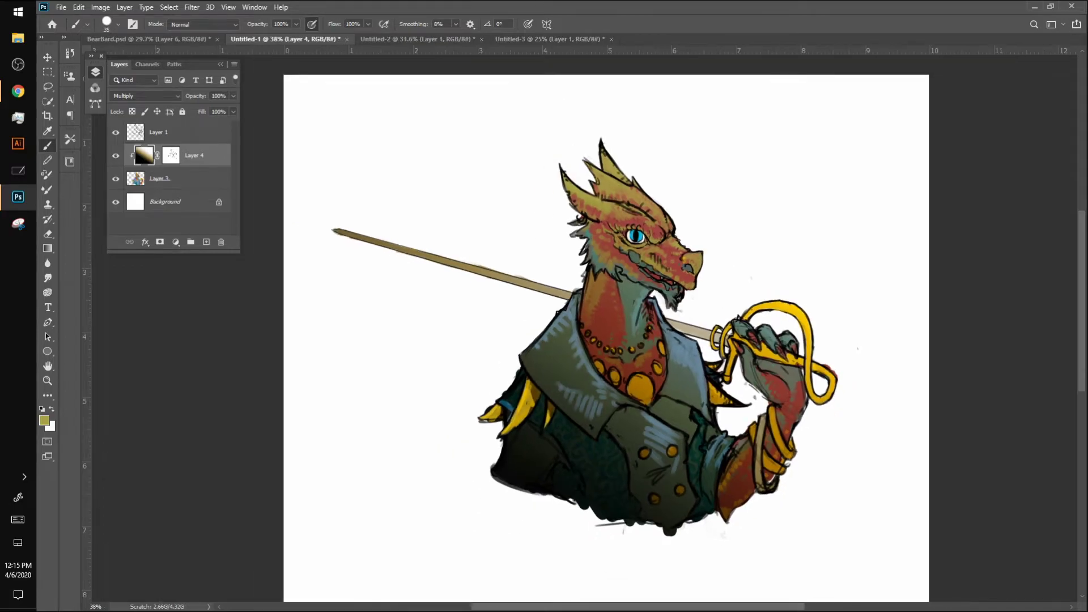
pyautogui.press(']')
pyautogui.click(48, 249)
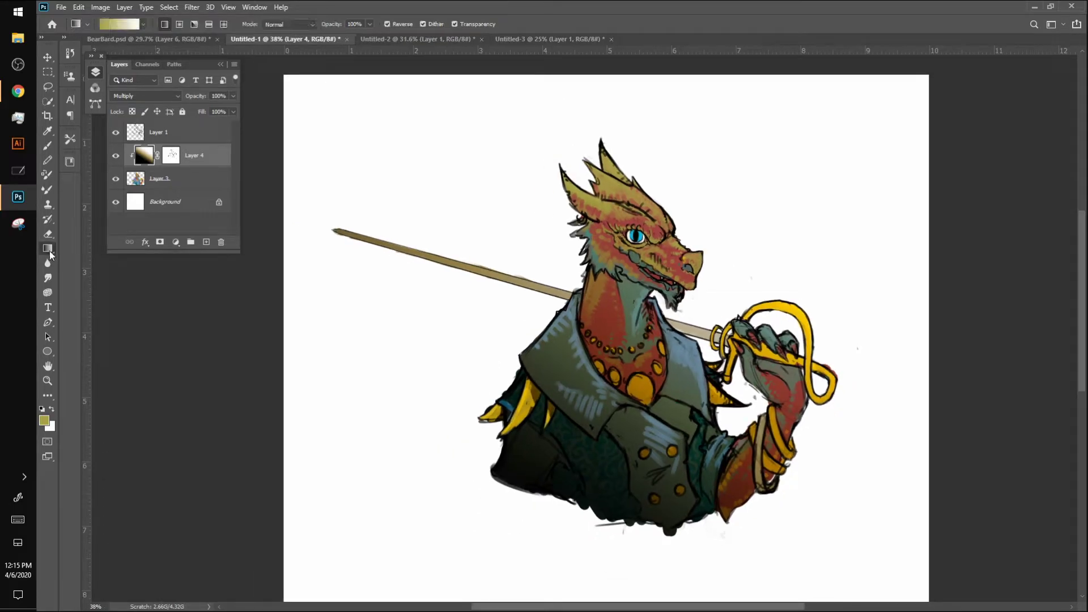
pyautogui.click(44, 420)
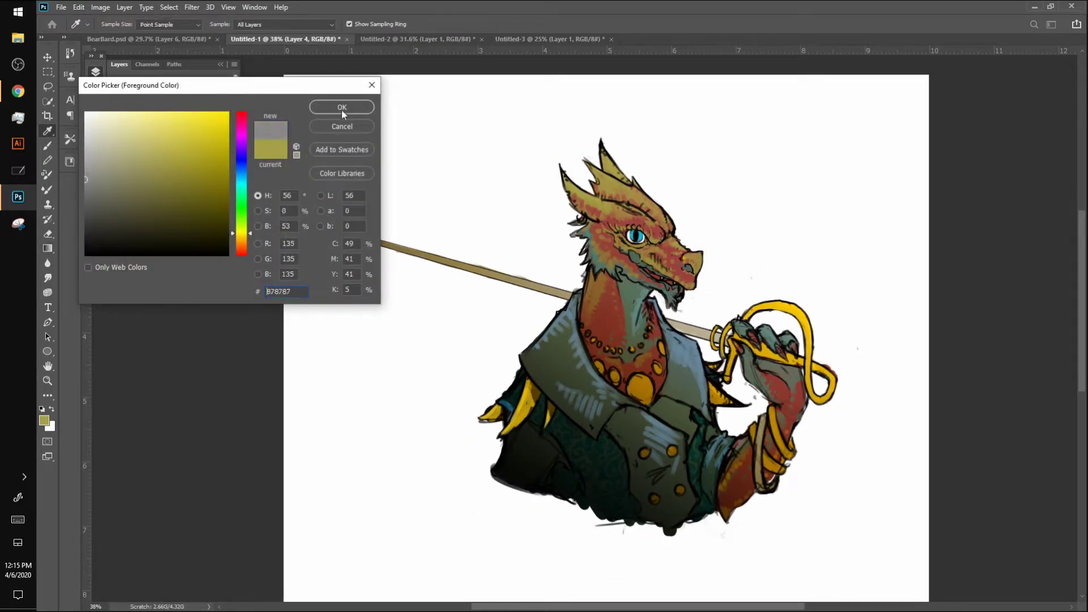
pyautogui.click(341, 107)
pyautogui.press('g')
pyautogui.scroll(-2, 354, 109)
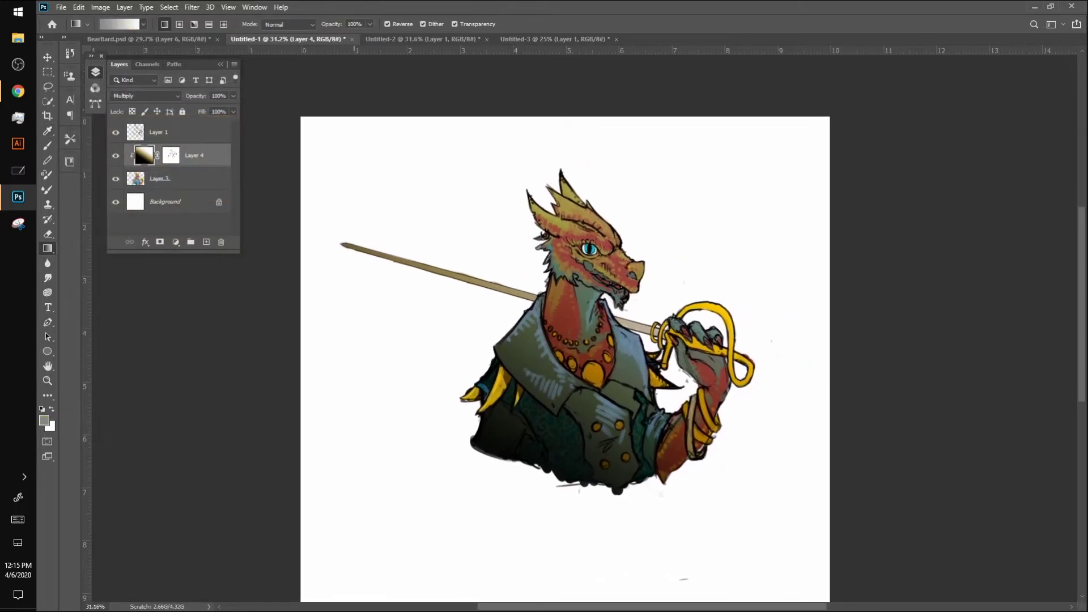
pyautogui.moveTo(689, 208)
pyautogui.mouseDown()
pyautogui.moveTo(418, 564)
pyautogui.moveTo(770, 114)
pyautogui.mouseUp()
pyautogui.moveTo(712, 161); pyautogui.dragTo(413, 588)
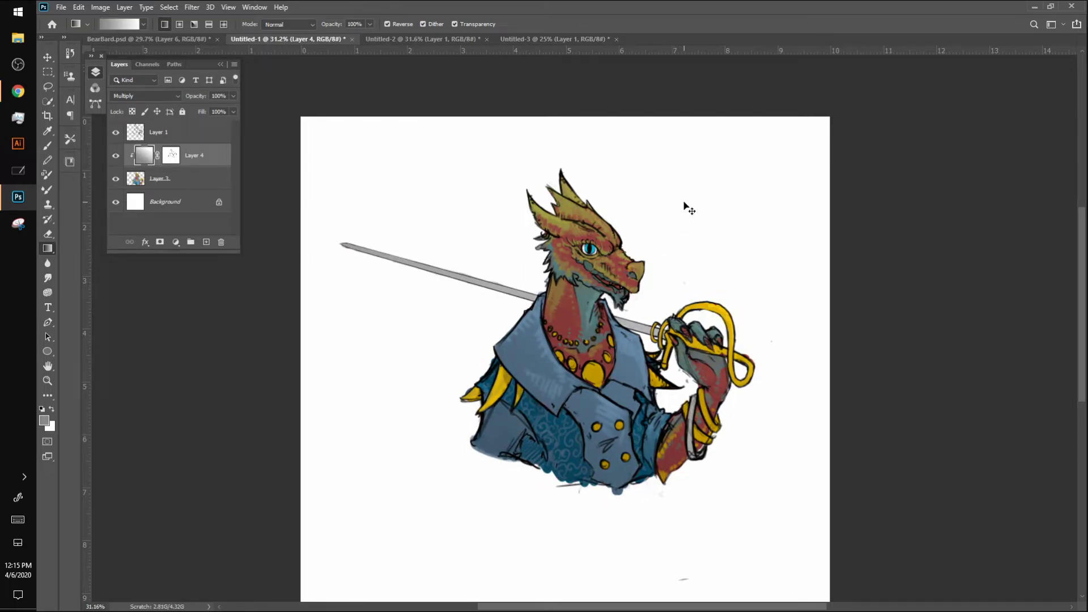
# Colorize the new gradient on Layer 4 with a muted blue-violet tint using Hue/Saturation
pyautogui.hotkey('ctrl', 'u')
pyautogui.moveTo(885, 113); pyautogui.dragTo(904, 145)
pyautogui.click(1000, 180)
pyautogui.moveTo(848, 113); pyautogui.dragTo(891, 174)
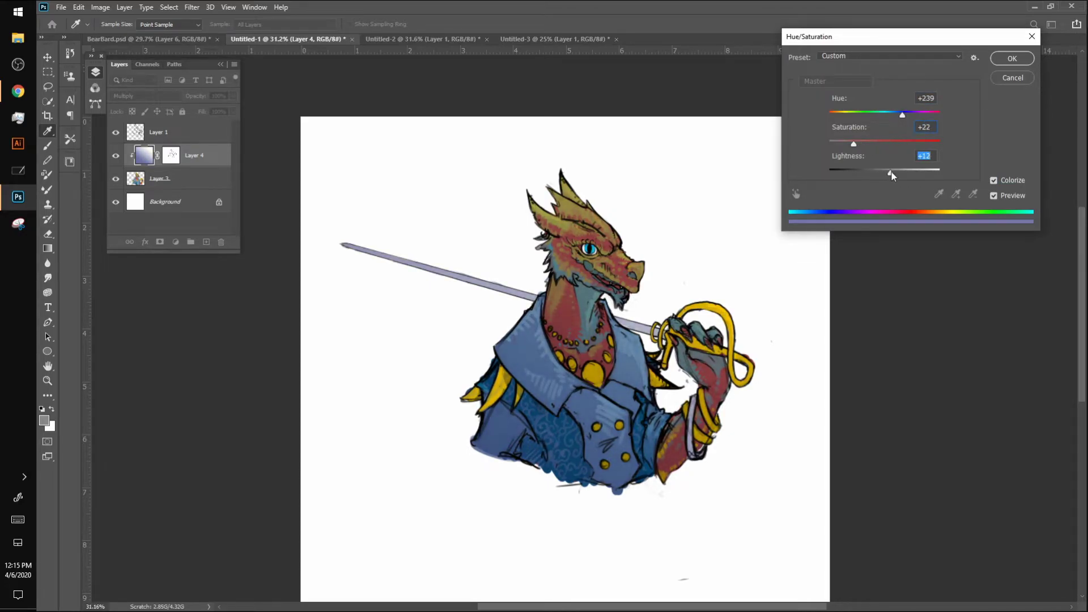
pyautogui.moveTo(874, 118); pyautogui.dragTo(906, 118)
pyautogui.click(1011, 57)
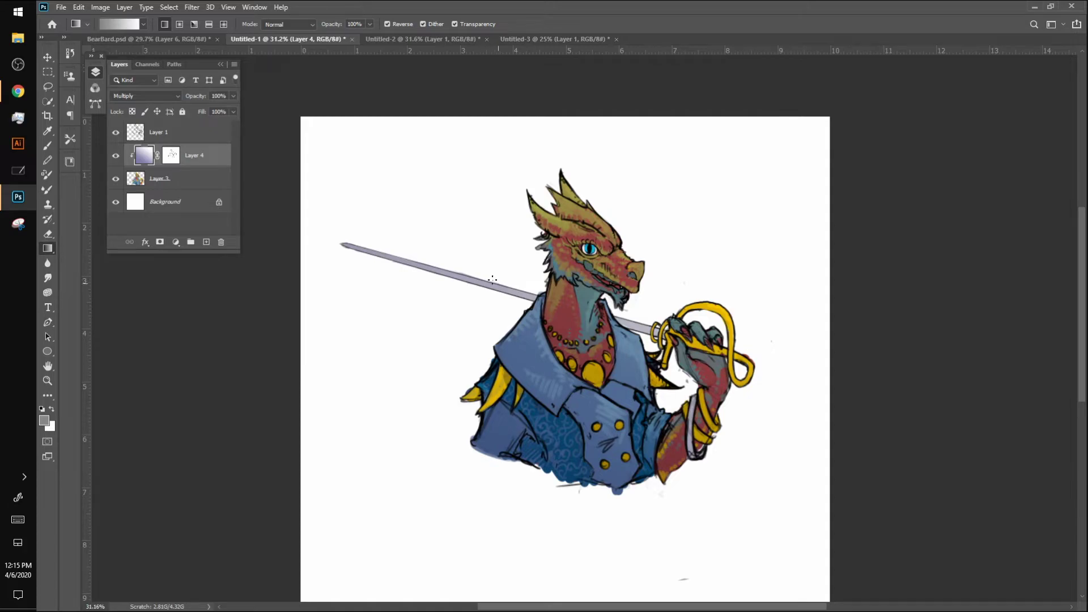
# Set the brush's foreground colour to pure red (ff0000)
pyautogui.press('b')
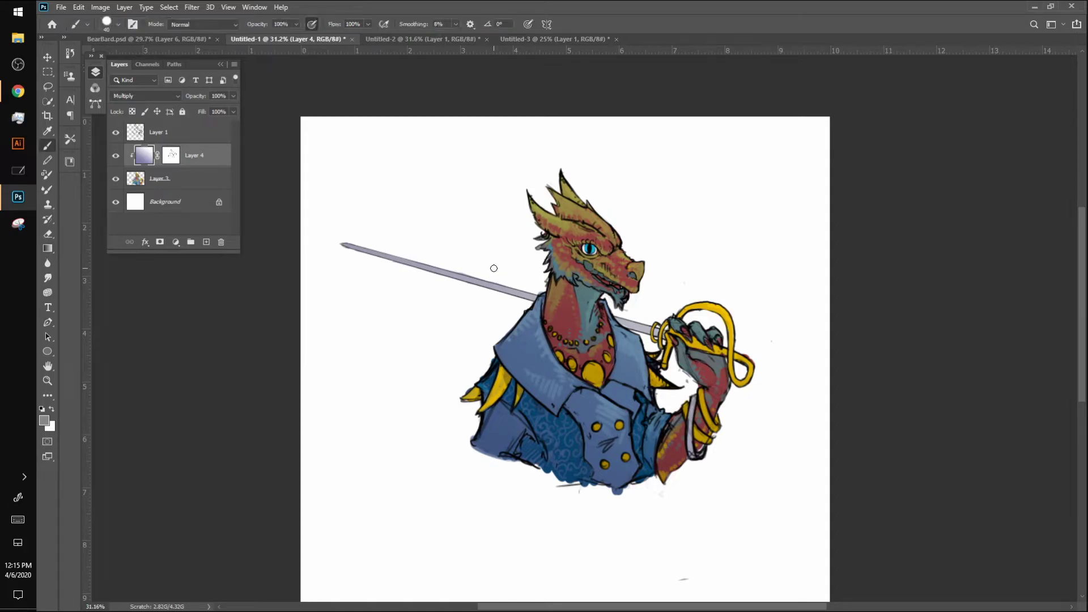
pyautogui.press('i')
pyautogui.click(44, 420)
pyautogui.click(227, 113)
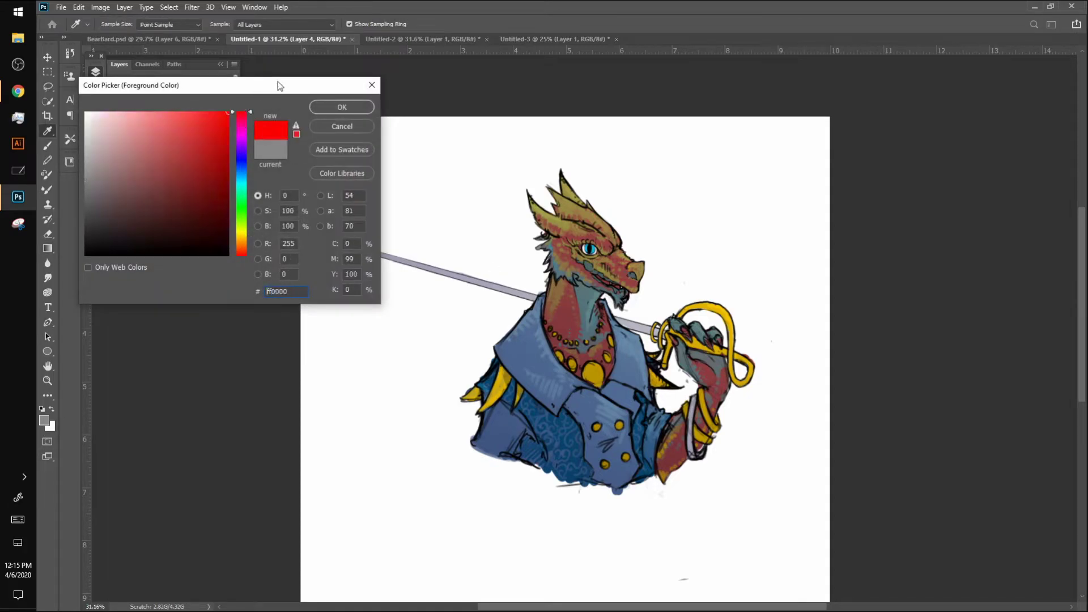
pyautogui.click(360, 107)
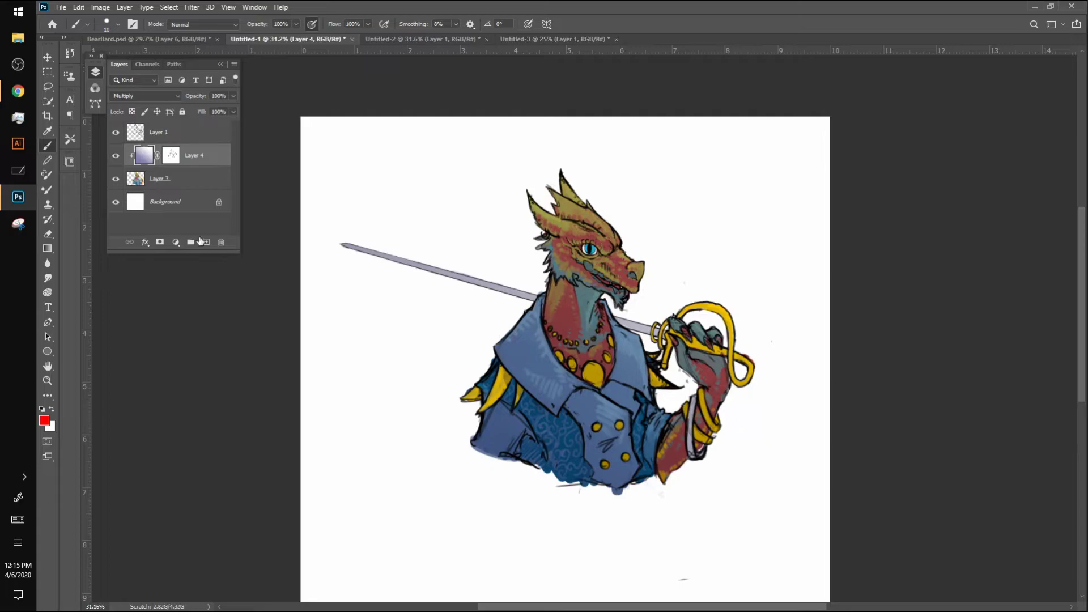
# Add a new layer above the shading layer and draw a red boxed signature monogram beside the dragon's elbow
pyautogui.click(203, 242)
pyautogui.moveTo(745, 431); pyautogui.dragTo(745, 487)
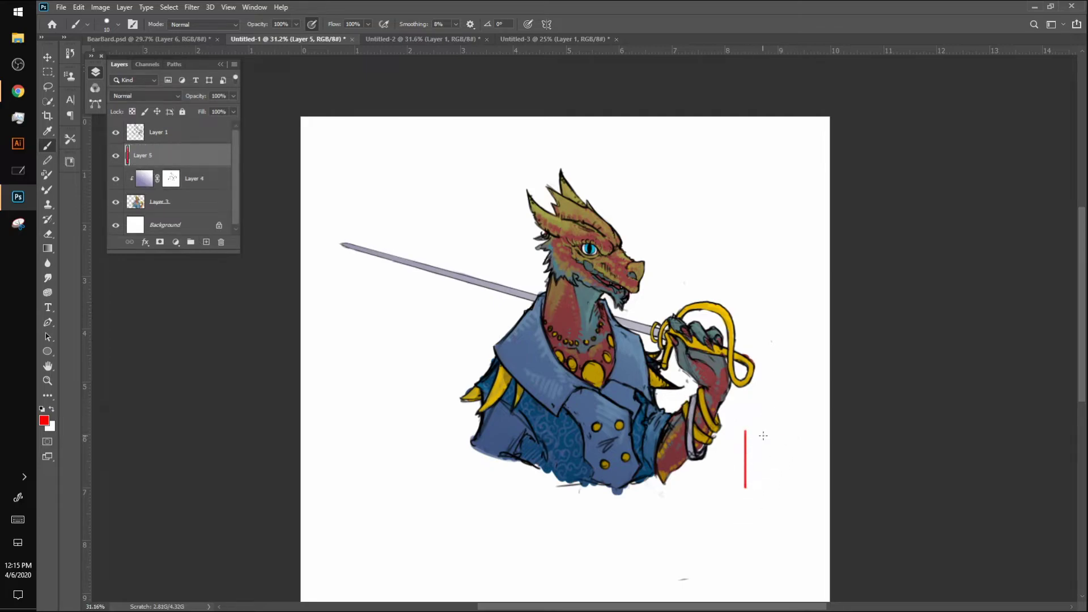
pyautogui.moveTo(775, 432)
pyautogui.mouseDown()
pyautogui.moveTo(778, 487)
pyautogui.moveTo(776, 432)
pyautogui.moveTo(739, 448)
pyautogui.moveTo(738, 499)
pyautogui.mouseUp()
pyautogui.moveTo(739, 433)
pyautogui.mouseDown()
pyautogui.moveTo(754, 433)
pyautogui.moveTo(749, 494)
pyautogui.mouseUp()
pyautogui.moveTo(736, 470)
pyautogui.mouseDown()
pyautogui.moveTo(757, 471)
pyautogui.moveTo(769, 437)
pyautogui.mouseUp()
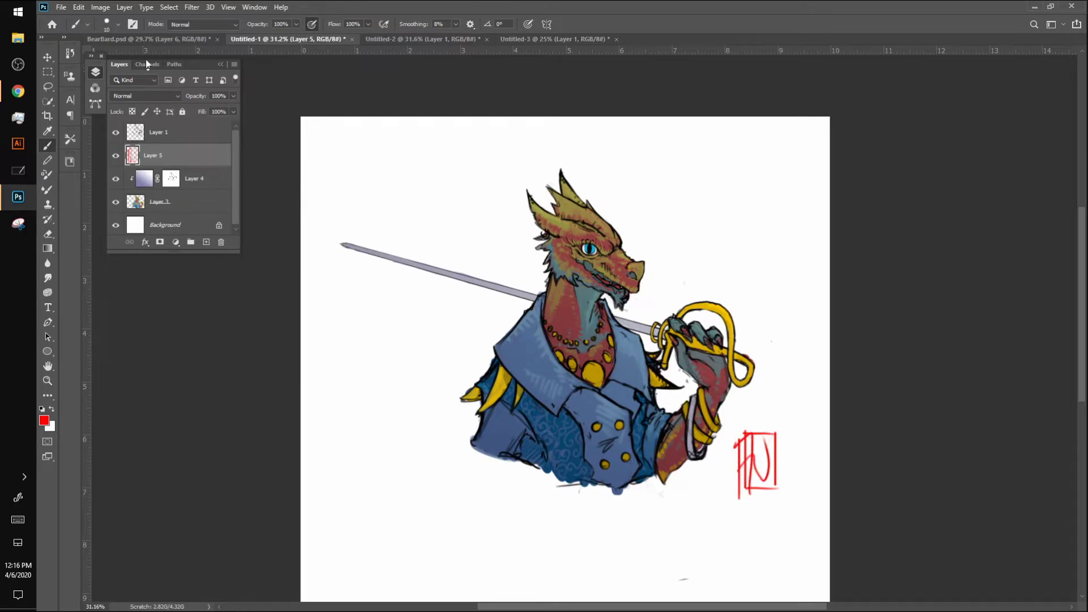
# Look through the open documents and switch to the shared Aggie.io drawing in Chrome
pyautogui.click(142, 39)
pyautogui.click(561, 37)
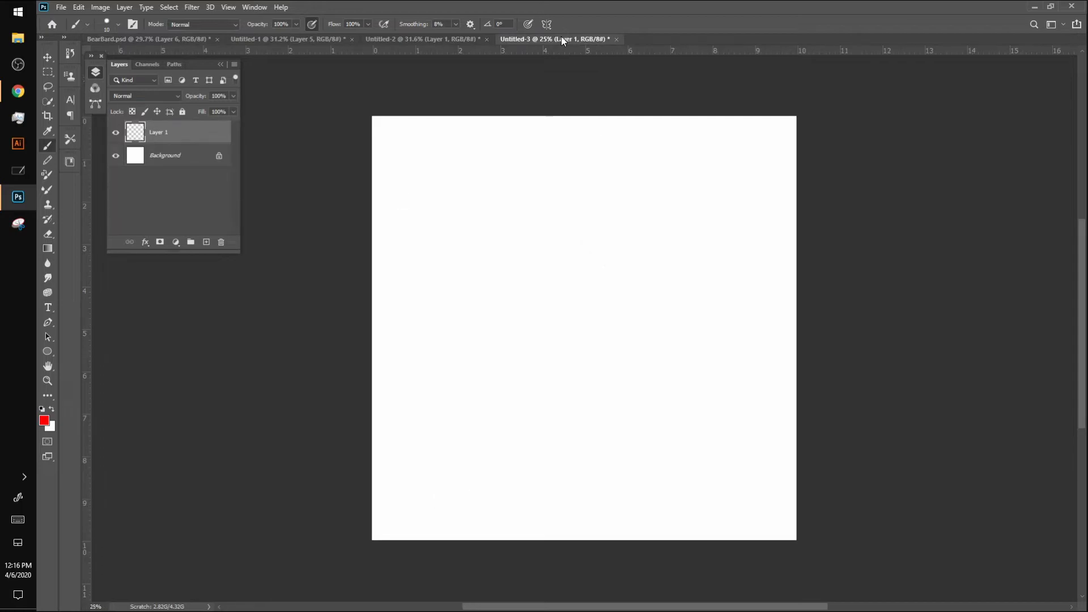
pyautogui.click(430, 40)
pyautogui.click(326, 37)
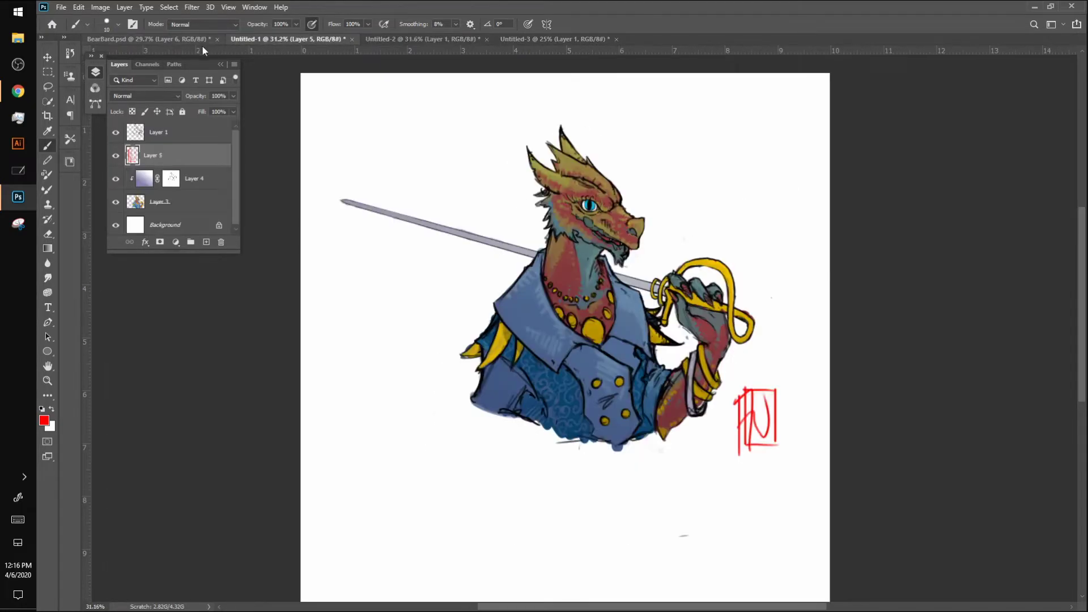
pyautogui.click(204, 39)
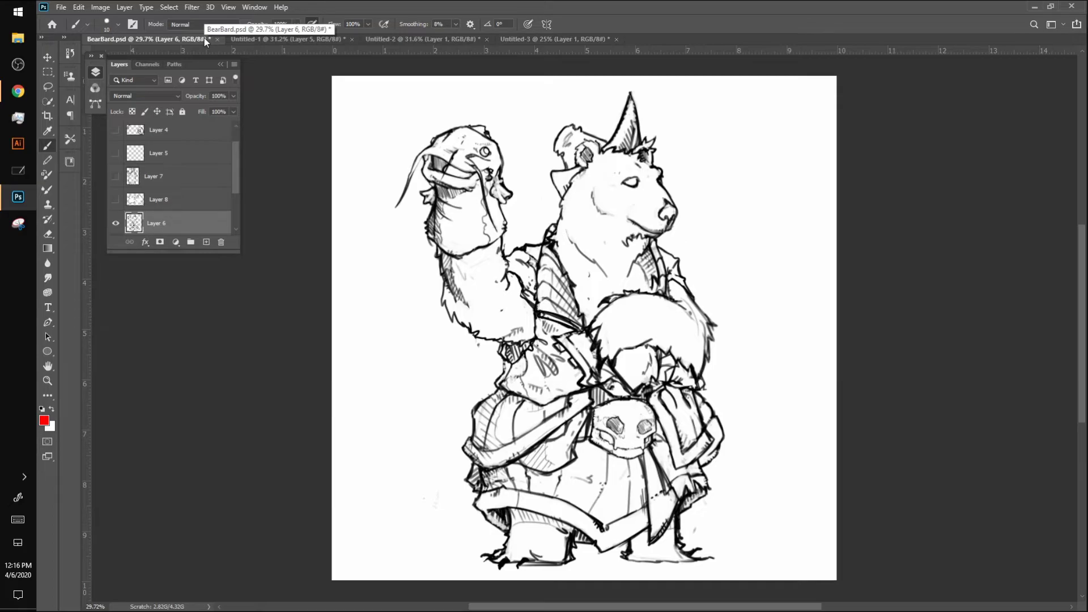
pyautogui.hotkey('alt', 'Tab')
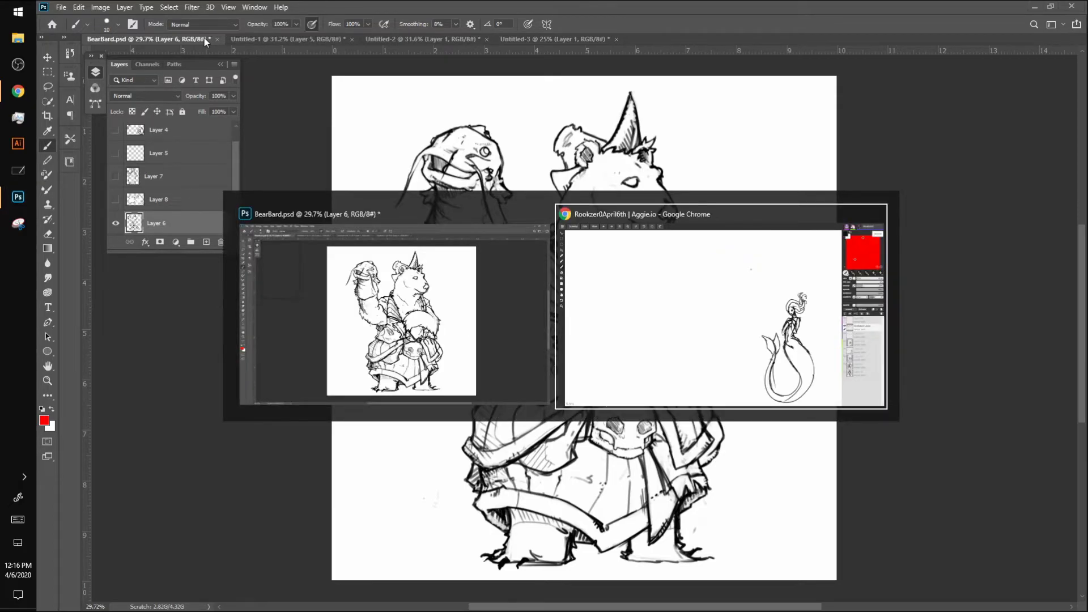
pyautogui.press('Escape')
pyautogui.hotkey('alt', 'Tab')
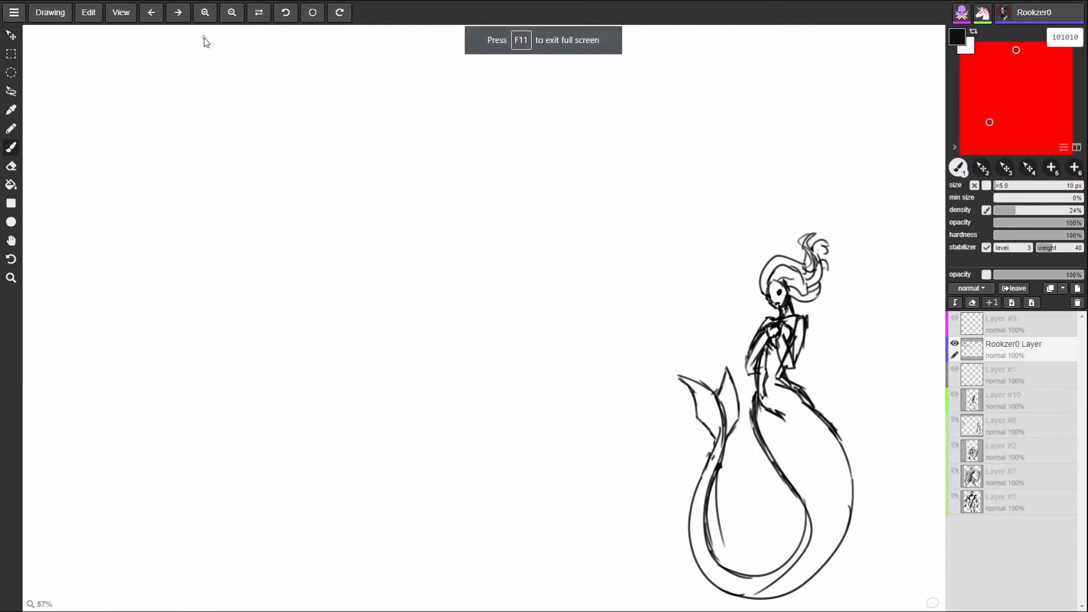
# Rough in the mermaid's large sweeping hair shape, oval face and chest on the empty canvas beside the small sketch
pyautogui.moveTo(351, 226)
pyautogui.mouseDown()
pyautogui.moveTo(340, 269)
pyautogui.moveTo(332, 225)
pyautogui.moveTo(199, 300)
pyautogui.mouseUp()
pyautogui.moveTo(221, 316)
pyautogui.mouseDown()
pyautogui.moveTo(266, 352)
pyautogui.moveTo(146, 427)
pyautogui.moveTo(331, 264)
pyautogui.moveTo(304, 298)
pyautogui.moveTo(295, 391)
pyautogui.mouseUp()
pyautogui.moveTo(230, 419); pyautogui.dragTo(247, 416)
pyautogui.moveTo(344, 287)
pyautogui.mouseDown()
pyautogui.moveTo(361, 339)
pyautogui.moveTo(373, 340)
pyautogui.moveTo(376, 297)
pyautogui.mouseUp()
# Sketch the mermaid's rounded hips and the long tail curling below them
pyautogui.moveTo(396, 347); pyautogui.dragTo(425, 435)
pyautogui.moveTo(397, 356)
pyautogui.mouseDown()
pyautogui.moveTo(348, 425)
pyautogui.moveTo(431, 374)
pyautogui.moveTo(263, 541)
pyautogui.mouseUp()
pyautogui.moveTo(356, 375); pyautogui.dragTo(323, 496)
pyautogui.moveTo(349, 426)
pyautogui.mouseDown()
pyautogui.moveTo(200, 545)
pyautogui.moveTo(260, 610)
pyautogui.mouseUp()
pyautogui.moveTo(232, 549)
pyautogui.mouseDown()
pyautogui.moveTo(215, 594)
pyautogui.moveTo(470, 467)
pyautogui.mouseUp()
pyautogui.moveTo(298, 521); pyautogui.dragTo(331, 610)
# Sketch the rising end of the mermaid's tail with its forked fin
pyautogui.moveTo(396, 606)
pyautogui.mouseDown()
pyautogui.moveTo(476, 369)
pyautogui.moveTo(542, 321)
pyautogui.mouseUp()
pyautogui.moveTo(466, 447); pyautogui.dragTo(585, 427)
pyautogui.moveTo(513, 374)
pyautogui.mouseDown()
pyautogui.moveTo(592, 427)
pyautogui.moveTo(617, 282)
pyautogui.moveTo(586, 294)
pyautogui.moveTo(602, 429)
pyautogui.moveTo(472, 437)
pyautogui.mouseUp()
pyautogui.moveTo(613, 276); pyautogui.dragTo(493, 340)
pyautogui.moveTo(566, 291)
pyautogui.mouseDown()
pyautogui.moveTo(453, 414)
pyautogui.moveTo(471, 476)
pyautogui.mouseUp()
pyautogui.moveTo(474, 437); pyautogui.dragTo(483, 532)
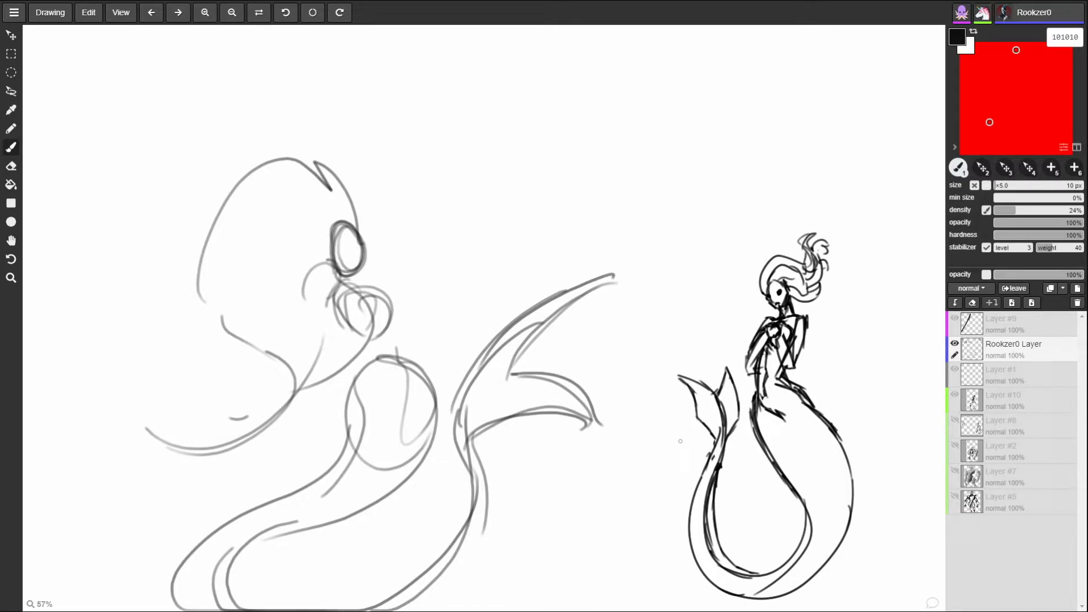
# Brush in the mermaid's torso and both arms, and reinforce the hip and tail contour
pyautogui.press('z')
pyautogui.moveTo(620, 420); pyautogui.dragTo(538, 524)
pyautogui.press('space')
pyautogui.moveTo(609, 349); pyautogui.dragTo(571, 442)
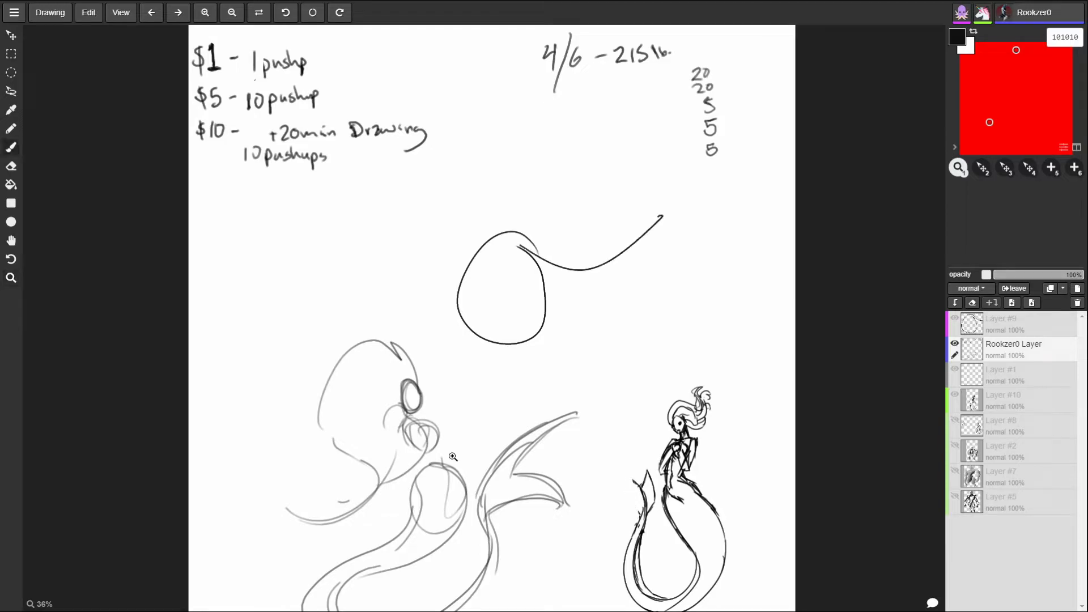
pyautogui.press('b')
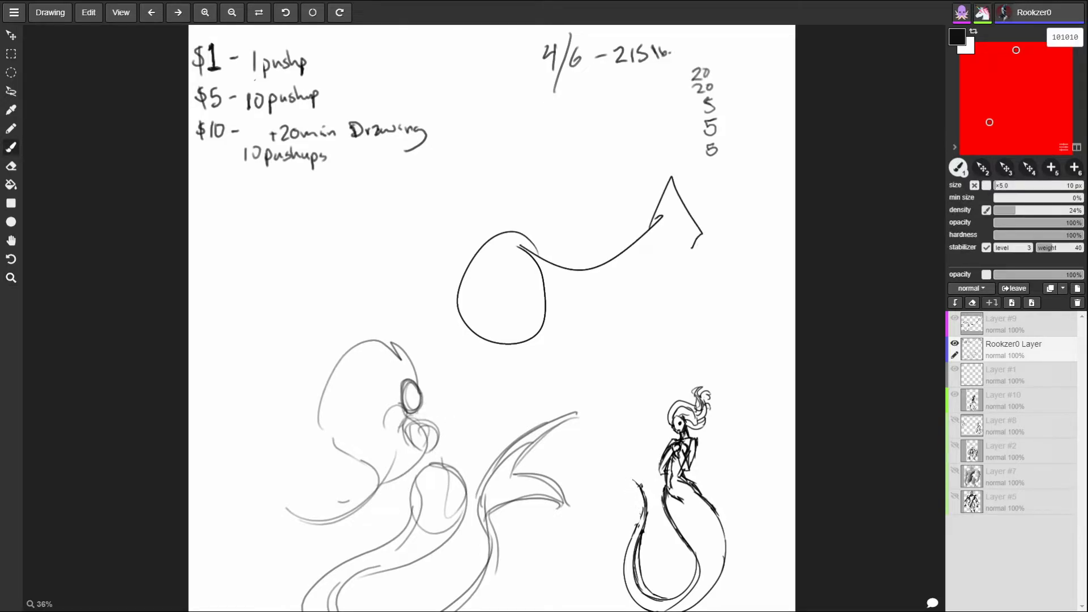
pyautogui.moveTo(412, 449)
pyautogui.mouseDown()
pyautogui.moveTo(410, 505)
pyautogui.moveTo(395, 534)
pyautogui.moveTo(409, 522)
pyautogui.mouseUp()
pyautogui.moveTo(446, 462); pyautogui.dragTo(469, 533)
pyautogui.moveTo(400, 415)
pyautogui.mouseDown()
pyautogui.moveTo(391, 434)
pyautogui.moveTo(431, 432)
pyautogui.moveTo(456, 458)
pyautogui.moveTo(389, 507)
pyautogui.mouseUp()
pyautogui.moveTo(383, 512); pyautogui.dragTo(372, 533)
pyautogui.moveTo(453, 457); pyautogui.dragTo(488, 477)
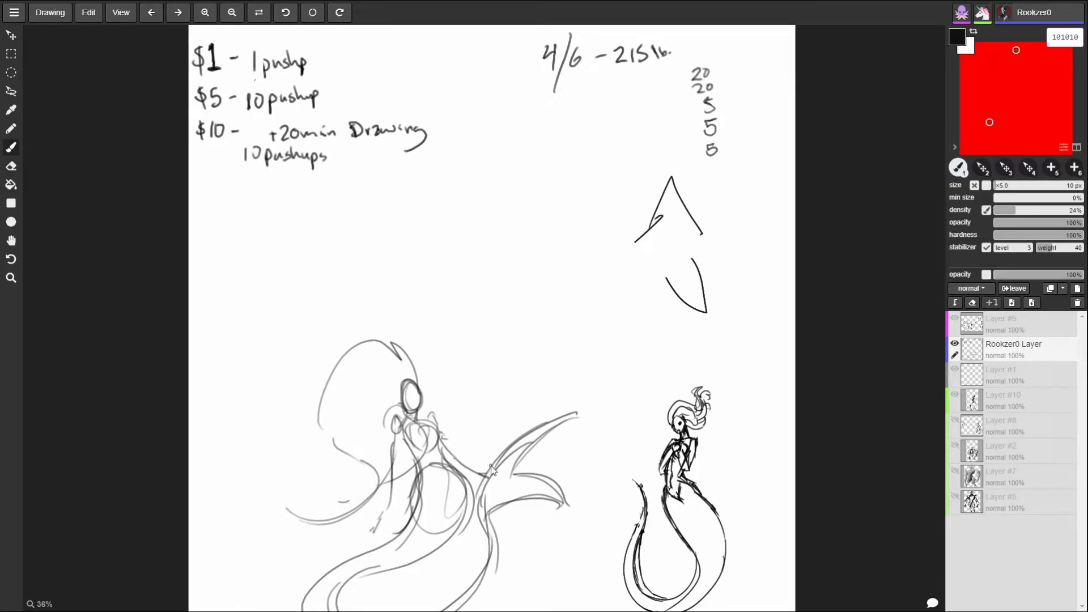
pyautogui.moveTo(434, 445); pyautogui.dragTo(435, 538)
pyautogui.moveTo(400, 434); pyautogui.dragTo(395, 475)
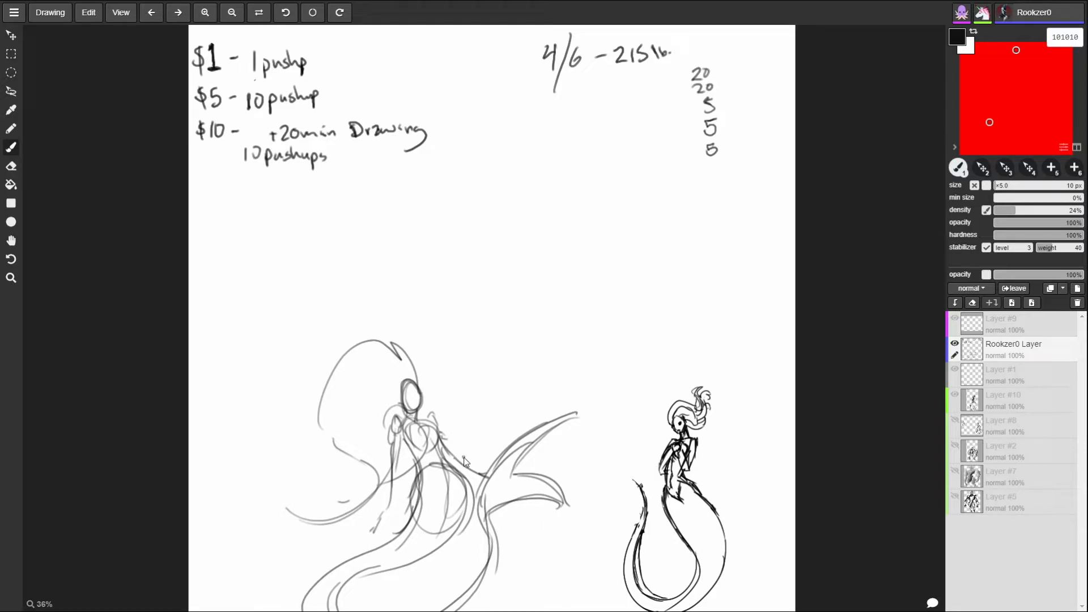
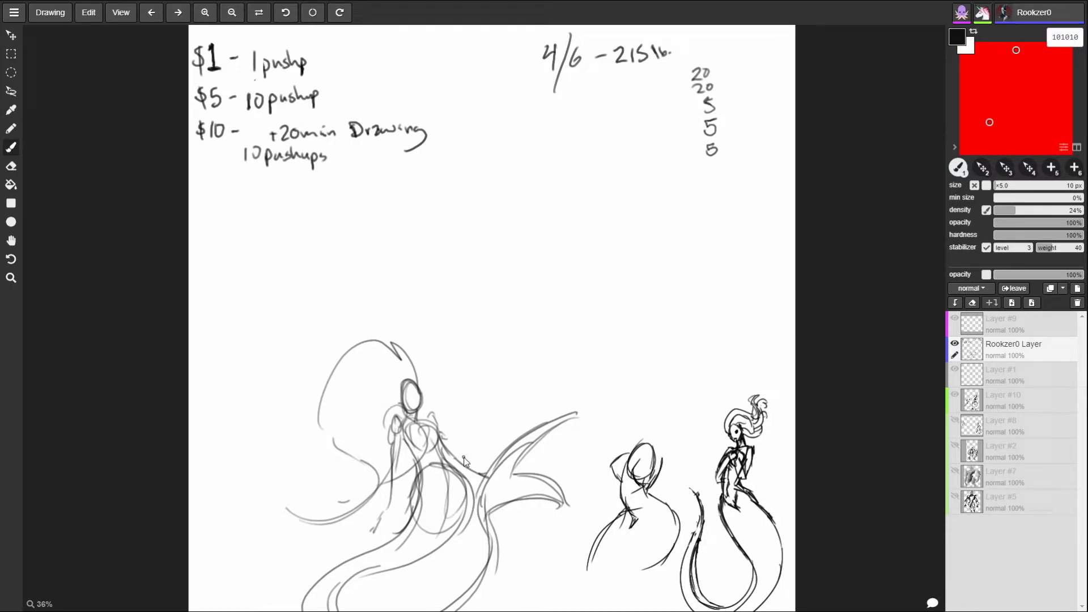
pyautogui.moveTo(469, 504)
pyautogui.mouseDown()
pyautogui.moveTo(436, 561)
pyautogui.moveTo(338, 610)
pyautogui.moveTo(458, 531)
pyautogui.mouseUp()
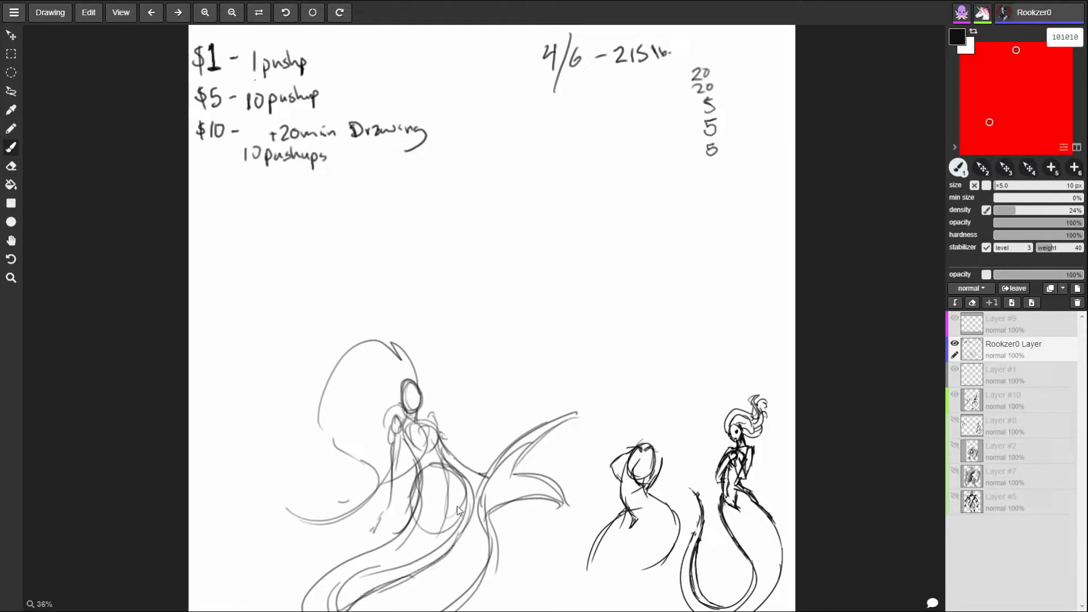
# Select the mermaid sketch with a rectangular selection, leaving out the written notes above it
pyautogui.click(11, 35)
pyautogui.moveTo(430, 454)
pyautogui.mouseDown()
pyautogui.moveTo(431, 294)
pyautogui.moveTo(436, 422)
pyautogui.moveTo(454, 460)
pyautogui.mouseUp()
pyautogui.click(12, 54)
pyautogui.moveTo(414, 396); pyautogui.dragTo(584, 610)
pyautogui.moveTo(230, 245); pyautogui.dragTo(749, 611)
pyautogui.press('space')
pyautogui.moveTo(652, 471); pyautogui.dragTo(647, 425)
pyautogui.moveTo(205, 164); pyautogui.dragTo(723, 592)
# Move the selected mermaid sketch up between the written notes and deselect it
pyautogui.click(21, 38)
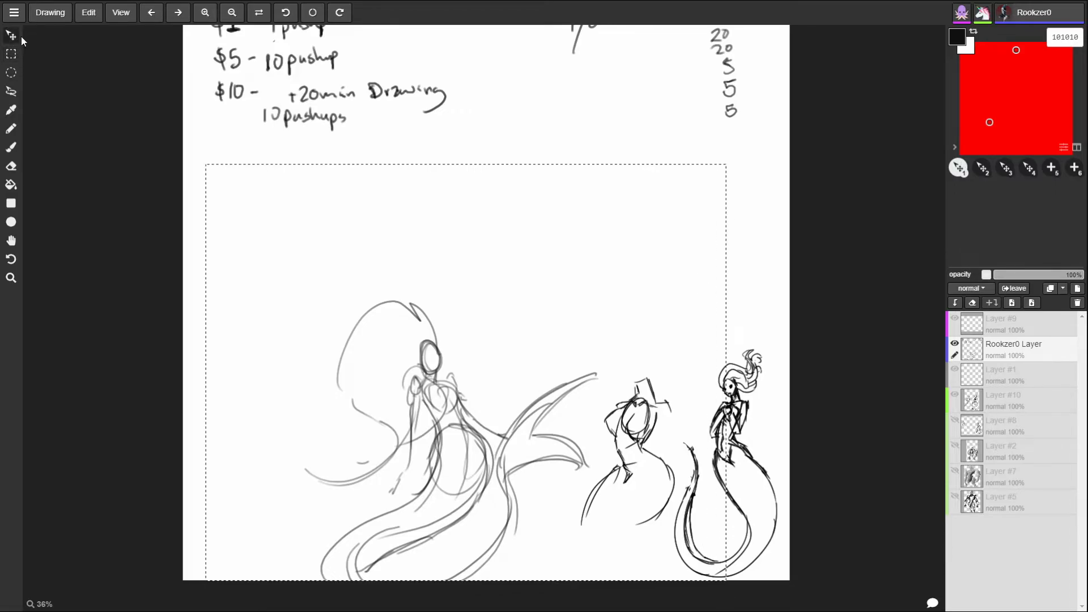
pyautogui.moveTo(449, 467)
pyautogui.mouseDown()
pyautogui.moveTo(533, 218)
pyautogui.moveTo(489, 203)
pyautogui.moveTo(499, 160)
pyautogui.mouseUp()
pyautogui.press('h')
pyautogui.moveTo(582, 289)
pyautogui.mouseDown()
pyautogui.moveTo(573, 369)
pyautogui.moveTo(550, 369)
pyautogui.mouseUp()
pyautogui.press('v')
pyautogui.moveTo(521, 260); pyautogui.dragTo(508, 257)
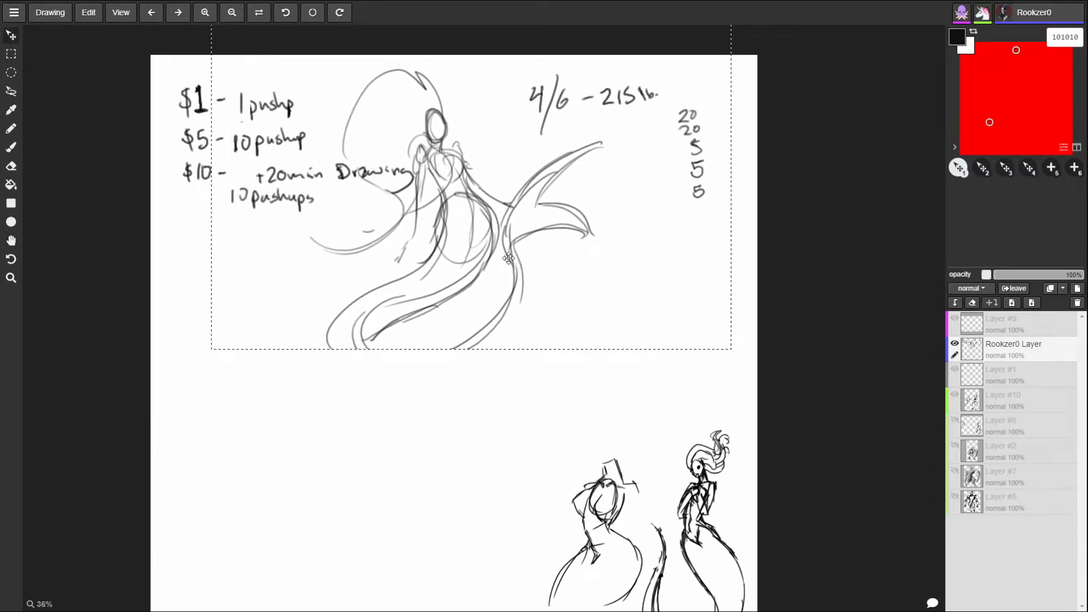
pyautogui.press('Return')
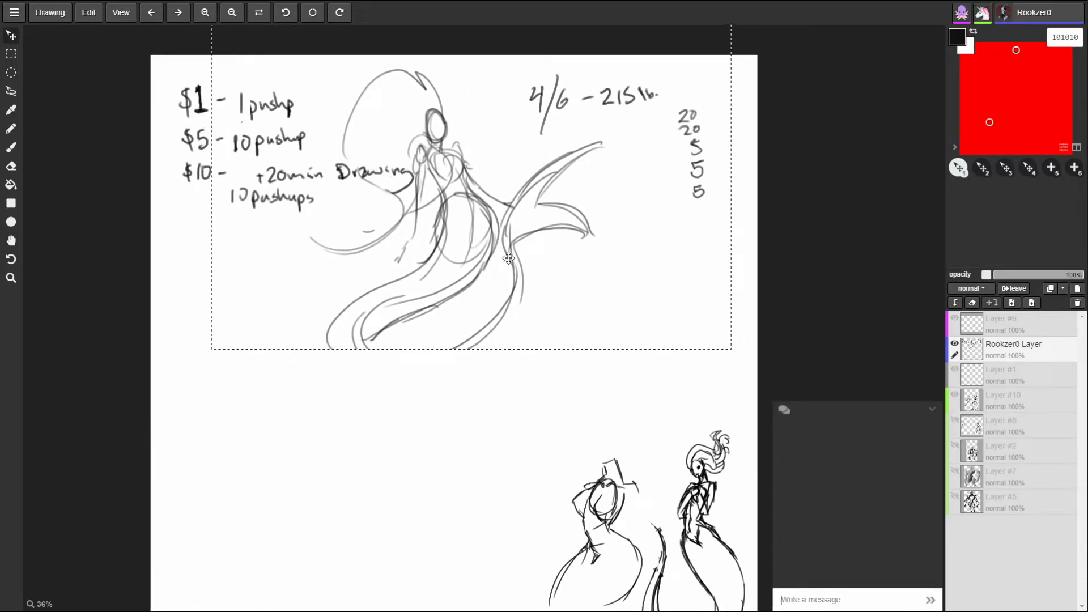
pyautogui.click(89, 12)
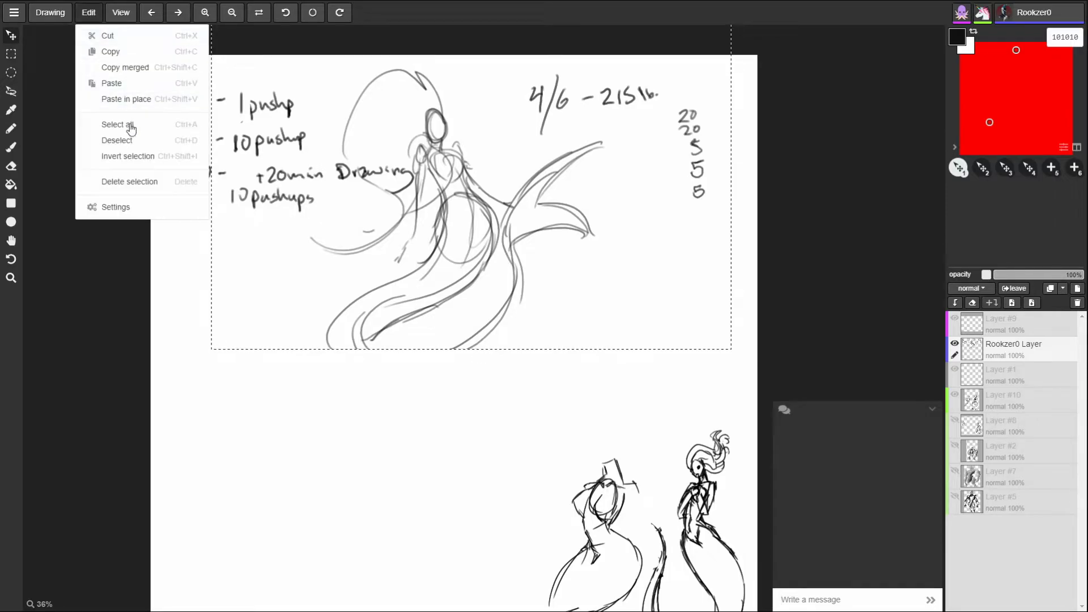
pyautogui.click(131, 139)
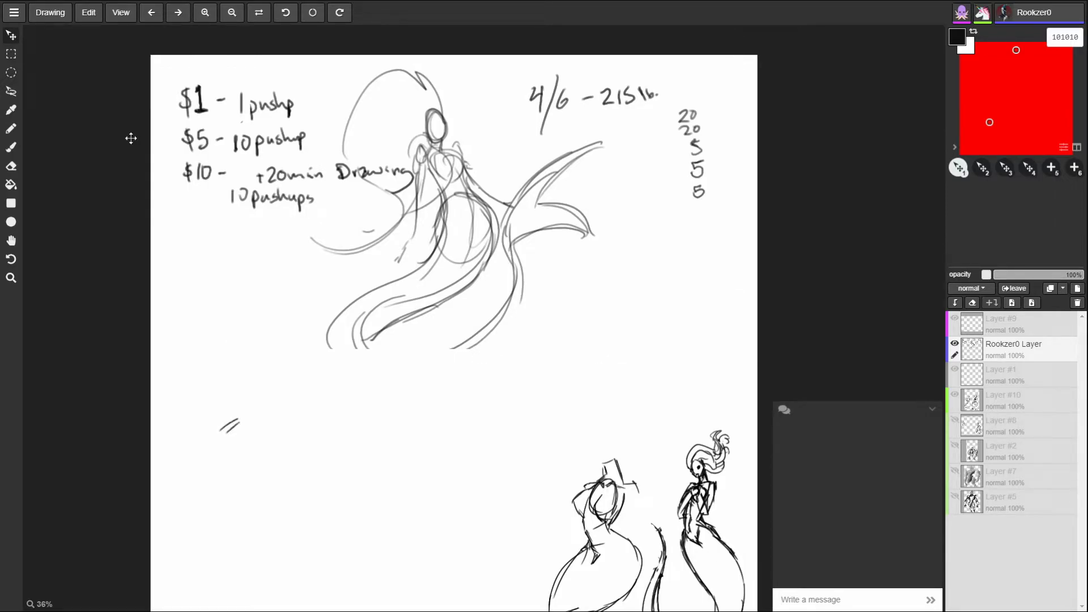
pyautogui.moveTo(253, 415)
pyautogui.mouseDown()
pyautogui.moveTo(217, 449)
pyautogui.moveTo(244, 489)
pyautogui.moveTo(233, 541)
pyautogui.mouseUp()
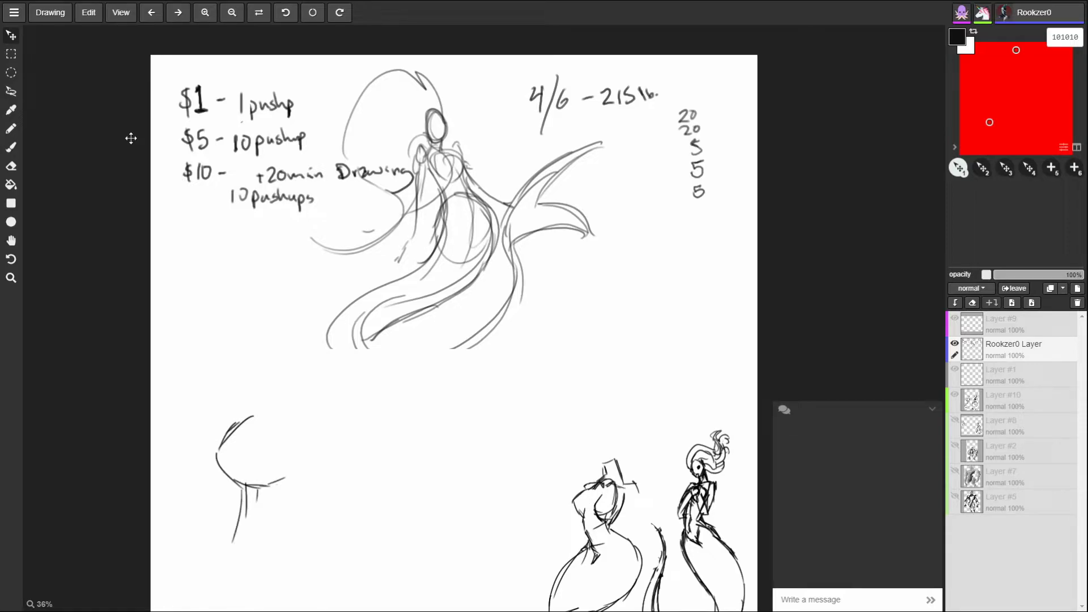
pyautogui.moveTo(308, 447); pyautogui.dragTo(294, 460)
pyautogui.press('b')
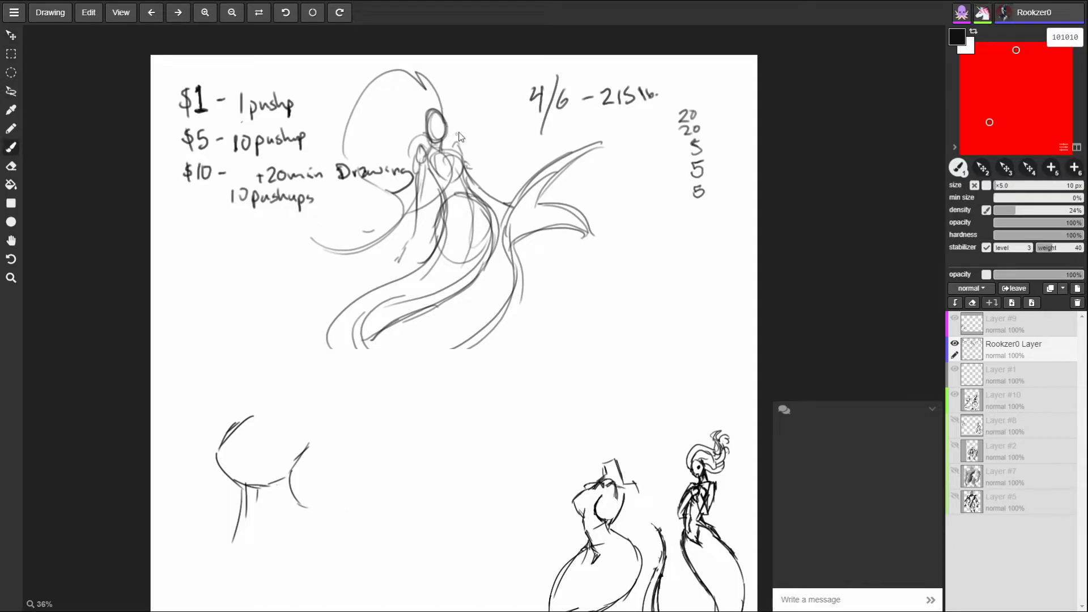
pyautogui.hotkey('ctrl', 'z')
pyautogui.press('i')
# Switch to Photoshop and flip the BearBard.psd canvas view horizontally
pyautogui.hotkey('alt', 'Tab')
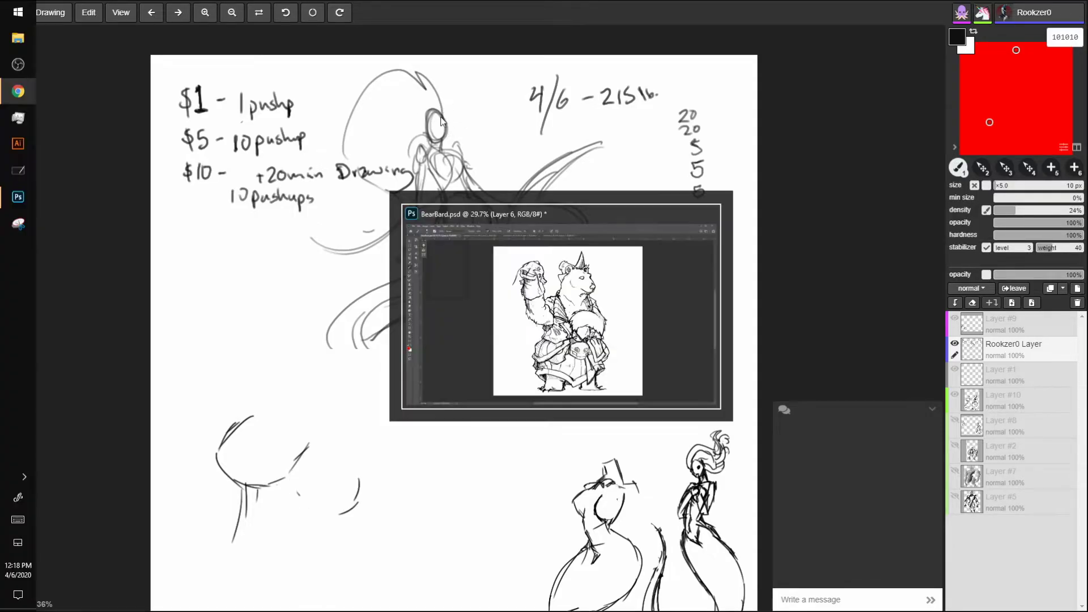
pyautogui.scroll(4, 440, 117)
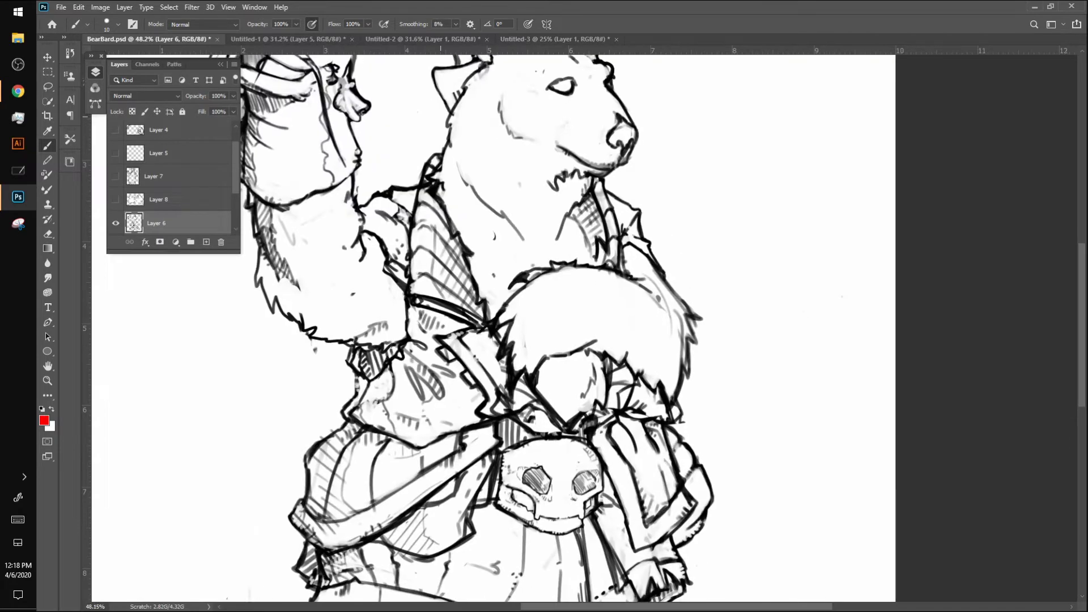
pyautogui.scroll(-4, 440, 117)
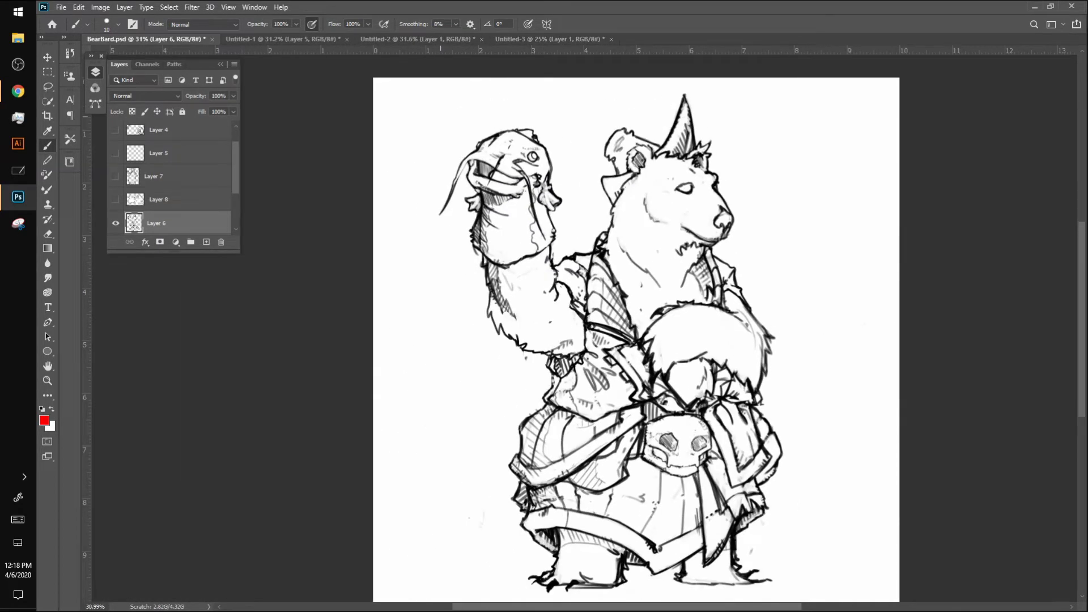
pyautogui.hotkey('ctrl', 'shift', 'h')
pyautogui.scroll(2, 677, 65)
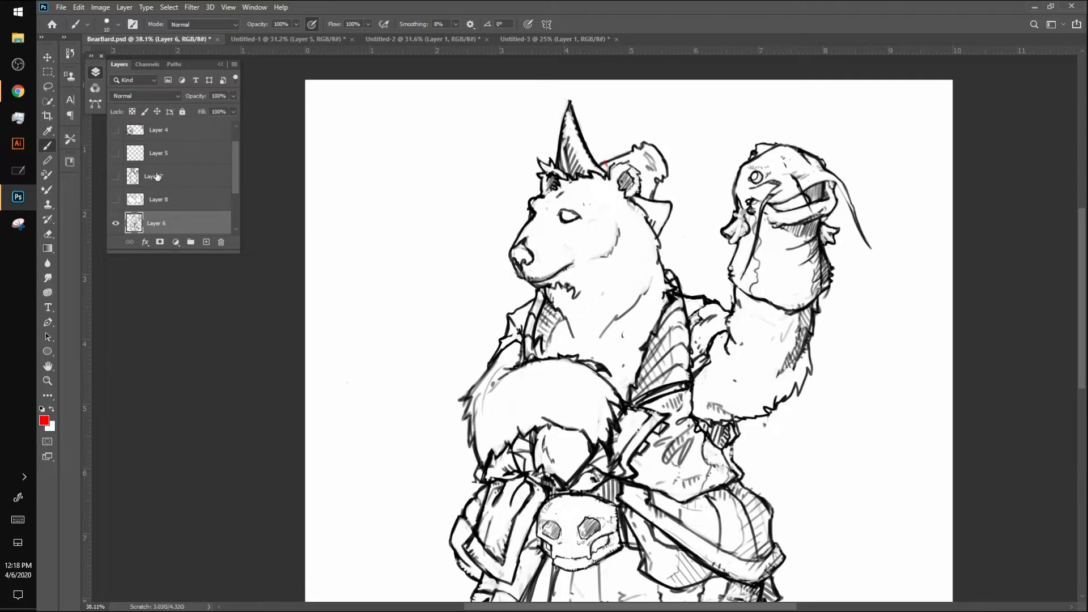
# Undo the stray red mark and draw the bear's pupil with the default black foreground colour
pyautogui.click(42, 409)
pyautogui.hotkey('ctrl', 'z')
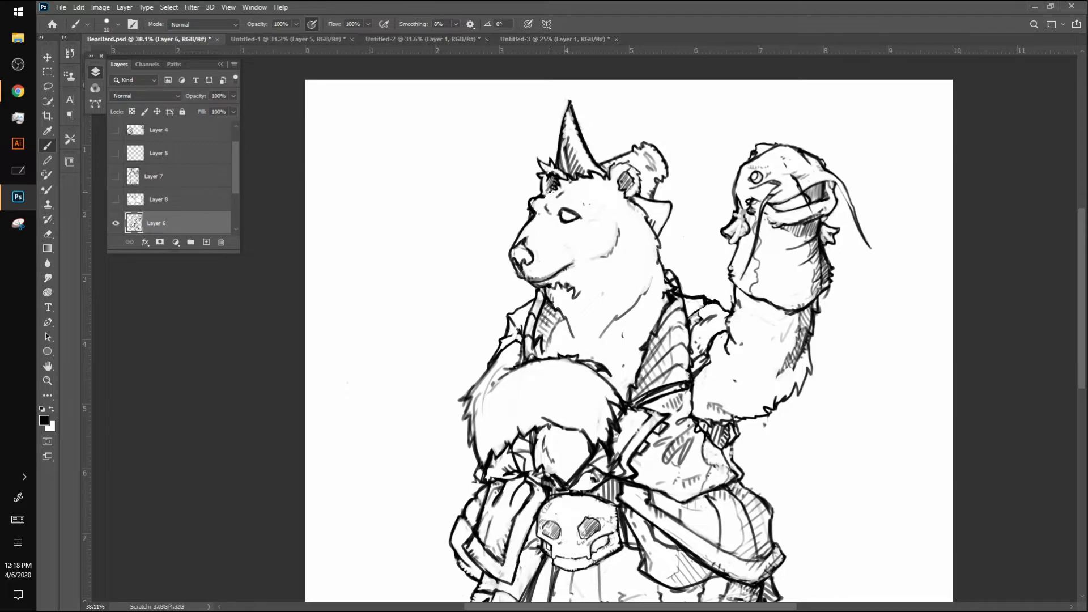
pyautogui.moveTo(563, 213); pyautogui.dragTo(571, 219)
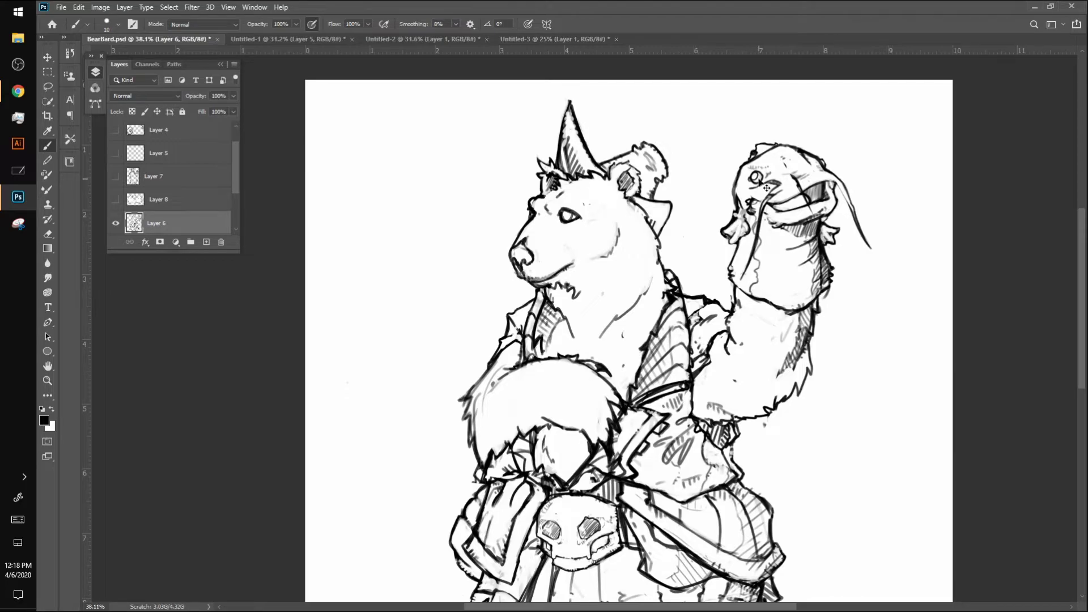
pyautogui.scroll(3, 661, 304)
pyautogui.moveTo(510, 170); pyautogui.dragTo(511, 167)
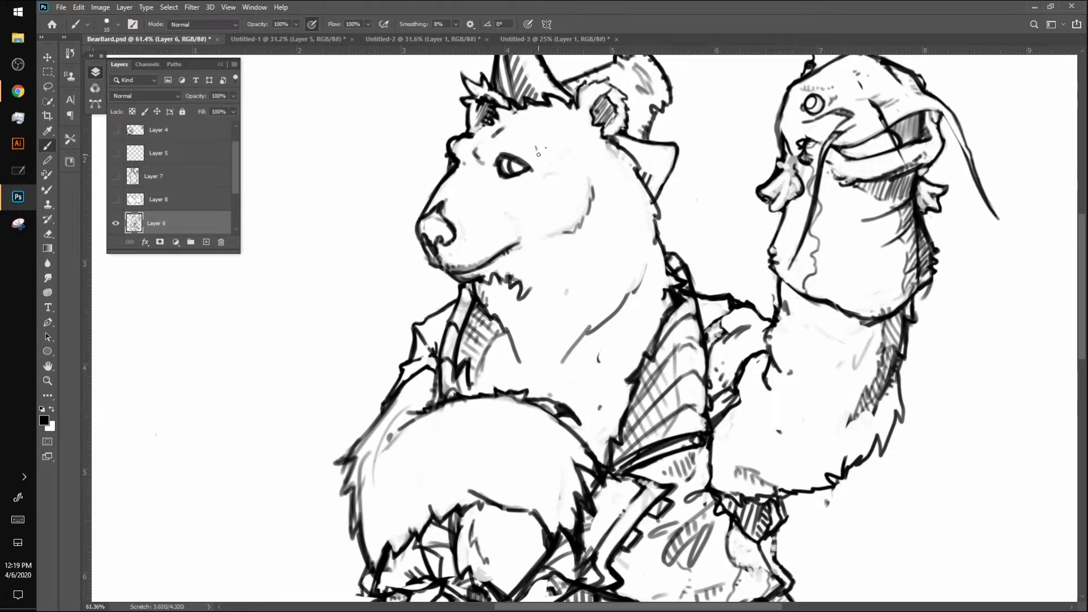
# Reduce the brush size and ink fur strokes along the lower outer edge of the bear's raised arm
pyautogui.press('z')
pyautogui.keyDown('alt'); pyautogui.click(686, 200); pyautogui.keyUp('alt')
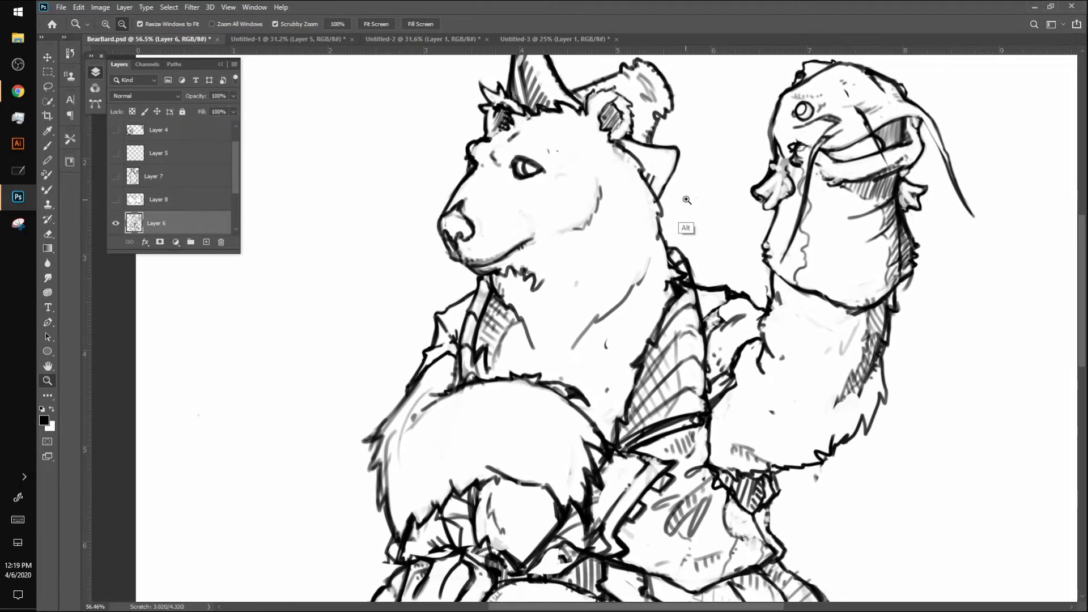
pyautogui.press('b')
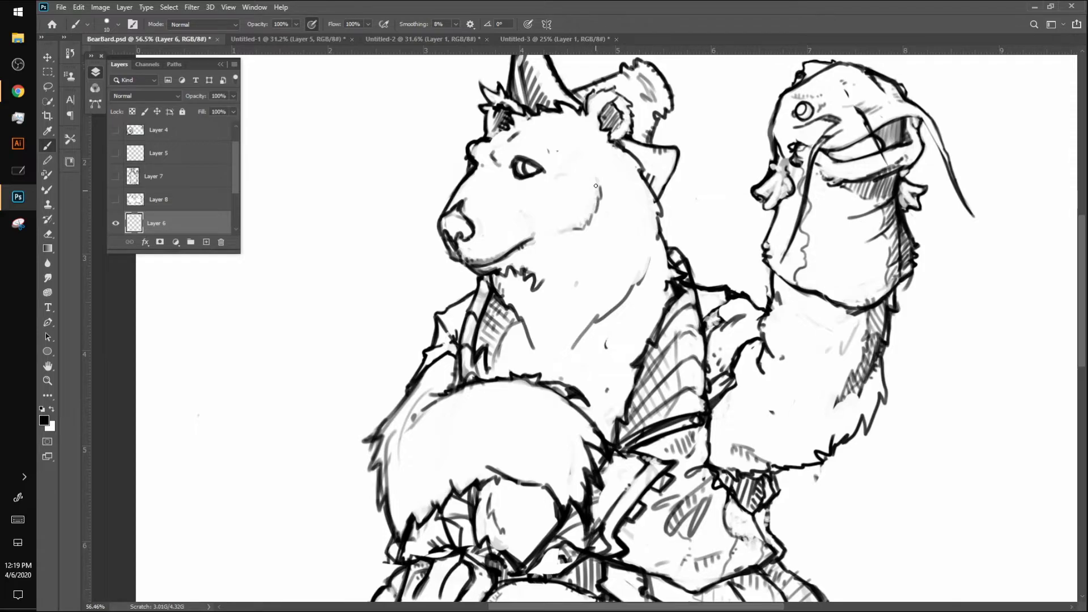
pyautogui.press('[')
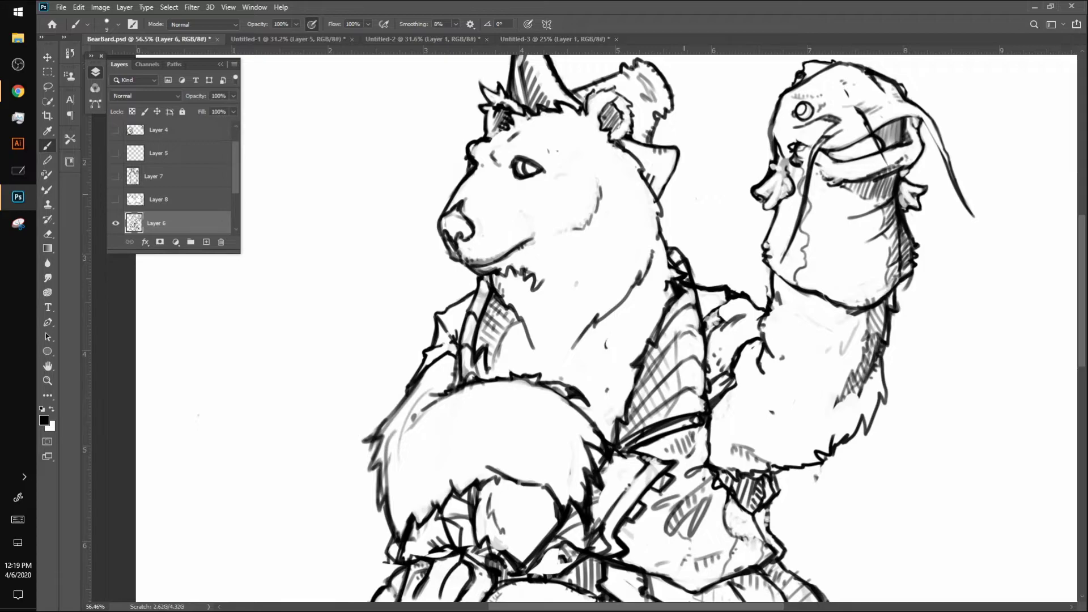
pyautogui.moveTo(671, 241); pyautogui.dragTo(647, 155)
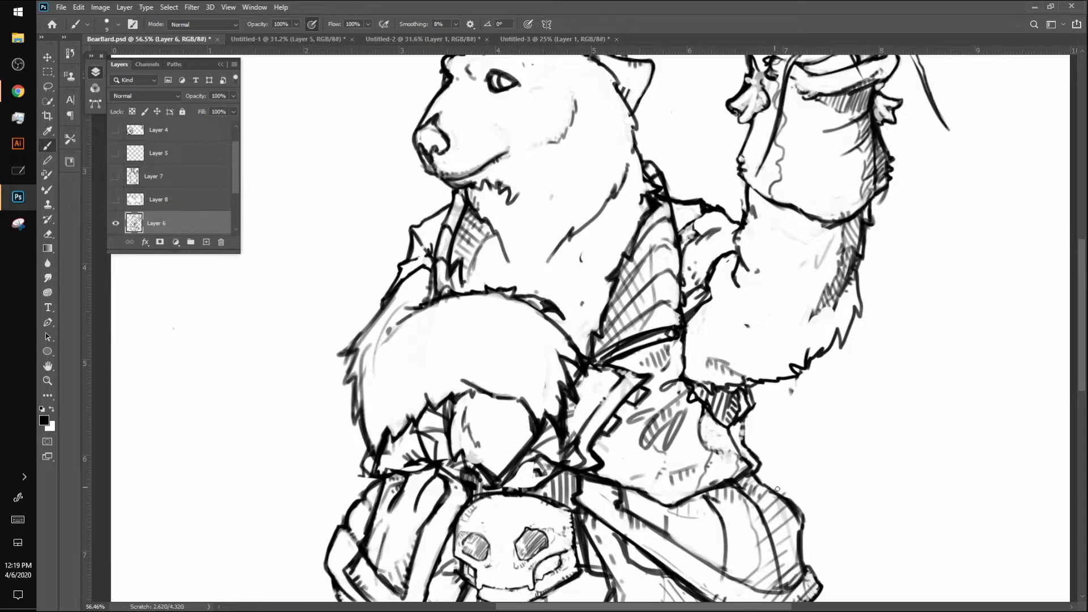
pyautogui.moveTo(797, 396); pyautogui.dragTo(800, 371)
pyautogui.moveTo(808, 321)
pyautogui.mouseDown()
pyautogui.moveTo(805, 332)
pyautogui.moveTo(827, 311)
pyautogui.mouseUp()
pyautogui.scroll(-7, 836, 297)
pyautogui.scroll(5, 835, 297)
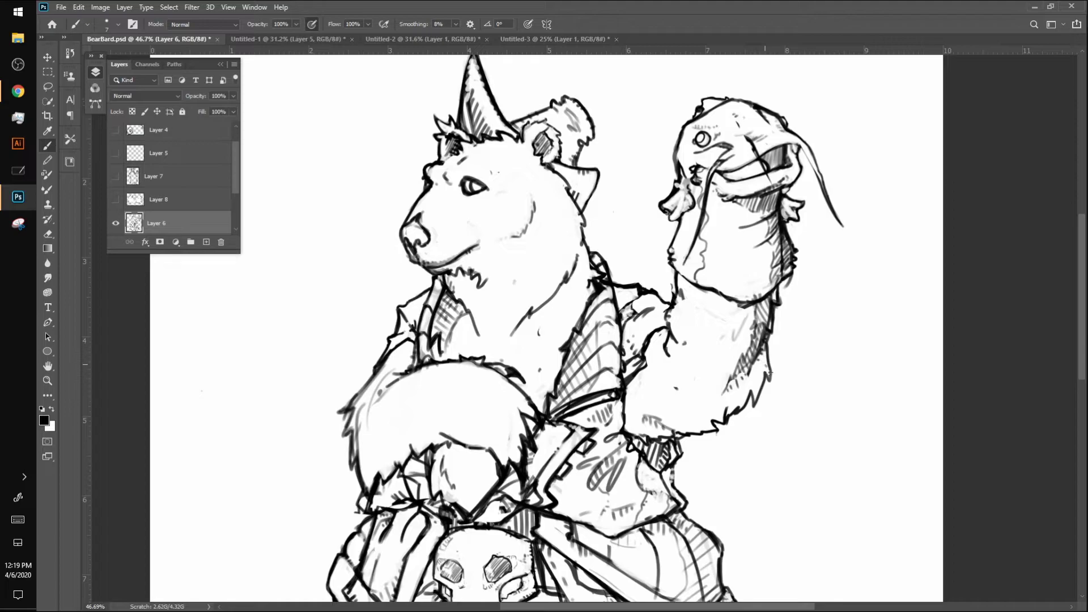
pyautogui.moveTo(763, 367)
pyautogui.mouseDown()
pyautogui.moveTo(759, 389)
pyautogui.moveTo(728, 419)
pyautogui.moveTo(741, 413)
pyautogui.mouseUp()
pyautogui.moveTo(750, 388); pyautogui.dragTo(743, 402)
# Switch to the shared Aggie.io canvas and darken the mermaid sketch's chest, sides and both arms
pyautogui.hotkey('alt', 'Tab')
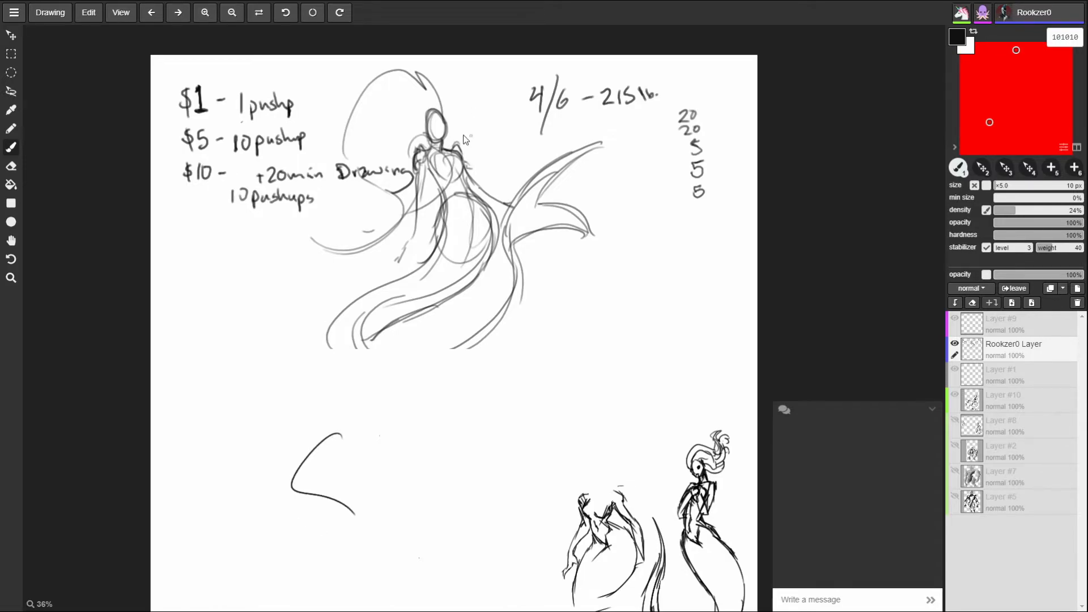
pyautogui.moveTo(445, 150)
pyautogui.mouseDown()
pyautogui.moveTo(468, 168)
pyautogui.moveTo(446, 181)
pyautogui.moveTo(461, 174)
pyautogui.mouseUp()
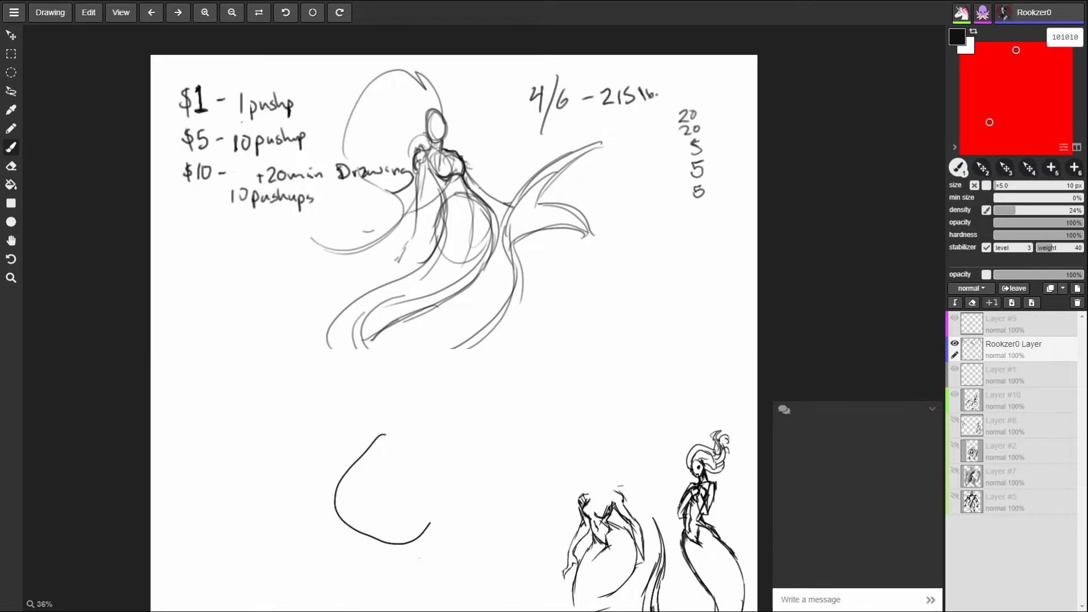
pyautogui.moveTo(434, 161)
pyautogui.mouseDown()
pyautogui.moveTo(445, 205)
pyautogui.moveTo(444, 193)
pyautogui.moveTo(421, 198)
pyautogui.mouseUp()
pyautogui.moveTo(418, 170); pyautogui.dragTo(419, 206)
pyautogui.moveTo(463, 175); pyautogui.dragTo(511, 209)
pyautogui.moveTo(424, 195)
pyautogui.mouseDown()
pyautogui.moveTo(420, 251)
pyautogui.moveTo(411, 246)
pyautogui.mouseUp()
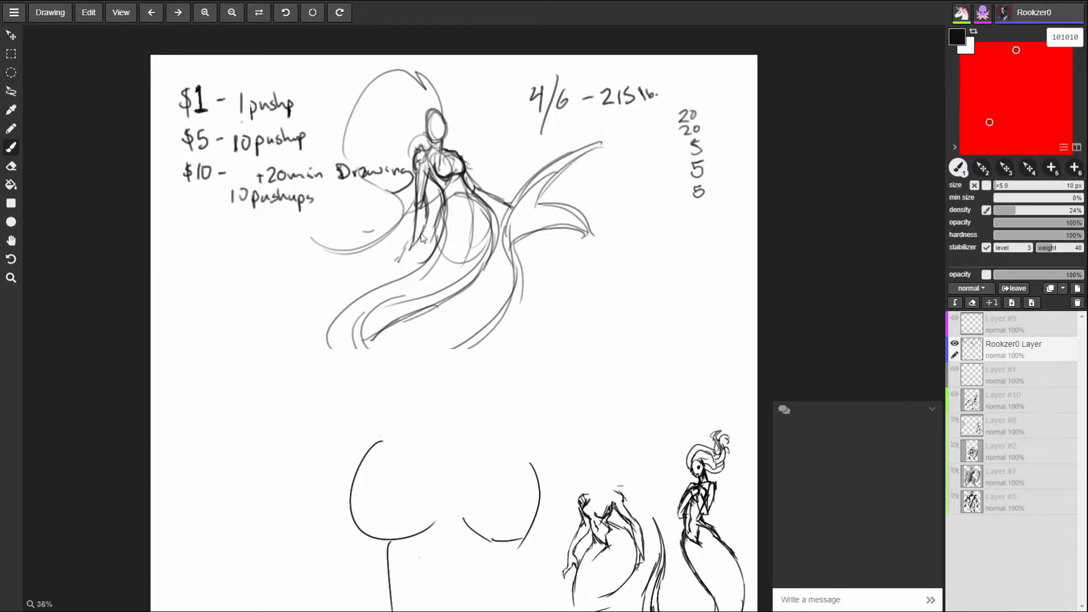
# Sketch the mermaid's forearm ends and both hands with pointed fingers
pyautogui.moveTo(490, 207); pyautogui.dragTo(516, 206)
pyautogui.moveTo(422, 229); pyautogui.dragTo(397, 258)
pyautogui.moveTo(409, 249); pyautogui.dragTo(404, 255)
pyautogui.moveTo(513, 208)
pyautogui.mouseDown()
pyautogui.moveTo(524, 197)
pyautogui.moveTo(517, 209)
pyautogui.mouseUp()
pyautogui.moveTo(412, 252)
pyautogui.mouseDown()
pyautogui.moveTo(399, 260)
pyautogui.moveTo(416, 253)
pyautogui.moveTo(413, 264)
pyautogui.mouseUp()
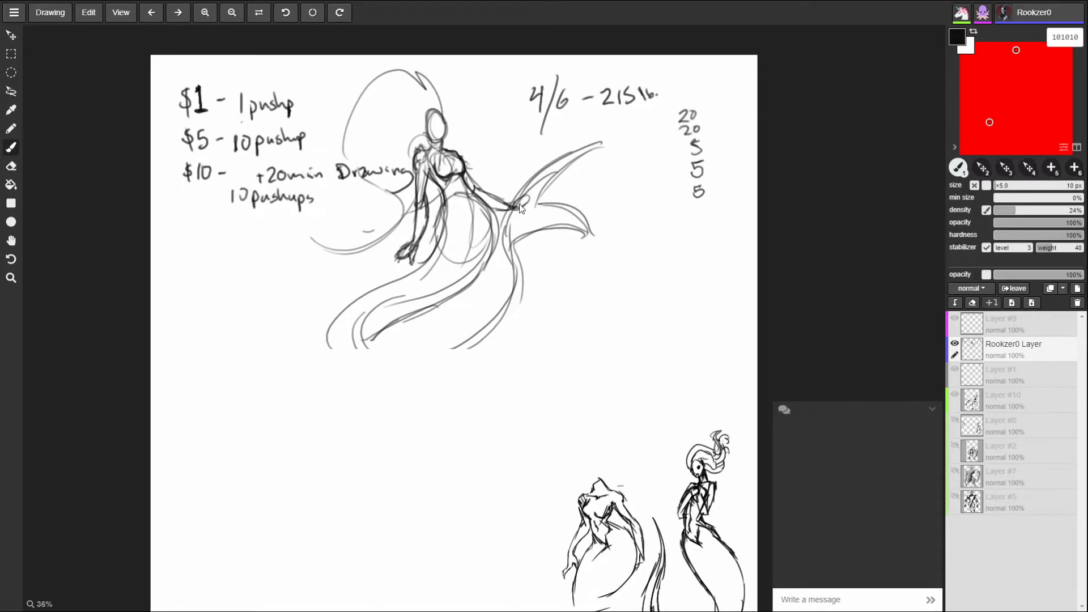
pyautogui.moveTo(526, 198)
pyautogui.mouseDown()
pyautogui.moveTo(513, 207)
pyautogui.moveTo(528, 207)
pyautogui.mouseUp()
pyautogui.moveTo(398, 257)
pyautogui.mouseDown()
pyautogui.moveTo(378, 253)
pyautogui.moveTo(402, 270)
pyautogui.moveTo(385, 271)
pyautogui.moveTo(376, 255)
pyautogui.mouseUp()
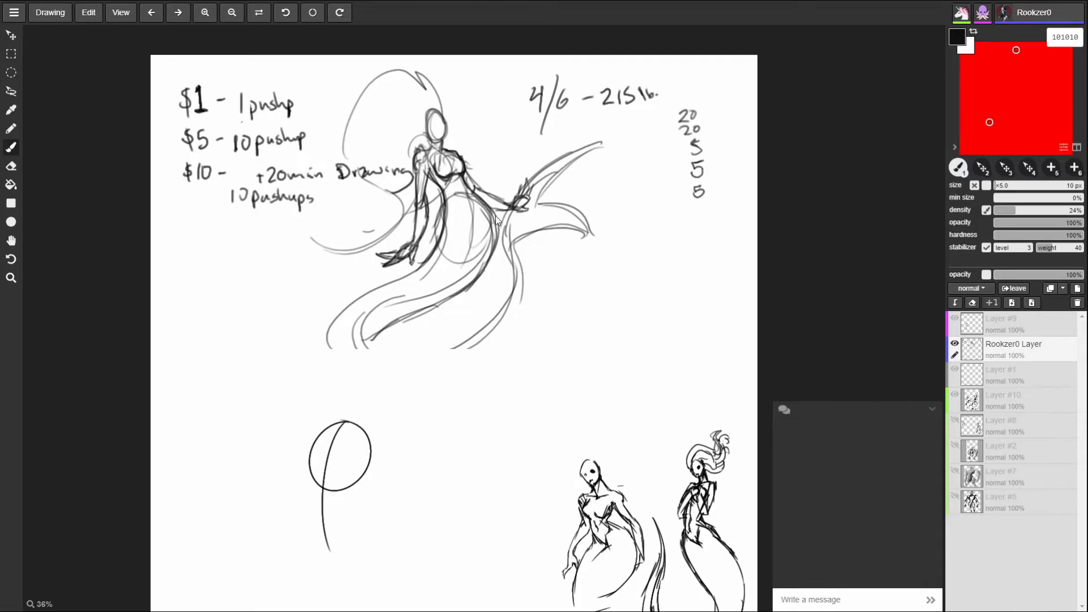
# Darken the lower curve of the mermaid's tail and sketch the crest and flowing hair around her head
pyautogui.moveTo(494, 238)
pyautogui.mouseDown()
pyautogui.moveTo(465, 300)
pyautogui.moveTo(362, 346)
pyautogui.mouseUp()
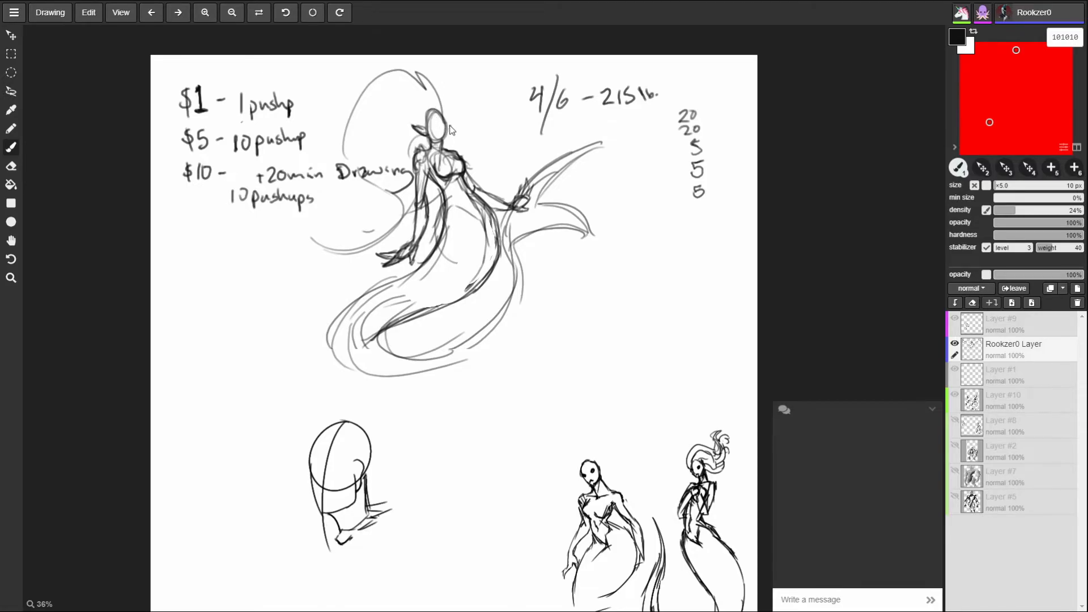
pyautogui.moveTo(448, 119)
pyautogui.mouseDown()
pyautogui.moveTo(432, 74)
pyautogui.moveTo(416, 73)
pyautogui.moveTo(442, 93)
pyautogui.moveTo(445, 120)
pyautogui.mouseUp()
pyautogui.moveTo(426, 75)
pyautogui.mouseDown()
pyautogui.moveTo(391, 68)
pyautogui.moveTo(389, 135)
pyautogui.moveTo(362, 91)
pyautogui.moveTo(373, 227)
pyautogui.mouseUp()
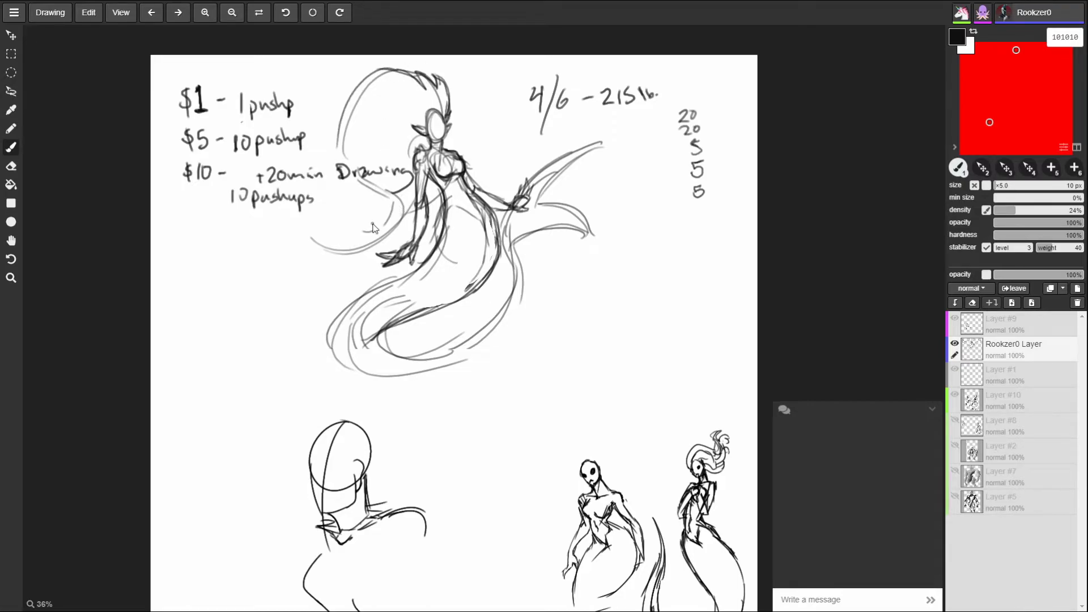
# Switch to Photoshop and ink extra whiskers, the open mouth and lower-edge shading on the fish on the bear's raised hand
pyautogui.hotkey('alt', 'Tab')
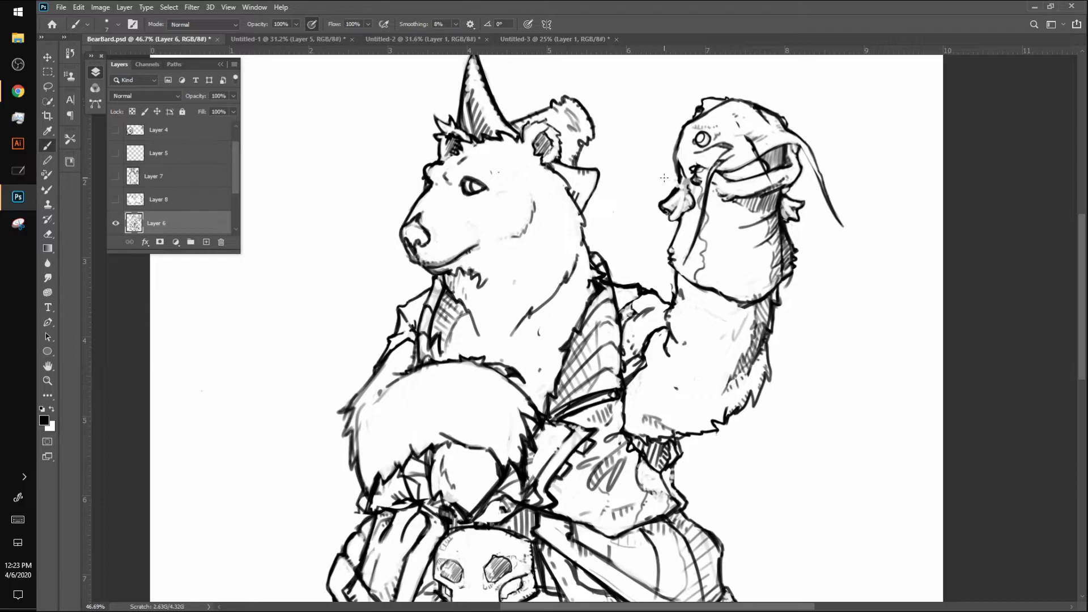
pyautogui.moveTo(790, 130)
pyautogui.mouseDown()
pyautogui.moveTo(825, 137)
pyautogui.moveTo(810, 130)
pyautogui.mouseUp()
pyautogui.moveTo(743, 141); pyautogui.dragTo(770, 178)
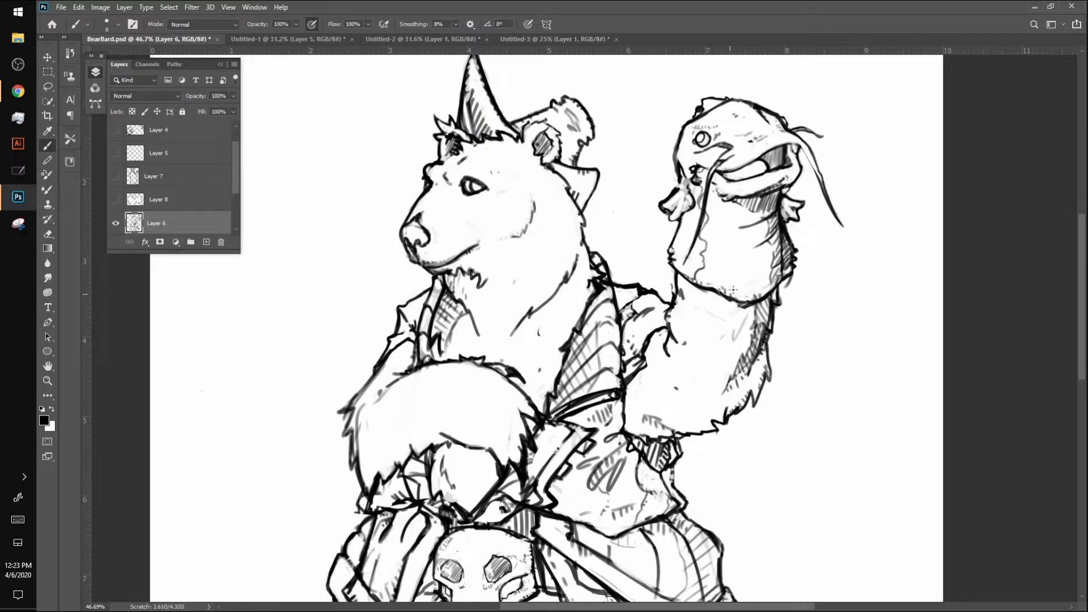
pyautogui.moveTo(770, 287); pyautogui.dragTo(778, 273)
pyautogui.hotkey('ctrl', '-')
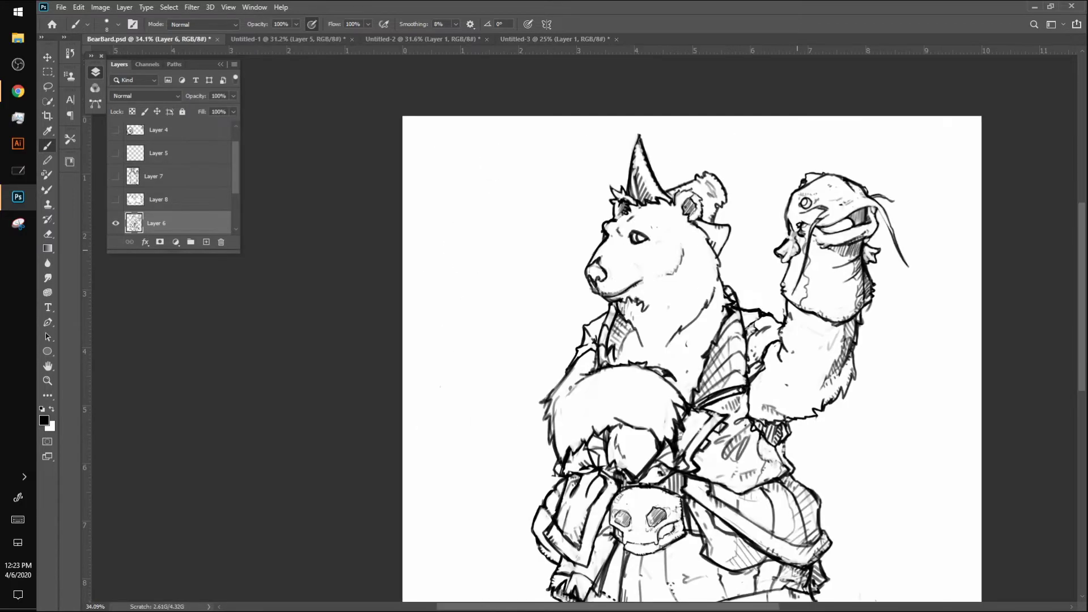
pyautogui.moveTo(490, 181); pyautogui.dragTo(491, 183)
pyautogui.click(479, 219)
pyautogui.click(501, 219)
pyautogui.moveTo(477, 238)
pyautogui.mouseDown()
pyautogui.moveTo(496, 238)
pyautogui.moveTo(487, 252)
pyautogui.mouseUp()
pyautogui.moveTo(475, 189); pyautogui.dragTo(510, 195)
pyautogui.moveTo(470, 182)
pyautogui.mouseDown()
pyautogui.moveTo(494, 148)
pyautogui.moveTo(513, 170)
pyautogui.moveTo(508, 188)
pyautogui.mouseUp()
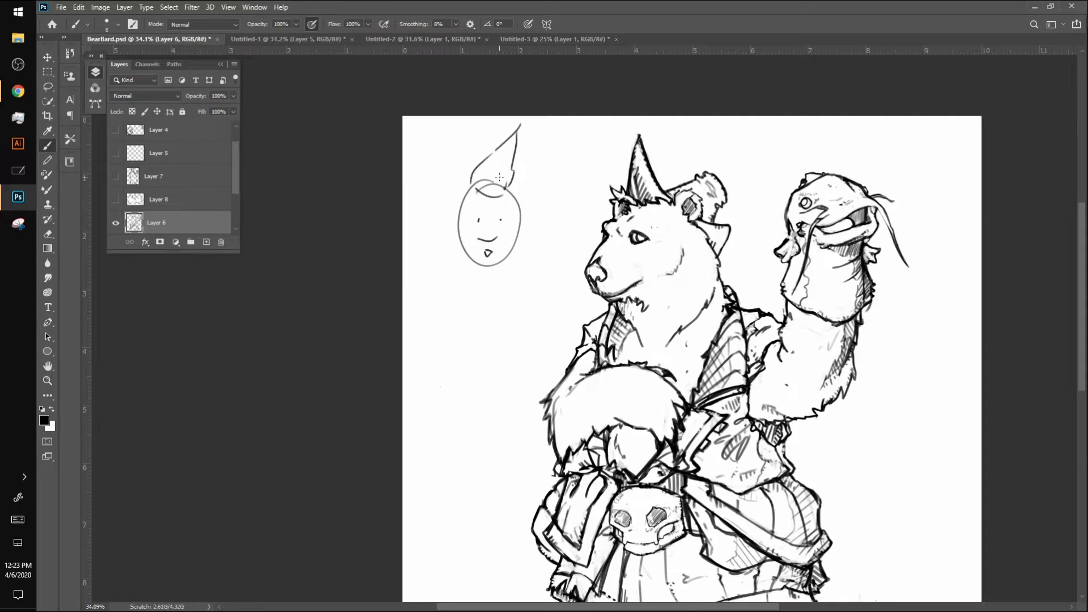
pyautogui.hotkey('ctrl', 'z')
pyautogui.hotkey('ctrl', 'z')
pyautogui.hotkey('ctrl', 'z')
pyautogui.hotkey('ctrl', 'z')
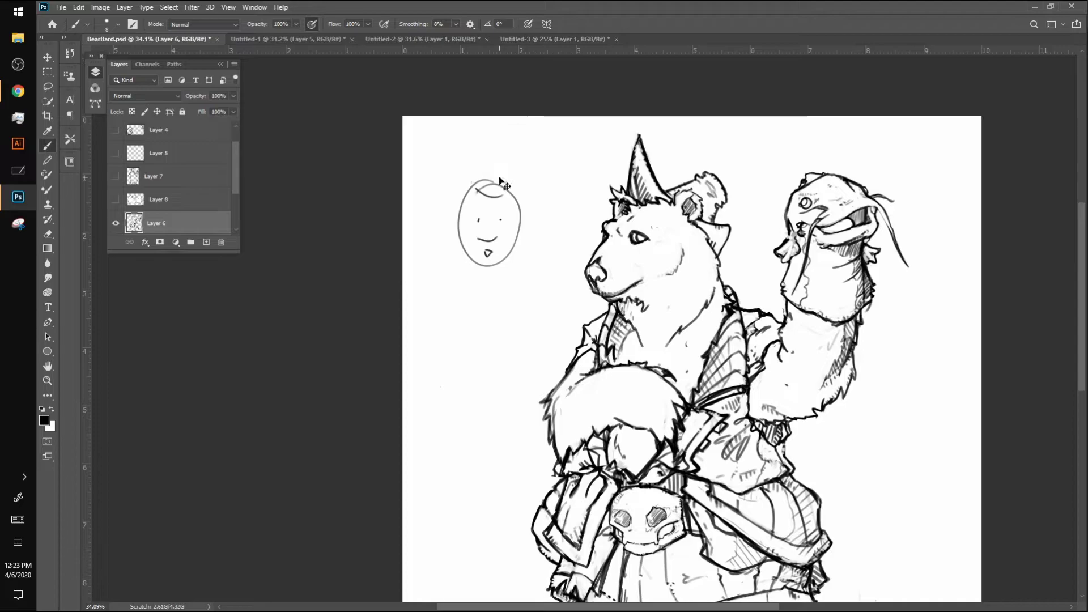
pyautogui.hotkey('ctrl', 'z')
pyautogui.hotkey('ctrl', 'z')
pyautogui.hotkey('ctrl', 'z')
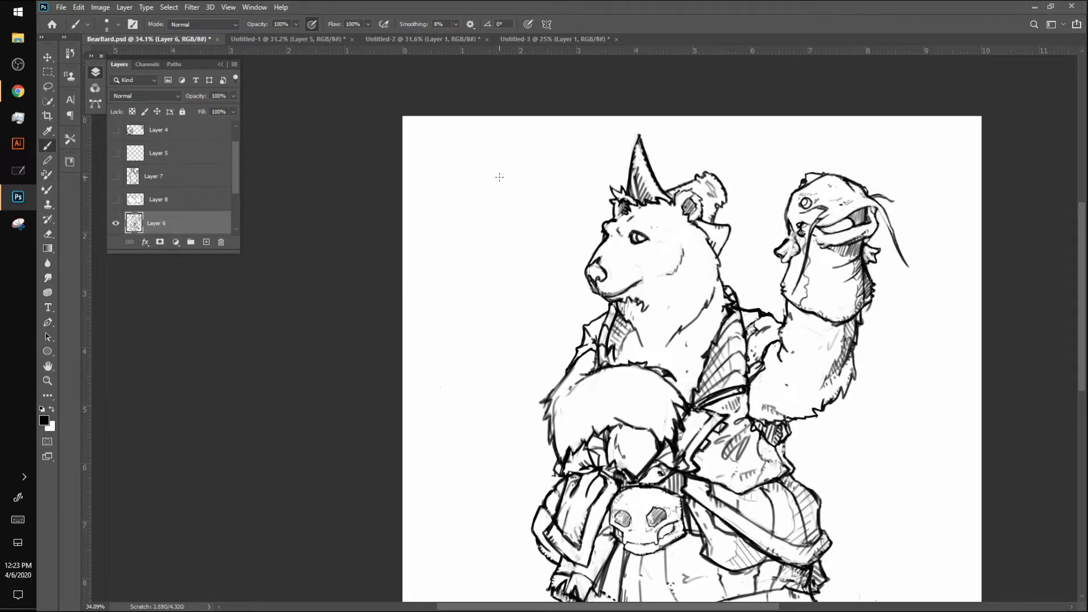
# Add short fur strokes beside the long contour line on the bear's chest
pyautogui.scroll(3, 500, 177)
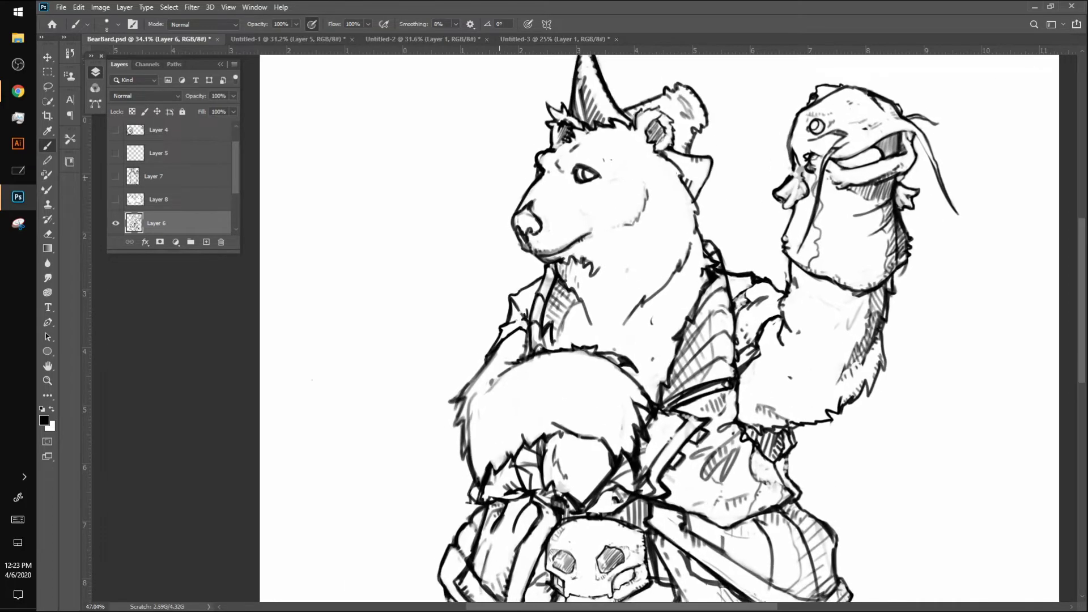
pyautogui.moveTo(499, 177); pyautogui.dragTo(560, 183)
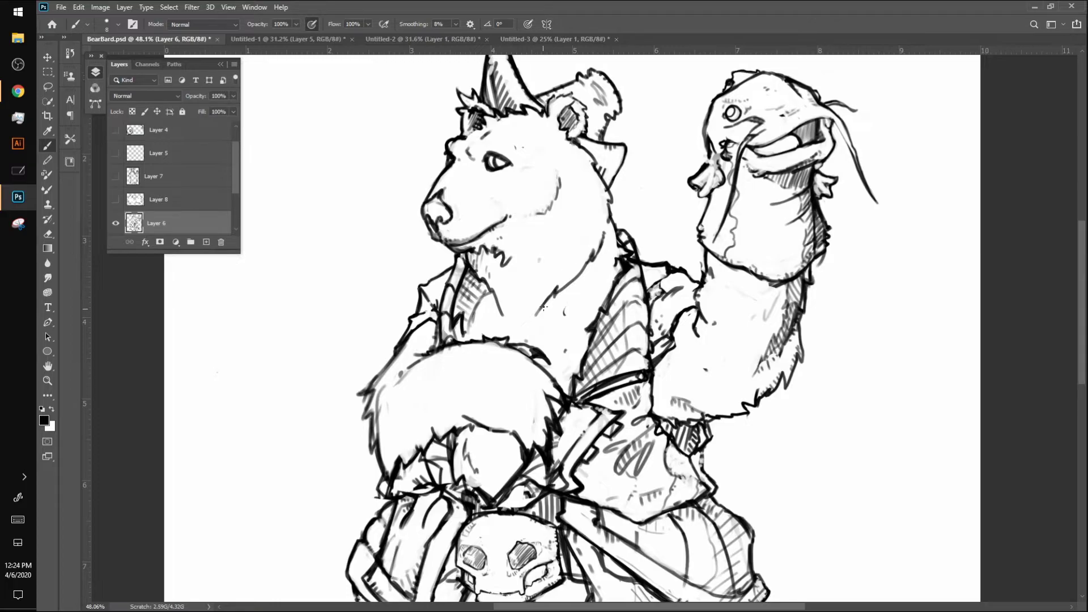
pyautogui.moveTo(559, 295); pyautogui.dragTo(569, 292)
# Enlarge the brush and darken the shadow under the robe's hem beside the bear's leg
pyautogui.scroll(-4, 381, 412)
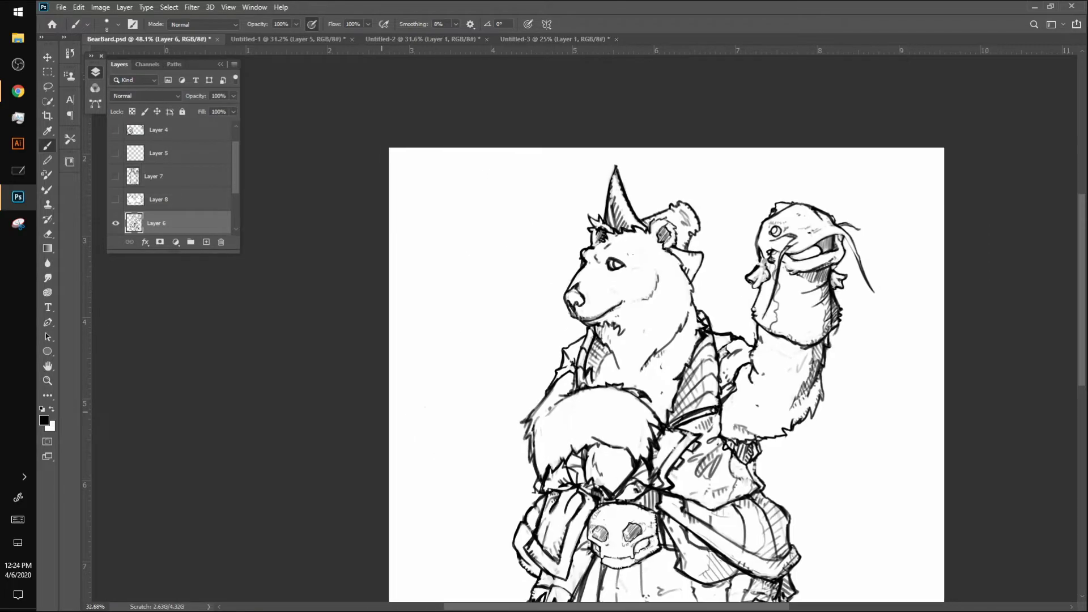
pyautogui.scroll(4, 381, 411)
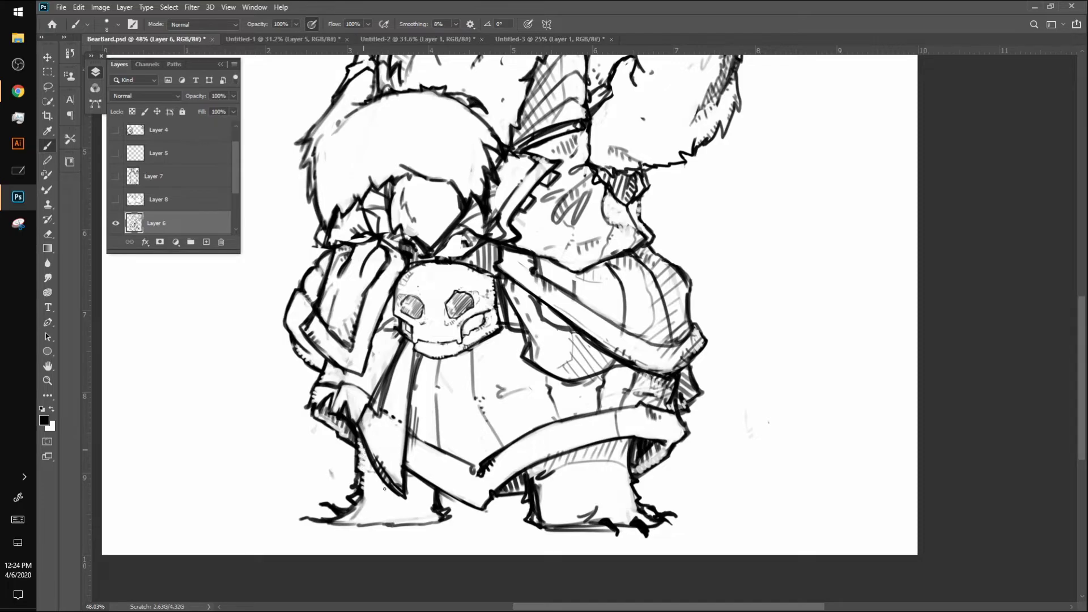
pyautogui.press(']')
pyautogui.press(']')
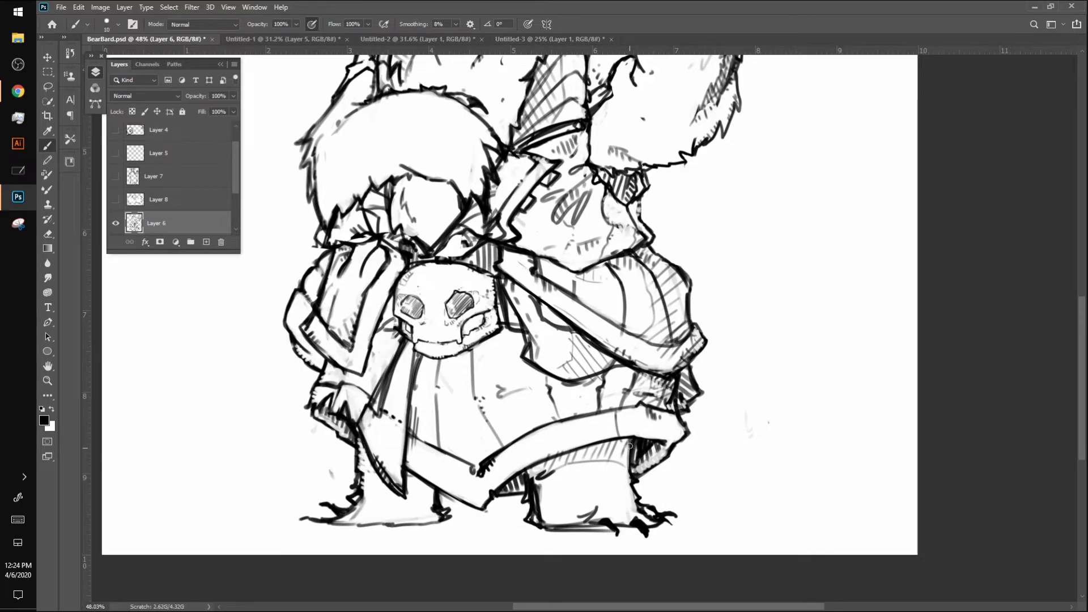
pyautogui.moveTo(634, 445); pyautogui.dragTo(633, 464)
# Adjust the brush size and hatch the edge of the pointed cloth strip hanging below the skull
pyautogui.press(']')
pyautogui.press('[')
pyautogui.scroll(3, 304, 445)
pyautogui.press('[')
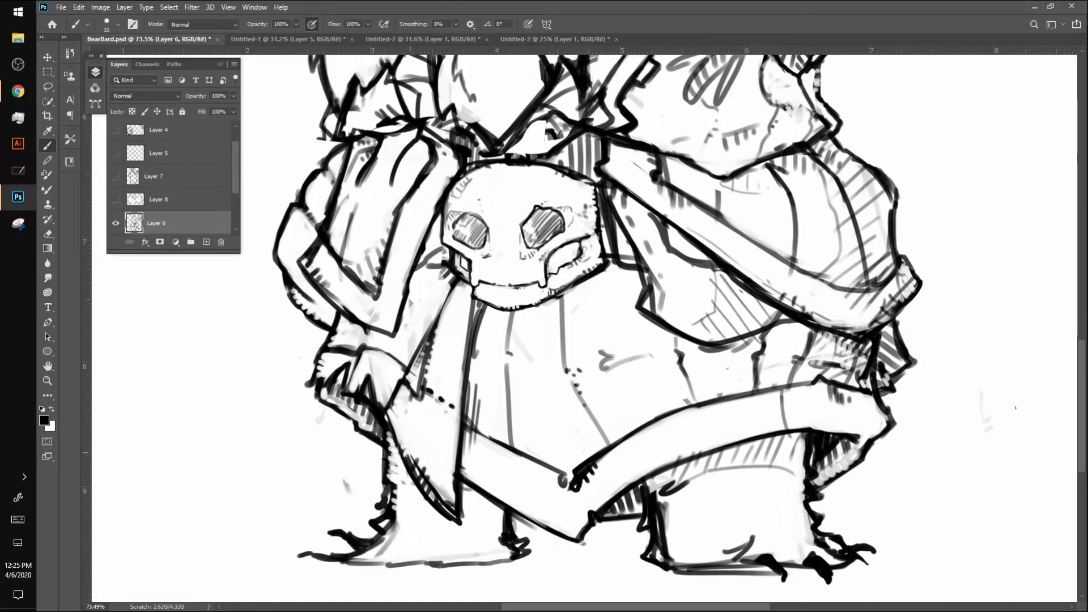
pyautogui.moveTo(441, 493); pyautogui.dragTo(447, 511)
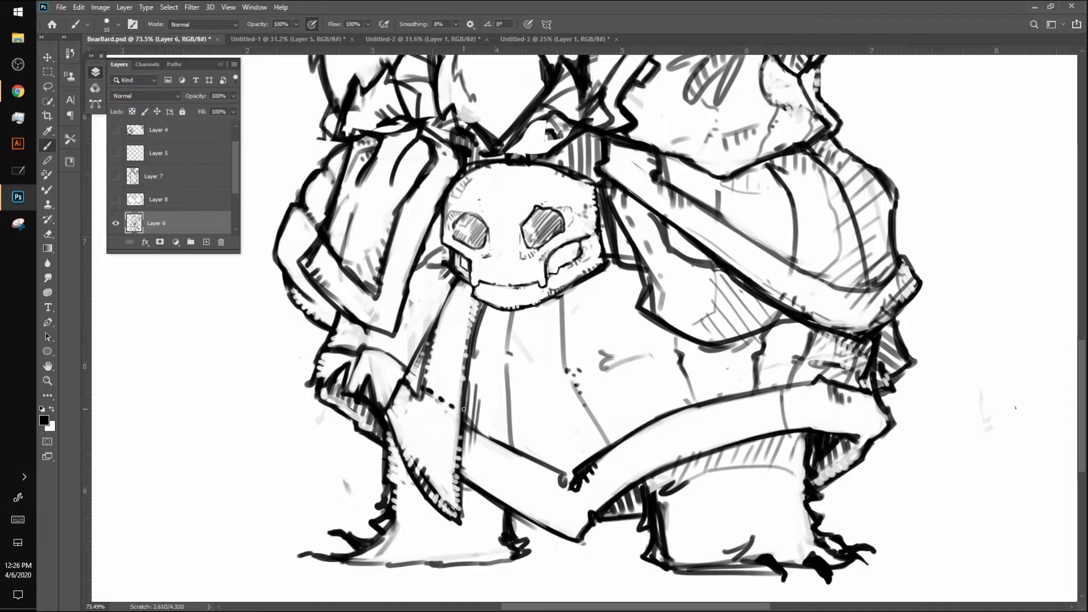
# Reduce the brush size and ink short crease marks across the front of the bear's skirt
pyautogui.press('[')
pyautogui.press('[')
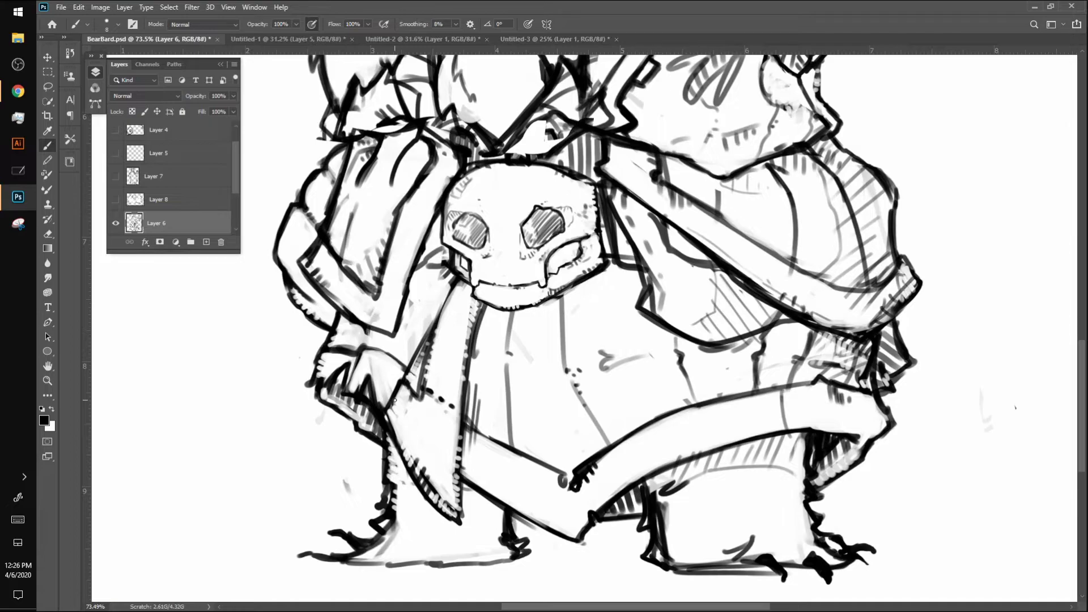
pyautogui.moveTo(452, 110)
pyautogui.mouseDown()
pyautogui.moveTo(462, 134)
pyautogui.moveTo(483, 107)
pyautogui.mouseUp()
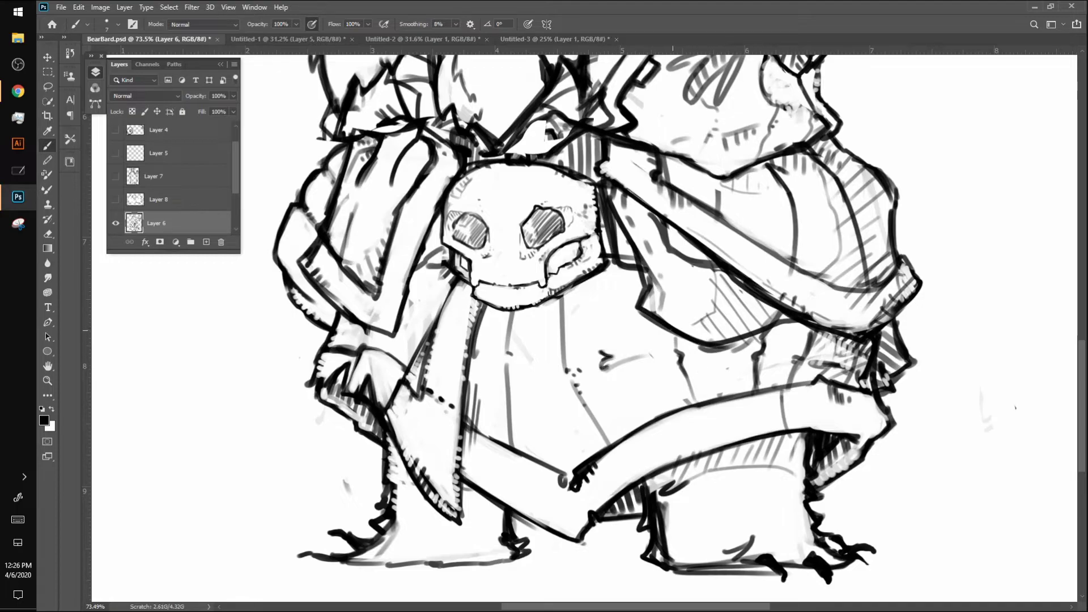
pyautogui.rightClick(616, 364)
pyautogui.press('Escape')
pyautogui.moveTo(665, 351); pyautogui.dragTo(682, 346)
pyautogui.moveTo(751, 354)
pyautogui.mouseDown()
pyautogui.moveTo(777, 357)
pyautogui.moveTo(733, 366)
pyautogui.mouseUp()
pyautogui.moveTo(796, 354)
pyautogui.mouseDown()
pyautogui.moveTo(776, 365)
pyautogui.moveTo(786, 362)
pyautogui.mouseUp()
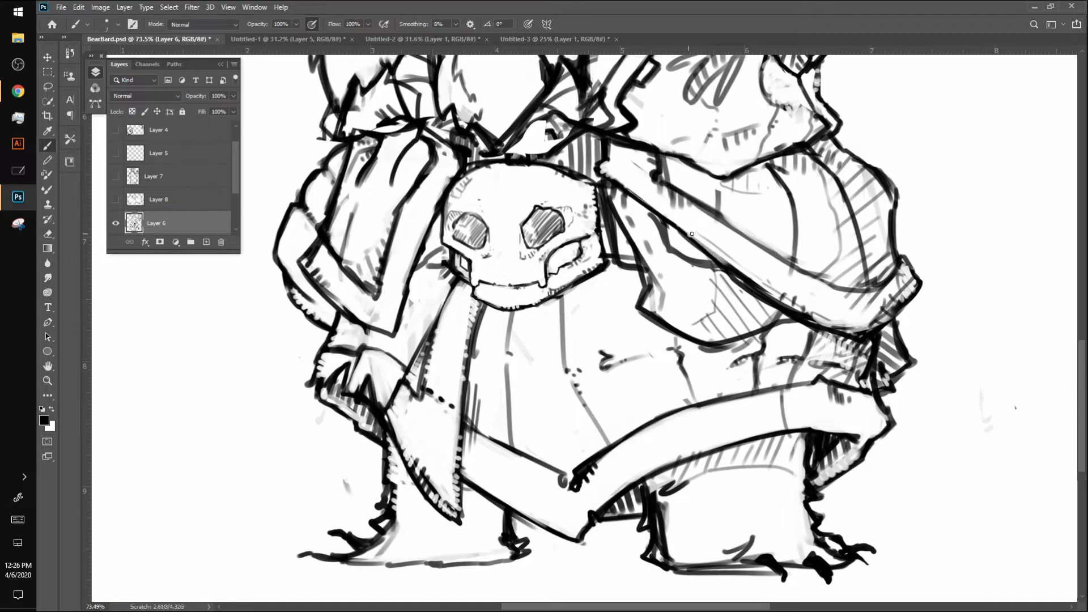
# Ink a row of short stitch-like ticks along the lower edge of the diagonal sleeve trim
pyautogui.moveTo(697, 242)
pyautogui.mouseDown()
pyautogui.moveTo(778, 291)
pyautogui.moveTo(753, 295)
pyautogui.moveTo(788, 287)
pyautogui.moveTo(808, 303)
pyautogui.moveTo(787, 299)
pyautogui.moveTo(812, 318)
pyautogui.mouseUp()
pyautogui.click(818, 322)
pyautogui.click(830, 326)
pyautogui.click(840, 327)
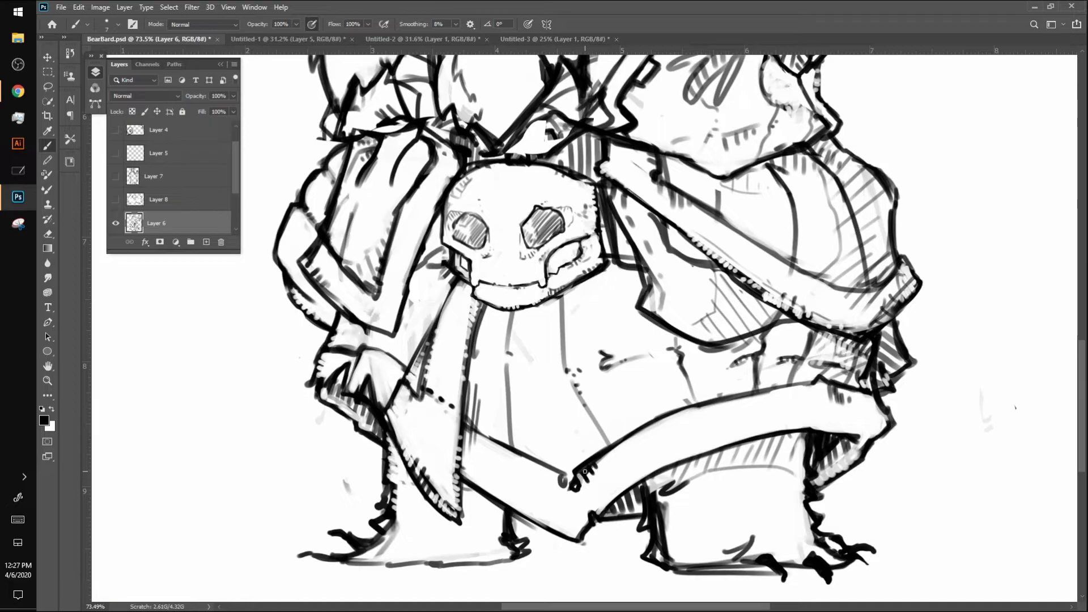
# Hatch the hem trim near its centre point, the cloth beneath the hem and the folds under the sleeve
pyautogui.moveTo(589, 465)
pyautogui.mouseDown()
pyautogui.moveTo(593, 473)
pyautogui.moveTo(609, 454)
pyautogui.mouseUp()
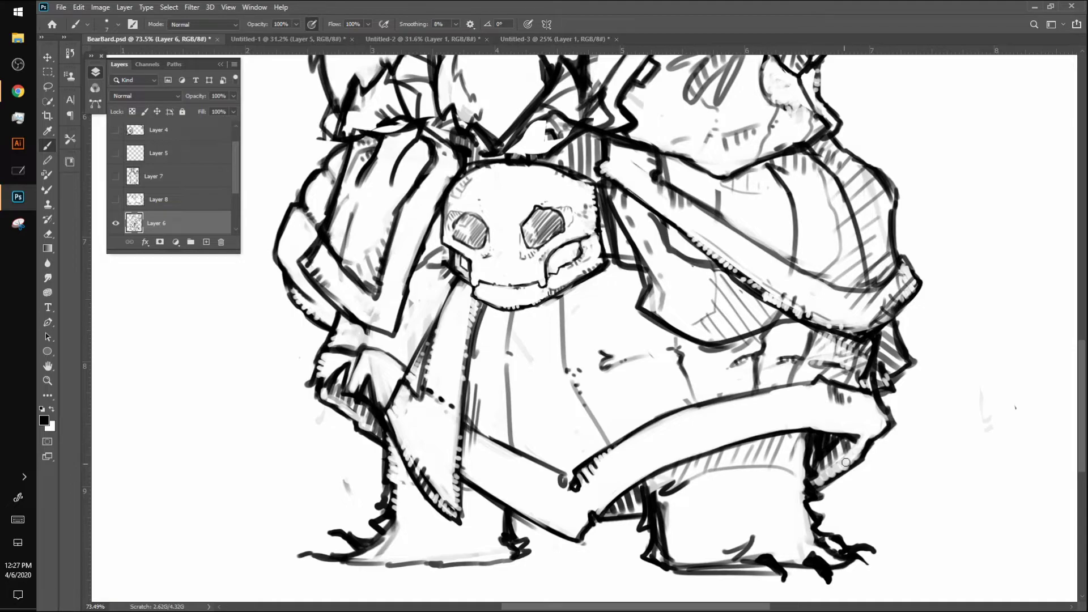
pyautogui.moveTo(813, 470); pyautogui.dragTo(785, 503)
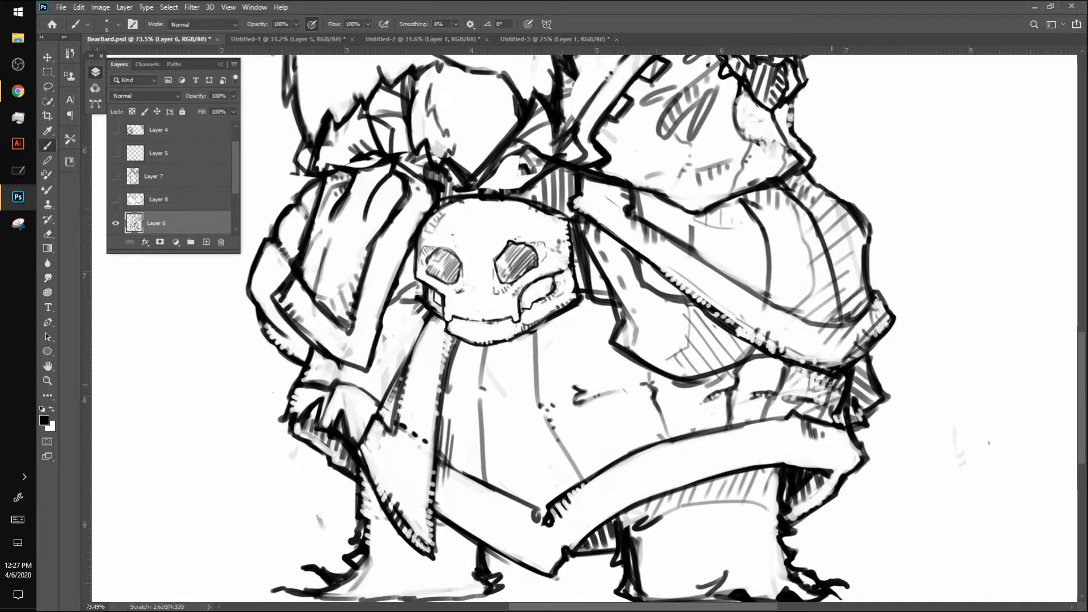
pyautogui.moveTo(815, 391)
pyautogui.mouseDown()
pyautogui.moveTo(839, 381)
pyautogui.moveTo(834, 402)
pyautogui.moveTo(803, 400)
pyautogui.mouseUp()
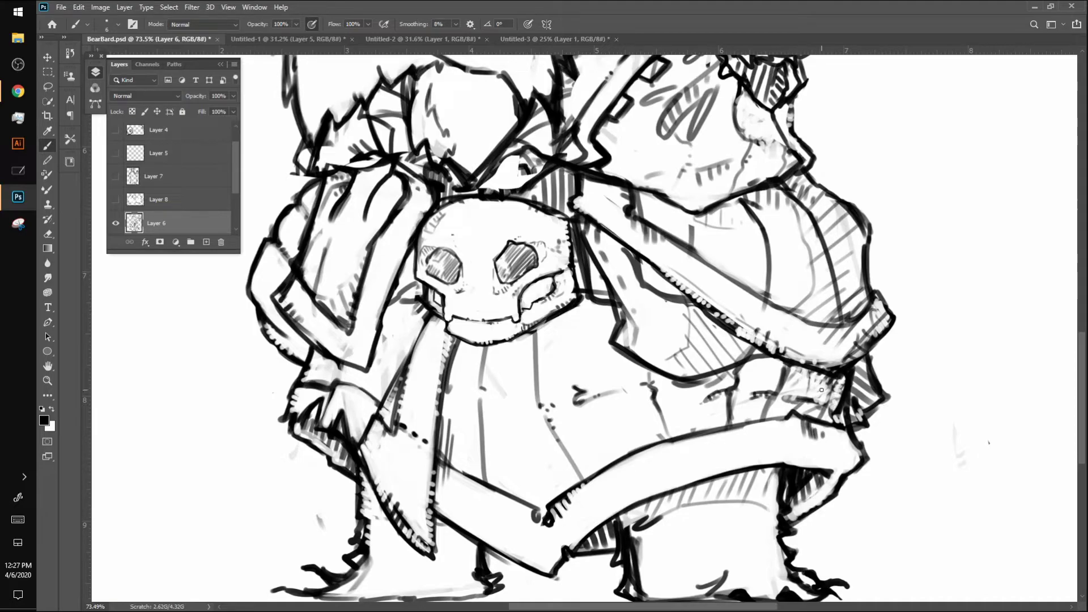
pyautogui.moveTo(785, 399); pyautogui.dragTo(819, 410)
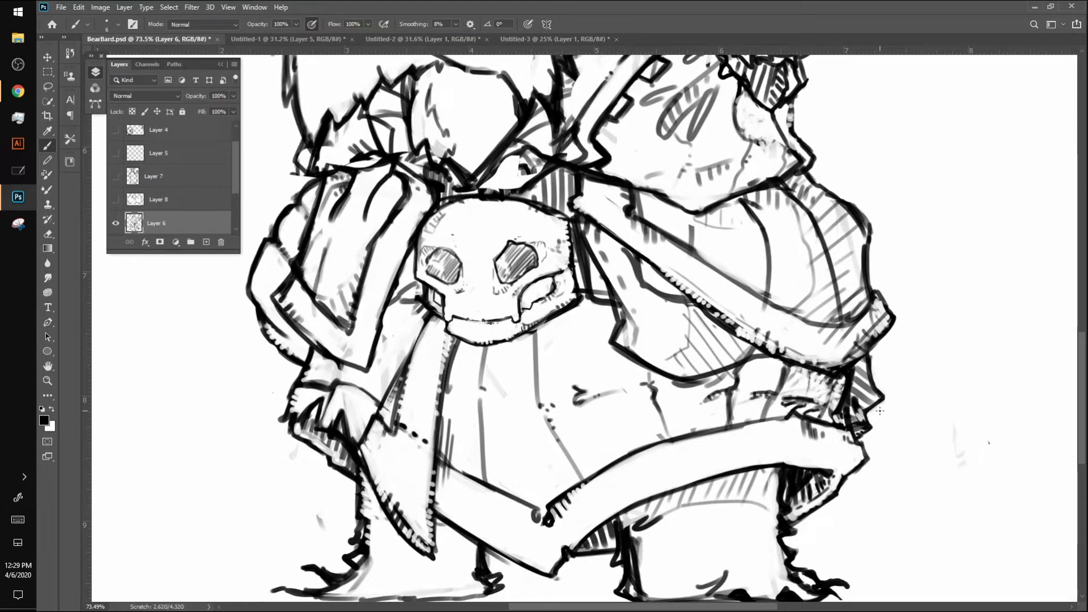
# Add short shading strokes to the shoulder cloth where it meets the bear's raised arm
pyautogui.press('h')
pyautogui.moveTo(879, 410); pyautogui.dragTo(927, 167)
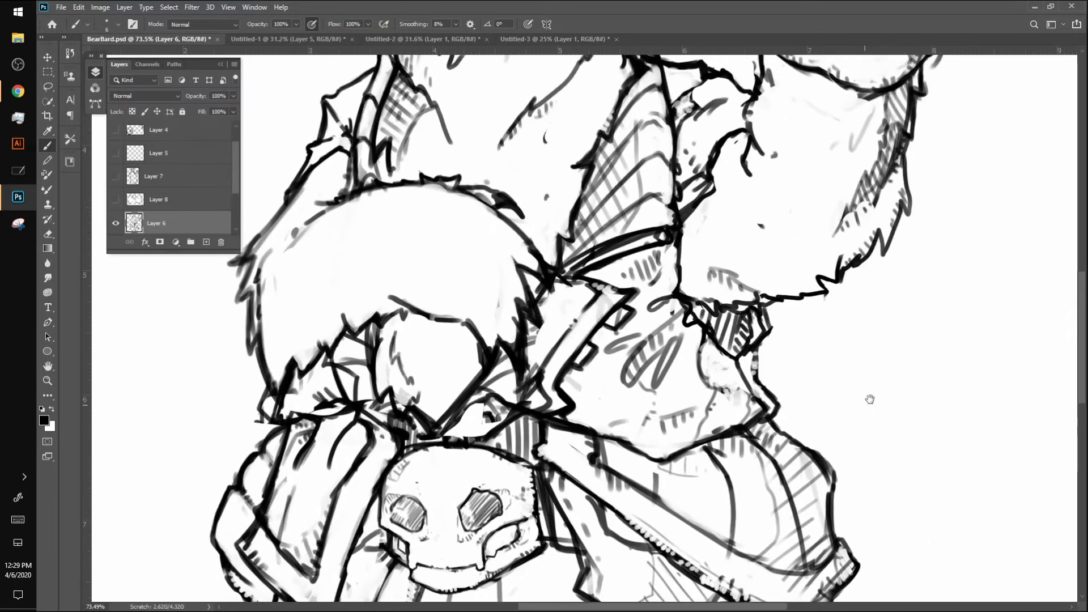
pyautogui.press('h')
pyautogui.moveTo(773, 357)
pyautogui.mouseDown()
pyautogui.moveTo(973, 437)
pyautogui.moveTo(850, 423)
pyautogui.mouseUp()
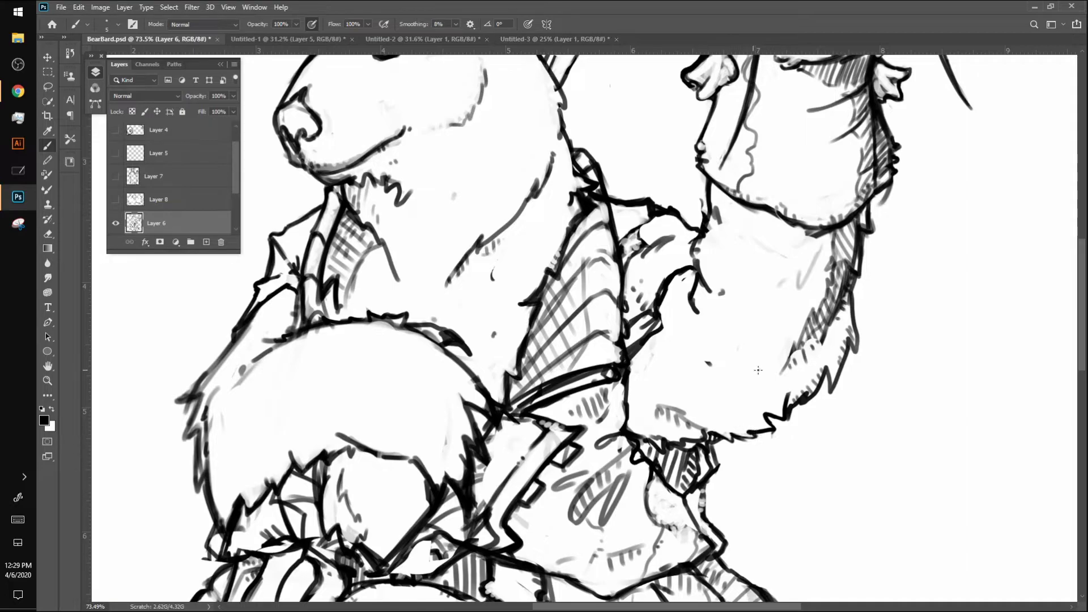
pyautogui.moveTo(664, 334); pyautogui.dragTo(685, 343)
pyautogui.moveTo(632, 317); pyautogui.dragTo(640, 322)
pyautogui.moveTo(643, 312)
pyautogui.mouseDown()
pyautogui.moveTo(668, 304)
pyautogui.moveTo(643, 364)
pyautogui.moveTo(639, 342)
pyautogui.moveTo(627, 341)
pyautogui.moveTo(647, 331)
pyautogui.moveTo(670, 276)
pyautogui.mouseUp()
# Ink small fur strokes at the raised arm's wrist and shade the outer edge of the fish's neck
pyautogui.scroll(-3, 670, 263)
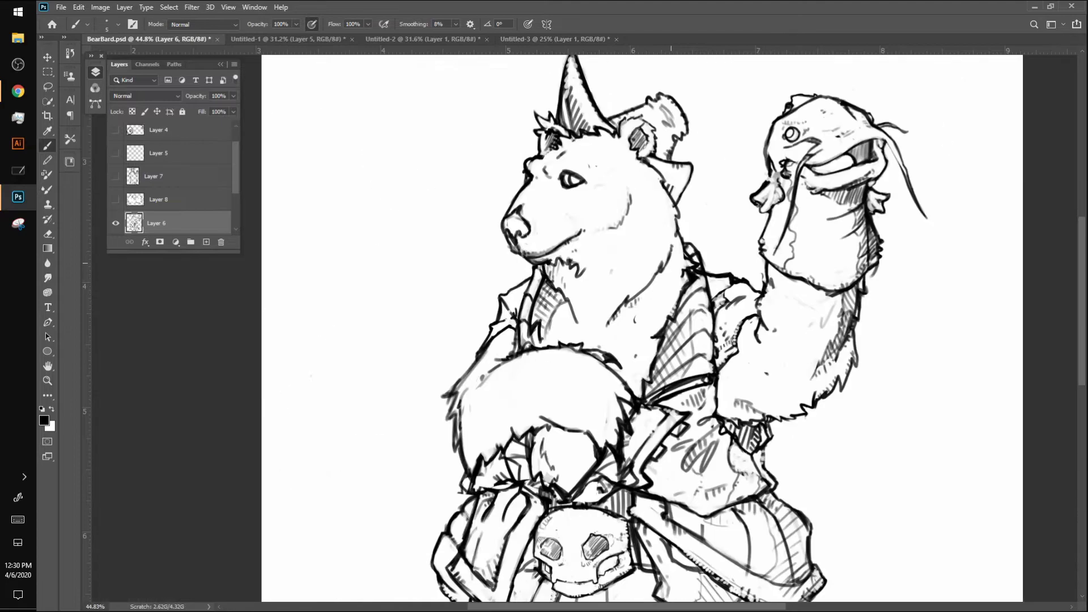
pyautogui.scroll(-1, 671, 263)
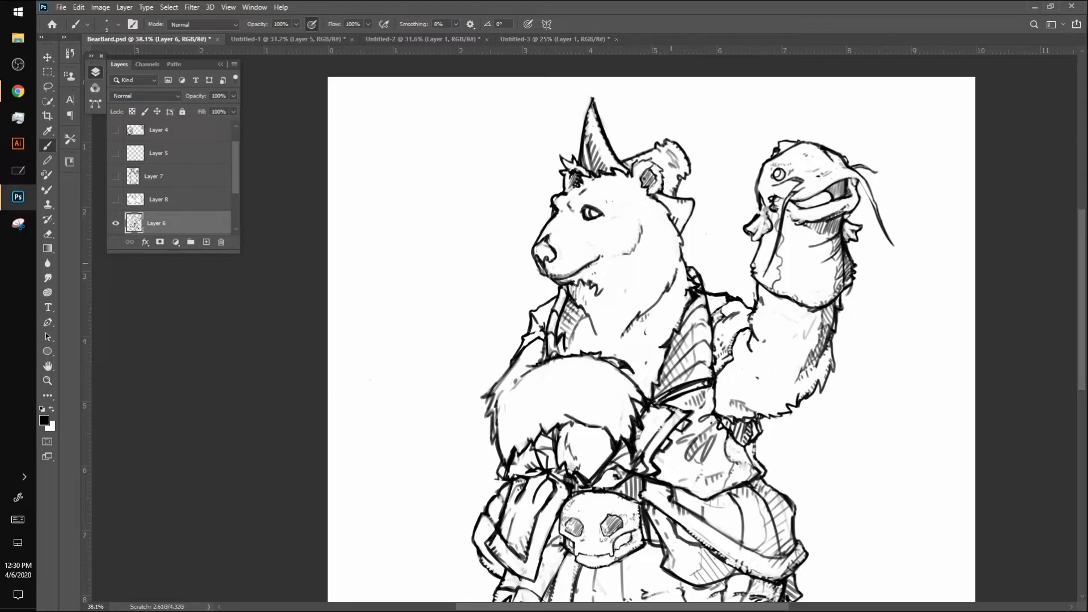
pyautogui.moveTo(753, 294); pyautogui.dragTo(757, 305)
pyautogui.scroll(2, 1045, 217)
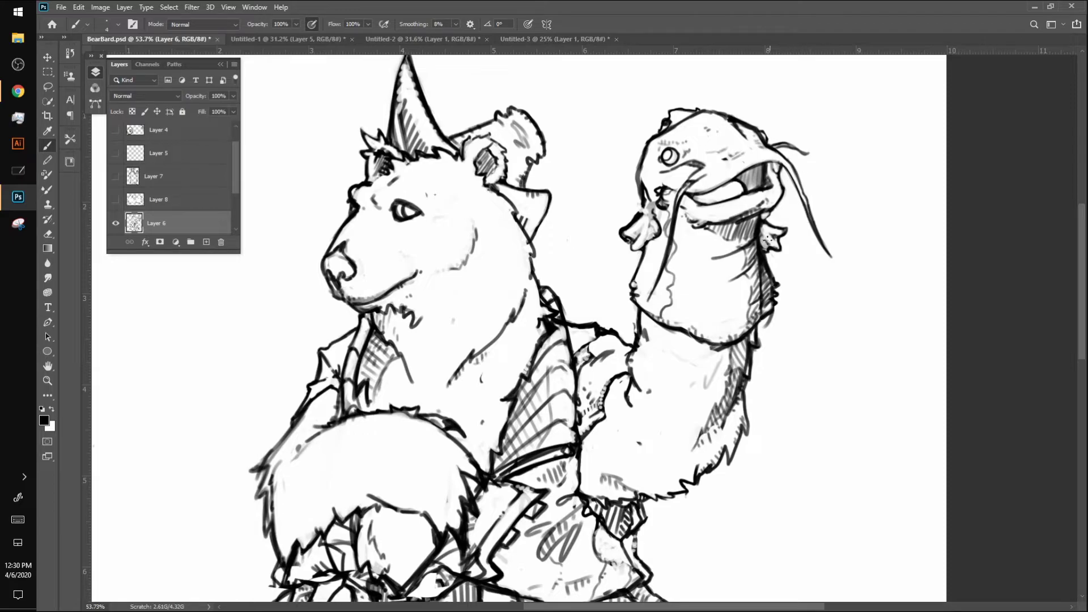
pyautogui.moveTo(769, 321); pyautogui.dragTo(766, 293)
pyautogui.scroll(-3, 878, 406)
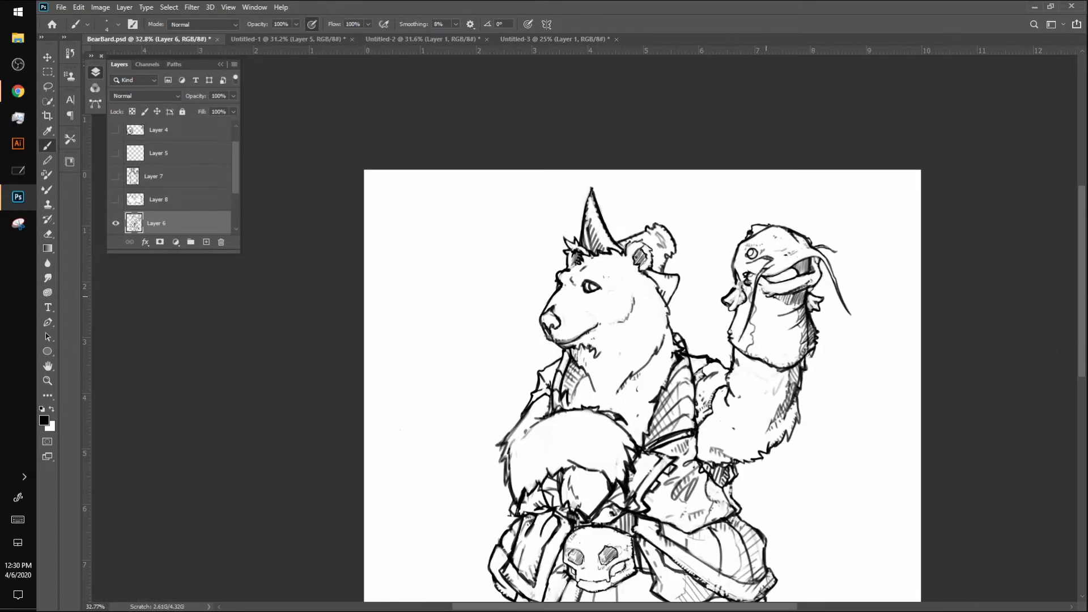
pyautogui.scroll(-5, 766, 296)
pyautogui.scroll(4, 766, 296)
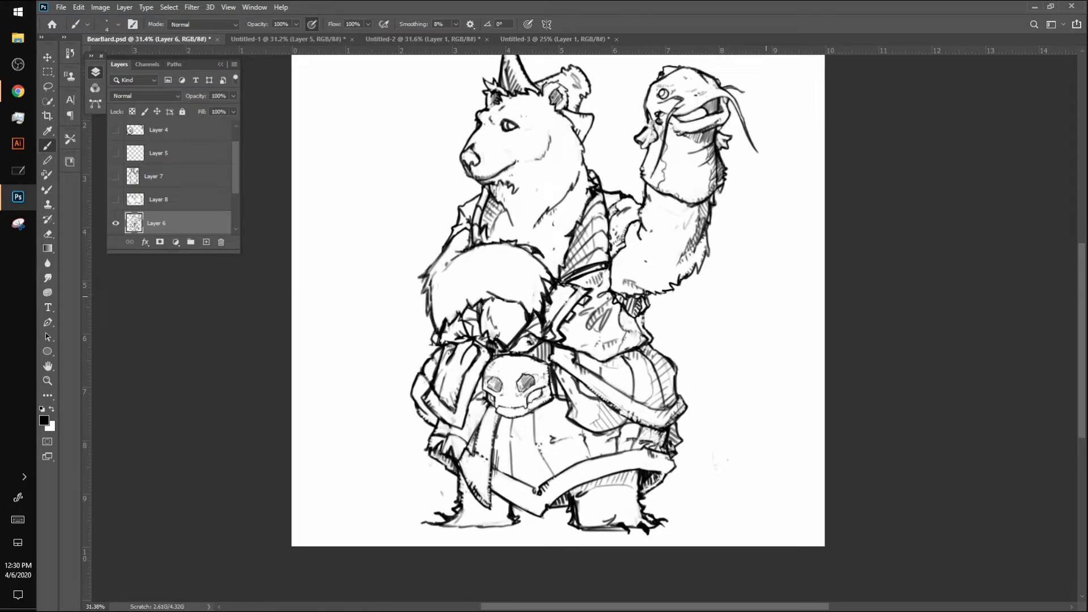
# Enlarge the brush slightly and ink a short fur stroke at the outer edge of the bear's lowered arm
pyautogui.scroll(2, 766, 297)
pyautogui.hscroll(-1, 766, 297)
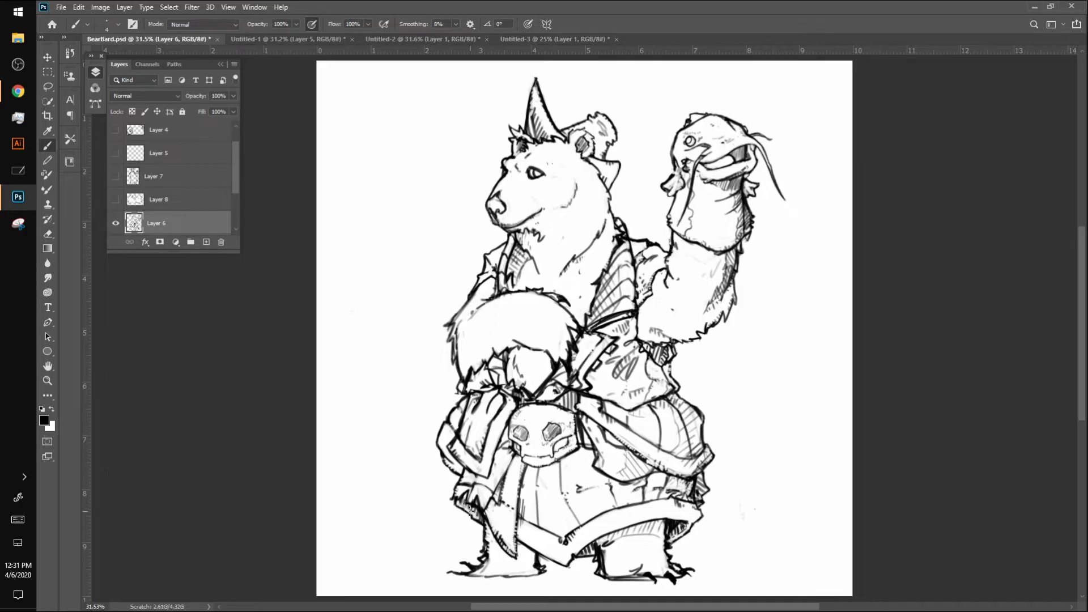
pyautogui.press(']')
pyautogui.press(']')
pyautogui.scroll(-1, 697, 454)
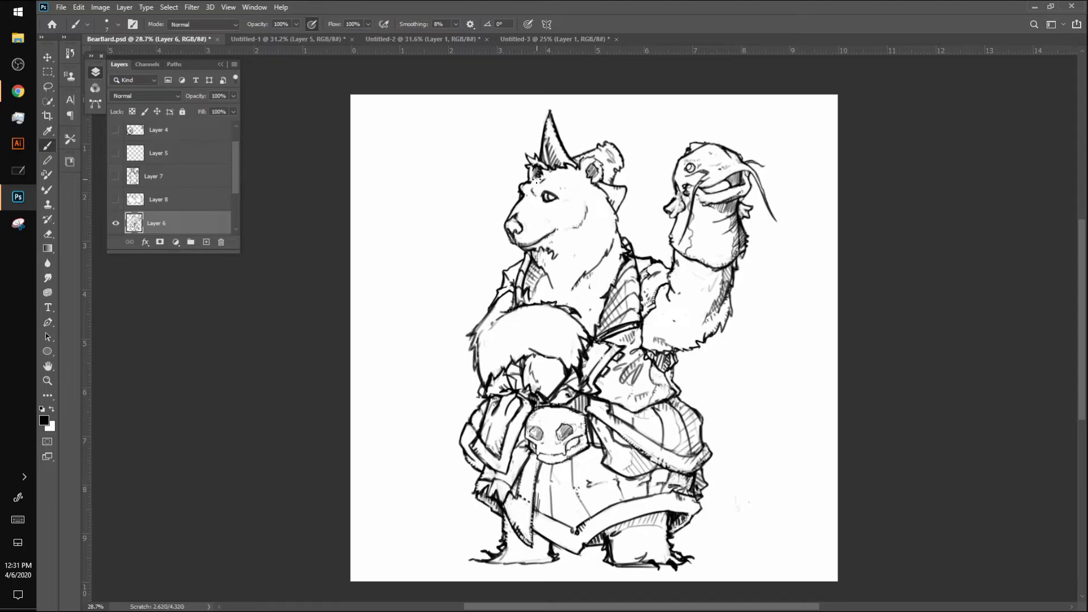
pyautogui.scroll(3, 537, 181)
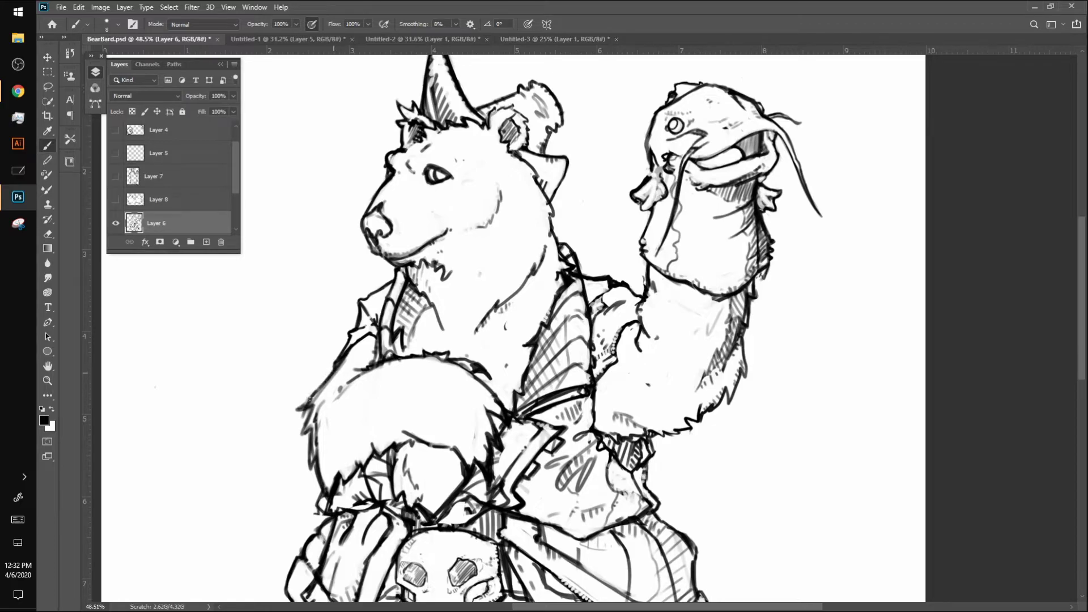
pyautogui.moveTo(325, 383); pyautogui.dragTo(312, 398)
# Add short fur marks around the bear's cheek below the eye and under the chin
pyautogui.click(118, 25)
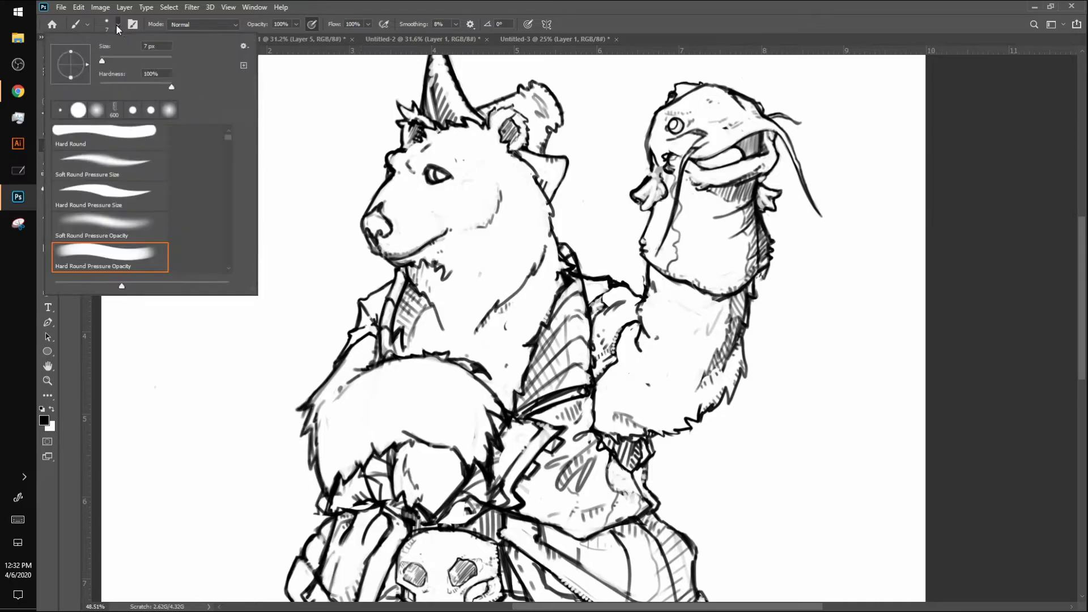
pyautogui.click(111, 21)
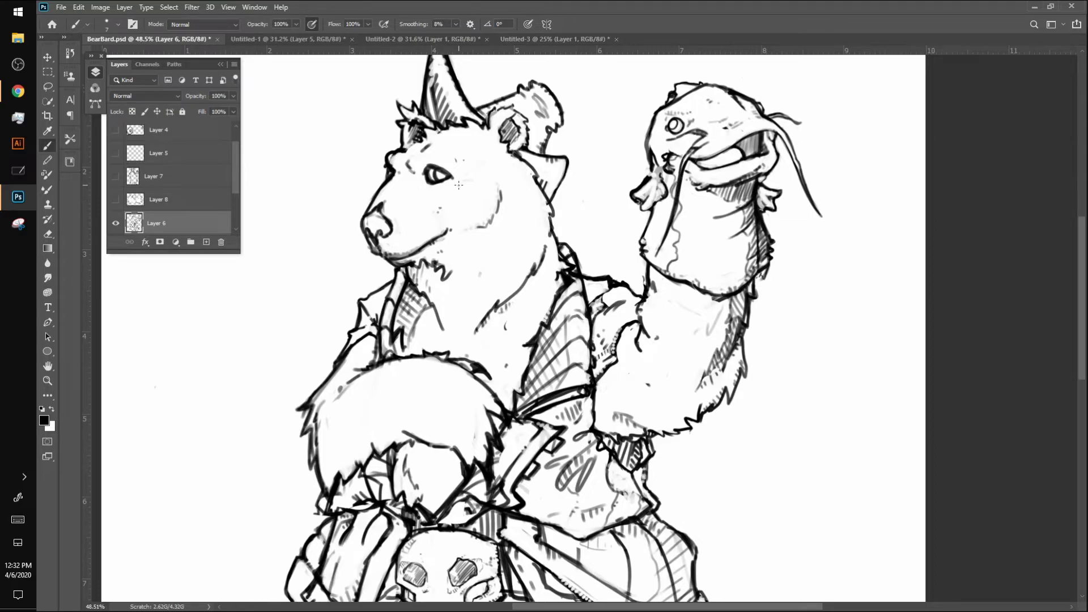
pyautogui.moveTo(422, 182); pyautogui.dragTo(430, 191)
pyautogui.moveTo(425, 266)
pyautogui.mouseDown()
pyautogui.moveTo(437, 294)
pyautogui.moveTo(429, 283)
pyautogui.mouseUp()
pyautogui.scroll(-4, 447, 272)
pyautogui.scroll(5, 462, 348)
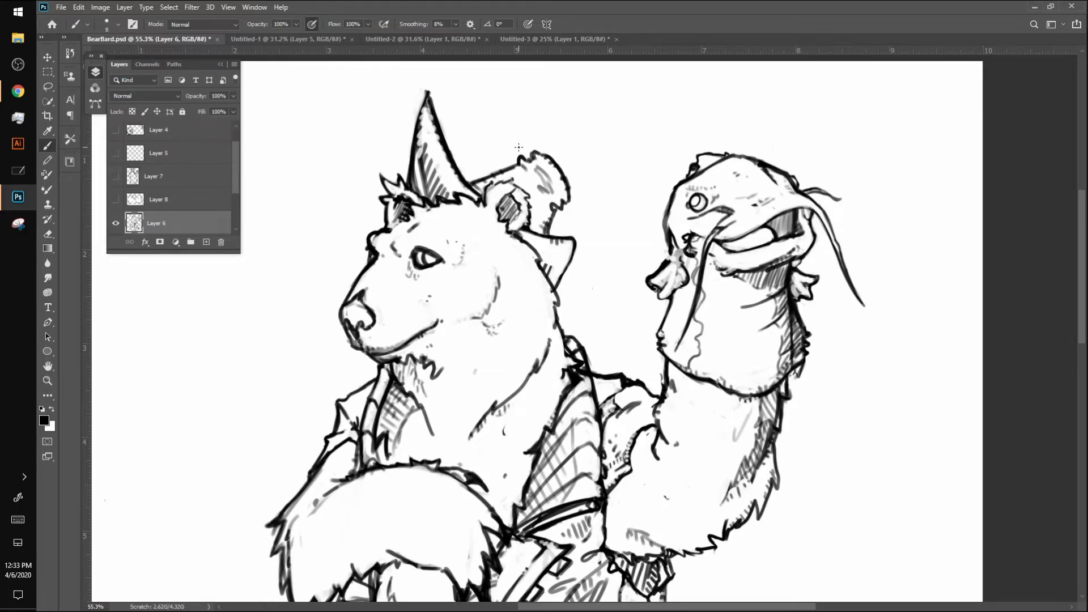
# Try sketching a tall feather with a curled tip rising behind the bear's pointed horn
pyautogui.moveTo(472, 180); pyautogui.dragTo(496, 97)
pyautogui.moveTo(458, 168)
pyautogui.mouseDown()
pyautogui.moveTo(482, 109)
pyautogui.moveTo(555, 65)
pyautogui.moveTo(544, 99)
pyautogui.moveTo(545, 71)
pyautogui.moveTo(503, 126)
pyautogui.moveTo(486, 173)
pyautogui.moveTo(537, 75)
pyautogui.mouseUp()
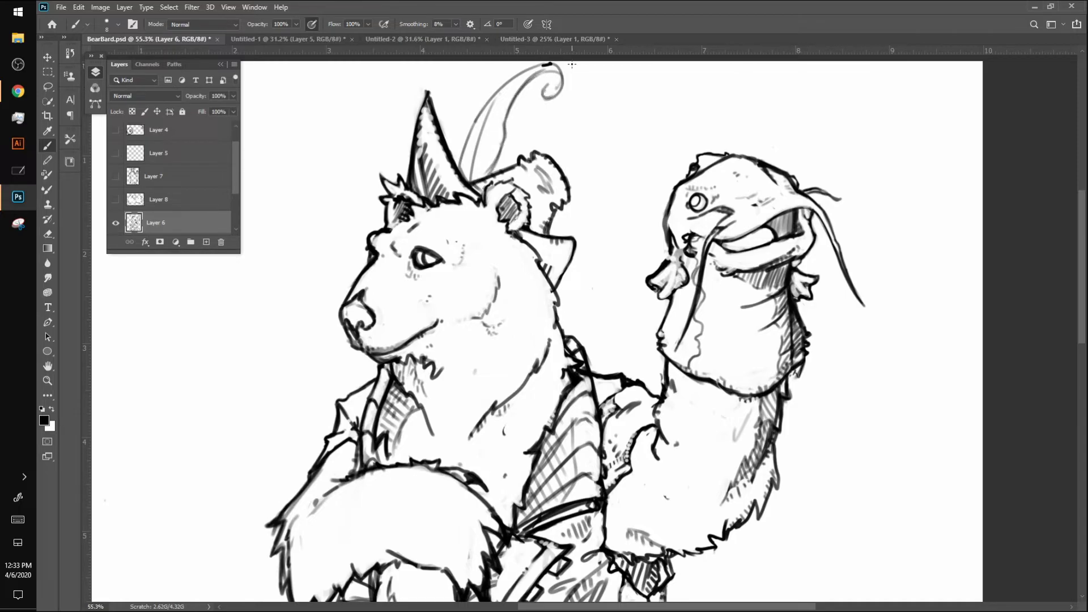
pyautogui.scroll(-5, 636, 330)
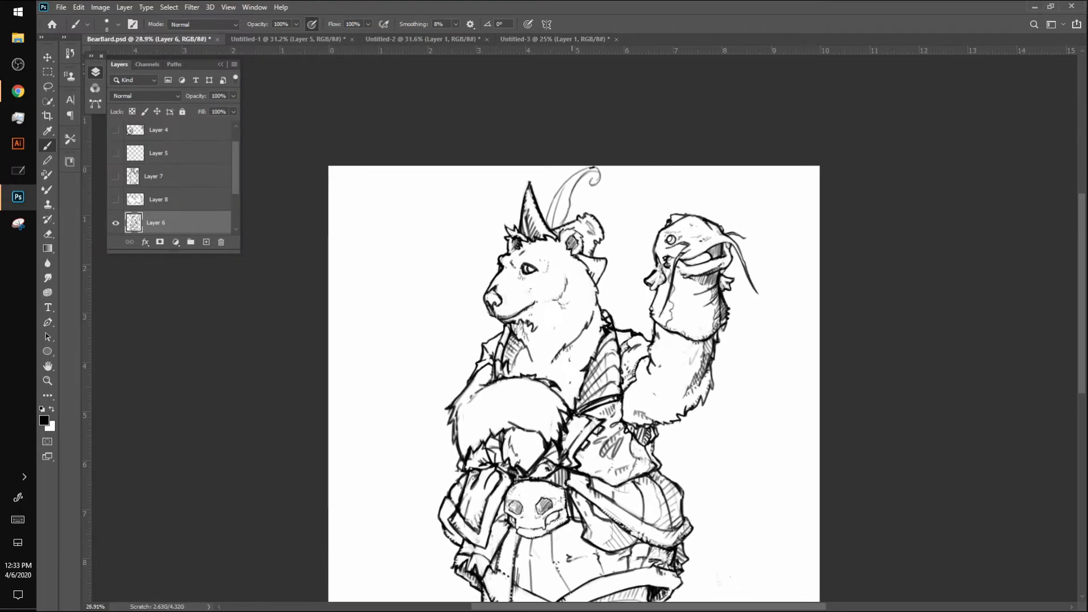
pyautogui.moveTo(587, 410); pyautogui.dragTo(571, 375)
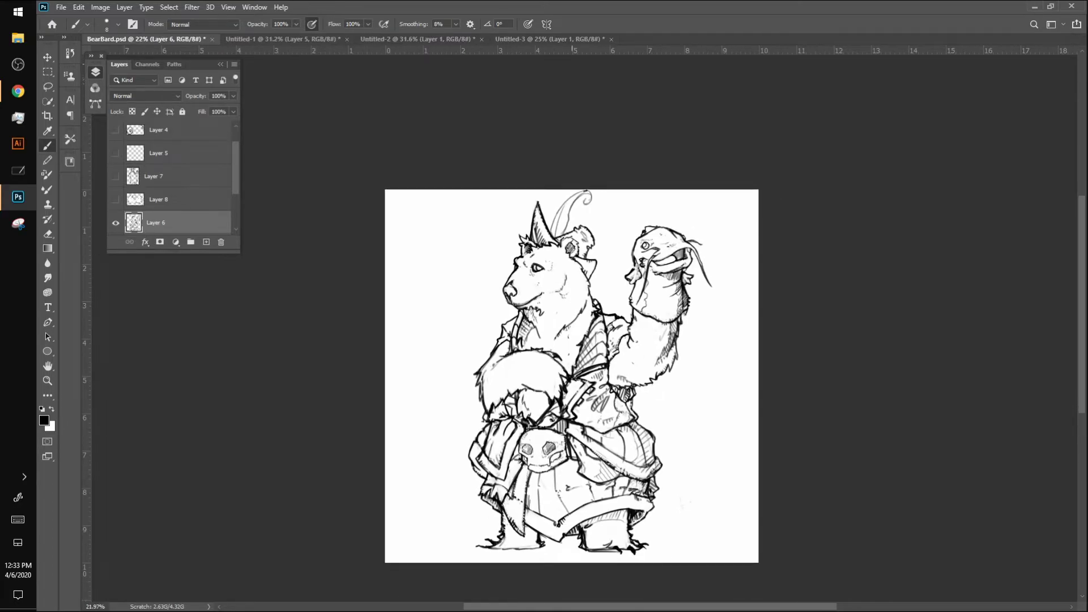
pyautogui.scroll(3, 666, 347)
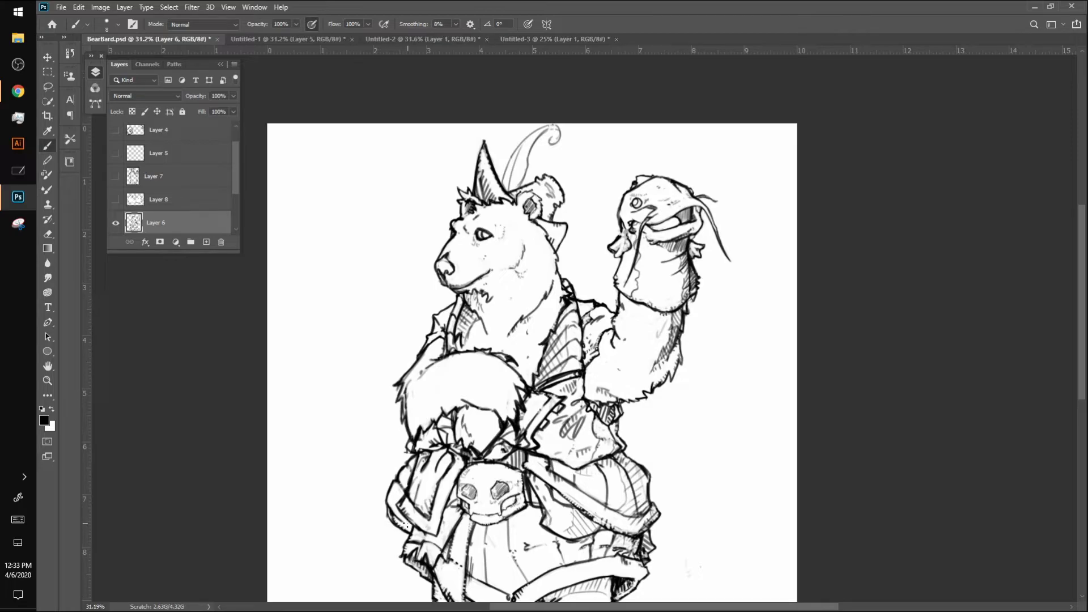
# Try a different curve for the feather behind the horn, undoing the earlier strokes
pyautogui.moveTo(552, 135)
pyautogui.mouseDown()
pyautogui.moveTo(538, 138)
pyautogui.moveTo(521, 181)
pyautogui.mouseUp()
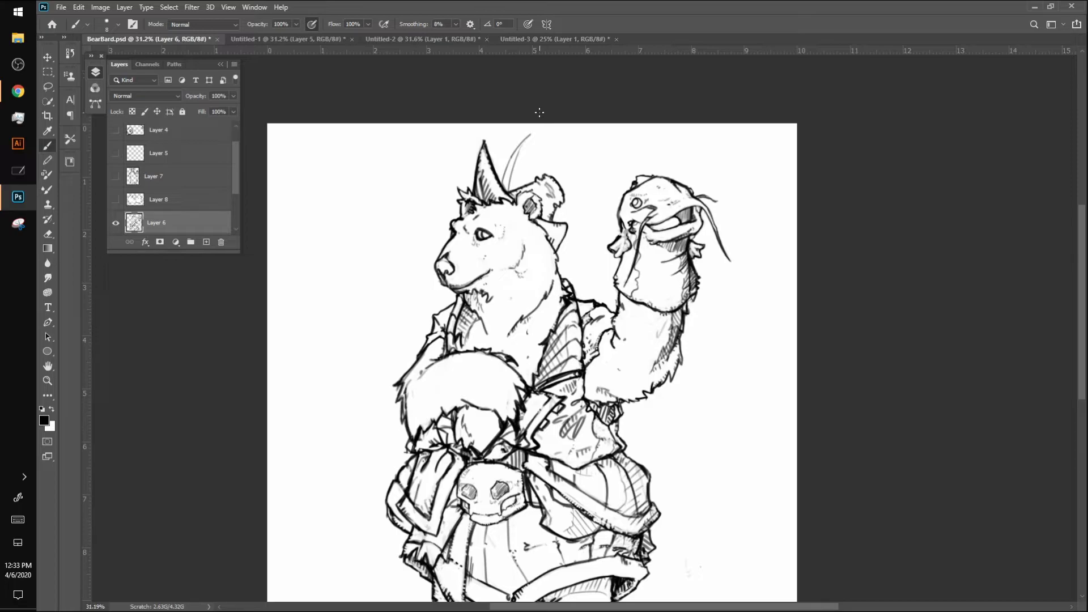
pyautogui.moveTo(509, 162)
pyautogui.mouseDown()
pyautogui.moveTo(537, 132)
pyautogui.moveTo(560, 147)
pyautogui.moveTo(530, 149)
pyautogui.moveTo(554, 137)
pyautogui.moveTo(541, 149)
pyautogui.moveTo(554, 159)
pyautogui.moveTo(561, 145)
pyautogui.moveTo(549, 159)
pyautogui.moveTo(560, 141)
pyautogui.moveTo(511, 161)
pyautogui.moveTo(541, 131)
pyautogui.moveTo(510, 151)
pyautogui.moveTo(503, 174)
pyautogui.mouseUp()
pyautogui.hotkey('ctrl', 'z')
pyautogui.hotkey('ctrl', 'z')
pyautogui.hotkey('ctrl', 'z')
pyautogui.hotkey('ctrl', 'z')
pyautogui.hotkey('ctrl', 'z')
pyautogui.hotkey('ctrl', 'z')
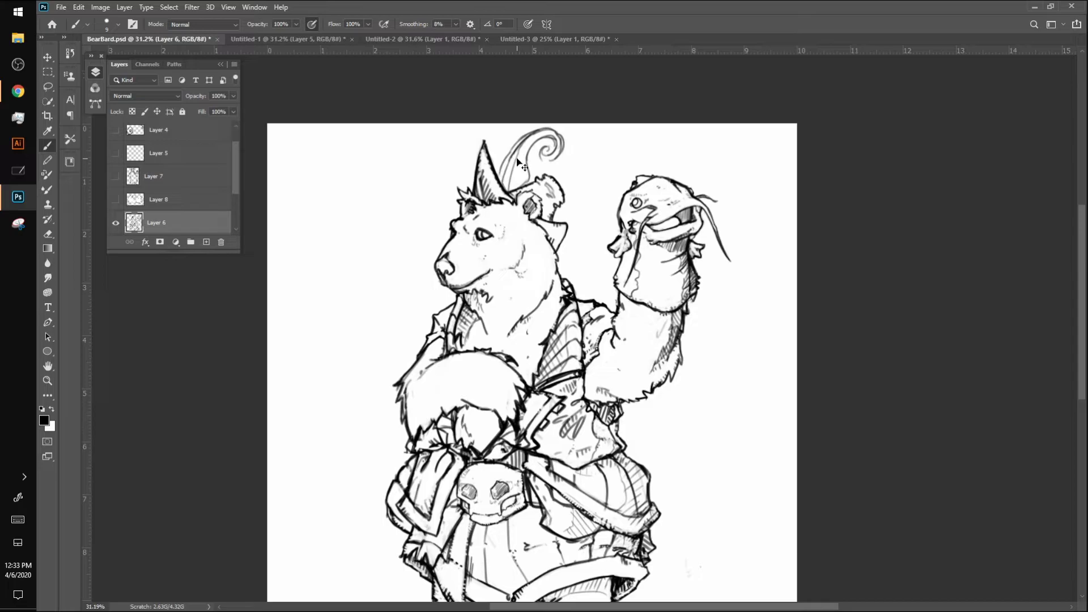
# Undo all the feather strokes drawn behind the horn
pyautogui.hotkey('ctrl', 'z')
pyautogui.hotkey('ctrl', 'z')
pyautogui.hotkey('ctrl', 'z')
pyautogui.hotkey('ctrl', 'z')
pyautogui.hotkey('ctrl', 'z')
pyautogui.hotkey('ctrl', 'z')
pyautogui.hotkey('ctrl', 'z')
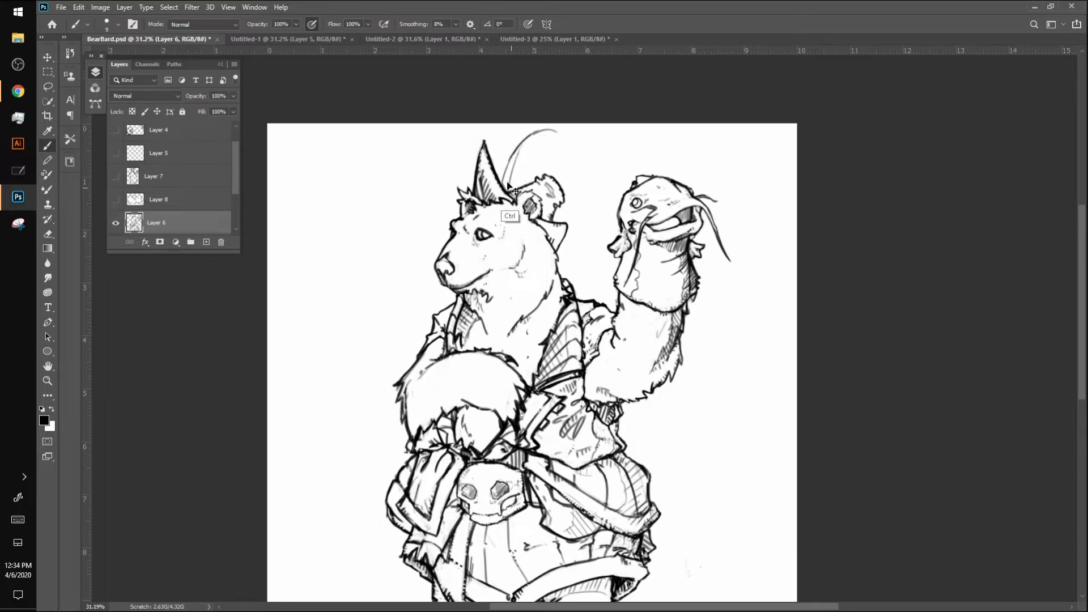
pyautogui.hotkey('ctrl', 'z')
pyautogui.press('z')
pyautogui.moveTo(530, 135); pyautogui.dragTo(506, 181)
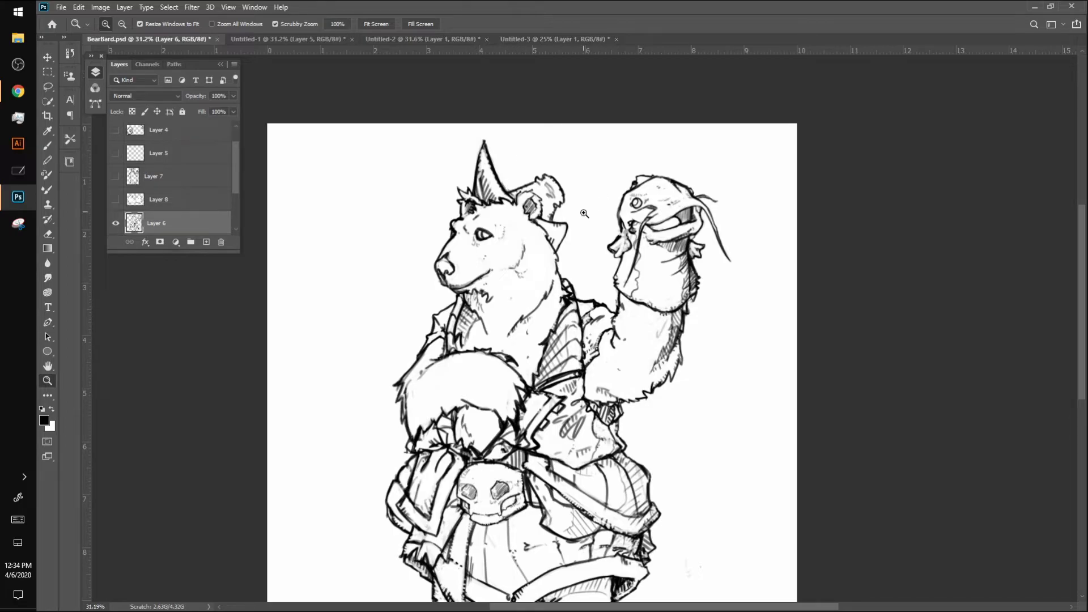
# Sketch a curling plume sweeping outward from behind the bear's ear toward the fish
pyautogui.press('b')
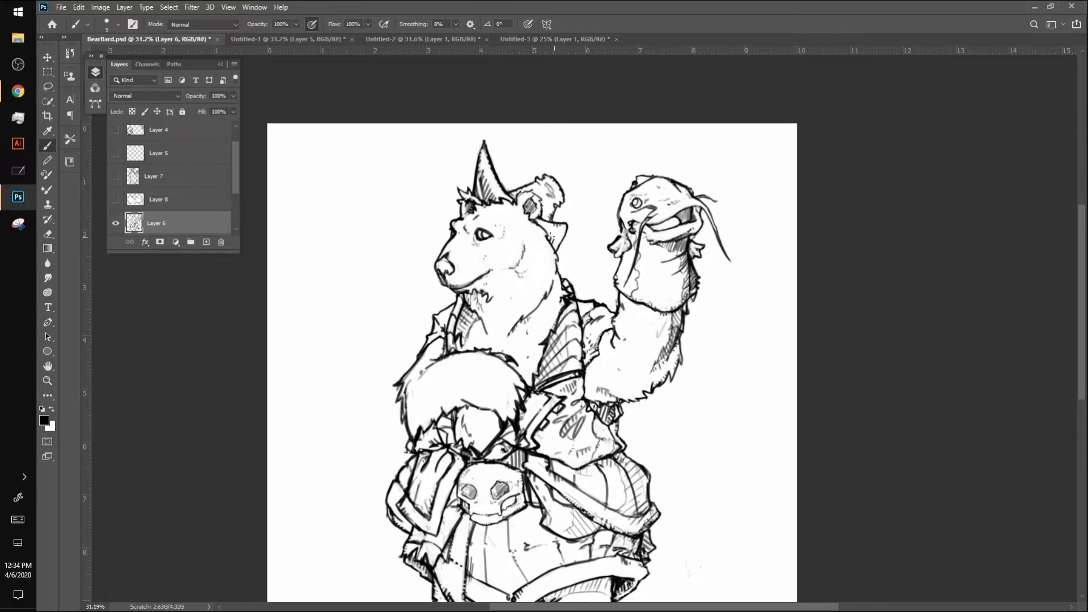
pyautogui.moveTo(560, 250)
pyautogui.mouseDown()
pyautogui.moveTo(588, 244)
pyautogui.moveTo(575, 232)
pyautogui.moveTo(596, 250)
pyautogui.moveTo(572, 228)
pyautogui.moveTo(580, 234)
pyautogui.mouseUp()
pyautogui.hotkey('ctrl', 'z')
pyautogui.hotkey('ctrl', 'z')
pyautogui.moveTo(546, 223)
pyautogui.mouseDown()
pyautogui.moveTo(577, 214)
pyautogui.moveTo(592, 183)
pyautogui.mouseUp()
pyautogui.moveTo(565, 234)
pyautogui.mouseDown()
pyautogui.moveTo(599, 190)
pyautogui.moveTo(583, 193)
pyautogui.moveTo(598, 187)
pyautogui.moveTo(589, 228)
pyautogui.moveTo(571, 235)
pyautogui.moveTo(578, 184)
pyautogui.moveTo(583, 209)
pyautogui.moveTo(579, 185)
pyautogui.moveTo(587, 188)
pyautogui.mouseUp()
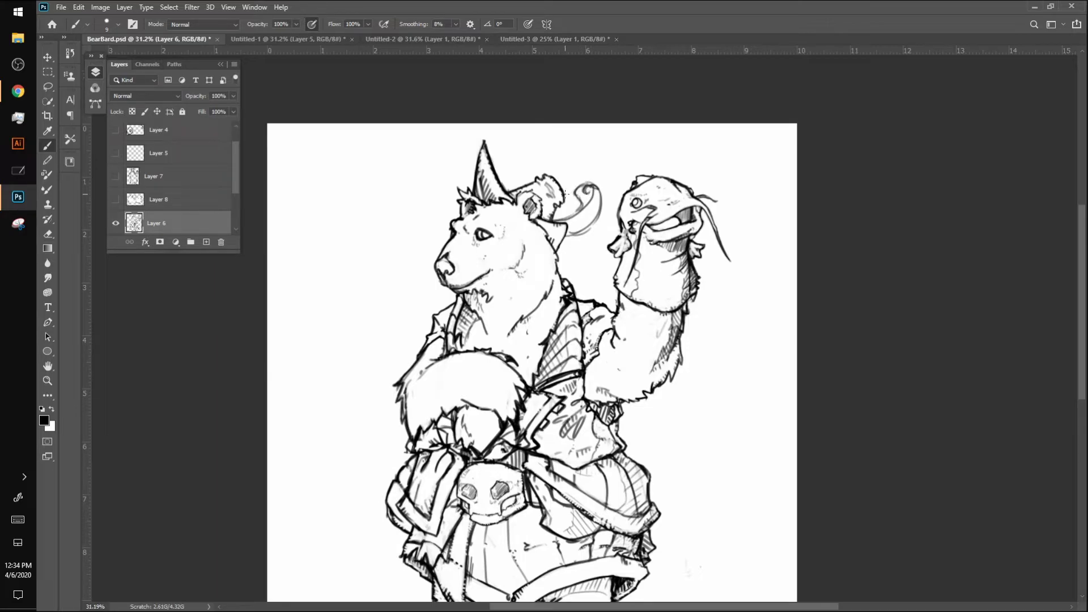
# Hide Layer 6 and preview the contents of Layer 2 and Layer 1 in turn
pyautogui.moveTo(236, 185); pyautogui.dragTo(232, 145)
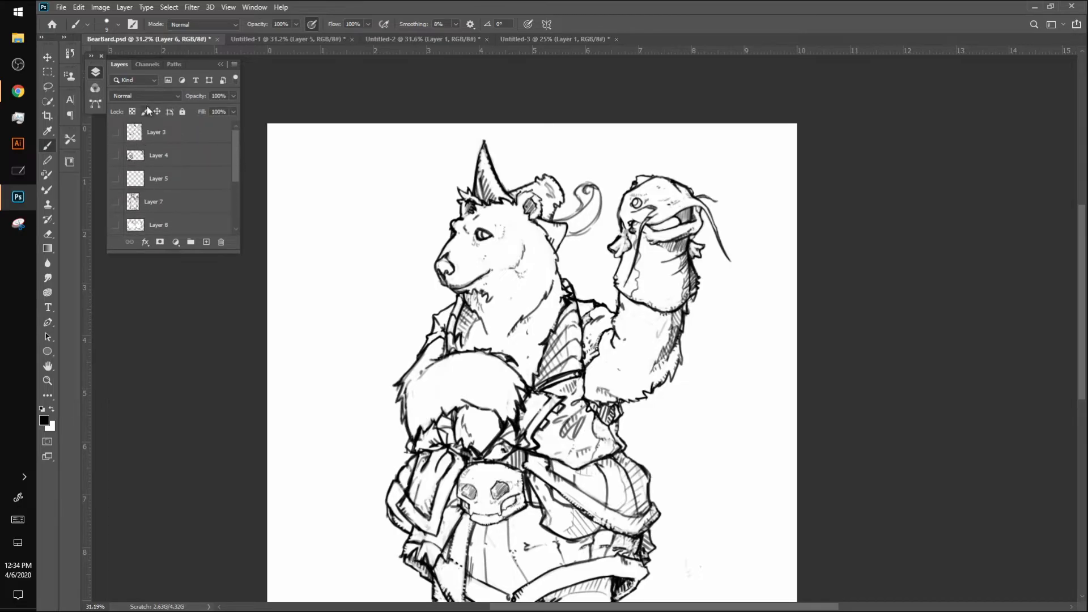
pyautogui.moveTo(234, 160); pyautogui.dragTo(237, 222)
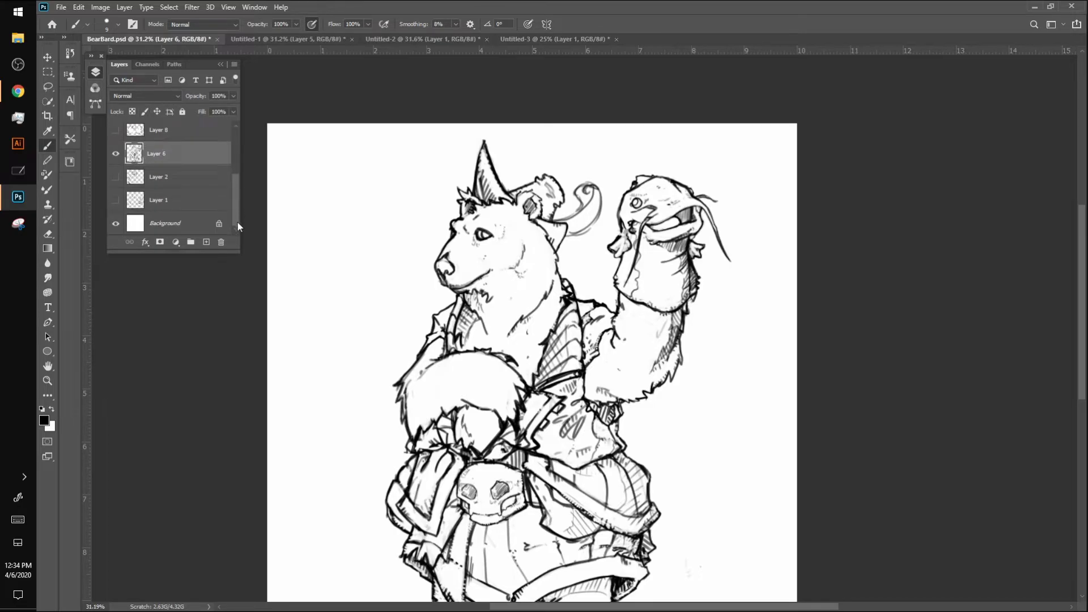
pyautogui.click(116, 153)
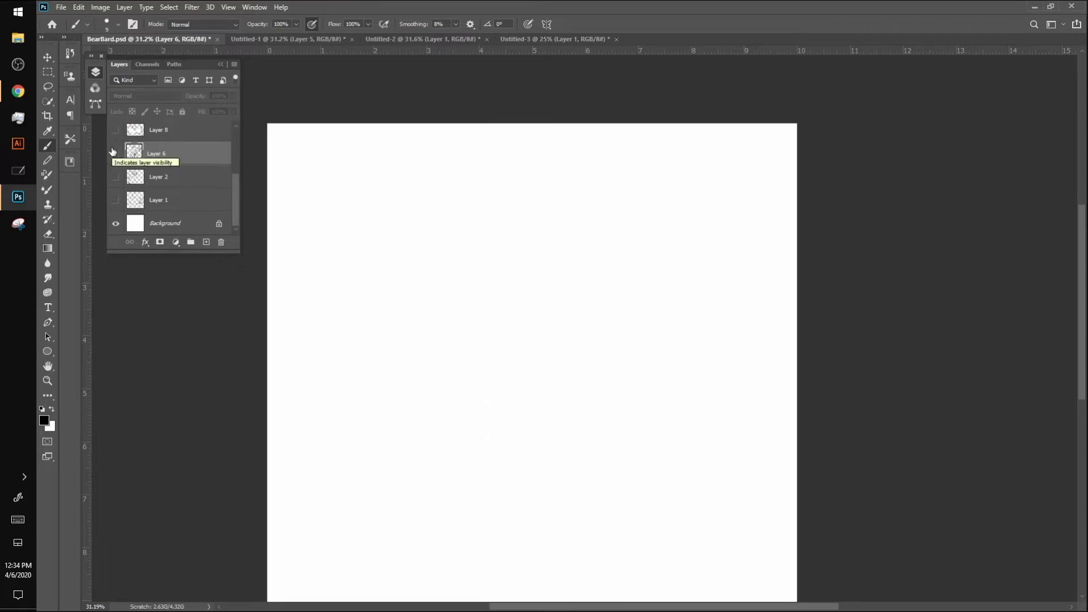
pyautogui.click(115, 178)
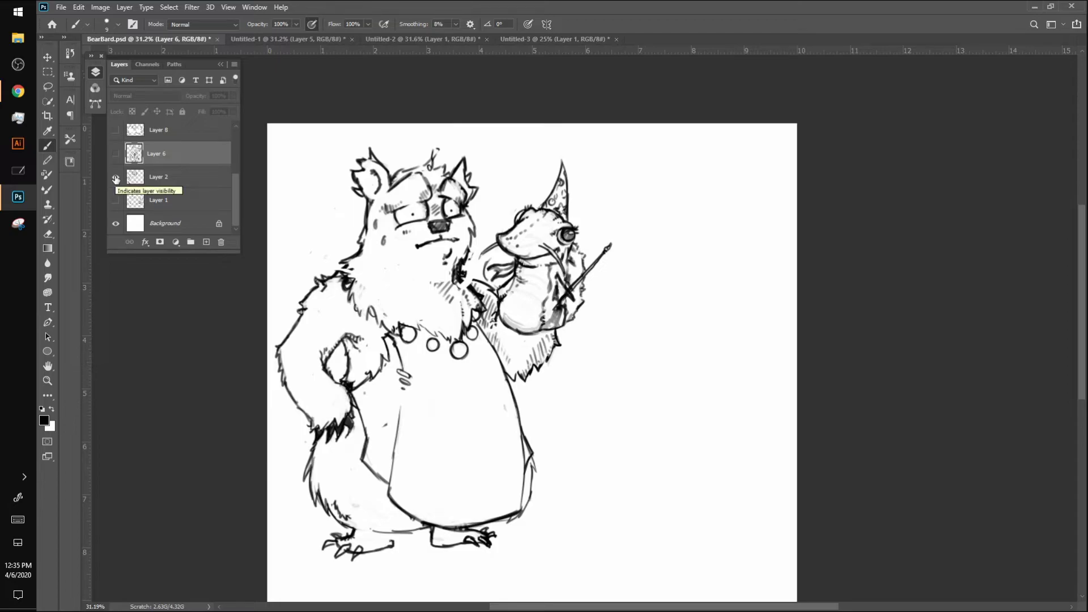
pyautogui.click(115, 178)
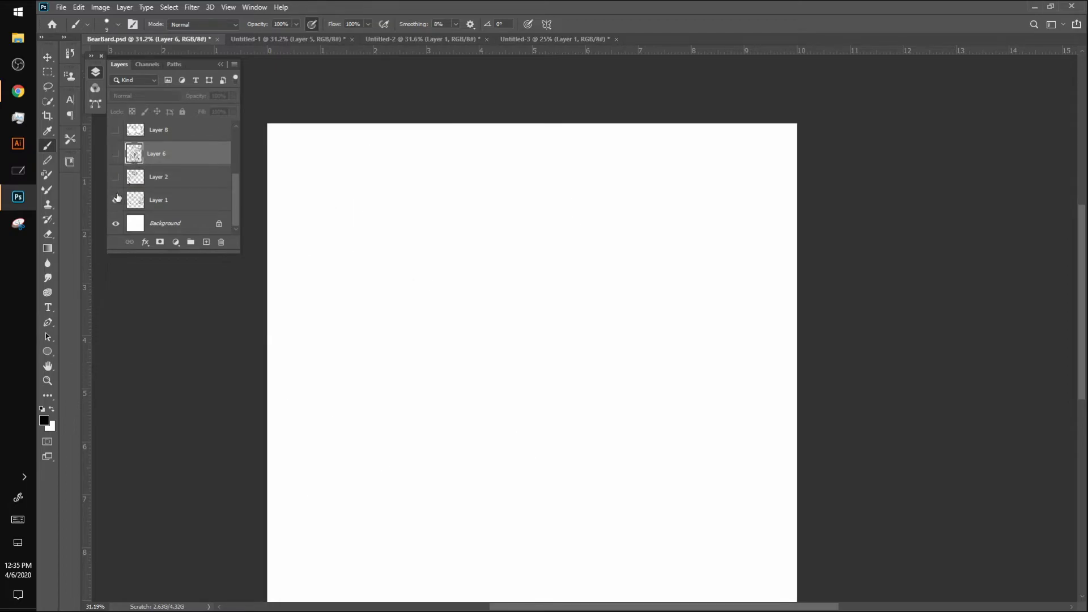
pyautogui.click(116, 200)
pyautogui.click(116, 200)
# Preview the stray lines on Layer 8, then delete that layer
pyautogui.click(116, 130)
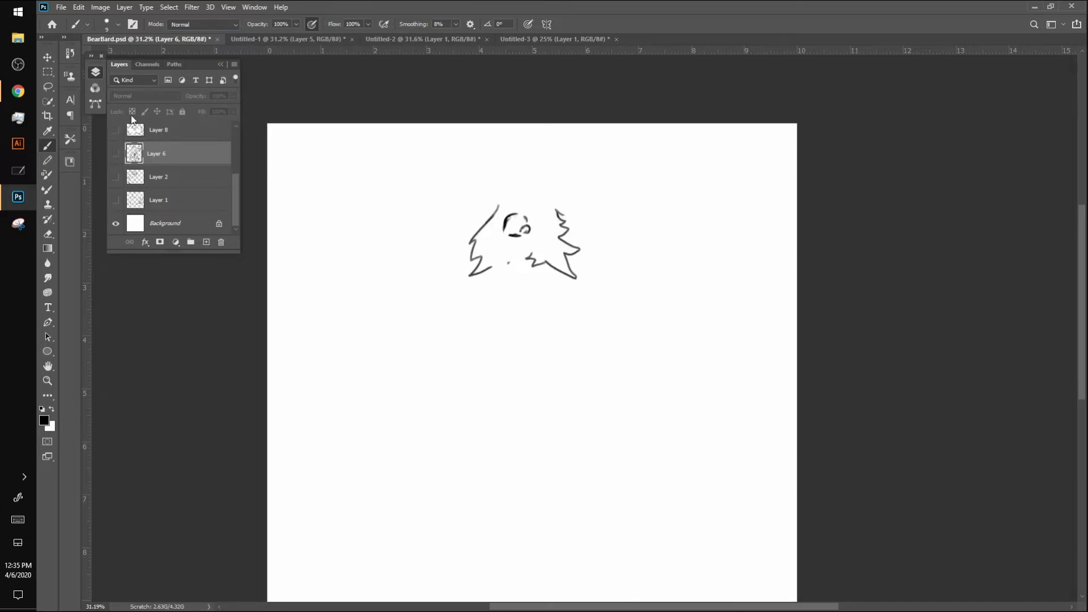
pyautogui.click(116, 130)
pyautogui.moveTo(236, 196); pyautogui.dragTo(234, 169)
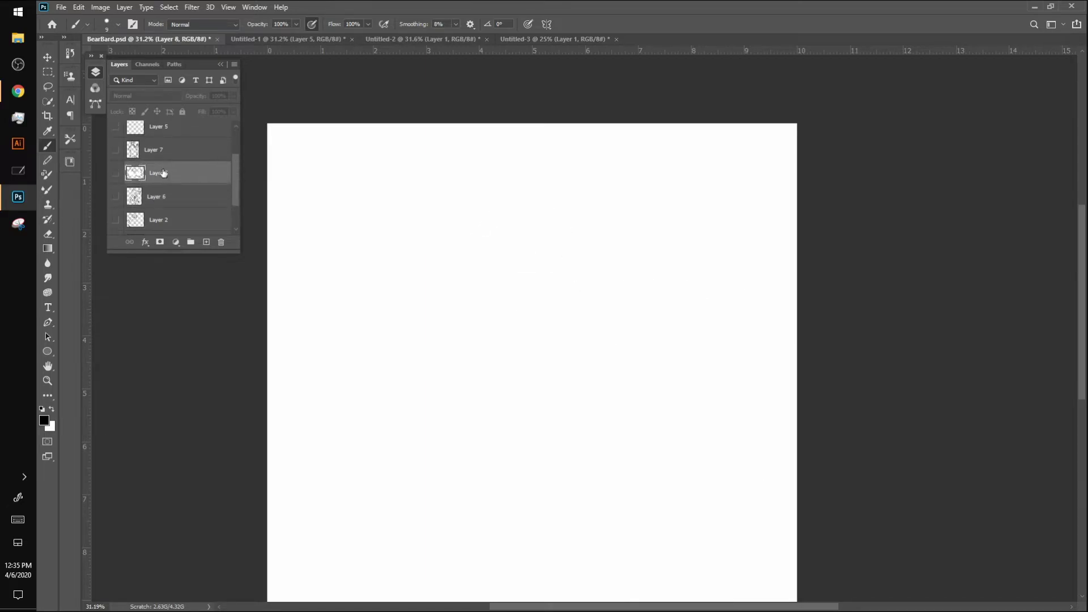
# Examine the small bear sketch on Layer 7, both alone and together with Layer 6
pyautogui.click(117, 150)
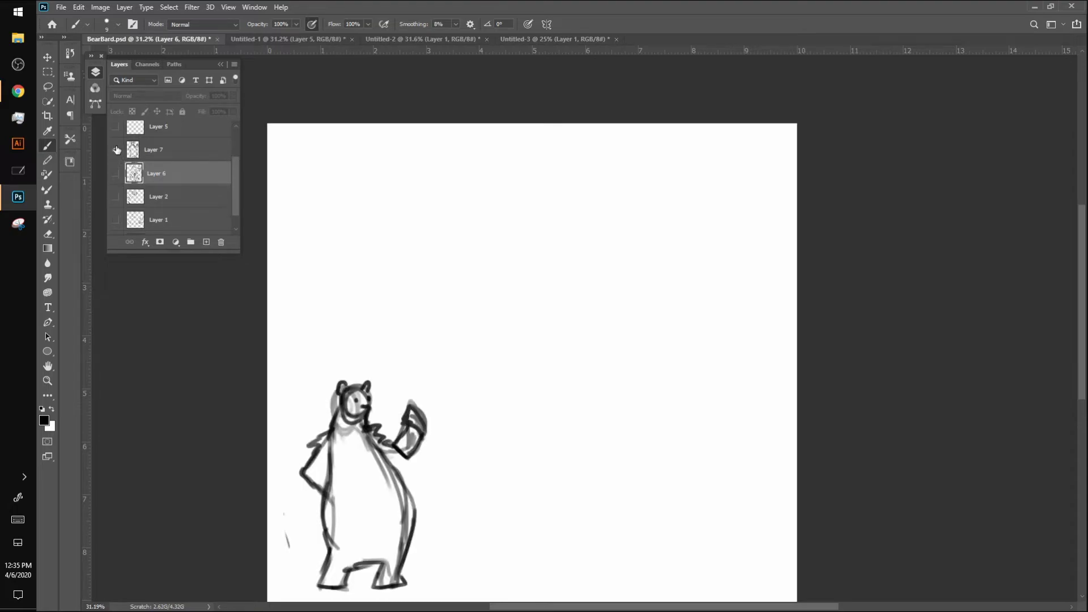
pyautogui.click(116, 149)
pyautogui.click(116, 149)
pyautogui.click(116, 171)
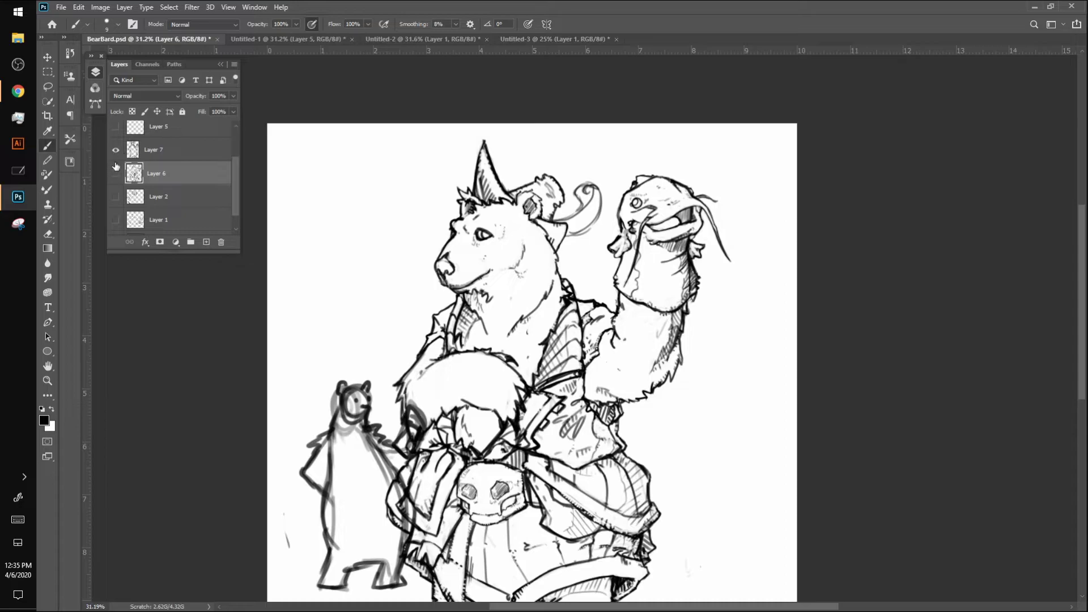
pyautogui.click(115, 171)
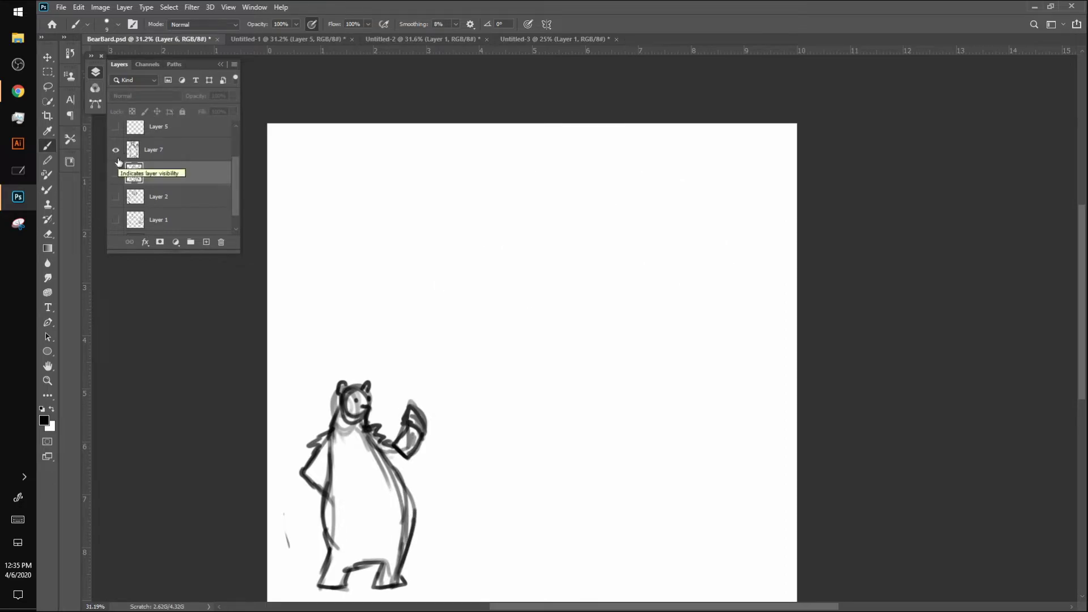
pyautogui.click(120, 150)
# Show Layer 6 again and check what Layers 7, 5 and 4 contain
pyautogui.scroll(1, 234, 170)
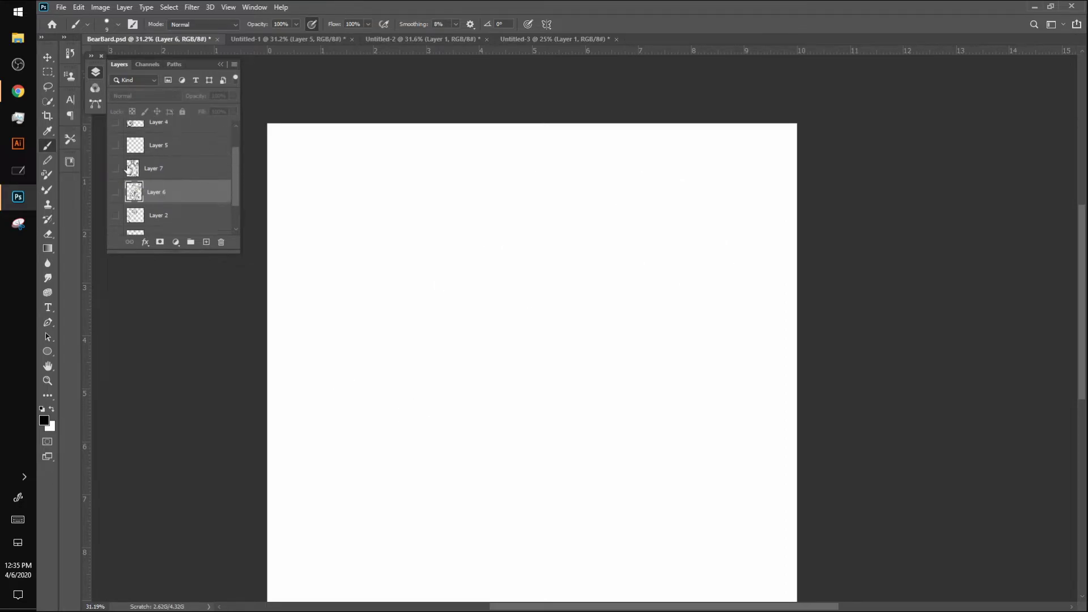
pyautogui.click(117, 167)
pyautogui.click(116, 168)
pyautogui.click(116, 191)
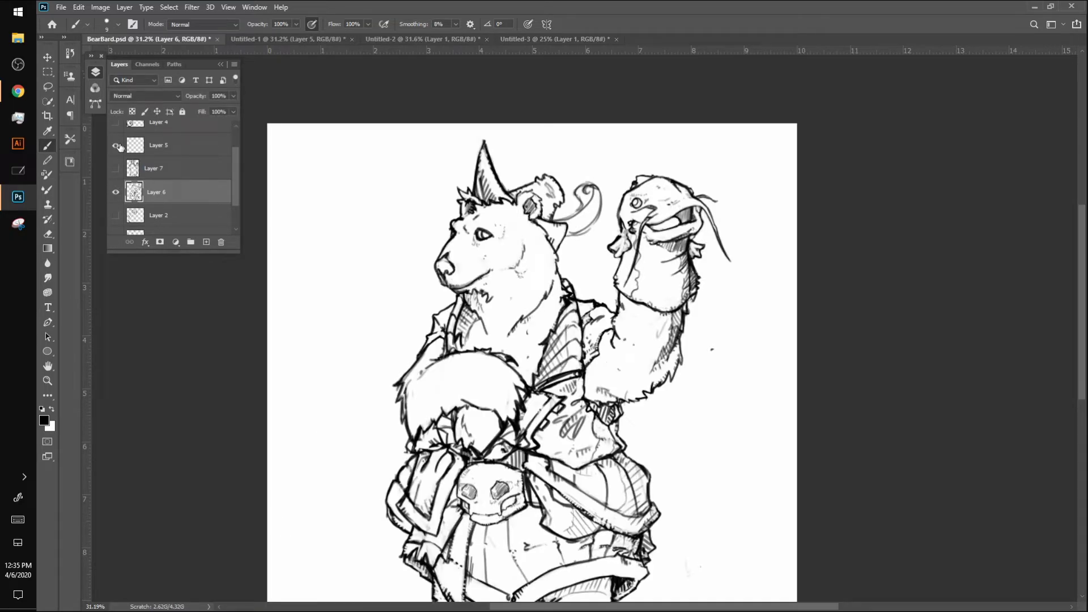
pyautogui.scroll(2, 163, 166)
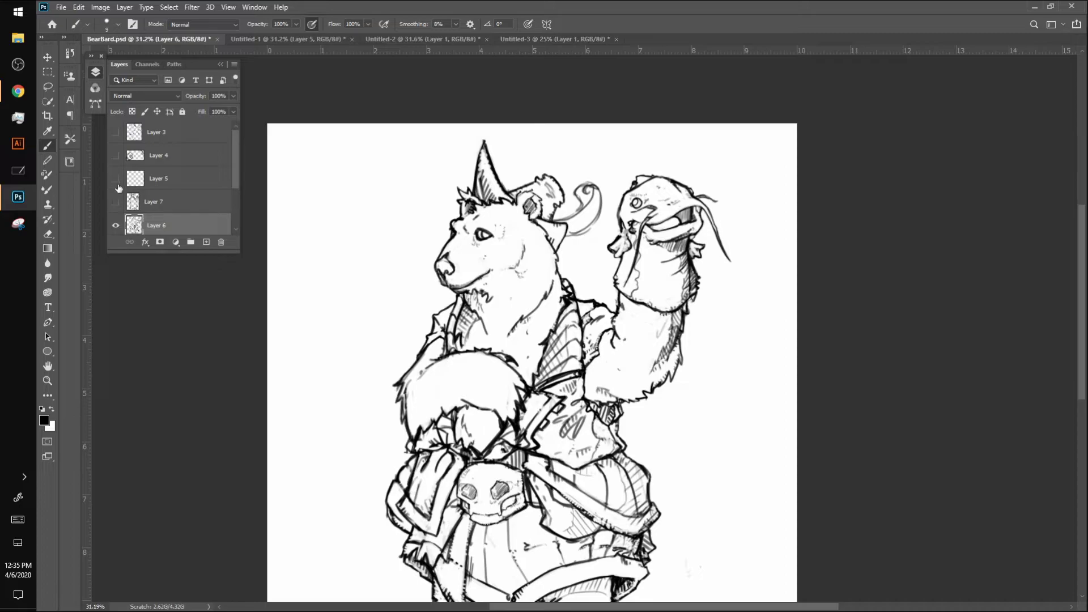
pyautogui.click(116, 154)
pyautogui.click(116, 153)
# Ink dark strokes in the gaps on both sides of the skull belt buckle
pyautogui.moveTo(532, 363); pyautogui.dragTo(539, 276)
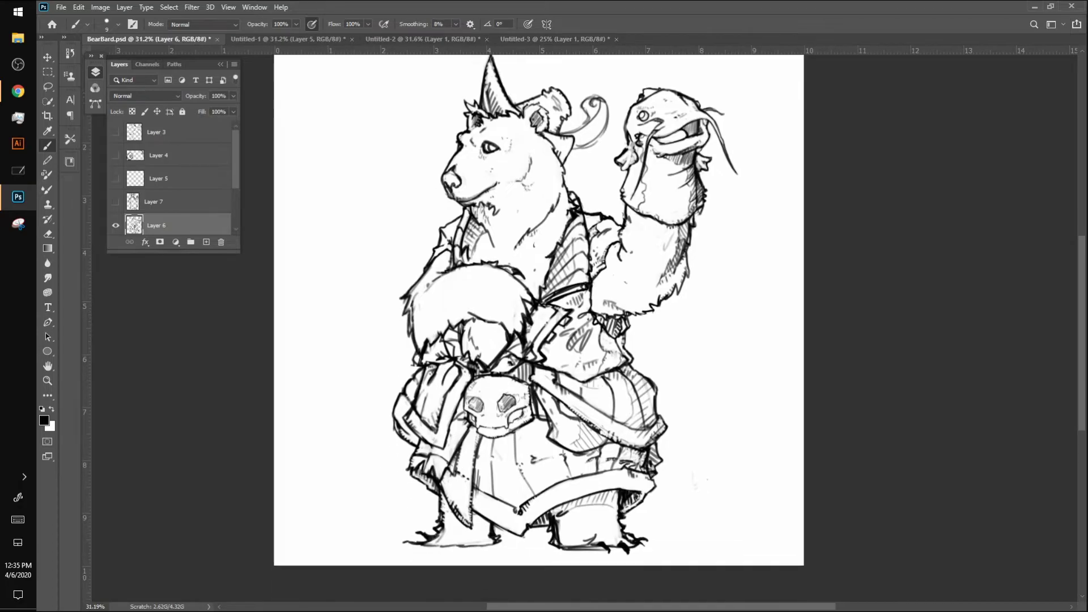
pyautogui.scroll(6, 598, 460)
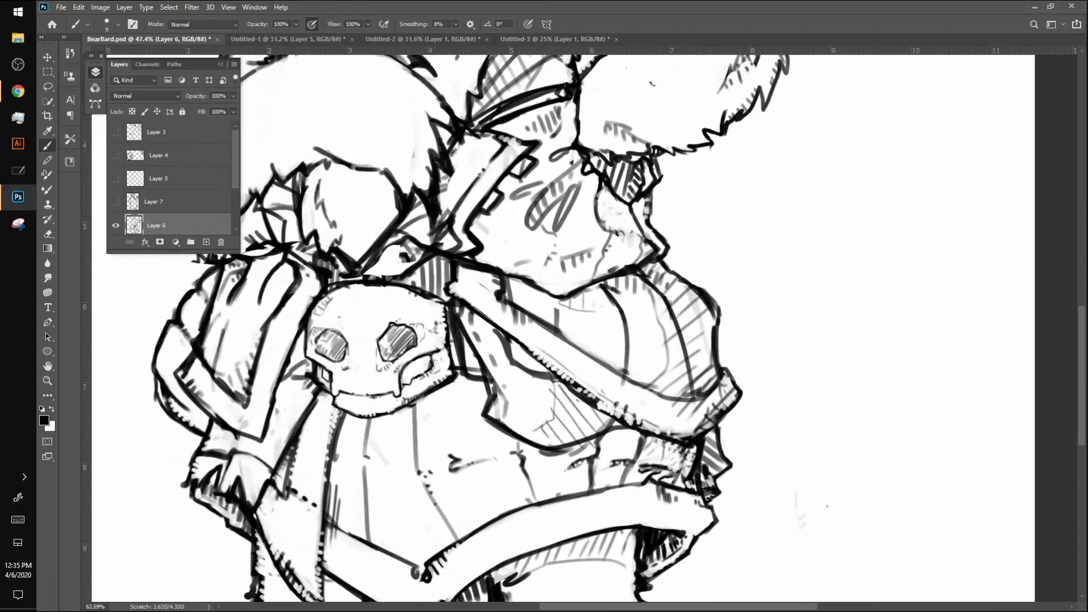
pyautogui.press('v')
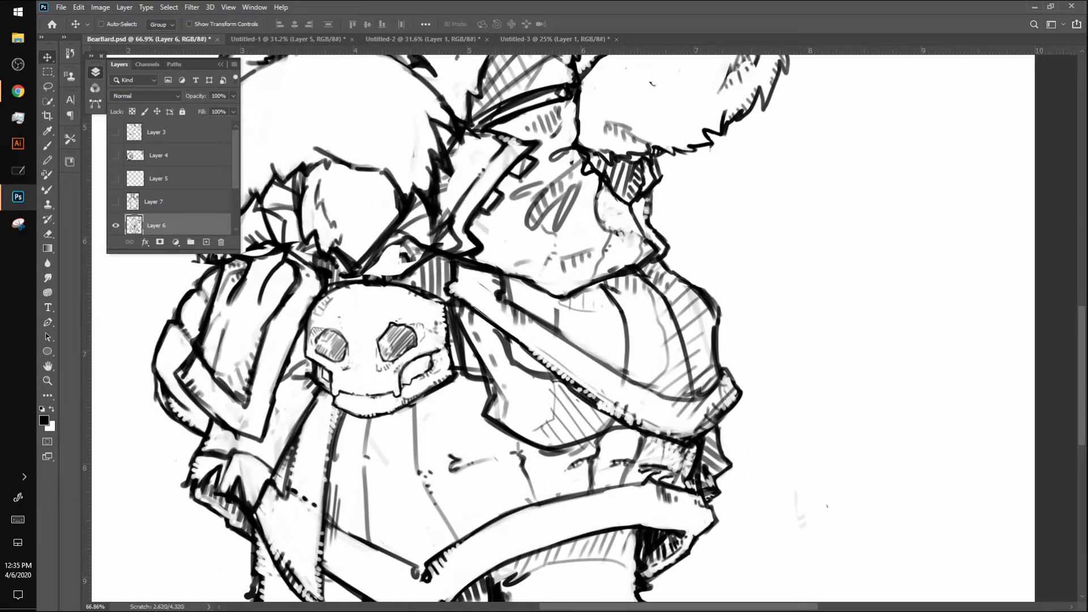
pyautogui.press('b')
pyautogui.moveTo(460, 329)
pyautogui.mouseDown()
pyautogui.moveTo(459, 363)
pyautogui.moveTo(476, 388)
pyautogui.moveTo(490, 384)
pyautogui.mouseUp()
pyautogui.moveTo(300, 334); pyautogui.dragTo(285, 386)
pyautogui.moveTo(300, 338)
pyautogui.mouseDown()
pyautogui.moveTo(300, 385)
pyautogui.moveTo(280, 385)
pyautogui.mouseUp()
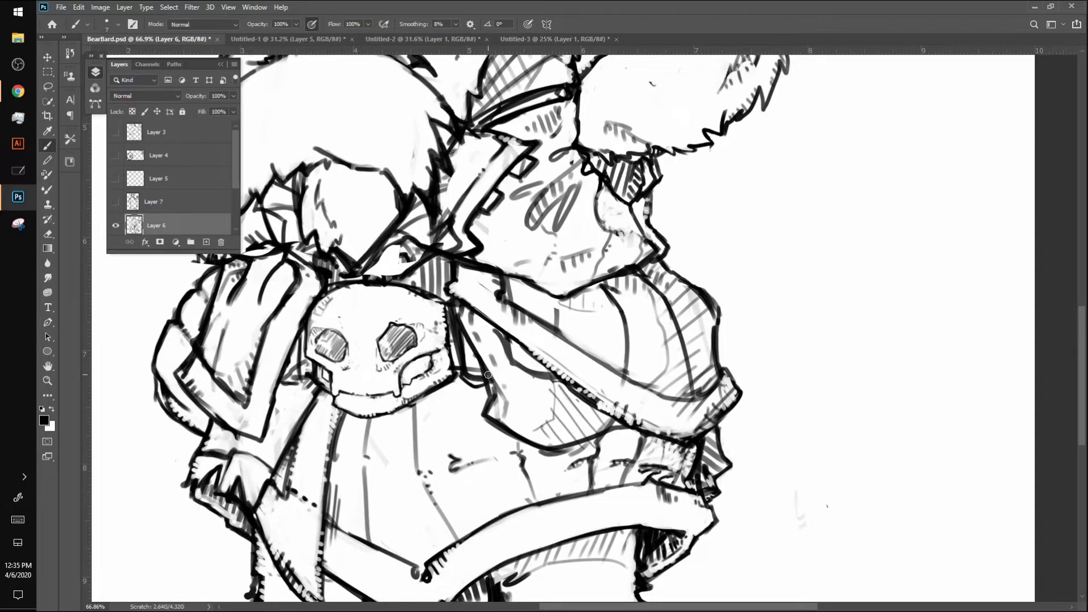
# Draw a small round bead hanging beside the skull buckle and ink the lower corner of the lowered arm's sleeve trim
pyautogui.moveTo(488, 378); pyautogui.dragTo(497, 398)
pyautogui.moveTo(457, 327); pyautogui.dragTo(479, 399)
pyautogui.moveTo(473, 363)
pyautogui.mouseDown()
pyautogui.moveTo(484, 400)
pyautogui.moveTo(458, 390)
pyautogui.moveTo(466, 360)
pyautogui.moveTo(459, 388)
pyautogui.moveTo(479, 385)
pyautogui.moveTo(474, 347)
pyautogui.moveTo(457, 346)
pyautogui.moveTo(470, 341)
pyautogui.moveTo(458, 379)
pyautogui.mouseUp()
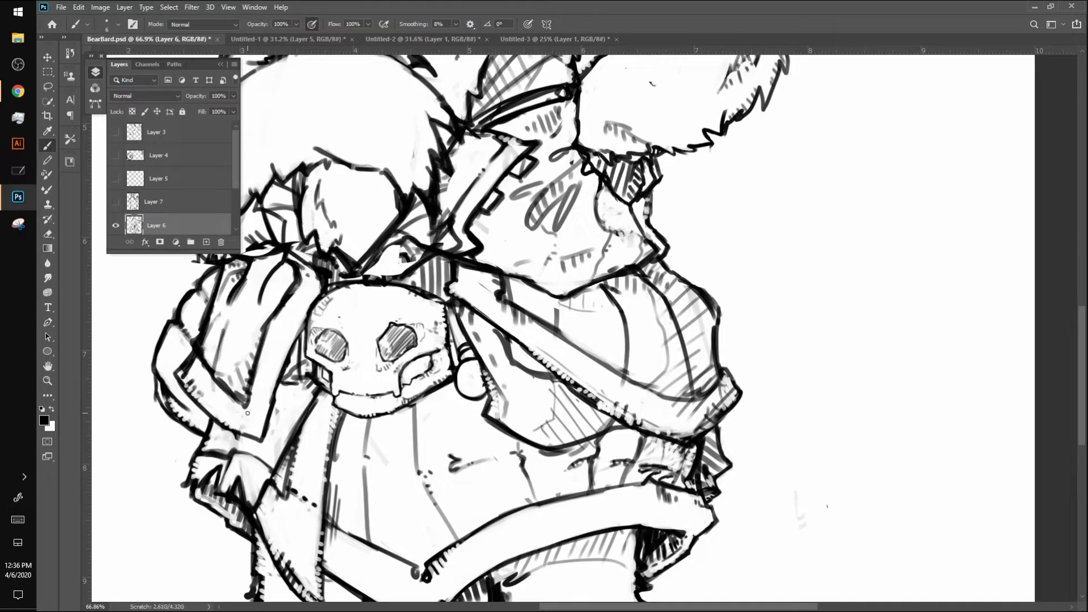
pyautogui.moveTo(226, 428); pyautogui.dragTo(258, 448)
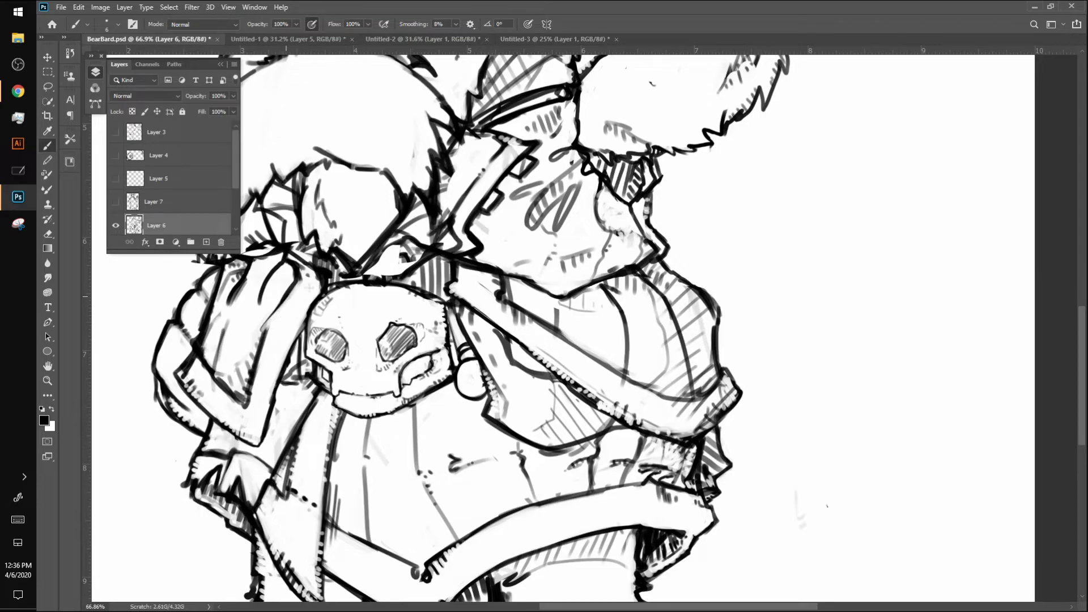
# Draw a thin strap curving from the belt down the lowered sleeve to a small round ring near the cuff
pyautogui.moveTo(326, 274)
pyautogui.mouseDown()
pyautogui.moveTo(266, 317)
pyautogui.moveTo(255, 337)
pyautogui.moveTo(323, 284)
pyautogui.moveTo(274, 319)
pyautogui.moveTo(246, 358)
pyautogui.moveTo(248, 341)
pyautogui.moveTo(290, 298)
pyautogui.mouseUp()
pyautogui.moveTo(245, 348)
pyautogui.mouseDown()
pyautogui.moveTo(241, 371)
pyautogui.moveTo(260, 336)
pyautogui.moveTo(227, 377)
pyautogui.moveTo(233, 360)
pyautogui.moveTo(224, 397)
pyautogui.moveTo(220, 372)
pyautogui.moveTo(230, 405)
pyautogui.moveTo(247, 386)
pyautogui.moveTo(235, 402)
pyautogui.moveTo(216, 386)
pyautogui.moveTo(229, 398)
pyautogui.mouseUp()
pyautogui.moveTo(219, 383)
pyautogui.mouseDown()
pyautogui.moveTo(241, 384)
pyautogui.moveTo(243, 362)
pyautogui.moveTo(230, 358)
pyautogui.moveTo(218, 396)
pyautogui.moveTo(217, 373)
pyautogui.moveTo(235, 396)
pyautogui.moveTo(245, 384)
pyautogui.moveTo(238, 355)
pyautogui.moveTo(243, 377)
pyautogui.mouseUp()
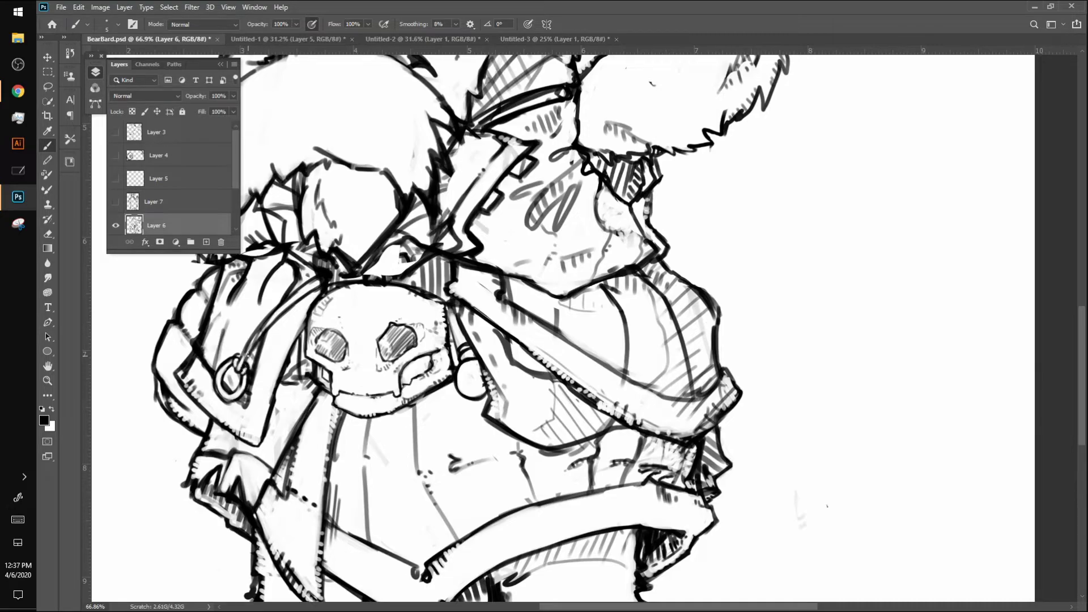
# Continue the strap below the ring around the cuff's edge and draw small knots where it wraps the ring
pyautogui.moveTo(205, 419)
pyautogui.mouseDown()
pyautogui.moveTo(224, 393)
pyautogui.moveTo(231, 403)
pyautogui.moveTo(224, 395)
pyautogui.moveTo(231, 401)
pyautogui.moveTo(183, 437)
pyautogui.mouseUp()
pyautogui.moveTo(220, 405)
pyautogui.mouseDown()
pyautogui.moveTo(197, 431)
pyautogui.moveTo(205, 428)
pyautogui.mouseUp()
pyautogui.hotkey('ctrl', 'z')
pyautogui.hotkey('ctrl', 'z')
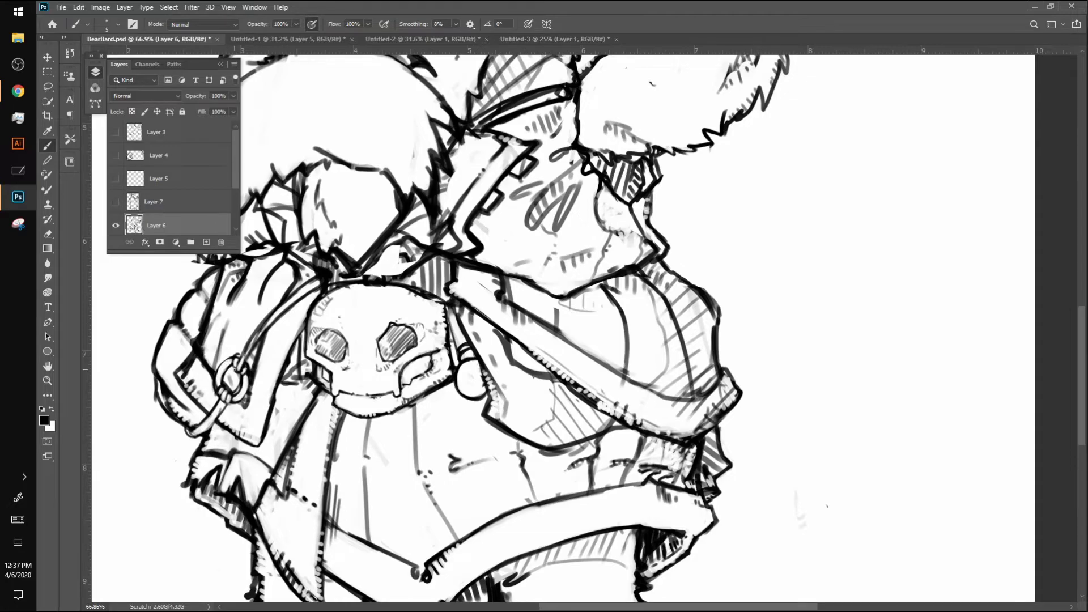
pyautogui.moveTo(223, 371)
pyautogui.mouseDown()
pyautogui.moveTo(235, 365)
pyautogui.moveTo(246, 399)
pyautogui.moveTo(248, 377)
pyautogui.mouseUp()
pyautogui.moveTo(240, 377)
pyautogui.mouseDown()
pyautogui.moveTo(234, 392)
pyautogui.moveTo(225, 378)
pyautogui.moveTo(242, 391)
pyautogui.moveTo(232, 397)
pyautogui.moveTo(250, 388)
pyautogui.moveTo(230, 405)
pyautogui.mouseUp()
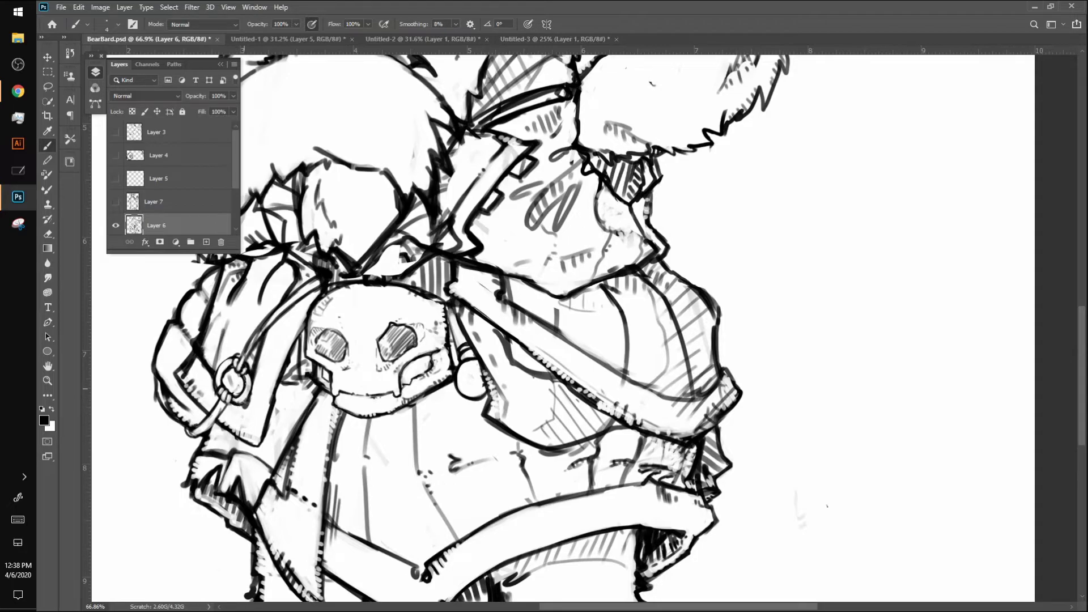
# Erase the rough outline along the right half of the sleeve ring and tidy the edge of the upper knot
pyautogui.scroll(8, 252, 372)
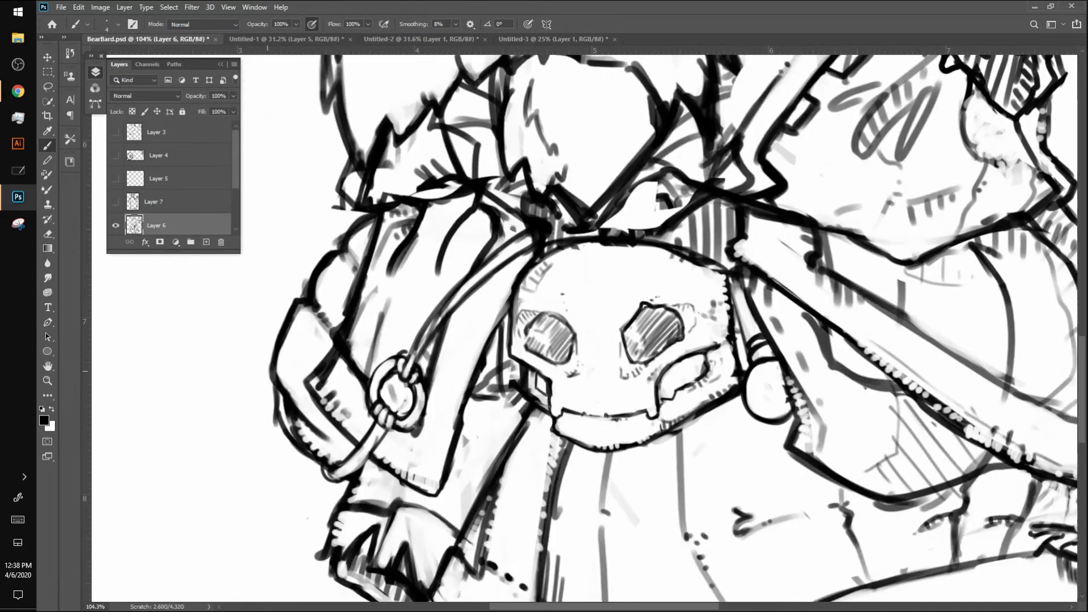
pyautogui.press(']')
pyautogui.press(']')
pyautogui.press(']')
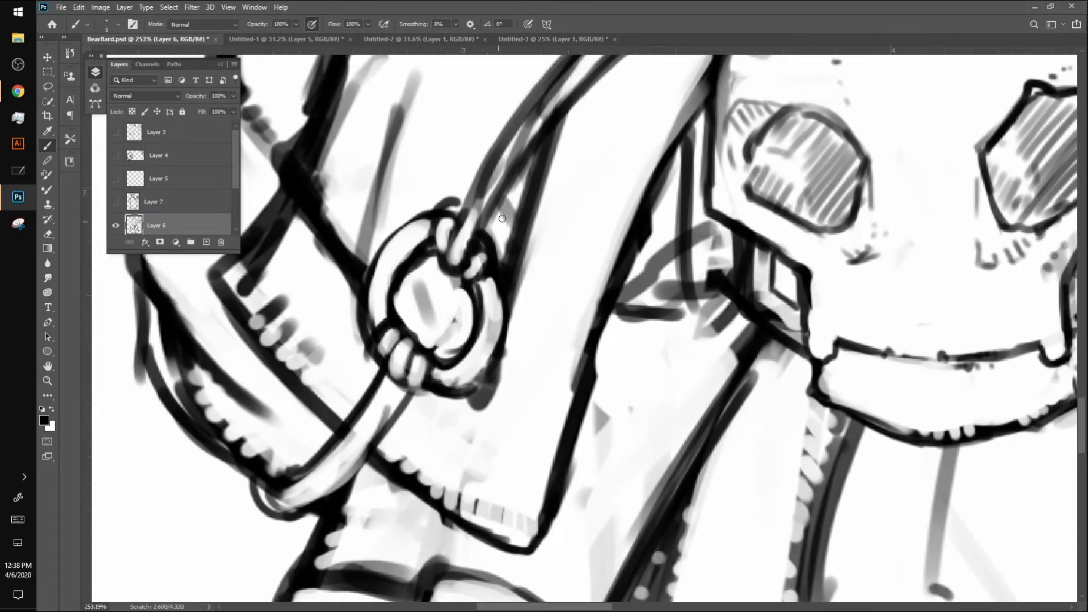
pyautogui.moveTo(447, 355)
pyautogui.mouseDown()
pyautogui.moveTo(455, 404)
pyautogui.moveTo(476, 375)
pyautogui.moveTo(497, 307)
pyautogui.moveTo(458, 299)
pyautogui.moveTo(451, 284)
pyautogui.moveTo(492, 333)
pyautogui.mouseUp()
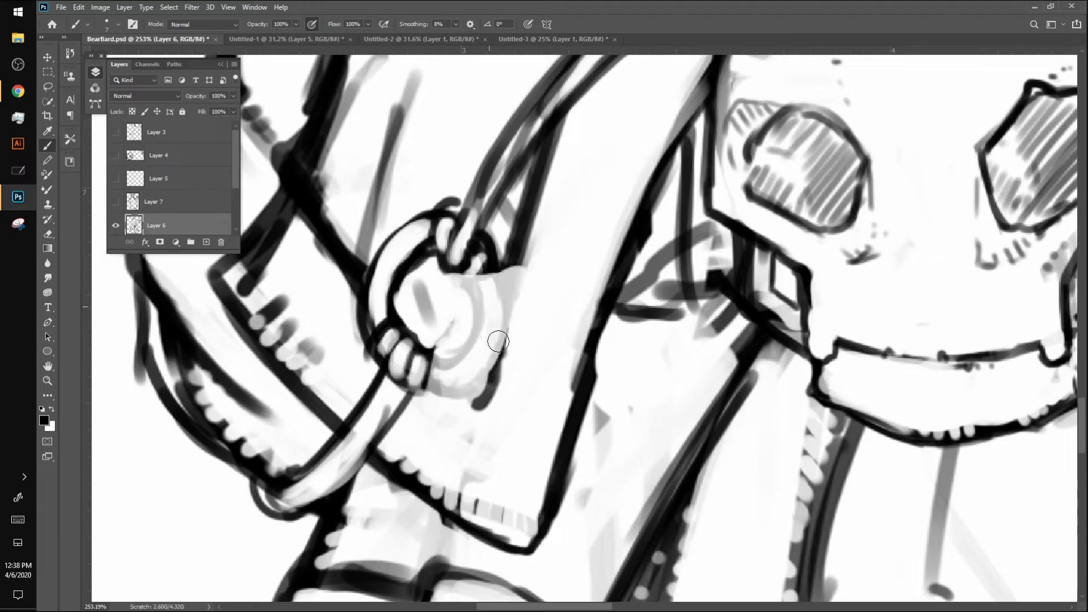
pyautogui.press('[')
pyautogui.press('[')
pyautogui.moveTo(457, 276)
pyautogui.mouseDown()
pyautogui.moveTo(469, 285)
pyautogui.moveTo(486, 258)
pyautogui.mouseUp()
# Erase the left half of the sleeve ring's outline and clean up the shapes of both knots
pyautogui.press(']')
pyautogui.press(']')
pyautogui.moveTo(357, 321)
pyautogui.mouseDown()
pyautogui.moveTo(387, 300)
pyautogui.moveTo(354, 319)
pyautogui.moveTo(366, 296)
pyautogui.moveTo(394, 285)
pyautogui.moveTo(422, 229)
pyautogui.moveTo(417, 199)
pyautogui.moveTo(432, 209)
pyautogui.moveTo(419, 261)
pyautogui.moveTo(425, 199)
pyautogui.moveTo(425, 253)
pyautogui.moveTo(459, 211)
pyautogui.moveTo(446, 200)
pyautogui.moveTo(465, 222)
pyautogui.moveTo(462, 212)
pyautogui.moveTo(438, 217)
pyautogui.moveTo(447, 217)
pyautogui.moveTo(450, 255)
pyautogui.moveTo(483, 235)
pyautogui.moveTo(493, 261)
pyautogui.moveTo(464, 276)
pyautogui.moveTo(481, 241)
pyautogui.moveTo(453, 213)
pyautogui.mouseUp()
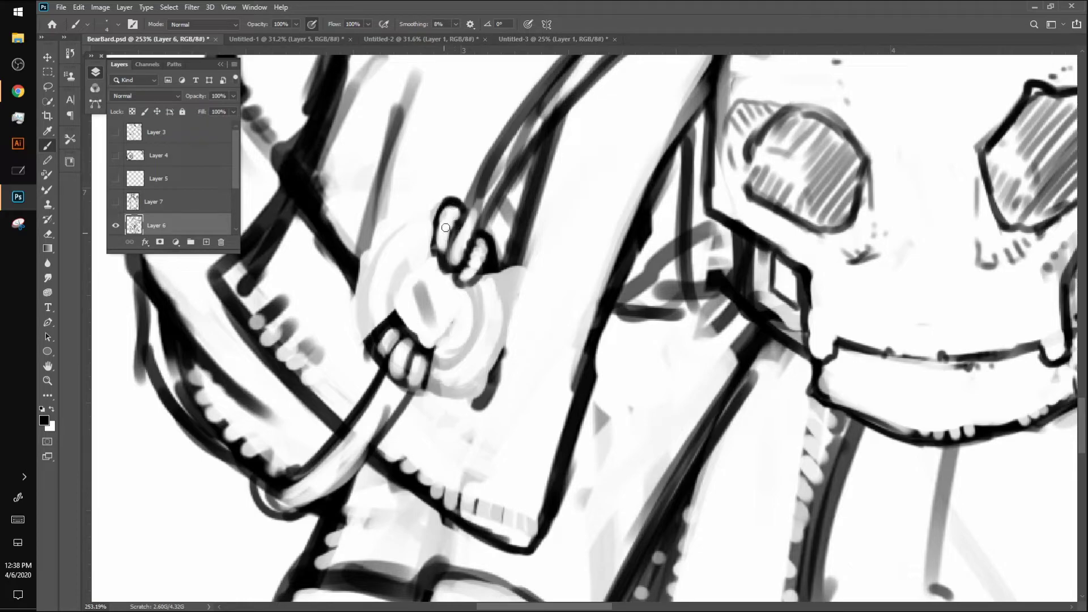
pyautogui.moveTo(382, 345); pyautogui.dragTo(395, 334)
pyautogui.scroll(3, 438, 352)
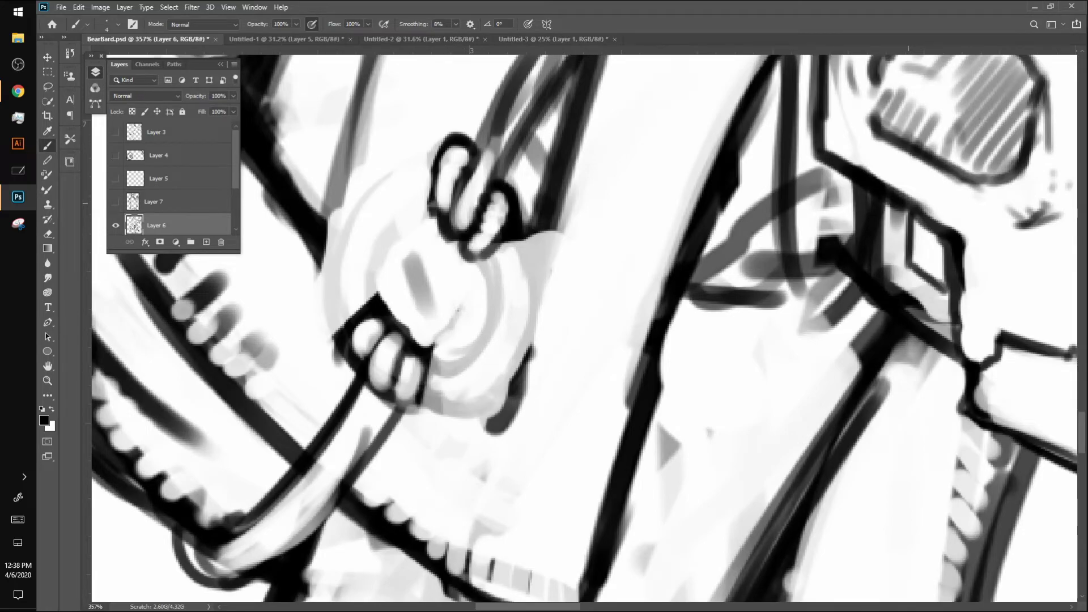
# Try selecting the area around the faded ring with a smaller Quick Selection brush, and clear the selection
pyautogui.press('w')
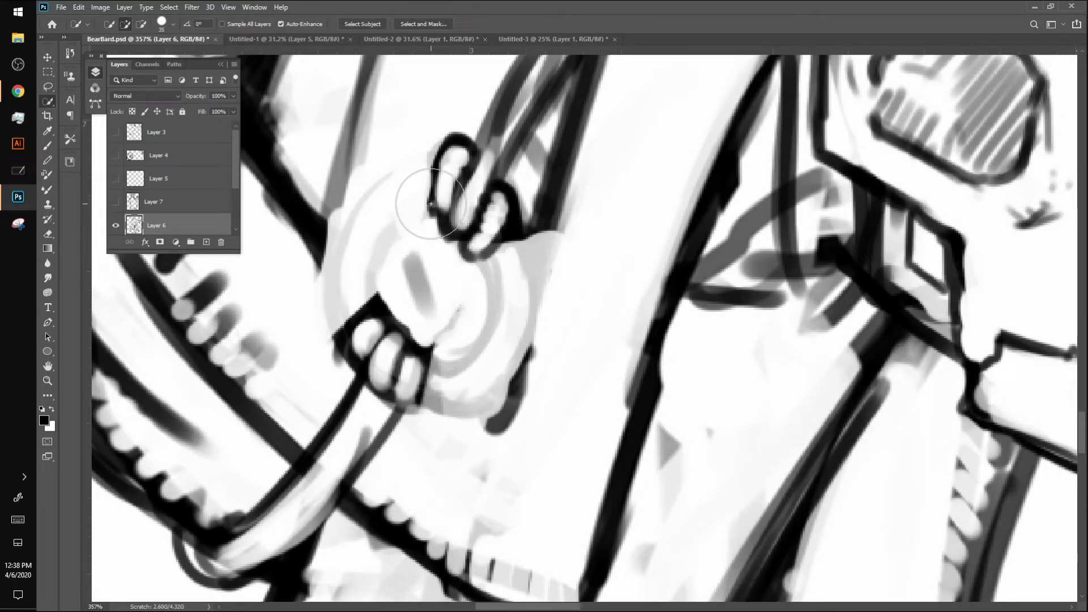
pyautogui.press('[')
pyautogui.press('[')
pyautogui.press('[')
pyautogui.press('[')
pyautogui.press('[')
pyautogui.press('[')
pyautogui.press('[')
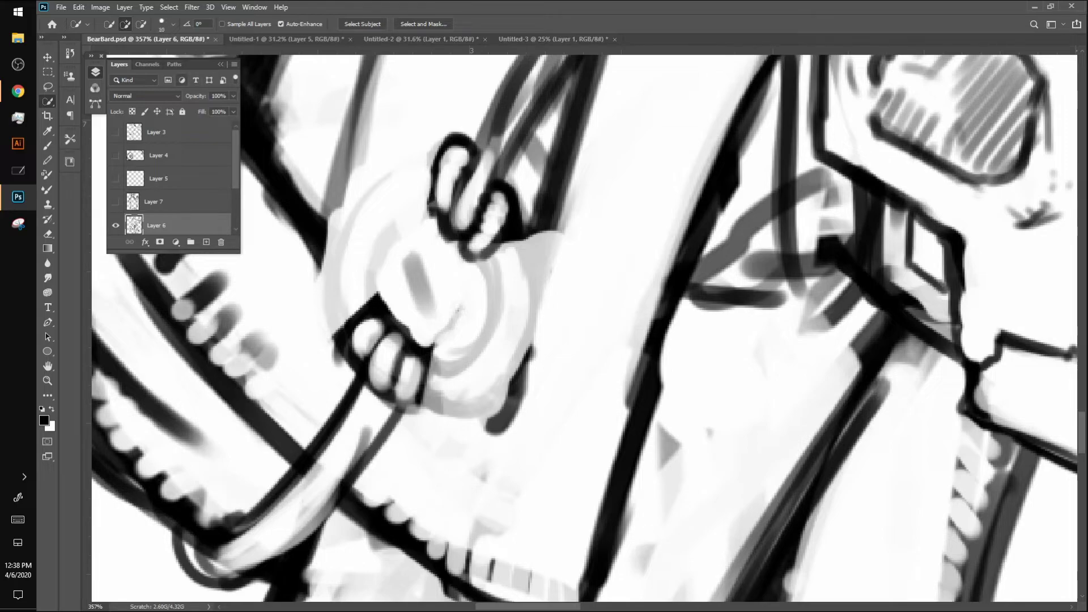
pyautogui.moveTo(400, 207)
pyautogui.mouseDown()
pyautogui.moveTo(360, 256)
pyautogui.moveTo(361, 301)
pyautogui.mouseUp()
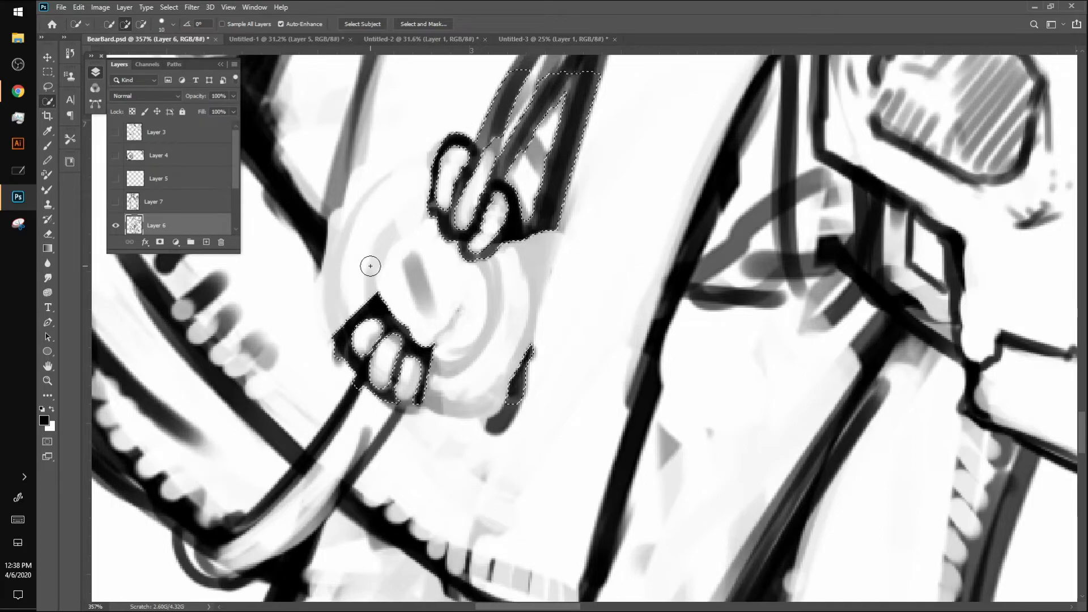
pyautogui.press('b')
pyautogui.hotkey('ctrl', 'd')
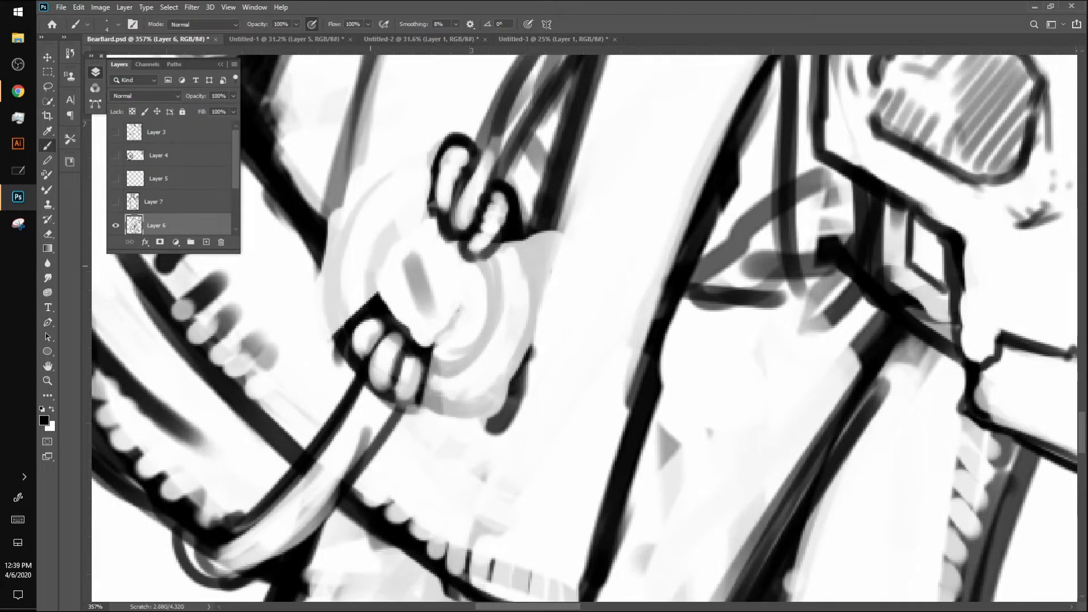
pyautogui.click(169, 132)
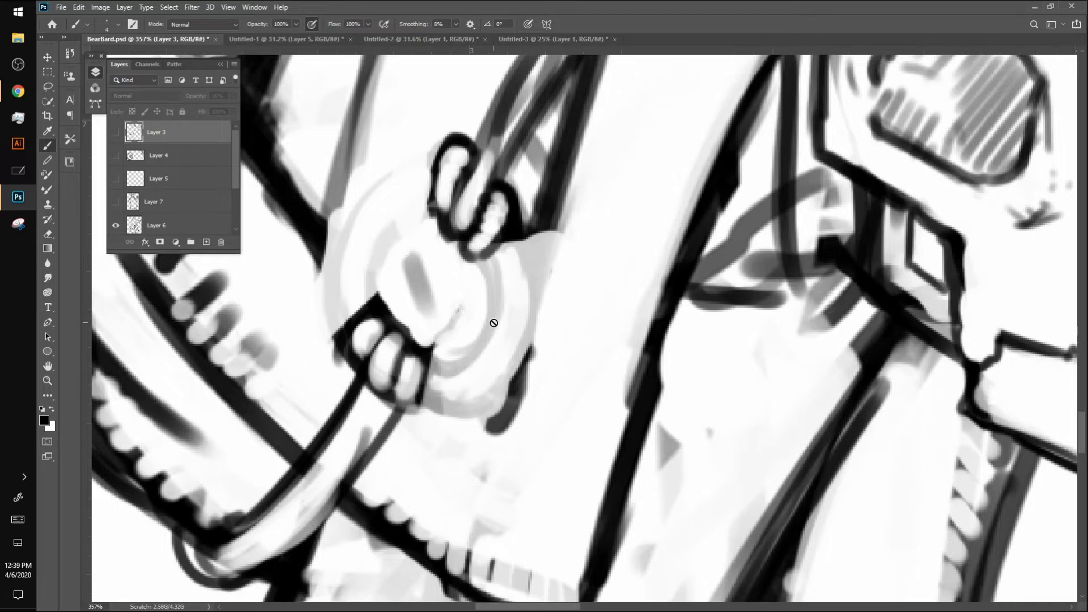
pyautogui.click(154, 221)
pyautogui.hscroll(-5, 458, 308)
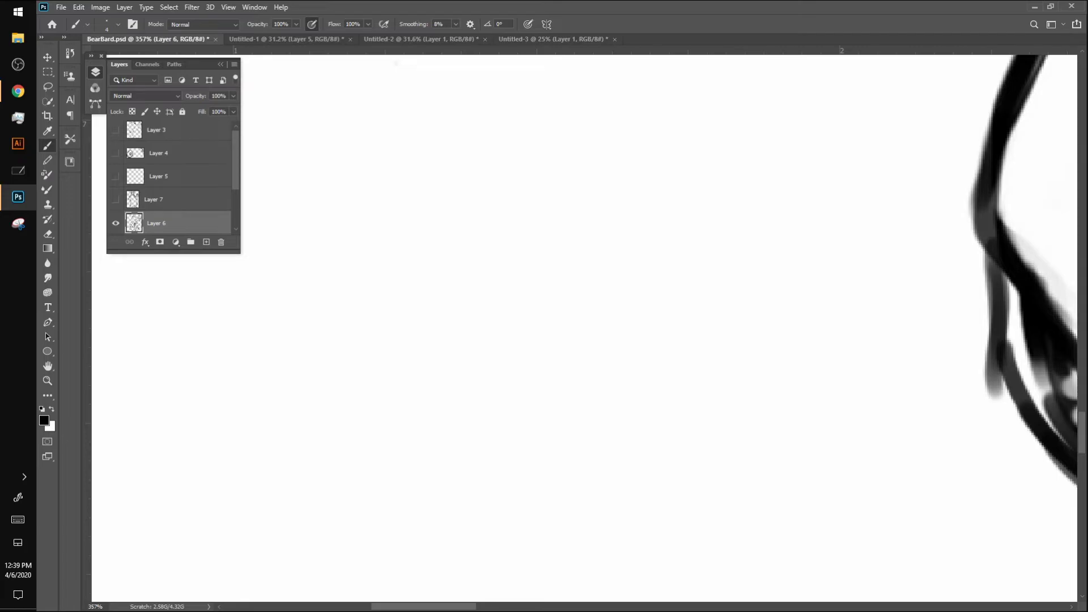
pyautogui.scroll(-4, 457, 407)
pyautogui.scroll(-5, 458, 407)
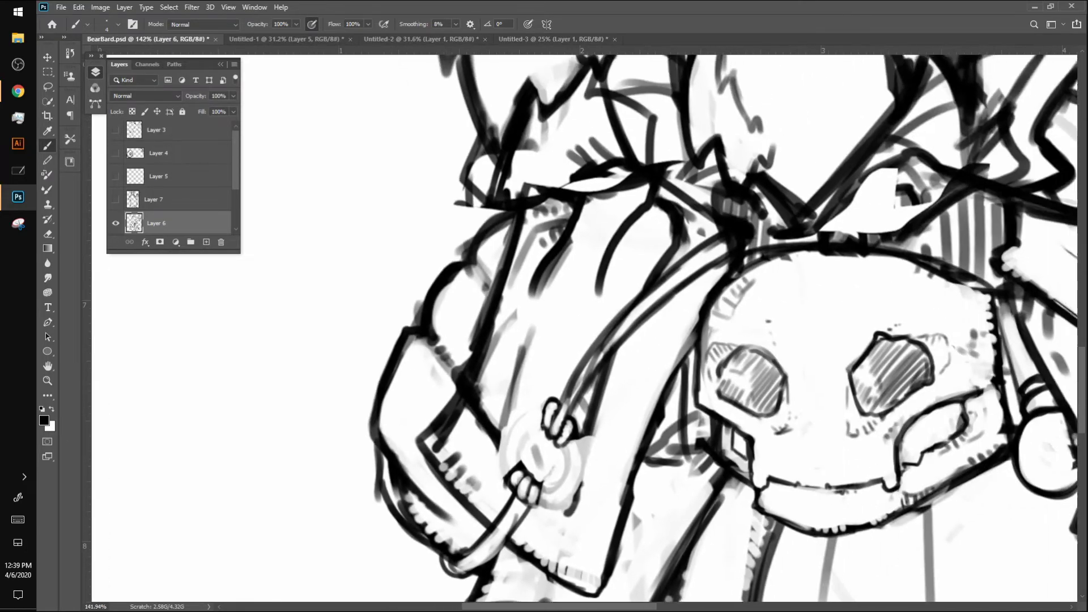
pyautogui.scroll(4, 430, 141)
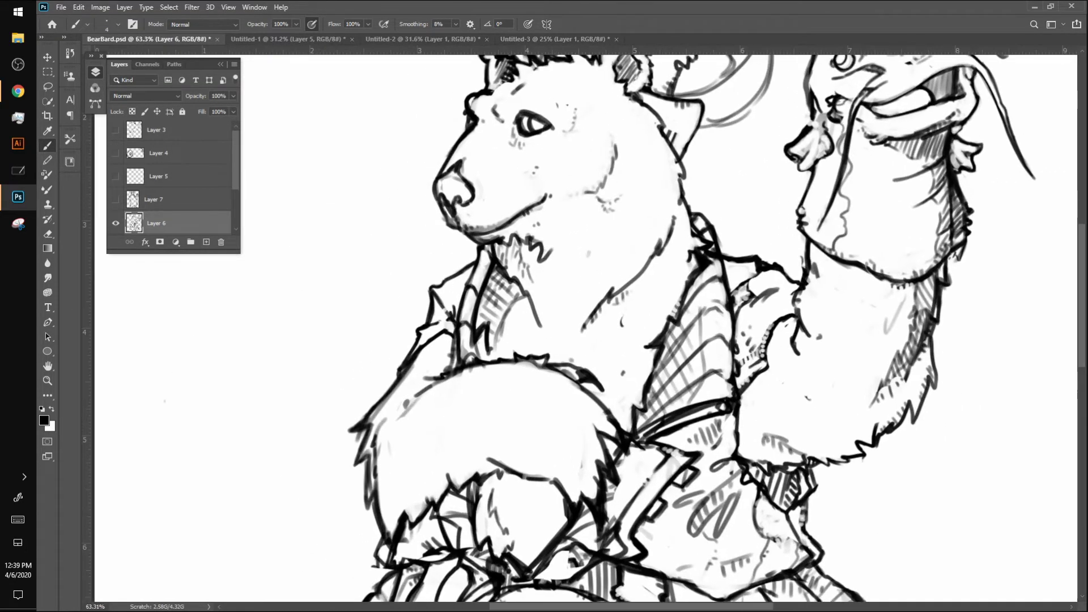
pyautogui.scroll(-12, 584, 327)
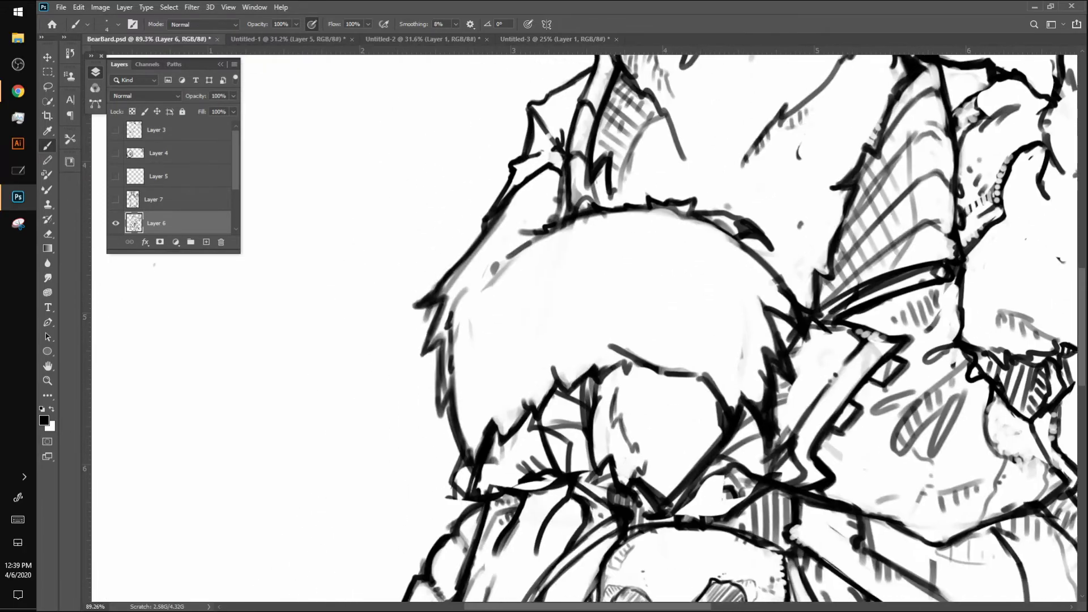
pyautogui.scroll(4, 617, 295)
pyautogui.scroll(7, 577, 346)
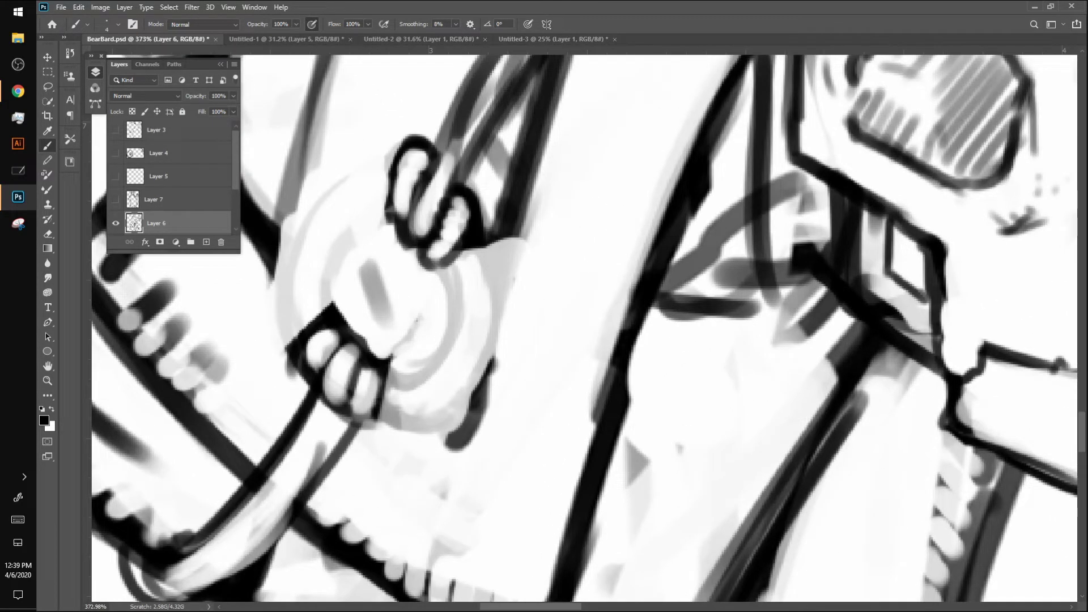
pyautogui.click(136, 130)
pyautogui.click(136, 80)
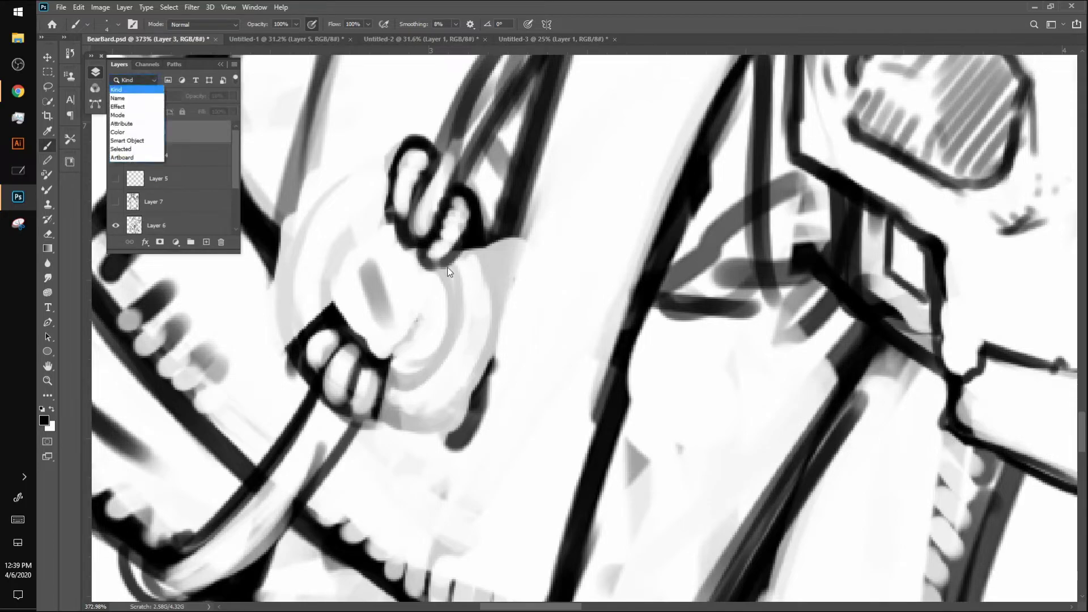
pyautogui.click(449, 268)
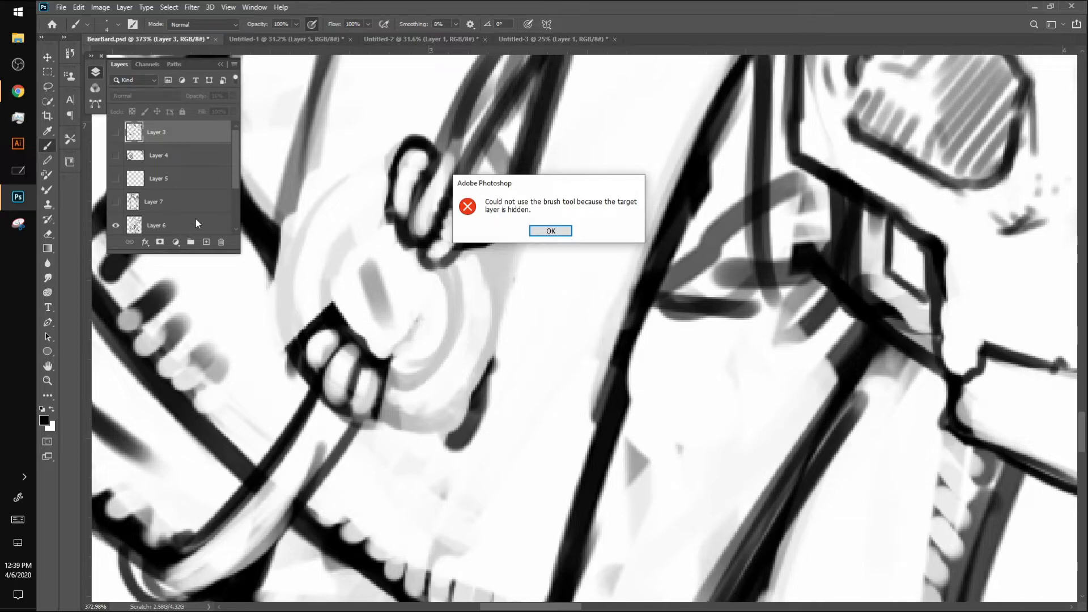
pyautogui.press('Return')
pyautogui.click(170, 225)
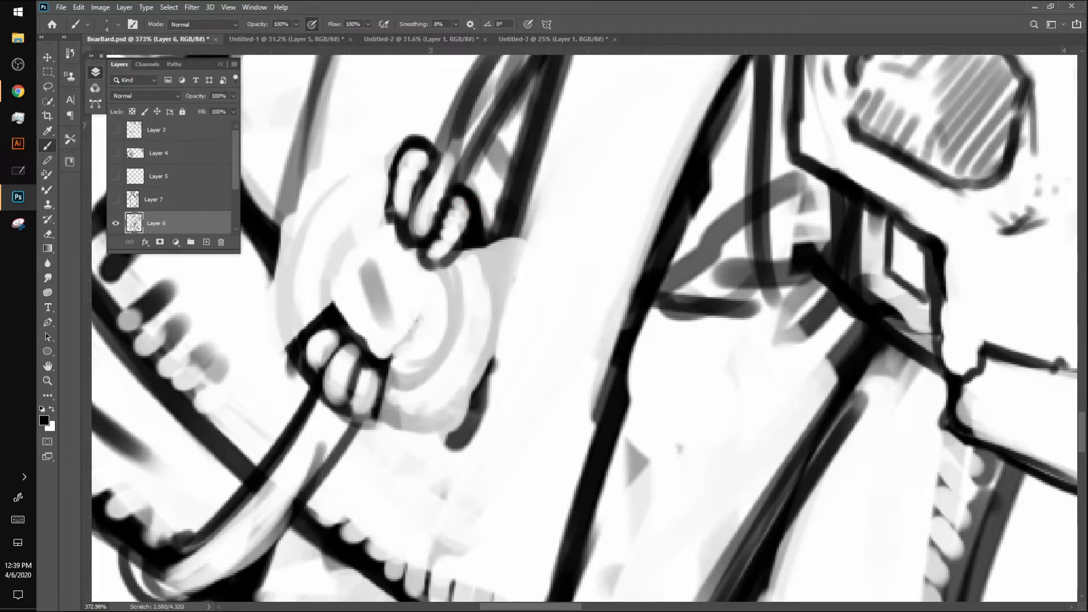
# Ink clean inner and outer circles for the sleeve ring on Layer 6, stopping at the two knots
pyautogui.moveTo(452, 272)
pyautogui.mouseDown()
pyautogui.moveTo(459, 304)
pyautogui.moveTo(428, 351)
pyautogui.moveTo(391, 361)
pyautogui.mouseUp()
pyautogui.moveTo(332, 308)
pyautogui.mouseDown()
pyautogui.moveTo(325, 247)
pyautogui.moveTo(380, 213)
pyautogui.moveTo(340, 228)
pyautogui.moveTo(312, 279)
pyautogui.moveTo(333, 306)
pyautogui.mouseUp()
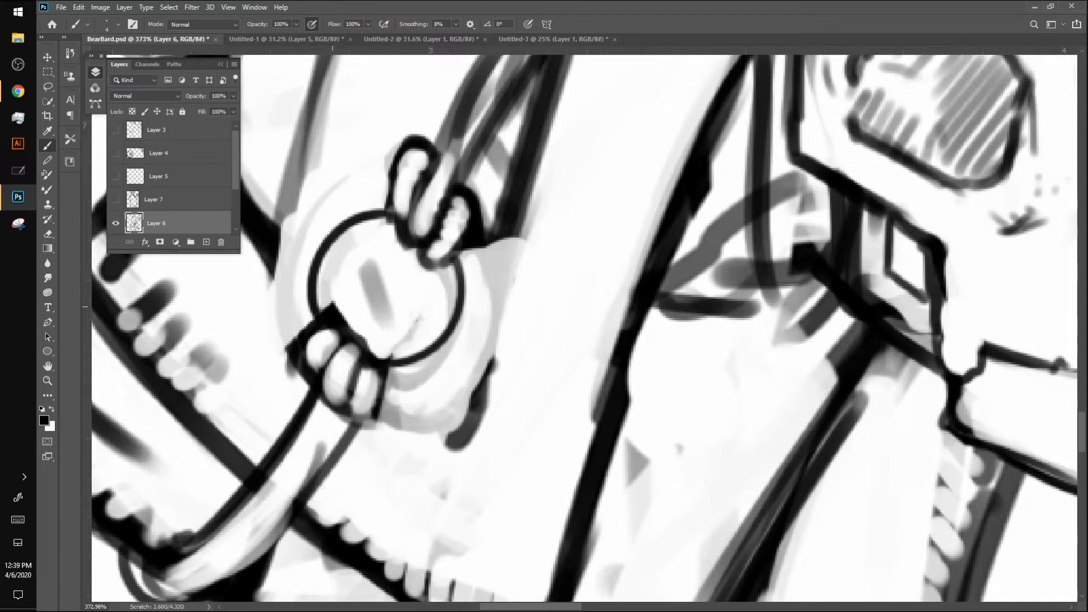
pyautogui.scroll(-2, 668, 317)
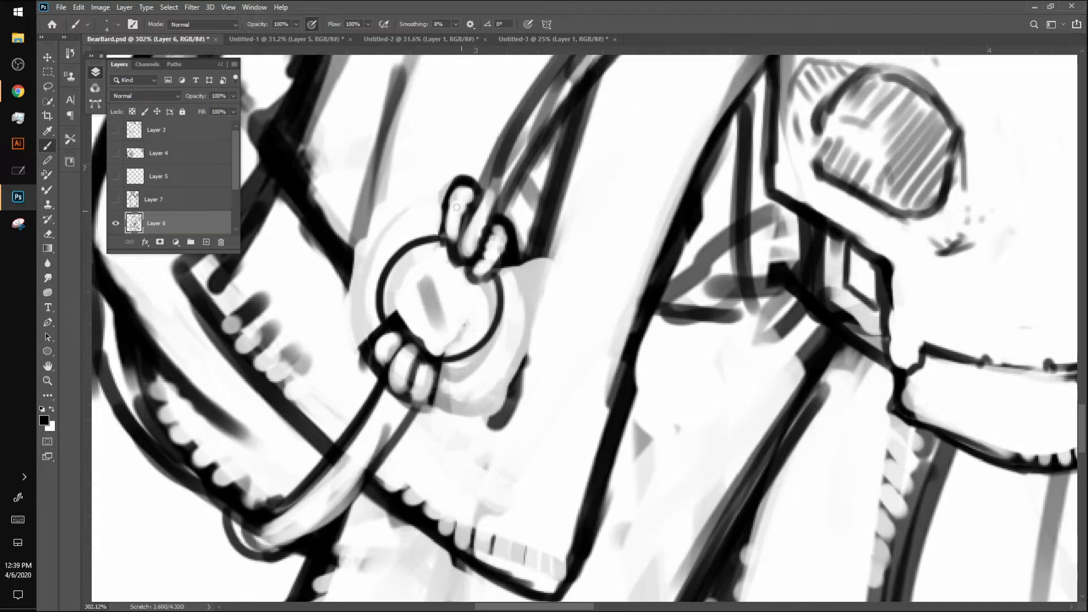
pyautogui.moveTo(445, 193)
pyautogui.mouseDown()
pyautogui.moveTo(352, 241)
pyautogui.moveTo(341, 327)
pyautogui.moveTo(356, 359)
pyautogui.moveTo(455, 403)
pyautogui.moveTo(515, 378)
pyautogui.moveTo(547, 321)
pyautogui.moveTo(531, 239)
pyautogui.mouseUp()
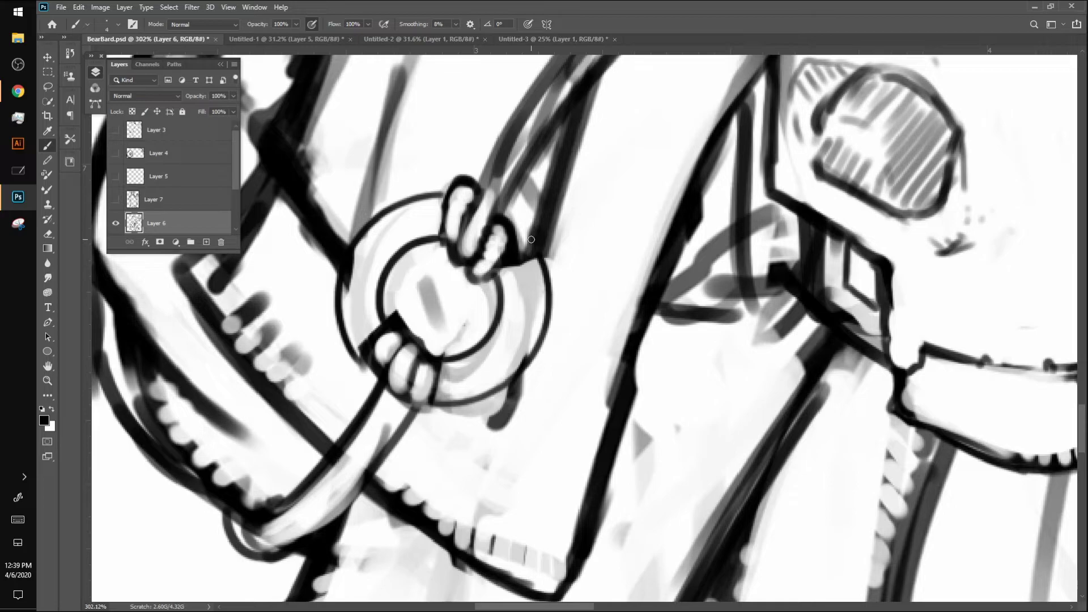
pyautogui.moveTo(514, 265)
pyautogui.mouseDown()
pyautogui.moveTo(527, 247)
pyautogui.moveTo(528, 263)
pyautogui.moveTo(539, 220)
pyautogui.moveTo(551, 237)
pyautogui.moveTo(534, 235)
pyautogui.moveTo(538, 245)
pyautogui.moveTo(533, 235)
pyautogui.moveTo(550, 254)
pyautogui.mouseUp()
# Erase the dark fill and old outline around the right loop of the ring's upper knot
pyautogui.press(']')
pyautogui.press(']')
pyautogui.press(']')
pyautogui.moveTo(500, 223); pyautogui.dragTo(485, 258)
pyautogui.moveTo(485, 258)
pyautogui.mouseDown()
pyautogui.moveTo(503, 216)
pyautogui.moveTo(513, 245)
pyautogui.mouseUp()
pyautogui.press('[')
pyautogui.press('[')
pyautogui.press('[')
# Ink the edges of the strap above the ring and outline both loops of the upper knot
pyautogui.moveTo(491, 195); pyautogui.dragTo(520, 126)
pyautogui.moveTo(461, 232); pyautogui.dragTo(498, 164)
pyautogui.moveTo(473, 255); pyautogui.dragTo(508, 203)
pyautogui.moveTo(481, 247); pyautogui.dragTo(532, 162)
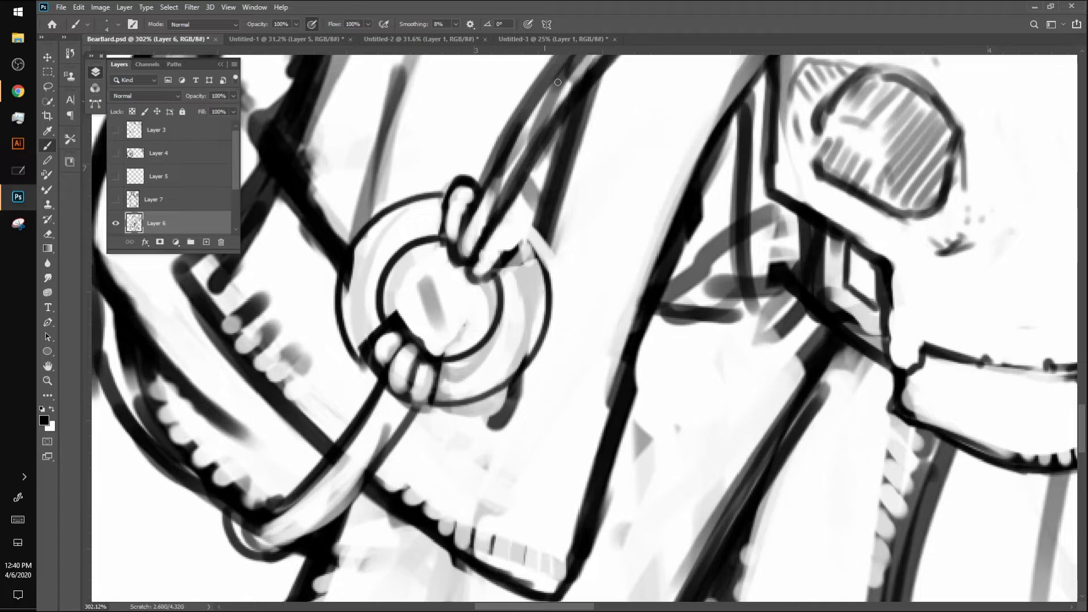
pyautogui.moveTo(500, 219)
pyautogui.mouseDown()
pyautogui.moveTo(521, 218)
pyautogui.moveTo(510, 254)
pyautogui.moveTo(511, 209)
pyautogui.moveTo(520, 240)
pyautogui.moveTo(525, 222)
pyautogui.moveTo(546, 270)
pyautogui.mouseUp()
pyautogui.moveTo(456, 182)
pyautogui.mouseDown()
pyautogui.moveTo(450, 255)
pyautogui.moveTo(467, 180)
pyautogui.moveTo(488, 170)
pyautogui.mouseUp()
# Redraw the lower knot as two rounded loops and ink the edges of the strap leading down from it
pyautogui.moveTo(396, 313)
pyautogui.mouseDown()
pyautogui.moveTo(402, 341)
pyautogui.moveTo(366, 380)
pyautogui.moveTo(374, 357)
pyautogui.moveTo(391, 358)
pyautogui.moveTo(422, 390)
pyautogui.moveTo(411, 409)
pyautogui.moveTo(440, 374)
pyautogui.mouseUp()
pyautogui.moveTo(393, 313)
pyautogui.mouseDown()
pyautogui.moveTo(414, 327)
pyautogui.moveTo(400, 317)
pyautogui.moveTo(358, 350)
pyautogui.moveTo(378, 302)
pyautogui.moveTo(389, 325)
pyautogui.moveTo(354, 366)
pyautogui.moveTo(370, 391)
pyautogui.moveTo(400, 346)
pyautogui.moveTo(363, 411)
pyautogui.moveTo(398, 352)
pyautogui.moveTo(429, 352)
pyautogui.moveTo(415, 413)
pyautogui.moveTo(438, 408)
pyautogui.moveTo(429, 347)
pyautogui.moveTo(445, 375)
pyautogui.moveTo(425, 351)
pyautogui.moveTo(419, 414)
pyautogui.moveTo(433, 405)
pyautogui.moveTo(382, 389)
pyautogui.moveTo(350, 449)
pyautogui.mouseUp()
pyautogui.moveTo(394, 381)
pyautogui.mouseDown()
pyautogui.moveTo(401, 411)
pyautogui.moveTo(357, 469)
pyautogui.mouseUp()
pyautogui.moveTo(414, 375)
pyautogui.mouseDown()
pyautogui.moveTo(383, 451)
pyautogui.moveTo(307, 531)
pyautogui.mouseUp()
pyautogui.moveTo(379, 449); pyautogui.dragTo(330, 513)
pyautogui.press(']')
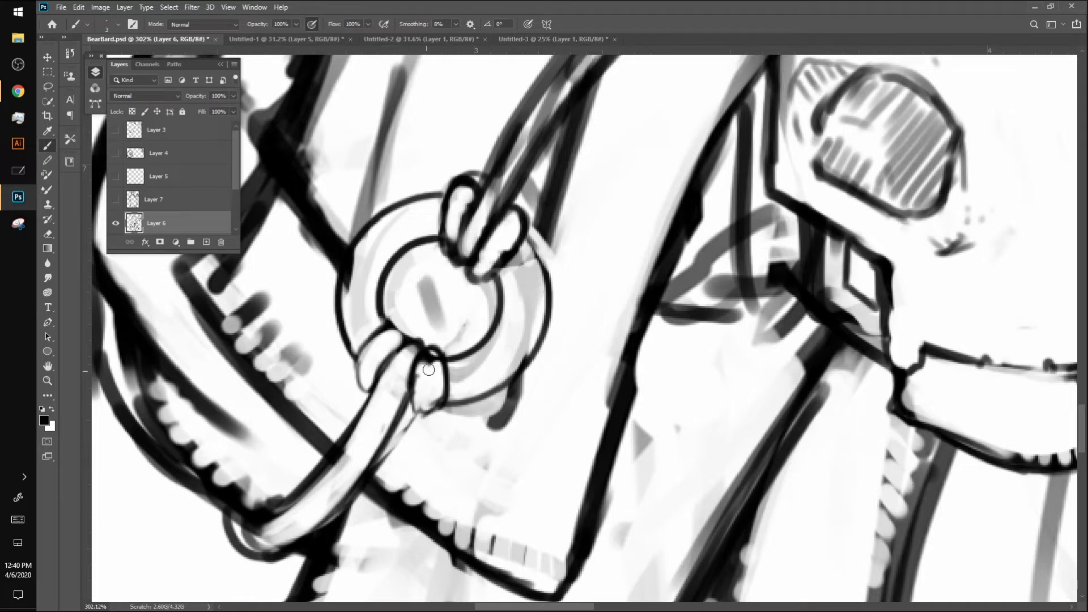
pyautogui.press('[')
pyautogui.press('[')
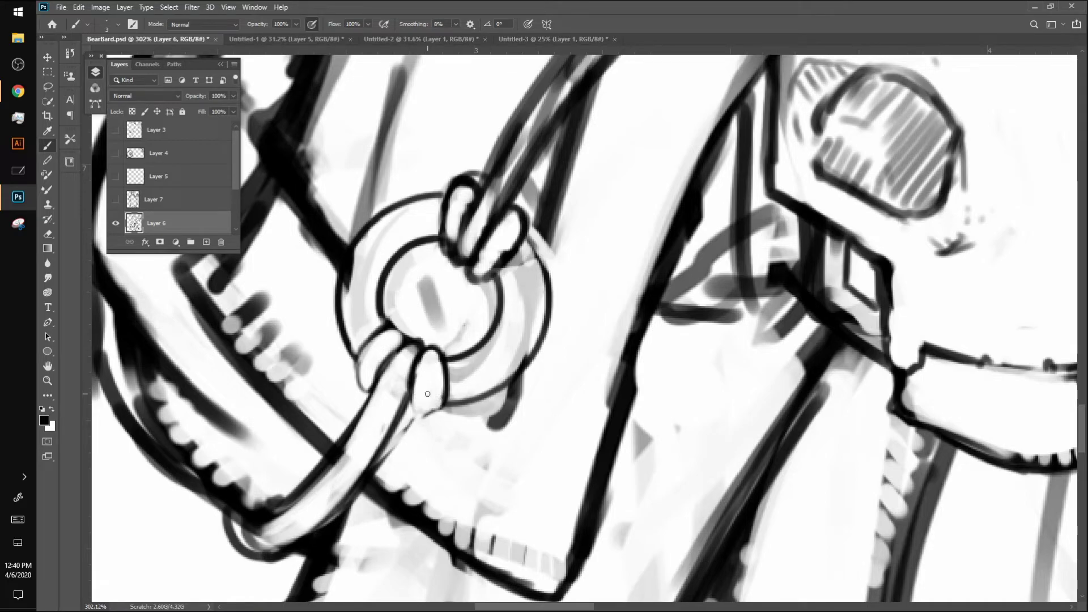
pyautogui.moveTo(413, 385)
pyautogui.mouseDown()
pyautogui.moveTo(418, 413)
pyautogui.moveTo(437, 404)
pyautogui.moveTo(430, 419)
pyautogui.moveTo(404, 409)
pyautogui.mouseUp()
pyautogui.moveTo(376, 329)
pyautogui.mouseDown()
pyautogui.moveTo(358, 391)
pyautogui.moveTo(368, 391)
pyautogui.mouseUp()
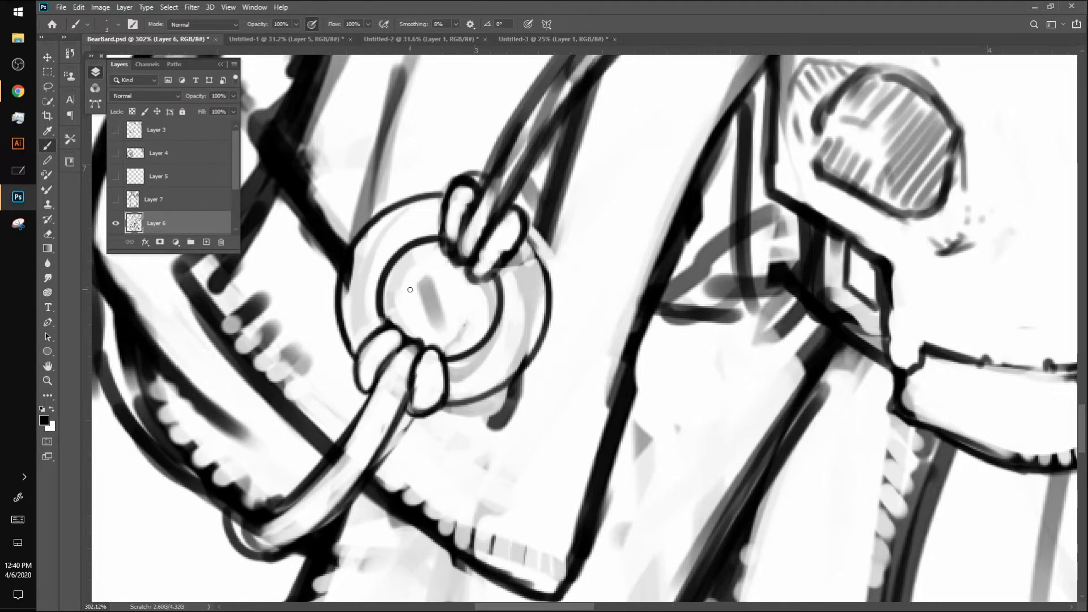
# Erase the inner spiral of the curl beside the bear's hat
pyautogui.hotkey('ctrl', '0')
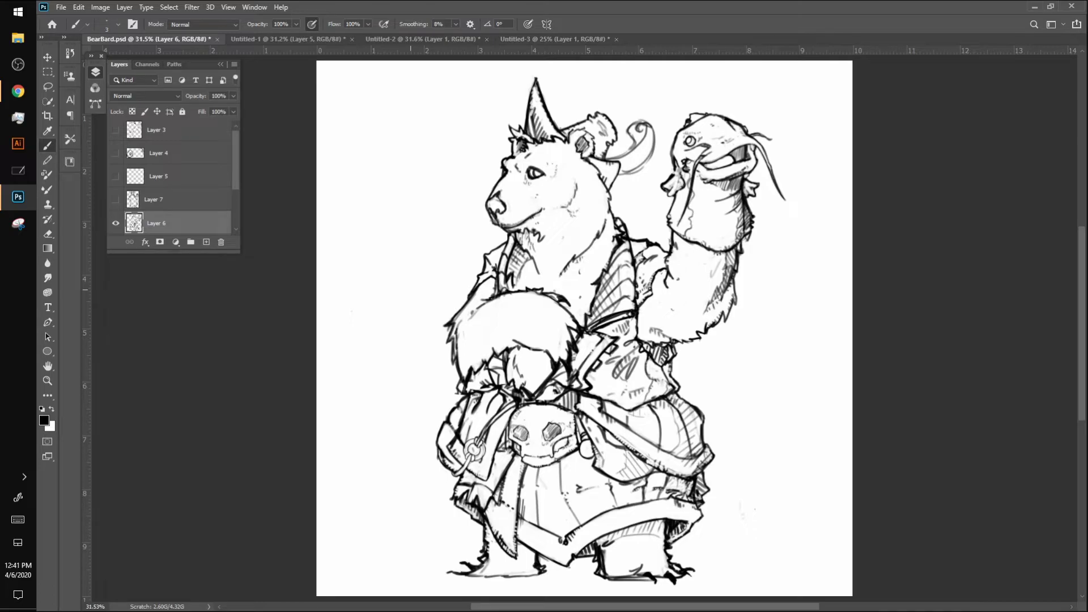
pyautogui.scroll(3, 584, 323)
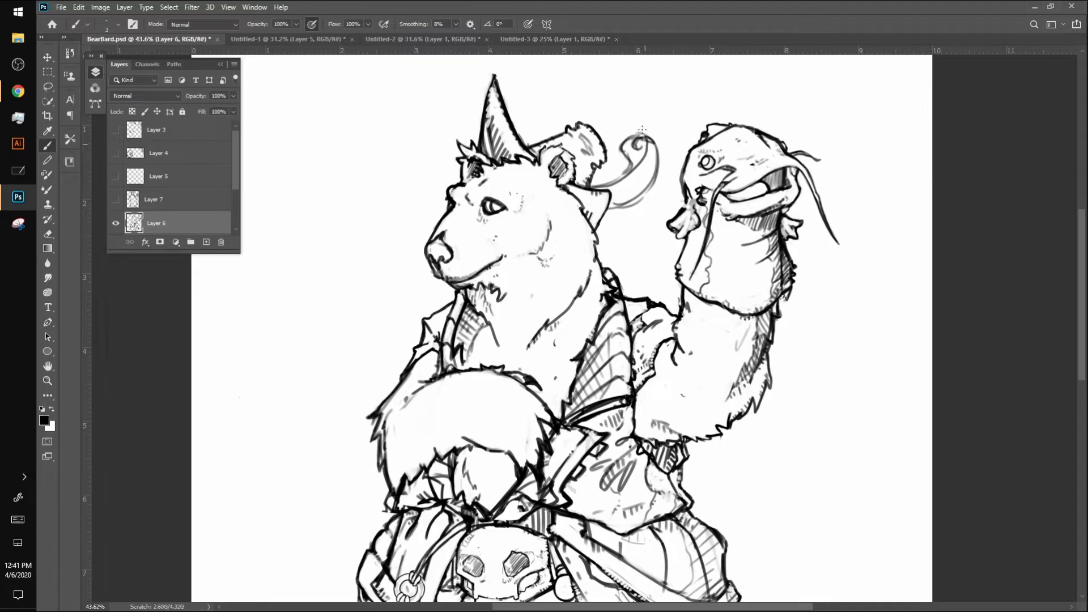
pyautogui.hotkey('ctrl', 'z')
pyautogui.moveTo(635, 168); pyautogui.dragTo(639, 144)
pyautogui.moveTo(614, 158); pyautogui.dragTo(619, 157)
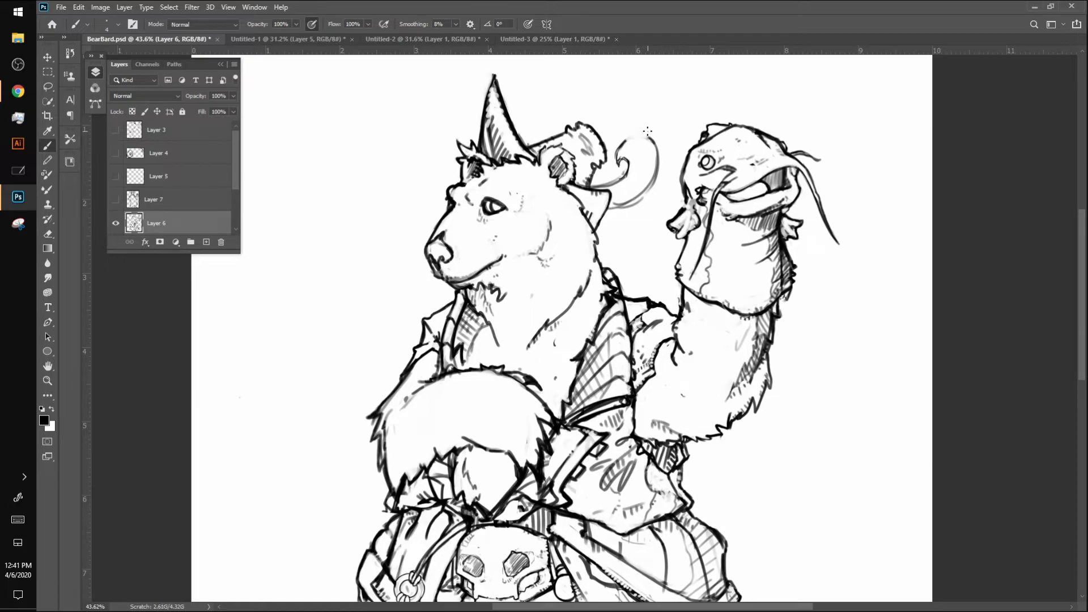
# Redraw the curl beside the hat as a fuller hook with a hooked tip and a sweeping outer edge
pyautogui.moveTo(625, 139); pyautogui.dragTo(623, 164)
pyautogui.moveTo(653, 165); pyautogui.dragTo(630, 195)
pyautogui.moveTo(612, 211)
pyautogui.mouseDown()
pyautogui.moveTo(656, 171)
pyautogui.moveTo(606, 184)
pyautogui.moveTo(622, 177)
pyautogui.moveTo(623, 158)
pyautogui.moveTo(619, 186)
pyautogui.moveTo(603, 195)
pyautogui.moveTo(659, 169)
pyautogui.moveTo(635, 207)
pyautogui.mouseUp()
pyautogui.moveTo(658, 169); pyautogui.dragTo(592, 226)
pyautogui.moveTo(648, 137)
pyautogui.mouseDown()
pyautogui.moveTo(639, 140)
pyautogui.moveTo(649, 136)
pyautogui.moveTo(659, 161)
pyautogui.mouseUp()
pyautogui.moveTo(604, 220)
pyautogui.mouseDown()
pyautogui.moveTo(643, 158)
pyautogui.moveTo(645, 175)
pyautogui.moveTo(602, 224)
pyautogui.moveTo(621, 206)
pyautogui.moveTo(629, 223)
pyautogui.moveTo(643, 179)
pyautogui.moveTo(650, 188)
pyautogui.moveTo(646, 144)
pyautogui.moveTo(661, 168)
pyautogui.moveTo(654, 128)
pyautogui.moveTo(655, 193)
pyautogui.moveTo(630, 191)
pyautogui.moveTo(627, 215)
pyautogui.moveTo(606, 217)
pyautogui.moveTo(636, 213)
pyautogui.moveTo(605, 222)
pyautogui.mouseUp()
pyautogui.moveTo(660, 175); pyautogui.dragTo(616, 220)
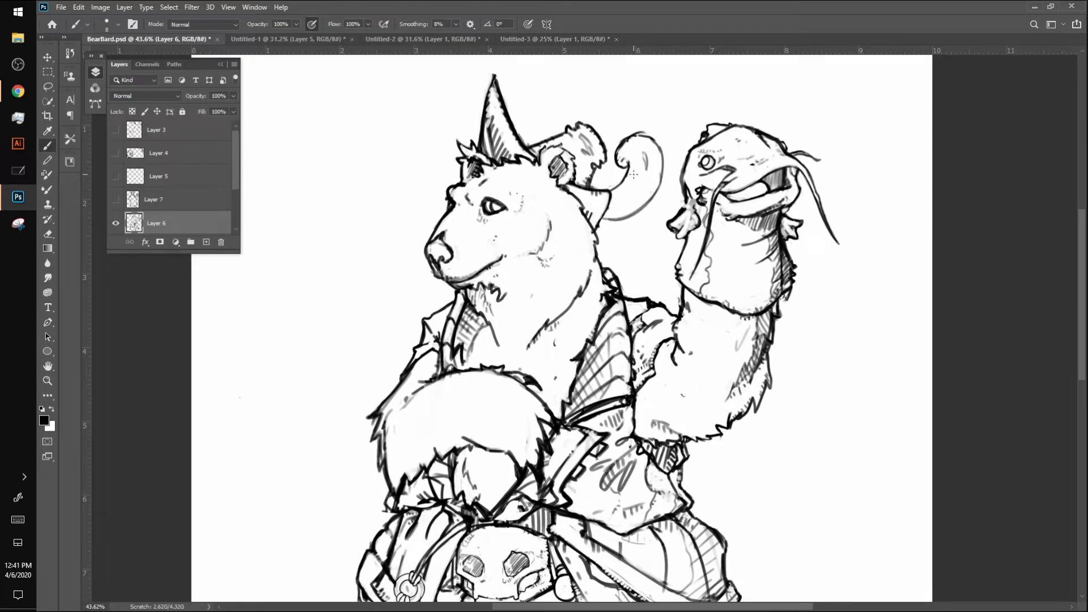
# Undo the last curl strokes and redraw the curl with a tapering tail and a flatter top
pyautogui.moveTo(624, 158)
pyautogui.mouseDown()
pyautogui.moveTo(620, 170)
pyautogui.moveTo(625, 135)
pyautogui.mouseUp()
pyautogui.hotkey('ctrl', 'z')
pyautogui.hotkey('ctrl', 'z')
pyautogui.hotkey('ctrl', 'z')
pyautogui.hotkey('ctrl', 'z')
pyautogui.moveTo(623, 158)
pyautogui.mouseDown()
pyautogui.moveTo(626, 130)
pyautogui.moveTo(637, 133)
pyautogui.moveTo(617, 170)
pyautogui.moveTo(652, 198)
pyautogui.moveTo(610, 219)
pyautogui.mouseUp()
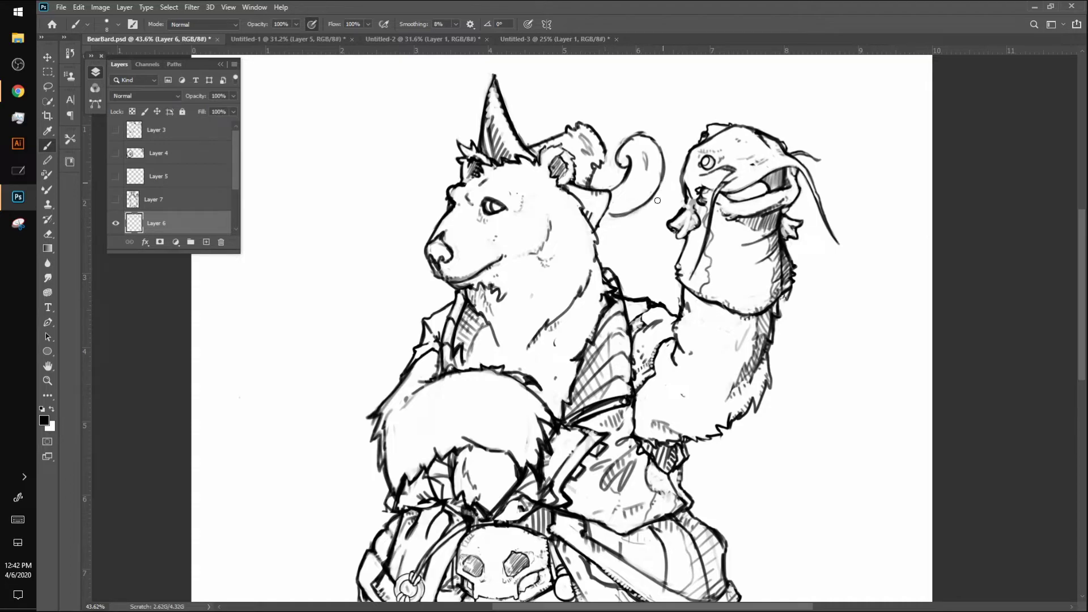
pyautogui.moveTo(604, 214); pyautogui.dragTo(630, 212)
pyautogui.moveTo(619, 144)
pyautogui.mouseDown()
pyautogui.moveTo(655, 133)
pyautogui.moveTo(630, 133)
pyautogui.moveTo(666, 139)
pyautogui.moveTo(668, 128)
pyautogui.moveTo(627, 147)
pyautogui.moveTo(656, 140)
pyautogui.moveTo(660, 180)
pyautogui.moveTo(650, 134)
pyautogui.mouseUp()
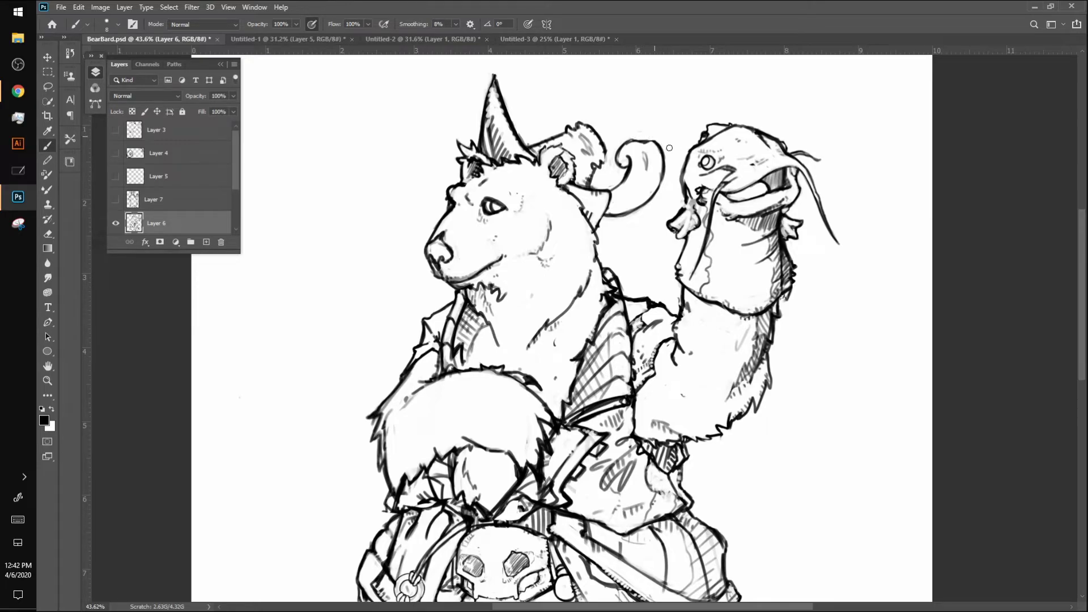
# Refine the edge of the hat behind the bear's ear and erase the whole curl beside it
pyautogui.moveTo(587, 130); pyautogui.dragTo(603, 164)
pyautogui.moveTo(633, 148)
pyautogui.mouseDown()
pyautogui.moveTo(615, 152)
pyautogui.moveTo(639, 141)
pyautogui.moveTo(663, 174)
pyautogui.moveTo(621, 226)
pyautogui.moveTo(609, 220)
pyautogui.moveTo(621, 208)
pyautogui.moveTo(617, 151)
pyautogui.moveTo(638, 125)
pyautogui.mouseUp()
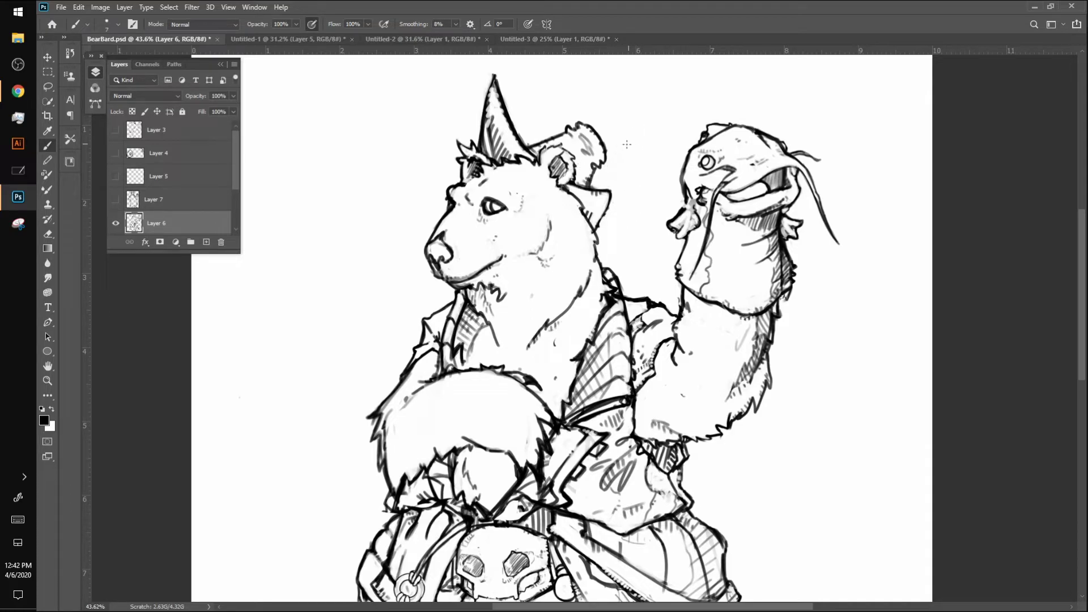
# Redraw the pointed tip behind the bear's ear as a rounded, hanging hat flap with small shading marks
pyautogui.moveTo(582, 182)
pyautogui.mouseDown()
pyautogui.moveTo(650, 160)
pyautogui.moveTo(643, 122)
pyautogui.mouseUp()
pyautogui.hotkey('ctrl', 'z')
pyautogui.moveTo(619, 204)
pyautogui.mouseDown()
pyautogui.moveTo(602, 227)
pyautogui.moveTo(602, 210)
pyautogui.moveTo(612, 196)
pyautogui.moveTo(604, 237)
pyautogui.moveTo(584, 203)
pyautogui.moveTo(588, 226)
pyautogui.mouseUp()
pyautogui.moveTo(600, 214); pyautogui.dragTo(594, 230)
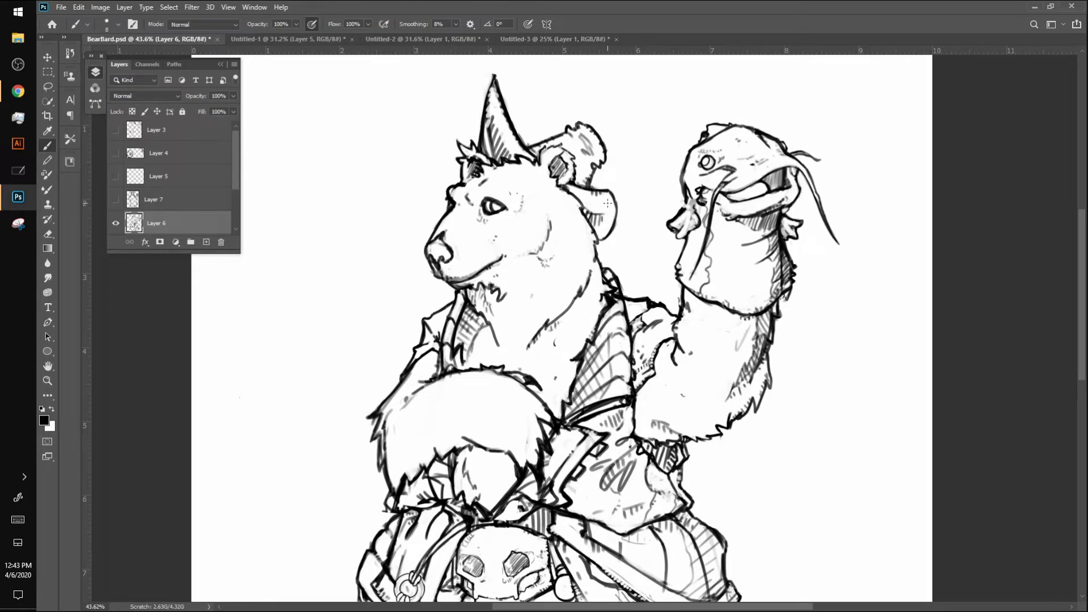
# Widen the pointed horn on the bear's head with curved outer edges and extra hatching
pyautogui.moveTo(496, 74); pyautogui.dragTo(469, 153)
pyautogui.moveTo(486, 93); pyautogui.dragTo(472, 136)
pyautogui.moveTo(497, 93)
pyautogui.mouseDown()
pyautogui.moveTo(483, 141)
pyautogui.moveTo(496, 152)
pyautogui.moveTo(490, 86)
pyautogui.moveTo(479, 120)
pyautogui.moveTo(483, 144)
pyautogui.moveTo(501, 132)
pyautogui.moveTo(488, 162)
pyautogui.moveTo(516, 162)
pyautogui.mouseUp()
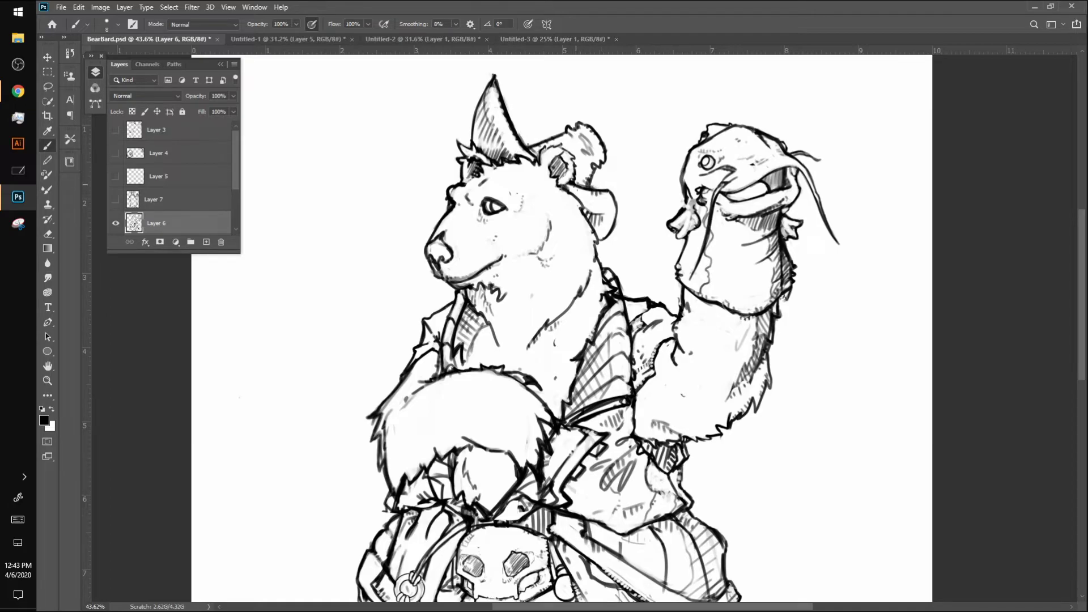
pyautogui.moveTo(593, 187)
pyautogui.mouseDown()
pyautogui.moveTo(676, 134)
pyautogui.moveTo(590, 185)
pyautogui.mouseUp()
pyautogui.press('ctrl')
pyautogui.hotkey('ctrl', 'z')
pyautogui.moveTo(576, 185)
pyautogui.mouseDown()
pyautogui.moveTo(665, 138)
pyautogui.moveTo(609, 192)
pyautogui.moveTo(601, 174)
pyautogui.moveTo(587, 185)
pyautogui.moveTo(645, 140)
pyautogui.moveTo(678, 133)
pyautogui.moveTo(620, 183)
pyautogui.moveTo(630, 160)
pyautogui.moveTo(677, 132)
pyautogui.mouseUp()
pyautogui.hotkey('ctrl', 'z')
pyautogui.hotkey('ctrl', 'z')
pyautogui.hotkey('ctrl', 'z')
pyautogui.hotkey('ctrl', 'z')
pyautogui.hotkey('ctrl', 'z')
pyautogui.hotkey('ctrl', 'z')
pyautogui.hotkey('ctrl', 'z')
pyautogui.hotkey('ctrl', 'z')
pyautogui.hotkey('ctrl', 'z')
pyautogui.hotkey('ctrl', 'z')
pyautogui.hotkey('ctrl', 'z')
pyautogui.hotkey('ctrl', 'z')
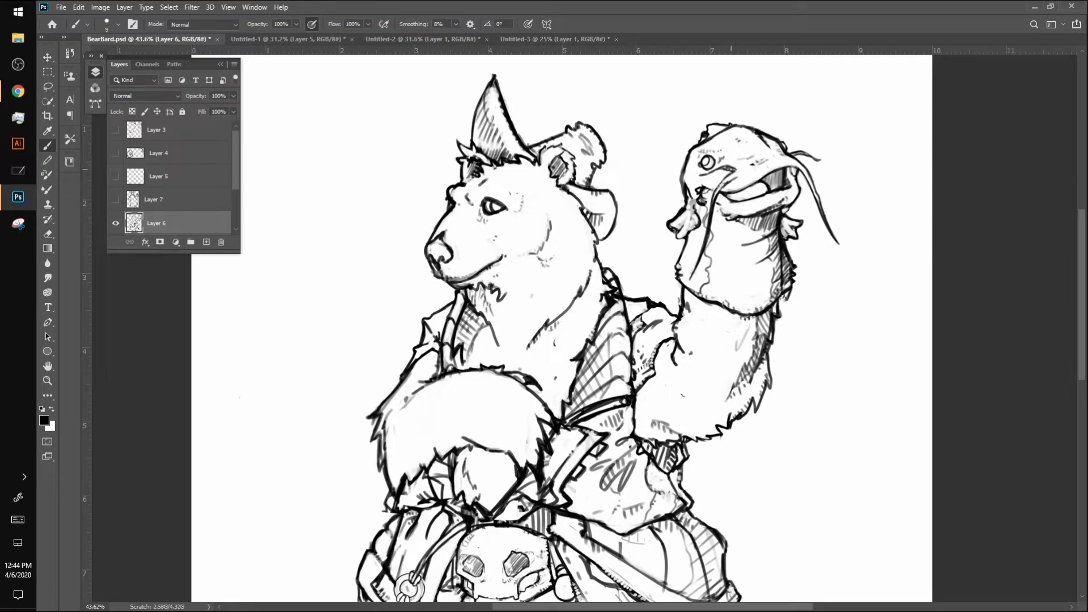
# Darken the shading under the skirt's hem, between the legs and beside the bear's far leg
pyautogui.moveTo(730, 169); pyautogui.dragTo(736, 171)
pyautogui.scroll(-5, 556, 376)
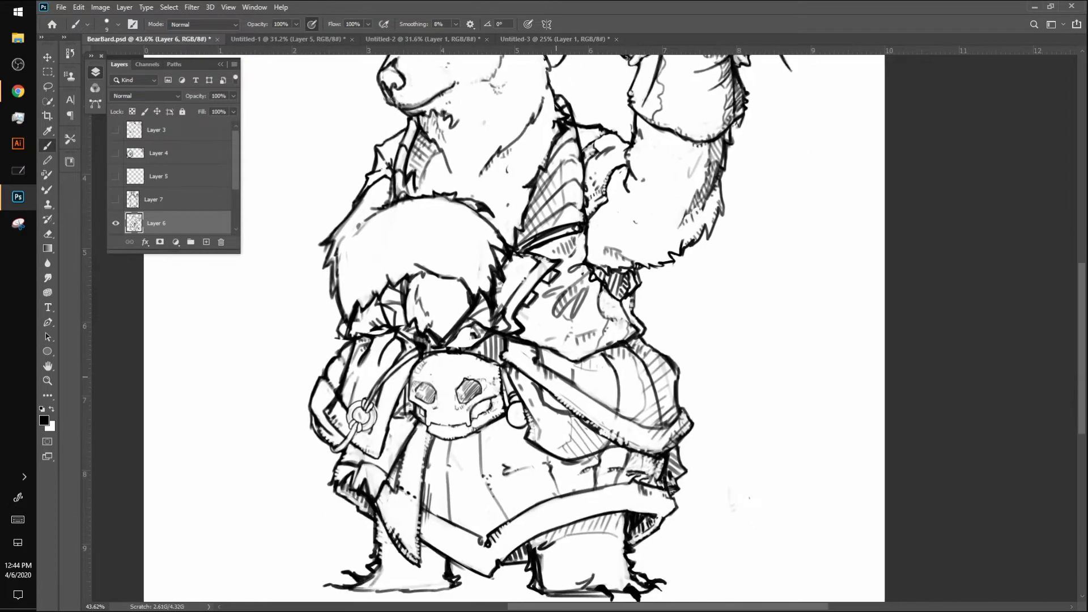
pyautogui.scroll(3, 555, 376)
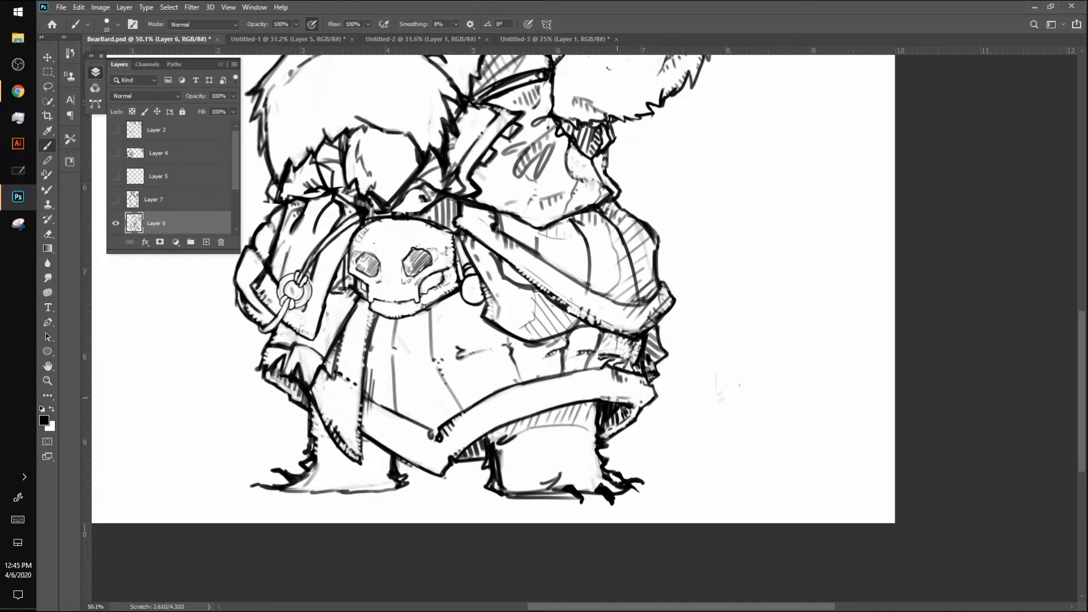
pyautogui.moveTo(604, 432); pyautogui.dragTo(638, 408)
pyautogui.scroll(-5, 651, 396)
pyautogui.scroll(7, 651, 396)
pyautogui.moveTo(413, 477)
pyautogui.mouseDown()
pyautogui.moveTo(459, 470)
pyautogui.moveTo(432, 471)
pyautogui.moveTo(487, 439)
pyautogui.mouseUp()
pyautogui.moveTo(368, 474)
pyautogui.mouseDown()
pyautogui.moveTo(353, 471)
pyautogui.moveTo(379, 477)
pyautogui.moveTo(336, 513)
pyautogui.mouseUp()
pyautogui.scroll(-2, 409, 460)
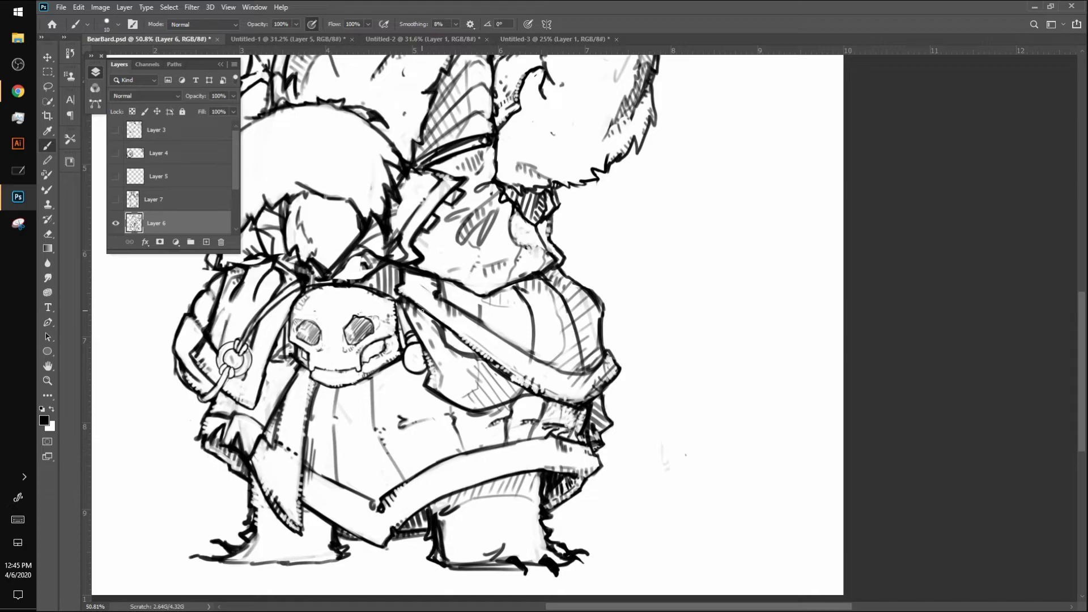
# Add short shading strokes along the underside of the diagonal belt and undo the last ones
pyautogui.moveTo(454, 343); pyautogui.dragTo(460, 363)
pyautogui.moveTo(465, 348); pyautogui.dragTo(475, 374)
pyautogui.moveTo(465, 367)
pyautogui.mouseDown()
pyautogui.moveTo(491, 392)
pyautogui.moveTo(494, 371)
pyautogui.moveTo(500, 396)
pyautogui.mouseUp()
pyautogui.moveTo(491, 370); pyautogui.dragTo(498, 390)
pyautogui.hotkey('ctrl', 'z')
pyautogui.hotkey('ctrl', 'z')
pyautogui.hotkey('ctrl', 'z')
pyautogui.hotkey('ctrl', 'z')
pyautogui.hotkey('ctrl', 'z')
pyautogui.hotkey('ctrl', 'z')
pyautogui.hotkey('ctrl', 'z')
pyautogui.hotkey('ctrl', 'z')
pyautogui.hotkey('ctrl', 'z')
pyautogui.hotkey('ctrl', 'z')
# Refine the cord and ring above the bead hanging beside the skull buckle, using a smaller brush
pyautogui.scroll(5, 324, 401)
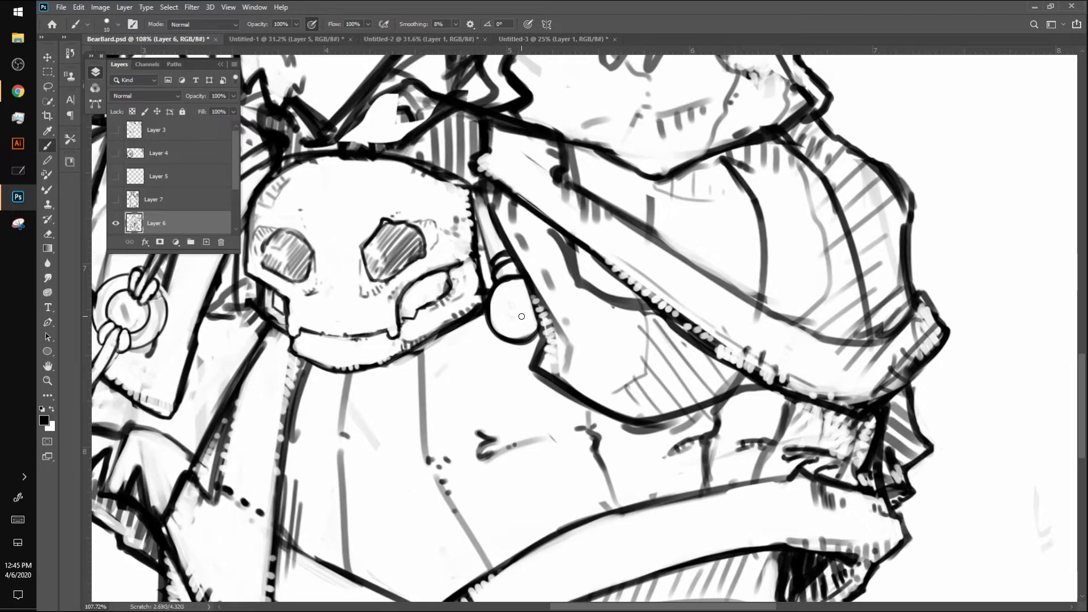
pyautogui.moveTo(500, 285)
pyautogui.mouseDown()
pyautogui.moveTo(489, 309)
pyautogui.moveTo(500, 332)
pyautogui.mouseUp()
pyautogui.press('[')
pyautogui.press('[')
pyautogui.press('[')
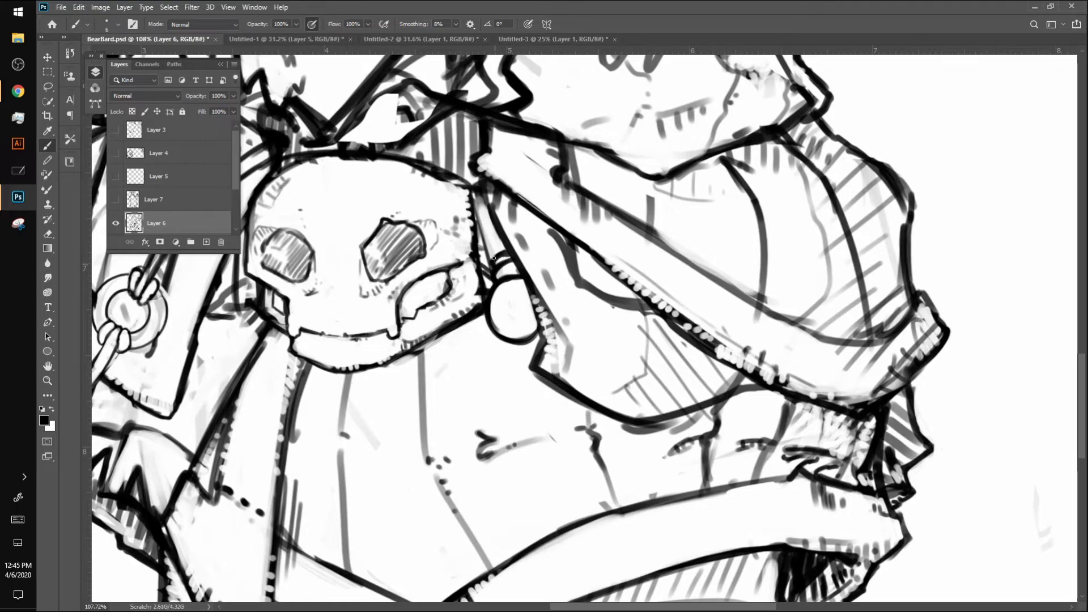
pyautogui.moveTo(490, 216)
pyautogui.mouseDown()
pyautogui.moveTo(483, 247)
pyautogui.moveTo(495, 251)
pyautogui.mouseUp()
pyautogui.moveTo(480, 238); pyautogui.dragTo(496, 253)
pyautogui.moveTo(793, 400); pyautogui.dragTo(748, 399)
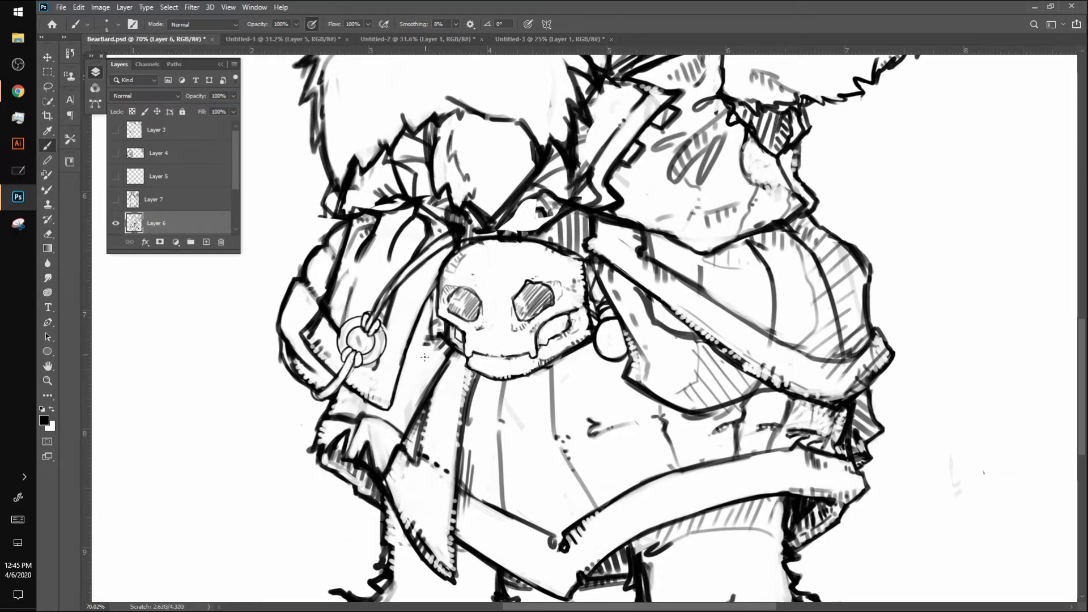
# Draw a matching small bead with its cord on the other side of the skull buckle, undoing the last strokes
pyautogui.moveTo(407, 357)
pyautogui.mouseDown()
pyautogui.moveTo(420, 369)
pyautogui.moveTo(430, 359)
pyautogui.moveTo(418, 331)
pyautogui.moveTo(430, 351)
pyautogui.moveTo(414, 327)
pyautogui.moveTo(429, 354)
pyautogui.mouseUp()
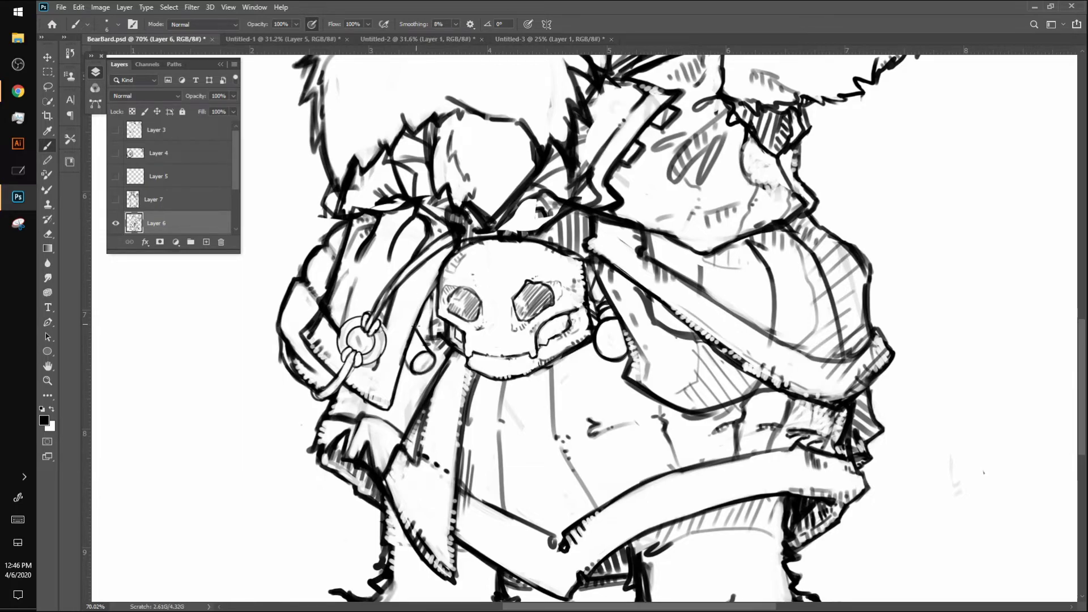
pyautogui.moveTo(421, 340); pyautogui.dragTo(431, 355)
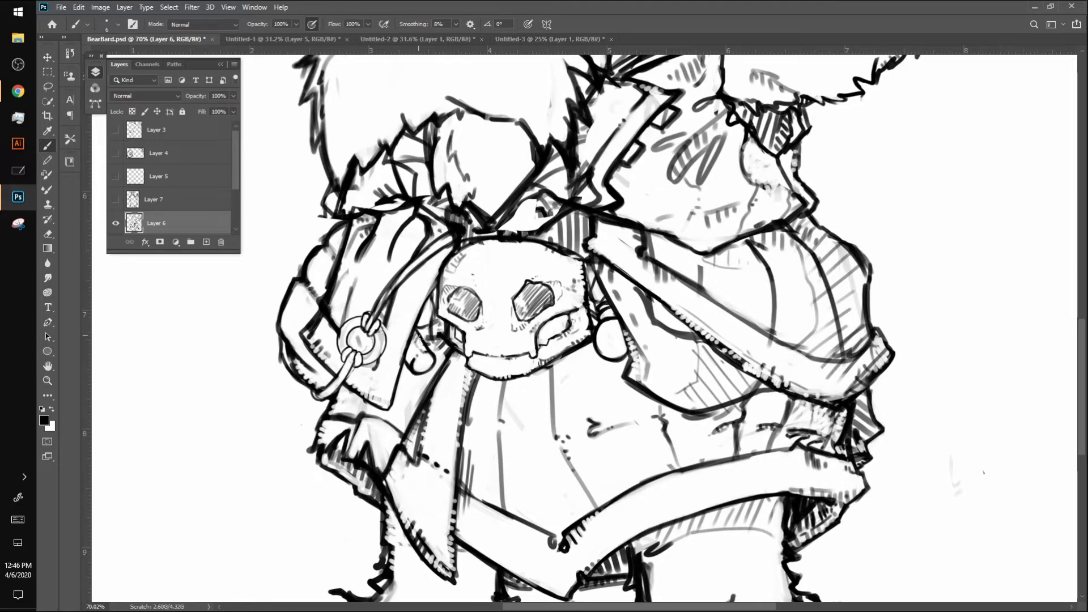
pyautogui.moveTo(426, 358)
pyautogui.mouseDown()
pyautogui.moveTo(419, 367)
pyautogui.moveTo(430, 358)
pyautogui.mouseUp()
pyautogui.hotkey('ctrl', 'z')
pyautogui.hotkey('ctrl', 'z')
pyautogui.hotkey('ctrl', 'z')
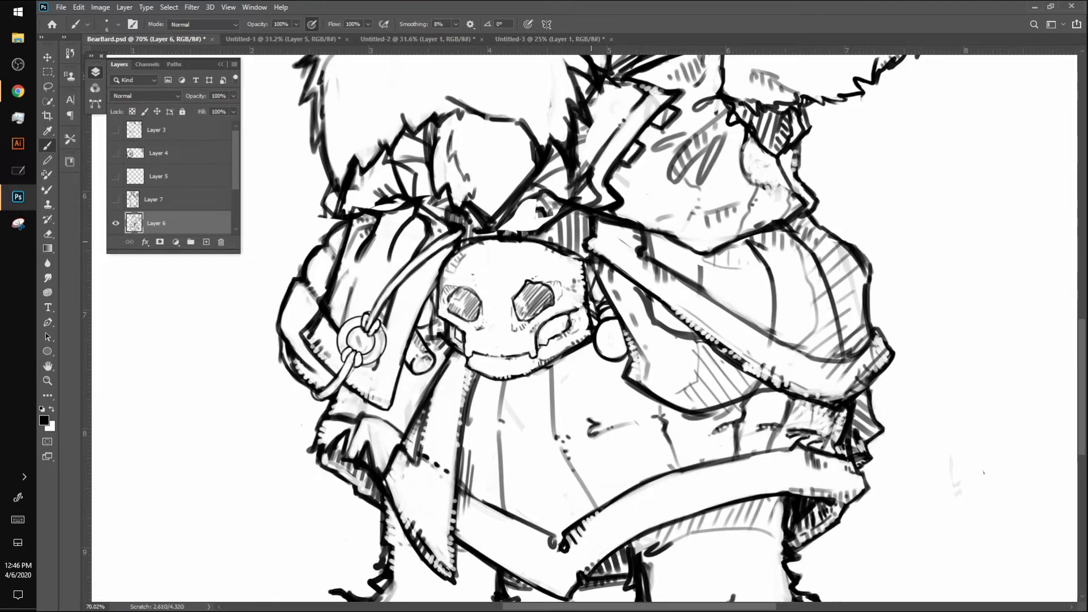
# Add short textured marks along the lower edge of the shirt just above the diagonal belt
pyautogui.moveTo(594, 229); pyautogui.dragTo(550, 318)
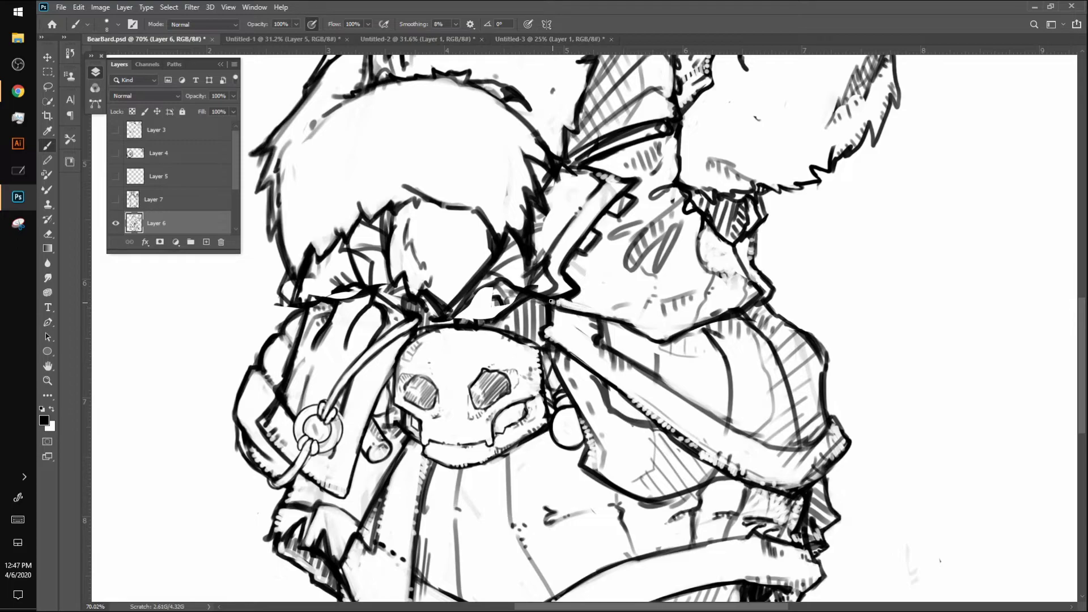
pyautogui.moveTo(570, 310)
pyautogui.mouseDown()
pyautogui.moveTo(605, 312)
pyautogui.moveTo(596, 297)
pyautogui.moveTo(653, 339)
pyautogui.mouseUp()
pyautogui.moveTo(676, 330)
pyautogui.mouseDown()
pyautogui.moveTo(735, 282)
pyautogui.moveTo(704, 321)
pyautogui.moveTo(763, 301)
pyautogui.moveTo(725, 314)
pyautogui.moveTo(754, 297)
pyautogui.mouseUp()
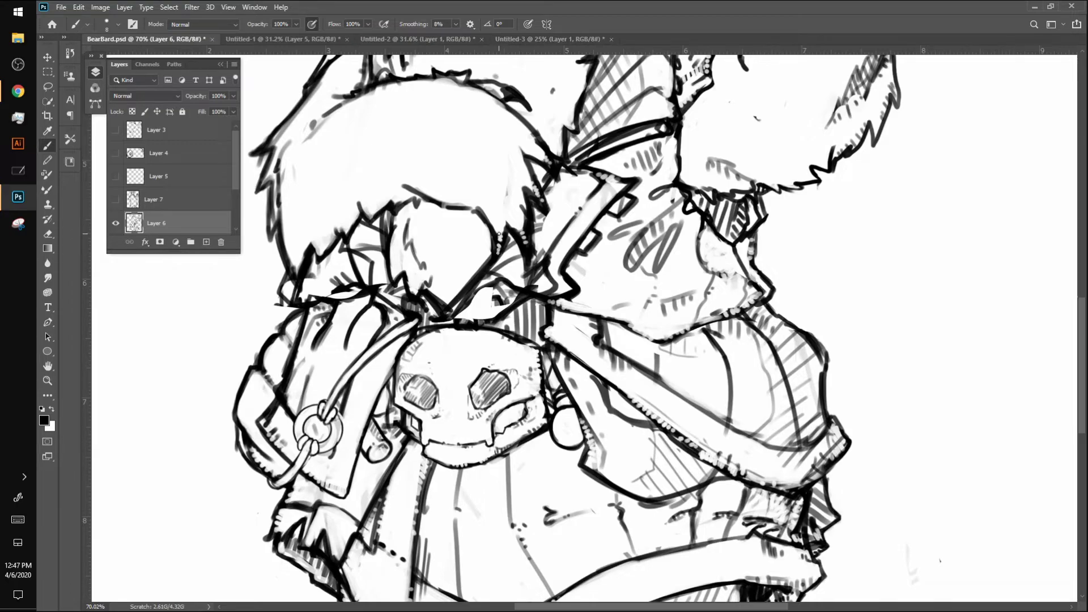
pyautogui.hotkey('ctrl', '0')
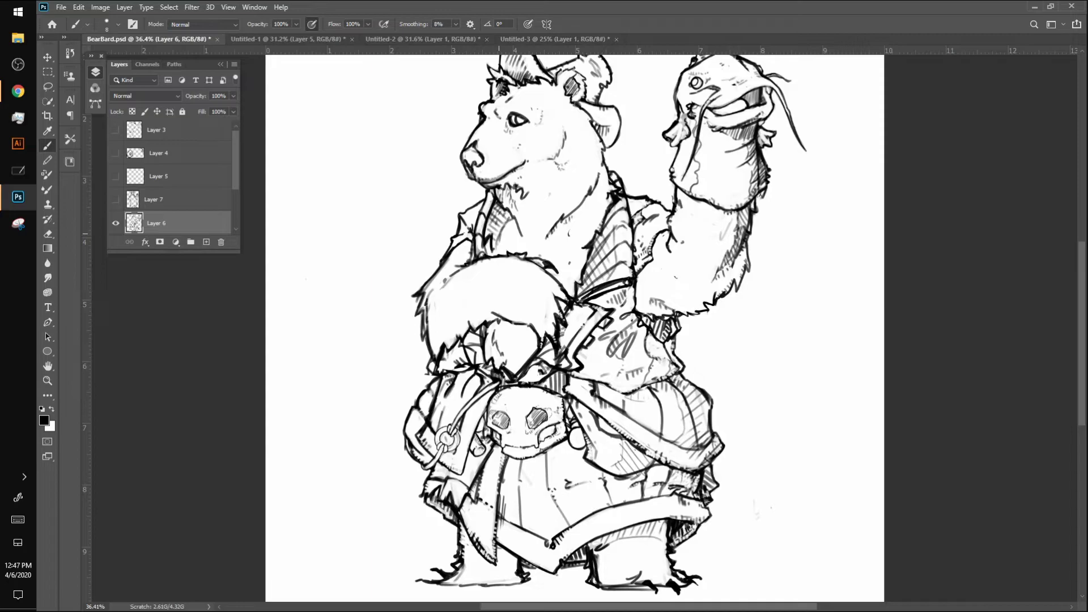
pyautogui.scroll(-1, 499, 233)
pyautogui.scroll(3, 498, 233)
pyautogui.scroll(-2, 499, 233)
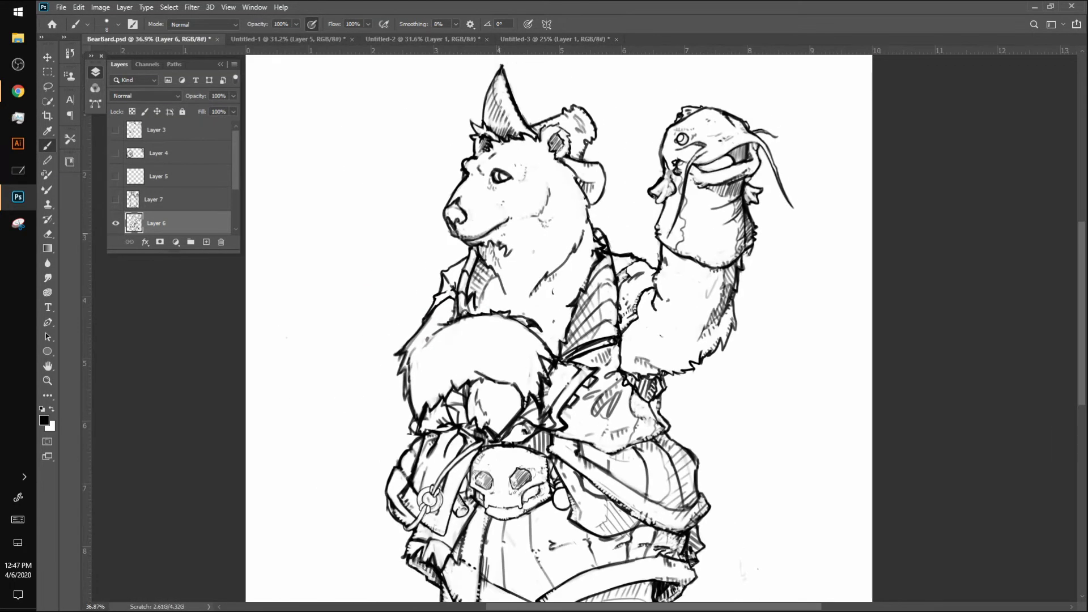
pyautogui.scroll(-2, 499, 234)
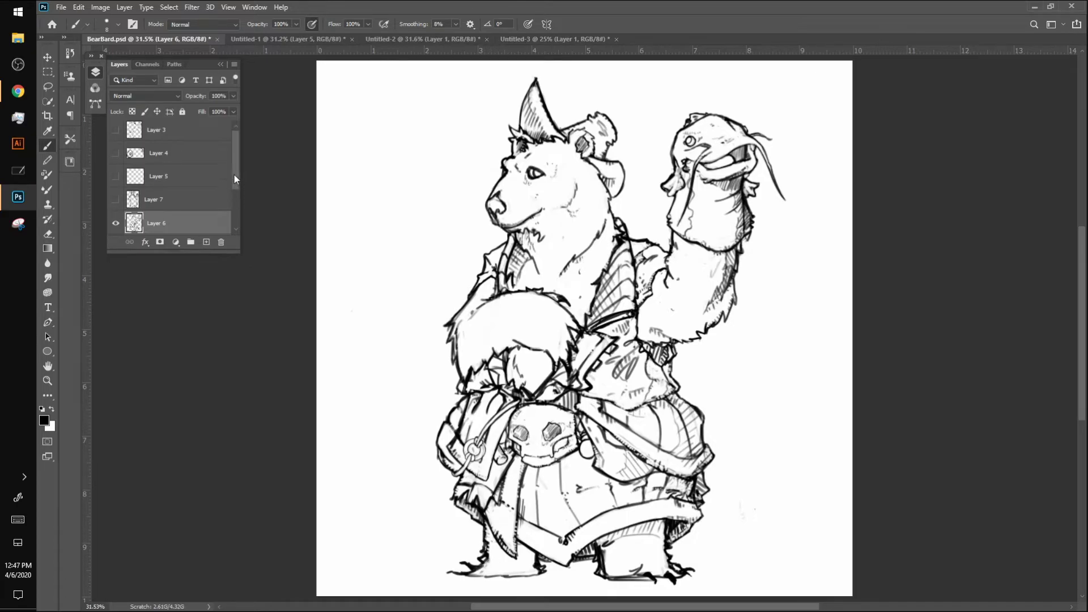
# Create a new layer directly beneath Layer 6 and set the foreground color to grey 898989
pyautogui.moveTo(234, 175); pyautogui.dragTo(219, 214)
pyautogui.click(206, 242)
pyautogui.moveTo(160, 162); pyautogui.dragTo(164, 187)
pyautogui.click(43, 420)
pyautogui.click(85, 178)
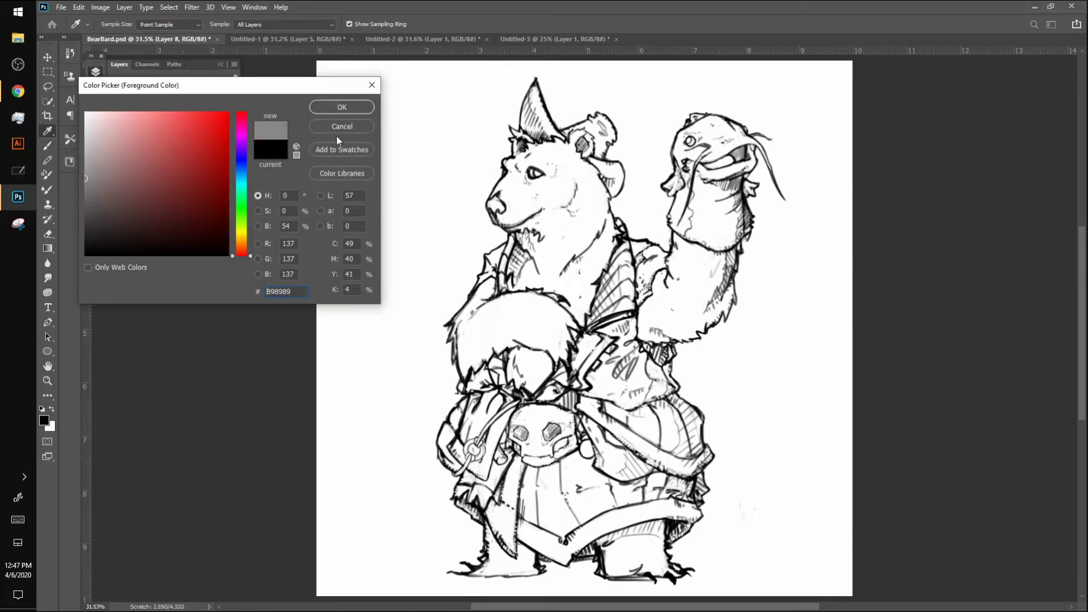
pyautogui.click(342, 107)
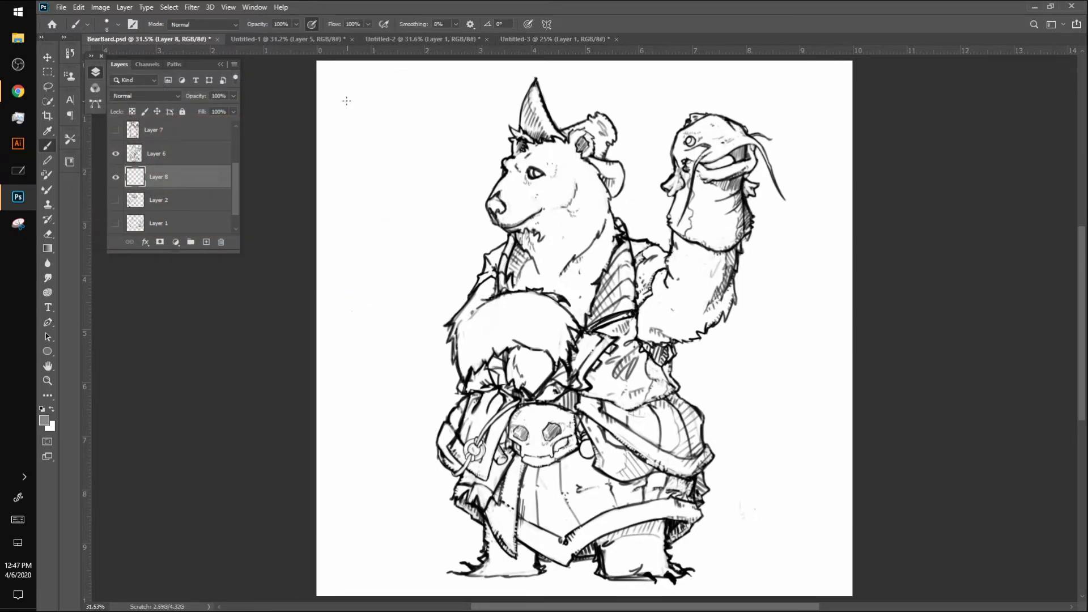
# Lasso the bear's head, horn, hat and upper chest, fill the selection with grey, and deselect
pyautogui.click(49, 87)
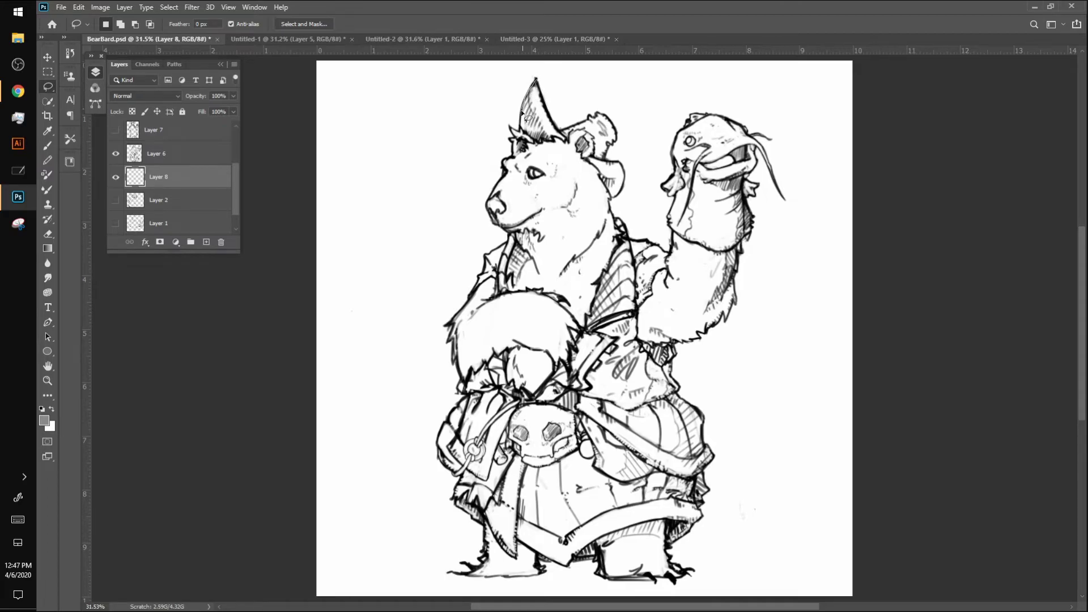
pyautogui.moveTo(515, 142)
pyautogui.mouseDown()
pyautogui.moveTo(488, 203)
pyautogui.moveTo(508, 244)
pyautogui.moveTo(482, 274)
pyautogui.moveTo(513, 299)
pyautogui.moveTo(614, 297)
pyautogui.moveTo(611, 216)
pyautogui.moveTo(626, 171)
pyautogui.moveTo(605, 158)
pyautogui.moveTo(618, 133)
pyautogui.moveTo(600, 115)
pyautogui.moveTo(525, 127)
pyautogui.mouseUp()
pyautogui.rightClick(525, 127)
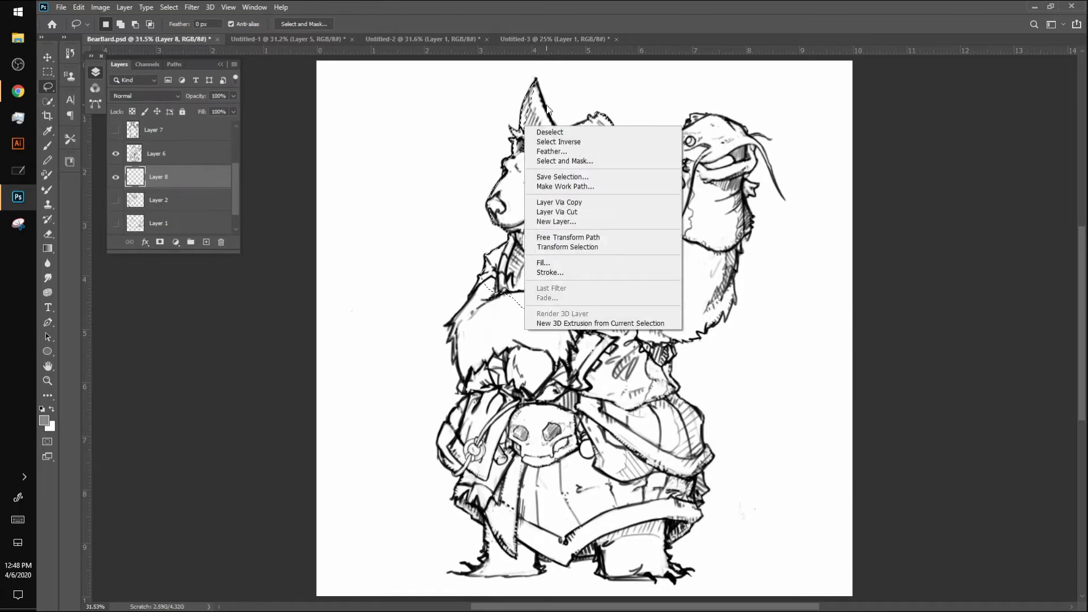
pyautogui.click(538, 94)
pyautogui.moveTo(536, 82)
pyautogui.keyDown('shift'); pyautogui.mouseDown()
pyautogui.moveTo(555, 129)
pyautogui.moveTo(546, 142)
pyautogui.moveTo(524, 134)
pyautogui.moveTo(536, 79)
pyautogui.mouseUp(); pyautogui.keyUp('shift')
pyautogui.hotkey('alt', 'BackSpace')
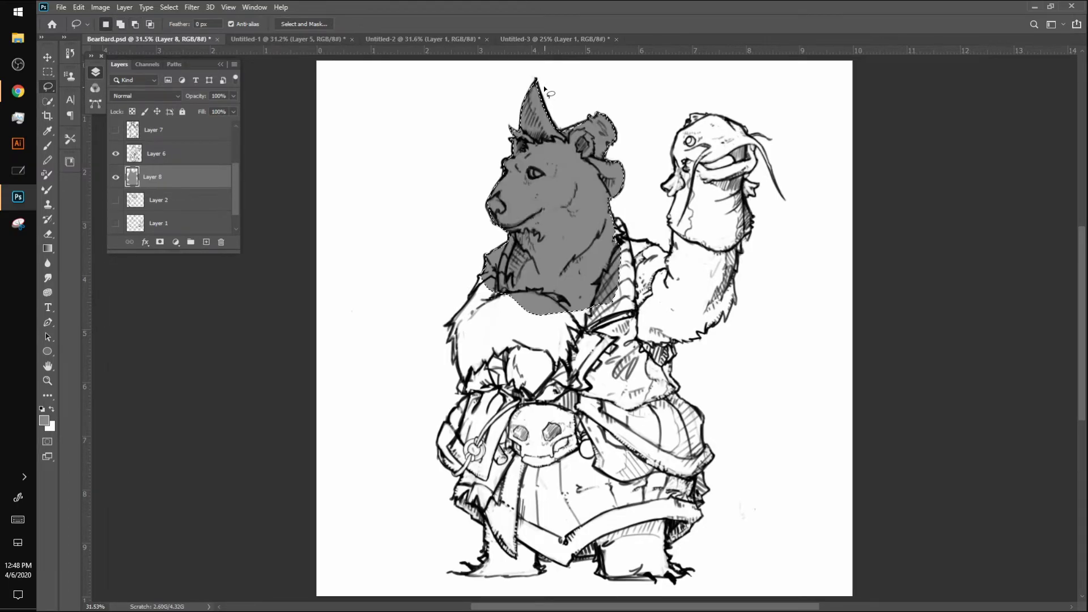
pyautogui.hotkey('ctrl', 'd')
# Lasso the front arm, the near half of the skirt and the near leg, fill them with grey, and deselect
pyautogui.moveTo(478, 276)
pyautogui.mouseDown()
pyautogui.moveTo(448, 343)
pyautogui.moveTo(469, 402)
pyautogui.moveTo(441, 462)
pyautogui.moveTo(462, 480)
pyautogui.moveTo(460, 511)
pyautogui.moveTo(486, 531)
pyautogui.moveTo(468, 576)
pyautogui.moveTo(541, 572)
pyautogui.mouseUp()
pyautogui.moveTo(545, 571)
pyautogui.mouseDown()
pyautogui.moveTo(613, 466)
pyautogui.moveTo(636, 278)
pyautogui.moveTo(555, 252)
pyautogui.moveTo(506, 261)
pyautogui.mouseUp()
pyautogui.hotkey('alt', 'BackSpace')
pyautogui.hotkey('ctrl', 'd')
# Lasso the far shoulder, raised arm and catfish puppet, fill the selection with grey, and deselect
pyautogui.moveTo(617, 222)
pyautogui.mouseDown()
pyautogui.moveTo(673, 257)
pyautogui.moveTo(667, 191)
pyautogui.moveTo(687, 125)
pyautogui.moveTo(718, 117)
pyautogui.moveTo(746, 135)
pyautogui.moveTo(761, 172)
pyautogui.moveTo(740, 266)
pyautogui.moveTo(623, 294)
pyautogui.moveTo(620, 241)
pyautogui.moveTo(605, 218)
pyautogui.mouseUp()
pyautogui.press('shift')
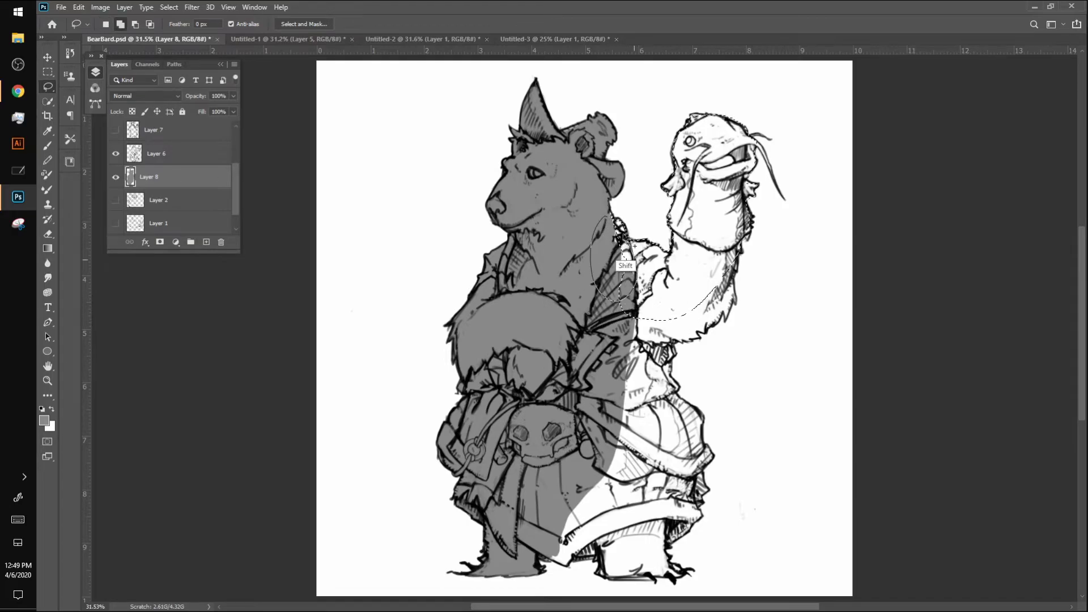
pyautogui.hotkey('alt', 'BackSpace')
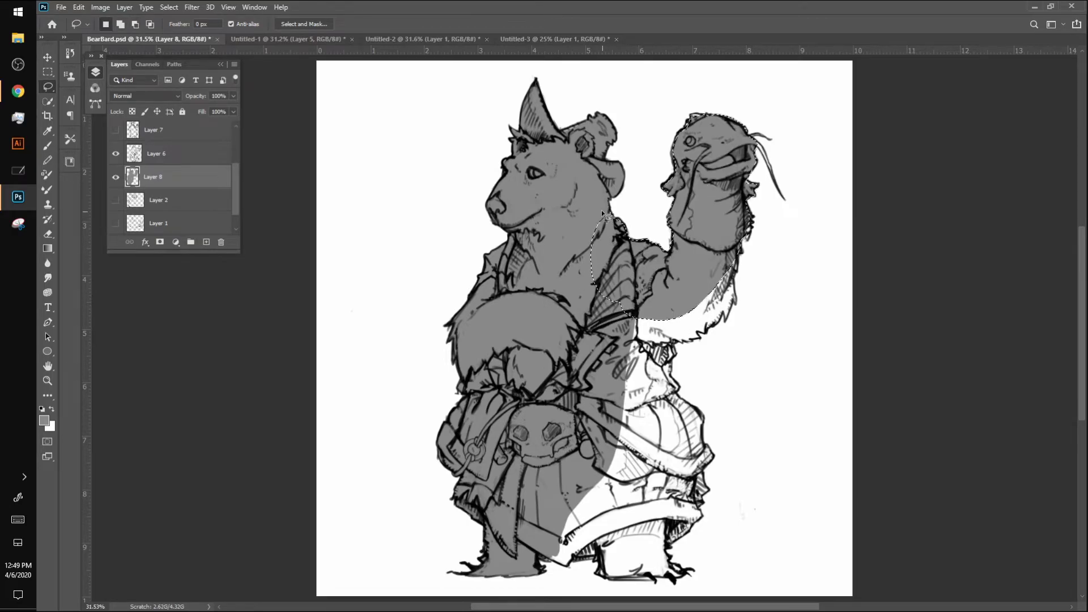
pyautogui.hotkey('ctrl', 'd')
# Lasso the unfilled underside of the raised arm, the torso and the skirt, fill with grey, and deselect
pyautogui.moveTo(687, 122)
pyautogui.mouseDown()
pyautogui.moveTo(705, 125)
pyautogui.moveTo(712, 108)
pyautogui.moveTo(692, 120)
pyautogui.mouseUp()
pyautogui.moveTo(749, 182)
pyautogui.mouseDown()
pyautogui.moveTo(754, 194)
pyautogui.moveTo(750, 176)
pyautogui.mouseUp()
pyautogui.moveTo(748, 240)
pyautogui.mouseDown()
pyautogui.moveTo(733, 241)
pyautogui.moveTo(752, 212)
pyautogui.moveTo(752, 221)
pyautogui.mouseUp()
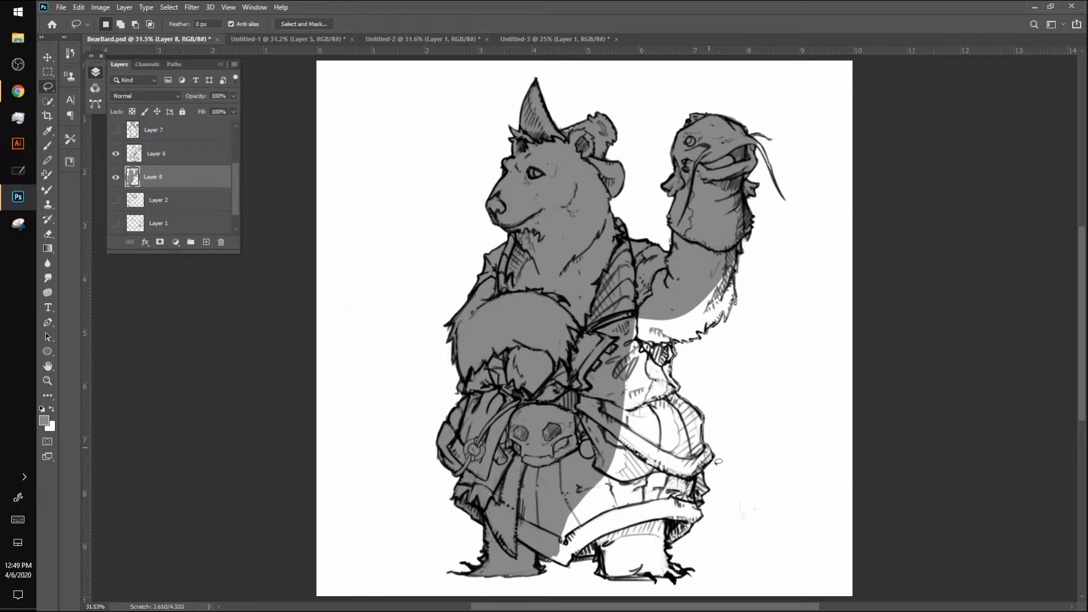
pyautogui.moveTo(704, 506)
pyautogui.mouseDown()
pyautogui.moveTo(694, 532)
pyautogui.moveTo(669, 547)
pyautogui.moveTo(528, 419)
pyautogui.moveTo(680, 266)
pyautogui.moveTo(731, 255)
pyautogui.moveTo(728, 309)
pyautogui.mouseUp()
pyautogui.hotkey('alt', 'BackSpace')
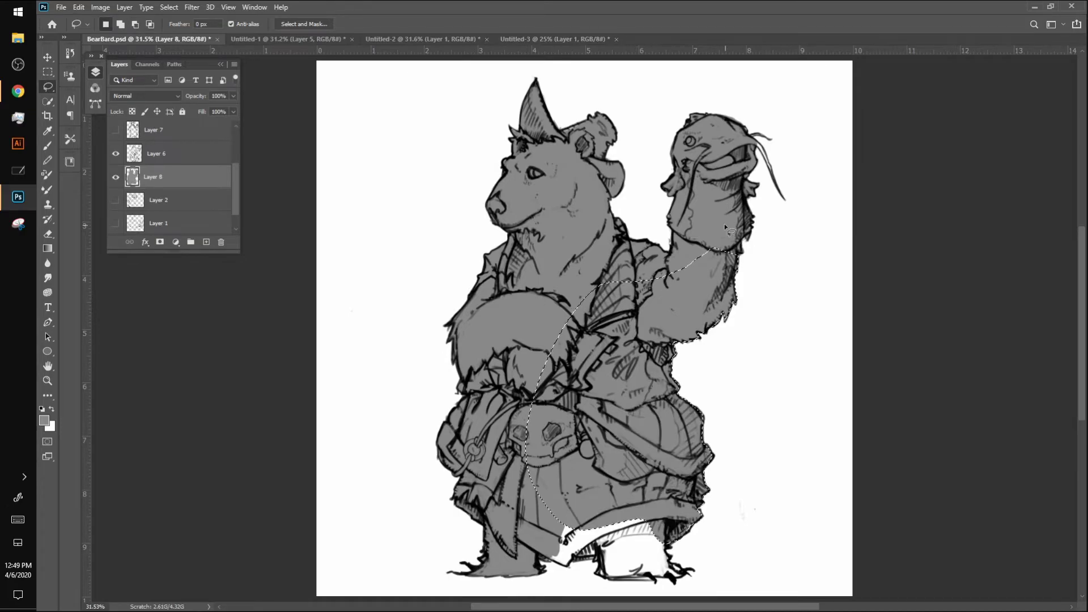
pyautogui.hotkey('ctrl', 'd')
# Lasso the remaining skirt hem and far leg, fill with grey, and clear the selections, including one by the hat
pyautogui.moveTo(567, 564)
pyautogui.mouseDown()
pyautogui.moveTo(601, 562)
pyautogui.moveTo(611, 584)
pyautogui.moveTo(683, 581)
pyautogui.moveTo(672, 547)
pyautogui.mouseUp()
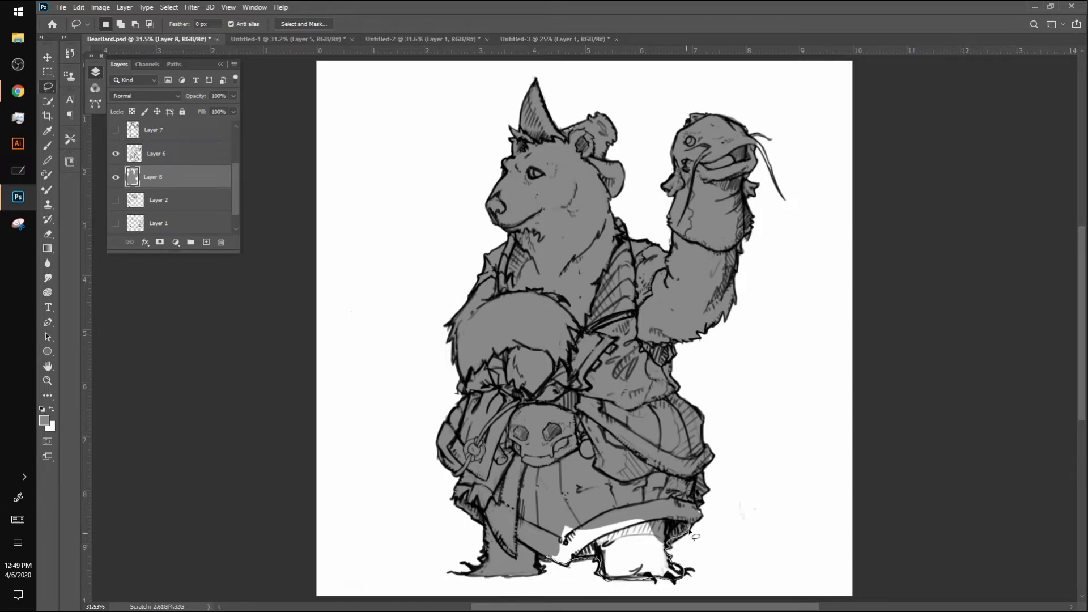
pyautogui.moveTo(685, 503)
pyautogui.mouseDown()
pyautogui.moveTo(554, 520)
pyautogui.moveTo(550, 552)
pyautogui.mouseUp()
pyautogui.hotkey('alt', 'BackSpace')
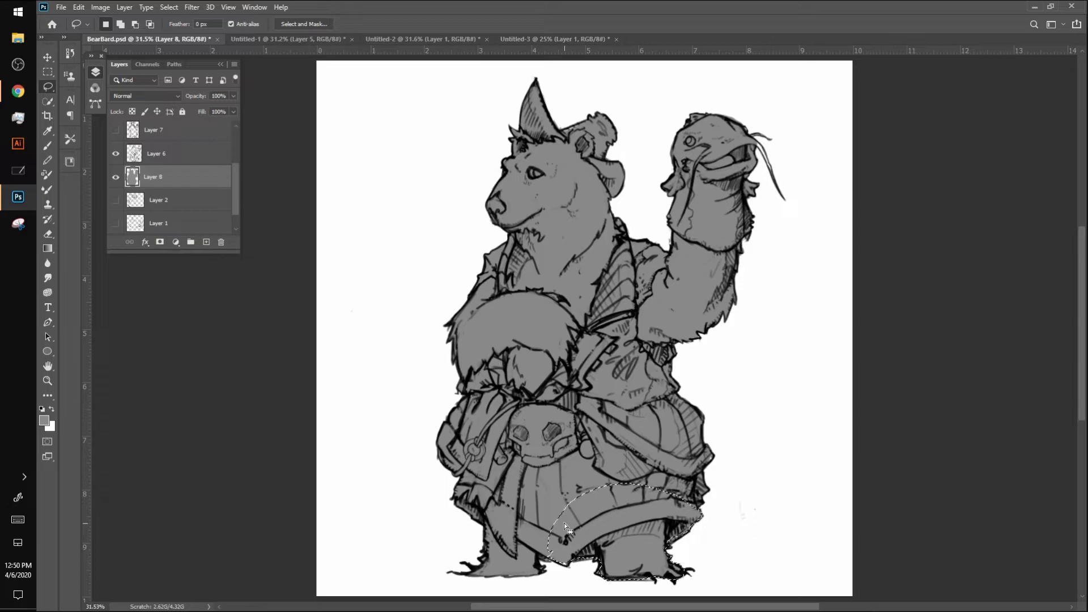
pyautogui.hotkey('ctrl', 'd')
pyautogui.moveTo(581, 120); pyautogui.dragTo(586, 110)
pyautogui.hotkey('ctrl', 'd')
# Switch to the Aggie.io canvas and toggle the visibility of Rookzer0 Layer to check what it contains
pyautogui.hotkey('alt', 'Tab')
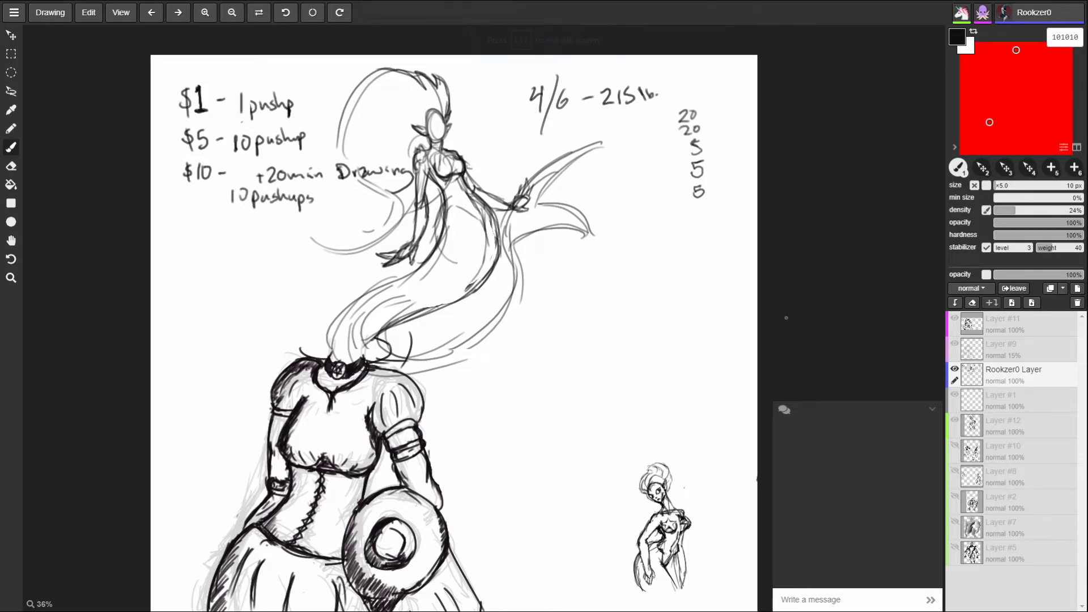
pyautogui.press('i')
pyautogui.press('b')
pyautogui.press('space')
pyautogui.moveTo(528, 349)
pyautogui.mouseDown()
pyautogui.moveTo(577, 230)
pyautogui.moveTo(529, 305)
pyautogui.mouseUp()
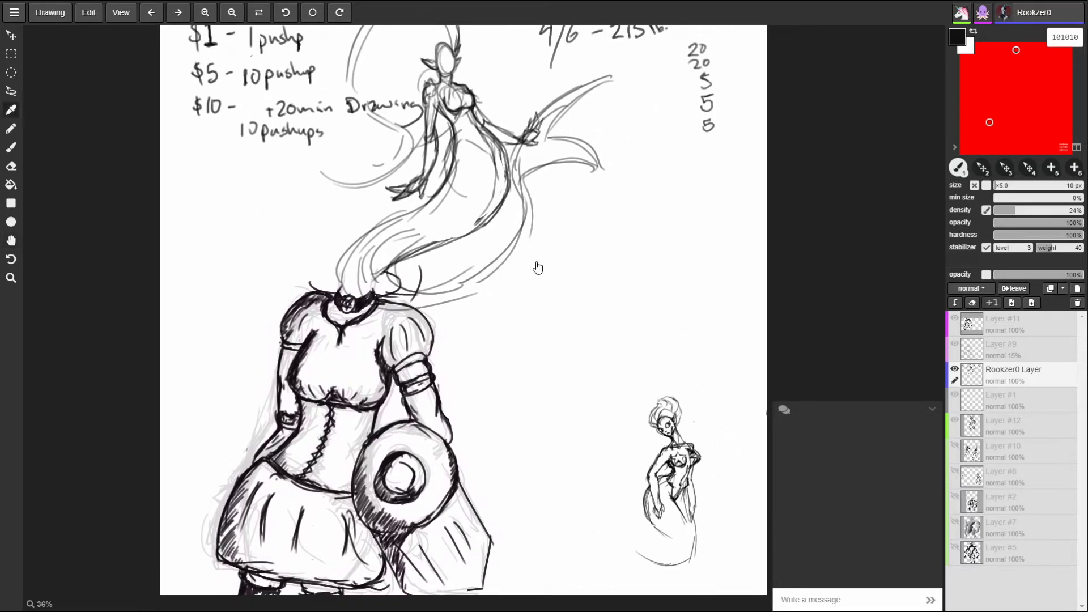
pyautogui.hotkey('alt', 'Tab')
pyautogui.hotkey('alt', 'Tab')
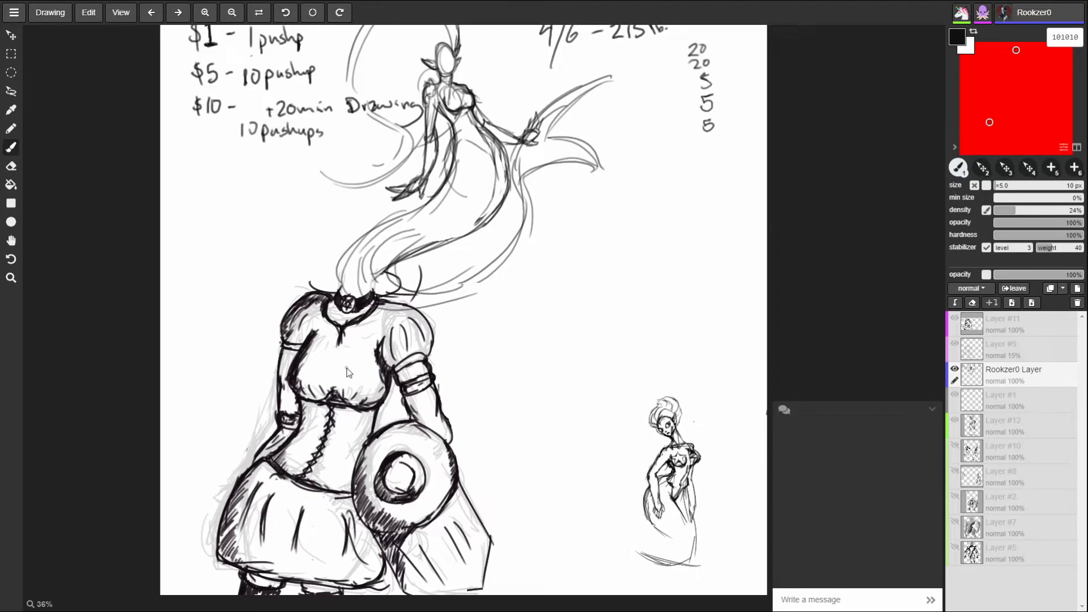
pyautogui.click(954, 369)
pyautogui.click(954, 369)
pyautogui.click(954, 368)
pyautogui.click(954, 369)
# Undo the stray stroke and move the content of Rookzer0 Layer sideways so the mermaid sits clear of the dress figure
pyautogui.moveTo(498, 130); pyautogui.dragTo(658, 157)
pyautogui.hotkey('ctrl', 'z')
pyautogui.click(20, 37)
pyautogui.moveTo(227, 85)
pyautogui.mouseDown()
pyautogui.moveTo(456, 138)
pyautogui.moveTo(491, 109)
pyautogui.moveTo(456, 123)
pyautogui.moveTo(389, 93)
pyautogui.moveTo(164, 34)
pyautogui.moveTo(204, 28)
pyautogui.moveTo(487, 86)
pyautogui.mouseUp()
pyautogui.moveTo(723, 143); pyautogui.dragTo(676, 174)
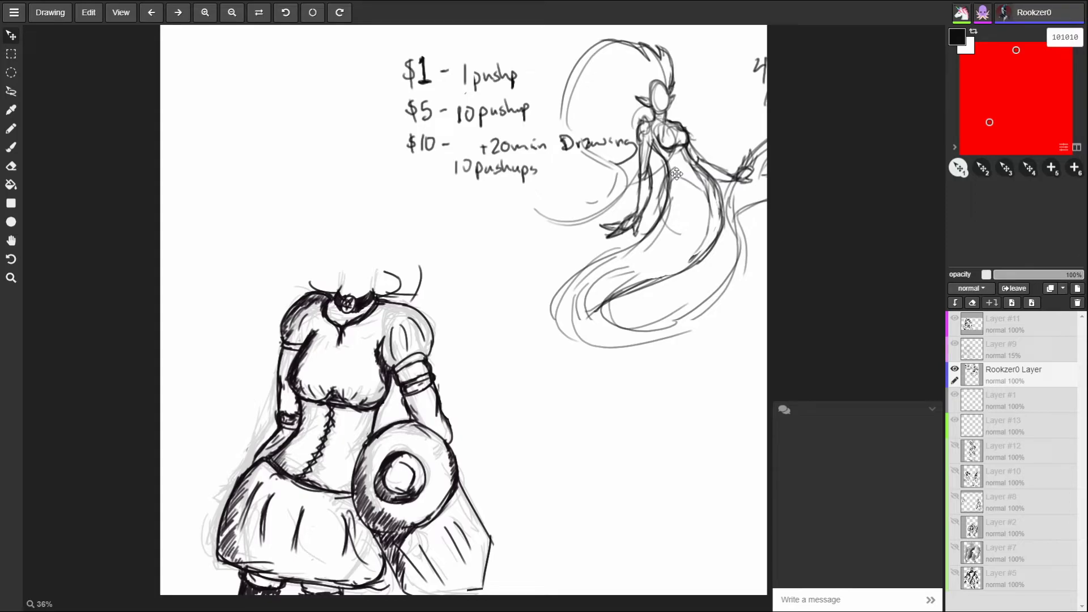
pyautogui.hotkey('ctrl', 't')
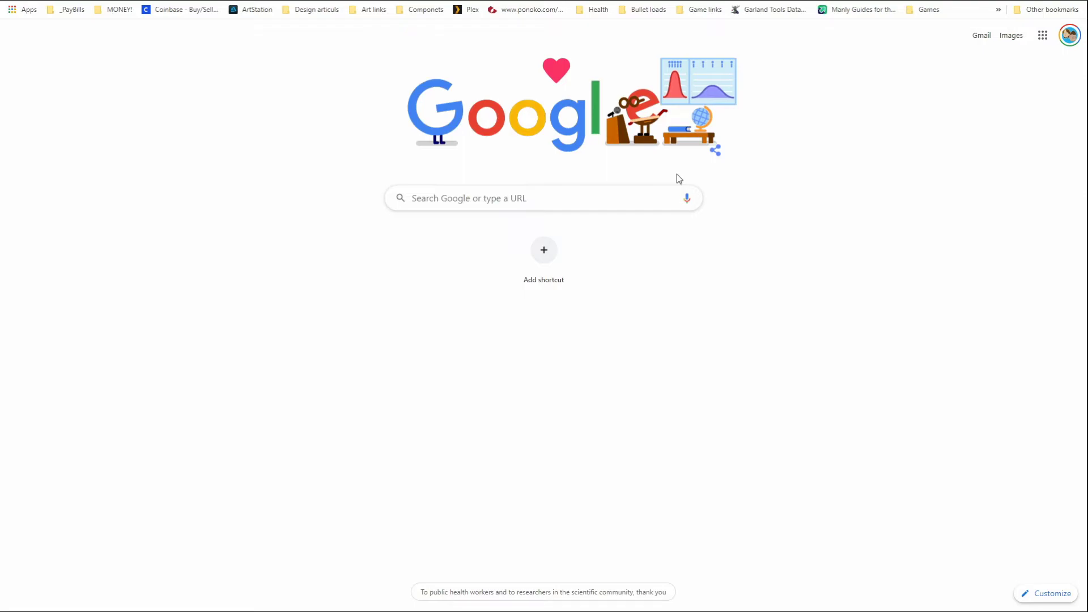
pyautogui.press('F11')
pyautogui.hotkey('ctrl', 'shift', 'Tab')
pyautogui.click(249, 9)
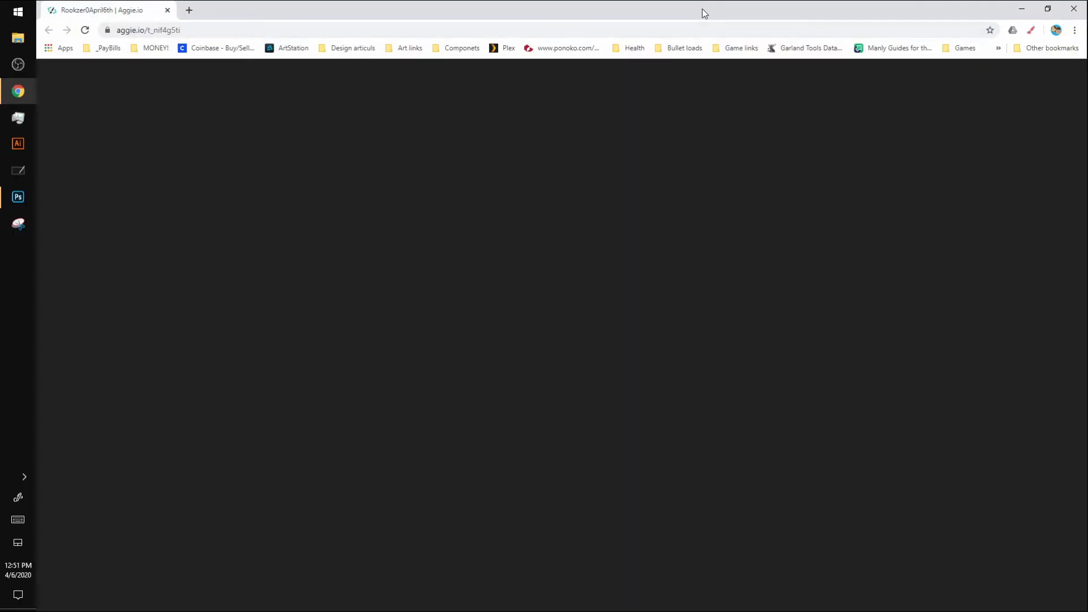
pyautogui.press('F11')
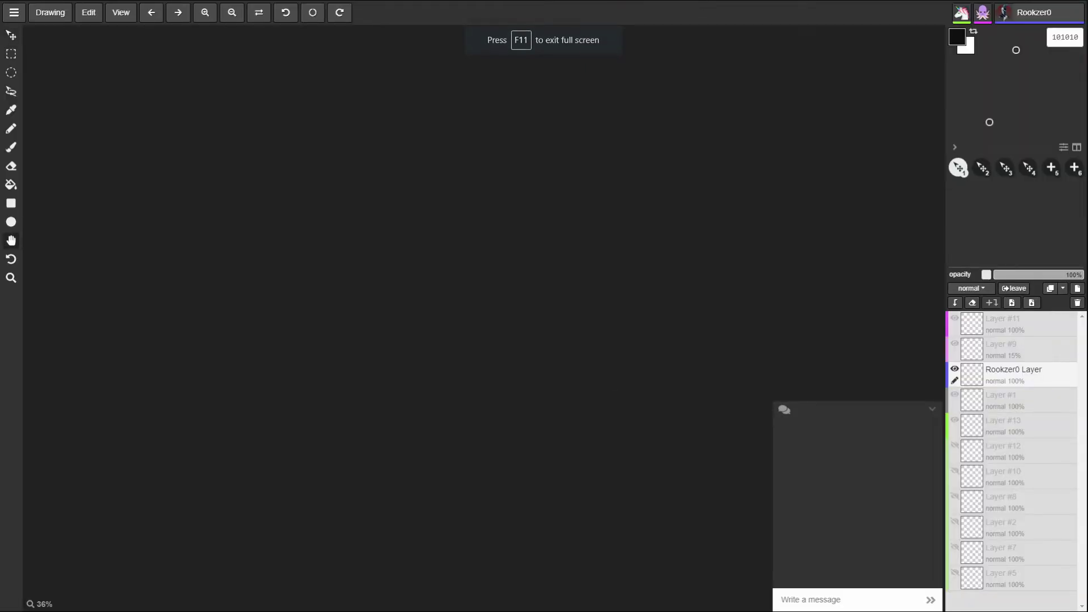
# Try to bring the blank Aggie.io drawing back into view by zooming out and fitting it on screen
pyautogui.press('z')
pyautogui.moveTo(589, 319); pyautogui.dragTo(432, 441)
pyautogui.hotkey('alt', 'Tab')
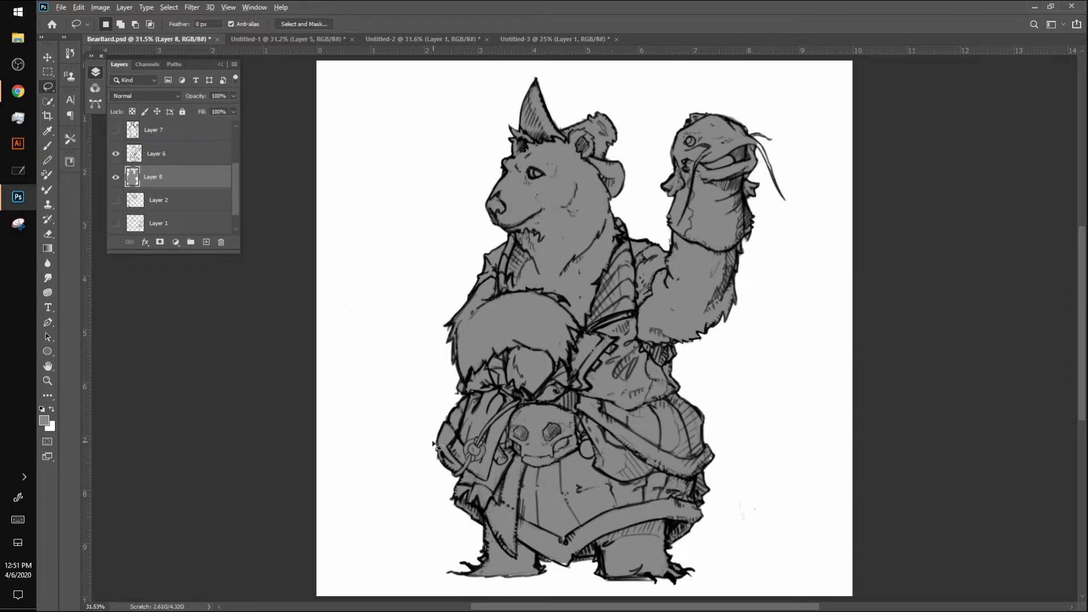
pyautogui.hotkey('alt', 'Tab')
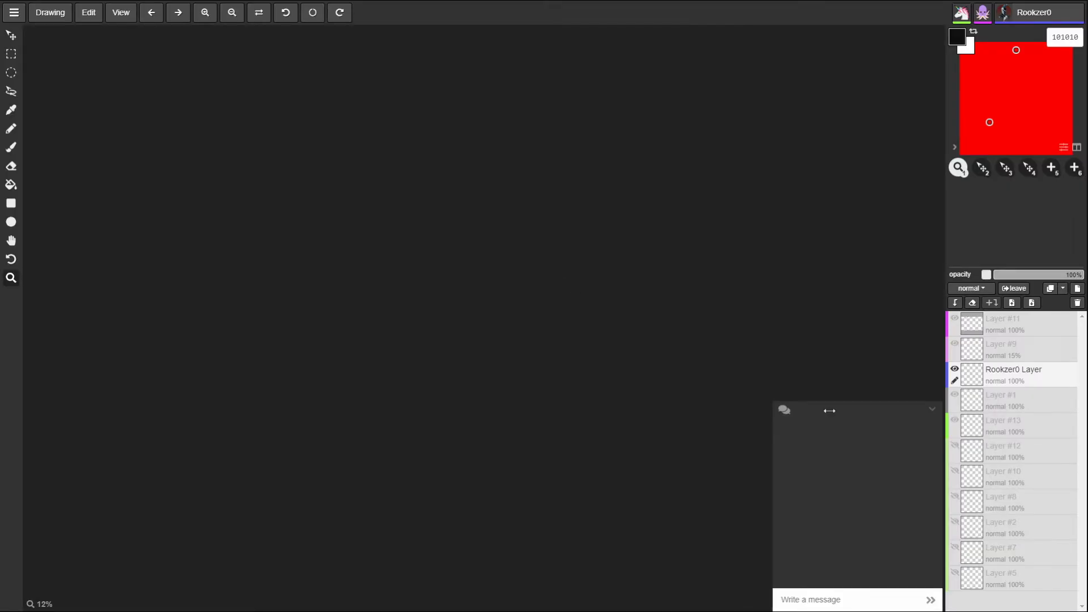
pyautogui.keyDown('alt'); pyautogui.click(588, 335); pyautogui.keyUp('alt')
pyautogui.keyDown('alt'); pyautogui.click(591, 339); pyautogui.keyUp('alt')
pyautogui.keyDown('alt'); pyautogui.click(611, 331); pyautogui.keyUp('alt')
pyautogui.keyDown('alt'); pyautogui.click(626, 323); pyautogui.keyUp('alt')
pyautogui.keyDown('alt'); pyautogui.click(568, 298); pyautogui.keyUp('alt')
pyautogui.press('space')
pyautogui.click(63, 15)
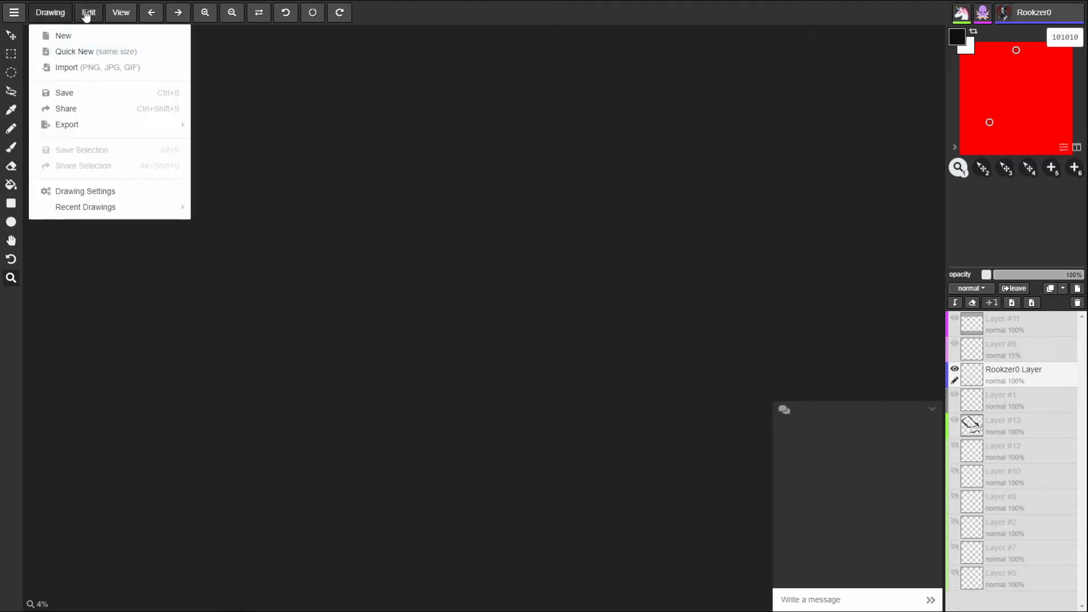
pyautogui.click(124, 21)
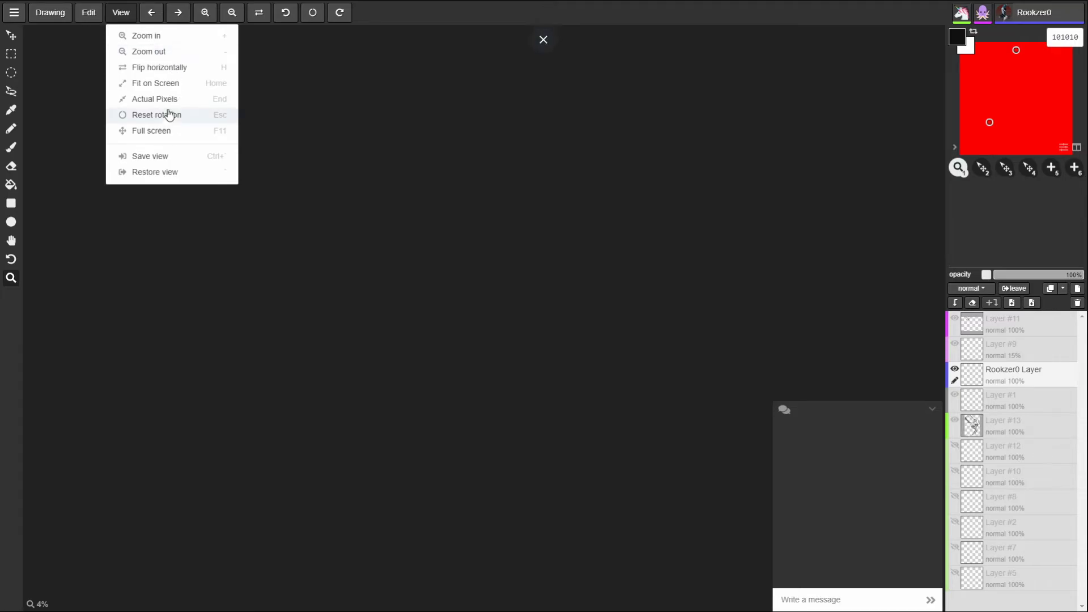
pyautogui.click(175, 84)
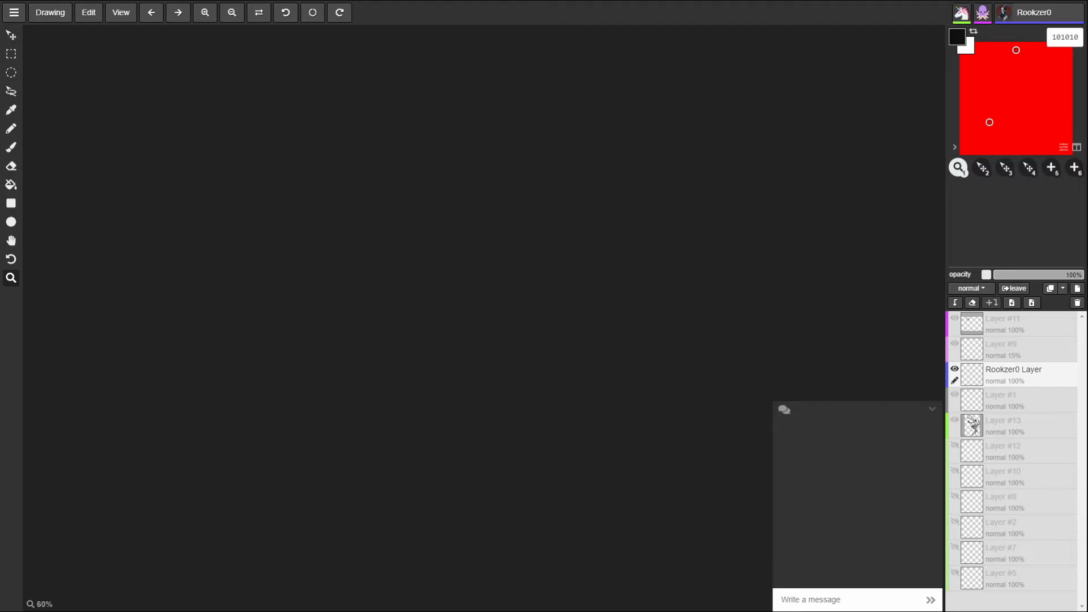
# Adjust the zoom and pan of the reloaded Aggie.io canvas until the dress figure and the mermaid are both in view
pyautogui.moveTo(735, 187)
pyautogui.mouseDown()
pyautogui.moveTo(735, 165)
pyautogui.moveTo(735, 196)
pyautogui.mouseUp()
pyautogui.press('h')
pyautogui.press('z')
pyautogui.moveTo(989, 122)
pyautogui.mouseDown()
pyautogui.moveTo(1014, 72)
pyautogui.moveTo(989, 125)
pyautogui.mouseUp()
pyautogui.click(120, 12)
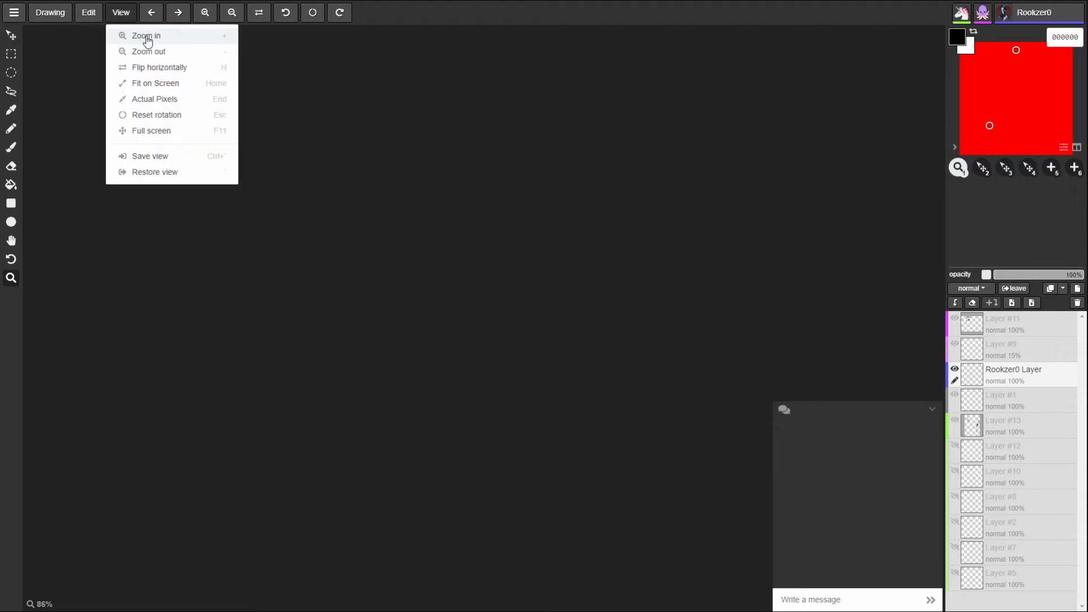
pyautogui.click(264, 360)
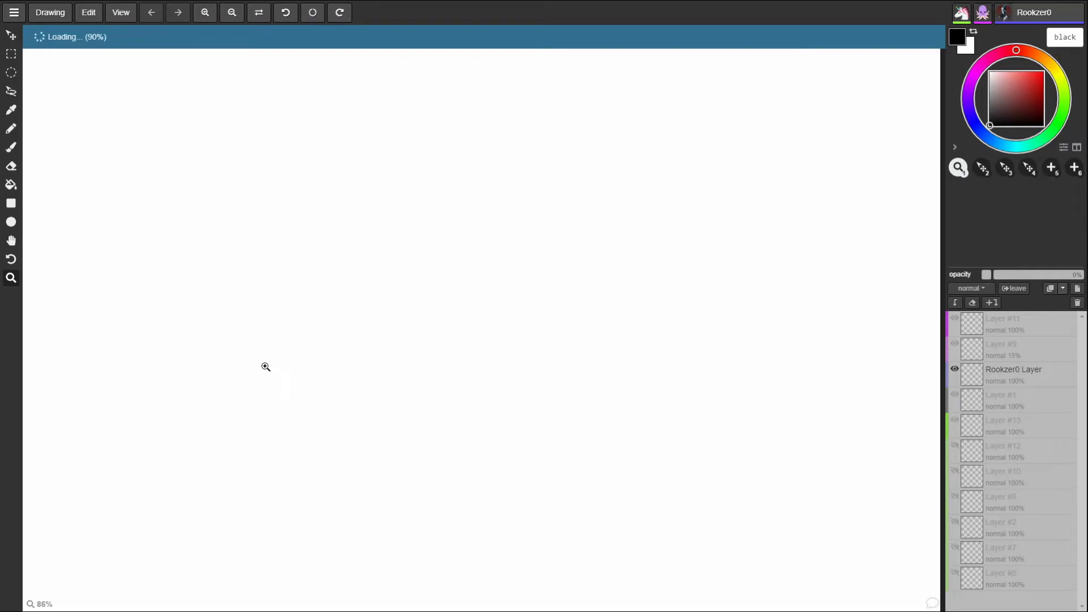
pyautogui.moveTo(587, 307); pyautogui.dragTo(438, 447)
pyautogui.moveTo(589, 225); pyautogui.dragTo(617, 369)
pyautogui.press('z')
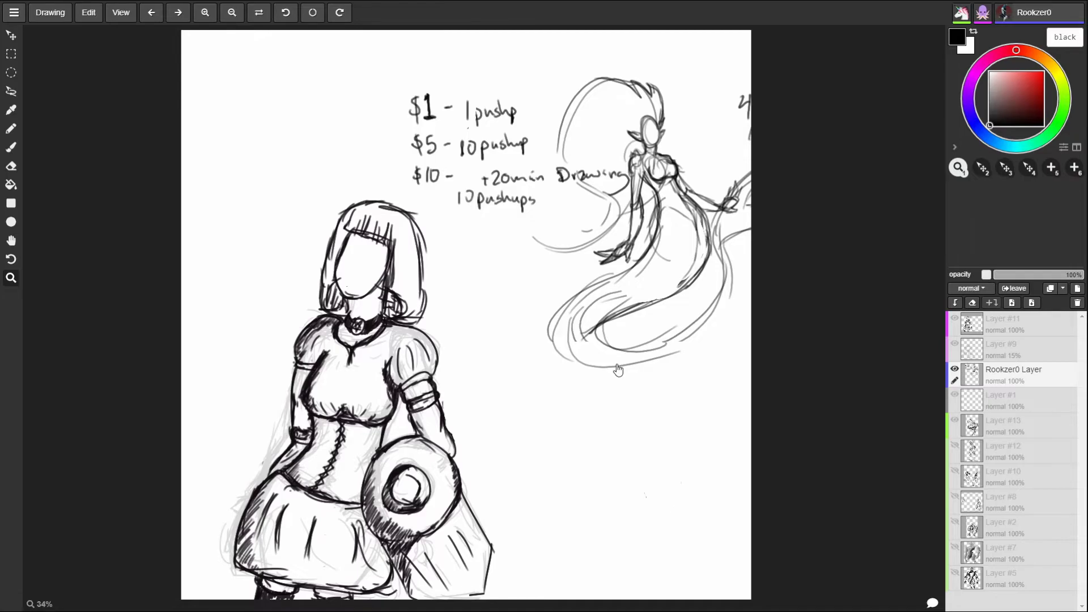
# Switch to Photoshop, add a new layer above the grey base on Layer 8, and set the foreground colour to light grey #d6d6d6
pyautogui.hotkey('alt', 'Tab')
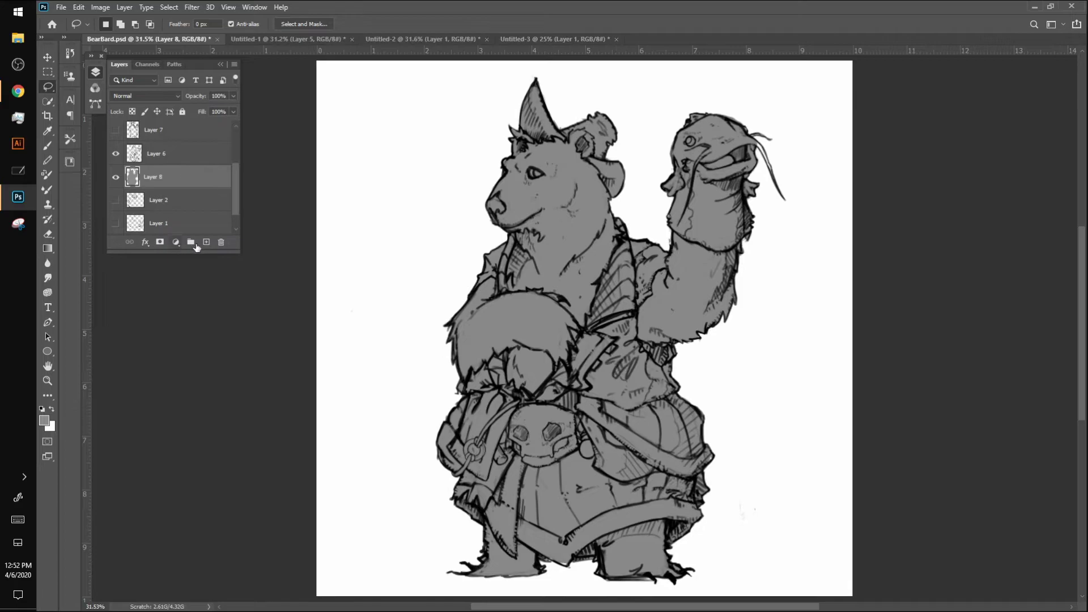
pyautogui.click(206, 242)
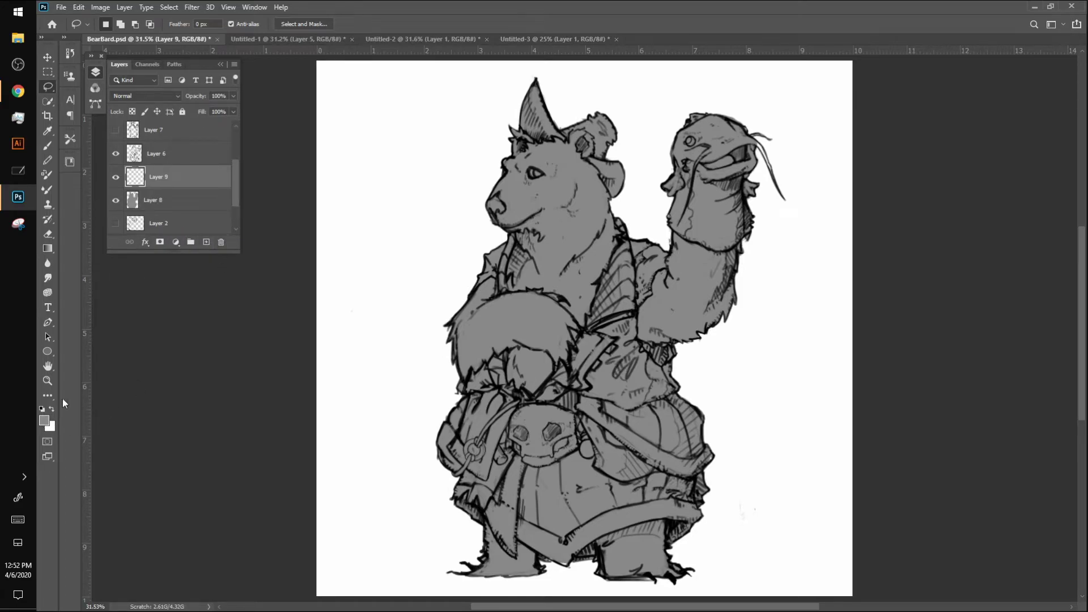
pyautogui.click(44, 420)
pyautogui.click(85, 136)
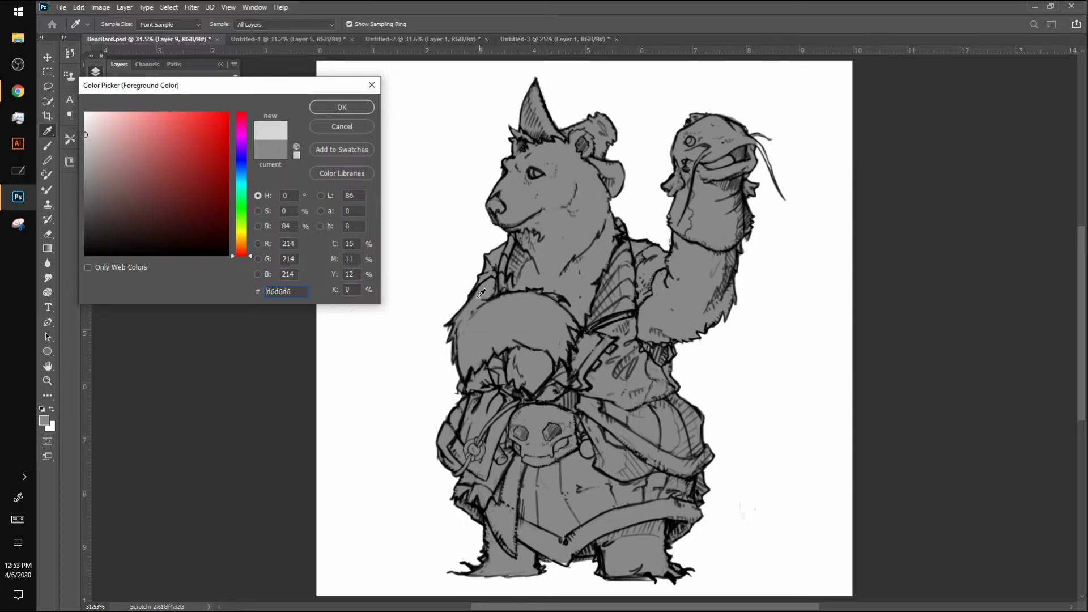
pyautogui.click(342, 107)
pyautogui.press('l')
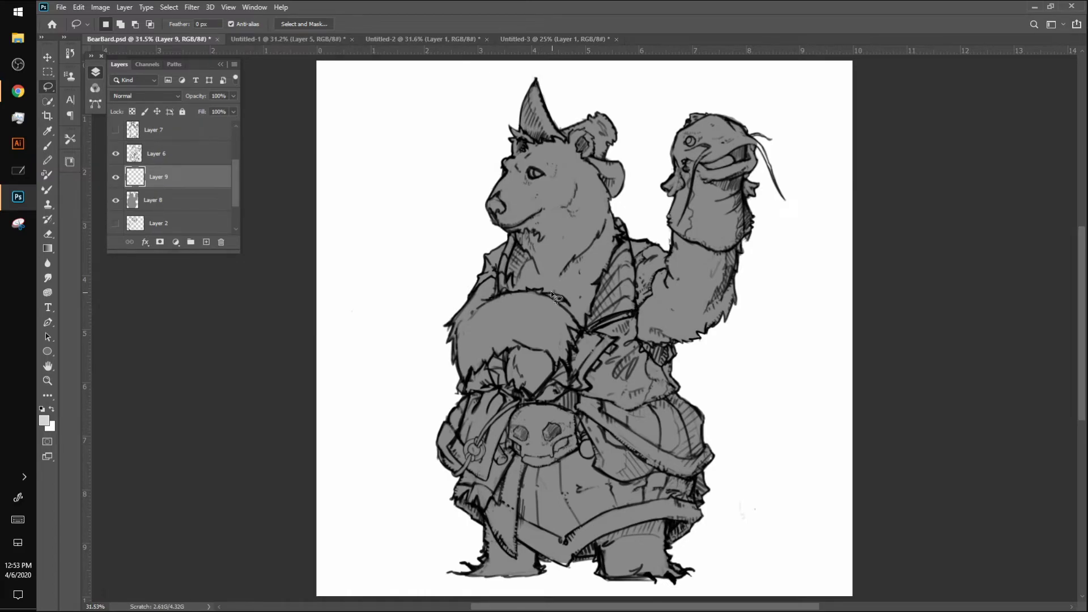
# Brush light grey onto the round ring at the bear's hip and clip the new layer to Layer 8
pyautogui.press('b')
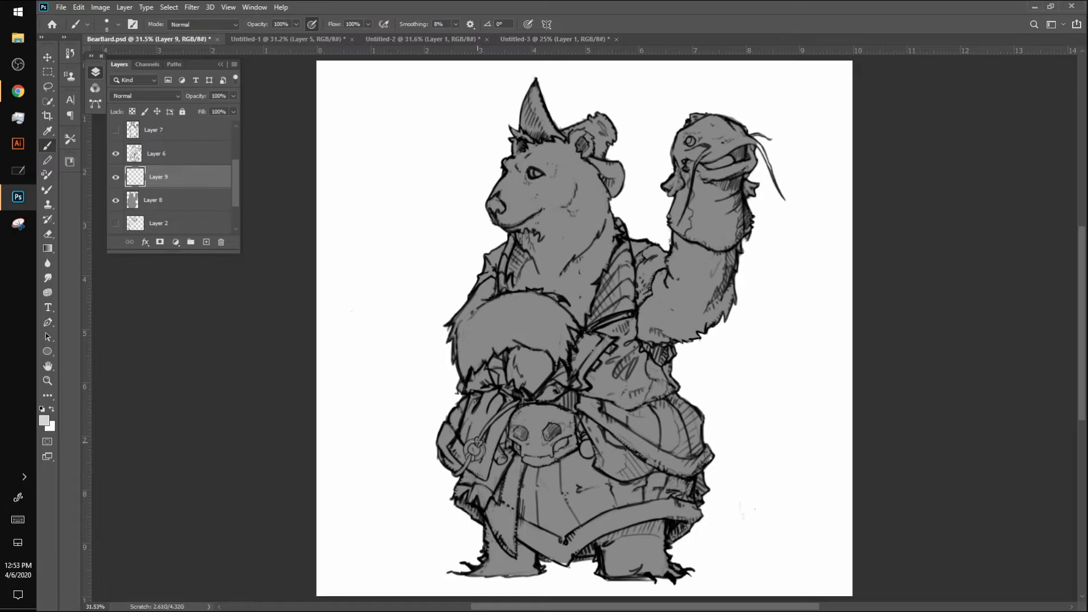
pyautogui.press(']')
pyautogui.moveTo(475, 458); pyautogui.dragTo(482, 446)
pyautogui.rightClick(167, 180)
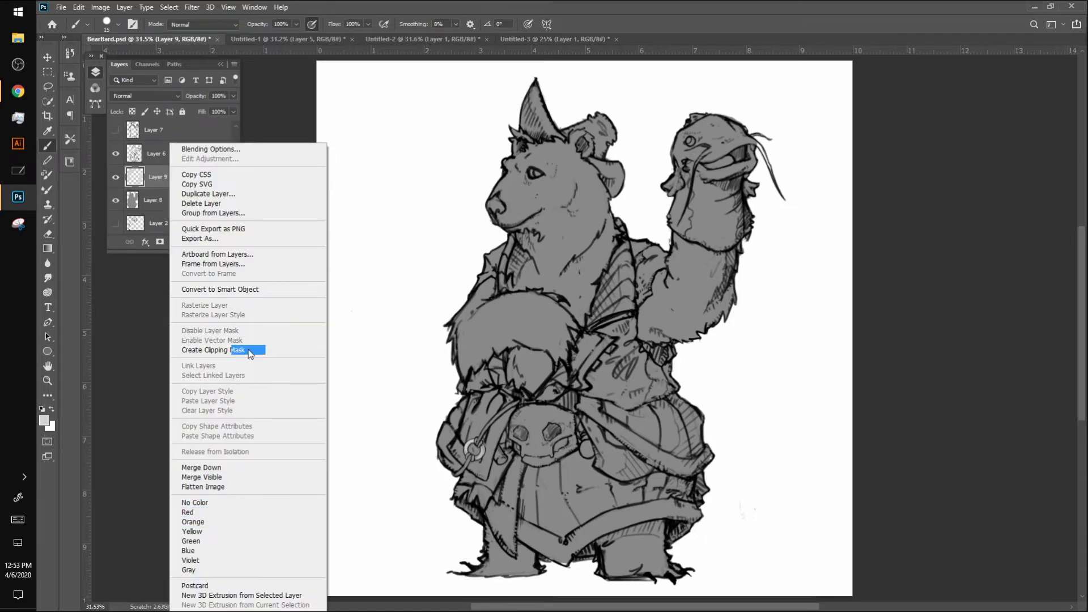
pyautogui.click(251, 350)
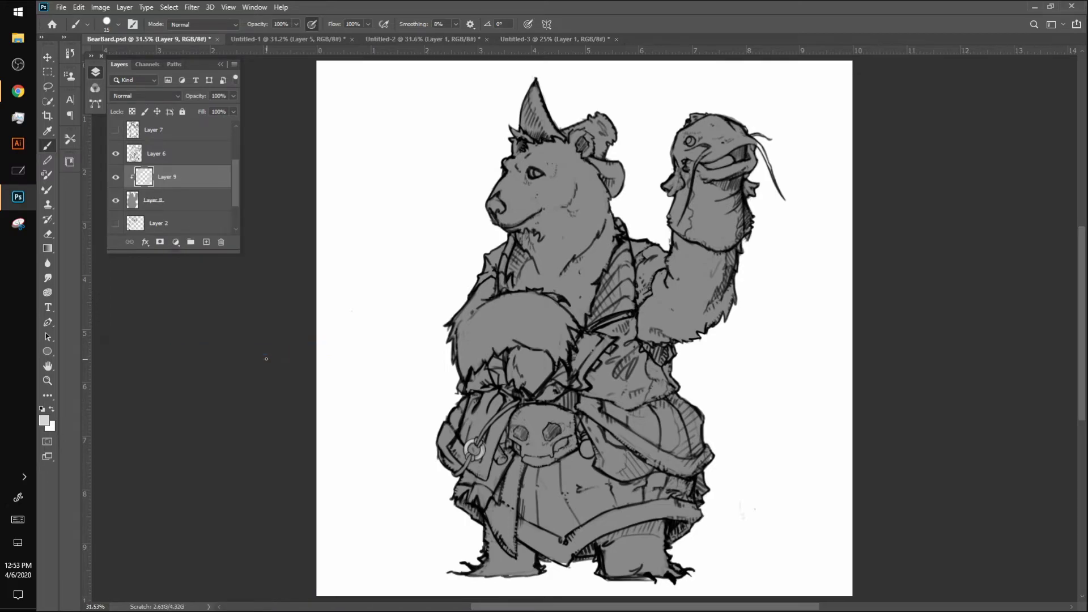
# Set the foreground colour to light tan #b4a688
pyautogui.click(45, 420)
pyautogui.click(244, 236)
pyautogui.moveTo(244, 237); pyautogui.dragTo(244, 240)
pyautogui.moveTo(221, 193)
pyautogui.mouseDown()
pyautogui.moveTo(202, 176)
pyautogui.moveTo(119, 155)
pyautogui.mouseUp()
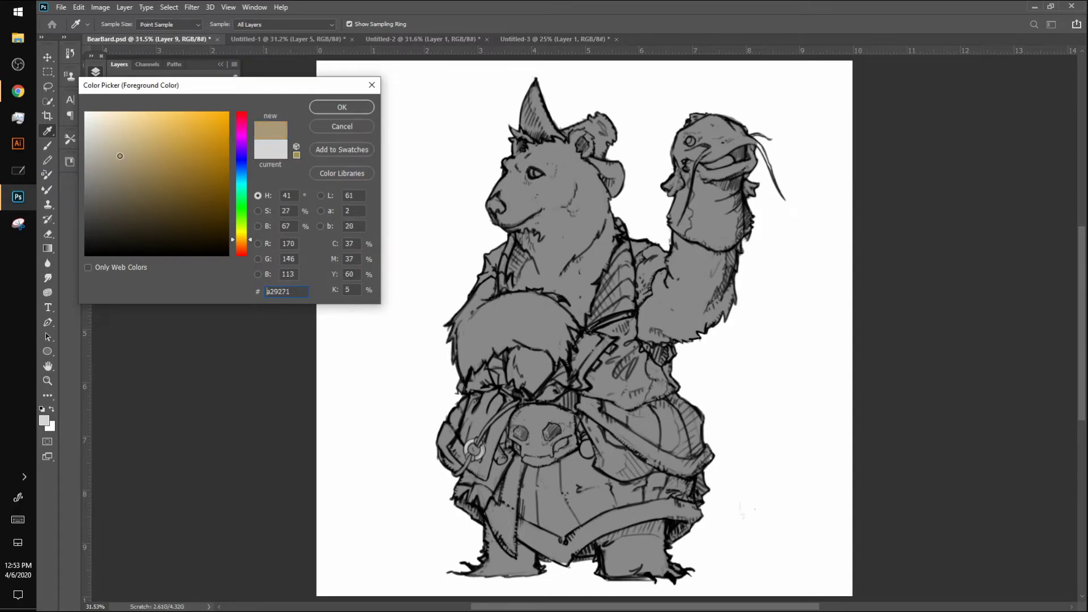
pyautogui.click(342, 107)
# Brush tan loosely over the bear's head, torso, arms and legs with the brush enlarged to 200 px
pyautogui.moveTo(531, 184); pyautogui.dragTo(511, 218)
pyautogui.press(']')
pyautogui.press(']')
pyautogui.press(']')
pyautogui.press(']')
pyautogui.press(']')
pyautogui.press(']')
pyautogui.press(']')
pyautogui.press(']')
pyautogui.press(']')
pyautogui.press(']')
pyautogui.press(']')
pyautogui.press(']')
pyautogui.press(']')
pyautogui.press(']')
pyautogui.press(']')
pyautogui.moveTo(542, 136)
pyautogui.mouseDown()
pyautogui.moveTo(581, 136)
pyautogui.moveTo(556, 196)
pyautogui.moveTo(490, 279)
pyautogui.moveTo(493, 302)
pyautogui.moveTo(593, 234)
pyautogui.moveTo(595, 251)
pyautogui.moveTo(483, 374)
pyautogui.moveTo(499, 378)
pyautogui.moveTo(581, 335)
pyautogui.moveTo(448, 579)
pyautogui.moveTo(524, 535)
pyautogui.moveTo(538, 556)
pyautogui.moveTo(637, 563)
pyautogui.moveTo(634, 536)
pyautogui.moveTo(690, 558)
pyautogui.moveTo(626, 586)
pyautogui.moveTo(705, 518)
pyautogui.mouseUp()
pyautogui.moveTo(660, 249)
pyautogui.mouseDown()
pyautogui.moveTo(651, 337)
pyautogui.moveTo(680, 250)
pyautogui.moveTo(733, 283)
pyautogui.moveTo(704, 303)
pyautogui.moveTo(730, 231)
pyautogui.mouseUp()
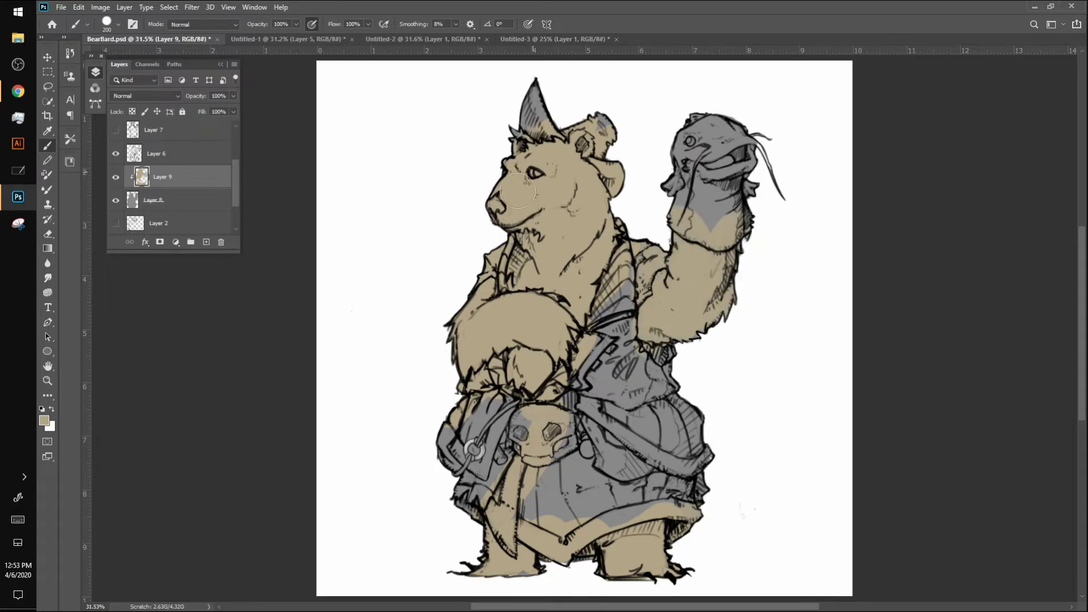
# Set the foreground colour to brown #896821, and check the shared Aggie.io canvas before returning to Photoshop
pyautogui.click(45, 420)
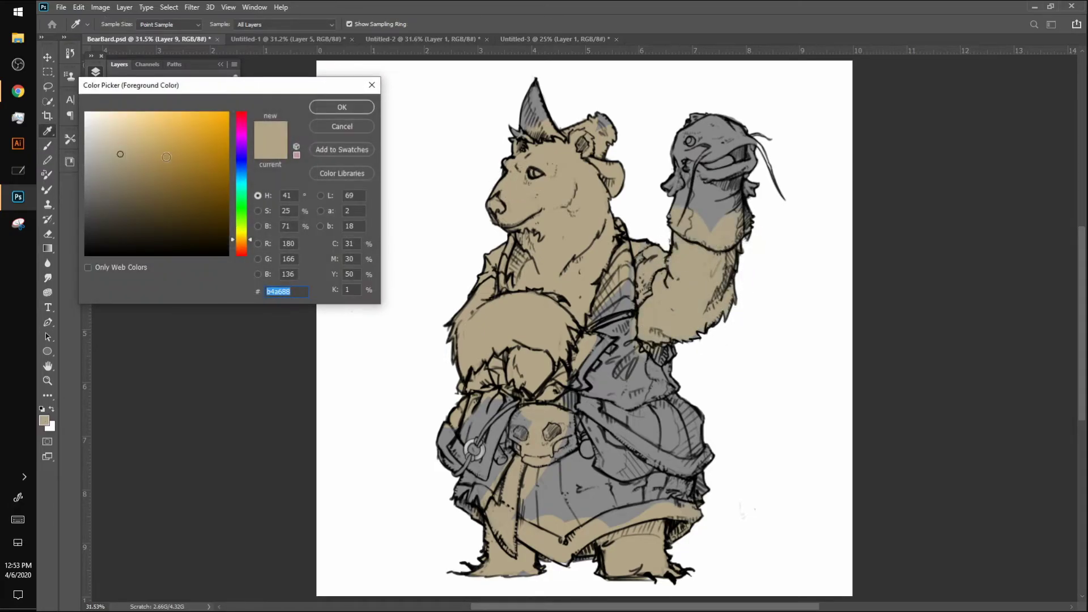
pyautogui.click(170, 161)
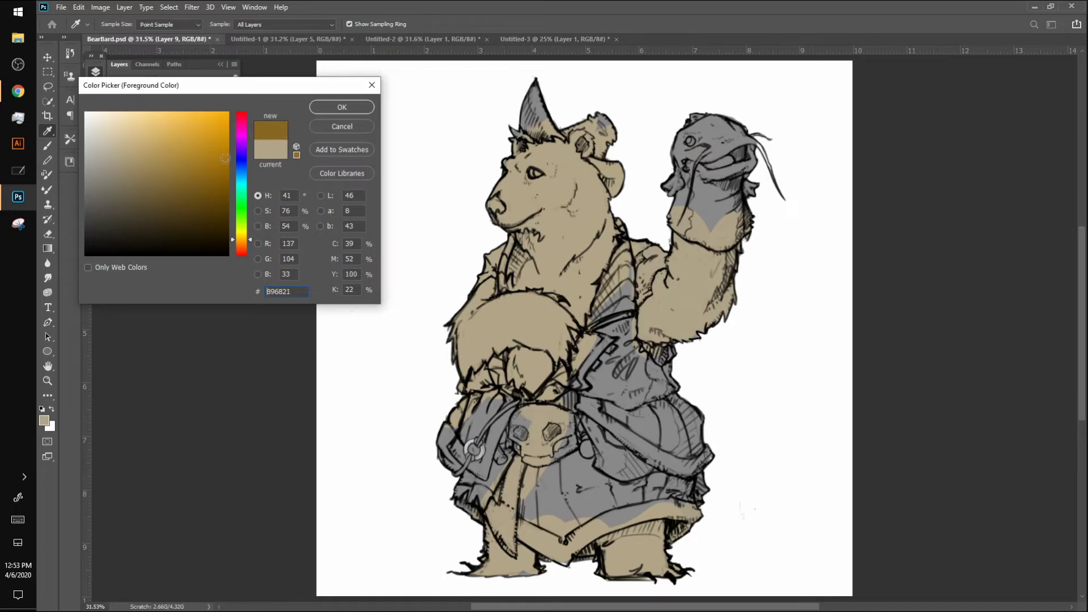
pyautogui.click(333, 105)
pyautogui.hotkey('alt', 'Tab')
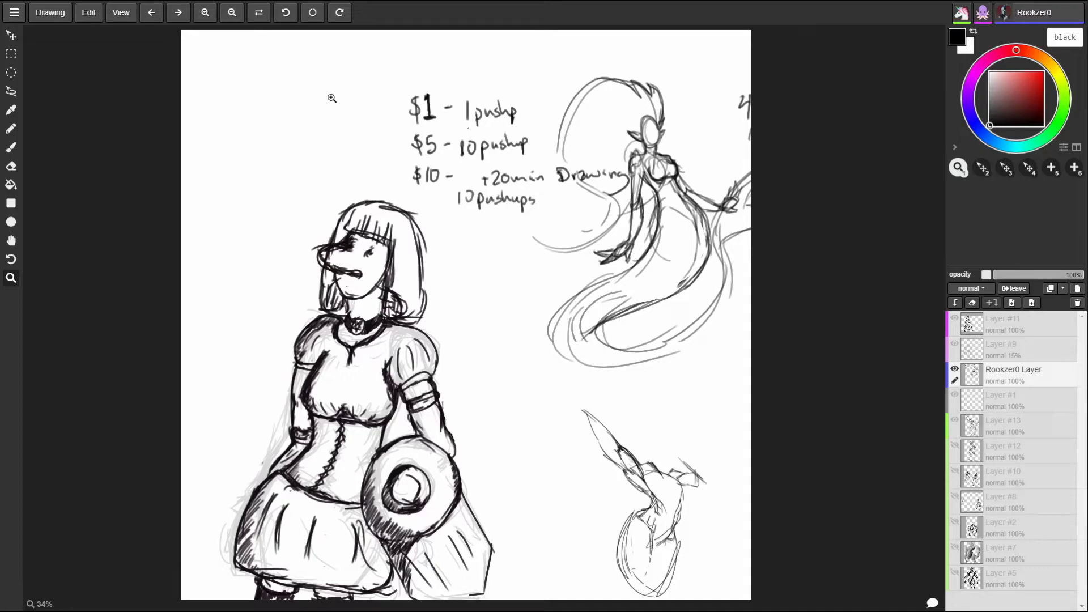
pyautogui.hotkey('alt', 'Tab')
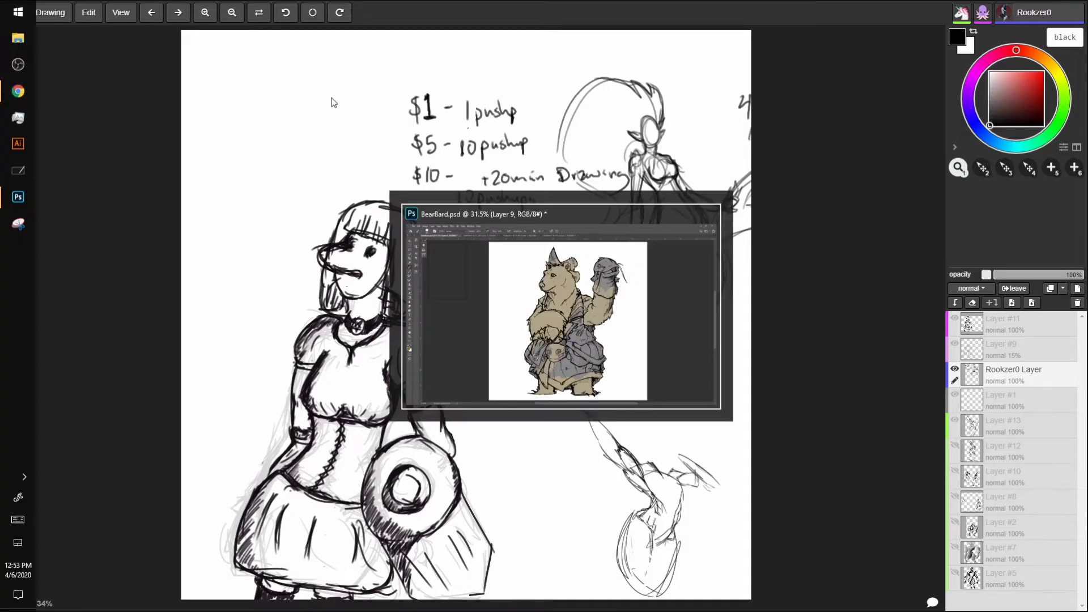
# Paint both of the bear's lower legs and feet brown with a smaller brush
pyautogui.press('[')
pyautogui.press('[')
pyautogui.press('[')
pyautogui.press('[')
pyautogui.press('[')
pyautogui.press('[')
pyautogui.press('[')
pyautogui.press('[')
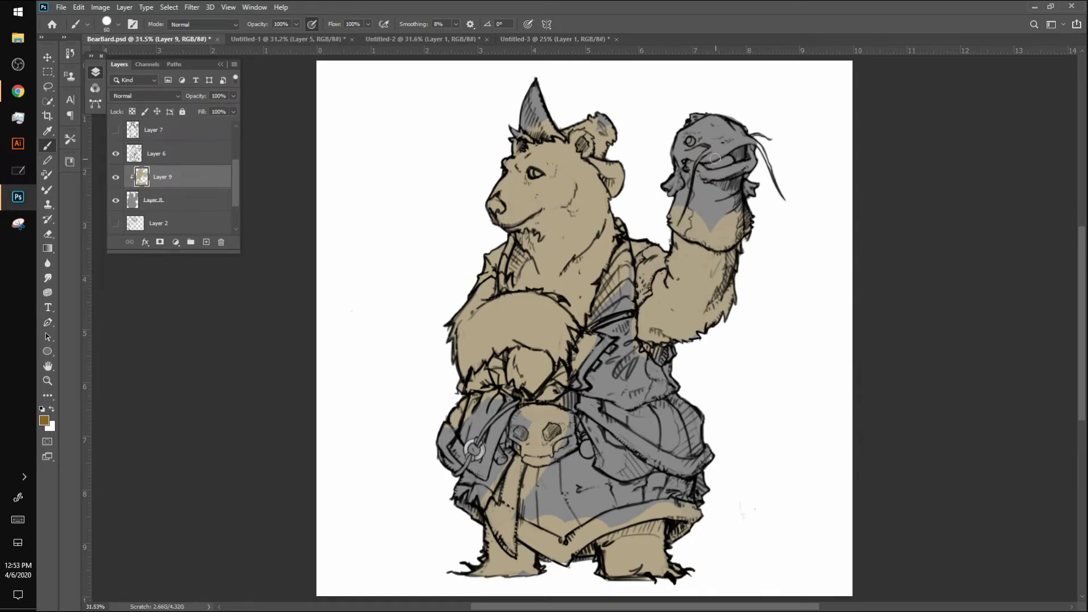
pyautogui.hotkey('alt', 'Tab')
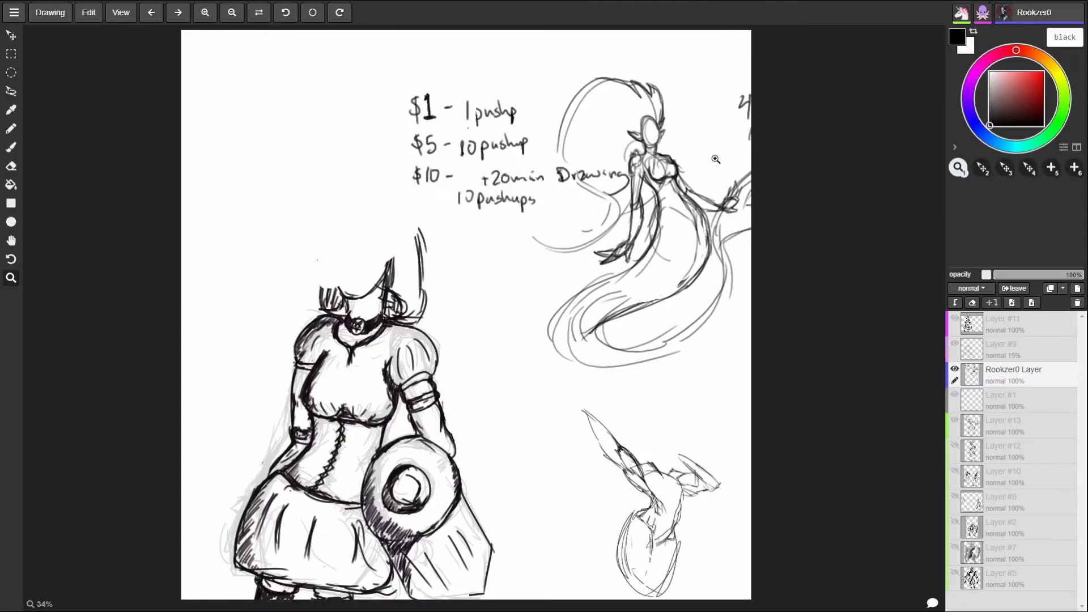
pyautogui.hotkey('alt', 'Tab')
pyautogui.press(']')
pyautogui.press('[')
pyautogui.moveTo(489, 532)
pyautogui.mouseDown()
pyautogui.moveTo(507, 574)
pyautogui.moveTo(517, 557)
pyautogui.moveTo(528, 563)
pyautogui.moveTo(494, 544)
pyautogui.mouseUp()
pyautogui.moveTo(601, 543)
pyautogui.mouseDown()
pyautogui.moveTo(656, 521)
pyautogui.moveTo(602, 574)
pyautogui.moveTo(668, 533)
pyautogui.moveTo(617, 560)
pyautogui.moveTo(664, 516)
pyautogui.moveTo(598, 548)
pyautogui.moveTo(656, 522)
pyautogui.moveTo(617, 557)
pyautogui.moveTo(652, 549)
pyautogui.moveTo(603, 584)
pyautogui.moveTo(676, 552)
pyautogui.moveTo(639, 576)
pyautogui.moveTo(664, 587)
pyautogui.mouseUp()
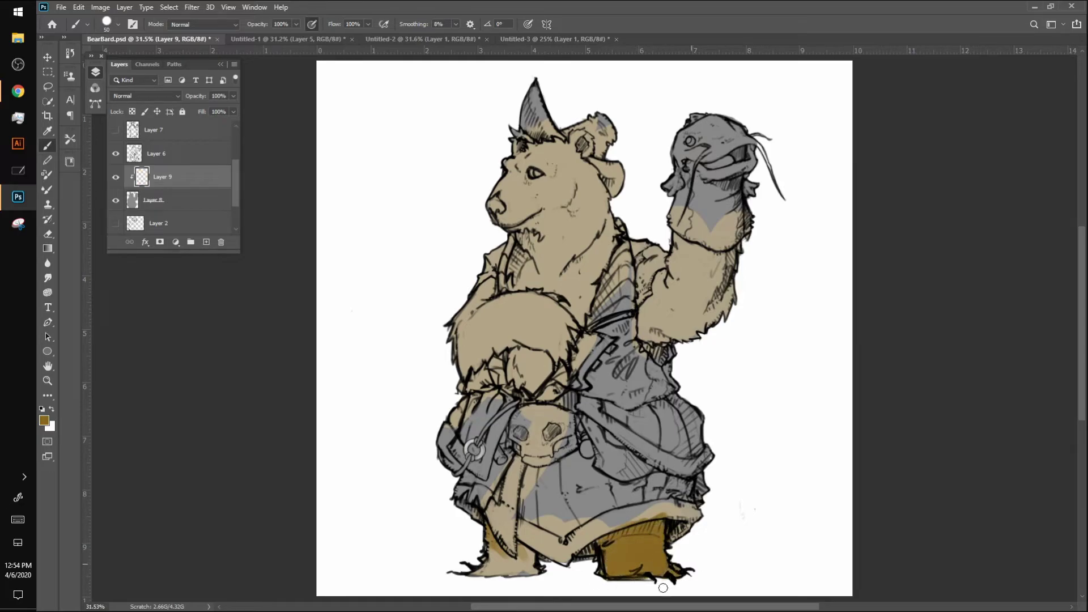
pyautogui.moveTo(490, 538)
pyautogui.mouseDown()
pyautogui.moveTo(473, 566)
pyautogui.moveTo(519, 559)
pyautogui.moveTo(523, 547)
pyautogui.moveTo(537, 557)
pyautogui.moveTo(523, 580)
pyautogui.moveTo(502, 586)
pyautogui.mouseUp()
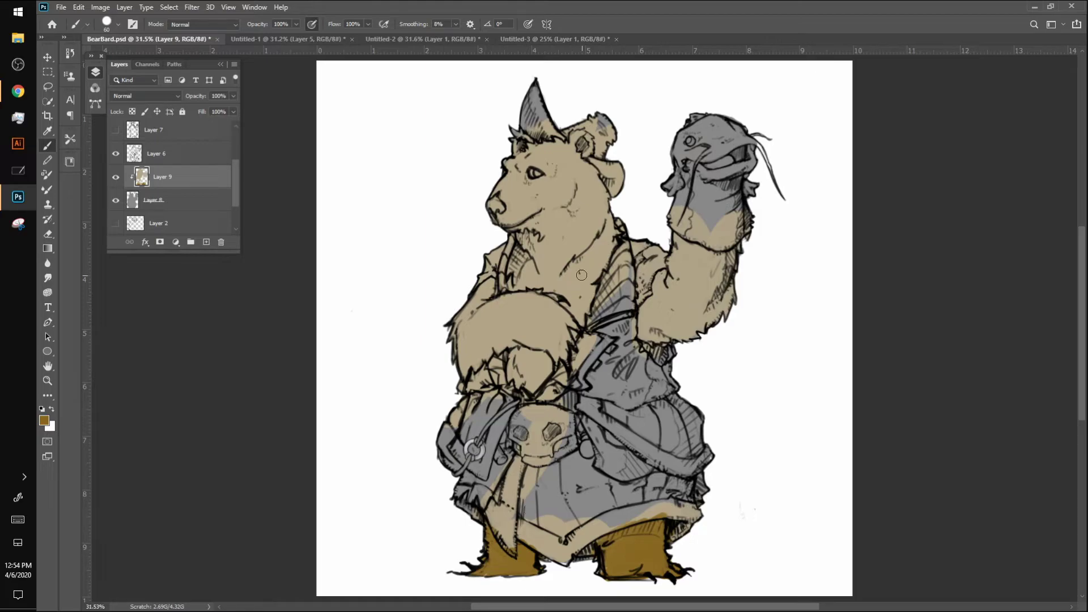
# Paint the elbow and lower part of the raised forearm brown, reducing the brush size for the fur edges
pyautogui.moveTo(652, 339)
pyautogui.mouseDown()
pyautogui.moveTo(640, 314)
pyautogui.moveTo(647, 341)
pyautogui.moveTo(663, 343)
pyautogui.moveTo(666, 332)
pyautogui.moveTo(651, 332)
pyautogui.moveTo(652, 299)
pyautogui.moveTo(667, 271)
pyautogui.moveTo(682, 320)
pyautogui.moveTo(672, 321)
pyautogui.moveTo(677, 290)
pyautogui.moveTo(663, 304)
pyautogui.moveTo(665, 325)
pyautogui.moveTo(648, 311)
pyautogui.moveTo(653, 339)
pyautogui.moveTo(700, 334)
pyautogui.moveTo(678, 299)
pyautogui.mouseUp()
pyautogui.press('[')
pyautogui.press('[')
pyautogui.press('[')
pyautogui.moveTo(669, 261)
pyautogui.mouseDown()
pyautogui.moveTo(694, 320)
pyautogui.moveTo(721, 288)
pyautogui.moveTo(735, 230)
pyautogui.moveTo(710, 318)
pyautogui.moveTo(739, 289)
pyautogui.mouseUp()
pyautogui.press('[')
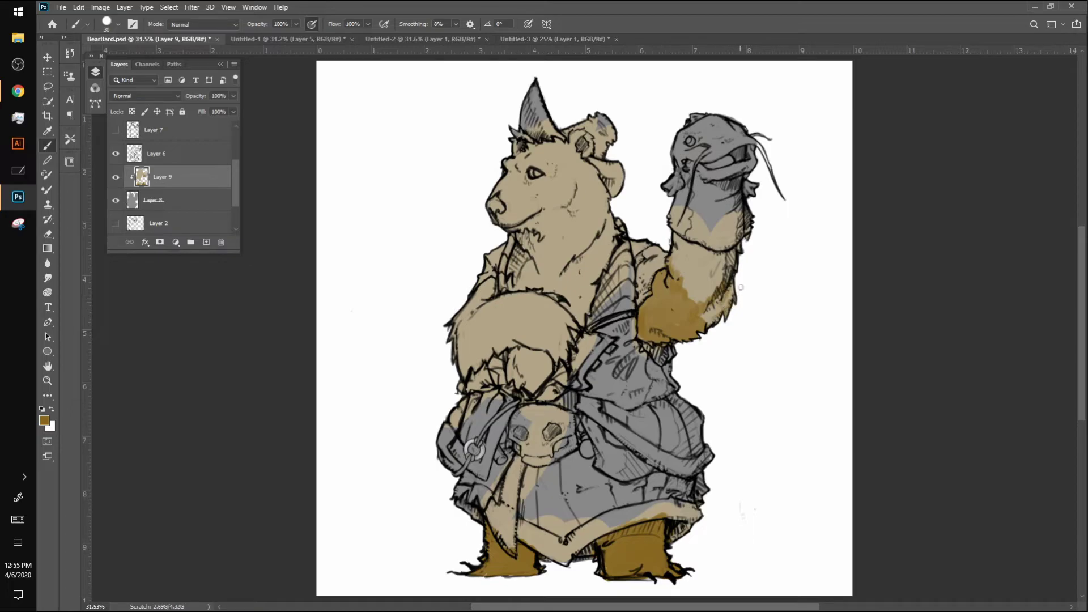
# Paint the fur of the bent arm across the belly and its hand brown, enlarging the brush for the larger areas
pyautogui.press(']')
pyautogui.press(']')
pyautogui.moveTo(479, 284)
pyautogui.mouseDown()
pyautogui.moveTo(450, 338)
pyautogui.moveTo(491, 283)
pyautogui.moveTo(465, 323)
pyautogui.moveTo(458, 356)
pyautogui.moveTo(465, 364)
pyautogui.moveTo(476, 339)
pyautogui.moveTo(471, 371)
pyautogui.moveTo(494, 346)
pyautogui.moveTo(557, 352)
pyautogui.moveTo(554, 343)
pyautogui.moveTo(556, 362)
pyautogui.moveTo(566, 348)
pyautogui.moveTo(555, 338)
pyautogui.moveTo(463, 344)
pyautogui.moveTo(482, 323)
pyautogui.moveTo(477, 350)
pyautogui.moveTo(508, 321)
pyautogui.moveTo(519, 340)
pyautogui.moveTo(563, 343)
pyautogui.moveTo(571, 324)
pyautogui.moveTo(535, 330)
pyautogui.moveTo(497, 301)
pyautogui.moveTo(470, 322)
pyautogui.moveTo(491, 308)
pyautogui.moveTo(497, 320)
pyautogui.moveTo(526, 314)
pyautogui.moveTo(555, 331)
pyautogui.mouseUp()
pyautogui.press(']')
pyautogui.press(']')
pyautogui.press(']')
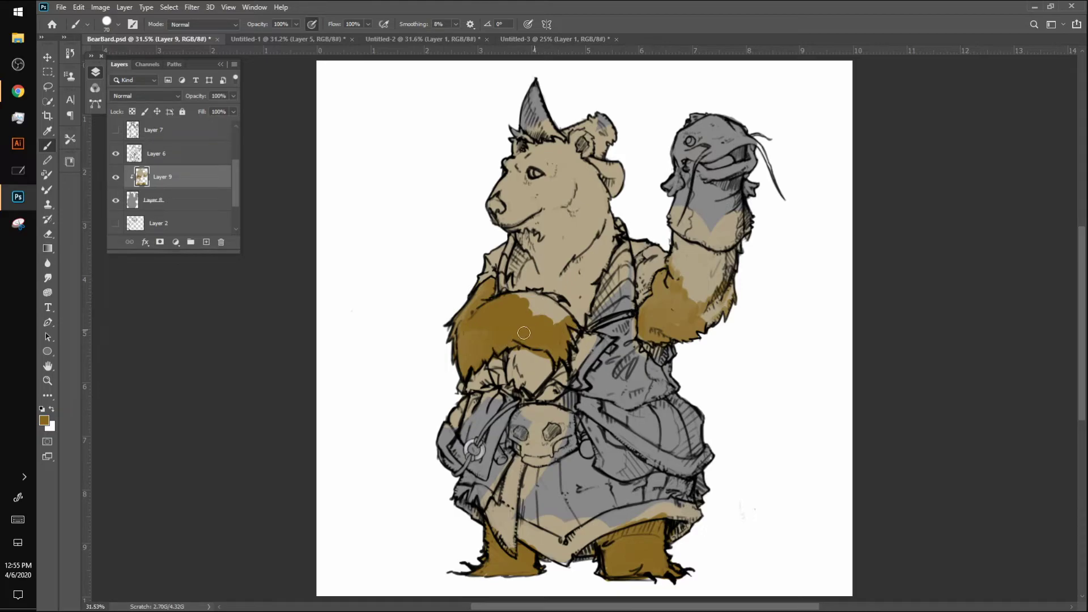
pyautogui.moveTo(521, 356)
pyautogui.mouseDown()
pyautogui.moveTo(546, 363)
pyautogui.moveTo(539, 379)
pyautogui.moveTo(548, 356)
pyautogui.mouseUp()
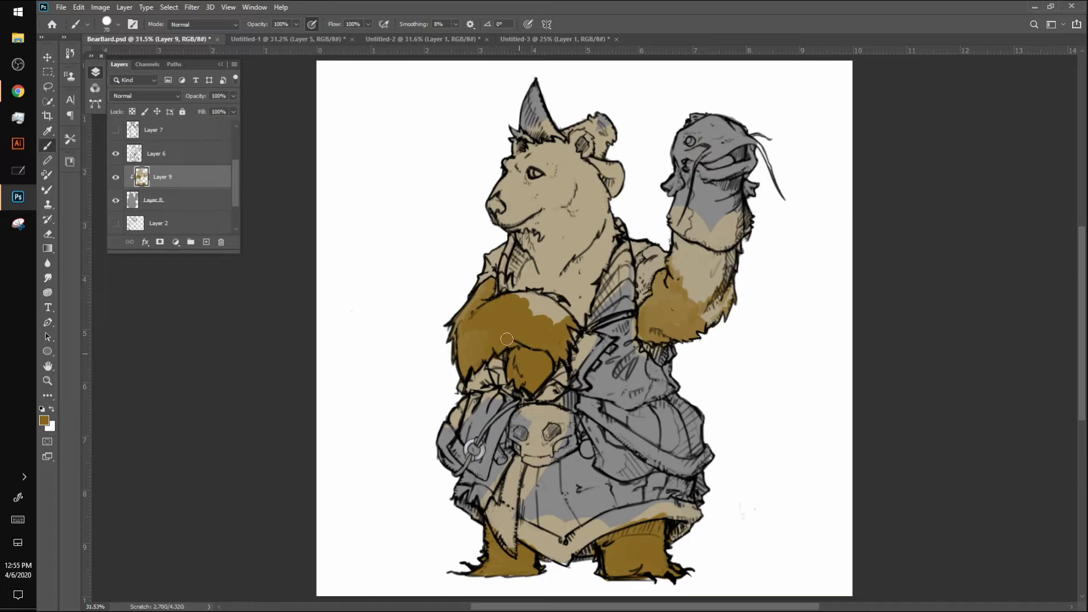
# Paint the bear's chest, the neck fur and the lowered forearm's remaining light patches brown
pyautogui.moveTo(566, 332)
pyautogui.mouseDown()
pyautogui.moveTo(589, 295)
pyautogui.moveTo(584, 309)
pyautogui.moveTo(552, 318)
pyautogui.moveTo(521, 300)
pyautogui.moveTo(548, 291)
pyautogui.moveTo(519, 277)
pyautogui.moveTo(518, 255)
pyautogui.moveTo(535, 272)
pyautogui.moveTo(587, 277)
pyautogui.moveTo(566, 272)
pyautogui.moveTo(581, 292)
pyautogui.moveTo(605, 240)
pyautogui.moveTo(602, 266)
pyautogui.moveTo(615, 187)
pyautogui.moveTo(583, 283)
pyautogui.mouseUp()
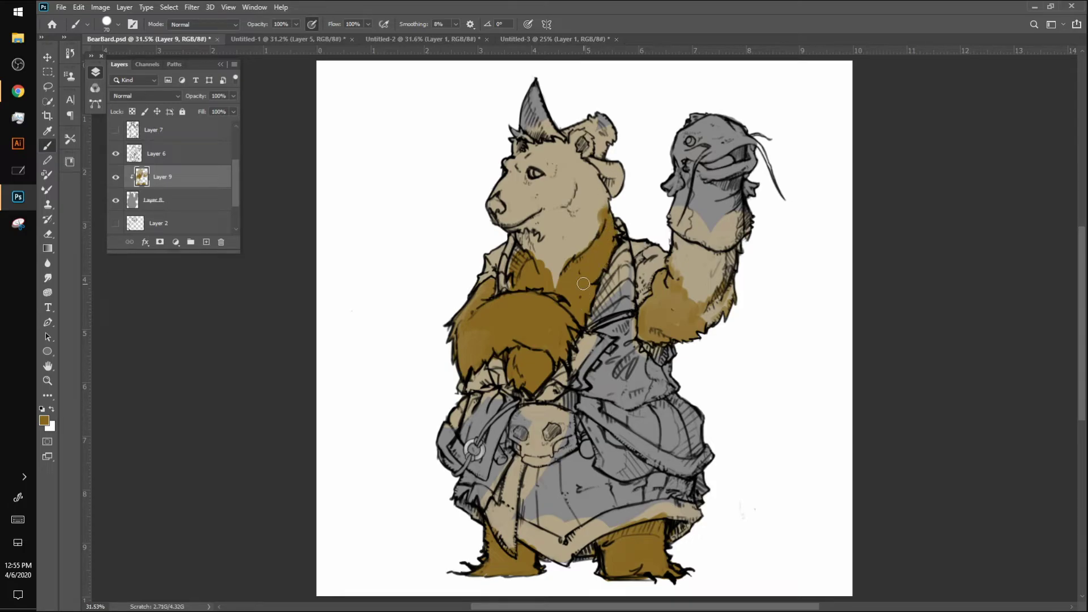
# Sample the bear's tan face colour and change the foreground colour to a bright yellow
pyautogui.keyDown('alt'); pyautogui.click(591, 186); pyautogui.keyUp('alt')
pyautogui.click(44, 420)
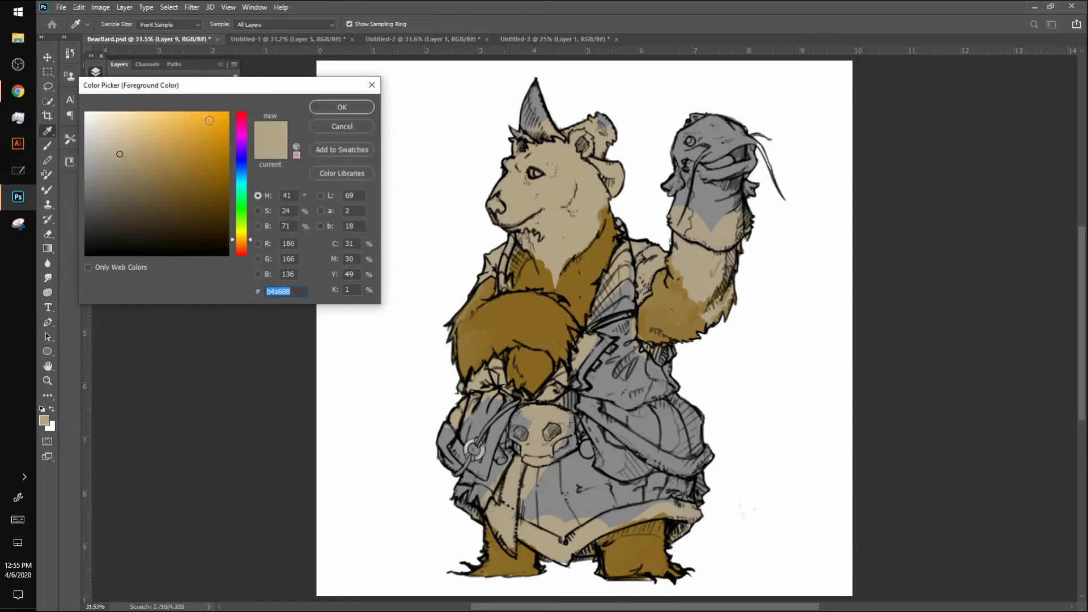
pyautogui.moveTo(213, 122); pyautogui.dragTo(212, 114)
pyautogui.moveTo(245, 236); pyautogui.dragTo(243, 232)
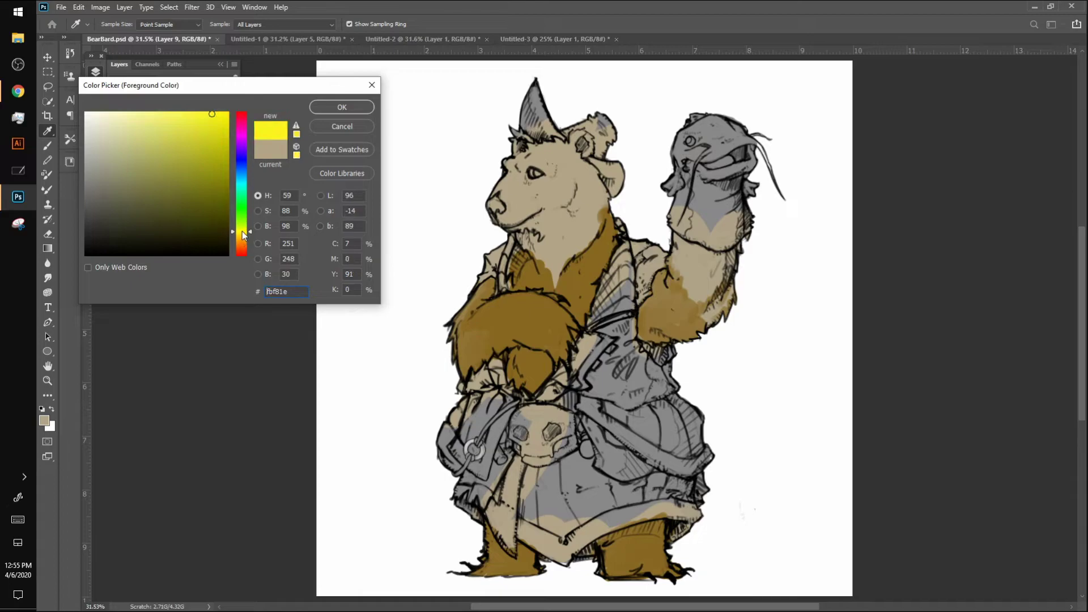
pyautogui.click(340, 107)
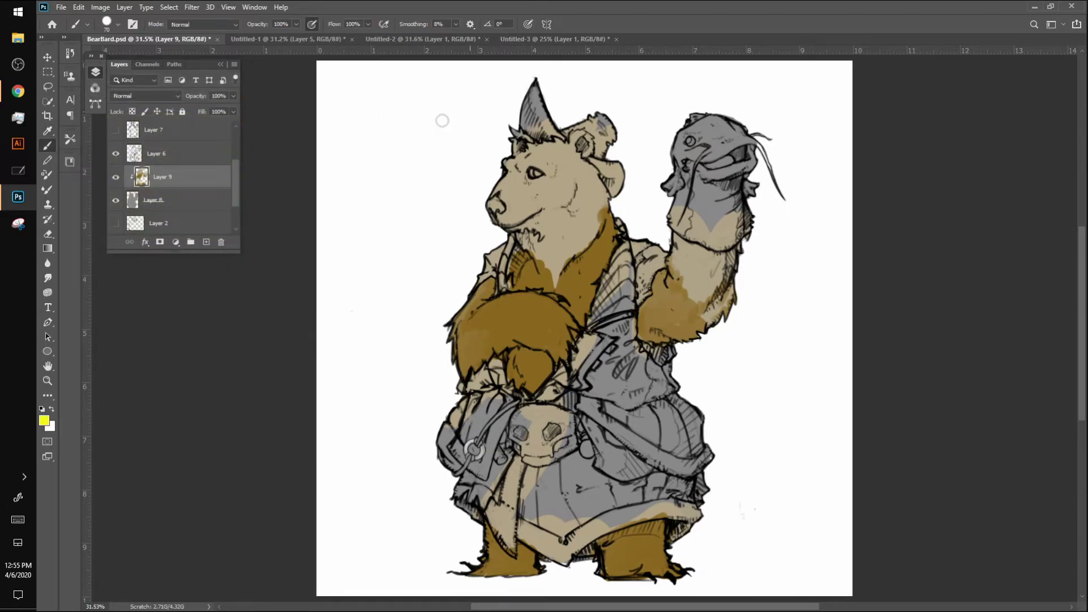
# Change the foreground colour to a pale yellow and paint the bear's pointed hat and its brim
pyautogui.click(49, 421)
pyautogui.click(109, 133)
pyautogui.moveTo(110, 133); pyautogui.dragTo(116, 108)
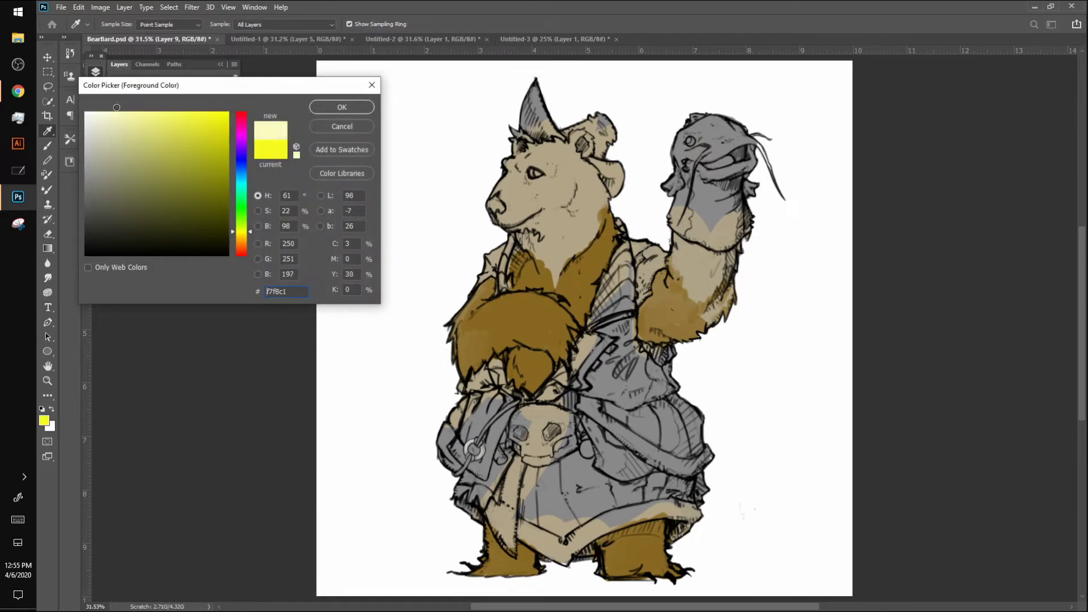
pyautogui.moveTo(132, 152); pyautogui.dragTo(113, 142)
pyautogui.moveTo(250, 231); pyautogui.dragTo(249, 232)
pyautogui.click(117, 138)
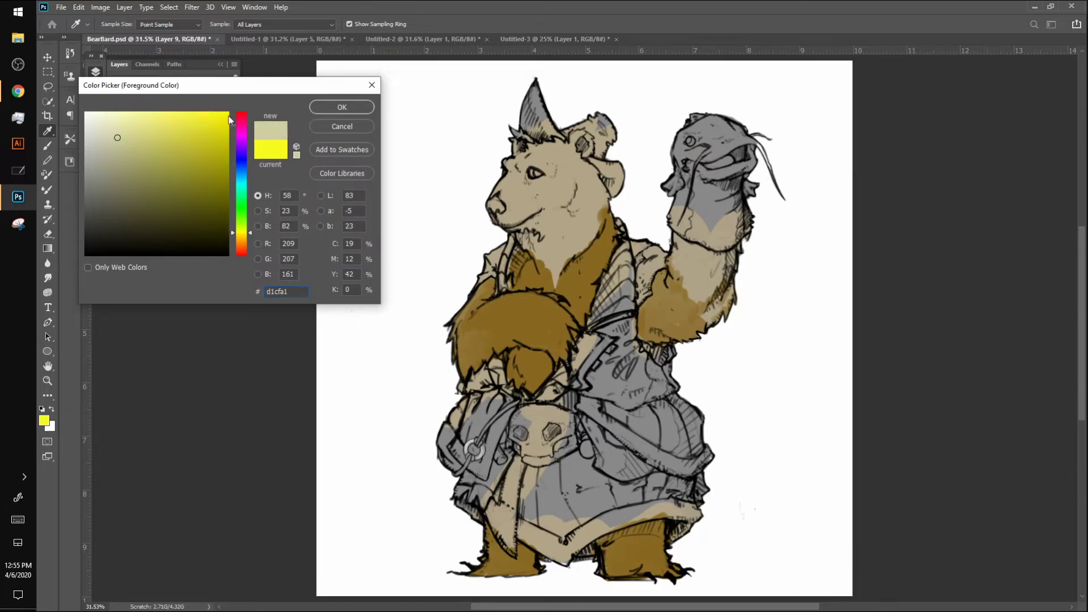
pyautogui.moveTo(123, 118); pyautogui.dragTo(120, 108)
pyautogui.click(339, 112)
pyautogui.press('b')
pyautogui.moveTo(536, 85)
pyautogui.mouseDown()
pyautogui.moveTo(537, 132)
pyautogui.moveTo(540, 117)
pyautogui.moveTo(557, 130)
pyautogui.moveTo(538, 90)
pyautogui.moveTo(564, 126)
pyautogui.moveTo(600, 117)
pyautogui.moveTo(592, 127)
pyautogui.moveTo(615, 129)
pyautogui.moveTo(604, 146)
pyautogui.moveTo(600, 136)
pyautogui.moveTo(595, 161)
pyautogui.moveTo(618, 198)
pyautogui.moveTo(617, 156)
pyautogui.mouseUp()
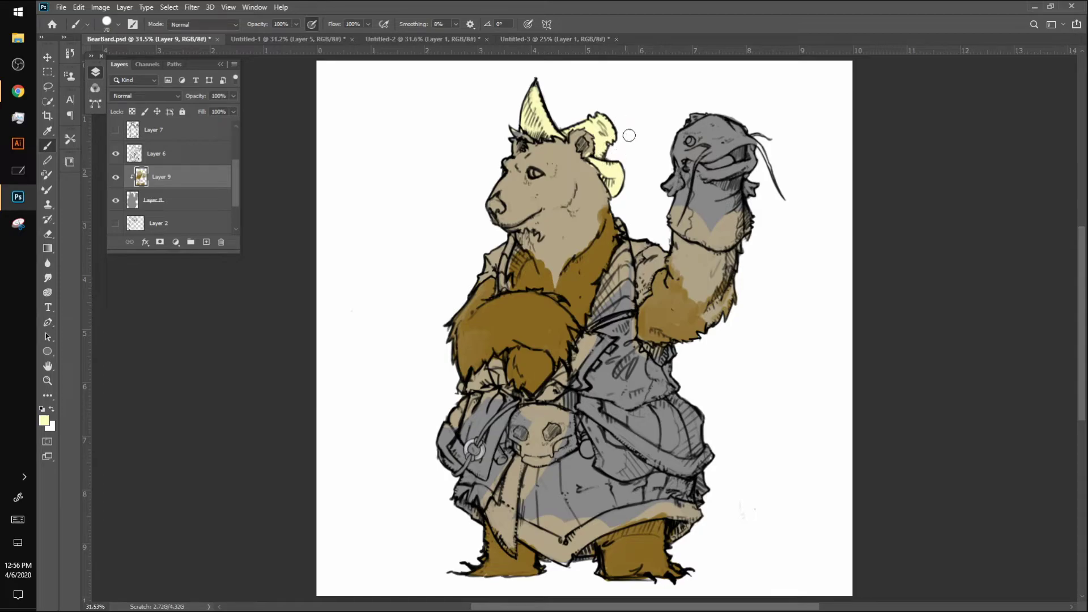
# Set the foreground colour to the muted yellow a79557 and repaint the whole hat with it
pyautogui.click(44, 420)
pyautogui.moveTo(224, 196)
pyautogui.mouseDown()
pyautogui.moveTo(140, 135)
pyautogui.moveTo(215, 150)
pyautogui.moveTo(229, 168)
pyautogui.mouseUp()
pyautogui.moveTo(252, 236); pyautogui.dragTo(252, 237)
pyautogui.moveTo(223, 115)
pyautogui.mouseDown()
pyautogui.moveTo(146, 166)
pyautogui.moveTo(153, 160)
pyautogui.mouseUp()
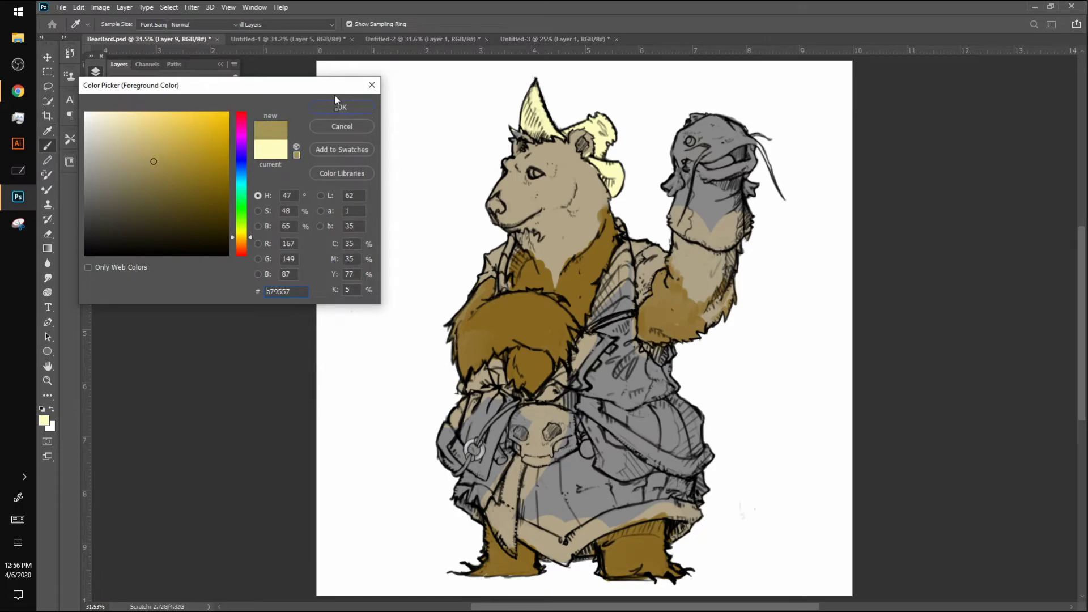
pyautogui.click(342, 106)
pyautogui.moveTo(535, 85)
pyautogui.mouseDown()
pyautogui.moveTo(545, 113)
pyautogui.moveTo(544, 98)
pyautogui.moveTo(530, 103)
pyautogui.moveTo(529, 127)
pyautogui.moveTo(561, 132)
pyautogui.moveTo(548, 132)
pyautogui.moveTo(566, 115)
pyautogui.moveTo(576, 114)
pyautogui.moveTo(570, 125)
pyautogui.moveTo(598, 119)
pyautogui.moveTo(589, 115)
pyautogui.moveTo(610, 155)
pyautogui.moveTo(609, 109)
pyautogui.moveTo(595, 158)
pyautogui.moveTo(616, 193)
pyautogui.moveTo(619, 167)
pyautogui.mouseUp()
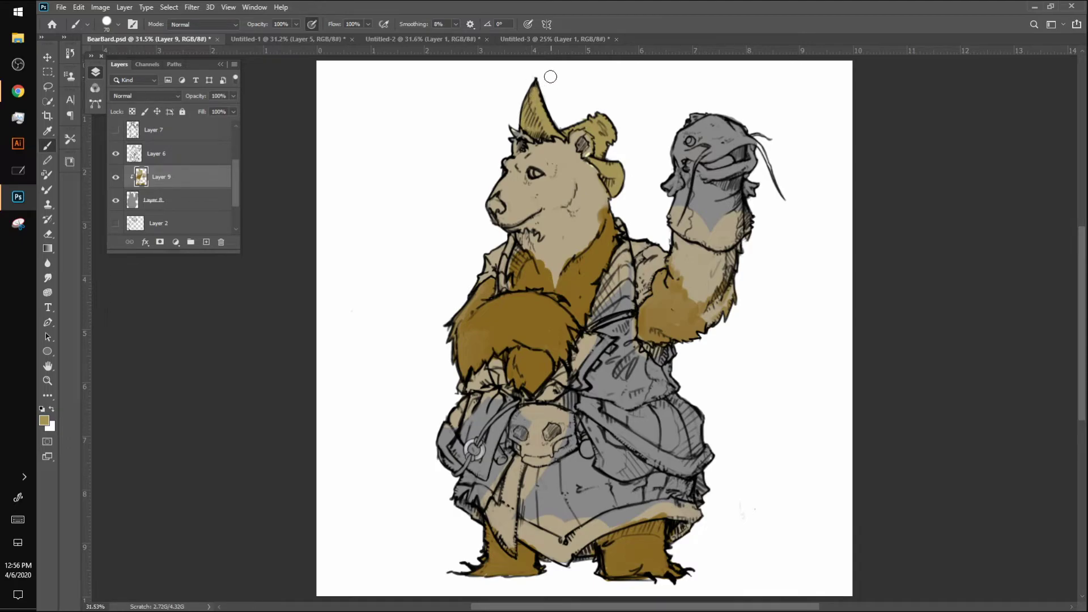
# Repaint the brown neck and chest fur with the tan sampled from the bear's face, adjusting the edges with sampled tones
pyautogui.keyDown('alt'); pyautogui.click(585, 192); pyautogui.keyUp('alt')
pyautogui.keyDown('alt'); pyautogui.click(538, 250); pyautogui.keyUp('alt')
pyautogui.moveTo(538, 262)
pyautogui.mouseDown()
pyautogui.moveTo(528, 255)
pyautogui.moveTo(556, 282)
pyautogui.mouseUp()
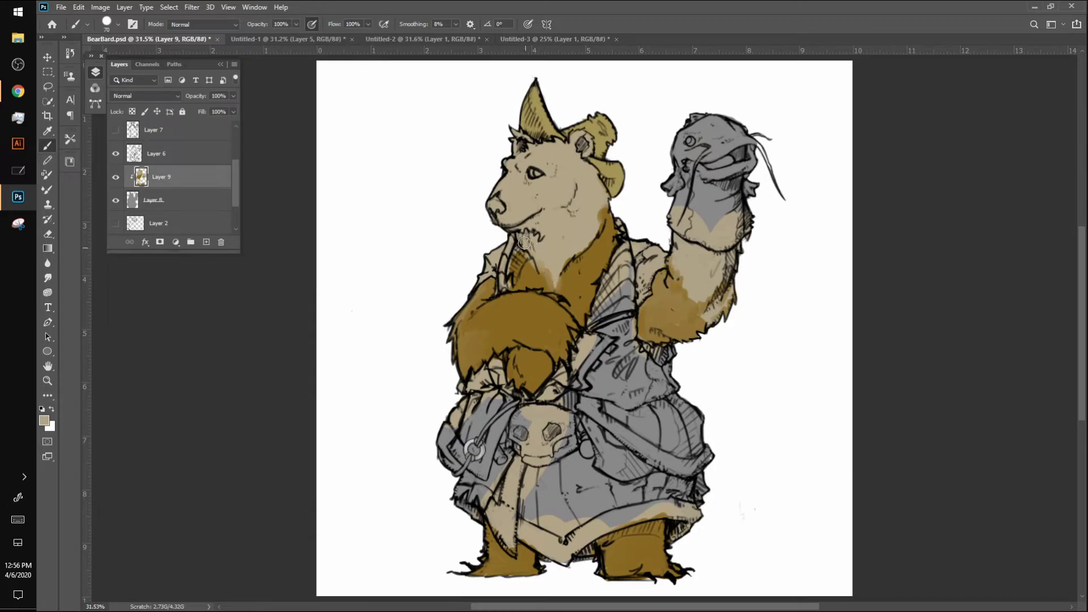
pyautogui.keyDown('alt'); pyautogui.click(527, 302); pyautogui.keyUp('alt')
pyautogui.moveTo(518, 249); pyautogui.dragTo(539, 284)
pyautogui.moveTo(597, 200)
pyautogui.mouseDown()
pyautogui.moveTo(595, 226)
pyautogui.moveTo(585, 186)
pyautogui.moveTo(584, 219)
pyautogui.moveTo(597, 225)
pyautogui.moveTo(583, 229)
pyautogui.moveTo(608, 221)
pyautogui.moveTo(604, 248)
pyautogui.moveTo(603, 223)
pyautogui.moveTo(593, 236)
pyautogui.moveTo(594, 295)
pyautogui.mouseUp()
pyautogui.keyDown('alt'); pyautogui.click(583, 187); pyautogui.keyUp('alt')
pyautogui.moveTo(530, 260)
pyautogui.mouseDown()
pyautogui.moveTo(529, 285)
pyautogui.moveTo(544, 272)
pyautogui.moveTo(562, 296)
pyautogui.moveTo(565, 271)
pyautogui.moveTo(581, 313)
pyautogui.moveTo(590, 258)
pyautogui.moveTo(586, 319)
pyautogui.moveTo(605, 220)
pyautogui.moveTo(606, 251)
pyautogui.moveTo(584, 289)
pyautogui.moveTo(567, 262)
pyautogui.moveTo(588, 235)
pyautogui.moveTo(575, 262)
pyautogui.moveTo(593, 246)
pyautogui.moveTo(554, 271)
pyautogui.moveTo(532, 258)
pyautogui.moveTo(568, 269)
pyautogui.moveTo(573, 285)
pyautogui.moveTo(550, 284)
pyautogui.moveTo(576, 316)
pyautogui.moveTo(588, 290)
pyautogui.mouseUp()
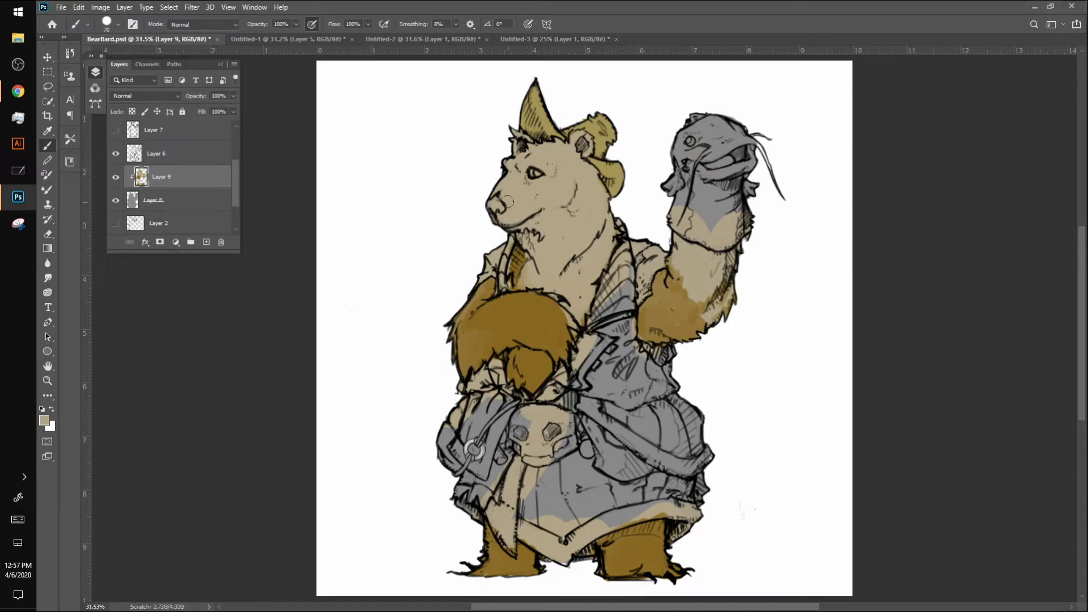
# Touch up the lowered forearm's fur edges with its sampled brown, reducing the brush size to 40
pyautogui.keyDown('alt'); pyautogui.click(498, 350); pyautogui.keyUp('alt')
pyautogui.moveTo(479, 306)
pyautogui.mouseDown()
pyautogui.moveTo(490, 283)
pyautogui.moveTo(495, 294)
pyautogui.moveTo(459, 323)
pyautogui.moveTo(452, 354)
pyautogui.mouseUp()
pyautogui.press('[')
pyautogui.press('[')
pyautogui.press('[')
pyautogui.moveTo(581, 330)
pyautogui.mouseDown()
pyautogui.moveTo(559, 311)
pyautogui.moveTo(576, 328)
pyautogui.mouseUp()
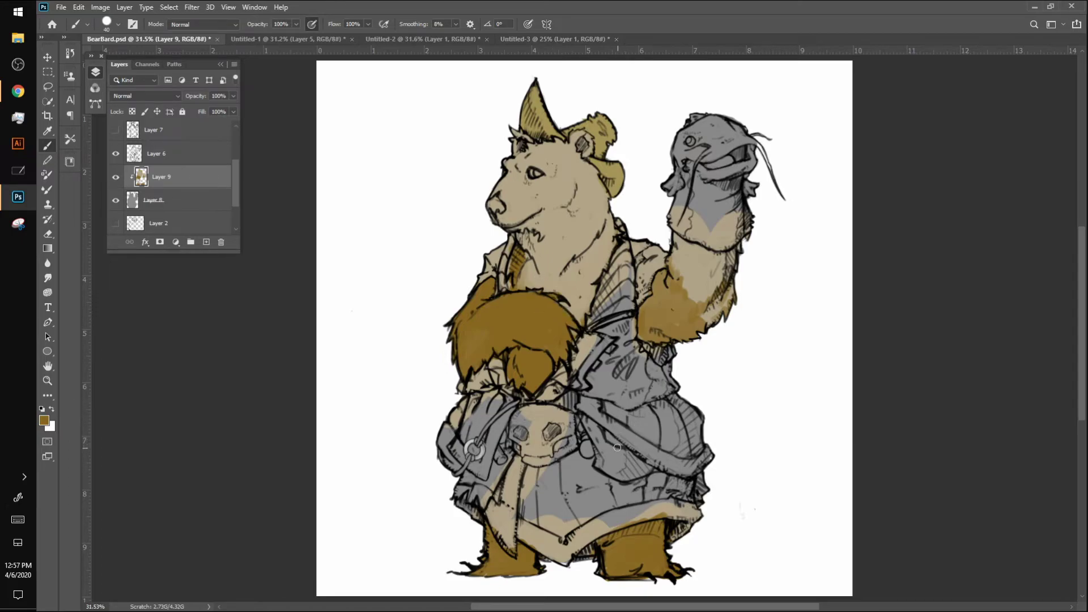
# Blend sampled tan into the raised arm's fur and add light fur strokes to the lowered forearm and paw
pyautogui.keyDown('alt'); pyautogui.click(532, 294); pyautogui.keyUp('alt')
pyautogui.moveTo(673, 271); pyautogui.dragTo(695, 315)
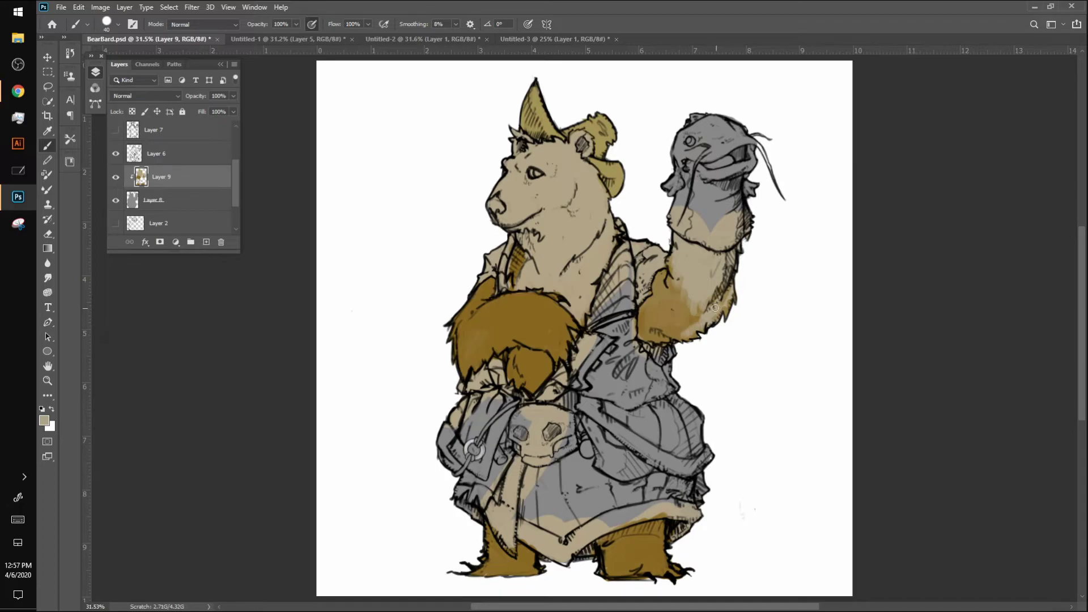
pyautogui.moveTo(453, 326)
pyautogui.mouseDown()
pyautogui.moveTo(475, 368)
pyautogui.moveTo(497, 333)
pyautogui.moveTo(467, 333)
pyautogui.moveTo(507, 308)
pyautogui.moveTo(456, 336)
pyautogui.moveTo(500, 328)
pyautogui.mouseUp()
pyautogui.moveTo(507, 369)
pyautogui.mouseDown()
pyautogui.moveTo(535, 393)
pyautogui.moveTo(518, 342)
pyautogui.moveTo(516, 363)
pyautogui.moveTo(545, 379)
pyautogui.mouseUp()
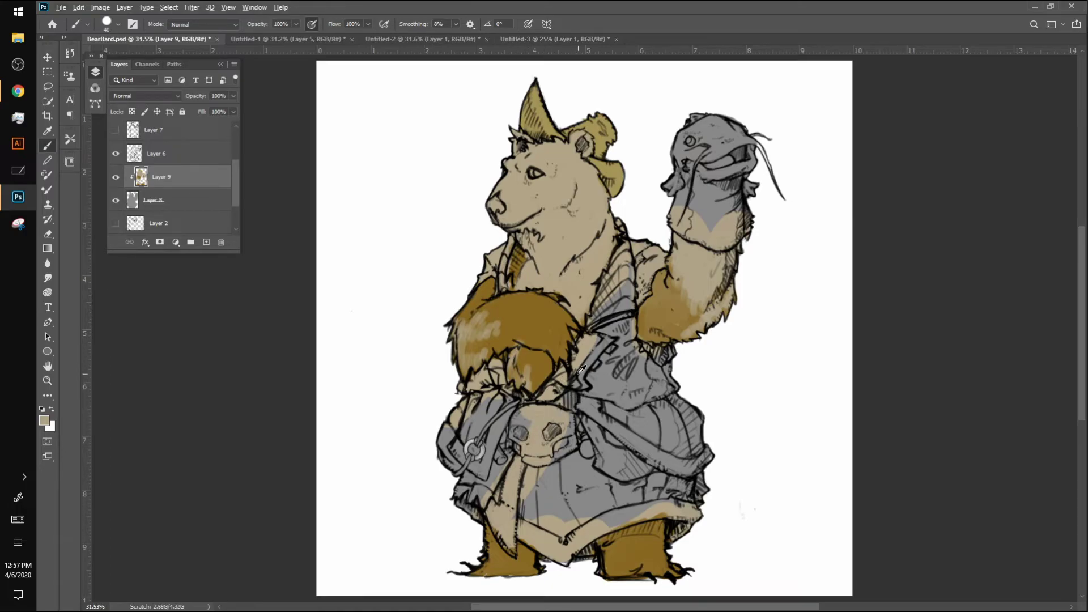
# Shift the foreground colour's hue to a muted greyish blue
pyautogui.click(46, 421)
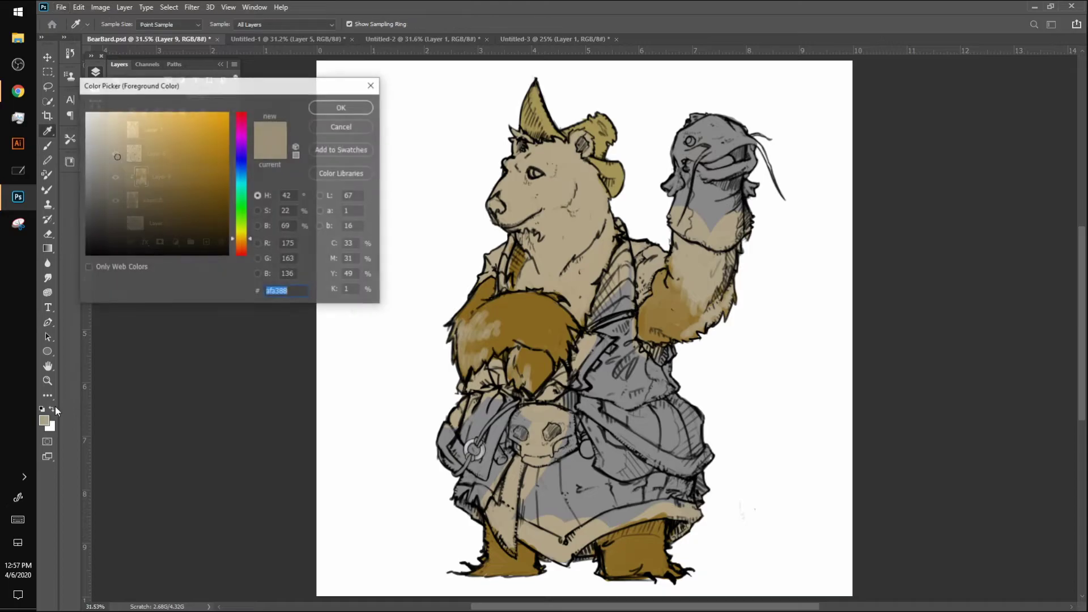
pyautogui.moveTo(243, 163); pyautogui.dragTo(244, 173)
pyautogui.click(354, 104)
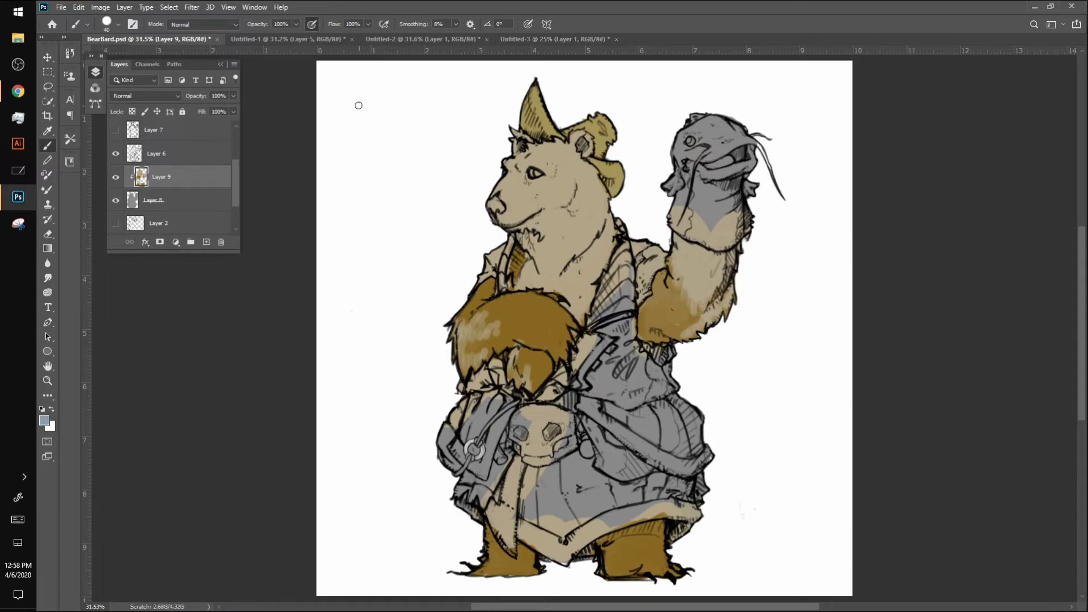
pyautogui.hotkey('alt', 'Tab')
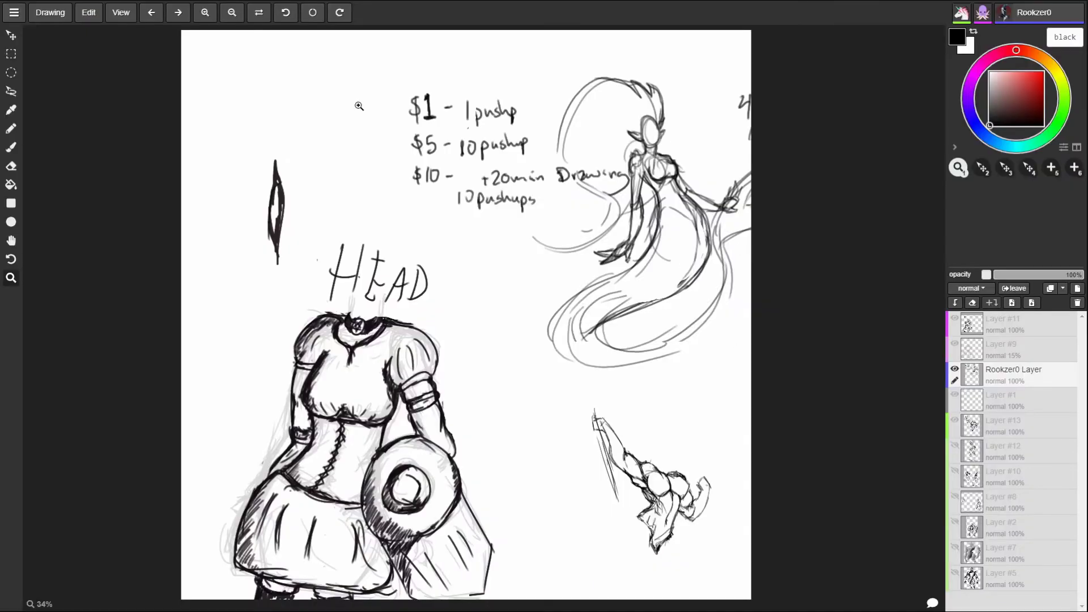
pyautogui.hotkey('alt', 'Tab')
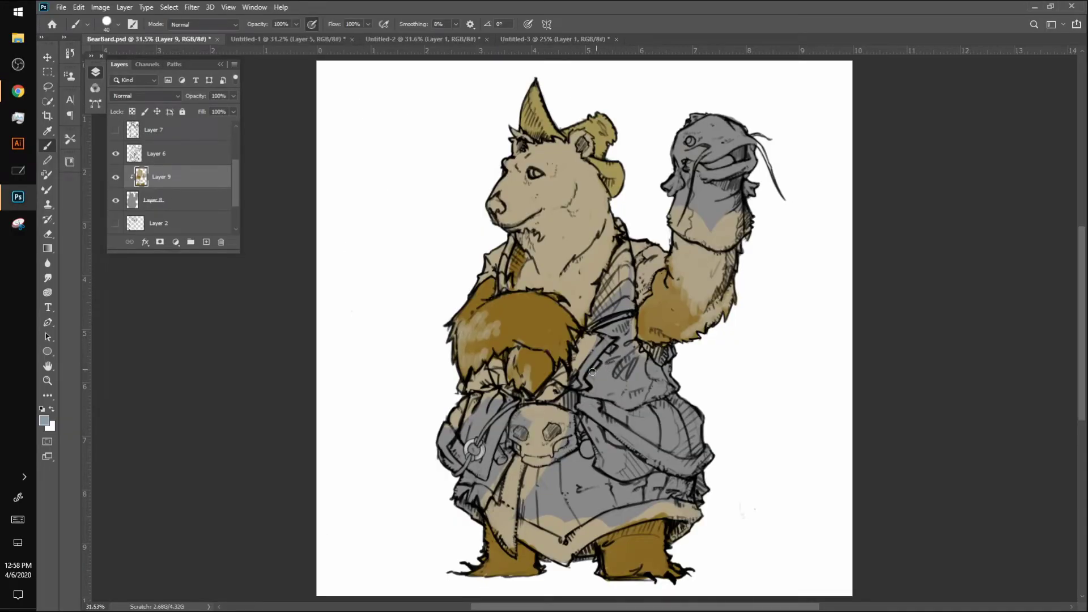
# Paint the robe's upper body, the raised arm's shoulder and the adjacent lapel muted blue
pyautogui.moveTo(633, 336)
pyautogui.mouseDown()
pyautogui.moveTo(600, 383)
pyautogui.moveTo(628, 361)
pyautogui.moveTo(621, 379)
pyautogui.moveTo(652, 370)
pyautogui.moveTo(593, 396)
pyautogui.moveTo(631, 393)
pyautogui.moveTo(641, 379)
pyautogui.moveTo(619, 405)
pyautogui.mouseUp()
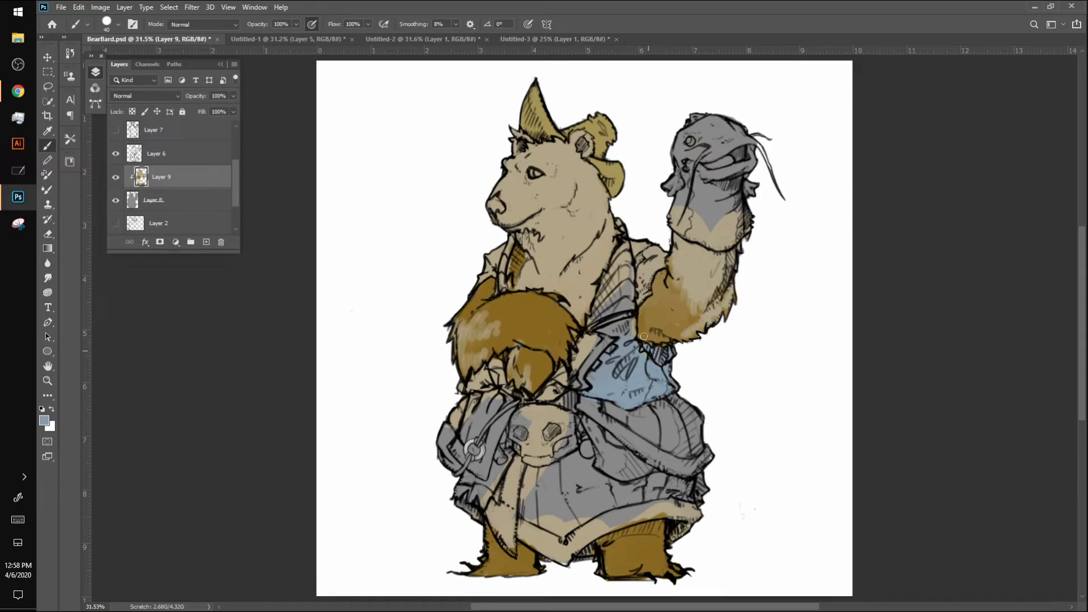
pyautogui.moveTo(635, 345)
pyautogui.mouseDown()
pyautogui.moveTo(621, 323)
pyautogui.moveTo(602, 328)
pyautogui.mouseUp()
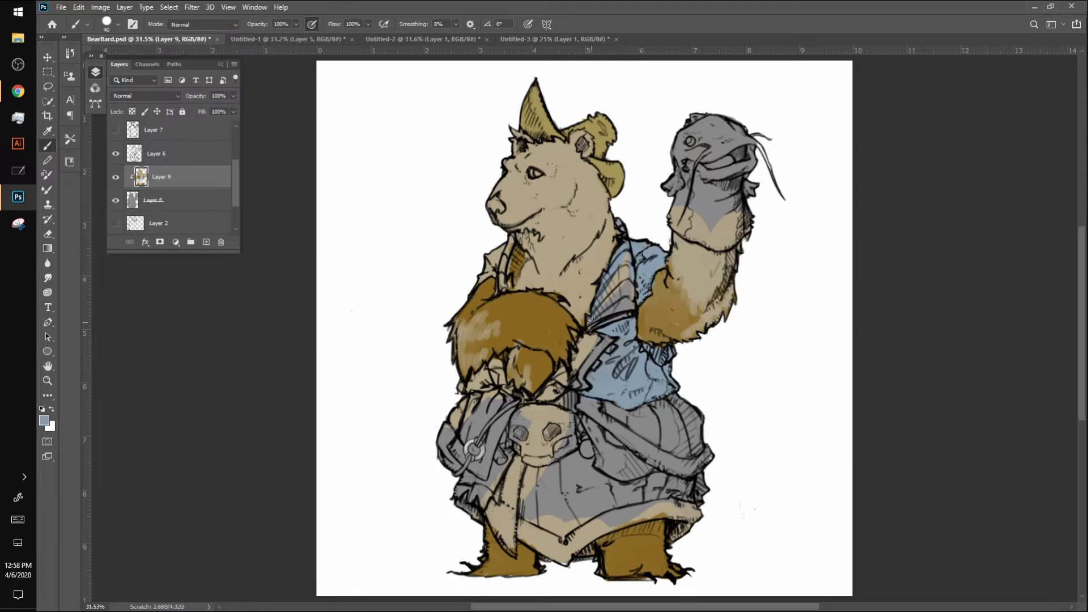
pyautogui.moveTo(613, 308); pyautogui.dragTo(625, 288)
# Sample brown from the raised arm and paint fur strokes along its elbow and forearm
pyautogui.keyDown('alt'); pyautogui.click(657, 310); pyautogui.keyUp('alt')
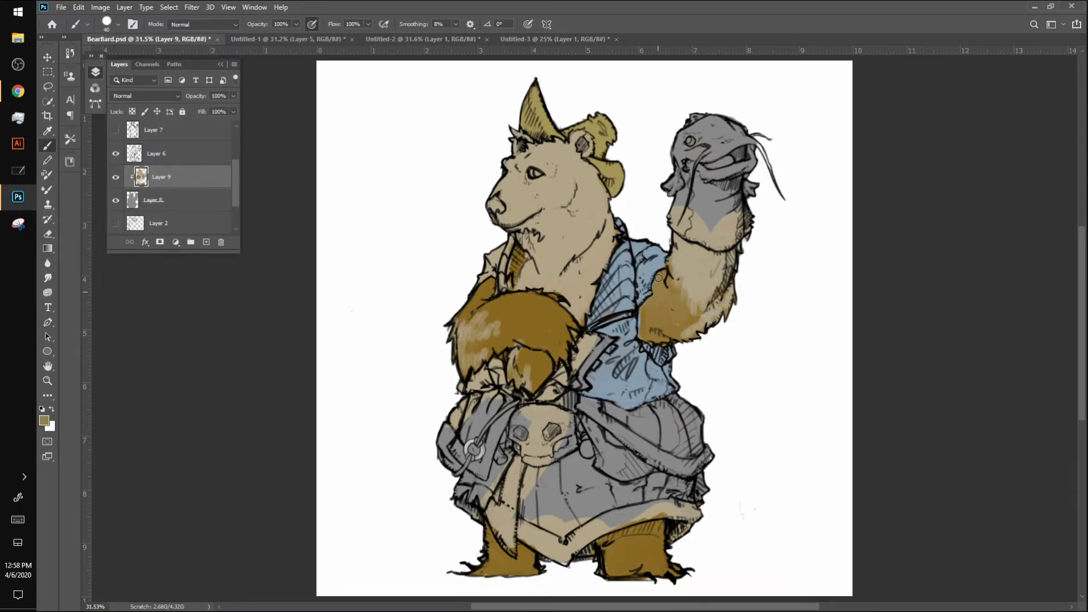
pyautogui.moveTo(641, 311); pyautogui.dragTo(640, 334)
pyautogui.moveTo(679, 325); pyautogui.dragTo(710, 313)
pyautogui.moveTo(678, 260)
pyautogui.mouseDown()
pyautogui.moveTo(694, 284)
pyautogui.moveTo(687, 301)
pyautogui.mouseUp()
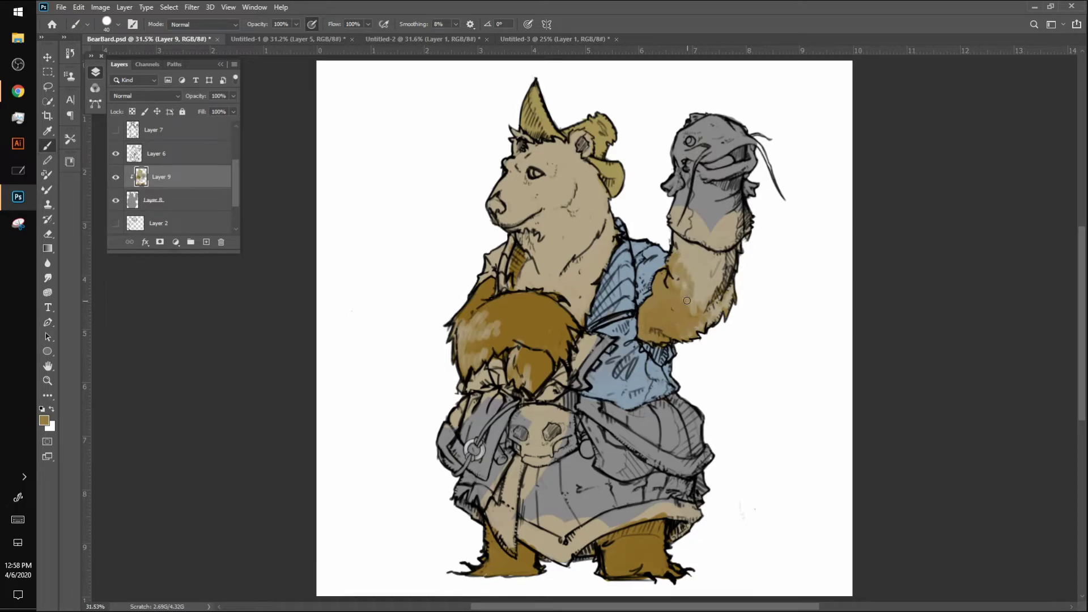
# Sample the robe's blue and paint the robe over both hips, below the lowered forearm and on the far shoulder
pyautogui.keyDown('alt'); pyautogui.click(512, 305); pyautogui.keyUp('alt')
pyautogui.keyDown('alt'); pyautogui.click(590, 402); pyautogui.keyUp('alt')
pyautogui.moveTo(620, 406)
pyautogui.mouseDown()
pyautogui.moveTo(606, 411)
pyautogui.moveTo(663, 445)
pyautogui.moveTo(638, 406)
pyautogui.moveTo(683, 457)
pyautogui.moveTo(674, 408)
pyautogui.moveTo(694, 434)
pyautogui.moveTo(698, 414)
pyautogui.mouseUp()
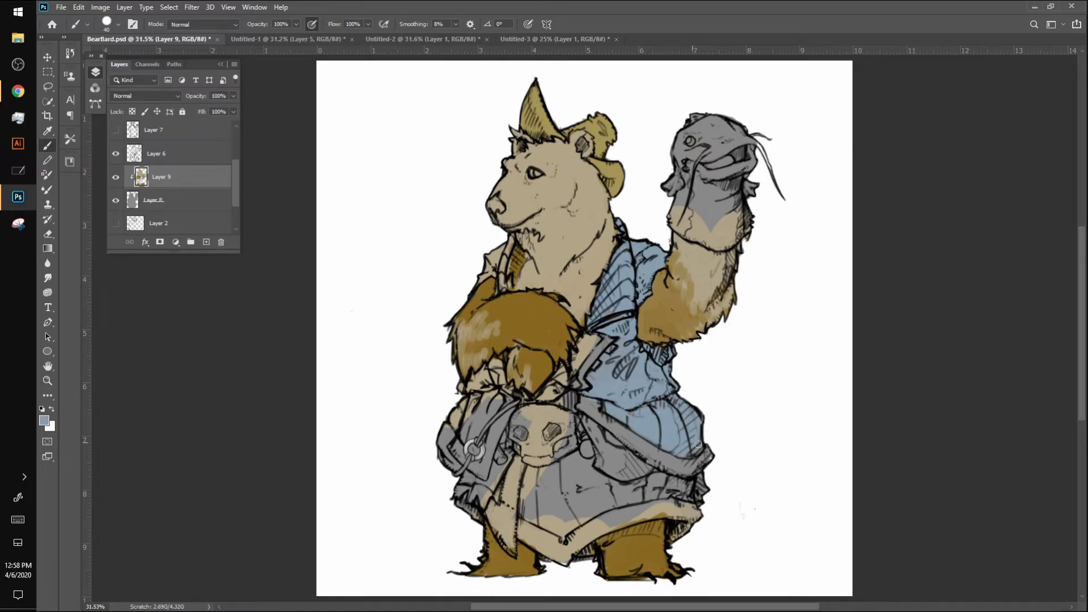
pyautogui.moveTo(465, 439)
pyautogui.mouseDown()
pyautogui.moveTo(492, 409)
pyautogui.moveTo(480, 408)
pyautogui.moveTo(481, 378)
pyautogui.mouseUp()
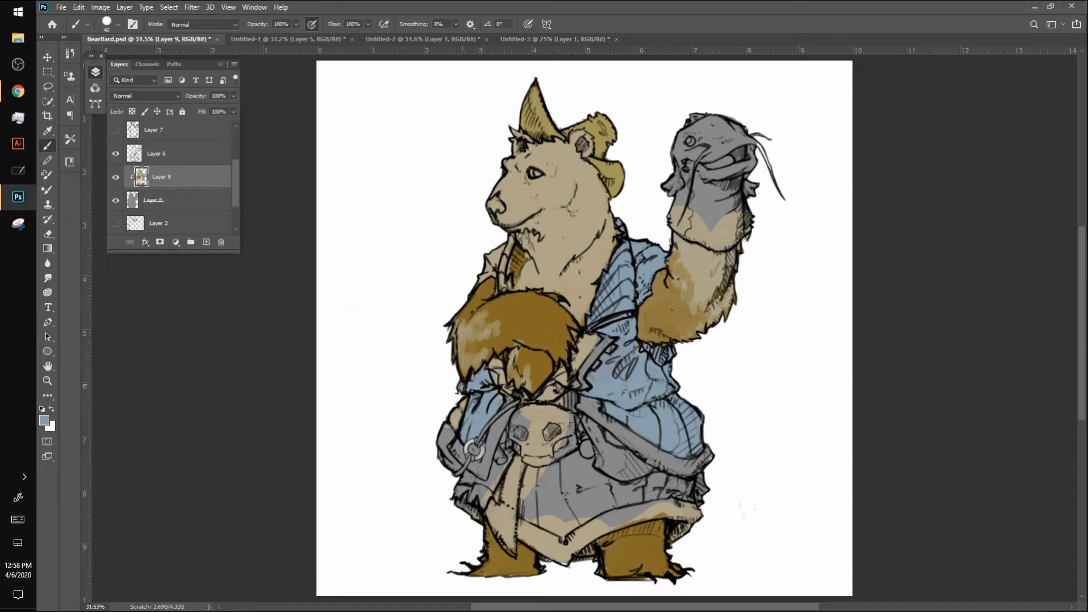
pyautogui.moveTo(487, 258); pyautogui.dragTo(482, 277)
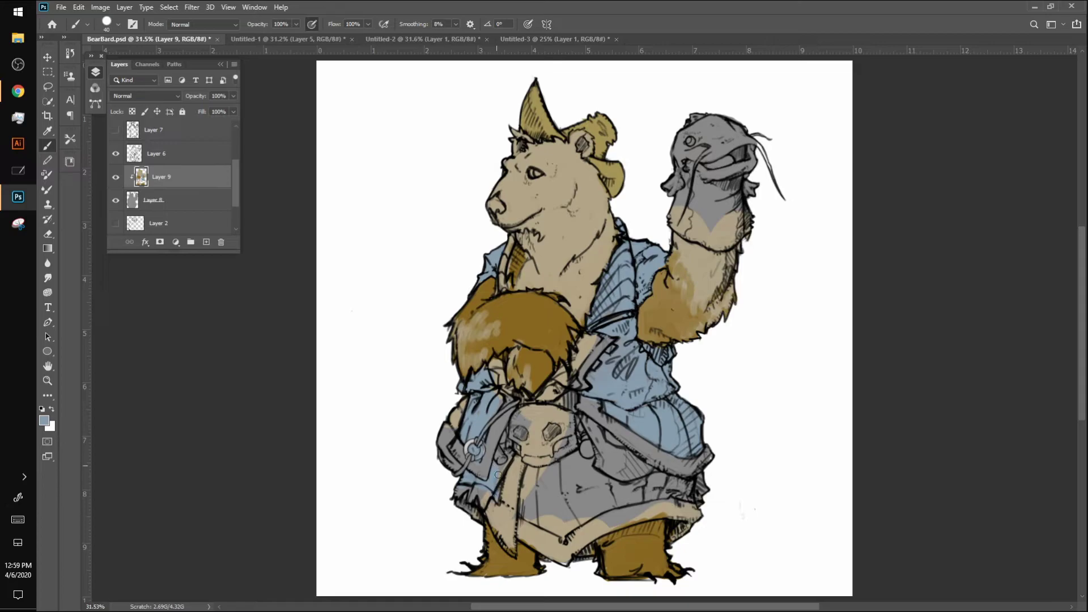
# Paint the robe's lower front skirt panels and the lapel beside the far shoulder with the same blue
pyautogui.moveTo(521, 508)
pyautogui.mouseDown()
pyautogui.moveTo(543, 470)
pyautogui.moveTo(576, 459)
pyautogui.moveTo(588, 456)
pyautogui.moveTo(532, 506)
pyautogui.moveTo(588, 476)
pyautogui.moveTo(528, 524)
pyautogui.moveTo(623, 484)
pyautogui.moveTo(561, 541)
pyautogui.mouseUp()
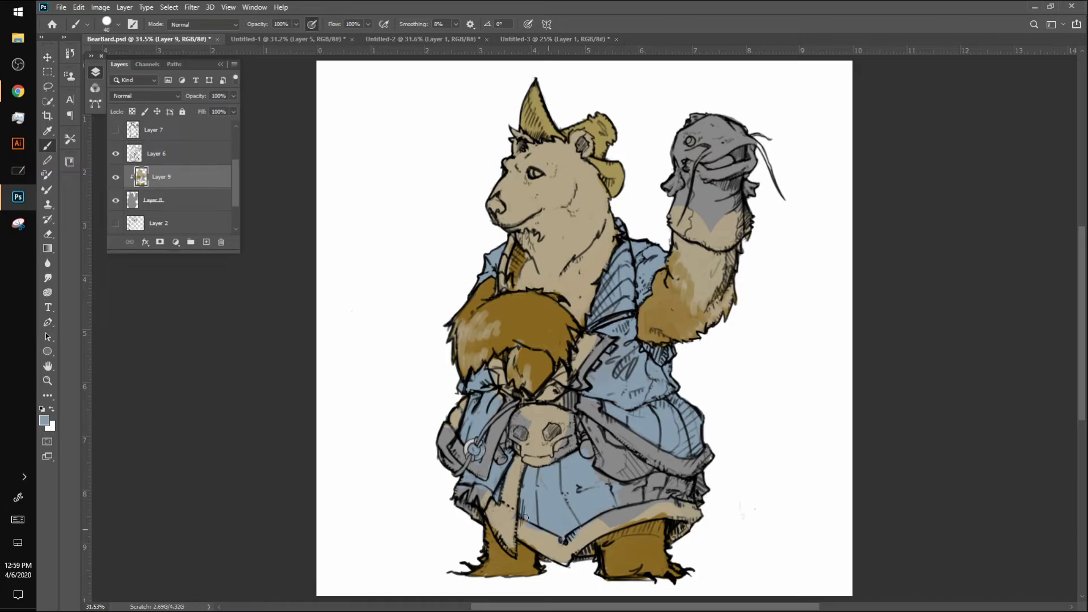
pyautogui.moveTo(621, 499)
pyautogui.mouseDown()
pyautogui.moveTo(672, 500)
pyautogui.moveTo(709, 482)
pyautogui.moveTo(637, 492)
pyautogui.moveTo(660, 474)
pyautogui.mouseUp()
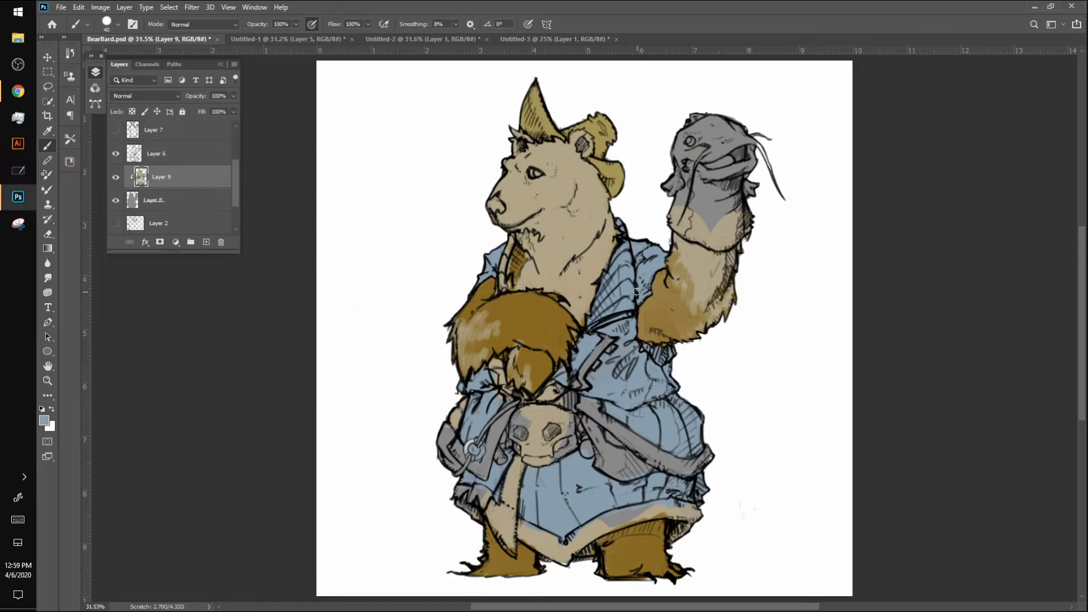
pyautogui.moveTo(510, 244)
pyautogui.mouseDown()
pyautogui.moveTo(506, 302)
pyautogui.moveTo(523, 254)
pyautogui.mouseUp()
# Set the foreground colour to the dusty red a77067 and paint both of the robe's lapels
pyautogui.click(45, 421)
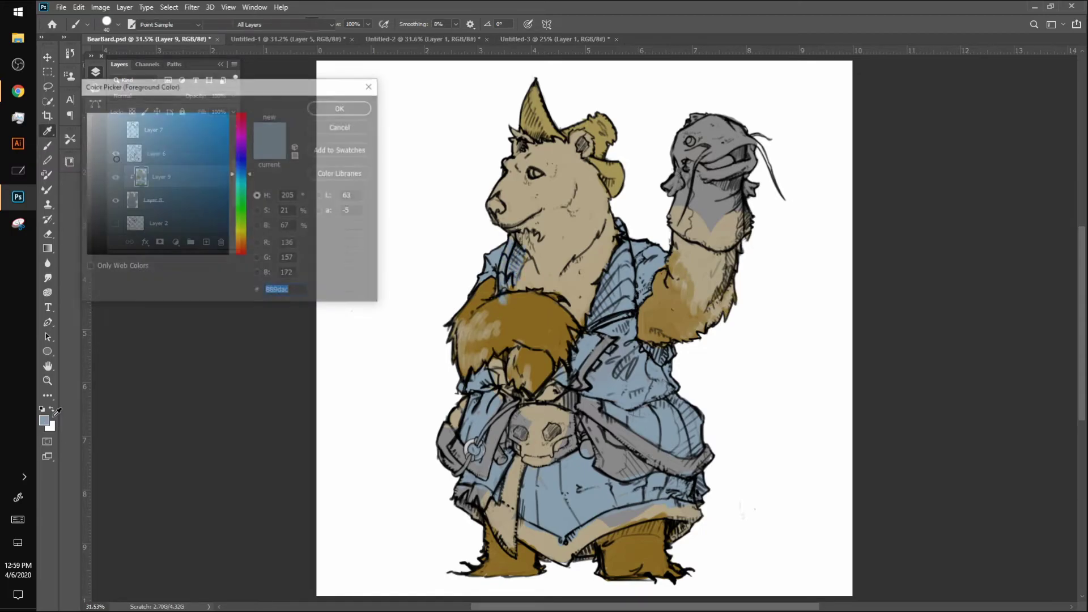
pyautogui.moveTo(248, 148); pyautogui.dragTo(239, 247)
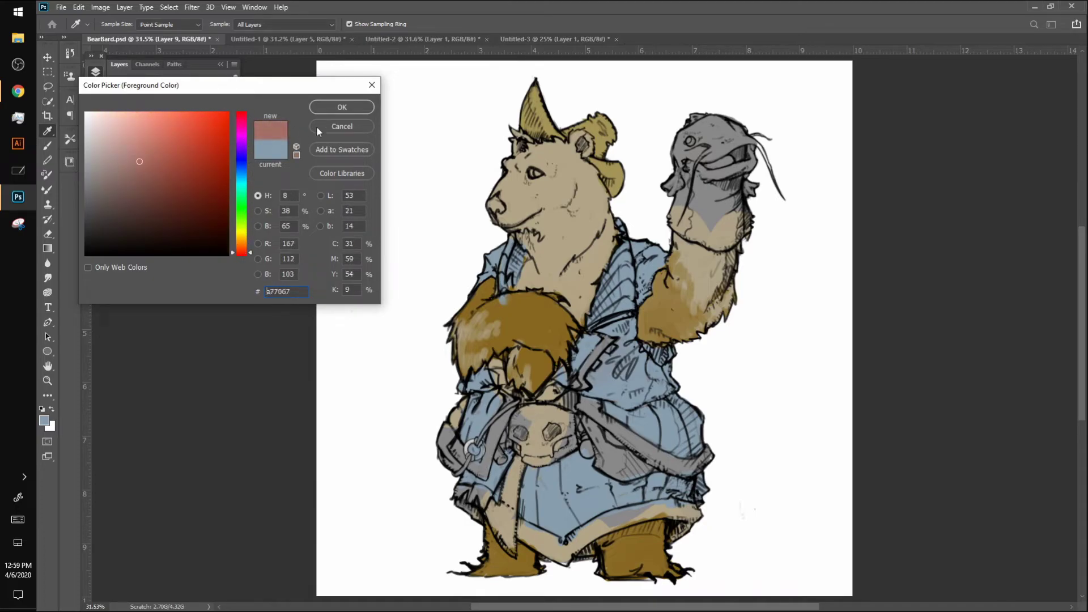
pyautogui.click(342, 107)
pyautogui.moveTo(517, 251)
pyautogui.mouseDown()
pyautogui.moveTo(512, 285)
pyautogui.moveTo(531, 229)
pyautogui.mouseUp()
pyautogui.moveTo(613, 262)
pyautogui.mouseDown()
pyautogui.moveTo(596, 306)
pyautogui.moveTo(615, 274)
pyautogui.moveTo(605, 308)
pyautogui.moveTo(617, 310)
pyautogui.moveTo(629, 300)
pyautogui.moveTo(629, 276)
pyautogui.moveTo(619, 290)
pyautogui.moveTo(629, 297)
pyautogui.moveTo(617, 223)
pyautogui.mouseUp()
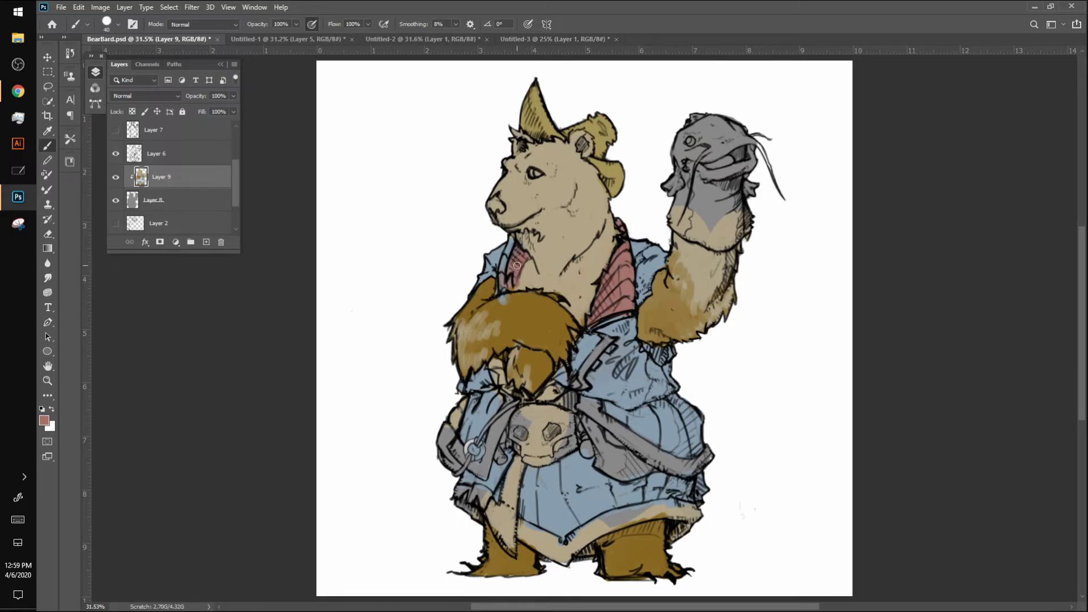
# Extend the dusty red to the collar edge, the lapel's lower end and the lining around the lowered paw
pyautogui.moveTo(512, 240); pyautogui.dragTo(503, 277)
pyautogui.moveTo(589, 339)
pyautogui.mouseDown()
pyautogui.moveTo(577, 363)
pyautogui.moveTo(593, 338)
pyautogui.mouseUp()
pyautogui.moveTo(562, 371)
pyautogui.mouseDown()
pyautogui.moveTo(566, 382)
pyautogui.moveTo(576, 357)
pyautogui.moveTo(578, 374)
pyautogui.moveTo(498, 366)
pyautogui.moveTo(510, 385)
pyautogui.mouseUp()
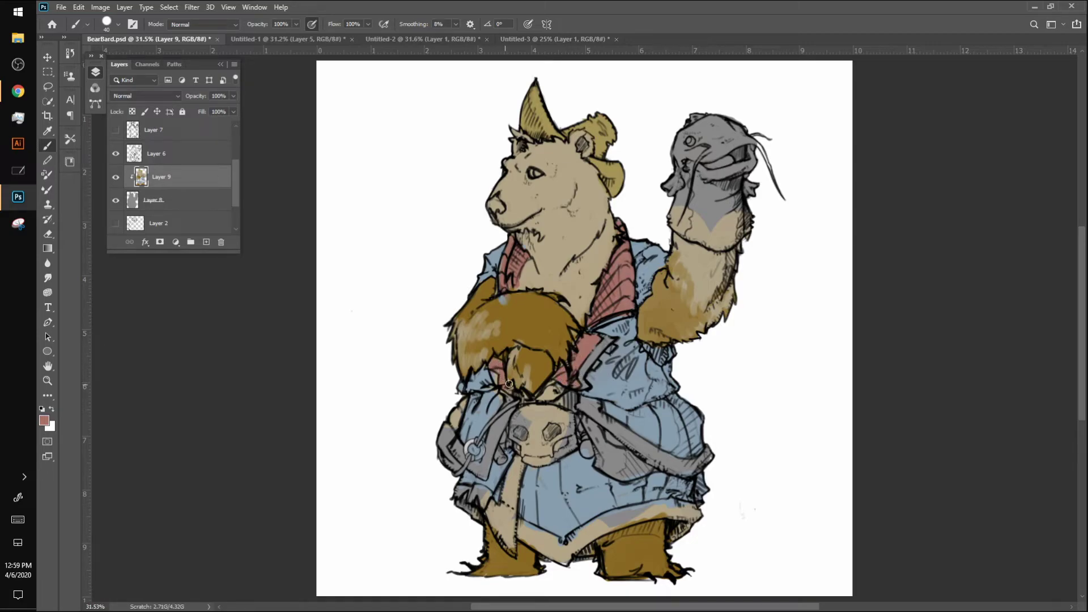
# Try painting the strap across the robe's hip with a bright yellow foreground colour
pyautogui.keyDown('alt'); pyautogui.click(600, 387); pyautogui.keyUp('alt')
pyautogui.click(44, 420)
pyautogui.moveTo(242, 170); pyautogui.dragTo(245, 229)
pyautogui.moveTo(225, 137); pyautogui.dragTo(229, 174)
pyautogui.moveTo(242, 228); pyautogui.dragTo(247, 231)
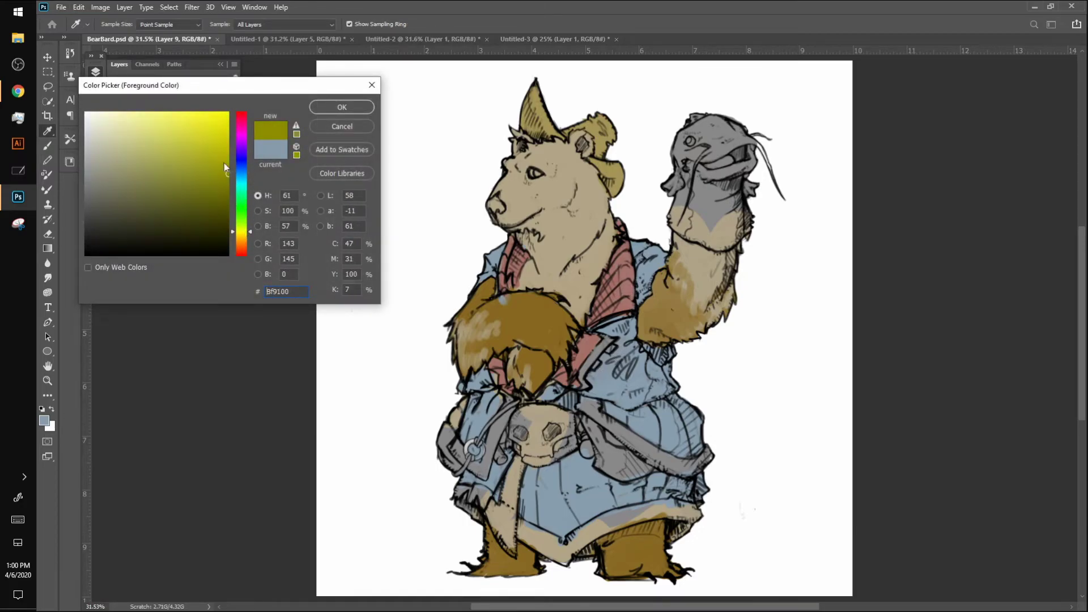
pyautogui.moveTo(231, 161); pyautogui.dragTo(228, 109)
pyautogui.click(338, 107)
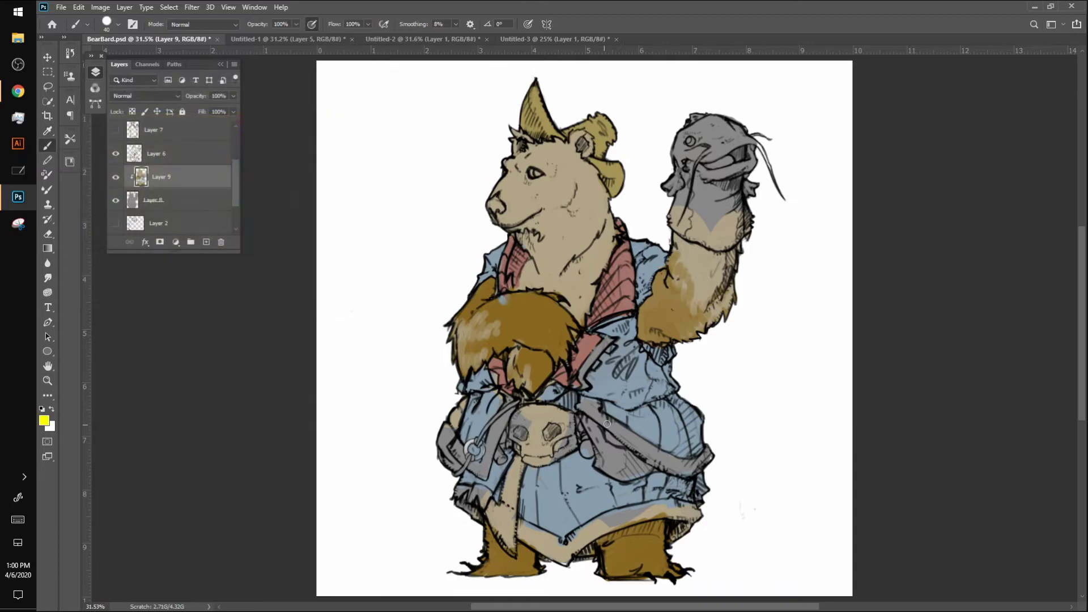
pyautogui.moveTo(583, 407); pyautogui.dragTo(620, 424)
pyautogui.hotkey('ctrl', 'z')
# Set the foreground colour to the purple 8363aa and paint the strap across the robe's hip with it
pyautogui.press('i')
pyautogui.click(607, 411)
pyautogui.click(45, 420)
pyautogui.click(242, 142)
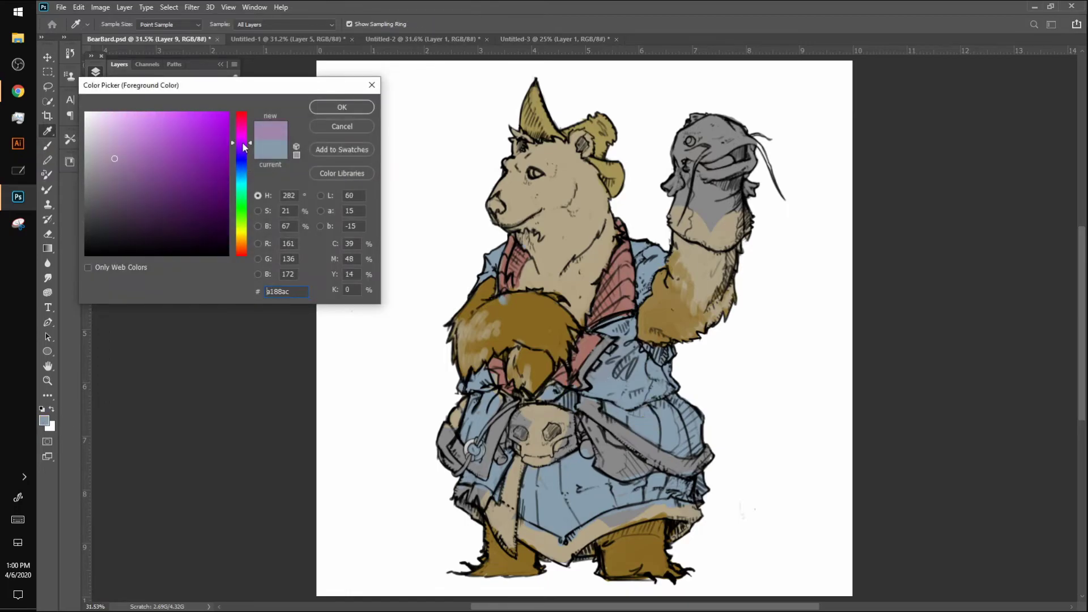
pyautogui.moveTo(212, 151); pyautogui.dragTo(197, 154)
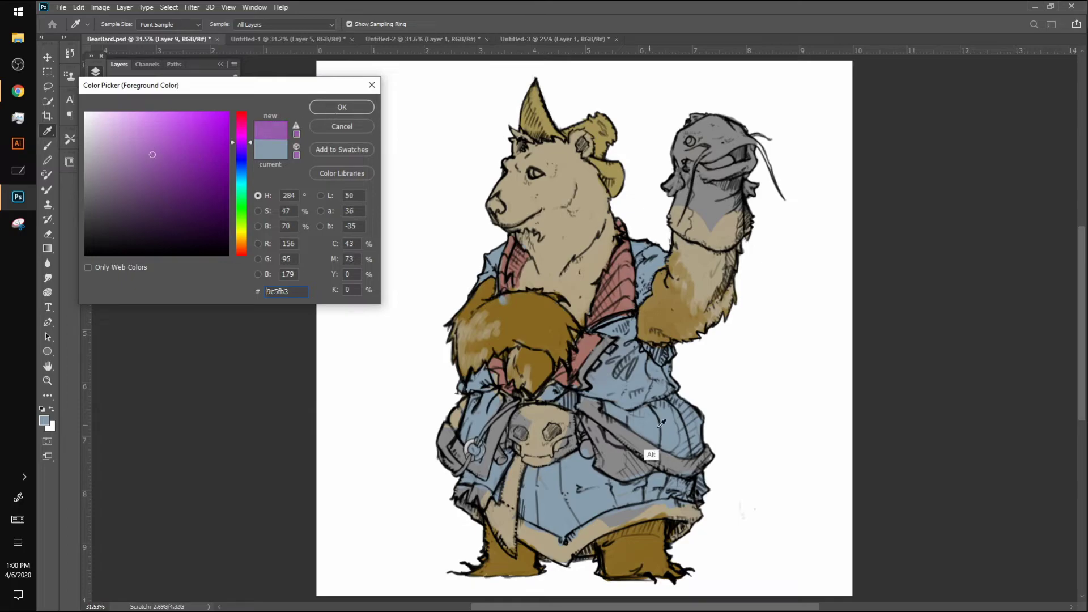
pyautogui.click(634, 456)
pyautogui.moveTo(242, 168); pyautogui.dragTo(245, 145)
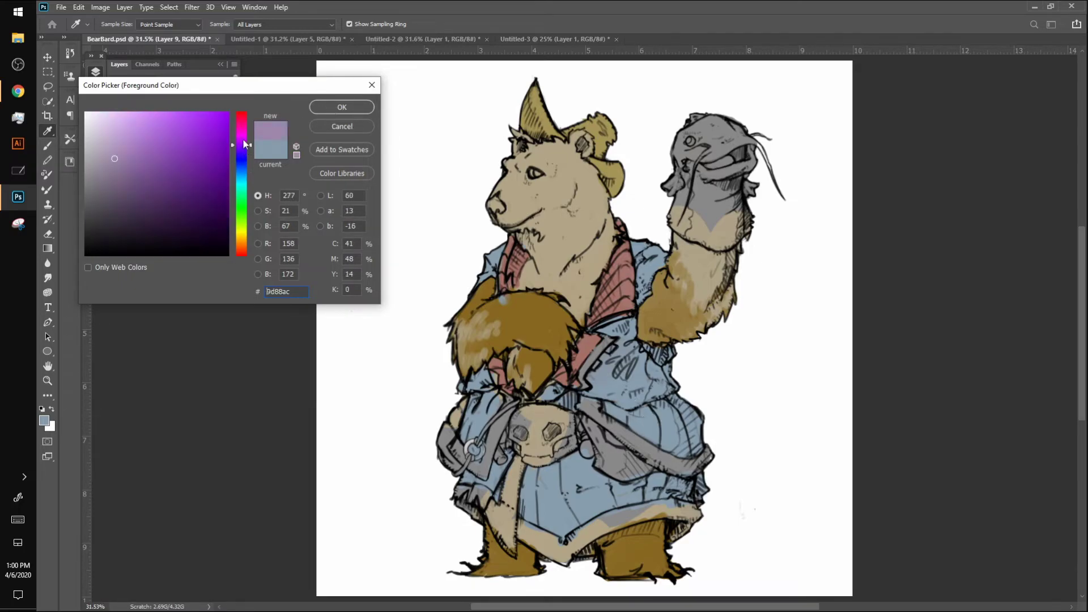
pyautogui.click(245, 149)
pyautogui.click(149, 158)
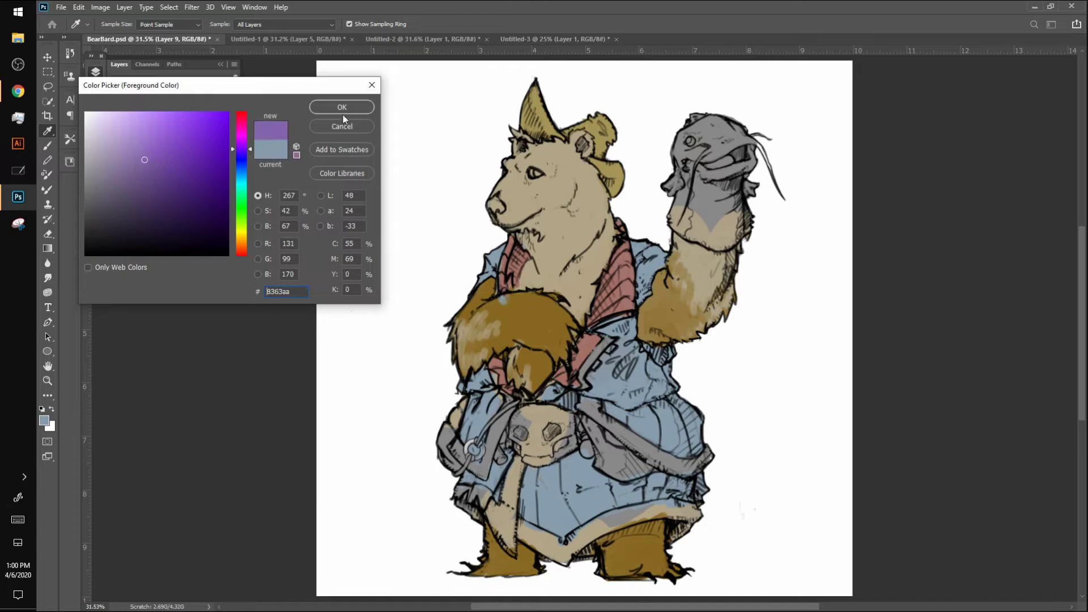
pyautogui.click(342, 107)
pyautogui.moveTo(584, 399)
pyautogui.mouseDown()
pyautogui.moveTo(626, 441)
pyautogui.moveTo(590, 402)
pyautogui.moveTo(600, 405)
pyautogui.moveTo(662, 463)
pyautogui.moveTo(594, 416)
pyautogui.moveTo(657, 460)
pyautogui.moveTo(639, 449)
pyautogui.moveTo(643, 437)
pyautogui.moveTo(685, 467)
pyautogui.moveTo(664, 452)
pyautogui.moveTo(686, 475)
pyautogui.mouseUp()
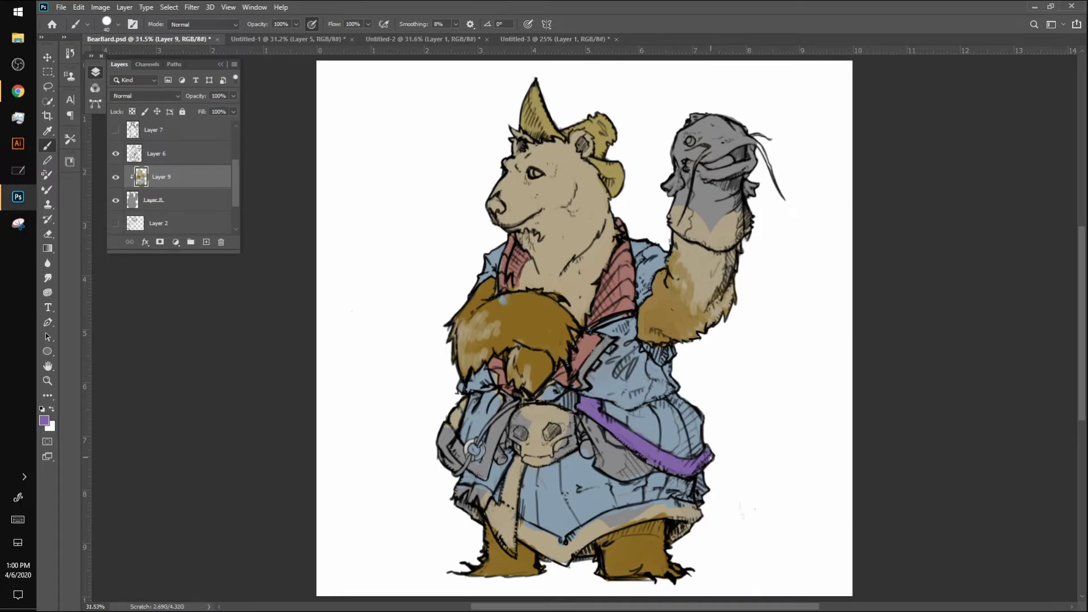
# Fill the pouch below the hip strap with the leg's brown and repaint the strap in a darker purple
pyautogui.keyDown('alt'); pyautogui.click(643, 569); pyautogui.keyUp('alt')
pyautogui.moveTo(605, 405)
pyautogui.mouseDown()
pyautogui.moveTo(601, 463)
pyautogui.moveTo(611, 447)
pyautogui.moveTo(612, 470)
pyautogui.moveTo(625, 460)
pyautogui.moveTo(649, 470)
pyautogui.moveTo(630, 475)
pyautogui.moveTo(628, 452)
pyautogui.moveTo(597, 429)
pyautogui.mouseUp()
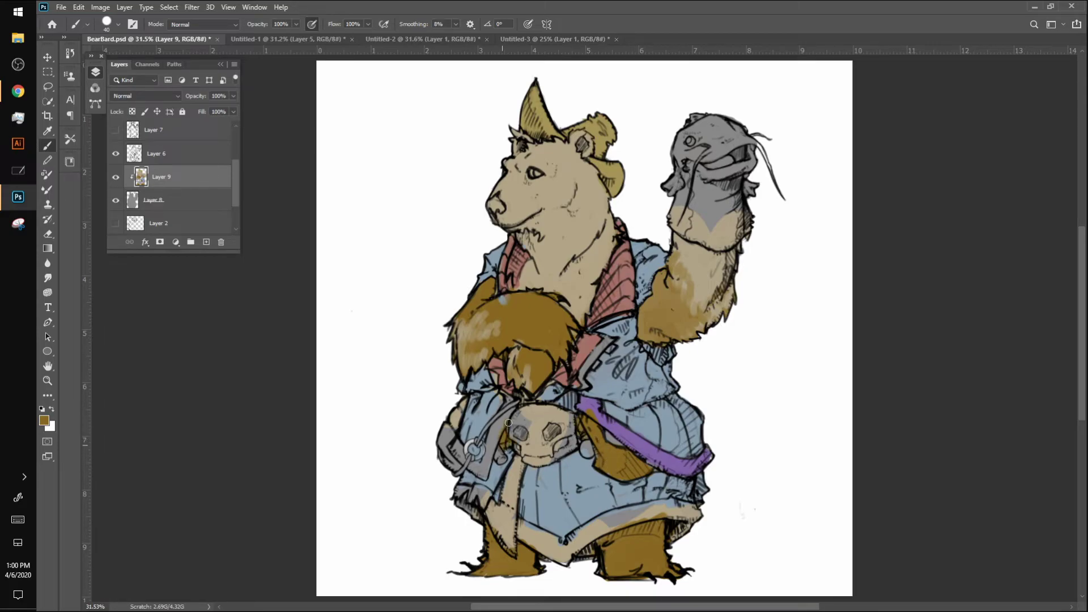
pyautogui.keyDown('alt'); pyautogui.click(627, 456); pyautogui.keyUp('alt')
pyautogui.moveTo(588, 414)
pyautogui.mouseDown()
pyautogui.moveTo(680, 469)
pyautogui.moveTo(669, 463)
pyautogui.moveTo(706, 456)
pyautogui.moveTo(684, 468)
pyautogui.mouseUp()
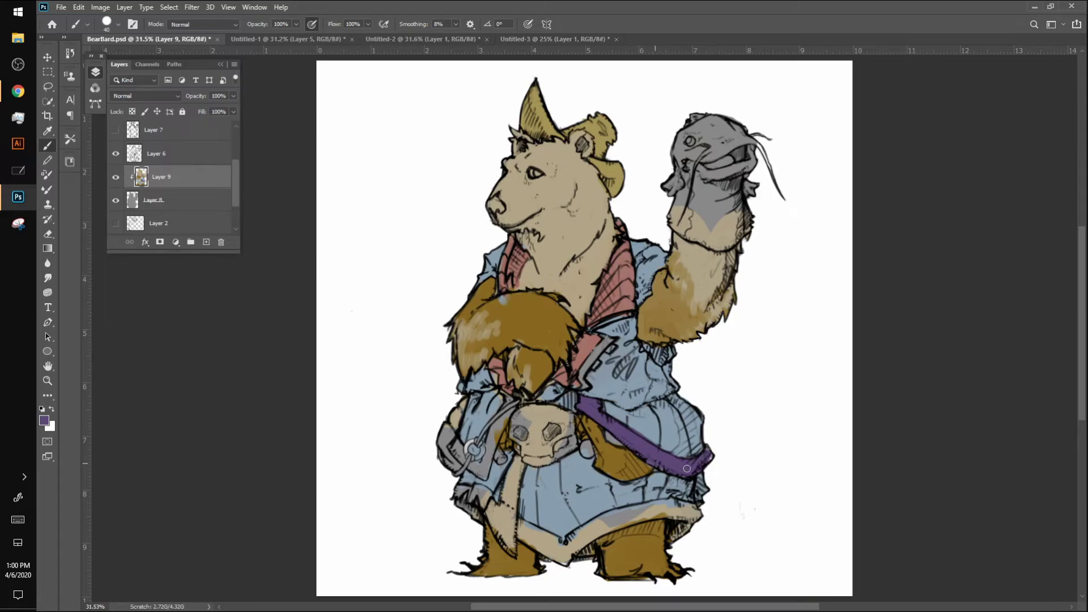
# Mix a muted olive from the pouch's brown and repaint the hip pouch with it
pyautogui.keyDown('alt'); pyautogui.click(611, 452); pyautogui.keyUp('alt')
pyautogui.click(46, 421)
pyautogui.click(141, 146)
pyautogui.moveTo(248, 239); pyautogui.dragTo(248, 235)
pyautogui.click(161, 182)
pyautogui.click(133, 195)
pyautogui.click(340, 108)
pyautogui.press('b')
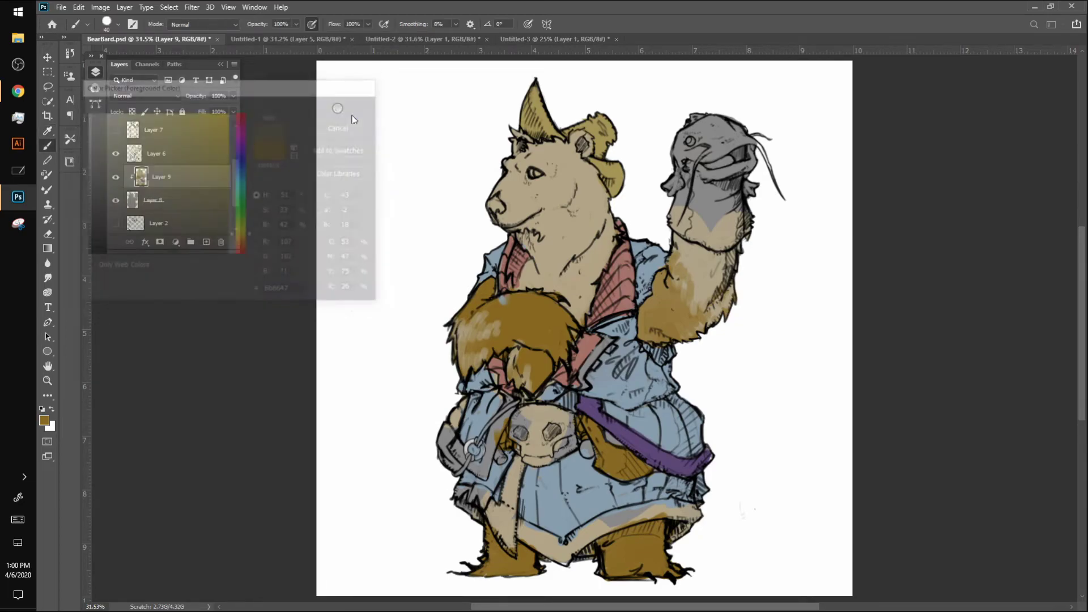
pyautogui.moveTo(599, 453)
pyautogui.mouseDown()
pyautogui.moveTo(624, 472)
pyautogui.moveTo(621, 447)
pyautogui.moveTo(643, 471)
pyautogui.moveTo(608, 472)
pyautogui.moveTo(643, 465)
pyautogui.moveTo(606, 452)
pyautogui.mouseUp()
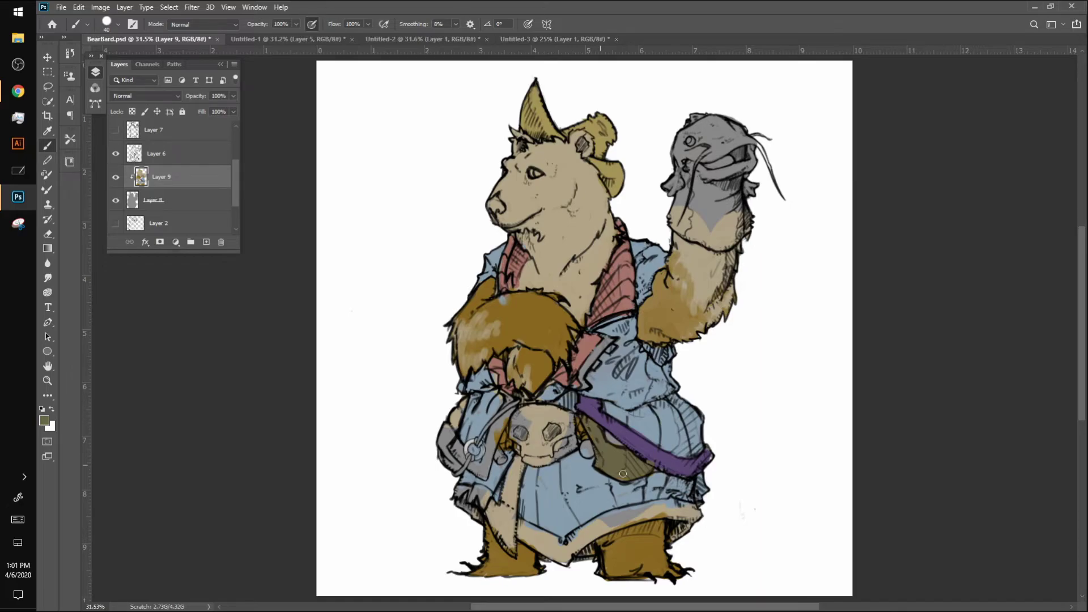
# Paint the robe's front flap behind the ring, the hanging sash and the hem band with the hip strap's dark purple
pyautogui.keyDown('alt'); pyautogui.click(642, 451); pyautogui.keyUp('alt')
pyautogui.moveTo(642, 451)
pyautogui.mouseDown()
pyautogui.moveTo(668, 464)
pyautogui.moveTo(656, 465)
pyautogui.moveTo(645, 454)
pyautogui.moveTo(695, 460)
pyautogui.moveTo(677, 472)
pyautogui.moveTo(690, 475)
pyautogui.moveTo(705, 453)
pyautogui.mouseUp()
pyautogui.moveTo(508, 400)
pyautogui.mouseDown()
pyautogui.moveTo(489, 440)
pyautogui.moveTo(510, 409)
pyautogui.moveTo(489, 453)
pyautogui.moveTo(511, 409)
pyautogui.moveTo(500, 392)
pyautogui.moveTo(494, 449)
pyautogui.moveTo(485, 471)
pyautogui.moveTo(476, 466)
pyautogui.moveTo(482, 475)
pyautogui.moveTo(462, 450)
pyautogui.mouseUp()
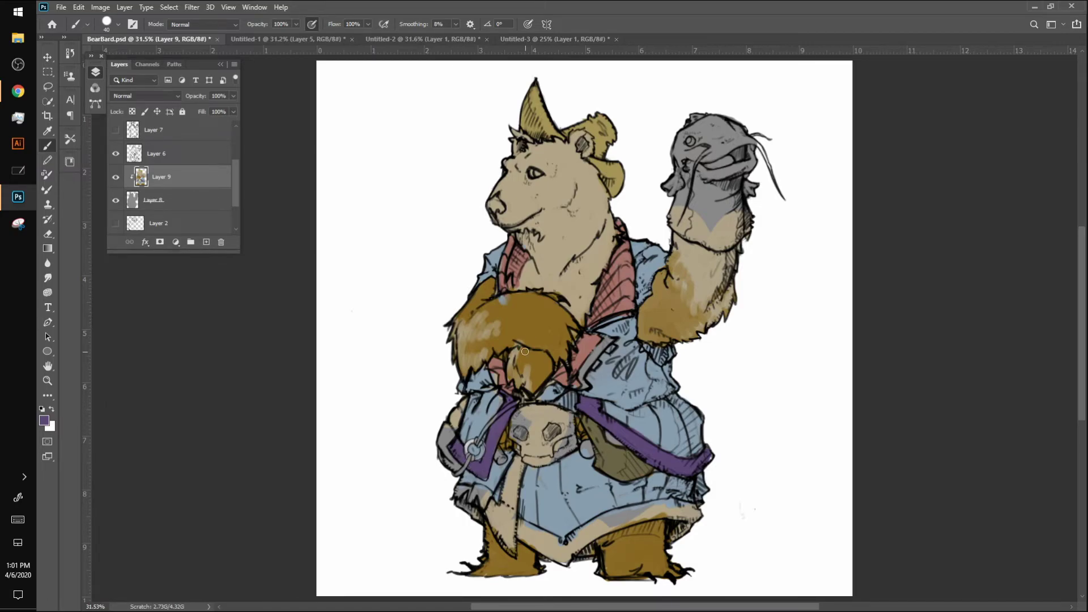
pyautogui.moveTo(517, 461)
pyautogui.mouseDown()
pyautogui.moveTo(510, 537)
pyautogui.moveTo(504, 495)
pyautogui.moveTo(490, 508)
pyautogui.moveTo(509, 548)
pyautogui.mouseUp()
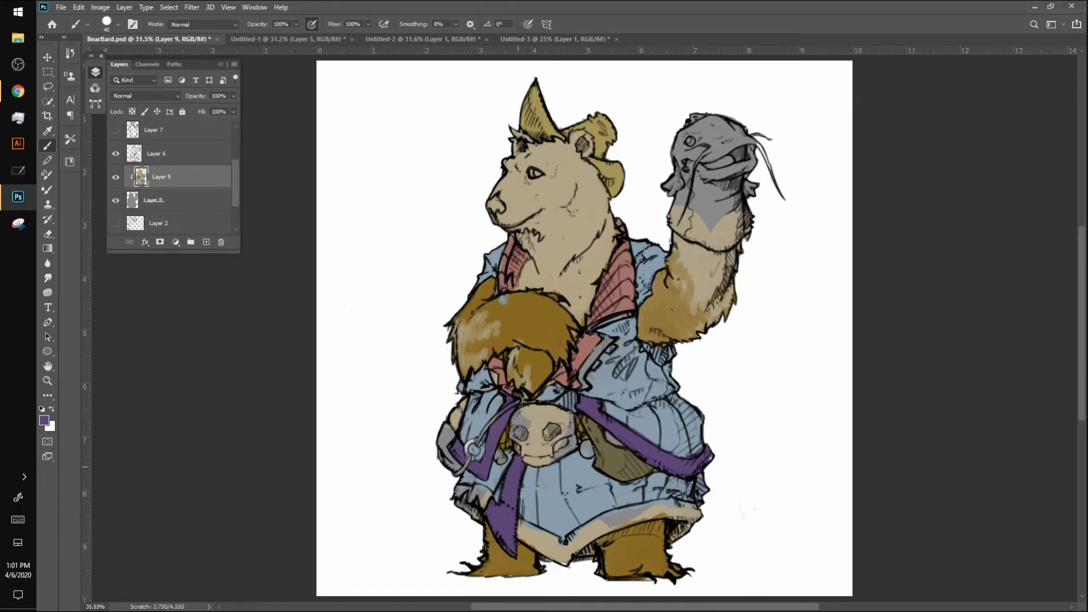
pyautogui.moveTo(470, 493)
pyautogui.mouseDown()
pyautogui.moveTo(485, 490)
pyautogui.moveTo(460, 497)
pyautogui.moveTo(475, 518)
pyautogui.moveTo(461, 490)
pyautogui.mouseUp()
pyautogui.moveTo(524, 538)
pyautogui.mouseDown()
pyautogui.moveTo(565, 561)
pyautogui.moveTo(591, 532)
pyautogui.moveTo(569, 536)
pyautogui.moveTo(598, 513)
pyautogui.moveTo(611, 514)
pyautogui.moveTo(594, 524)
pyautogui.moveTo(614, 525)
pyautogui.moveTo(575, 551)
pyautogui.moveTo(666, 509)
pyautogui.moveTo(631, 509)
pyautogui.moveTo(690, 509)
pyautogui.mouseUp()
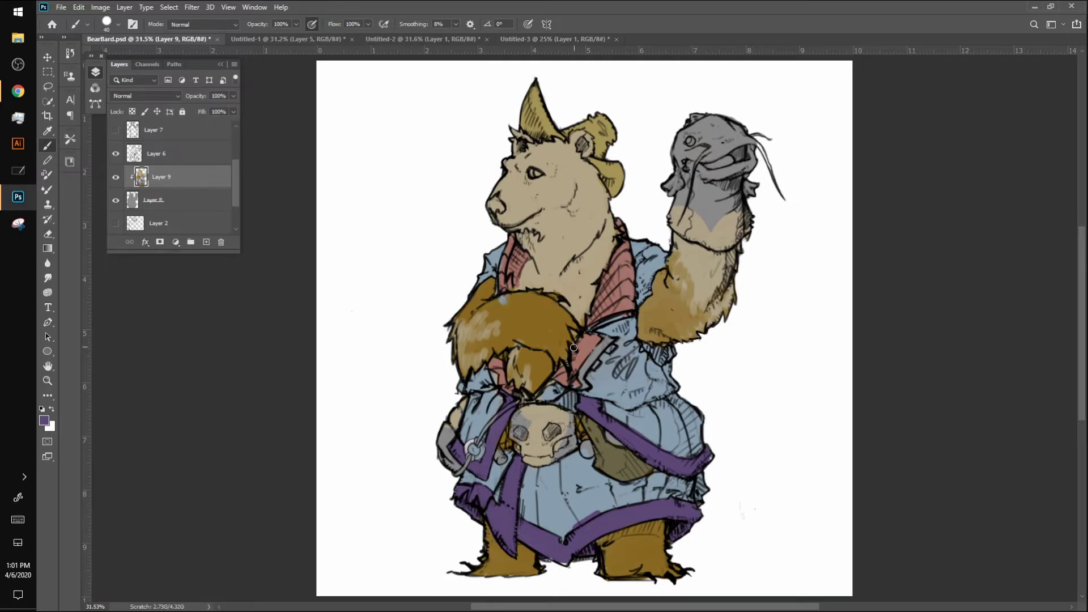
# Paint both lapels, the robe's edge beside the lowered paw and the lining behind that paw with the same purple
pyautogui.moveTo(584, 388)
pyautogui.mouseDown()
pyautogui.moveTo(583, 369)
pyautogui.moveTo(609, 333)
pyautogui.mouseUp()
pyautogui.moveTo(591, 319)
pyautogui.mouseDown()
pyautogui.moveTo(612, 286)
pyautogui.moveTo(619, 309)
pyautogui.moveTo(626, 293)
pyautogui.moveTo(633, 302)
pyautogui.moveTo(615, 222)
pyautogui.moveTo(623, 244)
pyautogui.moveTo(600, 295)
pyautogui.moveTo(621, 267)
pyautogui.moveTo(621, 300)
pyautogui.moveTo(632, 276)
pyautogui.mouseUp()
pyautogui.moveTo(513, 249)
pyautogui.mouseDown()
pyautogui.moveTo(501, 287)
pyautogui.moveTo(510, 250)
pyautogui.moveTo(526, 257)
pyautogui.moveTo(503, 293)
pyautogui.mouseUp()
pyautogui.moveTo(497, 370)
pyautogui.mouseDown()
pyautogui.moveTo(505, 387)
pyautogui.moveTo(495, 359)
pyautogui.moveTo(507, 374)
pyautogui.mouseUp()
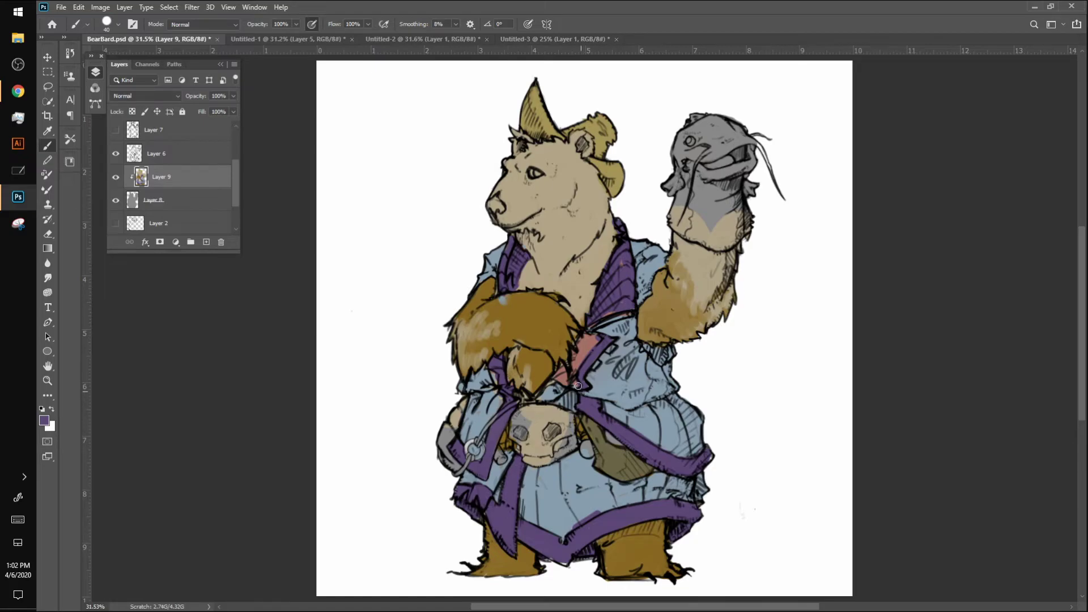
# Mix a darker slate blue from the robe's blue and paint the pink lining beside the lowered paw
pyautogui.press('i')
pyautogui.click(607, 411)
pyautogui.click(44, 420)
pyautogui.click(152, 187)
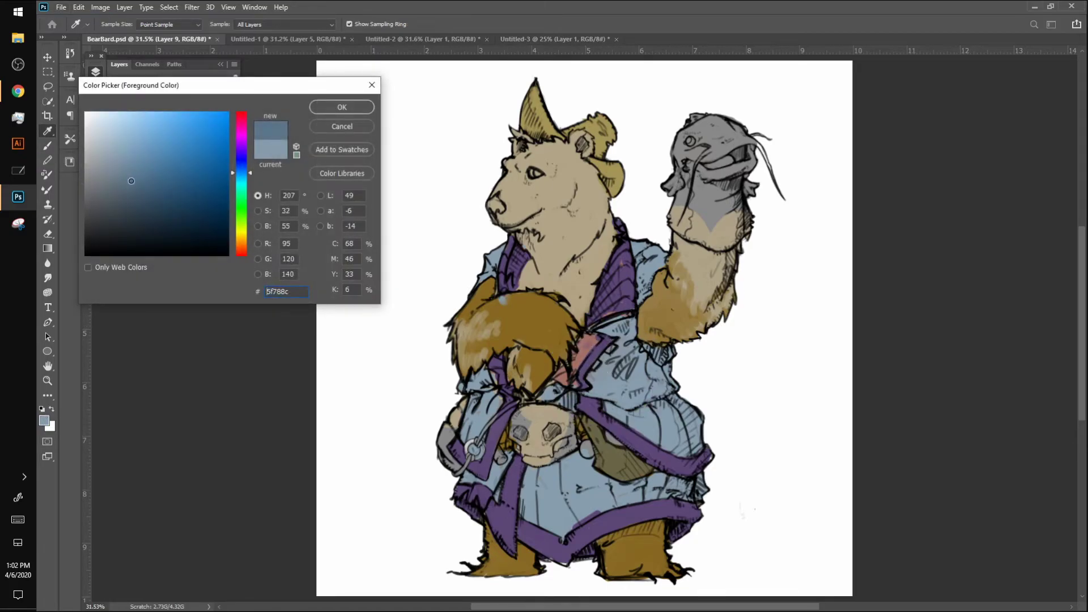
pyautogui.click(336, 109)
pyautogui.moveTo(585, 340)
pyautogui.mouseDown()
pyautogui.moveTo(575, 383)
pyautogui.moveTo(562, 374)
pyautogui.mouseUp()
# Enlarge the brush to 60 and paint the lapels' inner faces and the fold above the belt skull with the slate blue
pyautogui.press(']')
pyautogui.press(']')
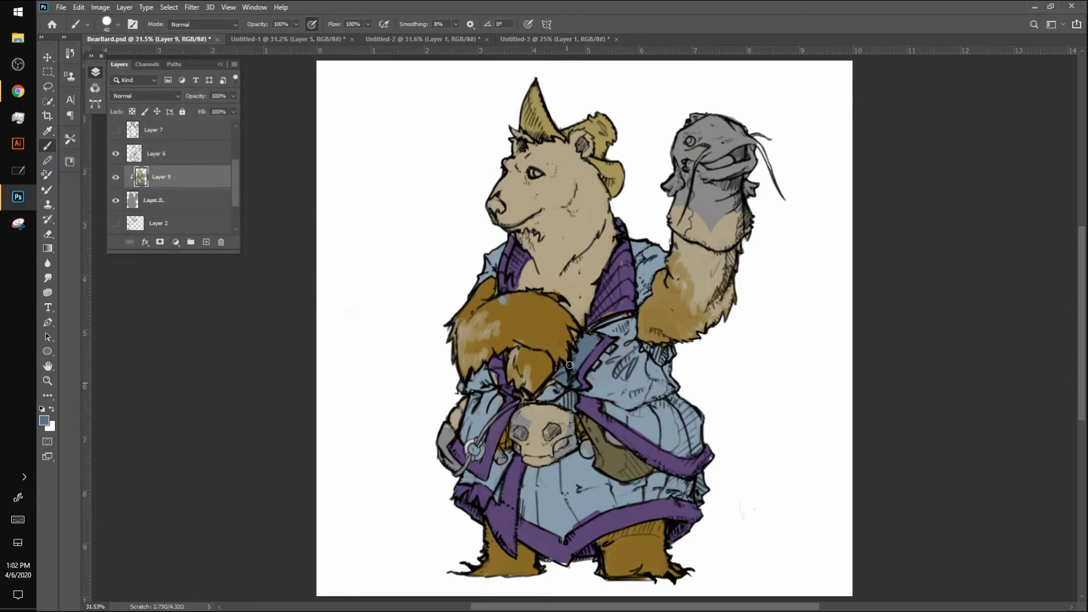
pyautogui.moveTo(590, 323)
pyautogui.mouseDown()
pyautogui.moveTo(614, 244)
pyautogui.moveTo(592, 318)
pyautogui.moveTo(613, 252)
pyautogui.mouseUp()
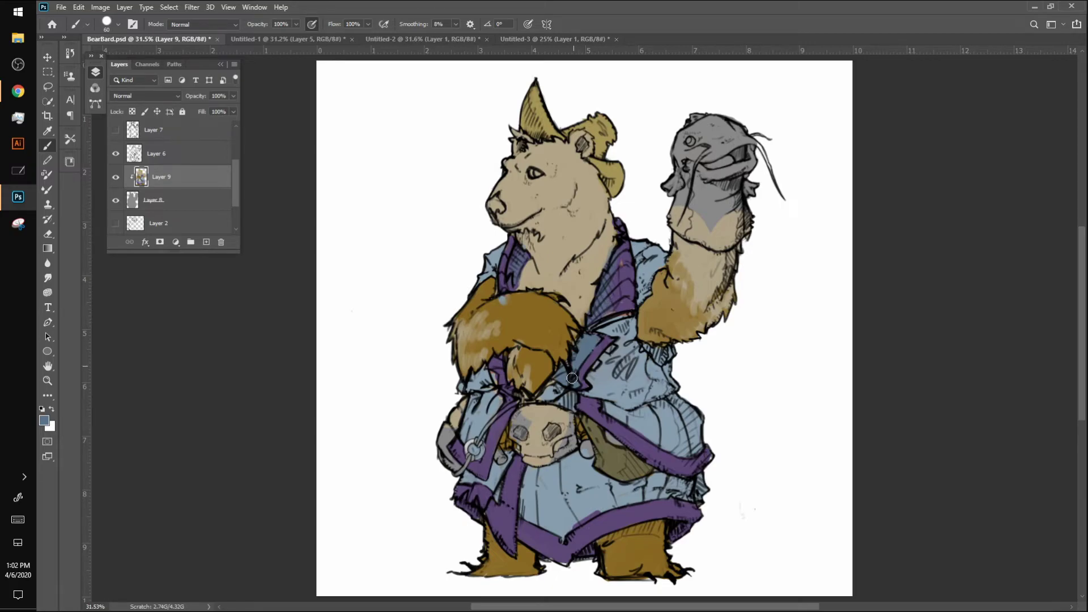
pyautogui.moveTo(552, 391); pyautogui.dragTo(564, 400)
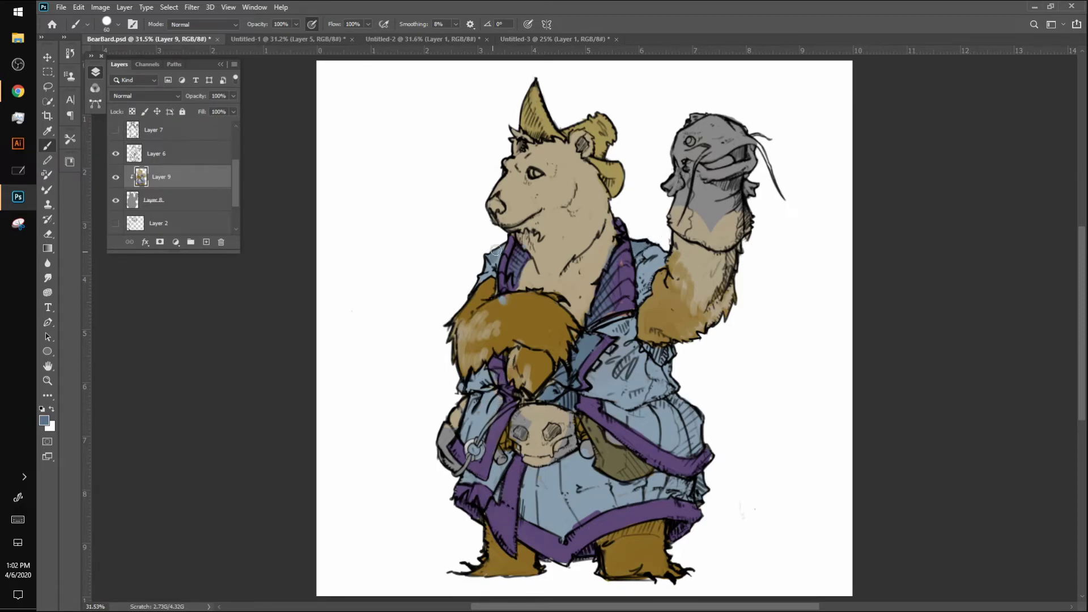
pyautogui.scroll(1, 735, 94)
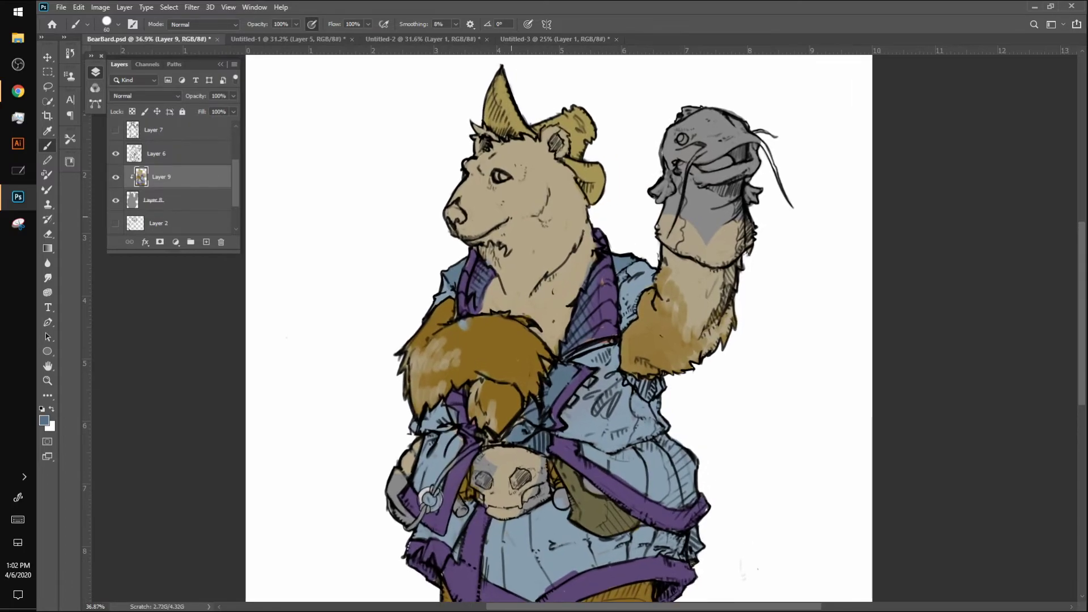
pyautogui.hotkey('ctrl', '0')
# Reduce the brush to size 25 and paint brown fur strokes along the raised forearm up to the puppet's cuff
pyautogui.keyDown('alt'); pyautogui.click(624, 306); pyautogui.keyUp('alt')
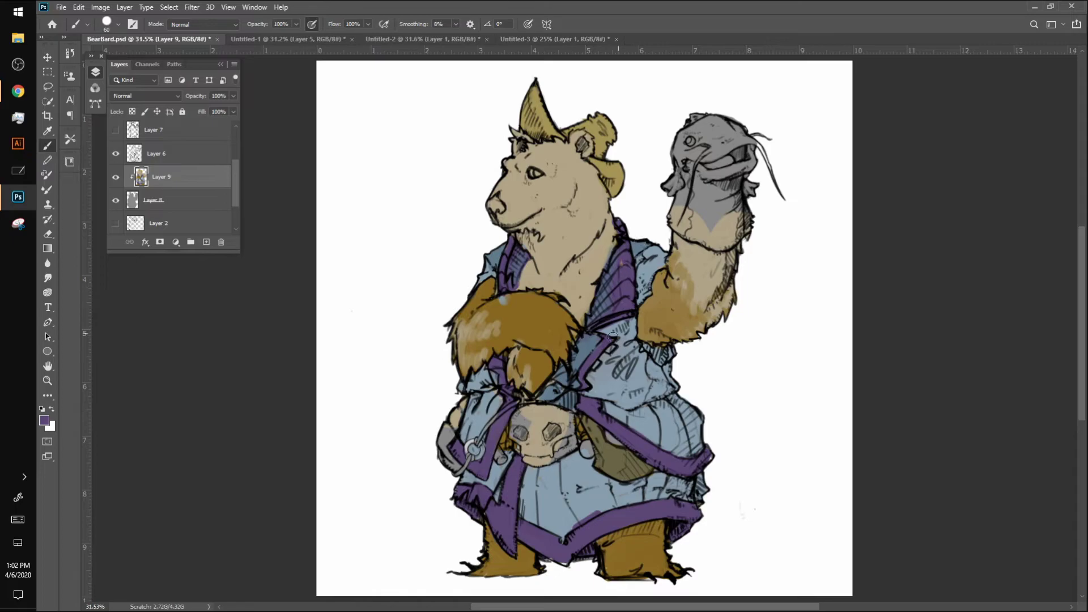
pyautogui.press('[')
pyautogui.press('[')
pyautogui.press('[')
pyautogui.press('[')
pyautogui.press('[')
pyautogui.press('[')
pyautogui.keyDown('alt'); pyautogui.click(590, 374); pyautogui.keyUp('alt')
pyautogui.keyDown('alt'); pyautogui.click(663, 324); pyautogui.keyUp('alt')
pyautogui.moveTo(683, 265); pyautogui.dragTo(696, 276)
pyautogui.moveTo(676, 236); pyautogui.dragTo(699, 253)
# Extend the catfish puppet's grey in jagged strokes toward its lower edge and dab brown fur at the throat beside the lapel
pyautogui.keyDown('alt'); pyautogui.click(696, 204); pyautogui.keyUp('alt')
pyautogui.moveTo(682, 232)
pyautogui.mouseDown()
pyautogui.moveTo(683, 213)
pyautogui.moveTo(688, 226)
pyautogui.moveTo(716, 190)
pyautogui.moveTo(721, 202)
pyautogui.moveTo(696, 225)
pyautogui.moveTo(704, 214)
pyautogui.moveTo(713, 236)
pyautogui.moveTo(731, 214)
pyautogui.mouseUp()
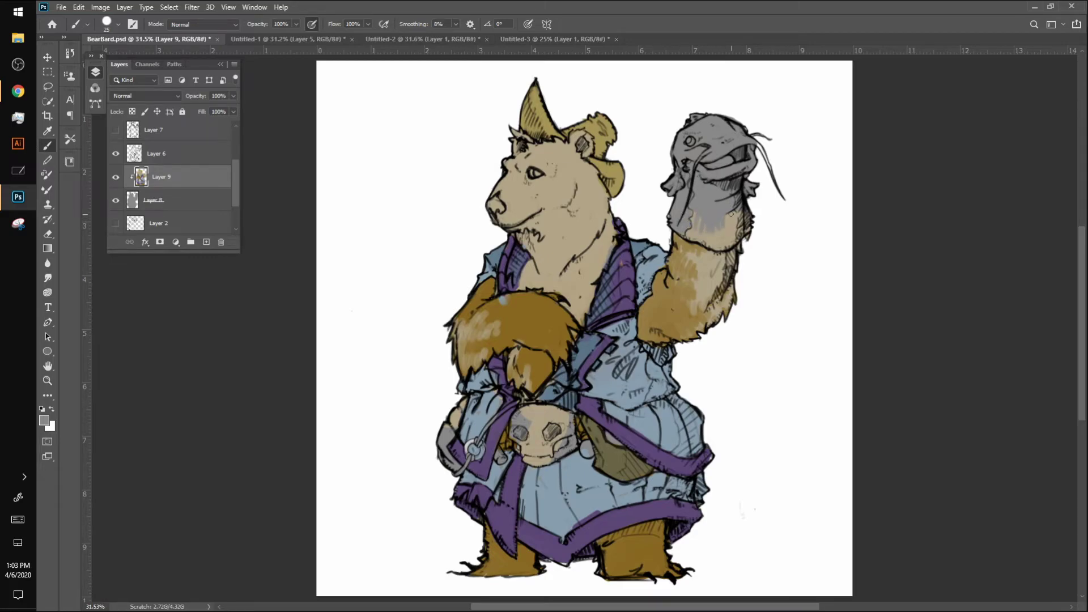
pyautogui.keyDown('alt'); pyautogui.click(517, 324); pyautogui.keyUp('alt')
pyautogui.keyDown('alt'); pyautogui.click(541, 242); pyautogui.keyUp('alt')
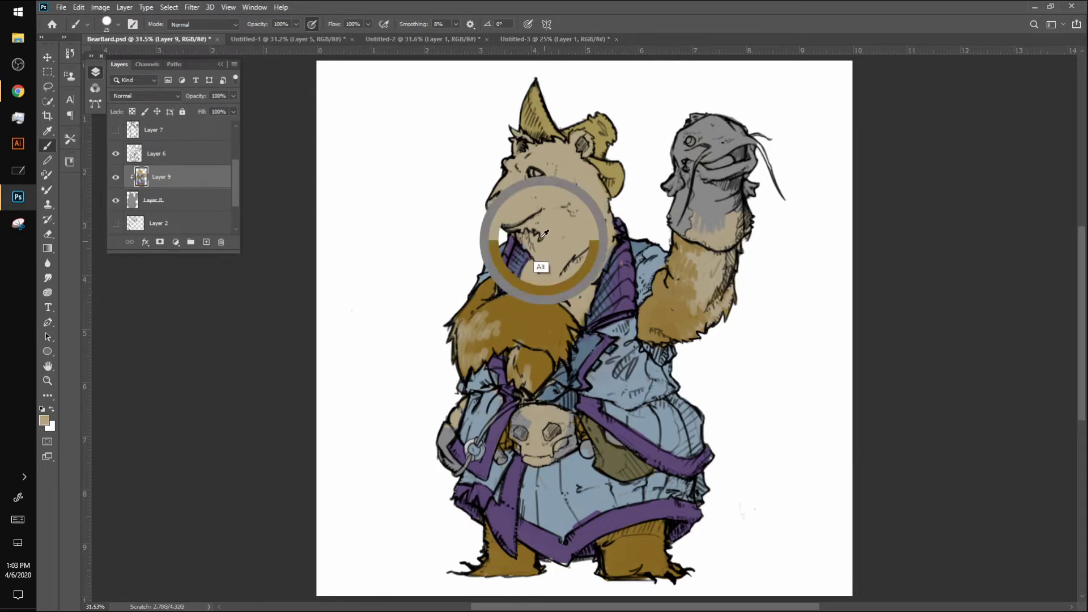
pyautogui.keyDown('alt'); pyautogui.click(521, 326); pyautogui.keyUp('alt')
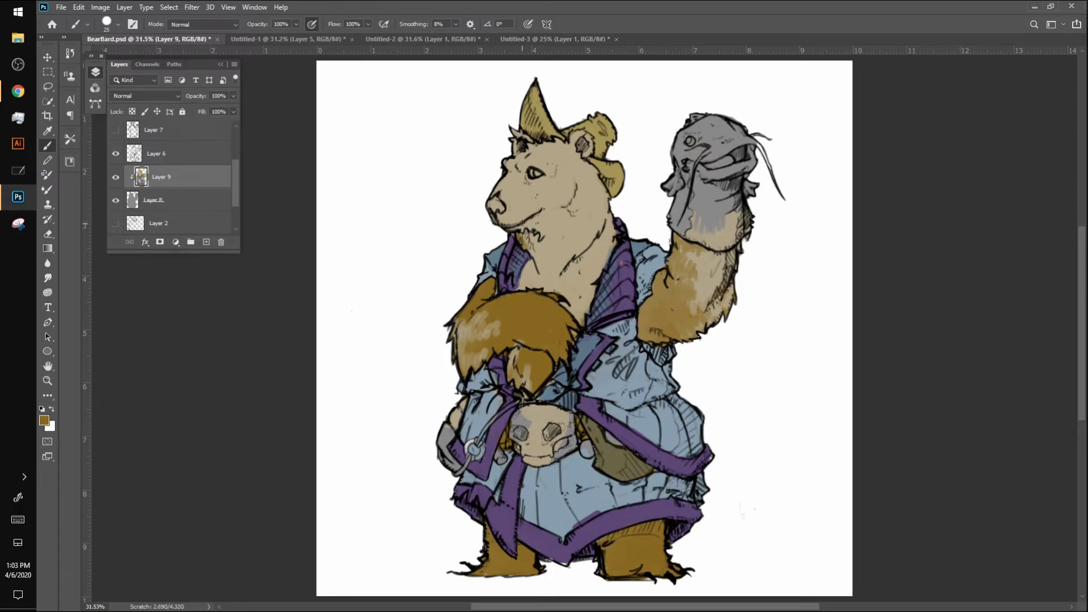
pyautogui.hotkey('alt', 'Tab')
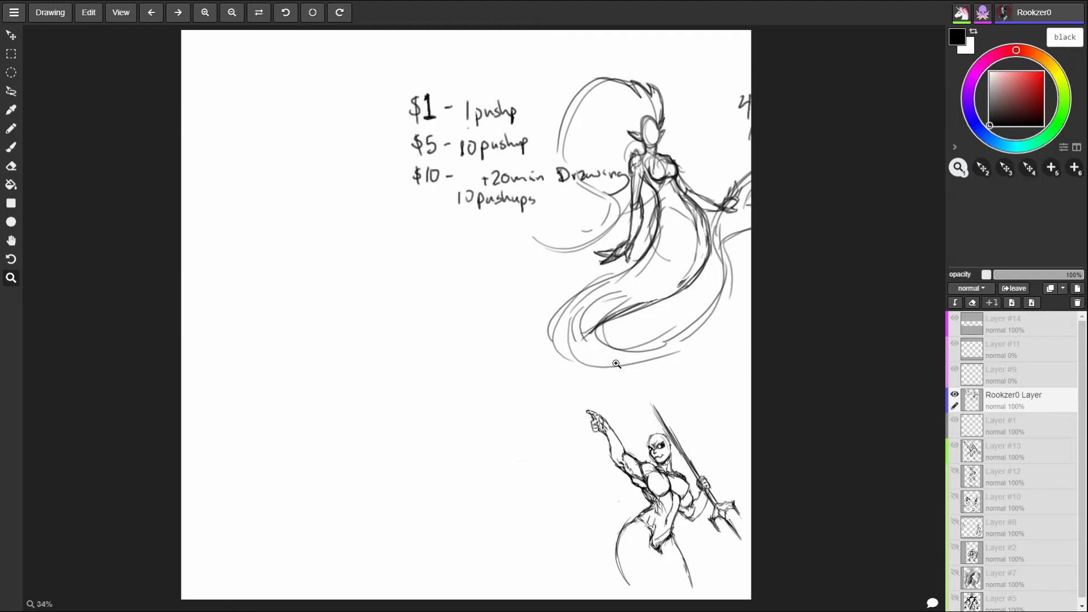
pyautogui.hotkey('alt', 'Tab')
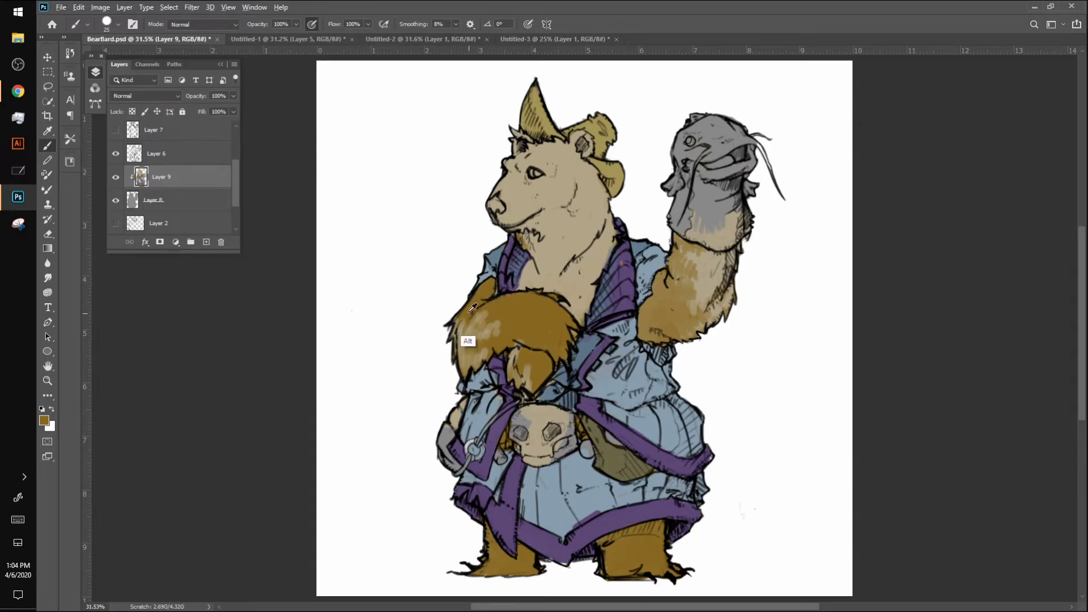
# Paint light tan fur strokes across the lowered forearm, using tones sampled from the fur on both arms
pyautogui.moveTo(466, 312)
pyautogui.mouseDown()
pyautogui.moveTo(462, 335)
pyautogui.moveTo(494, 324)
pyautogui.mouseUp()
pyautogui.keyDown('alt'); pyautogui.click(705, 310); pyautogui.keyUp('alt')
pyautogui.moveTo(469, 327)
pyautogui.mouseDown()
pyautogui.moveTo(462, 367)
pyautogui.moveTo(507, 328)
pyautogui.moveTo(503, 344)
pyautogui.moveTo(516, 326)
pyautogui.moveTo(498, 328)
pyautogui.moveTo(509, 319)
pyautogui.moveTo(507, 334)
pyautogui.moveTo(523, 320)
pyautogui.moveTo(525, 331)
pyautogui.moveTo(542, 324)
pyautogui.moveTo(520, 344)
pyautogui.moveTo(518, 334)
pyautogui.moveTo(521, 347)
pyautogui.moveTo(575, 331)
pyautogui.moveTo(539, 317)
pyautogui.moveTo(495, 351)
pyautogui.moveTo(504, 306)
pyautogui.moveTo(489, 349)
pyautogui.moveTo(460, 352)
pyautogui.mouseUp()
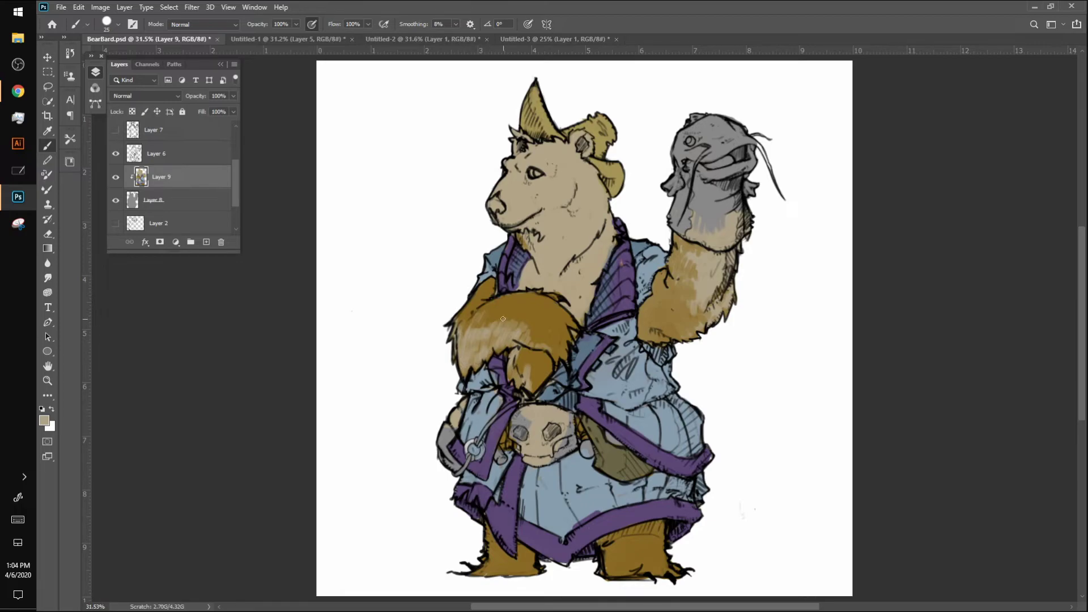
pyautogui.keyDown('alt'); pyautogui.click(483, 342); pyautogui.keyUp('alt')
pyautogui.moveTo(472, 339)
pyautogui.mouseDown()
pyautogui.moveTo(502, 309)
pyautogui.moveTo(502, 320)
pyautogui.moveTo(520, 321)
pyautogui.moveTo(528, 305)
pyautogui.moveTo(512, 249)
pyautogui.moveTo(517, 306)
pyautogui.moveTo(486, 324)
pyautogui.moveTo(513, 301)
pyautogui.moveTo(505, 318)
pyautogui.moveTo(528, 321)
pyautogui.mouseUp()
pyautogui.keyDown('alt'); pyautogui.click(498, 328); pyautogui.keyUp('alt')
pyautogui.moveTo(522, 341)
pyautogui.mouseDown()
pyautogui.moveTo(553, 343)
pyautogui.moveTo(547, 326)
pyautogui.moveTo(563, 348)
pyautogui.moveTo(555, 317)
pyautogui.moveTo(570, 318)
pyautogui.moveTo(541, 297)
pyautogui.moveTo(549, 332)
pyautogui.mouseUp()
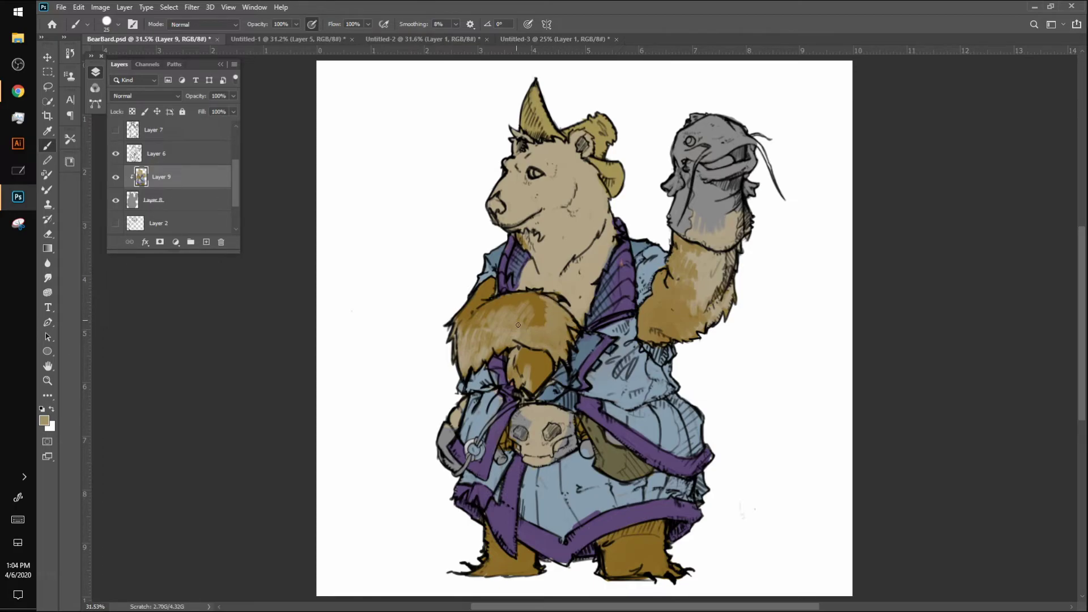
# Blend the lowered arm's and paw's fur with brown and tan strokes sampled from the surrounding fur
pyautogui.keyDown('alt'); pyautogui.click(521, 297); pyautogui.keyUp('alt')
pyautogui.moveTo(526, 306)
pyautogui.mouseDown()
pyautogui.moveTo(528, 323)
pyautogui.moveTo(548, 306)
pyautogui.moveTo(546, 325)
pyautogui.moveTo(517, 324)
pyautogui.moveTo(545, 324)
pyautogui.mouseUp()
pyautogui.keyDown('alt'); pyautogui.click(546, 323); pyautogui.keyUp('alt')
pyautogui.keyDown('alt'); pyautogui.click(536, 366); pyautogui.keyUp('alt')
pyautogui.keyDown('alt'); pyautogui.click(517, 352); pyautogui.keyUp('alt')
pyautogui.moveTo(517, 352)
pyautogui.mouseDown()
pyautogui.moveTo(525, 383)
pyautogui.moveTo(536, 361)
pyautogui.moveTo(524, 367)
pyautogui.moveTo(534, 386)
pyautogui.mouseUp()
pyautogui.keyDown('alt'); pyautogui.click(536, 362); pyautogui.keyUp('alt')
pyautogui.keyDown('alt'); pyautogui.click(533, 311); pyautogui.keyUp('alt')
pyautogui.moveTo(459, 320)
pyautogui.mouseDown()
pyautogui.moveTo(456, 332)
pyautogui.moveTo(514, 311)
pyautogui.mouseUp()
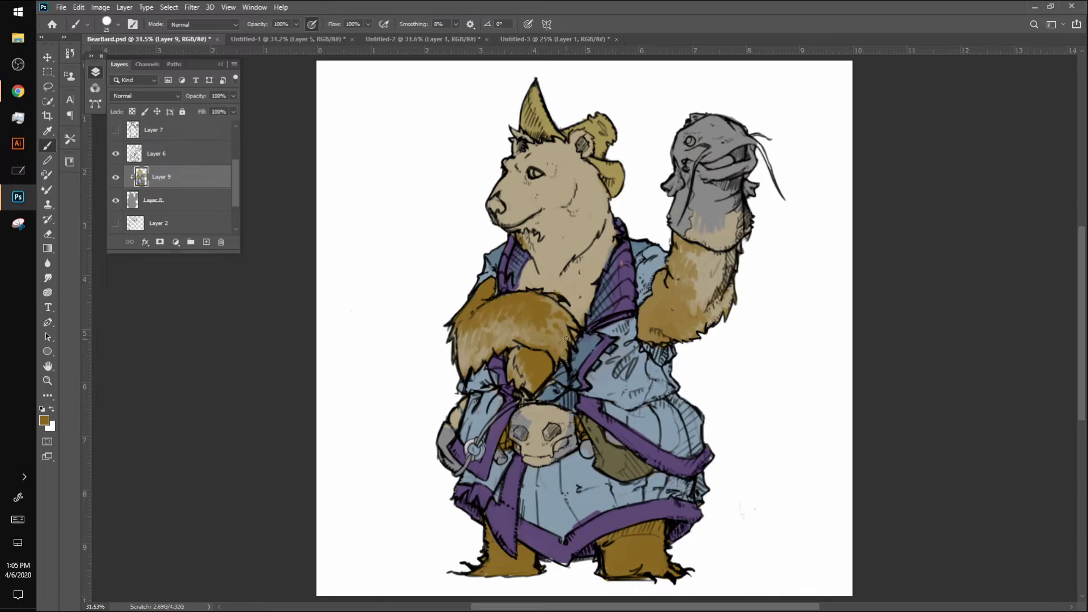
# Set the foreground colour to the dark brown 6d4607 and paint the chest on both sides of the neck and the lowered paw
pyautogui.keyDown('alt'); pyautogui.click(692, 258); pyautogui.keyUp('alt')
pyautogui.keyDown('alt'); pyautogui.click(527, 306); pyautogui.keyUp('alt')
pyautogui.click(45, 421)
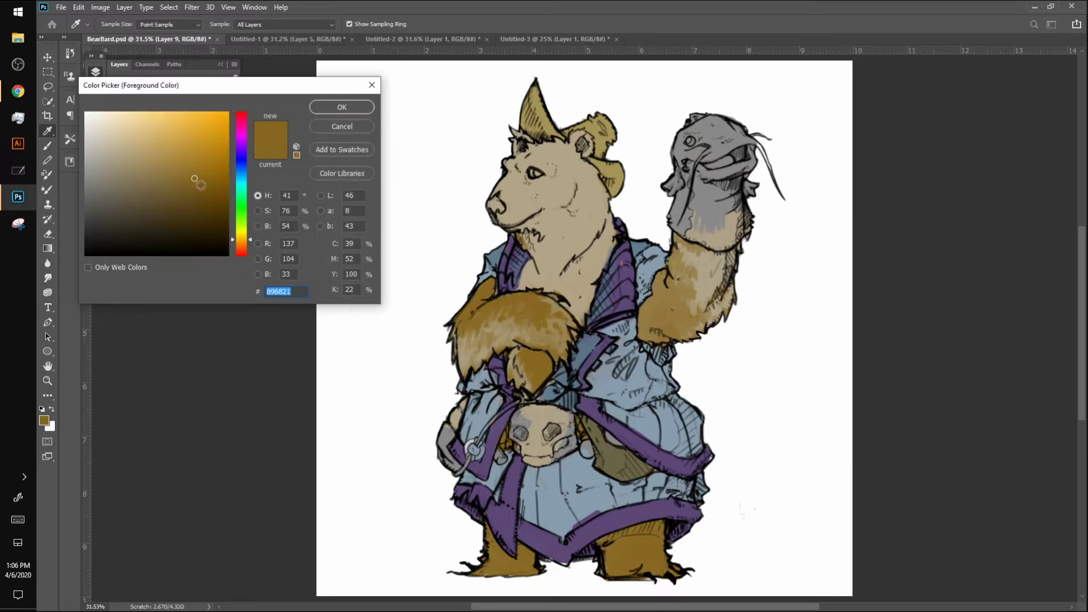
pyautogui.moveTo(247, 240); pyautogui.dragTo(247, 241)
pyautogui.moveTo(225, 187); pyautogui.dragTo(219, 189)
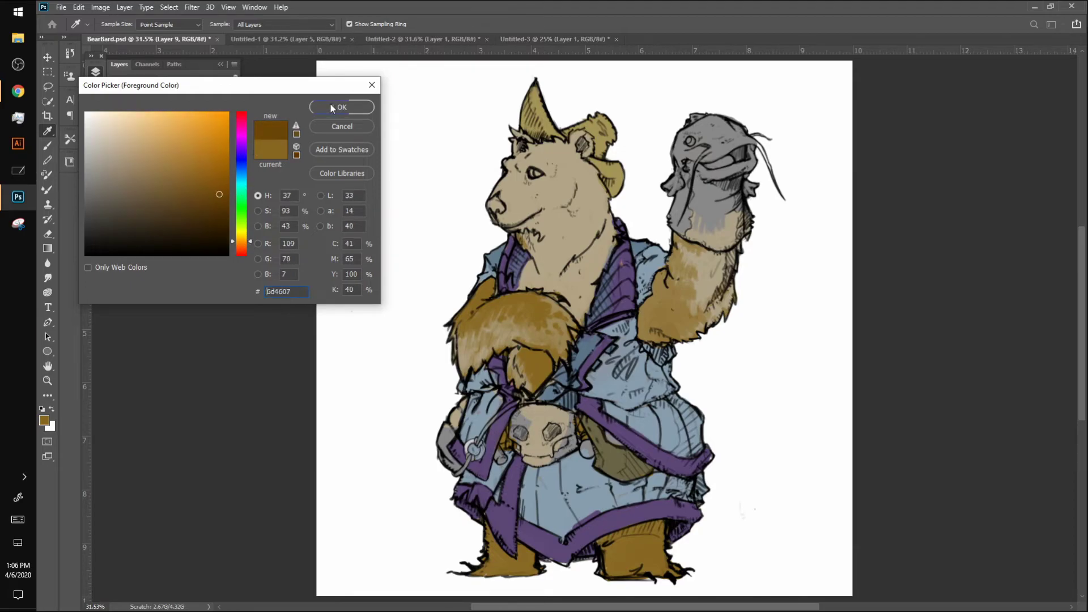
pyautogui.press('Return')
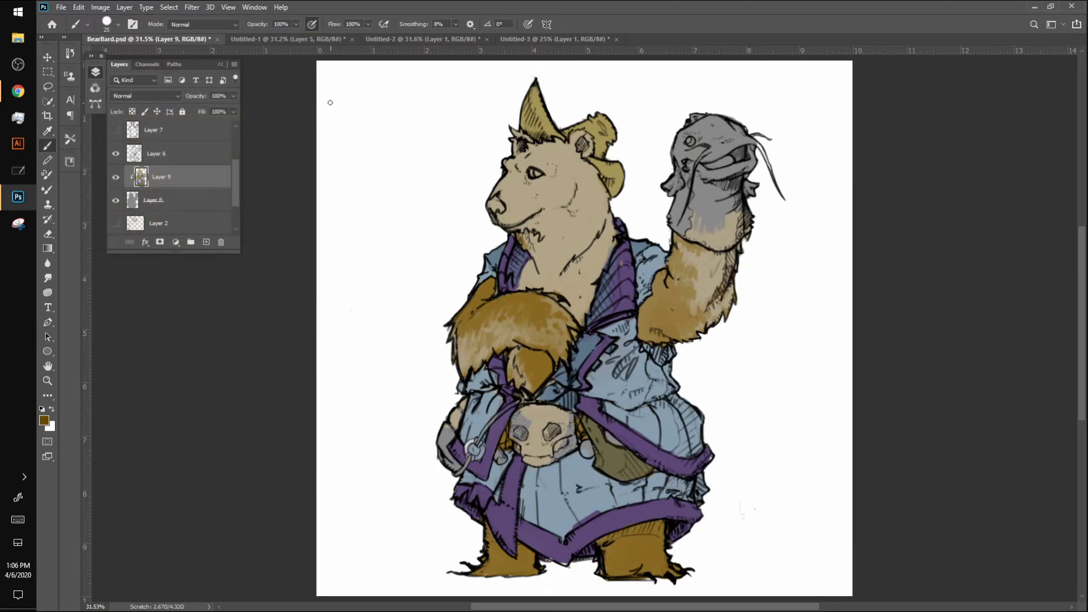
pyautogui.moveTo(567, 269)
pyautogui.mouseDown()
pyautogui.moveTo(587, 253)
pyautogui.moveTo(596, 269)
pyautogui.moveTo(598, 246)
pyautogui.moveTo(607, 260)
pyautogui.moveTo(608, 214)
pyautogui.moveTo(606, 229)
pyautogui.moveTo(609, 216)
pyautogui.moveTo(619, 234)
pyautogui.moveTo(613, 245)
pyautogui.moveTo(610, 213)
pyautogui.moveTo(599, 272)
pyautogui.moveTo(592, 246)
pyautogui.moveTo(561, 276)
pyautogui.moveTo(577, 263)
pyautogui.moveTo(569, 284)
pyautogui.moveTo(587, 270)
pyautogui.moveTo(594, 251)
pyautogui.moveTo(579, 277)
pyautogui.moveTo(593, 246)
pyautogui.moveTo(595, 280)
pyautogui.mouseUp()
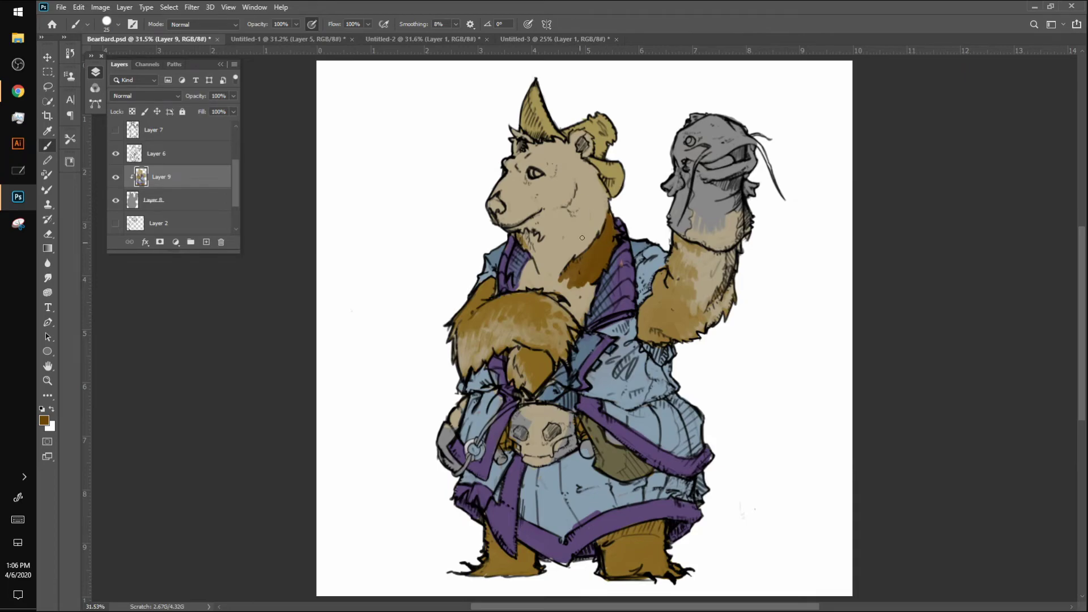
pyautogui.moveTo(557, 288)
pyautogui.mouseDown()
pyautogui.moveTo(579, 285)
pyautogui.moveTo(572, 314)
pyautogui.moveTo(592, 281)
pyautogui.moveTo(587, 310)
pyautogui.moveTo(565, 309)
pyautogui.moveTo(581, 323)
pyautogui.mouseUp()
pyautogui.moveTo(521, 359)
pyautogui.mouseDown()
pyautogui.moveTo(519, 386)
pyautogui.moveTo(516, 368)
pyautogui.moveTo(532, 350)
pyautogui.moveTo(553, 366)
pyautogui.moveTo(535, 391)
pyautogui.moveTo(528, 365)
pyautogui.moveTo(519, 370)
pyautogui.moveTo(524, 357)
pyautogui.moveTo(514, 364)
pyautogui.moveTo(535, 354)
pyautogui.moveTo(524, 373)
pyautogui.moveTo(526, 392)
pyautogui.mouseUp()
pyautogui.moveTo(532, 256)
pyautogui.mouseDown()
pyautogui.moveTo(521, 284)
pyautogui.moveTo(535, 273)
pyautogui.moveTo(544, 288)
pyautogui.moveTo(525, 284)
pyautogui.moveTo(545, 291)
pyautogui.moveTo(531, 259)
pyautogui.moveTo(534, 270)
pyautogui.moveTo(549, 253)
pyautogui.mouseUp()
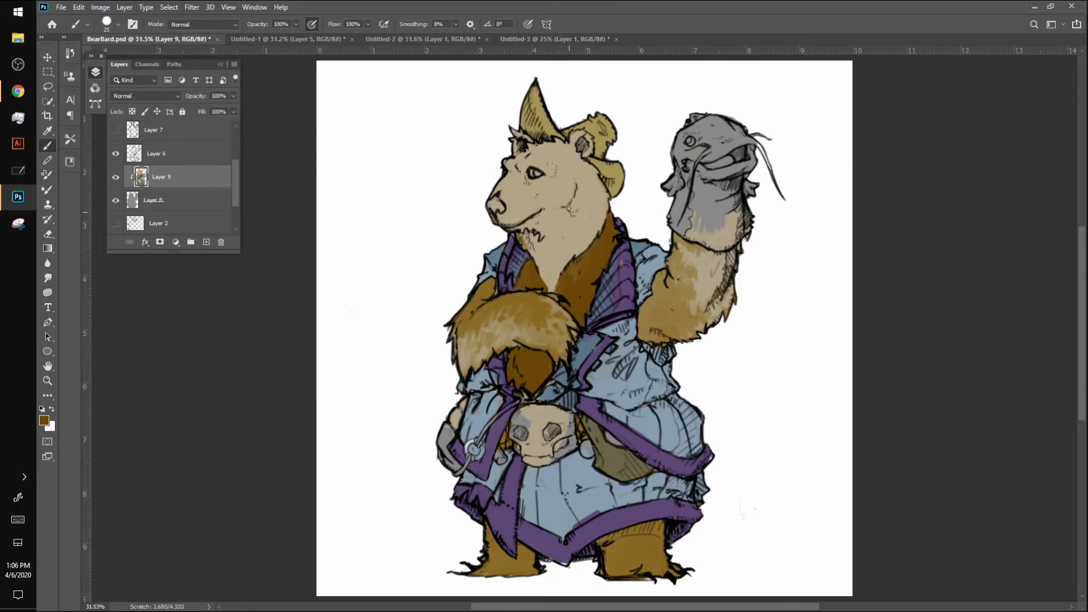
pyautogui.moveTo(573, 289)
pyautogui.mouseDown()
pyautogui.moveTo(555, 290)
pyautogui.moveTo(562, 273)
pyautogui.mouseUp()
# Pick a more muted dark brown and paint fur shading under the jaw, down the throat and along the cheek
pyautogui.press('i')
pyautogui.click(43, 420)
pyautogui.click(187, 187)
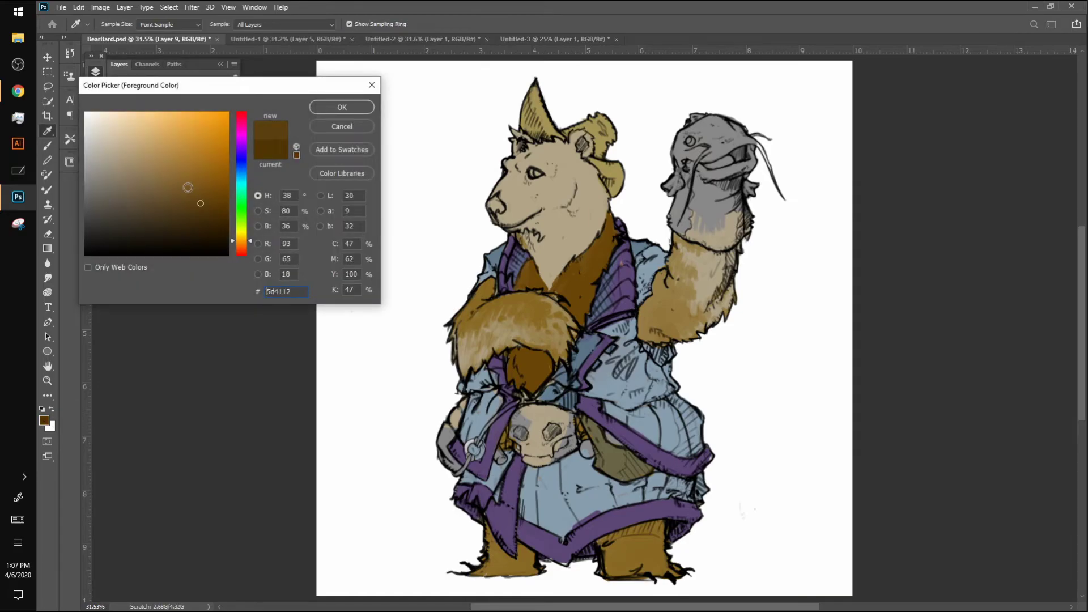
pyautogui.click(342, 107)
pyautogui.moveTo(509, 229)
pyautogui.mouseDown()
pyautogui.moveTo(533, 217)
pyautogui.moveTo(524, 245)
pyautogui.moveTo(542, 222)
pyautogui.moveTo(533, 253)
pyautogui.moveTo(544, 248)
pyautogui.moveTo(547, 282)
pyautogui.moveTo(528, 245)
pyautogui.moveTo(549, 290)
pyautogui.moveTo(544, 245)
pyautogui.moveTo(549, 285)
pyautogui.moveTo(558, 271)
pyautogui.moveTo(544, 238)
pyautogui.moveTo(559, 250)
pyautogui.moveTo(557, 260)
pyautogui.moveTo(548, 232)
pyautogui.moveTo(564, 247)
pyautogui.mouseUp()
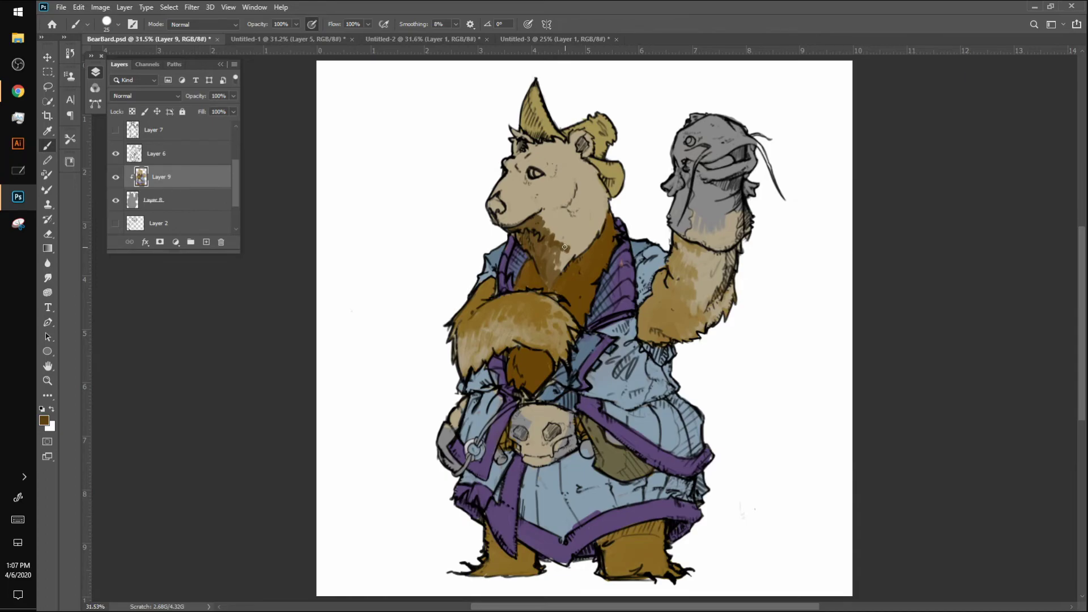
pyautogui.moveTo(549, 229)
pyautogui.mouseDown()
pyautogui.moveTo(566, 252)
pyautogui.moveTo(548, 248)
pyautogui.moveTo(551, 288)
pyautogui.moveTo(568, 263)
pyautogui.mouseUp()
pyautogui.moveTo(545, 212)
pyautogui.mouseDown()
pyautogui.moveTo(573, 232)
pyautogui.moveTo(593, 188)
pyautogui.moveTo(579, 222)
pyautogui.moveTo(587, 211)
pyautogui.moveTo(595, 228)
pyautogui.moveTo(554, 248)
pyautogui.moveTo(598, 236)
pyautogui.mouseUp()
pyautogui.moveTo(562, 242)
pyautogui.mouseDown()
pyautogui.moveTo(584, 230)
pyautogui.moveTo(568, 270)
pyautogui.mouseUp()
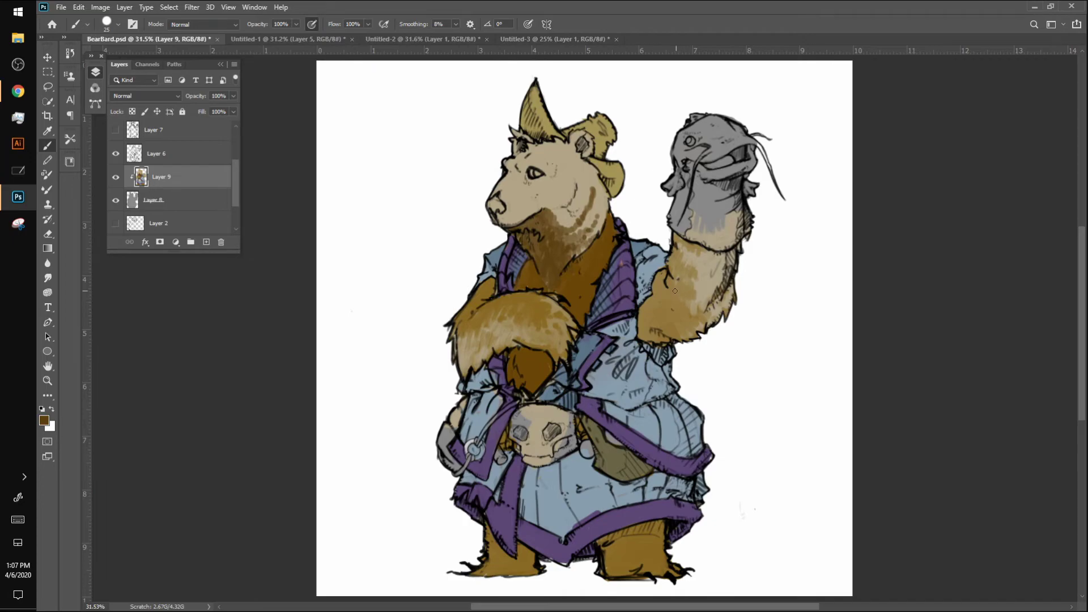
# Paint the lower part of the raised forearm dark brown with an enlarged brush
pyautogui.press(']')
pyautogui.press(']')
pyautogui.press(']')
pyautogui.moveTo(649, 309)
pyautogui.mouseDown()
pyautogui.moveTo(643, 333)
pyautogui.moveTo(688, 338)
pyautogui.moveTo(666, 324)
pyautogui.moveTo(663, 276)
pyautogui.moveTo(652, 308)
pyautogui.moveTo(671, 300)
pyautogui.moveTo(699, 325)
pyautogui.moveTo(669, 297)
pyautogui.moveTo(686, 304)
pyautogui.moveTo(674, 269)
pyautogui.moveTo(714, 330)
pyautogui.moveTo(737, 252)
pyautogui.moveTo(711, 300)
pyautogui.moveTo(690, 323)
pyautogui.mouseUp()
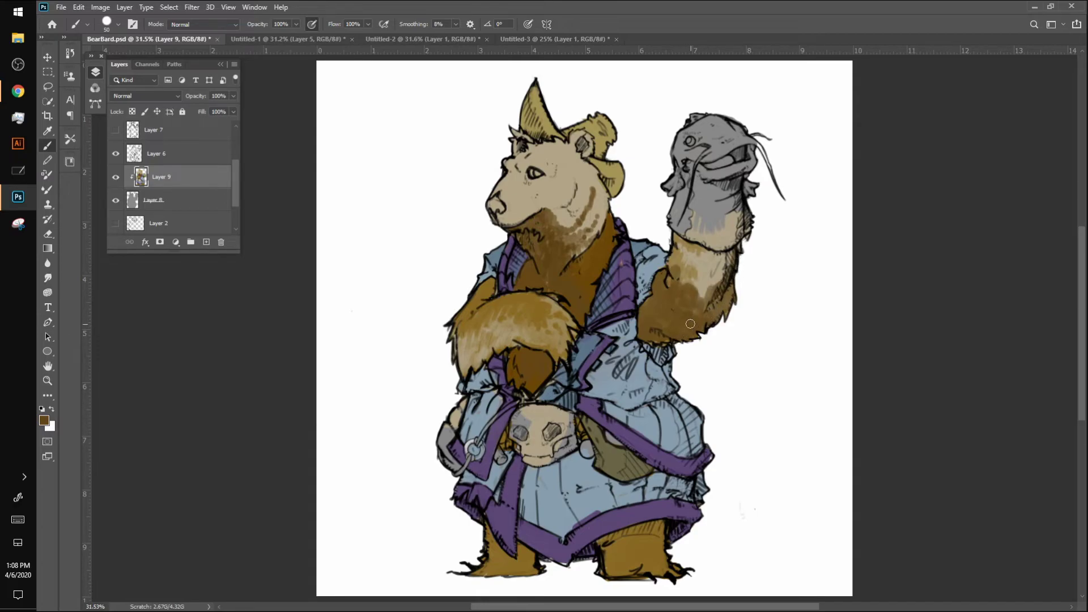
# Add finer dark brown fur strokes across the upper part of the raised forearm, breaking into the light fur
pyautogui.click(673, 287)
pyautogui.press('[')
pyautogui.press('[')
pyautogui.press('[')
pyautogui.press('[')
pyautogui.moveTo(672, 259); pyautogui.dragTo(698, 286)
pyautogui.press(']')
pyautogui.moveTo(694, 277)
pyautogui.mouseDown()
pyautogui.moveTo(702, 288)
pyautogui.moveTo(715, 264)
pyautogui.mouseUp()
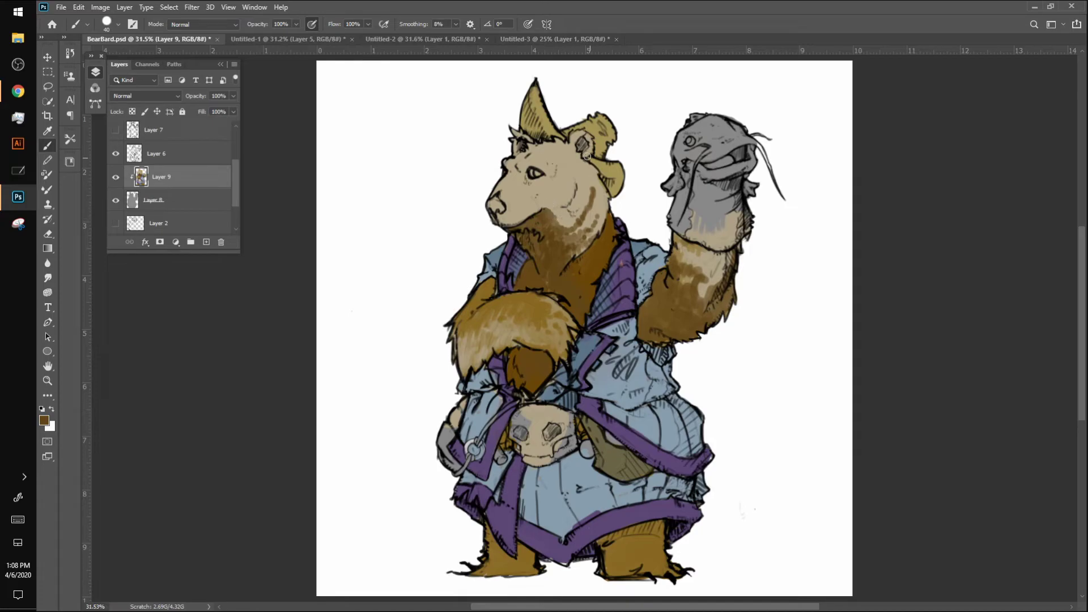
# Sample browns from the body fur and dab spots over the cheek, below the eye and up towards the ear
pyautogui.keyDown('alt'); pyautogui.click(583, 314); pyautogui.keyUp('alt')
pyautogui.keyDown('alt'); pyautogui.click(664, 332); pyautogui.keyUp('alt')
pyautogui.keyDown('alt'); pyautogui.click(589, 266); pyautogui.keyUp('alt')
pyautogui.moveTo(550, 223); pyautogui.dragTo(567, 202)
pyautogui.moveTo(528, 182)
pyautogui.mouseDown()
pyautogui.moveTo(555, 172)
pyautogui.moveTo(528, 183)
pyautogui.moveTo(545, 178)
pyautogui.moveTo(534, 185)
pyautogui.moveTo(547, 195)
pyautogui.moveTo(539, 205)
pyautogui.moveTo(572, 177)
pyautogui.moveTo(560, 212)
pyautogui.moveTo(592, 155)
pyautogui.mouseUp()
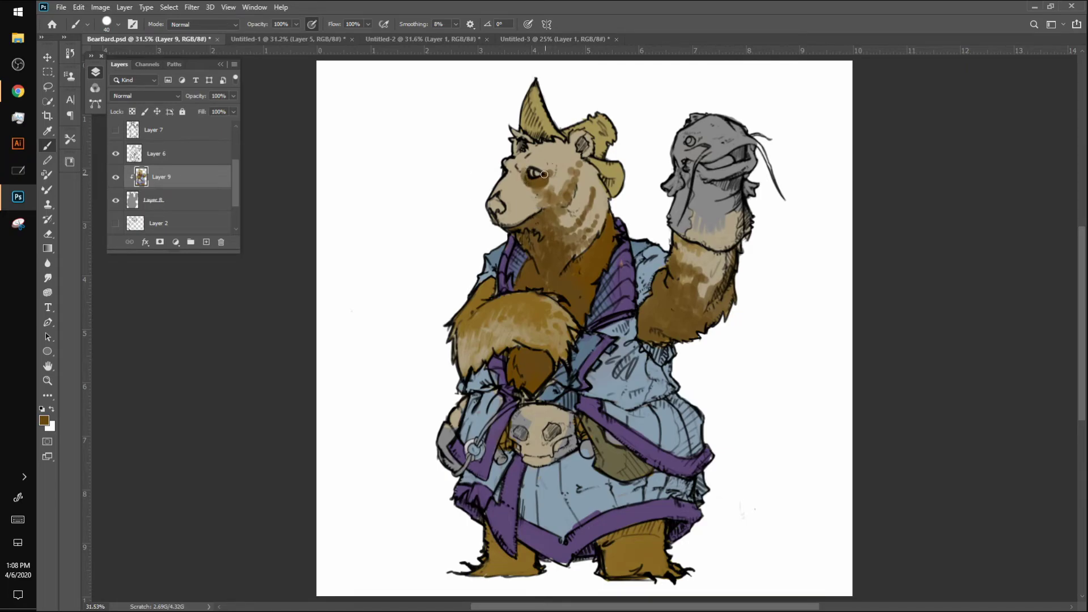
# Blend the cheek fur with golden and mid-brown dabs sampled from the forearm and face, extending them below the eye
pyautogui.keyDown('alt'); pyautogui.click(509, 209); pyautogui.keyUp('alt')
pyautogui.keyDown('alt'); pyautogui.click(533, 307); pyautogui.keyUp('alt')
pyautogui.moveTo(534, 192); pyautogui.dragTo(528, 218)
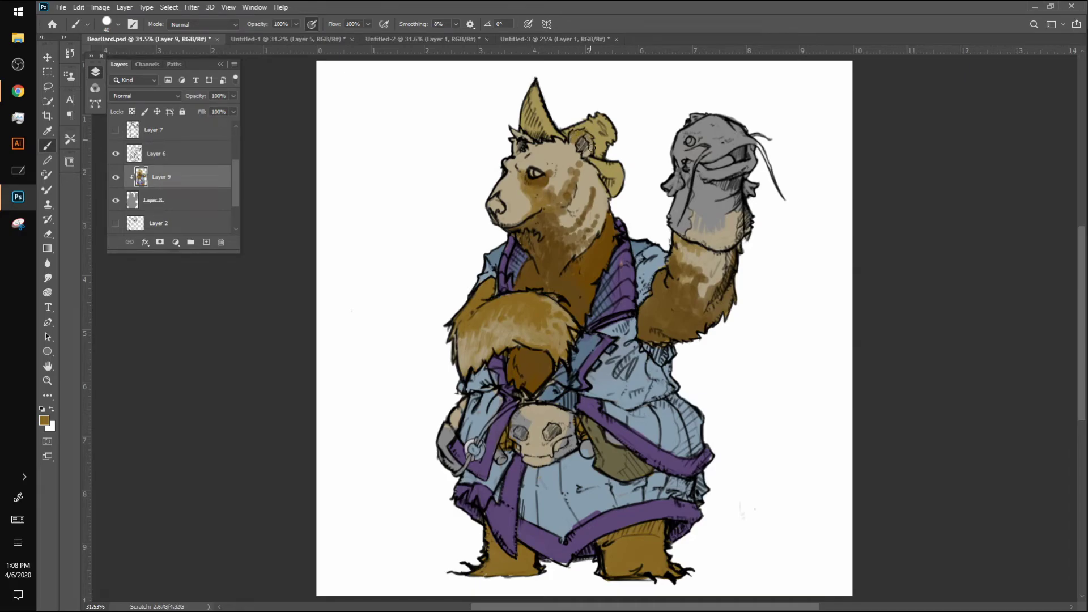
pyautogui.keyDown('alt'); pyautogui.click(561, 187); pyautogui.keyUp('alt')
pyautogui.moveTo(552, 210)
pyautogui.mouseDown()
pyautogui.moveTo(550, 185)
pyautogui.moveTo(566, 173)
pyautogui.mouseUp()
pyautogui.moveTo(564, 221); pyautogui.dragTo(583, 201)
pyautogui.moveTo(576, 240); pyautogui.dragTo(592, 220)
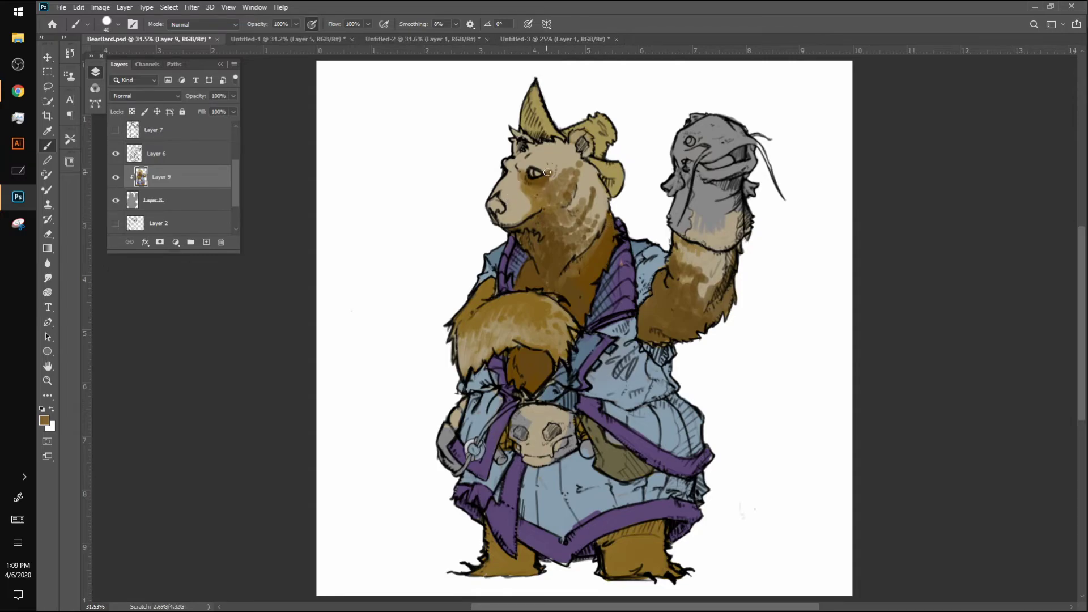
# Set the foreground colour to the dark blue 164465 and fill in the bear's nose
pyautogui.moveTo(494, 201); pyautogui.dragTo(495, 198)
pyautogui.click(44, 420)
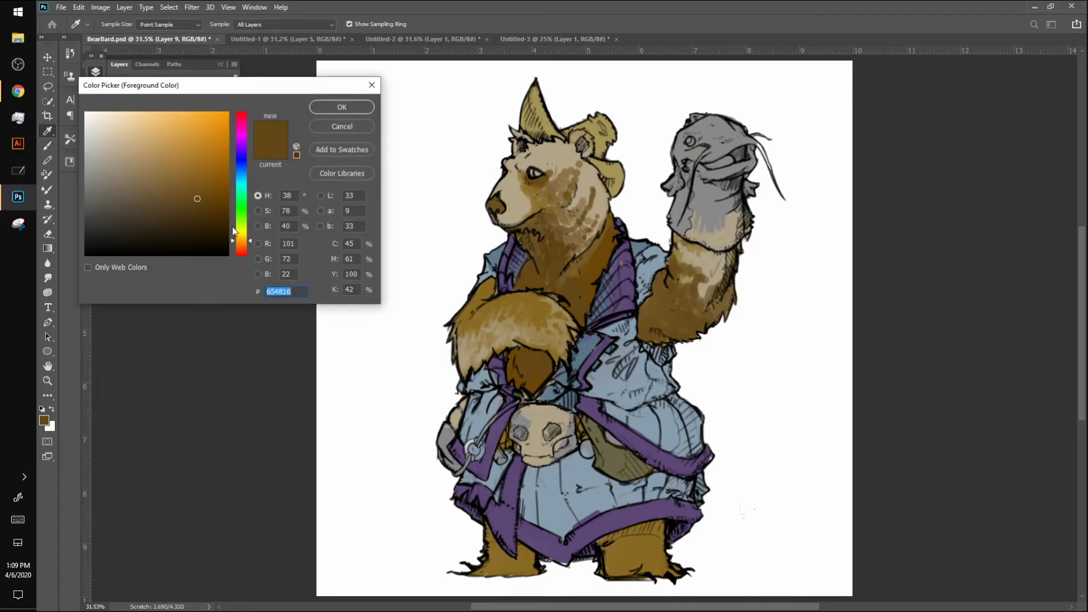
pyautogui.moveTo(247, 187); pyautogui.dragTo(247, 178)
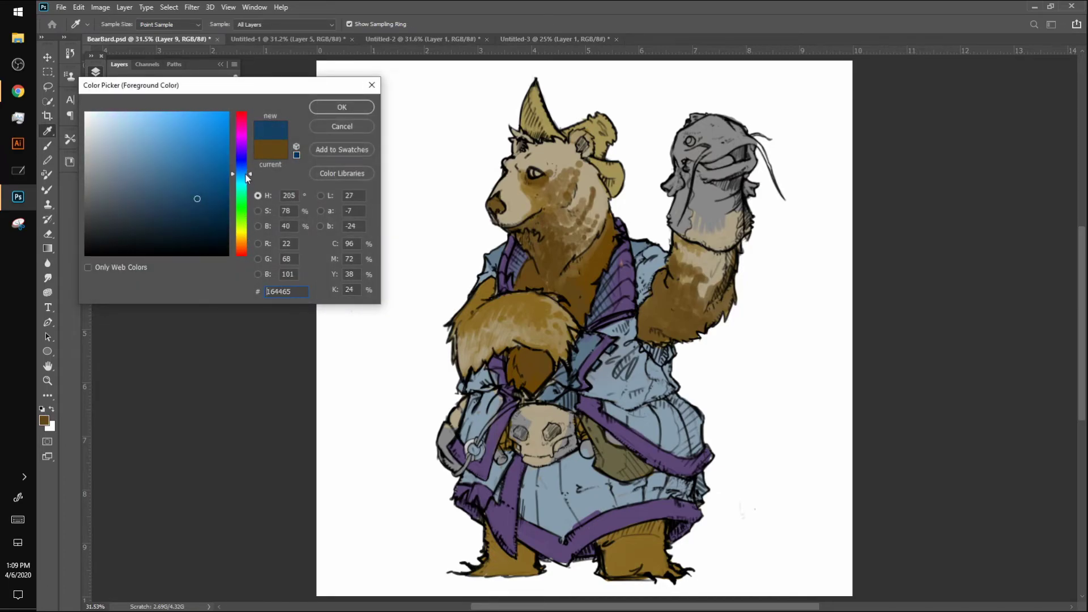
pyautogui.click(333, 104)
pyautogui.moveTo(498, 202); pyautogui.dragTo(494, 207)
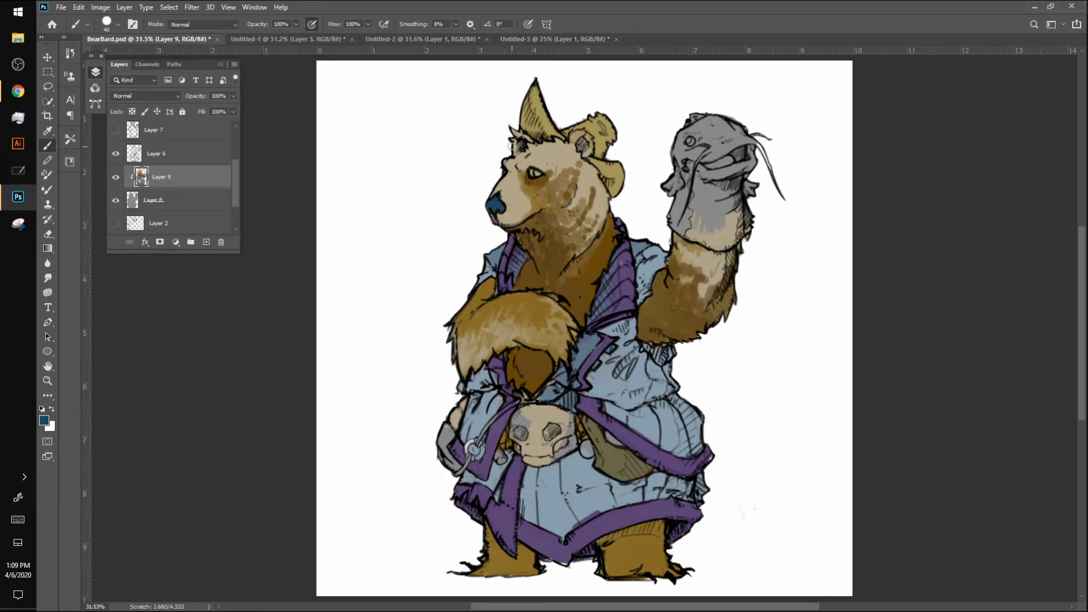
# Pick a lighter yellow-tan and paint it around the eye, over the brow and down the side of the muzzle
pyautogui.keyDown('alt'); pyautogui.click(517, 235); pyautogui.keyUp('alt')
pyautogui.click(43, 421)
pyautogui.click(161, 149)
pyautogui.click(333, 106)
pyautogui.press('[')
pyautogui.moveTo(525, 171); pyautogui.dragTo(536, 164)
# Paint the ears, the forehead below the hat, the area behind the eye and the jawline with brown sampled from the fur
pyautogui.keyDown('alt'); pyautogui.click(554, 311); pyautogui.keyUp('alt')
pyautogui.moveTo(581, 137)
pyautogui.mouseDown()
pyautogui.moveTo(576, 165)
pyautogui.moveTo(597, 146)
pyautogui.moveTo(565, 147)
pyautogui.moveTo(555, 163)
pyautogui.moveTo(579, 153)
pyautogui.moveTo(586, 171)
pyautogui.moveTo(583, 142)
pyautogui.mouseUp()
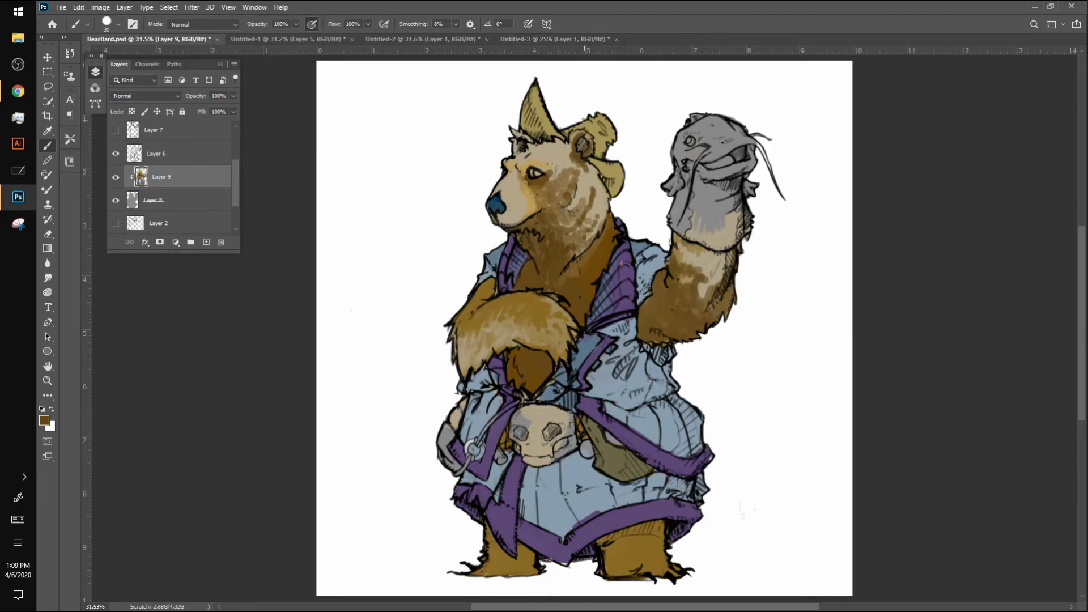
pyautogui.moveTo(615, 97); pyautogui.dragTo(680, 97)
pyautogui.moveTo(395, 204)
pyautogui.mouseDown()
pyautogui.moveTo(392, 218)
pyautogui.moveTo(401, 197)
pyautogui.mouseUp()
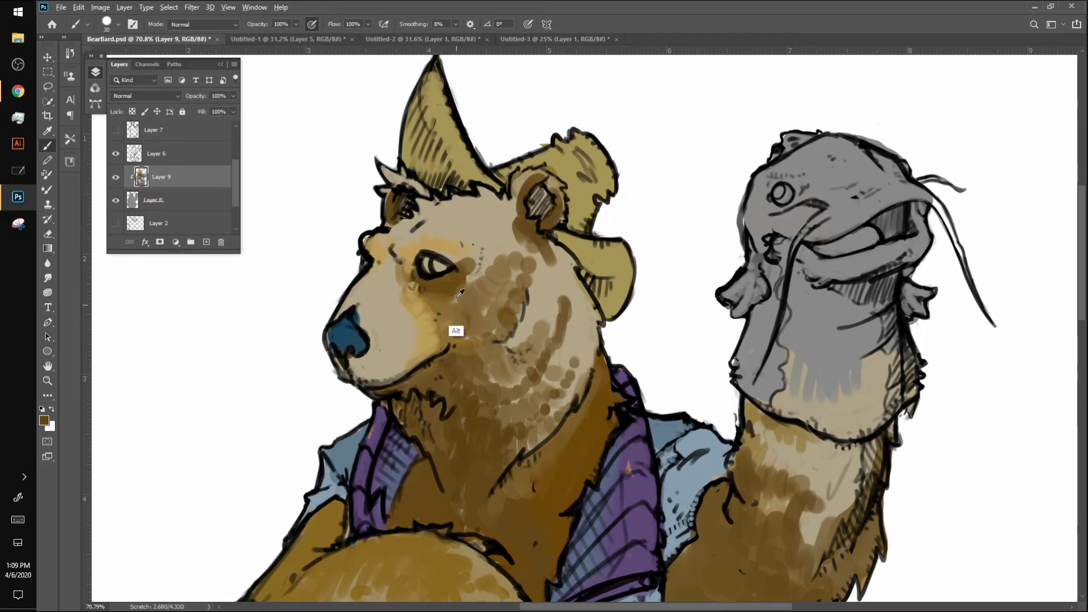
pyautogui.press('[')
pyautogui.moveTo(400, 241)
pyautogui.mouseDown()
pyautogui.moveTo(513, 189)
pyautogui.moveTo(439, 197)
pyautogui.moveTo(421, 210)
pyautogui.moveTo(477, 215)
pyautogui.moveTo(455, 207)
pyautogui.moveTo(479, 195)
pyautogui.moveTo(488, 154)
pyautogui.moveTo(451, 202)
pyautogui.moveTo(493, 177)
pyautogui.mouseUp()
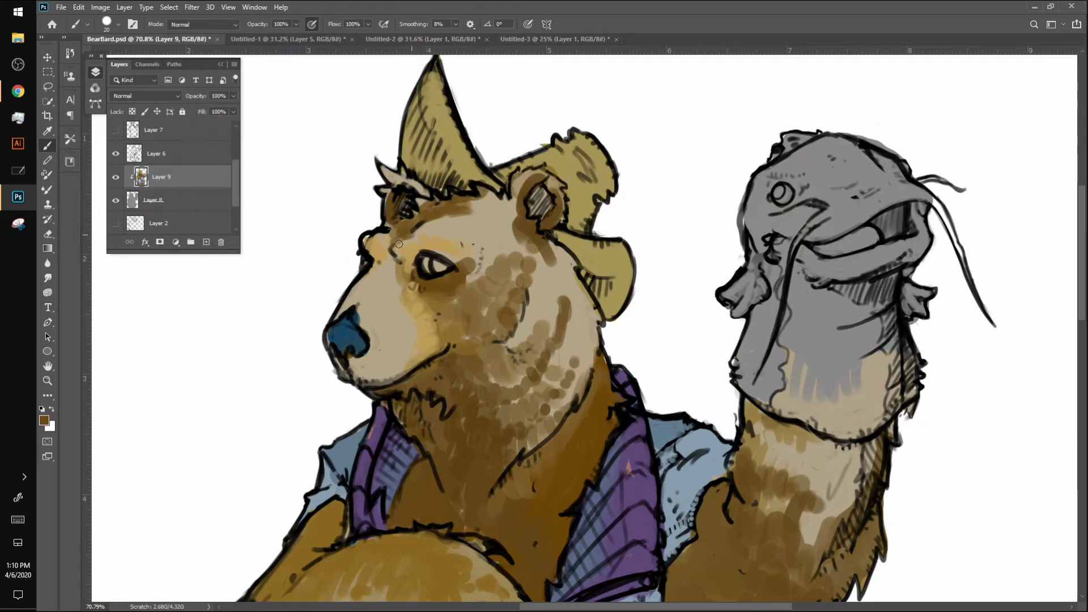
pyautogui.moveTo(446, 351)
pyautogui.mouseDown()
pyautogui.moveTo(478, 315)
pyautogui.moveTo(478, 274)
pyautogui.mouseUp()
pyautogui.moveTo(473, 365)
pyautogui.mouseDown()
pyautogui.moveTo(521, 328)
pyautogui.moveTo(523, 270)
pyautogui.moveTo(526, 312)
pyautogui.moveTo(536, 293)
pyautogui.moveTo(509, 351)
pyautogui.moveTo(468, 368)
pyautogui.moveTo(460, 346)
pyautogui.moveTo(416, 368)
pyautogui.mouseUp()
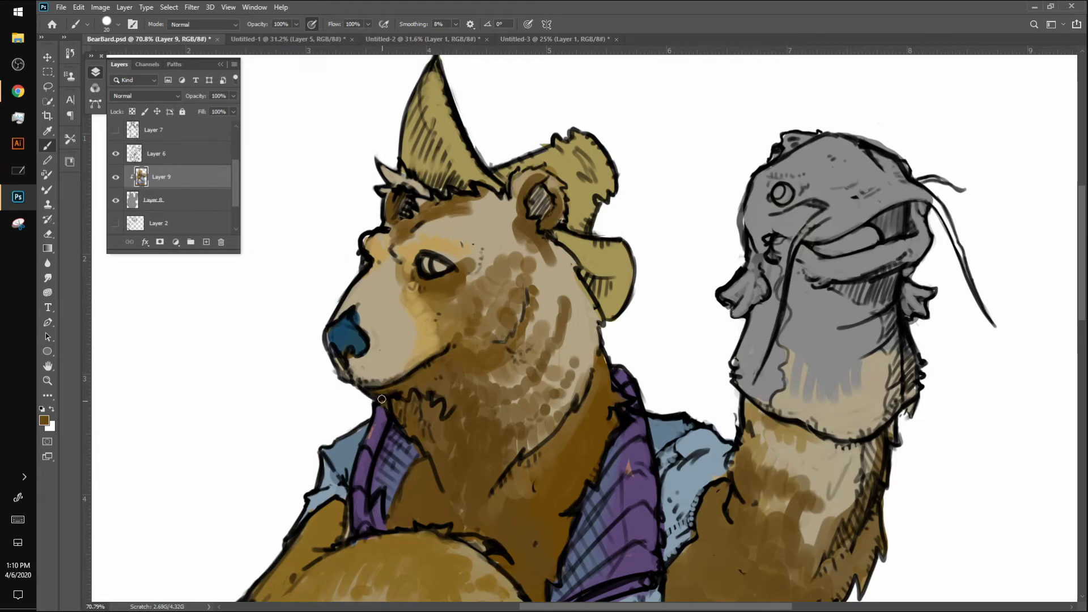
# Sample the muted dark brown and brush it over the fur of the raised forearm
pyautogui.keyDown('alt'); pyautogui.click(374, 460); pyautogui.keyUp('alt')
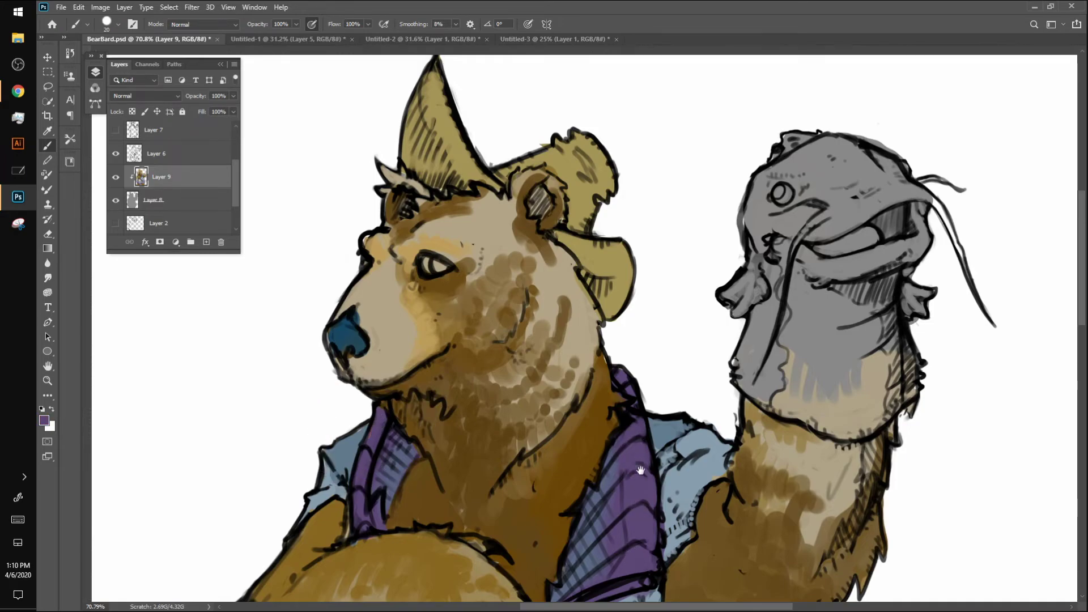
pyautogui.moveTo(636, 478); pyautogui.dragTo(696, 291)
pyautogui.keyDown('alt'); pyautogui.click(457, 473); pyautogui.keyUp('alt')
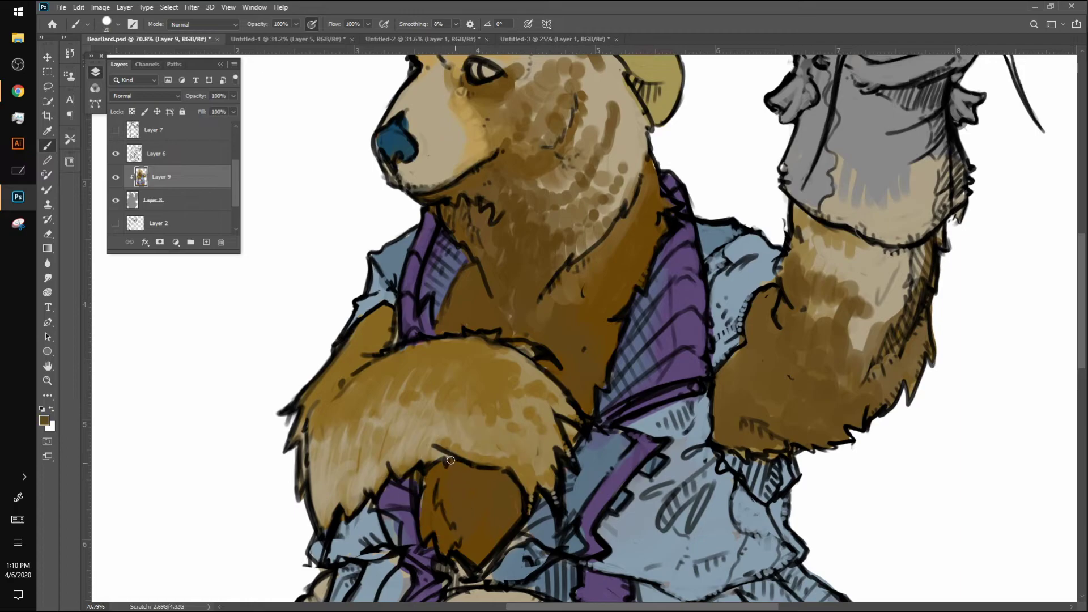
pyautogui.moveTo(792, 379); pyautogui.dragTo(812, 354)
pyautogui.hotkey('ctrl', 'r')
pyautogui.moveTo(846, 312)
pyautogui.mouseDown()
pyautogui.moveTo(785, 416)
pyautogui.moveTo(793, 409)
pyautogui.mouseUp()
# Paint a muted olive shade over the lowered forearm's fur, working from the wrist side across to its middle
pyautogui.moveTo(611, 323); pyautogui.dragTo(693, 116)
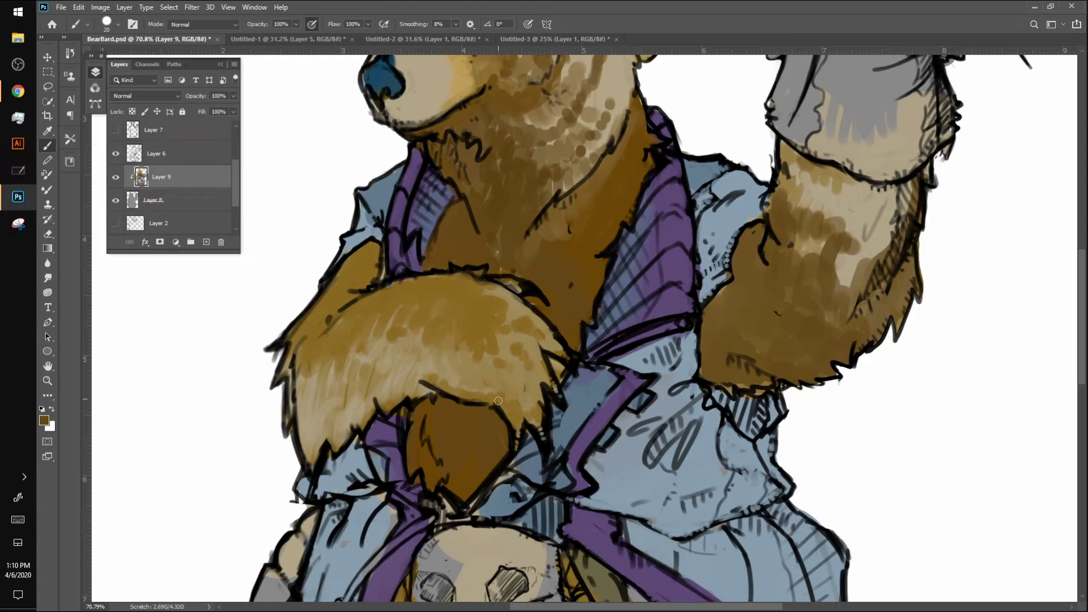
pyautogui.press(']')
pyautogui.keyDown('alt'); pyautogui.click(381, 73); pyautogui.keyUp('alt')
pyautogui.moveTo(510, 400)
pyautogui.mouseDown()
pyautogui.moveTo(532, 372)
pyautogui.moveTo(539, 418)
pyautogui.moveTo(533, 360)
pyautogui.moveTo(546, 383)
pyautogui.moveTo(528, 337)
pyautogui.moveTo(555, 347)
pyautogui.moveTo(501, 299)
pyautogui.moveTo(535, 353)
pyautogui.moveTo(535, 402)
pyautogui.moveTo(500, 397)
pyautogui.mouseUp()
pyautogui.moveTo(389, 405)
pyautogui.mouseDown()
pyautogui.moveTo(443, 372)
pyautogui.moveTo(445, 388)
pyautogui.moveTo(490, 396)
pyautogui.moveTo(459, 332)
pyautogui.moveTo(454, 367)
pyautogui.moveTo(472, 384)
pyautogui.moveTo(466, 353)
pyautogui.moveTo(510, 394)
pyautogui.moveTo(496, 350)
pyautogui.moveTo(518, 338)
pyautogui.moveTo(495, 297)
pyautogui.moveTo(527, 370)
pyautogui.mouseUp()
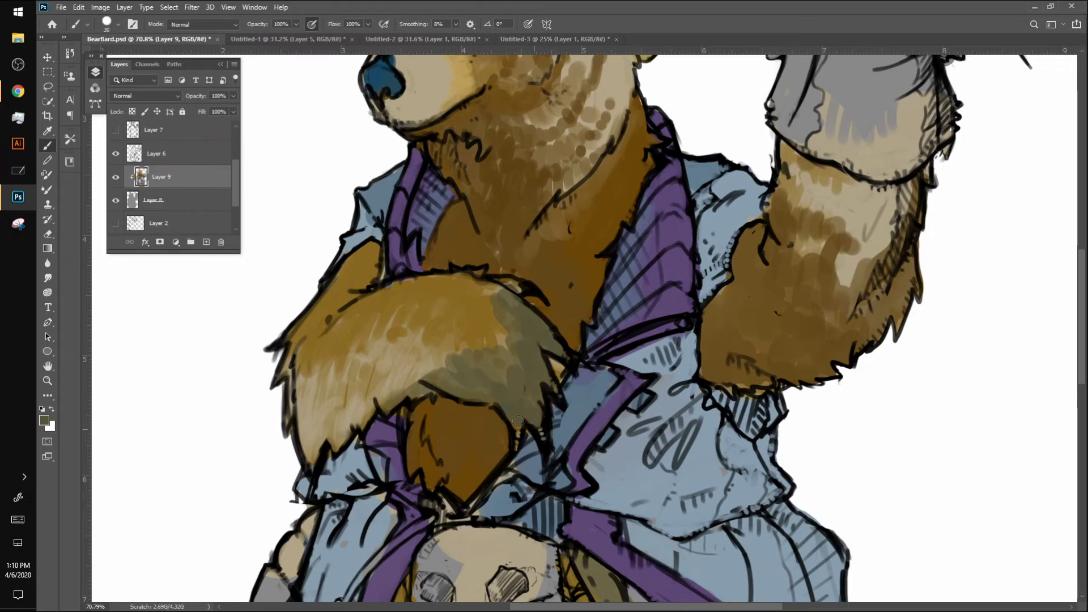
pyautogui.moveTo(538, 428)
pyautogui.mouseDown()
pyautogui.moveTo(488, 289)
pyautogui.moveTo(513, 289)
pyautogui.mouseUp()
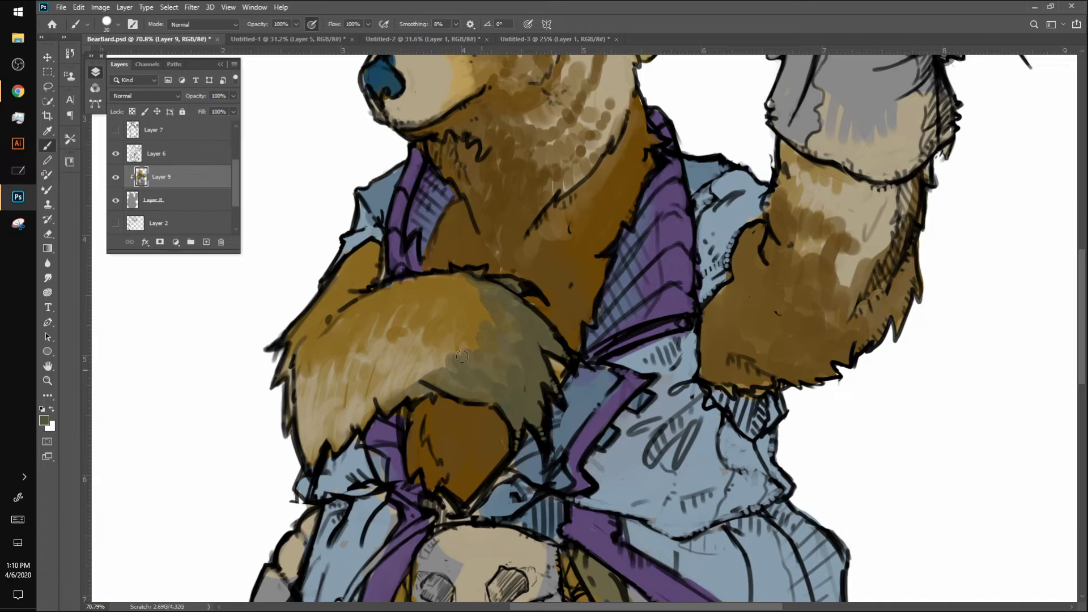
pyautogui.hotkey('ctrl', '0')
pyautogui.moveTo(516, 301)
pyautogui.mouseDown()
pyautogui.moveTo(485, 303)
pyautogui.moveTo(514, 300)
pyautogui.moveTo(501, 313)
pyautogui.moveTo(520, 311)
pyautogui.moveTo(485, 354)
pyautogui.moveTo(516, 341)
pyautogui.moveTo(537, 310)
pyautogui.moveTo(521, 344)
pyautogui.mouseUp()
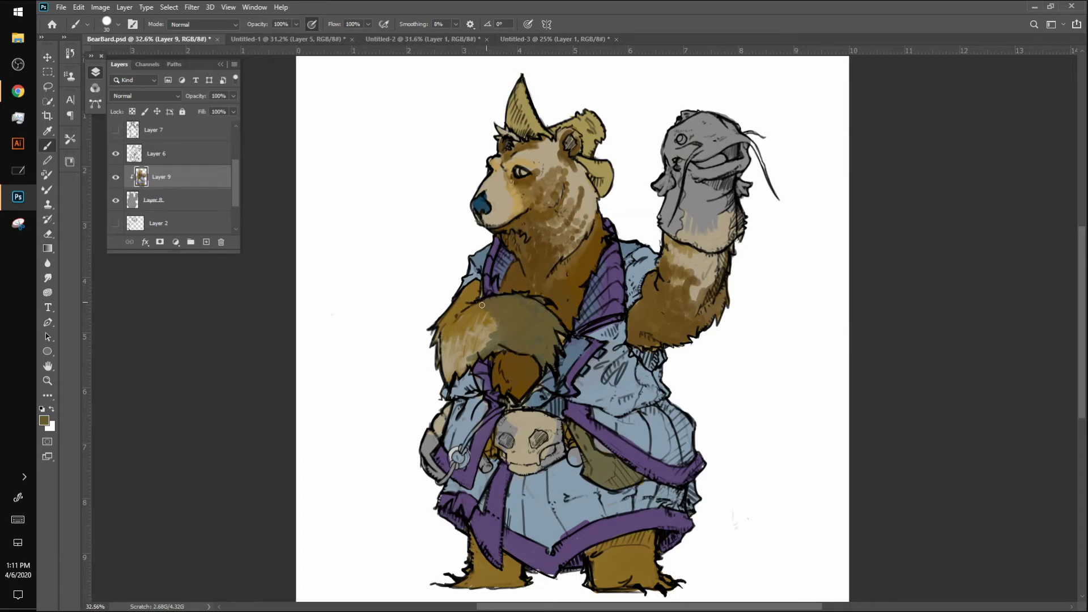
pyautogui.moveTo(469, 318)
pyautogui.mouseDown()
pyautogui.moveTo(497, 335)
pyautogui.moveTo(462, 367)
pyautogui.moveTo(472, 344)
pyautogui.moveTo(454, 326)
pyautogui.moveTo(456, 338)
pyautogui.moveTo(497, 321)
pyautogui.moveTo(459, 344)
pyautogui.moveTo(452, 364)
pyautogui.moveTo(485, 342)
pyautogui.mouseUp()
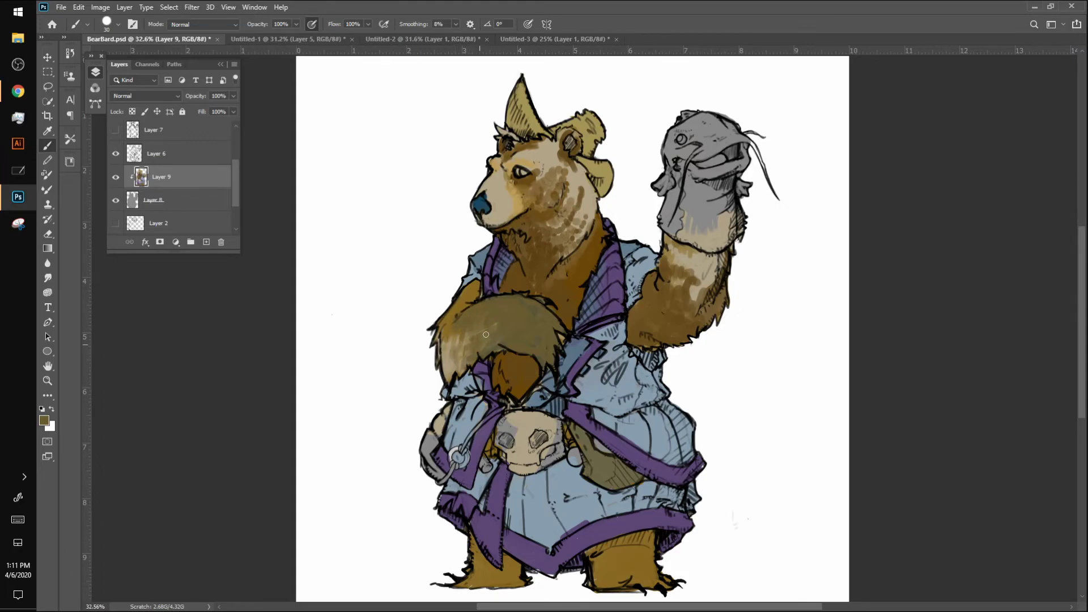
# Sample browns from the upper arm, chest and neck, and dab fur texture down the chest and side of the neck
pyautogui.keyDown('alt'); pyautogui.click(477, 286); pyautogui.keyUp('alt')
pyautogui.keyDown('alt'); pyautogui.click(485, 274); pyautogui.keyUp('alt')
pyautogui.keyDown('alt'); pyautogui.click(476, 285); pyautogui.keyUp('alt')
pyautogui.keyDown('alt'); pyautogui.click(462, 284); pyautogui.keyUp('alt')
pyautogui.keyDown('alt'); pyautogui.click(557, 341); pyautogui.keyUp('alt')
pyautogui.keyDown('alt'); pyautogui.click(574, 257); pyautogui.keyUp('alt')
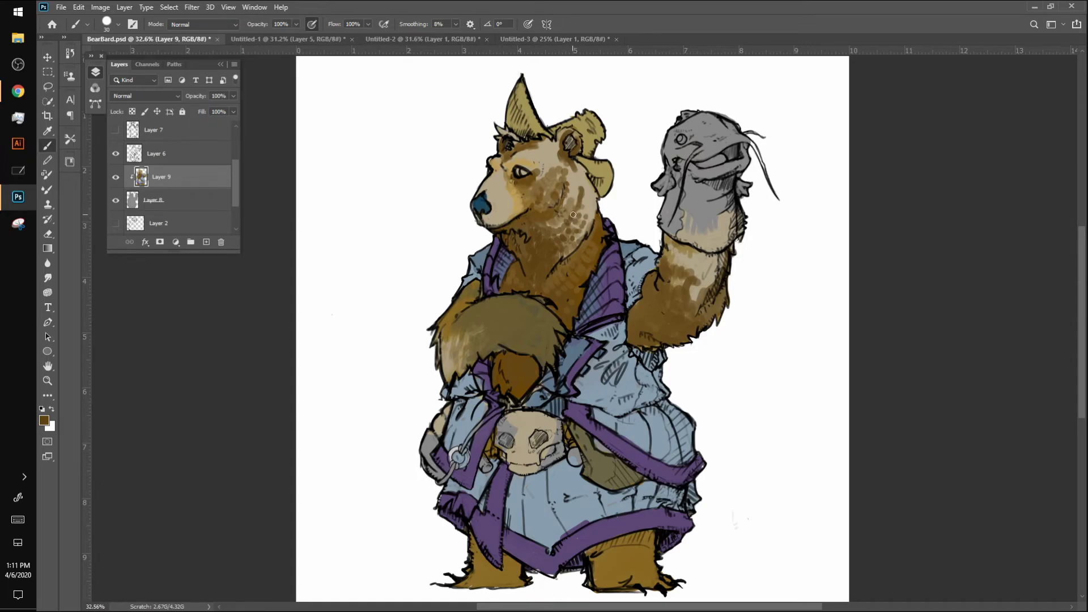
# Dab light tan spots sampled from the face over the brown cheek fur and just behind the eye
pyautogui.keyDown('alt'); pyautogui.click(543, 184); pyautogui.keyUp('alt')
pyautogui.moveTo(536, 188); pyautogui.dragTo(553, 170)
pyautogui.moveTo(554, 221); pyautogui.dragTo(571, 190)
pyautogui.moveTo(554, 200); pyautogui.dragTo(557, 180)
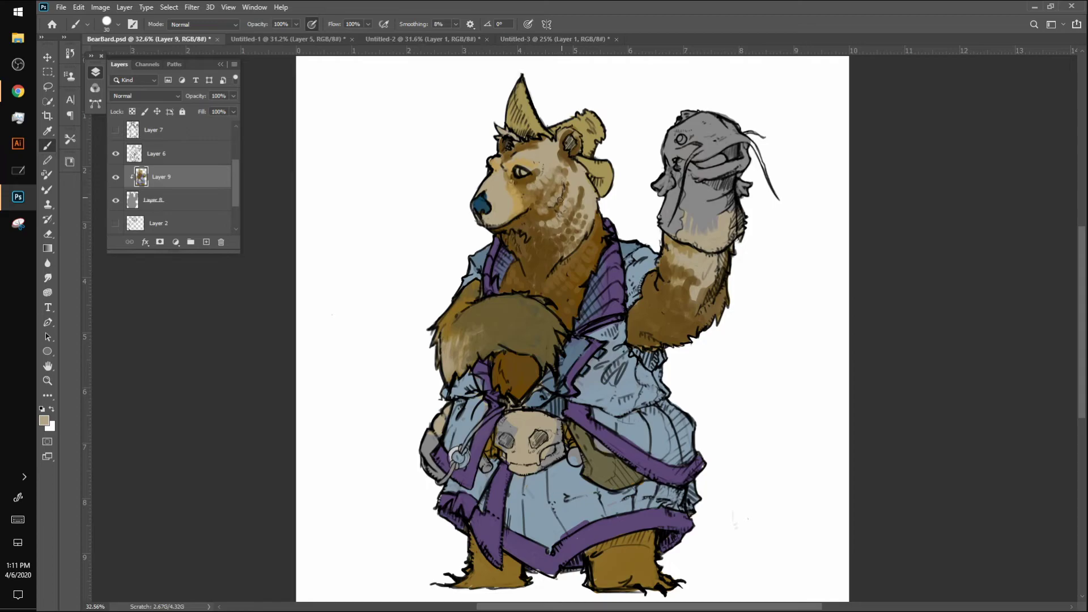
pyautogui.keyDown('alt'); pyautogui.click(520, 186); pyautogui.keyUp('alt')
pyautogui.moveTo(531, 189); pyautogui.dragTo(551, 176)
pyautogui.click(550, 168)
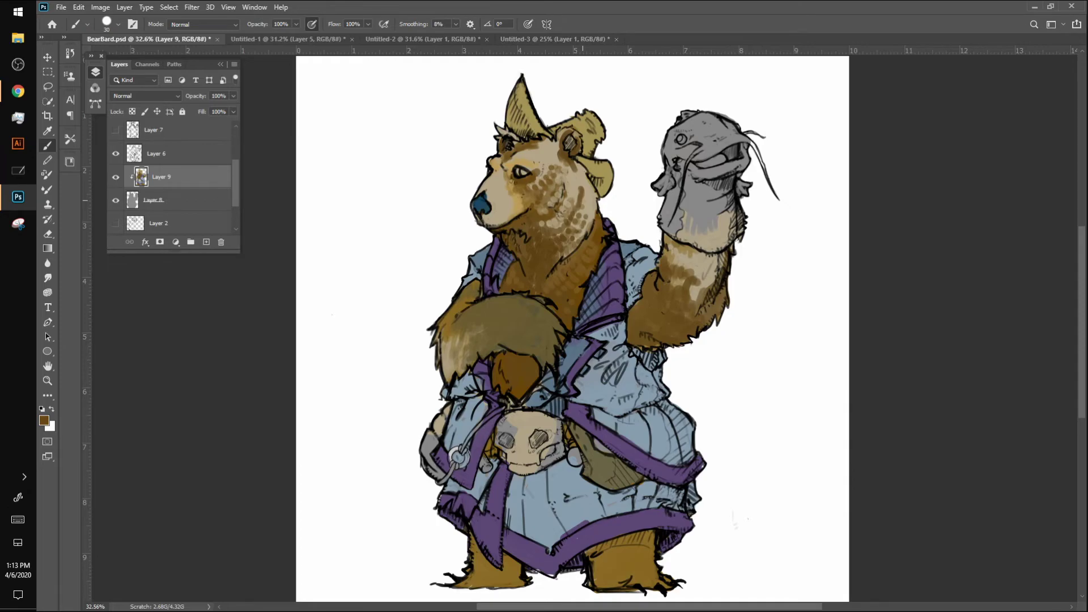
# Sample brown from the throat and add smaller dabs to the cheek with a reduced brush
pyautogui.press('alt')
pyautogui.keyDown('alt'); pyautogui.click(517, 229); pyautogui.keyUp('alt')
pyautogui.press('[')
pyautogui.press('[')
pyautogui.press('[')
pyautogui.moveTo(533, 198); pyautogui.dragTo(536, 171)
# Paint brown fur strokes from the jaw up across the back of the cheek, covering some of the light spots
pyautogui.keyDown('alt'); pyautogui.click(523, 180); pyautogui.keyUp('alt')
pyautogui.scroll(3, 646, 337)
pyautogui.scroll(2, 448, 229)
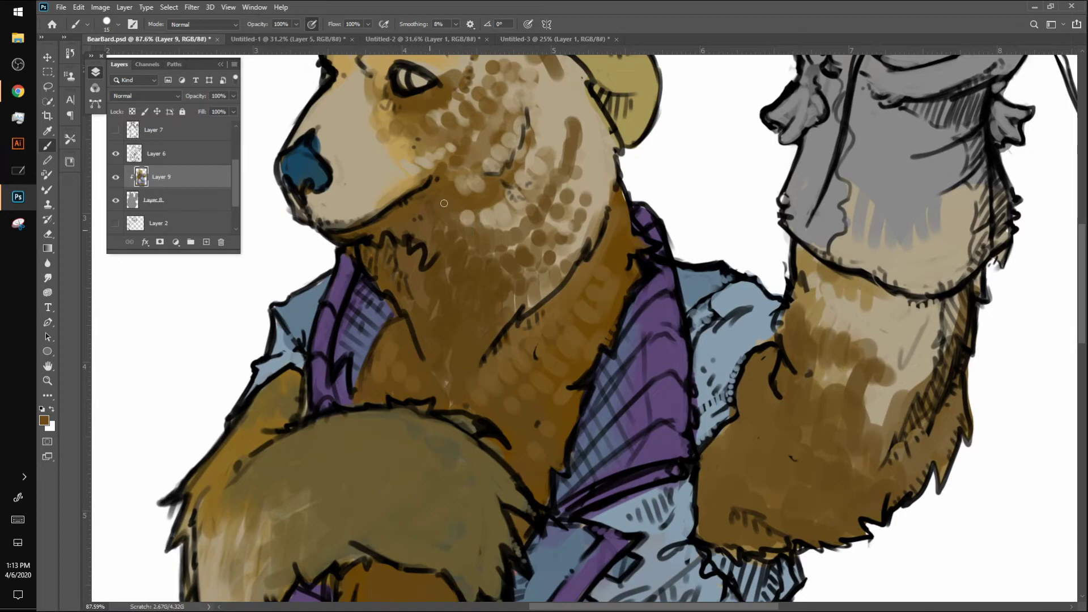
pyautogui.moveTo(457, 223)
pyautogui.mouseDown()
pyautogui.moveTo(487, 158)
pyautogui.moveTo(464, 217)
pyautogui.moveTo(470, 207)
pyautogui.moveTo(476, 225)
pyautogui.moveTo(492, 202)
pyautogui.moveTo(504, 208)
pyautogui.moveTo(510, 192)
pyautogui.moveTo(526, 193)
pyautogui.moveTo(507, 157)
pyautogui.moveTo(515, 187)
pyautogui.moveTo(528, 189)
pyautogui.moveTo(530, 108)
pyautogui.mouseUp()
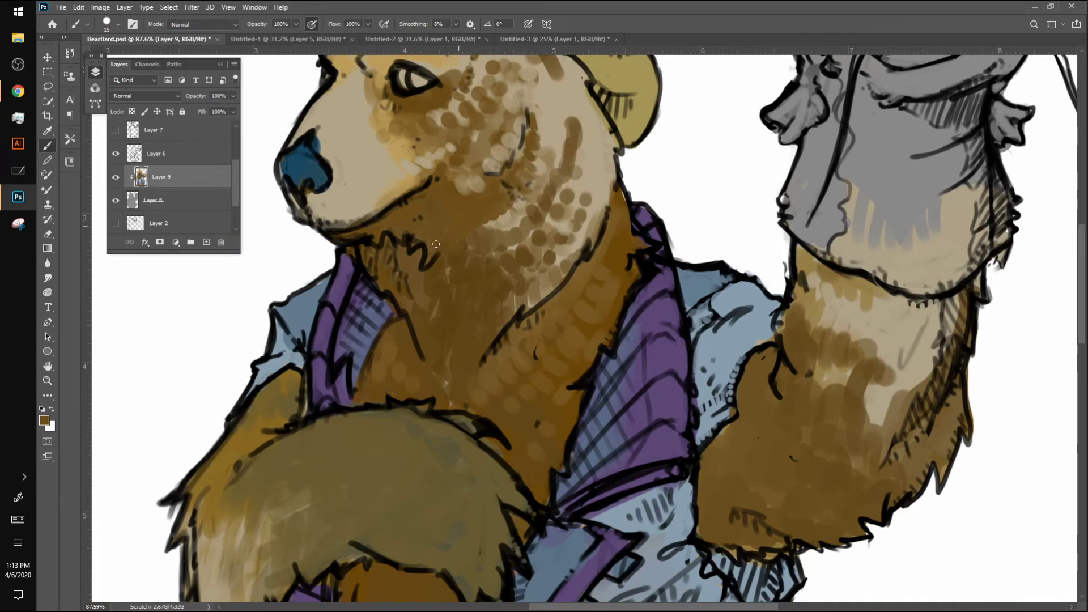
pyautogui.moveTo(491, 233)
pyautogui.mouseDown()
pyautogui.moveTo(503, 225)
pyautogui.moveTo(494, 244)
pyautogui.moveTo(553, 195)
pyautogui.moveTo(547, 107)
pyautogui.mouseUp()
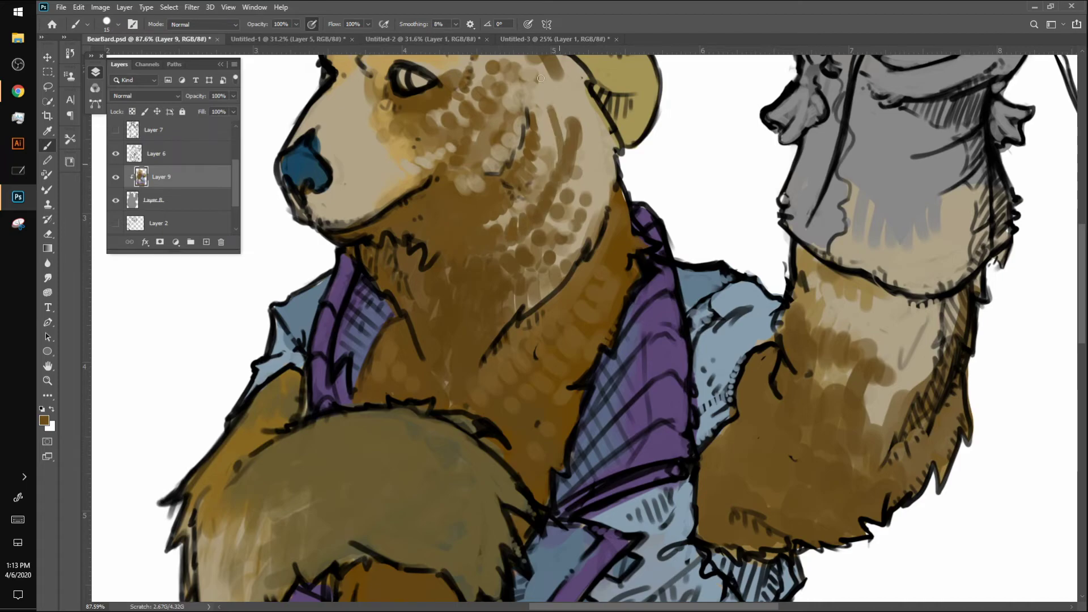
# Smooth the fur along the back of the neck and down the throat with broad brown strokes
pyautogui.press(']')
pyautogui.press(']')
pyautogui.press(']')
pyautogui.press(']')
pyautogui.press(']')
pyautogui.moveTo(620, 181)
pyautogui.mouseDown()
pyautogui.moveTo(606, 158)
pyautogui.moveTo(538, 339)
pyautogui.moveTo(607, 169)
pyautogui.moveTo(514, 354)
pyautogui.moveTo(593, 227)
pyautogui.moveTo(536, 281)
pyautogui.mouseUp()
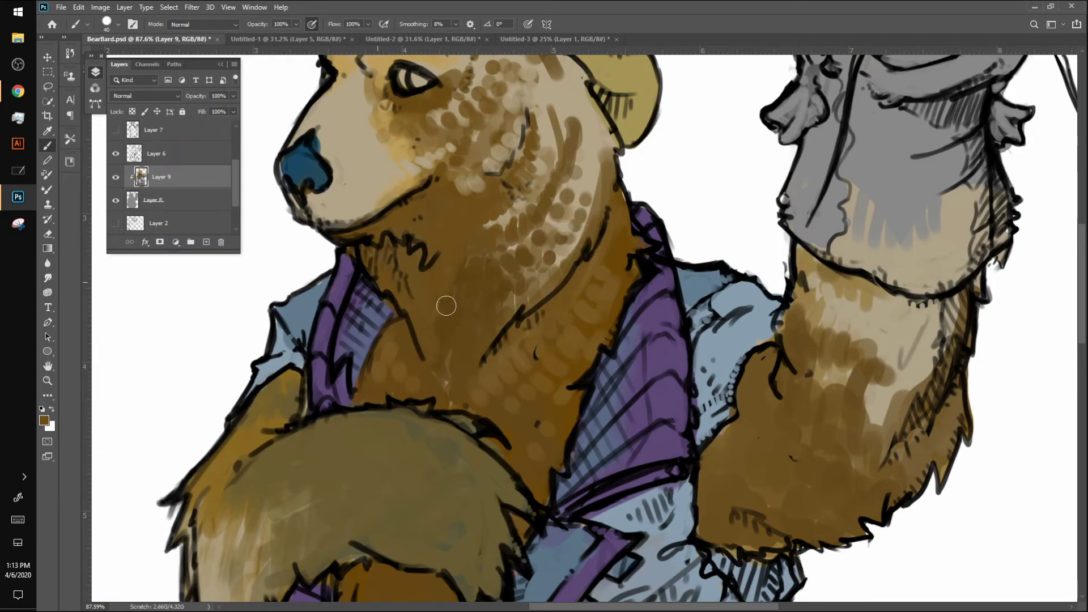
# Paint the muzzle's sampled light tan over its yellow patch and tidy the fur around the nose with a much smaller brush
pyautogui.keyDown('alt'); pyautogui.click(368, 142); pyautogui.keyUp('alt')
pyautogui.moveTo(388, 158)
pyautogui.mouseDown()
pyautogui.moveTo(363, 109)
pyautogui.moveTo(430, 105)
pyautogui.moveTo(361, 89)
pyautogui.moveTo(406, 114)
pyautogui.moveTo(399, 128)
pyautogui.moveTo(364, 87)
pyautogui.moveTo(396, 133)
pyautogui.moveTo(443, 162)
pyautogui.moveTo(375, 132)
pyautogui.moveTo(379, 119)
pyautogui.moveTo(419, 153)
pyautogui.mouseUp()
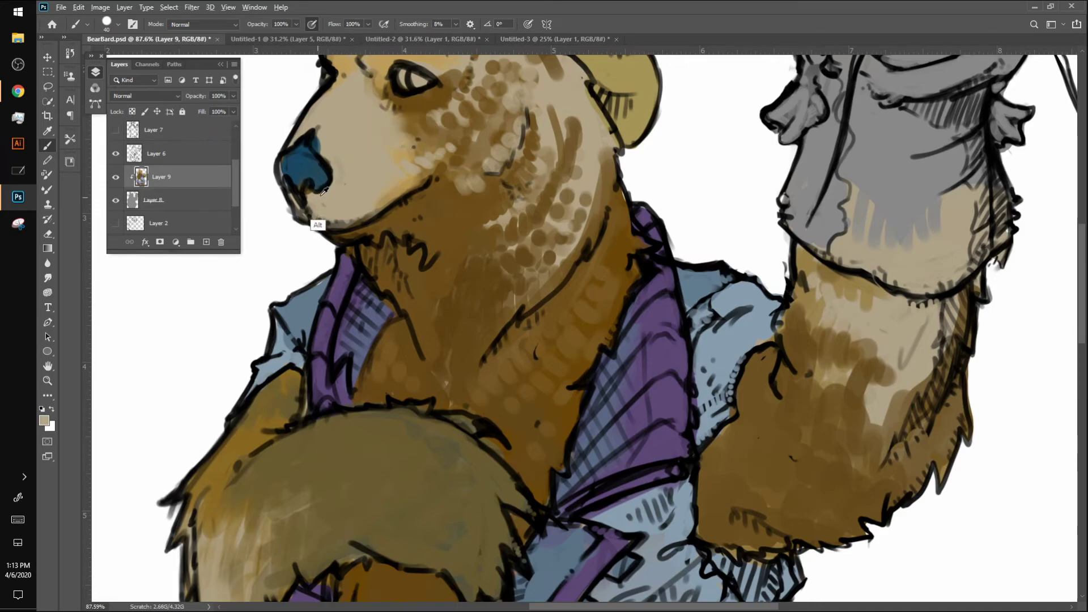
pyautogui.press('[')
pyautogui.press('[')
pyautogui.press('[')
pyautogui.press('[')
pyautogui.press('[')
pyautogui.press('[')
pyautogui.press('[')
pyautogui.press('[')
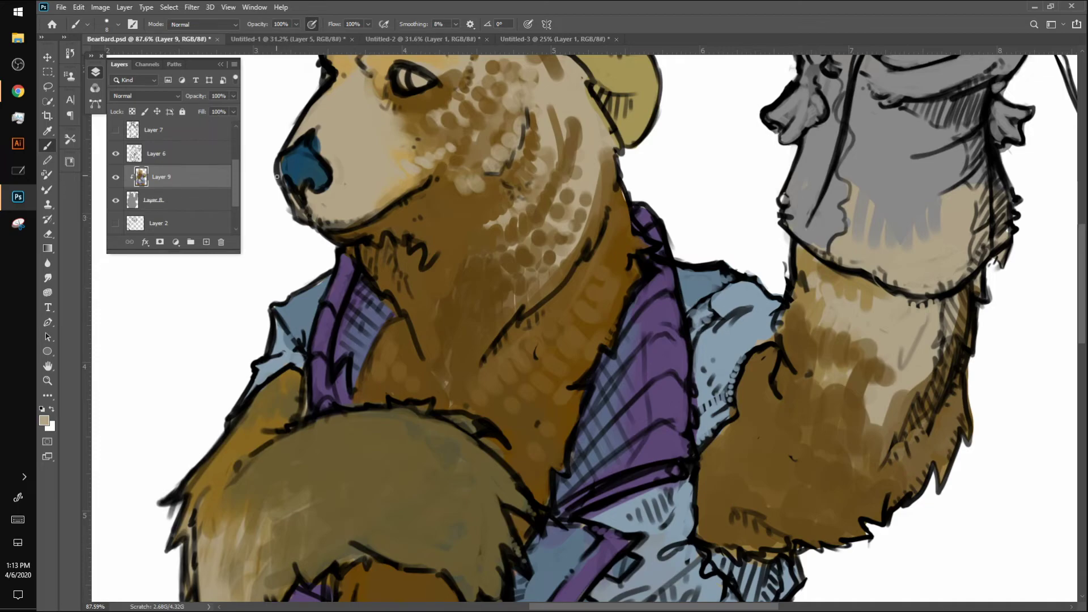
# Refine the nose's edges on Layer 9 with sampled blue and tan, extending the blue up onto the muzzle's bridge
pyautogui.keyDown('alt'); pyautogui.click(296, 159); pyautogui.keyUp('alt')
pyautogui.hotkey('alt', '[')
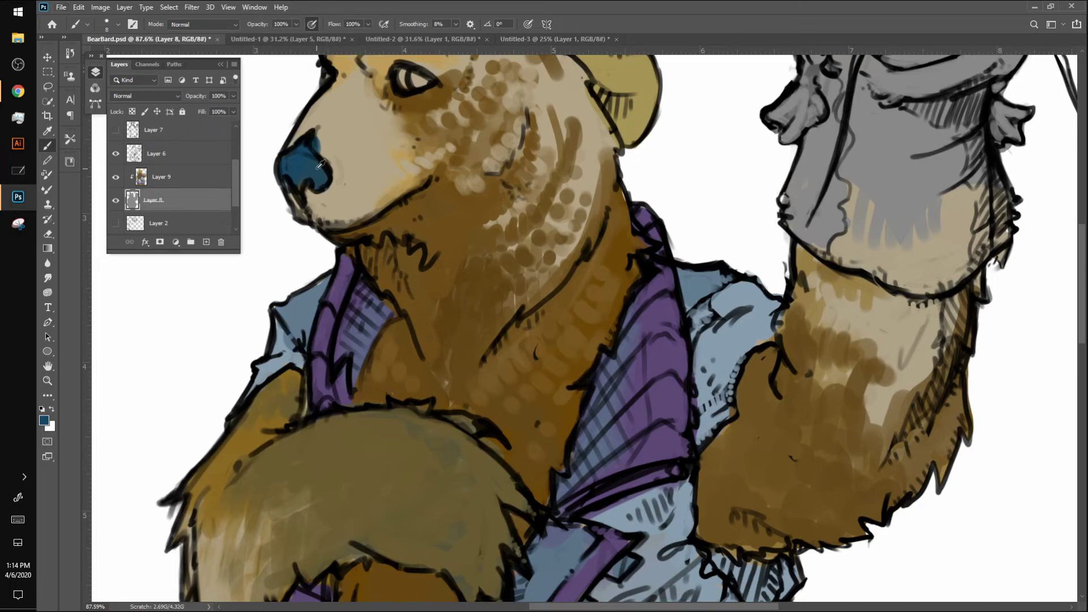
pyautogui.hotkey('alt', ']')
pyautogui.keyDown('alt'); pyautogui.click(322, 138); pyautogui.keyUp('alt')
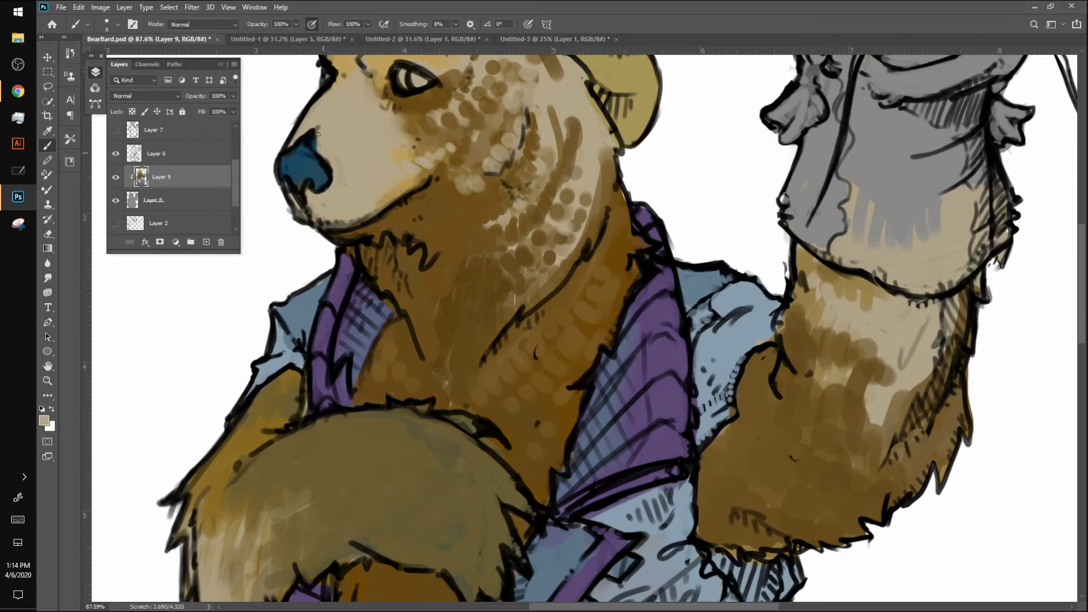
pyautogui.keyDown('alt'); pyautogui.click(304, 180); pyautogui.keyUp('alt')
pyautogui.moveTo(310, 143); pyautogui.dragTo(321, 124)
# Paint the nose's blue along the bear's mouth line from the chin up to the corner of the mouth
pyautogui.moveTo(314, 216)
pyautogui.mouseDown()
pyautogui.moveTo(350, 227)
pyautogui.moveTo(388, 204)
pyautogui.mouseUp()
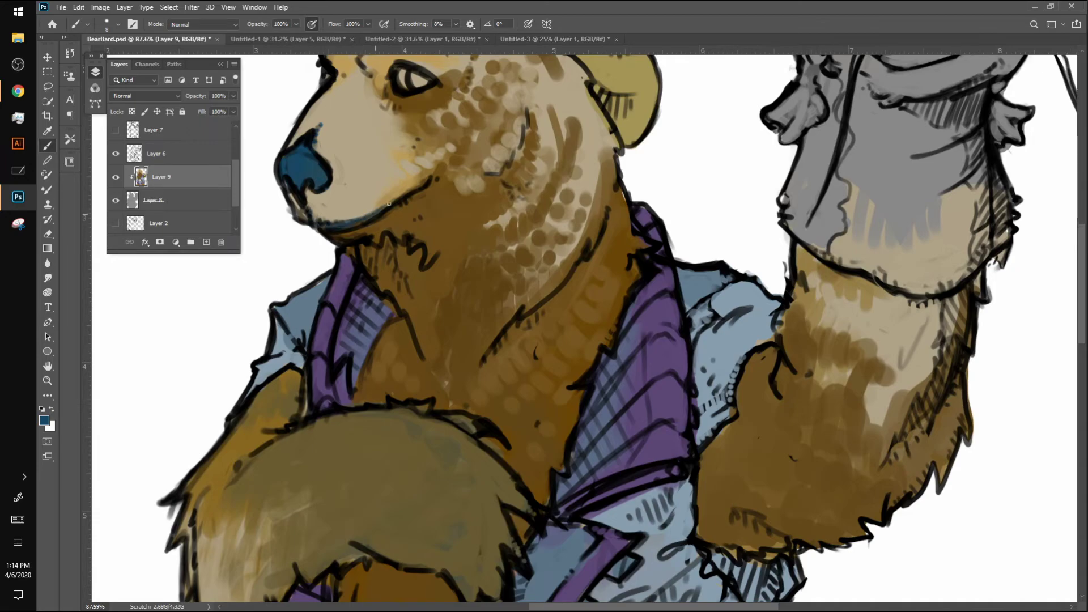
pyautogui.moveTo(355, 225)
pyautogui.mouseDown()
pyautogui.moveTo(374, 214)
pyautogui.moveTo(353, 201)
pyautogui.moveTo(349, 220)
pyautogui.moveTo(395, 204)
pyautogui.moveTo(430, 175)
pyautogui.mouseUp()
pyautogui.click(353, 219)
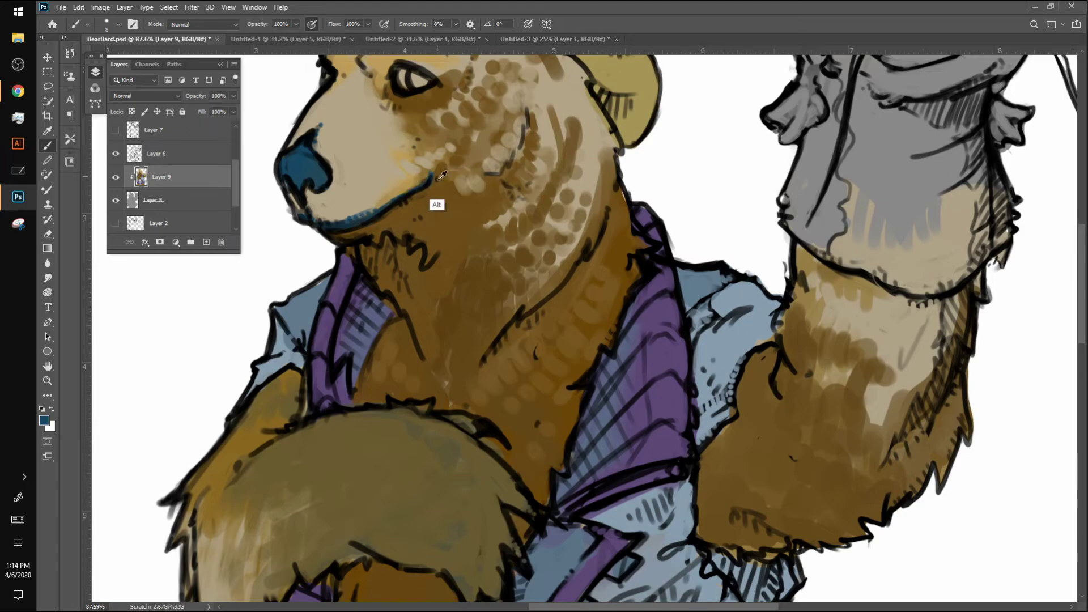
pyautogui.keyDown('alt'); pyautogui.click(306, 170); pyautogui.keyUp('alt')
pyautogui.click(435, 166)
pyautogui.click(438, 161)
# Paint short strokes of the face's sampled light tan along the lower edge of the brown forehead band on Layer 9
pyautogui.moveTo(439, 161); pyautogui.dragTo(448, 254)
pyautogui.scroll(3, 442, 149)
pyautogui.moveTo(271, 165); pyautogui.dragTo(384, 238)
pyautogui.keyDown('alt'); pyautogui.click(384, 238); pyautogui.keyUp('alt')
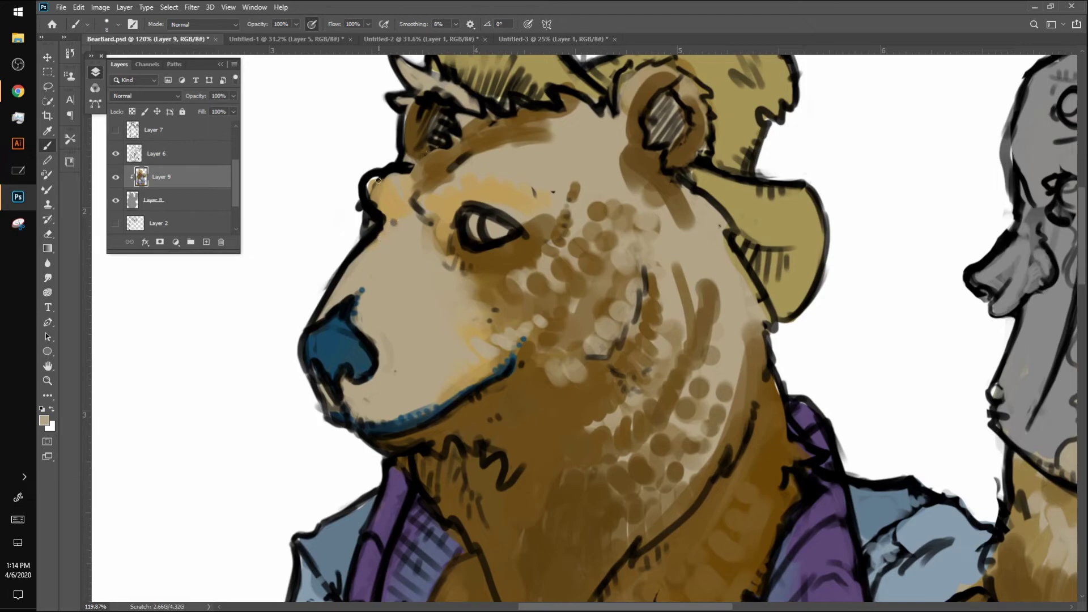
pyautogui.keyDown('alt'); pyautogui.click(385, 212); pyautogui.keyUp('alt')
pyautogui.click(163, 200)
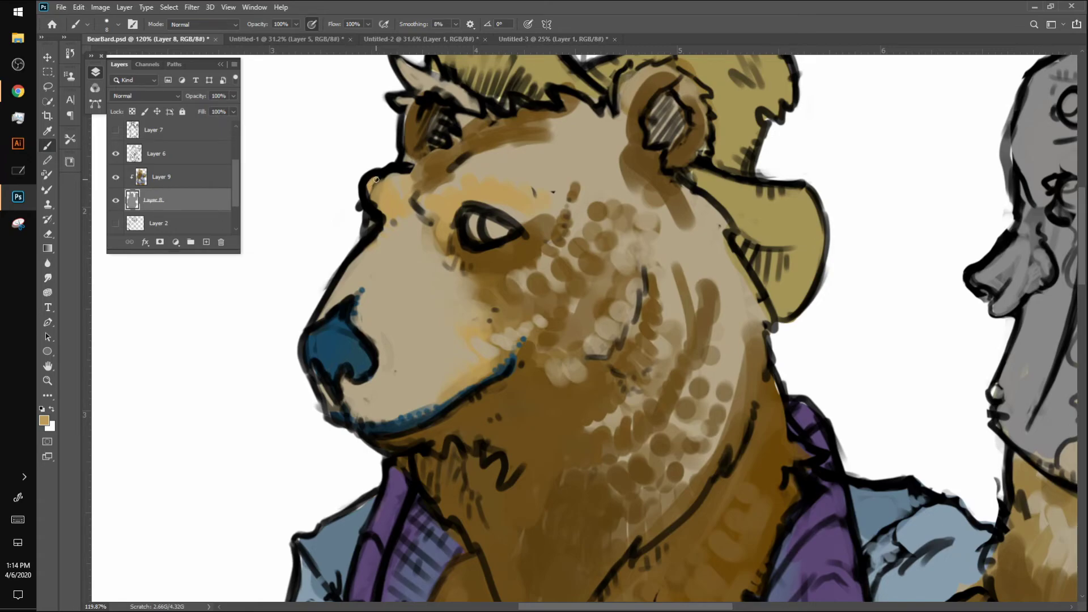
pyautogui.keyDown('alt'); pyautogui.click(459, 195); pyautogui.keyUp('alt')
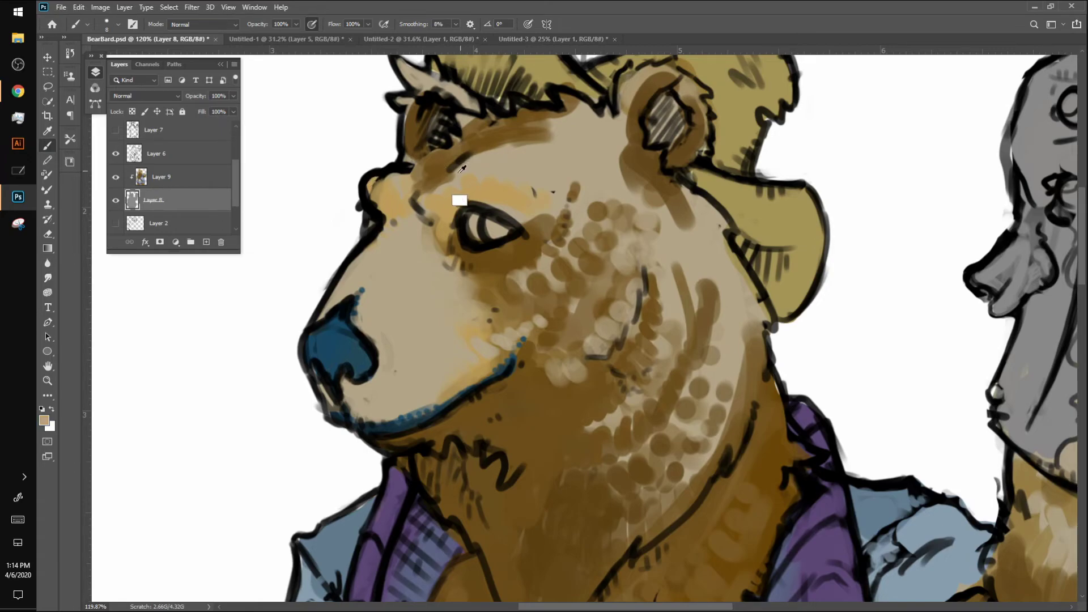
pyautogui.click(173, 179)
pyautogui.moveTo(426, 193); pyautogui.dragTo(450, 168)
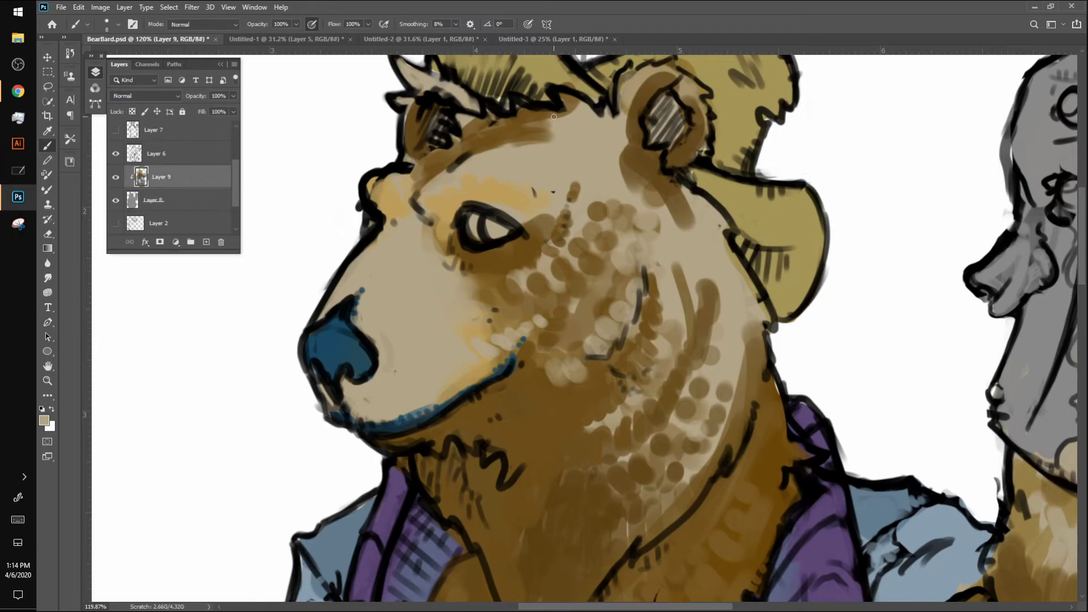
pyautogui.moveTo(487, 154)
pyautogui.mouseDown()
pyautogui.moveTo(514, 145)
pyautogui.moveTo(475, 153)
pyautogui.moveTo(565, 139)
pyautogui.moveTo(535, 142)
pyautogui.moveTo(553, 131)
pyautogui.moveTo(522, 126)
pyautogui.moveTo(568, 123)
pyautogui.moveTo(566, 111)
pyautogui.moveTo(600, 101)
pyautogui.moveTo(522, 131)
pyautogui.moveTo(556, 133)
pyautogui.mouseUp()
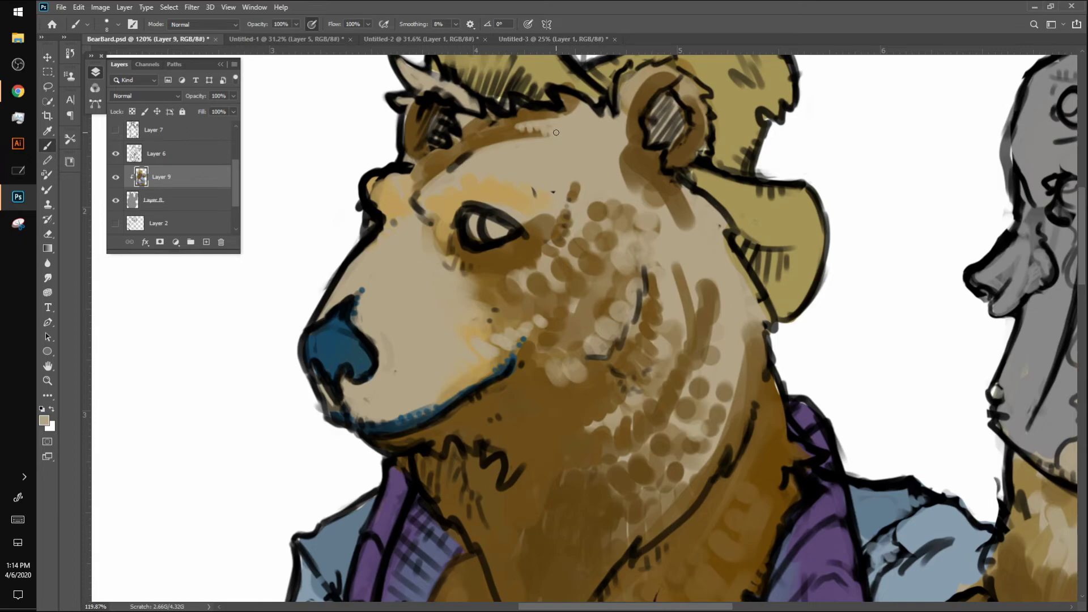
pyautogui.moveTo(432, 183); pyautogui.dragTo(445, 169)
# Cover the yellow patch on the cheek above the mouth corner with light tan using a larger brush
pyautogui.press(']')
pyautogui.press(']')
pyautogui.press(']')
pyautogui.press(']')
pyautogui.moveTo(488, 335)
pyautogui.mouseDown()
pyautogui.moveTo(544, 306)
pyautogui.moveTo(539, 292)
pyautogui.mouseUp()
pyautogui.moveTo(477, 320); pyautogui.dragTo(526, 313)
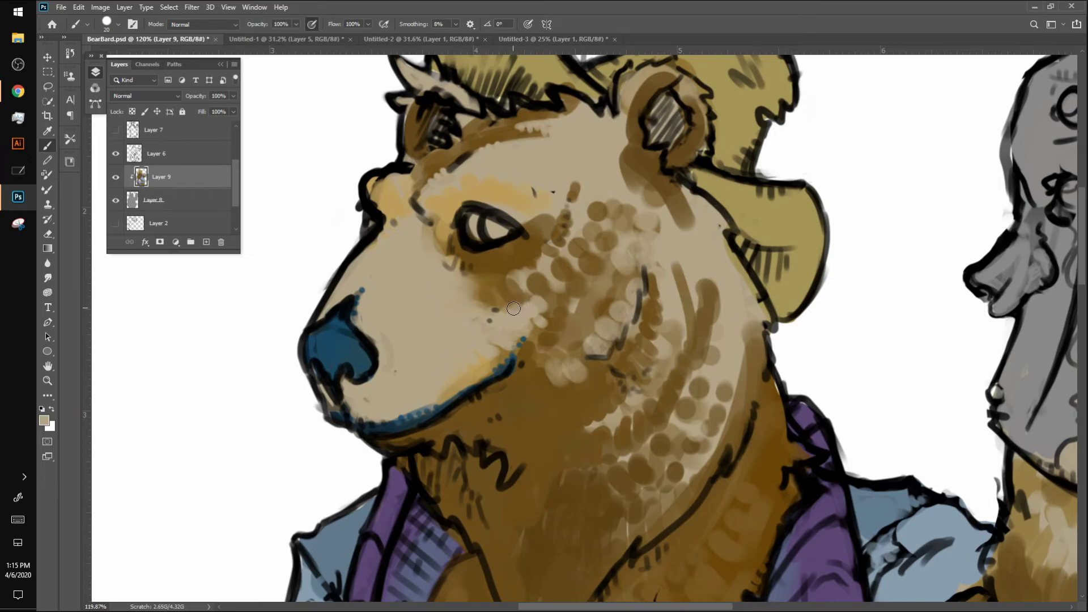
# Extend the sampled brown of the eye patch below the eye and back over the cheek's tan spots
pyautogui.press('[')
pyautogui.keyDown('alt'); pyautogui.click(497, 288); pyautogui.keyUp('alt')
pyautogui.moveTo(474, 269); pyautogui.dragTo(484, 282)
pyautogui.moveTo(519, 240)
pyautogui.mouseDown()
pyautogui.moveTo(501, 271)
pyautogui.moveTo(542, 258)
pyautogui.moveTo(491, 276)
pyautogui.moveTo(548, 281)
pyautogui.mouseUp()
pyautogui.moveTo(563, 213); pyautogui.dragTo(559, 264)
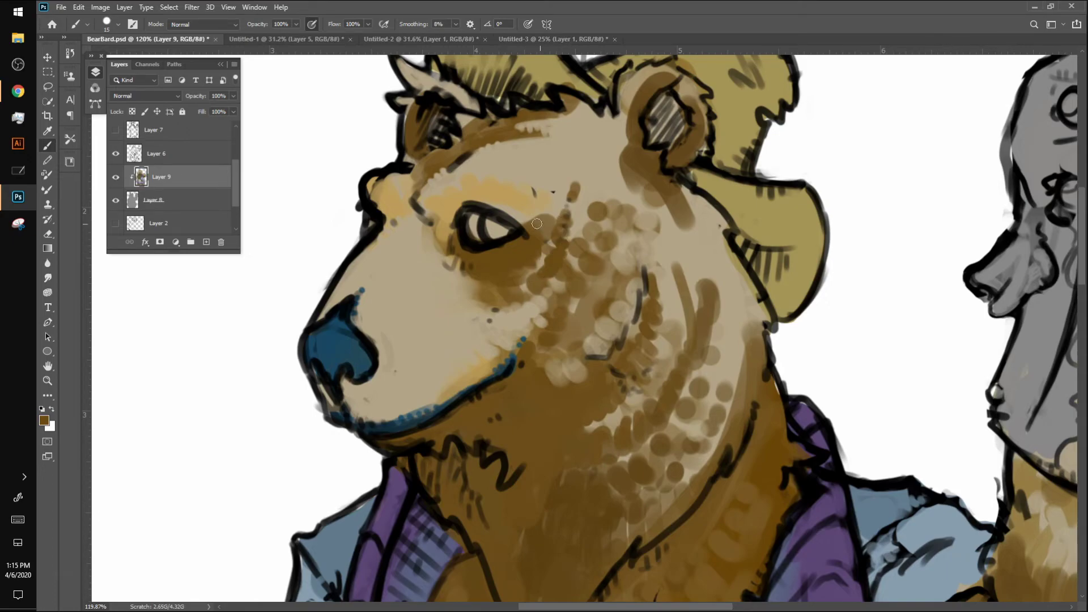
# Dab a curved row of sampled light-tan spots along the rear edge of the brown eye patch
pyautogui.keyDown('alt'); pyautogui.click(534, 294); pyautogui.keyUp('alt')
pyautogui.click(525, 277)
pyautogui.click(532, 270)
pyautogui.click(539, 258)
pyautogui.click(546, 248)
pyautogui.click(552, 231)
pyautogui.click(550, 221)
pyautogui.click(550, 222)
pyautogui.click(544, 218)
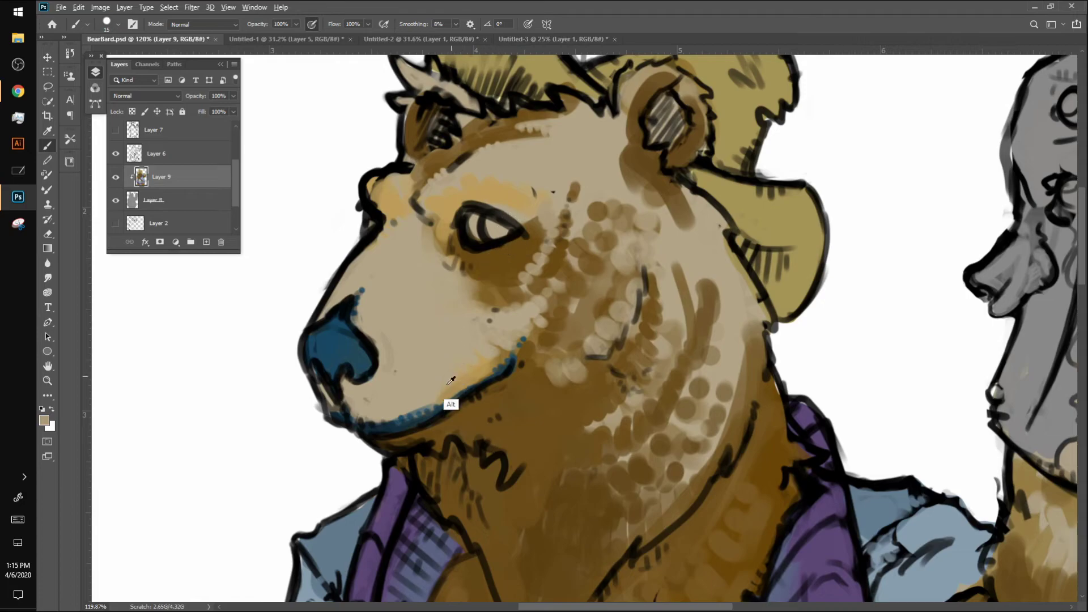
# Line the upper eyelid with the nose's sampled blue and extend the yellow-orange brow stroke up behind the eye
pyautogui.keyDown('alt'); pyautogui.click(358, 353); pyautogui.keyUp('alt')
pyautogui.moveTo(457, 218)
pyautogui.mouseDown()
pyautogui.moveTo(476, 203)
pyautogui.moveTo(517, 223)
pyautogui.moveTo(549, 211)
pyautogui.mouseUp()
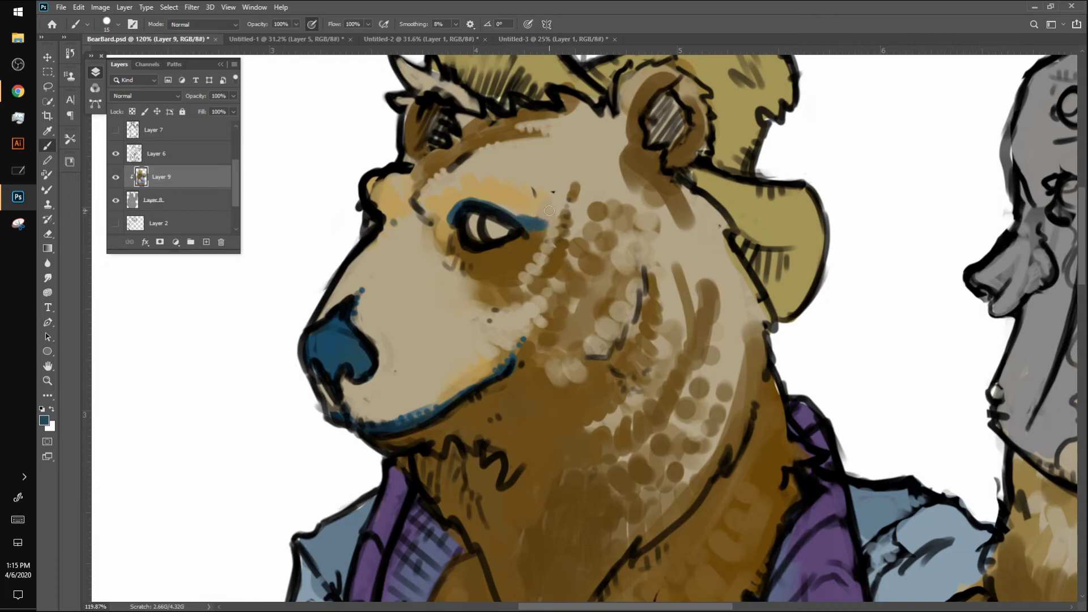
pyautogui.keyDown('alt'); pyautogui.click(509, 237); pyautogui.keyUp('alt')
pyautogui.moveTo(528, 221); pyautogui.dragTo(583, 173)
pyautogui.keyDown('alt'); pyautogui.click(544, 190); pyautogui.keyUp('alt')
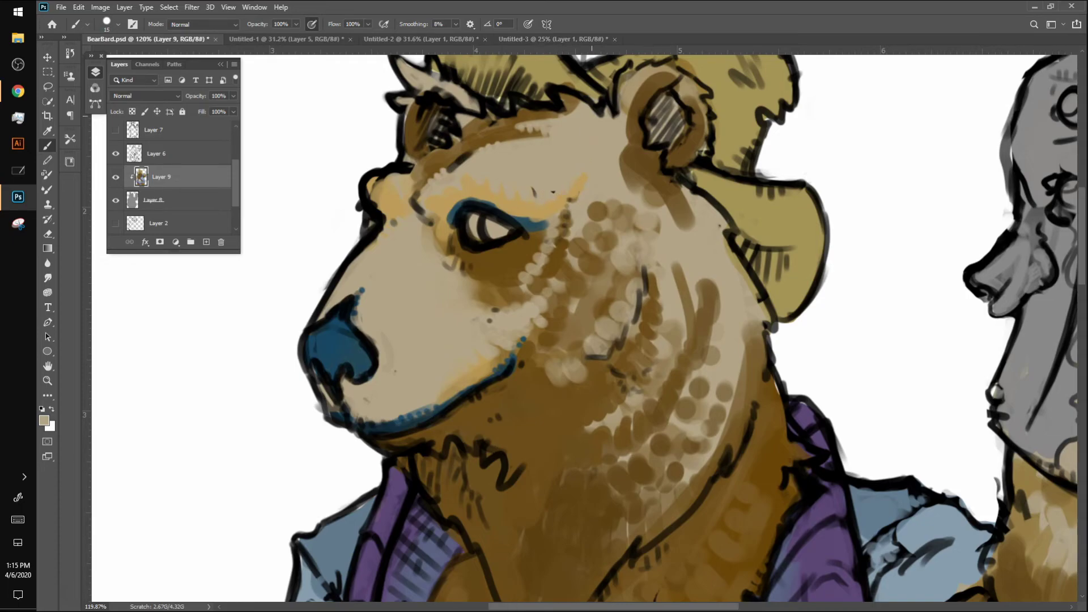
# Blend the spotted cheek fur below the ear with broad strokes of sampled brown
pyautogui.scroll(-8, 767, 416)
pyautogui.moveTo(712, 379); pyautogui.dragTo(538, 223)
pyautogui.scroll(5, 567, 287)
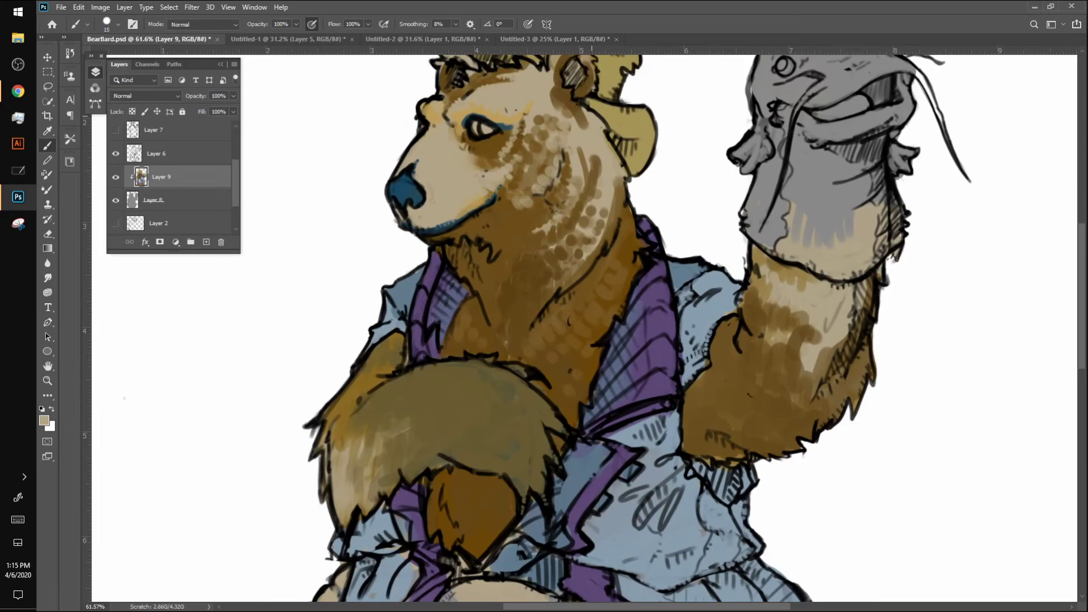
pyautogui.keyDown('alt'); pyautogui.click(441, 219); pyautogui.keyUp('alt')
pyautogui.press(']')
pyautogui.press(']')
pyautogui.press(']')
pyautogui.keyDown('alt'); pyautogui.click(514, 262); pyautogui.keyUp('alt')
pyautogui.moveTo(521, 240); pyautogui.dragTo(563, 200)
pyautogui.moveTo(555, 239)
pyautogui.mouseDown()
pyautogui.moveTo(580, 258)
pyautogui.moveTo(605, 221)
pyautogui.moveTo(508, 197)
pyautogui.moveTo(496, 217)
pyautogui.moveTo(537, 130)
pyautogui.moveTo(501, 234)
pyautogui.moveTo(576, 100)
pyautogui.moveTo(565, 231)
pyautogui.moveTo(600, 224)
pyautogui.mouseUp()
# Shade the back of the neck along its fold with muted blue-grey and olive tones using a smaller brush
pyautogui.press('[')
pyautogui.press('[')
pyautogui.press('[')
pyautogui.keyDown('alt'); pyautogui.click(511, 126); pyautogui.keyUp('alt')
pyautogui.click(516, 111)
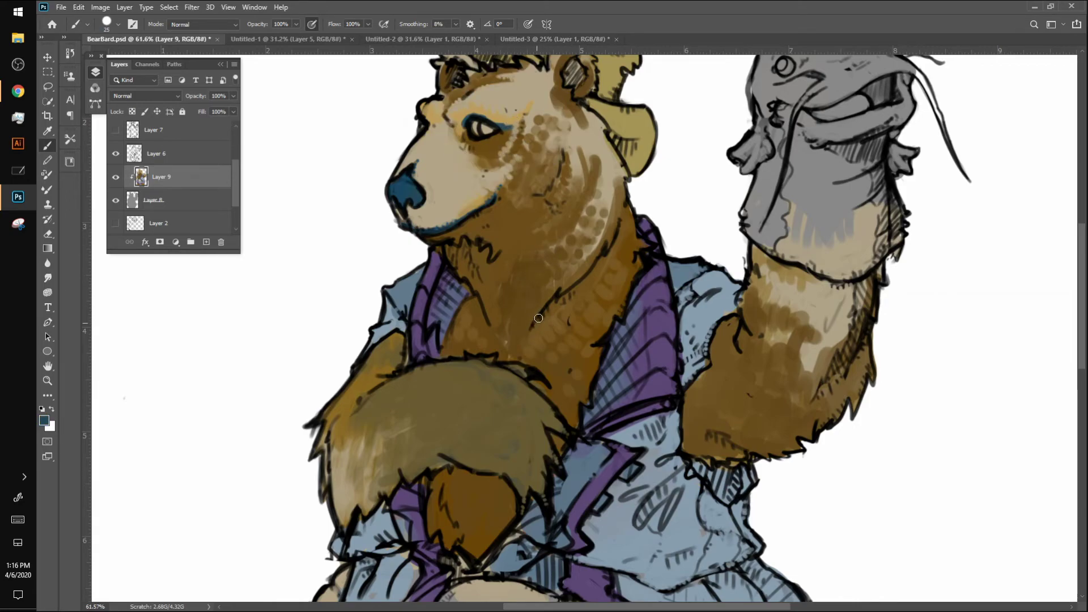
pyautogui.moveTo(602, 242); pyautogui.dragTo(560, 288)
pyautogui.keyDown('alt'); pyautogui.click(605, 238); pyautogui.keyUp('alt')
pyautogui.keyDown('alt'); pyautogui.click(594, 254); pyautogui.keyUp('alt')
pyautogui.keyDown('alt'); pyautogui.click(597, 241); pyautogui.keyUp('alt')
pyautogui.moveTo(604, 223)
pyautogui.mouseDown()
pyautogui.moveTo(615, 183)
pyautogui.moveTo(628, 224)
pyautogui.mouseUp()
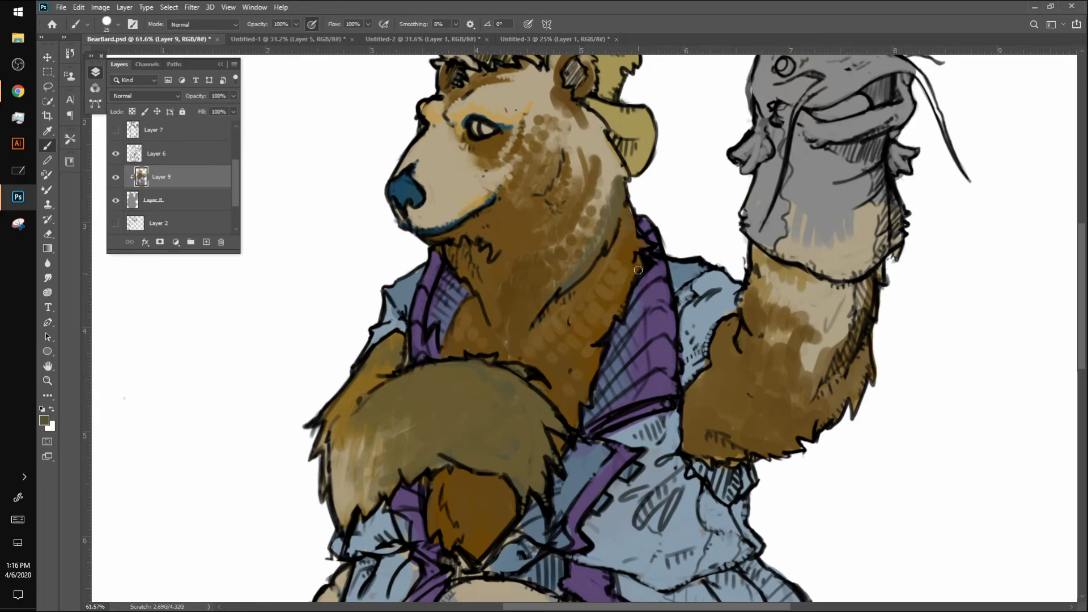
# Paint sampled brown fur strokes over the tan area behind the cheek, from the neck up towards the ear
pyautogui.moveTo(617, 181)
pyautogui.mouseDown()
pyautogui.moveTo(590, 270)
pyautogui.moveTo(613, 186)
pyautogui.moveTo(603, 182)
pyautogui.moveTo(603, 225)
pyautogui.moveTo(622, 198)
pyautogui.mouseUp()
pyautogui.keyDown('alt'); pyautogui.click(604, 191); pyautogui.keyUp('alt')
pyautogui.keyDown('alt'); pyautogui.click(596, 160); pyautogui.keyUp('alt')
pyautogui.moveTo(587, 141)
pyautogui.mouseDown()
pyautogui.moveTo(598, 171)
pyautogui.moveTo(584, 143)
pyautogui.mouseUp()
pyautogui.moveTo(582, 182)
pyautogui.mouseDown()
pyautogui.moveTo(563, 227)
pyautogui.moveTo(571, 159)
pyautogui.mouseUp()
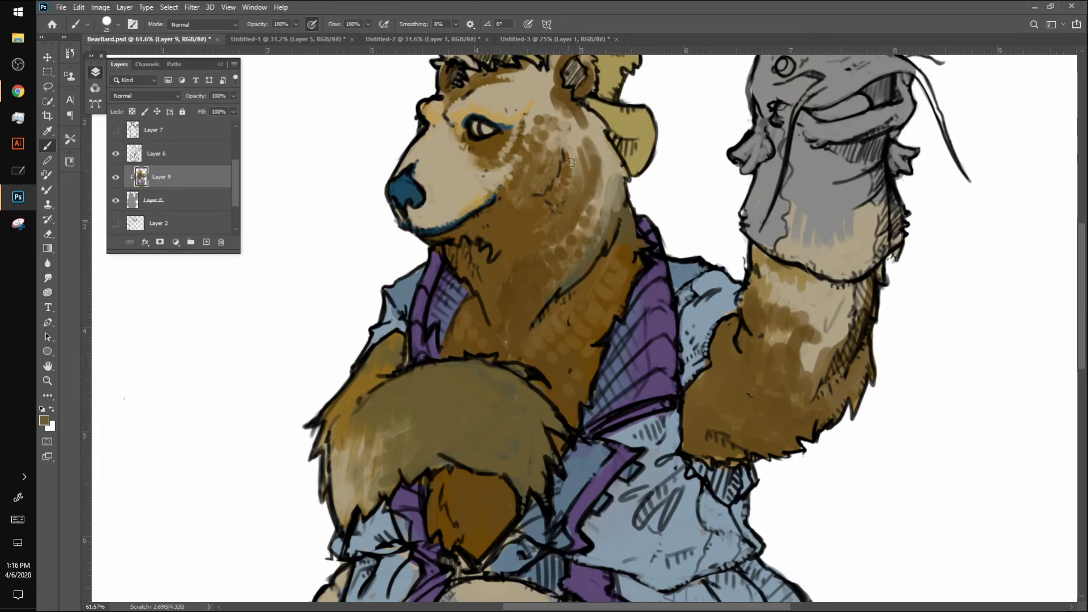
pyautogui.moveTo(595, 198); pyautogui.dragTo(592, 130)
pyautogui.keyDown('alt'); pyautogui.click(582, 201); pyautogui.keyUp('alt')
pyautogui.moveTo(589, 192)
pyautogui.mouseDown()
pyautogui.moveTo(606, 168)
pyautogui.moveTo(600, 128)
pyautogui.moveTo(616, 162)
pyautogui.mouseUp()
pyautogui.moveTo(590, 122)
pyautogui.mouseDown()
pyautogui.moveTo(589, 113)
pyautogui.moveTo(604, 130)
pyautogui.mouseUp()
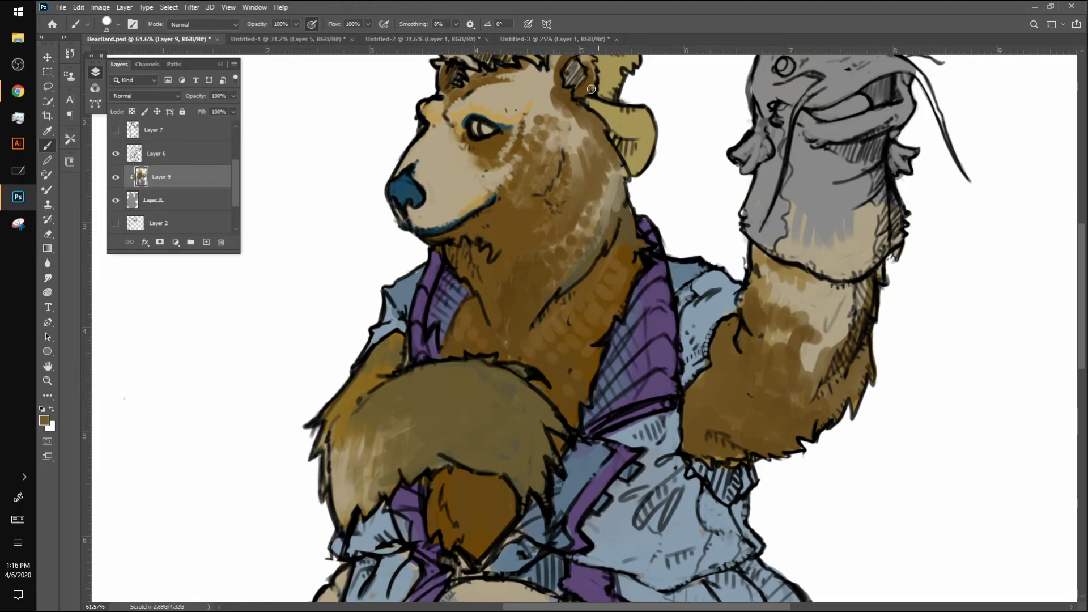
# Cover the brown spots between the eye and the ear with sampled light tan using a size 30 brush
pyautogui.keyDown('alt'); pyautogui.click(560, 91); pyautogui.keyUp('alt')
pyautogui.press('[')
pyautogui.moveTo(582, 127); pyautogui.dragTo(577, 146)
pyautogui.keyDown('alt'); pyautogui.click(545, 124); pyautogui.keyUp('alt')
pyautogui.press(']')
pyautogui.press(']')
pyautogui.press(']')
pyautogui.press(']')
pyautogui.moveTo(533, 111); pyautogui.dragTo(537, 149)
pyautogui.moveTo(548, 121)
pyautogui.mouseDown()
pyautogui.moveTo(548, 147)
pyautogui.moveTo(566, 94)
pyautogui.moveTo(563, 118)
pyautogui.mouseUp()
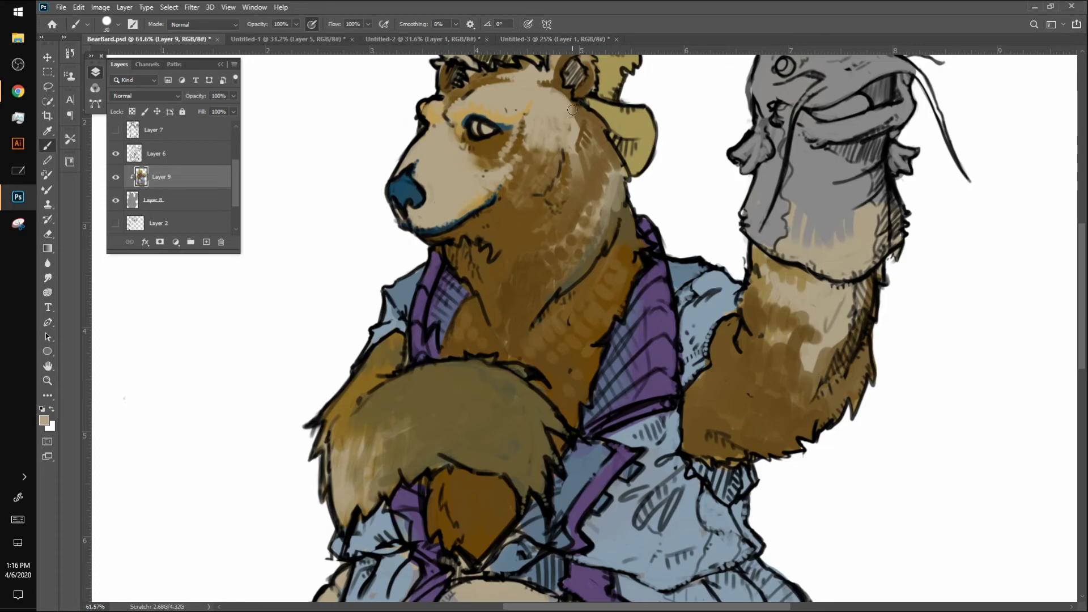
# Break up the lower edge of the light-tan temple area into fur strokes with a smaller brush
pyautogui.press('[')
pyautogui.press('[')
pyautogui.press('[')
pyautogui.press(']')
pyautogui.moveTo(528, 136)
pyautogui.mouseDown()
pyautogui.moveTo(518, 161)
pyautogui.moveTo(538, 147)
pyautogui.moveTo(556, 156)
pyautogui.mouseUp()
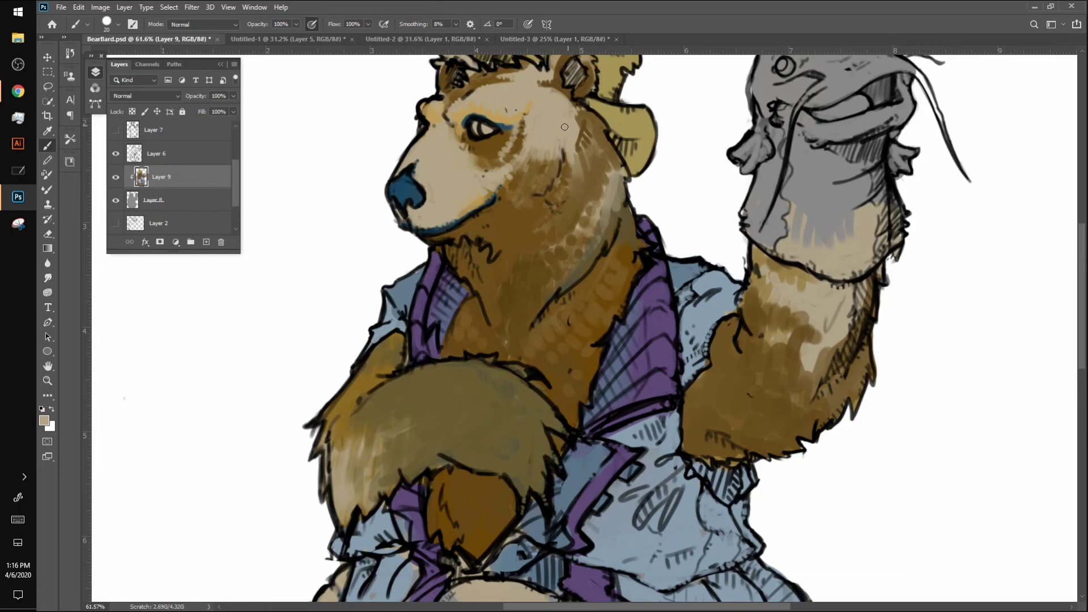
pyautogui.press('[')
pyautogui.keyDown('alt'); pyautogui.click(479, 177); pyautogui.keyUp('alt')
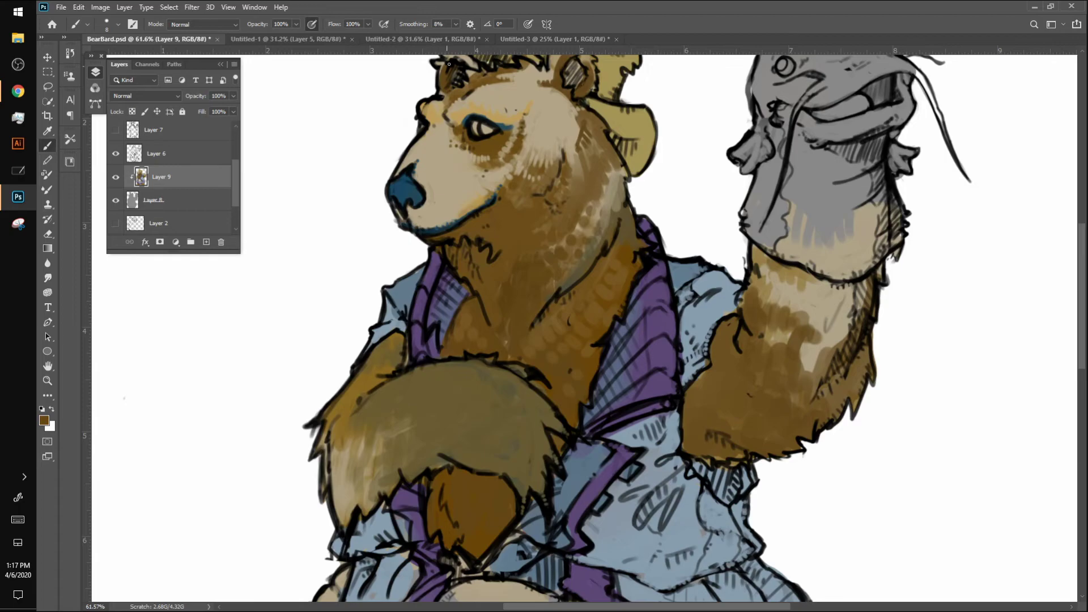
pyautogui.keyDown('alt'); pyautogui.click(439, 132); pyautogui.keyUp('alt')
# Apply a Hue/Saturation adjustment to Layer 9 with hue -13 and saturation +18
pyautogui.hotkey('ctrl', '0')
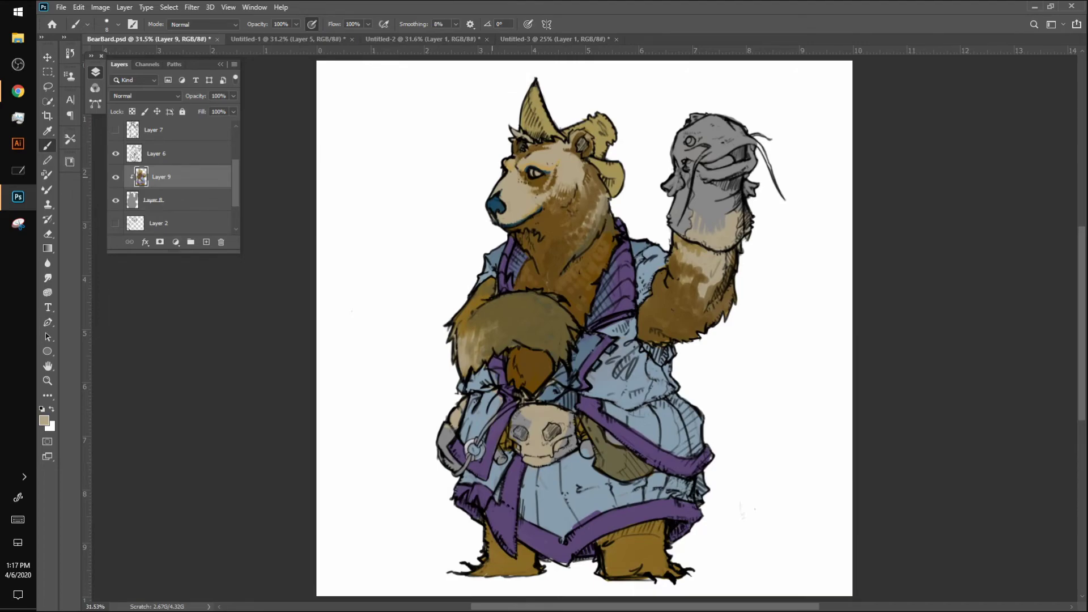
pyautogui.hotkey('ctrl', 'u')
pyautogui.moveTo(886, 113); pyautogui.dragTo(897, 144)
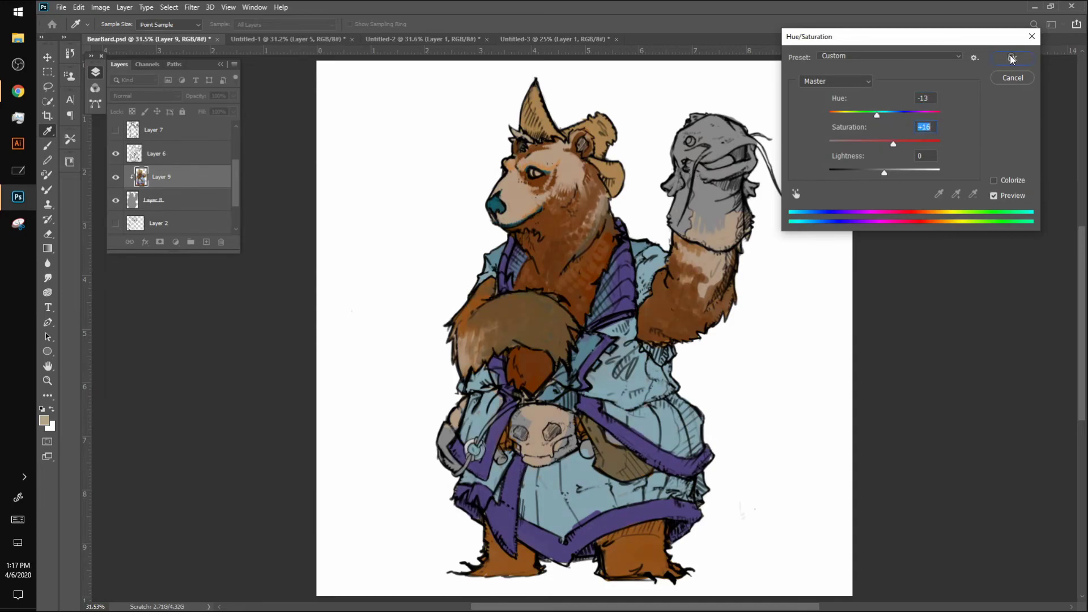
pyautogui.press('Return')
# Set the foreground colour to pale yellow fdfca6 for the bear's face
pyautogui.press('b')
pyautogui.scroll(5, 611, 162)
pyautogui.scroll(3, 507, 164)
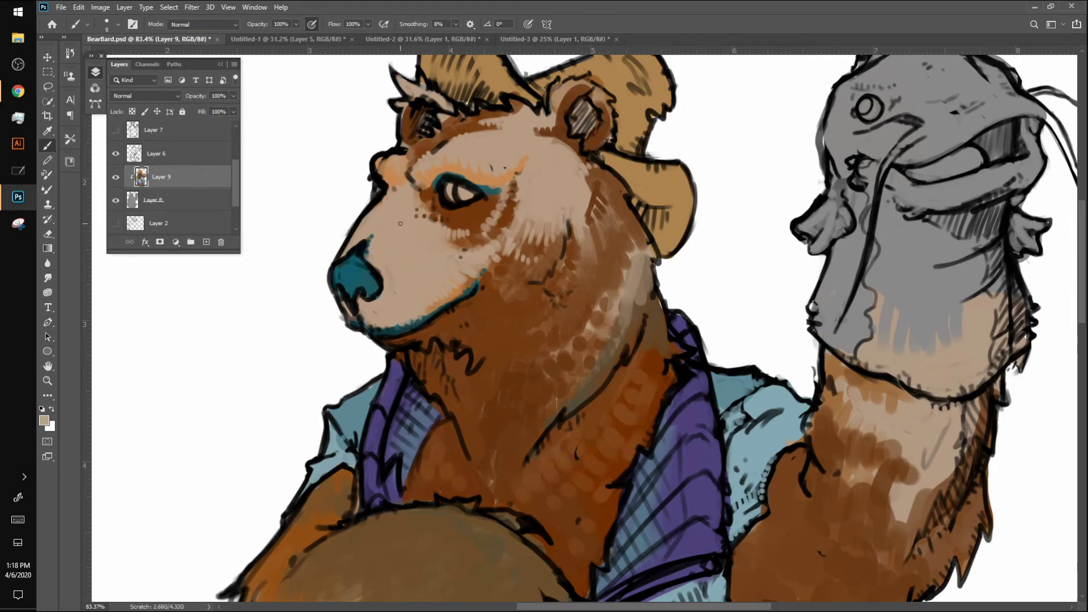
pyautogui.click(44, 424)
pyautogui.moveTo(245, 244); pyautogui.dragTo(245, 232)
pyautogui.moveTo(214, 158); pyautogui.dragTo(240, 100)
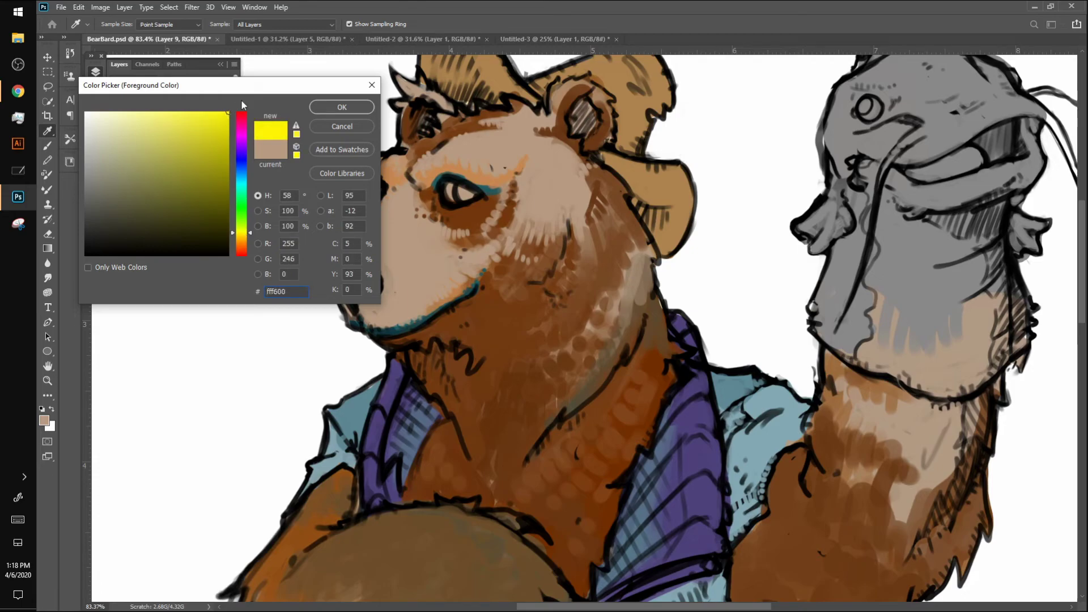
pyautogui.moveTo(242, 232); pyautogui.dragTo(242, 232)
pyautogui.click(134, 113)
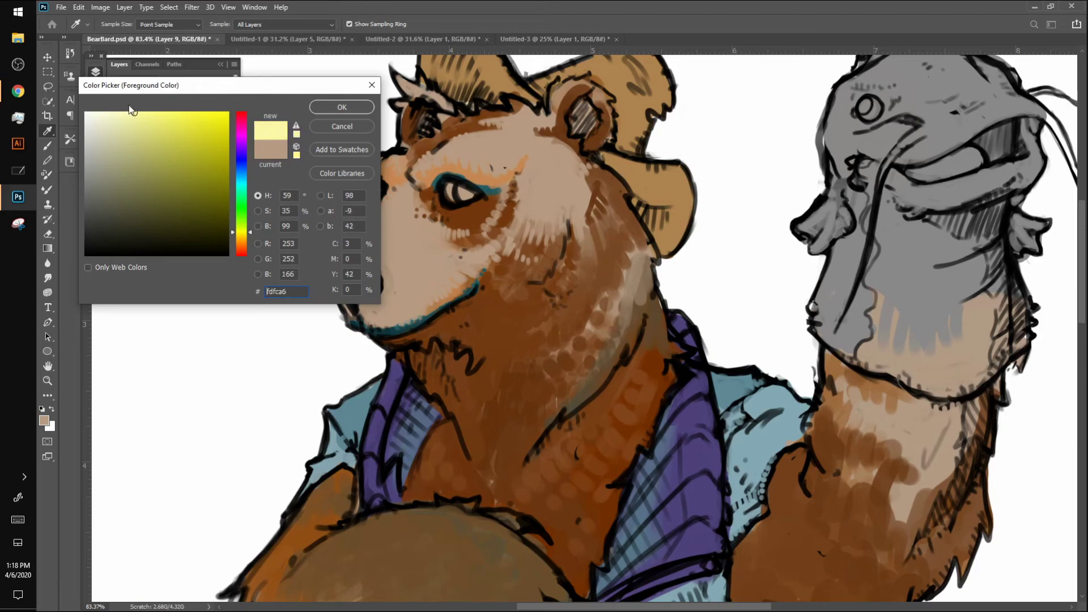
pyautogui.click(342, 106)
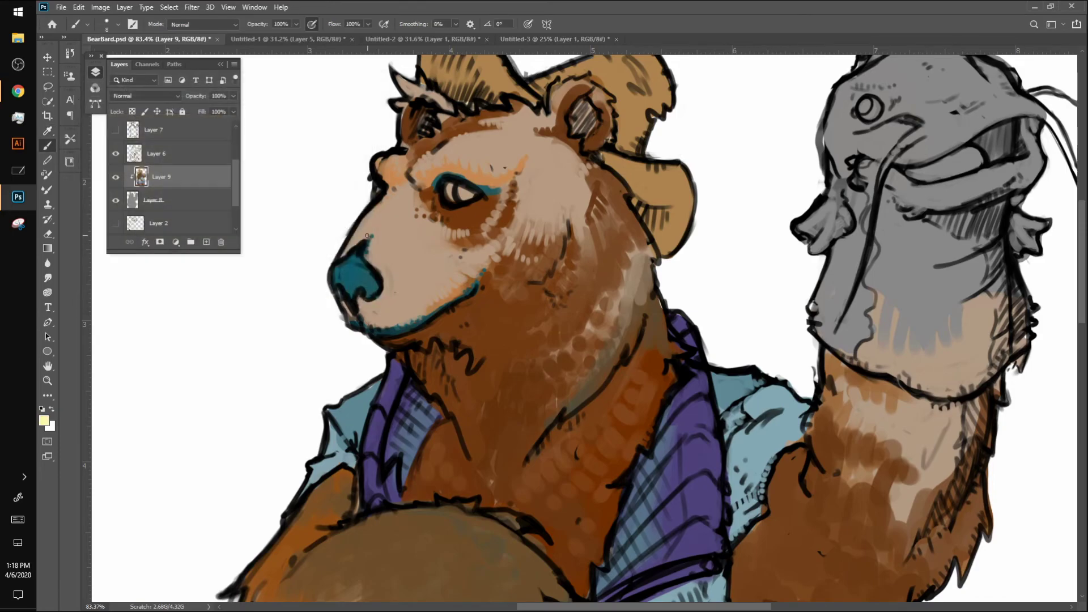
# Enlarge the brush to 40 and set the foreground colour to bright yellow fffc00
pyautogui.keyDown('alt'); pyautogui.click(351, 239); pyautogui.keyUp('alt')
pyautogui.press(']')
pyautogui.press(']')
pyautogui.press(']')
pyautogui.press('super')
pyautogui.keyDown('alt'); pyautogui.click(439, 258); pyautogui.keyUp('alt')
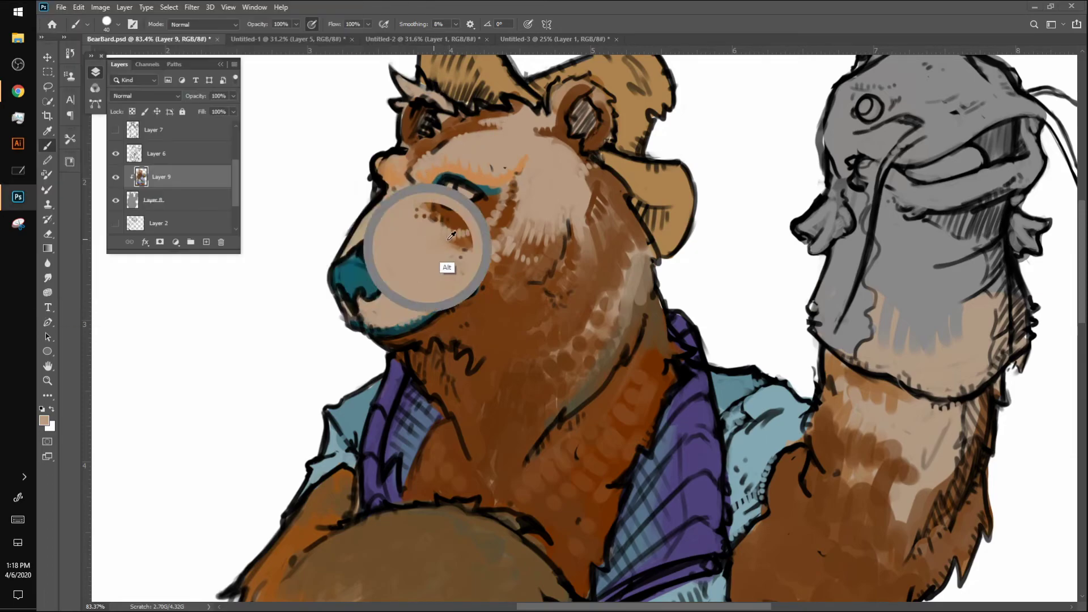
pyautogui.click(43, 420)
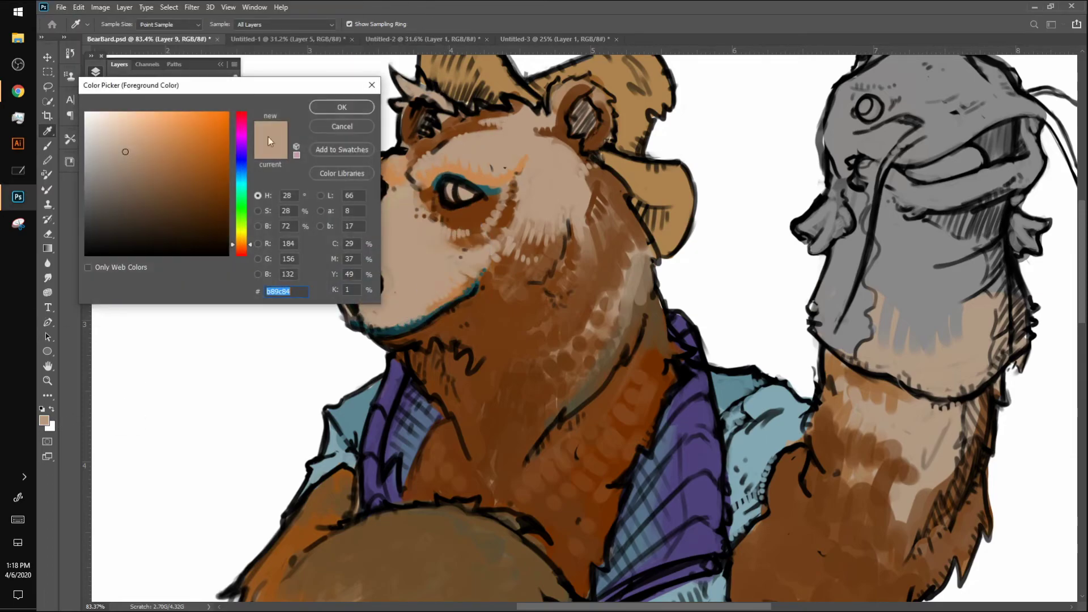
pyautogui.click(243, 232)
pyautogui.click(228, 113)
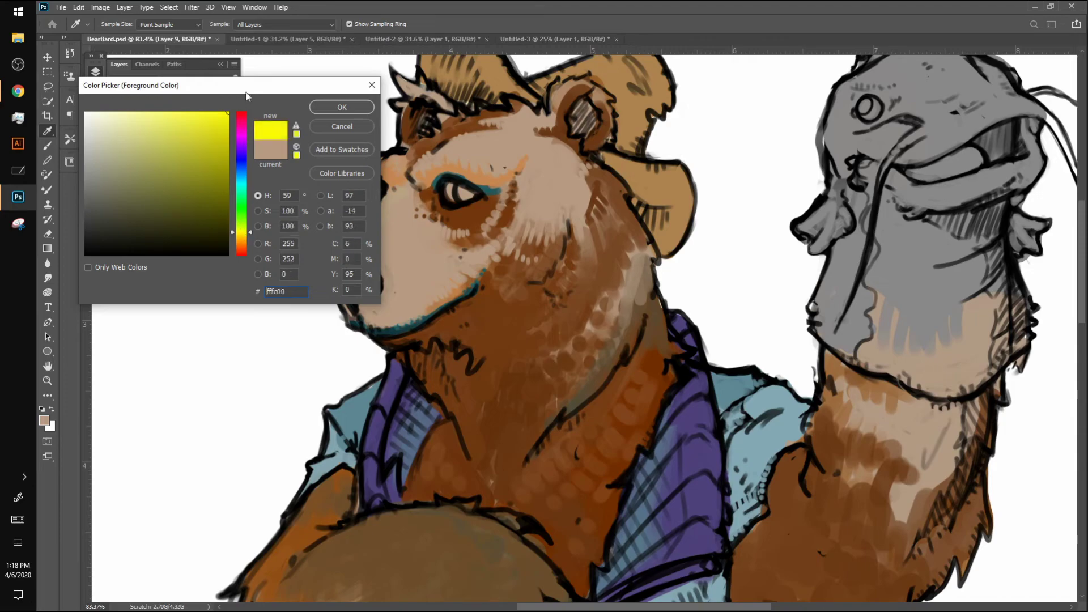
pyautogui.click(342, 107)
# Add a layer above Layer 9 and paint bright yellow over the bear's whole face, enlarging the brush to 250
pyautogui.click(206, 242)
pyautogui.moveTo(339, 252)
pyautogui.mouseDown()
pyautogui.moveTo(389, 204)
pyautogui.moveTo(394, 281)
pyautogui.mouseUp()
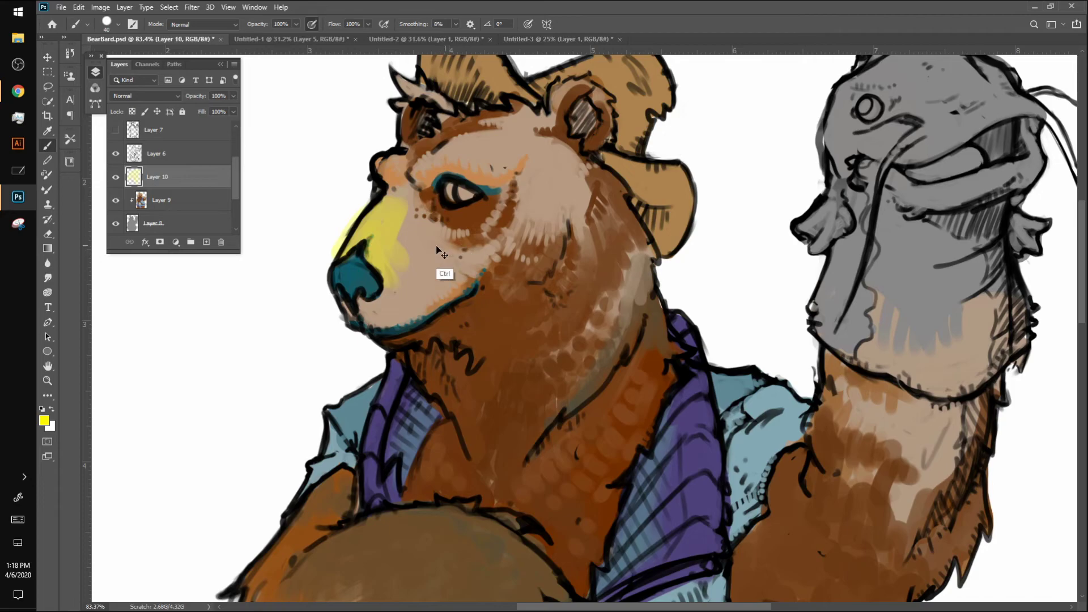
pyautogui.moveTo(419, 236)
pyautogui.mouseDown()
pyautogui.moveTo(371, 317)
pyautogui.moveTo(402, 260)
pyautogui.moveTo(390, 202)
pyautogui.moveTo(406, 182)
pyautogui.mouseUp()
pyautogui.press(']')
pyautogui.press(']')
pyautogui.press(']')
pyautogui.press(']')
pyautogui.press(']')
pyautogui.press(']')
pyautogui.press(']')
pyautogui.press(']')
pyautogui.press(']')
pyautogui.press(']')
pyautogui.press(']')
pyautogui.moveTo(555, 124)
pyautogui.mouseDown()
pyautogui.moveTo(392, 198)
pyautogui.moveTo(417, 126)
pyautogui.moveTo(408, 277)
pyautogui.mouseUp()
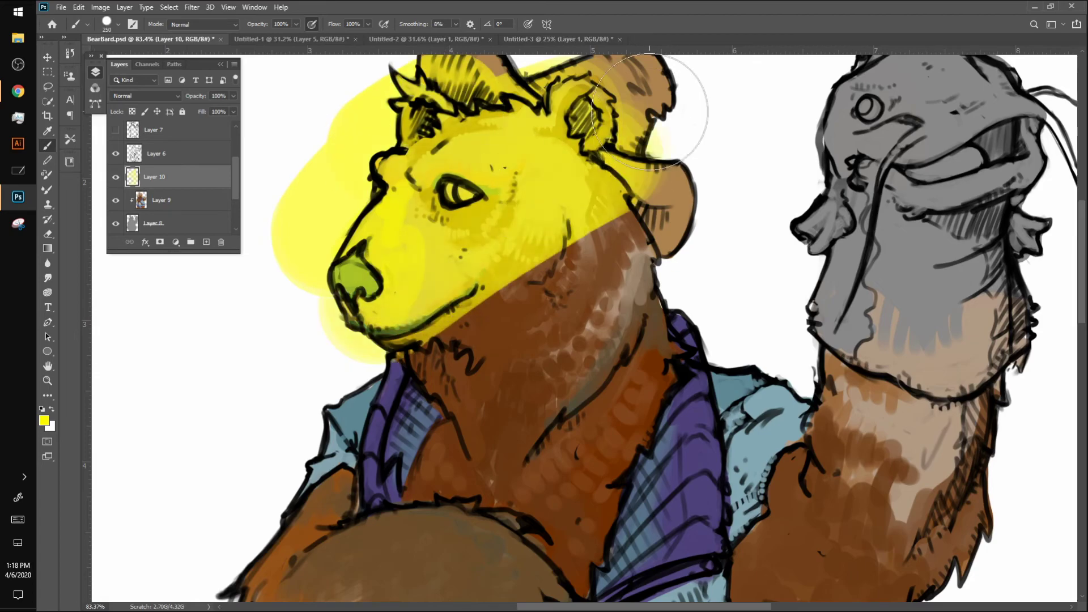
# Set the yellow layer's blend mode to Screen and its opacity to 50%
pyautogui.click(173, 99)
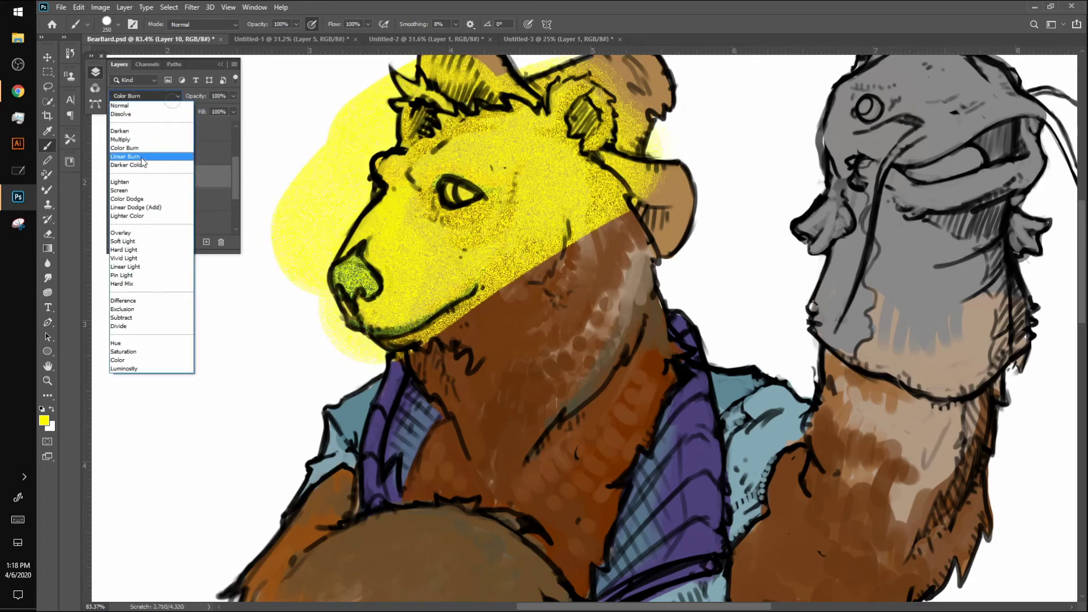
pyautogui.click(147, 189)
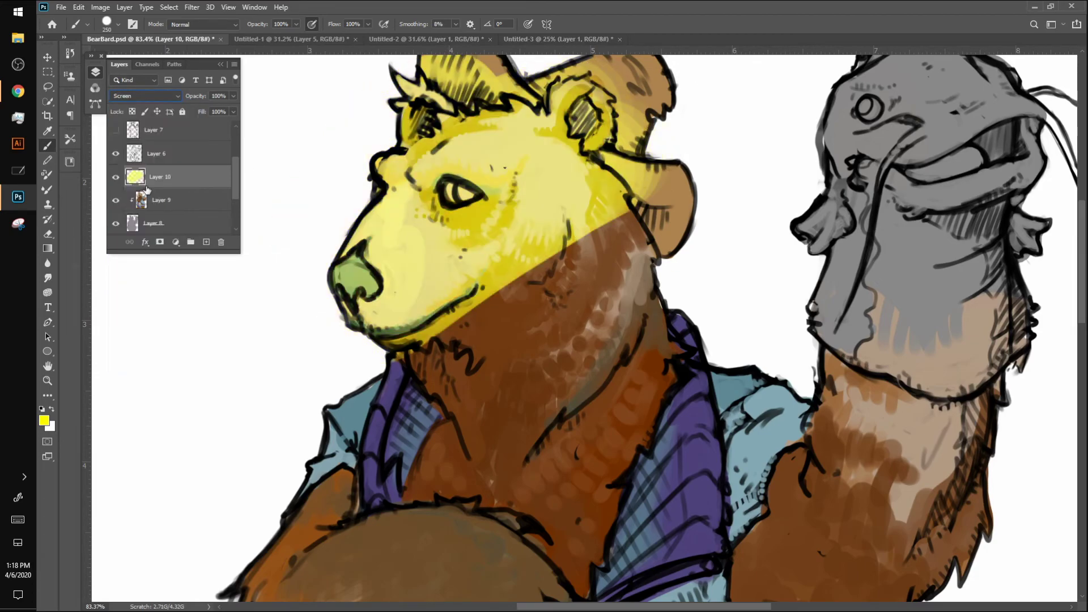
pyautogui.click(233, 97)
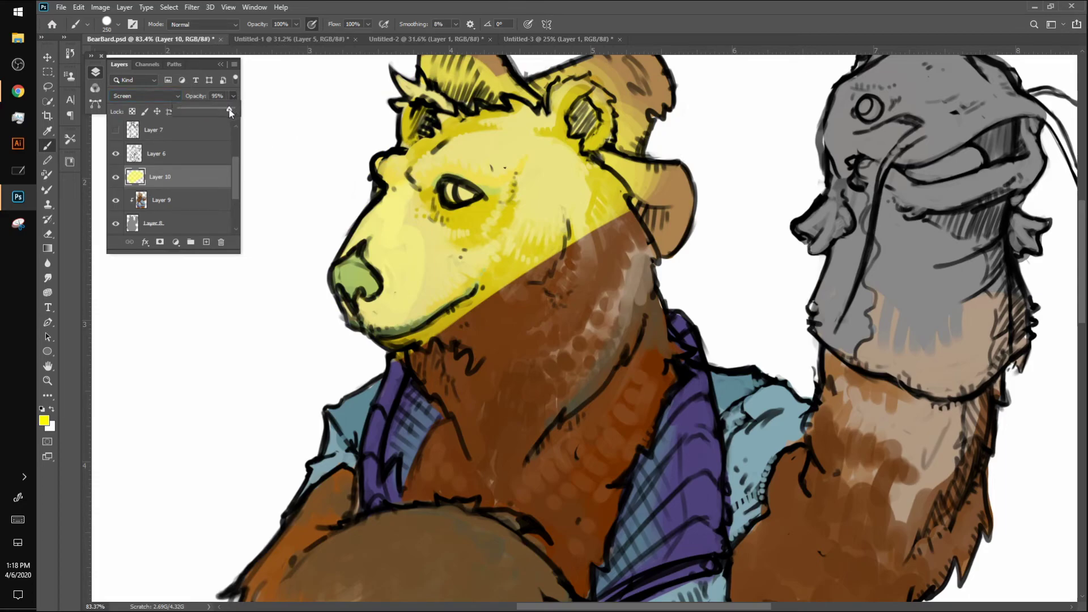
pyautogui.moveTo(230, 108); pyautogui.dragTo(206, 109)
# Try other blend modes on the yellow layer, including Overlay, and set it to Soft Light
pyautogui.click(154, 99)
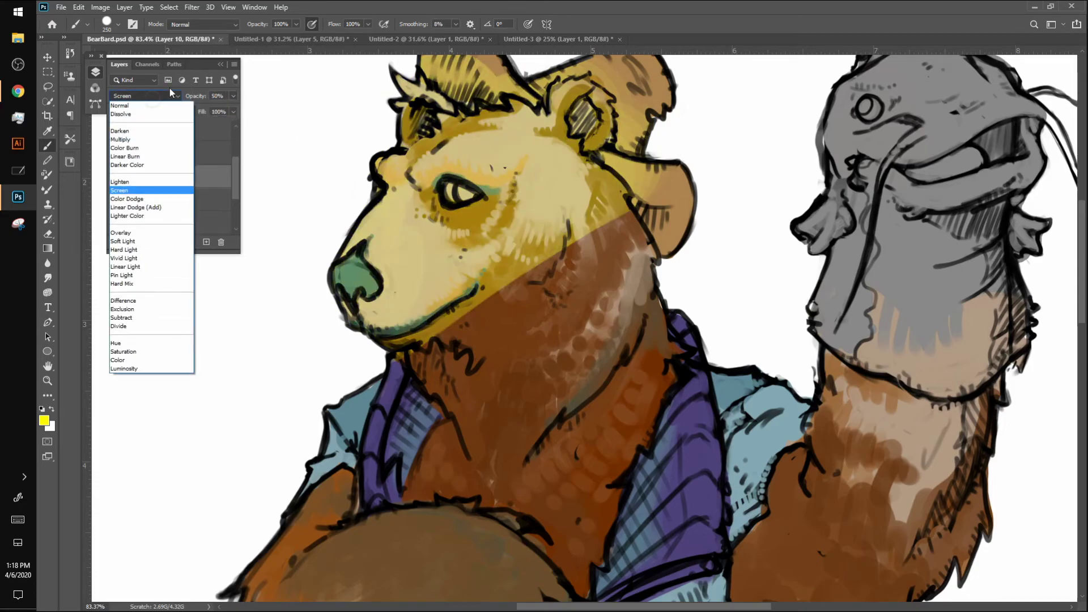
pyautogui.press('Down')
pyautogui.press('Down')
pyautogui.press('Down')
pyautogui.click(146, 242)
pyautogui.press('Down')
pyautogui.press('Down')
pyautogui.press('Down')
pyautogui.press('Up')
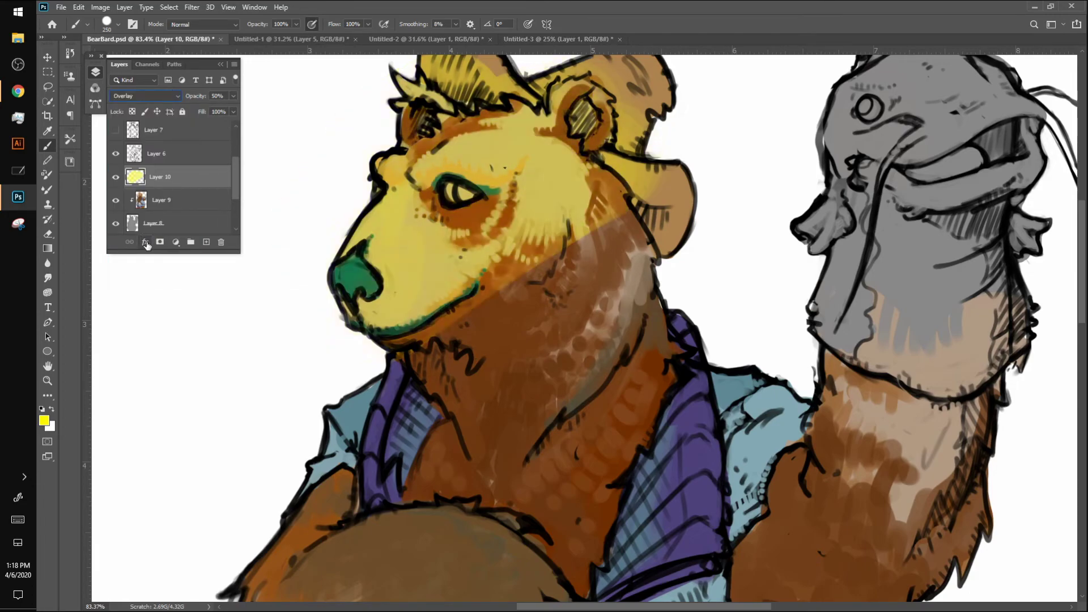
pyautogui.press('Down')
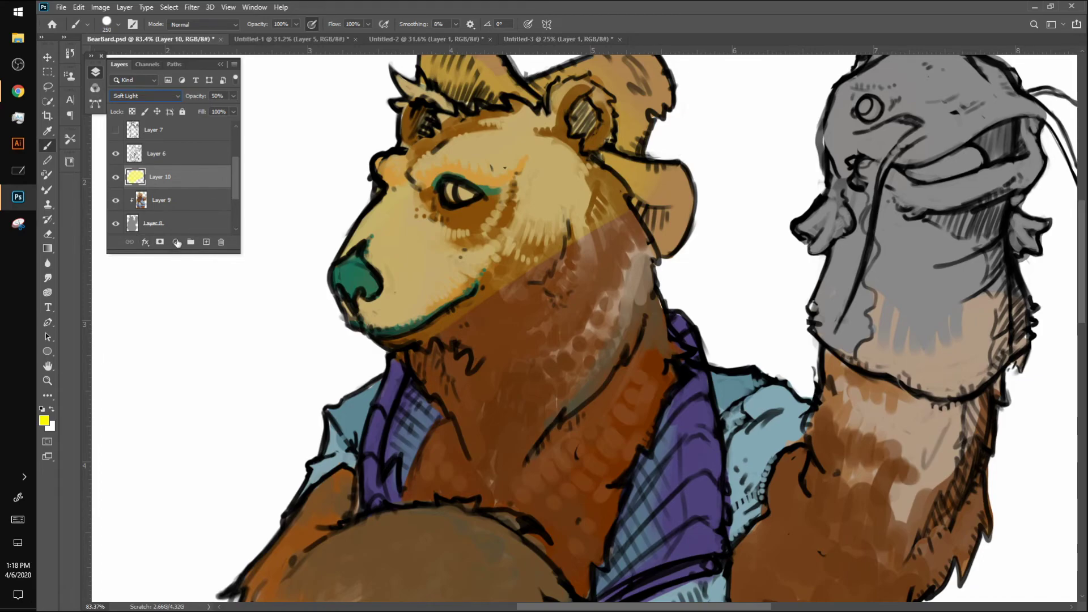
# Clip the yellow Layer 10 to Layer 9 and add a layer mask to it
pyautogui.rightClick(176, 177)
pyautogui.click(247, 349)
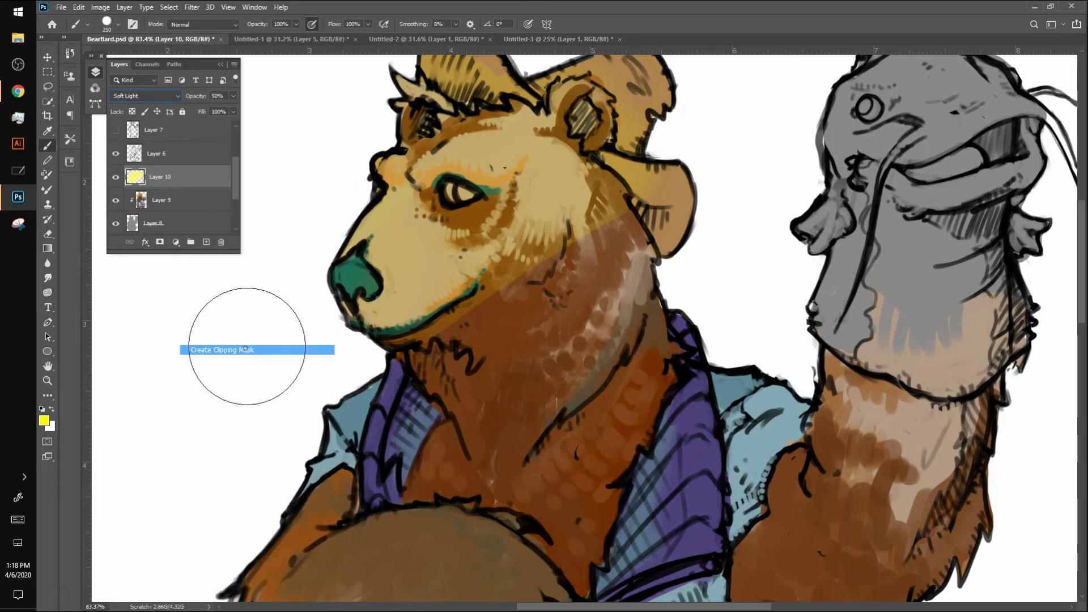
pyautogui.click(161, 242)
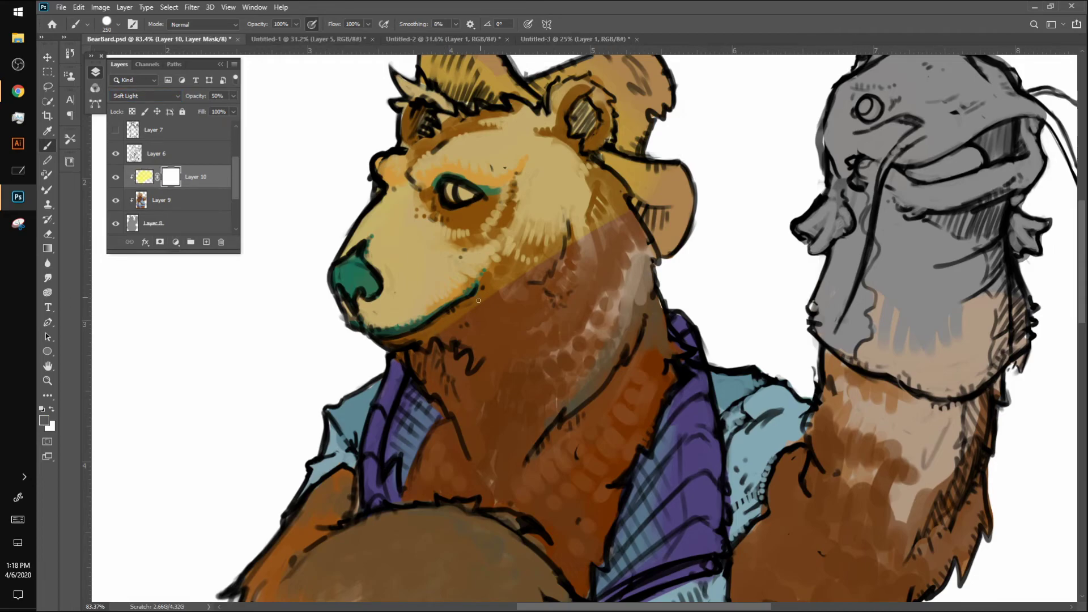
# Mask the yellow overlay off the bear's neck, ear and cheek edges with a black brush at size 60
pyautogui.press(']')
pyautogui.press('x')
pyautogui.press('[')
pyautogui.press('[')
pyautogui.press('[')
pyautogui.press('[')
pyautogui.press('[')
pyautogui.press('[')
pyautogui.press('[')
pyautogui.press('[')
pyautogui.press('[')
pyautogui.press('[')
pyautogui.press('x')
pyautogui.moveTo(462, 318)
pyautogui.mouseDown()
pyautogui.moveTo(527, 283)
pyautogui.moveTo(522, 260)
pyautogui.moveTo(552, 272)
pyautogui.moveTo(593, 264)
pyautogui.moveTo(627, 187)
pyautogui.moveTo(613, 207)
pyautogui.moveTo(644, 184)
pyautogui.moveTo(592, 104)
pyautogui.moveTo(605, 109)
pyautogui.moveTo(590, 141)
pyautogui.moveTo(592, 88)
pyautogui.mouseUp()
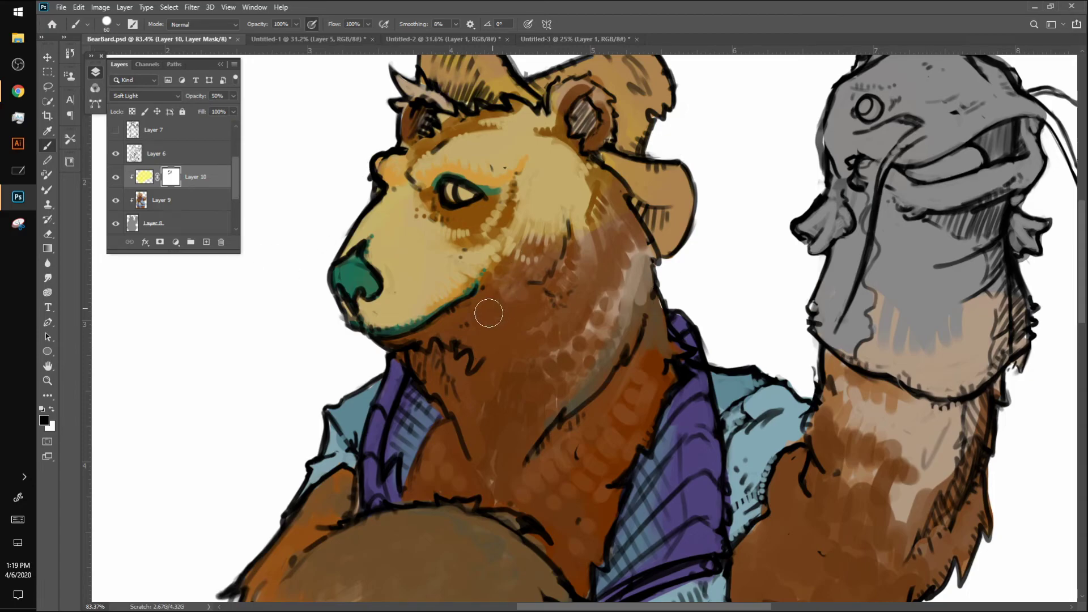
pyautogui.moveTo(466, 189); pyautogui.dragTo(469, 194)
pyautogui.scroll(-5, 490, 176)
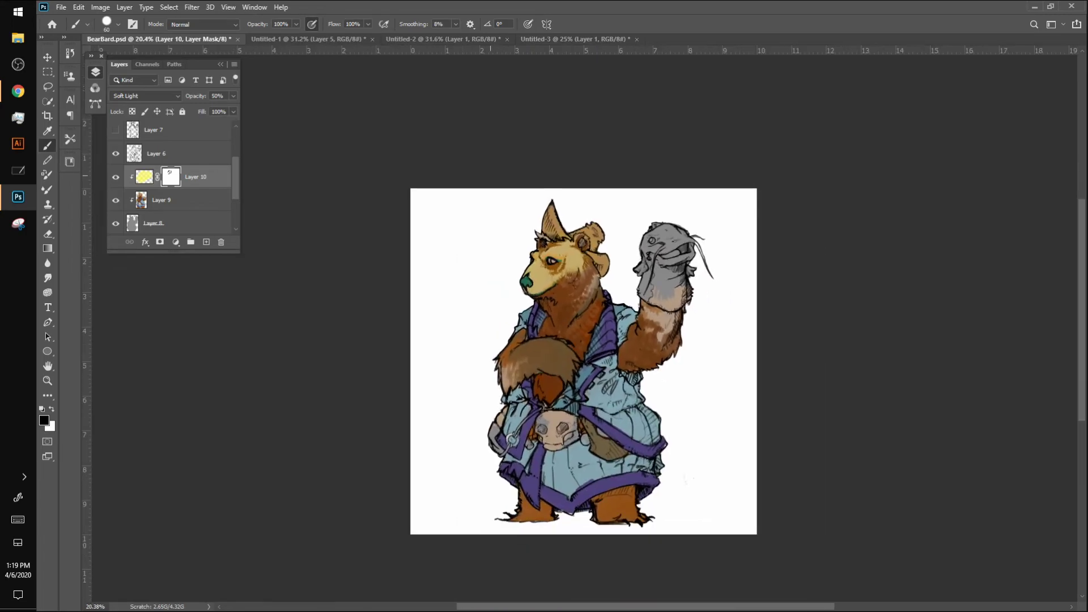
# Shift the overlay layer's colour toward orange with Hue/Saturation, using hue -32 and saturation +4
pyautogui.click(145, 177)
pyautogui.press('i')
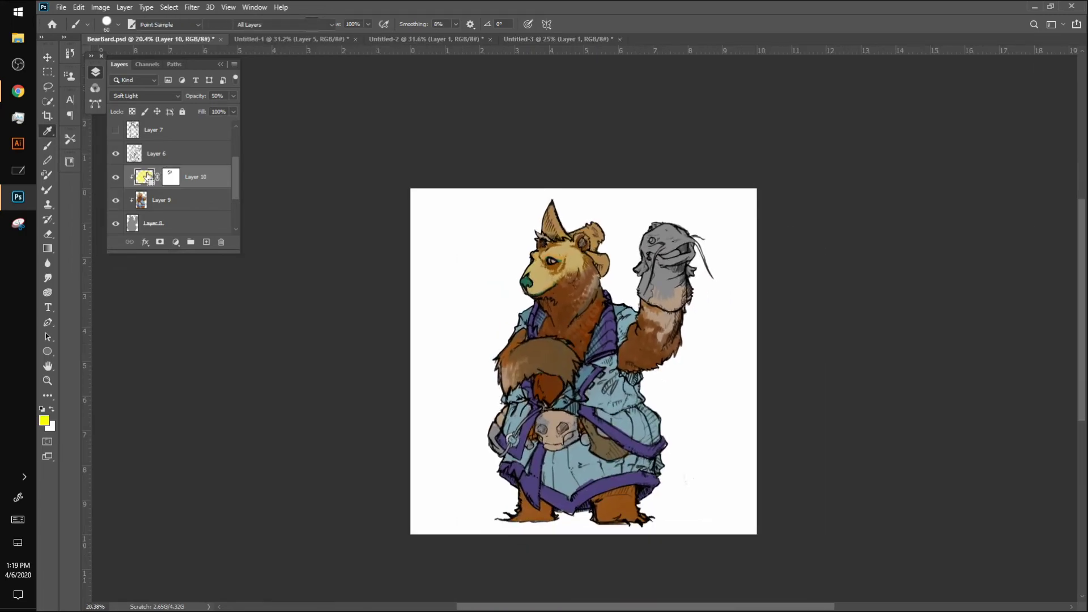
pyautogui.hotkey('ctrl', 'u')
pyautogui.moveTo(885, 116)
pyautogui.mouseDown()
pyautogui.moveTo(907, 111)
pyautogui.moveTo(891, 144)
pyautogui.moveTo(912, 145)
pyautogui.moveTo(886, 142)
pyautogui.moveTo(879, 114)
pyautogui.moveTo(837, 113)
pyautogui.moveTo(961, 117)
pyautogui.moveTo(866, 113)
pyautogui.mouseUp()
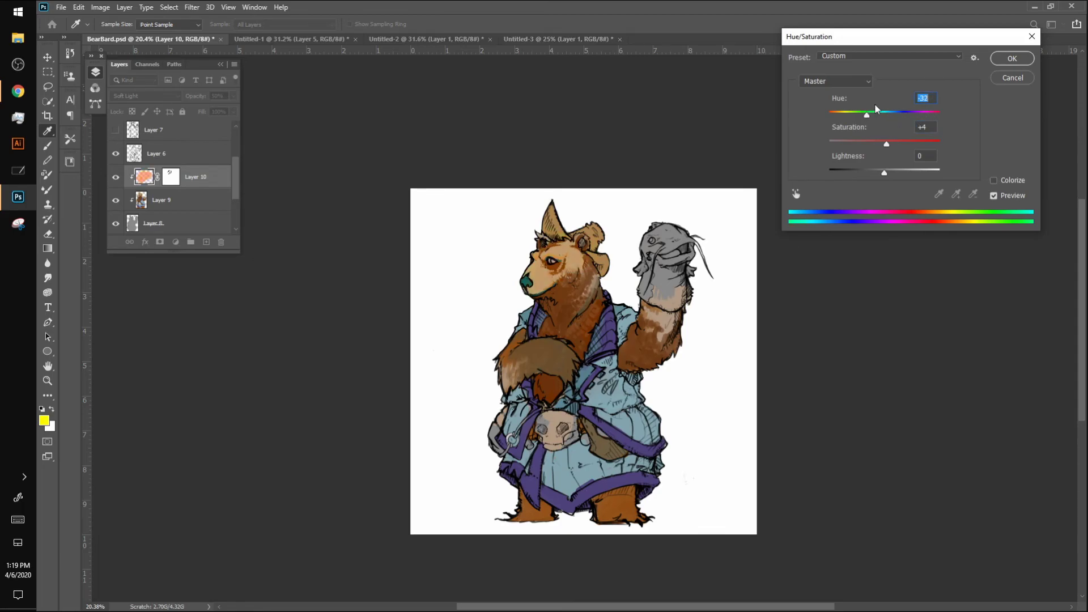
pyautogui.click(1013, 58)
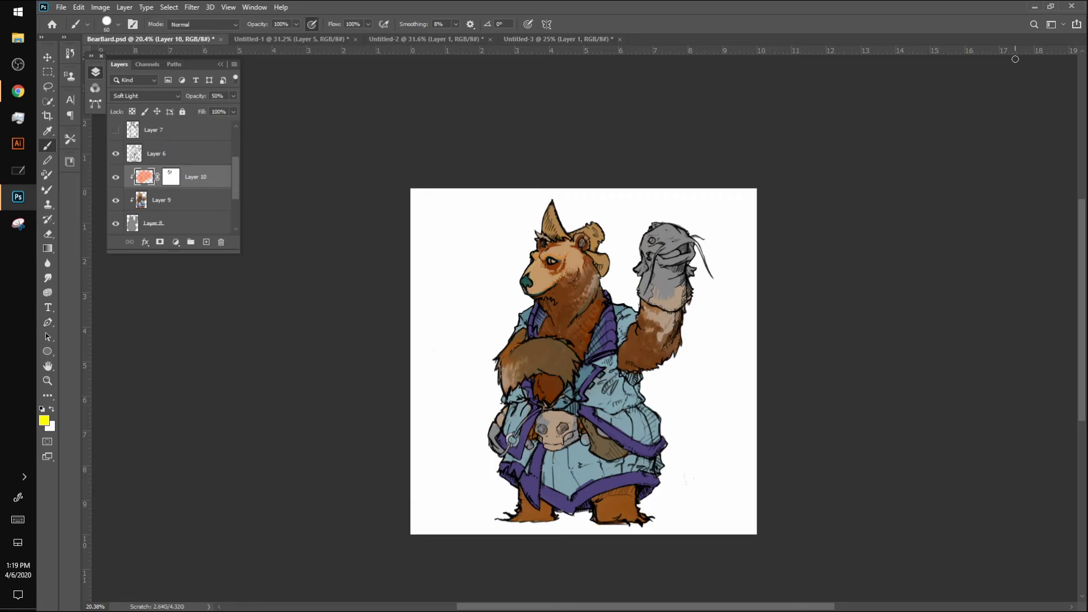
# Merge the orange overlay Layer 10 down into Layer 9
pyautogui.rightClick(141, 177)
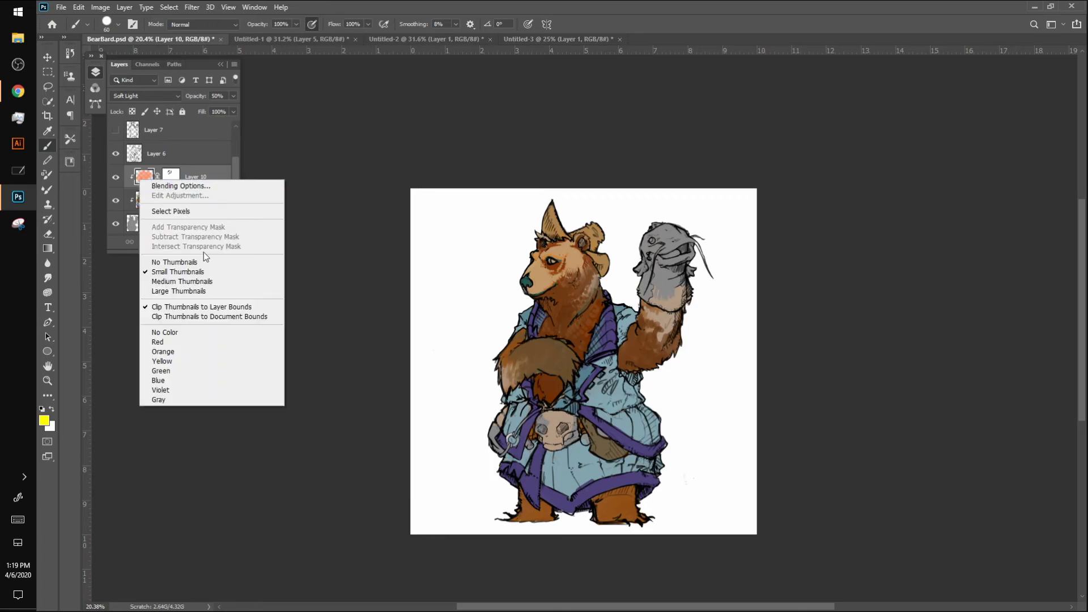
pyautogui.click(187, 175)
pyautogui.rightClick(141, 177)
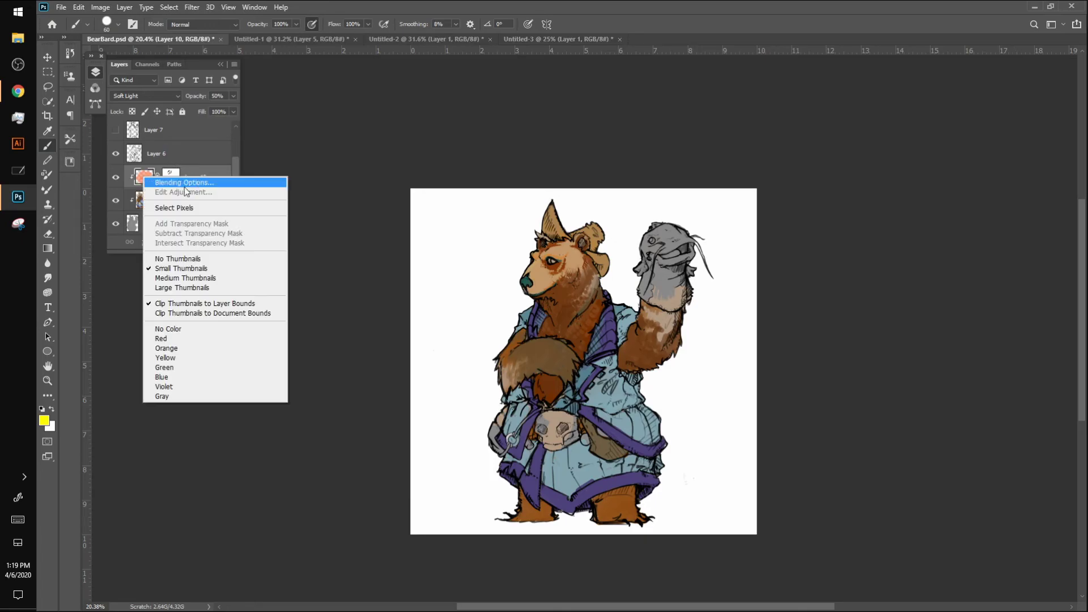
pyautogui.click(218, 170)
pyautogui.rightClick(219, 179)
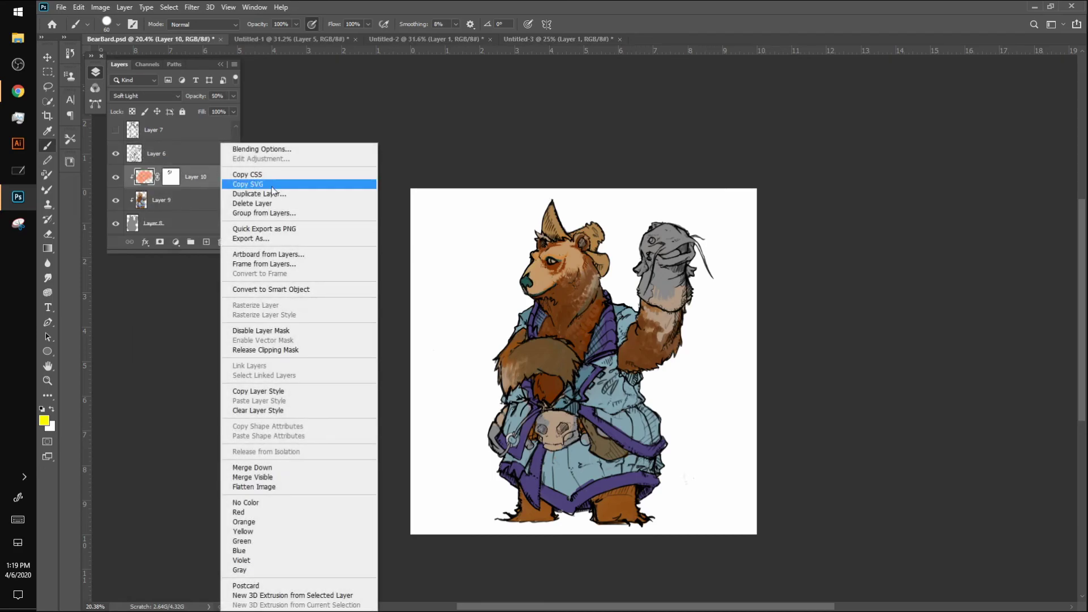
pyautogui.click(213, 181)
pyautogui.rightClick(214, 182)
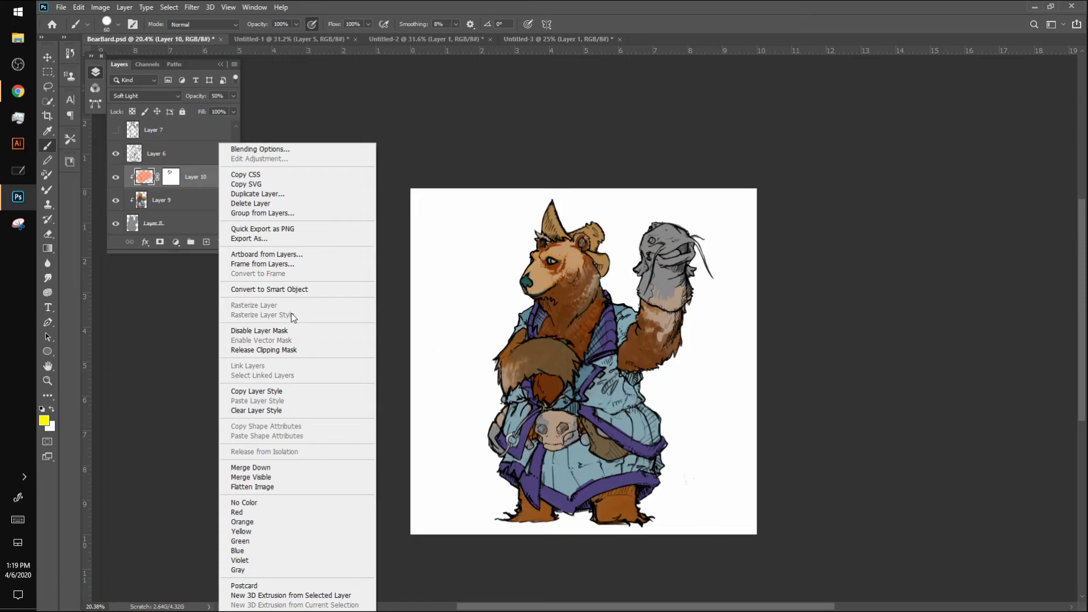
pyautogui.click(273, 465)
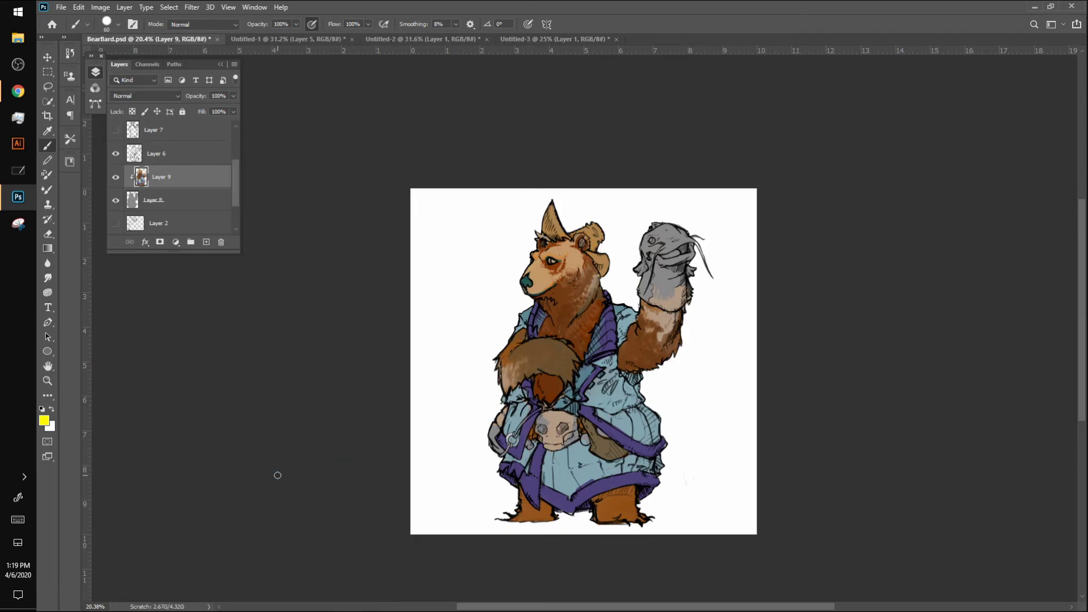
# Sample the light tan of the bear's face and paint lighter fur strokes along the neck at brush size 30
pyautogui.scroll(5, 591, 328)
pyautogui.keyDown('alt'); pyautogui.click(451, 201); pyautogui.keyUp('alt')
pyautogui.press('[')
pyautogui.press('[')
pyautogui.press('[')
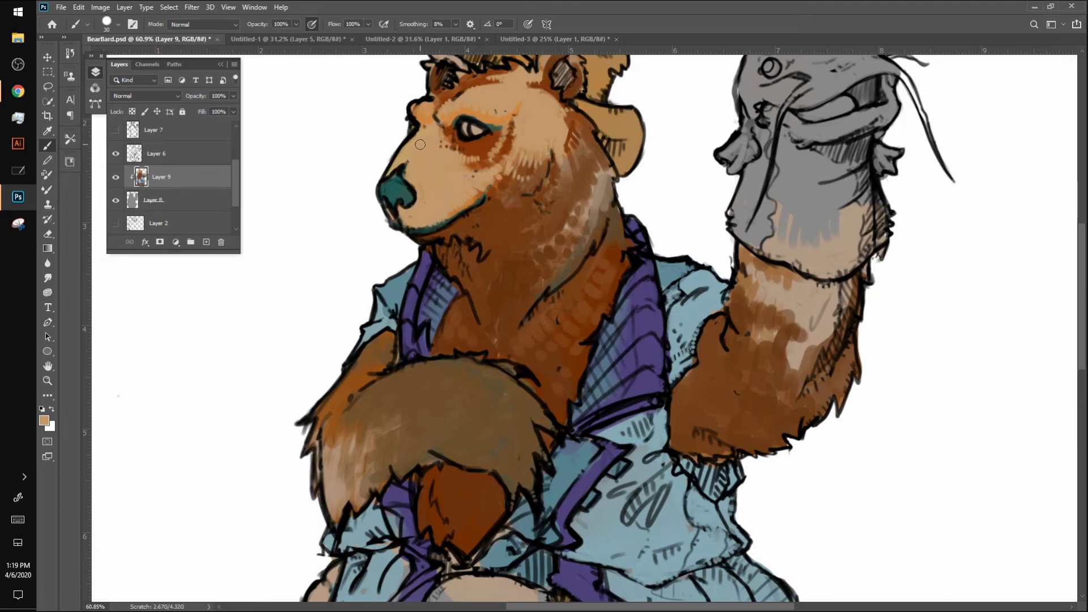
pyautogui.press('[')
pyautogui.press('[')
pyautogui.press('[')
pyautogui.moveTo(541, 258); pyautogui.dragTo(561, 226)
pyautogui.press('[')
pyautogui.press('[')
pyautogui.press('[')
pyautogui.press(']')
pyautogui.moveTo(562, 241)
pyautogui.mouseDown()
pyautogui.moveTo(595, 182)
pyautogui.moveTo(609, 179)
pyautogui.mouseUp()
# Sample the brown above the bear's eye and paint it over the whole head on a new layer above Layer 9
pyautogui.keyDown('alt'); pyautogui.click(468, 110); pyautogui.keyUp('alt')
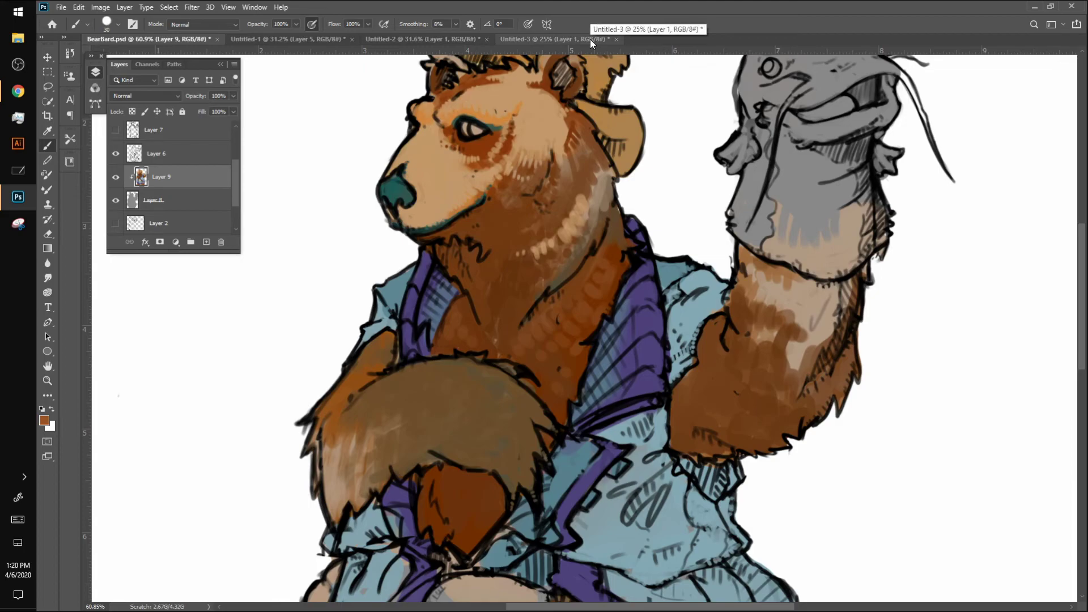
pyautogui.click(206, 242)
pyautogui.moveTo(450, 106)
pyautogui.mouseDown()
pyautogui.moveTo(511, 85)
pyautogui.moveTo(481, 126)
pyautogui.moveTo(529, 103)
pyautogui.moveTo(466, 120)
pyautogui.moveTo(445, 115)
pyautogui.moveTo(444, 100)
pyautogui.moveTo(407, 117)
pyautogui.moveTo(486, 83)
pyautogui.moveTo(396, 200)
pyautogui.moveTo(521, 126)
pyautogui.moveTo(427, 221)
pyautogui.moveTo(493, 185)
pyautogui.moveTo(443, 223)
pyautogui.moveTo(548, 141)
pyautogui.moveTo(520, 132)
pyautogui.moveTo(544, 88)
pyautogui.moveTo(494, 81)
pyautogui.moveTo(533, 67)
pyautogui.moveTo(568, 117)
pyautogui.moveTo(536, 156)
pyautogui.moveTo(568, 145)
pyautogui.moveTo(525, 168)
pyautogui.moveTo(570, 162)
pyautogui.moveTo(522, 198)
pyautogui.moveTo(605, 175)
pyautogui.moveTo(532, 218)
pyautogui.moveTo(576, 214)
pyautogui.moveTo(538, 289)
pyautogui.mouseUp()
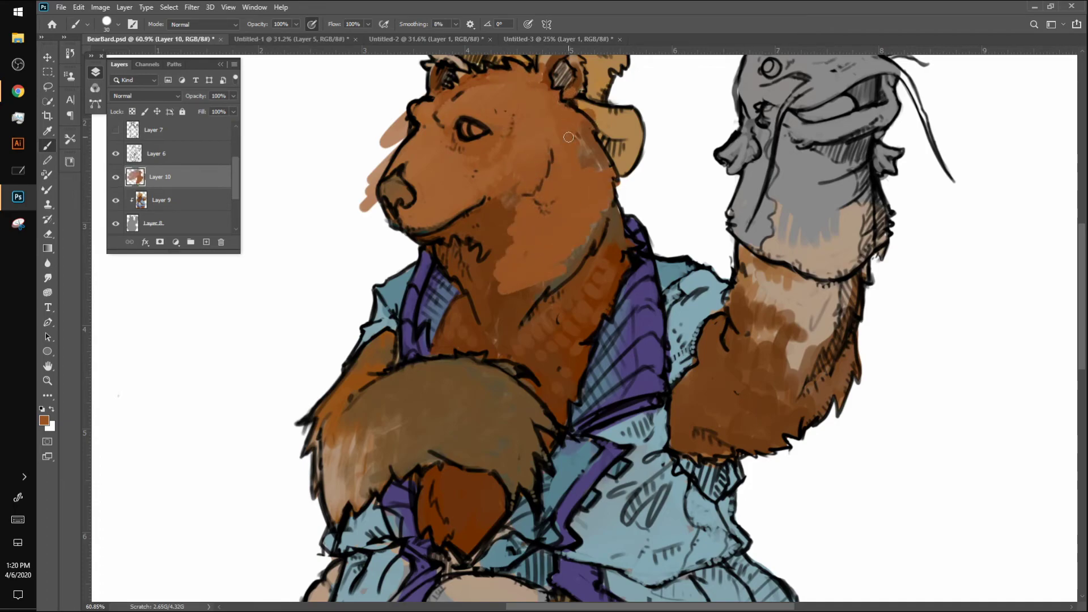
# Try Multiply and Soft Light blending on the brown head layer and settle on Multiply
pyautogui.click(170, 96)
pyautogui.press('Escape')
pyautogui.rightClick(191, 184)
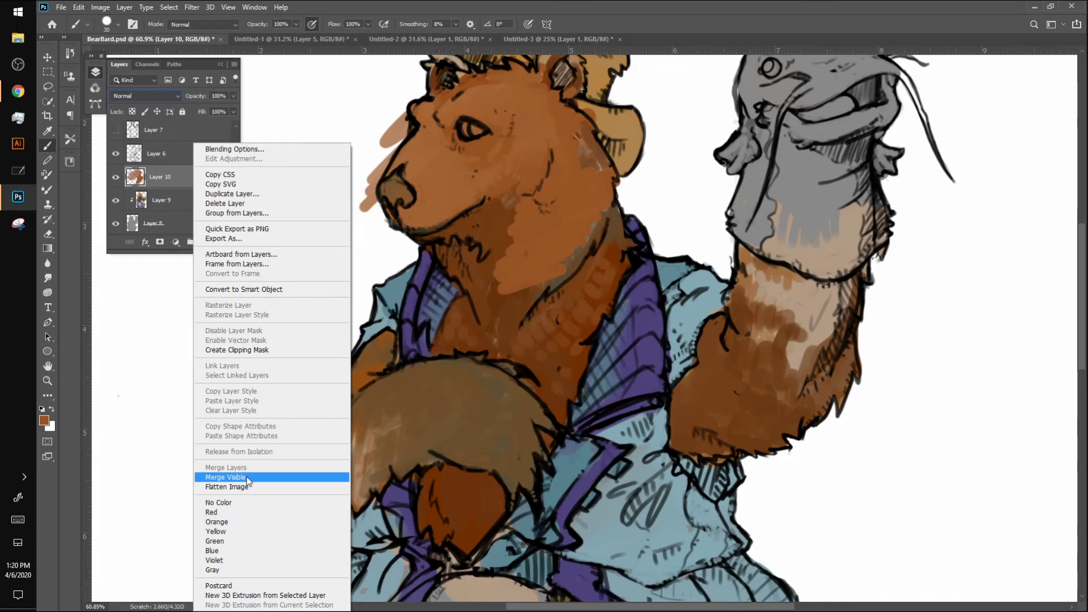
pyautogui.click(144, 95)
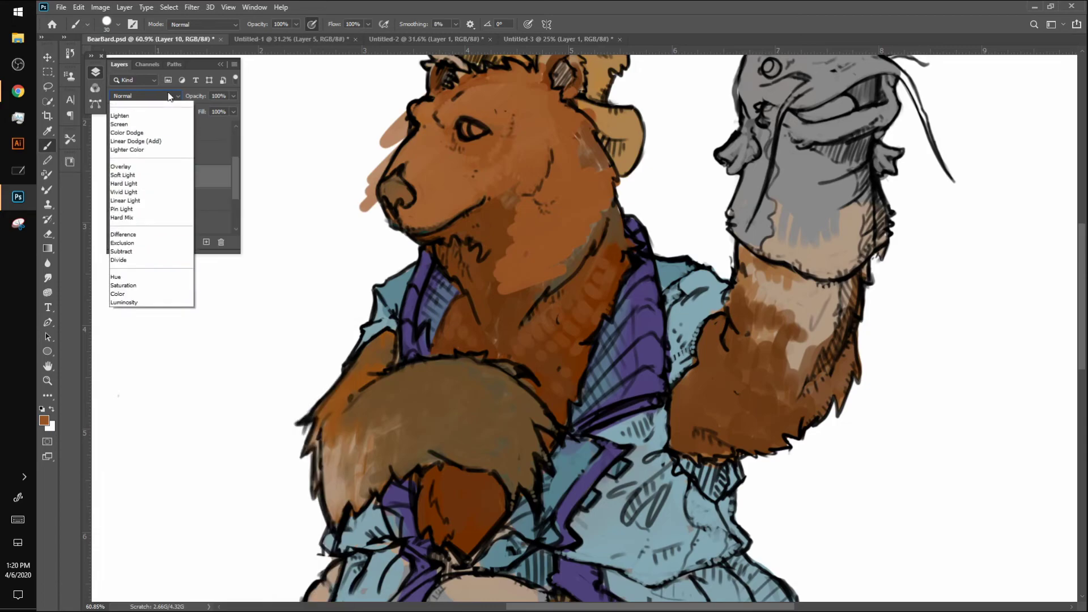
pyautogui.click(145, 141)
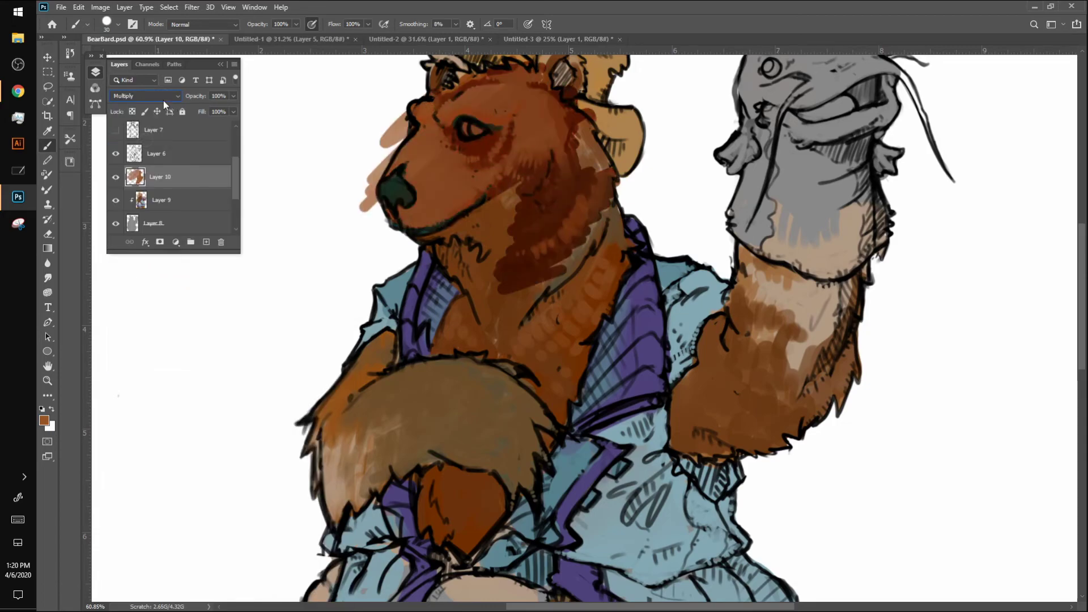
pyautogui.click(159, 96)
pyautogui.click(139, 244)
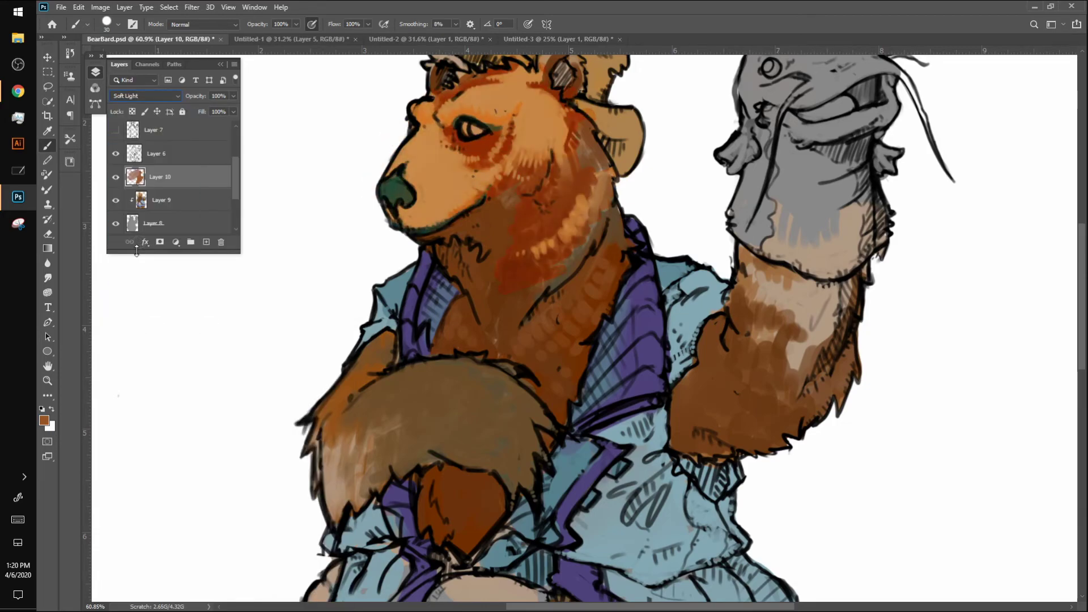
pyautogui.click(144, 96)
pyautogui.click(143, 139)
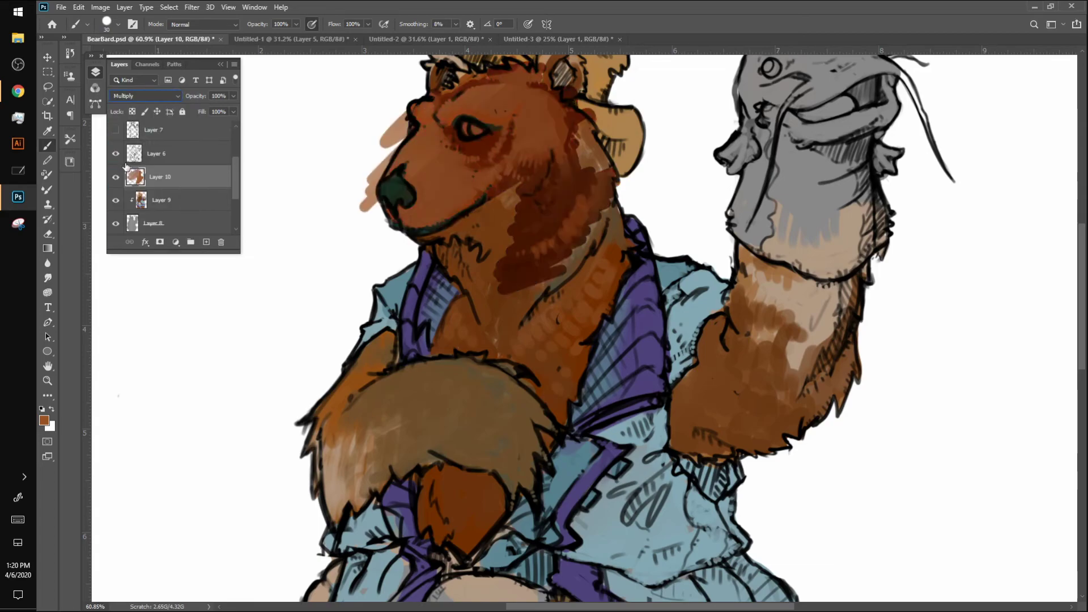
# Lower the brown layer's opacity to 42% and compare the bear with the layer hidden and shown
pyautogui.click(233, 96)
pyautogui.moveTo(235, 108); pyautogui.dragTo(202, 108)
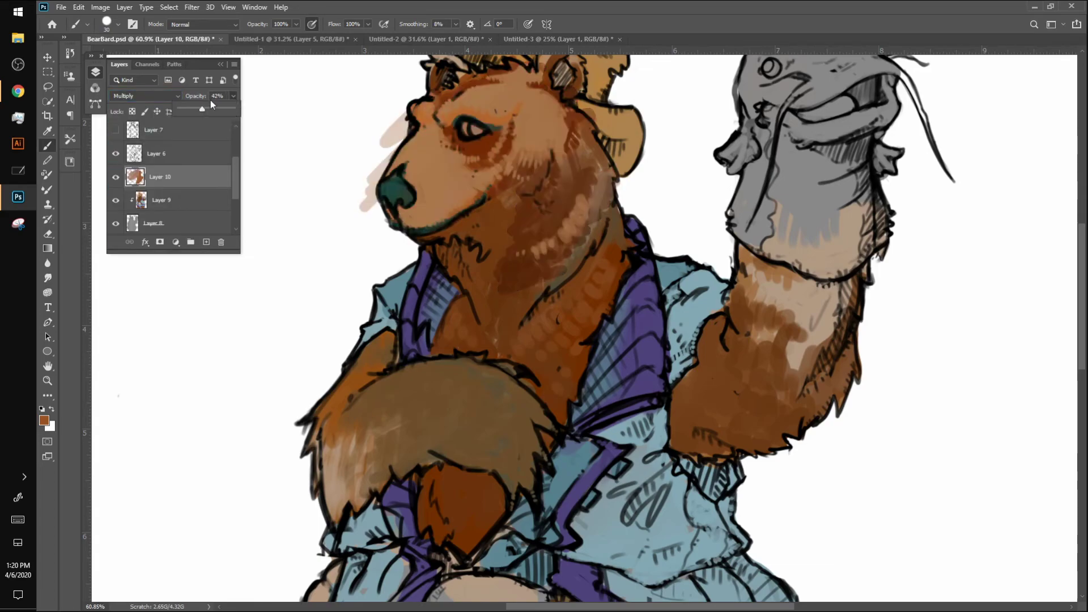
pyautogui.scroll(-6, 585, 328)
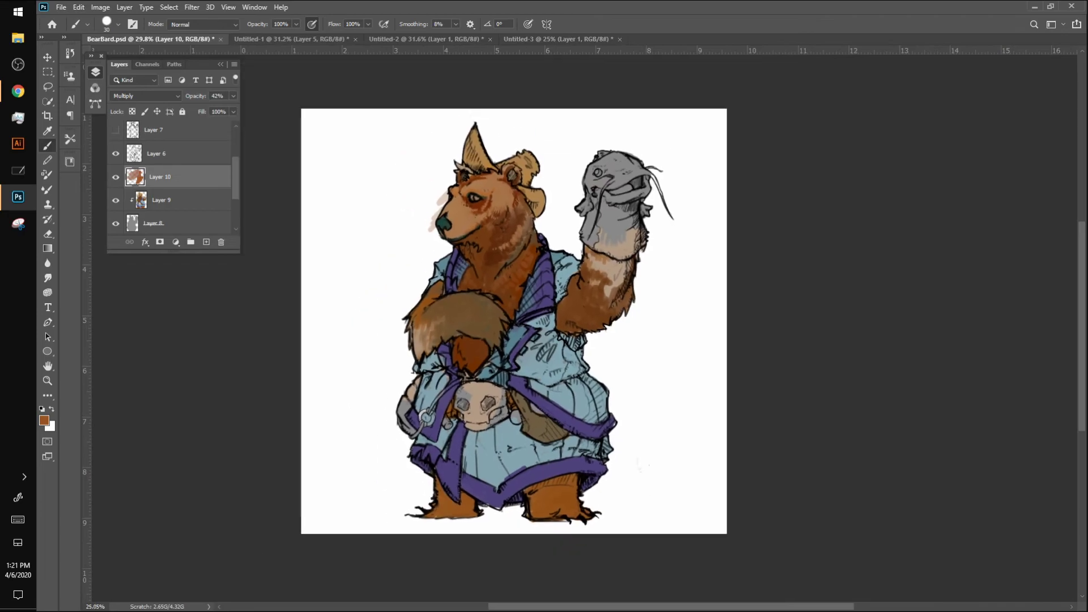
pyautogui.scroll(3, 625, 452)
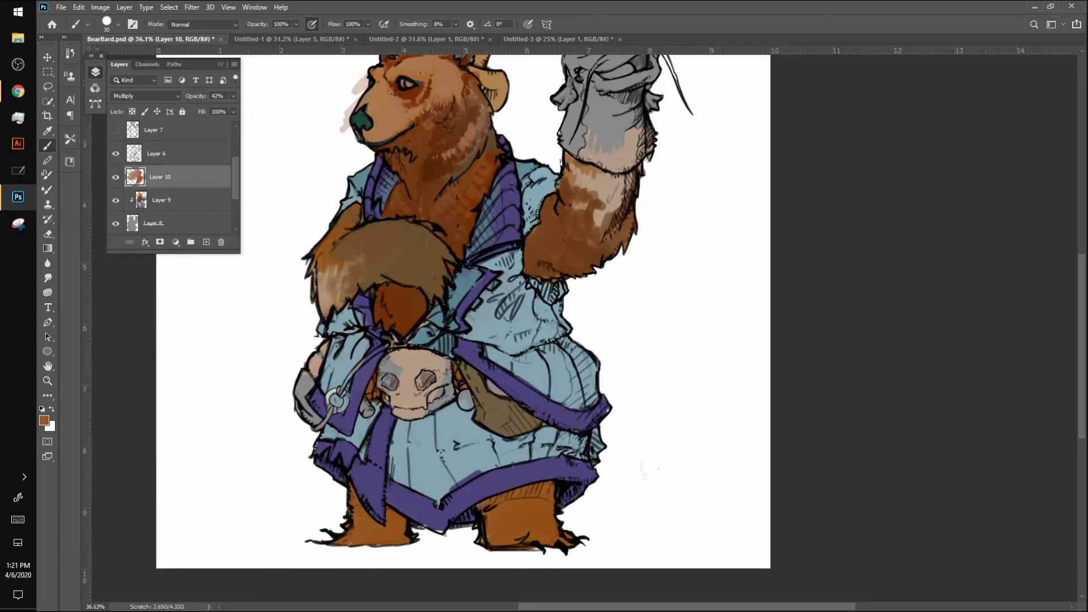
pyautogui.click(115, 177)
pyautogui.click(113, 182)
pyautogui.scroll(3, 453, 283)
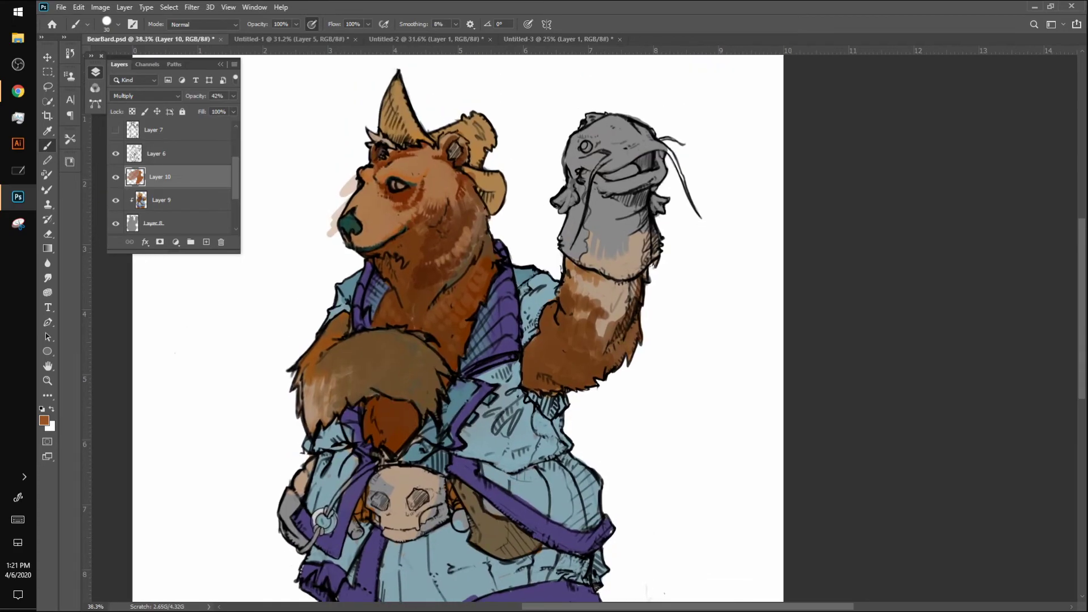
# Clip the brown Multiply layer to the colour layer below and merge it down into Layer 9
pyautogui.rightClick(181, 173)
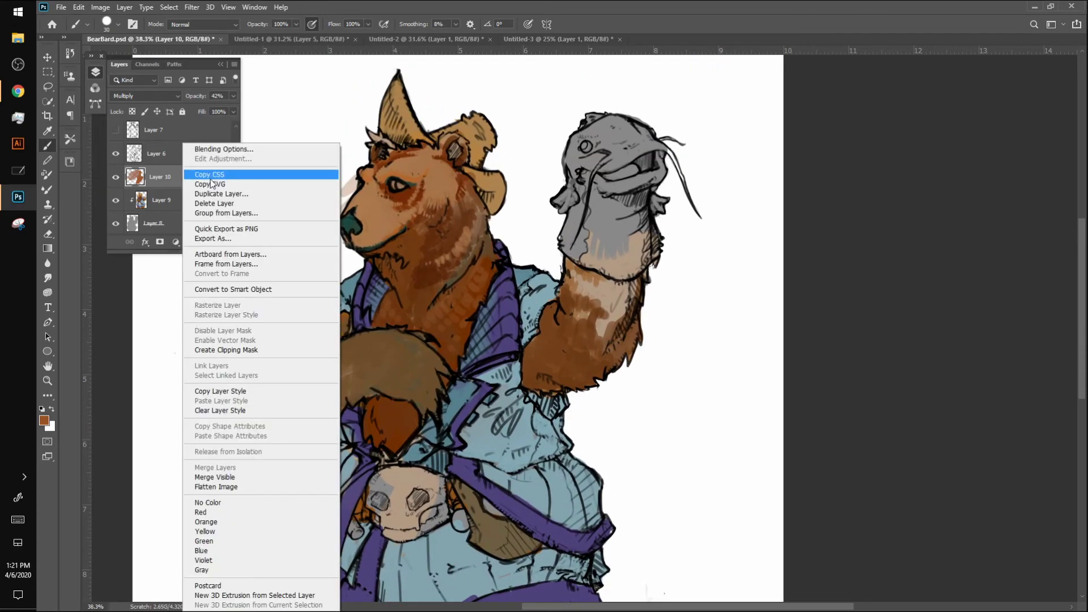
pyautogui.click(138, 356)
pyautogui.rightClick(165, 178)
pyautogui.click(216, 350)
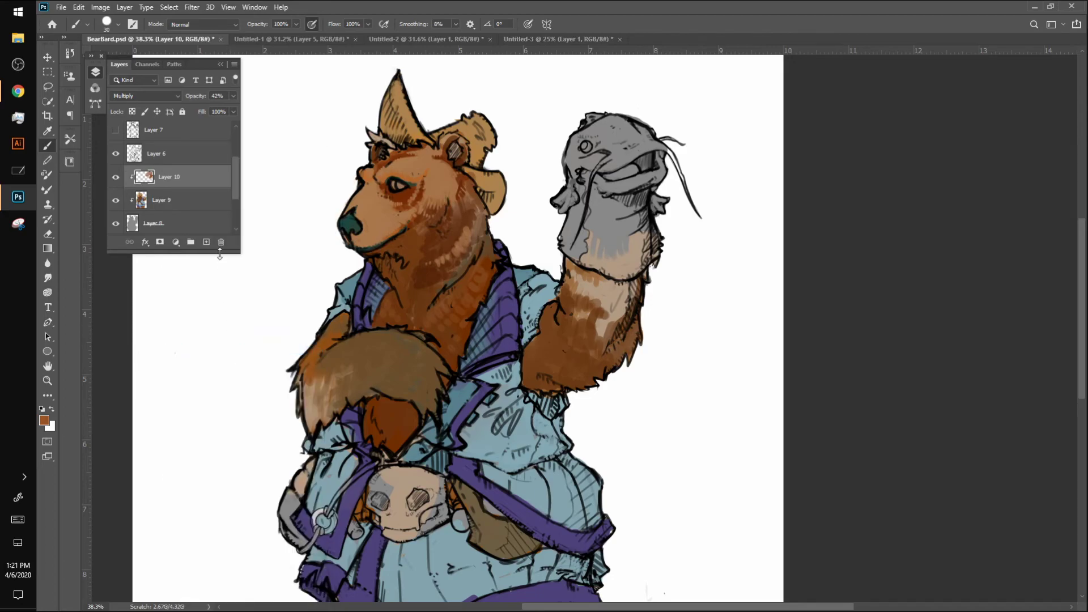
pyautogui.rightClick(181, 177)
pyautogui.click(254, 467)
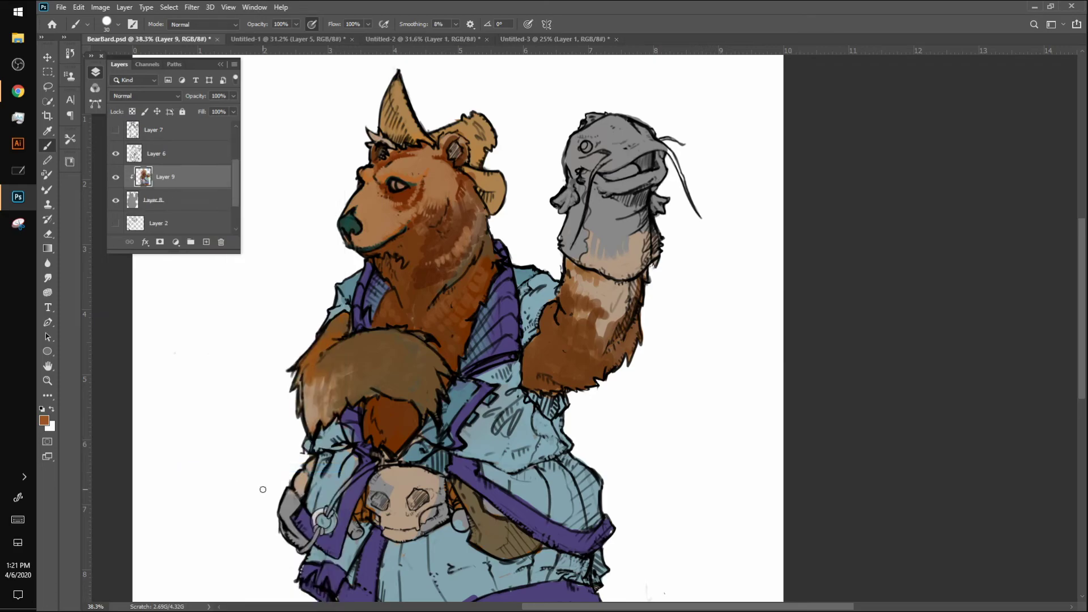
# Reduce the brush to size 15 and sample fur tones from the bear's muzzle and neck
pyautogui.scroll(-3, 263, 489)
pyautogui.scroll(5, 263, 489)
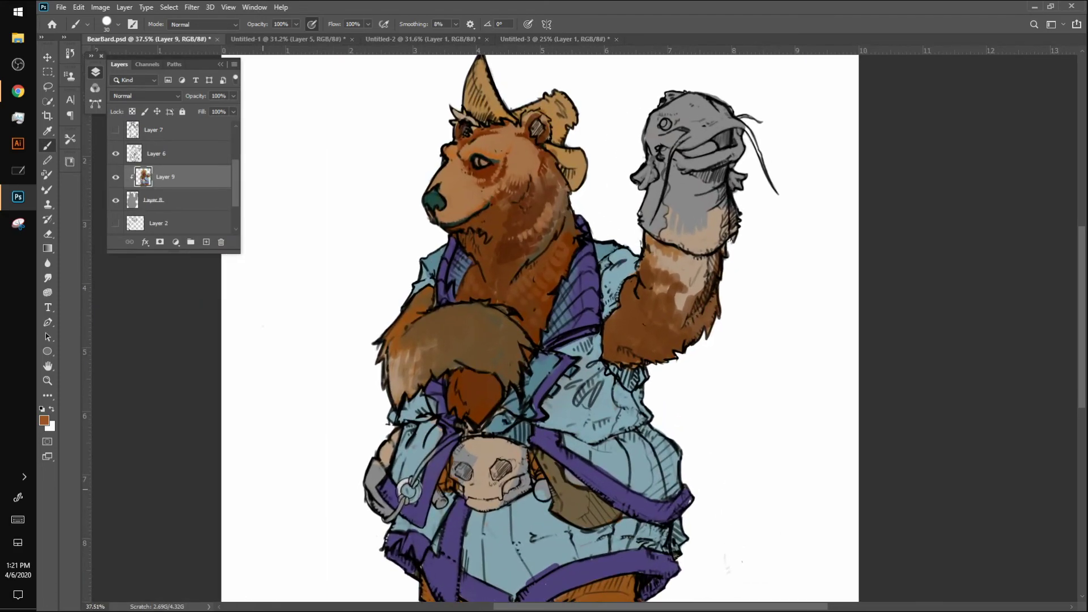
pyautogui.scroll(3, 263, 489)
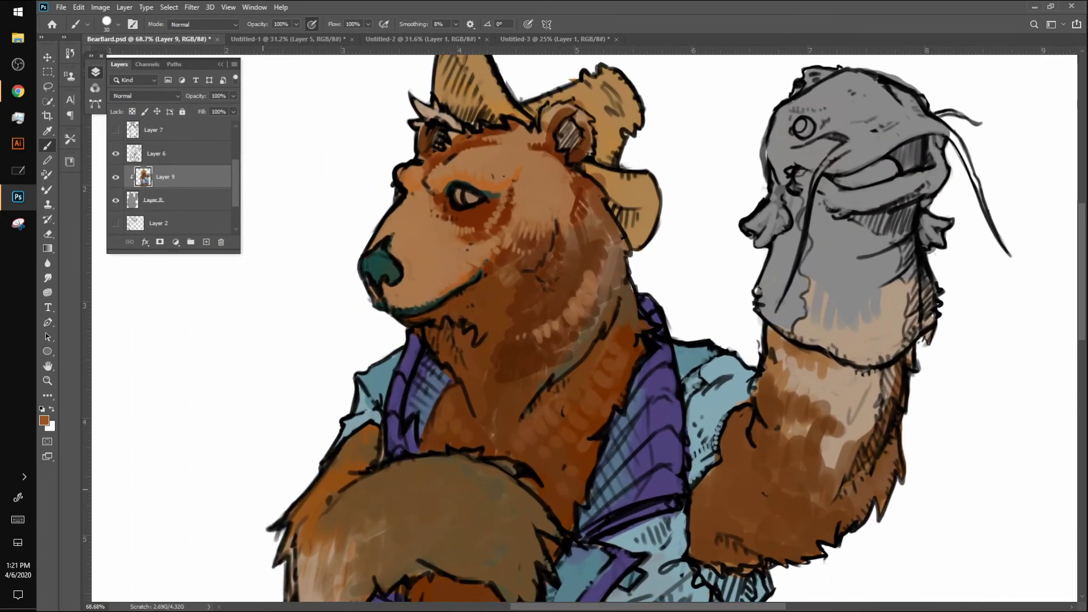
pyautogui.keyDown('alt'); pyautogui.click(424, 252); pyautogui.keyUp('alt')
pyautogui.press('[')
pyautogui.keyDown('alt'); pyautogui.click(485, 340); pyautogui.keyUp('alt')
pyautogui.keyDown('alt'); pyautogui.click(415, 279); pyautogui.keyUp('alt')
# Undo the eye strokes painted on Layer 6 and paint the bear's eye white on Layer 9
pyautogui.click(168, 156)
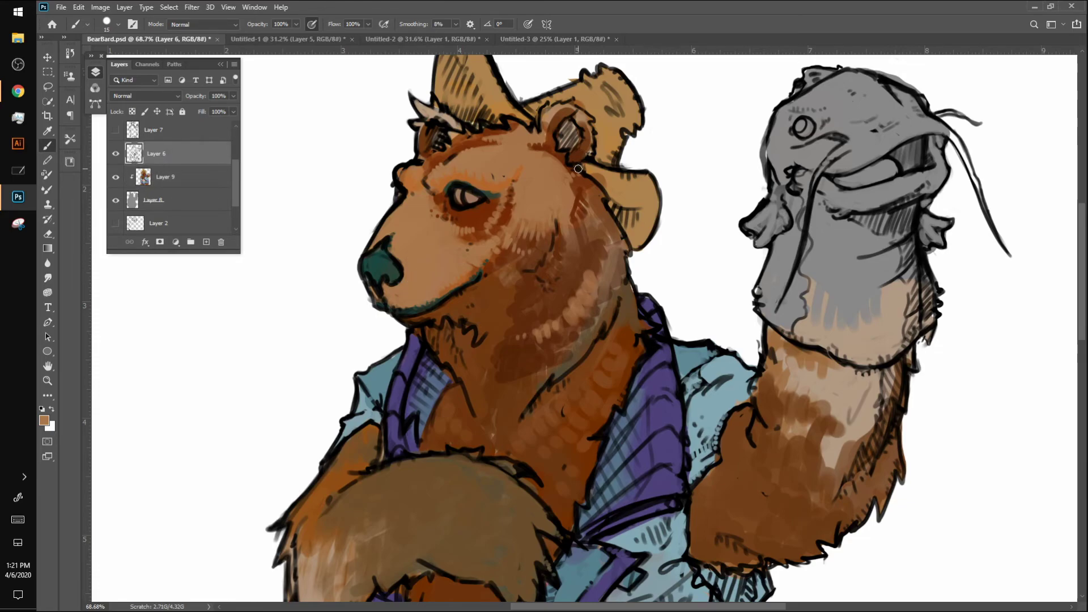
pyautogui.hotkey('ctrl', '0')
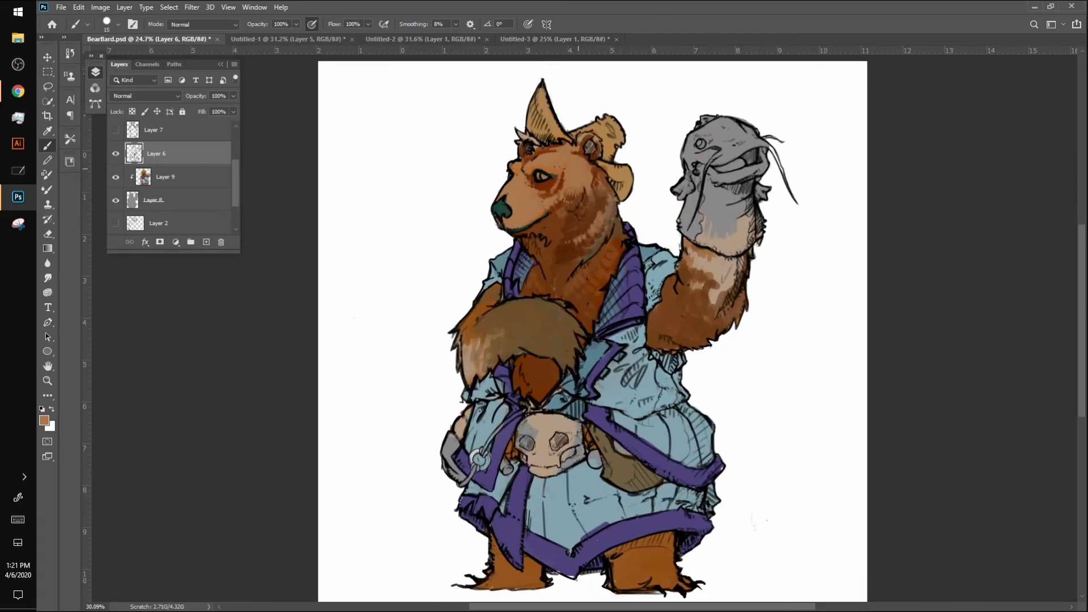
pyautogui.moveTo(578, 169); pyautogui.dragTo(688, 291)
pyautogui.moveTo(620, 134); pyautogui.dragTo(700, 133)
pyautogui.keyDown('alt'); pyautogui.click(475, 343); pyautogui.keyUp('alt')
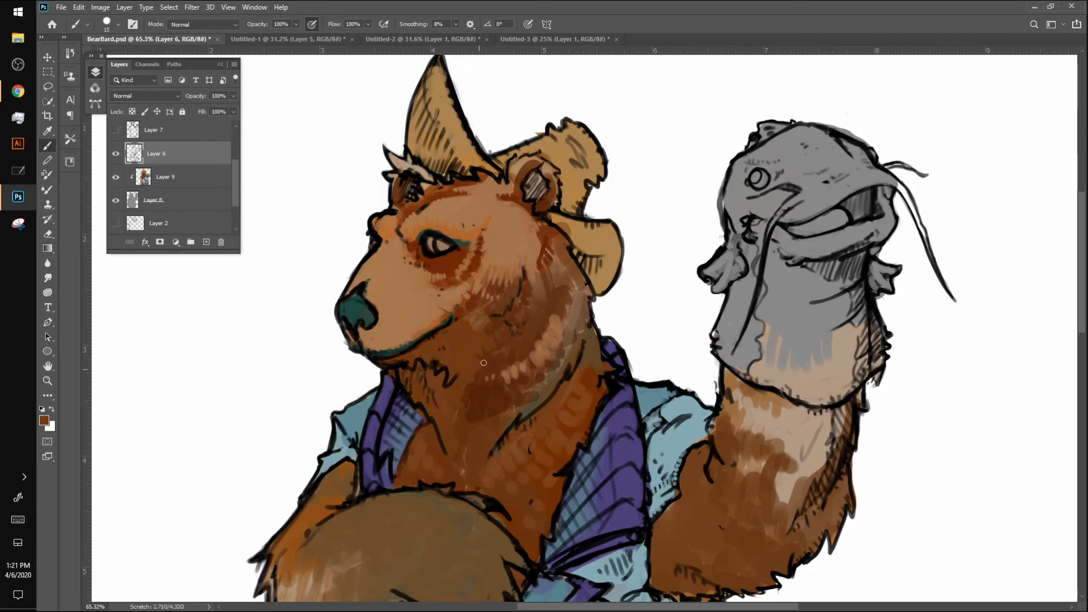
pyautogui.keyDown('alt'); pyautogui.click(429, 219); pyautogui.keyUp('alt')
pyautogui.moveTo(429, 237)
pyautogui.mouseDown()
pyautogui.moveTo(435, 249)
pyautogui.moveTo(433, 233)
pyautogui.mouseUp()
pyautogui.hotkey('ctrl', 'z')
pyautogui.hotkey('ctrl', 'z')
pyautogui.hotkey('ctrl', 'z')
pyautogui.hotkey('ctrl', 'z')
pyautogui.click(187, 180)
pyautogui.moveTo(430, 238)
pyautogui.mouseDown()
pyautogui.moveTo(433, 250)
pyautogui.moveTo(447, 242)
pyautogui.mouseUp()
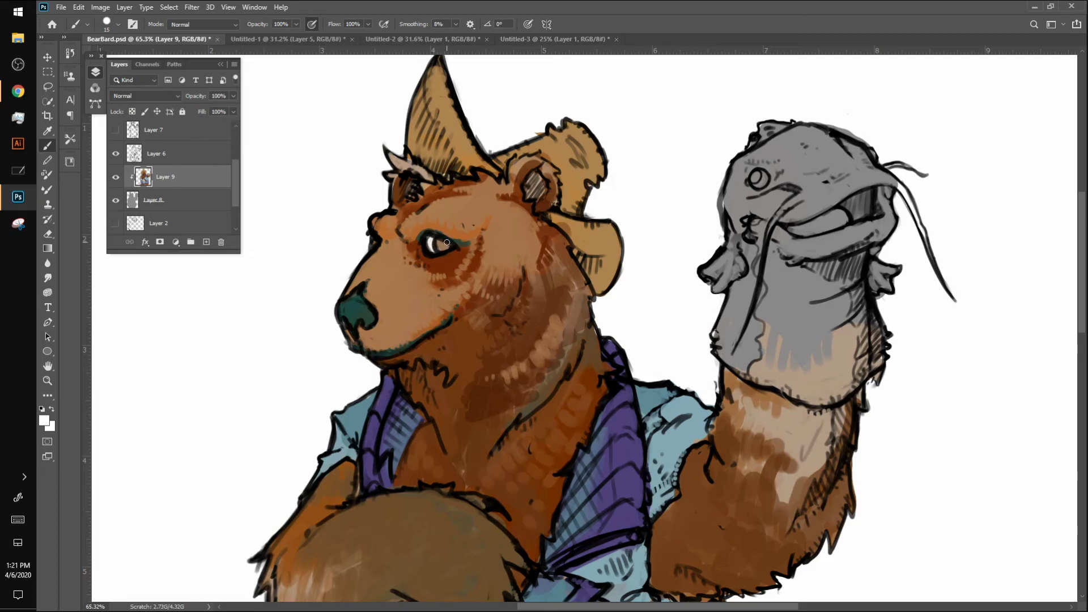
# Recolour the bear's ear with a sampled reddish brown and touch up the area behind it with sampled tones
pyautogui.keyDown('alt'); pyautogui.click(511, 210); pyautogui.keyUp('alt')
pyautogui.moveTo(512, 171)
pyautogui.mouseDown()
pyautogui.moveTo(530, 161)
pyautogui.moveTo(551, 171)
pyautogui.mouseUp()
pyautogui.keyDown('alt'); pyautogui.click(552, 173); pyautogui.keyUp('alt')
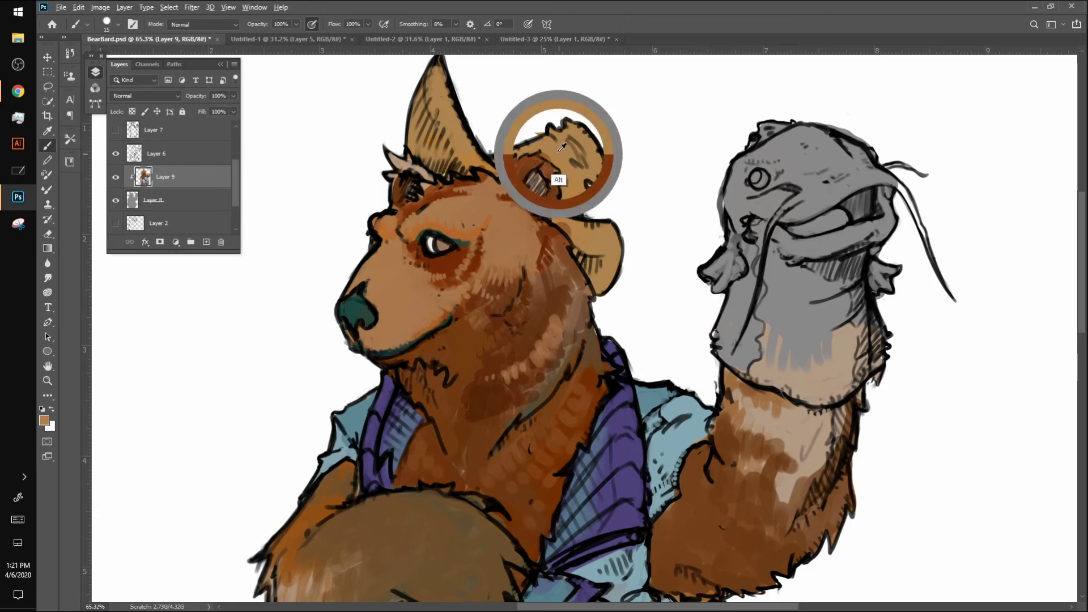
pyautogui.keyDown('alt'); pyautogui.click(557, 221); pyautogui.keyUp('alt')
pyautogui.keyDown('alt'); pyautogui.click(552, 222); pyautogui.keyUp('alt')
pyautogui.moveTo(564, 224); pyautogui.dragTo(573, 235)
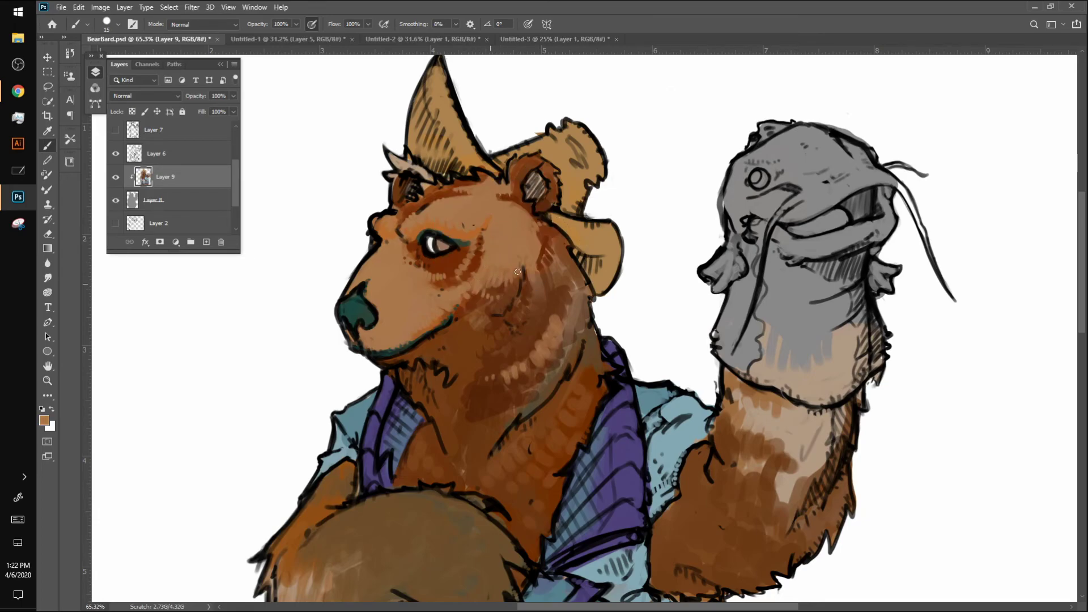
# Enlarge the brush to size 30 and paint light tan fur over the bear's cheek and jaw on Layer 9
pyautogui.press(']')
pyautogui.press(']')
pyautogui.press(']')
pyautogui.moveTo(473, 303)
pyautogui.mouseDown()
pyautogui.moveTo(454, 350)
pyautogui.moveTo(488, 309)
pyautogui.moveTo(460, 349)
pyautogui.moveTo(445, 333)
pyautogui.moveTo(476, 308)
pyautogui.moveTo(474, 335)
pyautogui.mouseUp()
pyautogui.moveTo(507, 289)
pyautogui.mouseDown()
pyautogui.moveTo(471, 340)
pyautogui.moveTo(489, 337)
pyautogui.mouseUp()
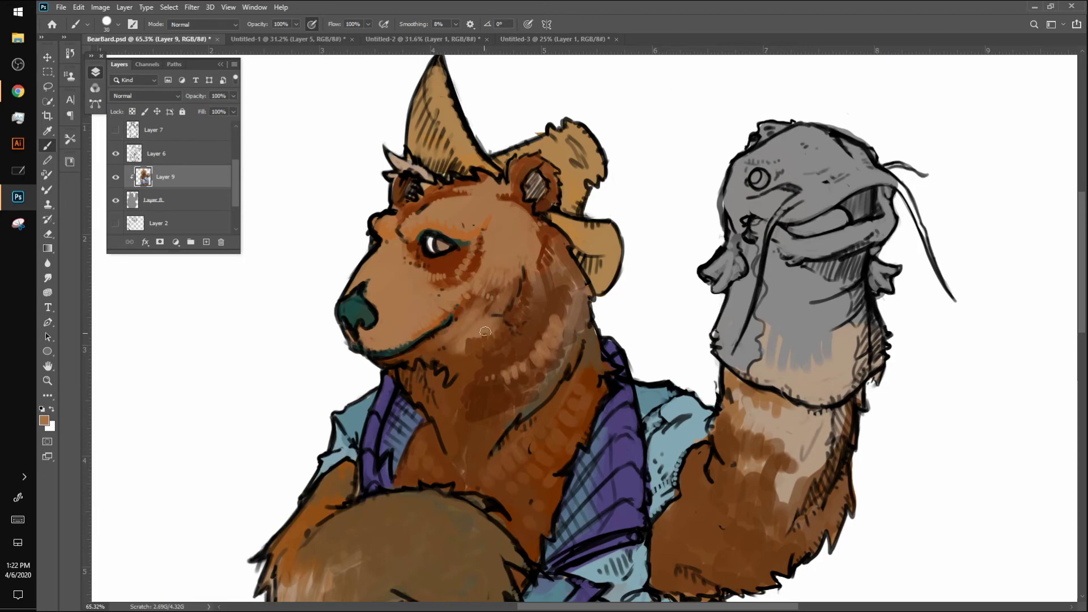
# Isolate the line art by hiding the colour on Layer 9 and remove the stray orange strokes below the jaw on Layer 6
pyautogui.click(115, 155)
pyautogui.click(115, 154)
pyautogui.click(116, 176)
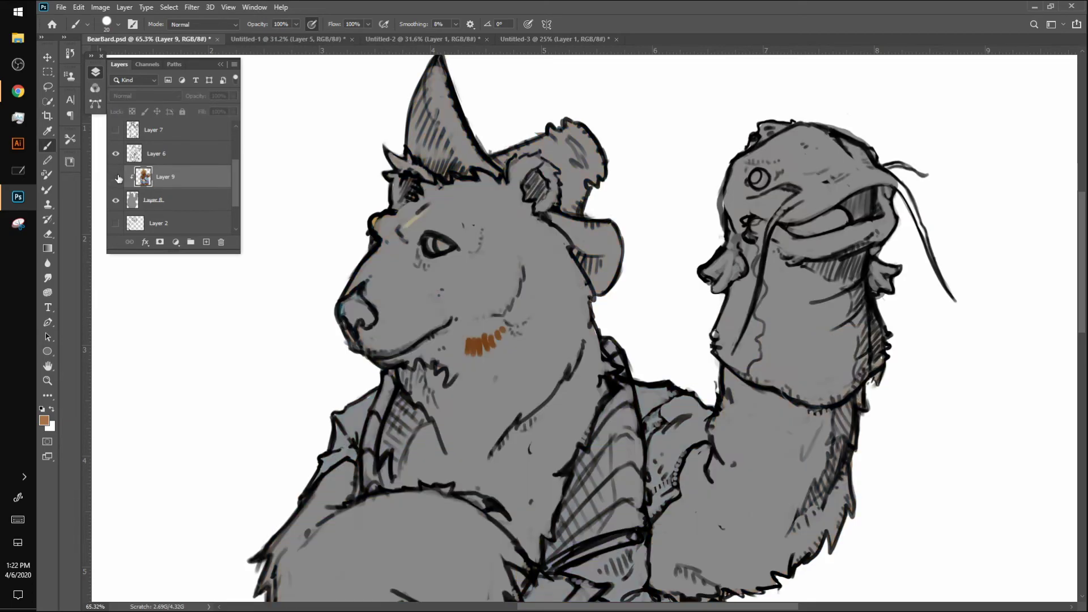
pyautogui.click(155, 159)
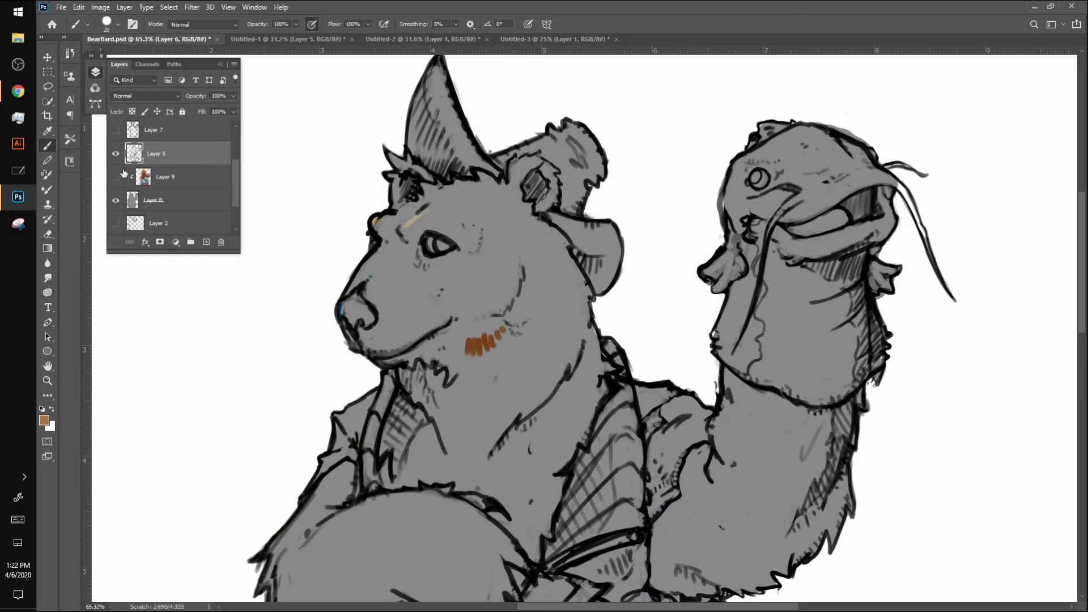
pyautogui.click(116, 200)
pyautogui.click(117, 200)
pyautogui.moveTo(462, 354)
pyautogui.mouseDown()
pyautogui.moveTo(483, 336)
pyautogui.moveTo(507, 336)
pyautogui.mouseUp()
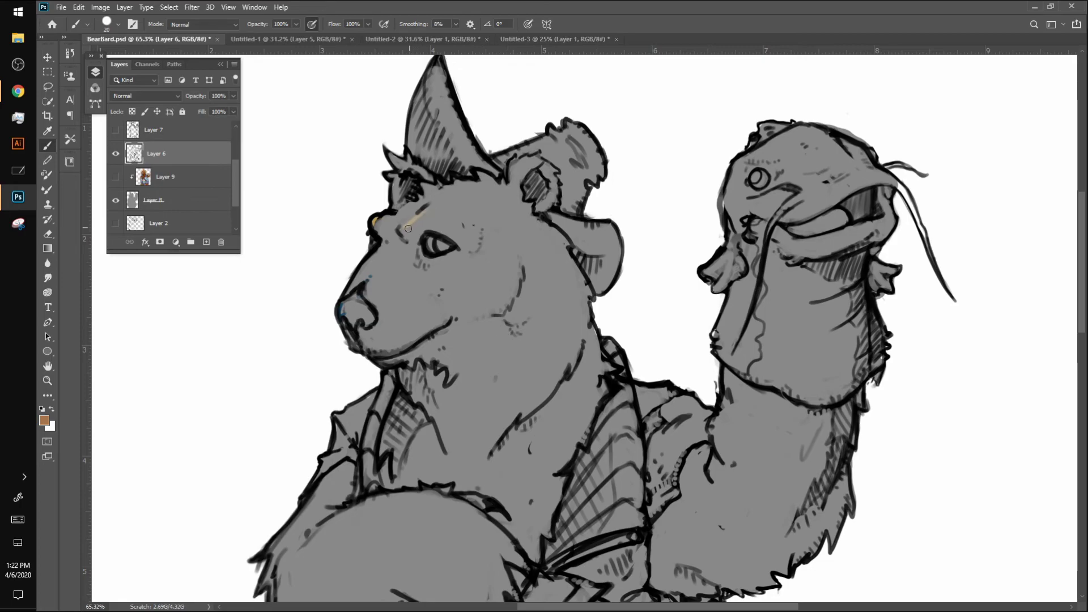
# Cover stray paint near the bear's brow on Layer 8 with sampled grey, check it without line art, and show Layers 9 and 6
pyautogui.click(191, 194)
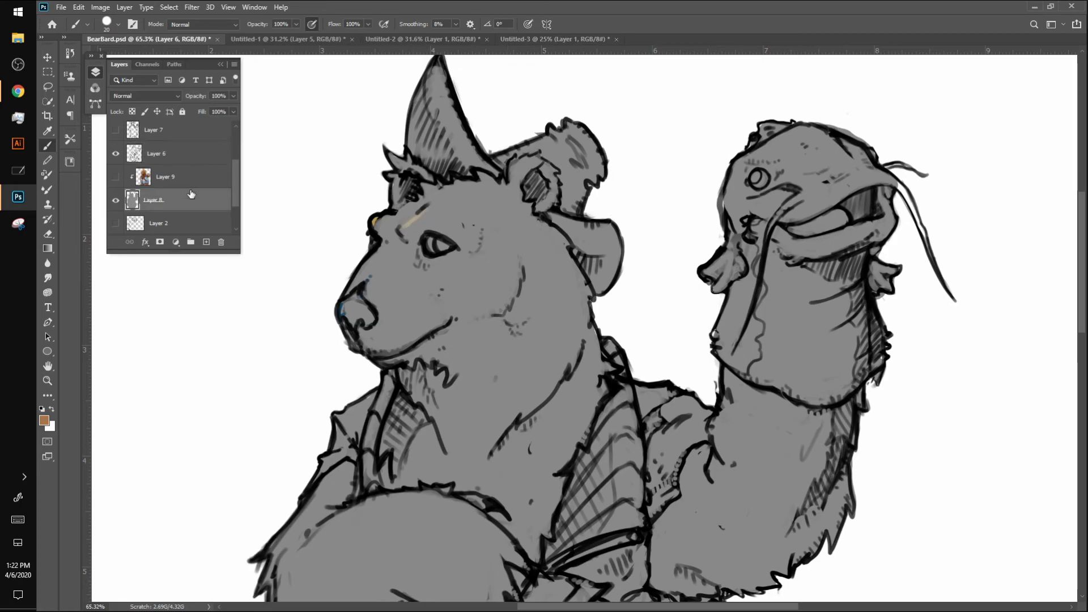
pyautogui.keyDown('alt'); pyautogui.click(477, 231); pyautogui.keyUp('alt')
pyautogui.moveTo(383, 227); pyautogui.dragTo(381, 211)
pyautogui.click(116, 149)
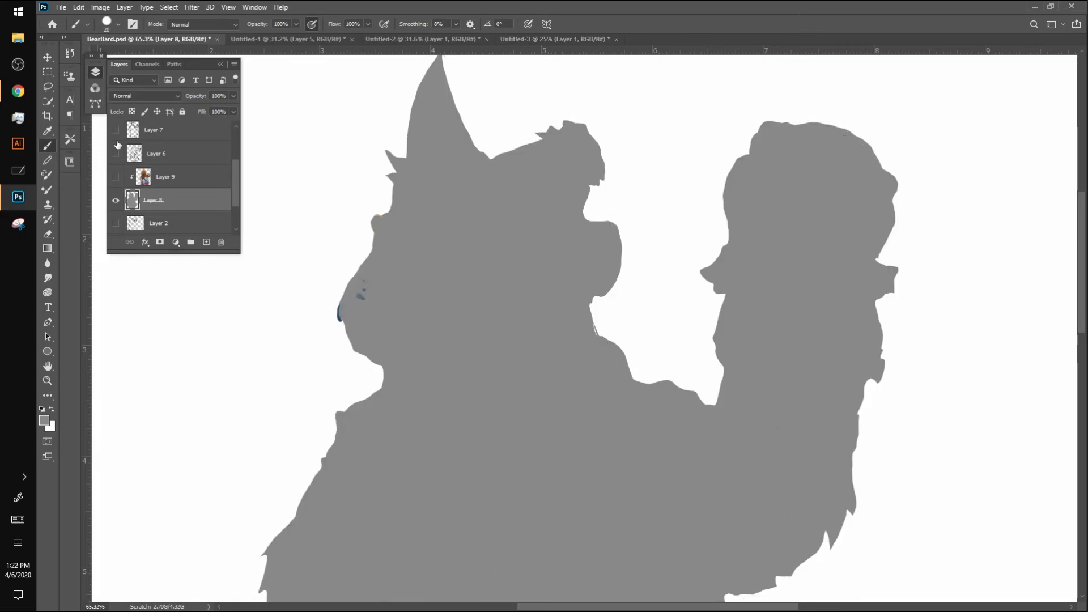
pyautogui.click(116, 177)
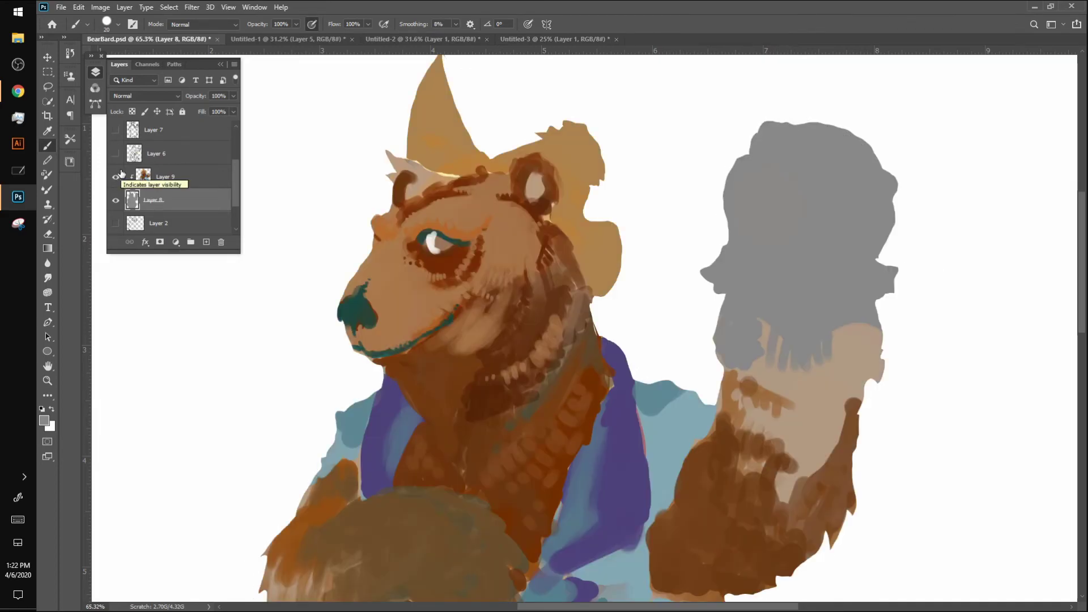
pyautogui.click(115, 153)
# Paint the pale hair tuft above the bear's far ear with a brown sampled from the near ear on Layer 9
pyautogui.keyDown('alt'); pyautogui.click(458, 205); pyautogui.keyUp('alt')
pyautogui.keyDown('alt'); pyautogui.click(527, 166); pyautogui.keyUp('alt')
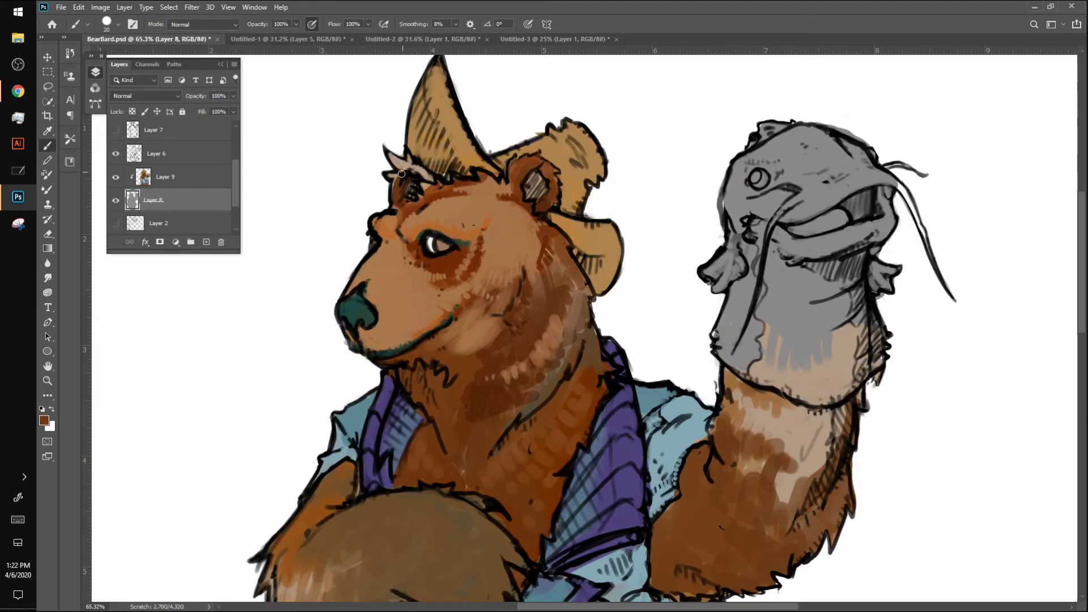
pyautogui.click(207, 178)
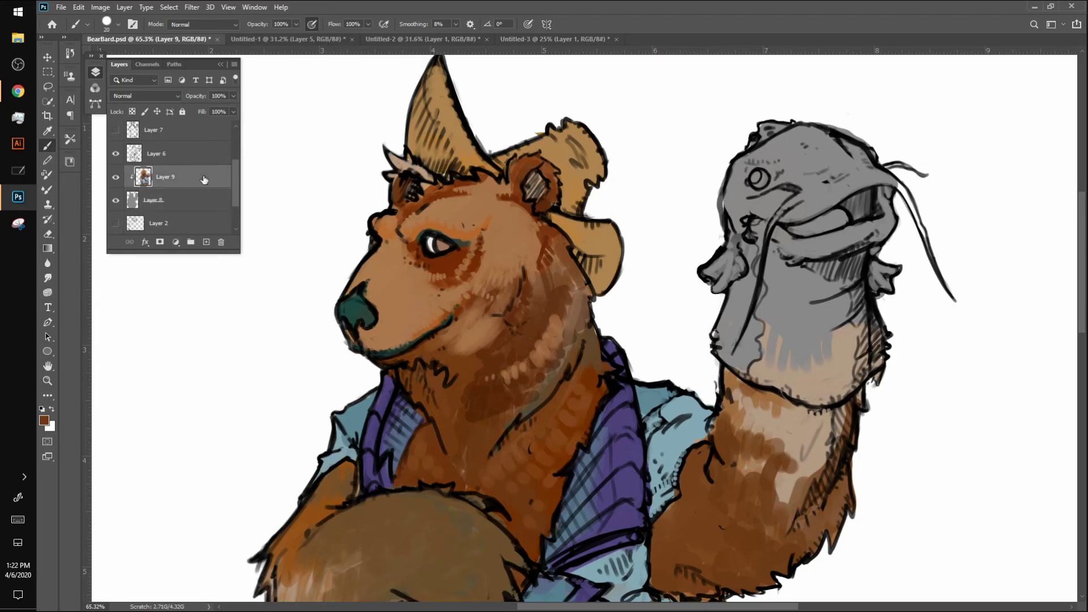
pyautogui.moveTo(392, 192)
pyautogui.mouseDown()
pyautogui.moveTo(394, 174)
pyautogui.moveTo(412, 165)
pyautogui.mouseUp()
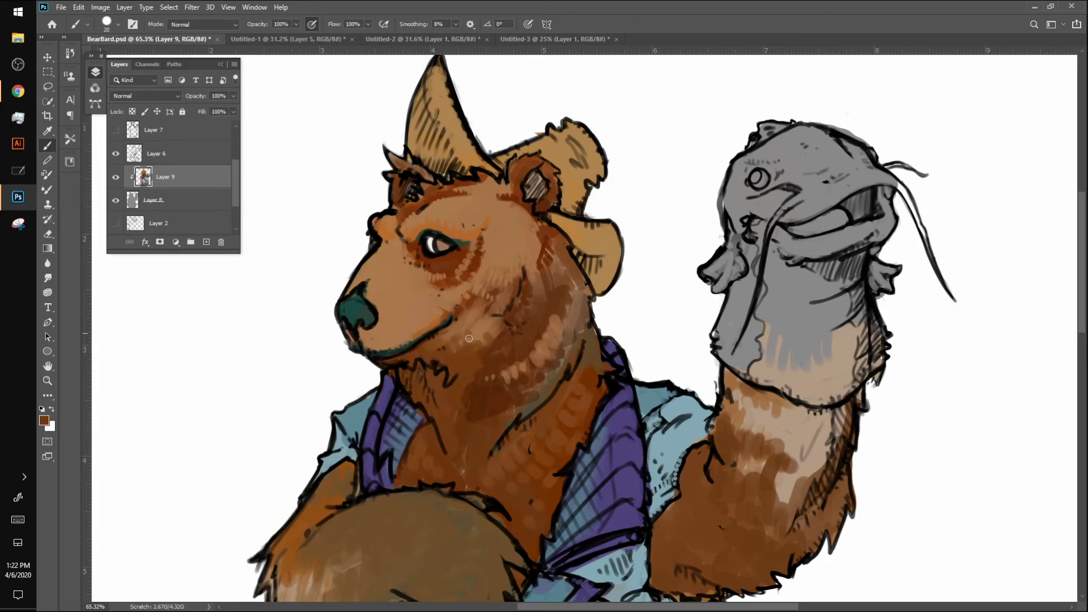
# Enlarge the brush and paint a sampled mid-brown over the dark fur of the bear's cheek and neck
pyautogui.keyDown('alt'); pyautogui.click(499, 335); pyautogui.keyUp('alt')
pyautogui.press(']')
pyautogui.press(']')
pyautogui.moveTo(485, 315)
pyautogui.mouseDown()
pyautogui.moveTo(446, 381)
pyautogui.moveTo(492, 327)
pyautogui.moveTo(501, 341)
pyautogui.moveTo(456, 385)
pyautogui.mouseUp()
pyautogui.moveTo(508, 357); pyautogui.dragTo(465, 388)
pyautogui.moveTo(554, 294); pyautogui.dragTo(487, 378)
pyautogui.press(']')
pyautogui.moveTo(474, 328)
pyautogui.mouseDown()
pyautogui.moveTo(453, 382)
pyautogui.moveTo(465, 389)
pyautogui.mouseUp()
pyautogui.moveTo(546, 288); pyautogui.dragTo(528, 362)
pyautogui.moveTo(551, 320)
pyautogui.mouseDown()
pyautogui.moveTo(567, 275)
pyautogui.moveTo(558, 349)
pyautogui.mouseUp()
pyautogui.moveTo(536, 365)
pyautogui.mouseDown()
pyautogui.moveTo(511, 399)
pyautogui.moveTo(491, 405)
pyautogui.mouseUp()
pyautogui.moveTo(482, 394)
pyautogui.mouseDown()
pyautogui.moveTo(466, 415)
pyautogui.moveTo(439, 416)
pyautogui.mouseUp()
# Blend the throat with a freshly sampled brown and touch up the far brow with a sampled orange tan
pyautogui.keyDown('alt'); pyautogui.click(466, 412); pyautogui.keyUp('alt')
pyautogui.moveTo(494, 367); pyautogui.dragTo(465, 420)
pyautogui.moveTo(505, 396); pyautogui.dragTo(487, 419)
pyautogui.moveTo(433, 397); pyautogui.dragTo(441, 354)
pyautogui.click(457, 315)
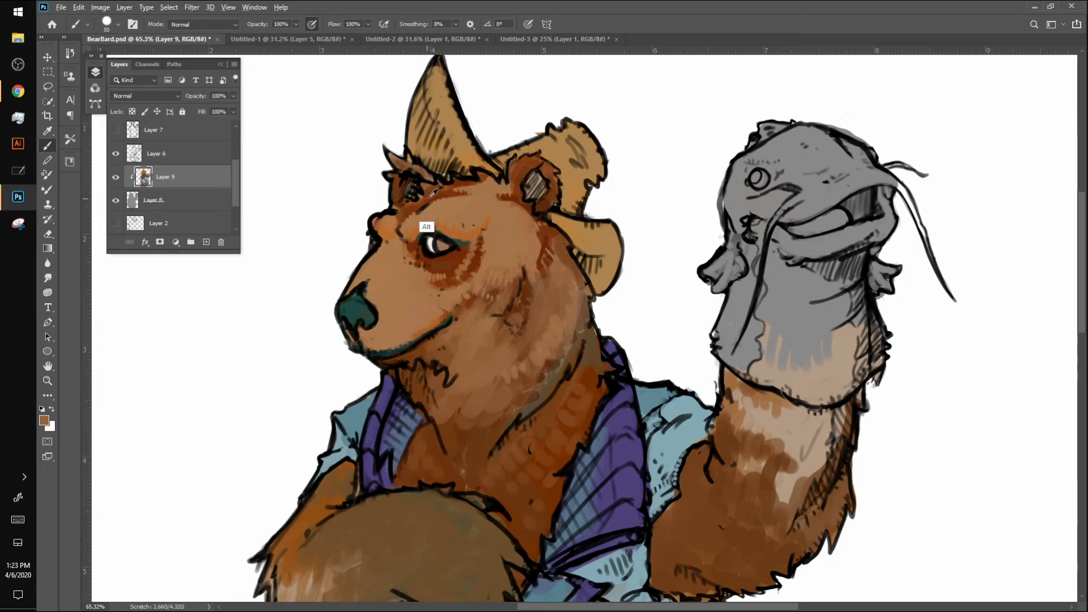
pyautogui.keyDown('alt'); pyautogui.click(386, 223); pyautogui.keyUp('alt')
pyautogui.moveTo(396, 235); pyautogui.dragTo(384, 256)
# Paint a tan sampled from the muzzle over the upper part of the bear's folded forearm
pyautogui.scroll(-5, 387, 269)
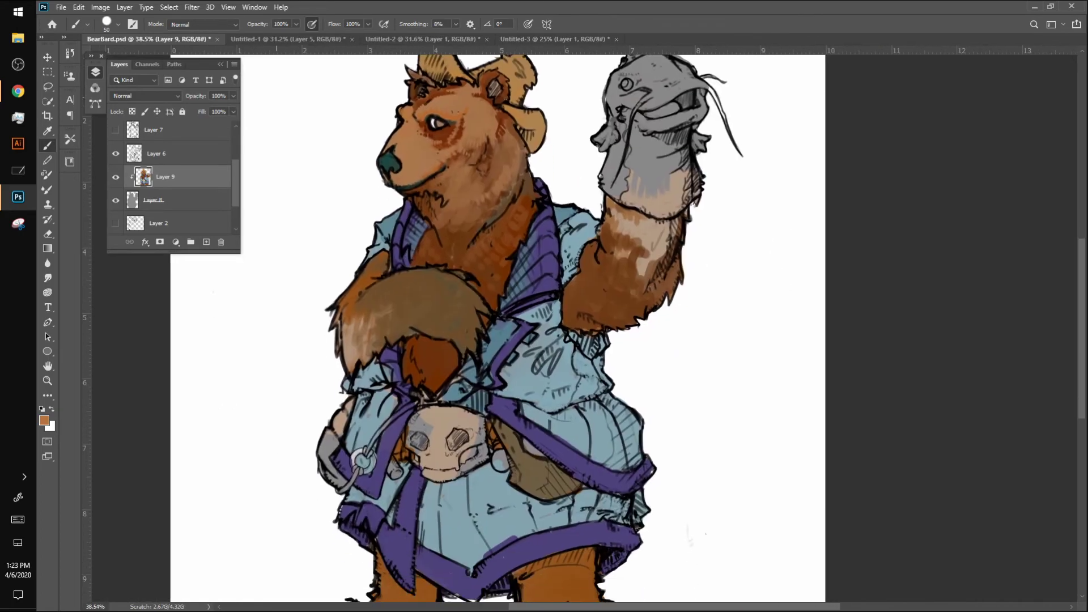
pyautogui.scroll(2, 528, 452)
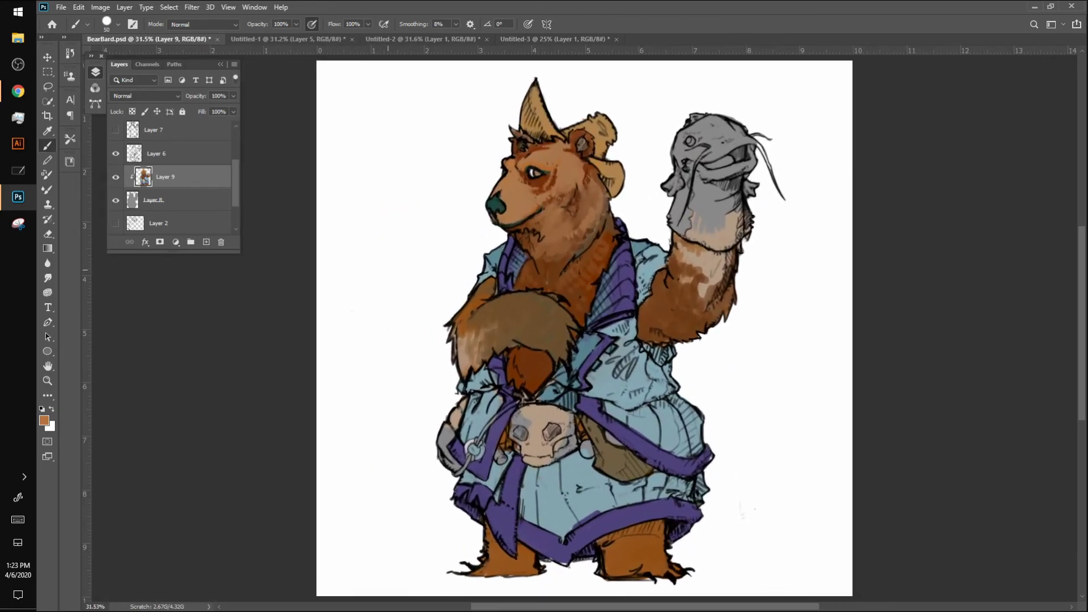
pyautogui.keyDown('alt'); pyautogui.click(529, 195); pyautogui.keyUp('alt')
pyautogui.moveTo(483, 292)
pyautogui.mouseDown()
pyautogui.moveTo(467, 331)
pyautogui.moveTo(512, 300)
pyautogui.moveTo(501, 313)
pyautogui.moveTo(555, 317)
pyautogui.moveTo(520, 296)
pyautogui.moveTo(461, 330)
pyautogui.moveTo(464, 345)
pyautogui.moveTo(460, 336)
pyautogui.moveTo(483, 313)
pyautogui.moveTo(474, 335)
pyautogui.moveTo(515, 315)
pyautogui.moveTo(543, 323)
pyautogui.moveTo(538, 308)
pyautogui.moveTo(494, 305)
pyautogui.moveTo(561, 288)
pyautogui.moveTo(538, 244)
pyautogui.moveTo(552, 271)
pyautogui.moveTo(572, 244)
pyautogui.mouseUp()
# Shade the bear's cheek and the back of the neck with sampled browns
pyautogui.keyDown('alt'); pyautogui.click(545, 180); pyautogui.keyUp('alt')
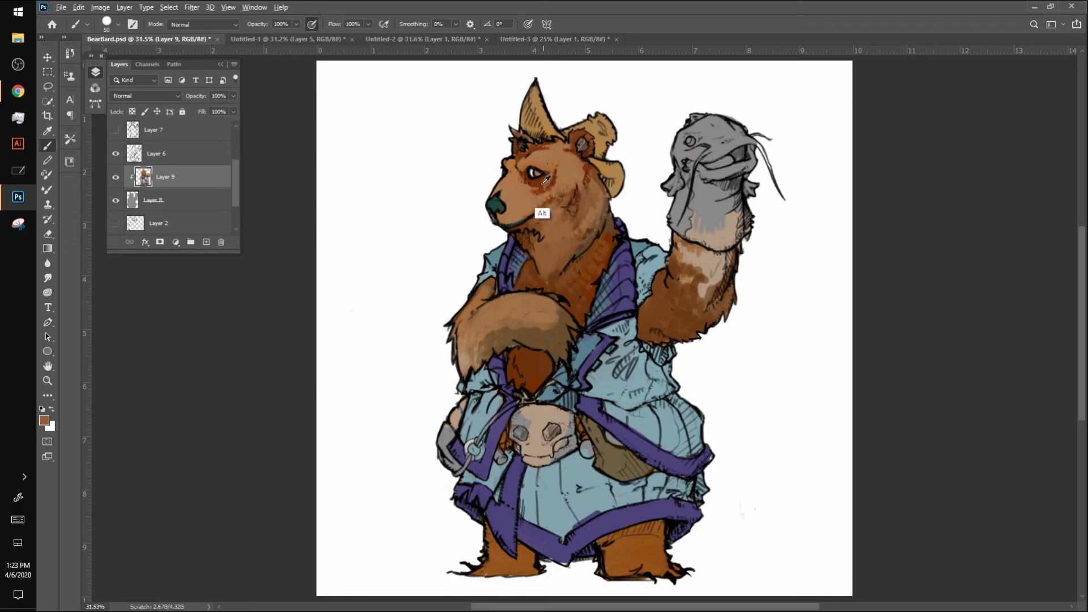
pyautogui.moveTo(544, 192)
pyautogui.mouseDown()
pyautogui.moveTo(539, 219)
pyautogui.moveTo(574, 196)
pyautogui.moveTo(545, 230)
pyautogui.moveTo(586, 200)
pyautogui.moveTo(573, 168)
pyautogui.moveTo(579, 193)
pyautogui.moveTo(584, 173)
pyautogui.moveTo(590, 195)
pyautogui.moveTo(536, 241)
pyautogui.moveTo(539, 252)
pyautogui.moveTo(562, 233)
pyautogui.moveTo(562, 244)
pyautogui.moveTo(583, 181)
pyautogui.moveTo(596, 220)
pyautogui.moveTo(593, 176)
pyautogui.moveTo(587, 227)
pyautogui.moveTo(570, 250)
pyautogui.mouseUp()
pyautogui.keyDown('alt'); pyautogui.click(552, 294); pyautogui.keyUp('alt')
pyautogui.moveTo(596, 189)
pyautogui.mouseDown()
pyautogui.moveTo(524, 196)
pyautogui.moveTo(543, 279)
pyautogui.moveTo(566, 265)
pyautogui.moveTo(527, 277)
pyautogui.moveTo(551, 290)
pyautogui.mouseUp()
# Lighten the folded hand, throat and raised forearm with a tan sampled from the muzzle
pyautogui.keyDown('alt'); pyautogui.click(520, 207); pyautogui.keyUp('alt')
pyautogui.moveTo(521, 363)
pyautogui.mouseDown()
pyautogui.moveTo(526, 386)
pyautogui.moveTo(541, 369)
pyautogui.moveTo(520, 355)
pyautogui.moveTo(517, 391)
pyautogui.moveTo(540, 353)
pyautogui.moveTo(548, 375)
pyautogui.mouseUp()
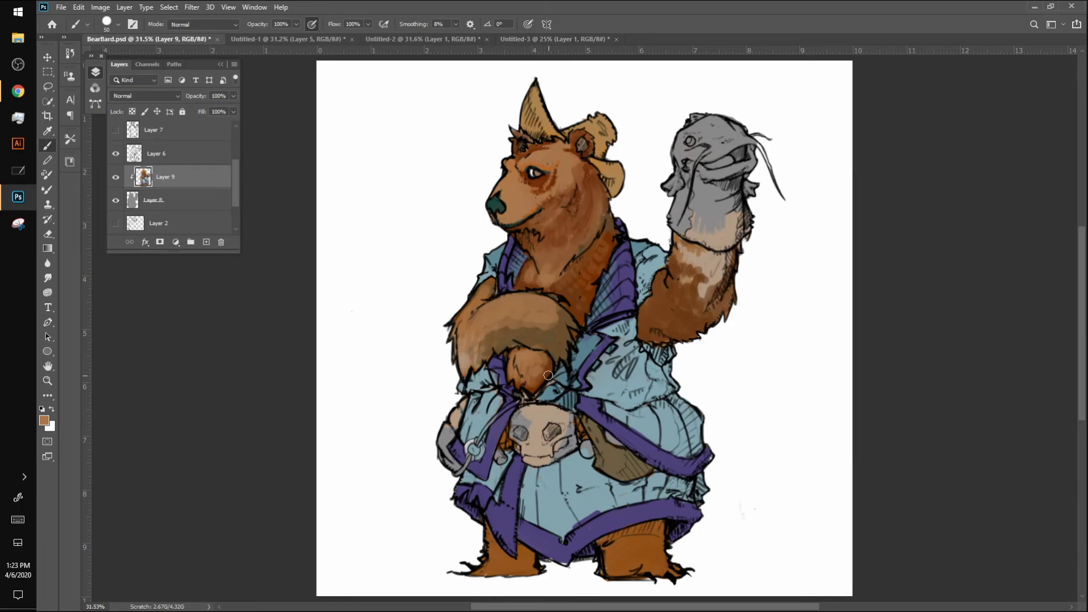
pyautogui.moveTo(532, 234)
pyautogui.mouseDown()
pyautogui.moveTo(540, 285)
pyautogui.moveTo(562, 255)
pyautogui.mouseUp()
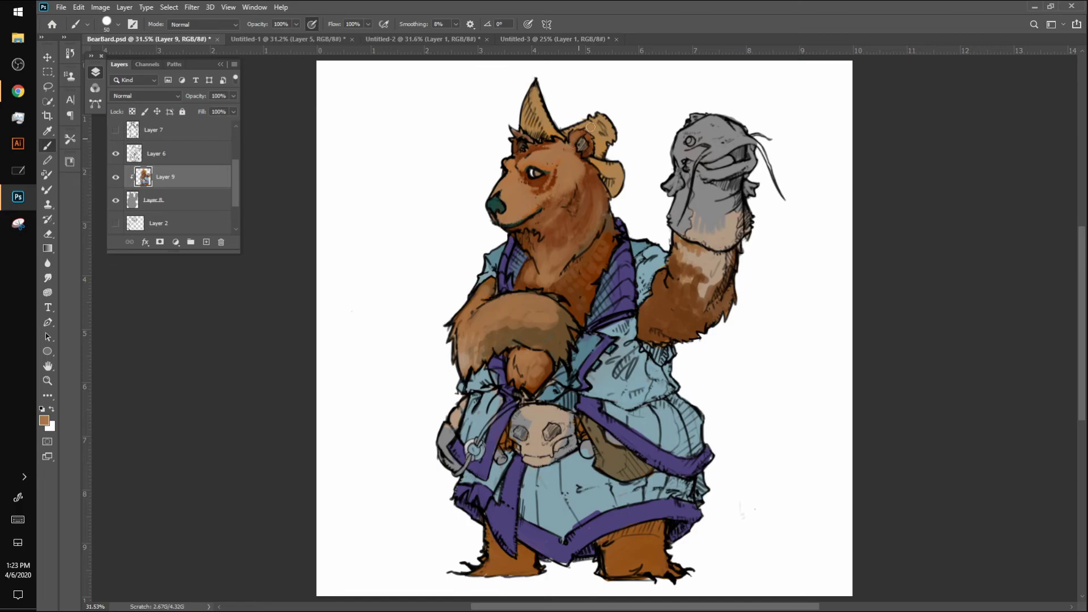
pyautogui.scroll(2, 759, 323)
pyautogui.moveTo(653, 242)
pyautogui.mouseDown()
pyautogui.moveTo(682, 249)
pyautogui.moveTo(657, 227)
pyautogui.moveTo(687, 252)
pyautogui.moveTo(676, 234)
pyautogui.moveTo(665, 273)
pyautogui.moveTo(688, 275)
pyautogui.moveTo(660, 266)
pyautogui.moveTo(644, 294)
pyautogui.moveTo(638, 272)
pyautogui.moveTo(634, 296)
pyautogui.moveTo(622, 297)
pyautogui.moveTo(655, 284)
pyautogui.moveTo(637, 278)
pyautogui.moveTo(689, 283)
pyautogui.mouseUp()
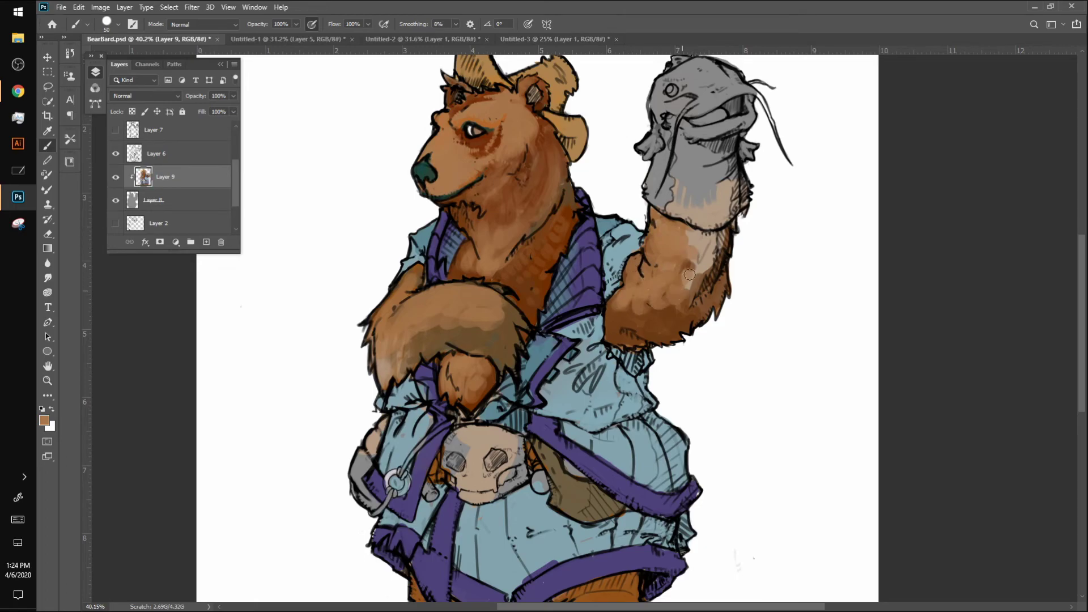
# Blend the bear's neck and chest fur with tones sampled from the neck and chest
pyautogui.keyDown('alt'); pyautogui.click(553, 170); pyautogui.keyUp('alt')
pyautogui.moveTo(517, 217)
pyautogui.mouseDown()
pyautogui.moveTo(507, 222)
pyautogui.moveTo(518, 224)
pyautogui.moveTo(527, 184)
pyautogui.moveTo(550, 184)
pyautogui.moveTo(558, 164)
pyautogui.moveTo(556, 192)
pyautogui.mouseUp()
pyautogui.keyDown('alt'); pyautogui.click(485, 280); pyautogui.keyUp('alt')
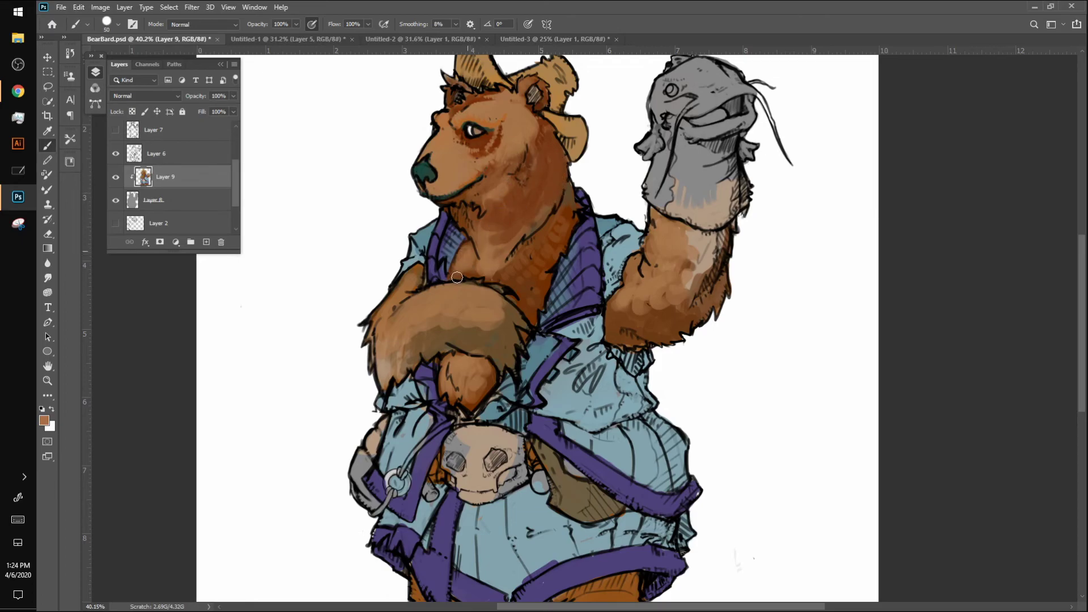
pyautogui.moveTo(478, 276)
pyautogui.mouseDown()
pyautogui.moveTo(514, 276)
pyautogui.moveTo(504, 270)
pyautogui.moveTo(521, 280)
pyautogui.moveTo(564, 215)
pyautogui.moveTo(522, 236)
pyautogui.moveTo(527, 259)
pyautogui.moveTo(478, 196)
pyautogui.moveTo(510, 185)
pyautogui.moveTo(468, 200)
pyautogui.moveTo(504, 187)
pyautogui.moveTo(497, 213)
pyautogui.moveTo(506, 209)
pyautogui.moveTo(480, 227)
pyautogui.moveTo(505, 197)
pyautogui.moveTo(523, 223)
pyautogui.moveTo(503, 250)
pyautogui.moveTo(533, 204)
pyautogui.mouseUp()
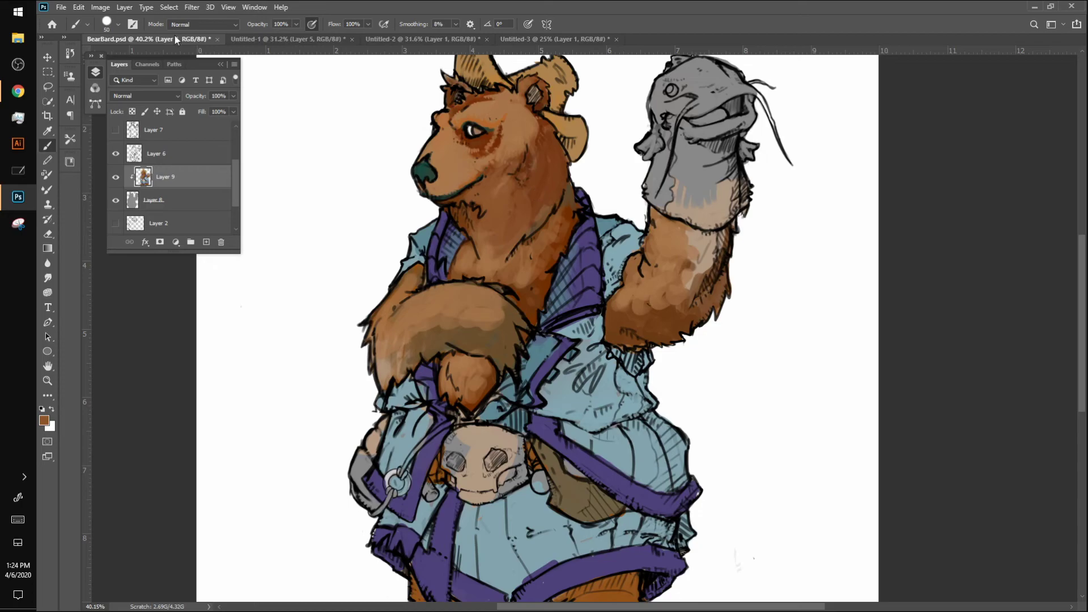
# Try Auto Color on Layer 9 and undo it
pyautogui.click(101, 7)
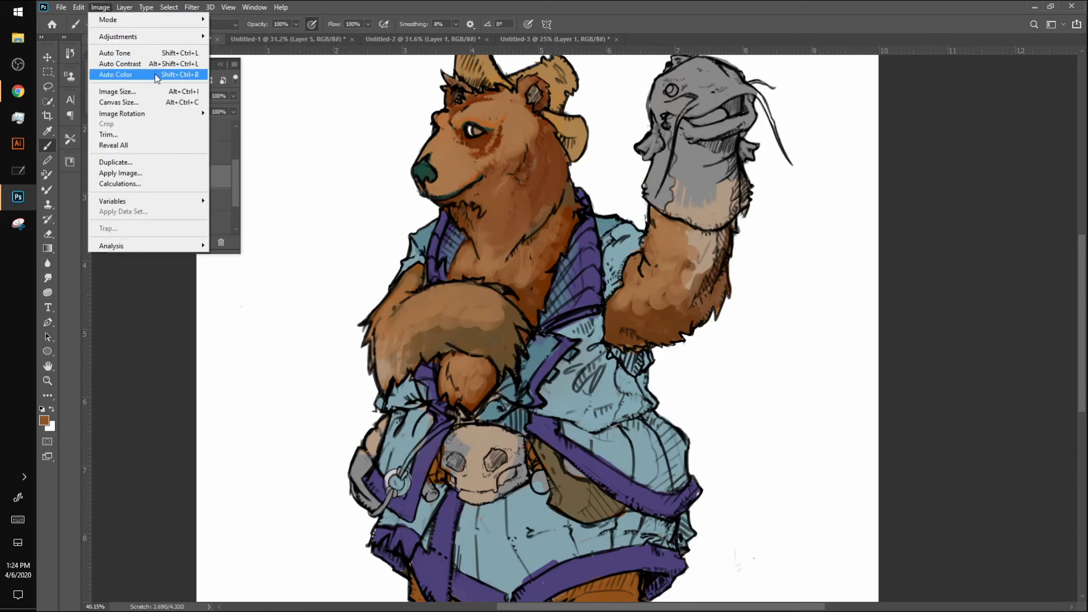
pyautogui.click(153, 75)
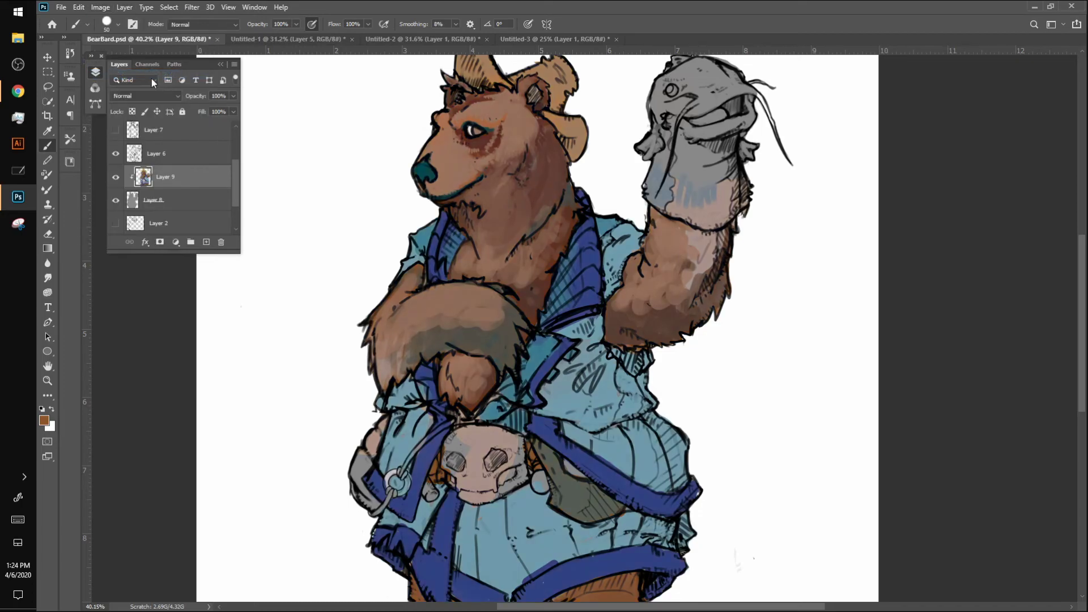
pyautogui.hotkey('ctrl', 'z')
# Apply Auto Contrast to Layer 9, undoing and reapplying it to compare
pyautogui.click(100, 7)
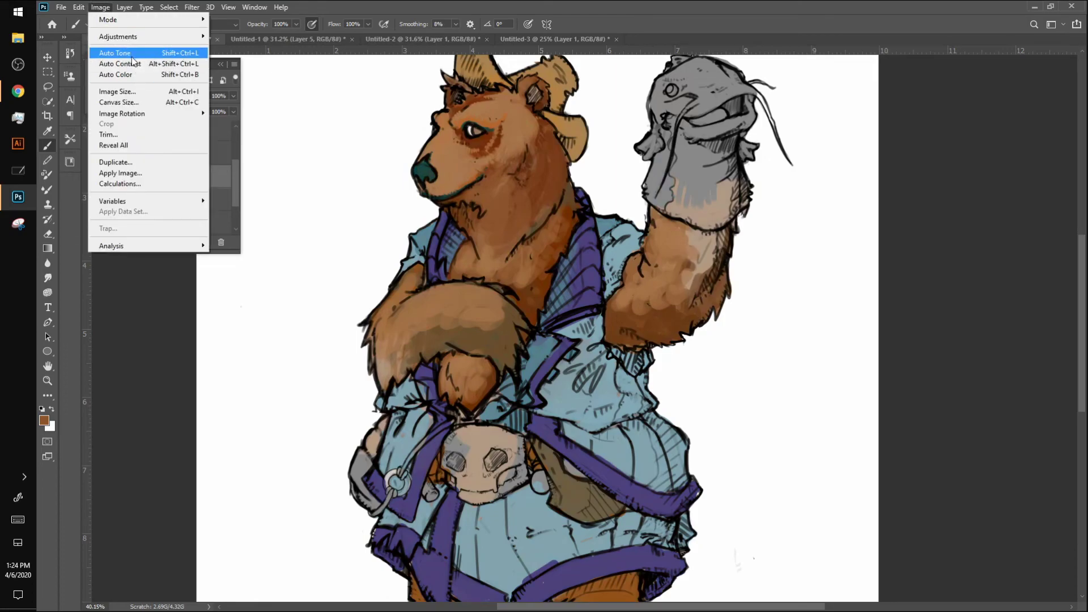
pyautogui.click(136, 64)
pyautogui.hotkey('ctrl', 'z')
pyautogui.click(101, 7)
pyautogui.click(126, 63)
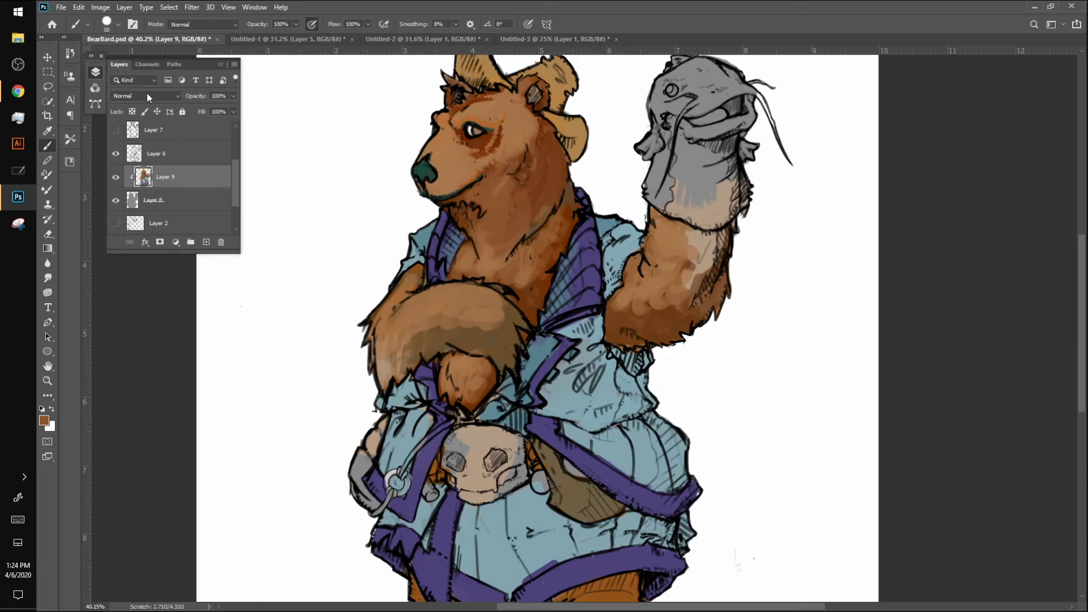
# Sketch white markings around the bear's eye, cheek and muzzle on a new layer with a size 15 brush, and hide that layer
pyautogui.moveTo(544, 272); pyautogui.dragTo(501, 369)
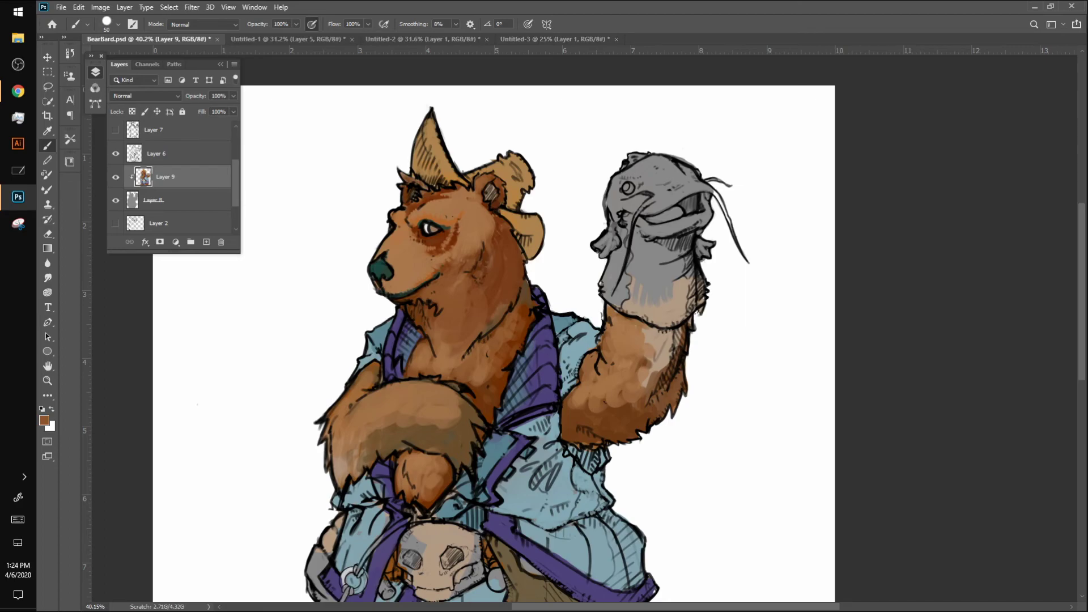
pyautogui.scroll(3, 340, 324)
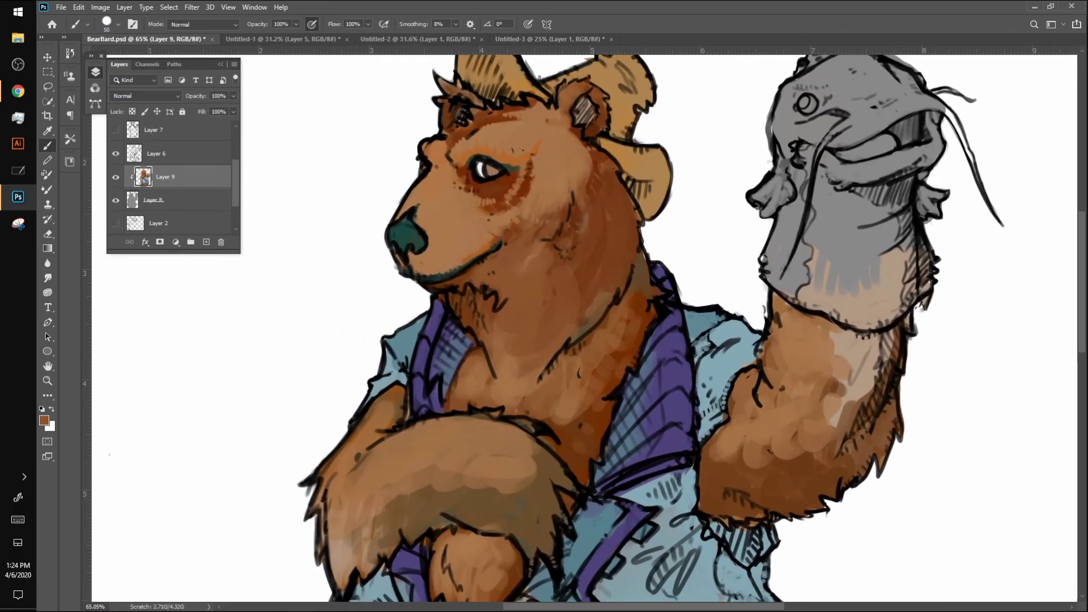
pyautogui.click(52, 409)
pyautogui.click(206, 242)
pyautogui.press('[')
pyautogui.press('[')
pyautogui.press('[')
pyautogui.moveTo(431, 228)
pyautogui.mouseDown()
pyautogui.moveTo(483, 225)
pyautogui.moveTo(469, 203)
pyautogui.moveTo(516, 176)
pyautogui.moveTo(466, 157)
pyautogui.moveTo(469, 193)
pyautogui.moveTo(467, 162)
pyautogui.moveTo(481, 152)
pyautogui.moveTo(430, 211)
pyautogui.moveTo(403, 209)
pyautogui.moveTo(440, 189)
pyautogui.moveTo(436, 209)
pyautogui.moveTo(424, 195)
pyautogui.moveTo(439, 158)
pyautogui.moveTo(514, 133)
pyautogui.moveTo(499, 126)
pyautogui.moveTo(494, 144)
pyautogui.moveTo(530, 132)
pyautogui.moveTo(515, 147)
pyautogui.moveTo(452, 153)
pyautogui.moveTo(525, 123)
pyautogui.moveTo(528, 167)
pyautogui.moveTo(475, 215)
pyautogui.moveTo(478, 233)
pyautogui.moveTo(433, 226)
pyautogui.moveTo(468, 241)
pyautogui.moveTo(546, 185)
pyautogui.moveTo(545, 132)
pyautogui.moveTo(551, 163)
pyautogui.moveTo(566, 146)
pyautogui.mouseUp()
pyautogui.moveTo(456, 241)
pyautogui.mouseDown()
pyautogui.moveTo(407, 261)
pyautogui.moveTo(418, 273)
pyautogui.moveTo(422, 260)
pyautogui.moveTo(438, 264)
pyautogui.moveTo(431, 242)
pyautogui.moveTo(446, 240)
pyautogui.moveTo(456, 257)
pyautogui.moveTo(485, 244)
pyautogui.moveTo(499, 235)
pyautogui.moveTo(485, 231)
pyautogui.moveTo(496, 212)
pyautogui.moveTo(546, 199)
pyautogui.moveTo(573, 154)
pyautogui.moveTo(548, 116)
pyautogui.mouseUp()
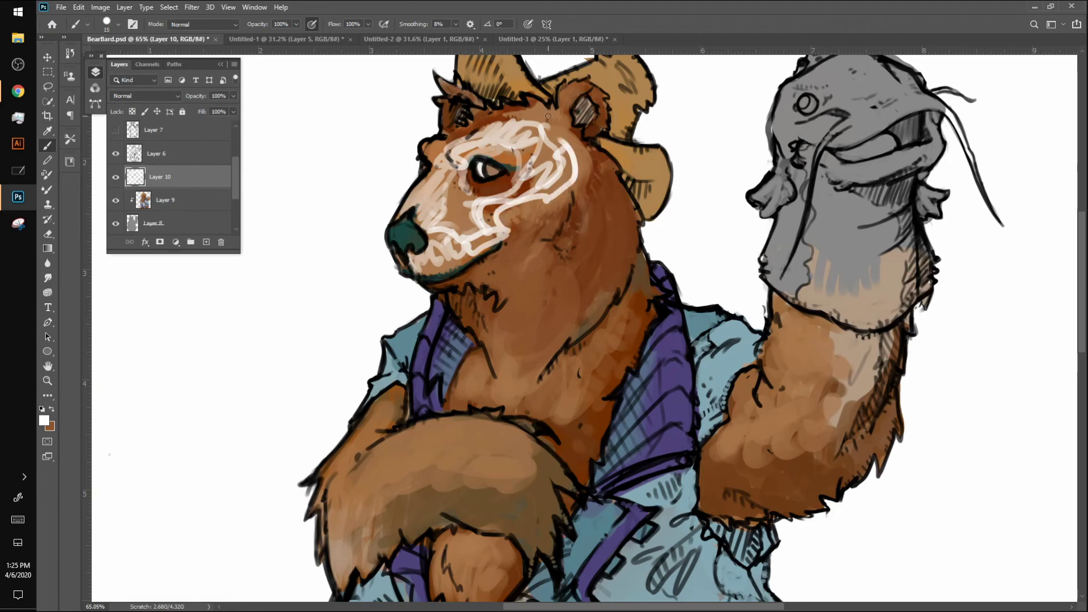
pyautogui.click(119, 167)
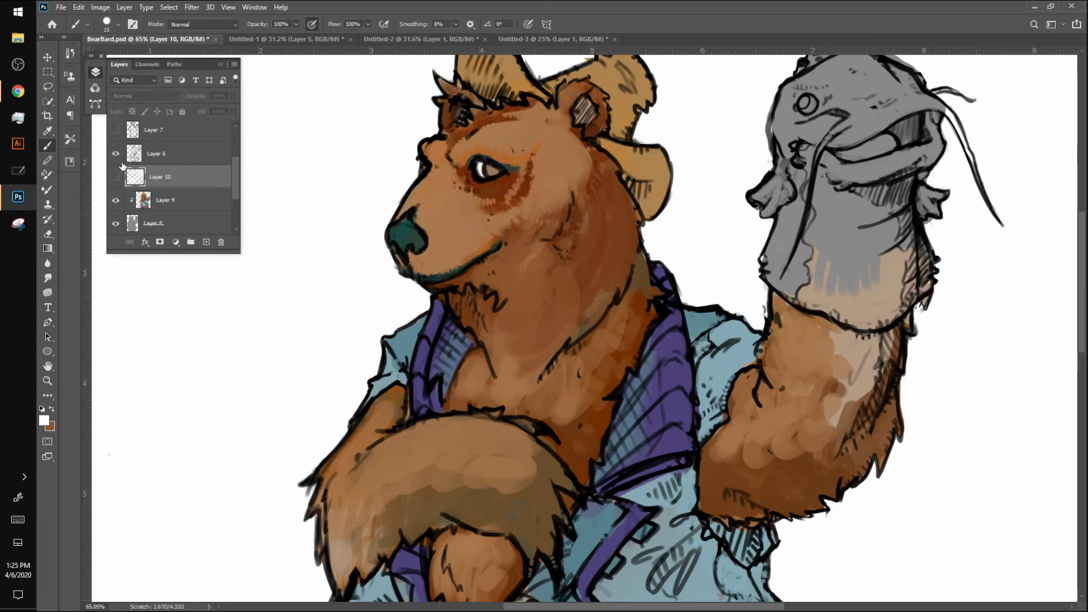
# Refine the bear's brow with a sampled dark brown and the cheek fur with a sampled tan on Layer 9
pyautogui.click(173, 196)
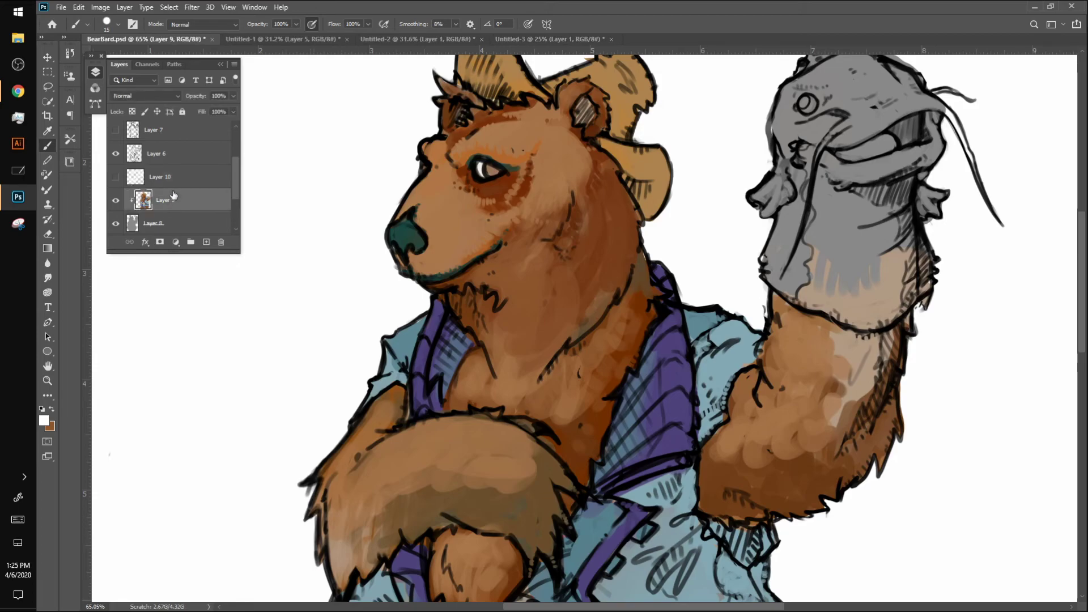
pyautogui.keyDown('alt'); pyautogui.click(558, 171); pyautogui.keyUp('alt')
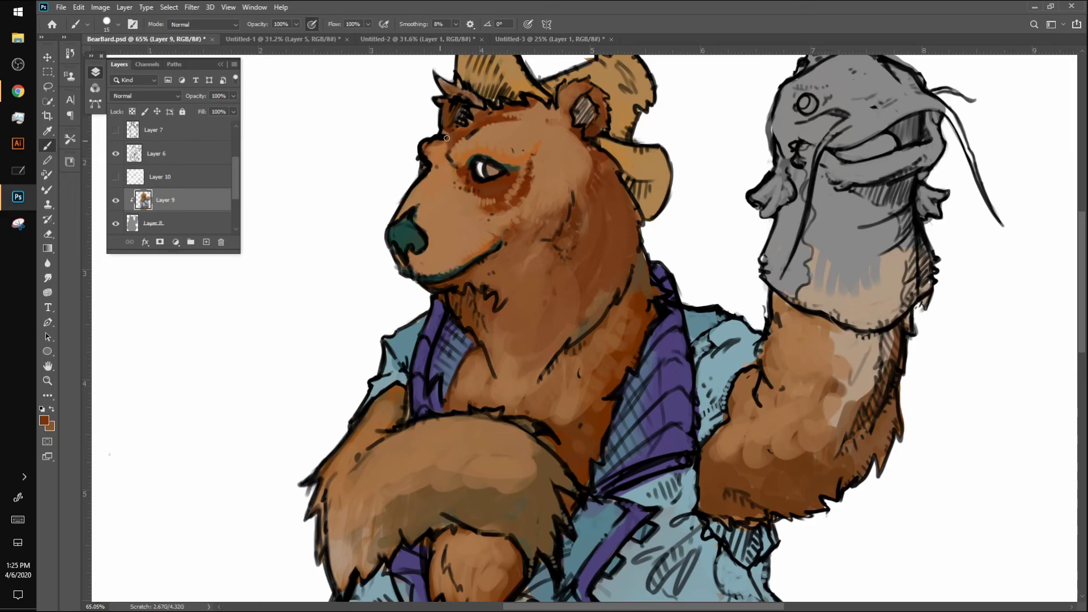
pyautogui.moveTo(444, 144); pyautogui.dragTo(443, 138)
pyautogui.keyDown('alt'); pyautogui.click(560, 193); pyautogui.keyUp('alt')
pyautogui.moveTo(559, 210); pyautogui.dragTo(549, 232)
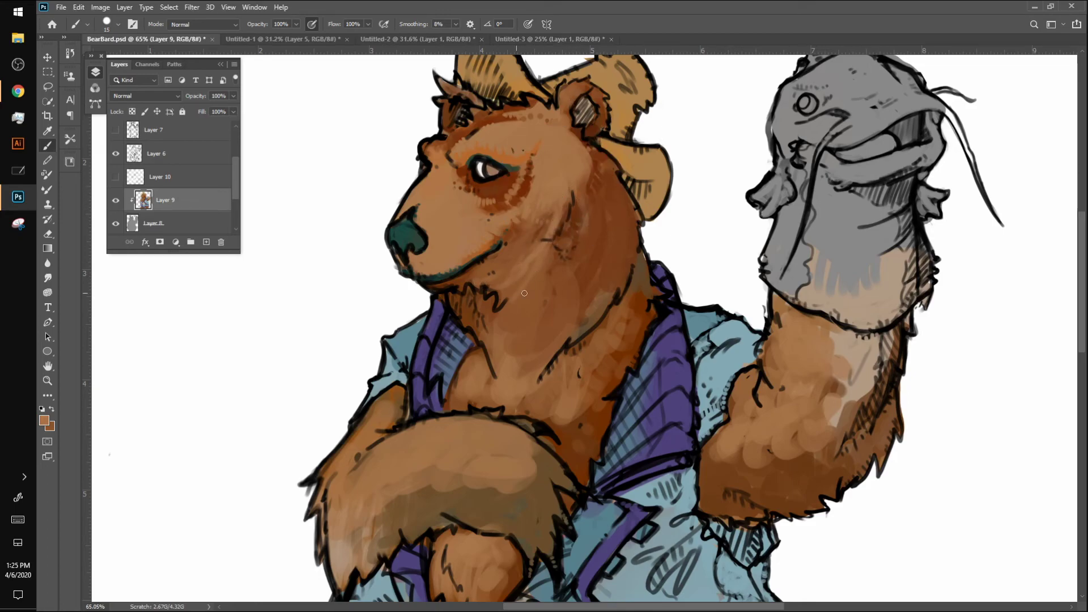
# Enlarge the brush and paint broad light brown strokes down the bear's throat
pyautogui.press(']')
pyautogui.press(']')
pyautogui.press(']')
pyautogui.press(']')
pyautogui.press(']')
pyautogui.moveTo(518, 269)
pyautogui.mouseDown()
pyautogui.moveTo(474, 311)
pyautogui.moveTo(500, 349)
pyautogui.moveTo(546, 276)
pyautogui.moveTo(505, 332)
pyautogui.moveTo(546, 252)
pyautogui.moveTo(525, 346)
pyautogui.mouseUp()
pyautogui.moveTo(552, 299); pyautogui.dragTo(533, 358)
# Reduce the brush to size 15 and add short fur strokes from the side of the neck up to the cheek
pyautogui.press('[')
pyautogui.press('[')
pyautogui.press('[')
pyautogui.press('[')
pyautogui.press('[')
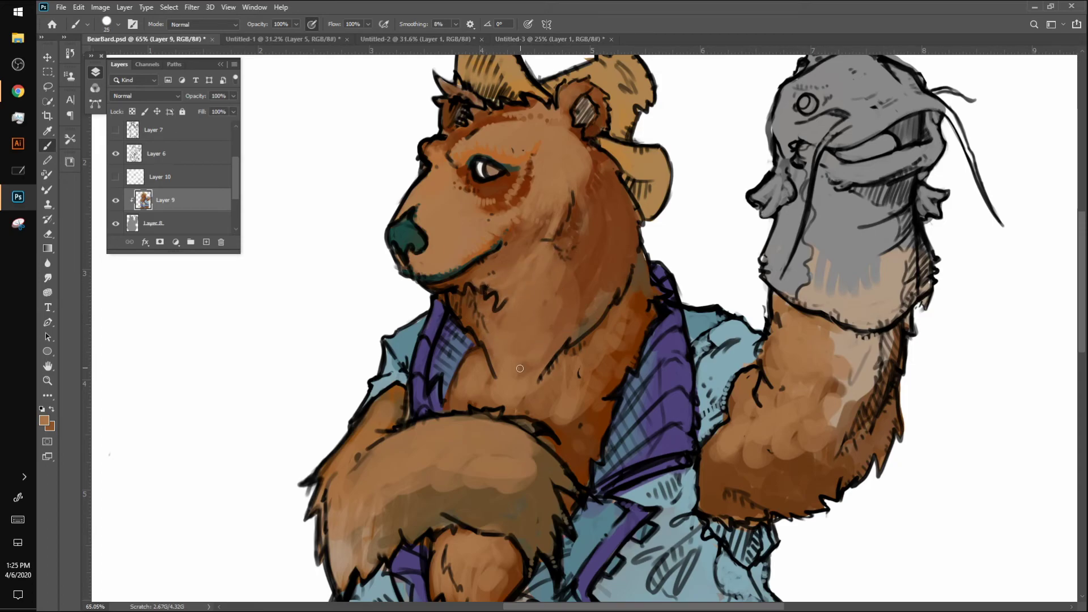
pyautogui.moveTo(586, 291)
pyautogui.mouseDown()
pyautogui.moveTo(565, 281)
pyautogui.moveTo(568, 230)
pyautogui.mouseUp()
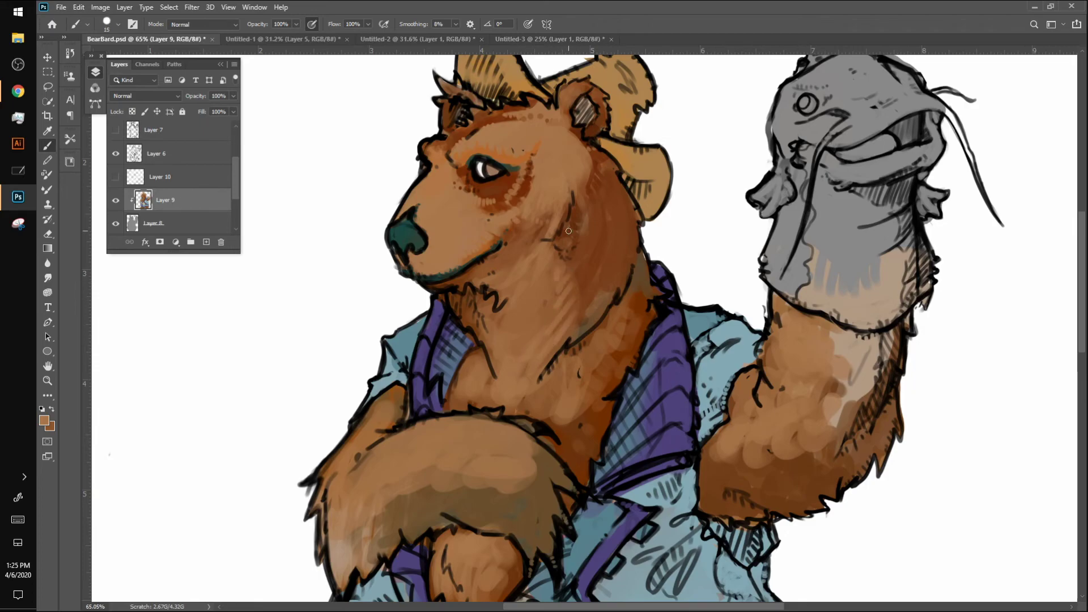
pyautogui.hotkey('alt', 'Tab')
pyautogui.press('F11')
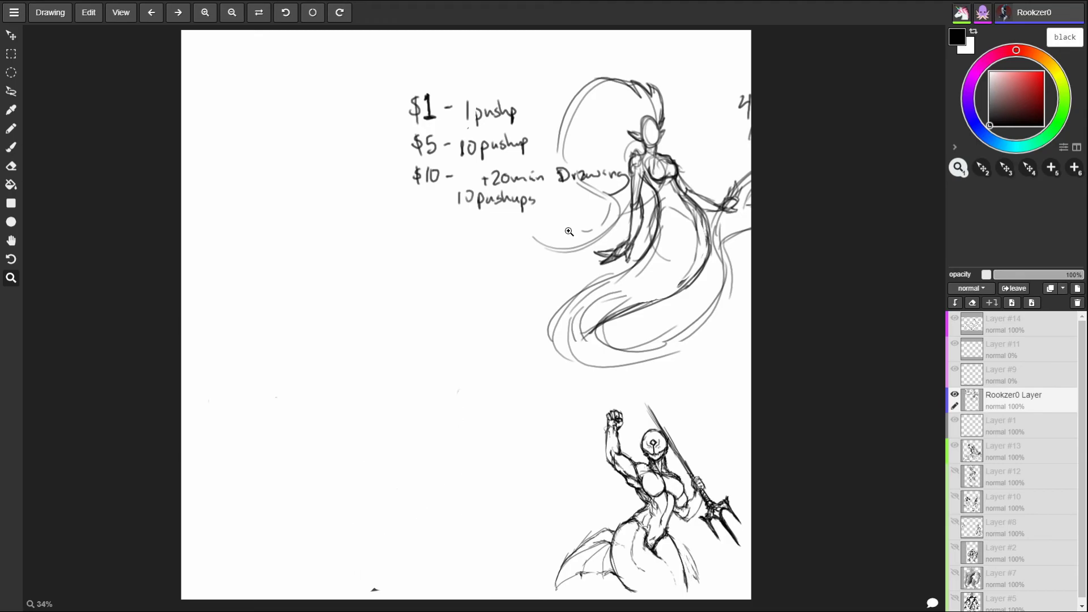
pyautogui.hotkey('alt', 'Tab')
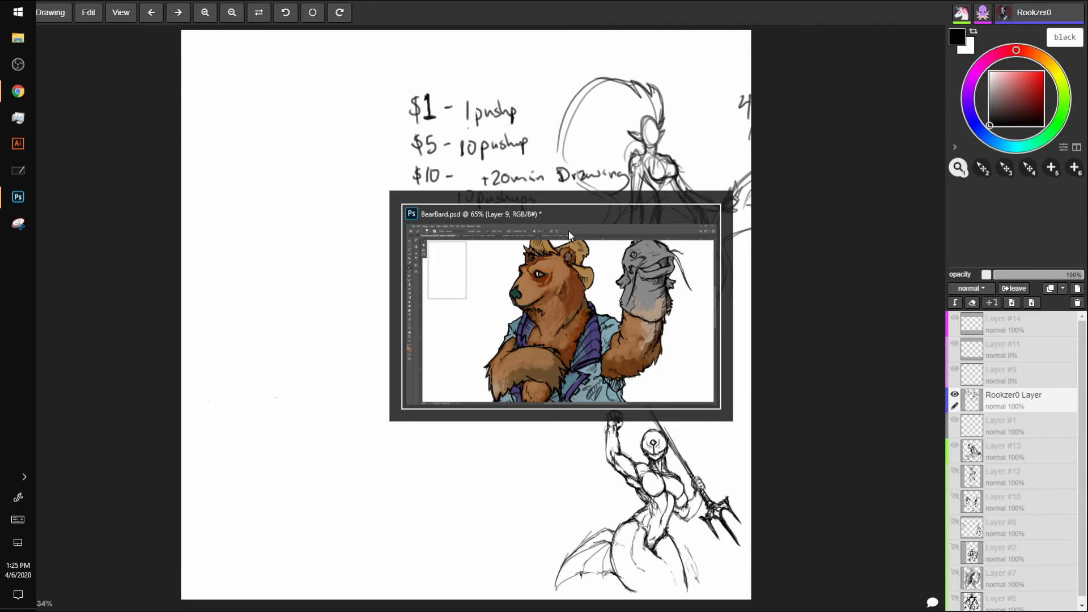
# Paint light brown fur strokes up the side of the bear's neck behind the cheek on Layer 9
pyautogui.press('[')
pyautogui.press('[')
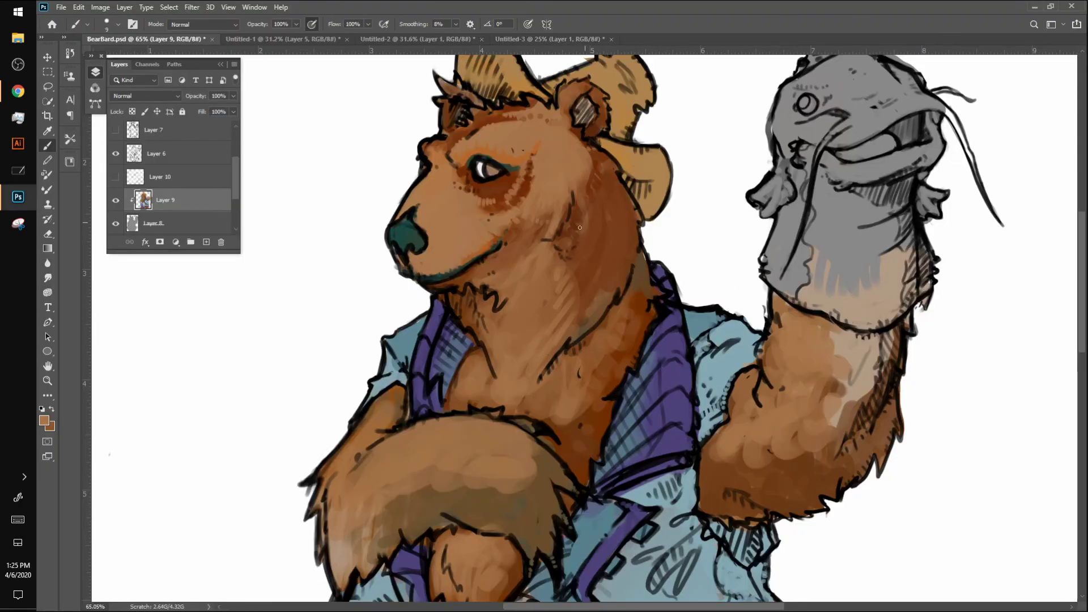
pyautogui.press(']')
pyautogui.press(']')
pyautogui.press(']')
pyautogui.press(']')
pyautogui.press('[')
pyautogui.press('[')
pyautogui.press('[')
pyautogui.moveTo(580, 309)
pyautogui.mouseDown()
pyautogui.moveTo(609, 262)
pyautogui.moveTo(594, 201)
pyautogui.mouseUp()
pyautogui.press(']')
pyautogui.moveTo(558, 277)
pyautogui.mouseDown()
pyautogui.moveTo(572, 318)
pyautogui.moveTo(599, 265)
pyautogui.moveTo(594, 212)
pyautogui.moveTo(603, 243)
pyautogui.moveTo(605, 229)
pyautogui.moveTo(595, 279)
pyautogui.moveTo(599, 228)
pyautogui.mouseUp()
# Sample a dark reddish brown and paint fur strokes behind the cheek and below the ear, using small brush sizes
pyautogui.press('[')
pyautogui.press('[')
pyautogui.keyDown('alt'); pyautogui.click(595, 185); pyautogui.keyUp('alt')
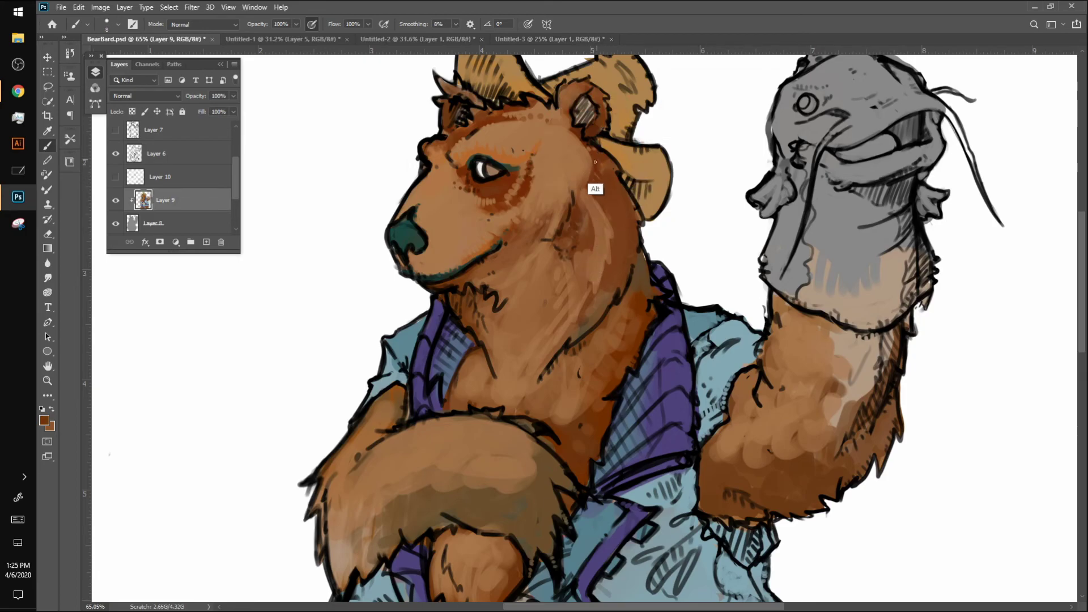
pyautogui.moveTo(574, 196)
pyautogui.mouseDown()
pyautogui.moveTo(585, 174)
pyautogui.moveTo(578, 211)
pyautogui.moveTo(587, 183)
pyautogui.moveTo(587, 234)
pyautogui.mouseUp()
pyautogui.moveTo(587, 249)
pyautogui.mouseDown()
pyautogui.moveTo(586, 226)
pyautogui.moveTo(578, 262)
pyautogui.mouseUp()
pyautogui.moveTo(586, 214)
pyautogui.mouseDown()
pyautogui.moveTo(575, 265)
pyautogui.moveTo(580, 228)
pyautogui.moveTo(566, 253)
pyautogui.moveTo(548, 254)
pyautogui.moveTo(553, 242)
pyautogui.moveTo(547, 277)
pyautogui.mouseUp()
pyautogui.moveTo(558, 272)
pyautogui.mouseDown()
pyautogui.moveTo(542, 288)
pyautogui.moveTo(554, 292)
pyautogui.mouseUp()
pyautogui.moveTo(568, 266)
pyautogui.mouseDown()
pyautogui.moveTo(557, 291)
pyautogui.moveTo(554, 252)
pyautogui.moveTo(550, 280)
pyautogui.mouseUp()
pyautogui.press(']')
pyautogui.press(']')
pyautogui.moveTo(565, 262); pyautogui.dragTo(565, 283)
pyautogui.moveTo(593, 193); pyautogui.dragTo(600, 219)
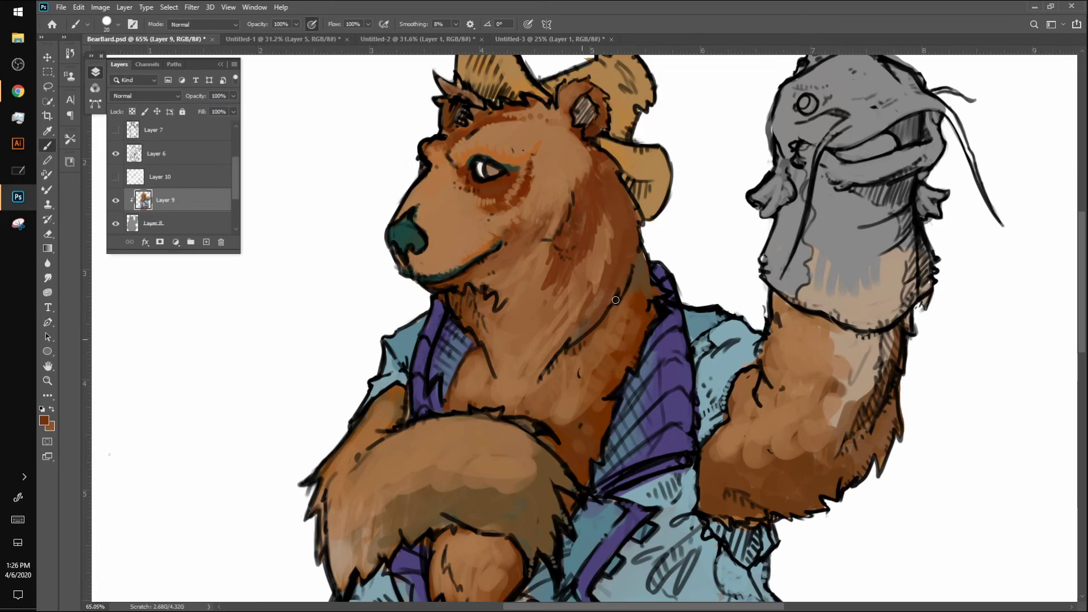
# Sample the tan at the temple and blend it with a smaller brush from the cheek down toward the chest
pyautogui.scroll(-3, 668, 362)
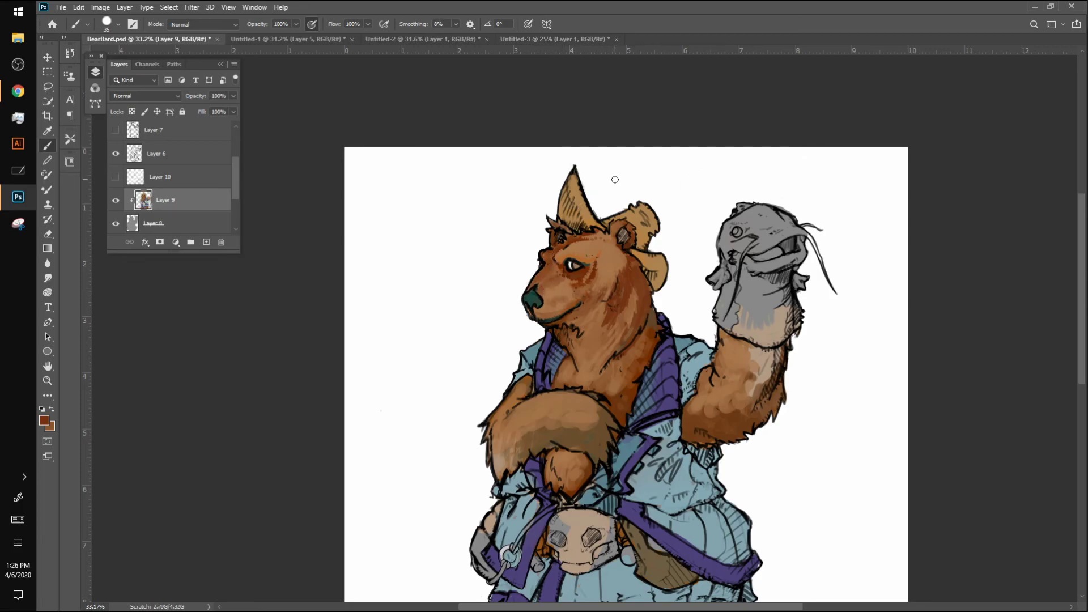
pyautogui.moveTo(579, 334); pyautogui.dragTo(628, 336)
pyautogui.keyDown('alt'); pyautogui.click(647, 196); pyautogui.keyUp('alt')
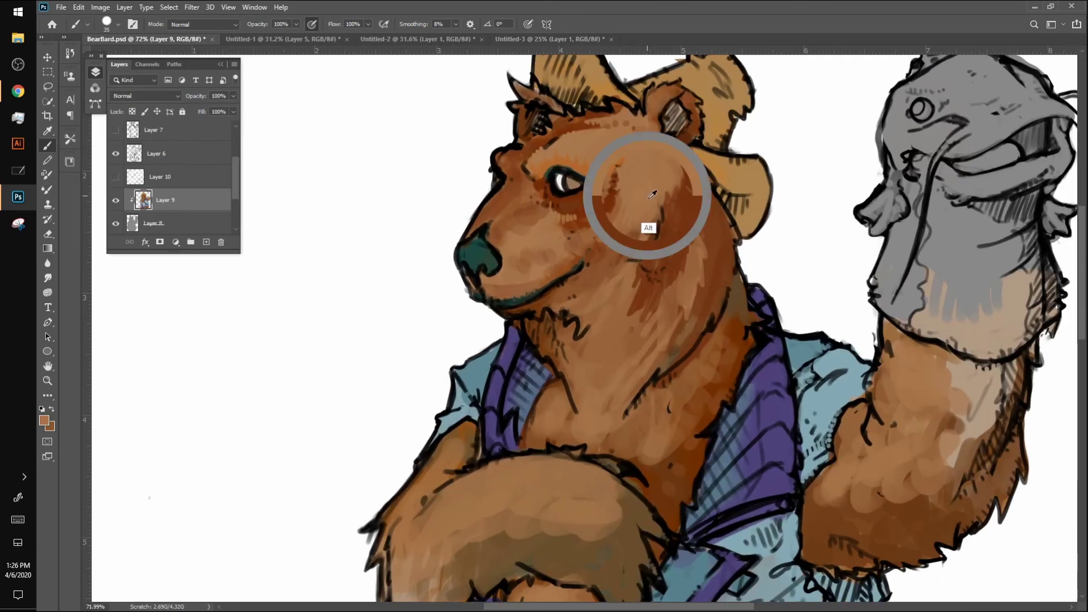
pyautogui.press('[')
pyautogui.press('[')
pyautogui.moveTo(657, 206)
pyautogui.mouseDown()
pyautogui.moveTo(662, 216)
pyautogui.moveTo(674, 193)
pyautogui.moveTo(700, 206)
pyautogui.moveTo(707, 192)
pyautogui.moveTo(733, 237)
pyautogui.moveTo(730, 268)
pyautogui.moveTo(696, 349)
pyautogui.moveTo(696, 335)
pyautogui.moveTo(616, 415)
pyautogui.mouseUp()
# Paint the shaded fur between the neck and the robe lapel with a sampled brown, using a larger brush
pyautogui.keyDown('alt'); pyautogui.click(679, 362); pyautogui.keyUp('alt')
pyautogui.moveTo(737, 328); pyautogui.dragTo(724, 398)
pyautogui.press(']')
pyautogui.press(']')
pyautogui.moveTo(735, 315)
pyautogui.mouseDown()
pyautogui.moveTo(680, 451)
pyautogui.moveTo(651, 445)
pyautogui.moveTo(624, 457)
pyautogui.moveTo(673, 520)
pyautogui.moveTo(692, 453)
pyautogui.mouseUp()
# Smooth the top of the muzzle with a sampled light brown, and touch up the lower muzzle at brush size 10
pyautogui.keyDown('alt'); pyautogui.click(503, 270); pyautogui.keyUp('alt')
pyautogui.moveTo(499, 245)
pyautogui.mouseDown()
pyautogui.moveTo(493, 209)
pyautogui.moveTo(515, 181)
pyautogui.moveTo(521, 209)
pyautogui.moveTo(541, 220)
pyautogui.mouseUp()
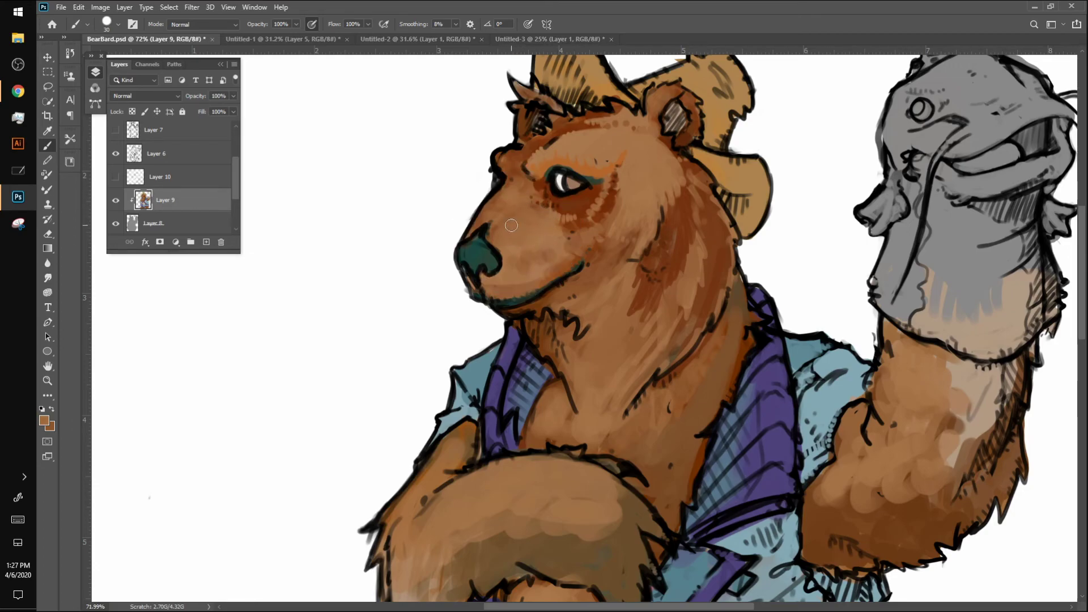
pyautogui.press('[')
pyautogui.press('[')
pyautogui.moveTo(498, 295); pyautogui.dragTo(516, 287)
# Touch up the fur around the bear's far ear and tuft with sampled browns
pyautogui.keyDown('alt'); pyautogui.click(566, 254); pyautogui.keyUp('alt')
pyautogui.keyDown('alt'); pyautogui.click(618, 106); pyautogui.keyUp('alt')
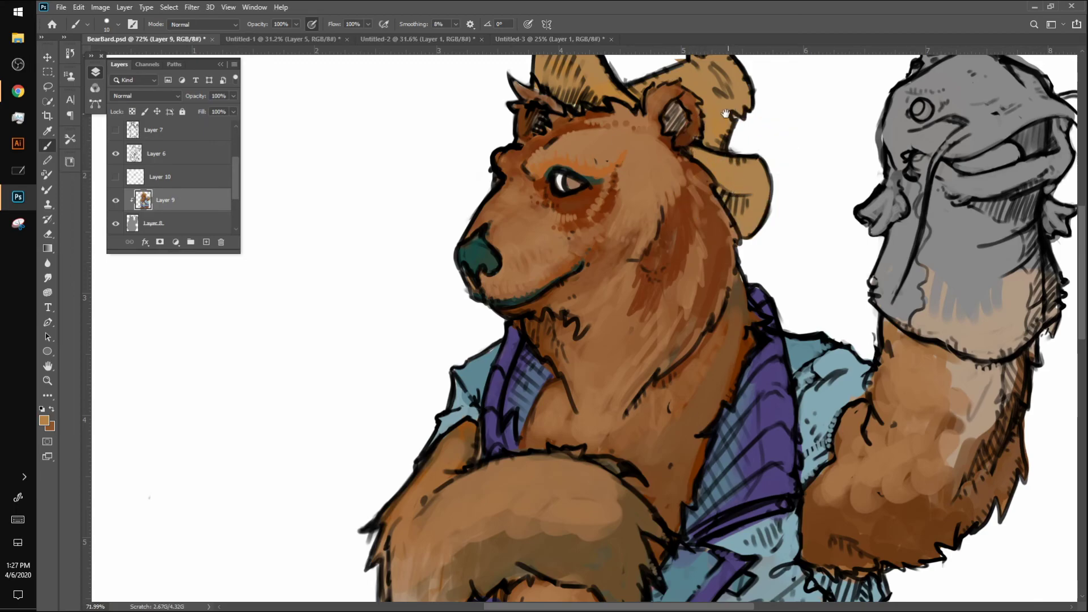
pyautogui.keyDown('alt'); pyautogui.click(651, 132); pyautogui.keyUp('alt')
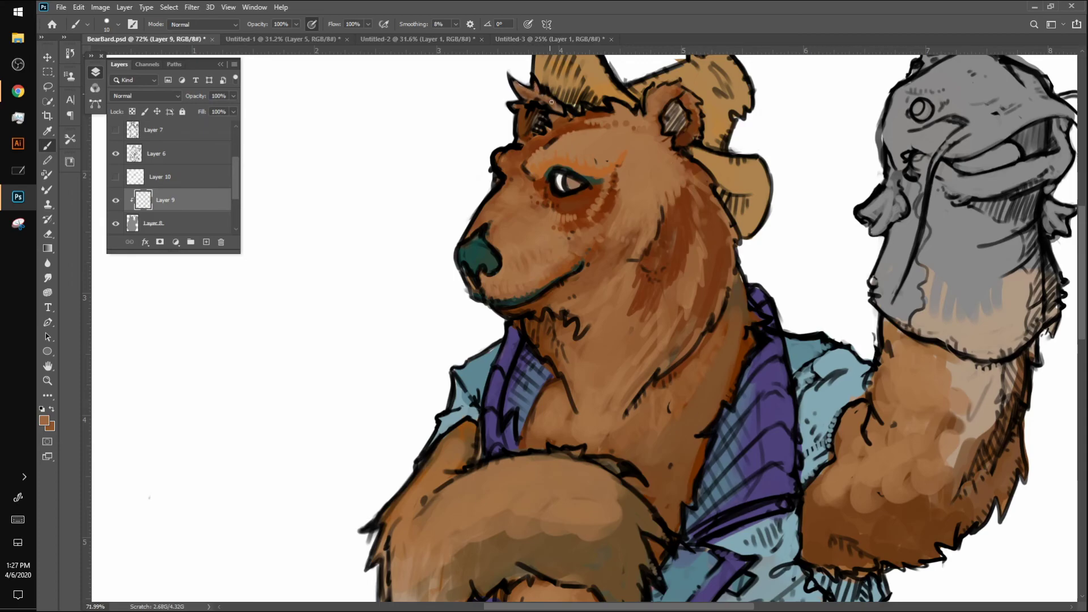
pyautogui.moveTo(513, 106); pyautogui.dragTo(520, 127)
pyautogui.keyDown('alt'); pyautogui.click(532, 177); pyautogui.keyUp('alt')
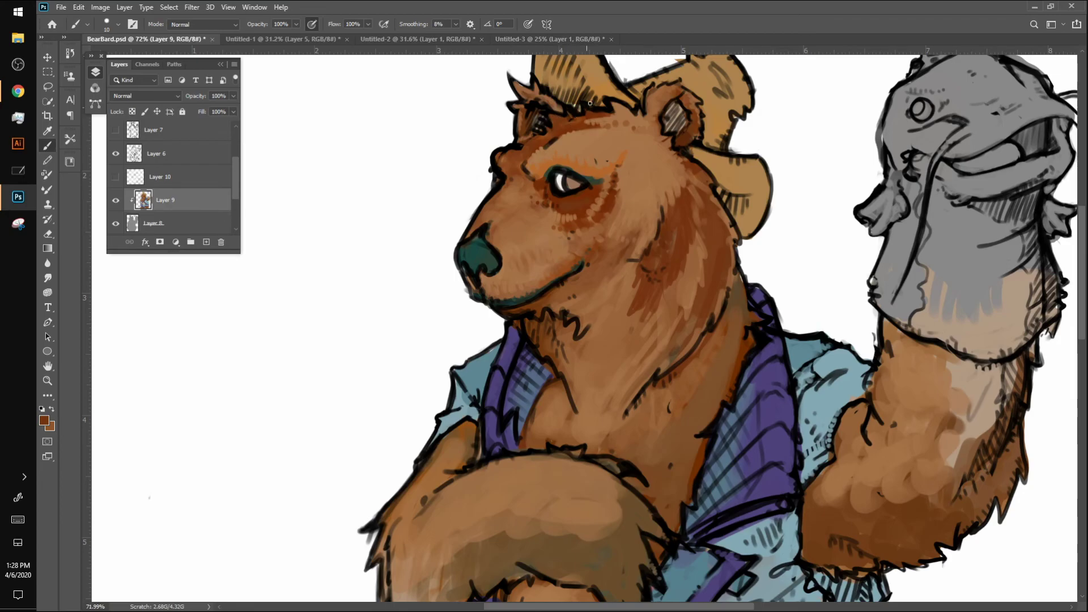
# Sample a light brown from the fur, enlarge the brush to size 25, and soften the fur behind the bear's eye
pyautogui.keyDown('alt'); pyautogui.click(511, 182); pyautogui.keyUp('alt')
pyautogui.scroll(-4, 513, 147)
pyautogui.scroll(2, 514, 147)
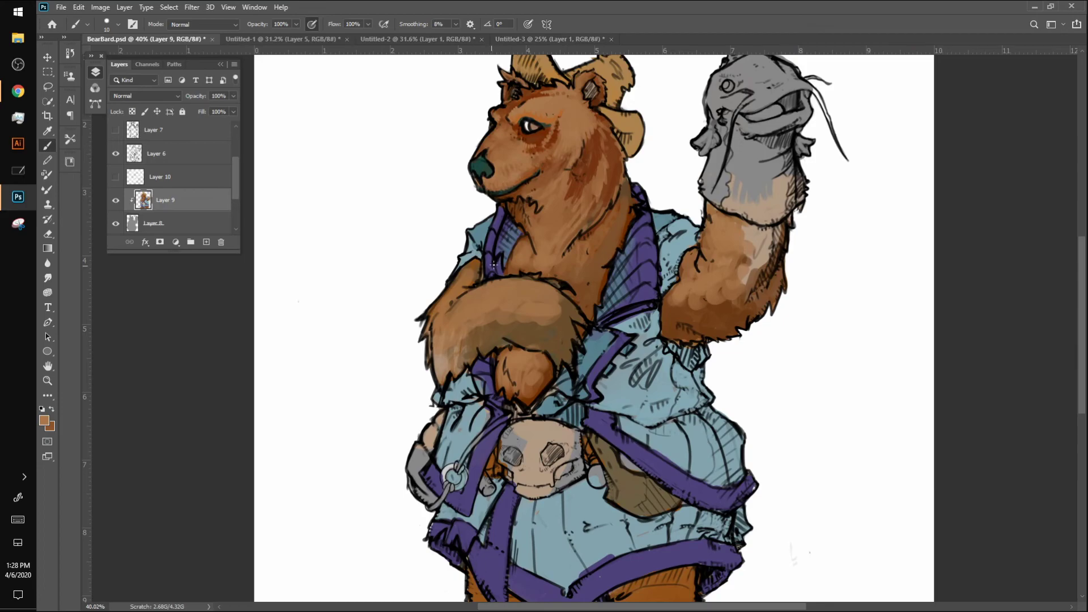
pyautogui.keyDown('alt'); pyautogui.click(576, 174); pyautogui.keyUp('alt')
pyautogui.press(']')
pyautogui.press(']')
pyautogui.press(']')
pyautogui.moveTo(589, 130)
pyautogui.mouseDown()
pyautogui.moveTo(578, 180)
pyautogui.moveTo(585, 152)
pyautogui.moveTo(584, 166)
pyautogui.moveTo(573, 135)
pyautogui.mouseUp()
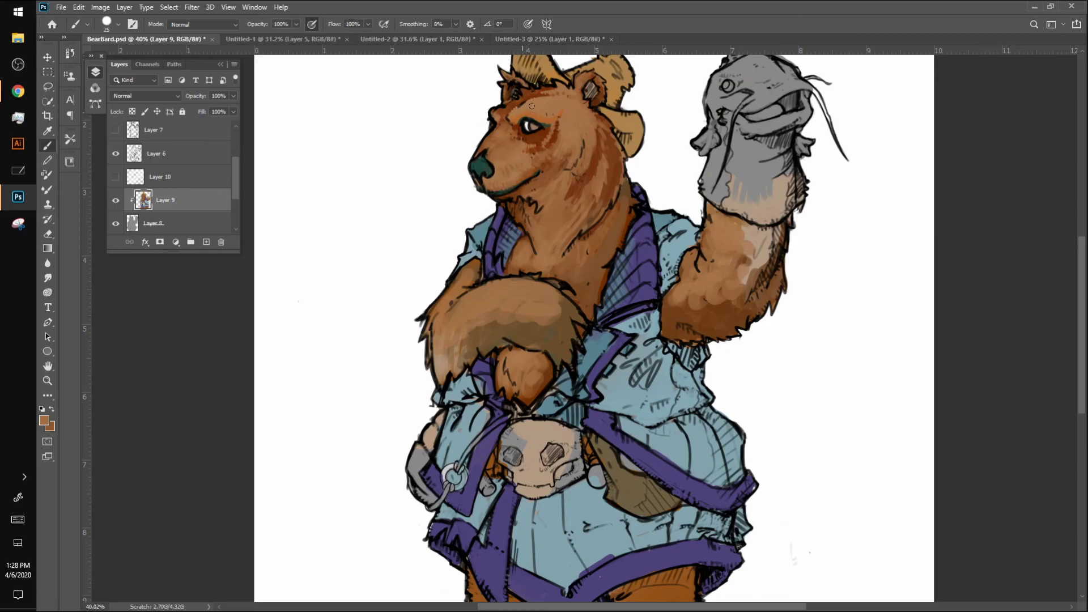
# Recolour the teal nose and eye area with a sampled dark brown on Layer 9
pyautogui.scroll(1, 562, 328)
pyautogui.moveTo(515, 102); pyautogui.dragTo(576, 151)
pyautogui.keyDown('alt'); pyautogui.click(574, 149); pyautogui.keyUp('alt')
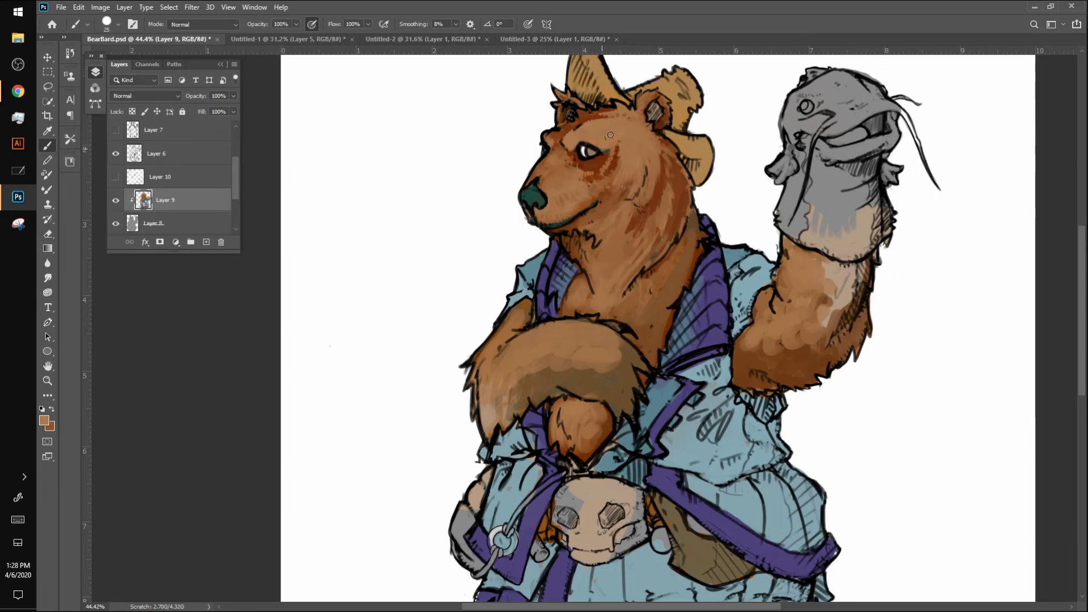
pyautogui.keyDown('alt'); pyautogui.click(538, 194); pyautogui.keyUp('alt')
pyautogui.keyDown('alt'); pyautogui.click(590, 175); pyautogui.keyUp('alt')
pyautogui.moveTo(582, 144); pyautogui.dragTo(615, 142)
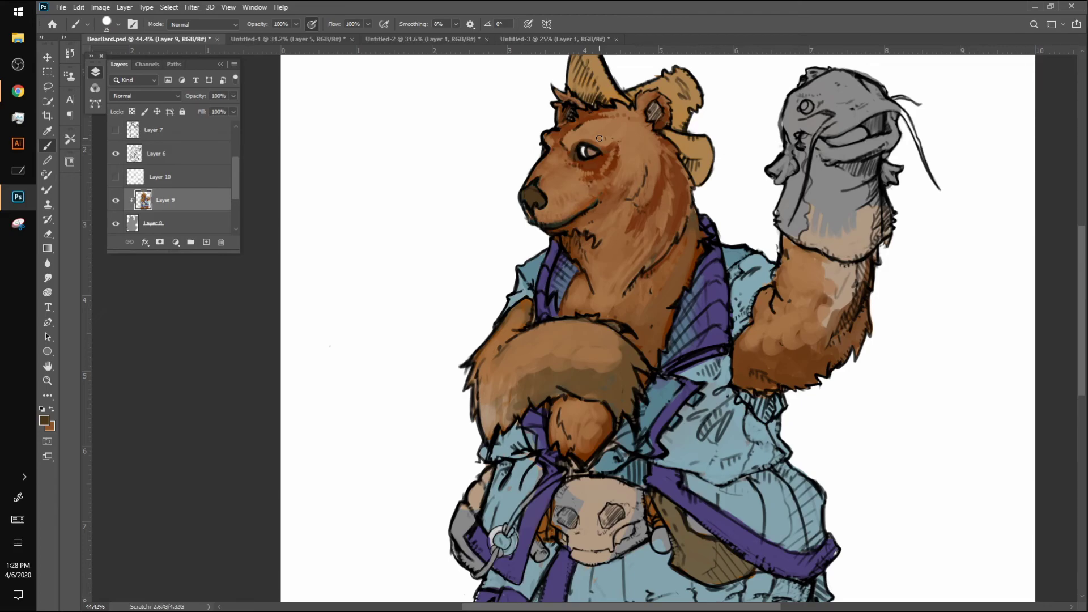
pyautogui.hotkey('alt', 'Tab')
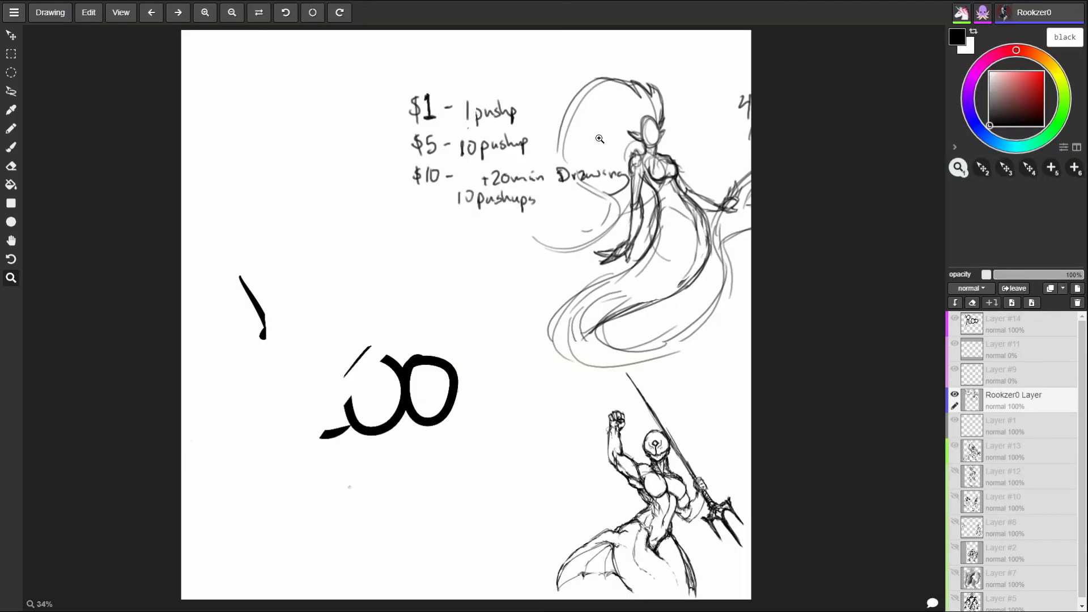
pyautogui.hotkey('alt', 'Tab')
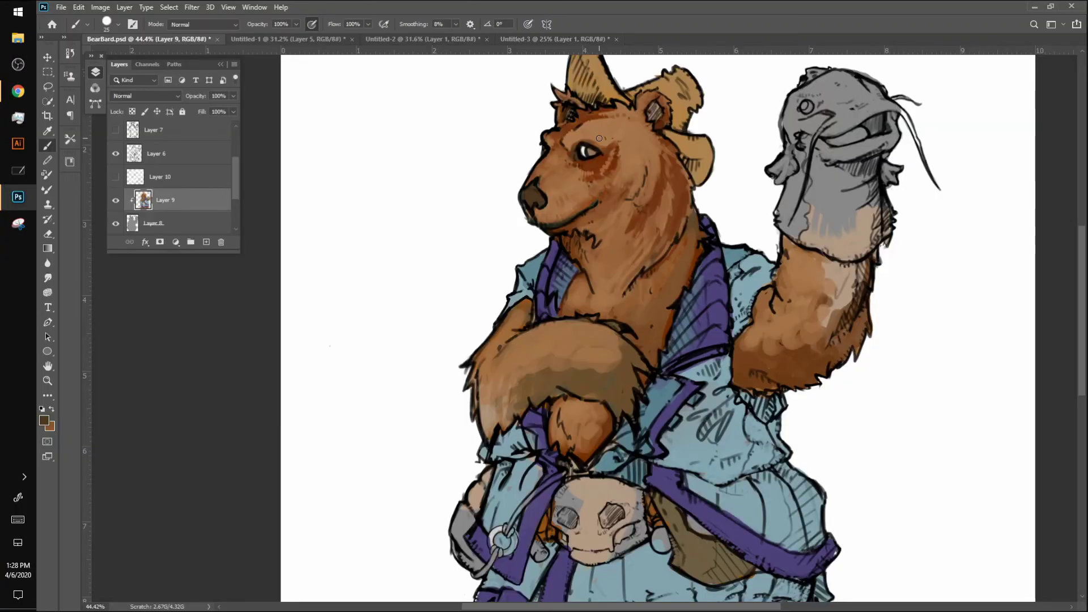
# Blend the crossed forearm with sampled light brown fur strokes, and shade its lower edge with a sampled olive brown
pyautogui.keyDown('alt'); pyautogui.click(520, 329); pyautogui.keyUp('alt')
pyautogui.keyDown('alt'); pyautogui.click(533, 346); pyautogui.keyUp('alt')
pyautogui.moveTo(529, 354)
pyautogui.mouseDown()
pyautogui.moveTo(577, 358)
pyautogui.moveTo(602, 380)
pyautogui.moveTo(607, 337)
pyautogui.moveTo(610, 371)
pyautogui.moveTo(618, 349)
pyautogui.moveTo(629, 358)
pyautogui.moveTo(622, 341)
pyautogui.moveTo(637, 359)
pyautogui.moveTo(645, 340)
pyautogui.moveTo(623, 365)
pyautogui.moveTo(631, 375)
pyautogui.moveTo(641, 366)
pyautogui.moveTo(597, 376)
pyautogui.moveTo(626, 397)
pyautogui.mouseUp()
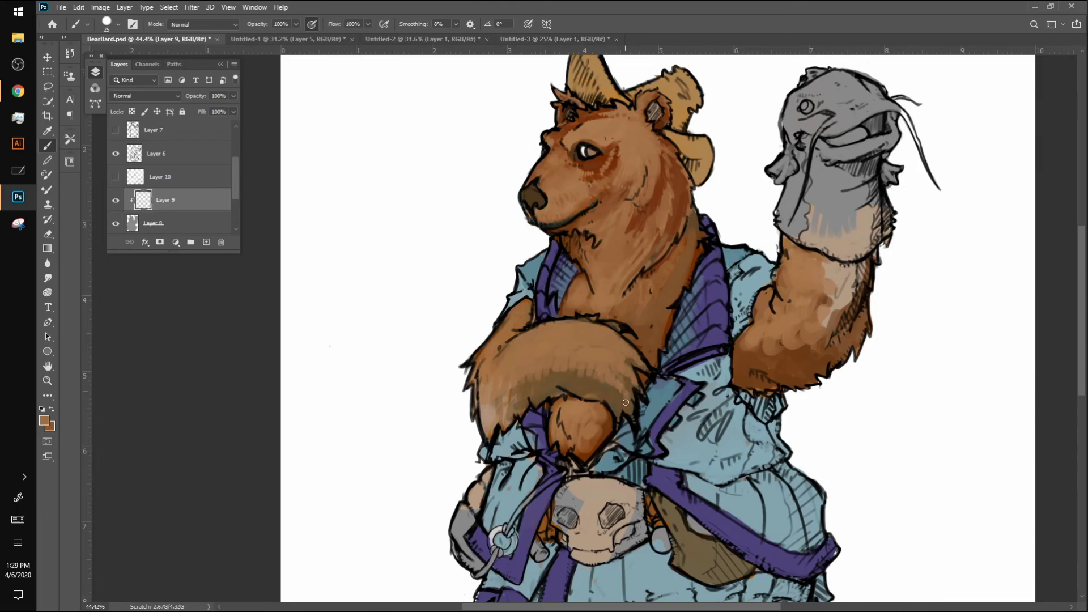
pyautogui.keyDown('alt'); pyautogui.click(583, 382); pyautogui.keyUp('alt')
pyautogui.moveTo(548, 359)
pyautogui.mouseDown()
pyautogui.moveTo(553, 394)
pyautogui.moveTo(502, 388)
pyautogui.moveTo(533, 371)
pyautogui.moveTo(485, 430)
pyautogui.moveTo(517, 410)
pyautogui.moveTo(480, 396)
pyautogui.moveTo(502, 384)
pyautogui.mouseUp()
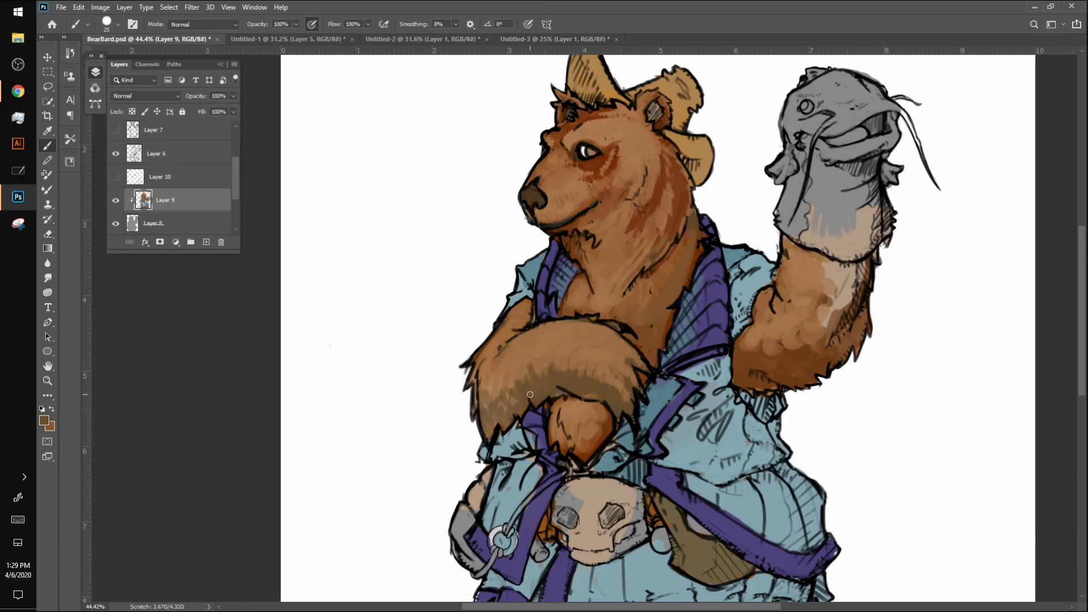
# Texture the raised arm's fur with short strokes of brown sampled from the arm
pyautogui.scroll(-5, 727, 323)
pyautogui.scroll(2, 727, 324)
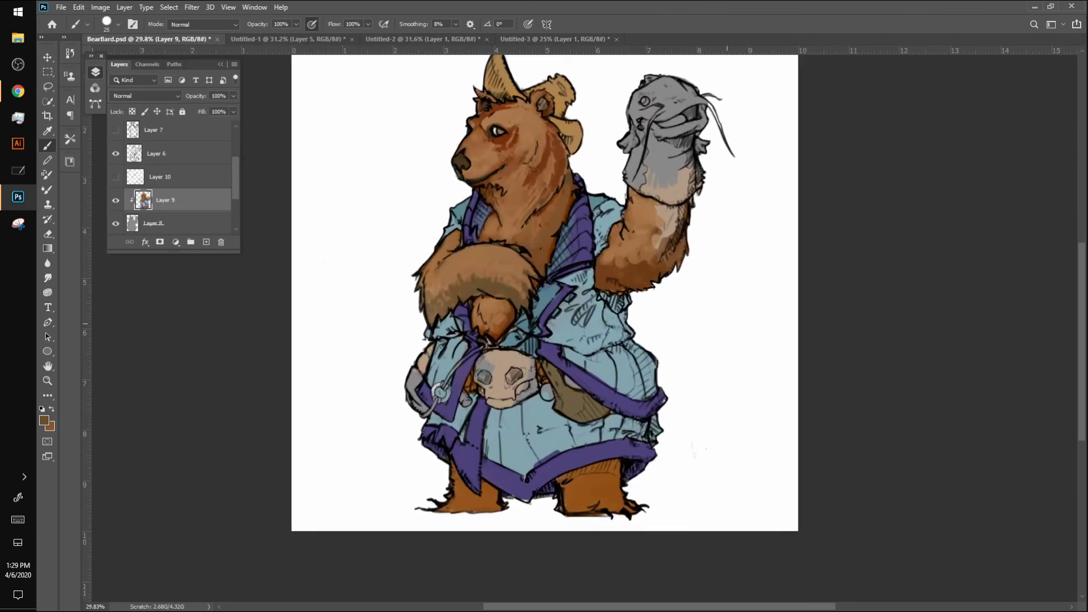
pyautogui.keyDown('alt'); pyautogui.click(612, 253); pyautogui.keyUp('alt')
pyautogui.moveTo(600, 259)
pyautogui.mouseDown()
pyautogui.moveTo(623, 252)
pyautogui.moveTo(643, 272)
pyautogui.moveTo(649, 258)
pyautogui.moveTo(662, 269)
pyautogui.moveTo(635, 249)
pyautogui.moveTo(633, 279)
pyautogui.moveTo(614, 237)
pyautogui.mouseUp()
pyautogui.keyDown('alt'); pyautogui.click(616, 286); pyautogui.keyUp('alt')
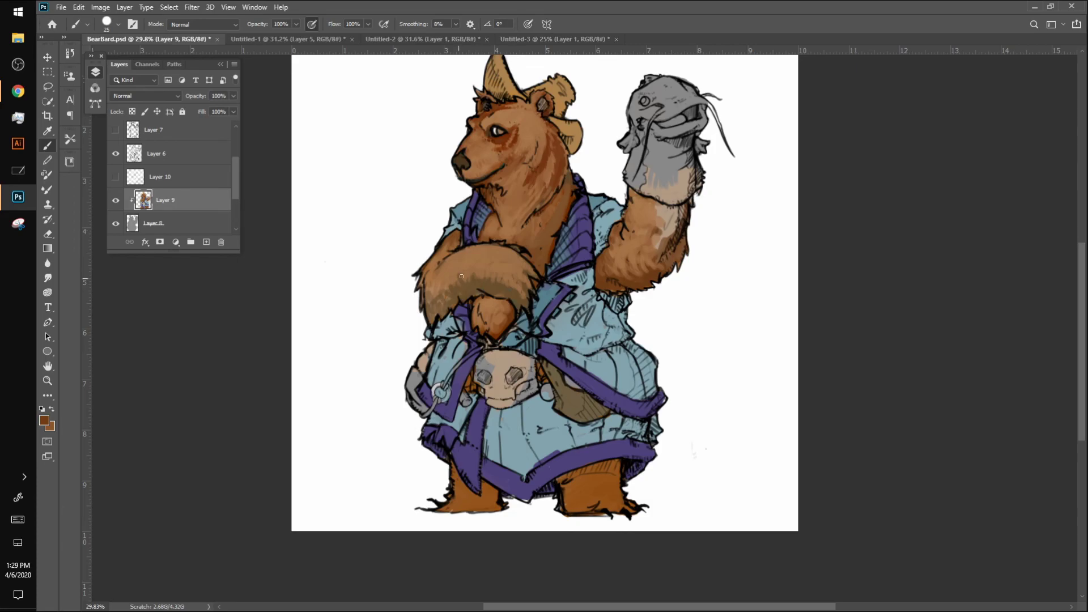
# Enlarge the brush to size 40 and add warm brown fur strokes to the crossed forearm
pyautogui.press(']')
pyautogui.moveTo(521, 273)
pyautogui.mouseDown()
pyautogui.moveTo(508, 248)
pyautogui.moveTo(491, 248)
pyautogui.moveTo(518, 263)
pyautogui.moveTo(513, 284)
pyautogui.moveTo(476, 270)
pyautogui.moveTo(504, 288)
pyautogui.moveTo(467, 255)
pyautogui.moveTo(498, 220)
pyautogui.moveTo(450, 269)
pyautogui.moveTo(455, 259)
pyautogui.moveTo(466, 281)
pyautogui.moveTo(475, 266)
pyautogui.moveTo(507, 273)
pyautogui.moveTo(479, 254)
pyautogui.moveTo(485, 246)
pyautogui.moveTo(508, 264)
pyautogui.moveTo(485, 278)
pyautogui.moveTo(469, 270)
pyautogui.moveTo(484, 281)
pyautogui.moveTo(507, 280)
pyautogui.moveTo(521, 268)
pyautogui.moveTo(493, 276)
pyautogui.moveTo(524, 257)
pyautogui.mouseUp()
pyautogui.keyDown('alt'); pyautogui.click(462, 287); pyautogui.keyUp('alt')
# Refine the fur patches behind the cheek and on the neck with sampled dark and light browns
pyautogui.scroll(-3, 523, 257)
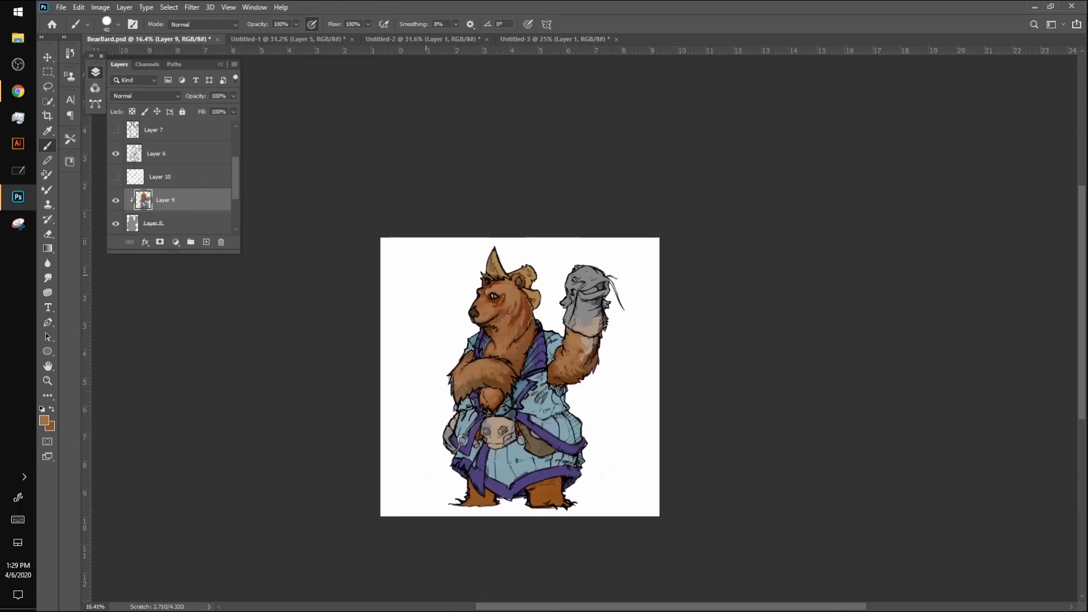
pyautogui.scroll(5, 524, 256)
pyautogui.keyDown('alt'); pyautogui.click(535, 159); pyautogui.keyUp('alt')
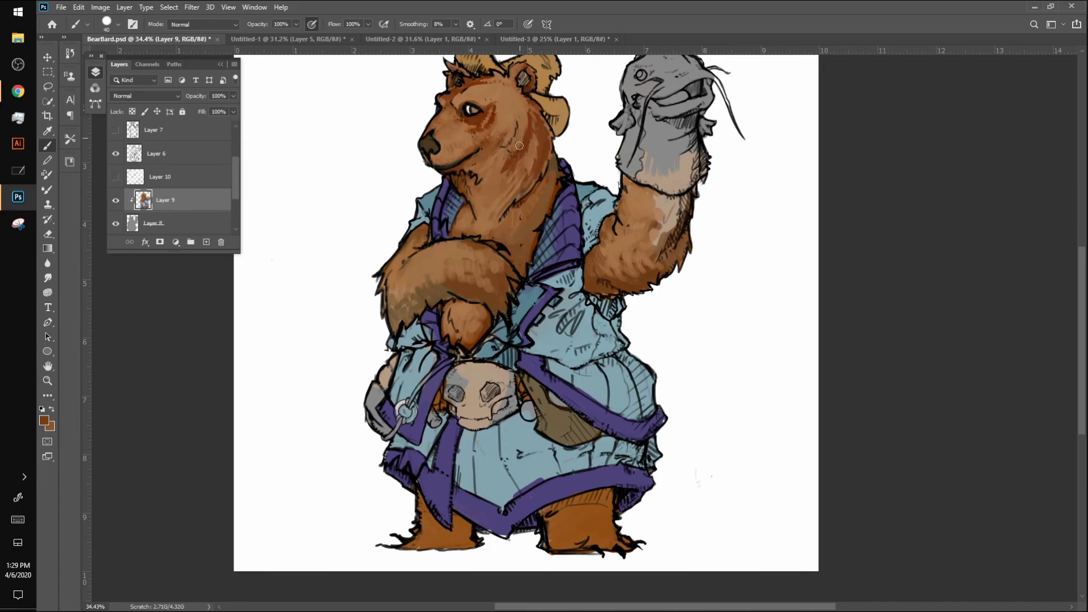
pyautogui.keyDown('alt'); pyautogui.click(499, 169); pyautogui.keyUp('alt')
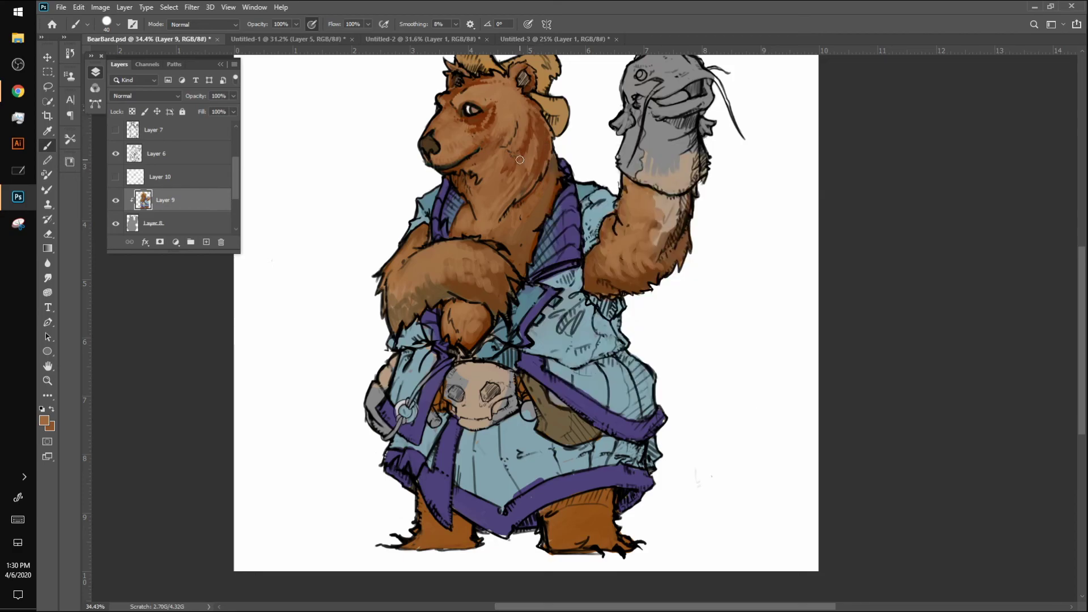
# Try an automatic colour correction on Layer 9, and undo it
pyautogui.scroll(-2, 679, 555)
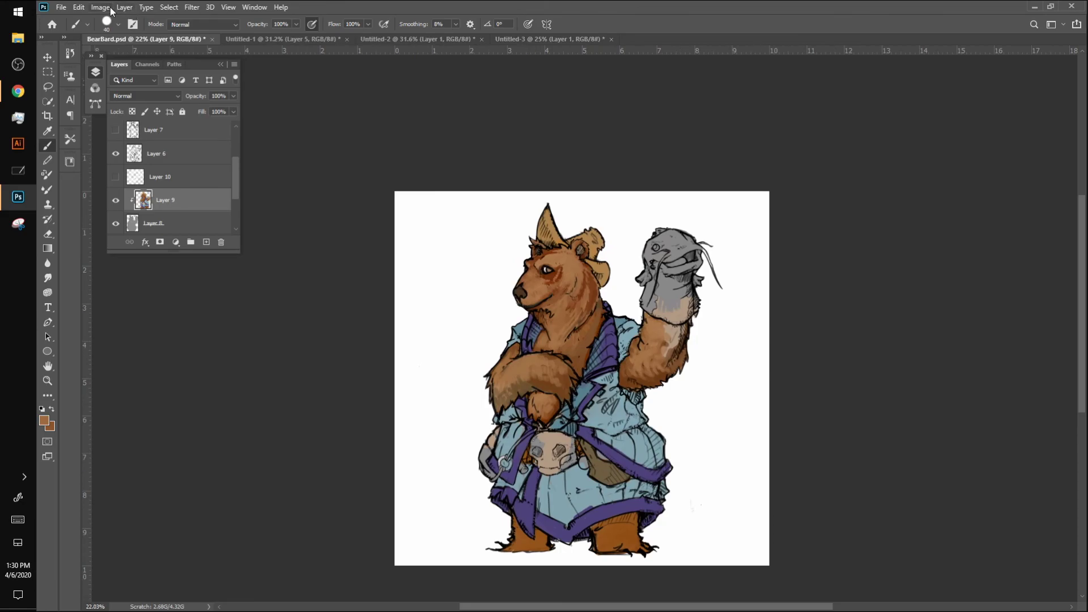
pyautogui.click(101, 6)
pyautogui.click(145, 75)
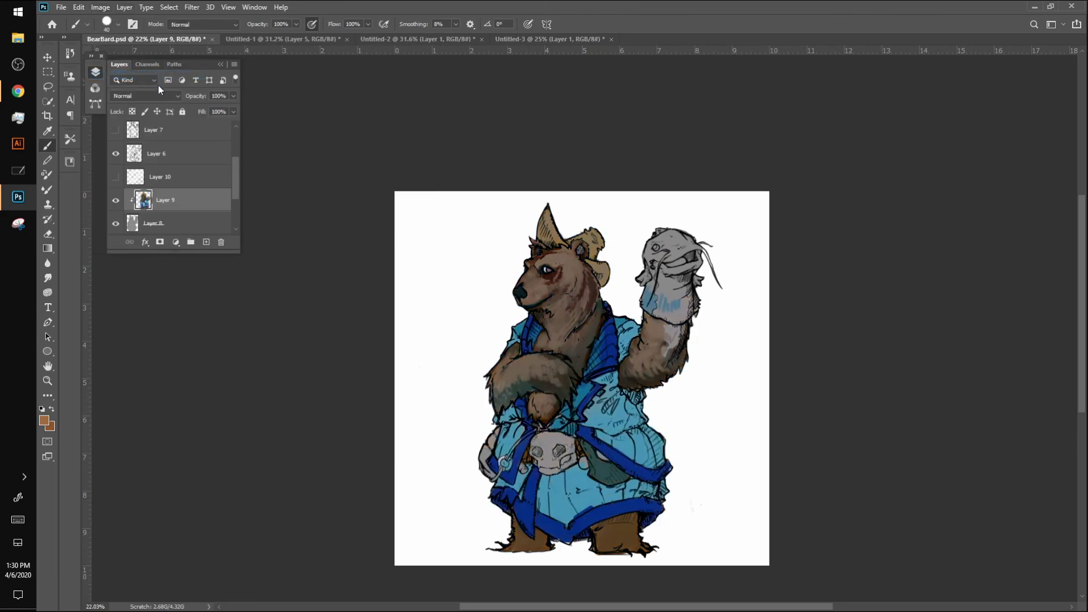
pyautogui.hotkey('ctrl', 'z')
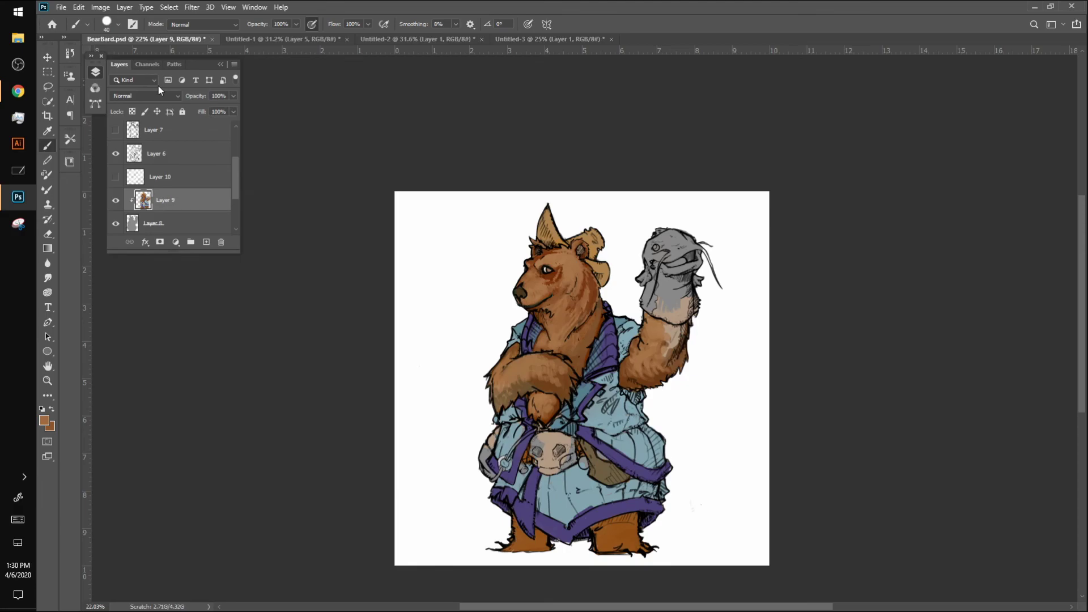
pyautogui.hotkey('alt', 'Tab')
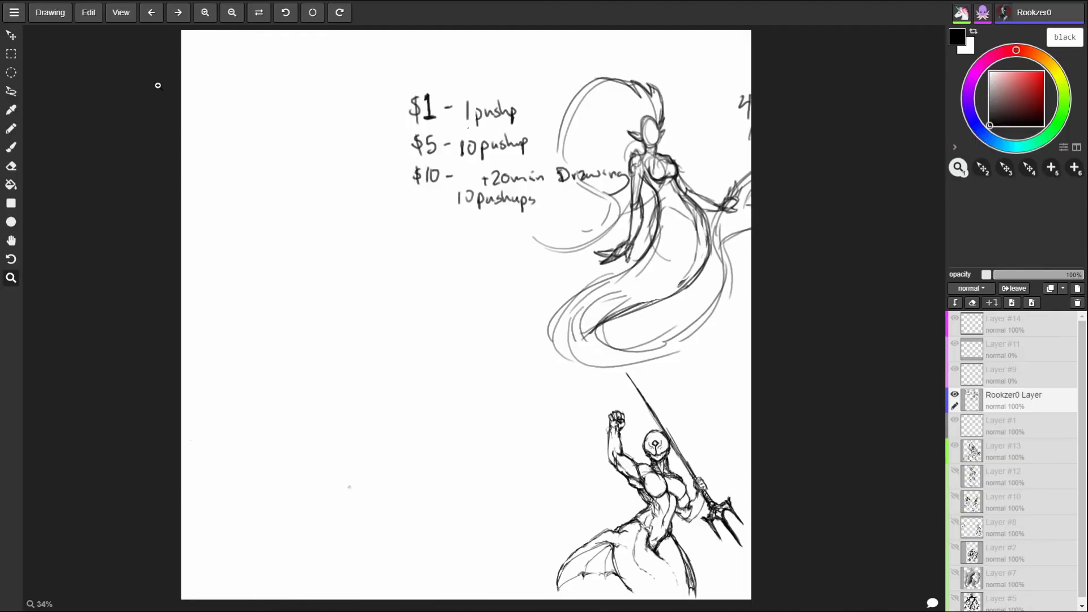
pyautogui.moveTo(294, 395); pyautogui.dragTo(281, 432)
pyautogui.moveTo(602, 237)
pyautogui.mouseDown()
pyautogui.moveTo(391, 225)
pyautogui.moveTo(428, 233)
pyautogui.mouseUp()
pyautogui.hotkey('ctrl', 'z')
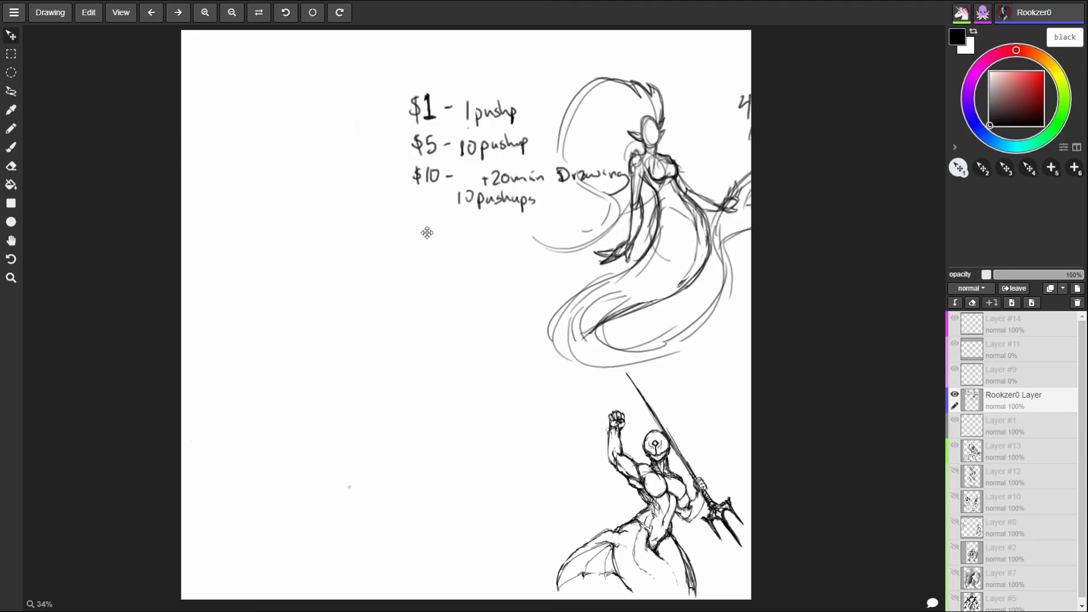
pyautogui.hotkey('alt', 'Tab')
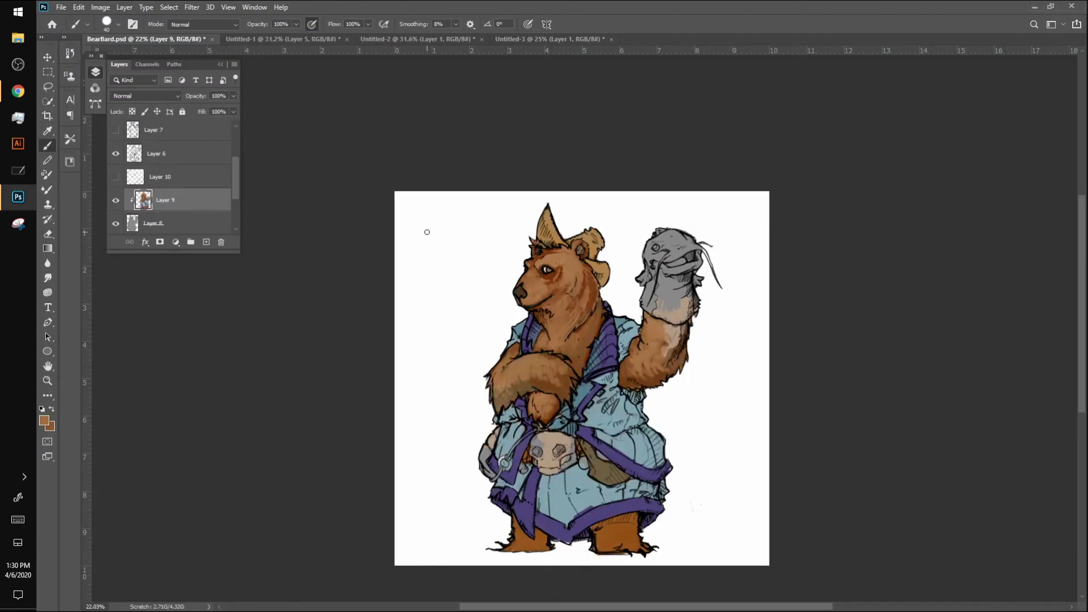
# Add a new layer directly above Layer 9 and turn it into a clipping mask
pyautogui.click(206, 242)
pyautogui.rightClick(166, 201)
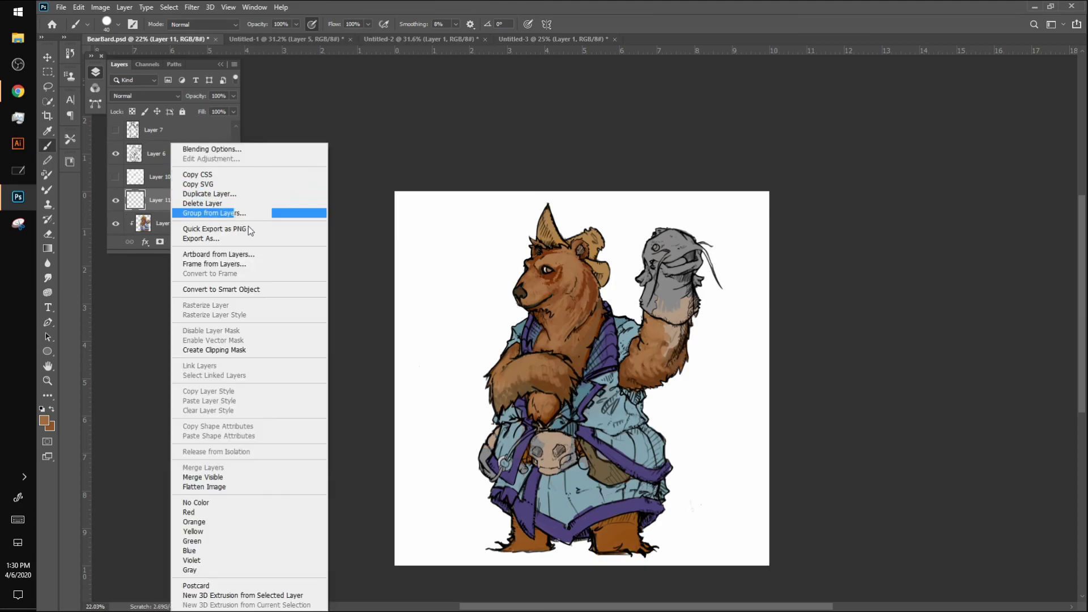
pyautogui.click(249, 350)
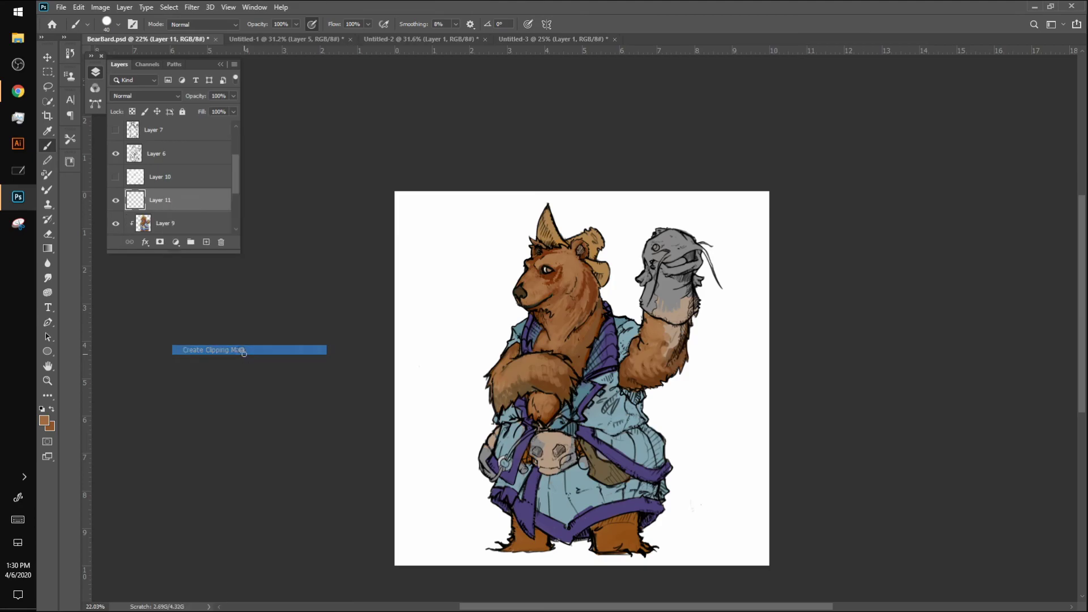
# Fill Layer 11 with a diagonal white-to-black linear gradient, light above the bear's head and dark below its feet, redoing it until the angle suits
pyautogui.click(47, 249)
pyautogui.scroll(-2, 654, 421)
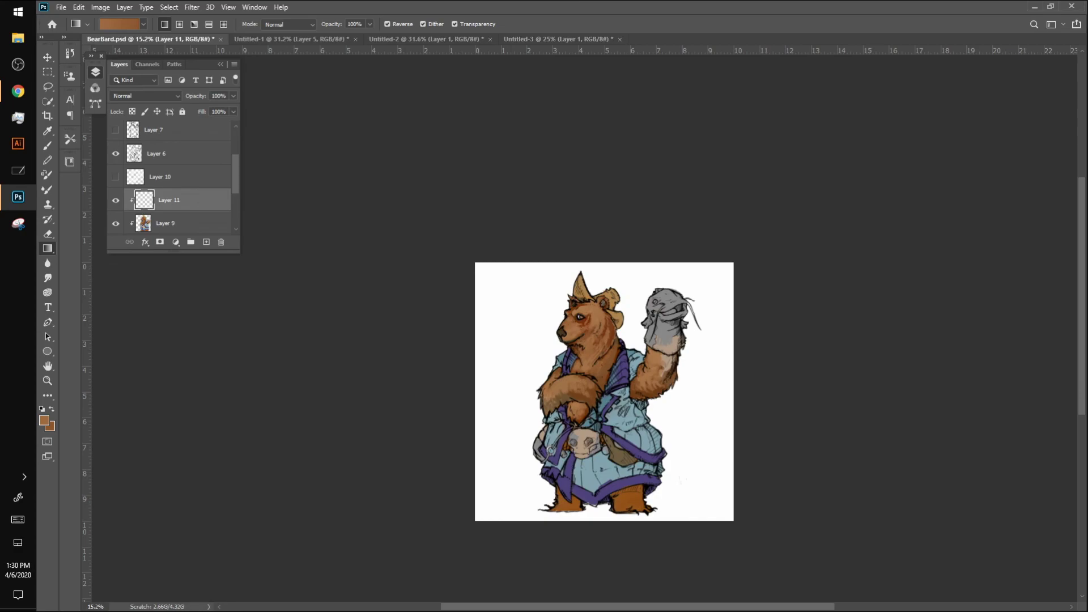
pyautogui.press('d')
pyautogui.moveTo(496, 231); pyautogui.dragTo(655, 578)
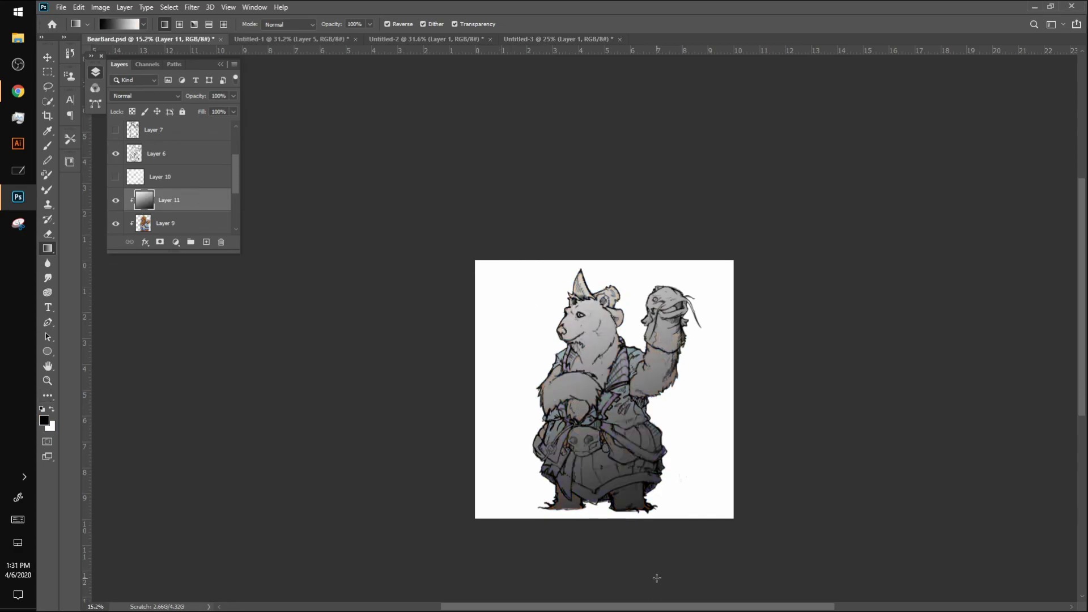
pyautogui.hotkey('ctrl', 'z')
pyautogui.moveTo(534, 238); pyautogui.dragTo(667, 554)
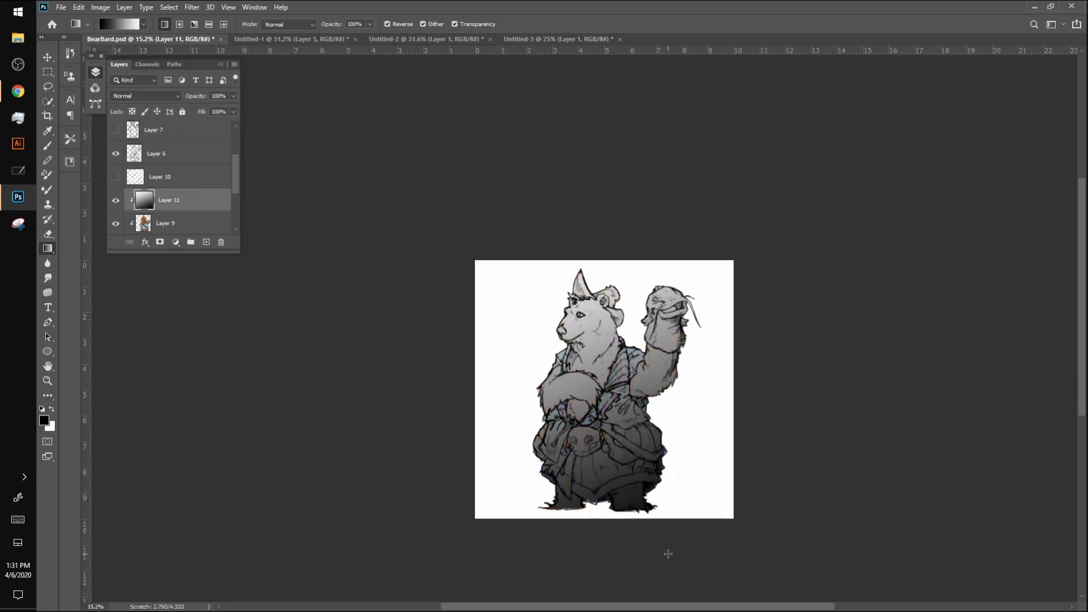
pyautogui.hotkey('ctrl', 'z')
pyautogui.moveTo(486, 242); pyautogui.dragTo(690, 584)
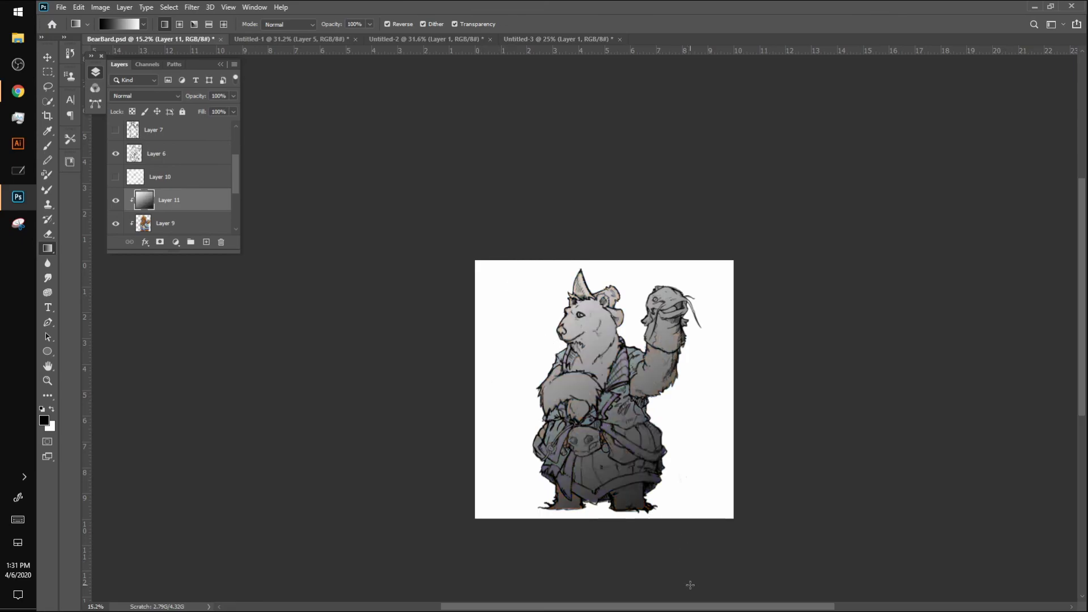
pyautogui.scroll(5, 604, 389)
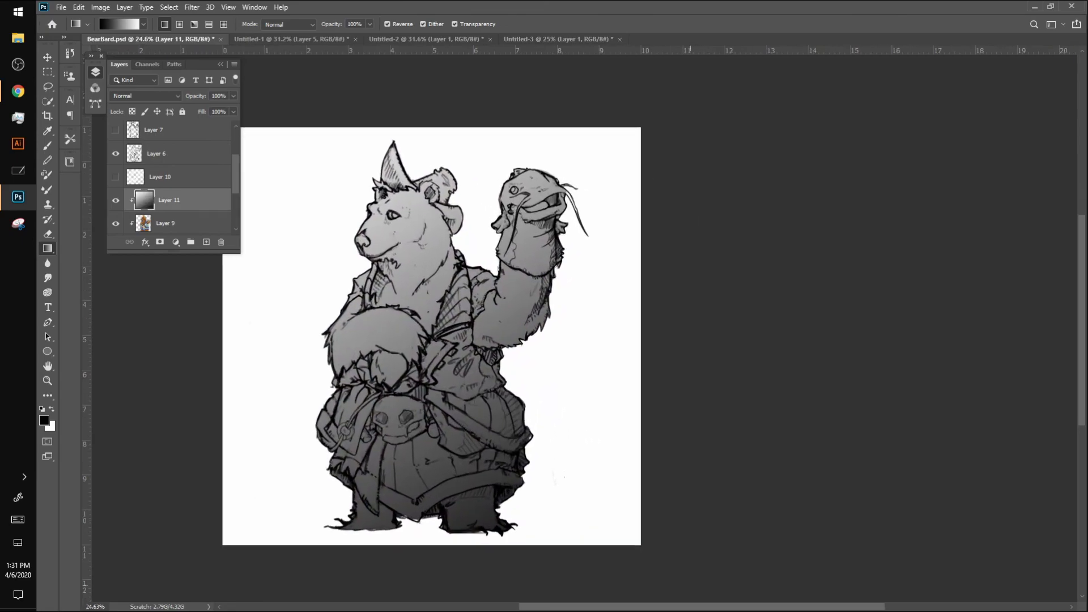
# Colorize Layer 11's gradient purple with Hue/Saturation, using hue 296, saturation 24 and lightness +13
pyautogui.hotkey('ctrl', 'u')
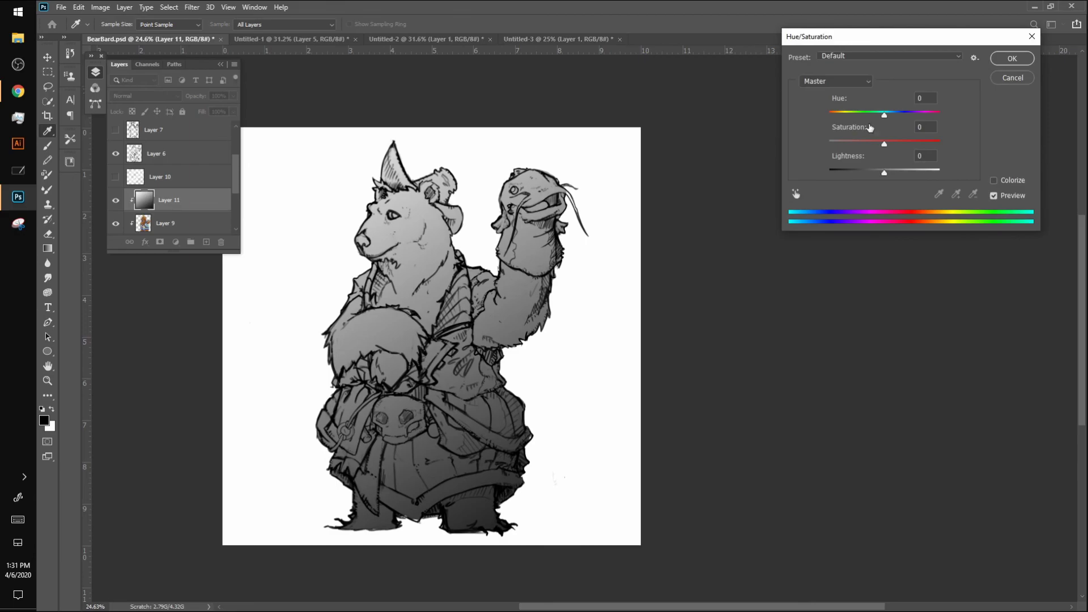
pyautogui.moveTo(884, 113); pyautogui.dragTo(918, 117)
pyautogui.click(993, 180)
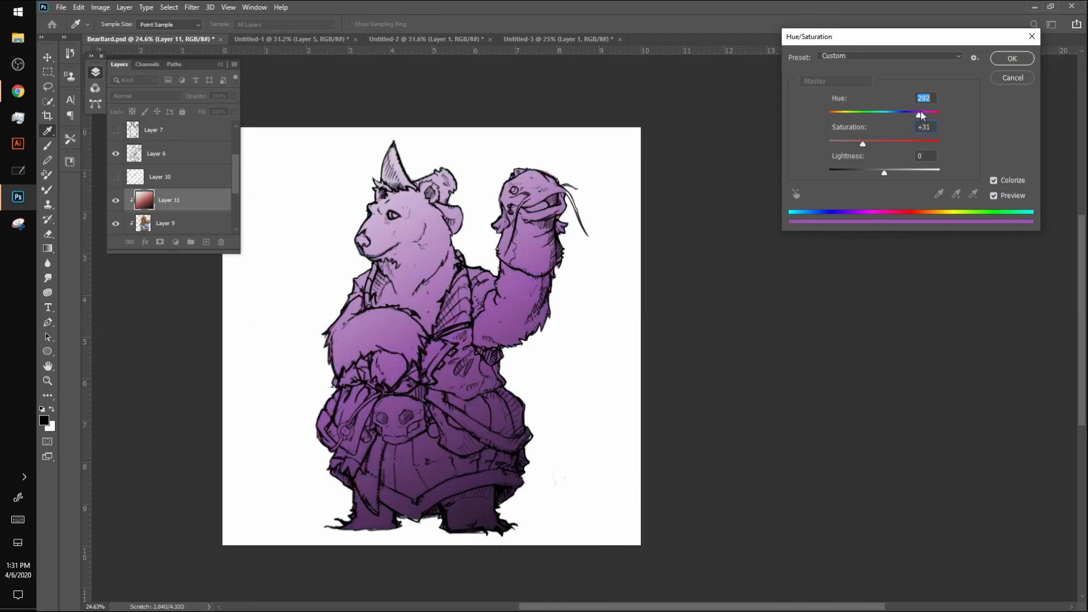
pyautogui.moveTo(862, 144); pyautogui.dragTo(894, 171)
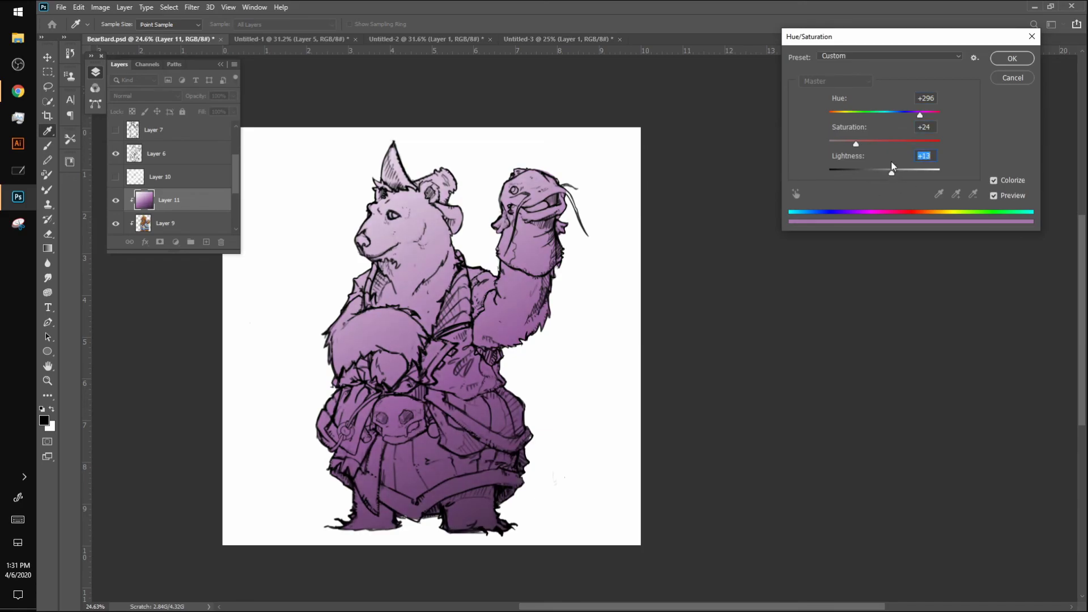
pyautogui.click(1009, 62)
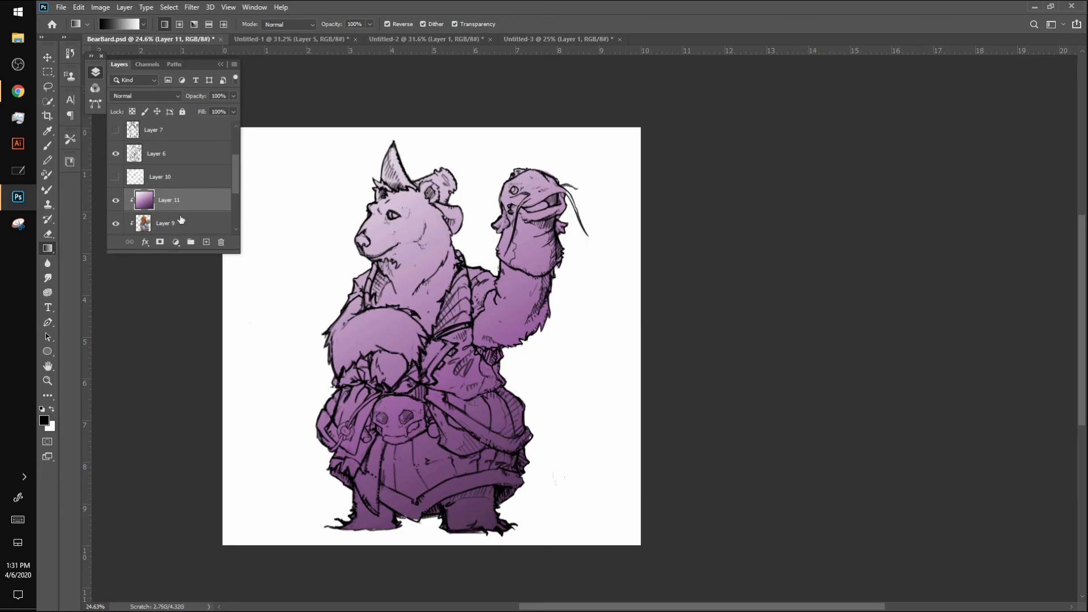
# Compare blend modes on Layer 11, settle on Multiply, and reduce the layer's opacity to 53%
pyautogui.click(145, 96)
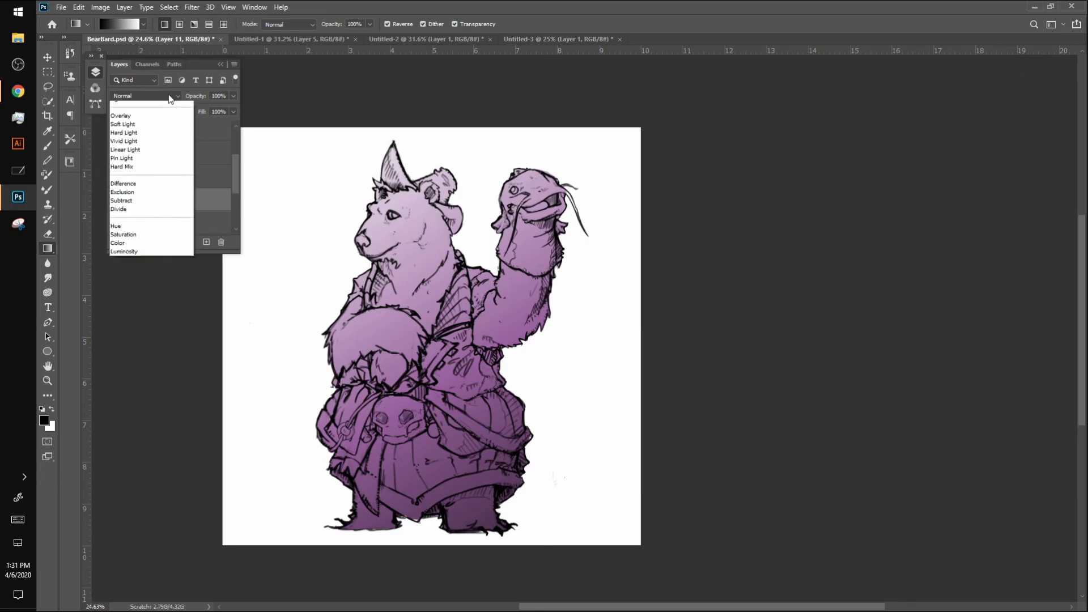
pyautogui.click(140, 360)
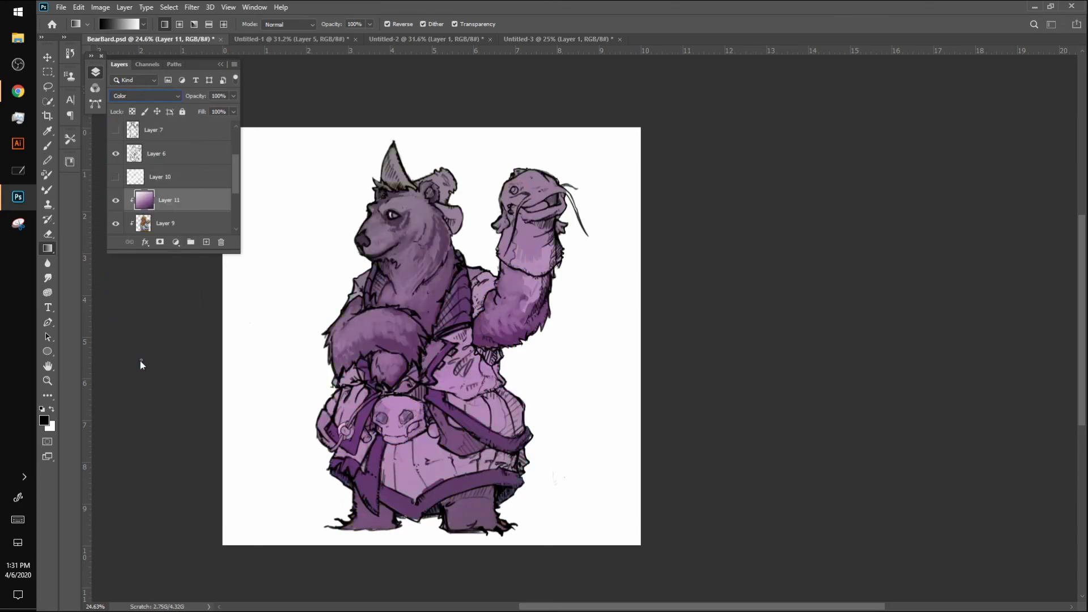
pyautogui.press('Up')
pyautogui.press('Up')
pyautogui.press('Up')
pyautogui.press('Up')
pyautogui.press('Up')
pyautogui.press('Up')
pyautogui.press('Up')
pyautogui.press('Up')
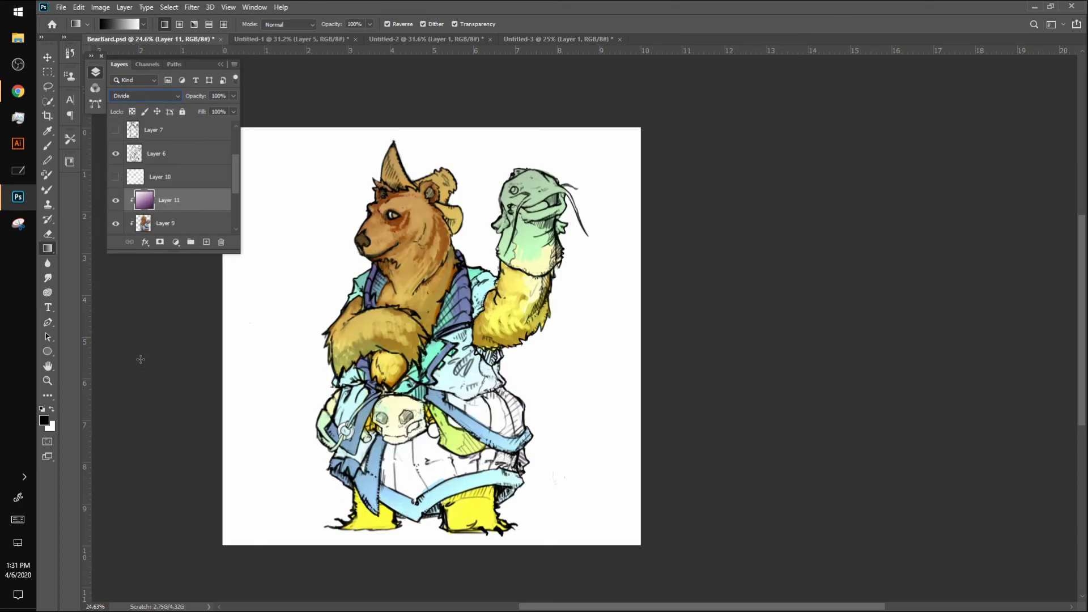
pyautogui.press('Up')
pyautogui.press('Up')
pyautogui.press('Up')
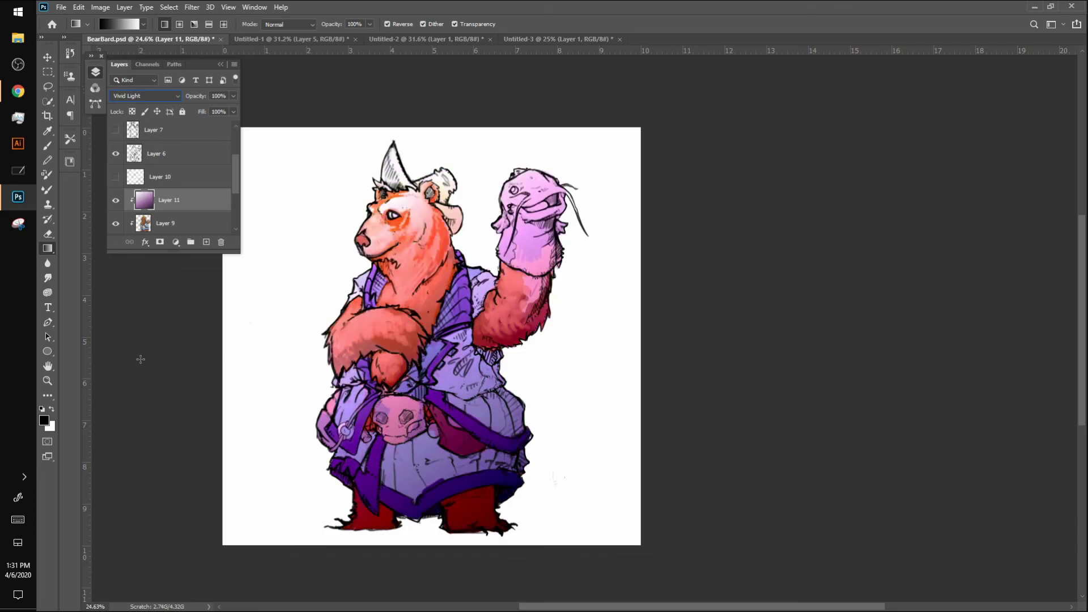
pyautogui.press('Up')
pyautogui.press('Up')
pyautogui.press('Up')
pyautogui.press('Up')
pyautogui.press('Up')
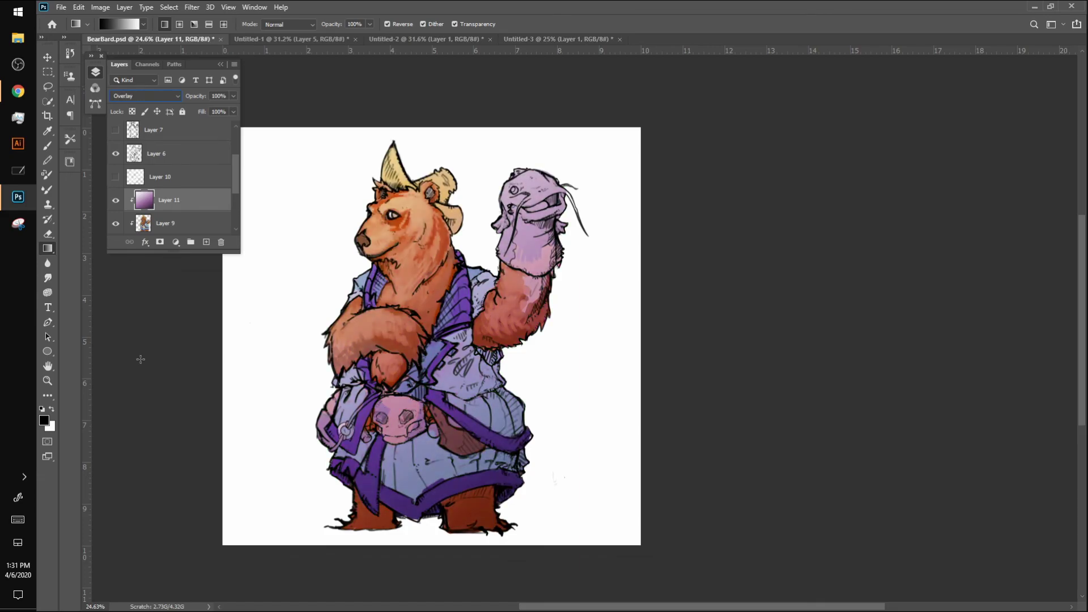
pyautogui.press('Up')
pyautogui.press('Up')
pyautogui.press('Up')
pyautogui.press('Up')
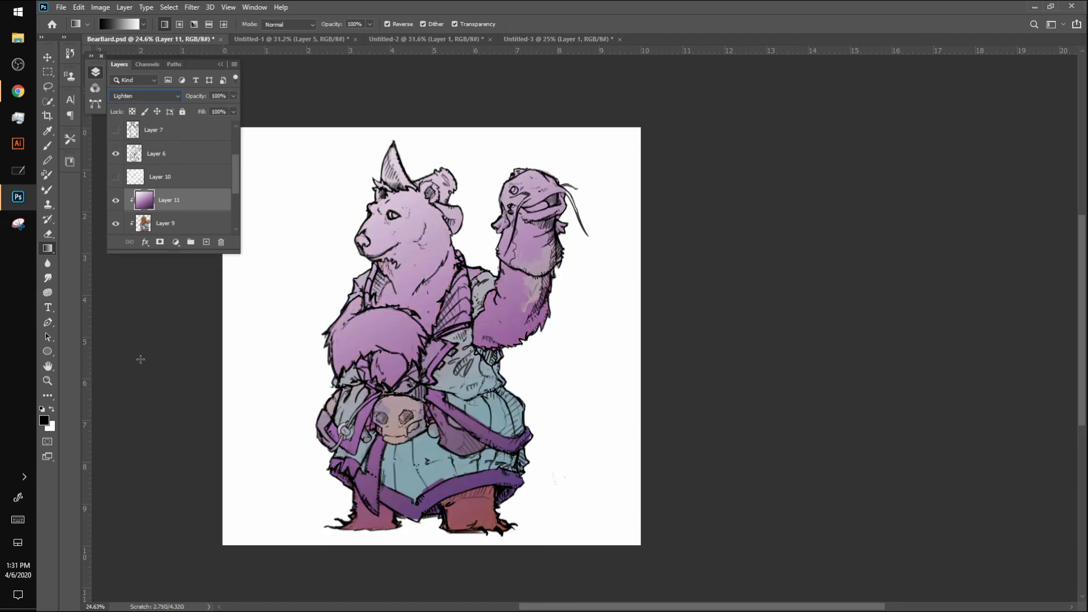
pyautogui.press('Up')
pyautogui.press('Up')
pyautogui.press('Up')
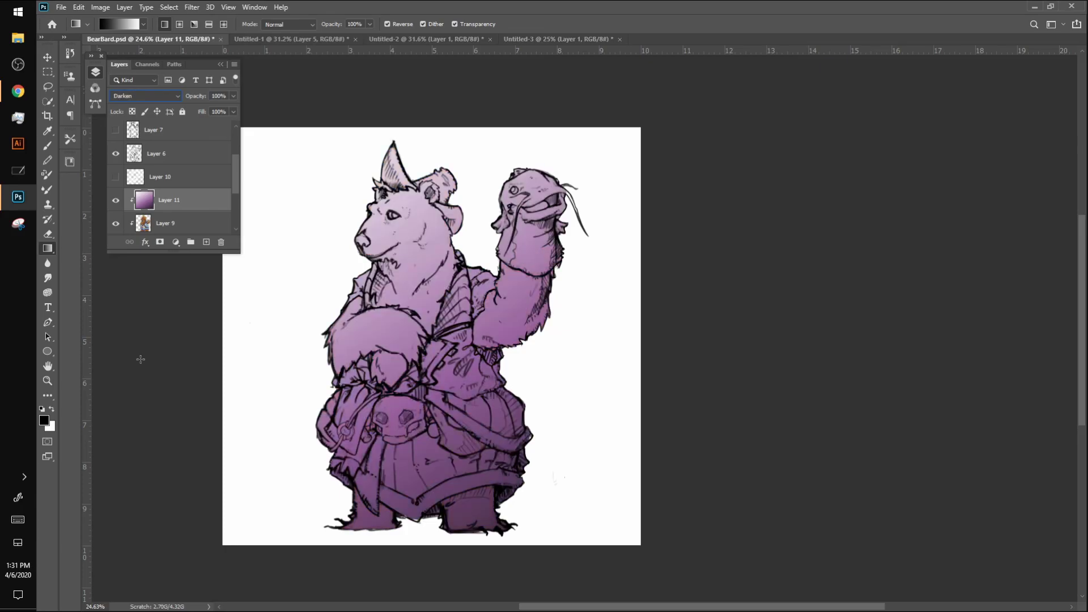
pyautogui.press('Up')
pyautogui.press('Up')
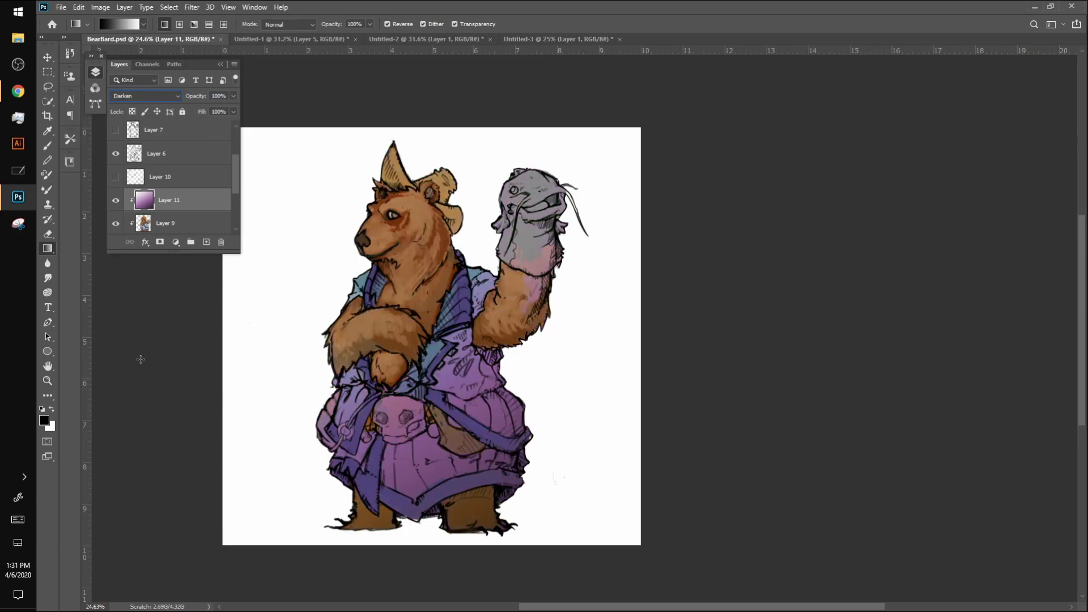
pyautogui.press('Down')
pyautogui.press('Down')
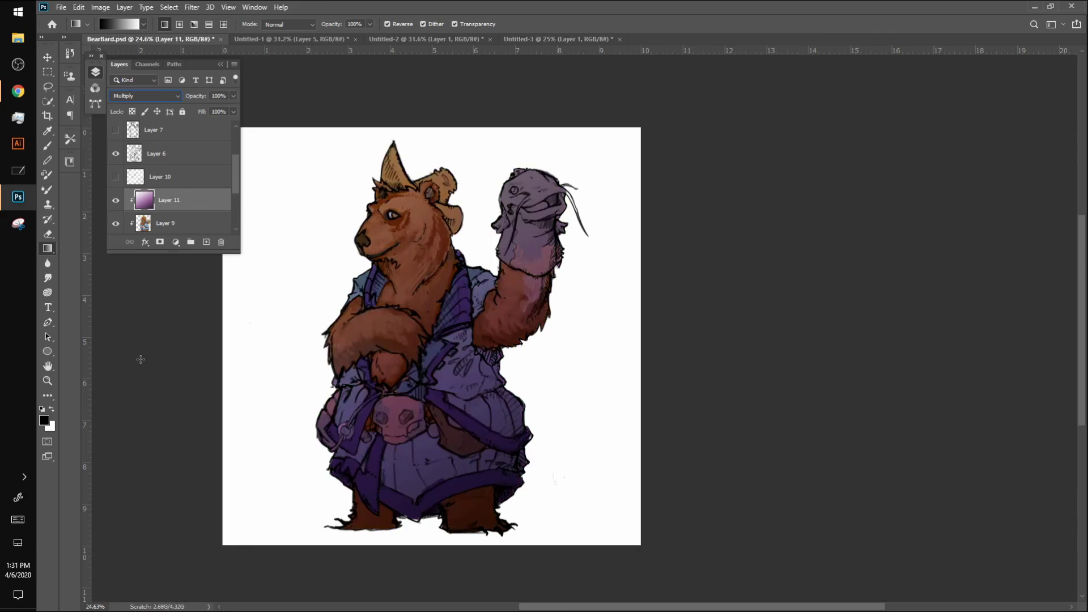
pyautogui.press('Down')
pyautogui.press('Down')
pyautogui.press('Up')
pyautogui.press('Up')
pyautogui.click(232, 95)
pyautogui.moveTo(235, 109); pyautogui.dragTo(208, 108)
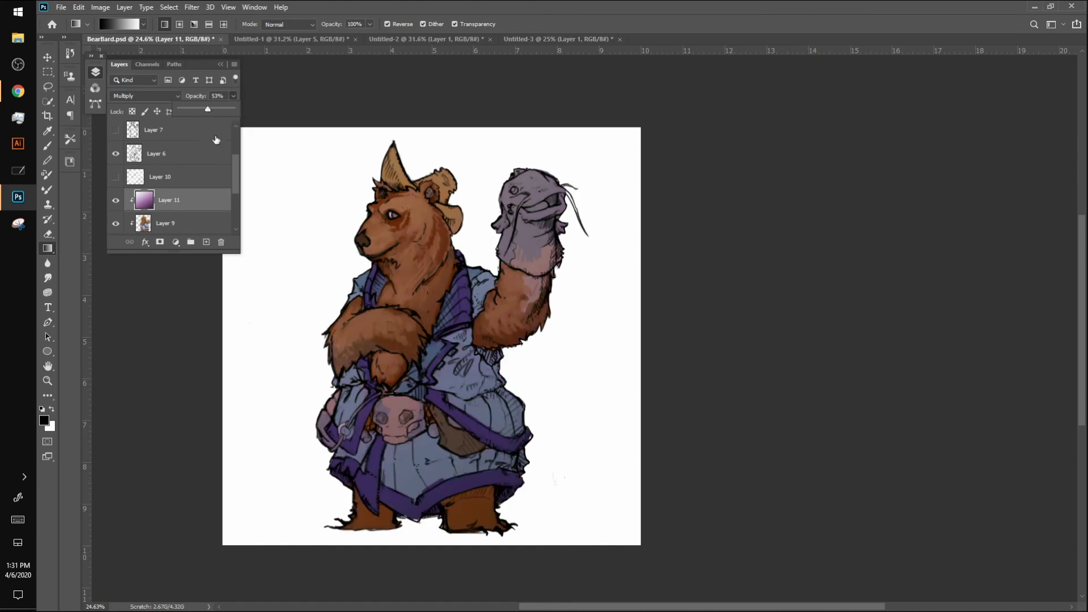
# Add a layer mask to Layer 11 and brush black along the lit edges of the head, fish puppet, raised arm and shoulder
pyautogui.click(176, 242)
pyautogui.click(160, 241)
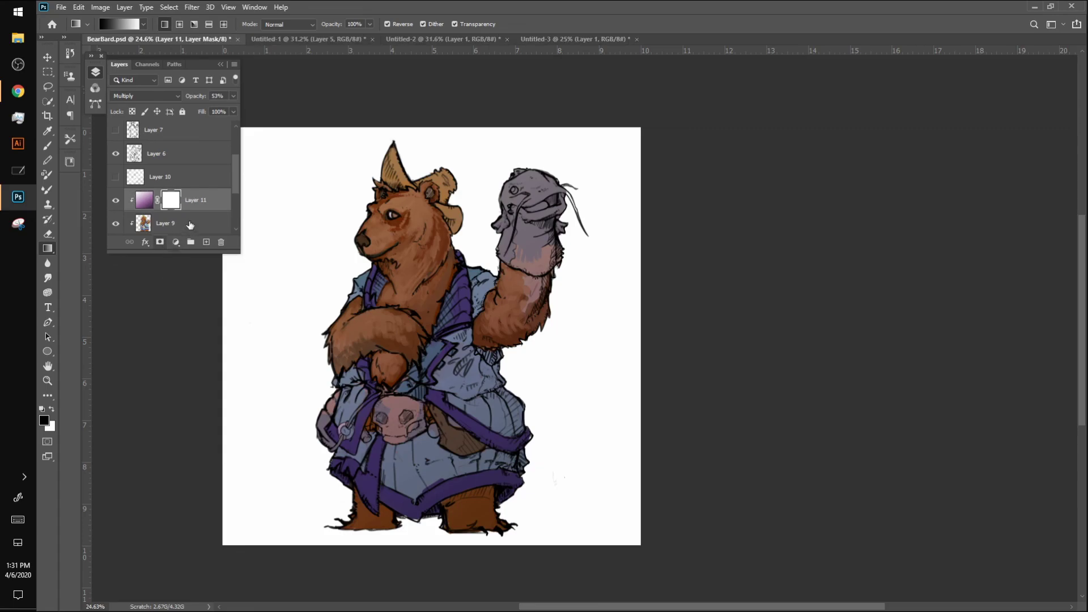
pyautogui.press('b')
pyautogui.press(']')
pyautogui.press(']')
pyautogui.press(']')
pyautogui.press(']')
pyautogui.press(']')
pyautogui.press(']')
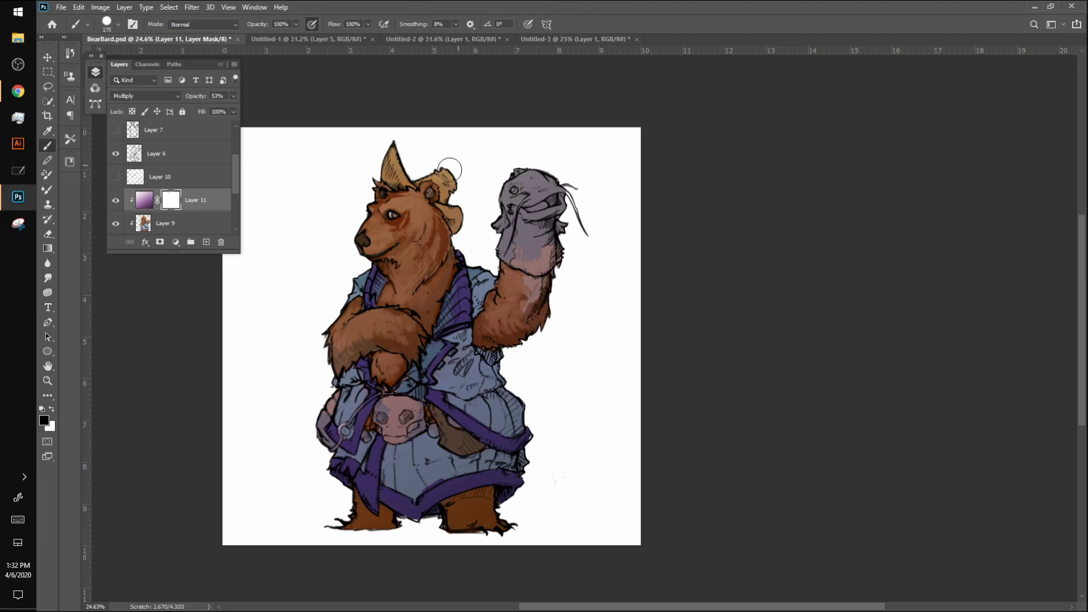
pyautogui.moveTo(498, 178)
pyautogui.mouseDown()
pyautogui.moveTo(493, 259)
pyautogui.moveTo(517, 172)
pyautogui.moveTo(518, 251)
pyautogui.moveTo(517, 210)
pyautogui.moveTo(531, 223)
pyautogui.moveTo(507, 256)
pyautogui.moveTo(516, 292)
pyautogui.mouseUp()
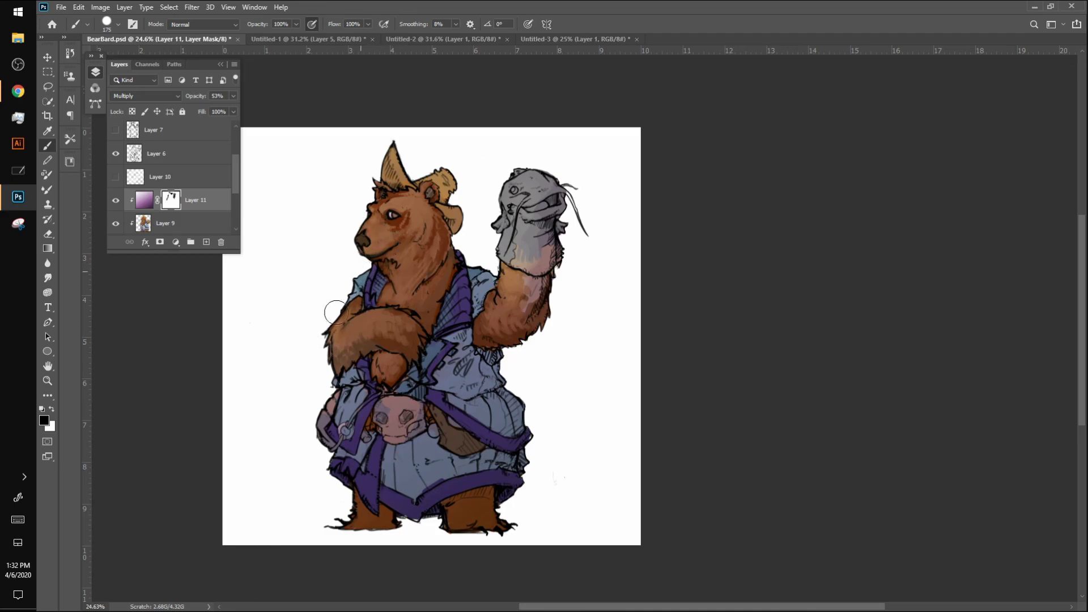
pyautogui.press('[')
pyautogui.press('[')
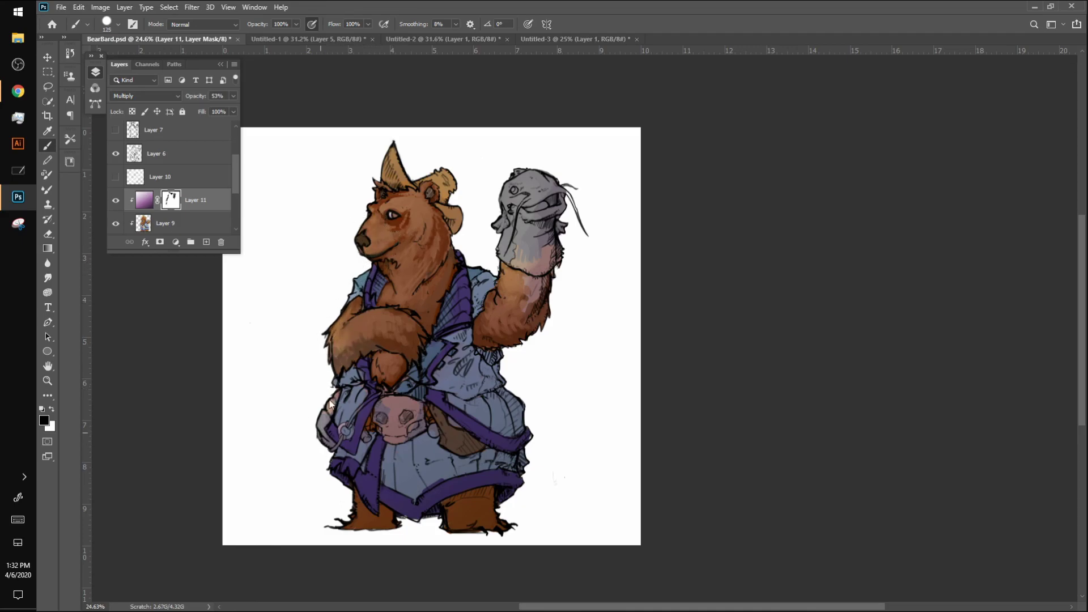
# Make Layer 9 active and hide the Layer 11 shading
pyautogui.click(143, 199)
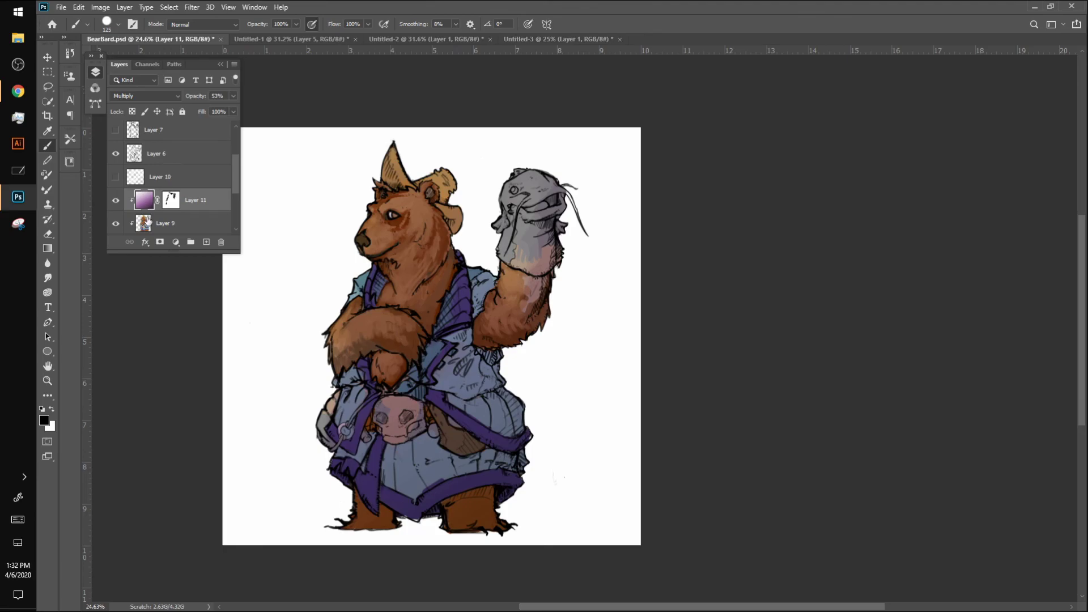
pyautogui.click(150, 215)
pyautogui.click(118, 200)
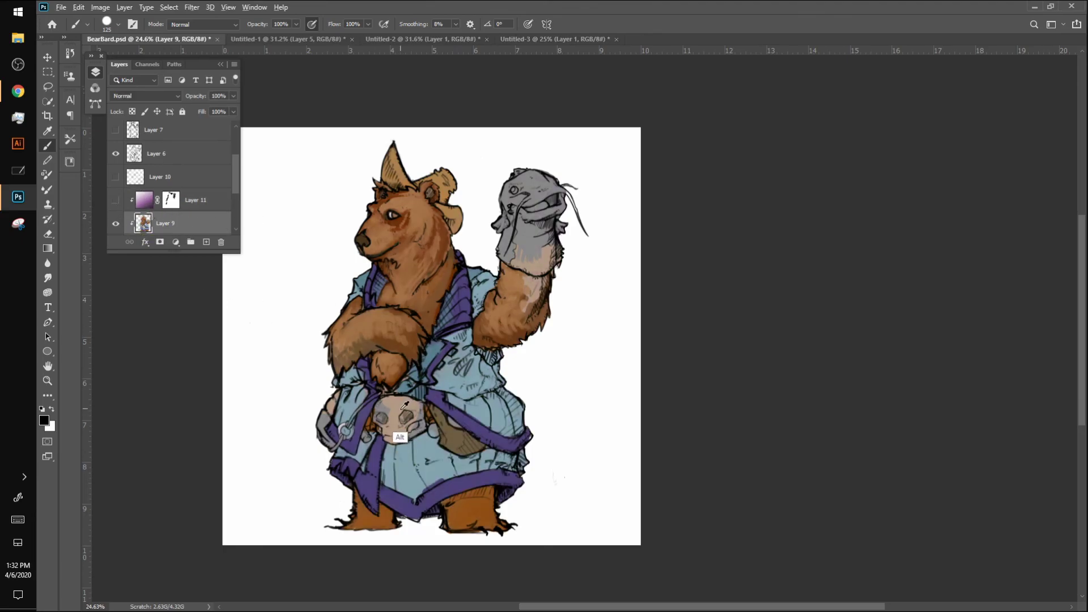
# Paint the rounded object behind the bear's hip on Layer 9 in pale cream #e6d2b5
pyautogui.keyDown('alt'); pyautogui.click(329, 404); pyautogui.keyUp('alt')
pyautogui.click(46, 422)
pyautogui.click(244, 230)
pyautogui.moveTo(213, 141); pyautogui.dragTo(243, 91)
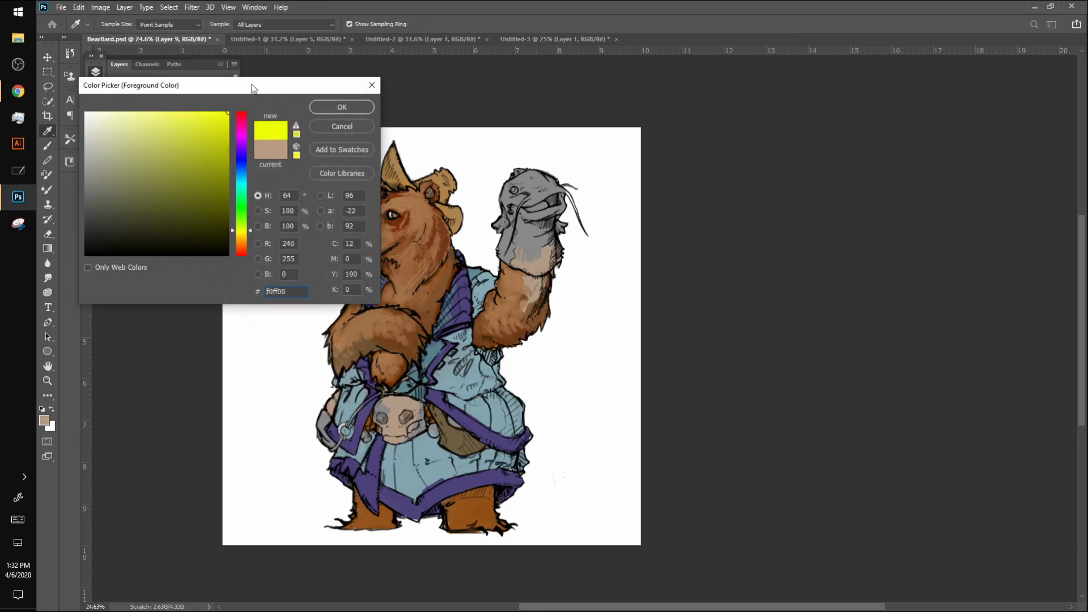
pyautogui.moveTo(142, 142); pyautogui.dragTo(127, 101)
pyautogui.moveTo(247, 230); pyautogui.dragTo(250, 242)
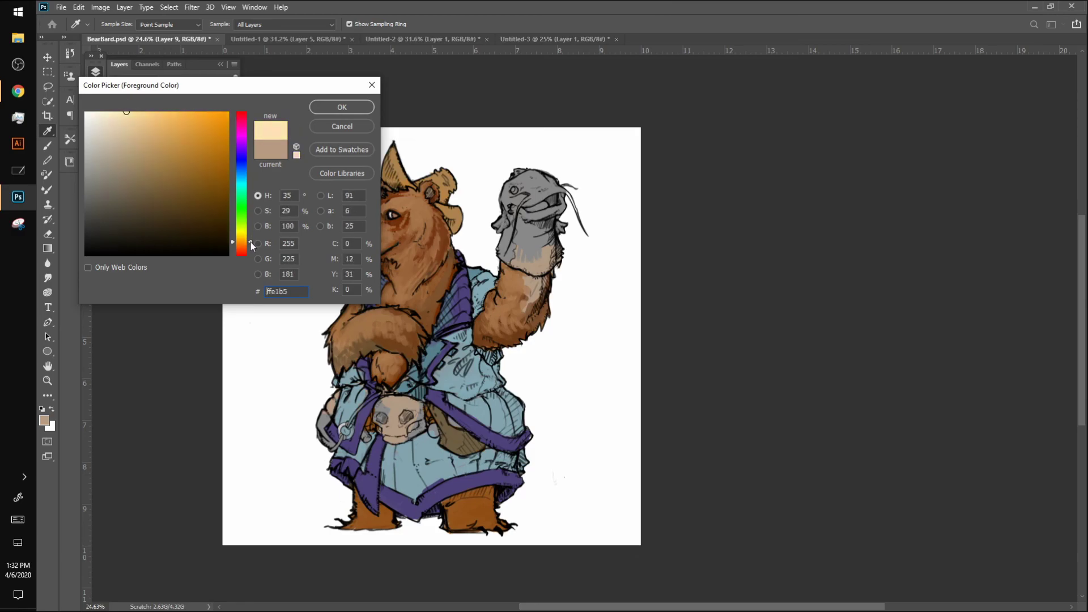
pyautogui.moveTo(126, 112); pyautogui.dragTo(116, 127)
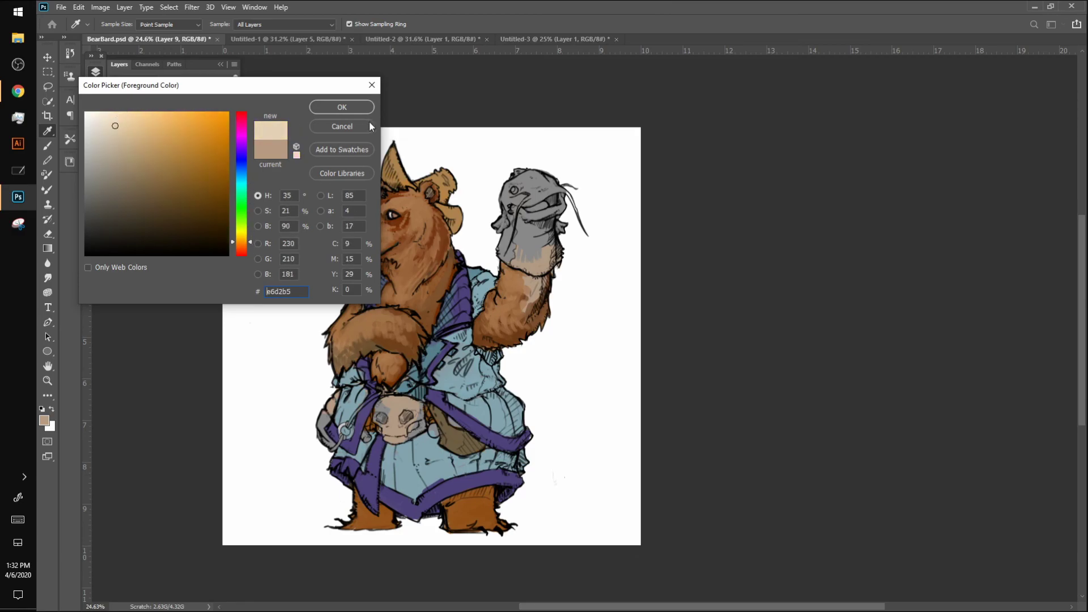
pyautogui.press('Return')
pyautogui.press('b')
pyautogui.moveTo(333, 394)
pyautogui.mouseDown()
pyautogui.moveTo(312, 436)
pyautogui.moveTo(317, 425)
pyautogui.moveTo(324, 446)
pyautogui.moveTo(348, 430)
pyautogui.moveTo(325, 457)
pyautogui.moveTo(325, 424)
pyautogui.mouseUp()
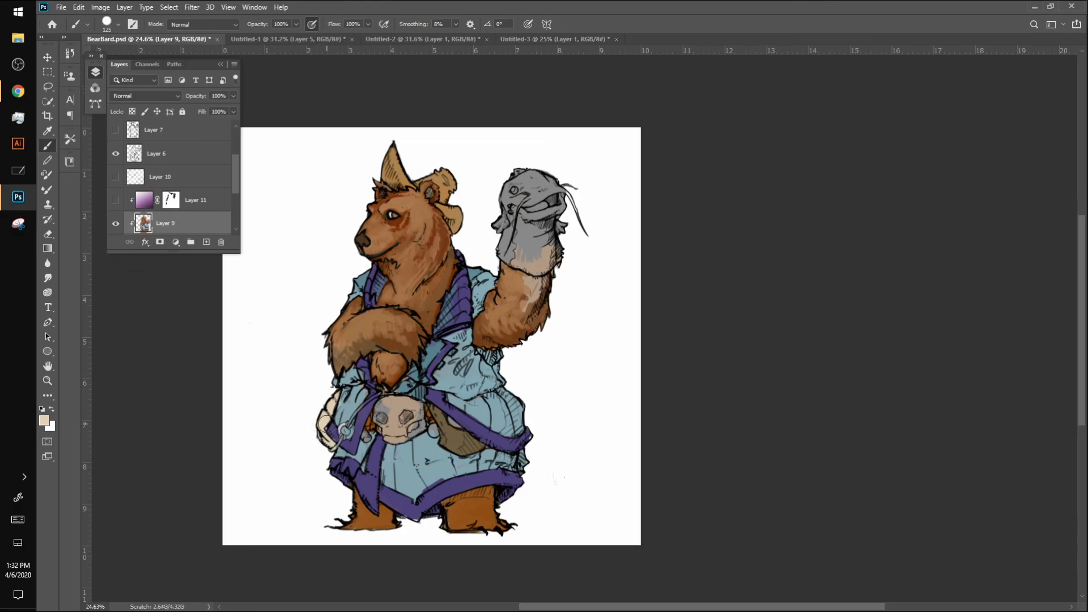
# Try a muted grey-blue on the belt skull
pyautogui.click(44, 421)
pyautogui.moveTo(241, 244); pyautogui.dragTo(241, 182)
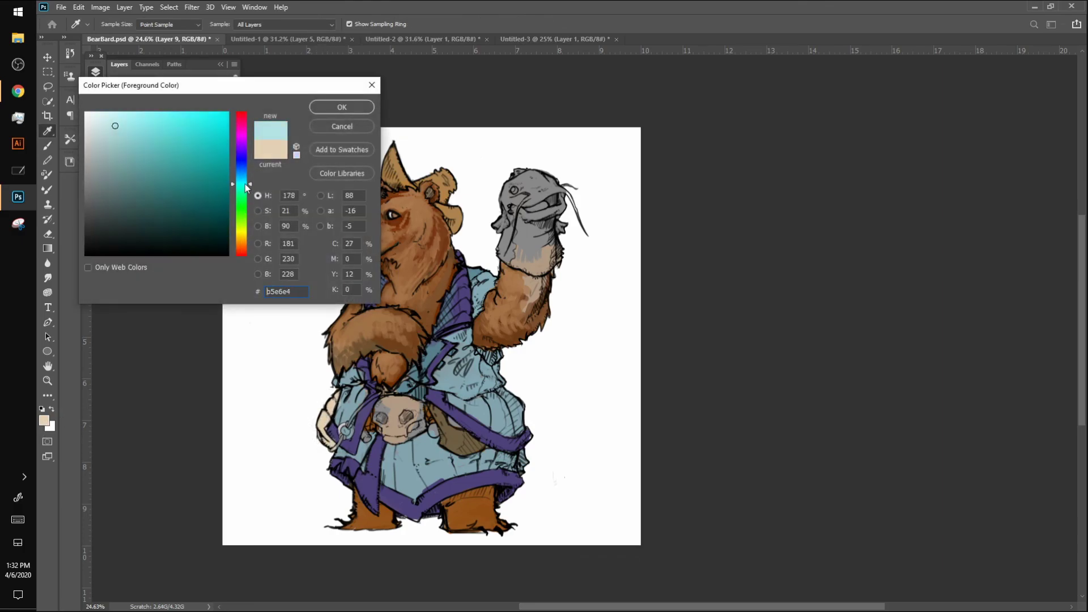
pyautogui.click(117, 116)
pyautogui.click(249, 190)
pyautogui.moveTo(249, 189); pyautogui.dragTo(248, 182)
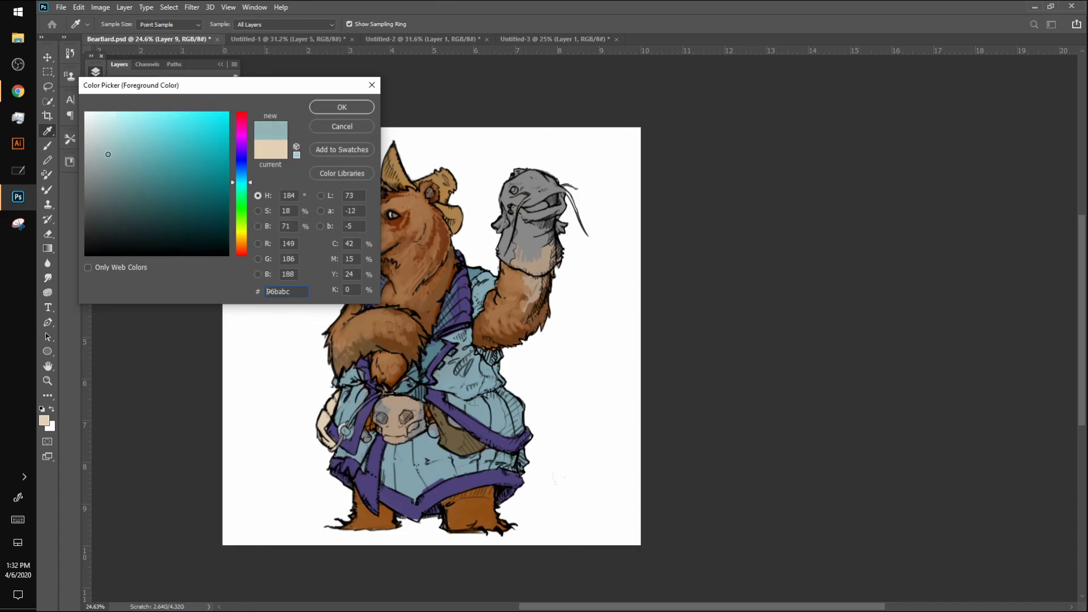
pyautogui.click(343, 109)
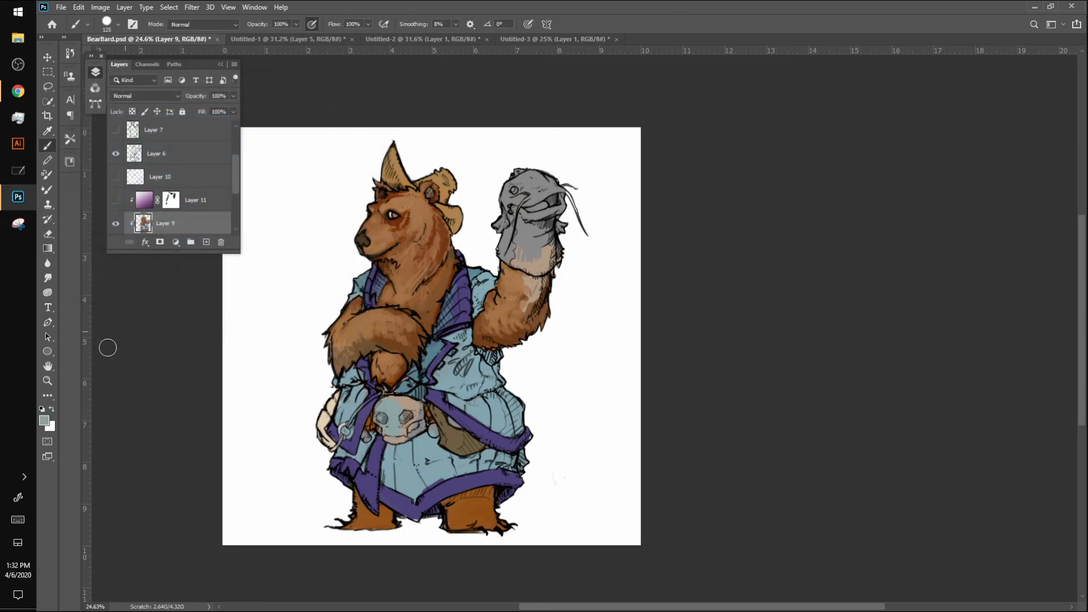
# Choose a near-white icy blue and paint the belt skull with a smaller brush
pyautogui.click(44, 420)
pyautogui.moveTo(250, 189)
pyautogui.mouseDown()
pyautogui.moveTo(250, 241)
pyautogui.moveTo(250, 167)
pyautogui.moveTo(252, 188)
pyautogui.mouseUp()
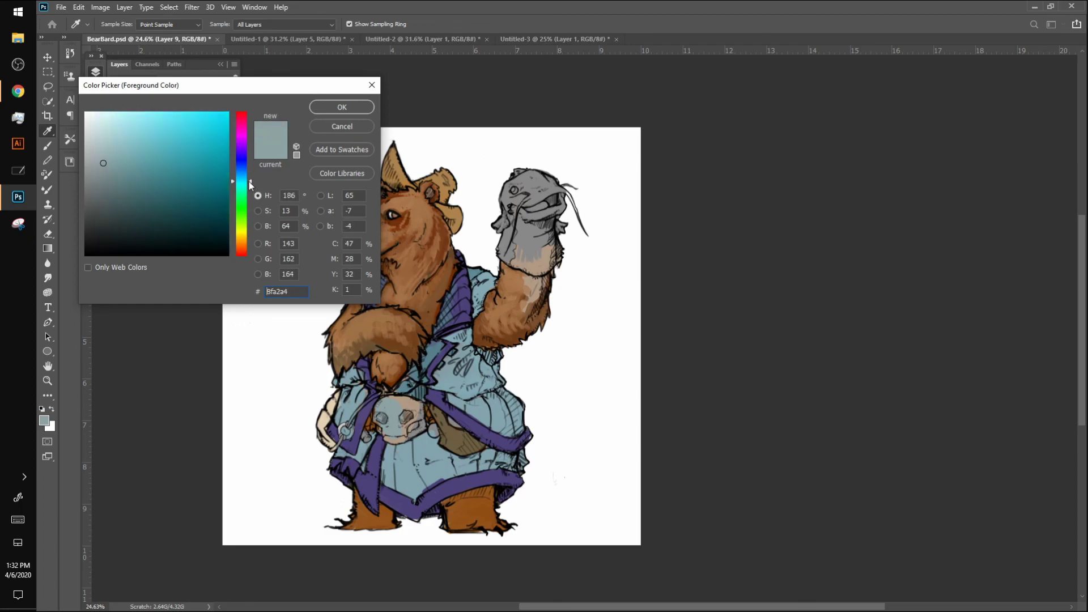
pyautogui.click(99, 109)
pyautogui.click(325, 108)
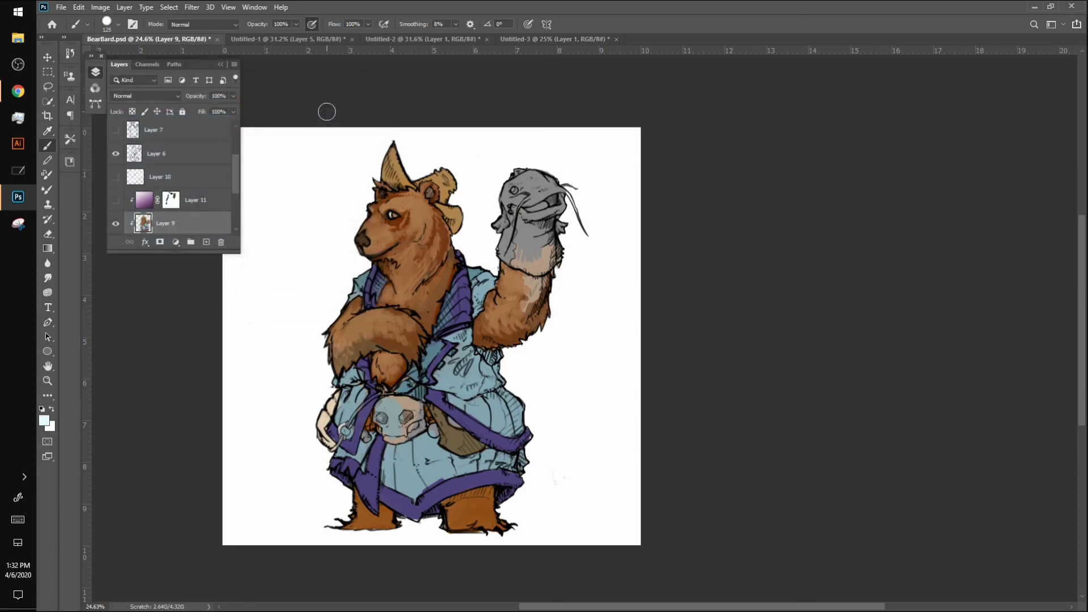
pyautogui.scroll(3, 442, 469)
pyautogui.press('[')
pyautogui.press('[')
pyautogui.press('[')
pyautogui.moveTo(351, 340)
pyautogui.mouseDown()
pyautogui.moveTo(321, 378)
pyautogui.moveTo(323, 362)
pyautogui.moveTo(328, 395)
pyautogui.moveTo(350, 415)
pyautogui.moveTo(370, 412)
pyautogui.moveTo(372, 393)
pyautogui.moveTo(369, 409)
pyautogui.moveTo(392, 405)
pyautogui.moveTo(406, 386)
pyautogui.moveTo(399, 352)
pyautogui.moveTo(385, 401)
pyautogui.moveTo(356, 394)
pyautogui.moveTo(352, 407)
pyautogui.moveTo(343, 347)
pyautogui.moveTo(401, 351)
pyautogui.moveTo(357, 368)
pyautogui.moveTo(355, 387)
pyautogui.moveTo(388, 358)
pyautogui.moveTo(377, 392)
pyautogui.moveTo(390, 377)
pyautogui.moveTo(383, 400)
pyautogui.moveTo(400, 388)
pyautogui.moveTo(359, 414)
pyautogui.mouseUp()
# Paint the ring hanging at the hip with the pale colour sampled from the skull, using a finer brush
pyautogui.press('[')
pyautogui.press('[')
pyautogui.keyDown('alt'); pyautogui.click(402, 423); pyautogui.keyUp('alt')
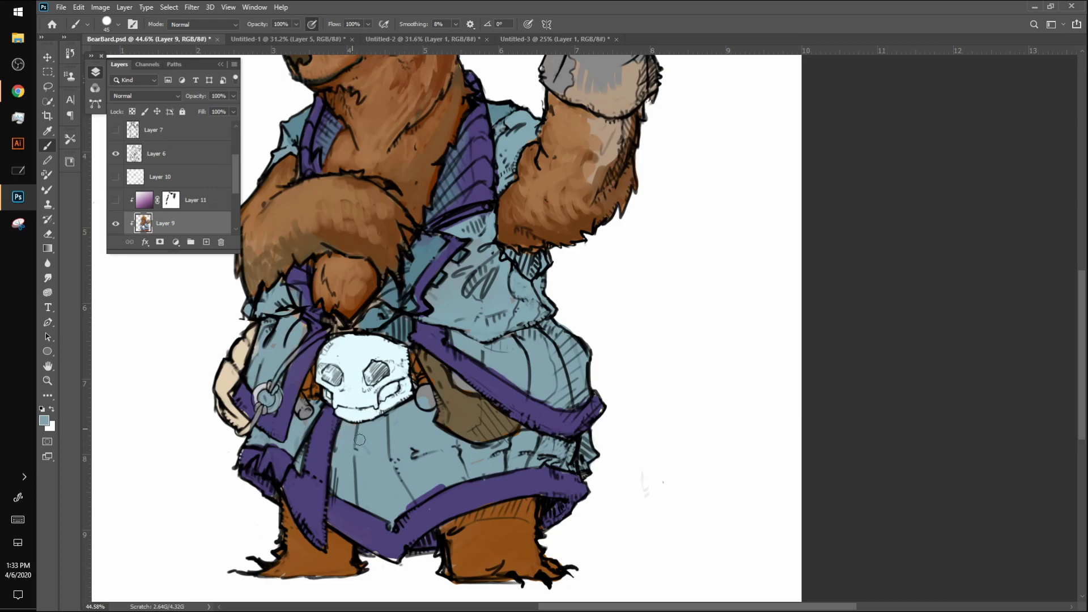
pyautogui.keyDown('alt'); pyautogui.click(352, 351); pyautogui.keyUp('alt')
pyautogui.moveTo(272, 397); pyautogui.dragTo(275, 406)
# Paint the beads beside the belt skull and the openings in its jaw bright red #ff0000
pyautogui.keyDown('alt'); pyautogui.click(245, 424); pyautogui.keyUp('alt')
pyautogui.click(44, 420)
pyautogui.write('ff0000')
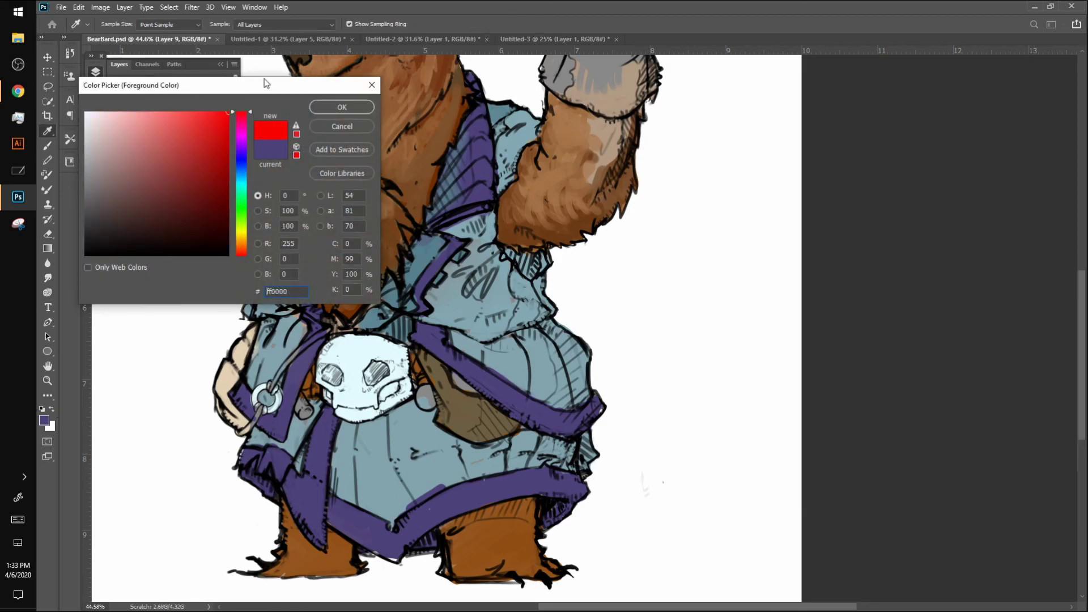
pyautogui.click(343, 109)
pyautogui.click(424, 396)
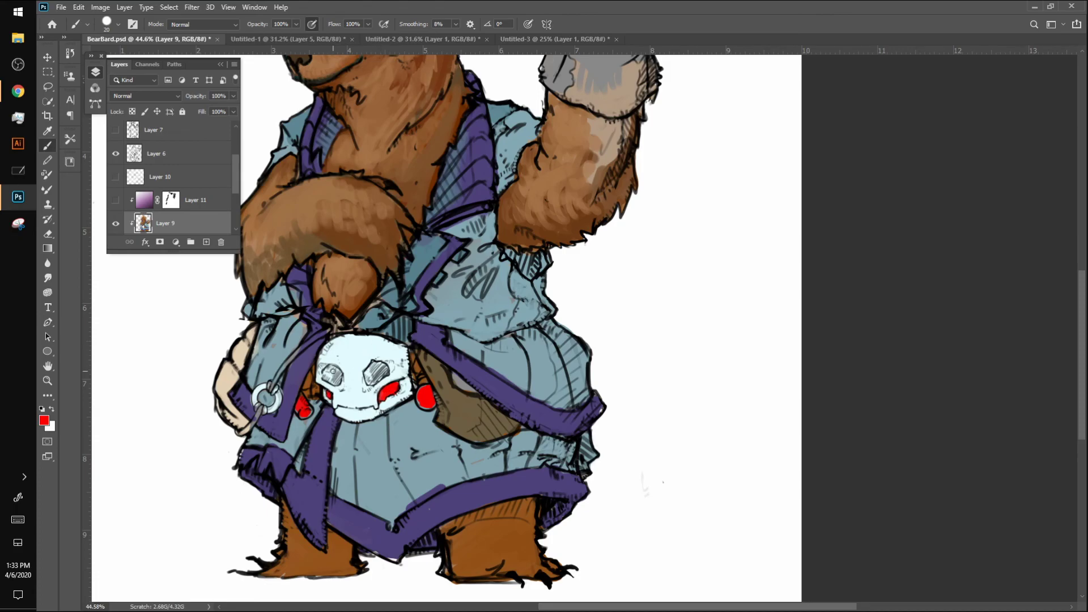
# Touch up the skirt's hem with sampled purple and robe blue, checking Layer 8 and the Layer 11 shading before returning to Layer 9
pyautogui.keyDown('alt'); pyautogui.click(416, 528); pyautogui.keyUp('alt')
pyautogui.moveTo(236, 180); pyautogui.dragTo(235, 194)
pyautogui.click(209, 196)
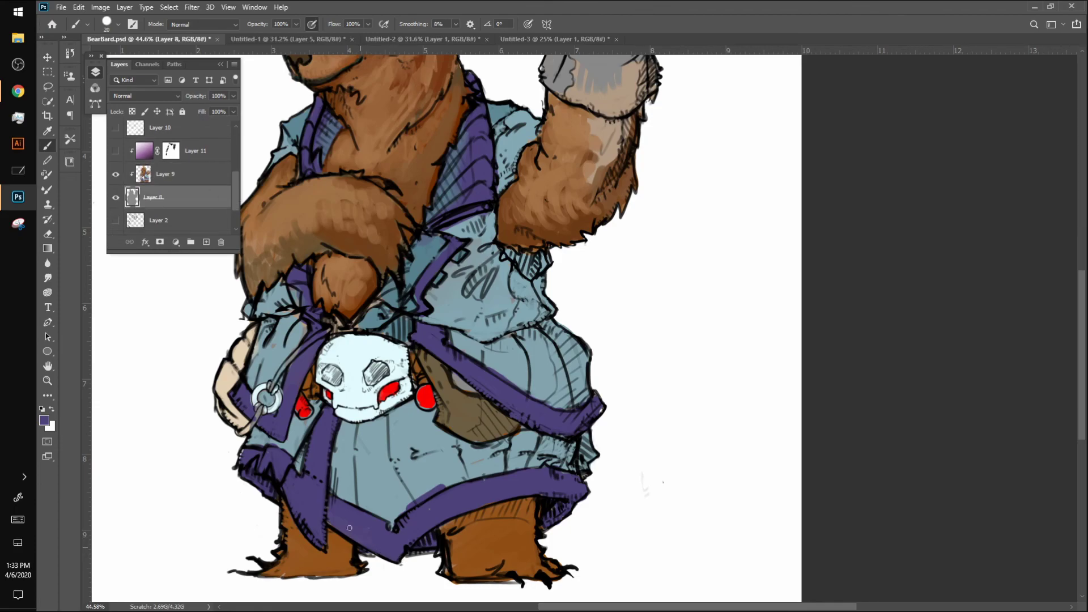
pyautogui.click(116, 150)
pyautogui.click(115, 150)
pyautogui.keyDown('alt'); pyautogui.click(419, 489); pyautogui.keyUp('alt')
pyautogui.click(181, 176)
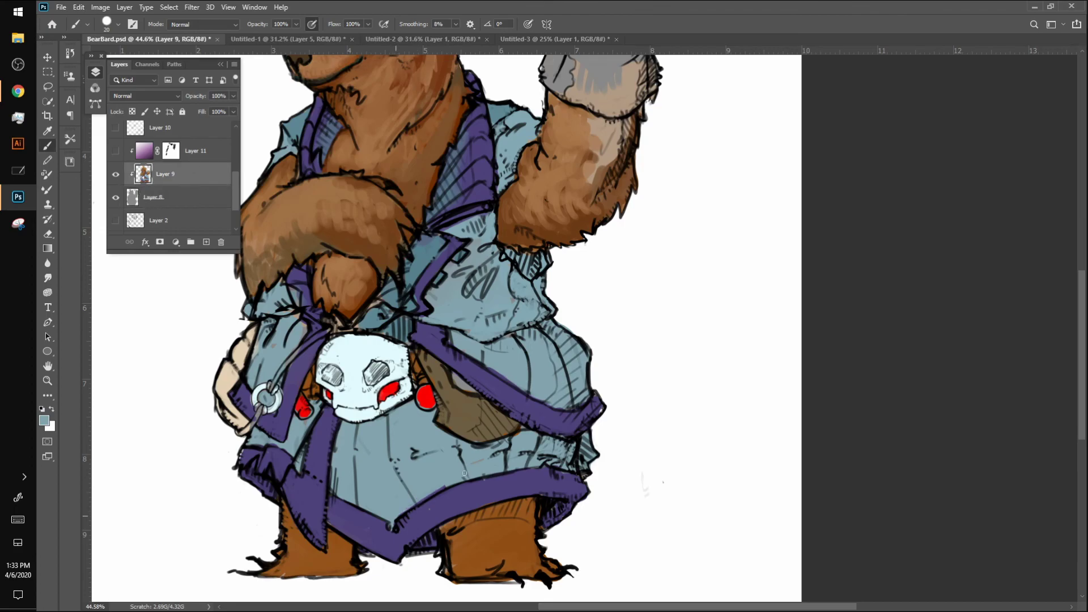
# Mix a greyish tan from a sampled fur colour and fill the pale gap at the upper edge of the hip pouch
pyautogui.keyDown('alt'); pyautogui.click(484, 440); pyautogui.keyUp('alt')
pyautogui.keyDown('alt'); pyautogui.click(454, 385); pyautogui.keyUp('alt')
pyautogui.keyDown('alt'); pyautogui.click(283, 183); pyautogui.keyUp('alt')
pyautogui.click(44, 420)
pyautogui.click(124, 164)
pyautogui.click(361, 107)
pyautogui.moveTo(461, 385); pyautogui.dragTo(454, 374)
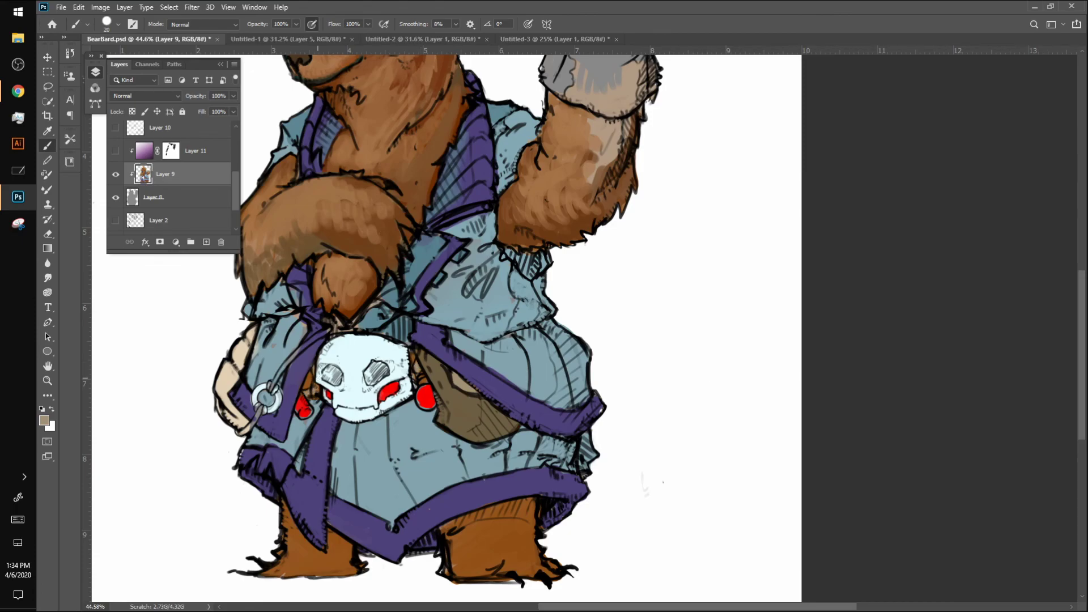
# Sample the purple of the robe trim and paint the whole fish hand puppet with a larger brush on Layer 9
pyautogui.scroll(-4, 442, 328)
pyautogui.scroll(3, 442, 328)
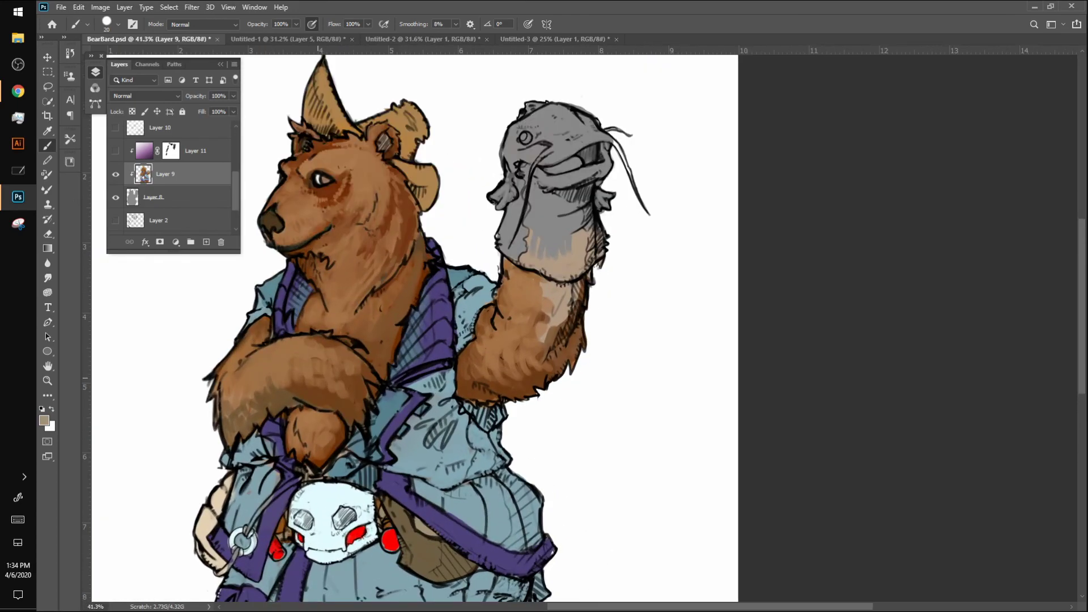
pyautogui.keyDown('alt'); pyautogui.click(449, 329); pyautogui.keyUp('alt')
pyautogui.press(']')
pyautogui.press(']')
pyautogui.press(']')
pyautogui.moveTo(533, 108)
pyautogui.mouseDown()
pyautogui.moveTo(607, 97)
pyautogui.moveTo(544, 170)
pyautogui.moveTo(589, 147)
pyautogui.moveTo(499, 225)
pyautogui.moveTo(507, 204)
pyautogui.moveTo(499, 238)
pyautogui.moveTo(518, 260)
pyautogui.moveTo(566, 276)
pyautogui.moveTo(602, 252)
pyautogui.moveTo(594, 259)
pyautogui.moveTo(589, 249)
pyautogui.moveTo(616, 224)
pyautogui.moveTo(544, 258)
pyautogui.moveTo(558, 209)
pyautogui.moveTo(572, 211)
pyautogui.moveTo(538, 244)
pyautogui.moveTo(581, 235)
pyautogui.moveTo(557, 247)
pyautogui.mouseUp()
pyautogui.moveTo(599, 201)
pyautogui.mouseDown()
pyautogui.moveTo(575, 191)
pyautogui.moveTo(603, 164)
pyautogui.mouseUp()
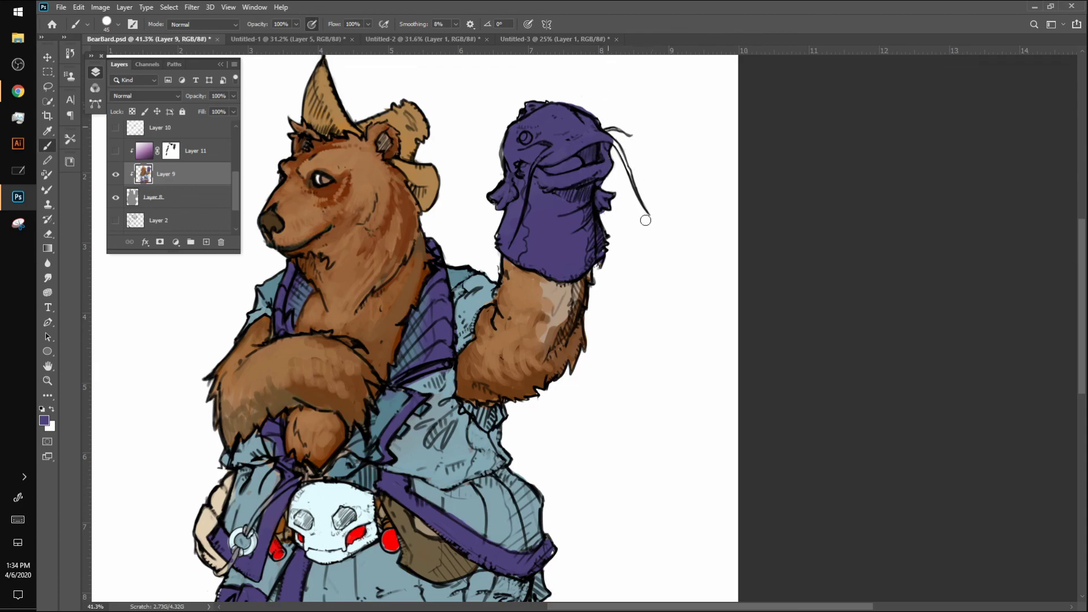
# Mix the teal #41707c and paint the fish puppet's belly, lower jaw and side fins on Layer 9
pyautogui.click(174, 205)
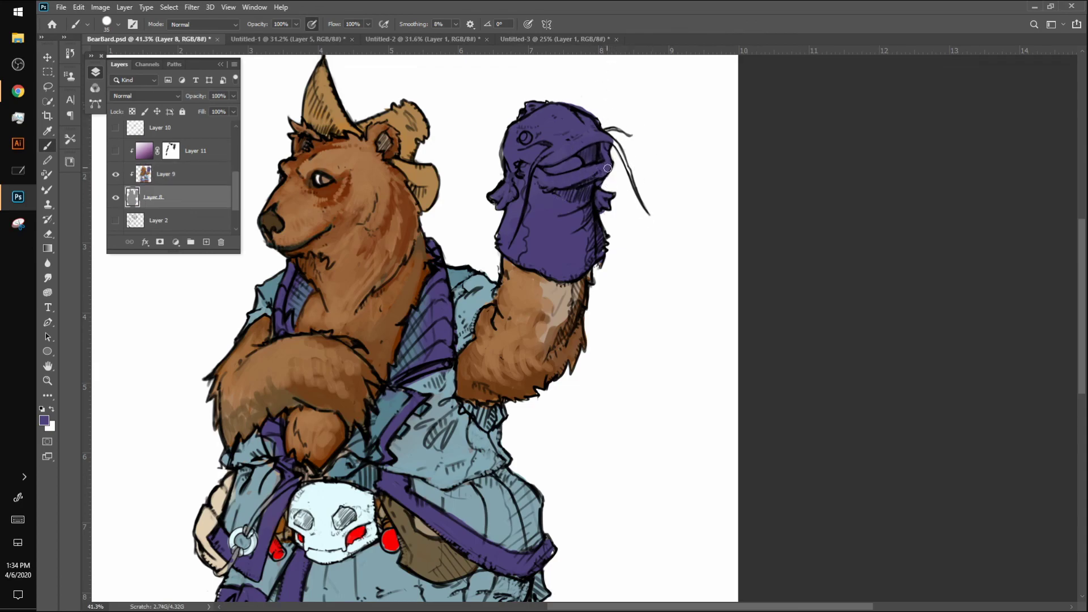
pyautogui.press('[')
pyautogui.click(43, 420)
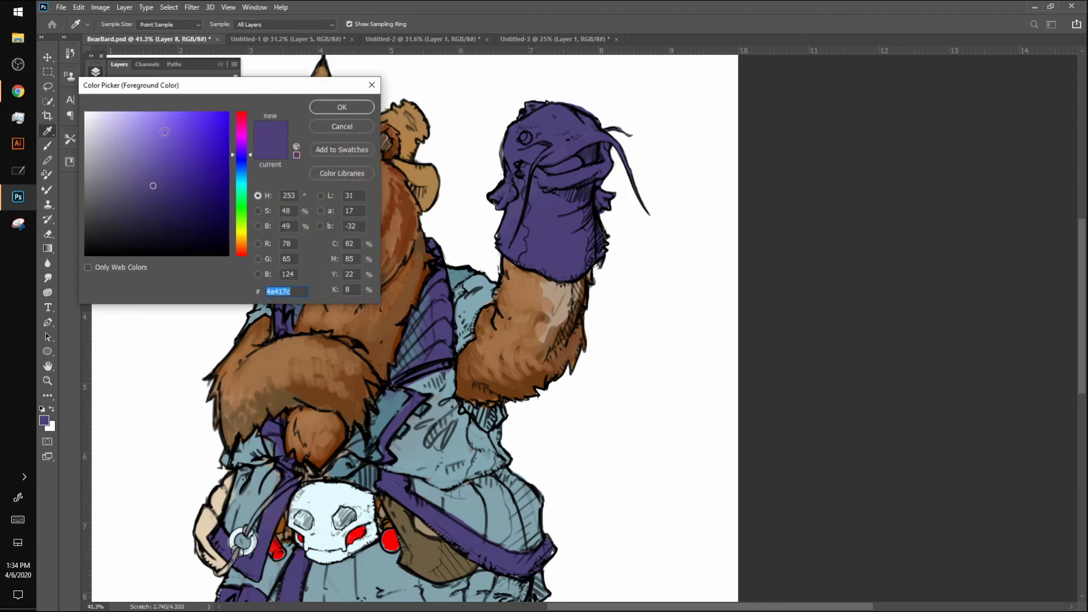
pyautogui.click(247, 179)
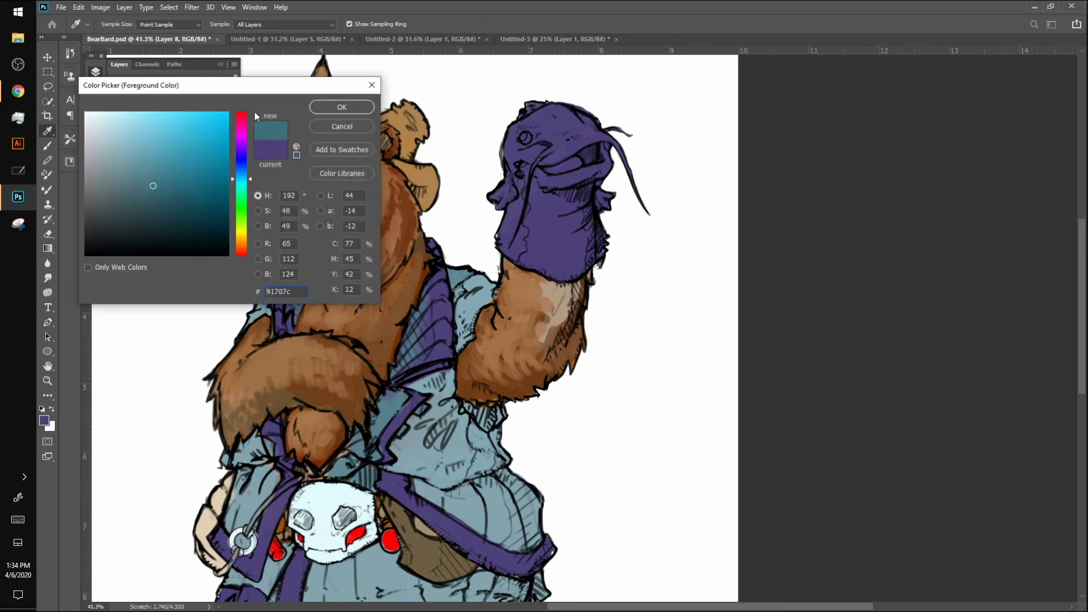
pyautogui.click(332, 110)
pyautogui.press(']')
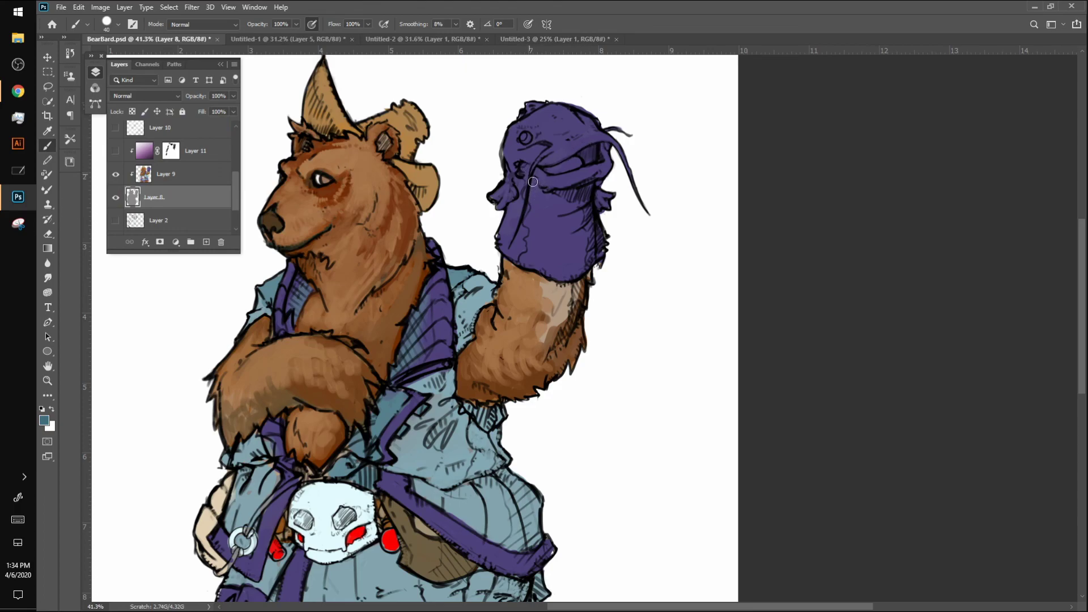
pyautogui.click(174, 172)
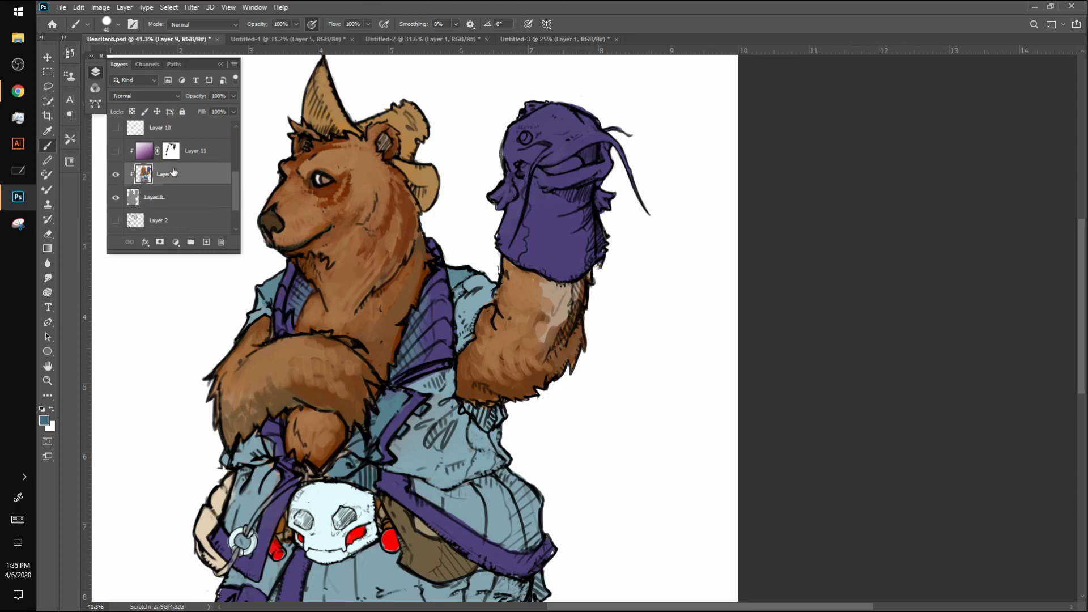
pyautogui.moveTo(531, 163)
pyautogui.mouseDown()
pyautogui.moveTo(544, 207)
pyautogui.moveTo(565, 175)
pyautogui.moveTo(558, 187)
pyautogui.moveTo(607, 158)
pyautogui.moveTo(567, 190)
pyautogui.moveTo(584, 245)
pyautogui.moveTo(578, 231)
pyautogui.moveTo(576, 270)
pyautogui.moveTo(526, 261)
pyautogui.moveTo(534, 214)
pyautogui.moveTo(544, 231)
pyautogui.moveTo(557, 212)
pyautogui.moveTo(550, 246)
pyautogui.moveTo(574, 230)
pyautogui.mouseUp()
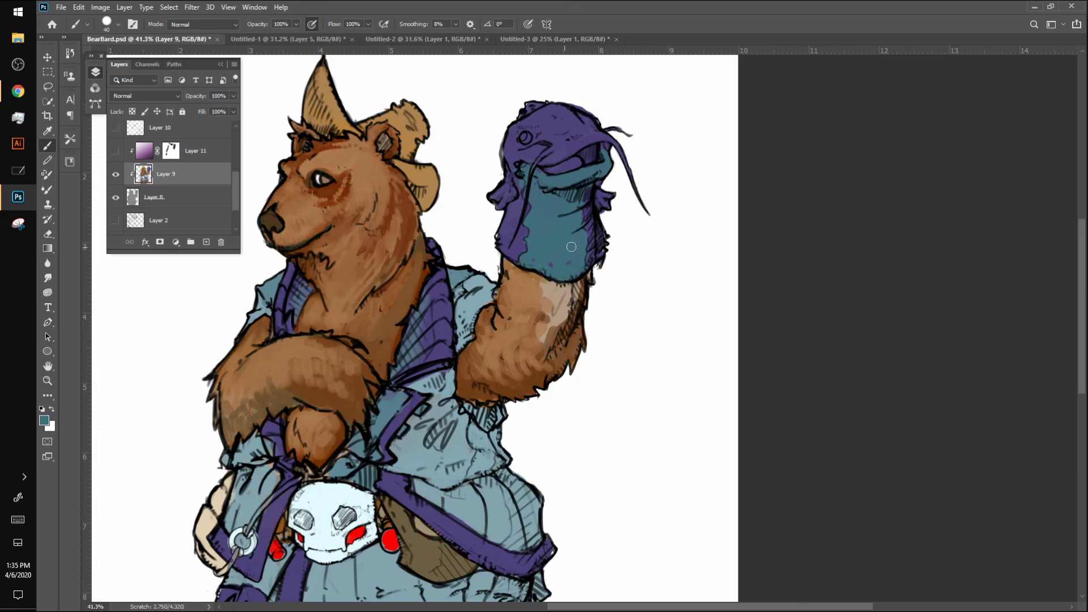
pyautogui.moveTo(501, 190)
pyautogui.mouseDown()
pyautogui.moveTo(500, 205)
pyautogui.moveTo(509, 195)
pyautogui.mouseUp()
pyautogui.moveTo(609, 195)
pyautogui.mouseDown()
pyautogui.moveTo(606, 205)
pyautogui.moveTo(608, 191)
pyautogui.mouseUp()
# Extend the Layer 8 base in default black along the ragged lower edges of the fish puppet
pyautogui.moveTo(667, 247); pyautogui.dragTo(716, 247)
pyautogui.moveTo(518, 217)
pyautogui.mouseDown()
pyautogui.moveTo(521, 268)
pyautogui.moveTo(523, 176)
pyautogui.moveTo(512, 283)
pyautogui.mouseUp()
pyautogui.rightClick(437, 282)
pyautogui.press('Escape')
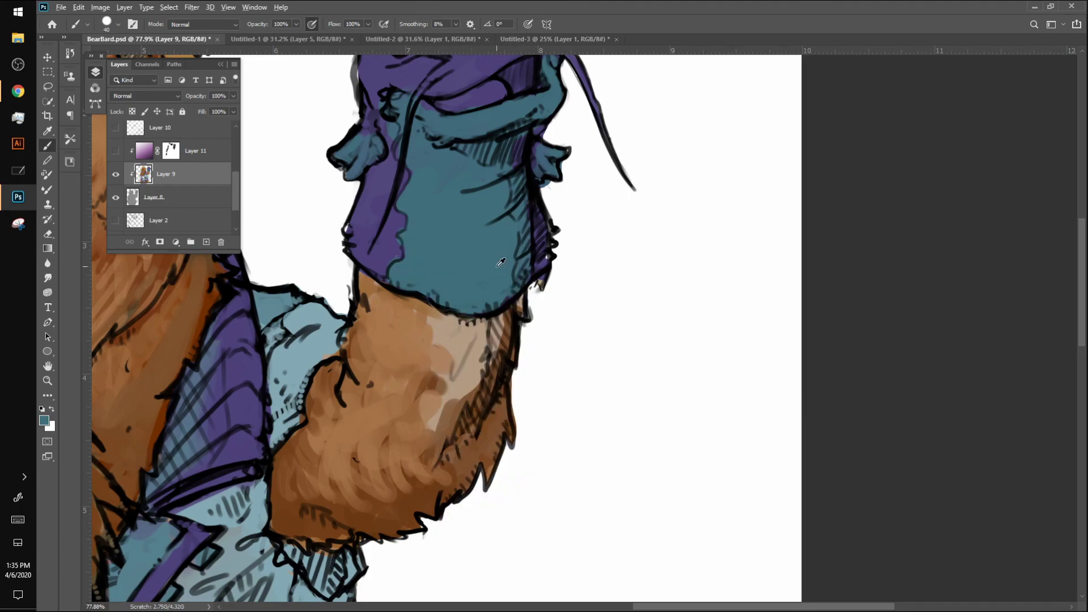
pyautogui.keyDown('alt'); pyautogui.click(366, 251); pyautogui.keyUp('alt')
pyautogui.hotkey('alt', '[')
pyautogui.press('d')
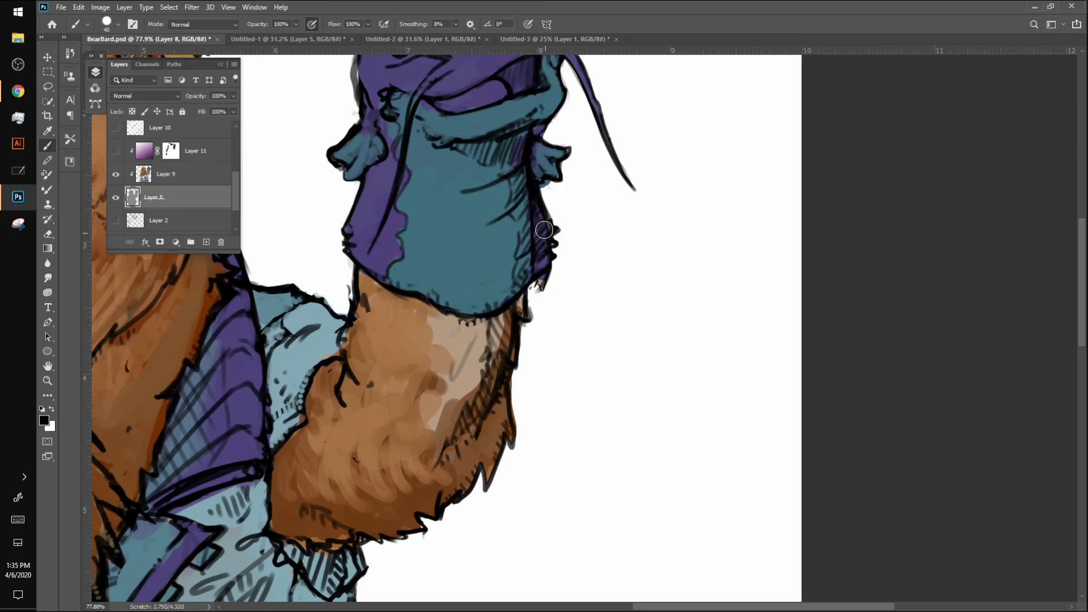
# Touch up the sides of the fish puppet with its sampled purple on Layer 9
pyautogui.keyDown('alt'); pyautogui.click(380, 267); pyautogui.keyUp('alt')
pyautogui.click(224, 168)
pyautogui.moveTo(391, 249); pyautogui.dragTo(404, 197)
pyautogui.moveTo(477, 227); pyautogui.dragTo(441, 282)
pyautogui.moveTo(347, 186); pyautogui.dragTo(362, 181)
pyautogui.moveTo(493, 243); pyautogui.dragTo(426, 289)
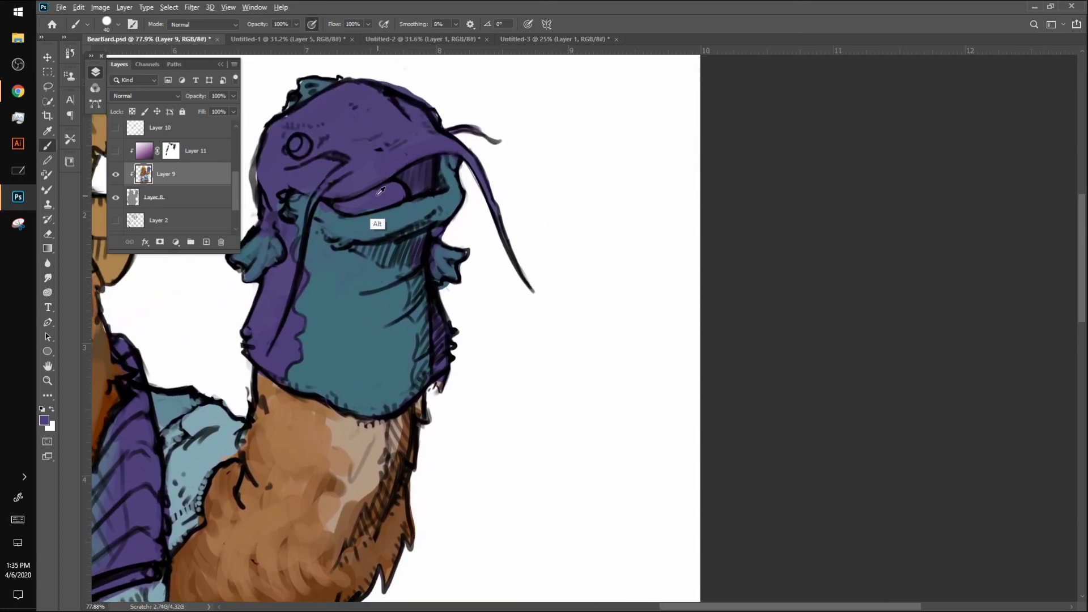
# Mix a saturated hot pink and paint the tongue inside the fish puppet's mouth
pyautogui.click(44, 420)
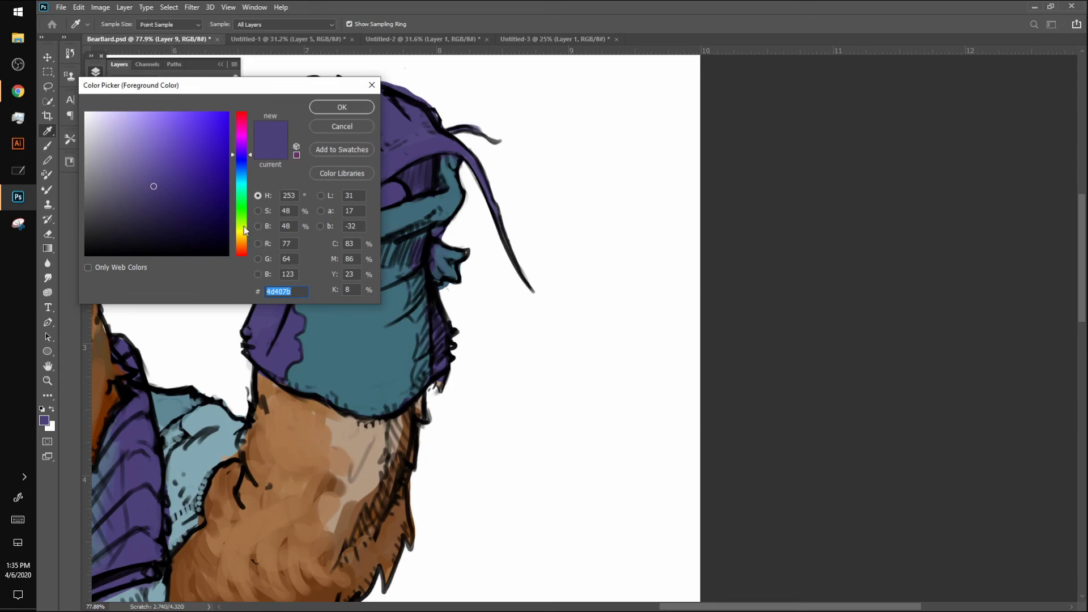
pyautogui.click(243, 123)
pyautogui.moveTo(220, 138); pyautogui.dragTo(229, 112)
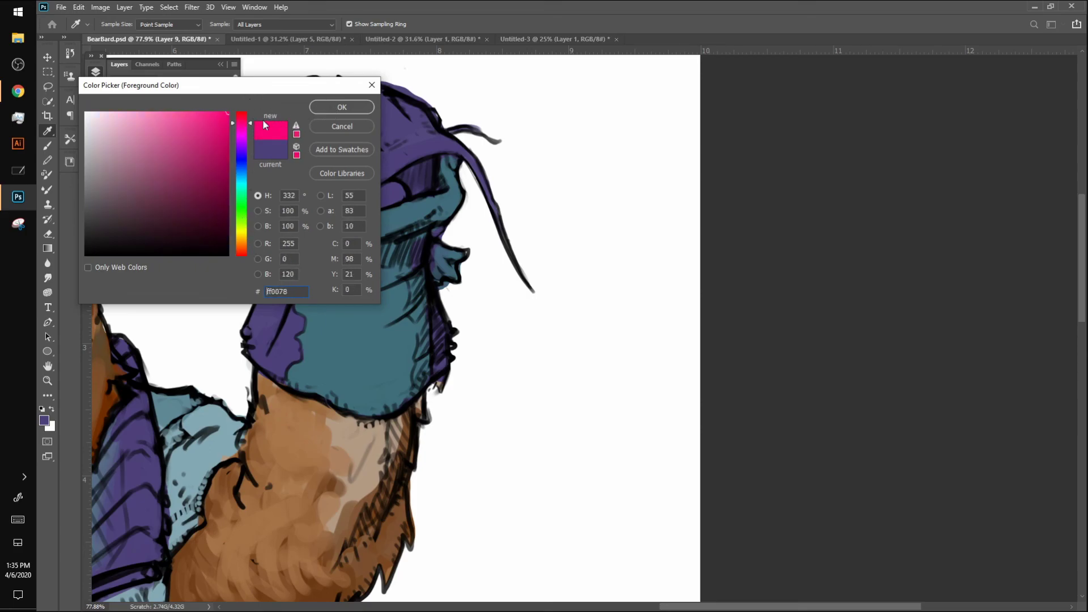
pyautogui.click(331, 107)
pyautogui.moveTo(348, 206)
pyautogui.mouseDown()
pyautogui.moveTo(400, 194)
pyautogui.moveTo(347, 222)
pyautogui.mouseUp()
# Touch up the fish puppet's mouth and head with blue, teal and purple tones sampled around them
pyautogui.keyDown('alt'); pyautogui.click(398, 244); pyautogui.keyUp('alt')
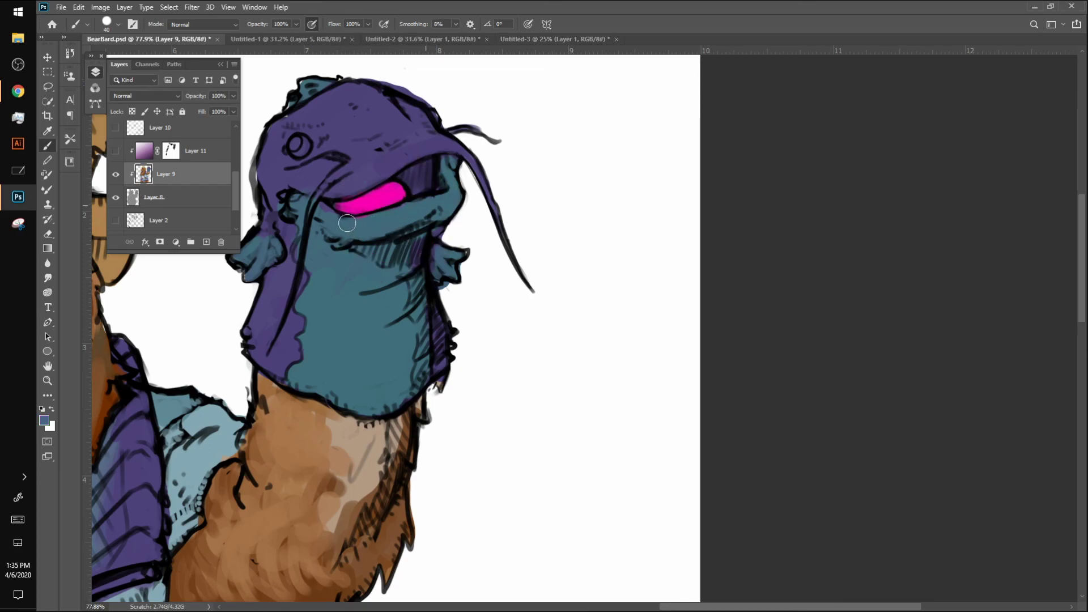
pyautogui.keyDown('alt'); pyautogui.click(375, 166); pyautogui.keyUp('alt')
pyautogui.keyDown('alt'); pyautogui.click(360, 214); pyautogui.keyUp('alt')
pyautogui.keyDown('alt'); pyautogui.click(276, 181); pyautogui.keyUp('alt')
# Mix a light grey and extend the Layer 8 base along the back of the fish puppet's head
pyautogui.hotkey('alt', '[')
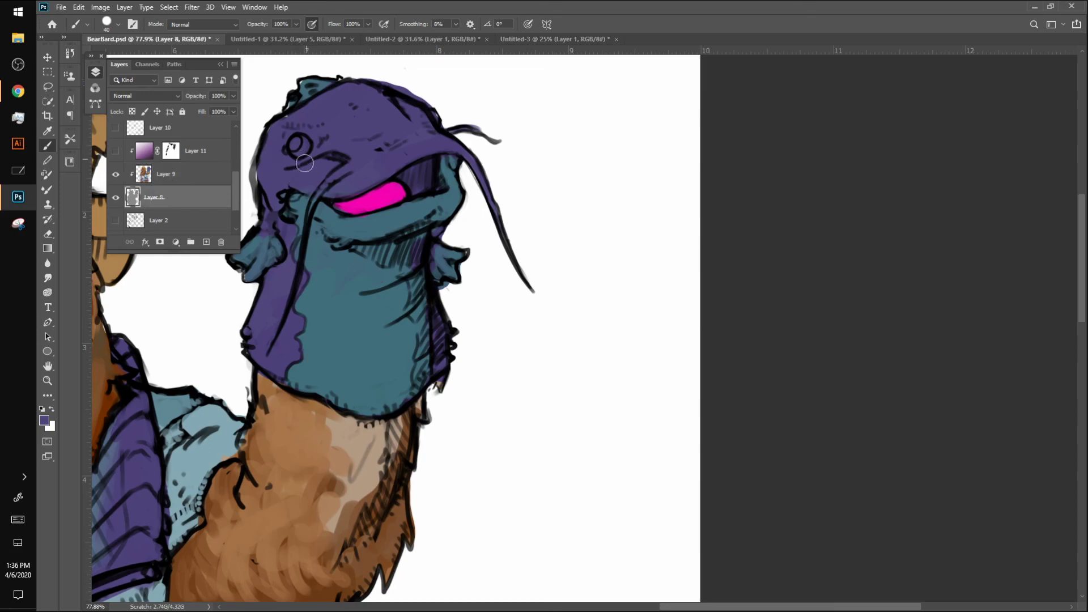
pyautogui.click(44, 420)
pyautogui.click(95, 156)
pyautogui.click(344, 108)
pyautogui.moveTo(268, 183)
pyautogui.mouseDown()
pyautogui.moveTo(275, 131)
pyautogui.moveTo(300, 107)
pyautogui.mouseUp()
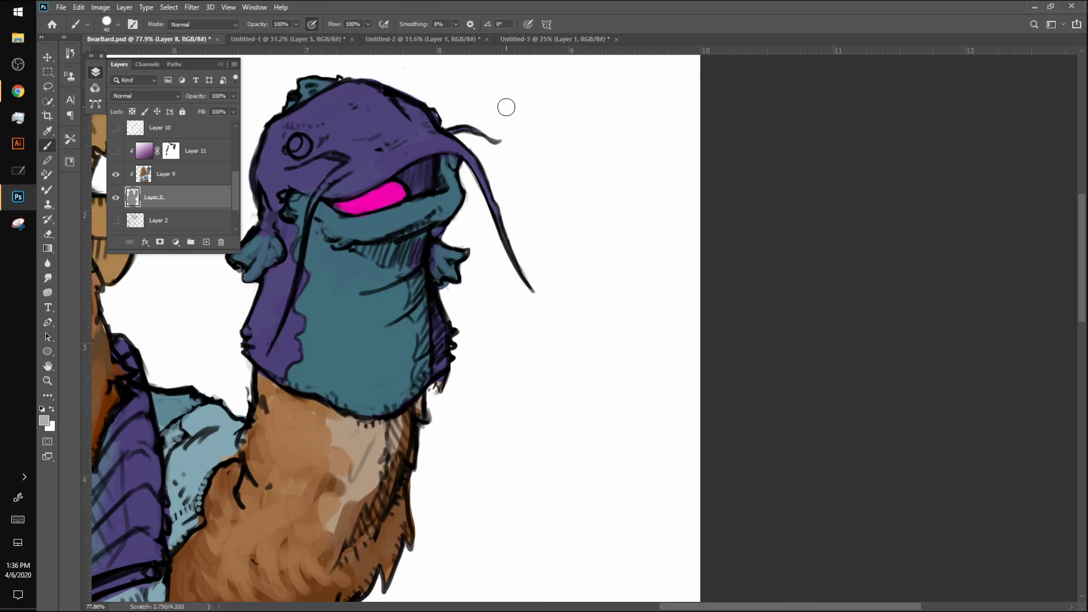
# Touch up the outer edge of the bear's folded arm with a sampled fur brown and a finer brush, ending on Layer 9
pyautogui.scroll(-3, 794, 304)
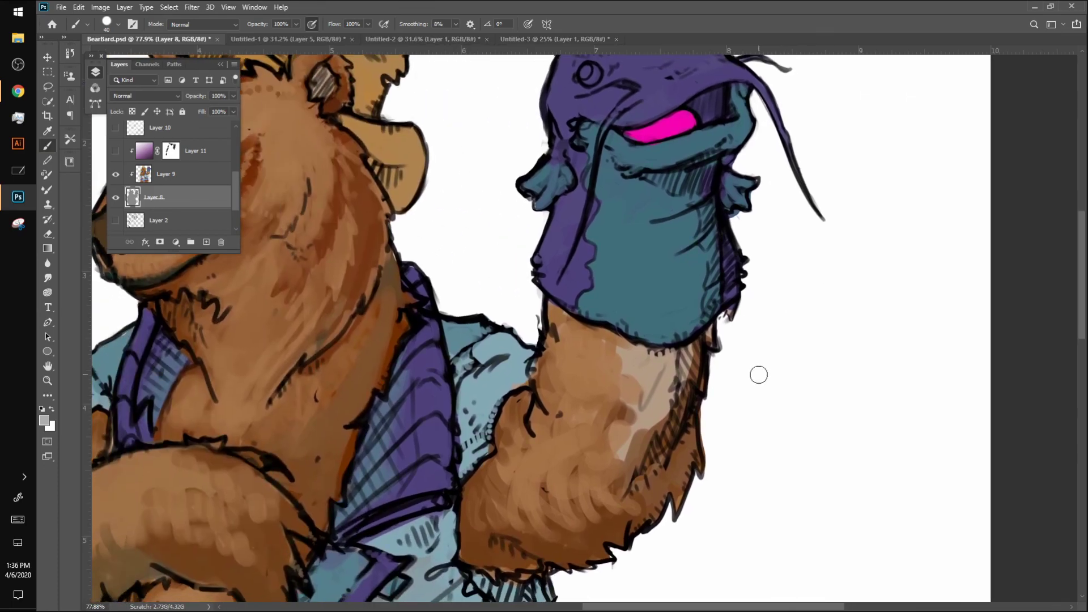
pyautogui.press('z')
pyautogui.keyDown('alt'); pyautogui.click(617, 353); pyautogui.keyUp('alt')
pyautogui.moveTo(618, 354); pyautogui.dragTo(712, 285)
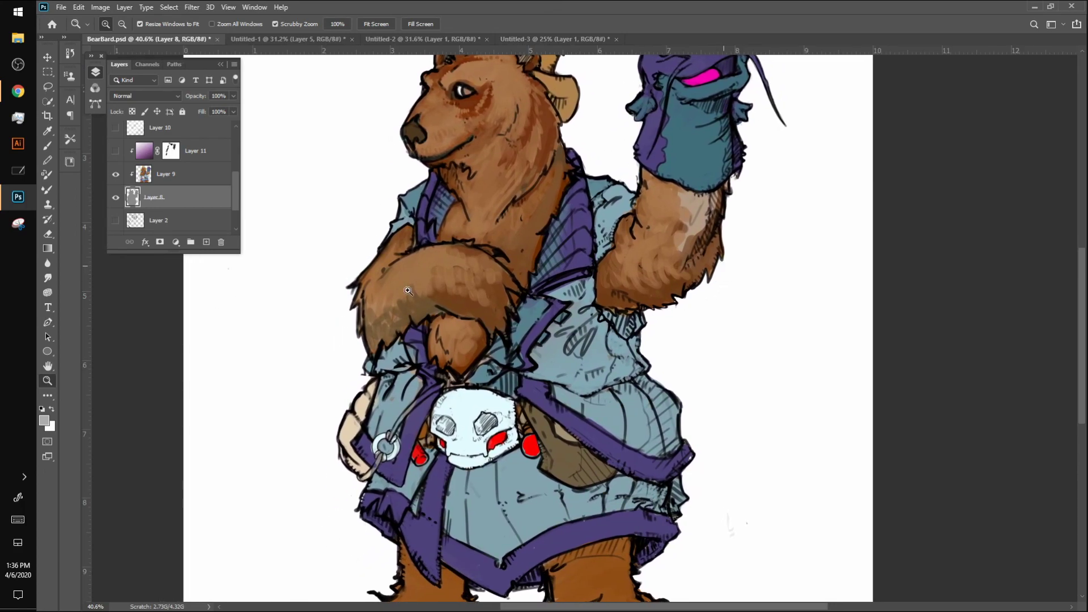
pyautogui.press('b')
pyautogui.keyDown('alt'); pyautogui.click(395, 315); pyautogui.keyUp('alt')
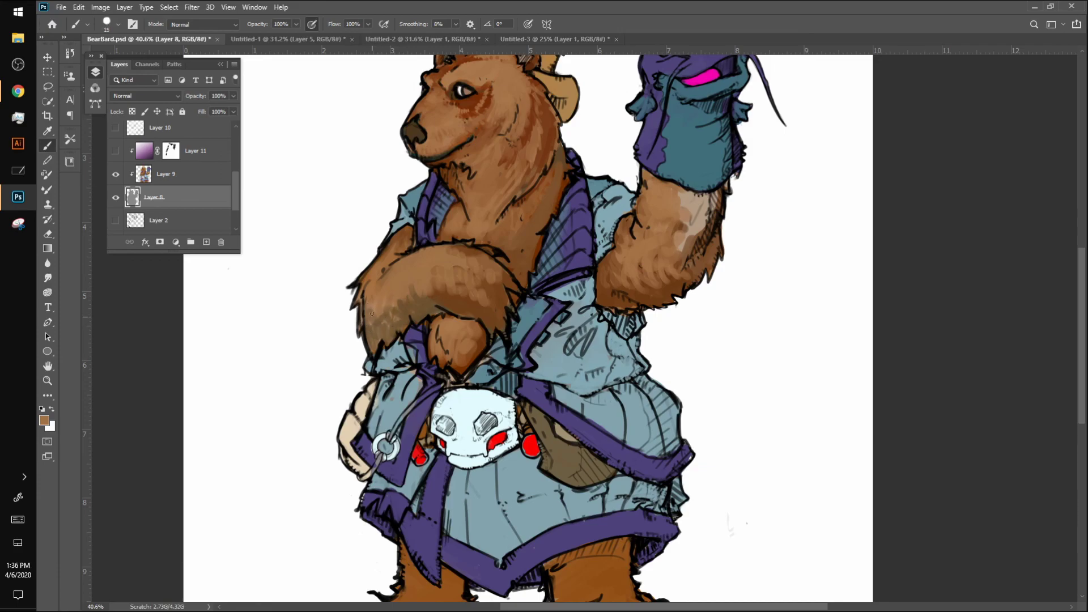
pyautogui.click(178, 181)
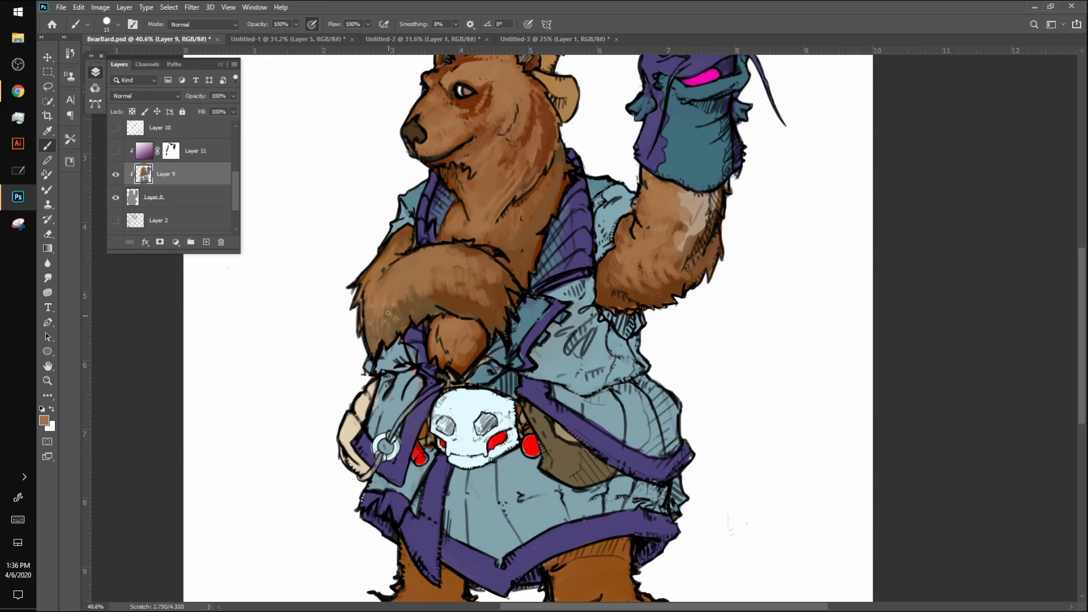
# Examine the grey base on Layer 8 with Layer 9 hidden, load its outline as a selection, and return to a visible Layer 9
pyautogui.click(131, 205)
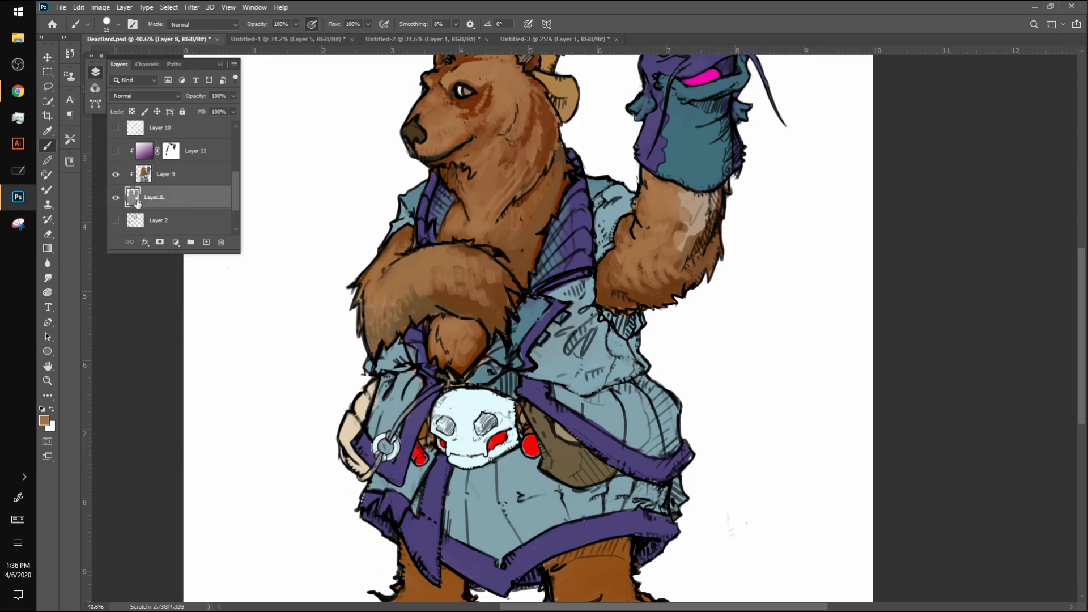
pyautogui.click(115, 174)
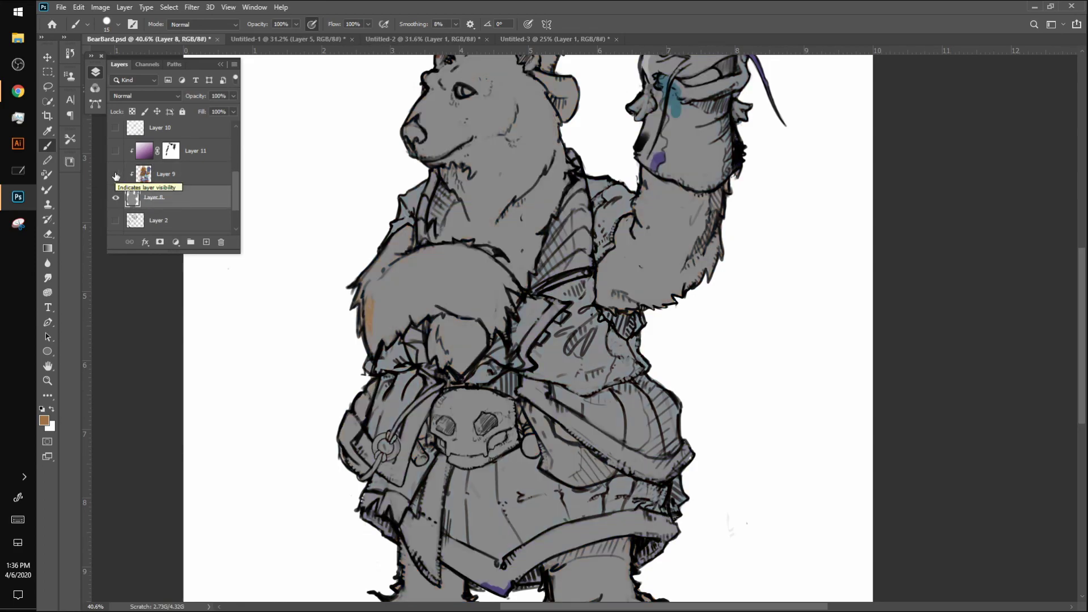
pyautogui.keyDown('ctrl'); pyautogui.click(135, 201); pyautogui.keyUp('ctrl')
pyautogui.keyDown('alt'); pyautogui.click(446, 283); pyautogui.keyUp('alt')
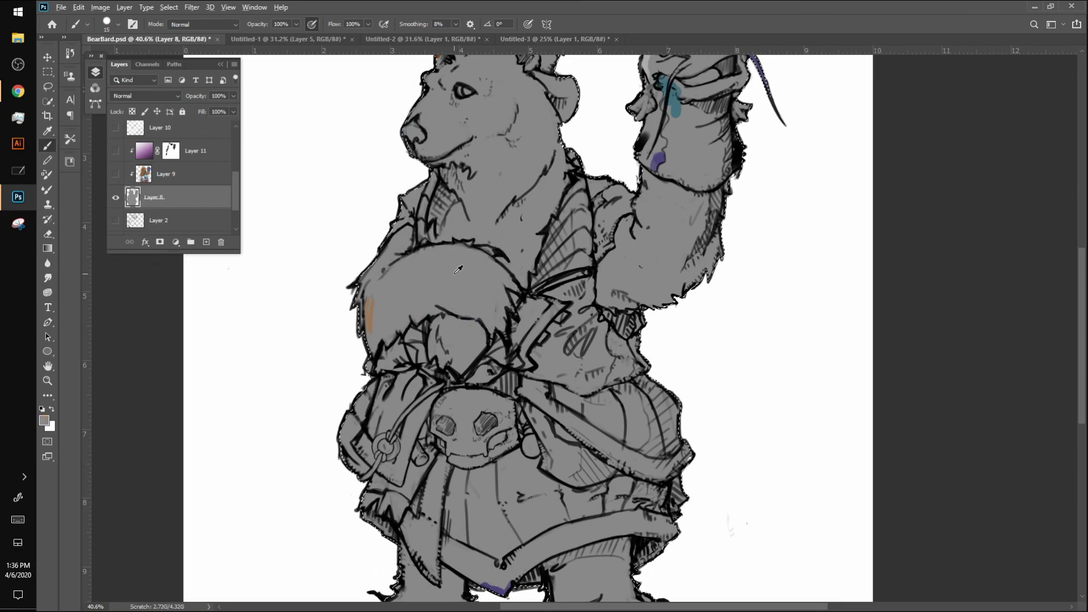
pyautogui.click(142, 176)
pyautogui.click(115, 197)
pyautogui.click(116, 177)
pyautogui.click(116, 178)
pyautogui.click(115, 178)
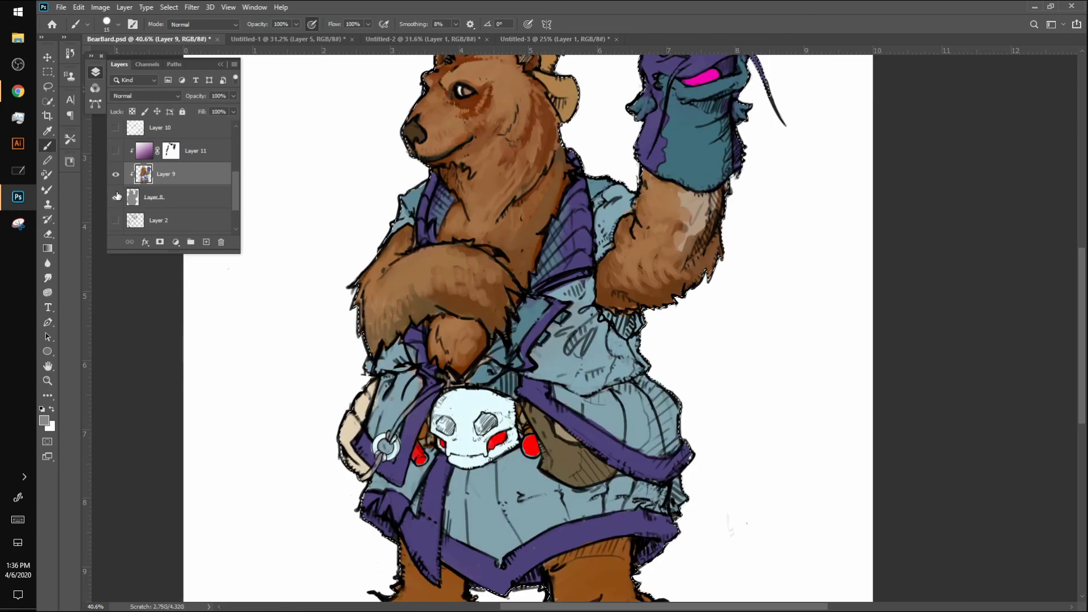
# Clear the selection and paint over the pale patch on the raised forearm with sampled fur brown and a larger brush
pyautogui.moveTo(665, 203); pyautogui.dragTo(524, 288)
pyautogui.keyDown('alt'); pyautogui.click(527, 285); pyautogui.keyUp('alt')
pyautogui.press(']')
pyautogui.press(']')
pyautogui.press(']')
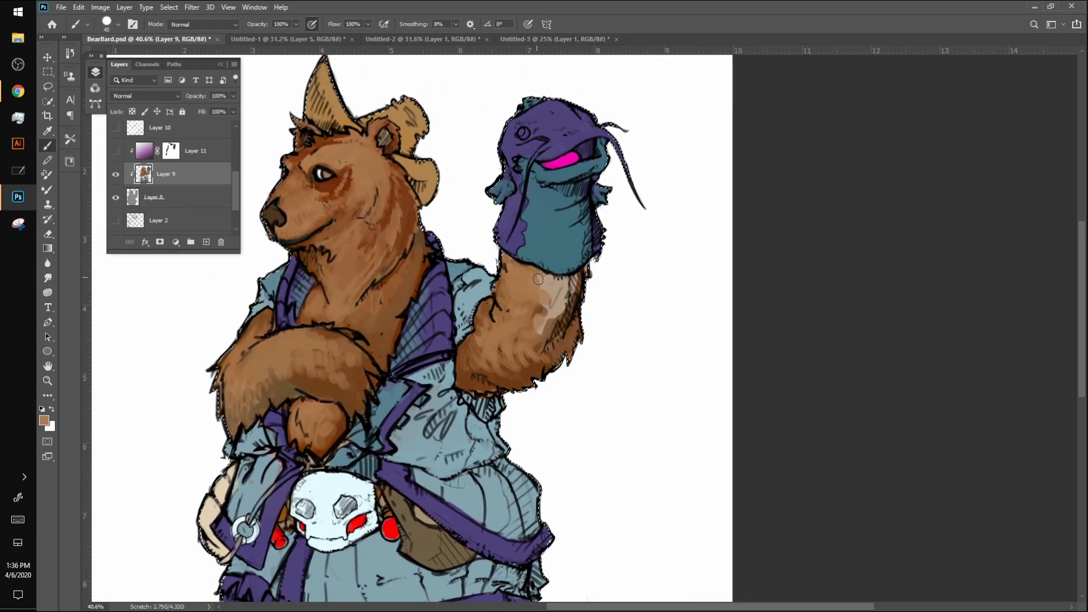
pyautogui.press(']')
pyautogui.press(']')
pyautogui.hotkey('ctrl', 'd')
pyautogui.moveTo(544, 306)
pyautogui.mouseDown()
pyautogui.moveTo(552, 277)
pyautogui.moveTo(583, 269)
pyautogui.moveTo(564, 314)
pyautogui.mouseUp()
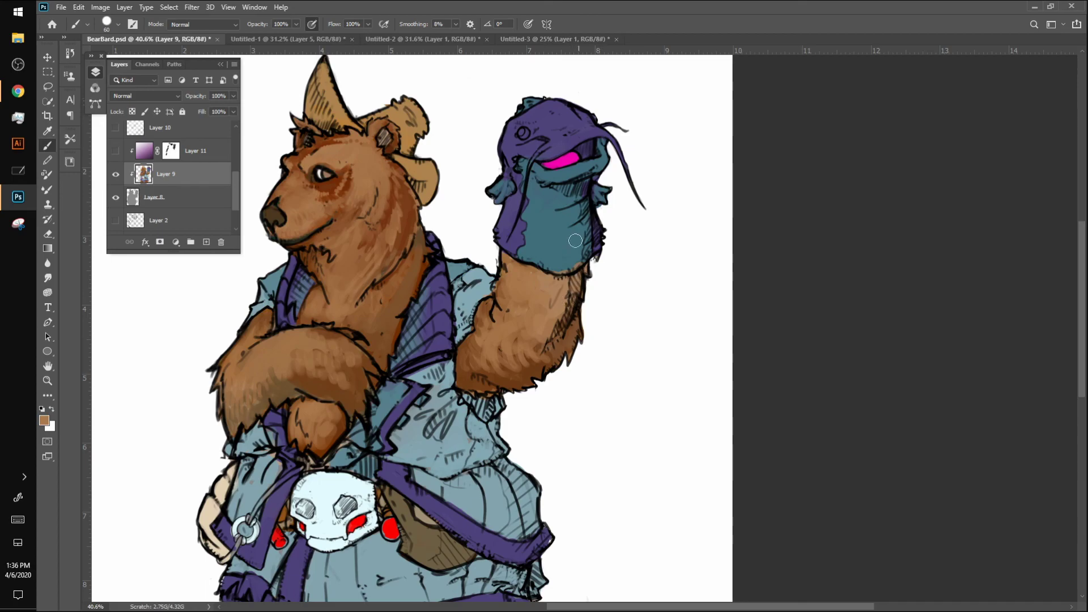
# Paint the fish puppet's eye white with a smaller brush
pyautogui.keyDown('alt'); pyautogui.click(553, 265); pyautogui.keyUp('alt')
pyautogui.press('x')
pyautogui.press('[')
pyautogui.press('[')
pyautogui.press('[')
pyautogui.click(523, 134)
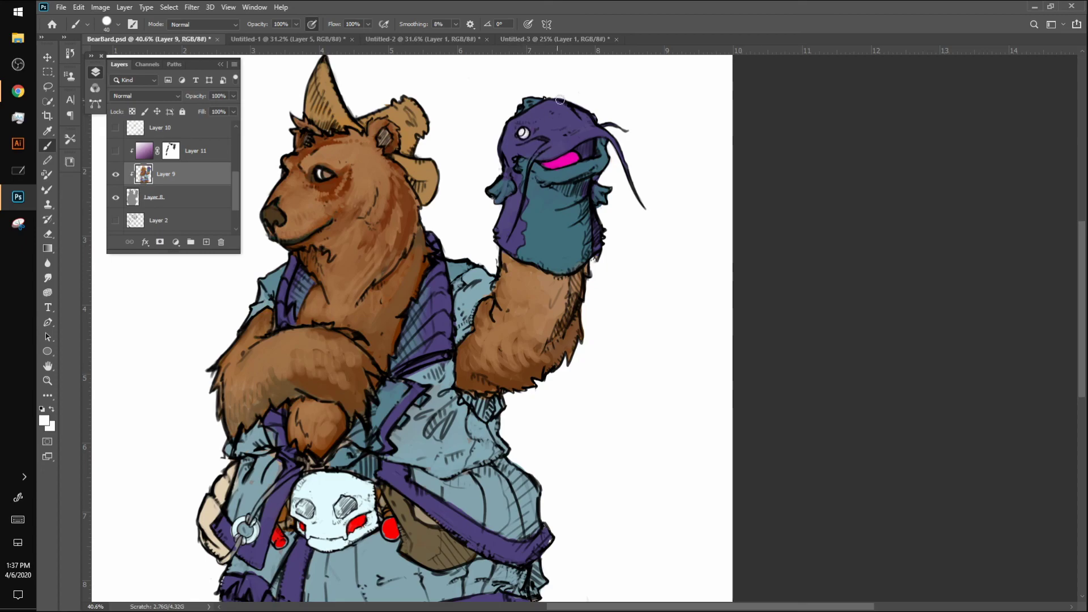
pyautogui.click(596, 118)
# Touch up the robe near the hip ring with sampled blue and the beads beside the belt skull with sampled red
pyautogui.keyDown('alt'); pyautogui.click(255, 506); pyautogui.keyUp('alt')
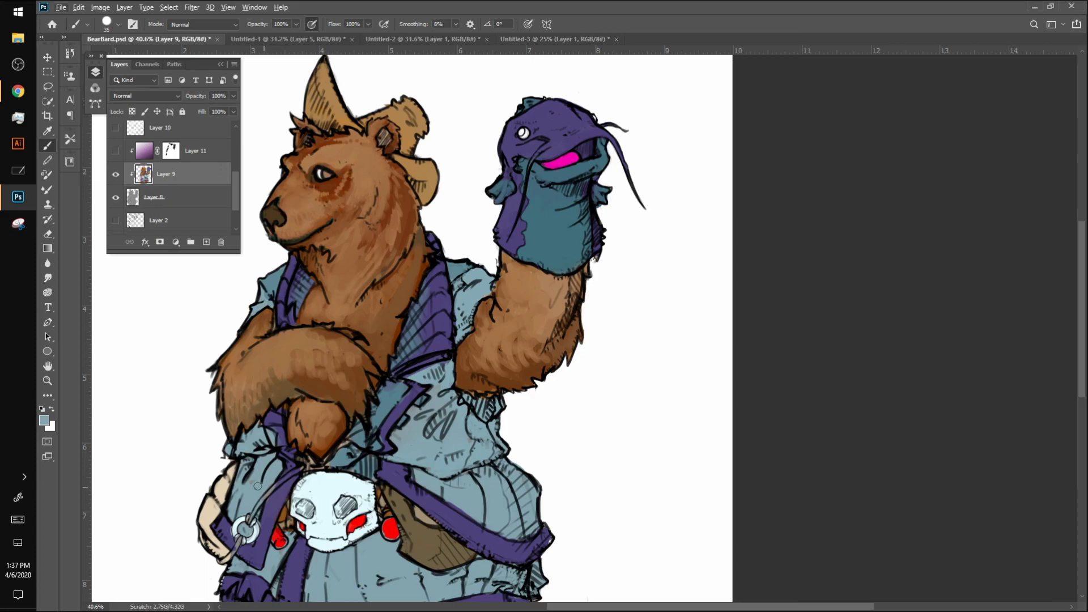
pyautogui.keyDown('alt'); pyautogui.click(393, 522); pyautogui.keyUp('alt')
pyautogui.moveTo(277, 540); pyautogui.dragTo(280, 535)
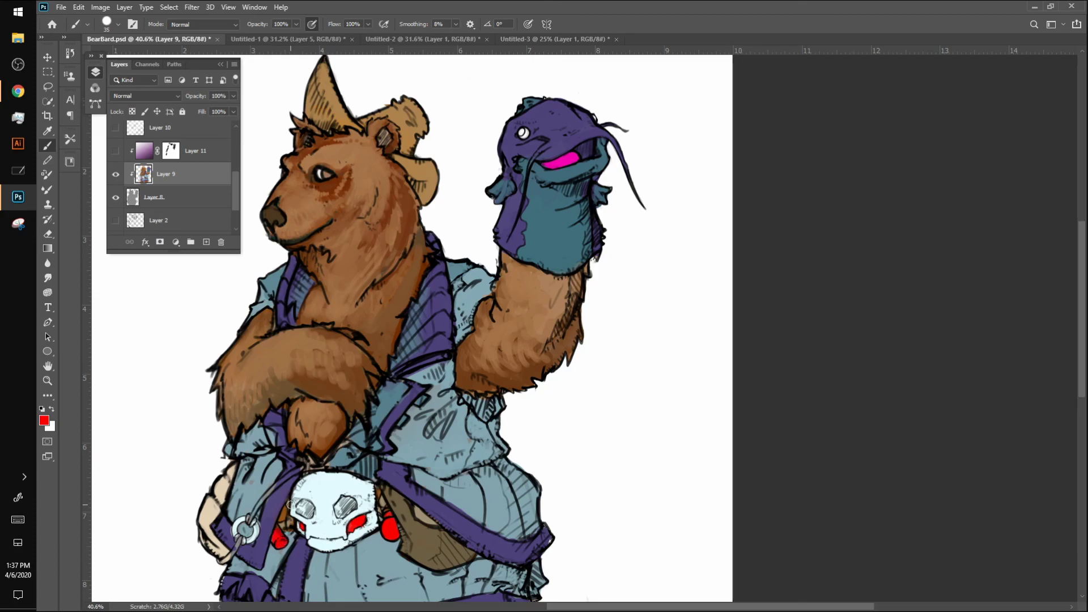
pyautogui.keyDown('alt'); pyautogui.click(414, 403); pyautogui.keyUp('alt')
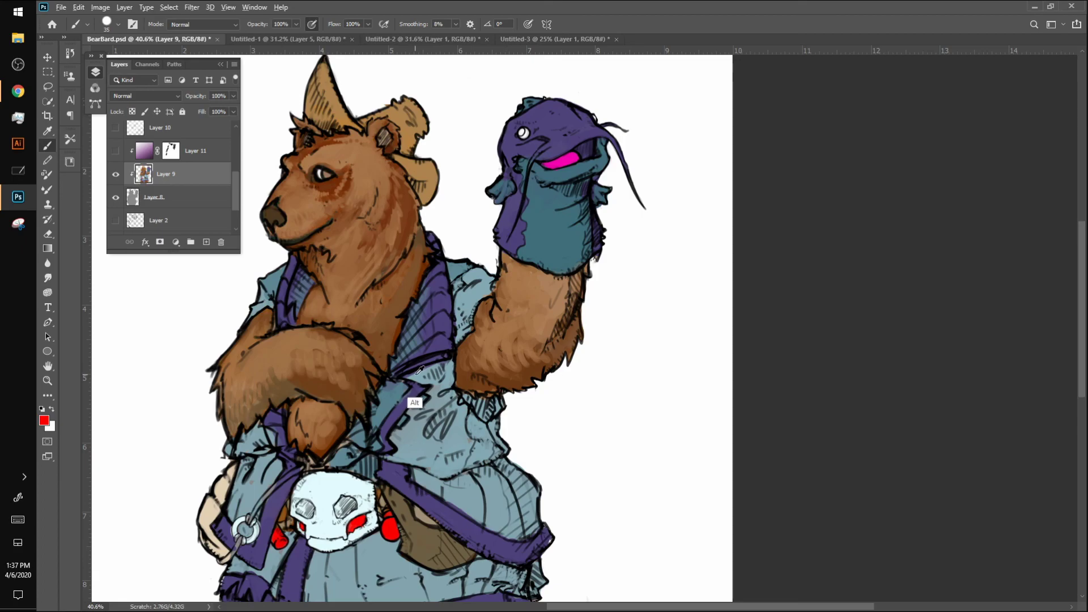